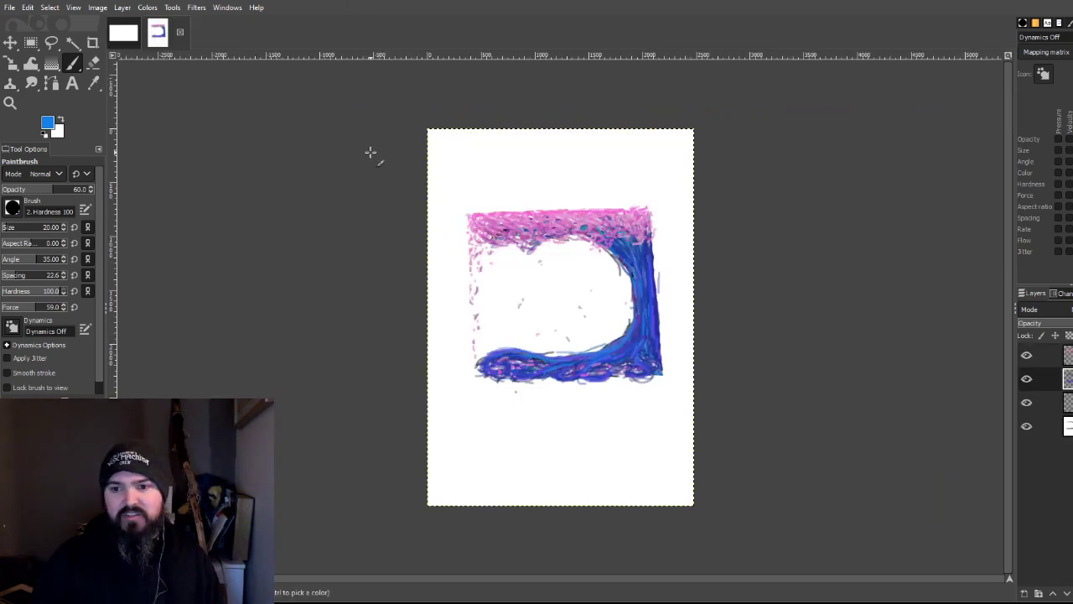
Step: Toggle the visibility of the colour layers and white background to examine how the tree sketch is built up
left_click(1026, 379)
left_click(1027, 355)
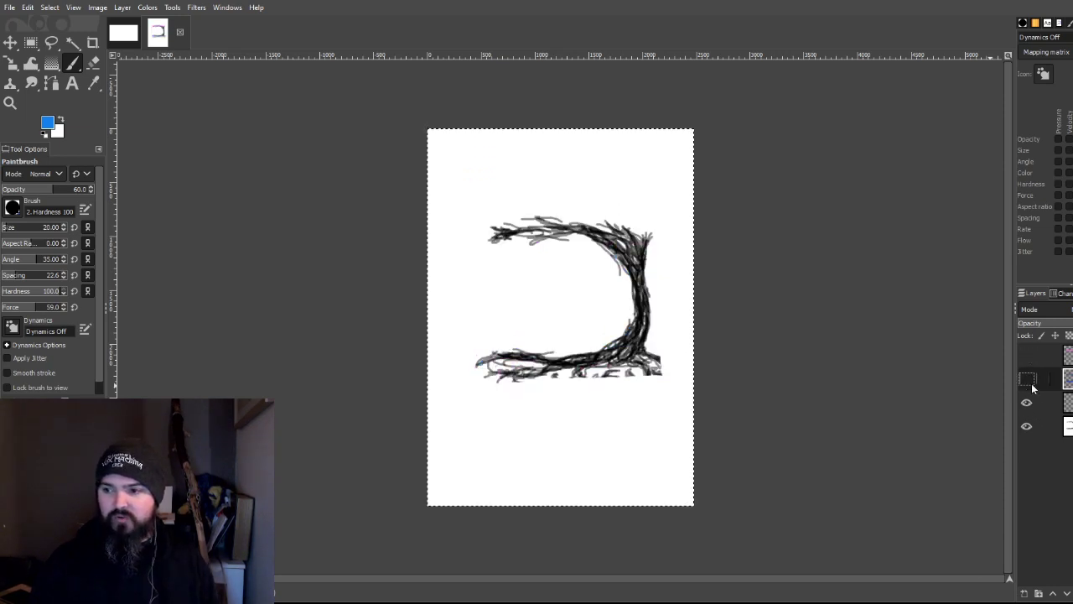
left_click(1026, 379)
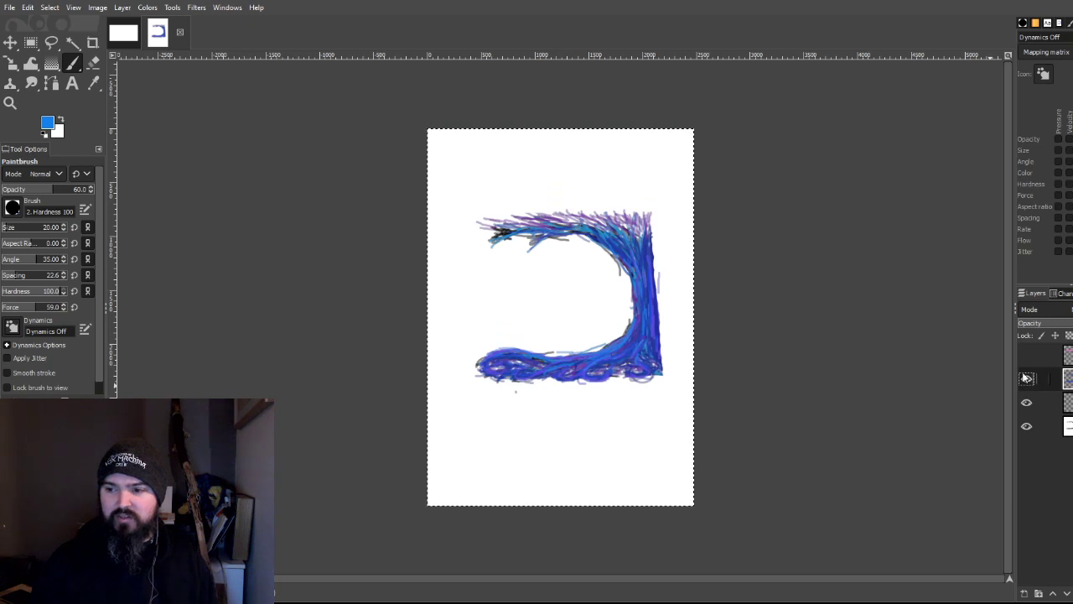
left_click(1027, 355)
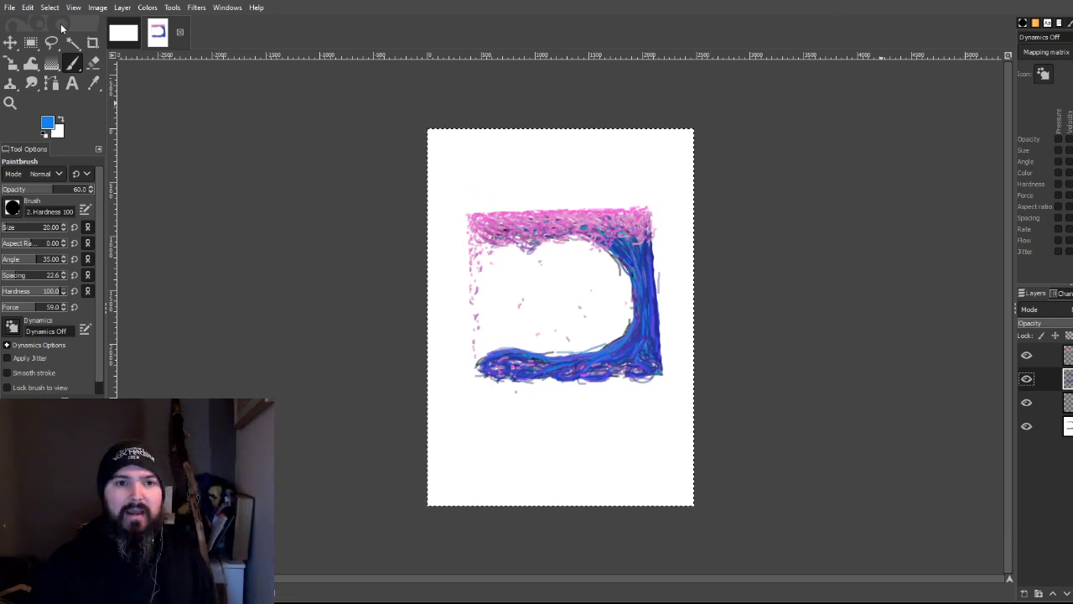
left_click(123, 32)
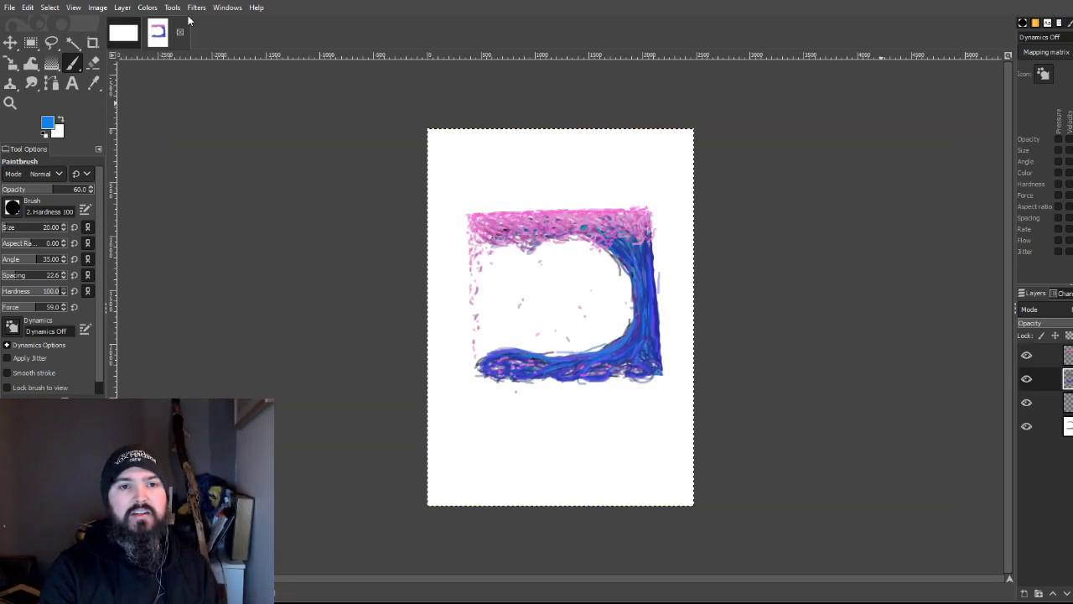
left_click(171, 31)
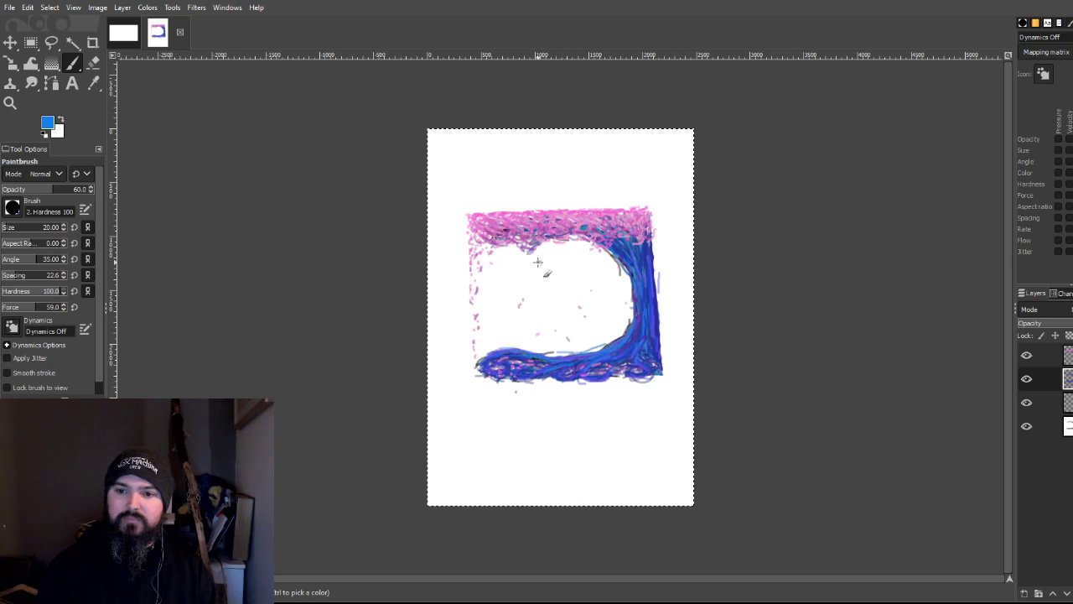
left_click(1026, 427)
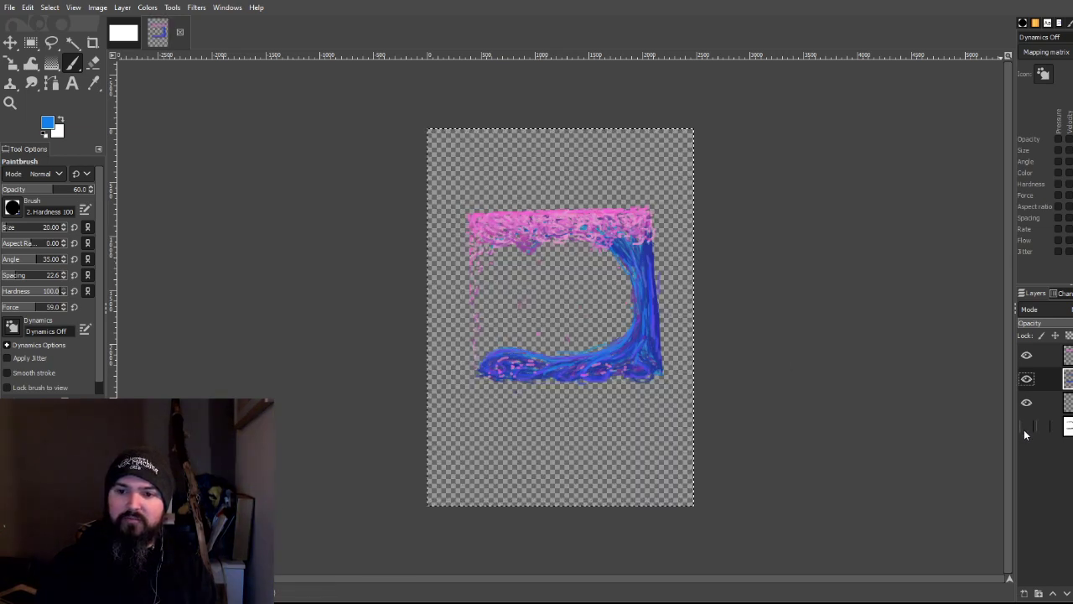
left_click(1026, 427)
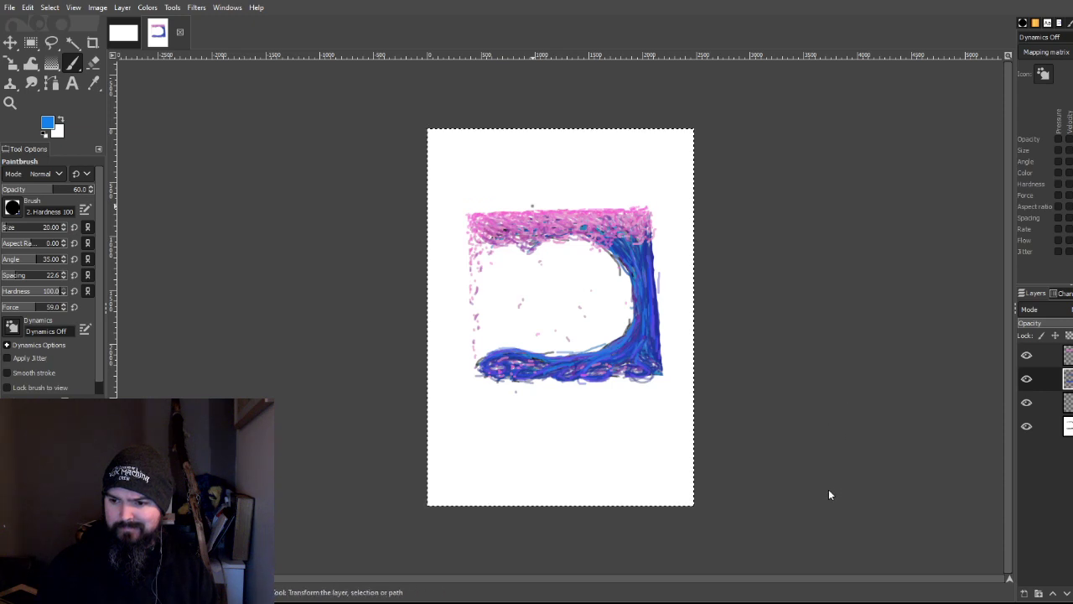
Step: Flip the blue trunk, pink foliage and black sketch layers horizontally so the tree frame opens to the right
key("shift+f")
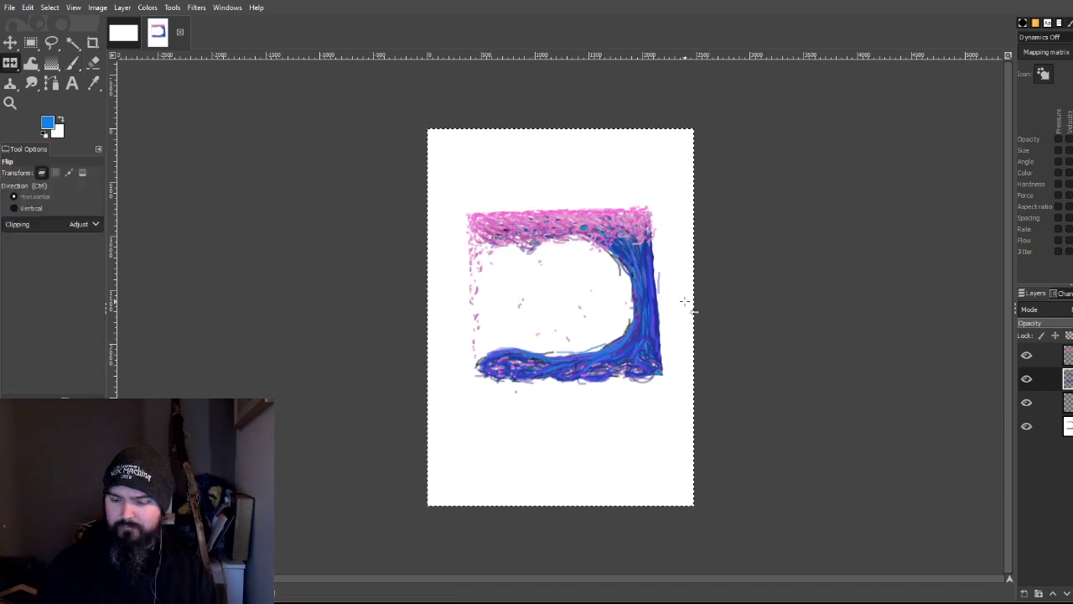
left_click(612, 285)
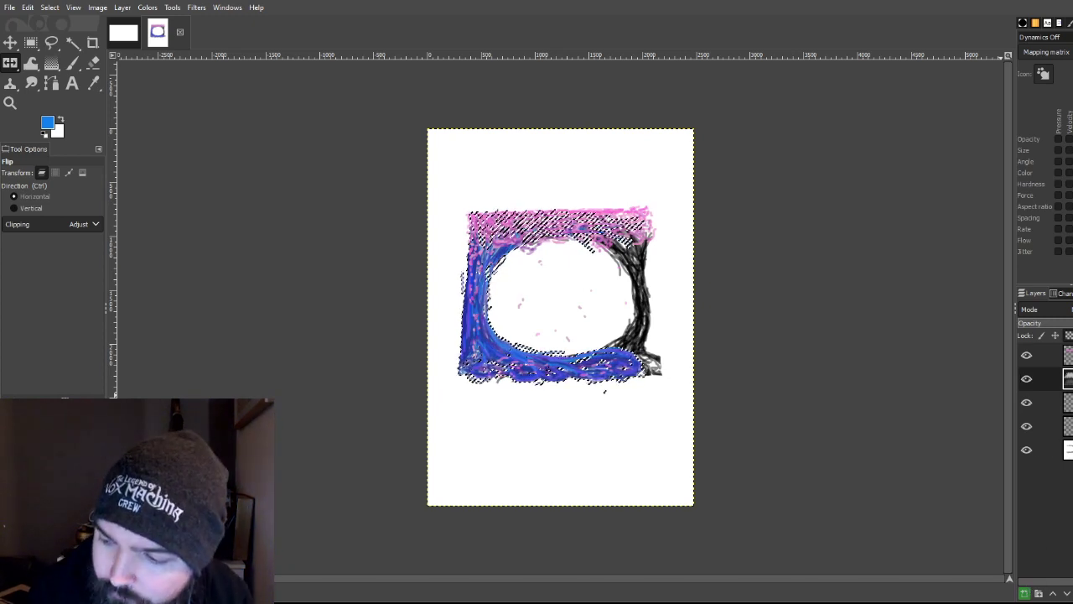
key("ctrl+h")
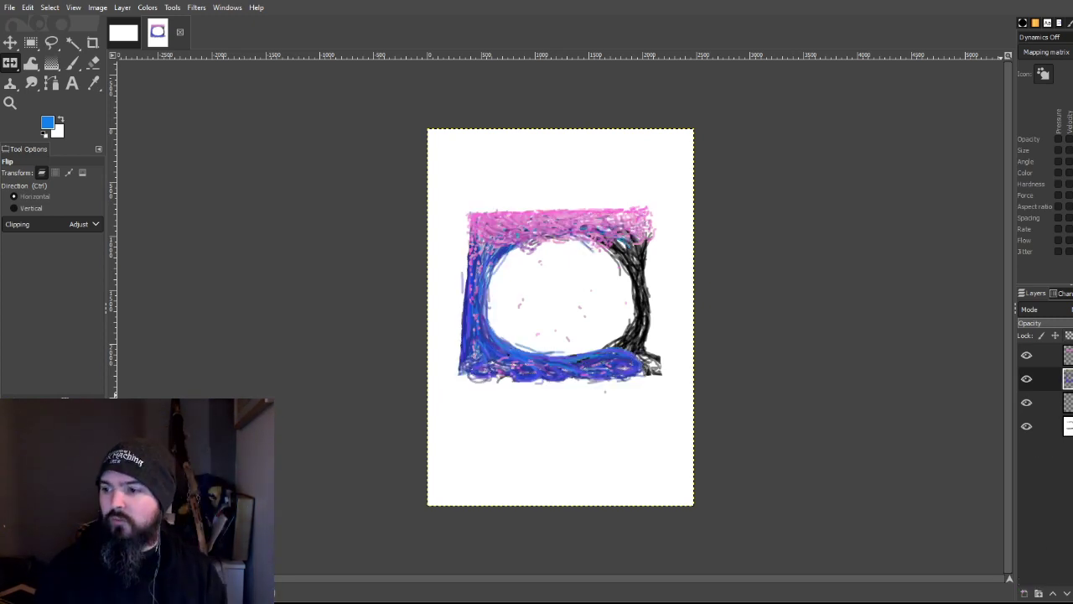
left_click(1043, 354)
left_click(512, 303)
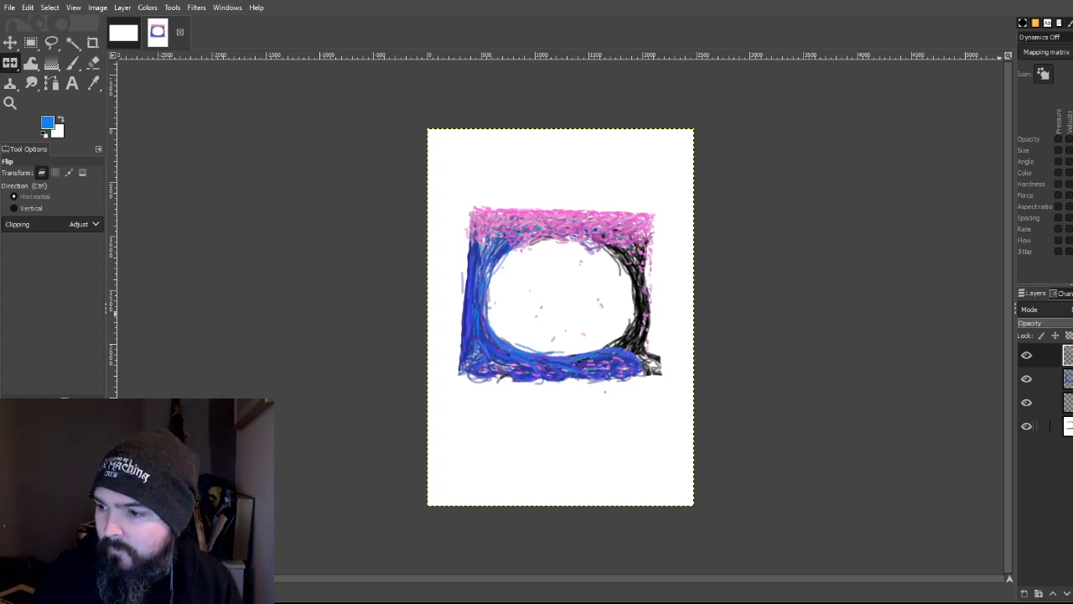
left_click(576, 305)
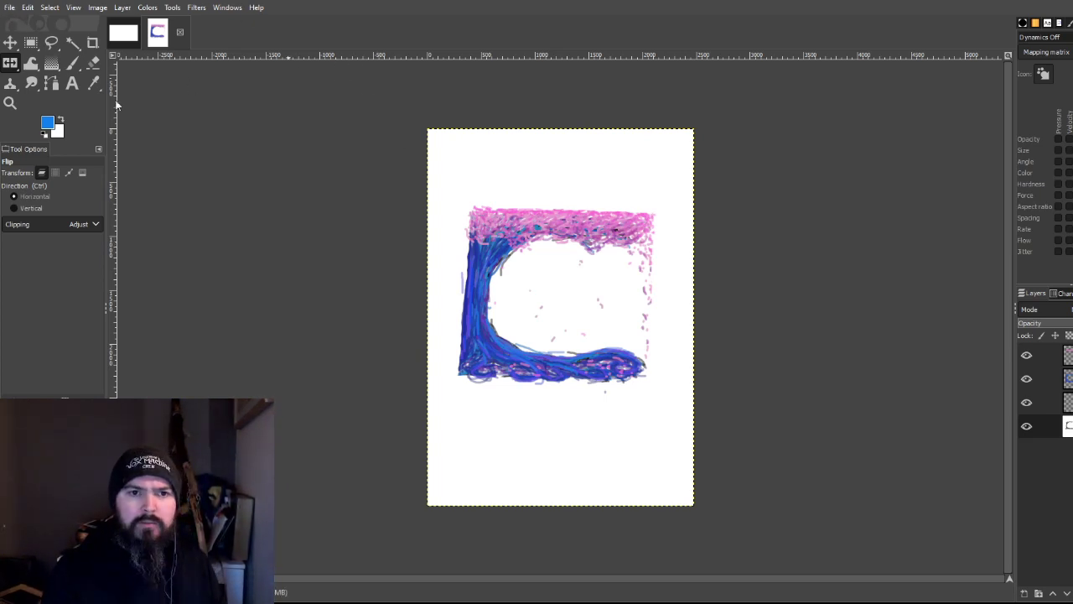
Step: Create a new image with the default settings, paste the copied screenshot into it and reposition it on the canvas
key("ctrl+n")
key("Return")
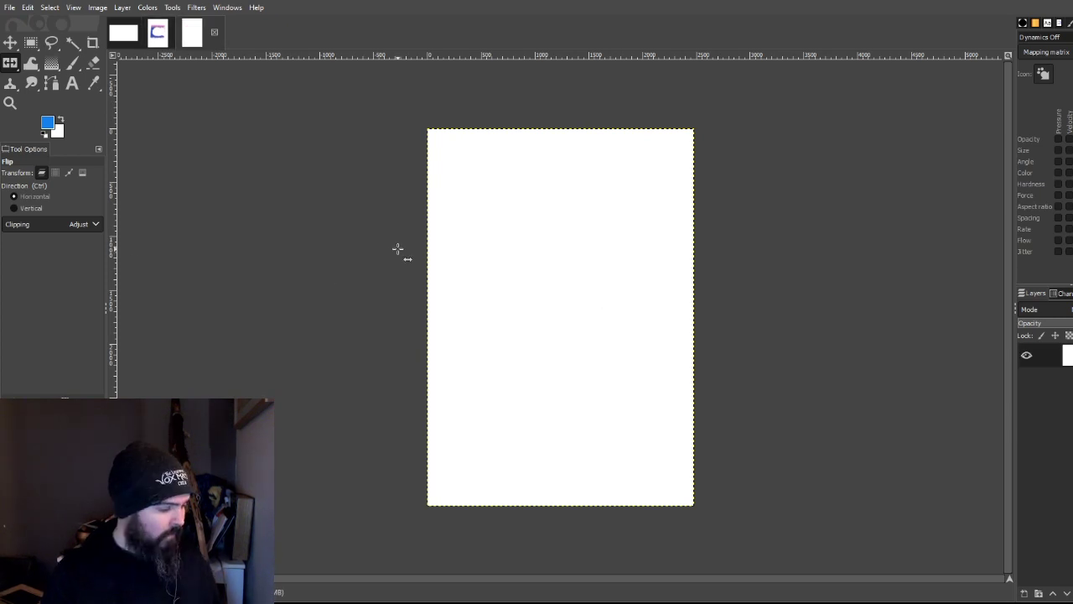
key("ctrl+v")
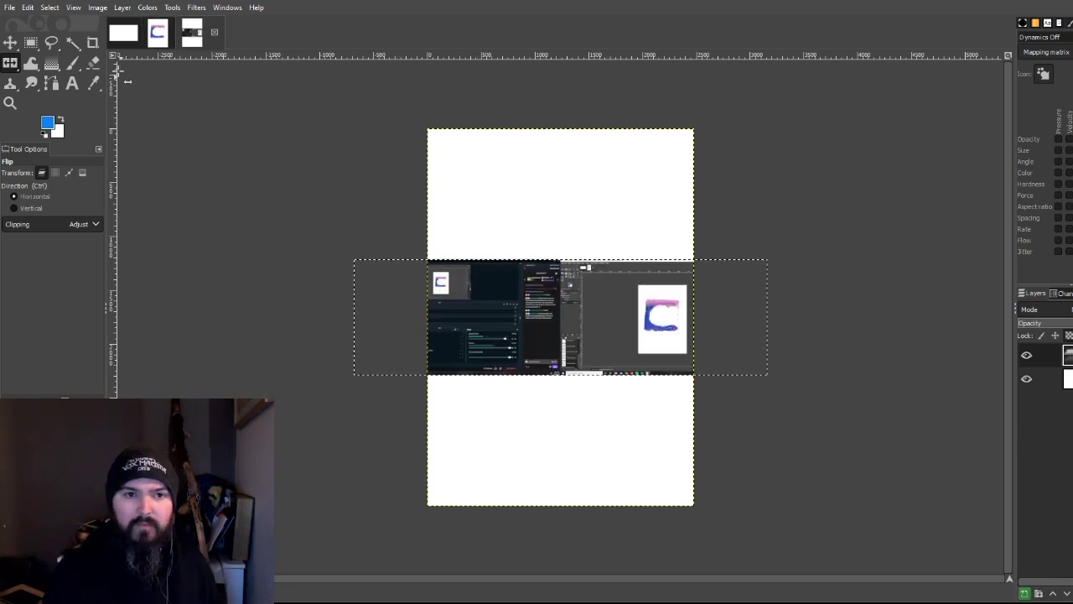
left_click(10, 42)
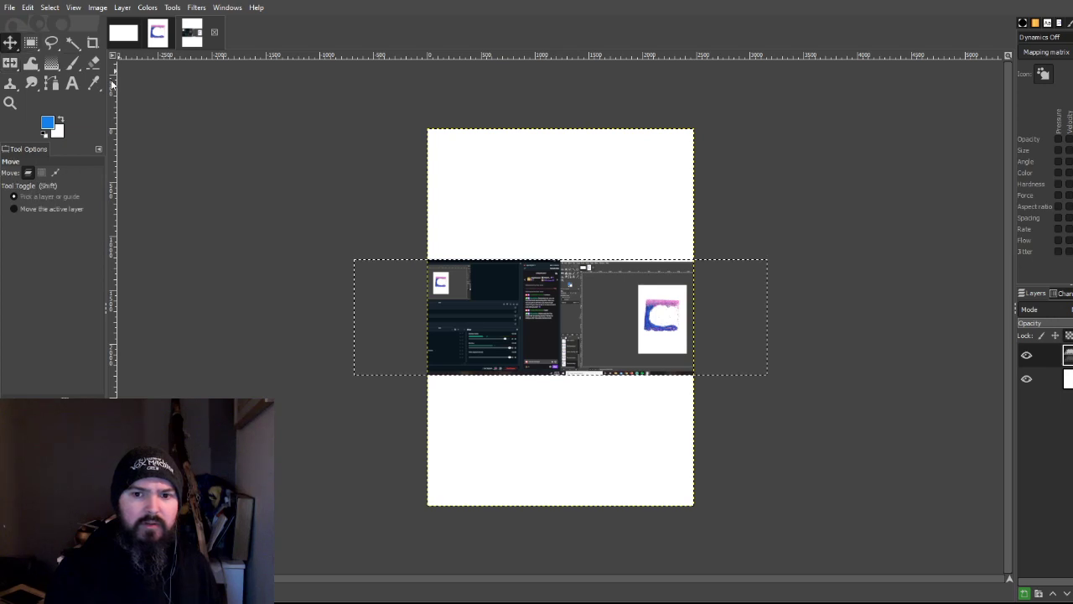
left_click_drag(475, 317, 538, 297)
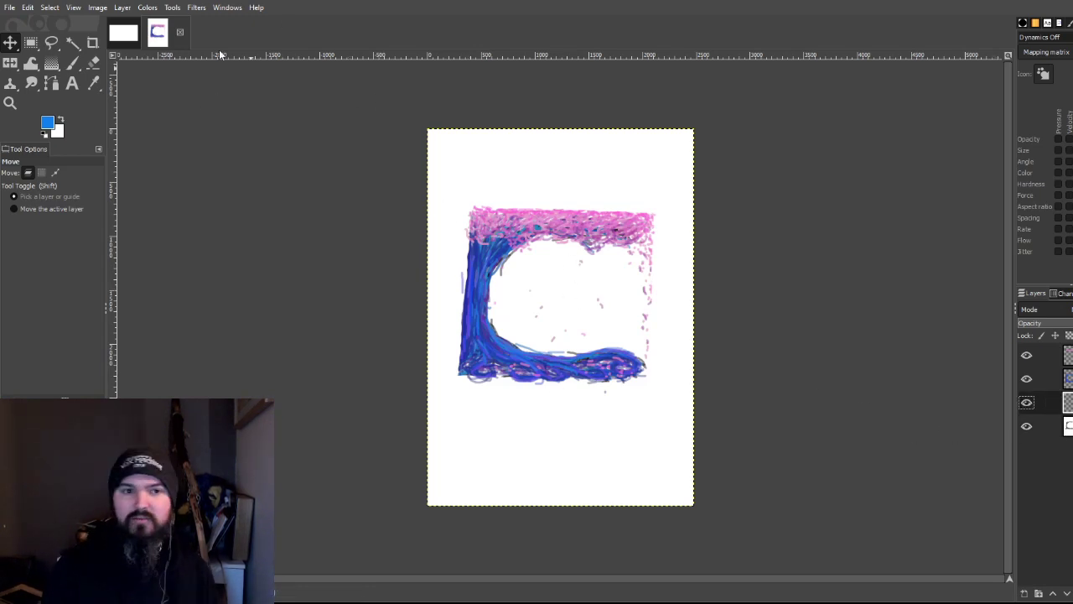
Step: Sketch a rough bearded head and shoulders inside the tree frame with the Paintbrush in default black
left_click(73, 63)
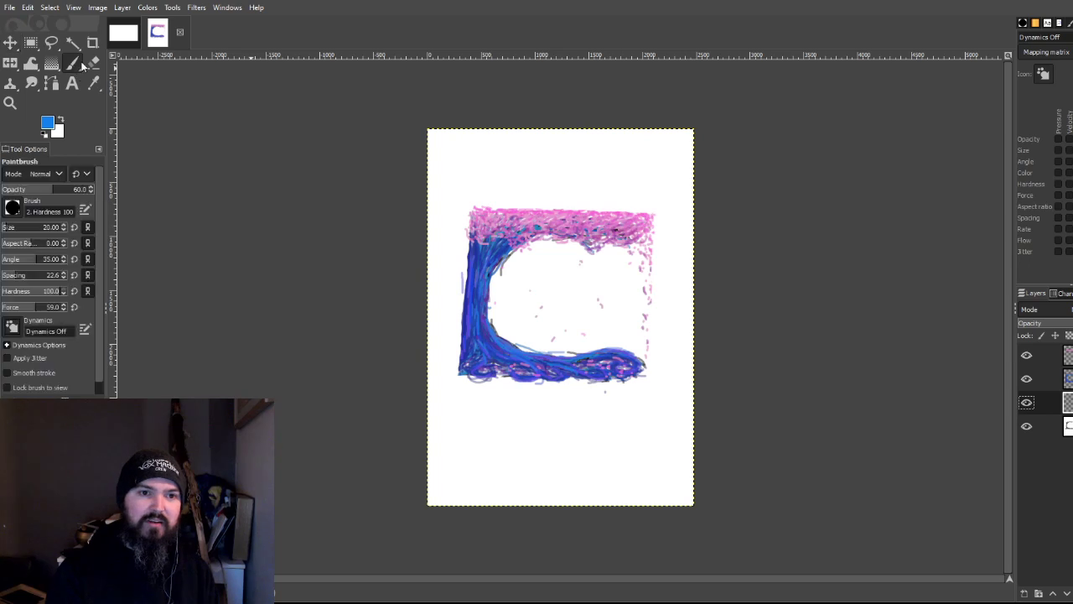
left_click(43, 134)
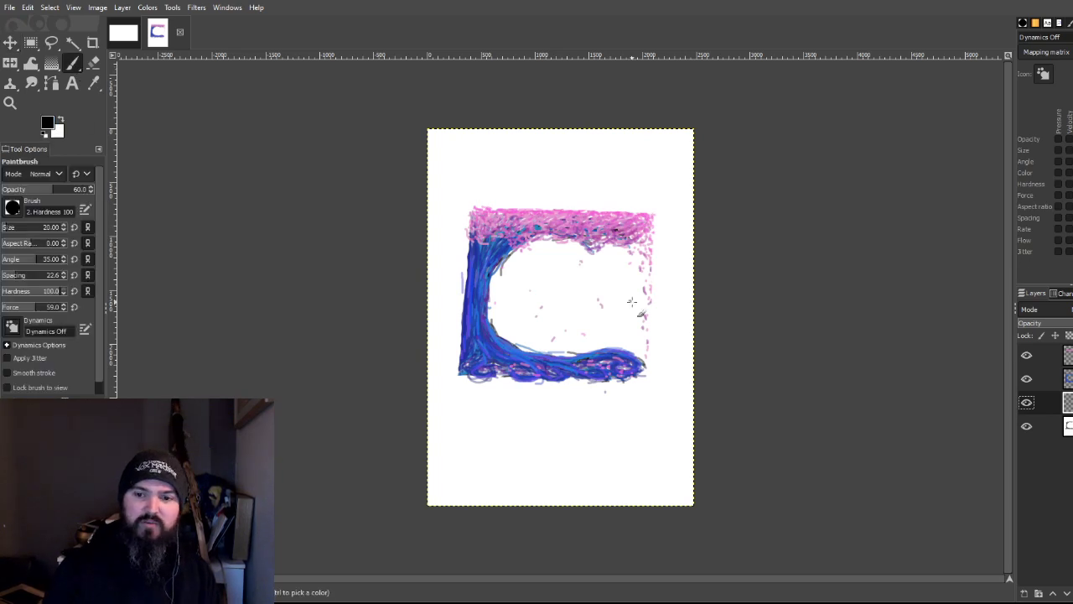
mouse_move(541, 306)
left_mouse_down()
mouse_move(580, 301)
mouse_move(543, 280)
mouse_move(574, 280)
mouse_move(556, 302)
mouse_move(564, 275)
mouse_move(539, 263)
mouse_move(544, 254)
mouse_move(578, 278)
mouse_move(552, 251)
mouse_move(538, 280)
mouse_move(568, 326)
mouse_move(538, 320)
mouse_move(522, 331)
mouse_move(574, 323)
mouse_move(537, 304)
mouse_move(544, 324)
mouse_move(557, 306)
mouse_move(567, 320)
mouse_move(577, 303)
mouse_move(559, 333)
mouse_move(540, 305)
mouse_move(594, 337)
mouse_move(527, 345)
mouse_move(522, 332)
mouse_move(570, 329)
mouse_move(599, 359)
left_mouse_up()
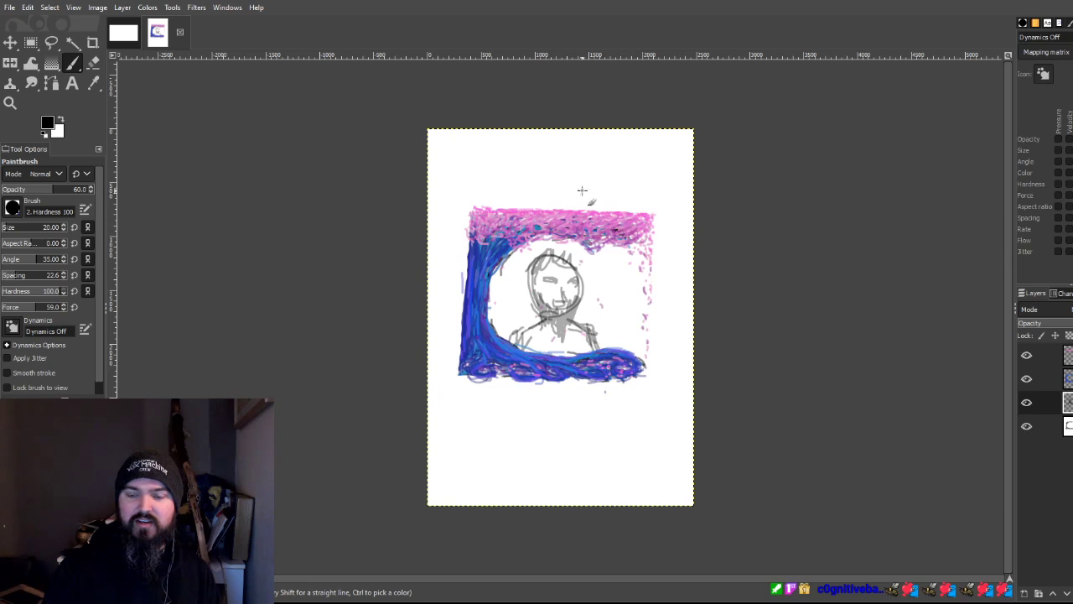
mouse_move(545, 267)
left_mouse_down()
mouse_move(576, 261)
mouse_move(540, 273)
mouse_move(577, 280)
mouse_move(530, 270)
mouse_move(574, 276)
mouse_move(581, 267)
mouse_move(561, 260)
mouse_move(551, 279)
mouse_move(573, 291)
mouse_move(578, 282)
mouse_move(548, 307)
mouse_move(571, 308)
mouse_move(551, 307)
mouse_move(561, 298)
mouse_move(531, 312)
mouse_move(528, 295)
mouse_move(570, 358)
left_mouse_up()
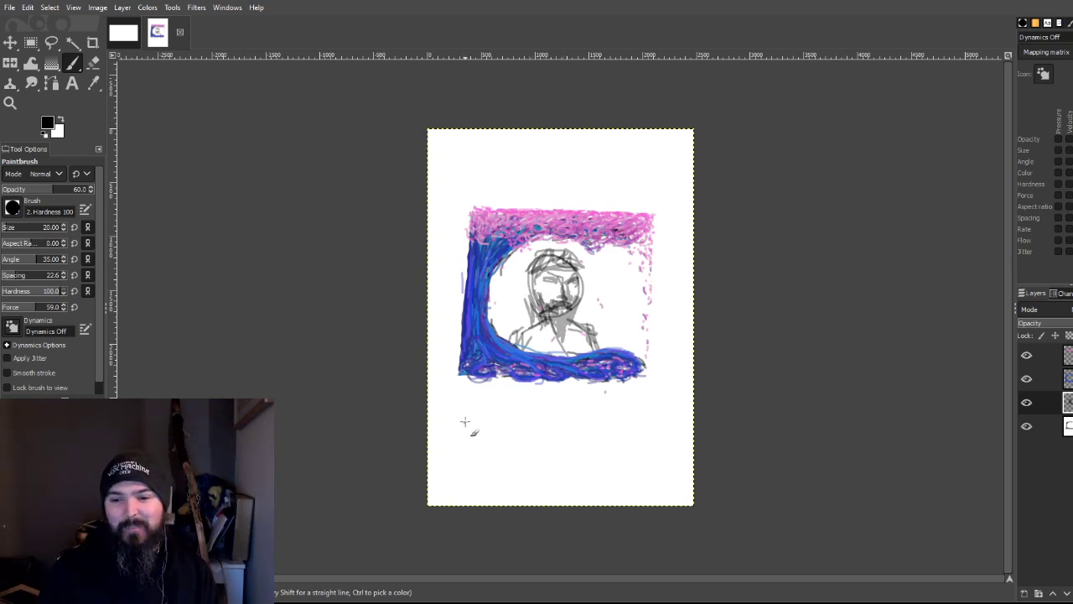
Step: Handwrite "Bees" with a double underline below the tree frame, and hide the sketch layer
mouse_move(462, 424)
left_mouse_down()
mouse_move(479, 453)
mouse_move(515, 448)
mouse_move(553, 414)
mouse_move(578, 429)
left_mouse_up()
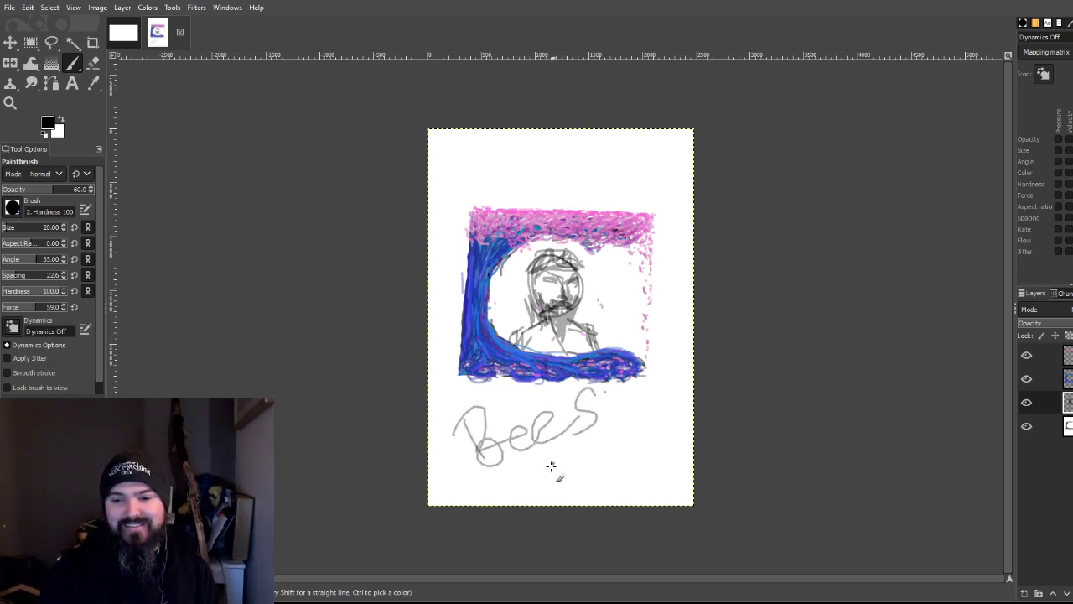
mouse_move(513, 484)
left_mouse_down()
mouse_move(639, 423)
mouse_move(639, 441)
left_mouse_up()
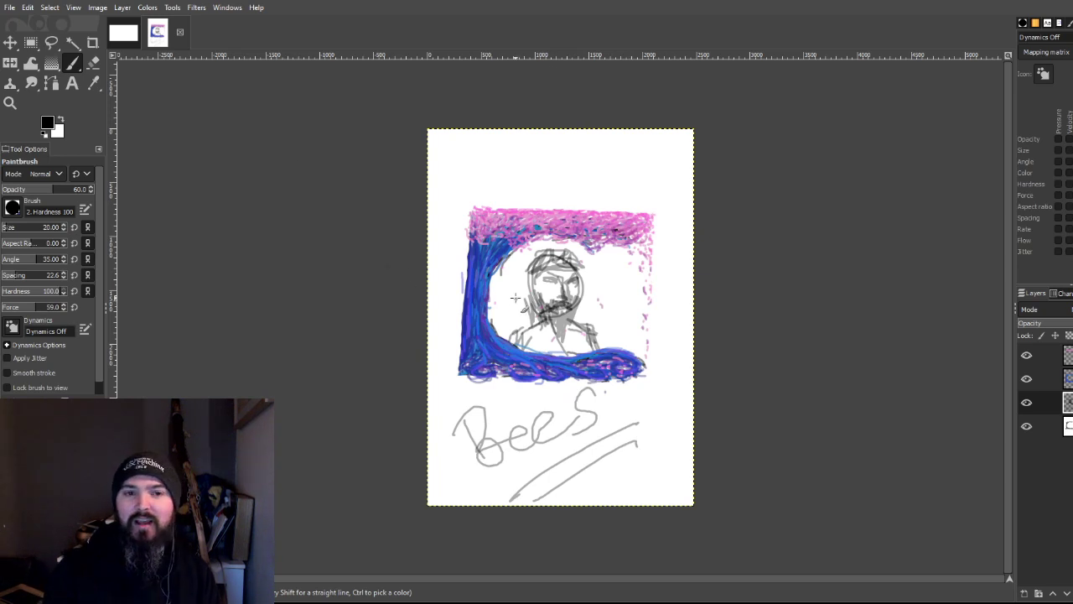
left_click(1028, 405)
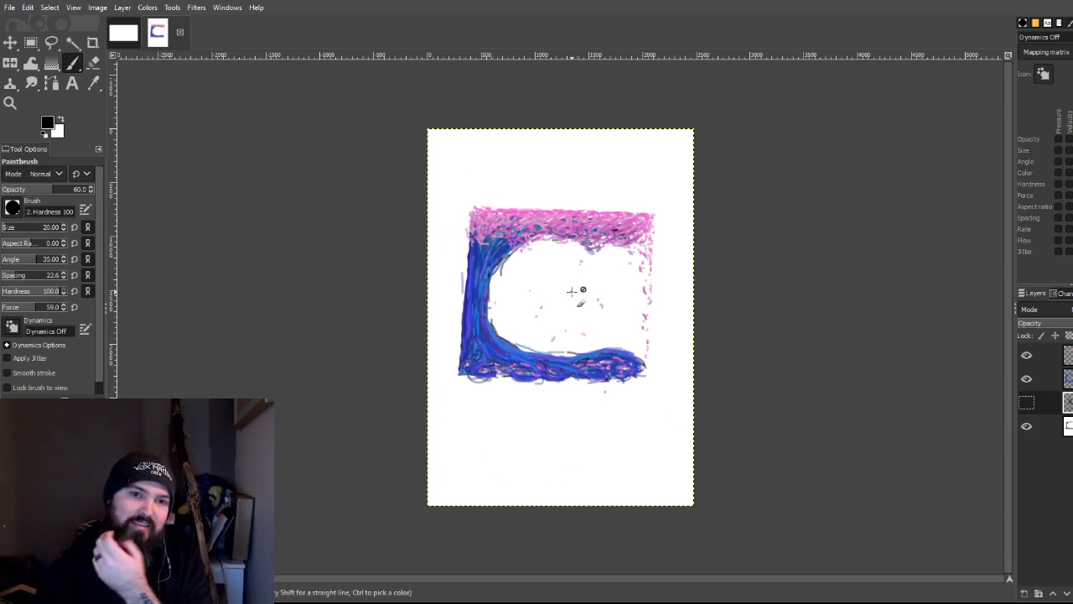
Step: Switch to the blank landscape image and add three transparent layers above its white background
left_click(118, 34)
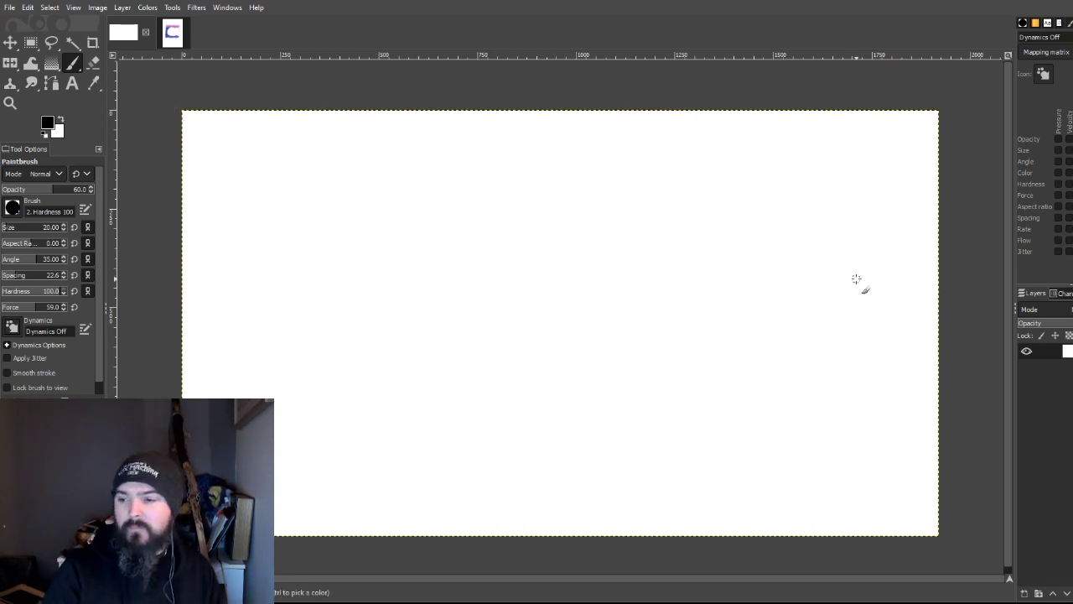
left_click(1036, 591)
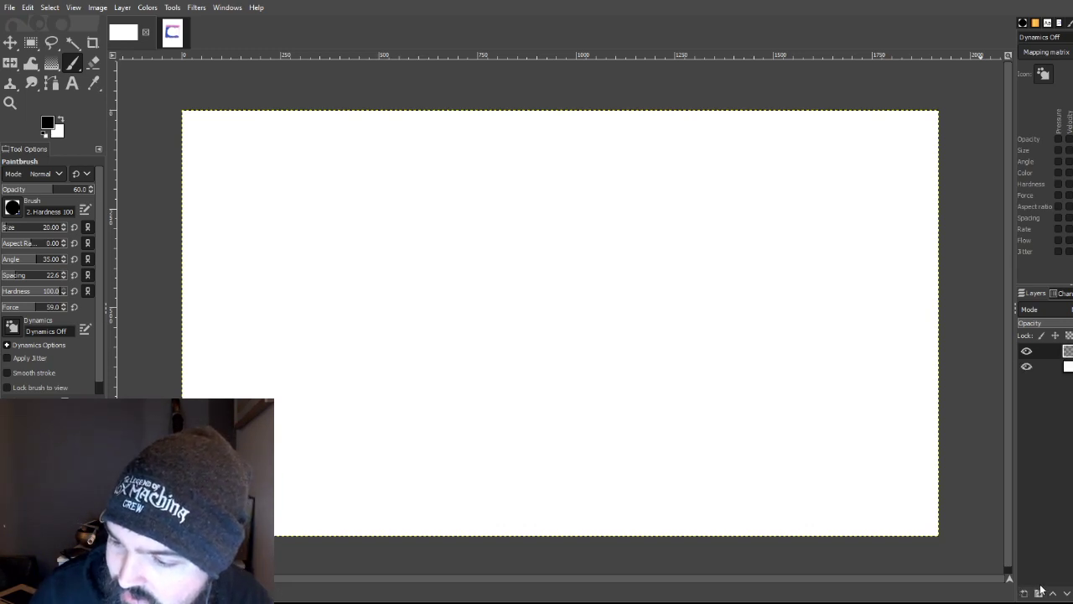
left_click(1036, 592)
left_click(1038, 592)
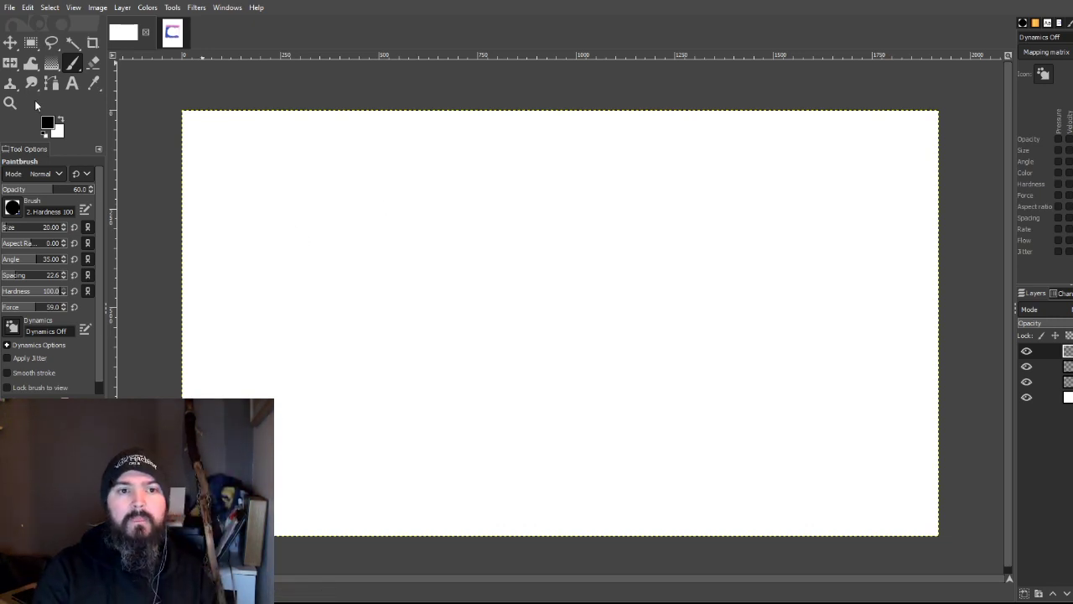
Step: On the lowest transparent layer, paint wavy black branches along the canvas's bottom and left edges at brush opacity 77.2 and size 10
left_click(1048, 382)
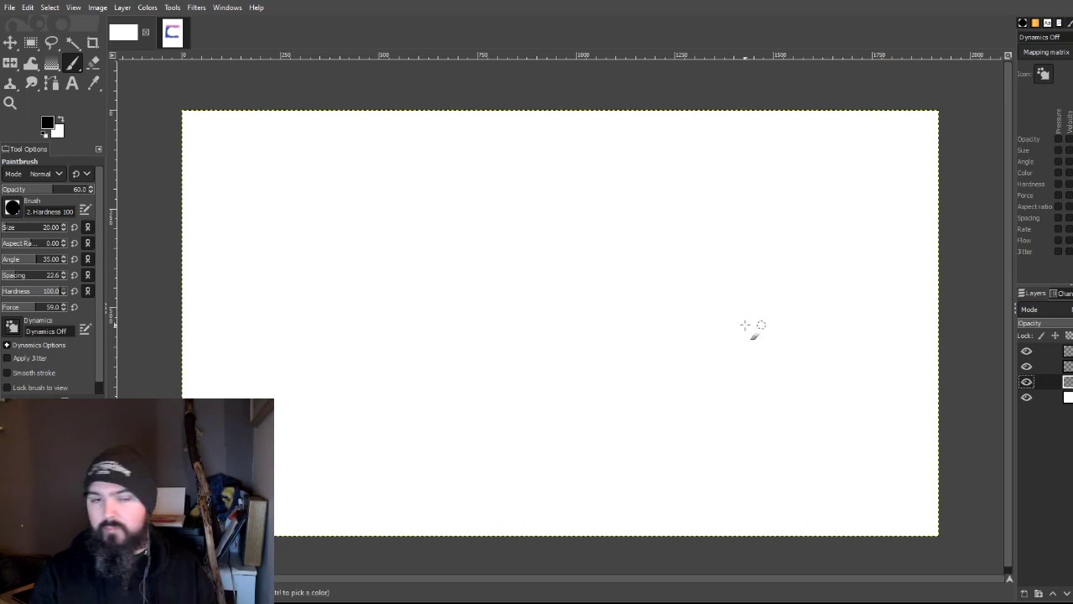
left_click(68, 190)
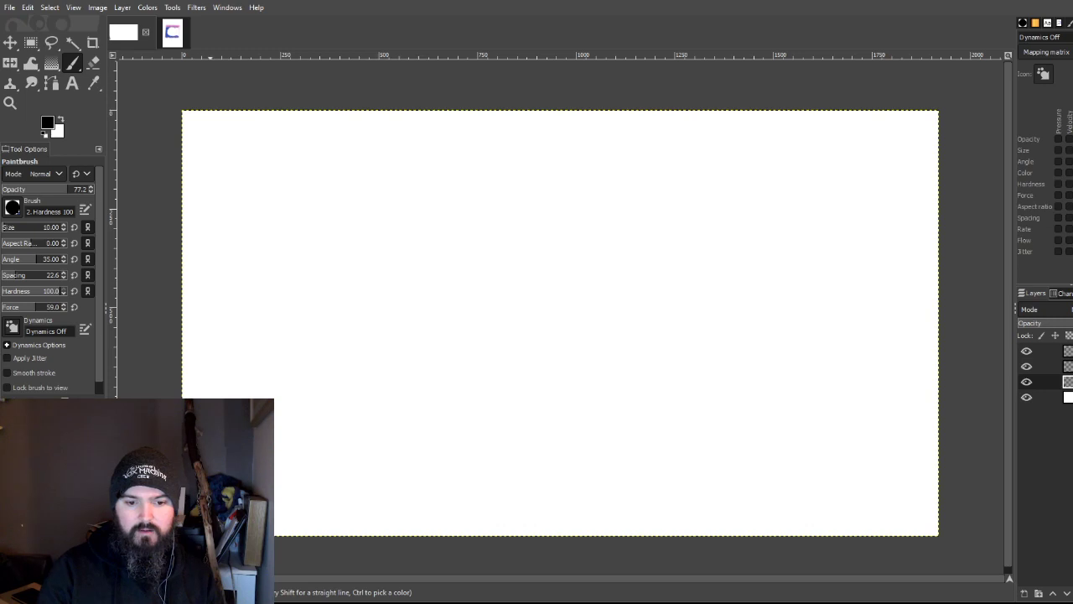
mouse_move(288, 531)
left_mouse_down()
mouse_move(326, 530)
mouse_move(273, 532)
mouse_move(315, 514)
mouse_move(370, 539)
left_mouse_up()
mouse_move(276, 520)
left_mouse_down()
mouse_move(346, 526)
mouse_move(296, 525)
mouse_move(388, 544)
mouse_move(377, 531)
mouse_move(499, 518)
left_mouse_up()
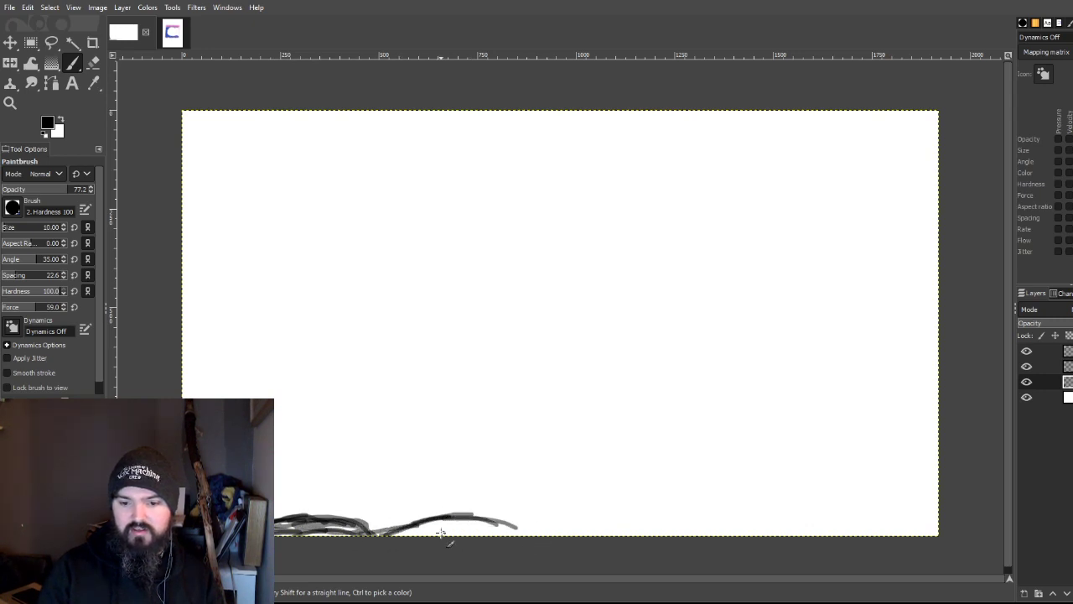
mouse_move(441, 534)
left_mouse_down()
mouse_move(402, 534)
mouse_move(504, 529)
mouse_move(472, 519)
mouse_move(452, 525)
mouse_move(517, 536)
mouse_move(610, 521)
mouse_move(673, 527)
mouse_move(576, 523)
mouse_move(646, 528)
left_mouse_up()
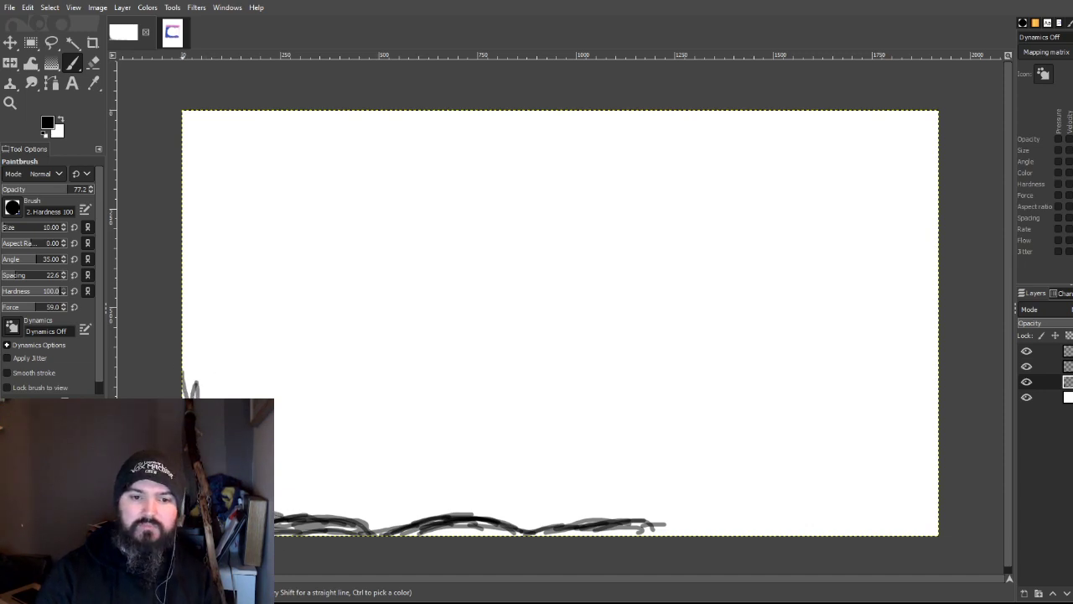
mouse_move(193, 387)
left_mouse_down()
mouse_move(187, 251)
mouse_move(191, 319)
mouse_move(219, 363)
mouse_move(209, 397)
left_mouse_up()
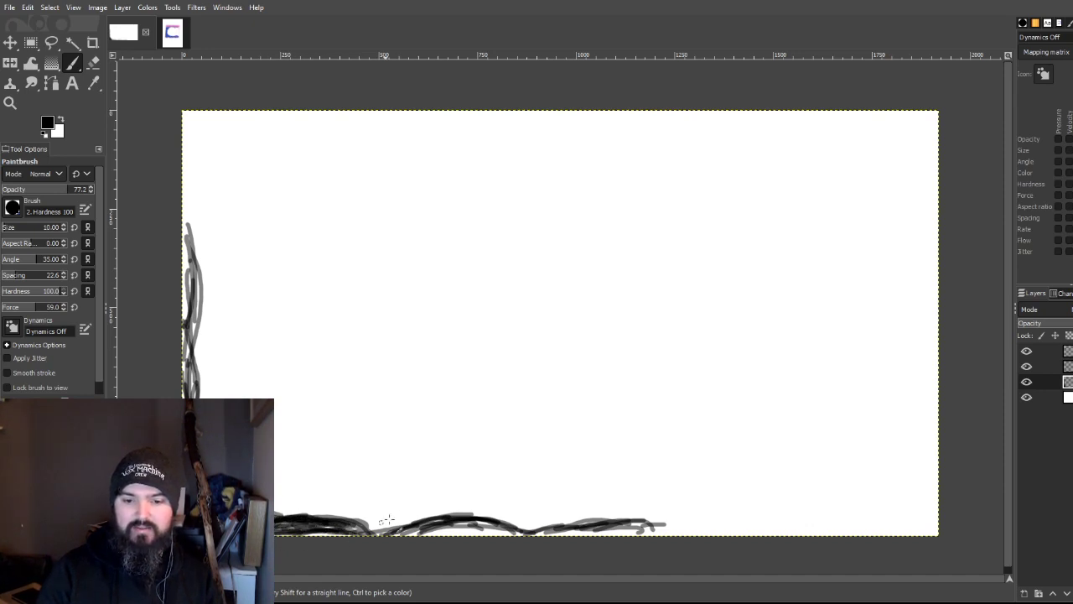
mouse_move(382, 533)
left_mouse_down()
mouse_move(415, 527)
mouse_move(451, 538)
mouse_move(453, 528)
mouse_move(425, 529)
mouse_move(457, 517)
mouse_move(495, 528)
mouse_move(435, 531)
left_mouse_up()
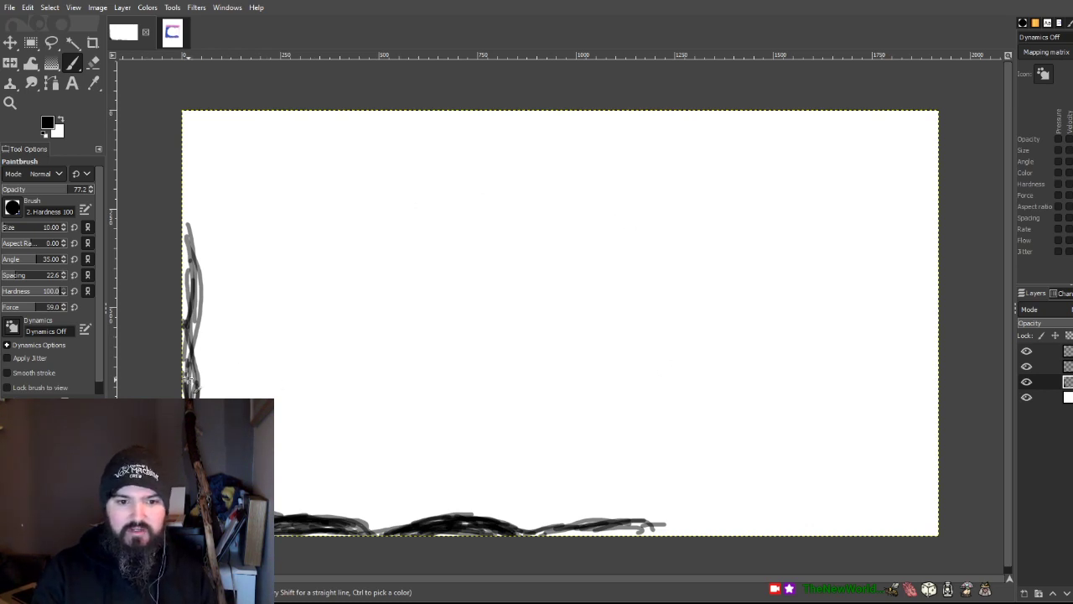
Step: Extend and thicken the black branch up the canvas's left edge, around the upper-left corner and partway along the top edge
mouse_move(192, 381)
left_mouse_down()
mouse_move(186, 393)
mouse_move(201, 377)
mouse_move(193, 386)
mouse_move(199, 321)
mouse_move(188, 272)
mouse_move(198, 265)
mouse_move(188, 327)
mouse_move(186, 268)
mouse_move(198, 258)
left_mouse_up()
mouse_move(202, 270)
left_mouse_down()
mouse_move(205, 194)
mouse_move(194, 268)
mouse_move(186, 205)
mouse_move(188, 242)
mouse_move(203, 263)
mouse_move(192, 374)
mouse_move(181, 317)
mouse_move(205, 388)
mouse_move(192, 285)
mouse_move(187, 347)
mouse_move(192, 198)
mouse_move(240, 124)
mouse_move(217, 145)
mouse_move(213, 177)
mouse_move(259, 126)
mouse_move(210, 151)
mouse_move(303, 127)
mouse_move(261, 124)
mouse_move(318, 119)
mouse_move(225, 125)
mouse_move(186, 201)
mouse_move(194, 111)
mouse_move(192, 162)
mouse_move(227, 134)
mouse_move(235, 108)
mouse_move(178, 165)
mouse_move(185, 122)
mouse_move(216, 112)
mouse_move(194, 145)
mouse_move(193, 206)
mouse_move(191, 168)
mouse_move(196, 191)
mouse_move(210, 147)
mouse_move(195, 181)
mouse_move(241, 142)
mouse_move(249, 124)
mouse_move(238, 126)
mouse_move(330, 112)
left_mouse_up()
mouse_move(254, 119)
left_mouse_down()
mouse_move(380, 131)
mouse_move(349, 130)
mouse_move(446, 109)
mouse_move(430, 137)
mouse_move(396, 123)
mouse_move(474, 135)
mouse_move(511, 124)
mouse_move(388, 127)
mouse_move(422, 112)
mouse_move(350, 100)
mouse_move(387, 122)
mouse_move(351, 124)
mouse_move(375, 130)
mouse_move(310, 120)
mouse_move(386, 125)
mouse_move(280, 110)
mouse_move(223, 128)
mouse_move(199, 153)
mouse_move(323, 113)
left_mouse_up()
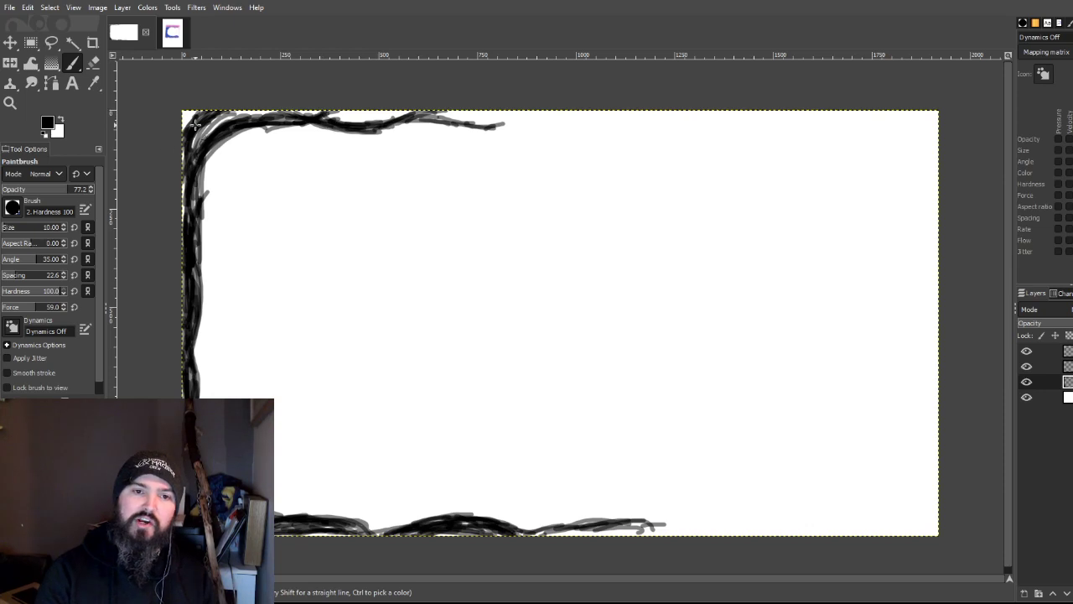
mouse_move(191, 134)
left_mouse_down()
mouse_move(180, 200)
mouse_move(190, 202)
mouse_move(186, 167)
mouse_move(189, 234)
mouse_move(195, 161)
mouse_move(202, 285)
mouse_move(188, 217)
left_mouse_up()
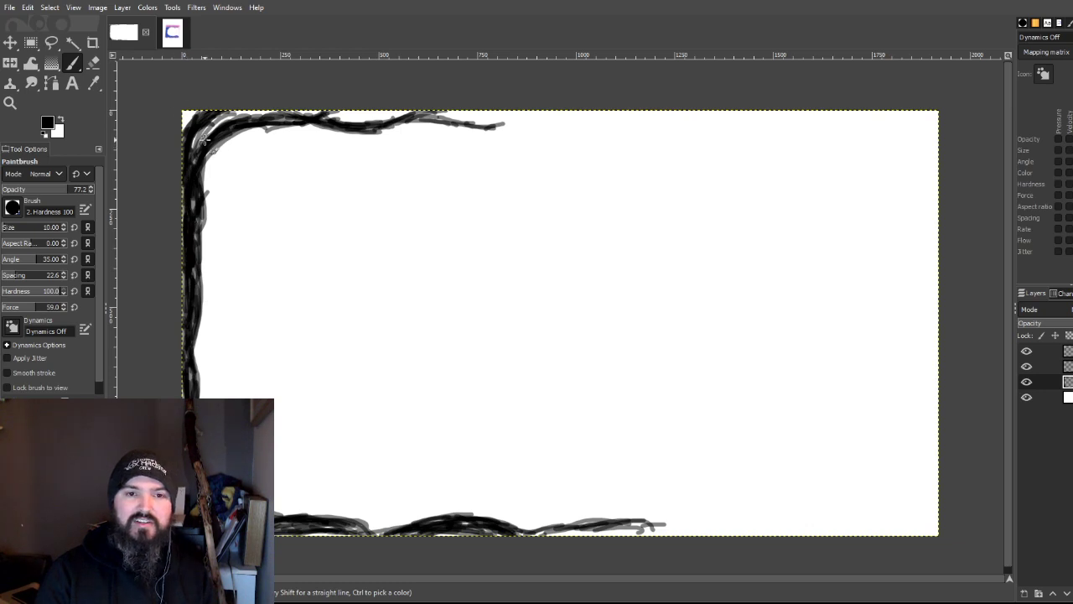
left_click_drag(201, 126, 194, 158)
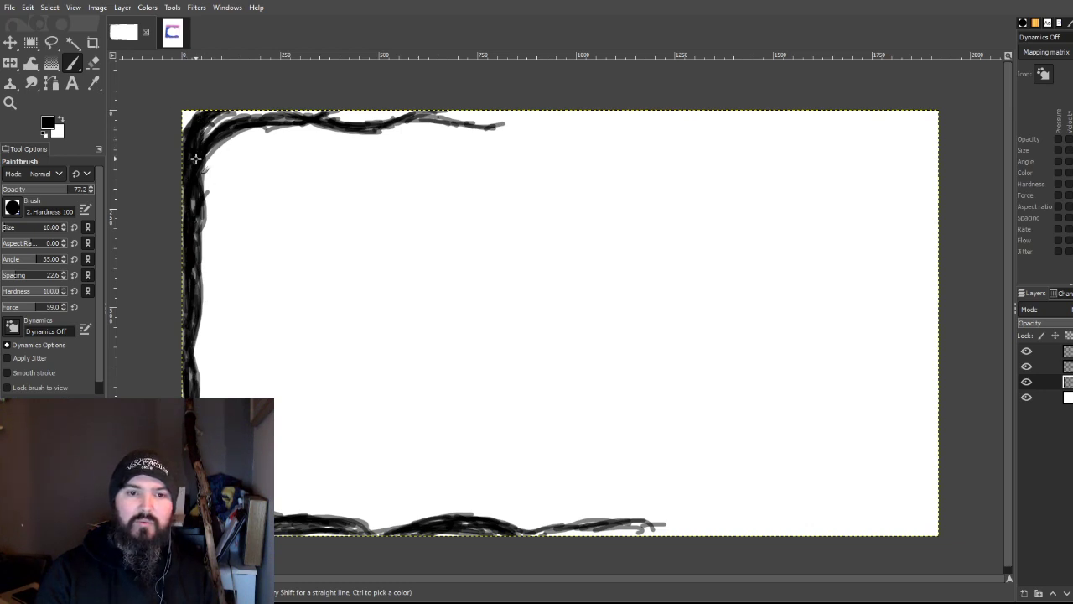
Step: Extend the wavy black branches along the rest of the canvas's top edge and curve them into its upper-right corner
left_click_drag(181, 116, 191, 109)
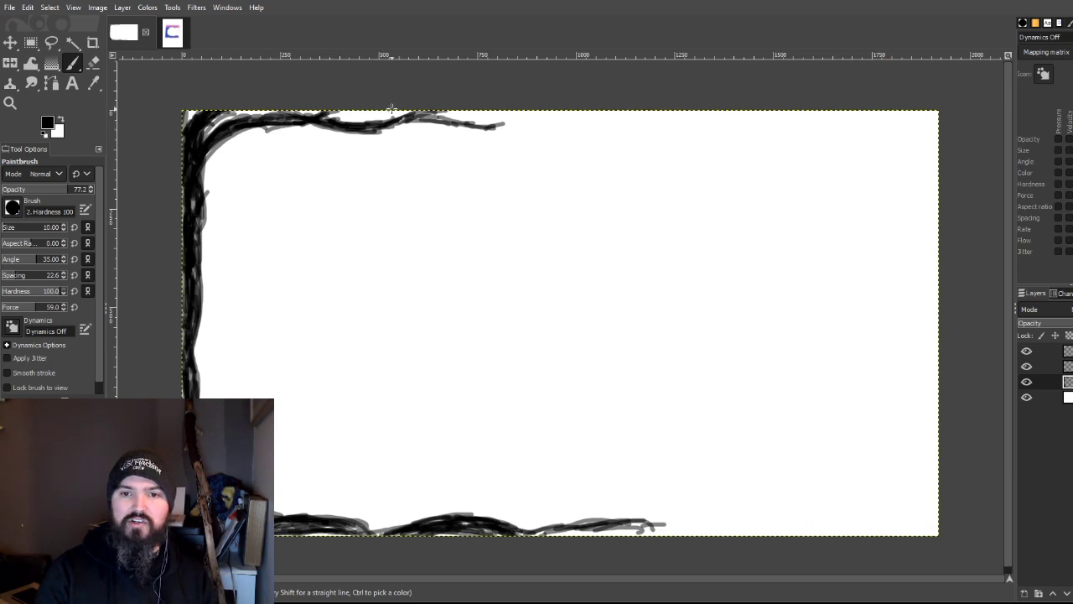
mouse_move(494, 103)
left_mouse_down()
mouse_move(564, 122)
mouse_move(553, 118)
mouse_move(613, 113)
mouse_move(533, 116)
left_mouse_up()
mouse_move(644, 120)
left_mouse_down()
mouse_move(753, 120)
mouse_move(726, 126)
left_mouse_up()
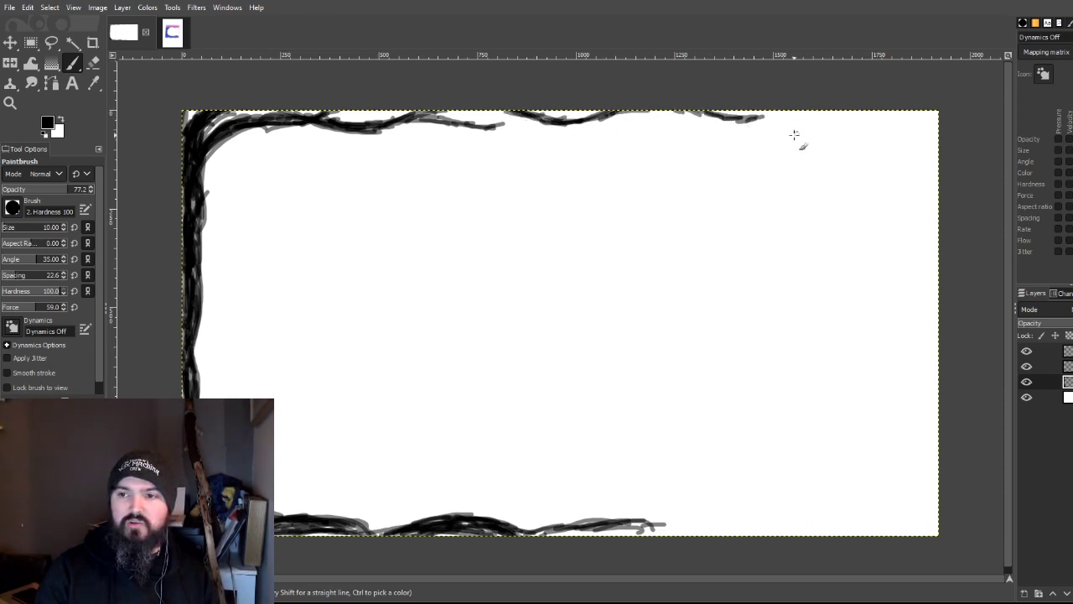
mouse_move(794, 134)
left_mouse_down()
mouse_move(855, 111)
mouse_move(800, 122)
mouse_move(852, 97)
mouse_move(862, 110)
mouse_move(851, 108)
mouse_move(916, 126)
left_mouse_up()
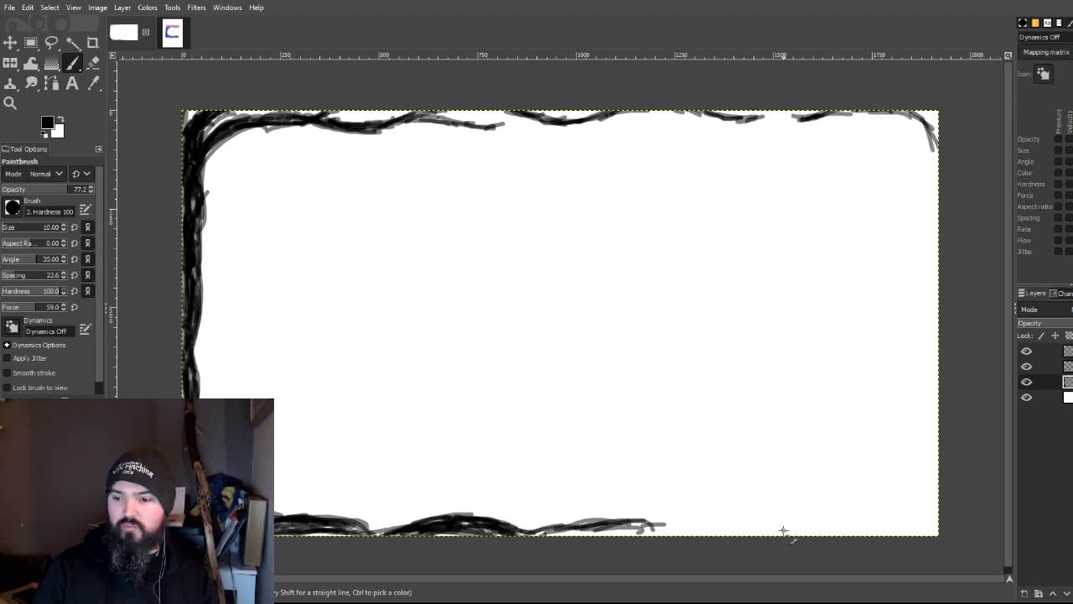
Step: Paint a black rooted trunk in the lower-right corner, up the right edge, and join it to the branches along the bottom edge
mouse_move(783, 530)
left_mouse_down()
mouse_move(840, 522)
mouse_move(805, 531)
mouse_move(883, 536)
mouse_move(869, 524)
mouse_move(751, 539)
mouse_move(836, 532)
mouse_move(803, 529)
left_mouse_up()
mouse_move(891, 529)
left_mouse_down()
mouse_move(928, 501)
mouse_move(914, 511)
mouse_move(930, 452)
mouse_move(881, 522)
mouse_move(920, 477)
mouse_move(922, 524)
mouse_move(935, 538)
mouse_move(932, 486)
mouse_move(896, 528)
mouse_move(929, 498)
mouse_move(933, 528)
left_mouse_up()
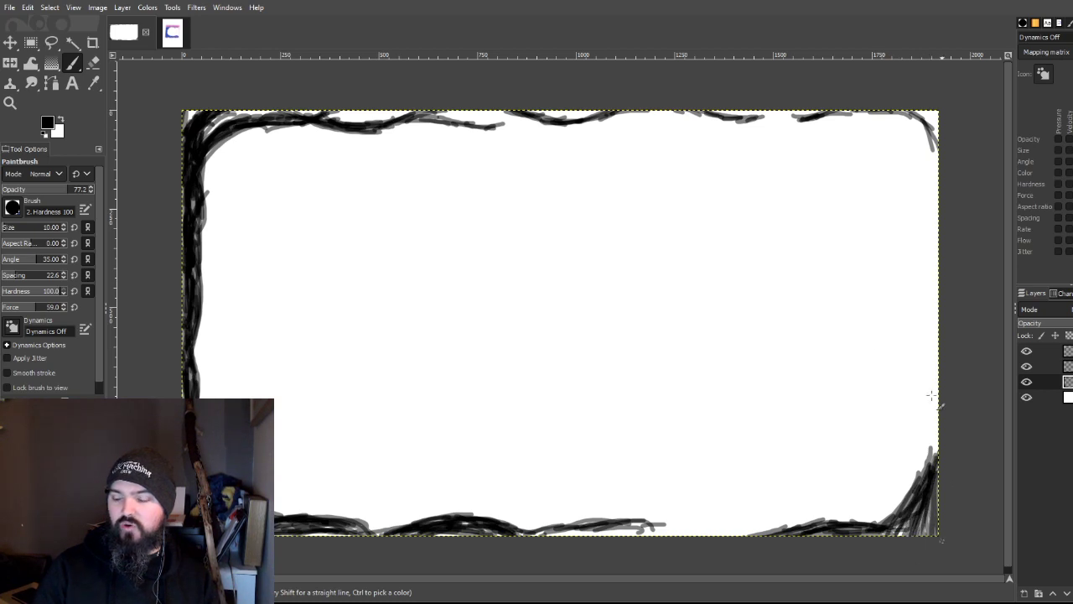
mouse_move(905, 473)
left_mouse_down()
mouse_move(928, 425)
mouse_move(935, 455)
mouse_move(922, 471)
mouse_move(940, 391)
mouse_move(914, 420)
mouse_move(930, 461)
mouse_move(926, 389)
mouse_move(938, 354)
mouse_move(931, 400)
mouse_move(922, 361)
mouse_move(952, 224)
mouse_move(941, 325)
mouse_move(933, 275)
mouse_move(938, 334)
mouse_move(924, 350)
mouse_move(940, 301)
mouse_move(932, 347)
mouse_move(925, 270)
mouse_move(931, 333)
mouse_move(934, 263)
mouse_move(934, 287)
mouse_move(923, 252)
mouse_move(932, 187)
mouse_move(937, 294)
mouse_move(925, 359)
mouse_move(936, 383)
mouse_move(938, 352)
mouse_move(905, 464)
mouse_move(923, 432)
mouse_move(921, 501)
mouse_move(919, 451)
mouse_move(912, 503)
mouse_move(879, 522)
mouse_move(855, 508)
left_mouse_up()
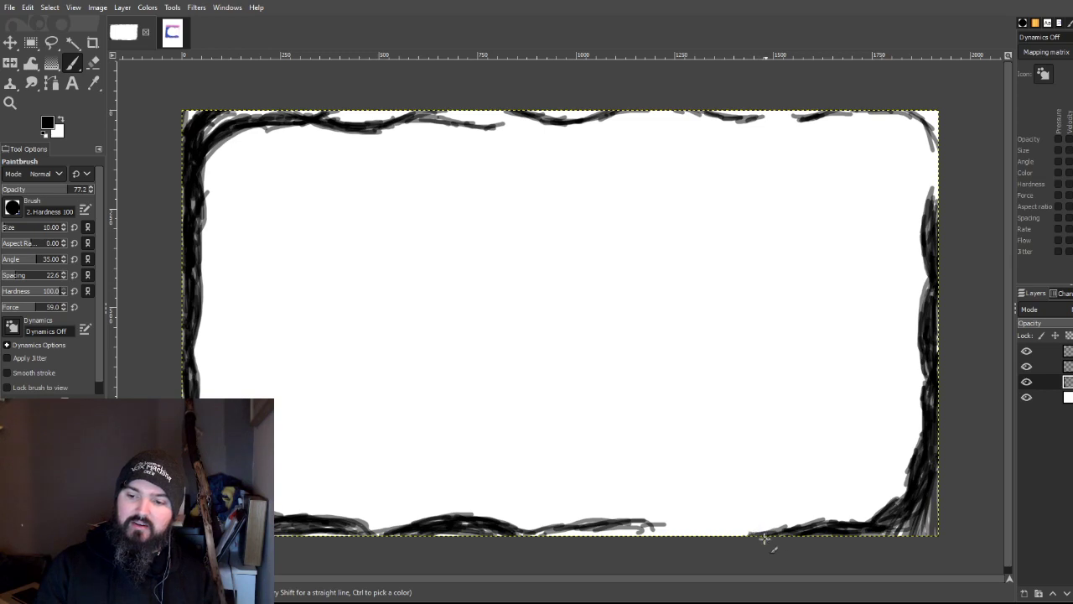
mouse_move(746, 533)
left_mouse_down()
mouse_move(686, 538)
mouse_move(735, 534)
left_mouse_up()
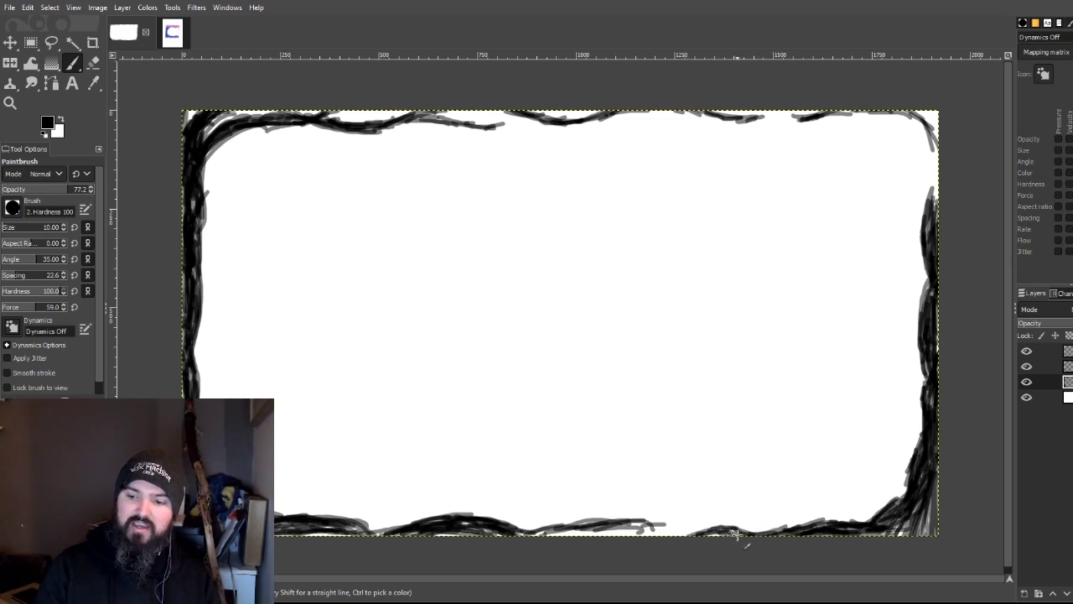
mouse_move(575, 536)
left_mouse_down()
mouse_move(616, 518)
mouse_move(673, 534)
left_mouse_up()
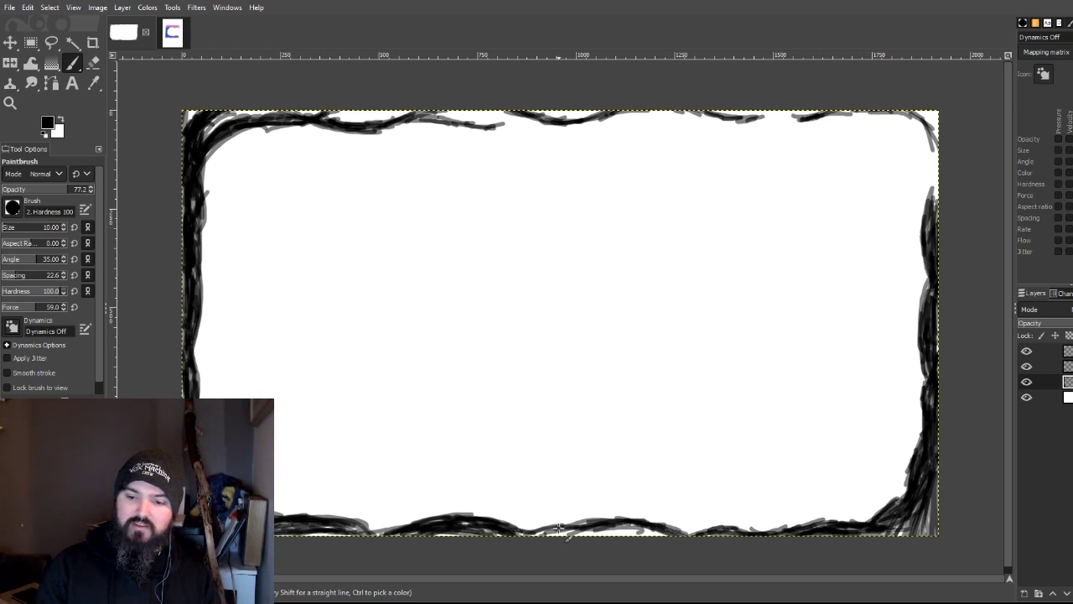
left_click_drag(561, 530, 650, 537)
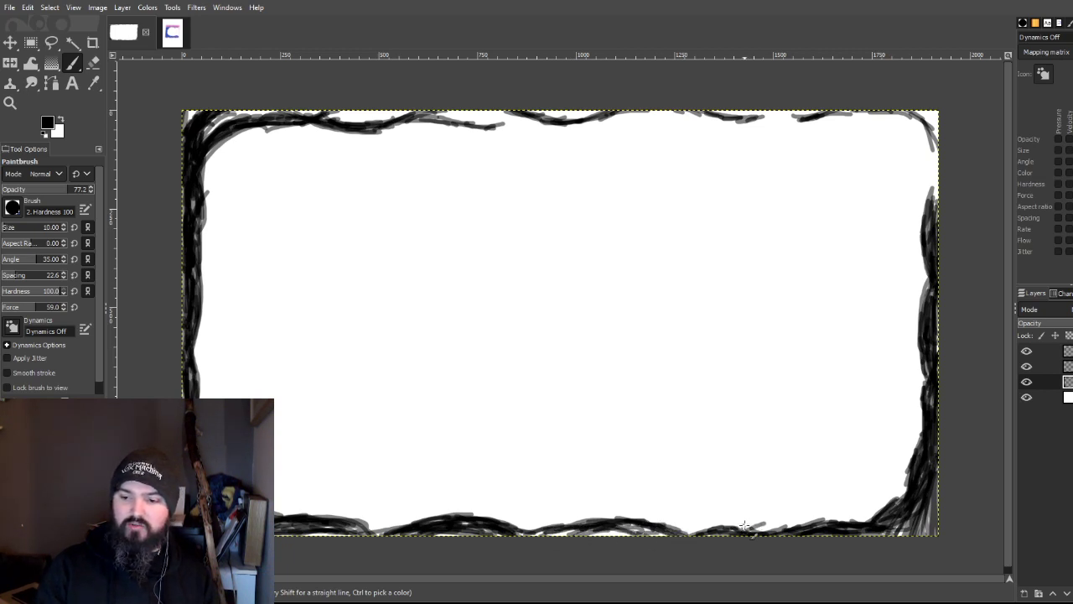
left_click_drag(779, 521, 821, 533)
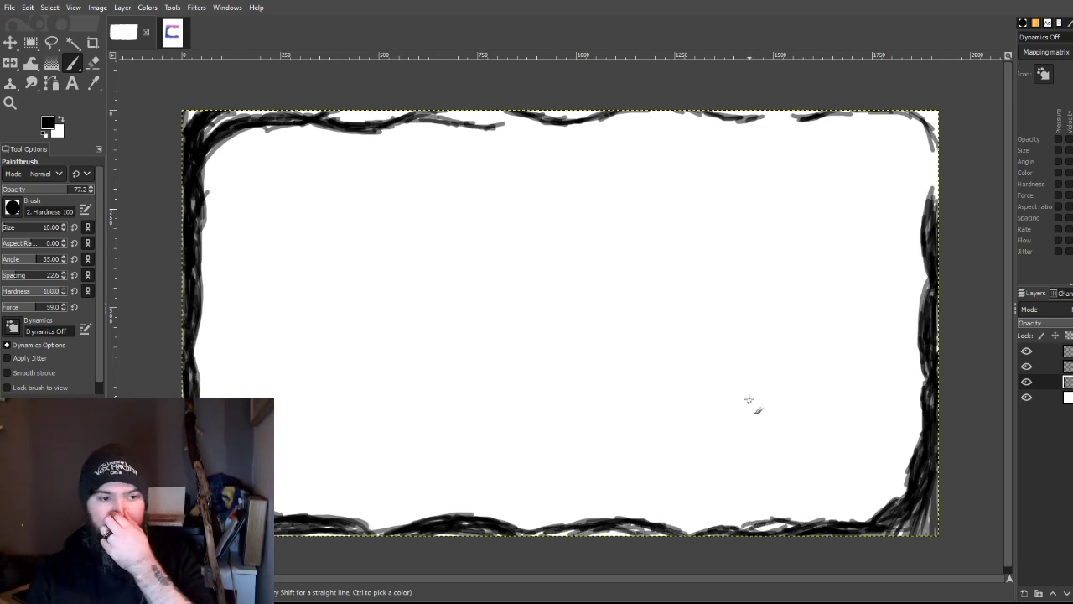
Step: Connect the right trunk to the top branches through the upper-right corner and fill gaps along the top edge
mouse_move(933, 173)
left_mouse_down()
mouse_move(887, 121)
mouse_move(927, 197)
mouse_move(927, 219)
mouse_move(885, 125)
mouse_move(891, 134)
mouse_move(880, 134)
mouse_move(902, 147)
mouse_move(907, 132)
mouse_move(893, 123)
mouse_move(930, 185)
mouse_move(913, 108)
mouse_move(931, 158)
mouse_move(928, 105)
mouse_move(914, 111)
mouse_move(936, 155)
mouse_move(899, 137)
mouse_move(919, 214)
mouse_move(929, 186)
left_mouse_up()
mouse_move(847, 107)
left_mouse_down()
mouse_move(777, 125)
mouse_move(760, 105)
mouse_move(663, 117)
left_mouse_up()
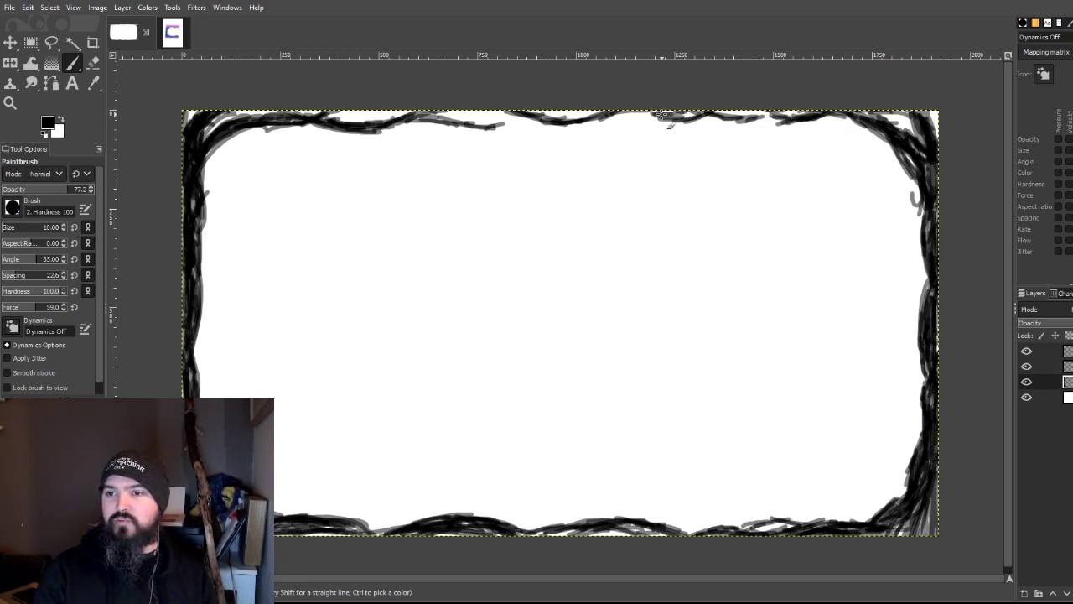
left_click_drag(597, 111, 630, 119)
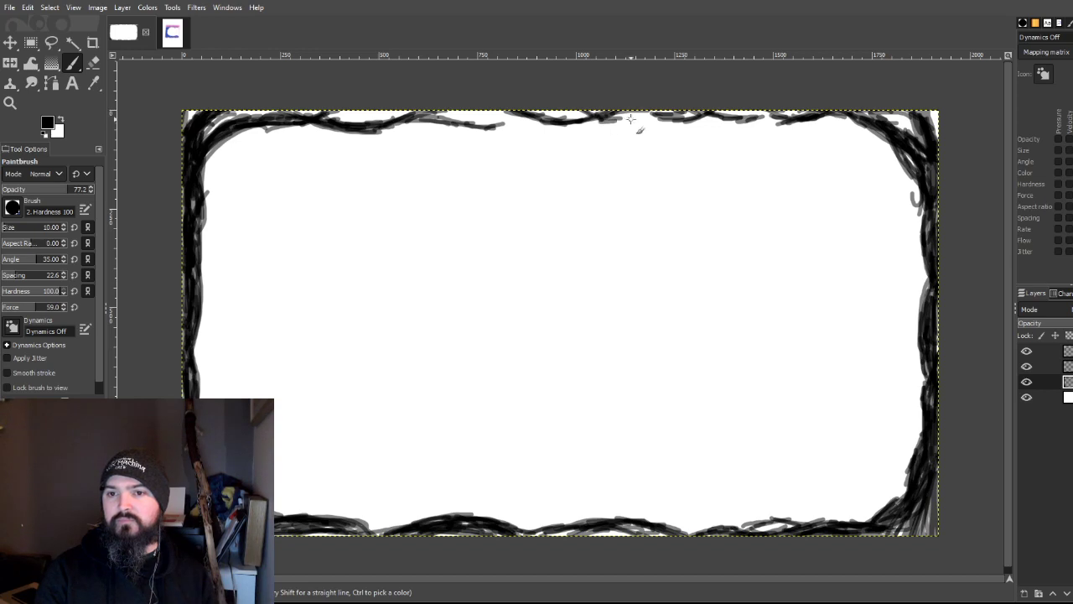
left_click_drag(456, 109, 487, 115)
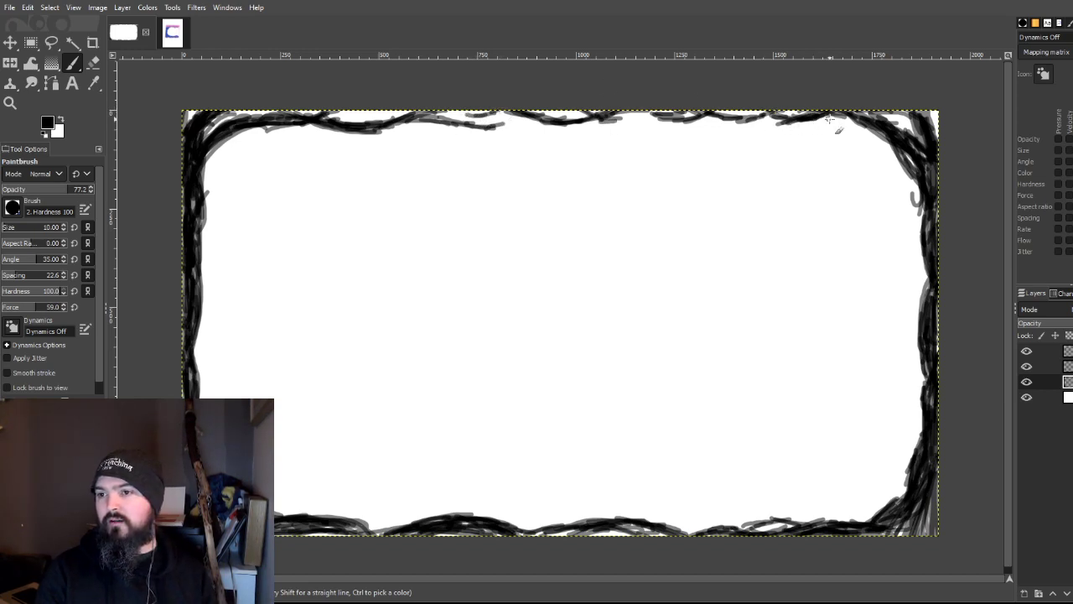
Step: Add thin twigs below the top branches near both upper corners and paint a small forked sapling rising from the bottom edge
left_click_drag(883, 130, 838, 134)
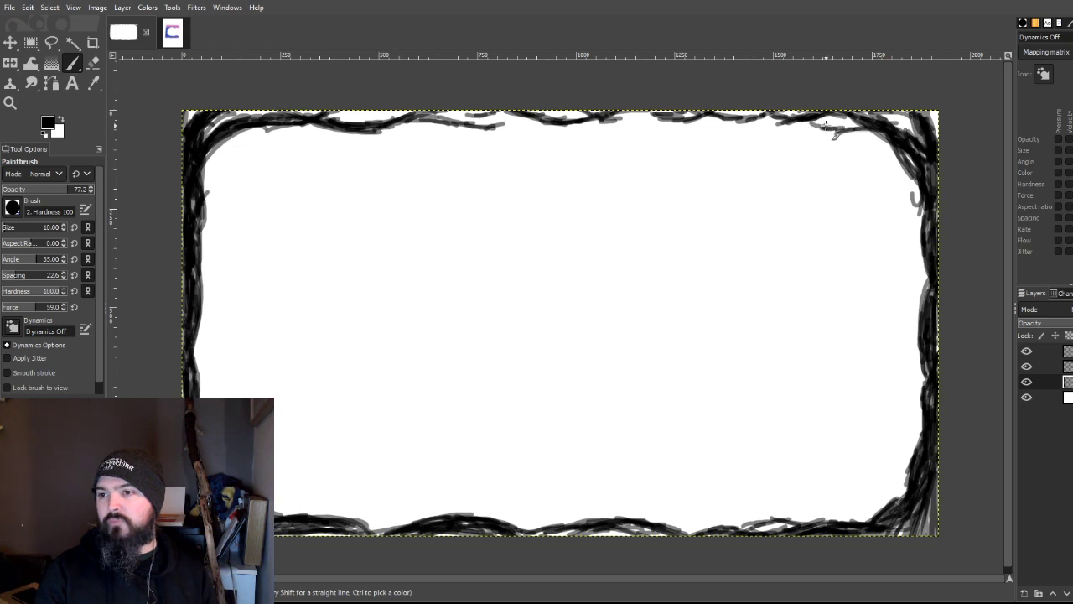
mouse_move(194, 151)
left_mouse_down()
mouse_move(256, 129)
mouse_move(241, 129)
mouse_move(282, 135)
mouse_move(250, 127)
mouse_move(403, 135)
left_mouse_up()
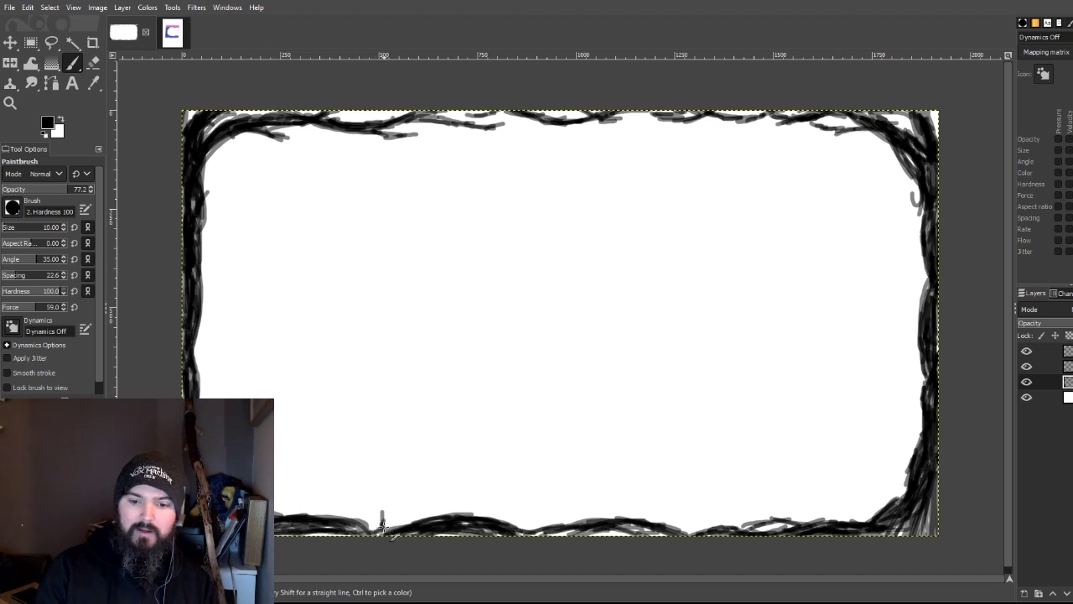
mouse_move(378, 505)
left_mouse_down()
mouse_move(383, 469)
mouse_move(390, 535)
mouse_move(388, 469)
left_mouse_up()
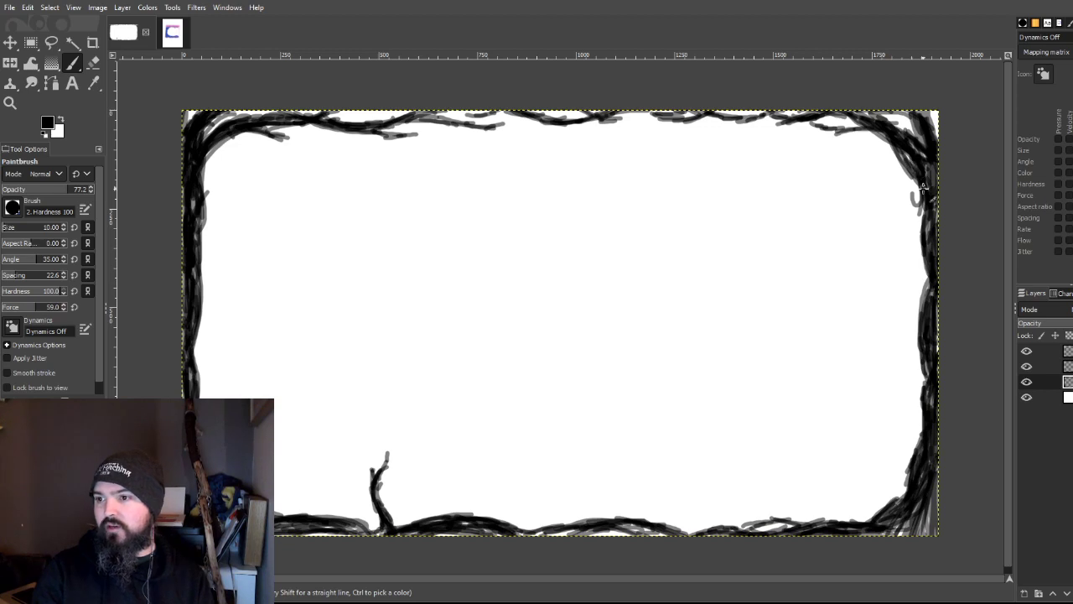
Step: Thicken the black branches in the upper-right corner and along the adjoining part of the top edge
mouse_move(922, 186)
left_mouse_down()
mouse_move(880, 136)
mouse_move(847, 117)
left_mouse_up()
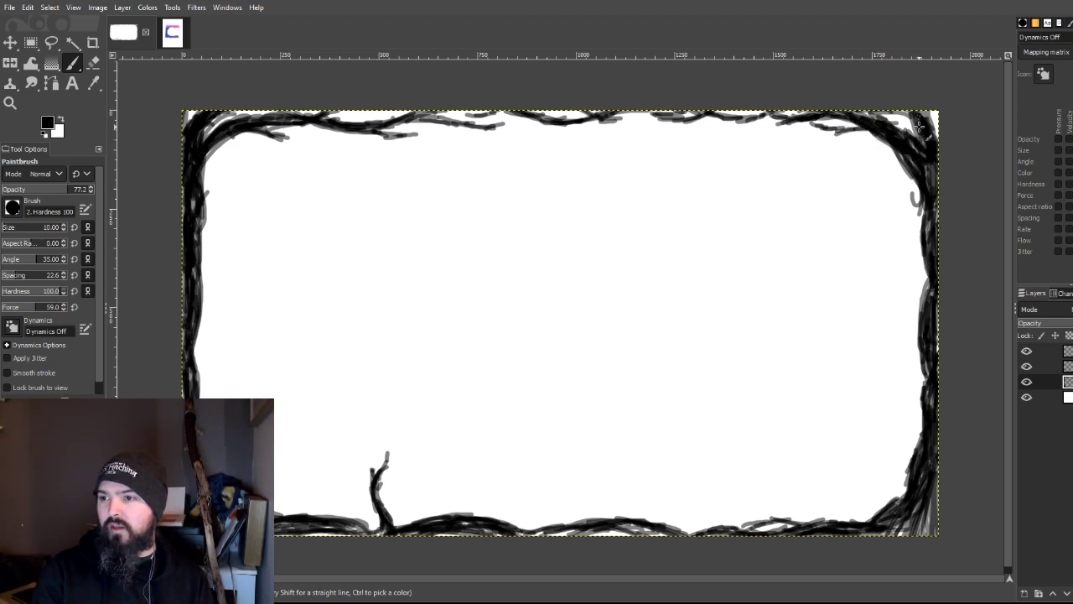
mouse_move(918, 126)
left_mouse_down()
mouse_move(931, 128)
mouse_move(912, 122)
left_mouse_up()
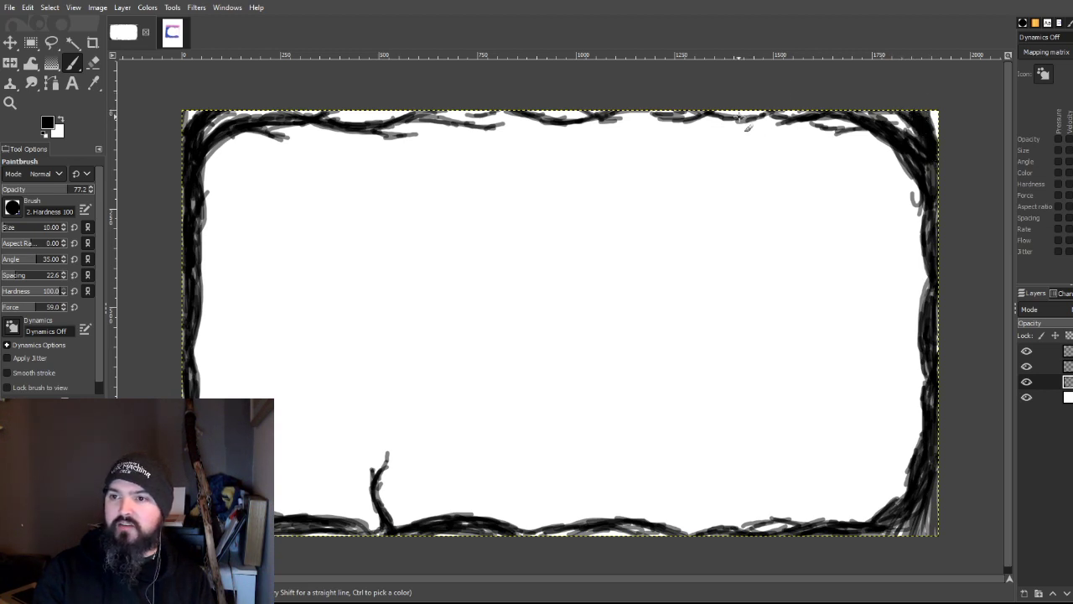
mouse_move(737, 119)
left_mouse_down()
mouse_move(775, 113)
mouse_move(814, 138)
left_mouse_up()
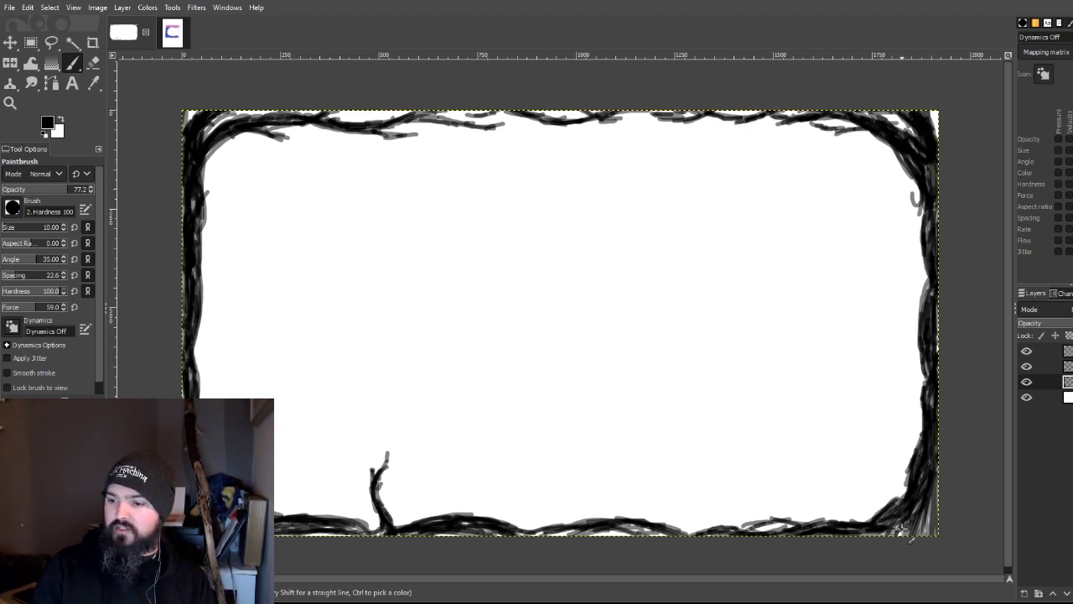
Step: Fill in the lower-right roots and thicken the bottom-edge branches across to the base of the sapling
mouse_move(900, 528)
left_mouse_down()
mouse_move(930, 511)
mouse_move(937, 493)
mouse_move(886, 533)
left_mouse_up()
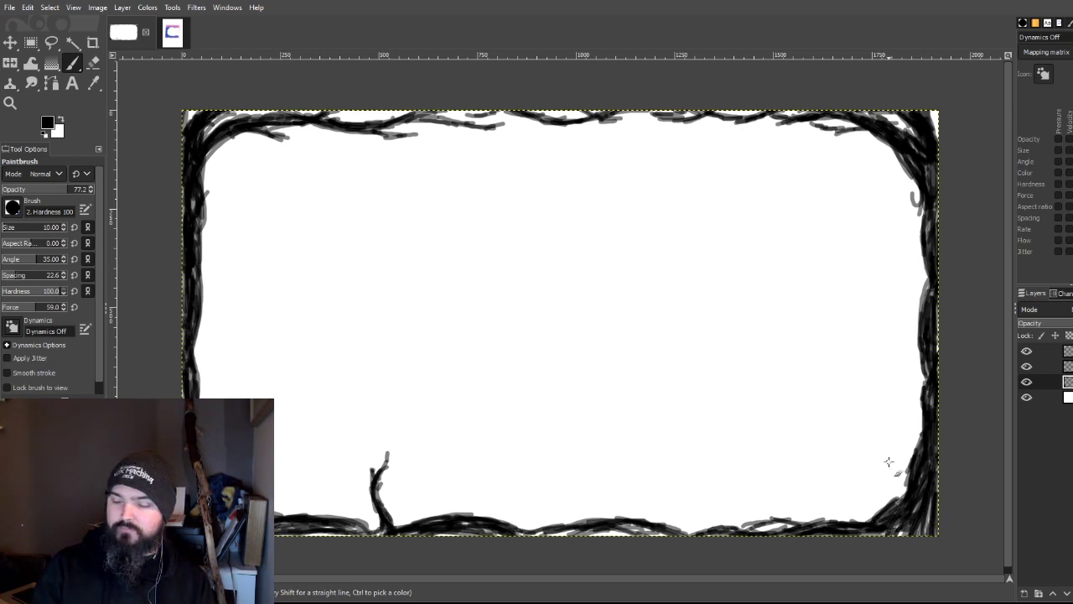
mouse_move(747, 526)
left_mouse_down()
mouse_move(812, 522)
mouse_move(789, 518)
left_mouse_up()
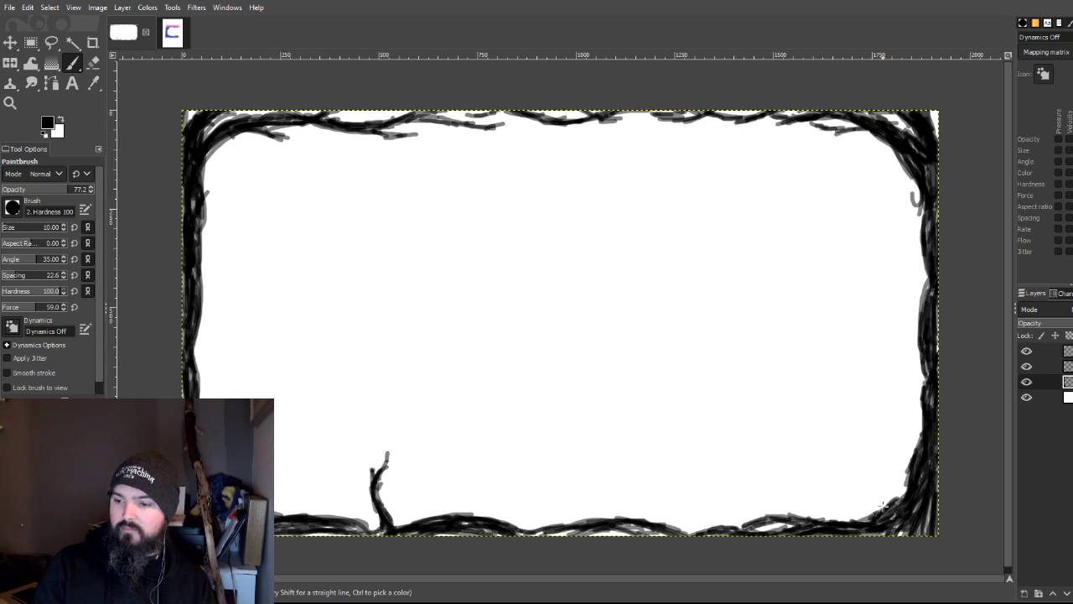
mouse_move(882, 506)
left_mouse_down()
mouse_move(915, 479)
mouse_move(908, 504)
mouse_move(882, 495)
left_mouse_up()
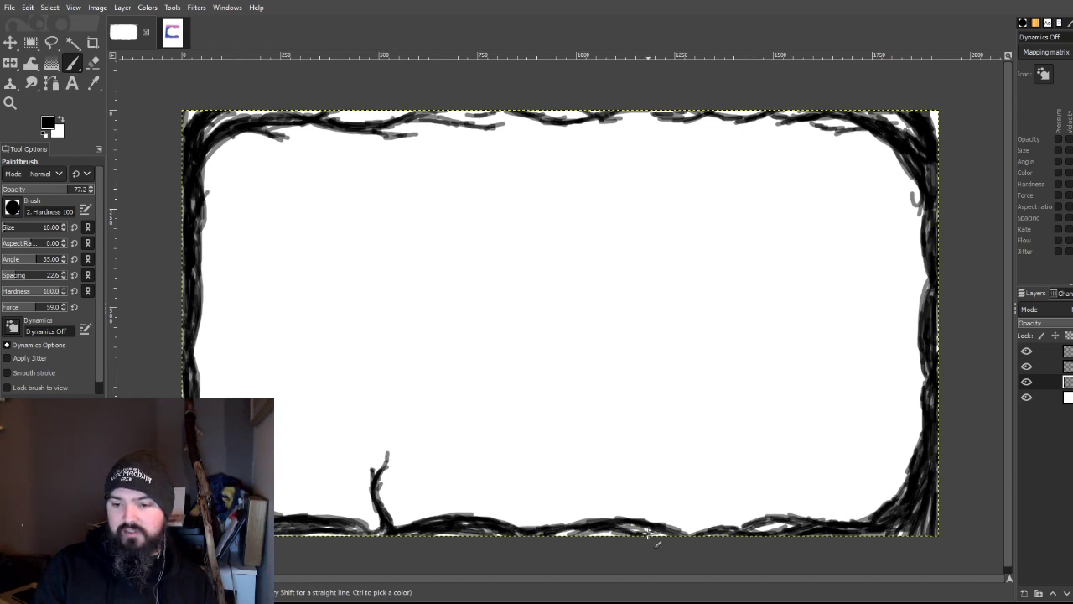
left_click_drag(670, 521, 683, 524)
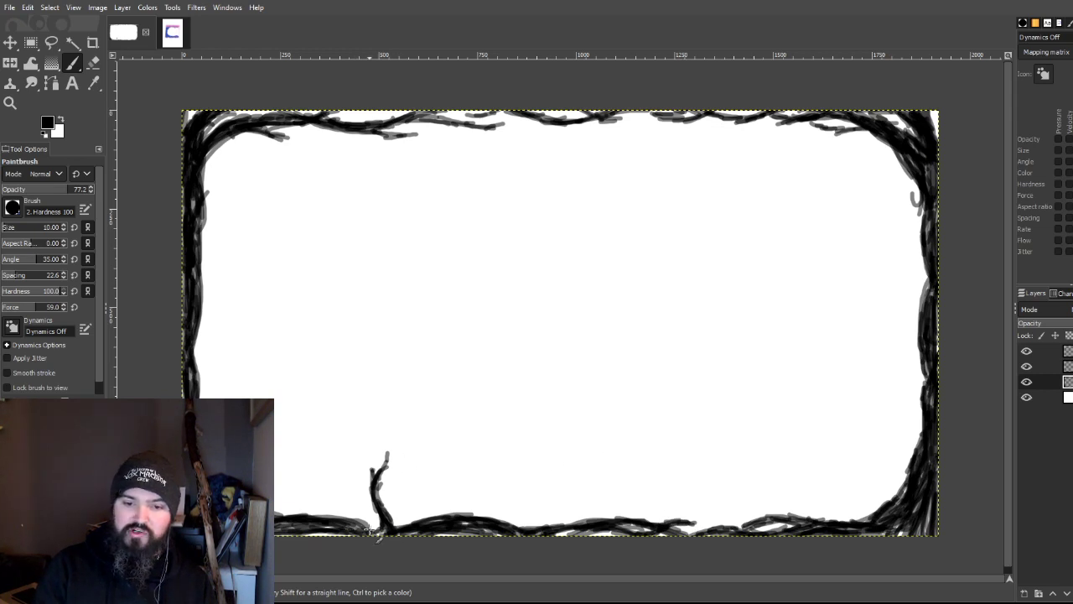
left_click_drag(375, 530, 393, 526)
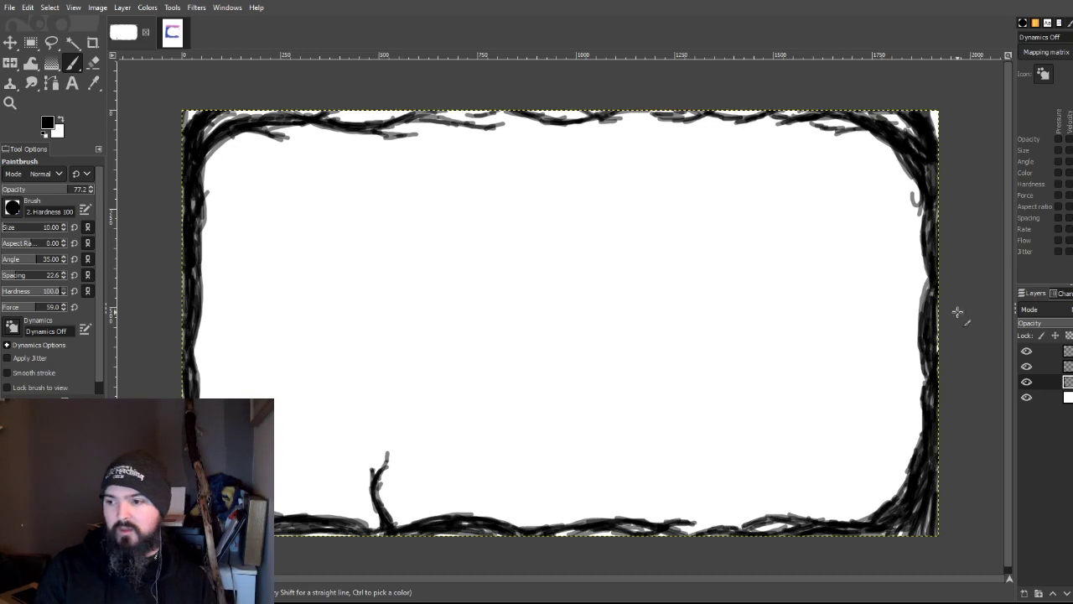
Step: On the middle transparent layer, paint dark grey foliage along the top edge and upper corners, with grey patches on the bottom branches
left_click(1067, 366)
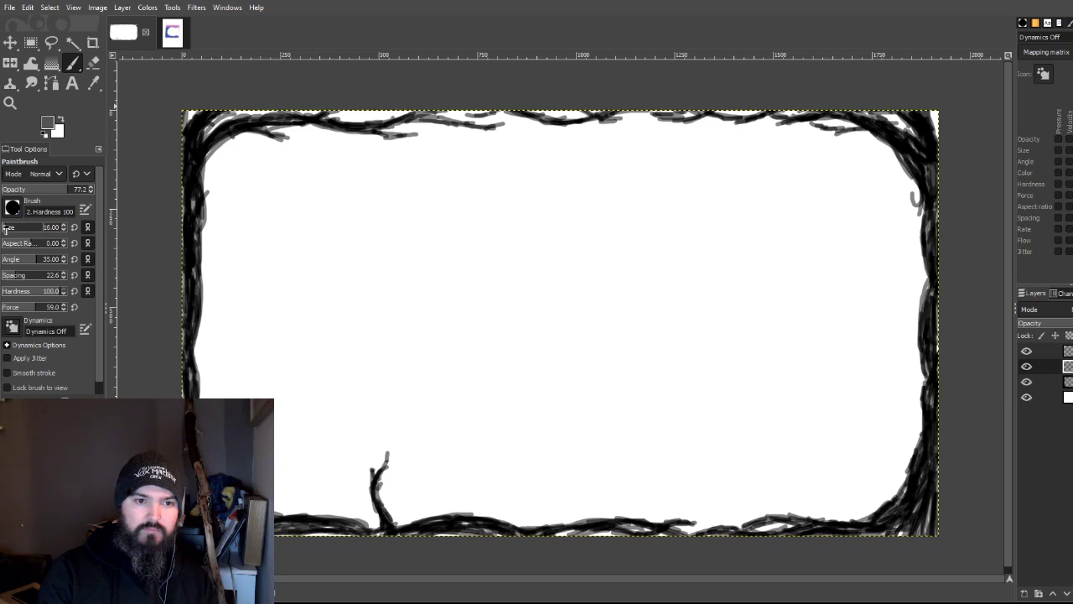
mouse_move(208, 125)
left_mouse_down()
mouse_move(265, 123)
mouse_move(202, 147)
mouse_move(254, 126)
mouse_move(242, 138)
mouse_move(380, 133)
mouse_move(375, 122)
mouse_move(393, 114)
mouse_move(264, 122)
mouse_move(243, 109)
mouse_move(207, 133)
mouse_move(196, 106)
mouse_move(261, 150)
mouse_move(377, 126)
mouse_move(422, 123)
mouse_move(395, 135)
mouse_move(431, 139)
mouse_move(443, 130)
mouse_move(410, 120)
mouse_move(476, 135)
mouse_move(506, 125)
mouse_move(470, 121)
mouse_move(490, 134)
mouse_move(531, 123)
mouse_move(544, 133)
mouse_move(692, 126)
mouse_move(668, 132)
mouse_move(779, 119)
mouse_move(912, 130)
mouse_move(877, 155)
mouse_move(917, 182)
mouse_move(867, 144)
left_mouse_up()
left_click(173, 33)
left_click(135, 36)
mouse_move(263, 147)
left_mouse_down()
mouse_move(196, 168)
mouse_move(200, 181)
mouse_move(252, 145)
left_mouse_up()
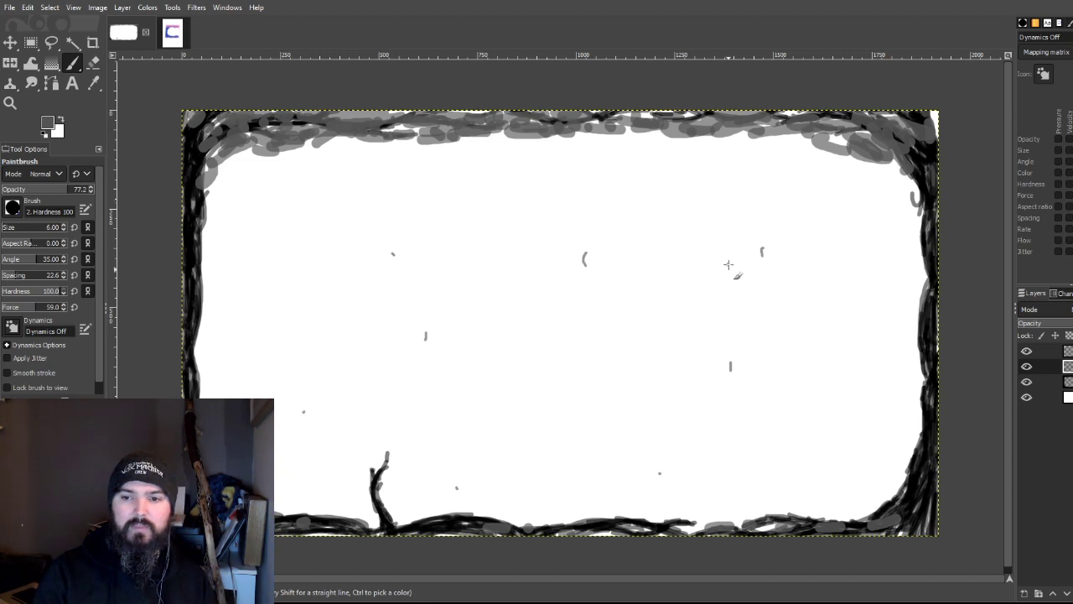
Step: Undo the stray grey marks in the open white area of the canvas
key("ctrl+z")
key("ctrl+z")
key("ctrl+z")
key("ctrl+z")
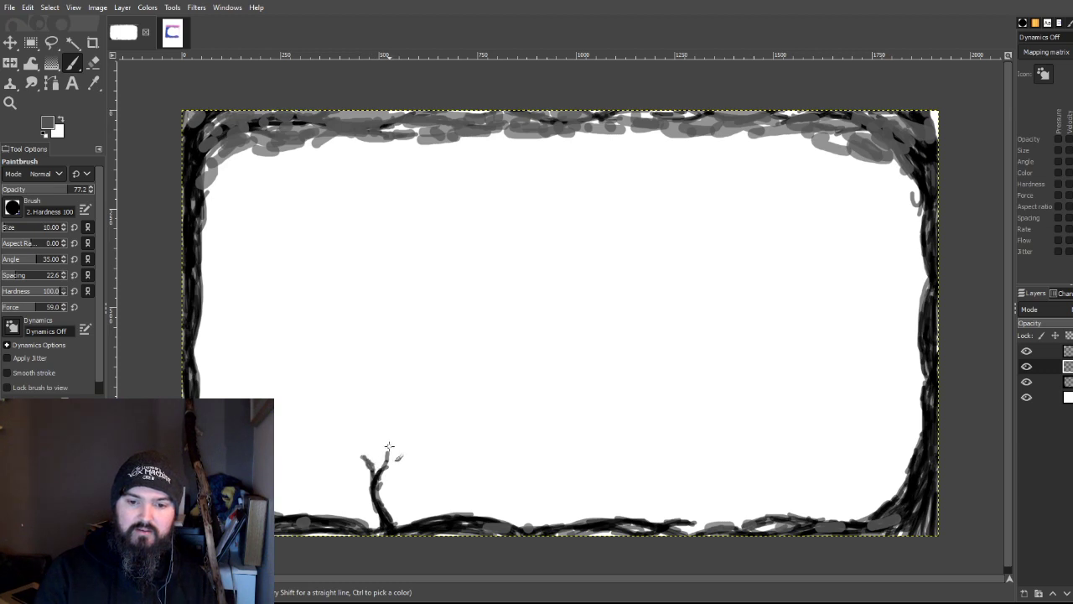
Step: At brush size 10, paint grey leaves on the sapling and add short foliage strokes from the upper-left corner along the top edge
left_click_drag(393, 440, 392, 453)
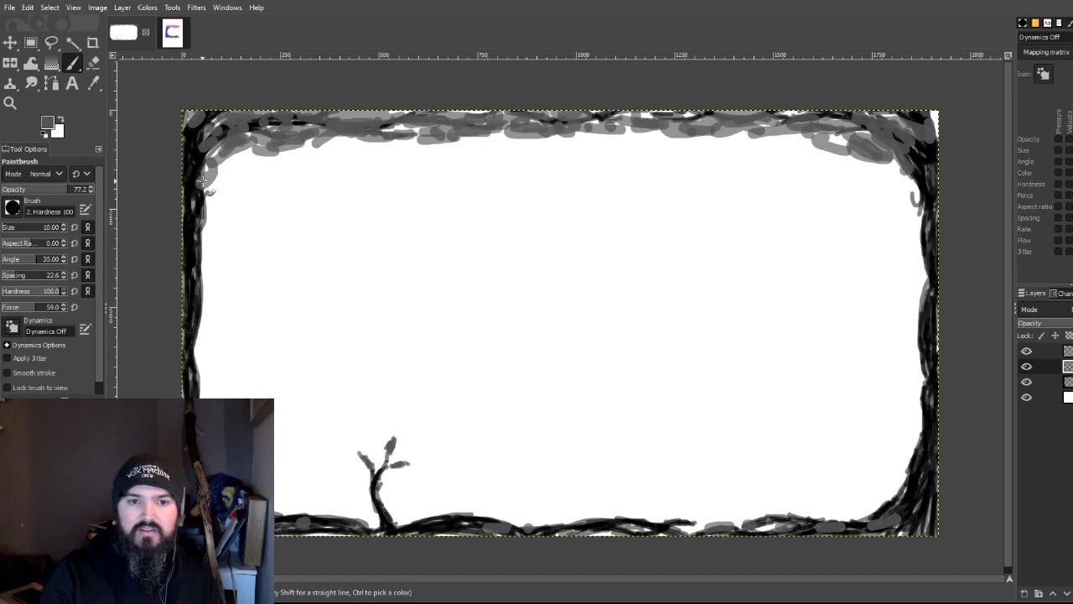
mouse_move(202, 180)
left_mouse_down()
mouse_move(220, 155)
mouse_move(256, 141)
mouse_move(295, 145)
left_mouse_up()
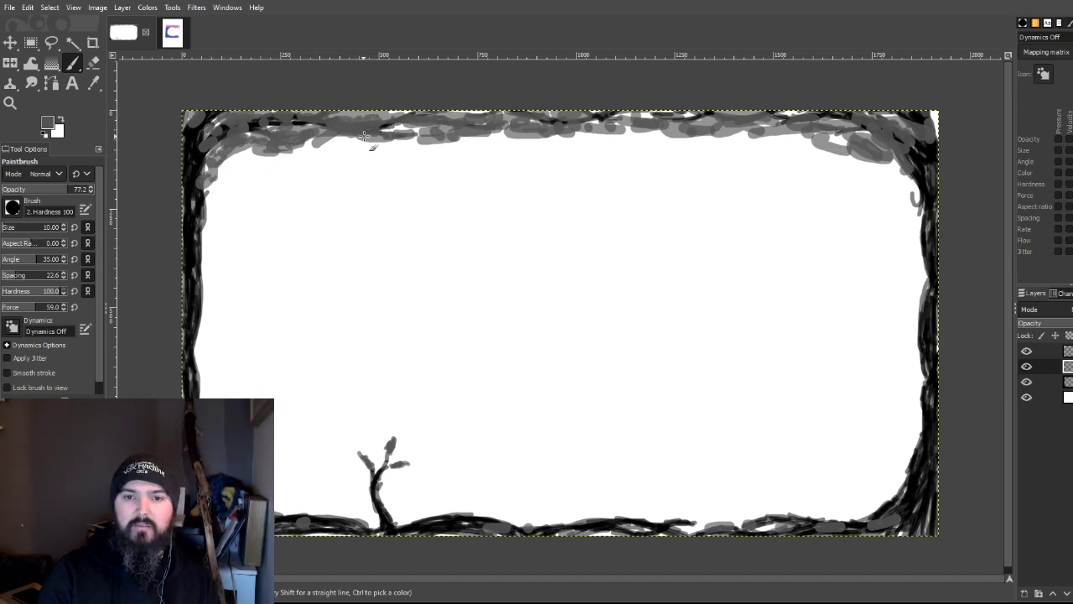
left_click_drag(365, 136, 440, 131)
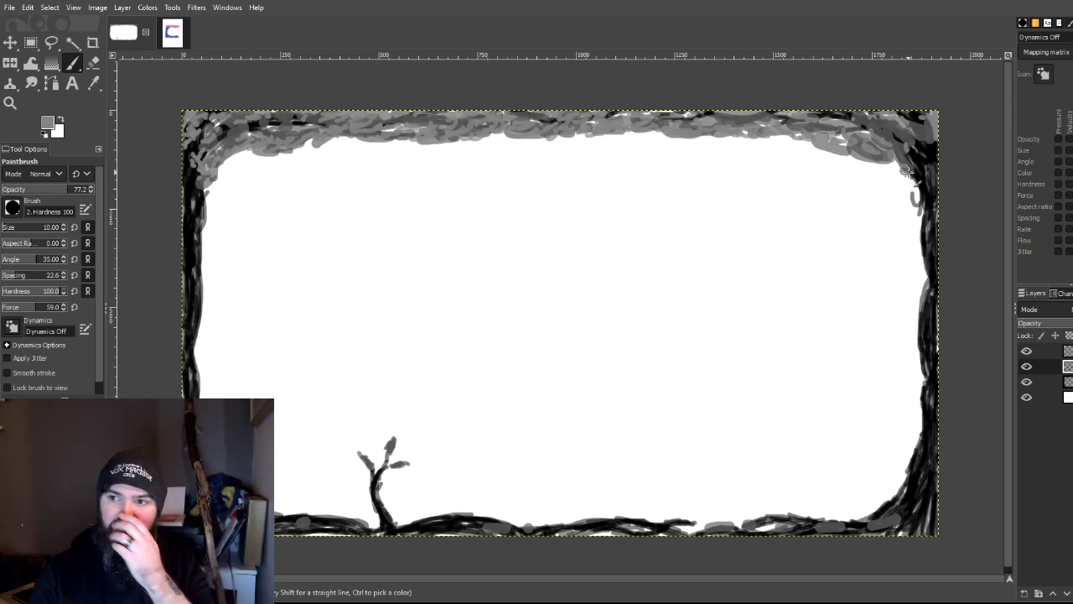
Step: With a lighter grey, layer short leaf strokes over the foliage in both upper corners and over the sapling's leaves
left_click_drag(905, 174, 915, 200)
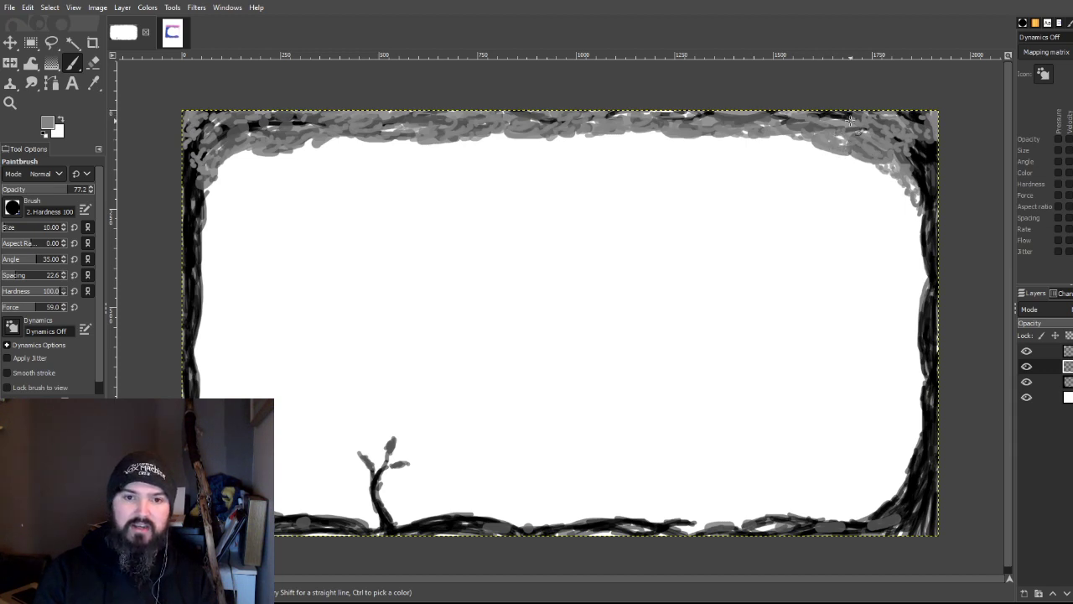
mouse_move(203, 163)
left_mouse_down()
mouse_move(210, 195)
mouse_move(225, 155)
mouse_move(248, 151)
mouse_move(235, 162)
mouse_move(249, 143)
mouse_move(223, 134)
mouse_move(240, 126)
mouse_move(292, 138)
mouse_move(232, 154)
mouse_move(193, 216)
left_mouse_up()
mouse_move(298, 144)
left_mouse_down()
mouse_move(347, 130)
mouse_move(320, 137)
left_mouse_up()
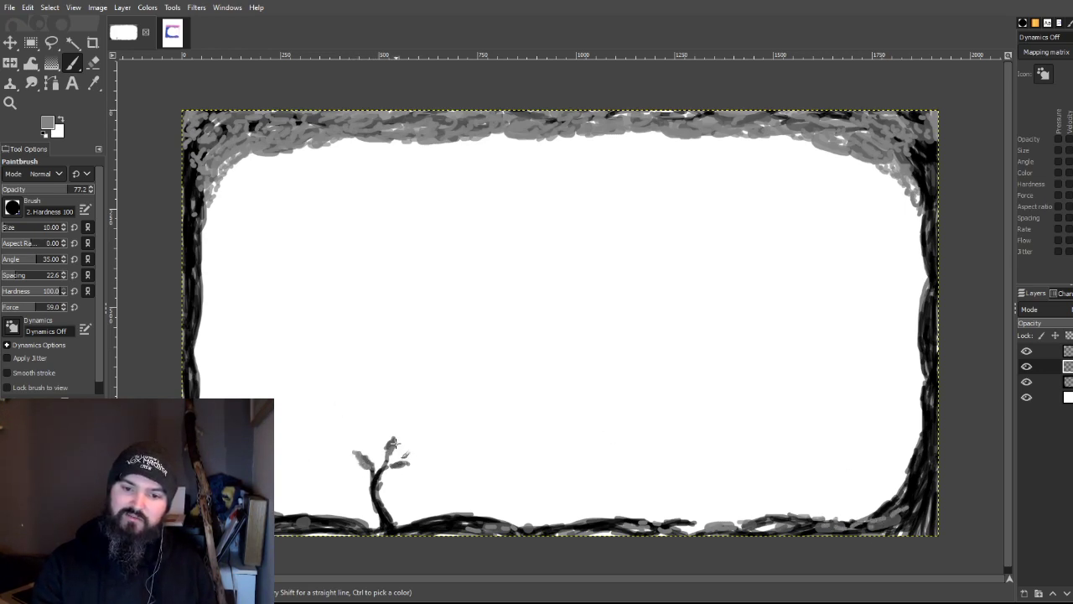
left_click_drag(393, 442, 415, 464)
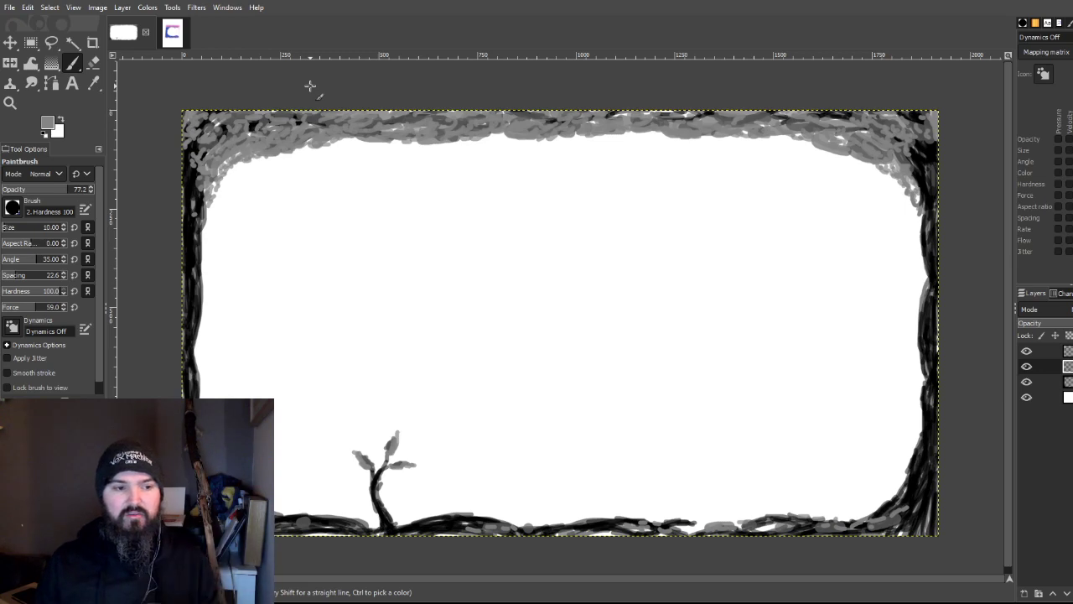
Step: Dab small light grey leaves beneath the foliage near the upper-left corner and over the top of the left trunk
left_click(312, 150)
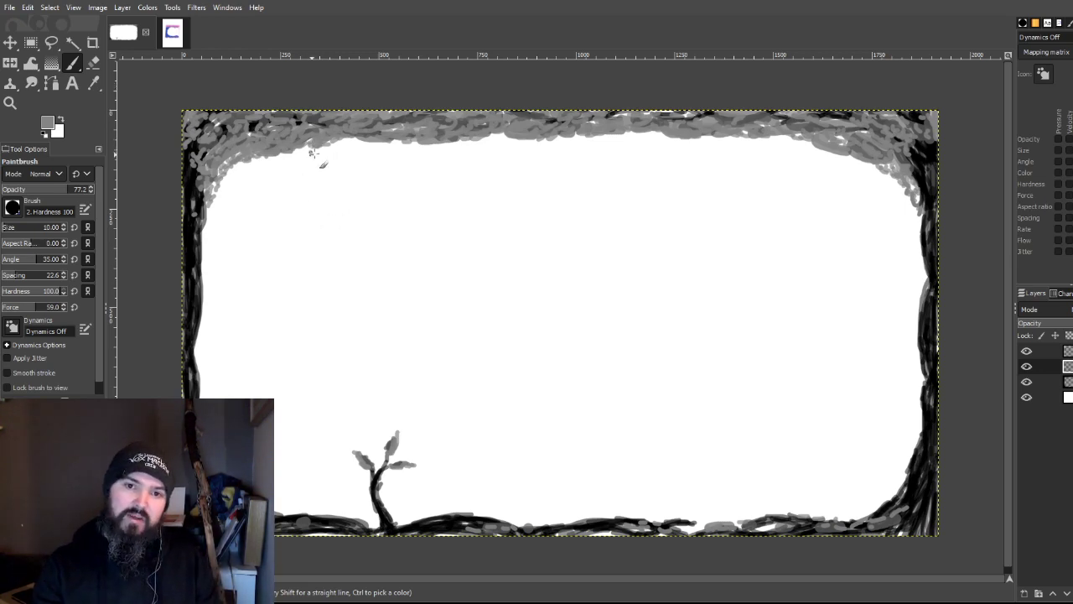
left_click(345, 143)
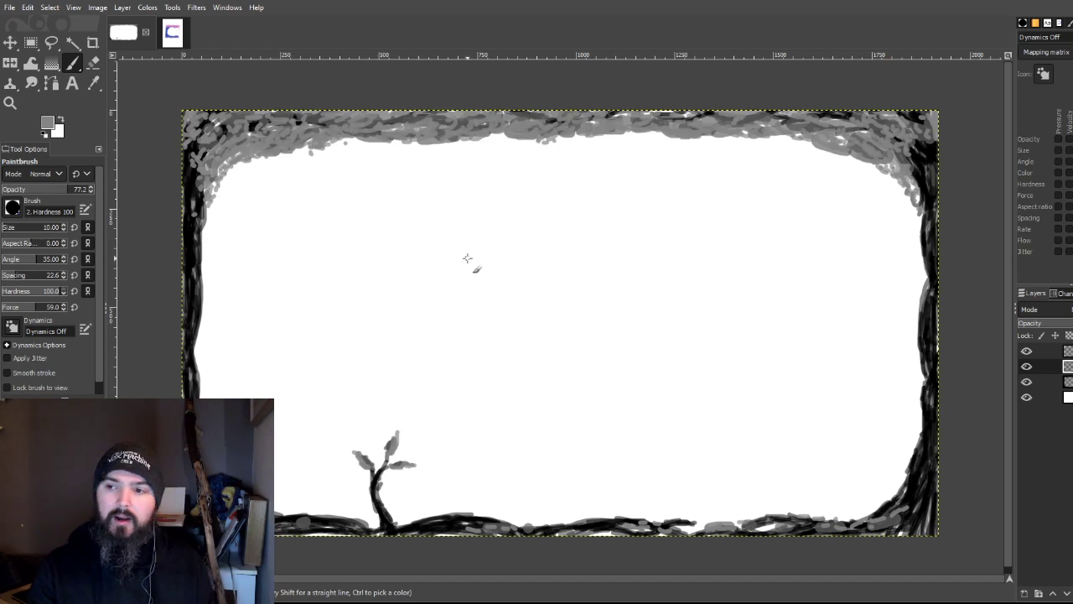
mouse_move(194, 185)
left_mouse_down()
mouse_move(191, 157)
mouse_move(207, 138)
left_mouse_up()
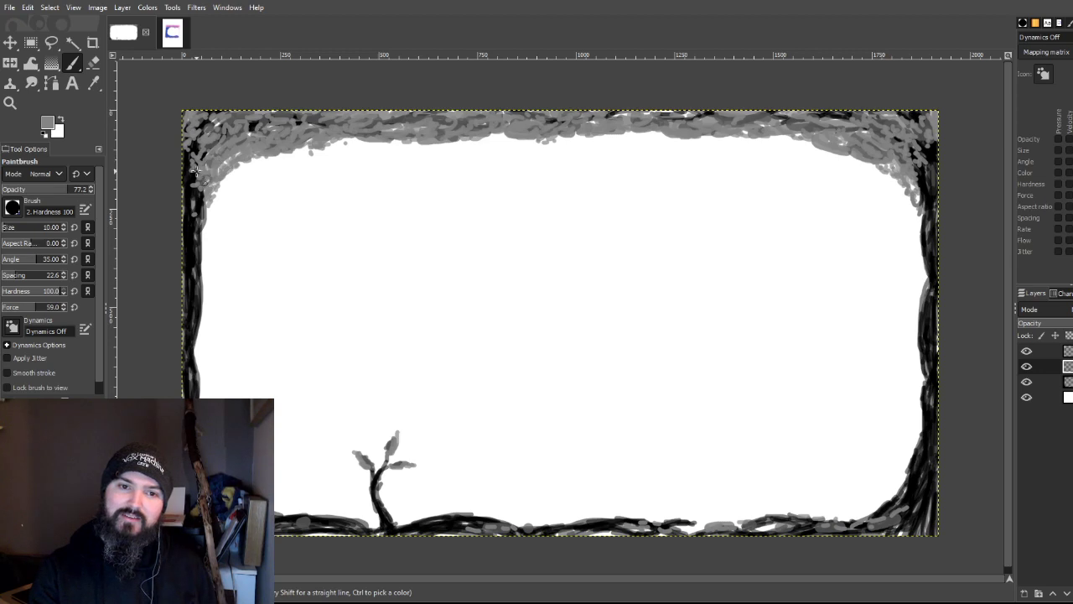
Step: With progressively lighter greys up to white, dab highlights on the upper-corner foliage, the sapling's leaves and the ground branches
left_click(62, 118)
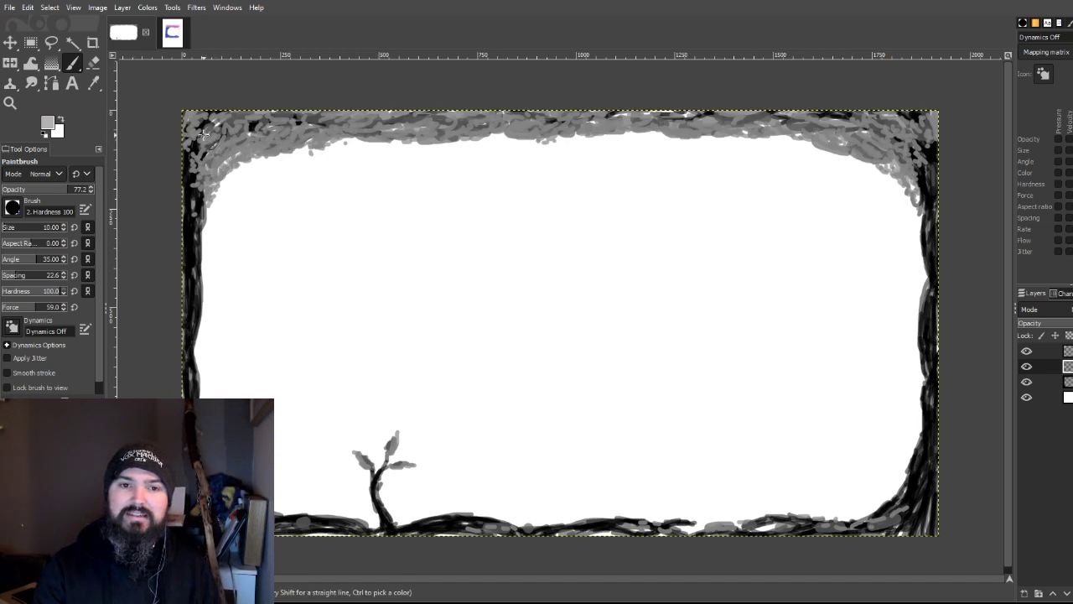
mouse_move(204, 133)
left_mouse_down()
mouse_move(214, 138)
mouse_move(199, 148)
mouse_move(239, 138)
mouse_move(243, 126)
mouse_move(208, 149)
mouse_move(238, 131)
left_mouse_up()
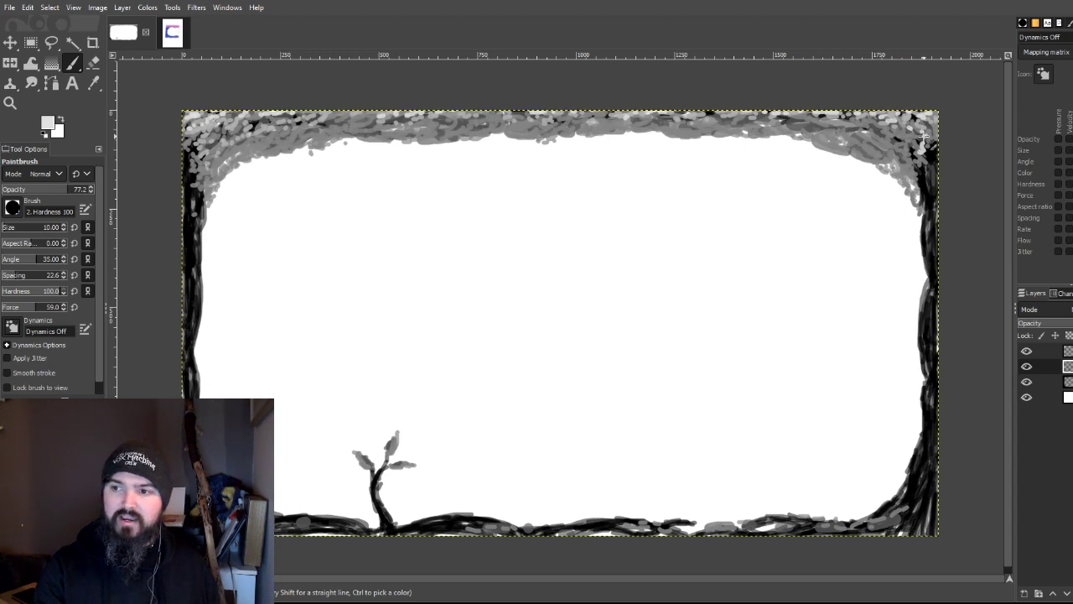
mouse_move(684, 517)
left_mouse_down()
mouse_move(616, 526)
mouse_move(751, 523)
mouse_move(711, 533)
left_mouse_up()
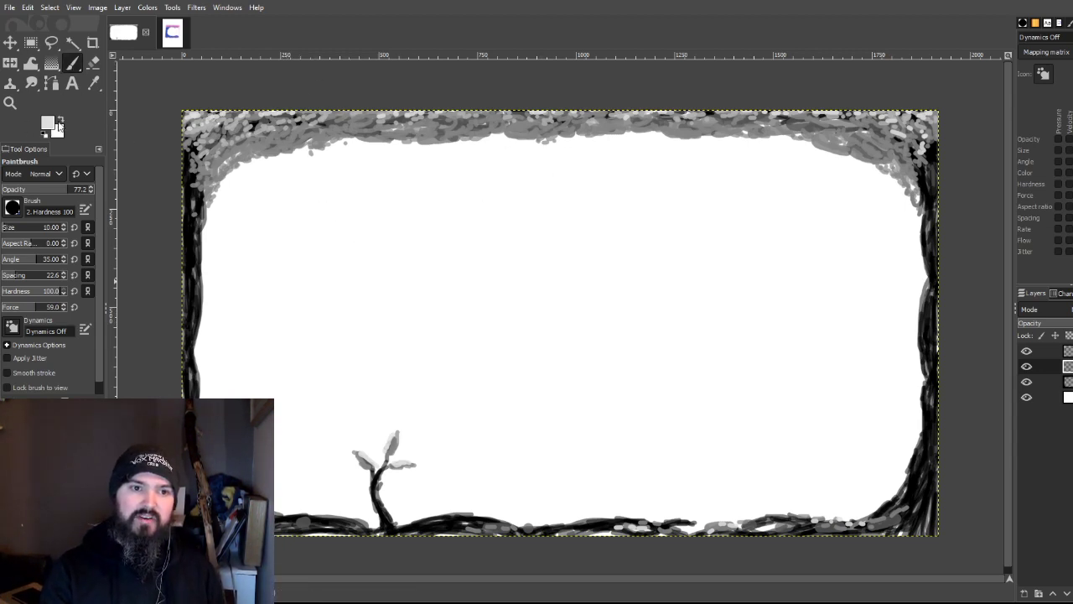
key("x")
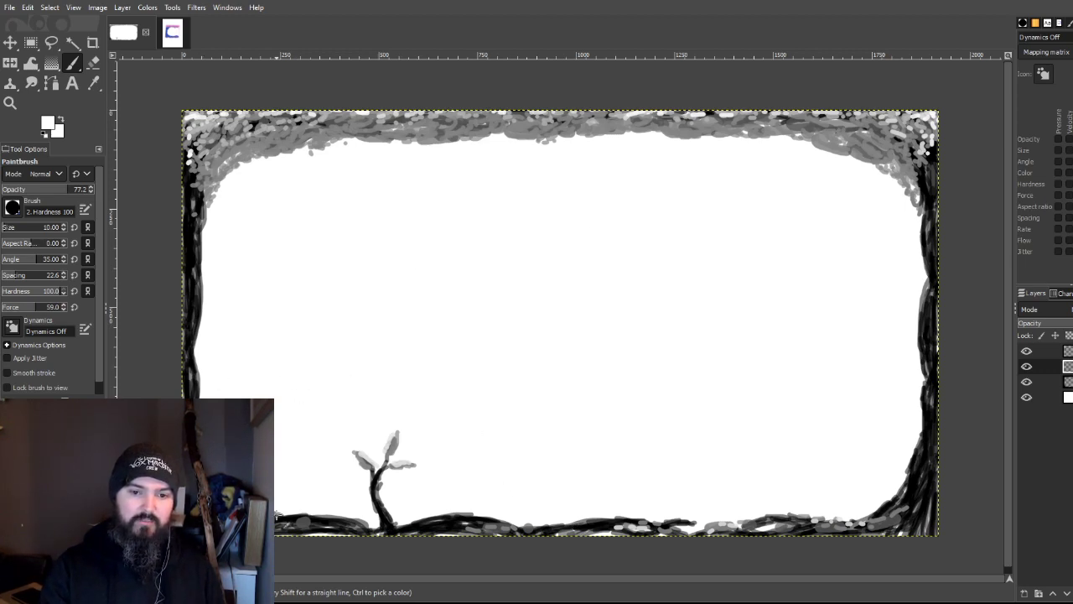
Step: In the coloured tree image, merge the two visible artwork layers and select the artwork with a rectangle of about 1991 × 1898 px
left_click(172, 32)
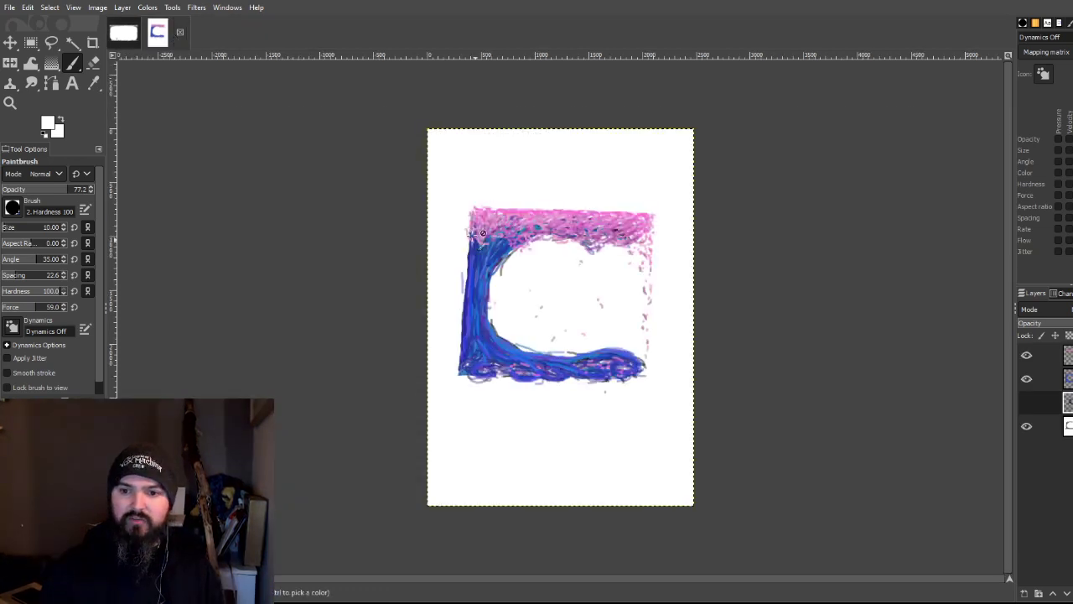
left_click(32, 44)
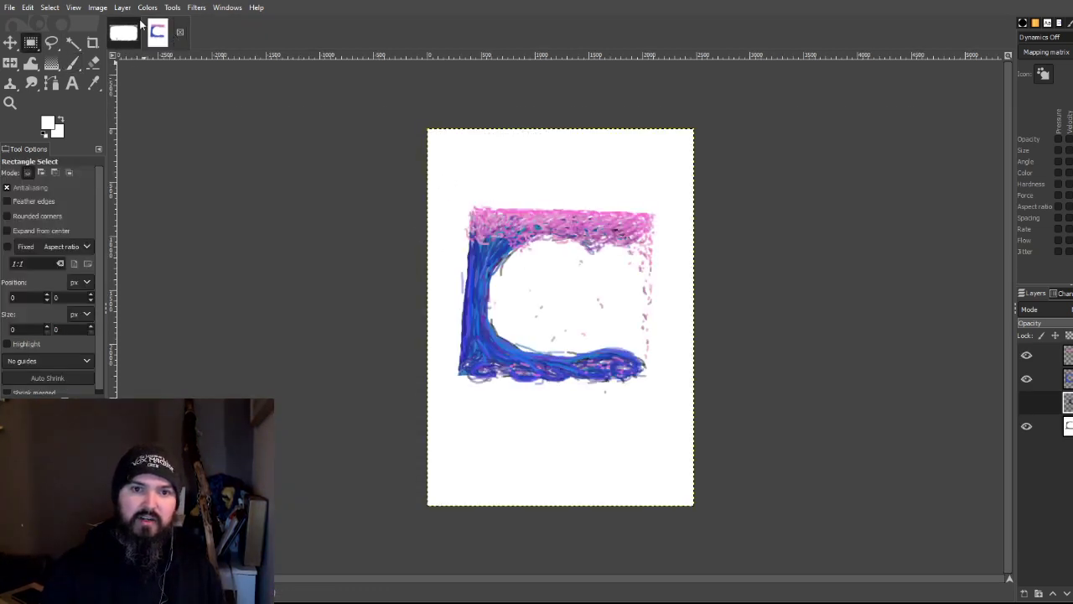
left_click(1048, 354)
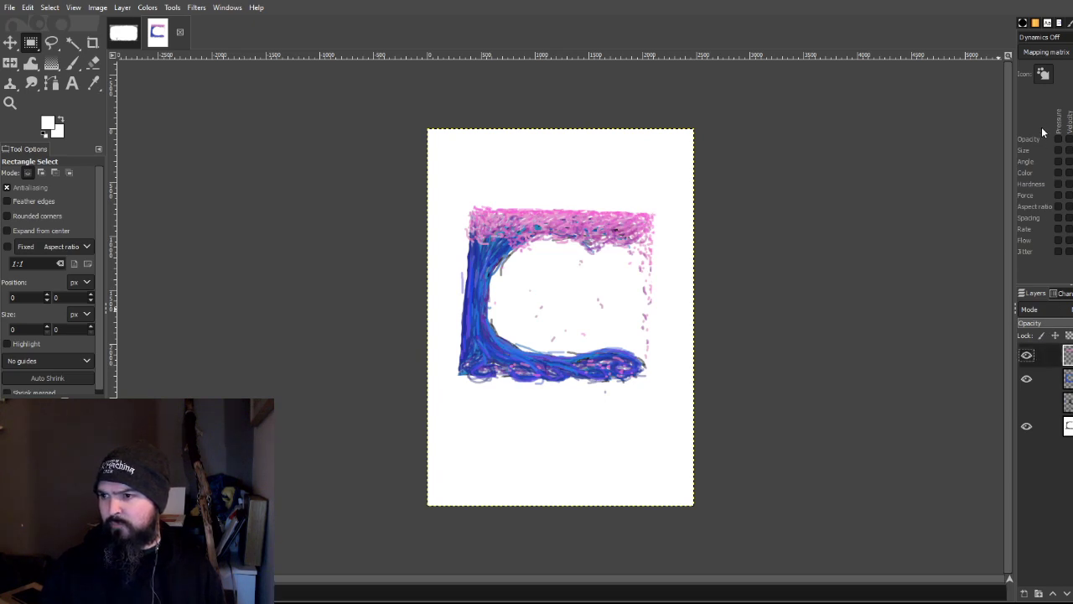
key("ctrl+z")
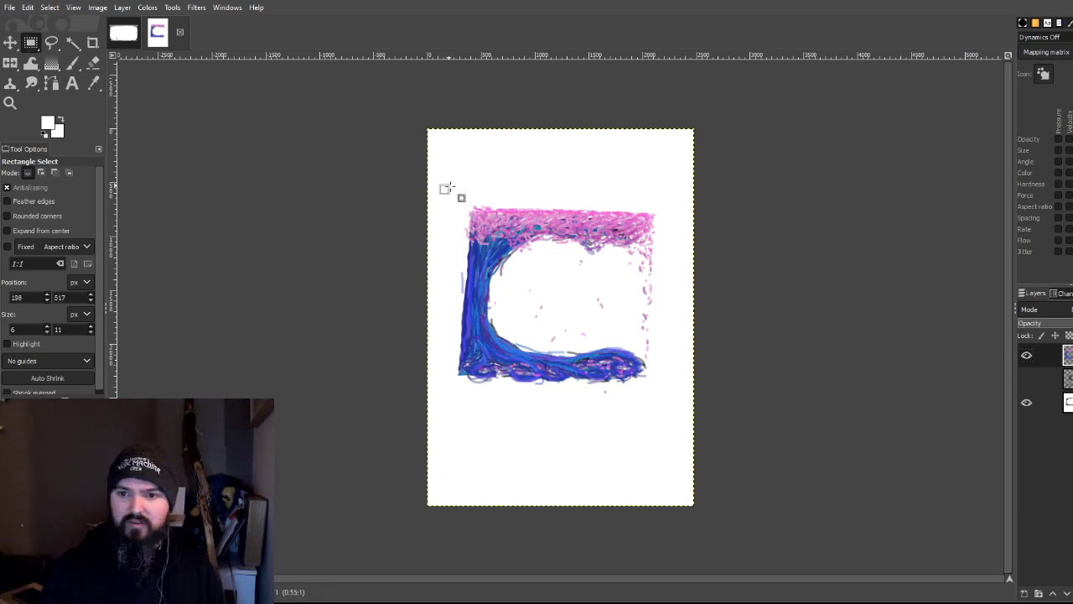
mouse_move(449, 184)
left_mouse_down()
mouse_move(644, 392)
mouse_move(676, 388)
mouse_move(673, 398)
left_mouse_up()
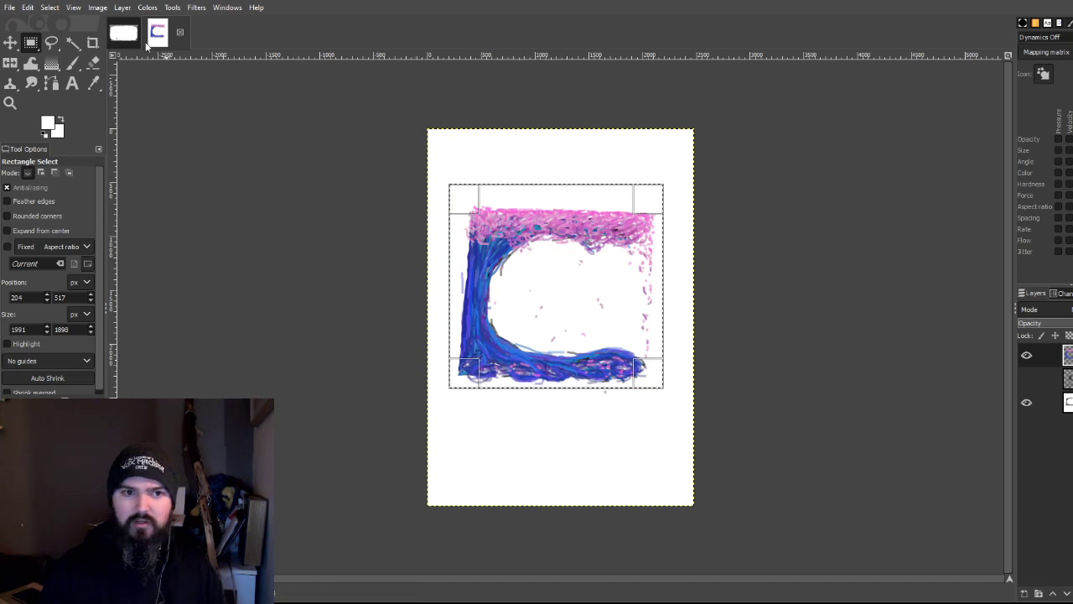
Step: Rotate the selected coloured artwork by about -3.67 degrees to straighten it, and anchor the floating selection
left_click(10, 63)
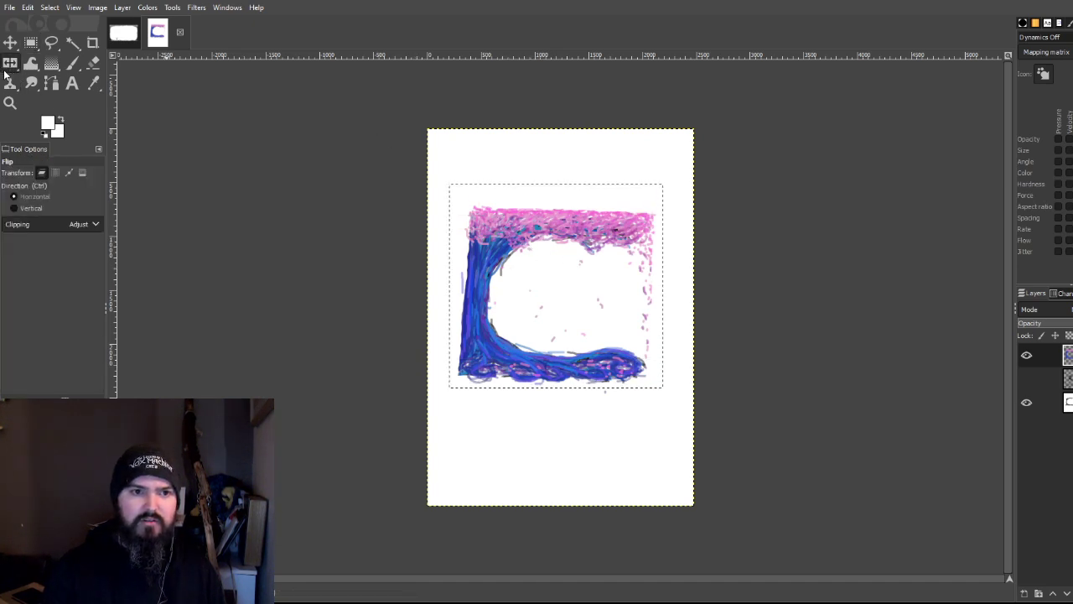
key("shift+r")
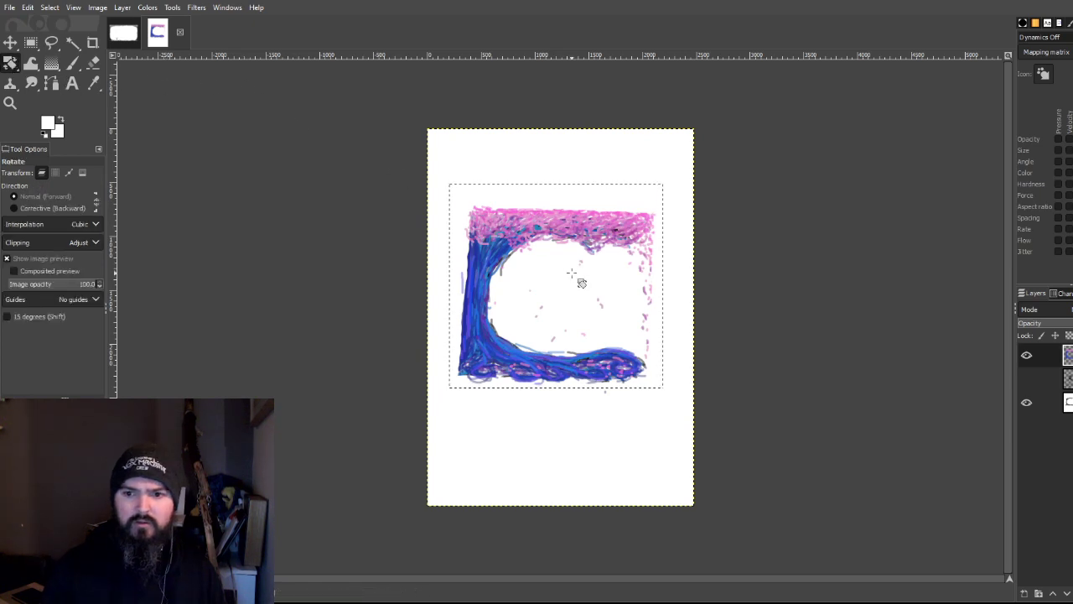
left_click_drag(611, 237, 603, 220)
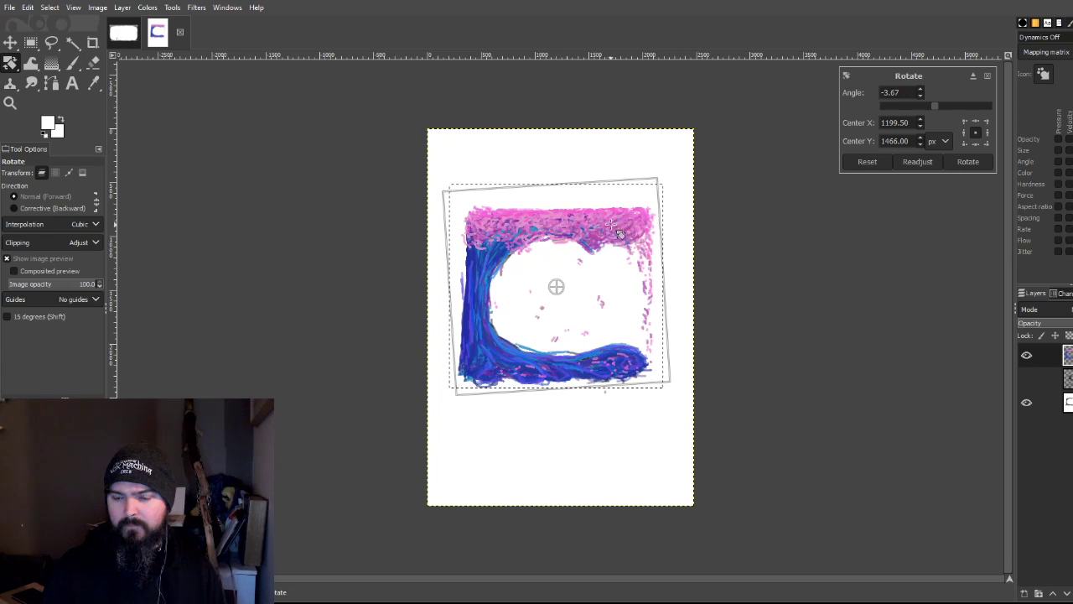
left_click(966, 161)
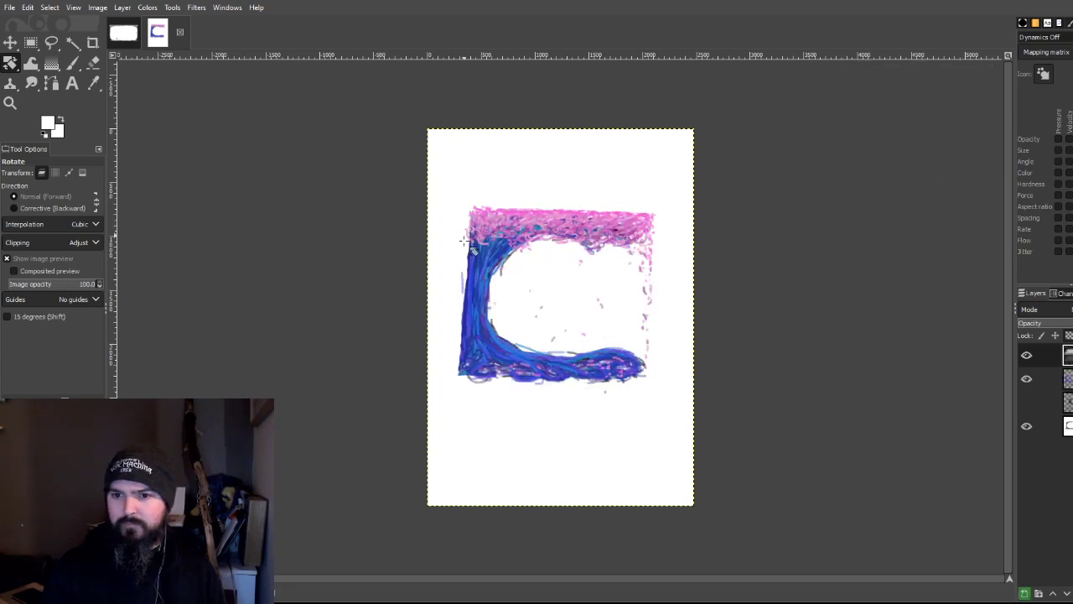
key("r")
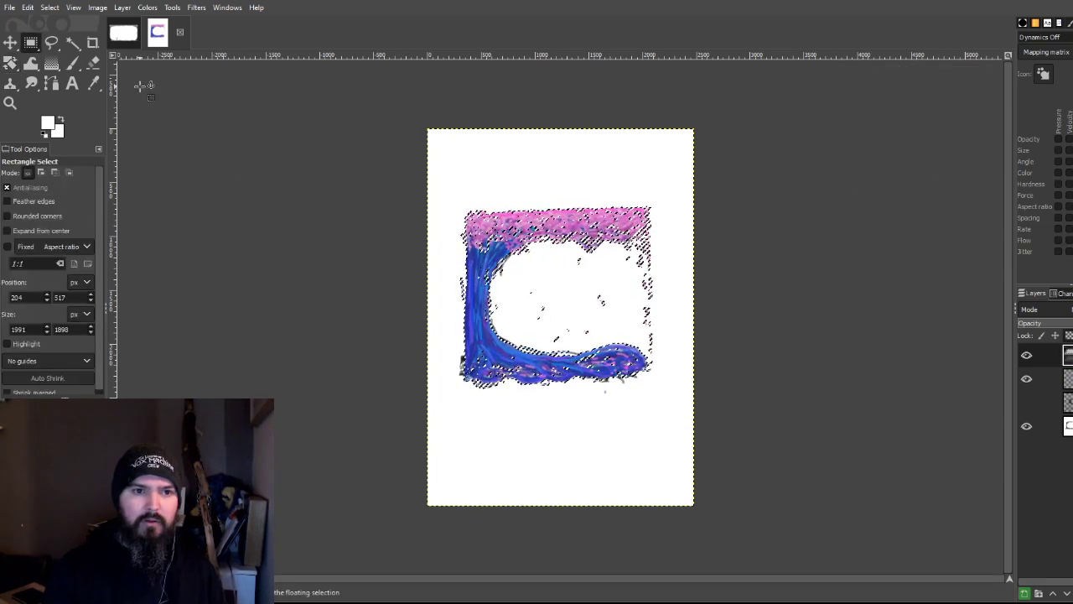
key("ctrl+h")
Step: Select a rectangle of about 1689 × 1556 px over the straightened artwork and copy it
left_click_drag(467, 211, 656, 370)
mouse_move(661, 381)
left_mouse_down()
mouse_move(660, 392)
mouse_move(649, 379)
left_mouse_up()
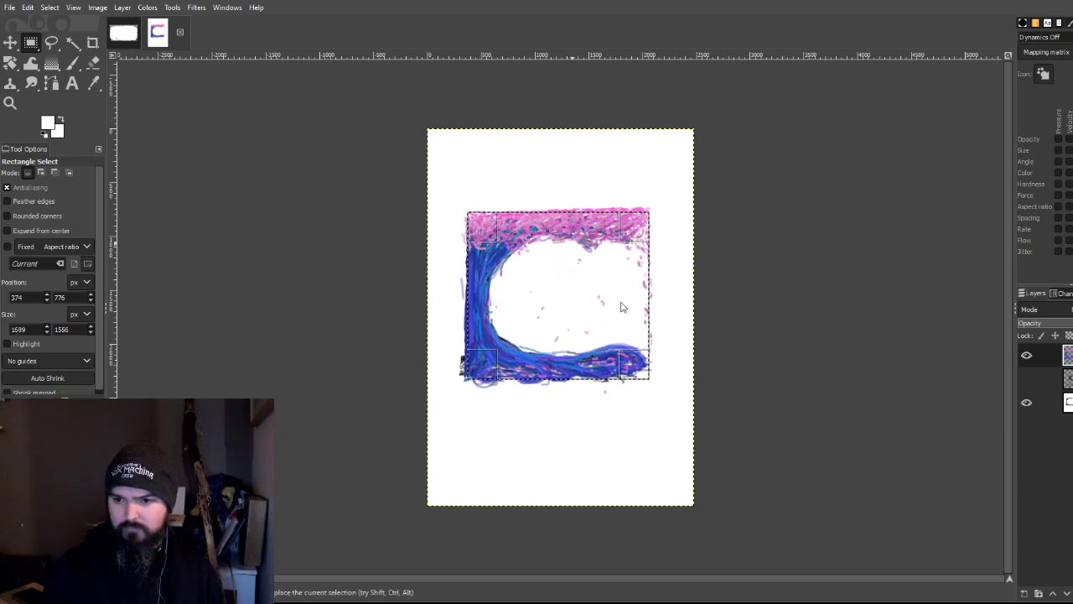
key("ctrl+c")
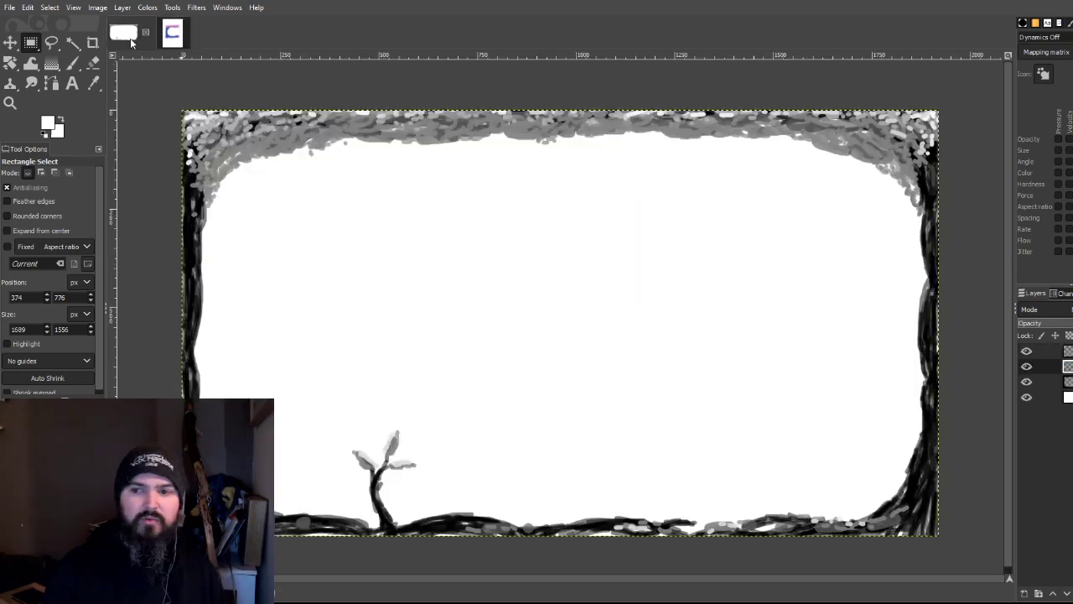
Step: In the black-and-grey tree frame image, add a new layer and paste the copied coloured artwork onto it
left_click(123, 32)
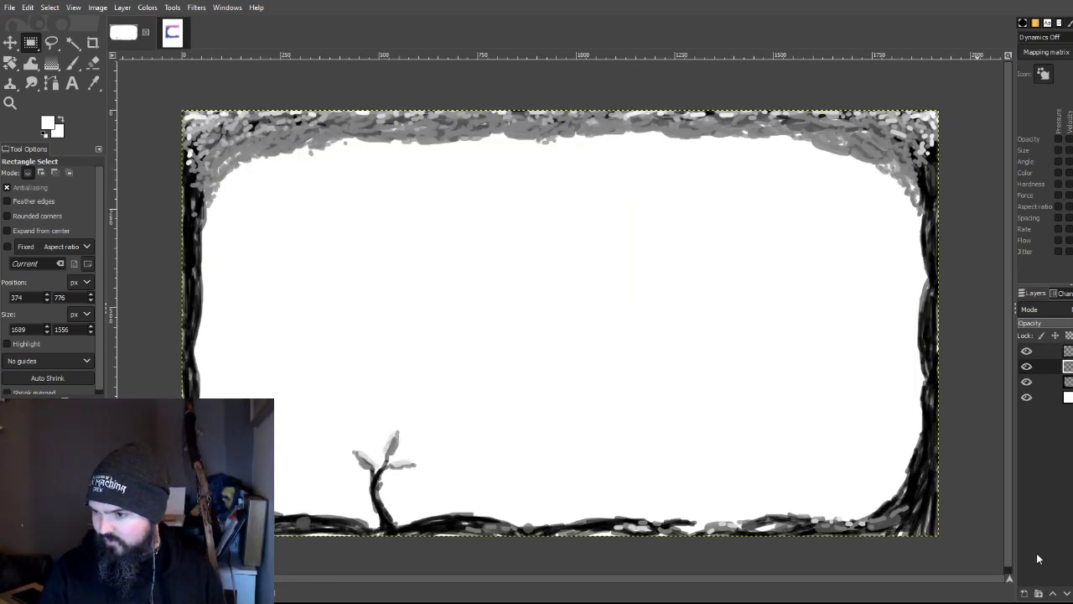
left_click(1036, 591)
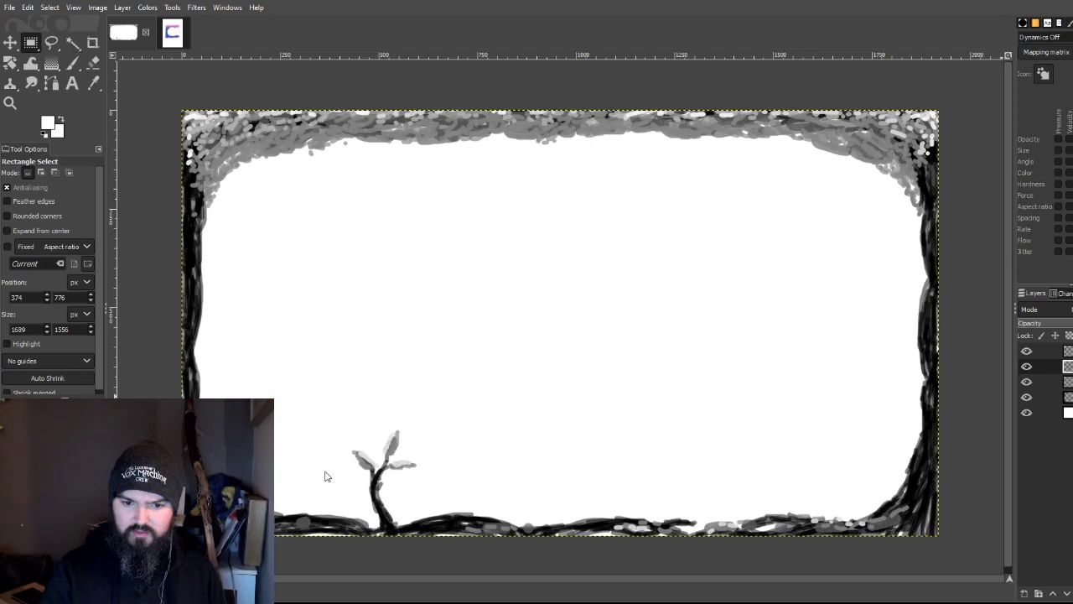
key("ctrl+v")
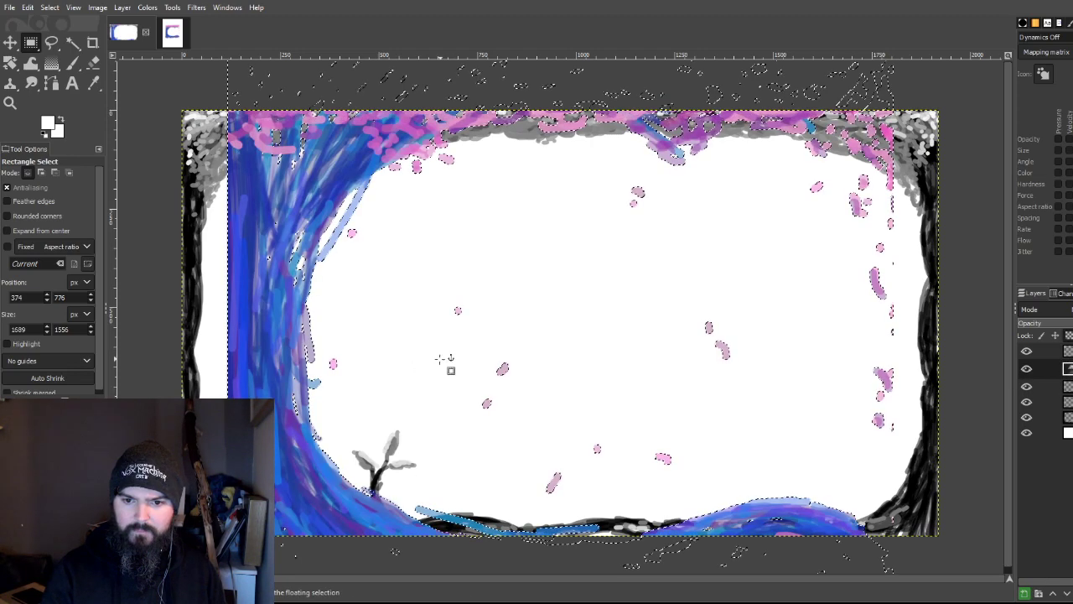
key("ctrl+z")
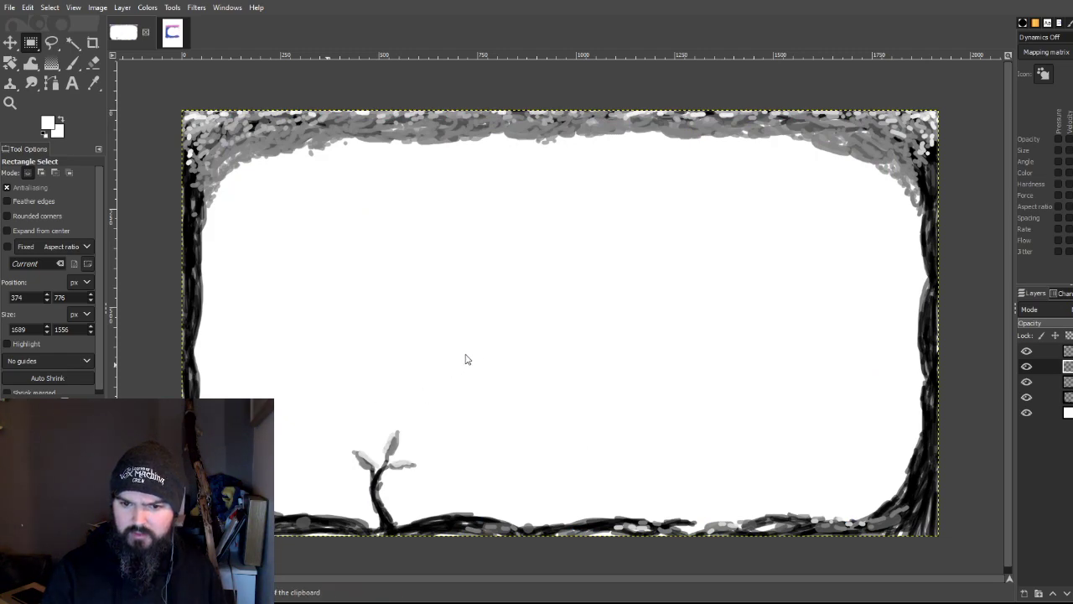
key("ctrl+v")
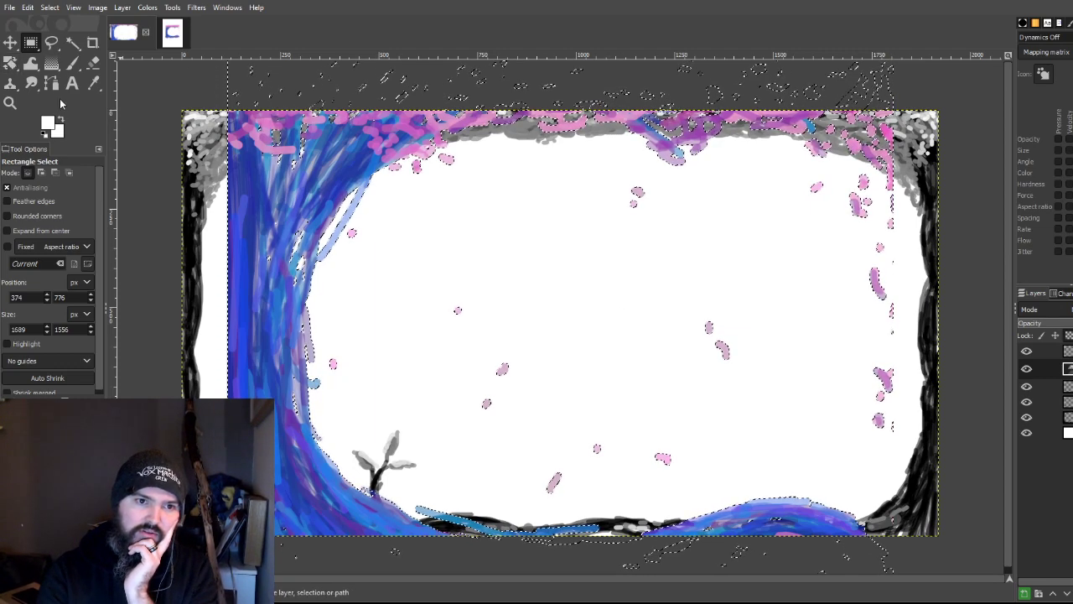
Step: Scale the pasted artwork proportionally to about 407 × 375 px and place it in the lower-left corner of the canvas
left_click(11, 63)
left_click(616, 228)
left_click_drag(757, 174, 423, 508)
left_click_drag(355, 509, 309, 414)
left_click_drag(362, 327, 561, 155)
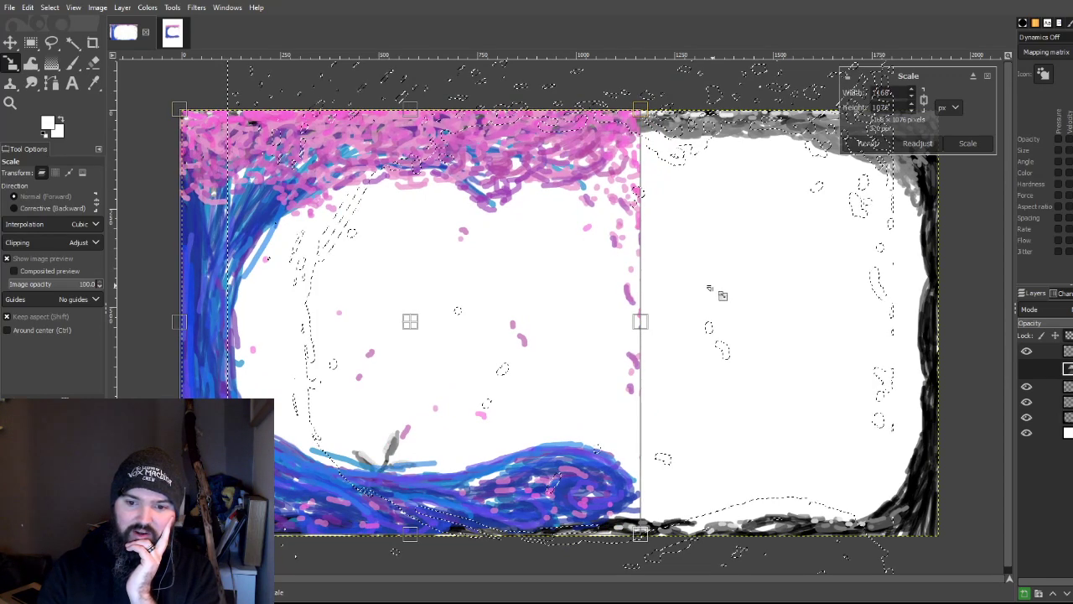
left_click_drag(713, 288, 321, 405)
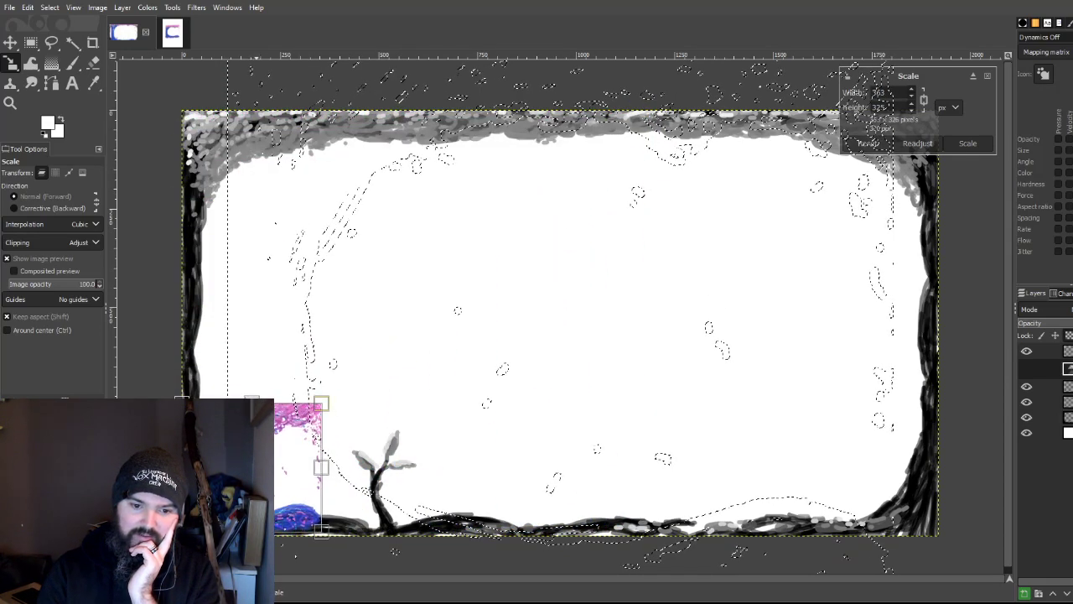
left_click_drag(289, 446, 311, 424)
left_click_drag(273, 461, 274, 472)
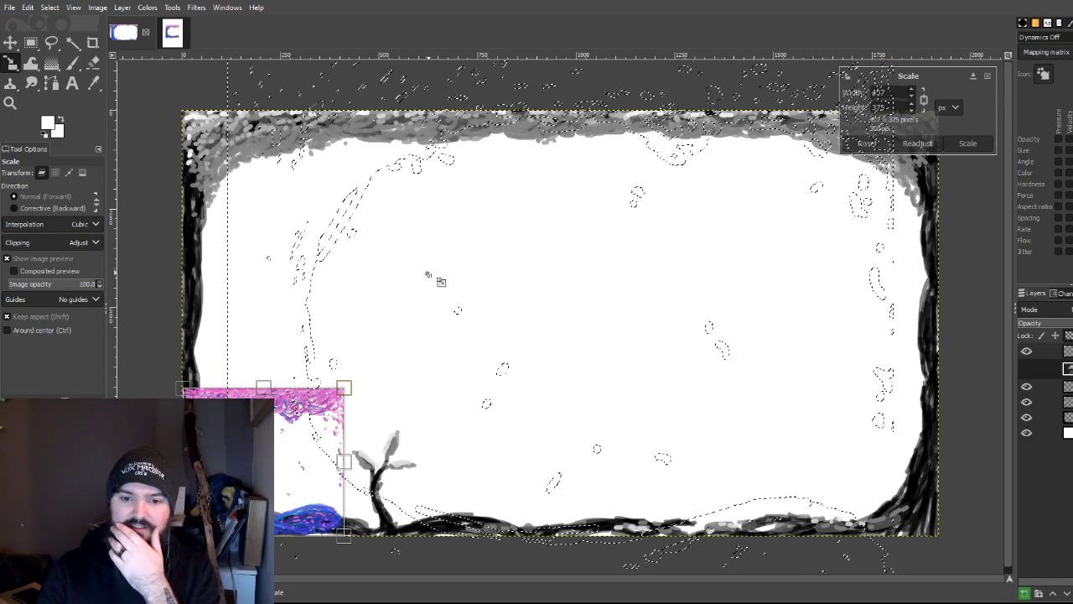
Step: Anchor the scaled artwork to its layer and clear the leftover selection outlines around the canvas
left_click(30, 42)
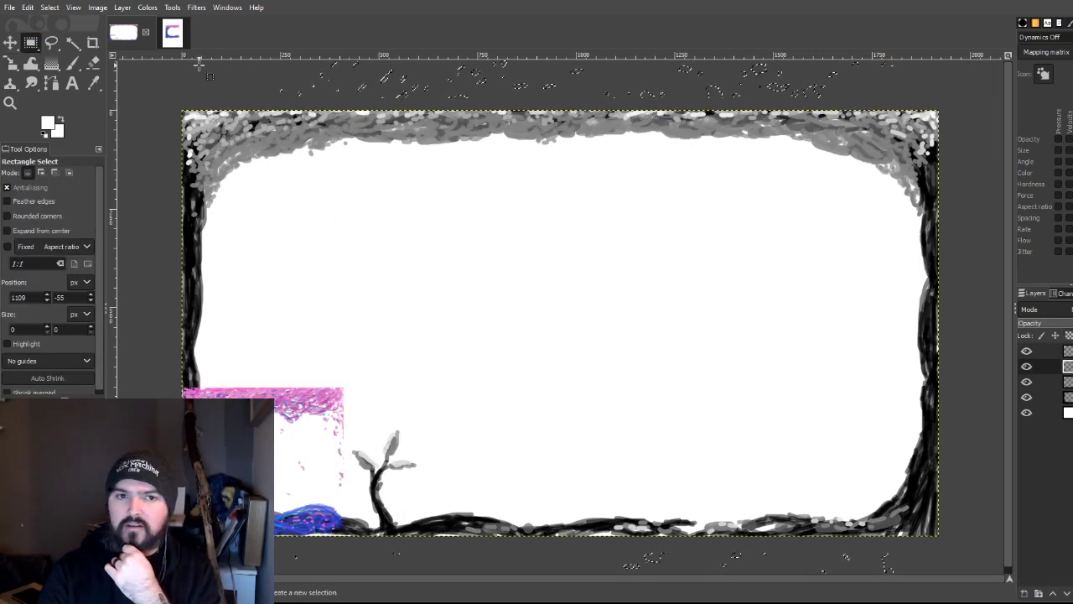
left_click_drag(224, 63, 447, 359)
left_click(517, 303)
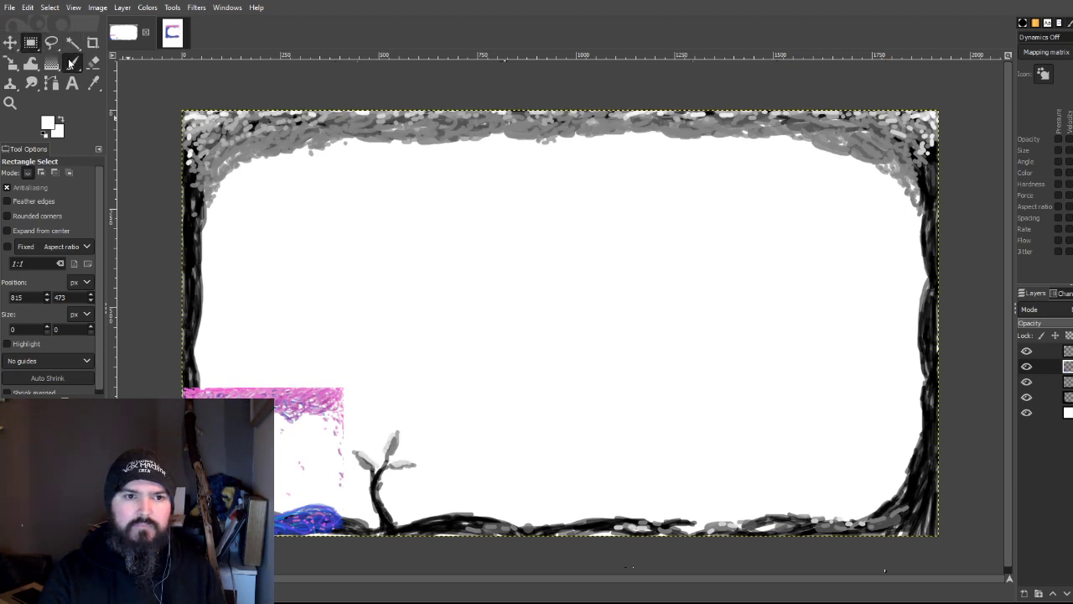
left_click(73, 63)
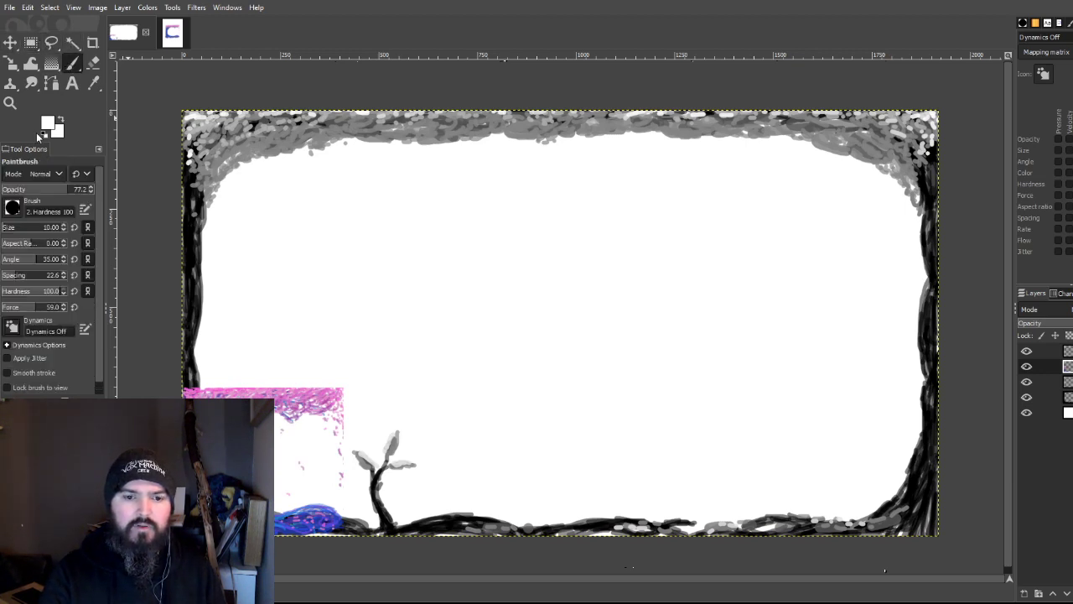
left_click(93, 62)
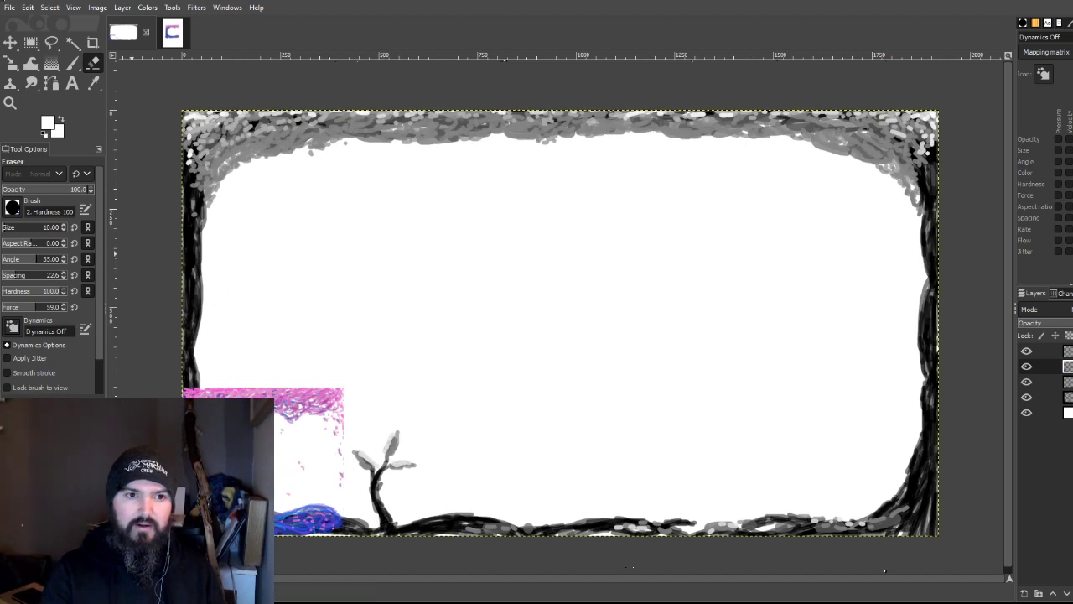
Step: Scale up the coloured artwork's layer proportionally so the artwork is about 500 px wide, keeping it in the lower-left corner
left_click(11, 44)
left_click(20, 65)
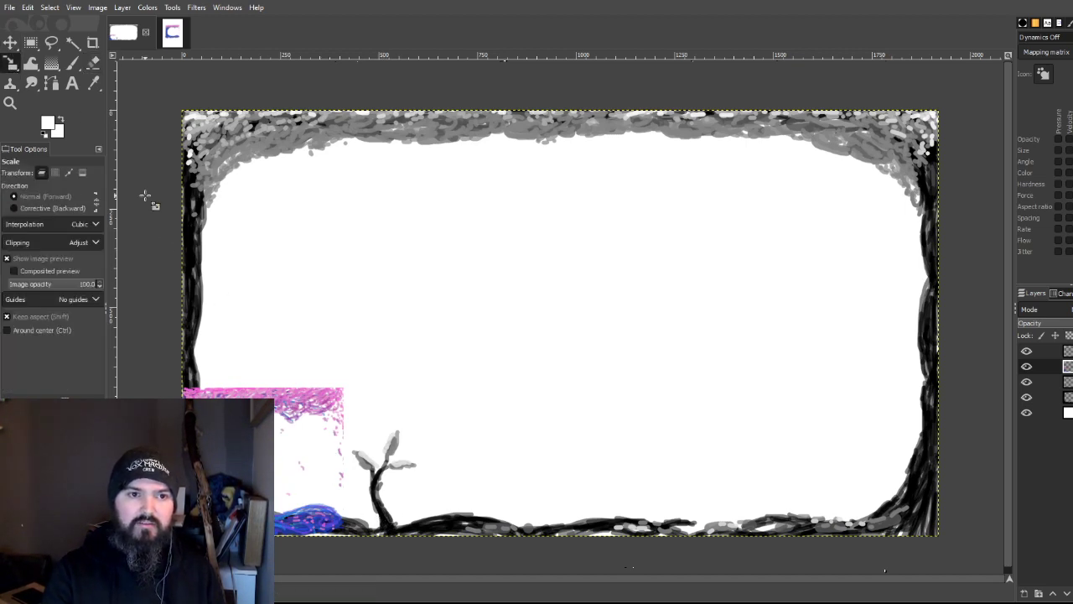
left_click(281, 409)
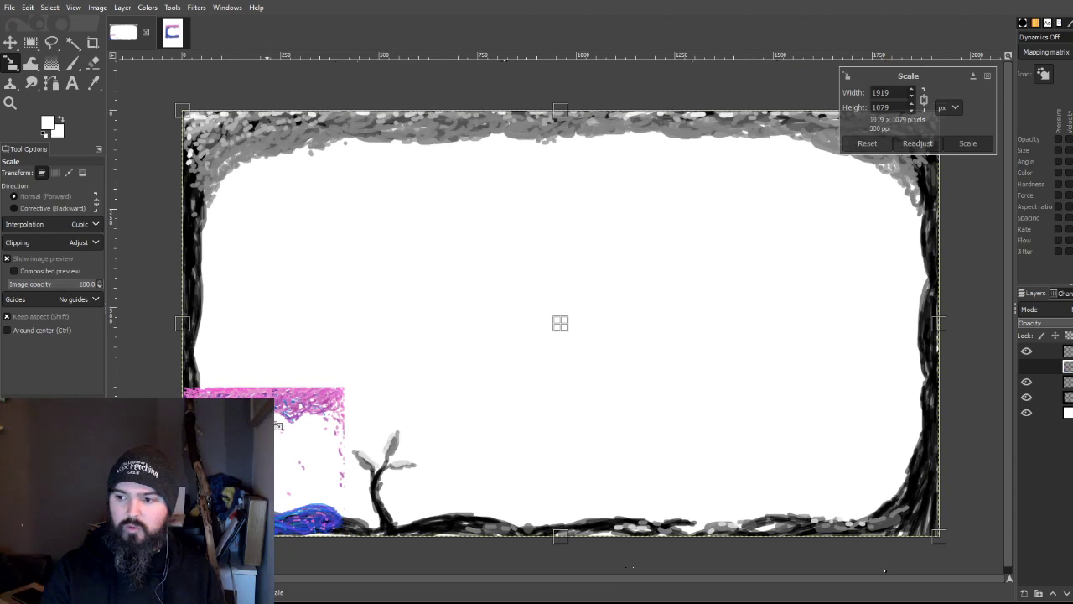
mouse_move(371, 383)
left_mouse_down()
mouse_move(383, 377)
mouse_move(371, 391)
left_mouse_up()
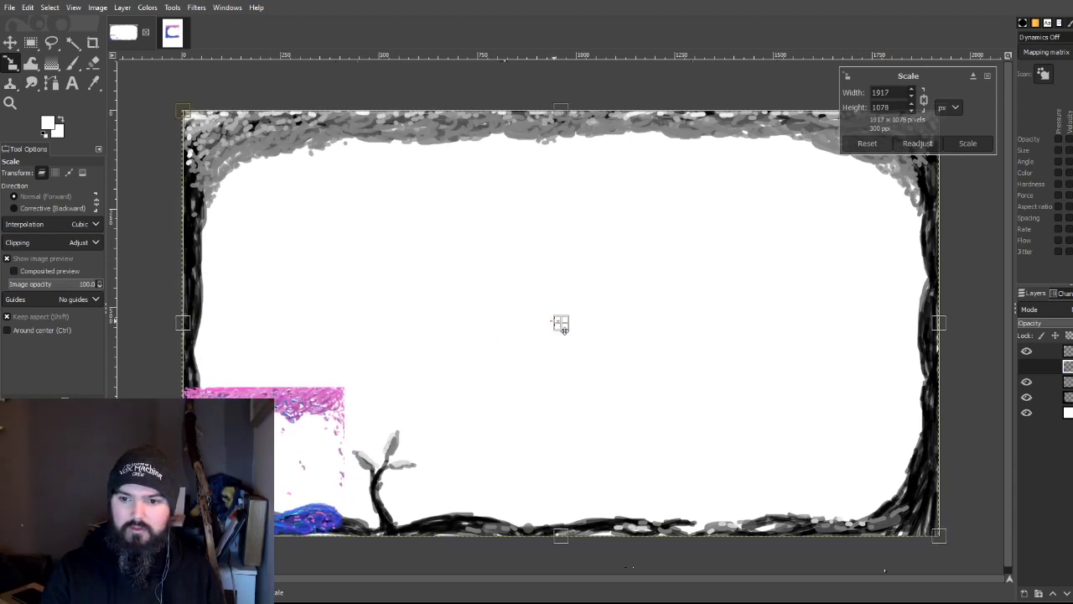
mouse_move(559, 323)
left_mouse_down()
mouse_move(427, 387)
mouse_move(559, 307)
mouse_move(569, 325)
left_mouse_up()
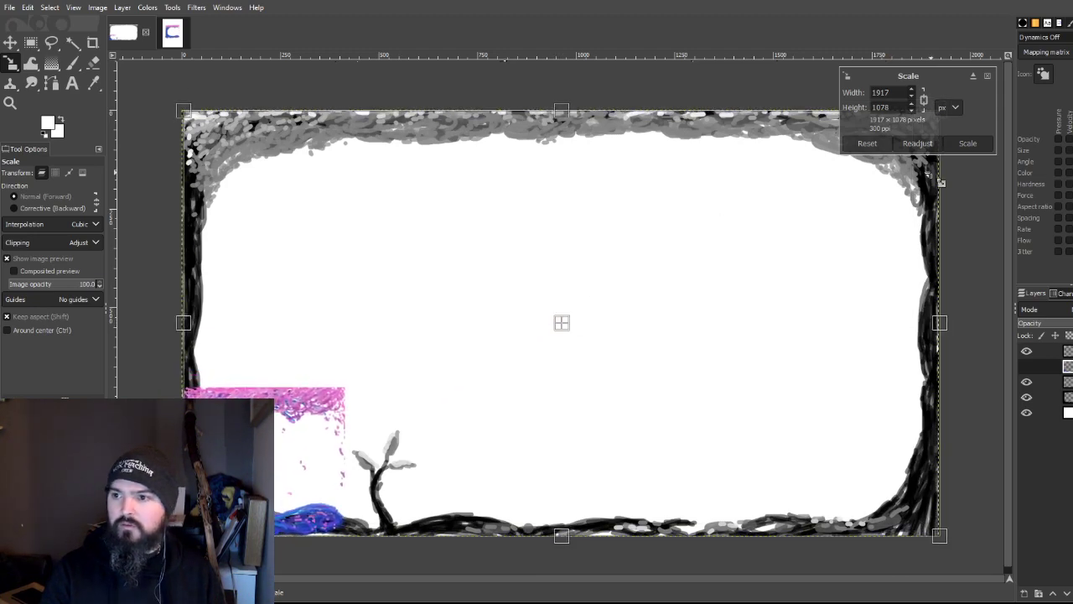
left_click(915, 146)
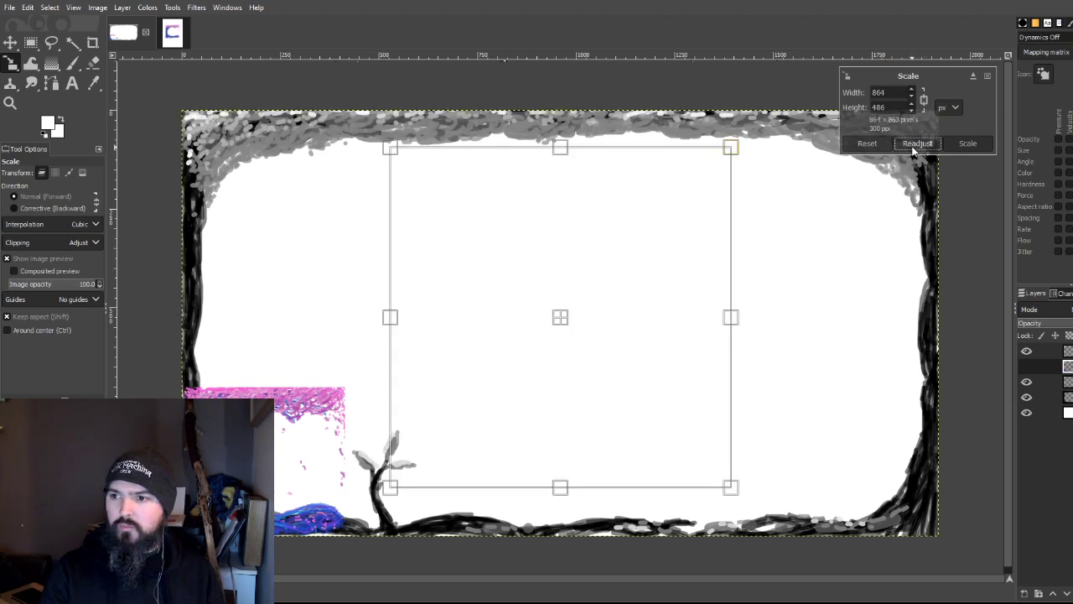
left_click(906, 149)
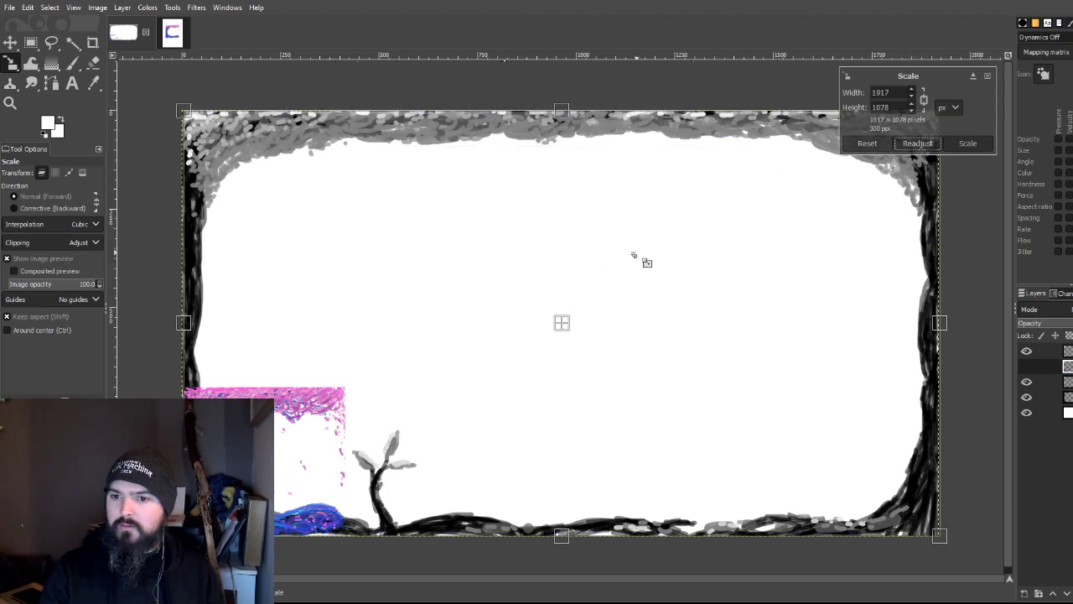
left_click_drag(637, 278, 712, 237)
left_click(967, 144)
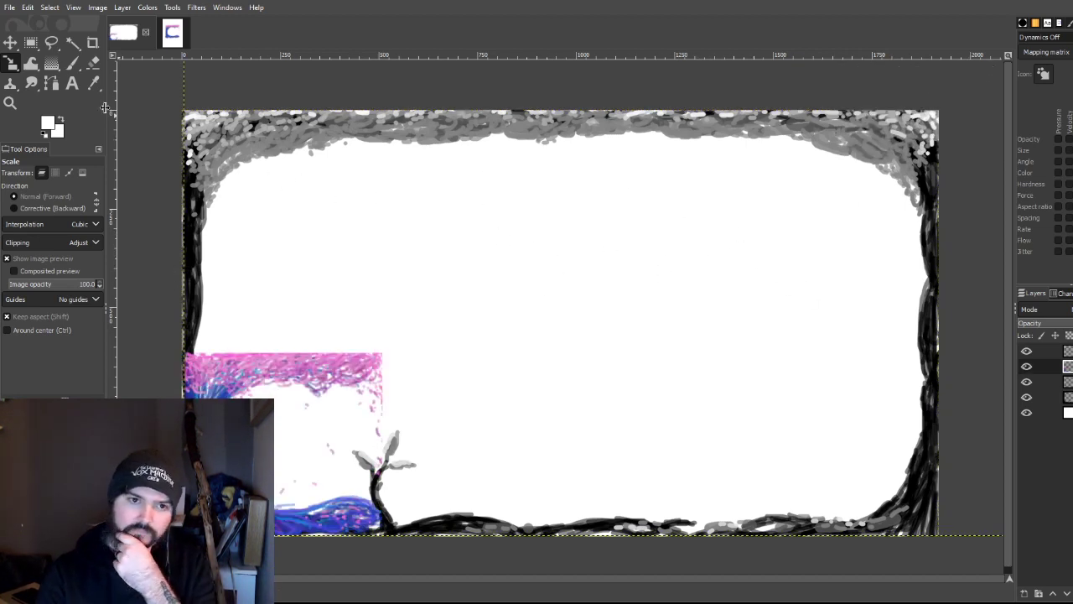
left_click(93, 42)
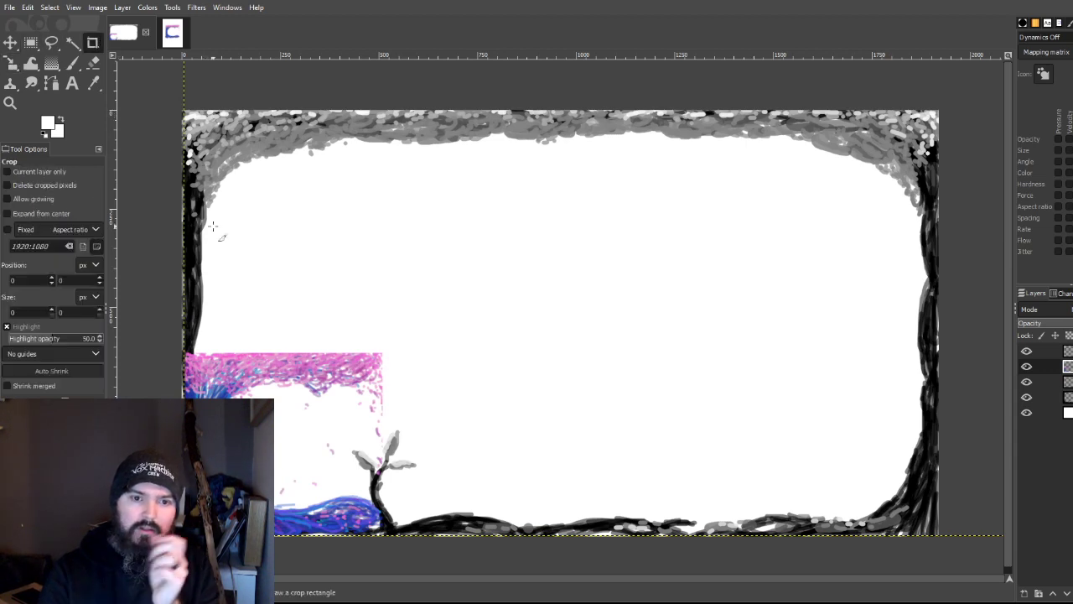
mouse_move(177, 360)
left_mouse_down()
mouse_move(444, 467)
mouse_move(387, 537)
mouse_move(299, 444)
mouse_move(164, 373)
left_mouse_up()
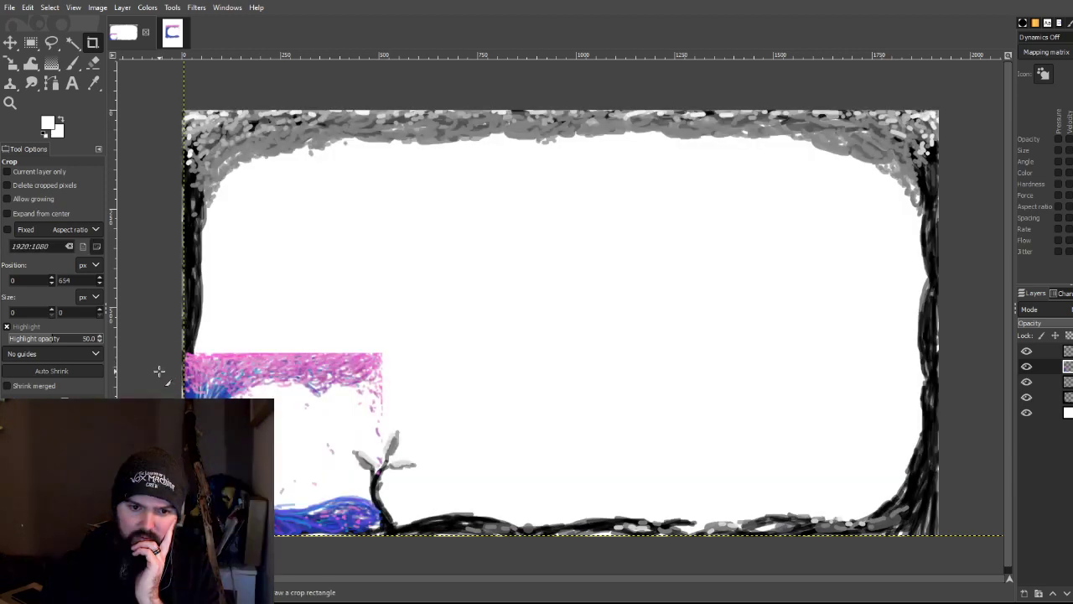
left_click(31, 42)
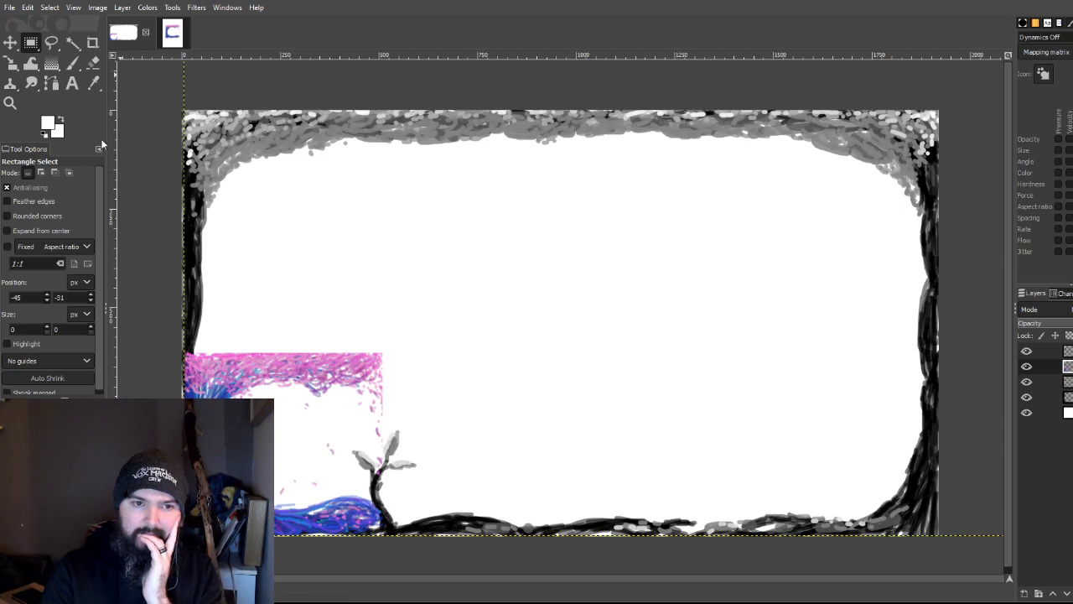
Step: Reset the colours to black and white and ready the Paintbrush on the layer directly beneath the coloured artwork
left_click(44, 132)
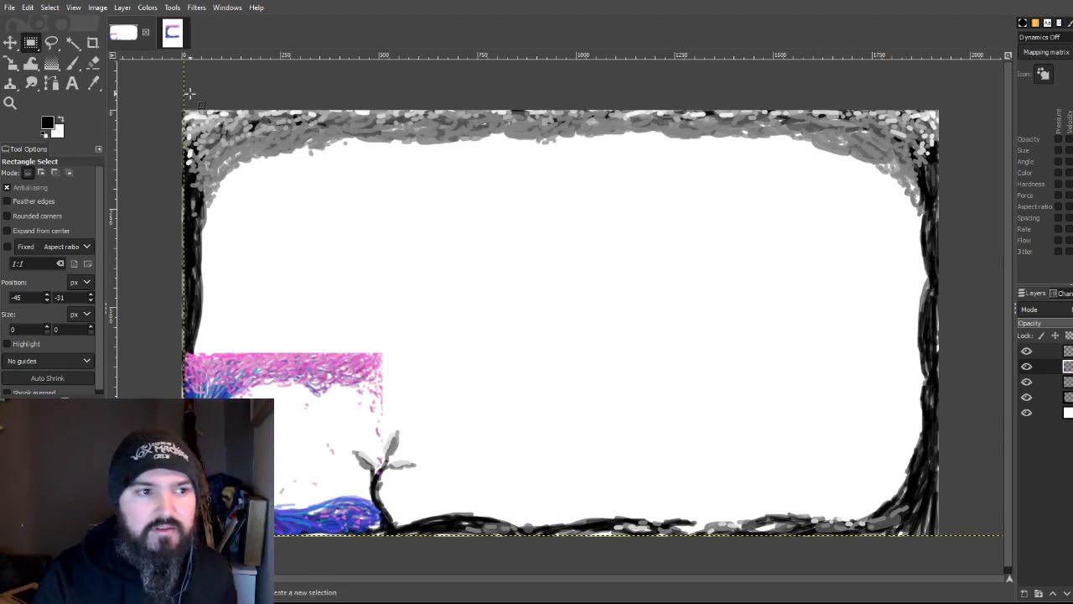
left_click_drag(191, 123, 194, 124)
left_click(159, 176)
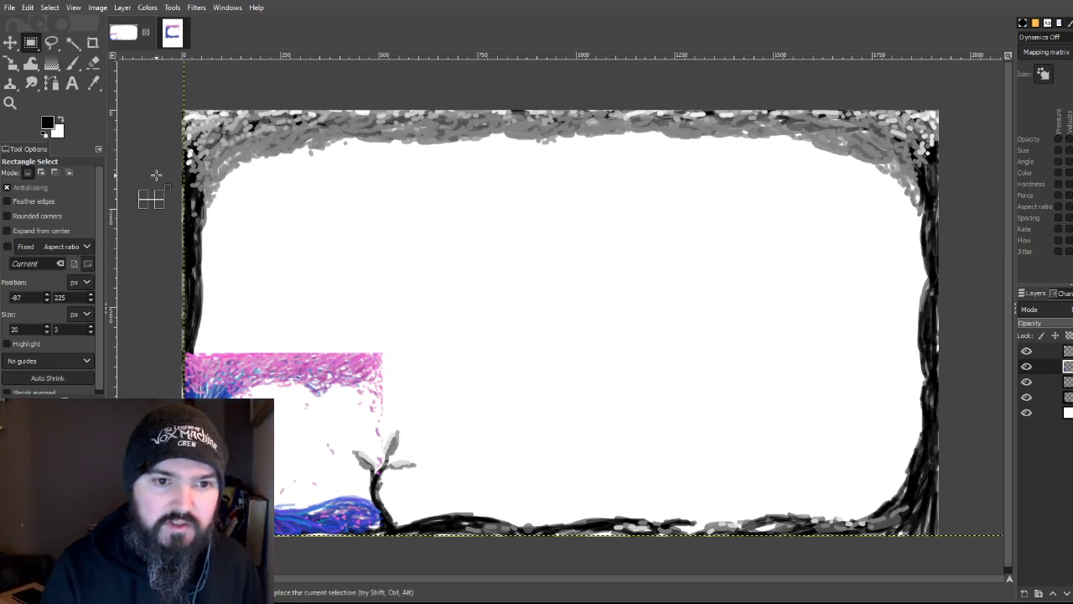
left_click(72, 62)
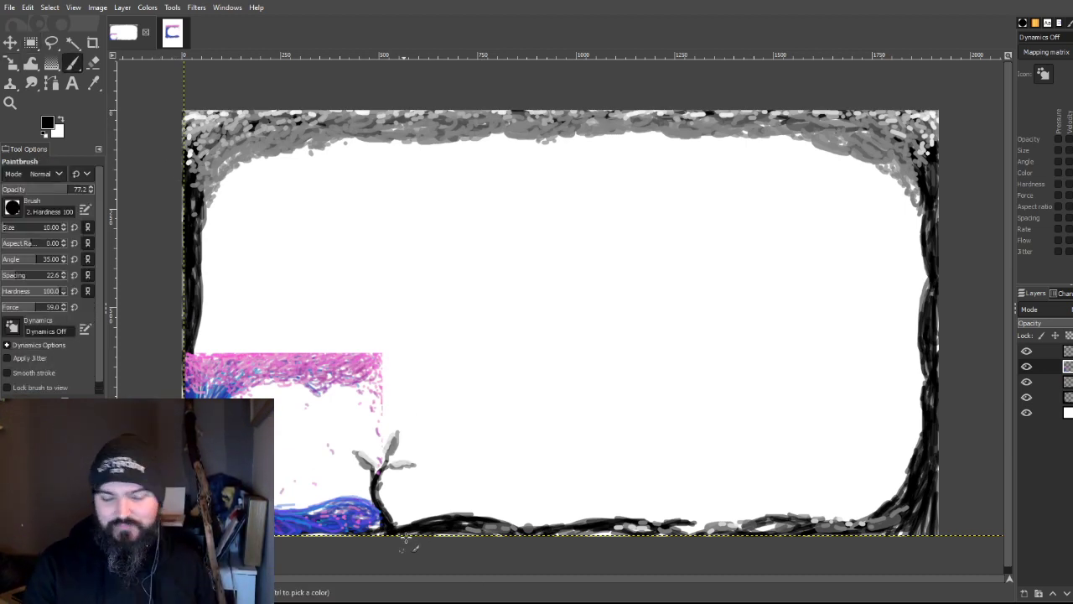
left_click(358, 438)
key("ctrl+z")
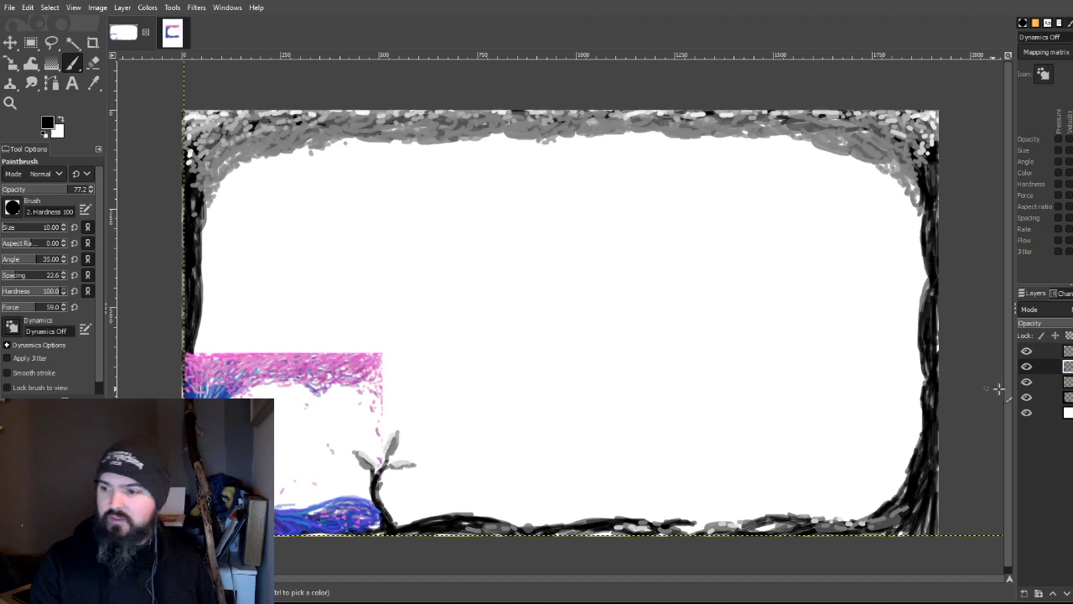
left_click(1043, 382)
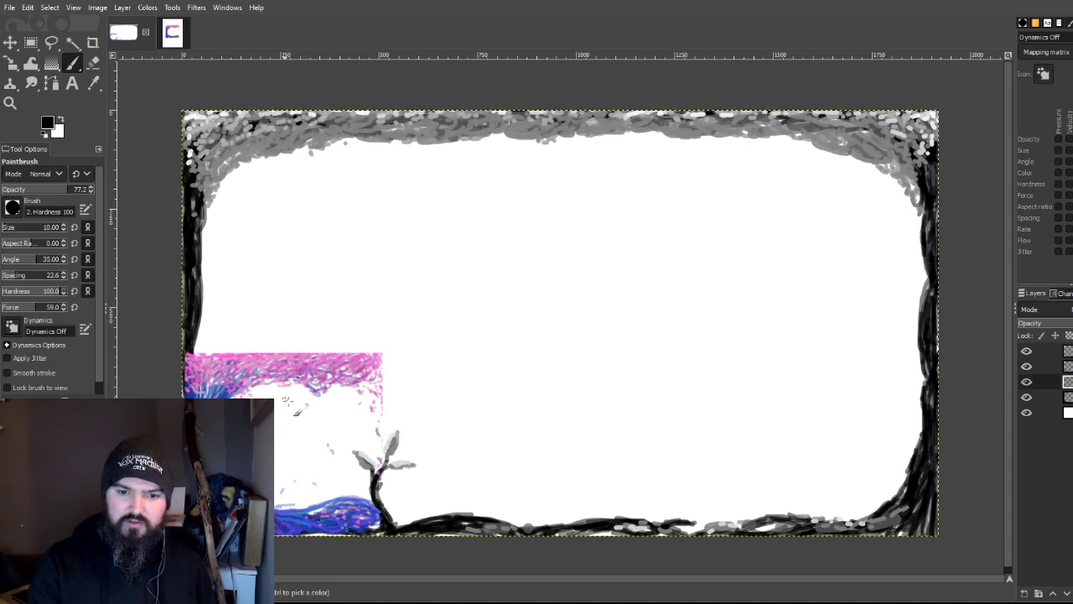
Step: Paint a black rounded shape tapering to a point, with a curved stroke beside it, over the open middle of the coloured artwork
mouse_move(256, 394)
left_mouse_down()
mouse_move(273, 438)
mouse_move(290, 429)
mouse_move(296, 457)
mouse_move(283, 422)
mouse_move(303, 436)
mouse_move(297, 454)
mouse_move(287, 432)
mouse_move(300, 482)
mouse_move(319, 466)
left_mouse_up()
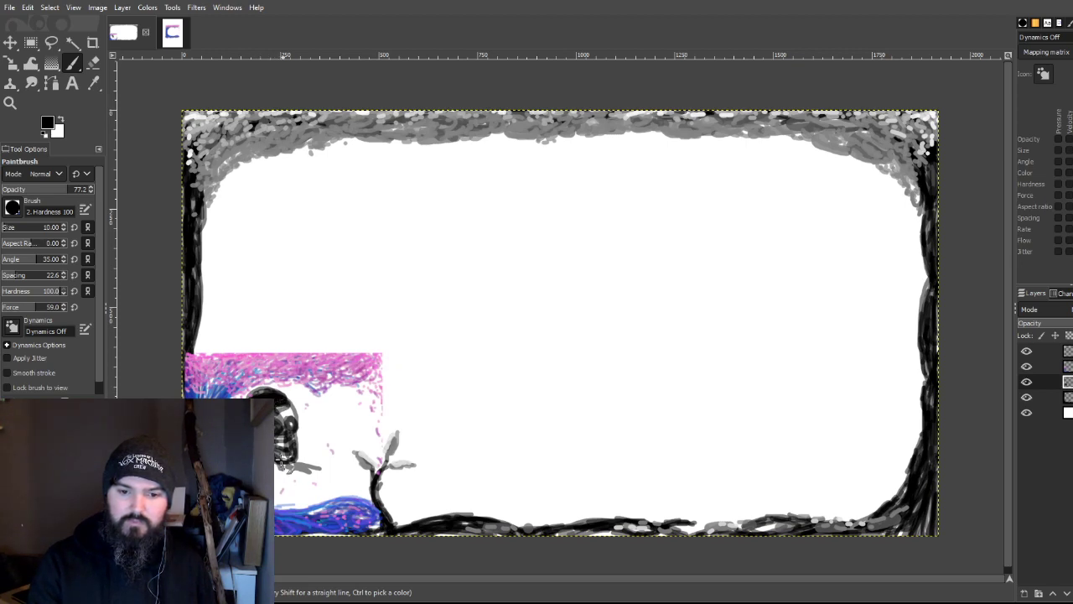
mouse_move(293, 481)
left_mouse_down()
mouse_move(294, 448)
mouse_move(285, 475)
mouse_move(295, 460)
left_mouse_up()
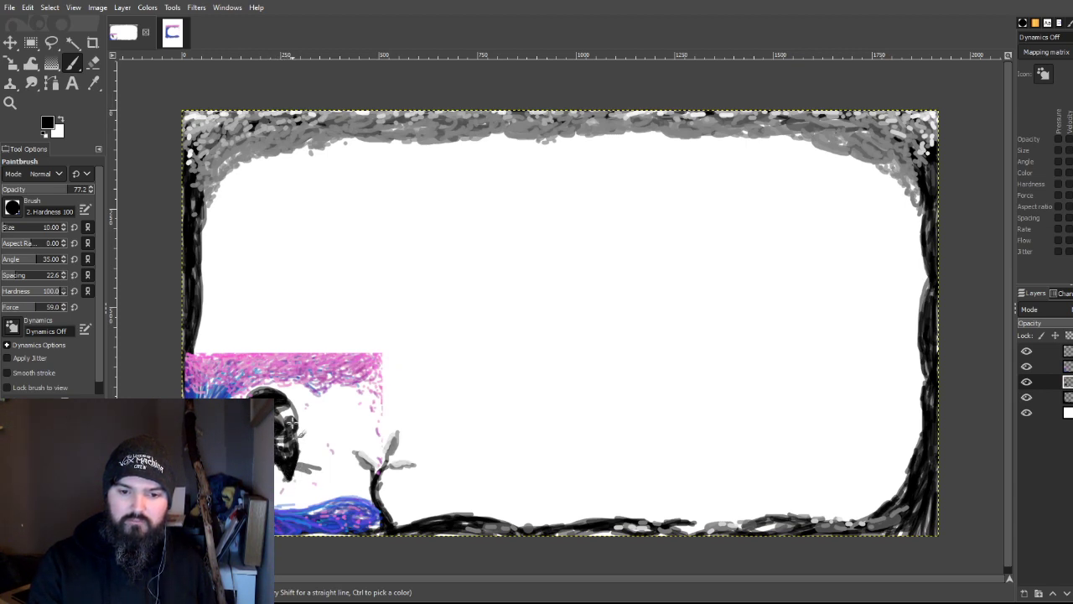
mouse_move(289, 432)
left_mouse_down()
mouse_move(295, 457)
mouse_move(328, 491)
left_mouse_up()
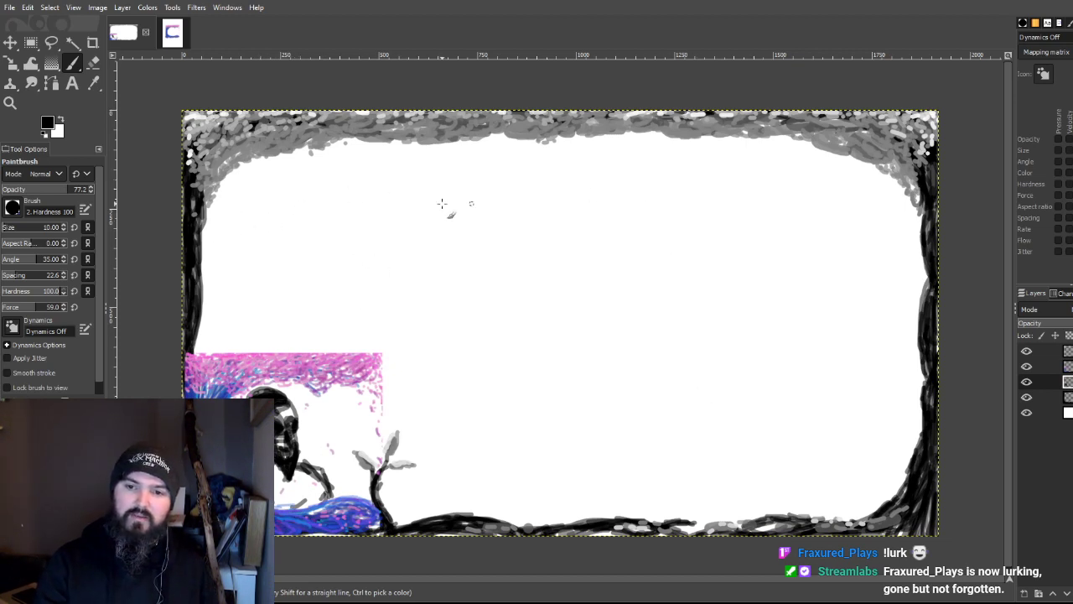
mouse_move(469, 341)
left_mouse_down()
mouse_move(612, 268)
mouse_move(578, 339)
mouse_move(605, 367)
left_mouse_up()
key("ctrl+z")
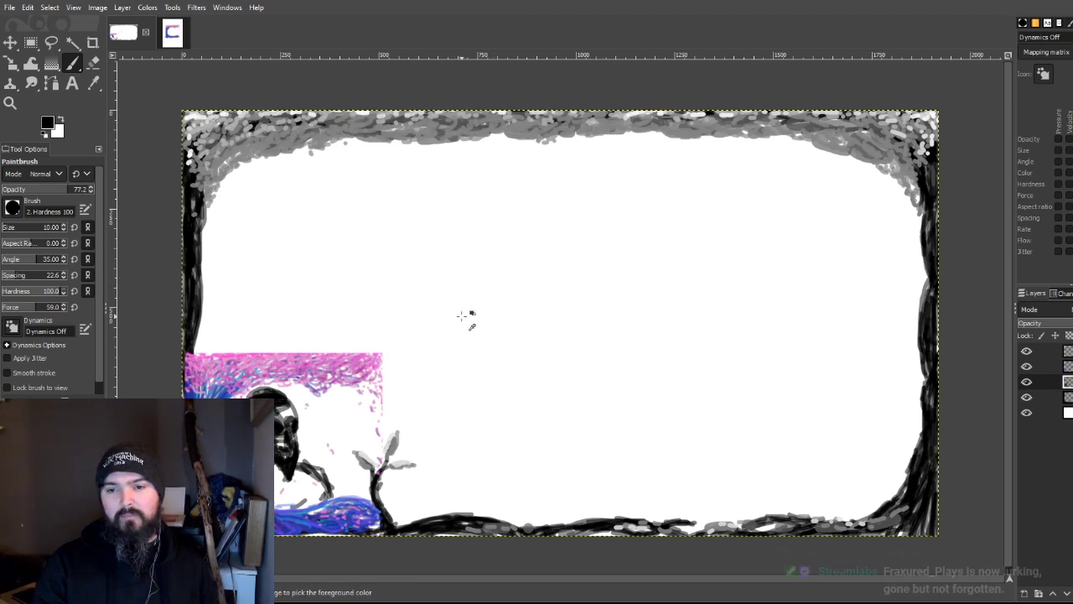
Step: Delete the active layer's contents within a 519 × 504 px rectangle over the lower-left artwork, and hide the coloured artwork's layer
left_click(31, 43)
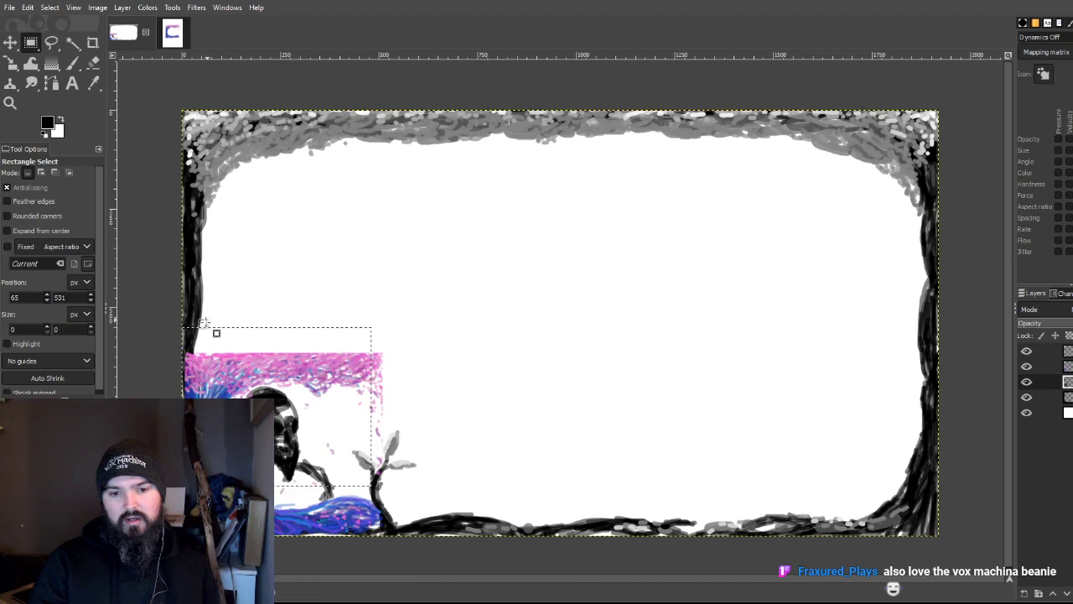
left_click_drag(184, 364, 389, 561)
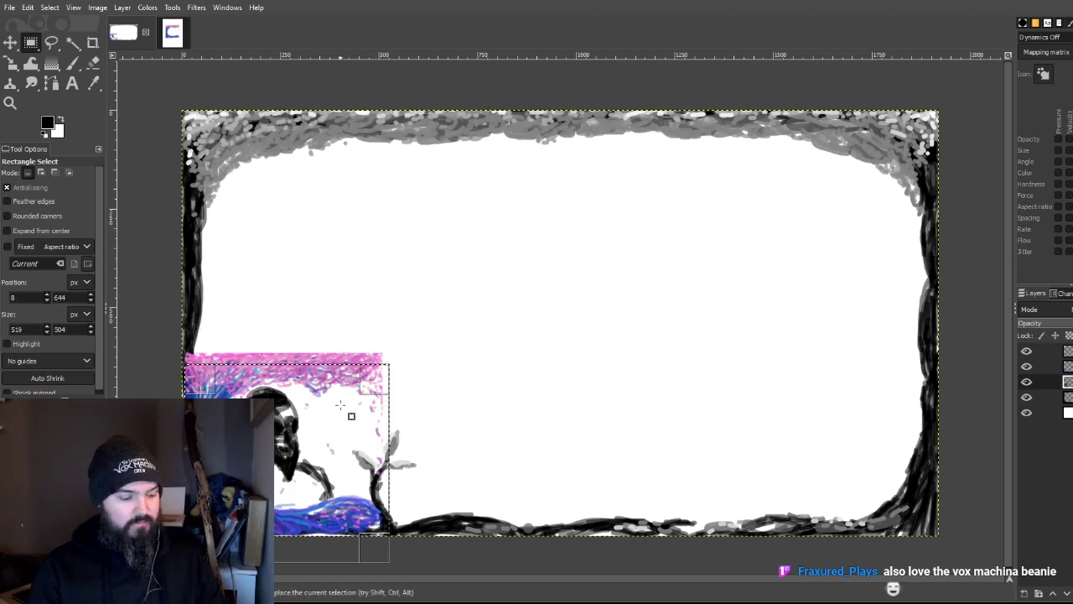
key("Delete")
left_click_drag(424, 301, 425, 306)
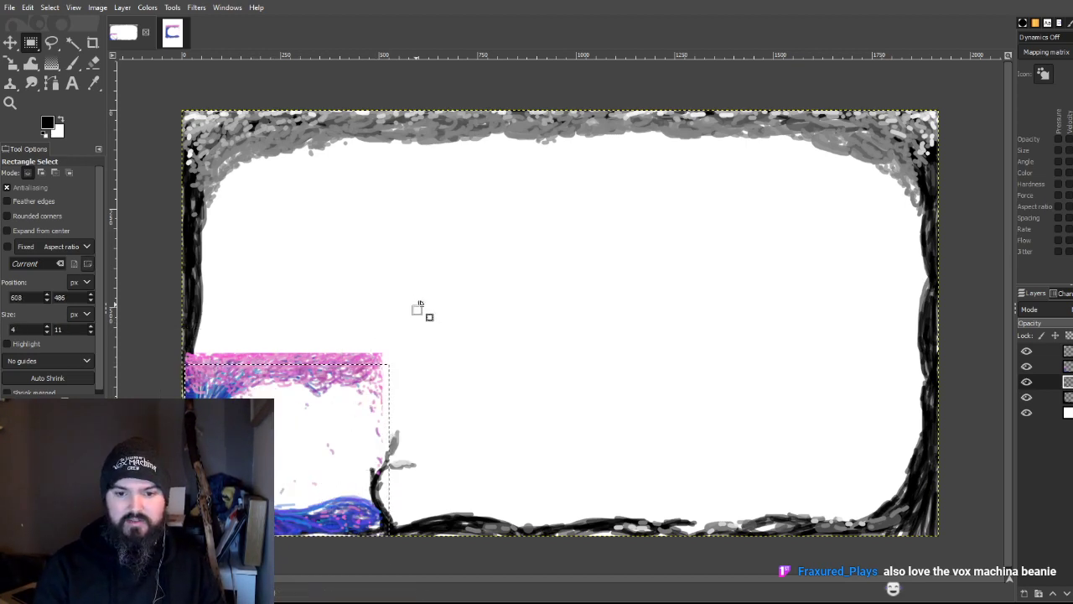
left_click(1026, 366)
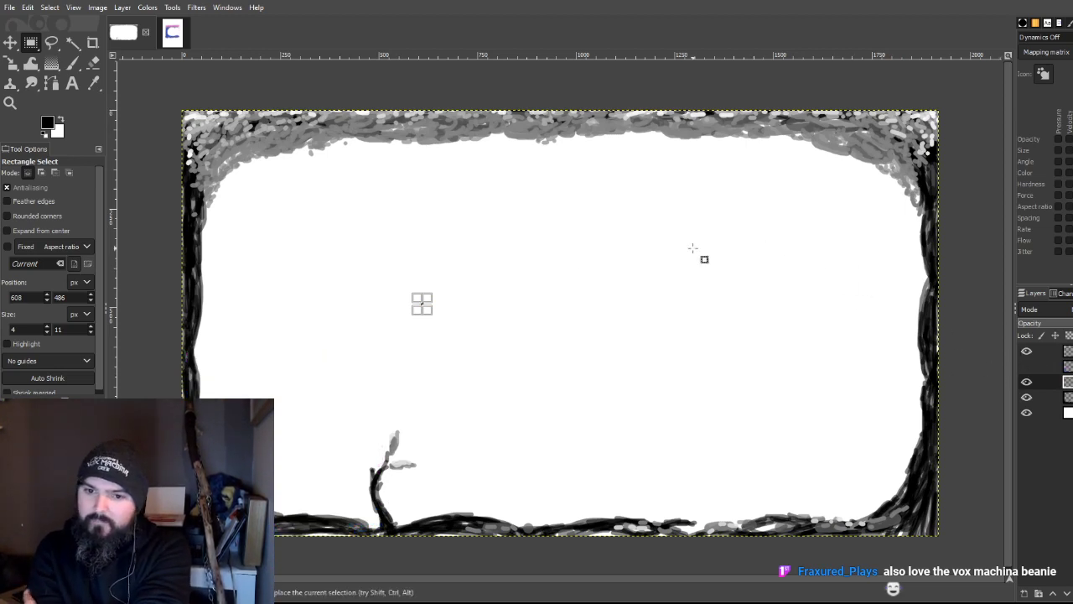
left_click(350, 312)
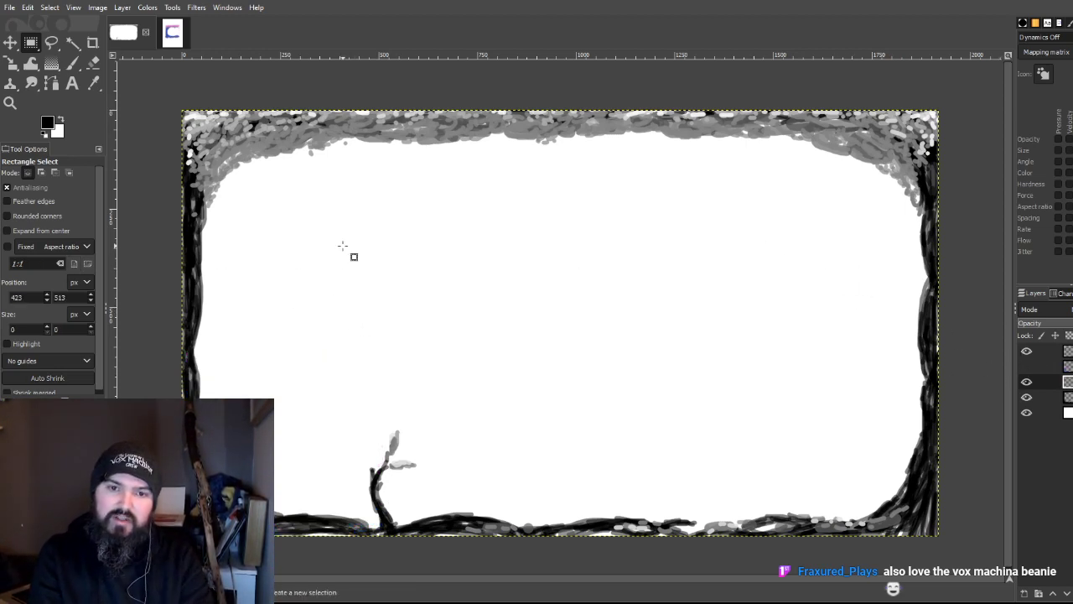
Step: Set up the Paintbrush with the default black colour, size 43 and opacity 87.6
left_click(72, 64)
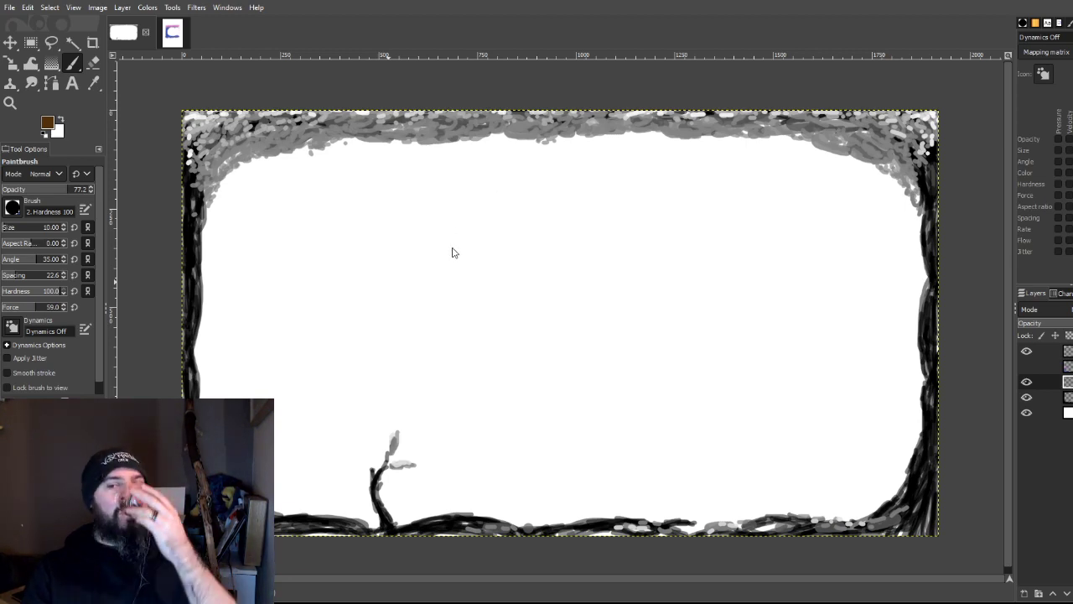
key("d")
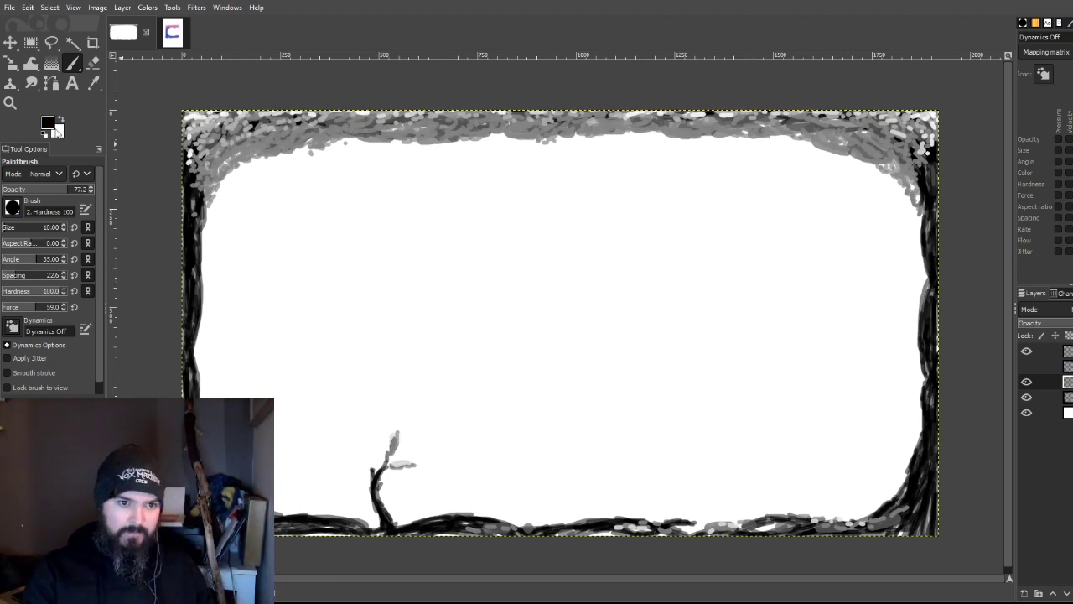
key("Page_Down")
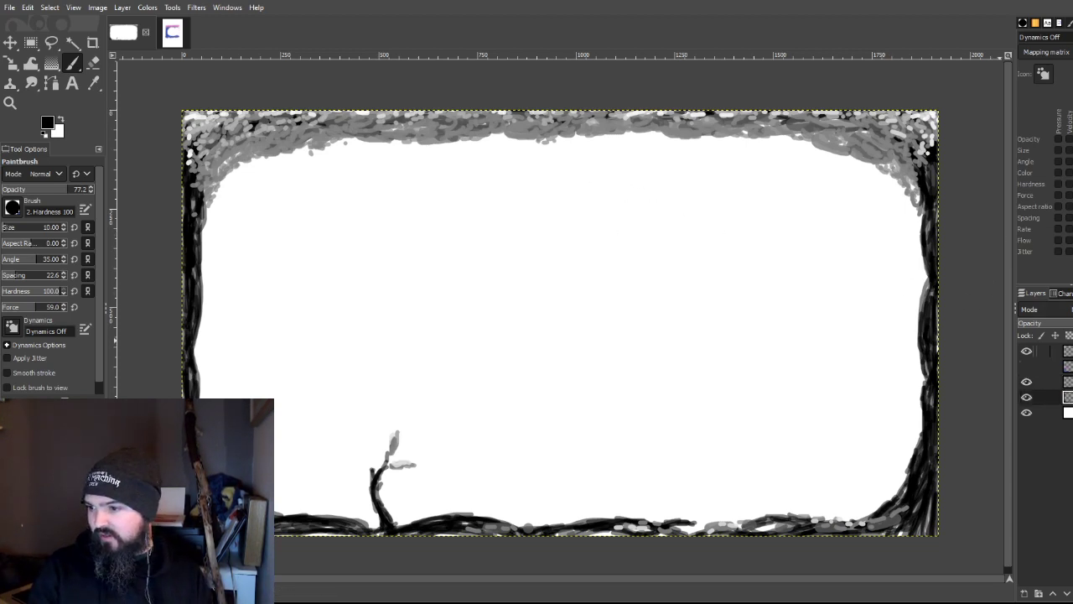
key("Page_Up")
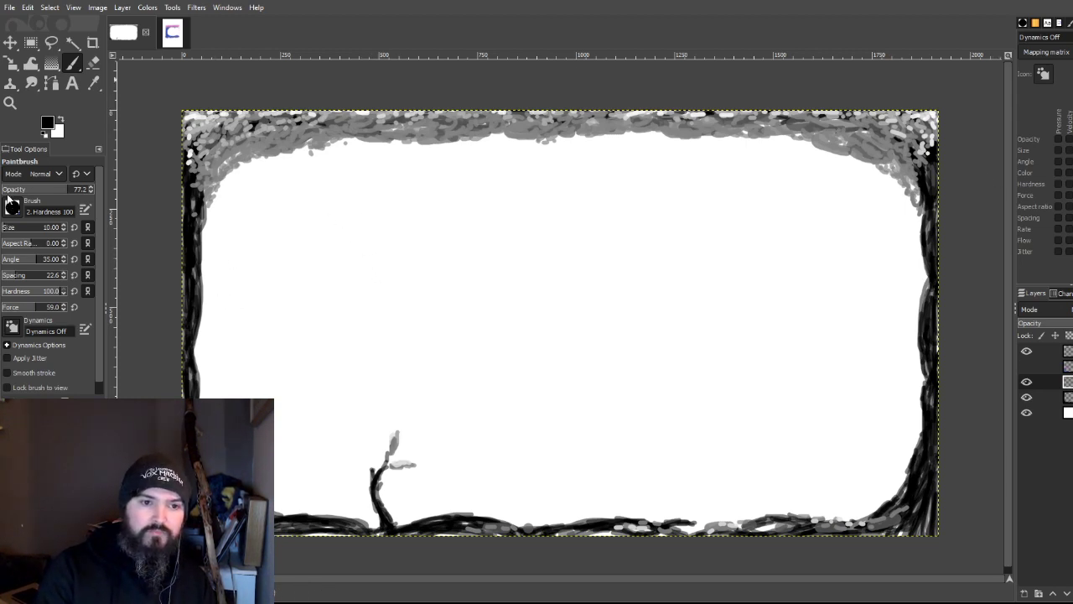
left_click(15, 226)
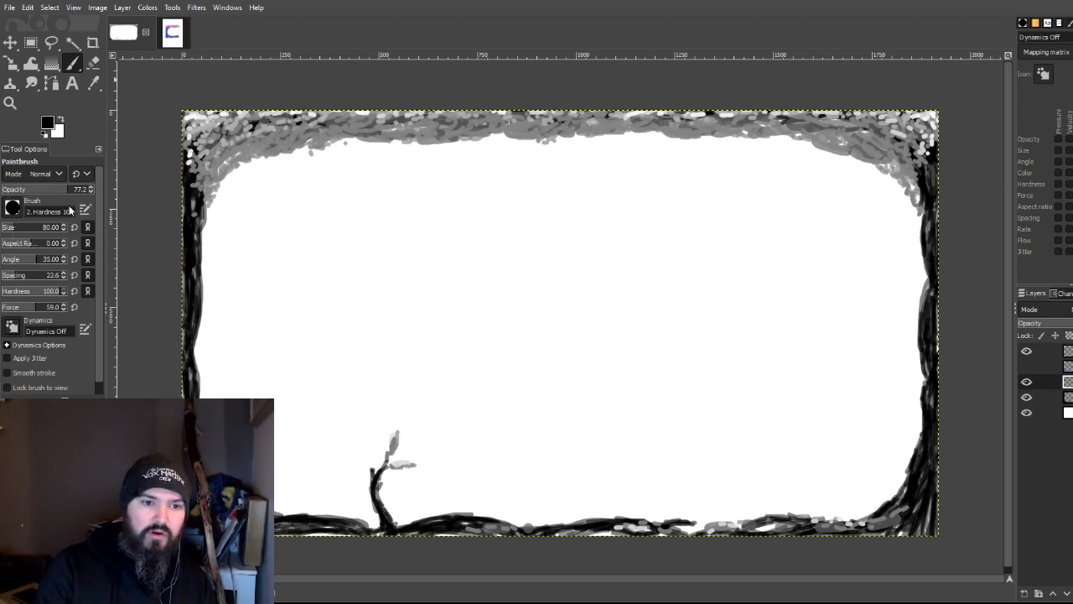
left_click_drag(215, 220, 210, 270)
key("ctrl+z")
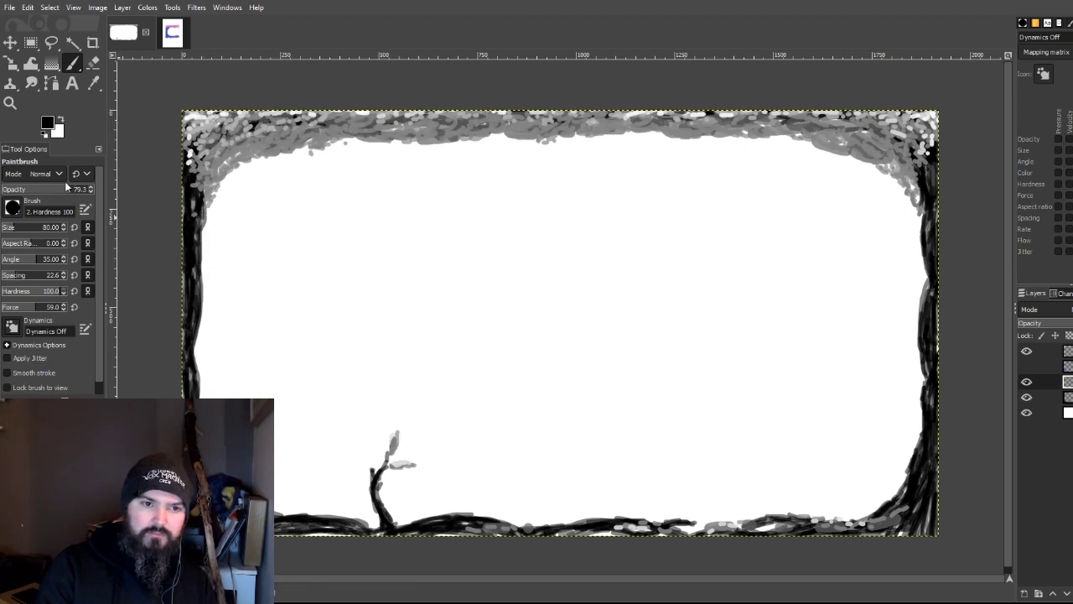
left_click(13, 228)
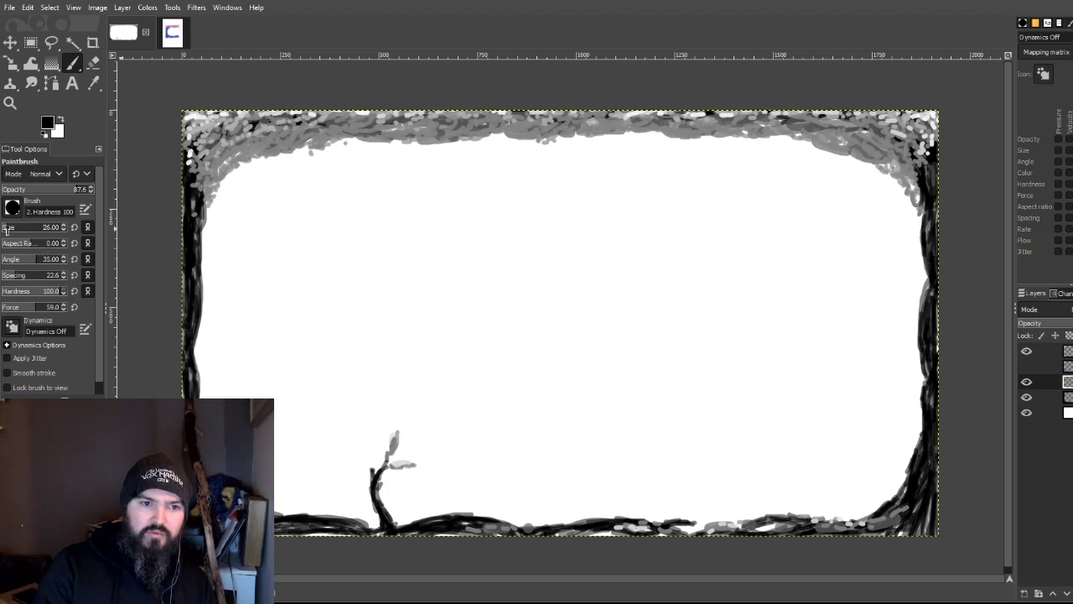
left_click_drag(6, 231, 10, 229)
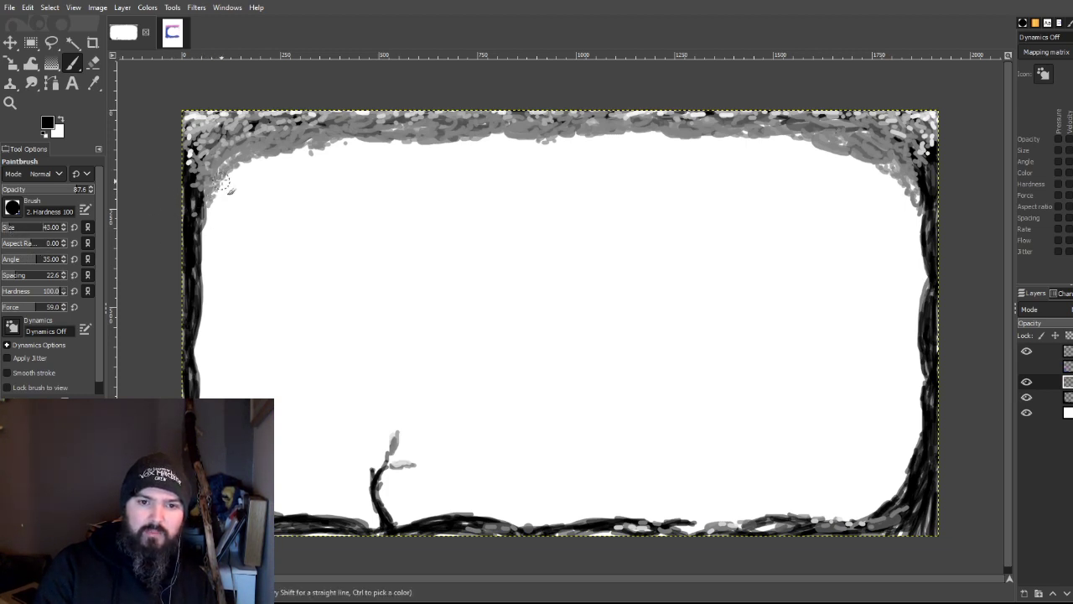
Step: Try to thicken the left trunk with broad black strokes from its base up into the canopy
mouse_move(215, 193)
left_mouse_down()
mouse_move(201, 402)
mouse_move(293, 511)
left_mouse_up()
mouse_move(192, 392)
left_mouse_down()
mouse_move(200, 307)
mouse_move(223, 173)
mouse_move(214, 198)
mouse_move(247, 171)
mouse_move(217, 177)
mouse_move(272, 147)
mouse_move(222, 164)
mouse_move(300, 131)
left_mouse_up()
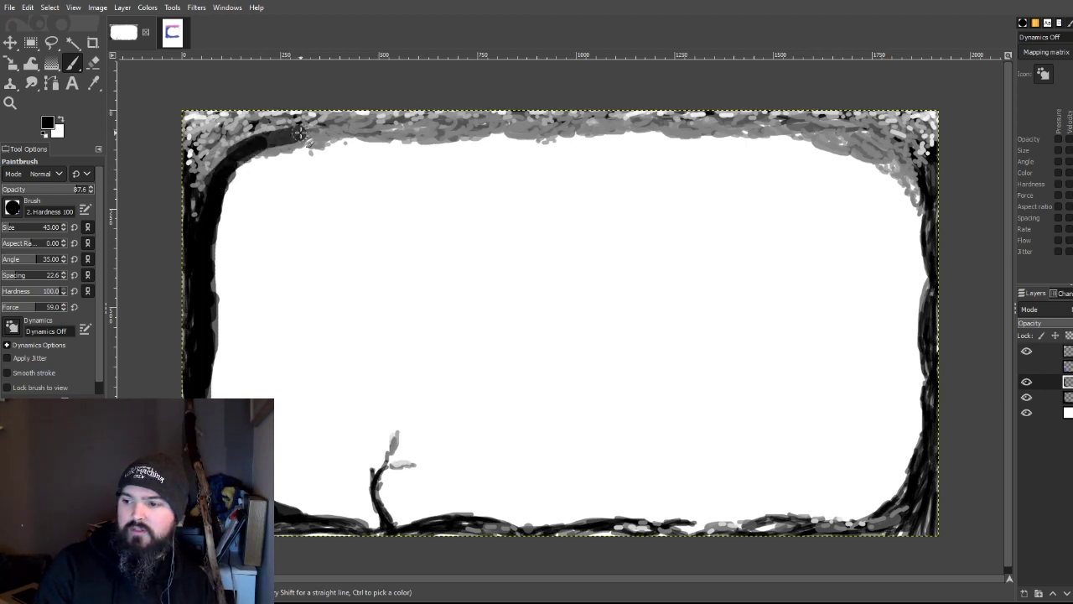
Step: Undo all of the broad black strokes along the left trunk and canopy
key("ctrl+z")
key("ctrl+z")
key("ctrl+z")
key("ctrl+z")
key("ctrl+z")
key("ctrl+z")
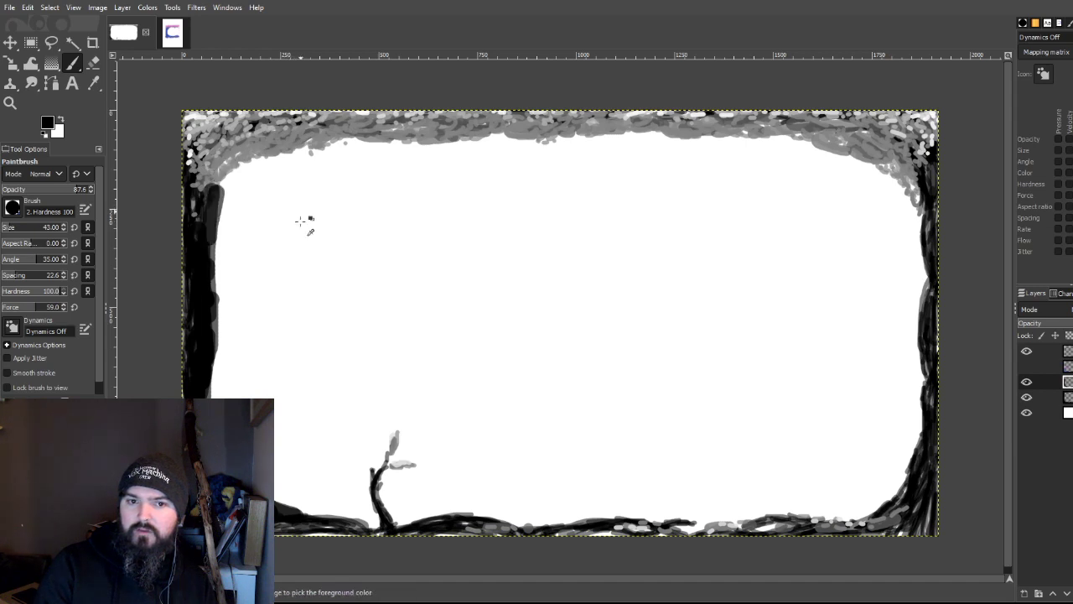
key("ctrl+z")
key("ctrl+z")
key("ctrl+z")
key("ctrl+z")
key("ctrl+z")
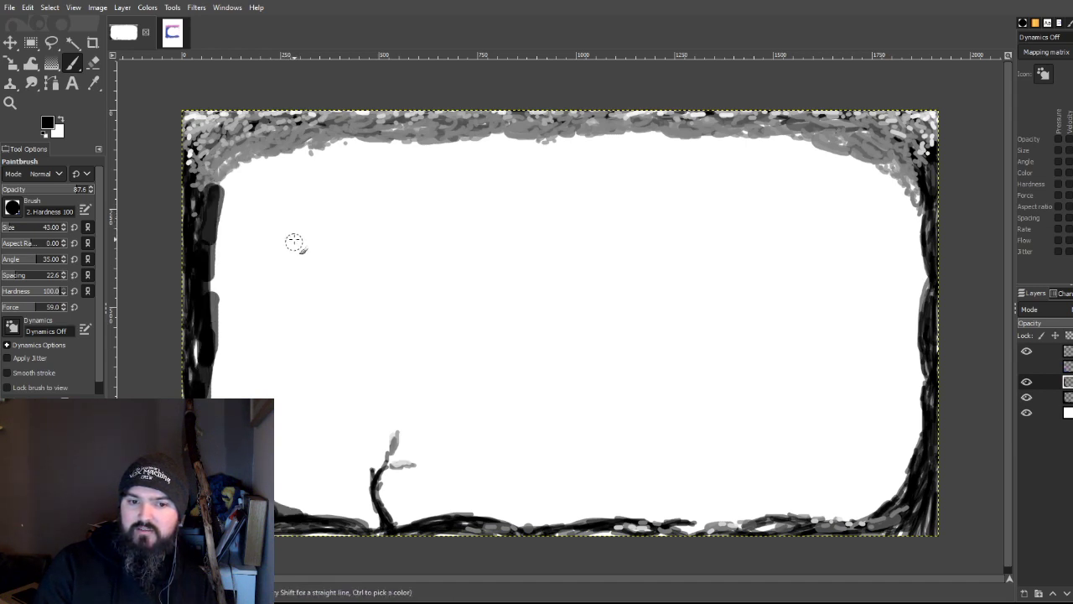
key("ctrl+z")
key("ctrl+z")
key("ctrl+z")
key("ctrl+z")
key("ctrl+z")
key("ctrl+z")
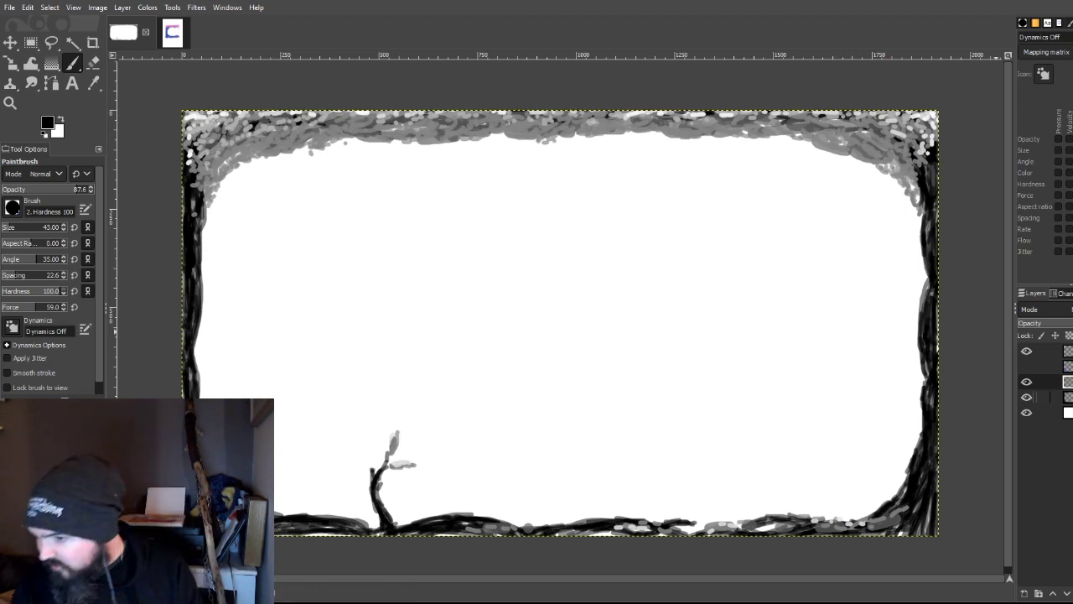
Step: Check the lowest tree layer by toggling its visibility, and delete the white background layer
left_click(1026, 397)
left_click(1026, 397)
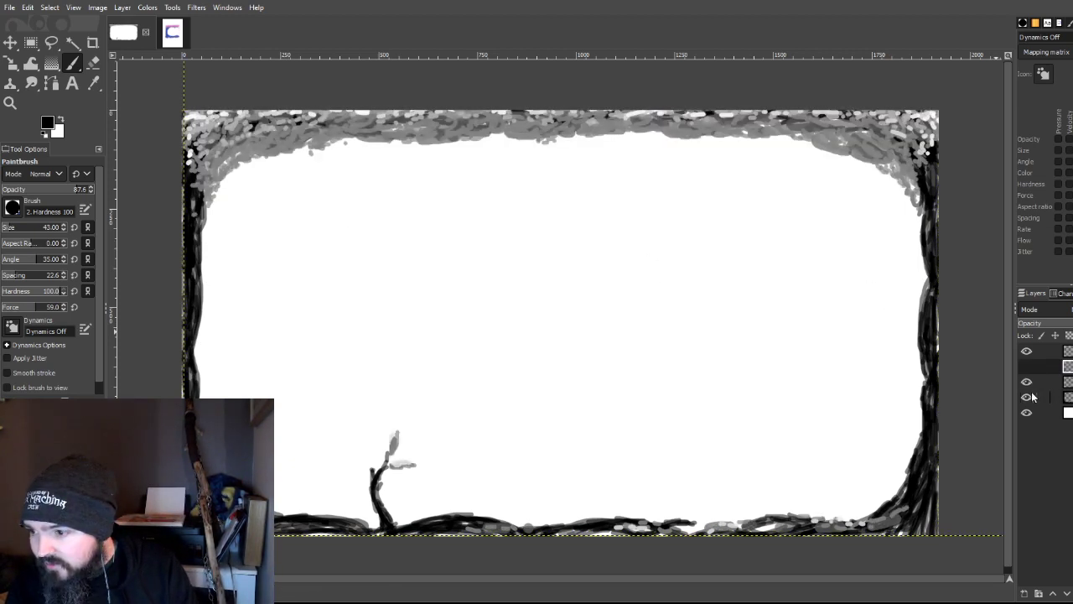
left_click(1026, 396)
left_click(1026, 396)
left_click(1037, 382)
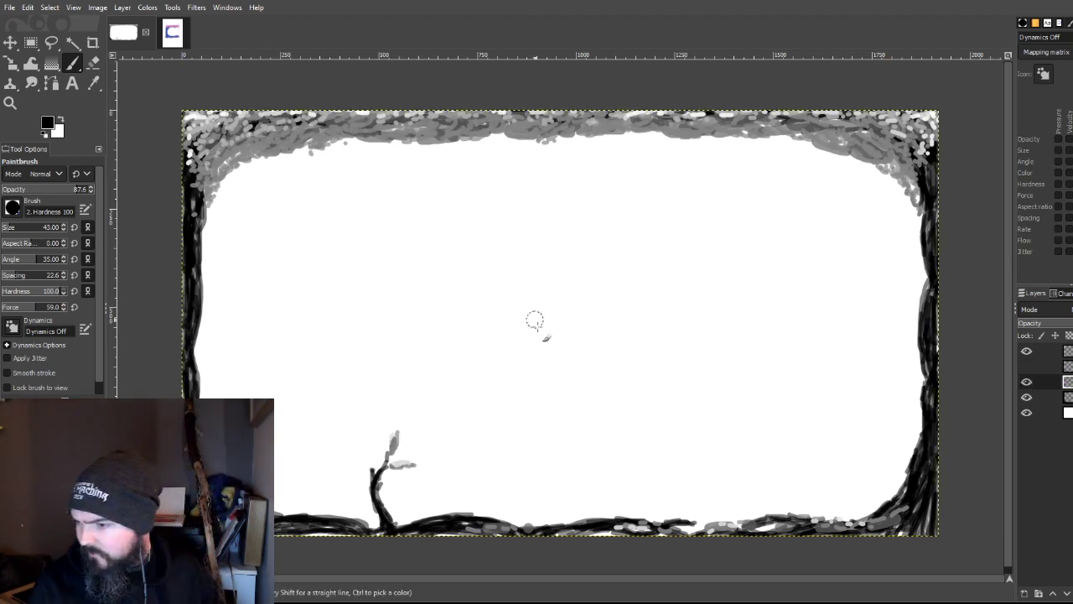
left_click(1040, 397)
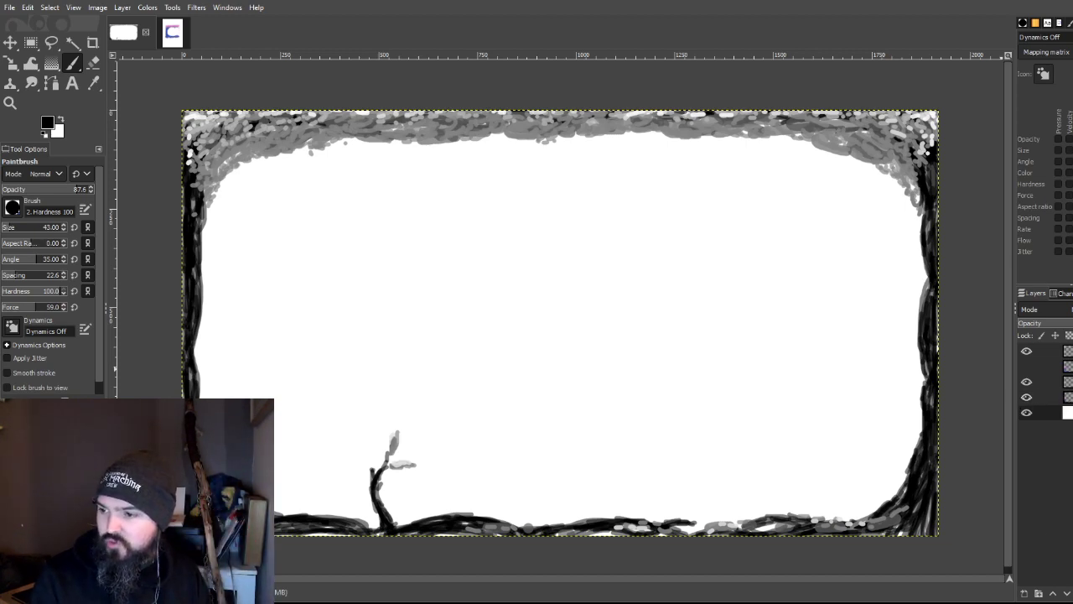
key("Delete")
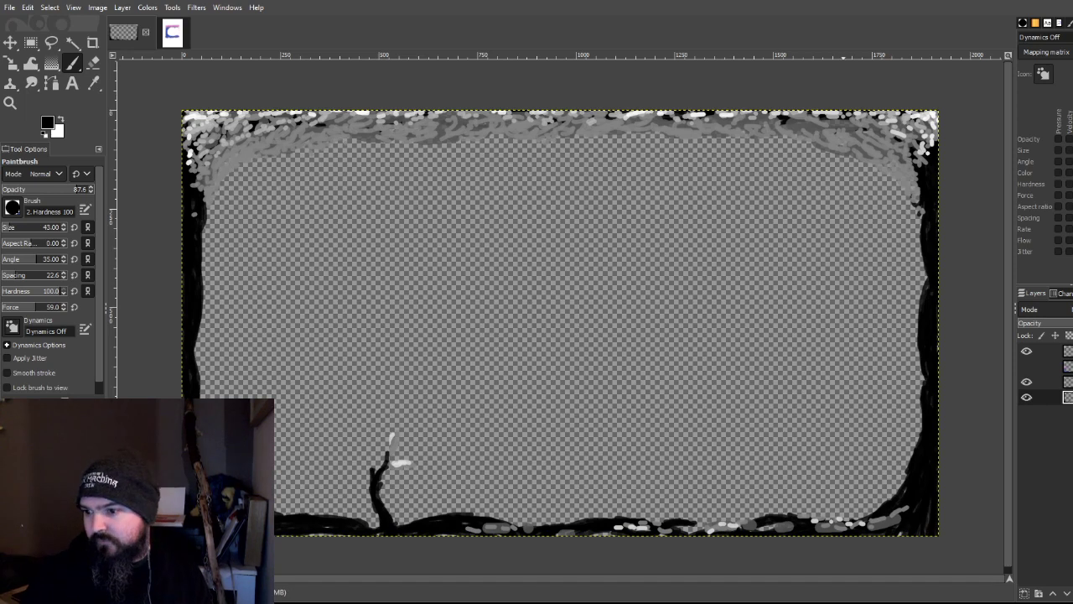
Step: Place two new transparent layers beneath the tree layers and make the bottommost one active
left_click(1051, 587)
left_click(1055, 587)
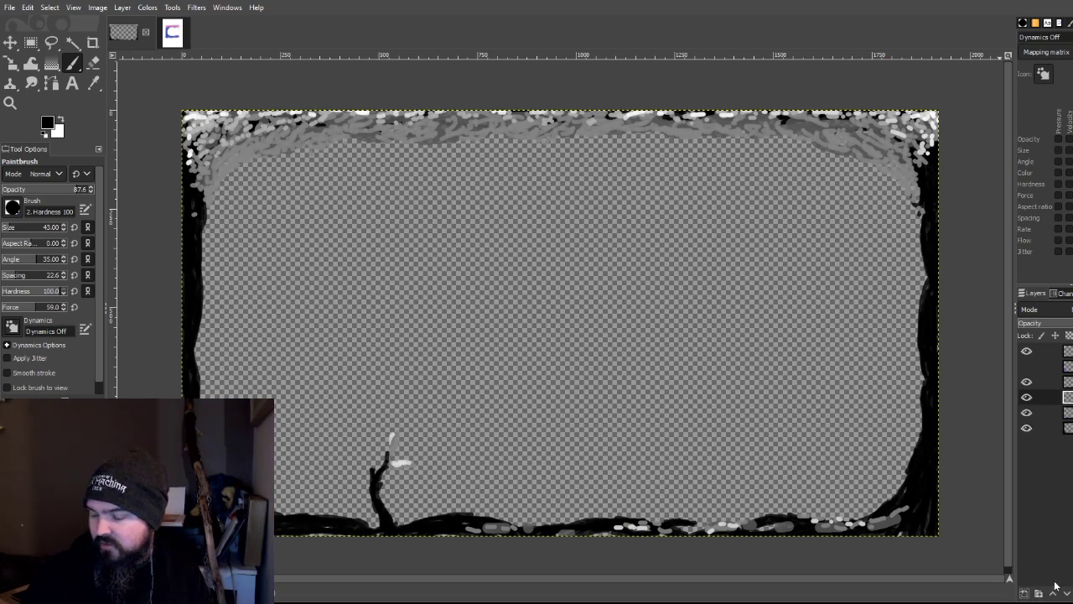
left_click(1044, 412)
left_click(1043, 427)
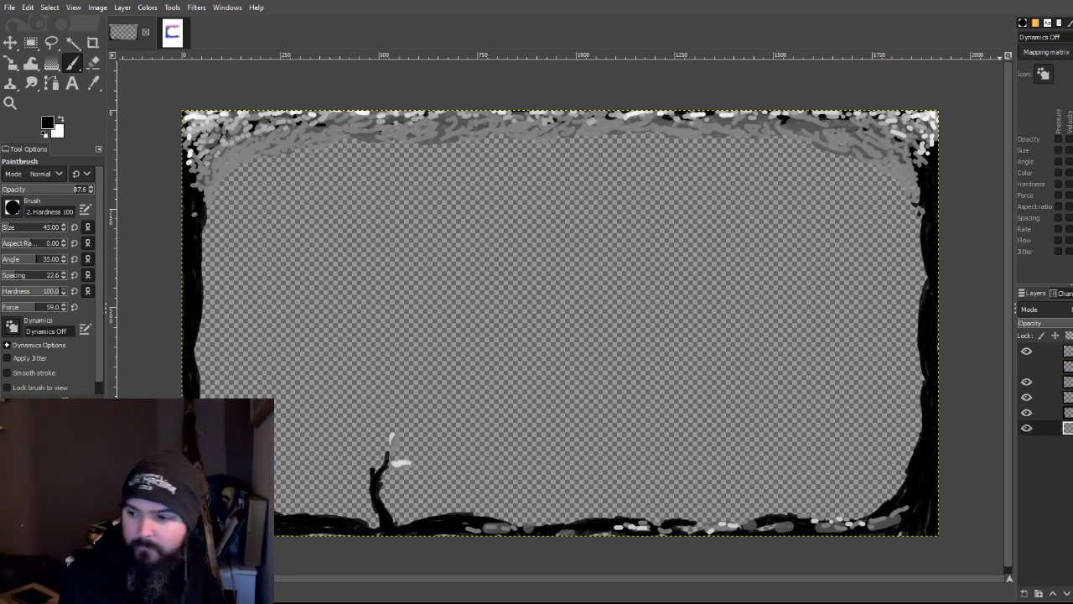
Step: Move the topmost layer down the stack so it sits just above the bottommost layer
left_click(1044, 397)
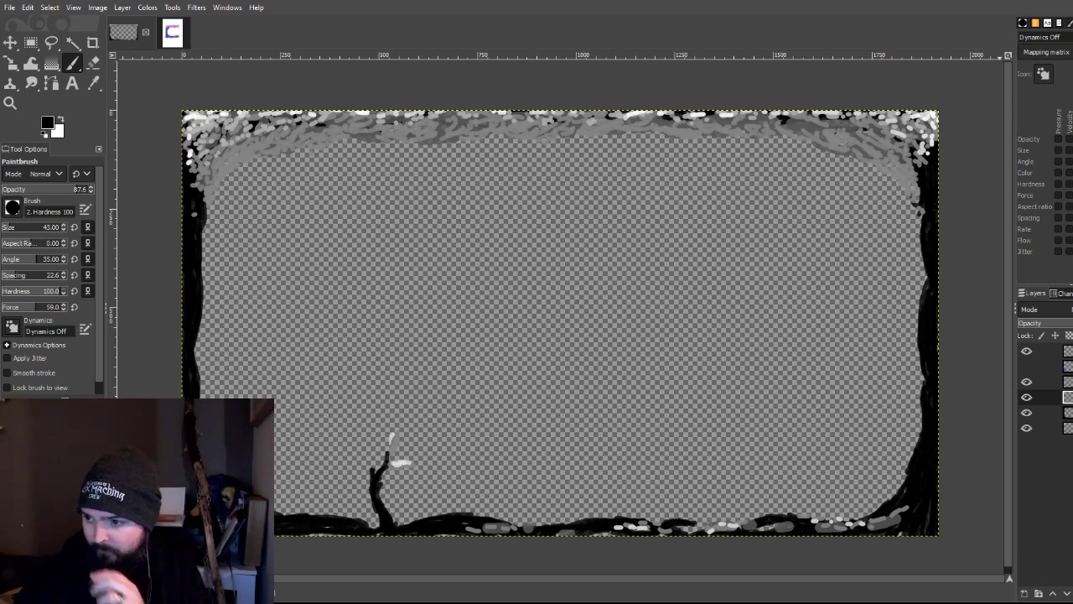
left_click(1044, 351)
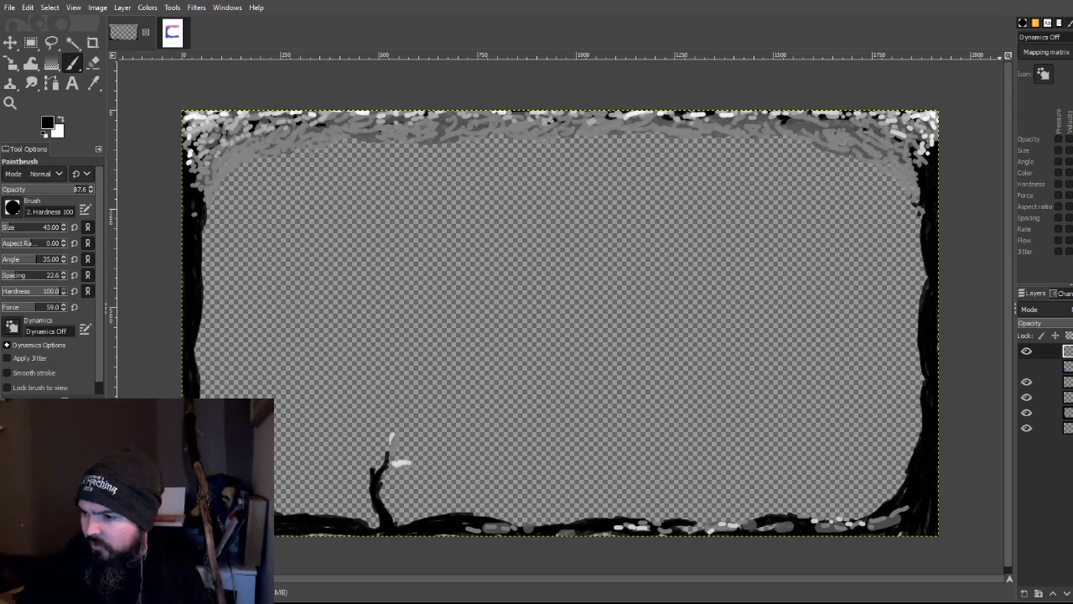
left_click(1060, 397)
left_click(1060, 350)
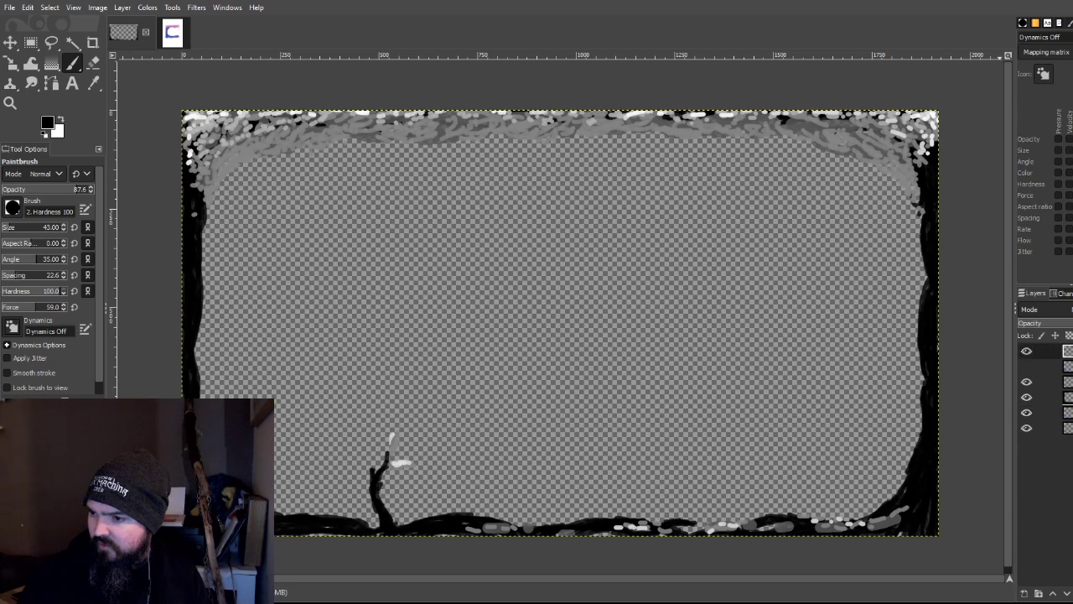
left_click(1060, 411)
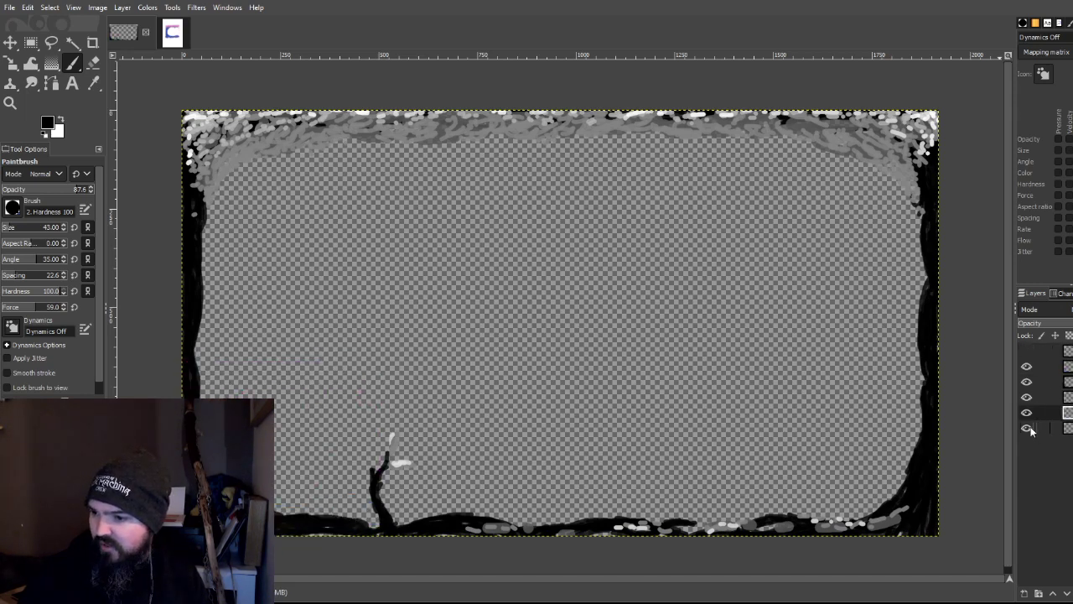
Step: Fill the bottommost layer with white across the whole canvas, using a size 745 paintbrush at 100 opacity
key("Page_Down")
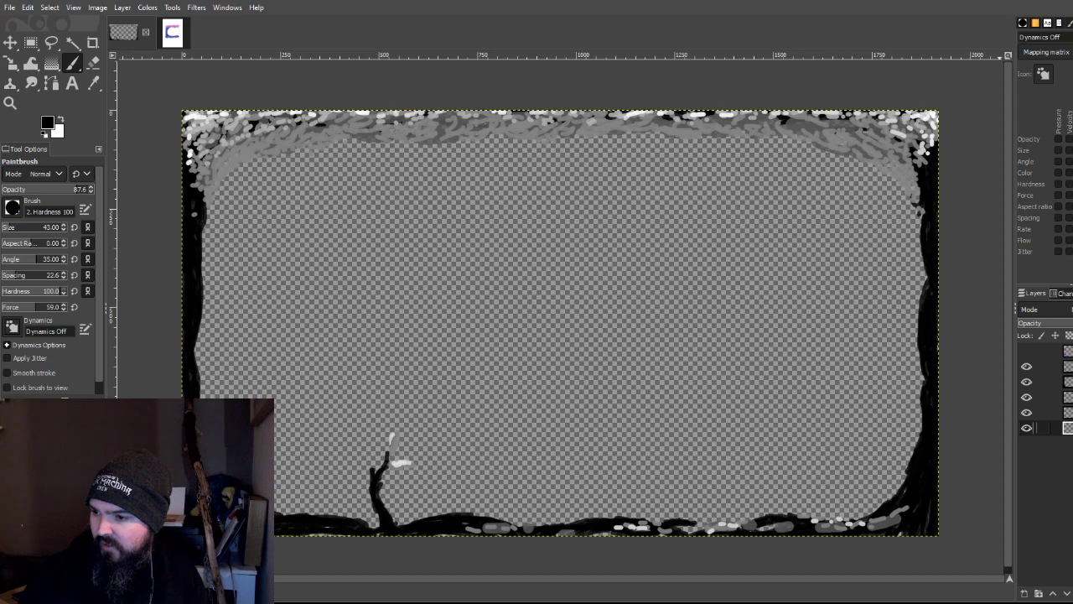
left_click(61, 121)
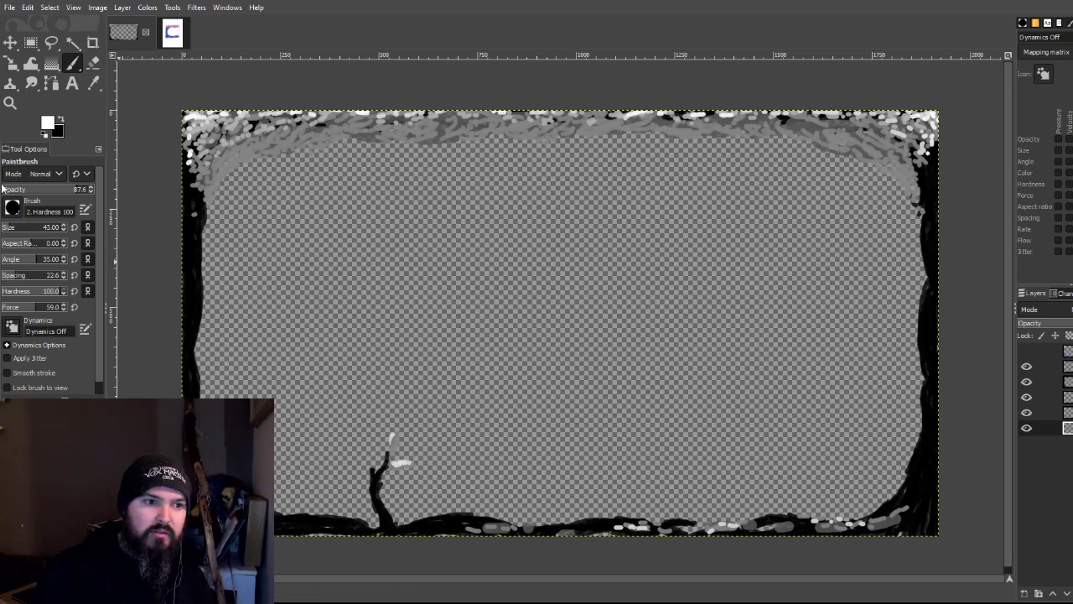
left_click_drag(75, 190, 96, 190)
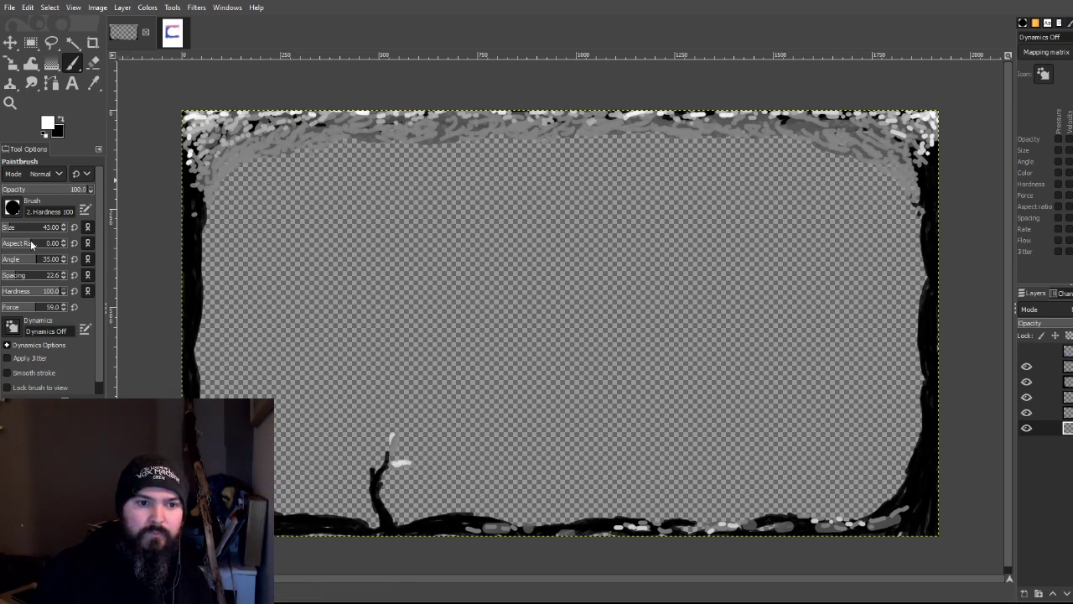
left_click_drag(28, 228, 41, 227)
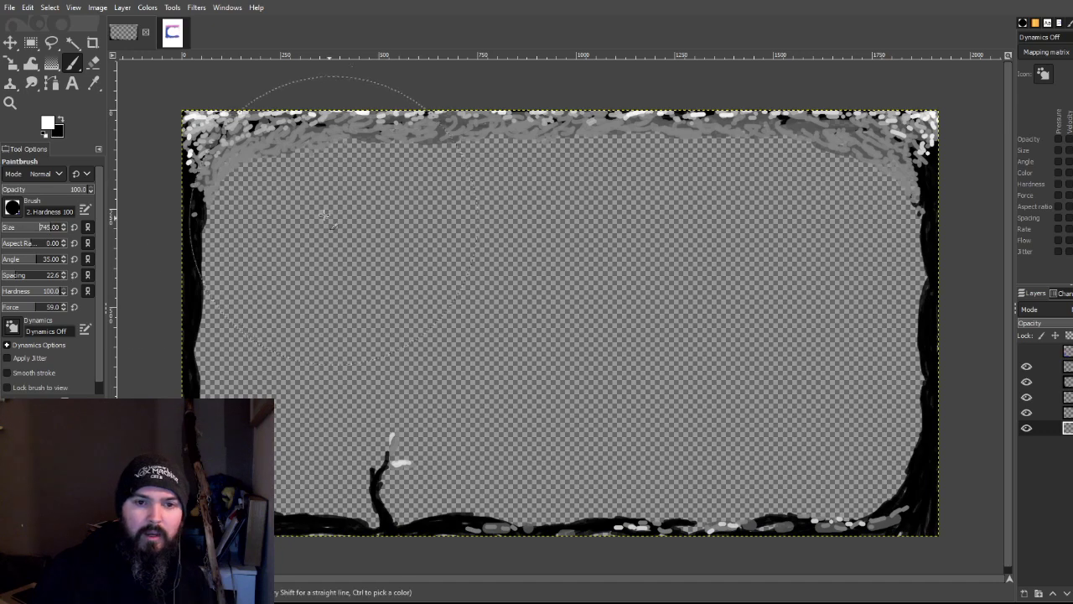
mouse_move(285, 225)
left_mouse_down()
mouse_move(240, 194)
mouse_move(560, 180)
mouse_move(863, 189)
mouse_move(955, 238)
mouse_move(647, 274)
mouse_move(375, 262)
mouse_move(225, 358)
mouse_move(501, 341)
mouse_move(774, 363)
mouse_move(808, 441)
mouse_move(513, 418)
mouse_move(556, 422)
mouse_move(291, 420)
mouse_move(234, 484)
mouse_move(430, 509)
mouse_move(926, 545)
left_mouse_up()
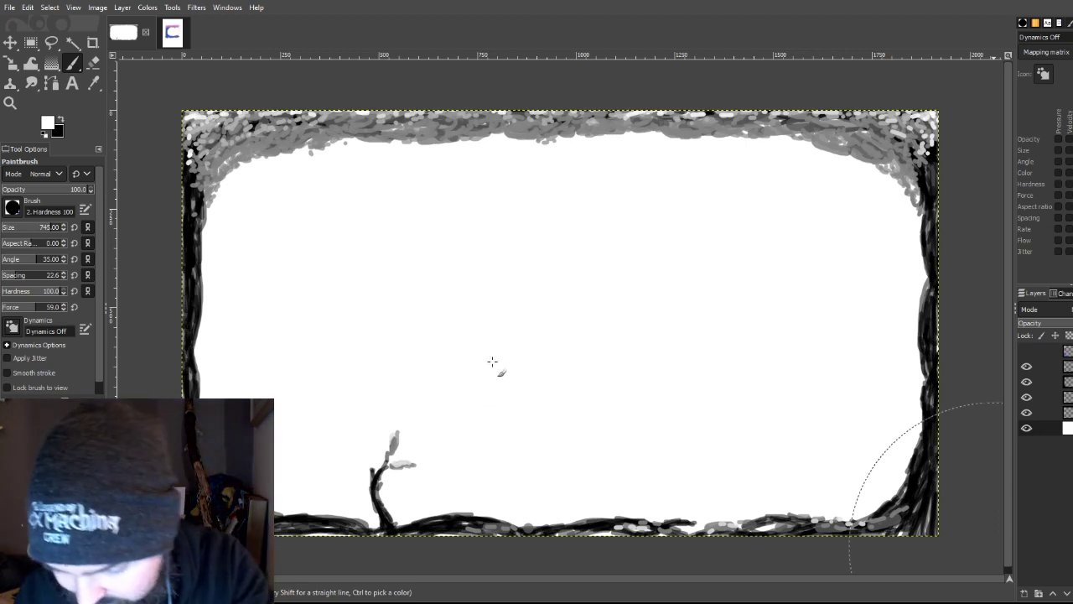
Step: Switch the paint colour to black and undo the trial dab over the canvas's lower-right corner
left_click(65, 120)
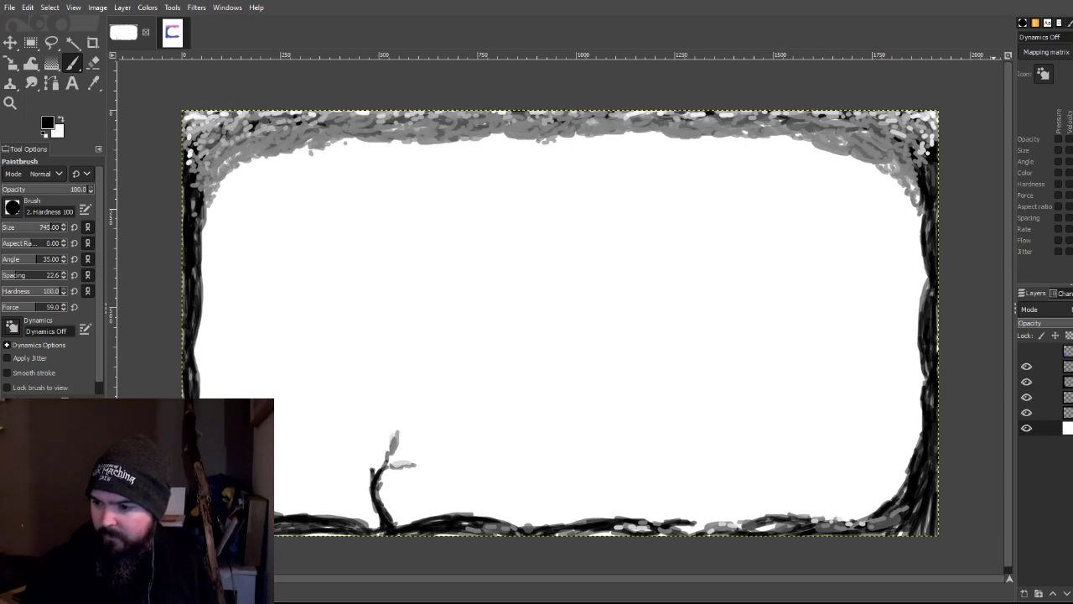
left_click(956, 551)
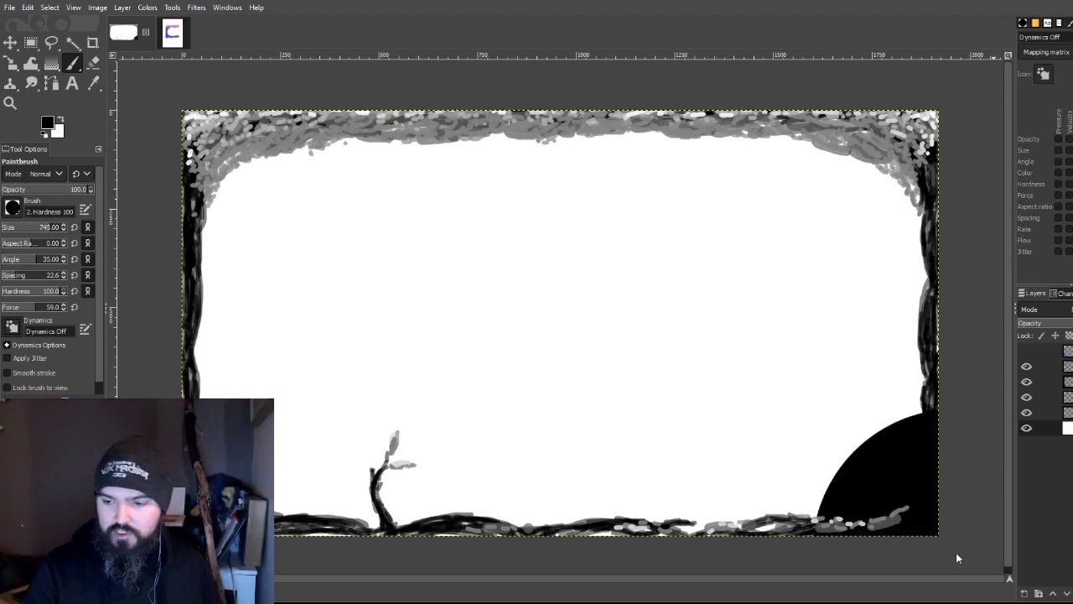
key("ctrl+z")
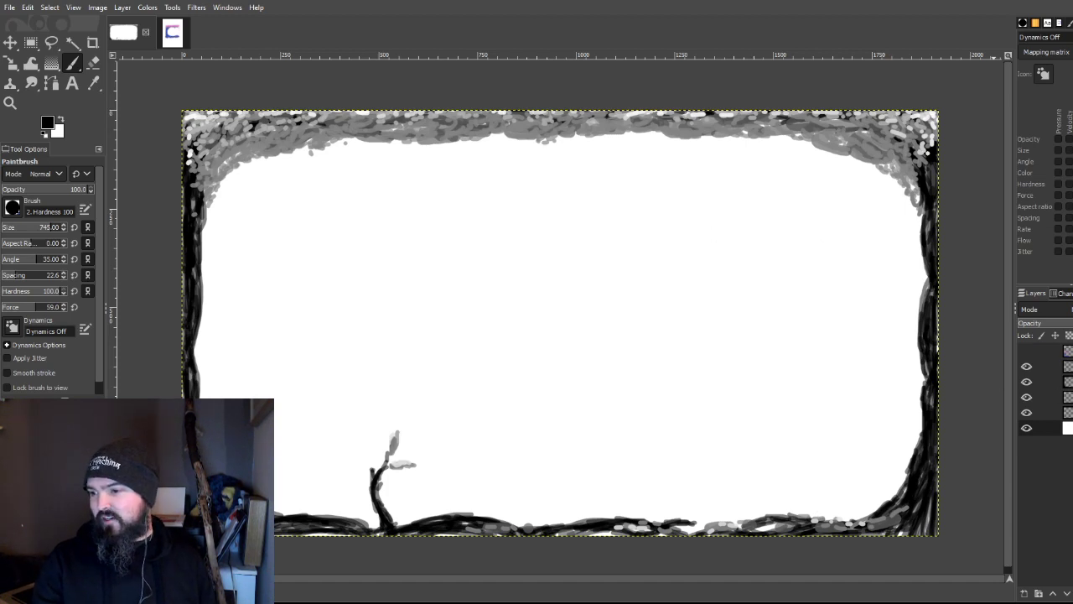
Step: Reduce the paintbrush size to 13 and add a new transparent layer above the third visible layer of the stack
left_click(1048, 412)
left_click(1048, 397)
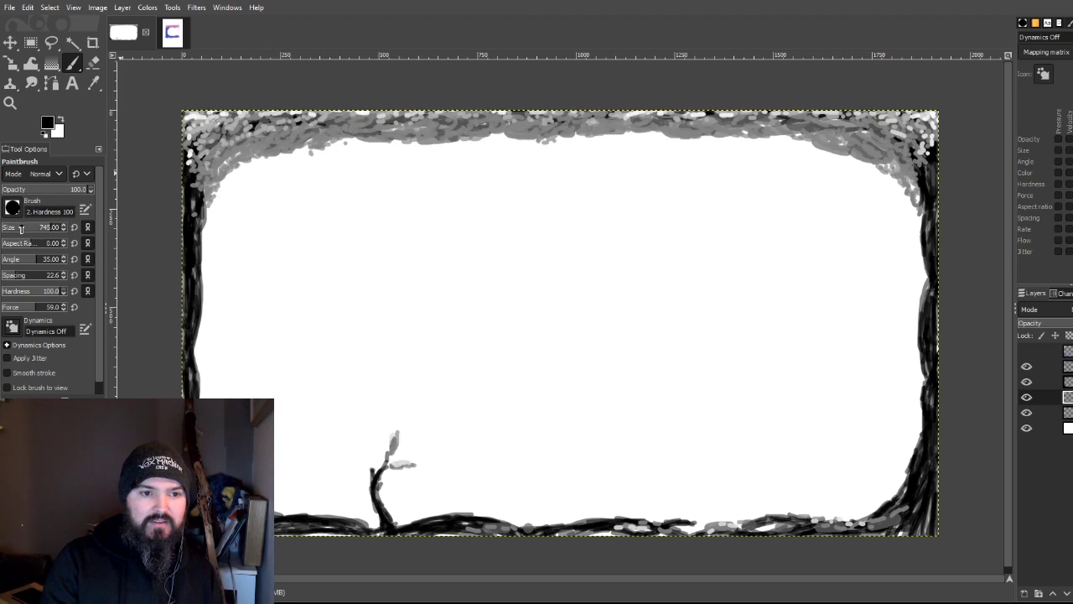
left_click_drag(21, 228, 15, 232)
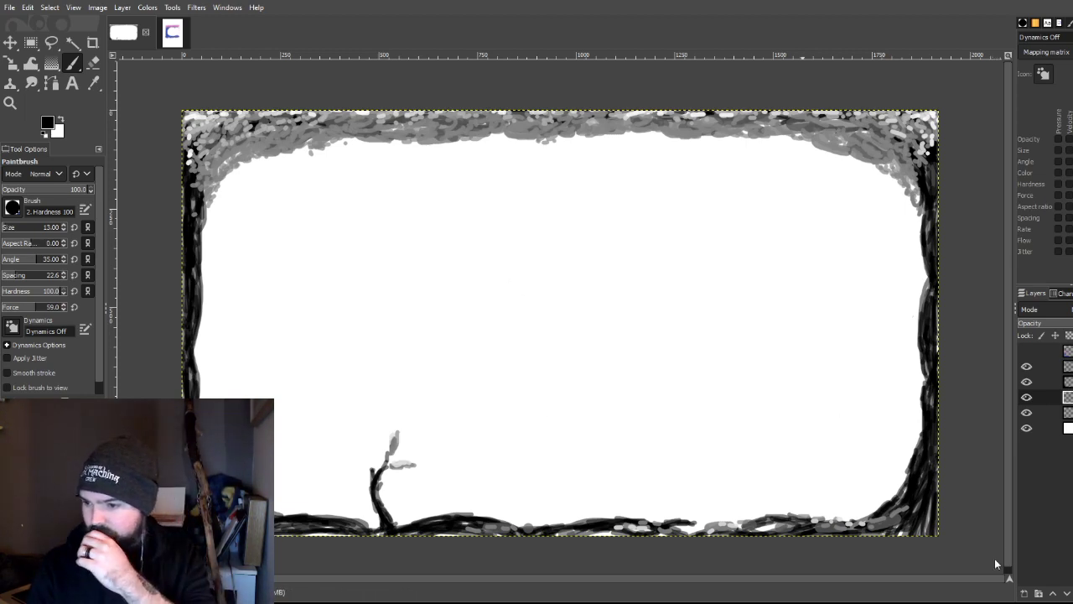
left_click(1038, 591)
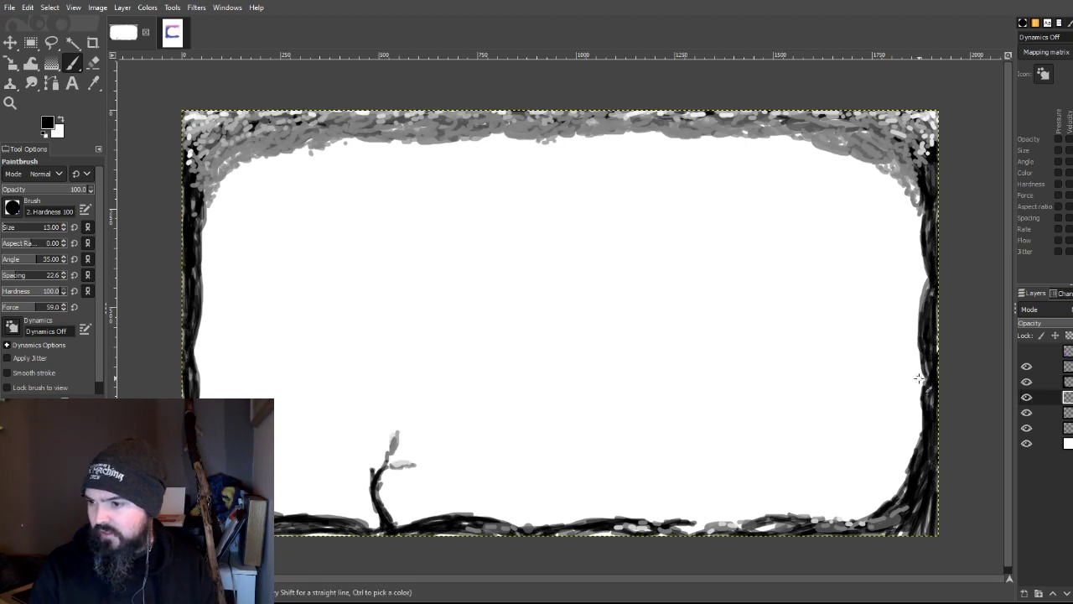
Step: Try to copy a 234 by 308 px rectangle around the sapling from the new layer
left_click(30, 42)
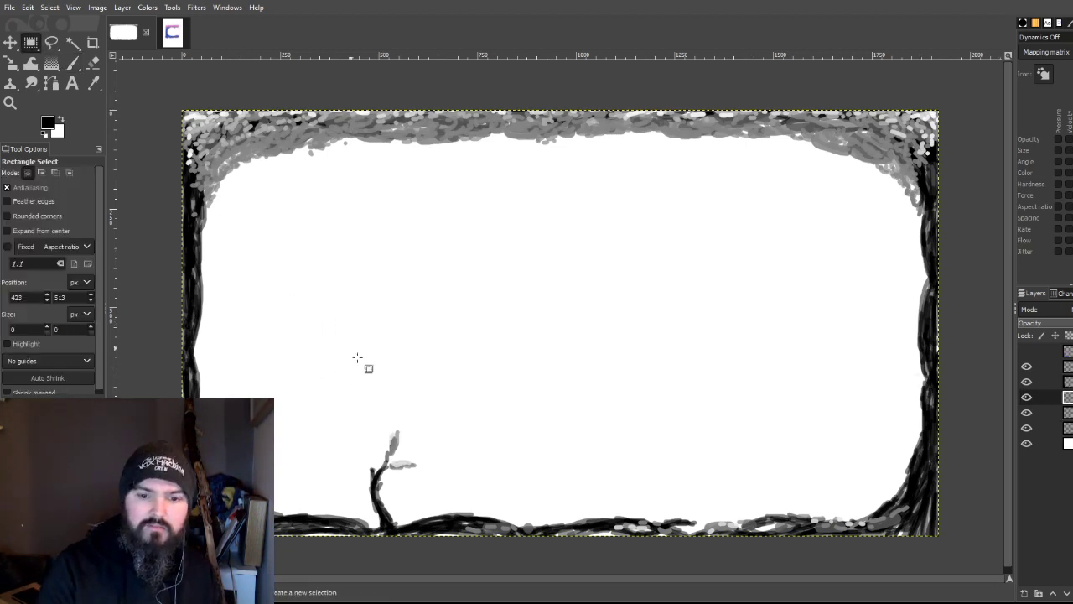
left_click_drag(333, 417, 425, 534)
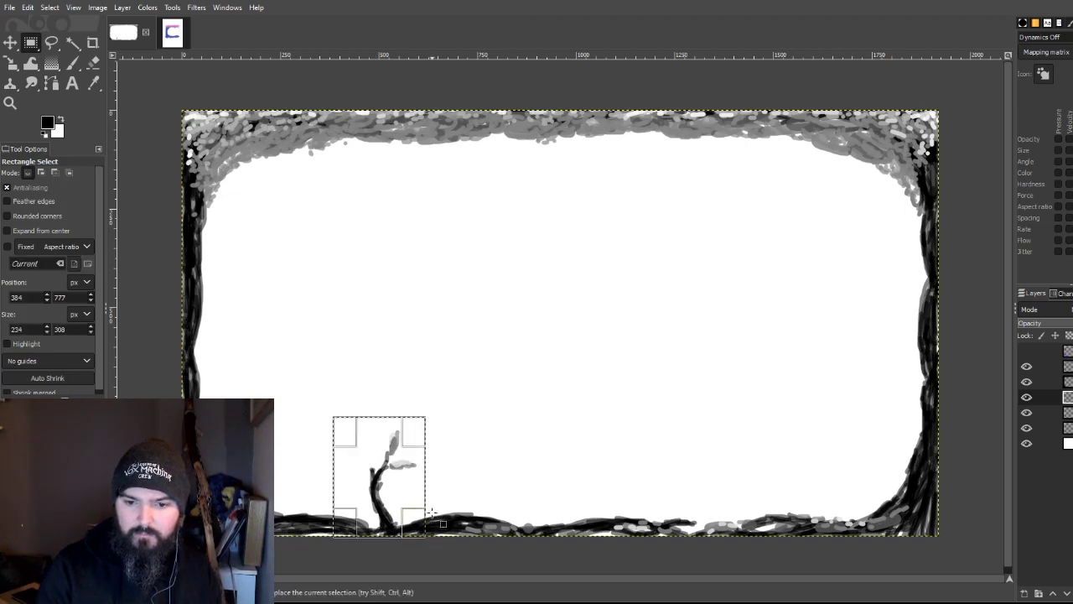
key("ctrl+c")
left_click_drag(881, 378, 912, 382)
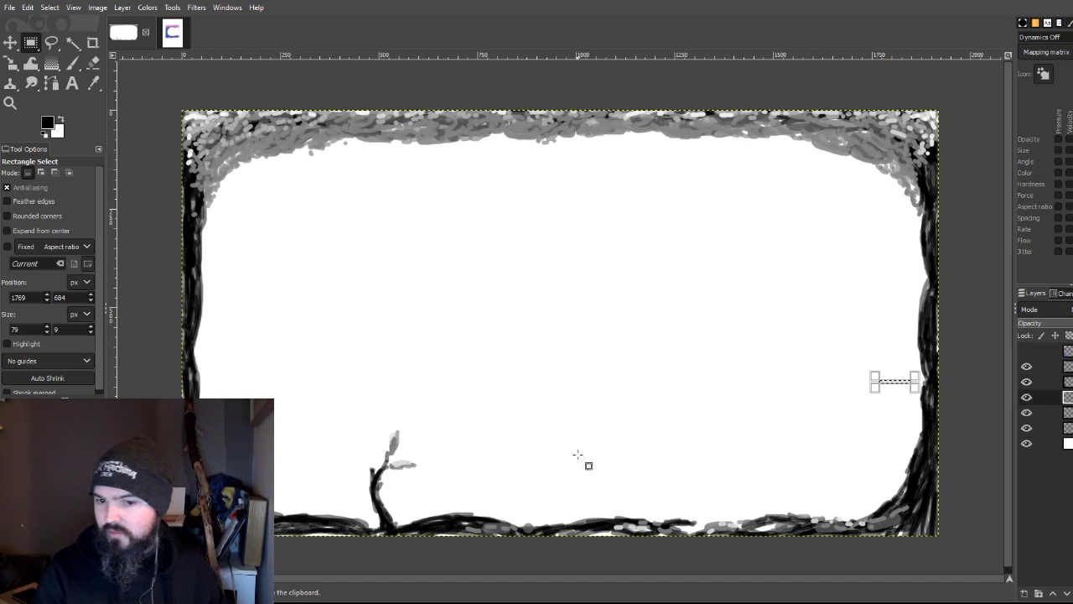
Step: Copy a rectangle of about 211 by 294 px around the sapling from the layer above the new one
left_click(1043, 381)
left_click(405, 429)
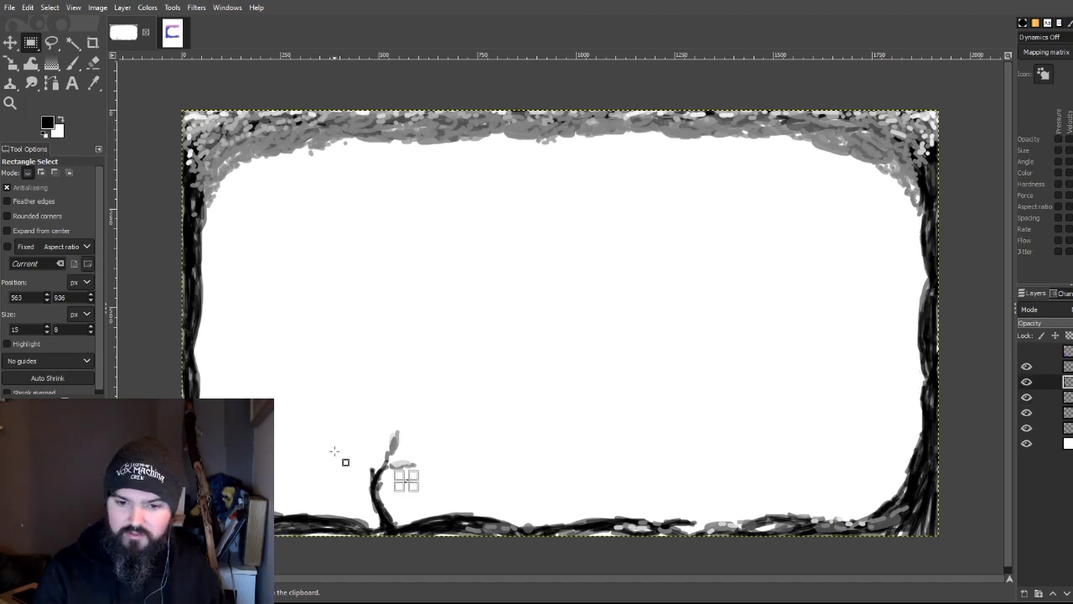
left_click_drag(321, 419, 436, 527)
left_click_drag(328, 480, 355, 480)
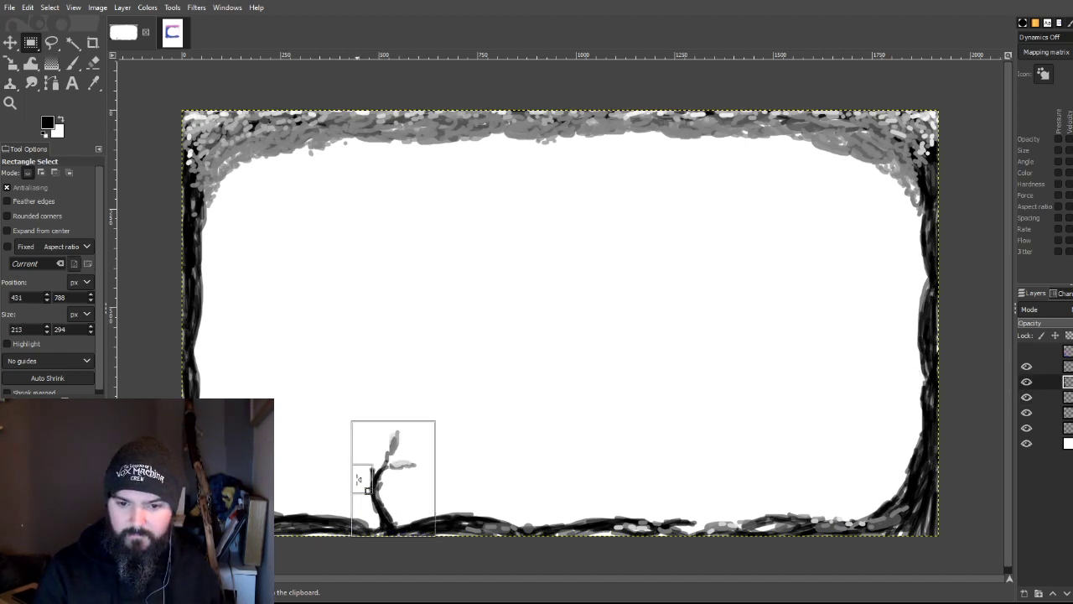
left_click_drag(431, 479, 417, 480)
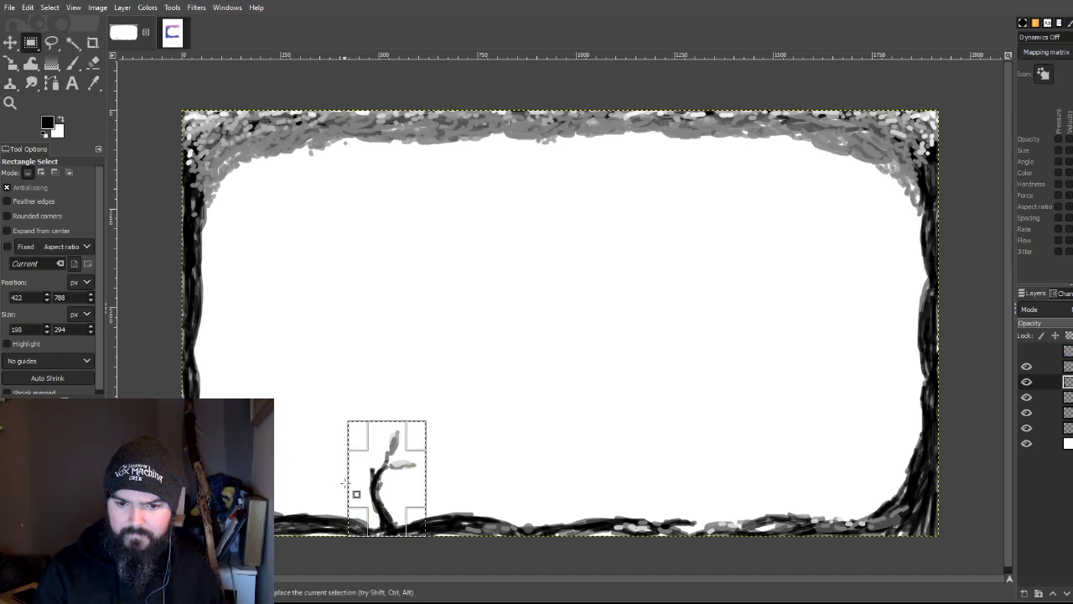
left_click_drag(354, 495, 348, 480)
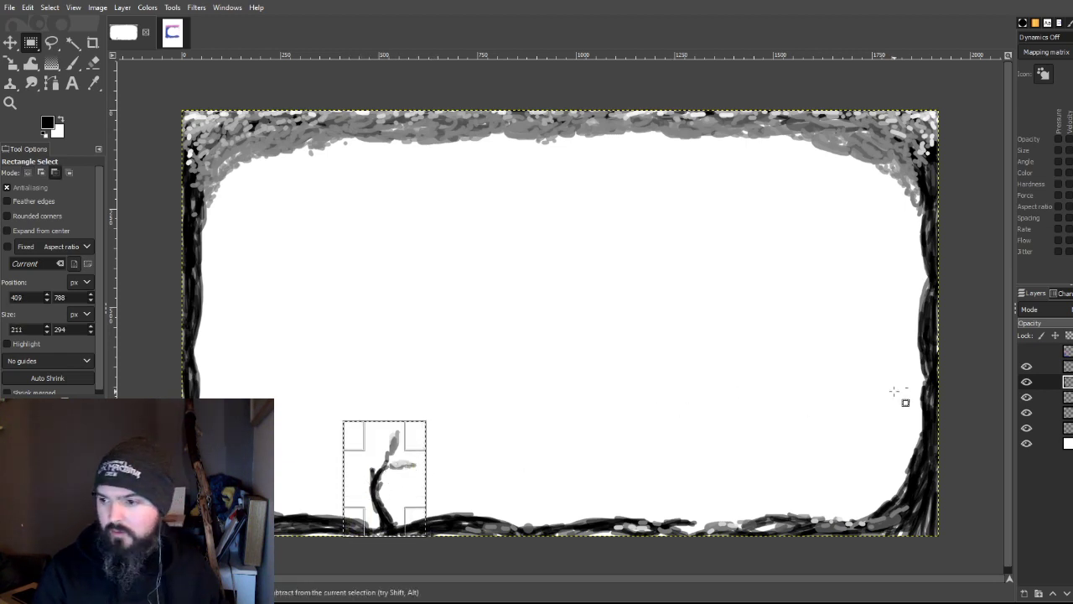
key("ctrl+c")
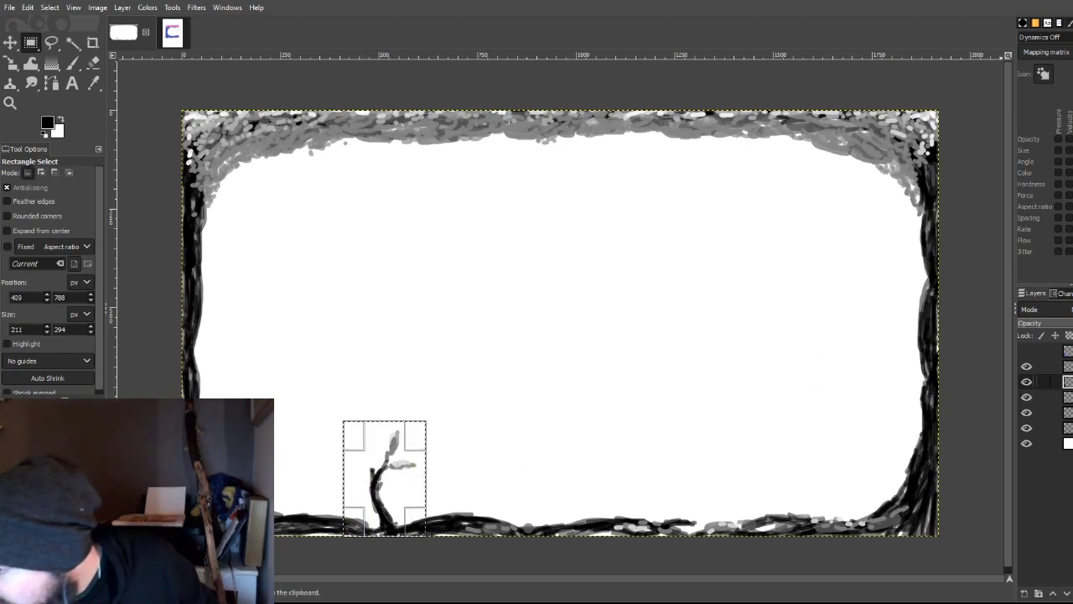
Step: Paste the copied sapling into the new transparent layer and anchor it there
left_click(1049, 396)
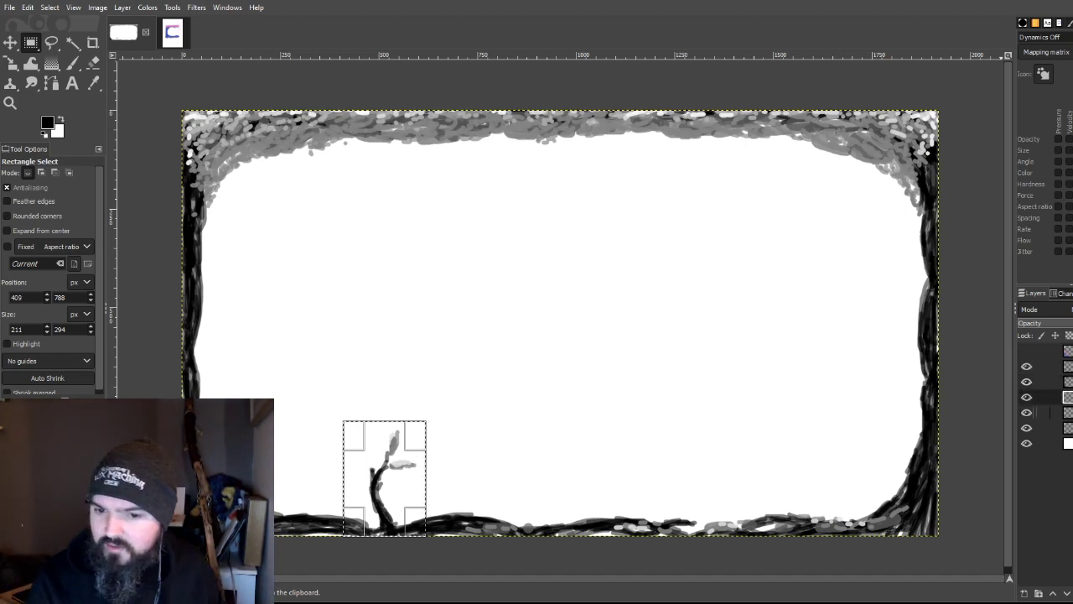
key("ctrl+v")
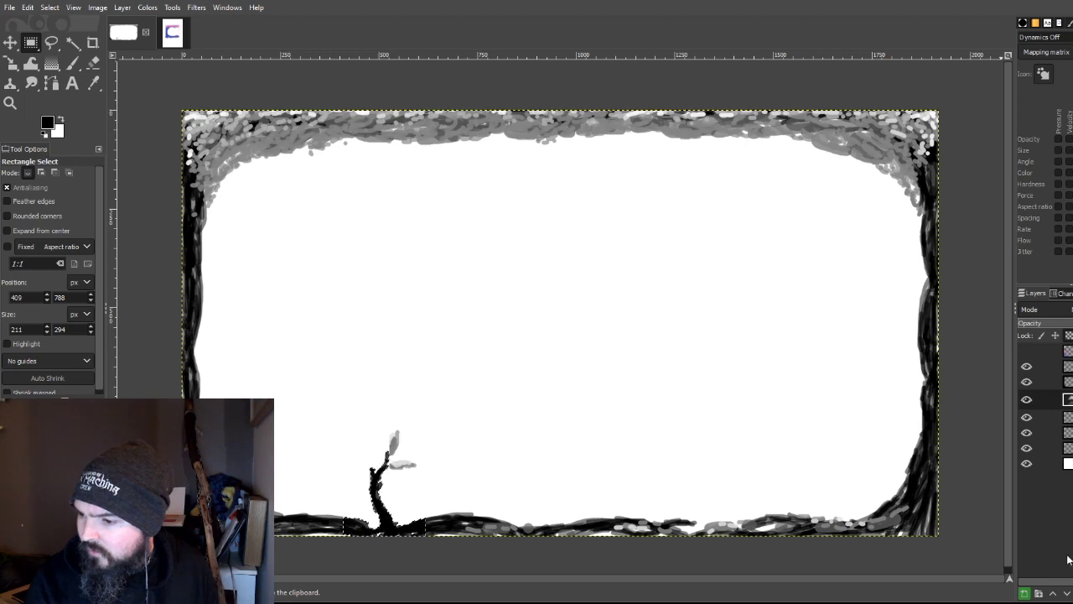
key("ctrl+h")
Step: Erase the sapling's two grey leaves from the topmost visible layer with the size 105 eraser
key("Page_Up")
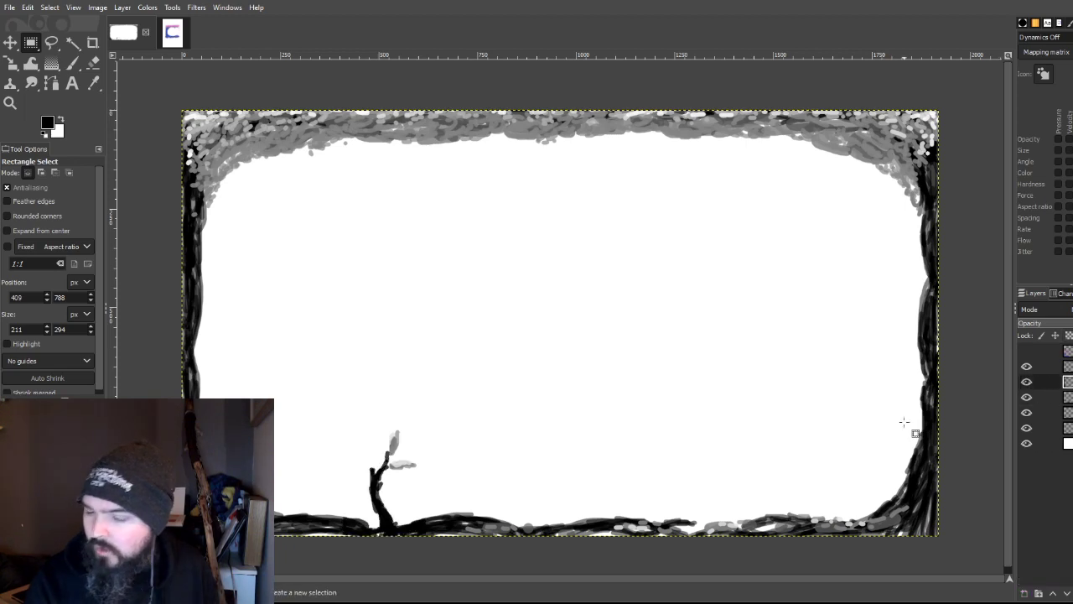
key("shift+e")
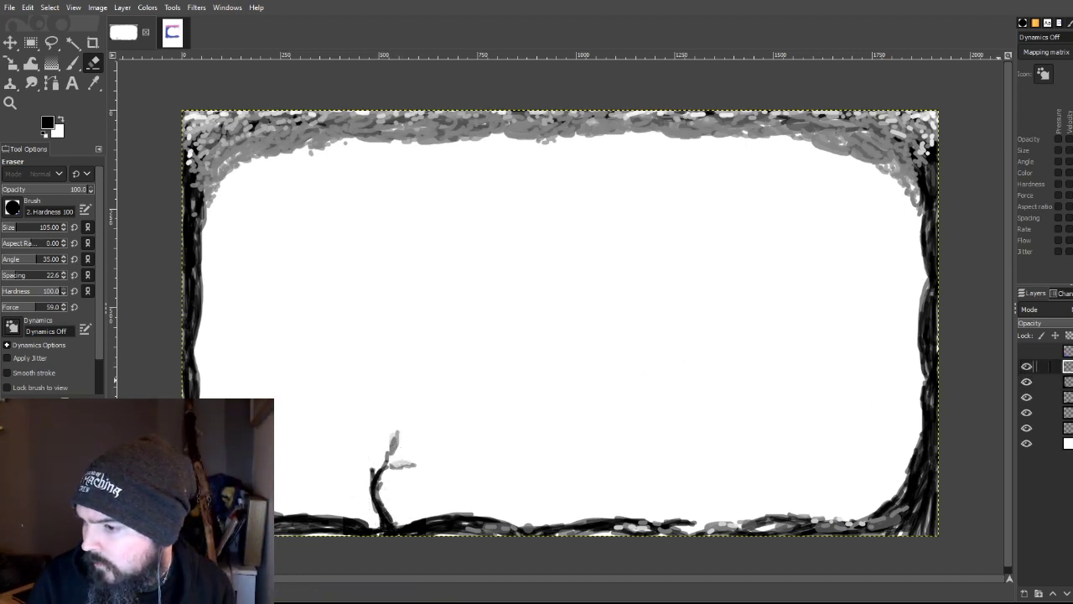
mouse_move(404, 371)
left_mouse_down()
mouse_move(392, 468)
mouse_move(412, 438)
left_mouse_up()
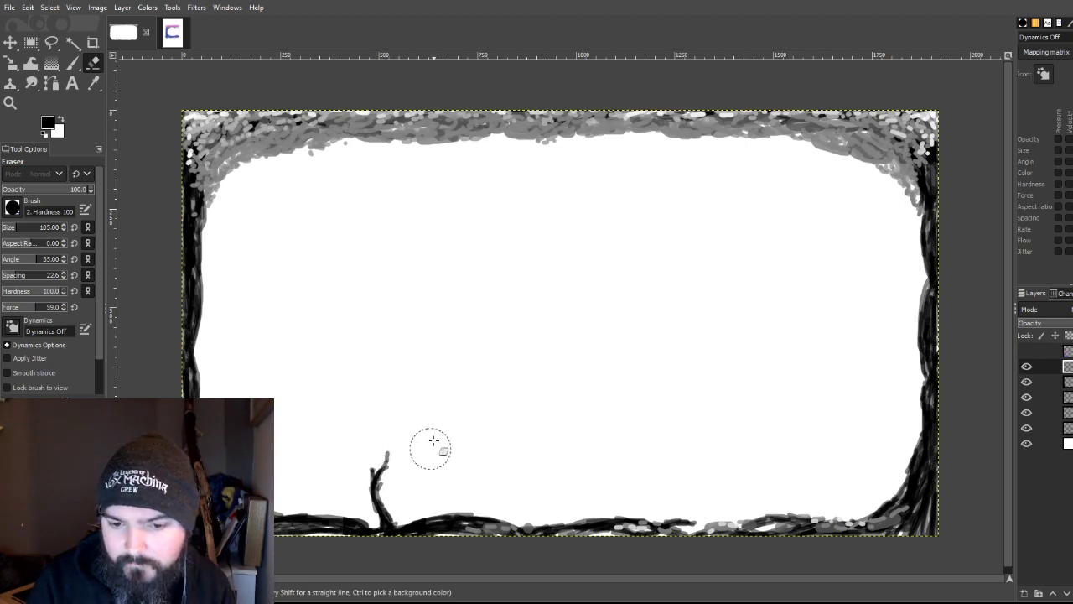
Step: Check what the pasted sapling layer contains by toggling its visibility
left_click(1028, 398)
left_click(1028, 399)
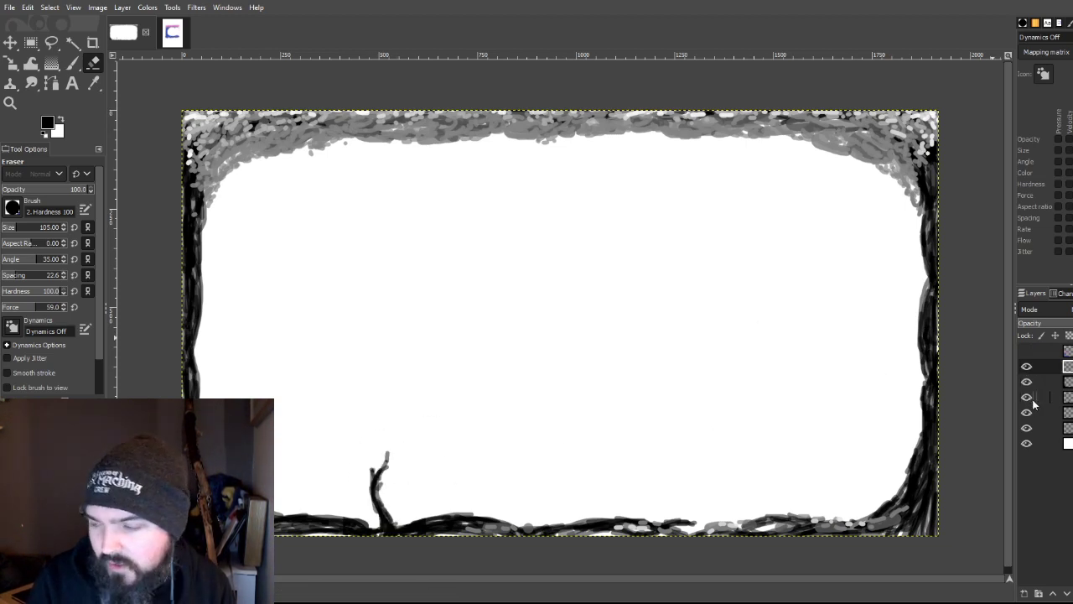
left_click(1027, 398)
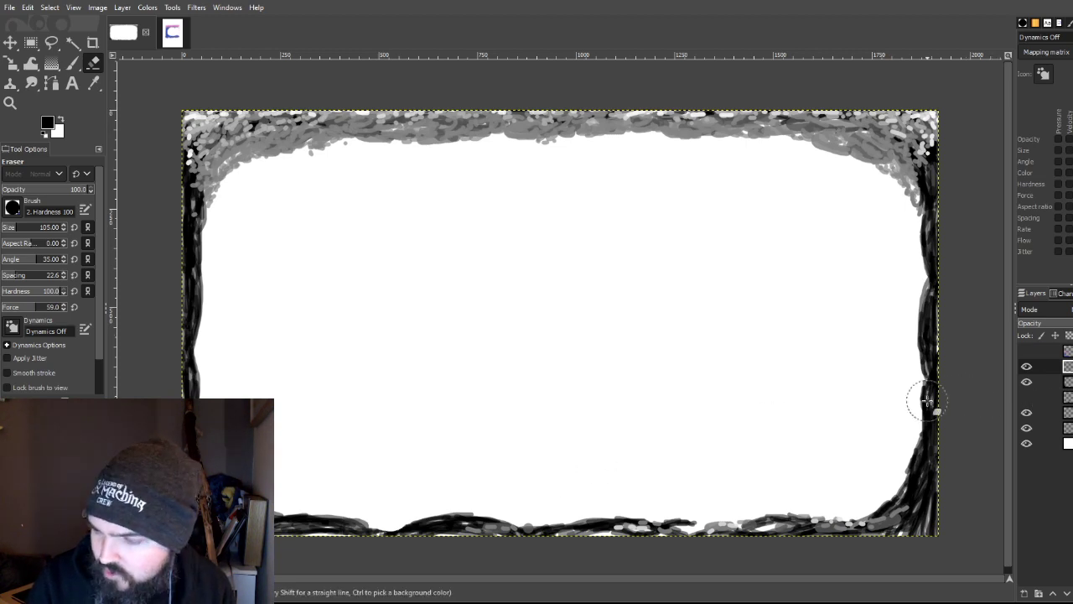
left_click(1027, 398)
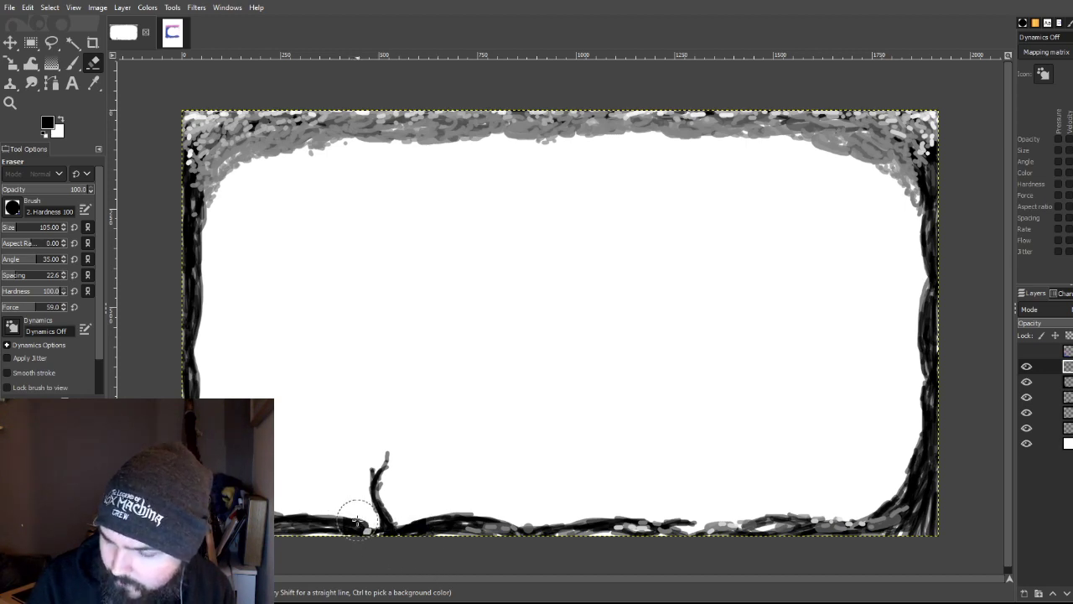
Step: Set the paintbrush to size 8 and 78.6 opacity and make the fourth visible layer from the top active
left_click(1048, 397)
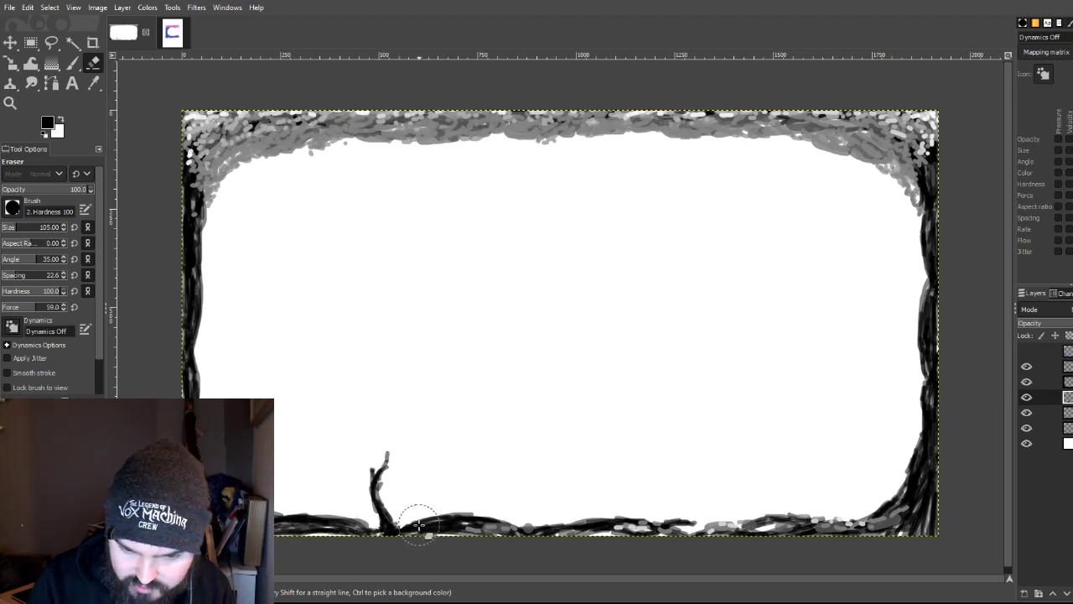
left_click(1043, 381)
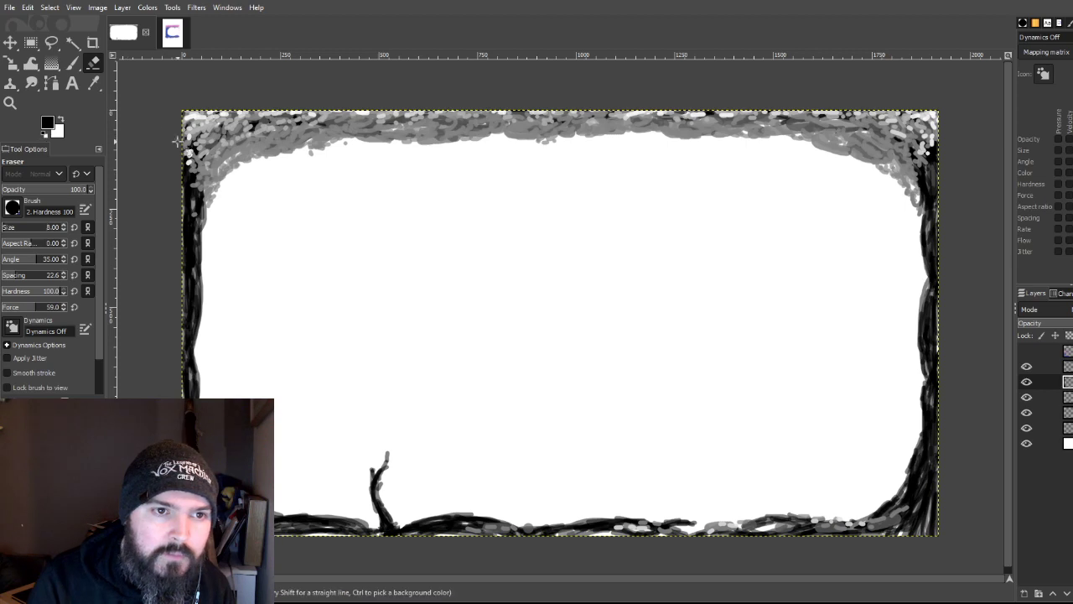
key("p")
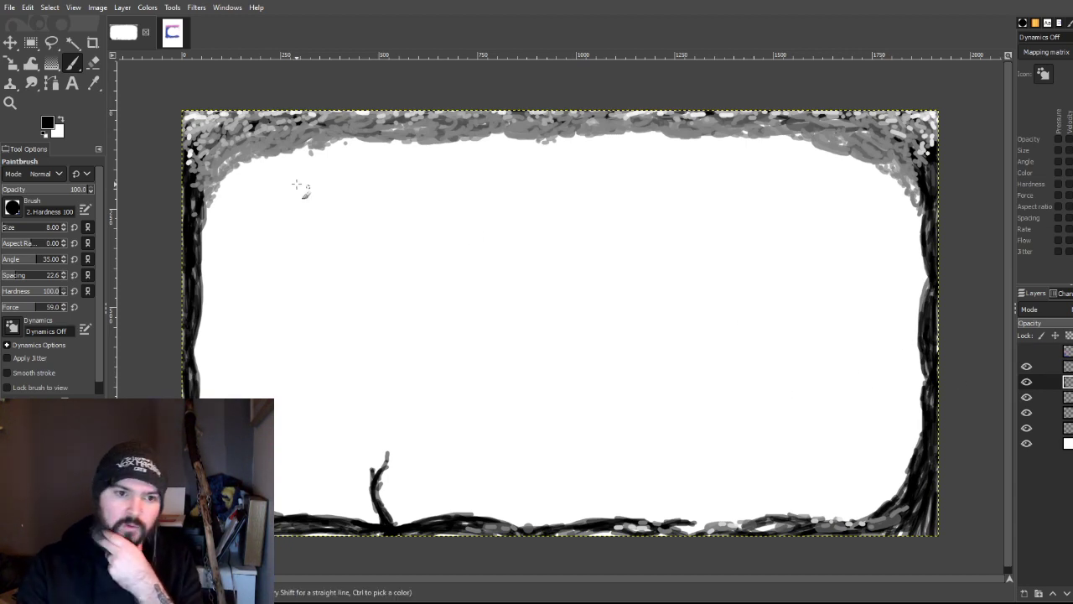
left_click(34, 189)
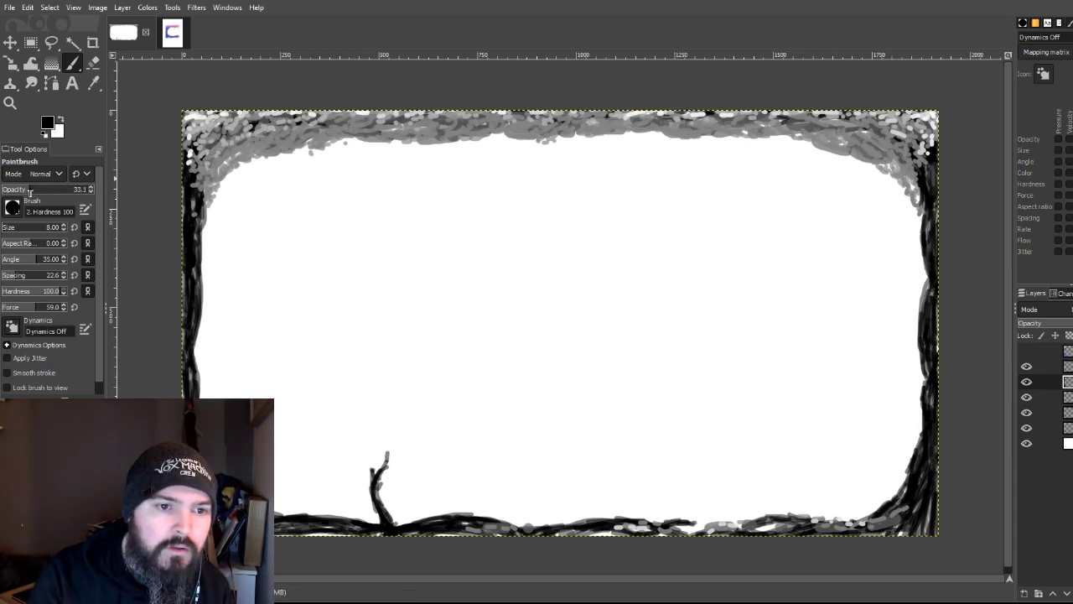
left_click_drag(29, 192, 74, 189)
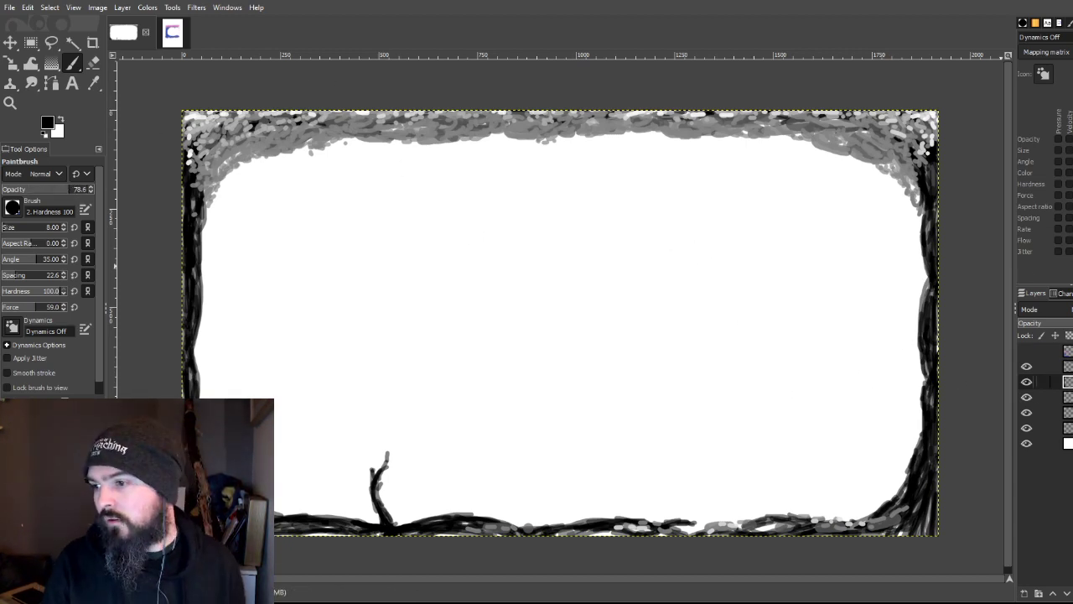
left_click(1043, 397)
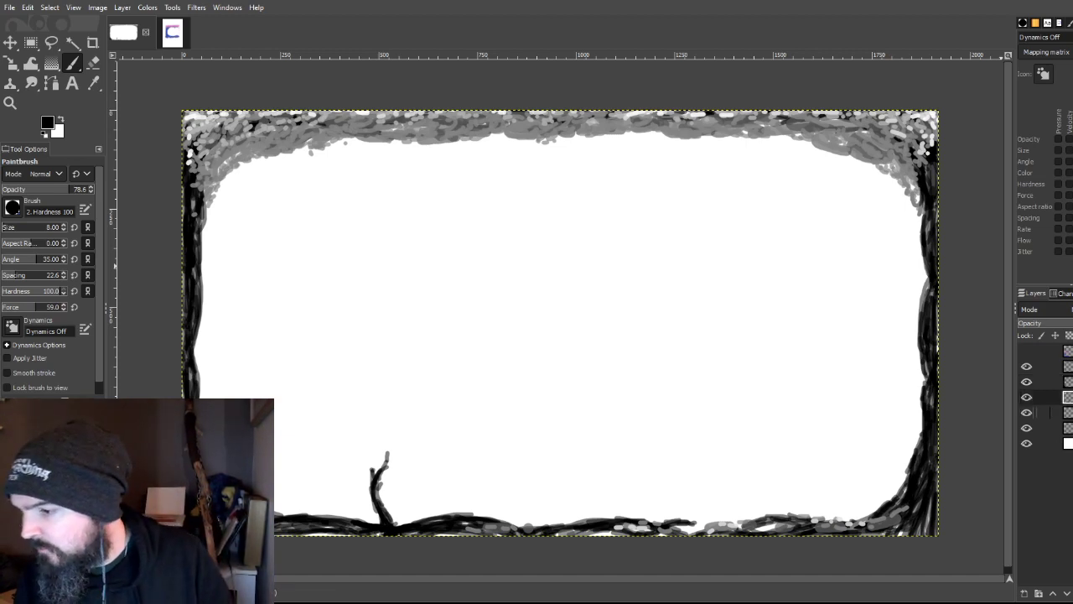
left_click(1044, 412)
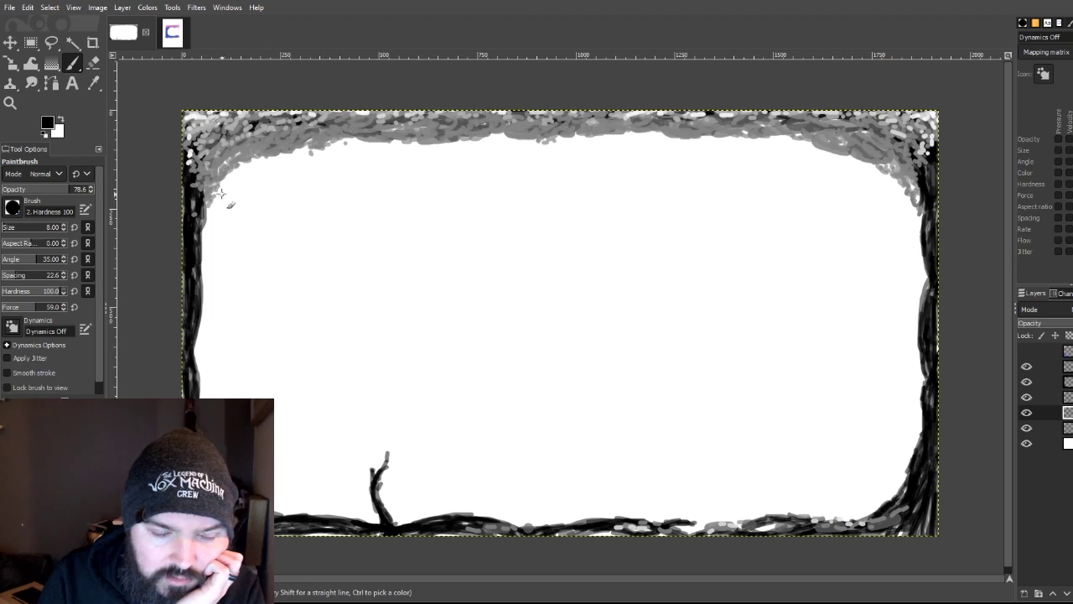
Step: Thicken the left and right tree trunks with long dark bark strokes along their inner edges, from the foliage down to the ground
left_click_drag(223, 188, 215, 359)
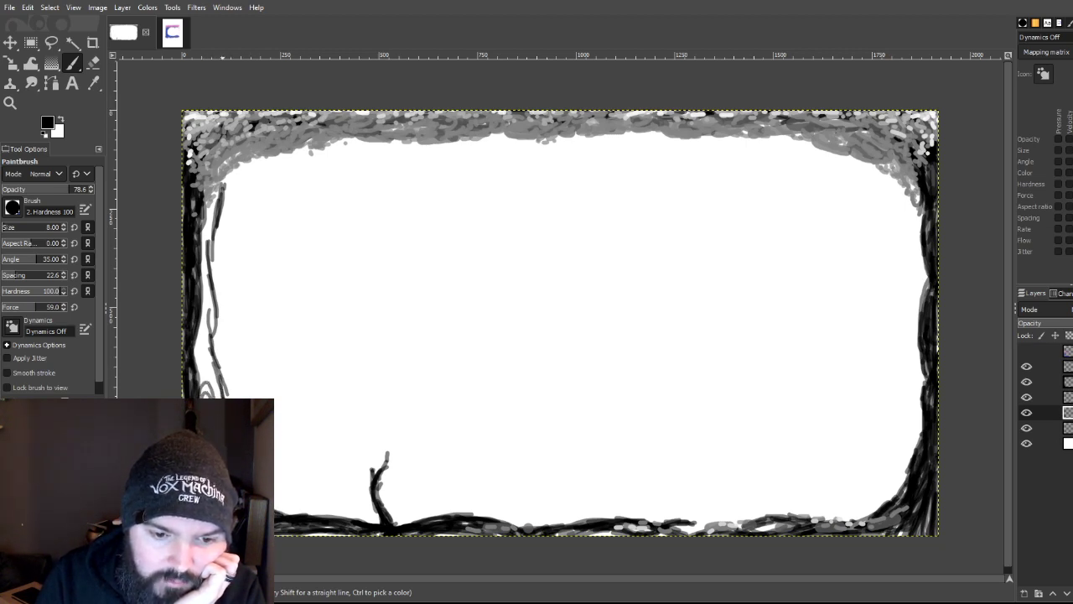
mouse_move(209, 386)
left_mouse_down()
mouse_move(201, 327)
mouse_move(196, 344)
left_mouse_up()
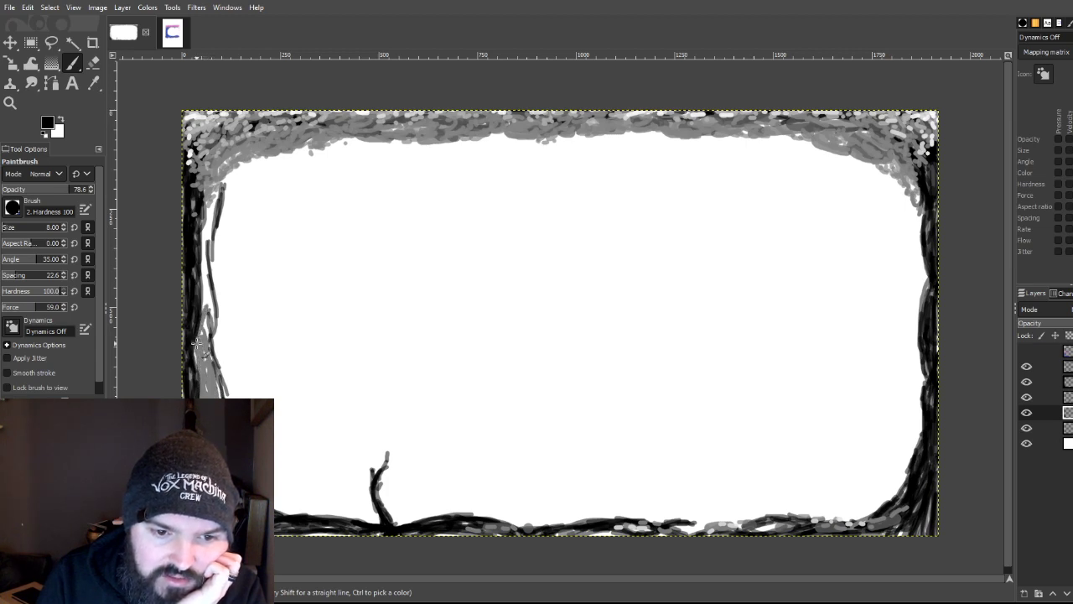
mouse_move(205, 299)
left_mouse_down()
mouse_move(205, 280)
mouse_move(216, 335)
mouse_move(205, 231)
mouse_move(216, 189)
mouse_move(223, 183)
mouse_move(221, 228)
mouse_move(216, 190)
mouse_move(230, 174)
mouse_move(252, 181)
mouse_move(263, 160)
mouse_move(242, 162)
left_mouse_up()
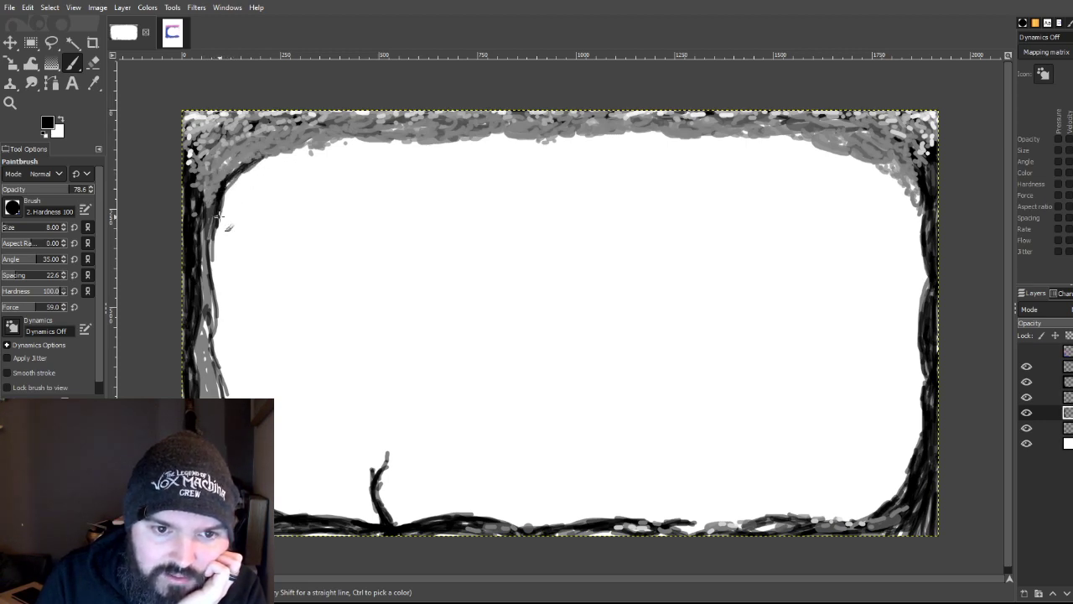
left_click_drag(218, 216, 201, 323)
mouse_move(207, 251)
left_mouse_down()
mouse_move(220, 340)
mouse_move(206, 348)
mouse_move(205, 382)
mouse_move(215, 387)
mouse_move(199, 375)
left_mouse_up()
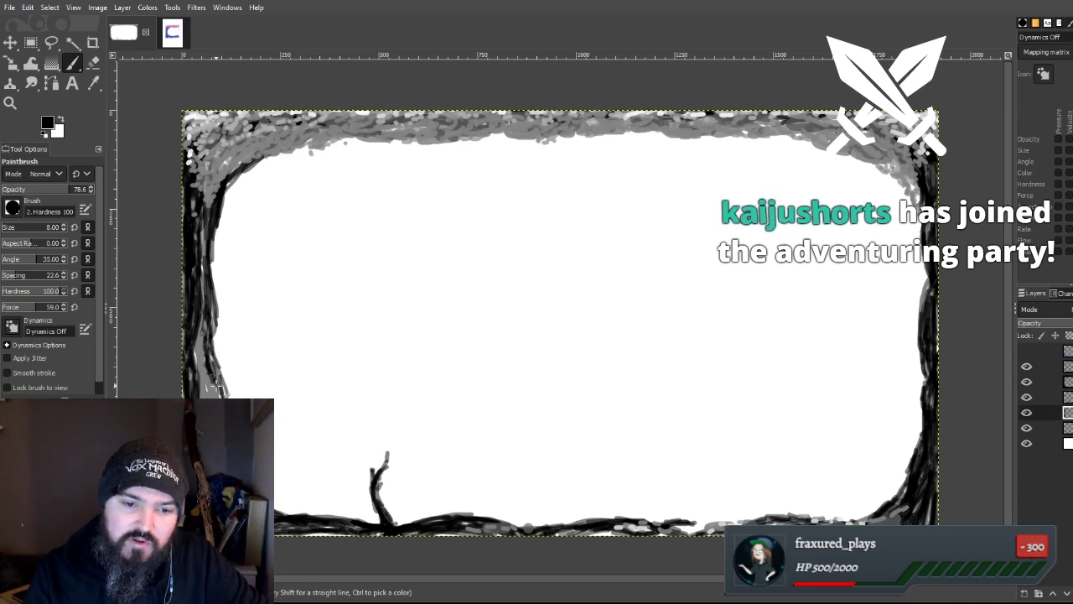
left_click_drag(199, 358, 222, 394)
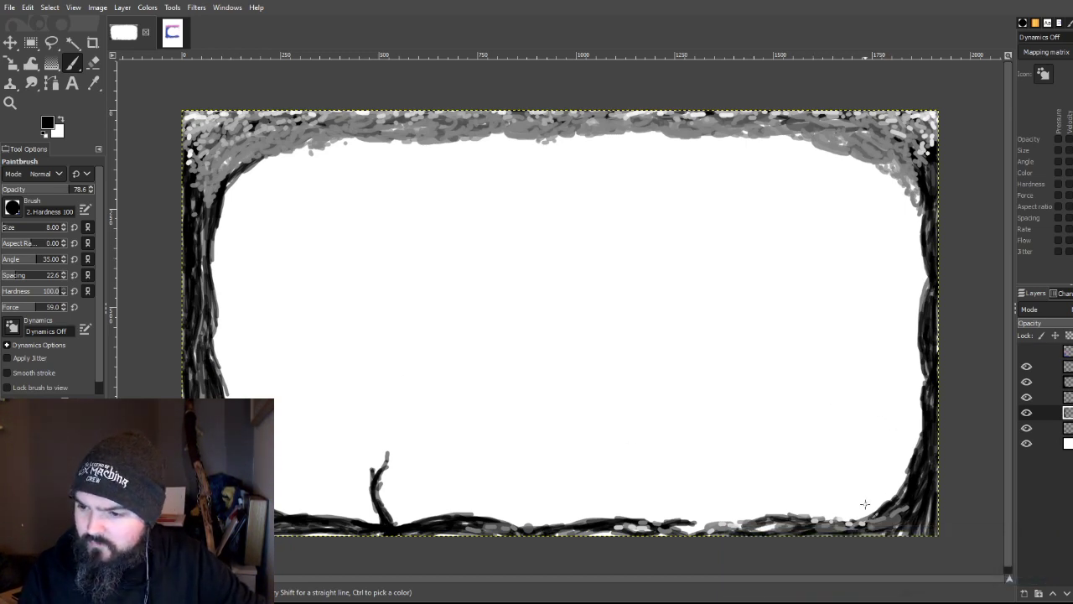
mouse_move(849, 513)
left_mouse_down()
mouse_move(904, 463)
mouse_move(886, 474)
mouse_move(891, 500)
mouse_move(861, 522)
mouse_move(909, 472)
mouse_move(919, 425)
mouse_move(904, 444)
mouse_move(923, 364)
mouse_move(920, 396)
mouse_move(909, 371)
mouse_move(906, 419)
mouse_move(910, 308)
mouse_move(911, 343)
mouse_move(908, 320)
mouse_move(925, 257)
mouse_move(914, 381)
mouse_move(906, 294)
mouse_move(919, 404)
mouse_move(907, 405)
mouse_move(921, 356)
left_mouse_up()
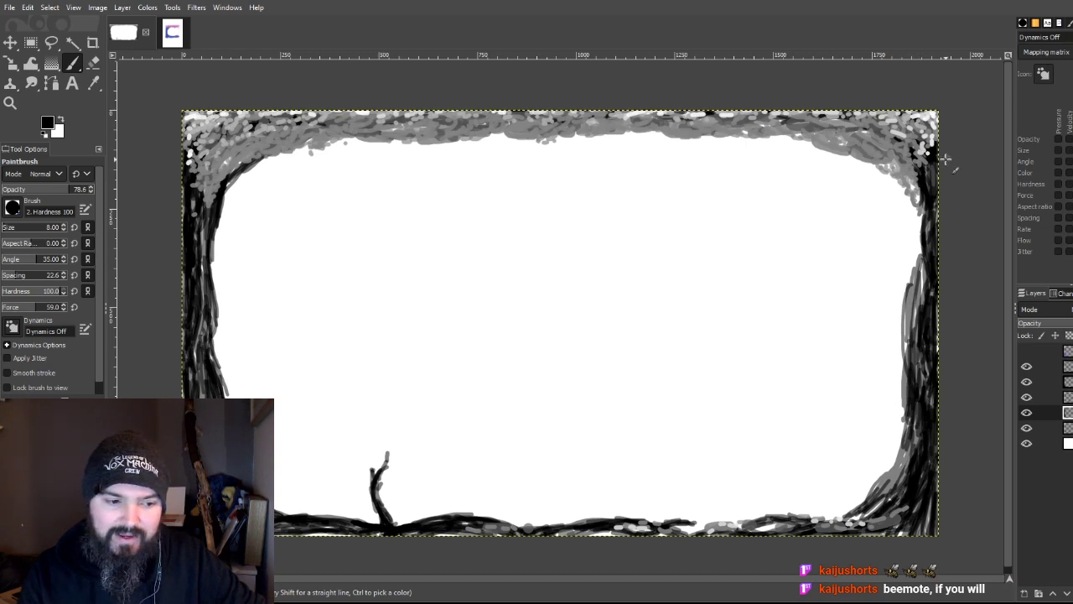
mouse_move(940, 267)
left_mouse_down()
mouse_move(914, 297)
mouse_move(922, 264)
mouse_move(915, 245)
mouse_move(909, 265)
mouse_move(894, 212)
mouse_move(907, 211)
mouse_move(906, 169)
mouse_move(907, 197)
mouse_move(861, 134)
mouse_move(895, 224)
mouse_move(913, 231)
mouse_move(898, 152)
mouse_move(888, 176)
mouse_move(870, 136)
mouse_move(830, 116)
mouse_move(814, 122)
mouse_move(895, 148)
mouse_move(912, 166)
mouse_move(892, 176)
mouse_move(920, 225)
mouse_move(905, 357)
mouse_move(928, 346)
mouse_move(896, 378)
mouse_move(893, 496)
mouse_move(888, 479)
mouse_move(906, 455)
mouse_move(848, 522)
mouse_move(768, 536)
left_mouse_up()
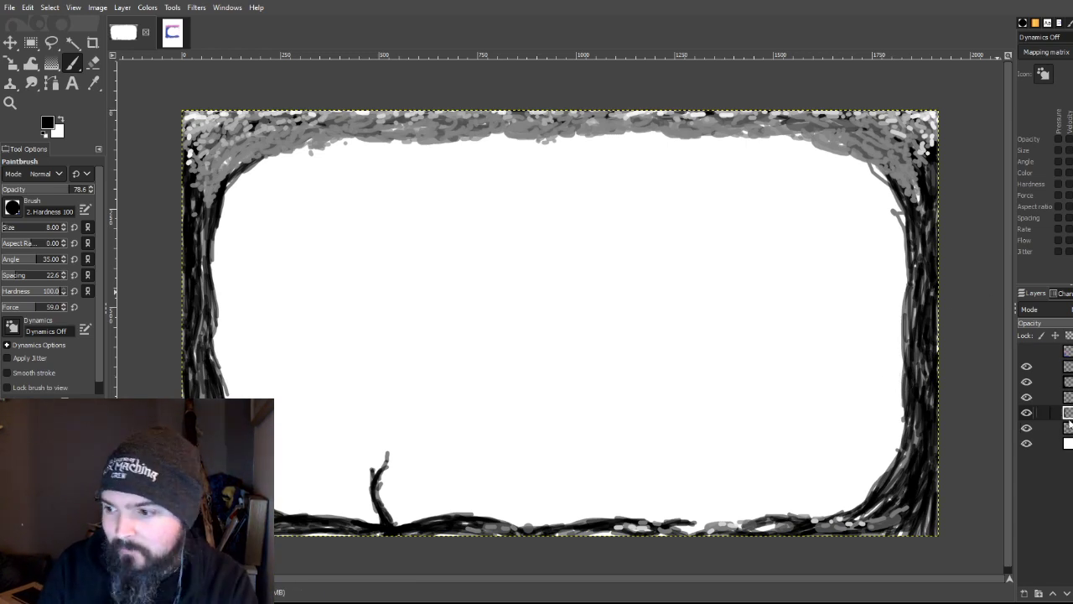
Step: Check what the new bark strokes add to the frame by toggling the visibility of their layer
left_click(1027, 412)
left_click(1026, 413)
left_click(1028, 414)
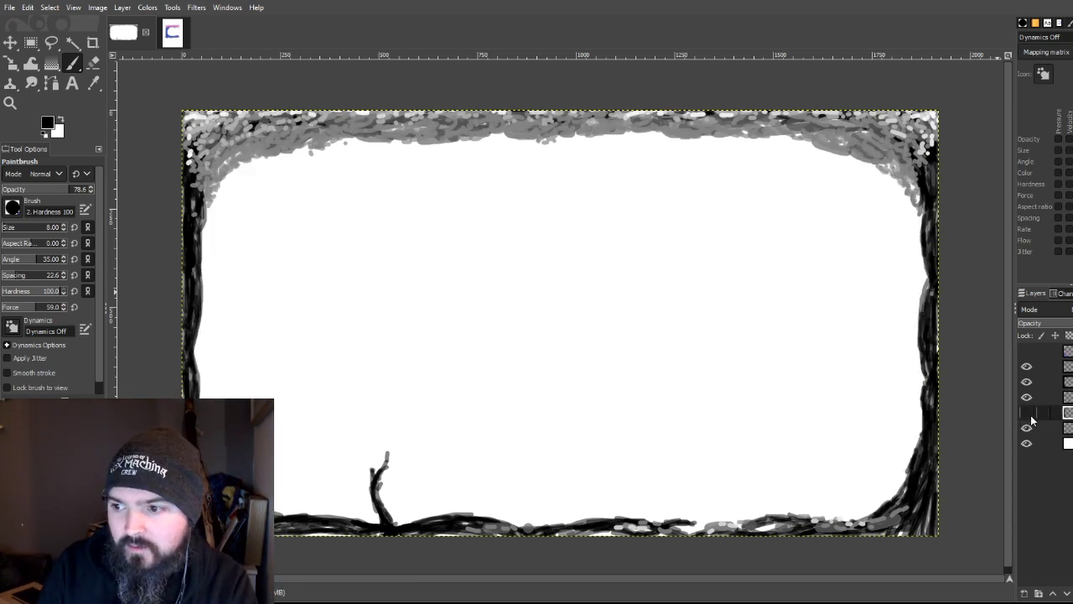
left_click(1028, 415)
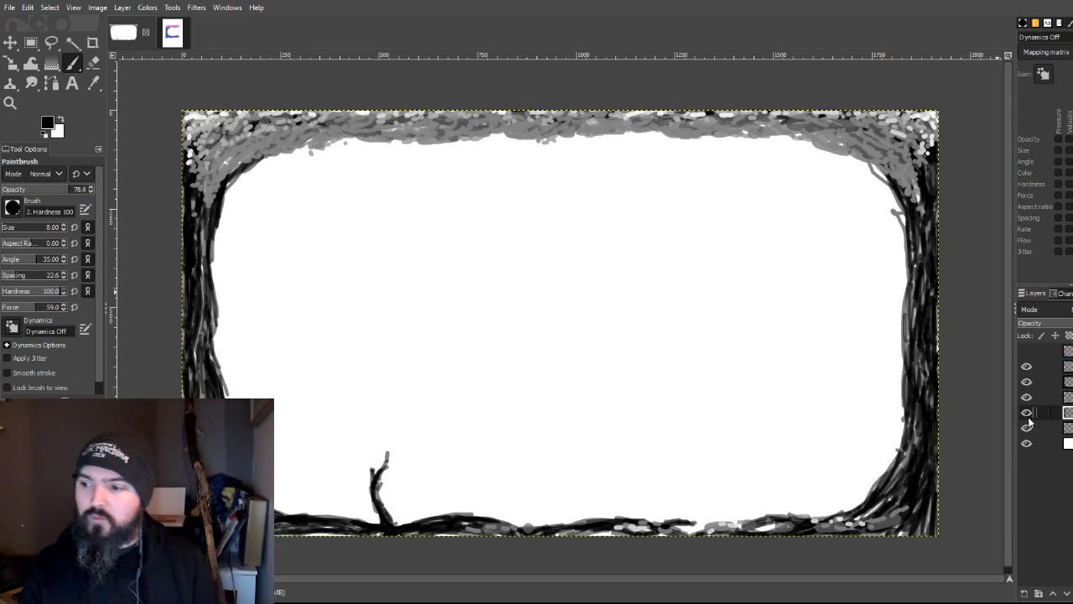
left_click(1030, 416)
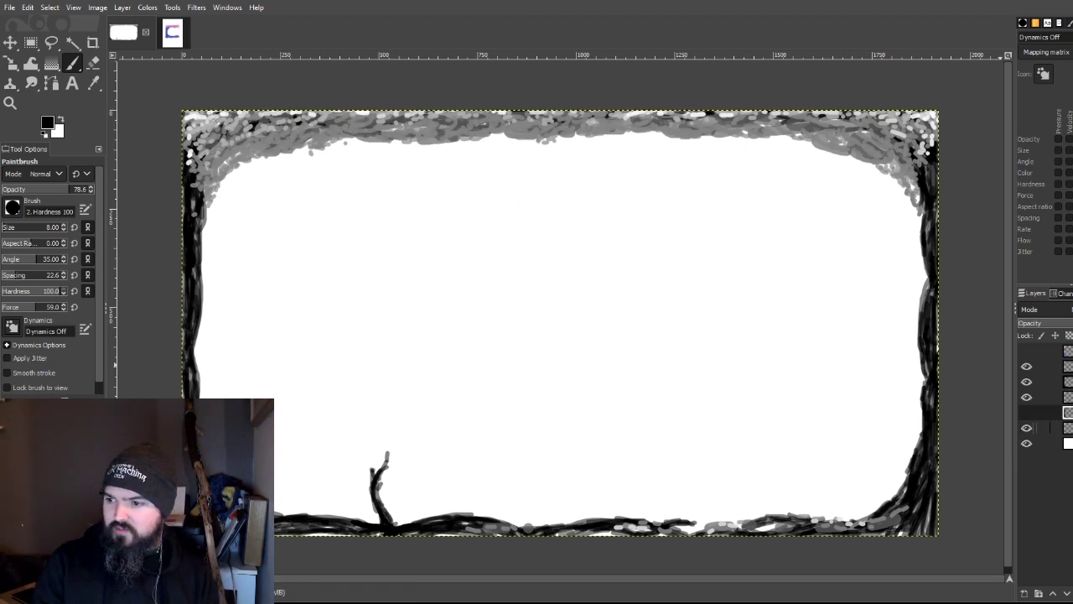
left_click(1026, 412)
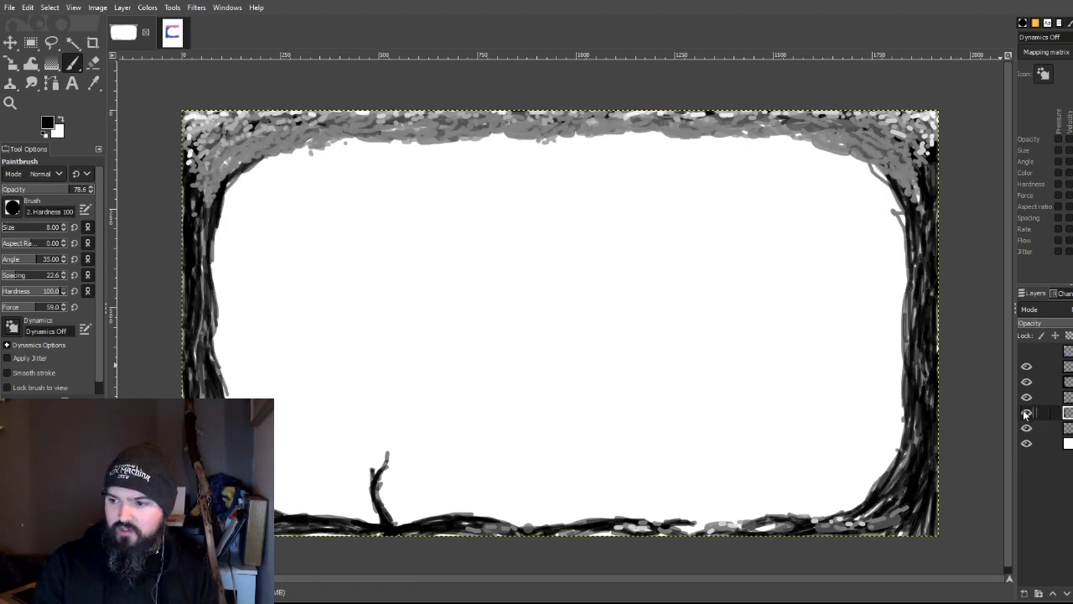
Step: Set up a softer dark brown paintbrush at size 30 and hide the layer with the added bark strokes
left_click(1048, 427)
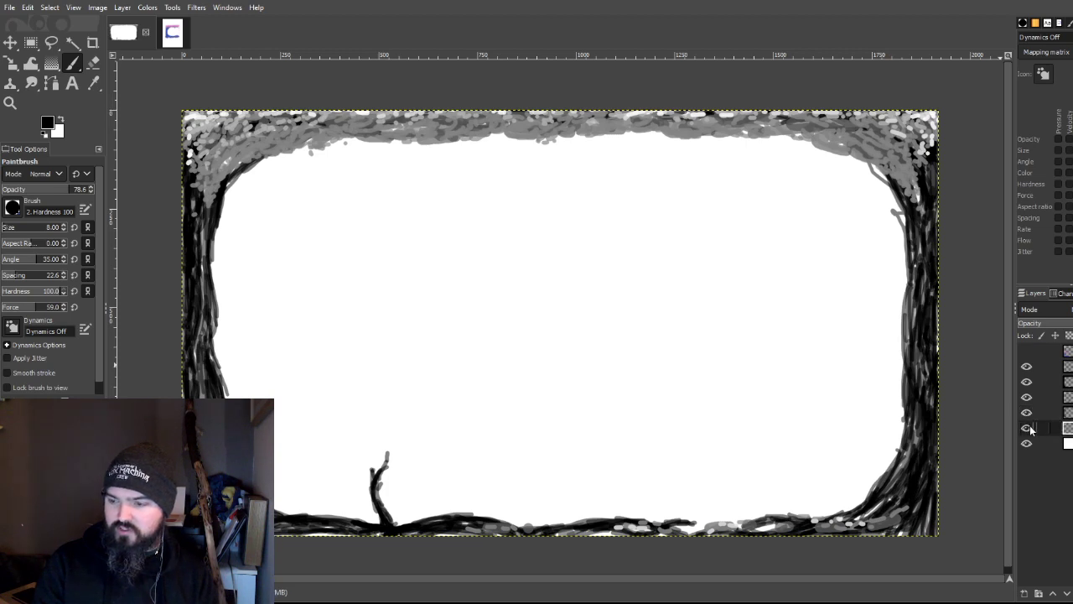
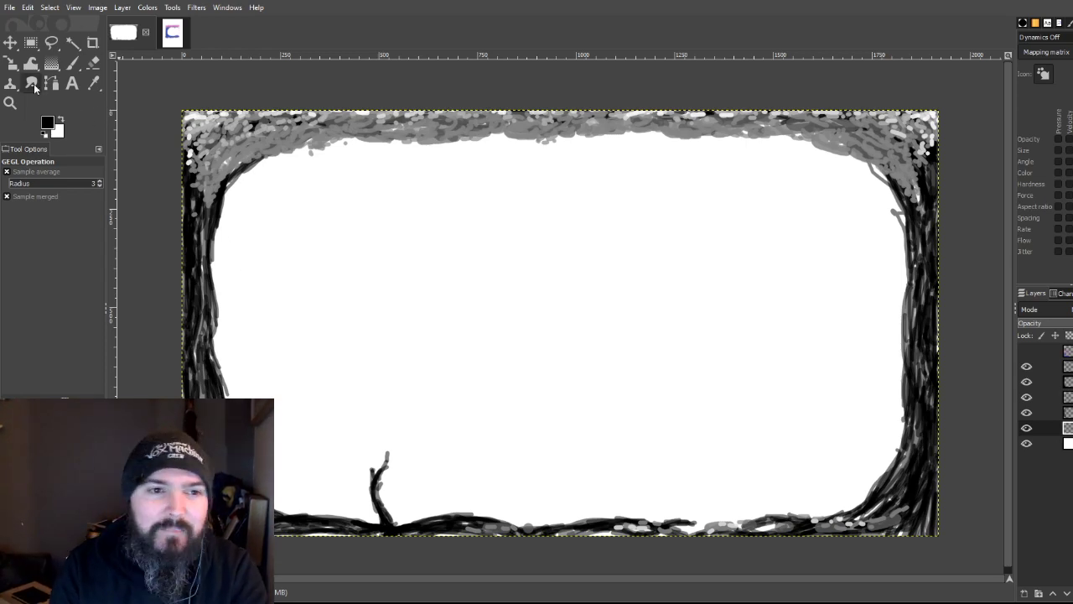
left_click(70, 64)
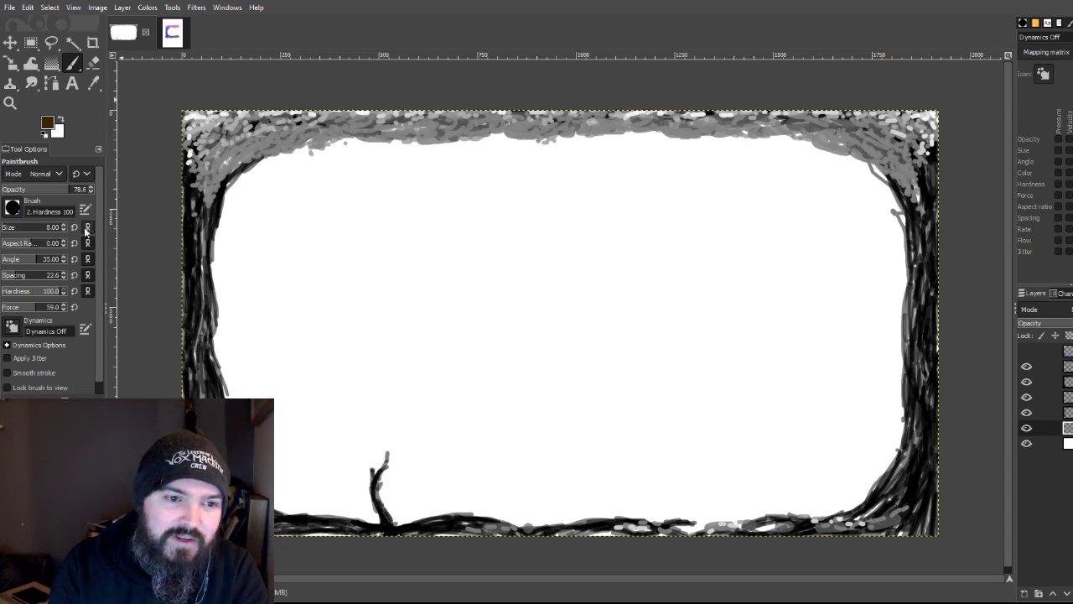
left_click(29, 289)
left_click(18, 228)
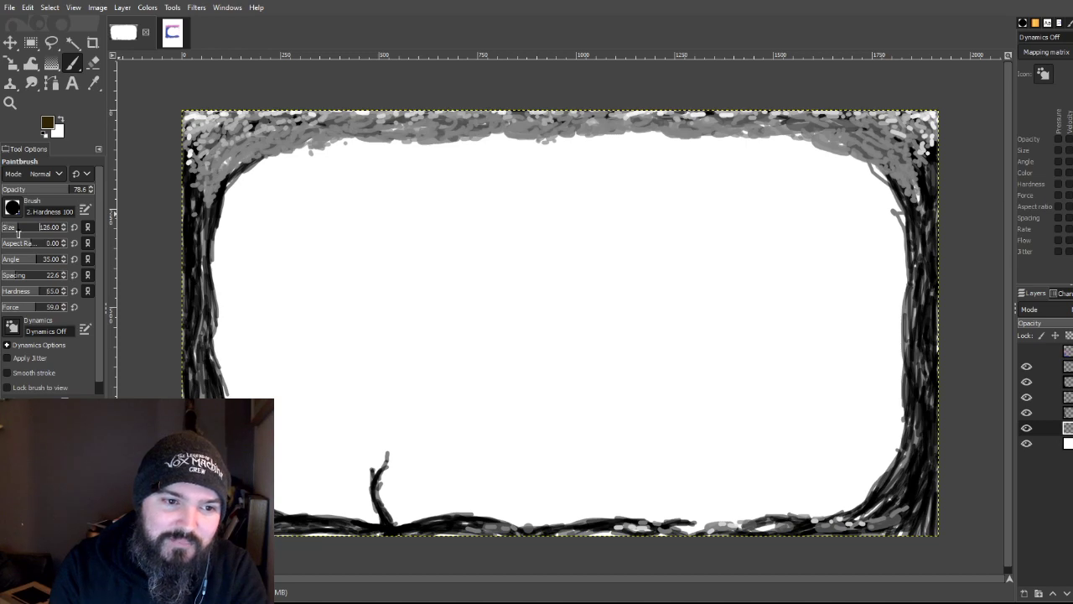
left_click(16, 228)
left_click(3, 228)
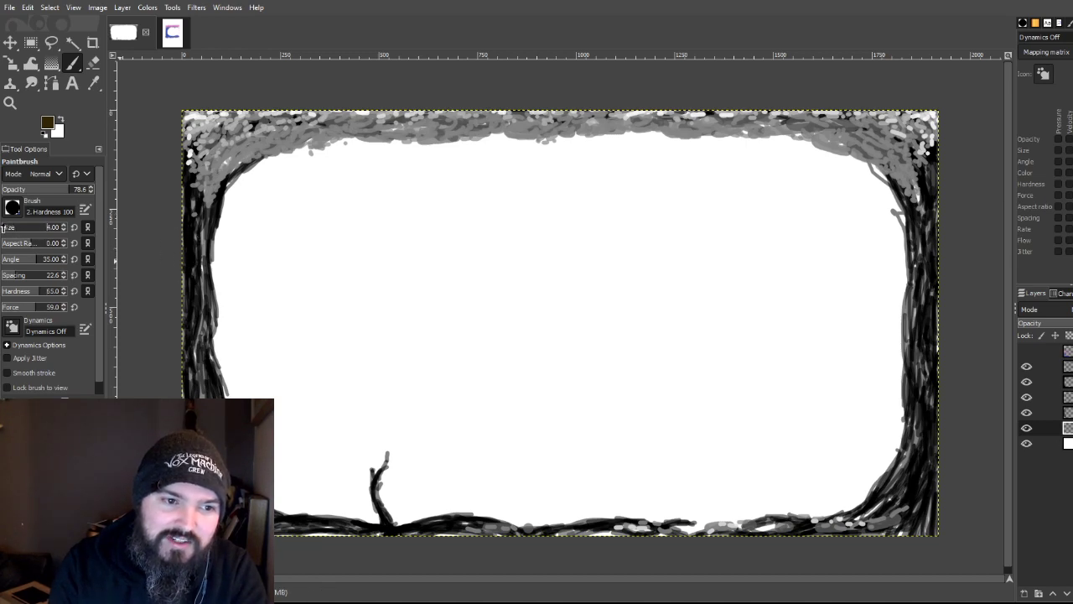
left_click(8, 228)
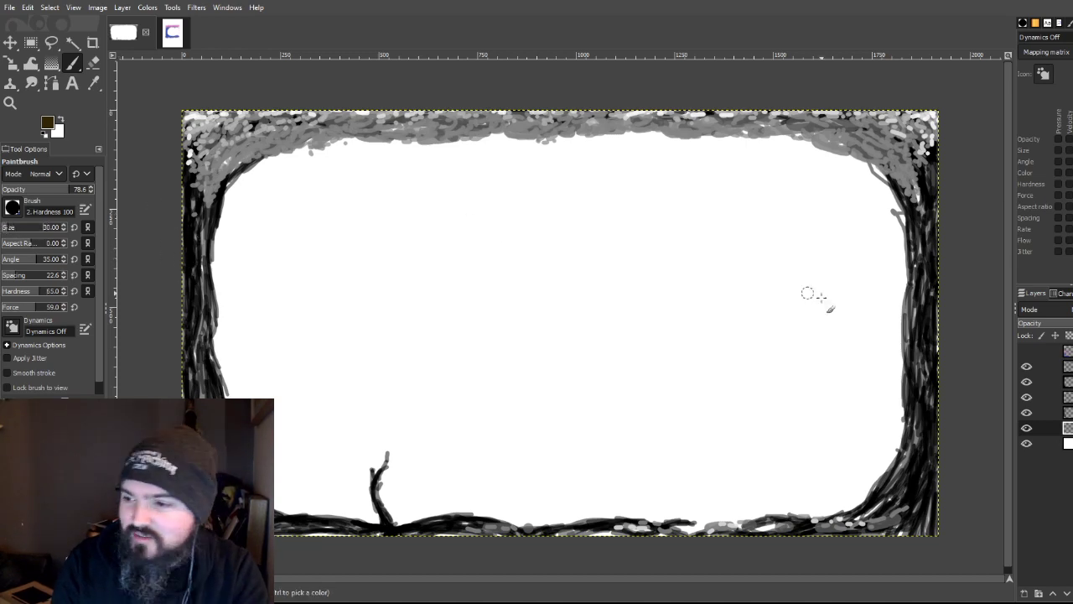
left_click(1025, 413)
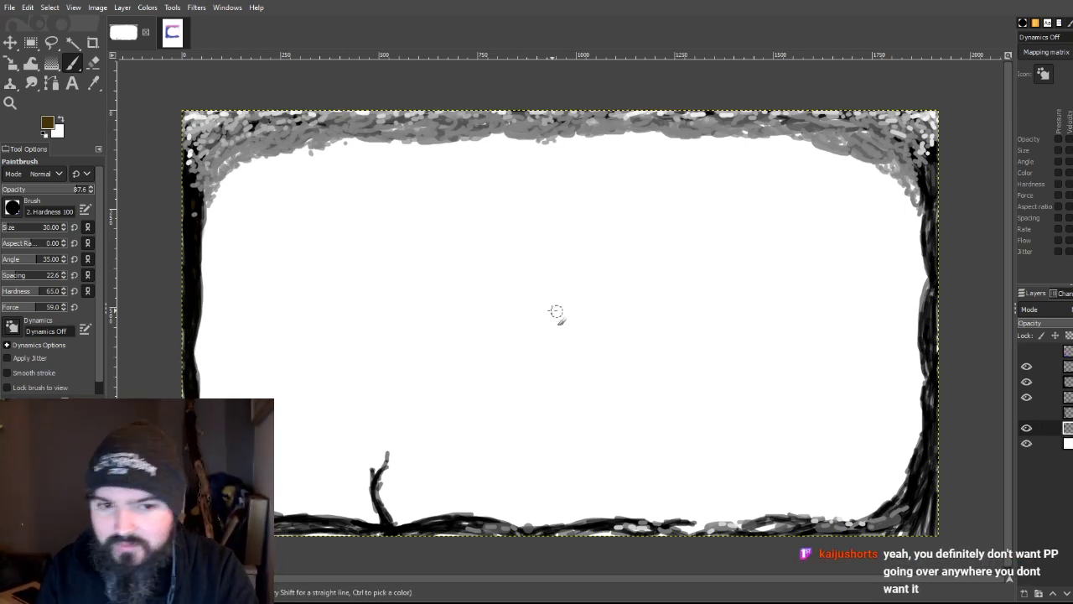
Step: Try a rectangular selection around the left tree, clear it, and make the branch layer directly beneath the foliage layer active
left_click(31, 43)
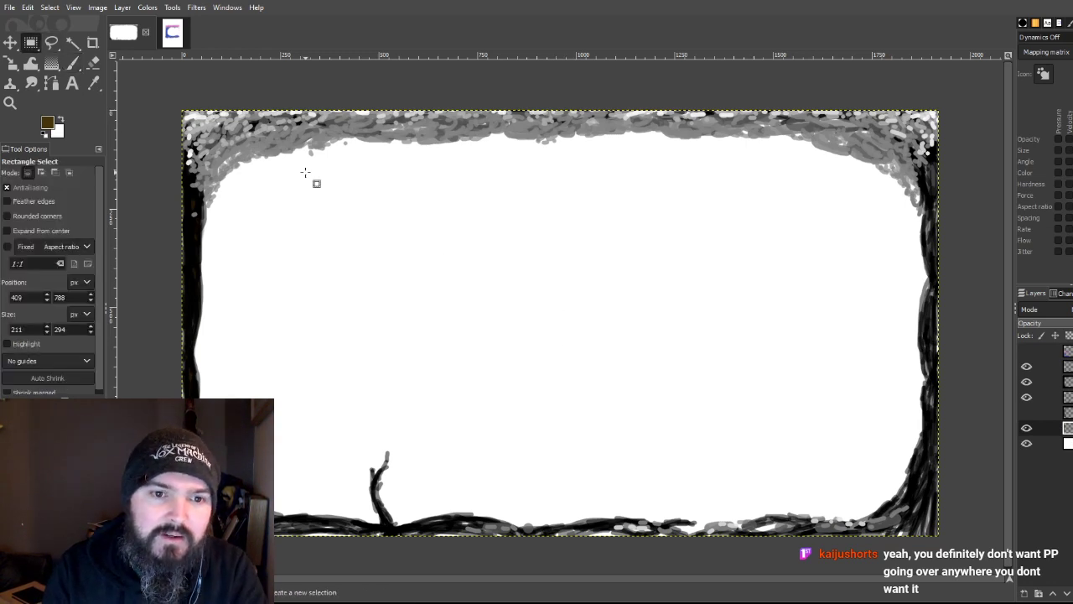
left_click_drag(311, 141, 148, 602)
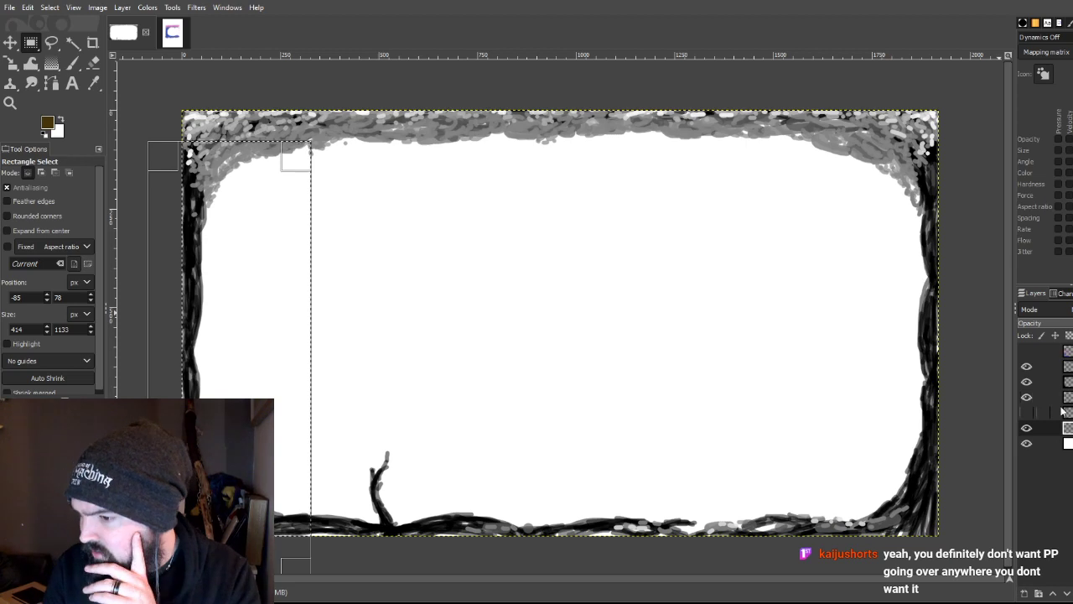
left_click(1058, 381)
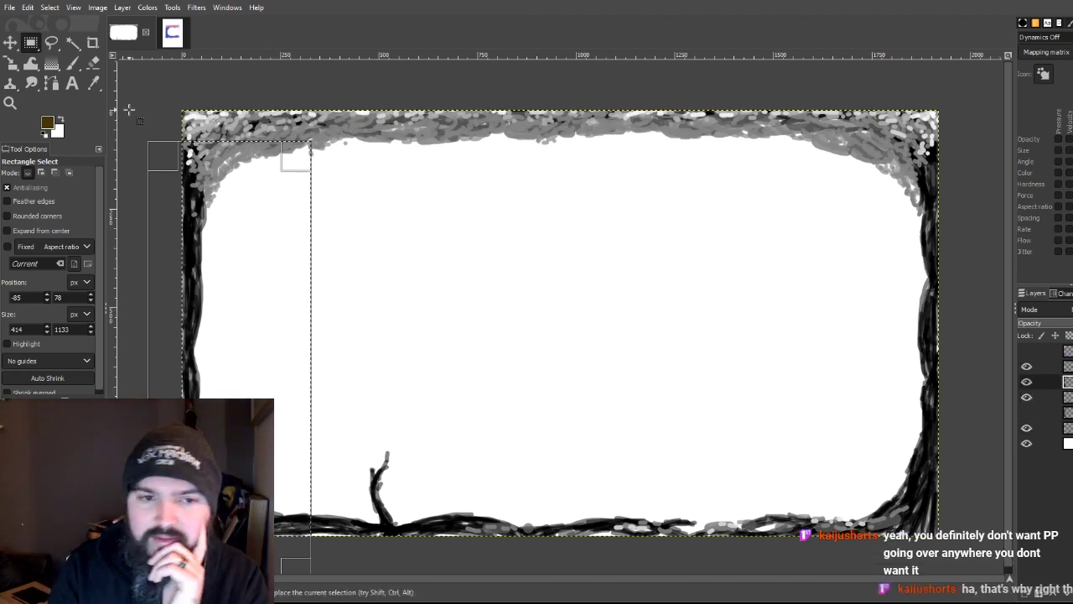
left_click(167, 99)
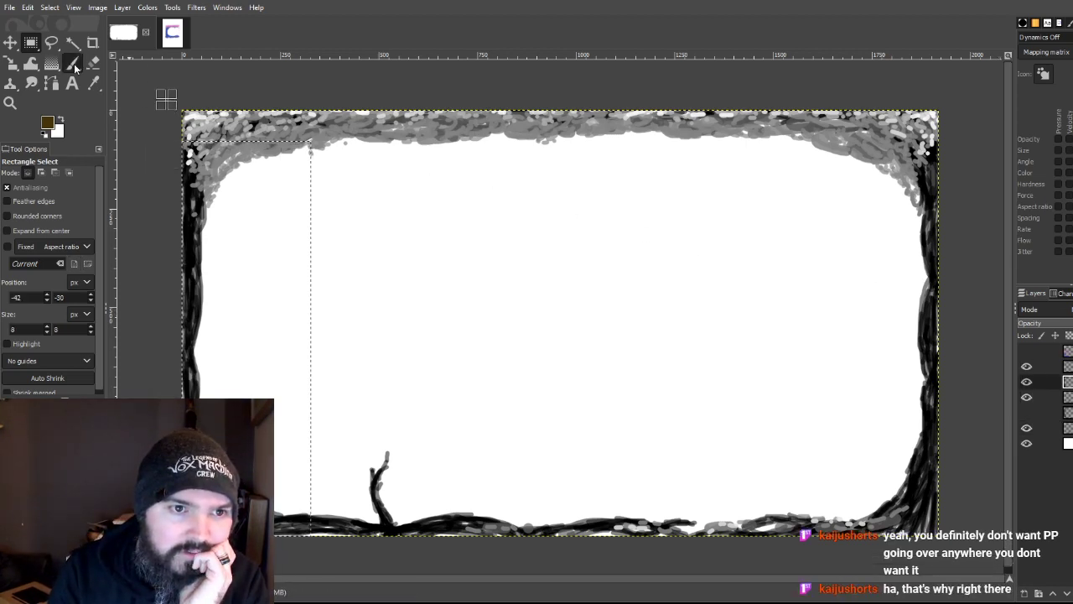
left_click(73, 64)
left_click(30, 42)
left_click(173, 67)
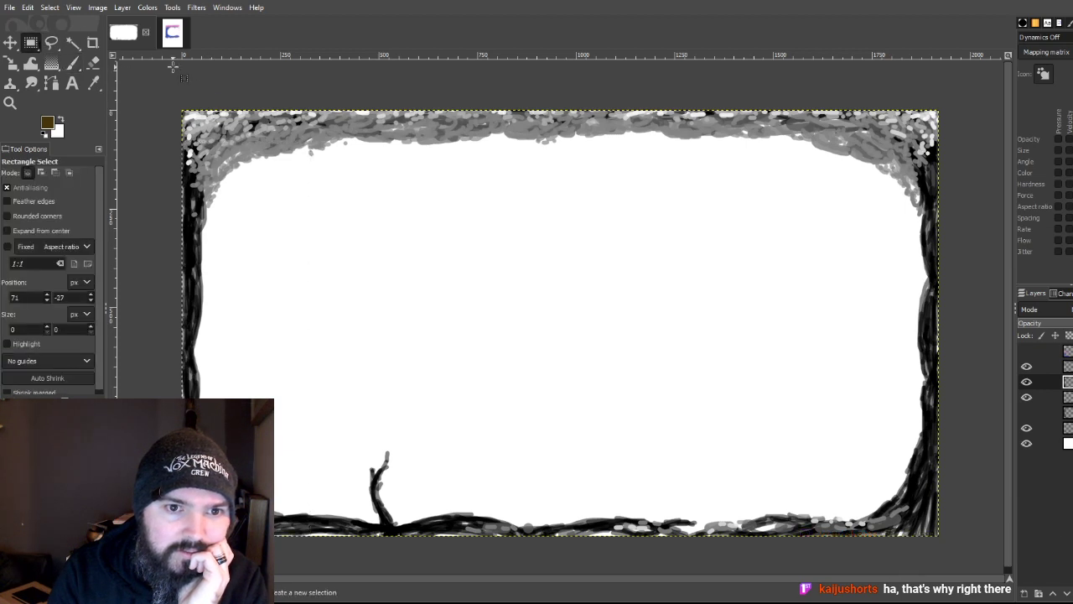
Step: Hide the foliage layer and set the dark brown paintbrush to size 43 and 57.2 opacity
left_click(73, 64)
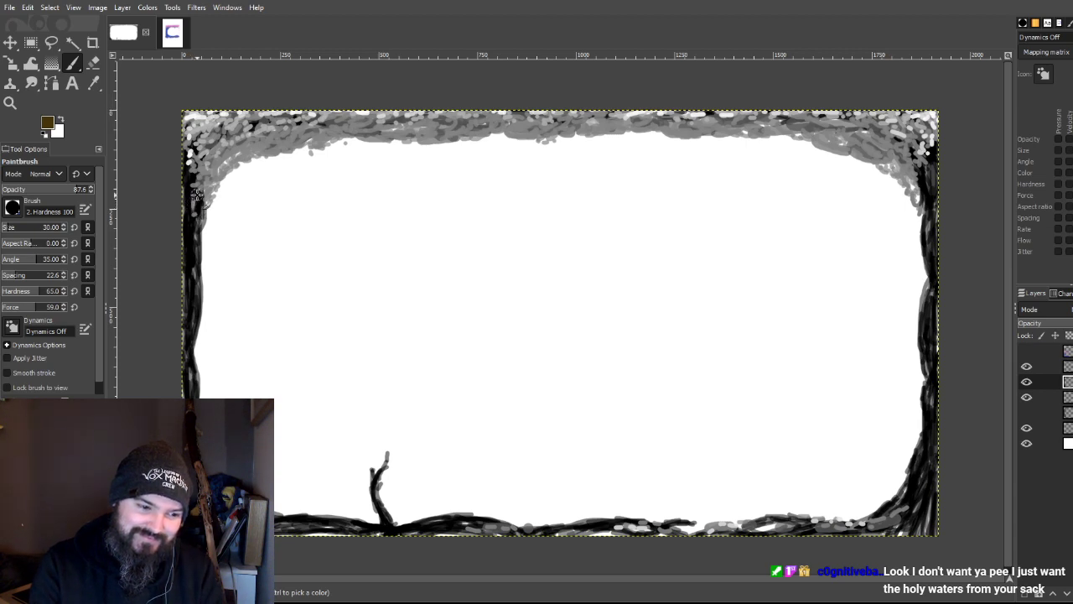
left_click(1026, 366)
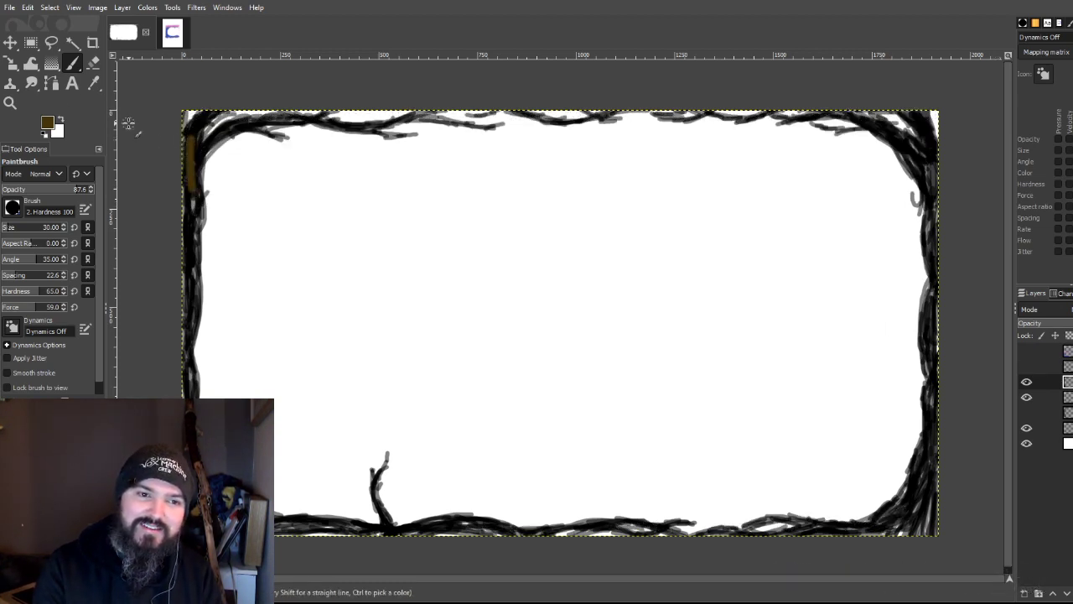
left_click_drag(81, 189, 55, 190)
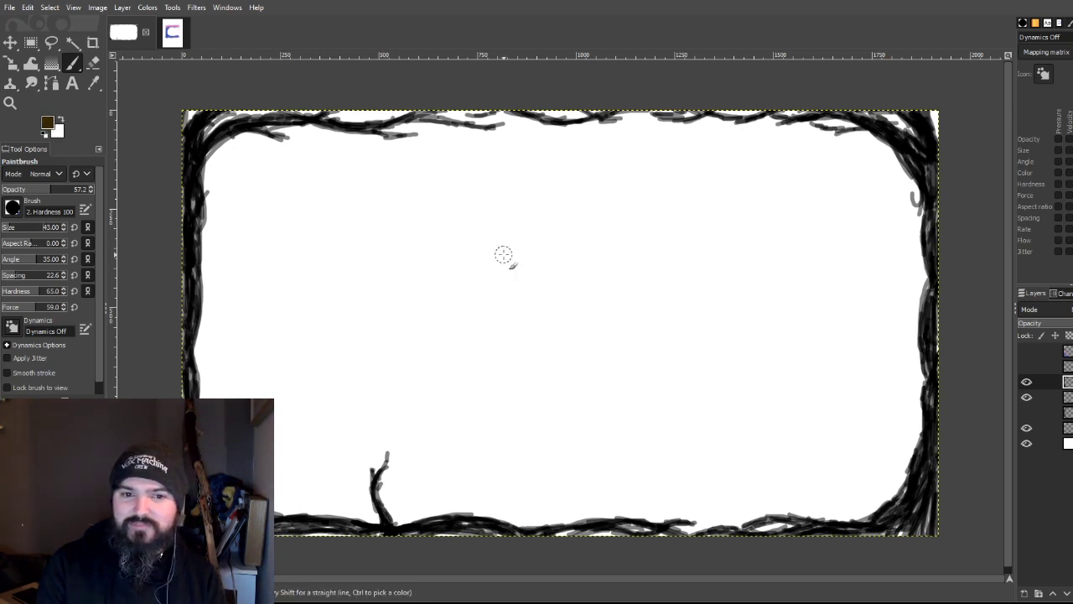
Step: Paint dark brown over the left tree's upper branches and down along its trunk
mouse_move(191, 135)
left_mouse_down()
mouse_move(214, 104)
mouse_move(196, 138)
mouse_move(196, 158)
mouse_move(210, 163)
mouse_move(218, 137)
left_mouse_up()
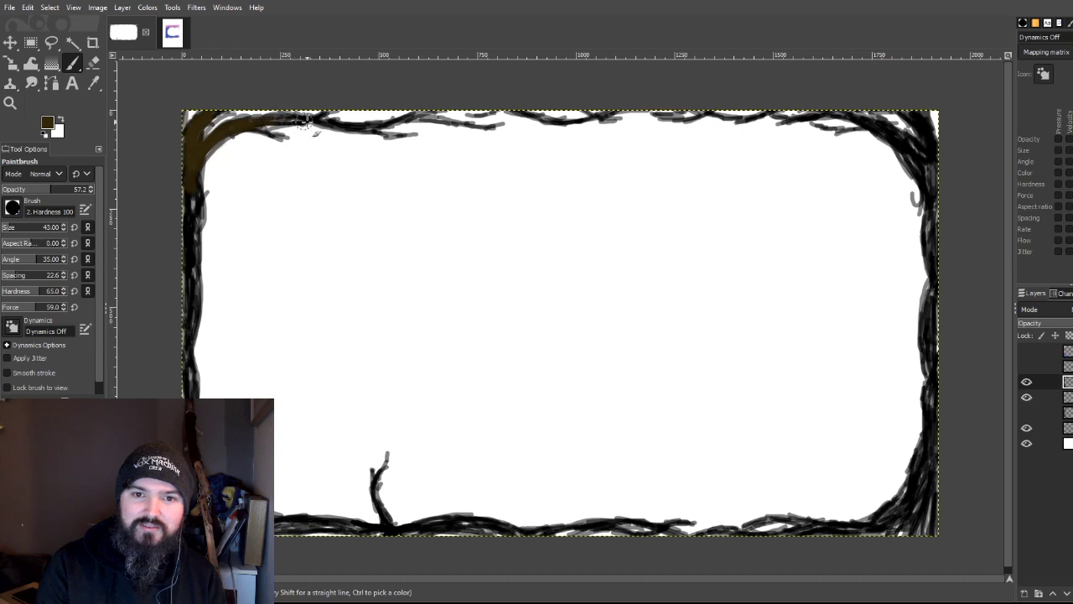
mouse_move(282, 120)
left_mouse_down()
mouse_move(398, 129)
mouse_move(384, 128)
mouse_move(442, 111)
left_mouse_up()
mouse_move(170, 208)
left_mouse_down()
mouse_move(189, 244)
mouse_move(186, 178)
mouse_move(187, 247)
mouse_move(185, 186)
mouse_move(183, 250)
mouse_move(178, 241)
mouse_move(184, 280)
mouse_move(197, 242)
mouse_move(204, 299)
mouse_move(191, 267)
mouse_move(186, 395)
left_mouse_up()
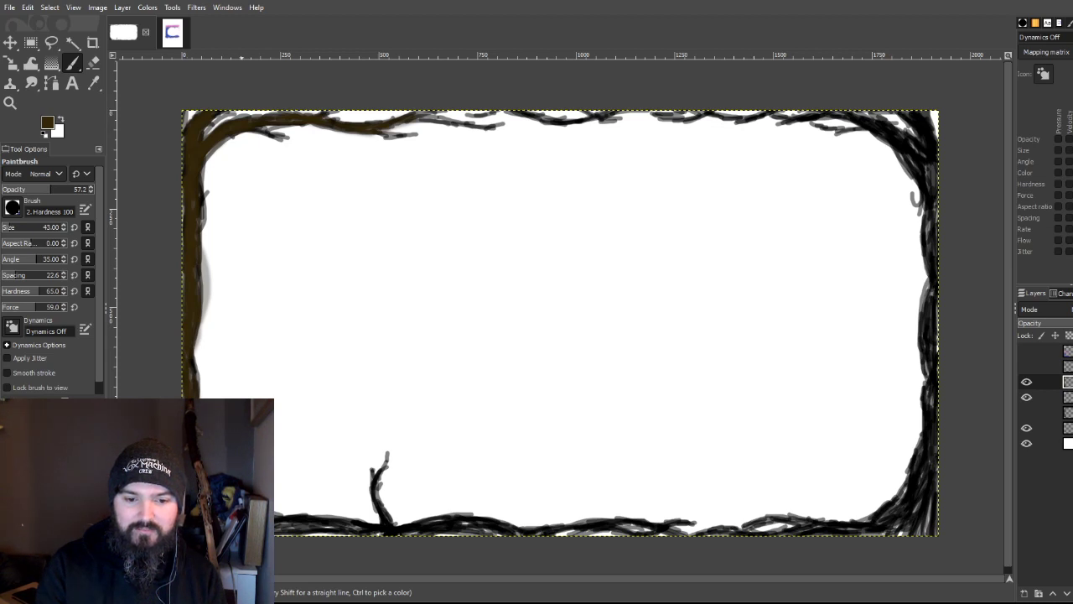
Step: Paint dark brown over the roots along the bottom, the right tree's trunk and the branches across the top edge
mouse_move(279, 520)
left_mouse_down()
mouse_move(374, 536)
mouse_move(332, 532)
mouse_move(429, 528)
mouse_move(371, 535)
mouse_move(342, 526)
mouse_move(411, 538)
mouse_move(429, 527)
mouse_move(496, 530)
mouse_move(409, 539)
mouse_move(445, 526)
mouse_move(432, 535)
mouse_move(484, 538)
mouse_move(437, 522)
mouse_move(586, 544)
mouse_move(552, 550)
mouse_move(538, 536)
mouse_move(628, 526)
mouse_move(729, 562)
mouse_move(764, 541)
mouse_move(716, 526)
mouse_move(755, 537)
mouse_move(851, 528)
mouse_move(763, 516)
mouse_move(850, 538)
mouse_move(915, 489)
mouse_move(927, 462)
mouse_move(933, 538)
mouse_move(910, 539)
mouse_move(904, 505)
mouse_move(934, 436)
mouse_move(927, 350)
mouse_move(948, 431)
mouse_move(932, 378)
left_mouse_up()
mouse_move(937, 293)
left_mouse_down()
mouse_move(923, 332)
mouse_move(935, 346)
mouse_move(949, 223)
mouse_move(932, 225)
mouse_move(930, 269)
mouse_move(922, 148)
mouse_move(936, 178)
mouse_move(900, 134)
mouse_move(920, 161)
mouse_move(872, 124)
mouse_move(911, 157)
mouse_move(927, 119)
mouse_move(943, 157)
mouse_move(908, 112)
mouse_move(922, 135)
mouse_move(768, 111)
mouse_move(779, 109)
mouse_move(570, 129)
mouse_move(609, 108)
mouse_move(582, 125)
mouse_move(488, 108)
mouse_move(498, 124)
mouse_move(413, 125)
mouse_move(569, 128)
mouse_move(625, 113)
left_mouse_up()
mouse_move(281, 133)
left_mouse_down()
mouse_move(268, 139)
mouse_move(319, 118)
left_mouse_up()
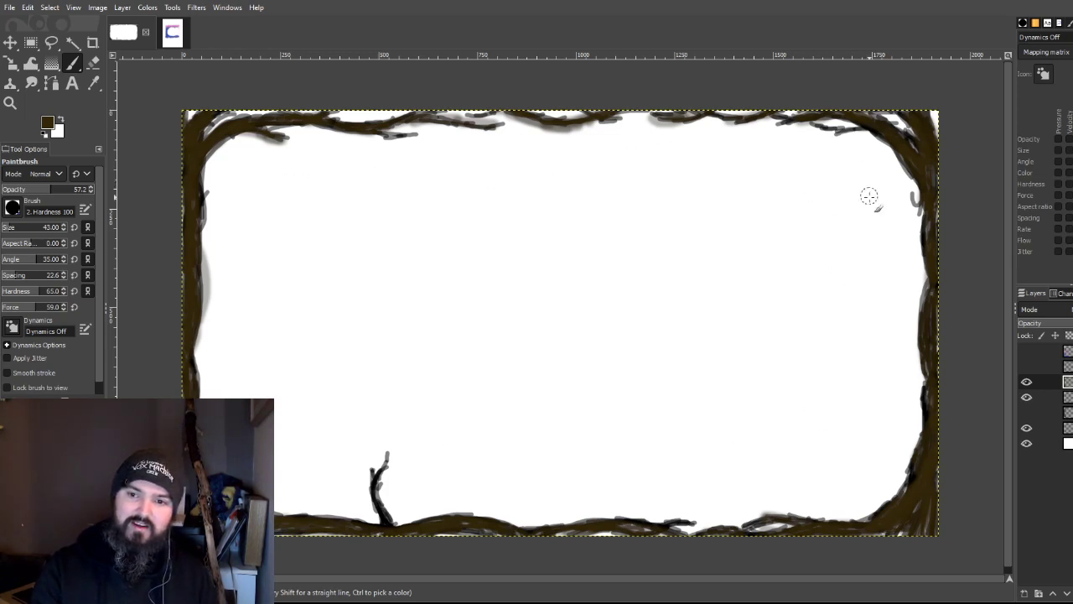
Step: Compare the frame with the pink and blue reference layer, hide the reference again and leave the foliage layer visible
left_click(1026, 350)
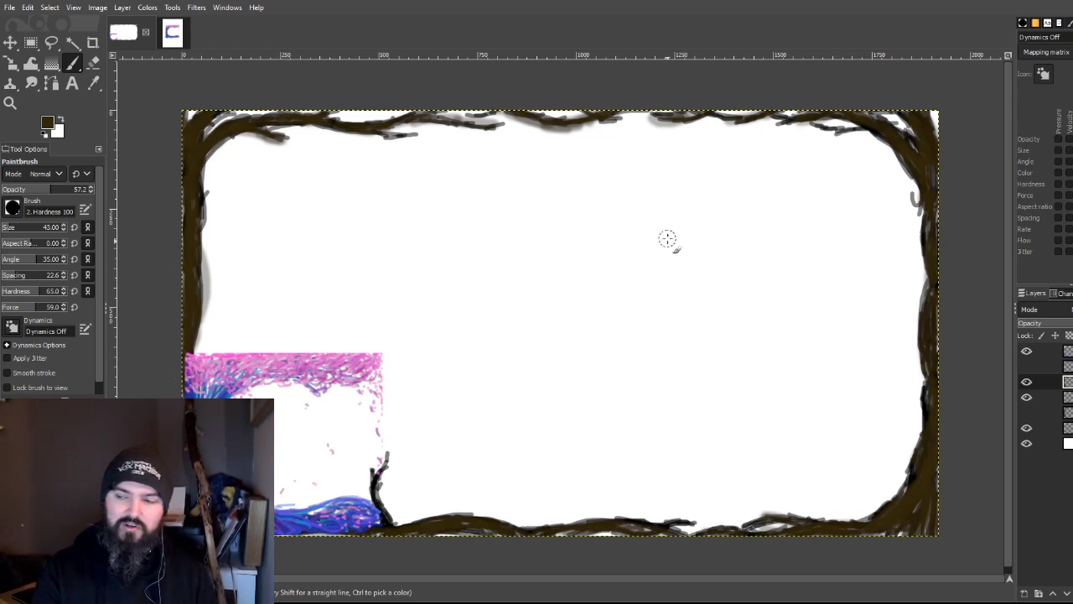
left_click(1027, 352)
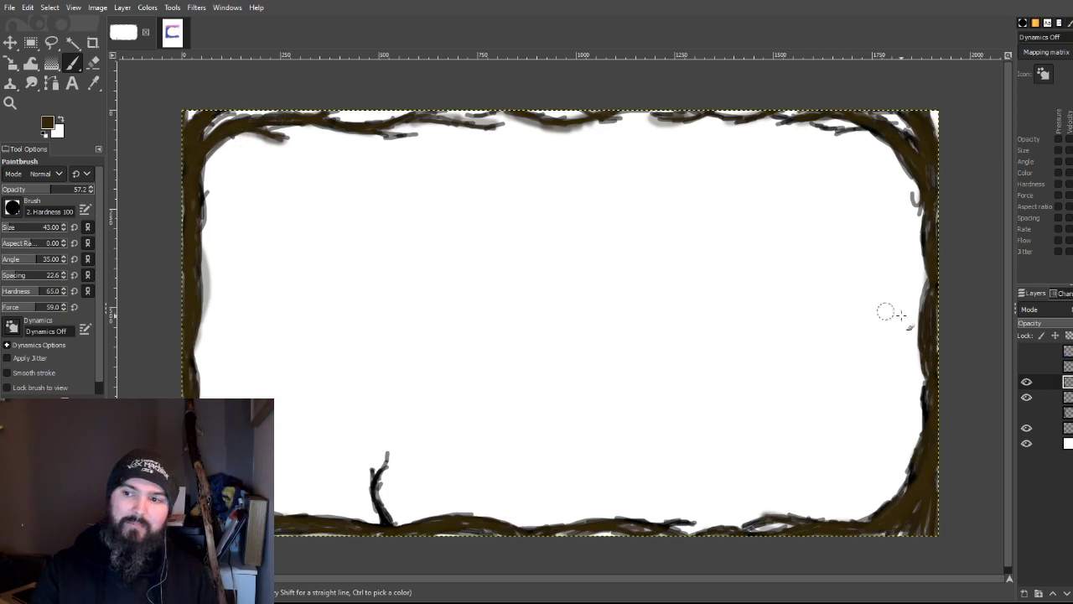
left_click(1027, 367)
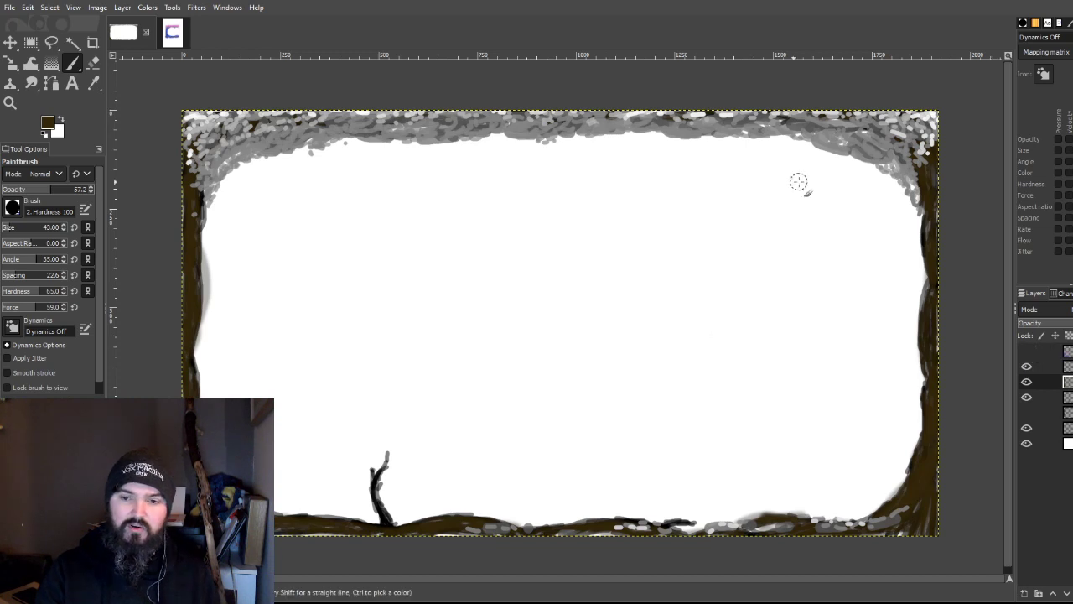
left_click(1026, 351)
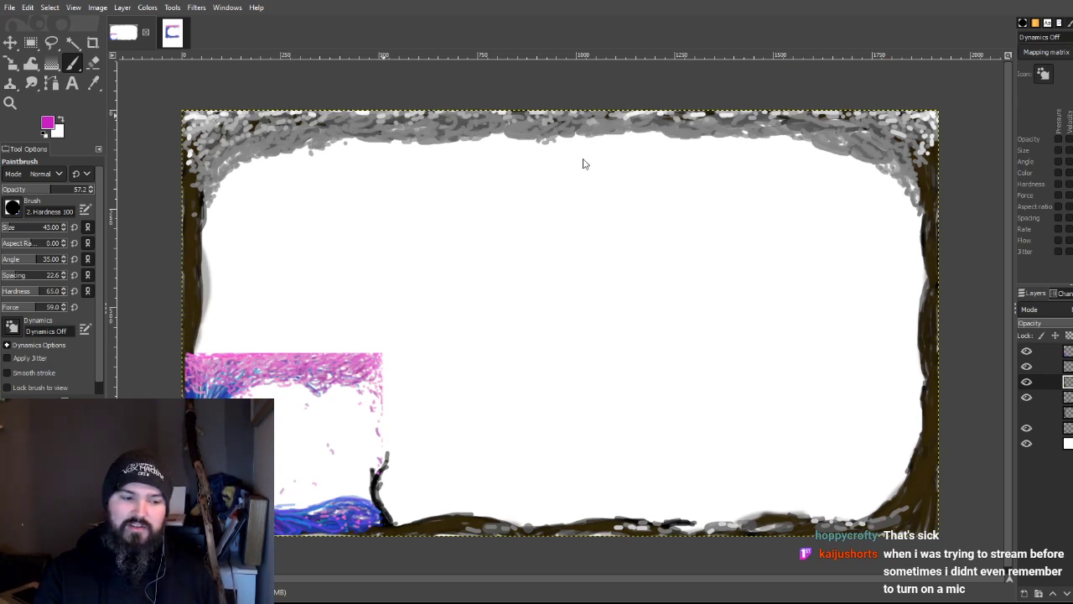
key("d")
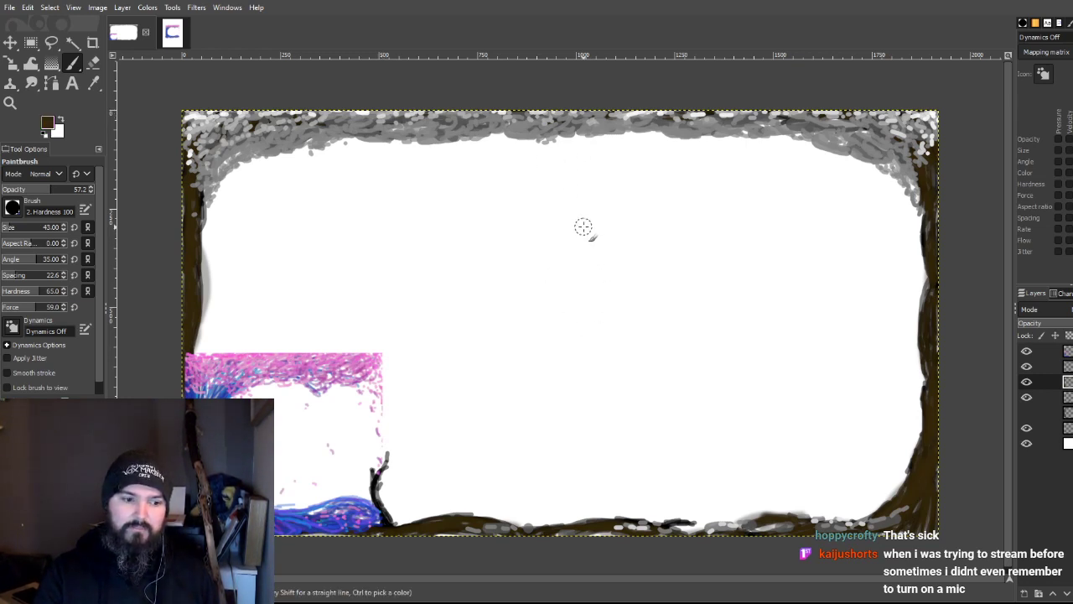
left_click(1029, 351)
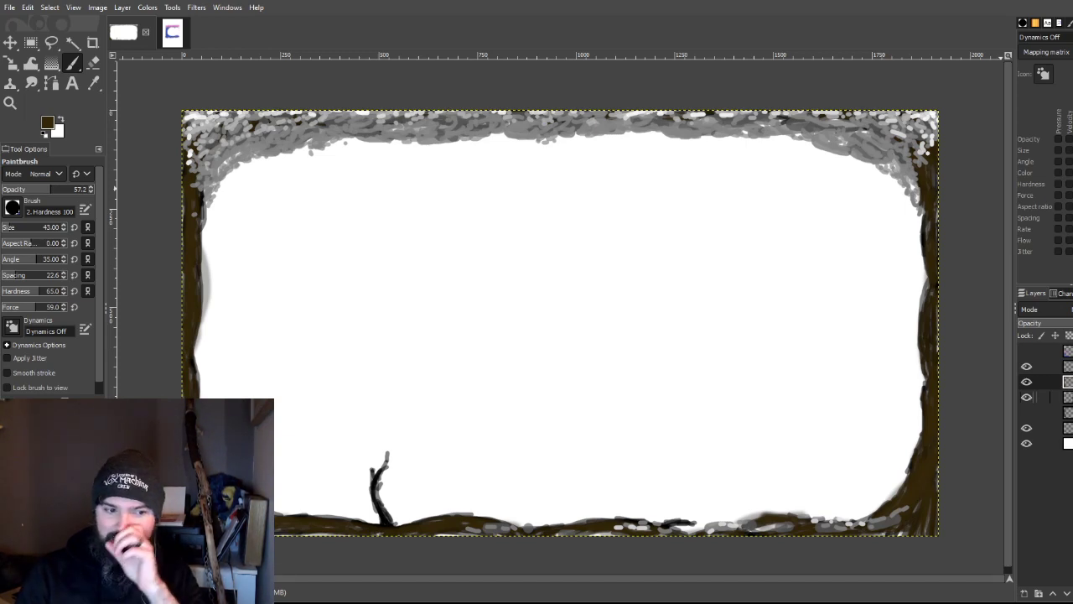
Step: Show the layer with the thickened trunks, hide the painted branch layer and make the thickened trunk layer active
left_click(1030, 415)
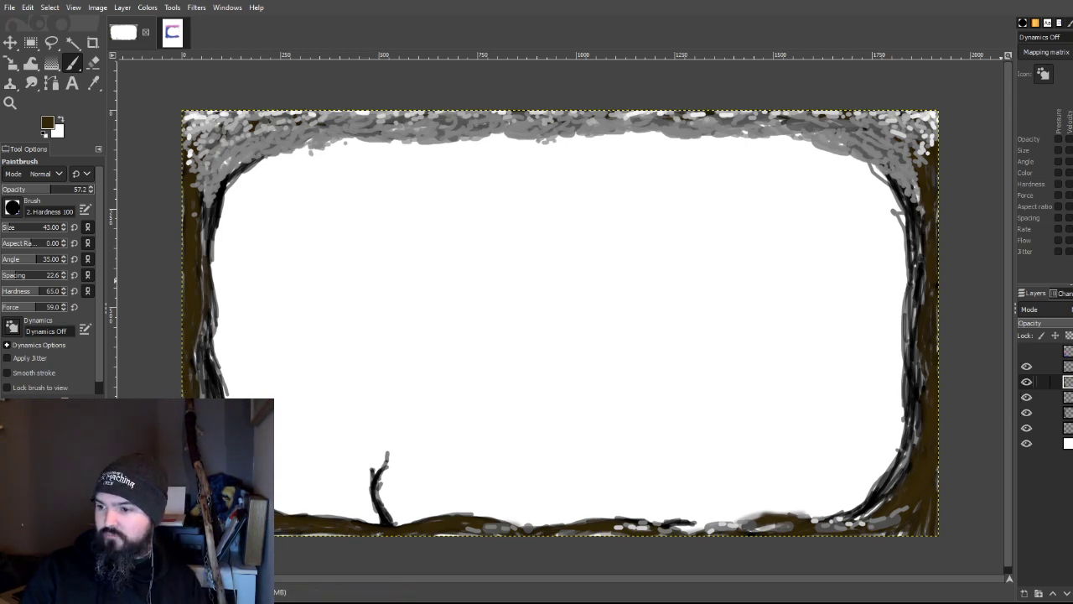
left_click(1026, 381)
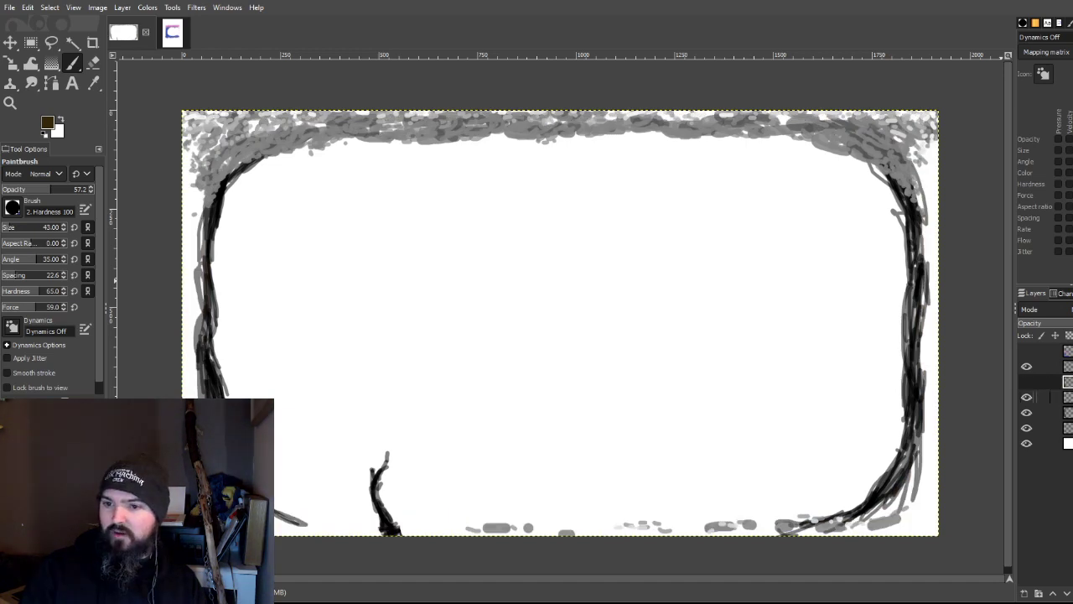
left_click(961, 198)
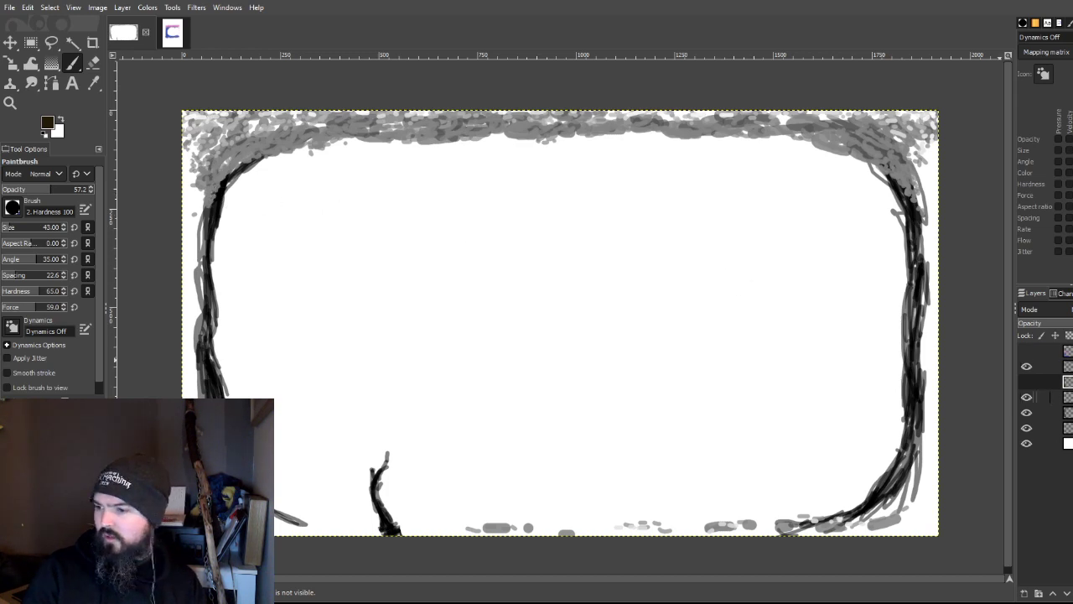
left_click(1044, 411)
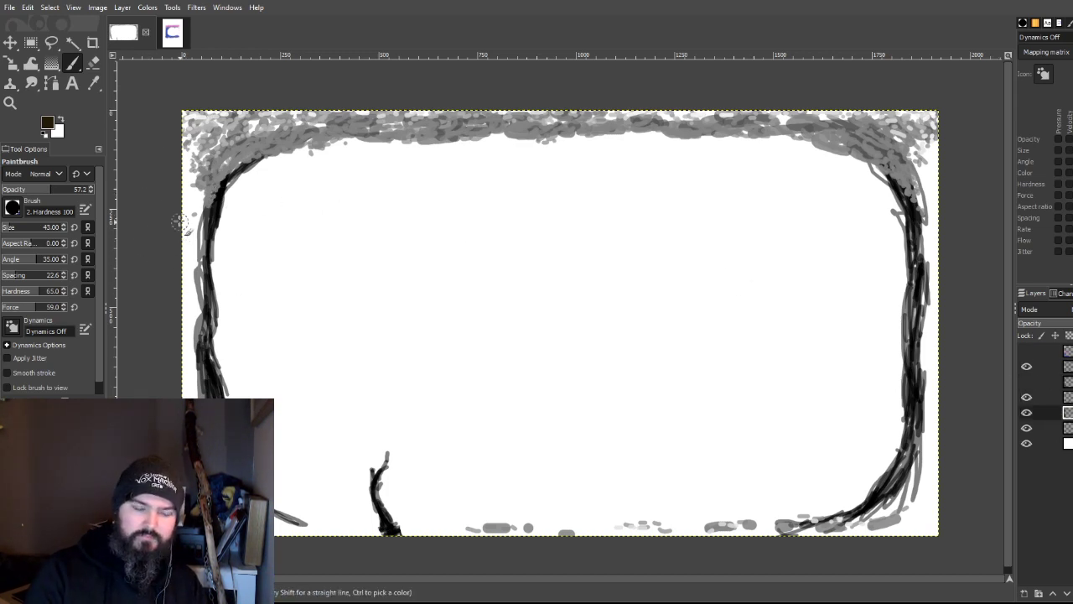
Step: Paint dark brown over the thickened left trunk and its root, raising the paintbrush opacity to 71
mouse_move(209, 285)
left_mouse_down()
mouse_move(205, 214)
mouse_move(202, 327)
mouse_move(194, 306)
mouse_move(208, 274)
mouse_move(190, 300)
mouse_move(197, 337)
mouse_move(203, 290)
mouse_move(201, 388)
left_mouse_up()
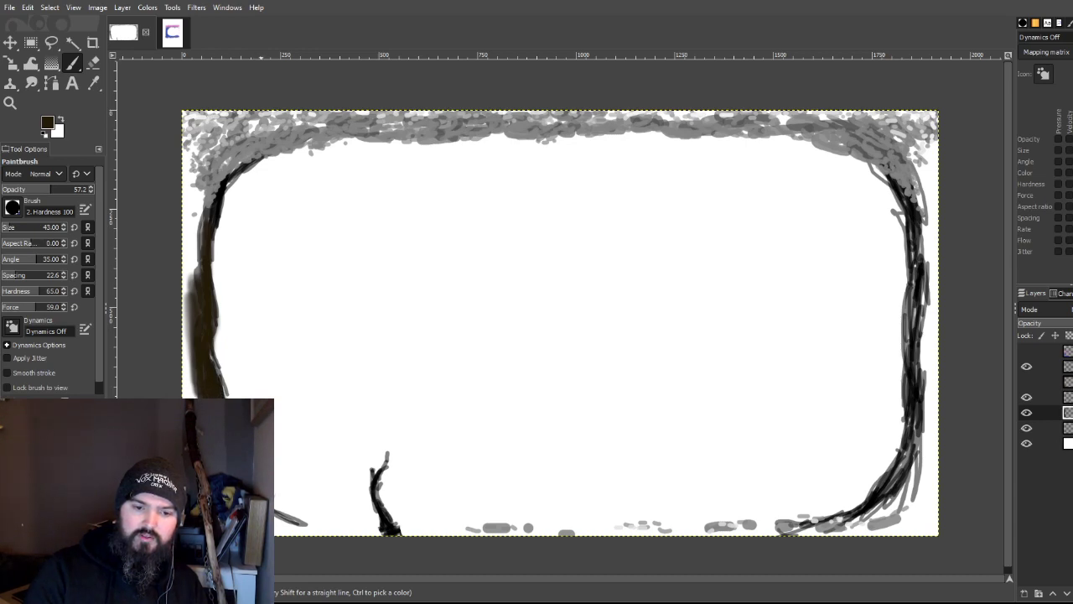
mouse_move(289, 516)
left_mouse_down()
mouse_move(335, 533)
mouse_move(294, 530)
mouse_move(346, 529)
mouse_move(289, 526)
left_mouse_up()
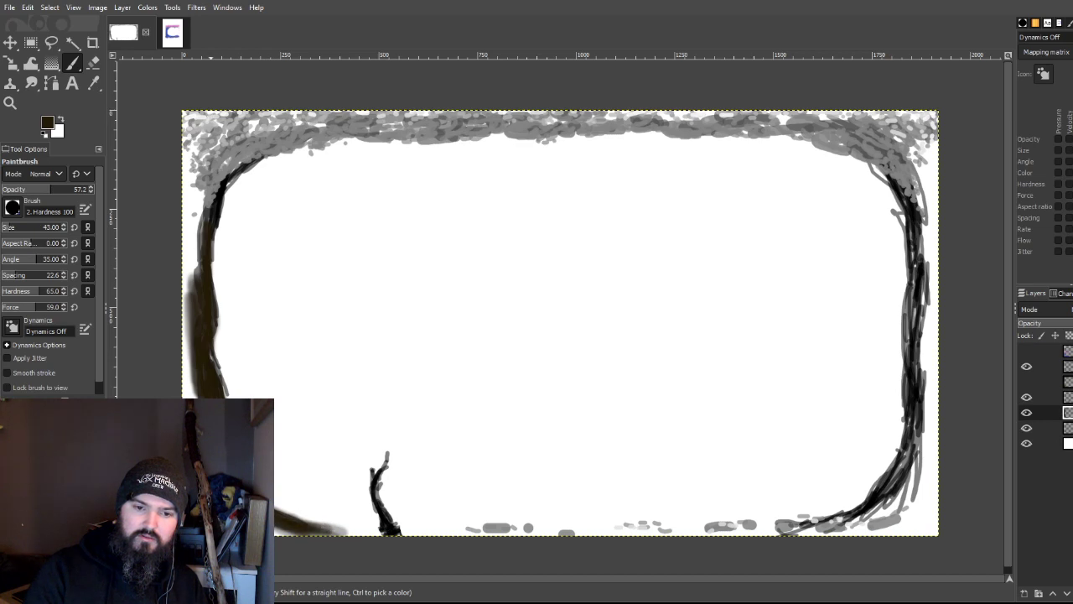
left_click(63, 195)
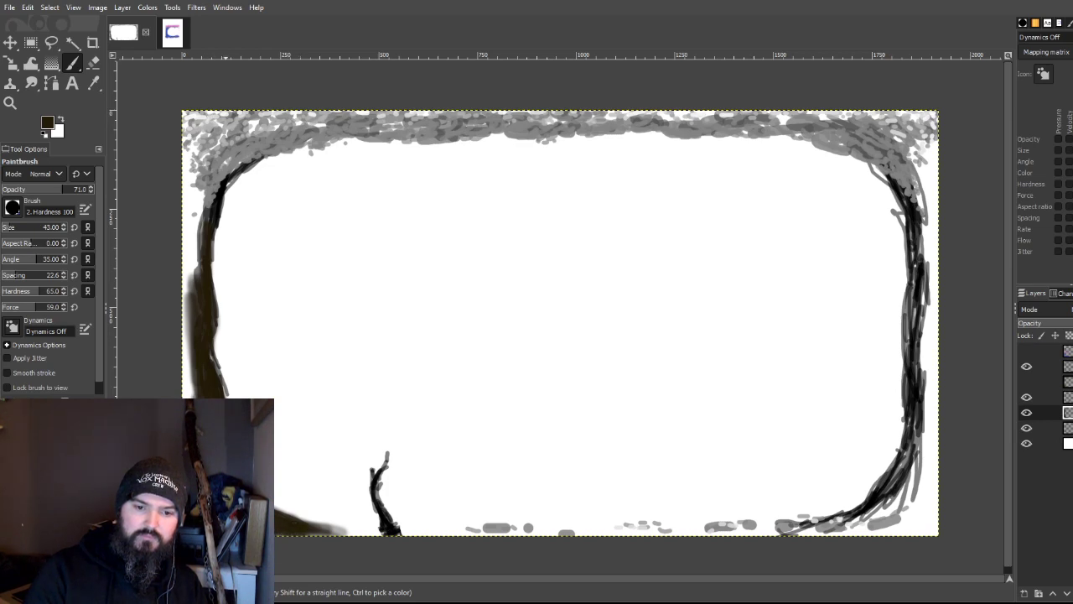
mouse_move(185, 297)
left_mouse_down()
mouse_move(194, 213)
mouse_move(196, 267)
mouse_move(216, 181)
mouse_move(198, 198)
mouse_move(215, 204)
mouse_move(263, 141)
mouse_move(211, 188)
mouse_move(279, 146)
mouse_move(225, 170)
mouse_move(275, 143)
left_mouse_up()
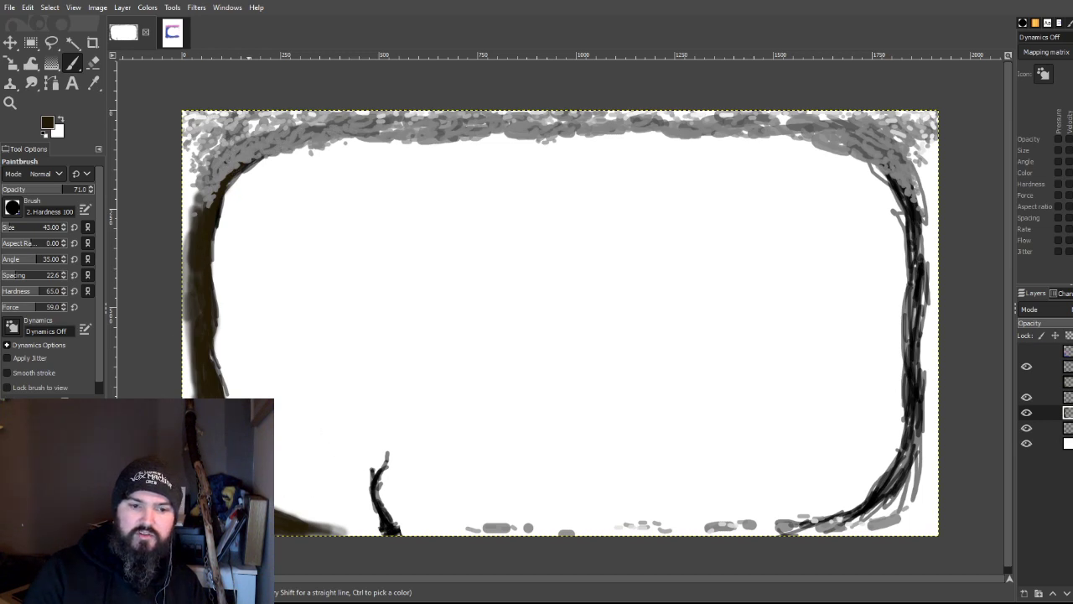
Step: Paint dark brown along the ground past the sapling and over the thickened right trunk from its roots to the foliage
mouse_move(347, 528)
left_mouse_down()
mouse_move(528, 538)
mouse_move(343, 534)
mouse_move(537, 533)
left_mouse_up()
mouse_move(845, 505)
left_mouse_down()
mouse_move(832, 534)
mouse_move(789, 535)
mouse_move(878, 500)
mouse_move(901, 472)
mouse_move(876, 503)
mouse_move(916, 434)
mouse_move(912, 521)
mouse_move(864, 529)
mouse_move(922, 447)
mouse_move(930, 465)
mouse_move(896, 505)
left_mouse_up()
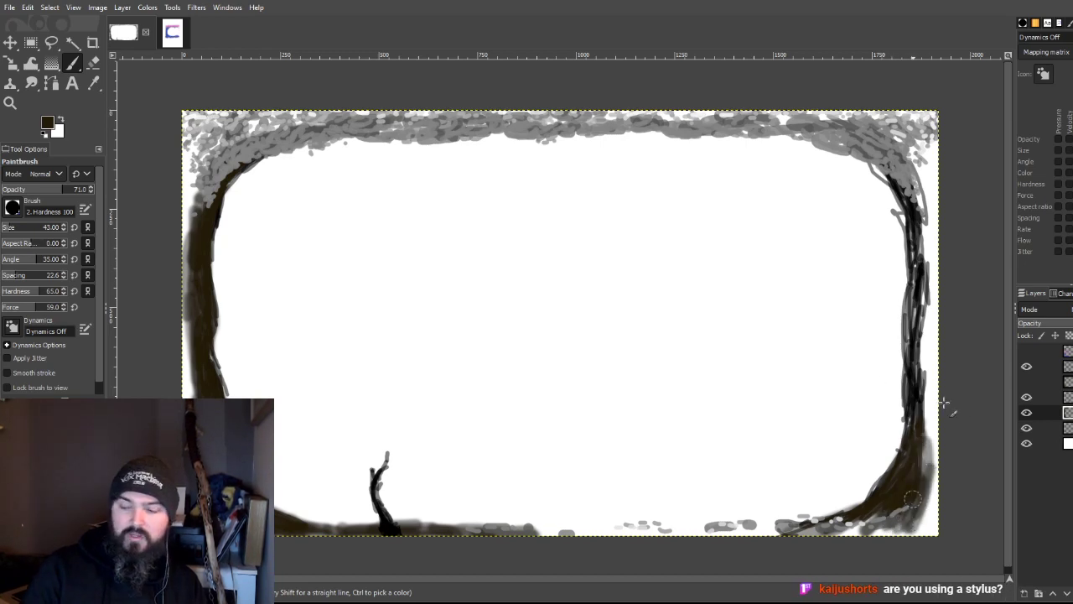
mouse_move(944, 403)
left_mouse_down()
mouse_move(920, 394)
mouse_move(922, 453)
mouse_move(919, 444)
left_mouse_up()
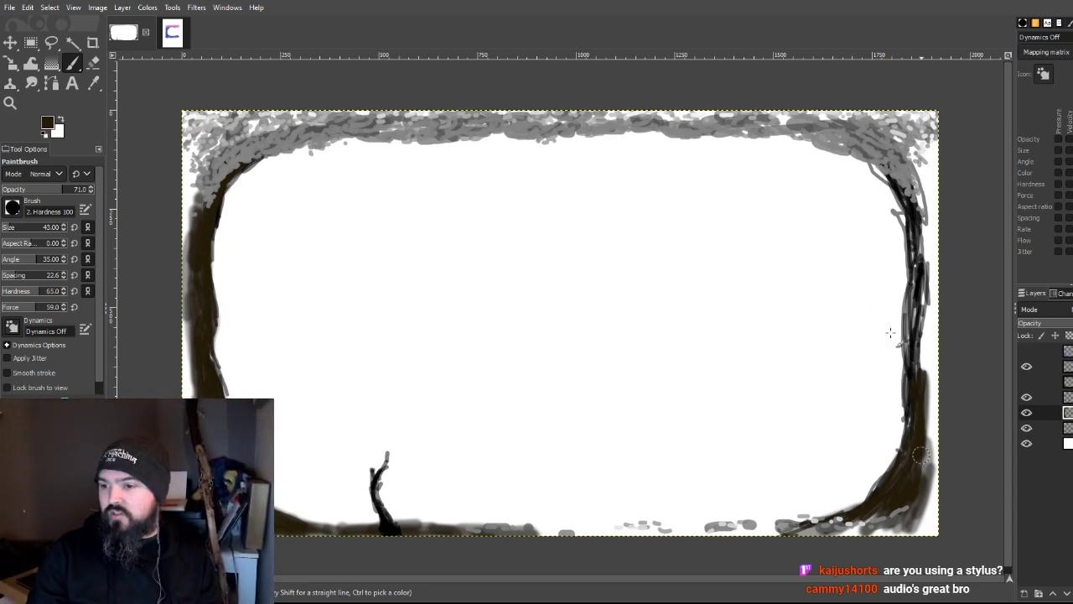
mouse_move(913, 280)
left_mouse_down()
mouse_move(908, 323)
mouse_move(910, 348)
mouse_move(908, 316)
mouse_move(924, 296)
mouse_move(926, 503)
left_mouse_up()
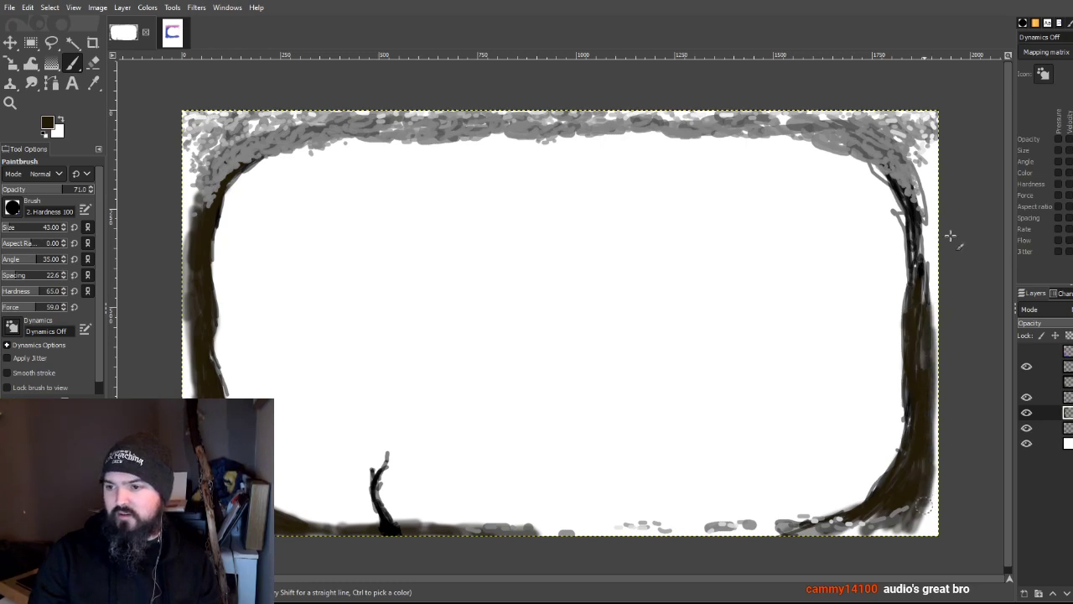
mouse_move(906, 192)
left_mouse_down()
mouse_move(928, 233)
mouse_move(929, 172)
mouse_move(936, 225)
mouse_move(896, 147)
mouse_move(925, 226)
mouse_move(886, 149)
mouse_move(904, 185)
mouse_move(907, 176)
mouse_move(859, 129)
left_mouse_up()
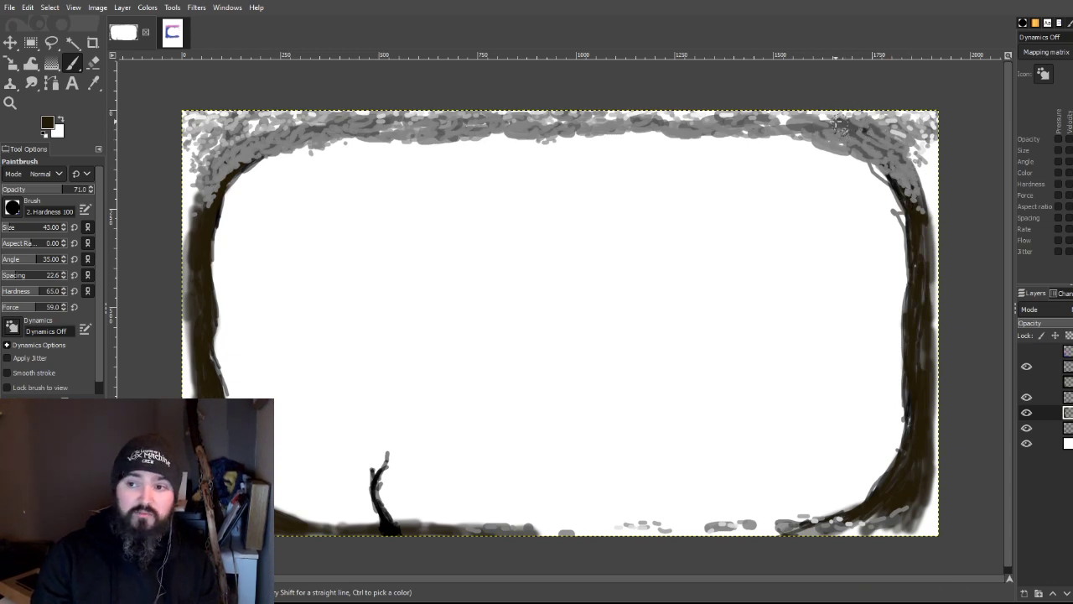
mouse_move(790, 124)
left_mouse_down()
mouse_move(750, 121)
mouse_move(883, 125)
mouse_move(927, 204)
mouse_move(895, 122)
mouse_move(923, 251)
mouse_move(932, 178)
mouse_move(922, 210)
left_mouse_up()
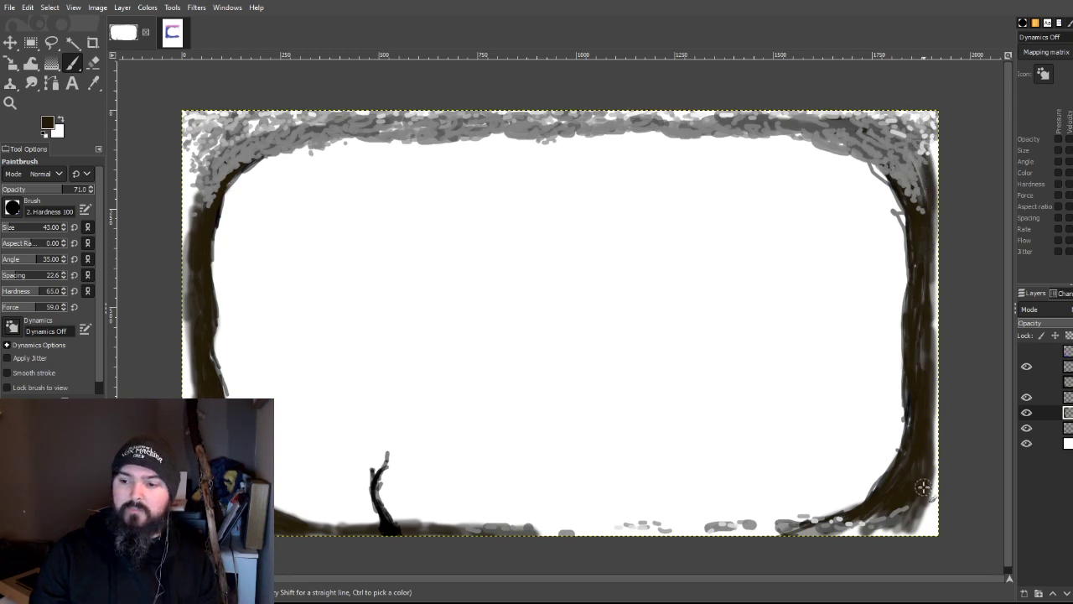
left_click_drag(922, 486, 932, 536)
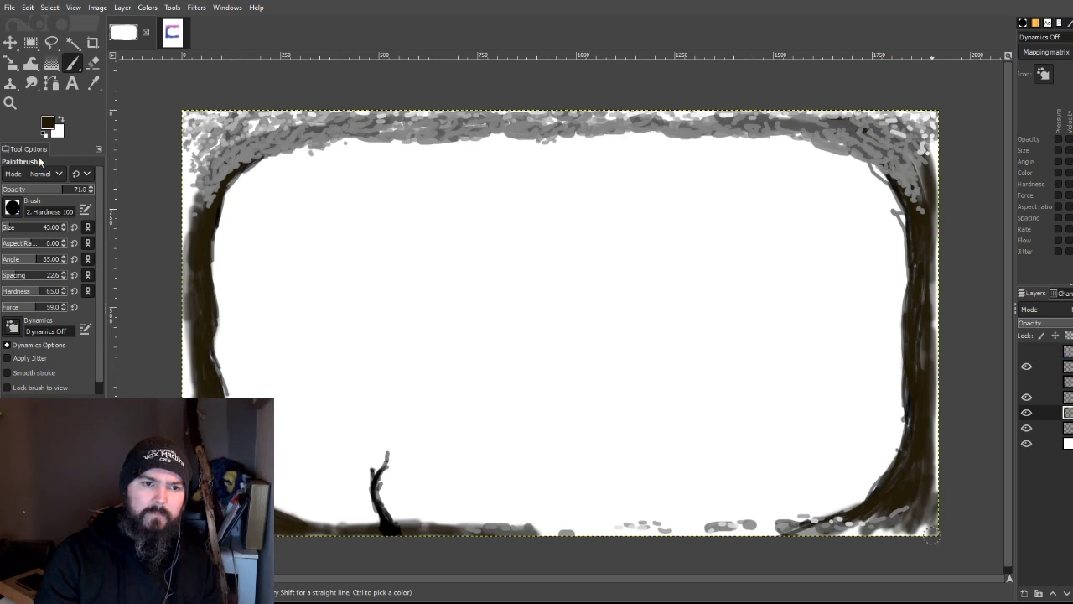
Step: Sketch a small square and circles in the middle of the canvas with the paintbrush at size 1 and opacity 100
left_click_drag(60, 191, 104, 202)
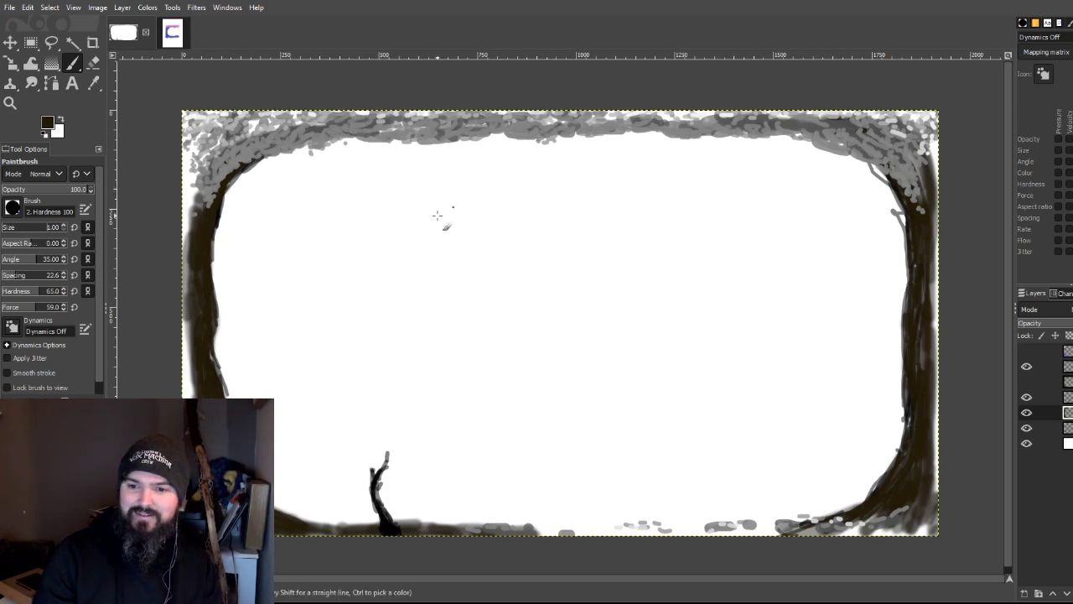
mouse_move(563, 343)
left_mouse_down()
mouse_move(542, 282)
mouse_move(608, 312)
left_mouse_up()
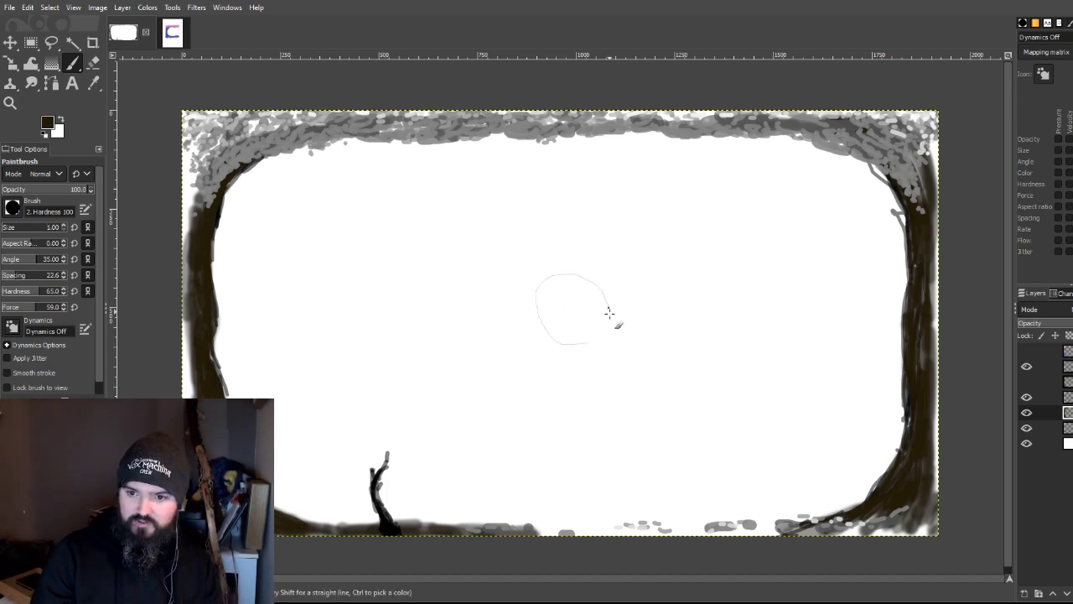
left_click_drag(590, 273, 567, 270)
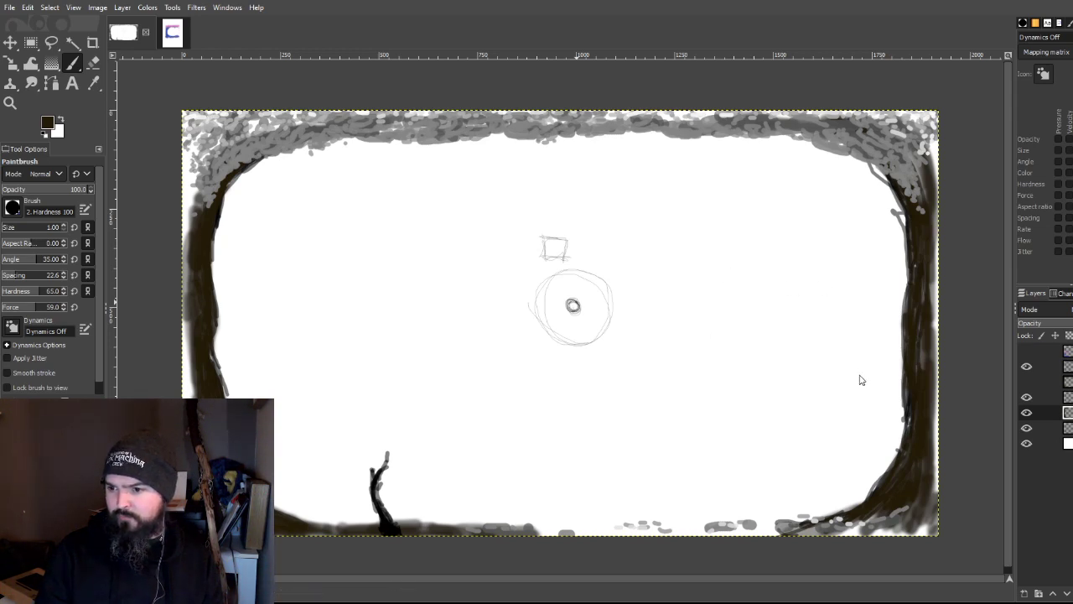
Step: Examine the pixels of the small sketched circle up close and return to the whole image
key("4")
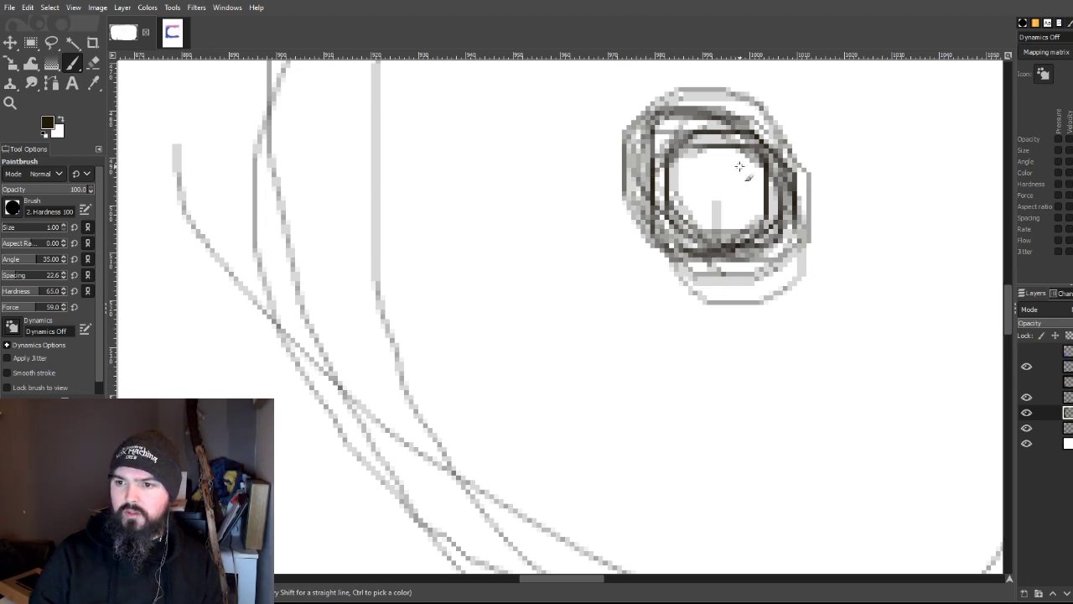
scroll(743, 172, "up", 6)
scroll(761, 289, "down", 6)
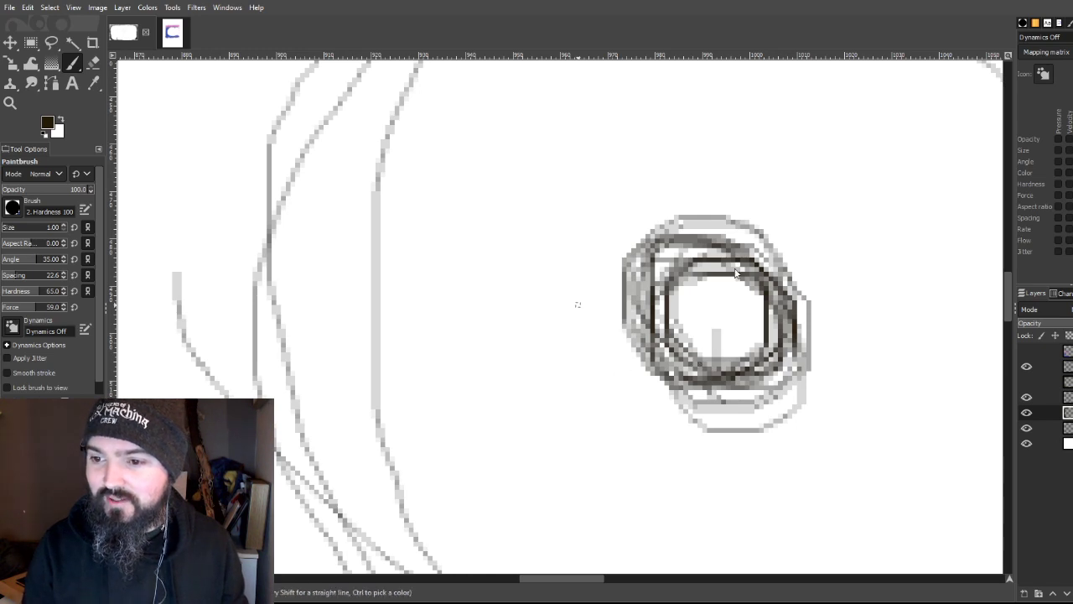
key("shift+ctrl+j")
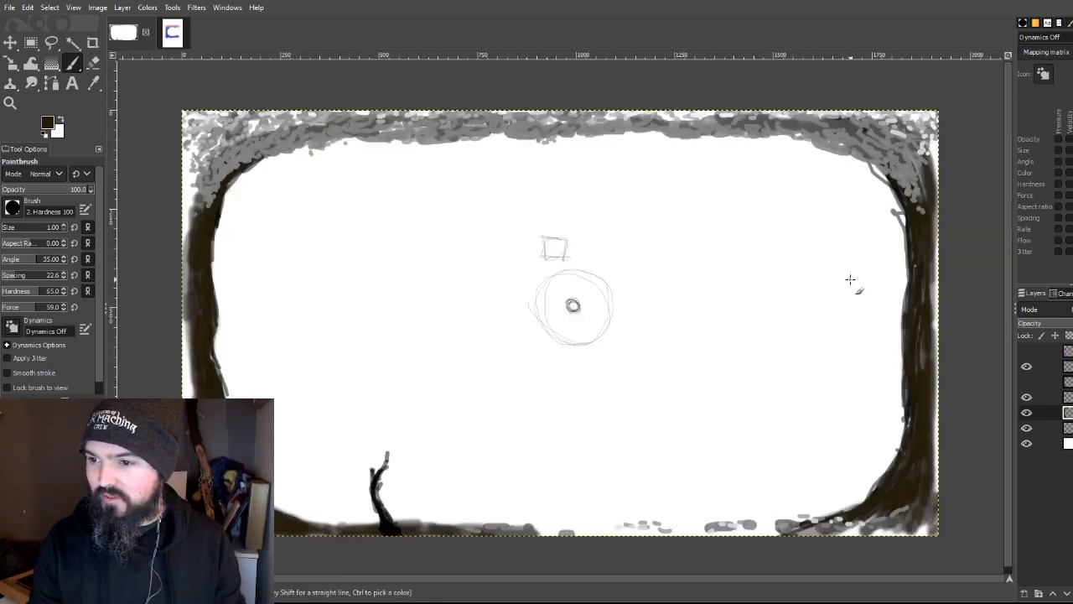
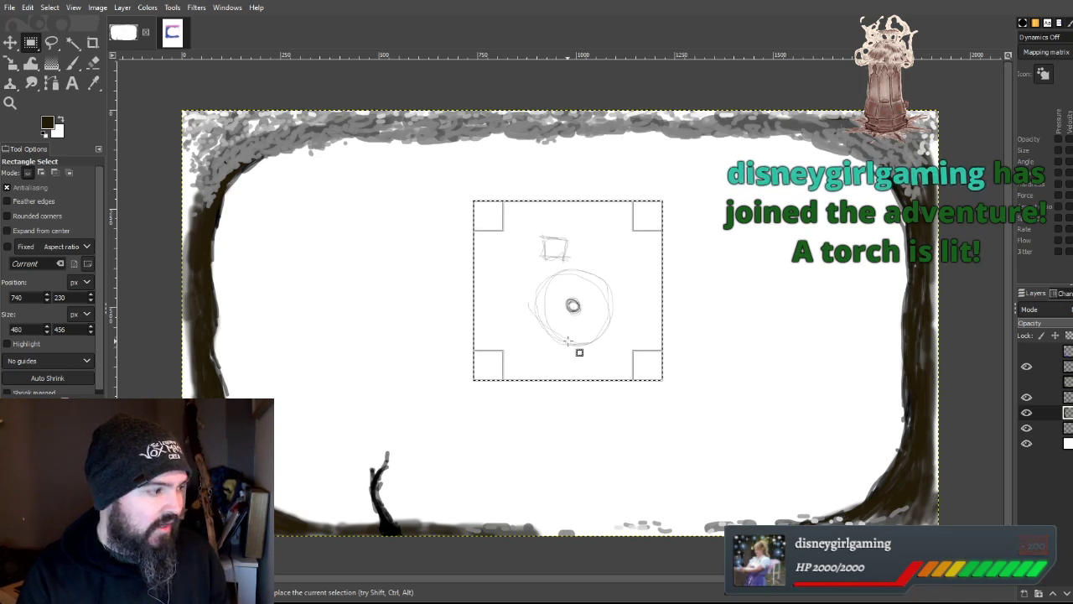
Step: Delete the selected test sketches from the middle of the canvas and clear the rectangular selection
key("Delete")
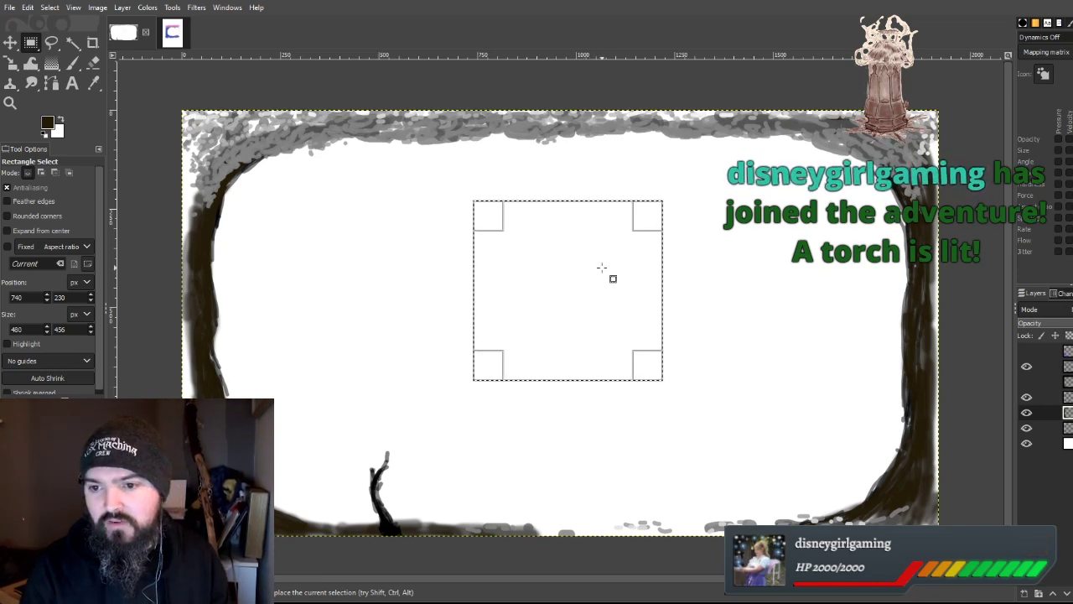
left_click(317, 228)
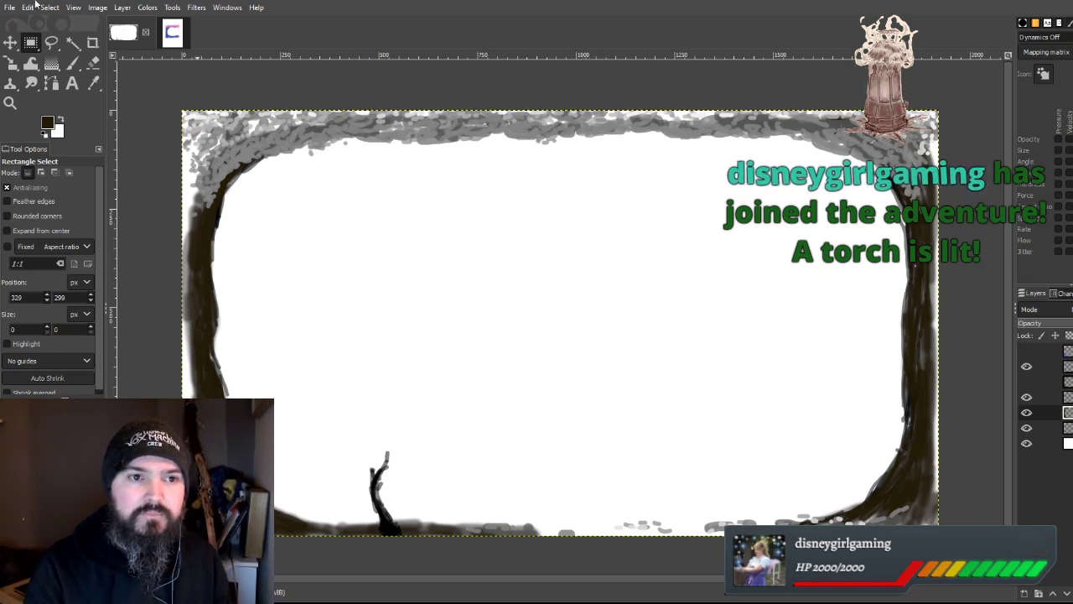
Step: Sample the left trunk's dark brown and paint along the bottom edge to the right trunk at size 57 and 59.3 opacity
left_click(72, 63)
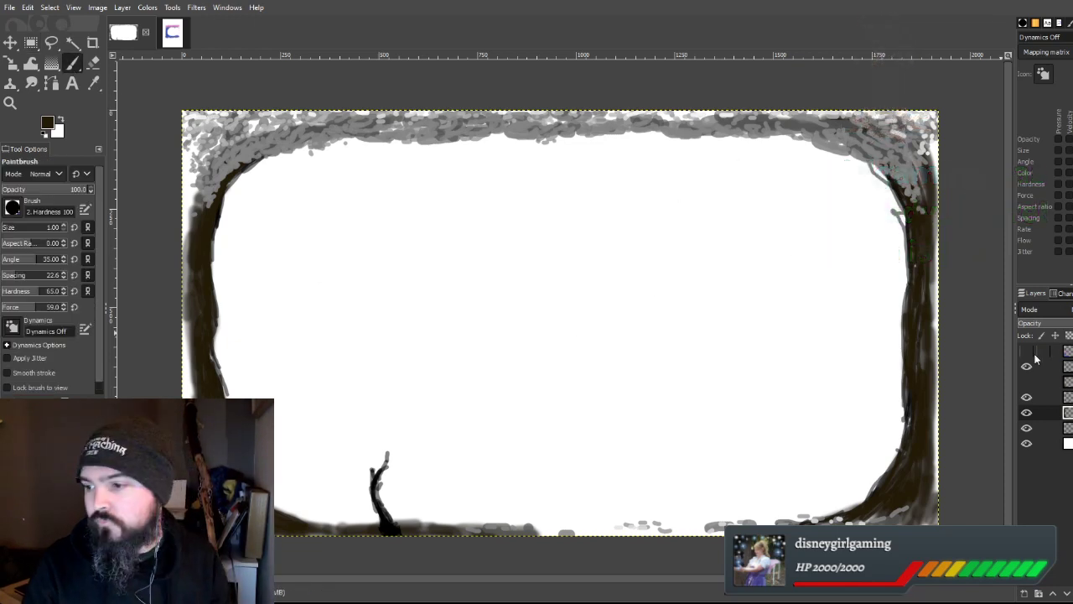
left_click(92, 83)
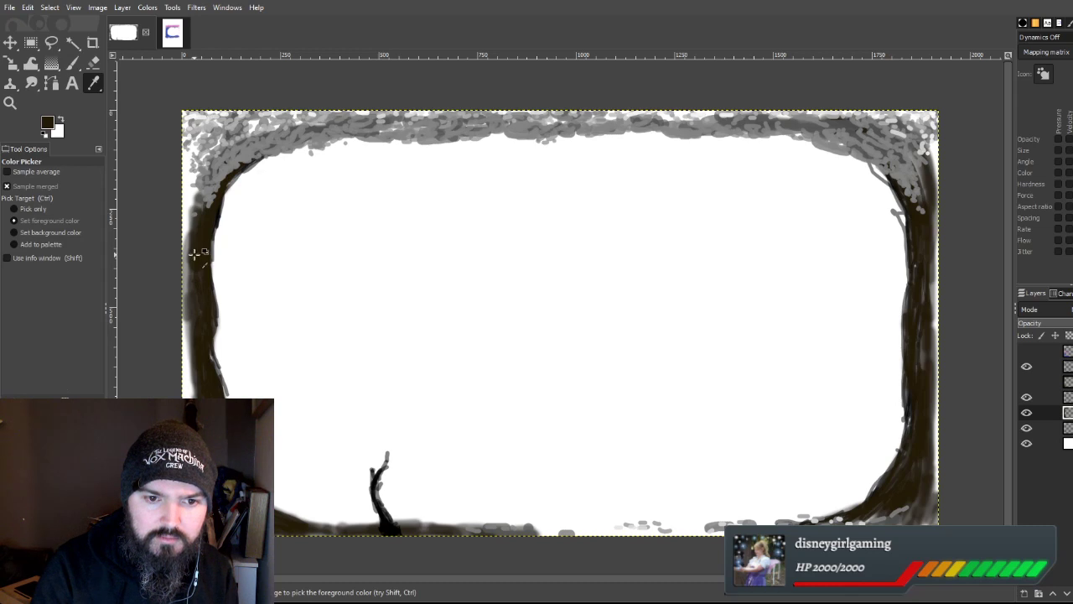
left_click(72, 63)
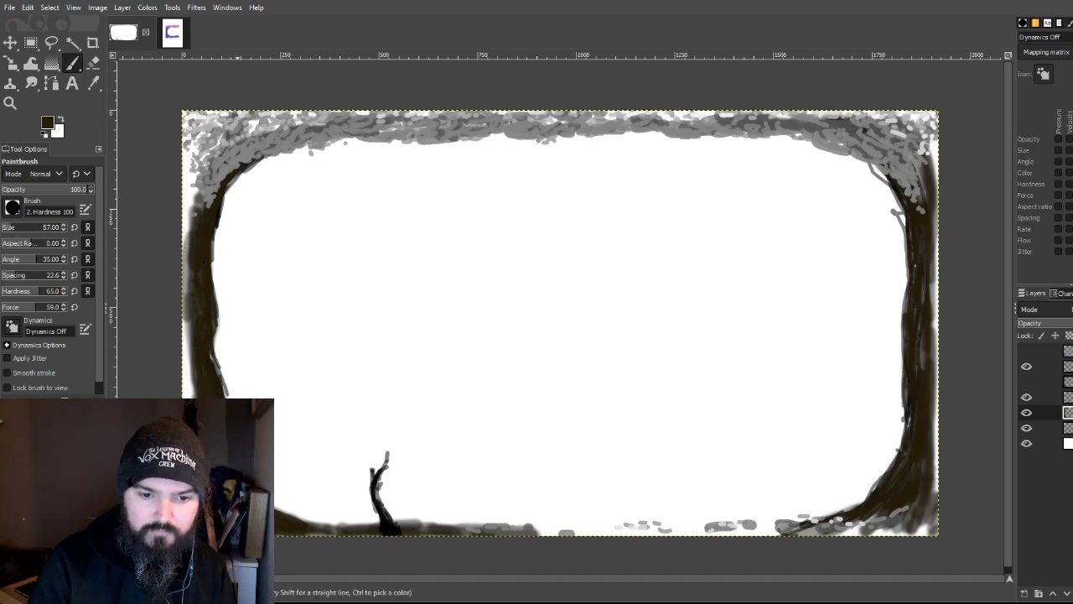
left_click_drag(52, 193, 54, 194)
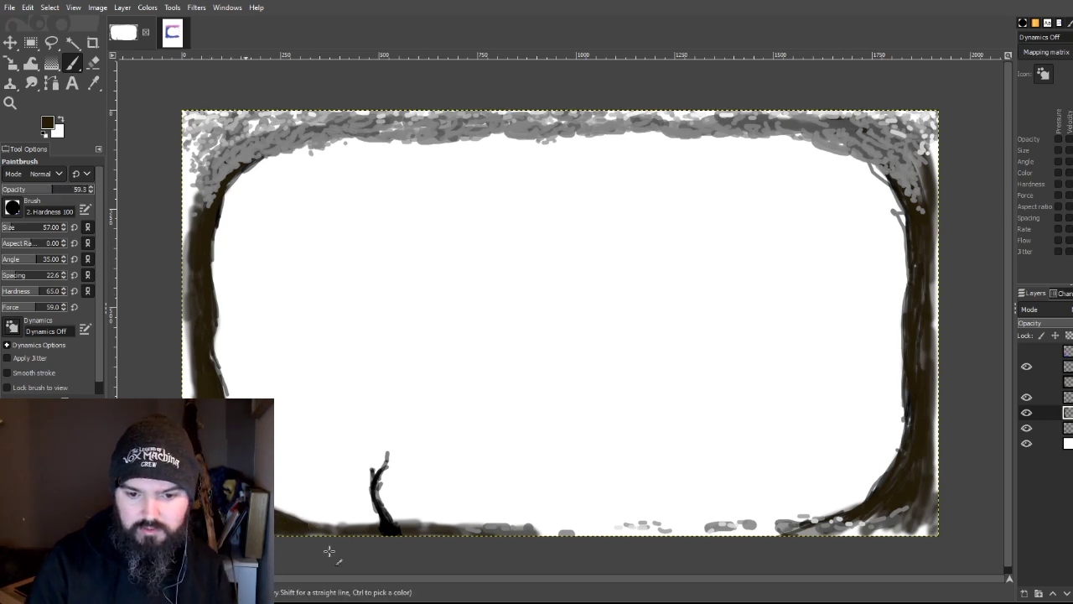
left_click_drag(429, 536, 501, 542)
mouse_move(638, 545)
left_mouse_down()
mouse_move(714, 543)
mouse_move(645, 534)
mouse_move(723, 532)
mouse_move(877, 543)
mouse_move(766, 539)
mouse_move(857, 523)
mouse_move(812, 529)
mouse_move(913, 493)
mouse_move(901, 522)
mouse_move(932, 528)
left_mouse_up()
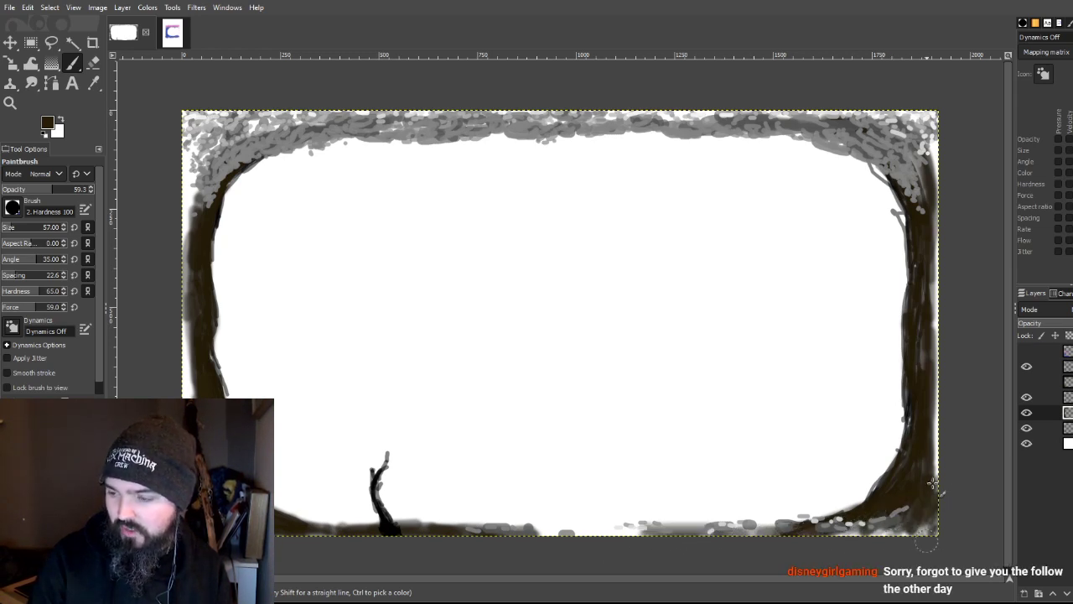
Step: Hide the Leaves layer and paint the right trunk, its upper corner and its branch dark brown at size 57 and 59.3 opacity
mouse_move(927, 381)
left_mouse_down()
mouse_move(921, 285)
mouse_move(916, 410)
mouse_move(926, 280)
mouse_move(929, 324)
mouse_move(923, 167)
mouse_move(931, 221)
mouse_move(871, 147)
mouse_move(893, 111)
left_mouse_up()
left_click_drag(881, 172, 878, 185)
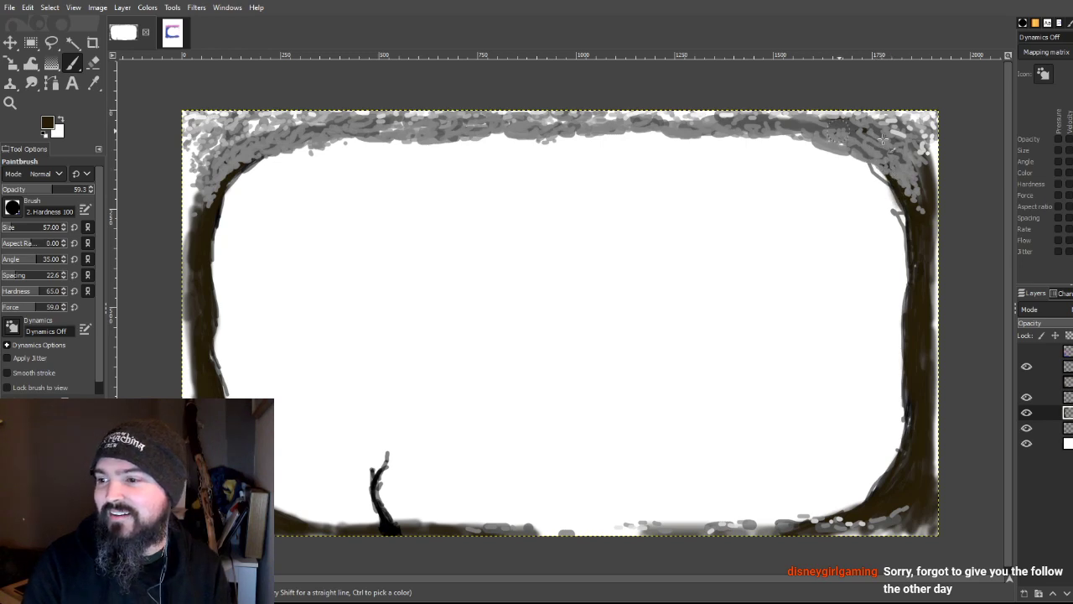
left_click(1026, 367)
mouse_move(836, 122)
left_mouse_down()
mouse_move(757, 113)
mouse_move(871, 124)
mouse_move(911, 170)
mouse_move(919, 126)
mouse_move(933, 125)
mouse_move(938, 146)
mouse_move(902, 152)
mouse_move(905, 114)
mouse_move(857, 108)
mouse_move(920, 120)
mouse_move(909, 155)
mouse_move(916, 234)
mouse_move(938, 265)
mouse_move(938, 191)
mouse_move(937, 314)
mouse_move(941, 197)
mouse_move(926, 366)
mouse_move(929, 428)
mouse_move(933, 281)
mouse_move(926, 478)
mouse_move(941, 414)
mouse_move(931, 509)
mouse_move(887, 522)
mouse_move(903, 529)
mouse_move(879, 542)
left_mouse_up()
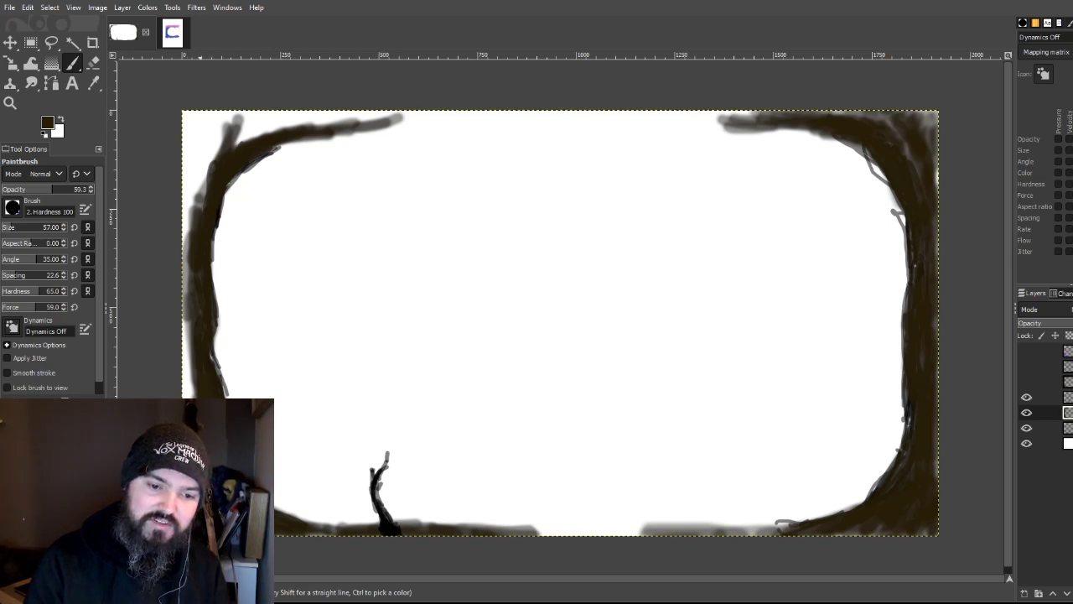
Step: Paint the left trunk, the top edge and the gap in the middle of the bottom edge dark brown
mouse_move(168, 367)
left_mouse_down()
mouse_move(190, 265)
mouse_move(184, 293)
mouse_move(189, 155)
mouse_move(190, 192)
mouse_move(202, 124)
mouse_move(192, 161)
mouse_move(235, 134)
mouse_move(247, 150)
mouse_move(301, 130)
mouse_move(243, 129)
mouse_move(228, 143)
mouse_move(386, 112)
mouse_move(369, 122)
mouse_move(402, 121)
mouse_move(218, 137)
mouse_move(460, 121)
mouse_move(403, 118)
mouse_move(419, 111)
mouse_move(733, 126)
mouse_move(656, 103)
mouse_move(769, 118)
mouse_move(632, 97)
mouse_move(561, 111)
mouse_move(545, 109)
mouse_move(648, 109)
mouse_move(543, 97)
mouse_move(637, 108)
mouse_move(368, 112)
mouse_move(456, 104)
mouse_move(720, 135)
mouse_move(695, 113)
mouse_move(891, 120)
left_mouse_up()
mouse_move(278, 85)
left_mouse_down()
mouse_move(223, 149)
mouse_move(268, 138)
mouse_move(220, 191)
left_mouse_up()
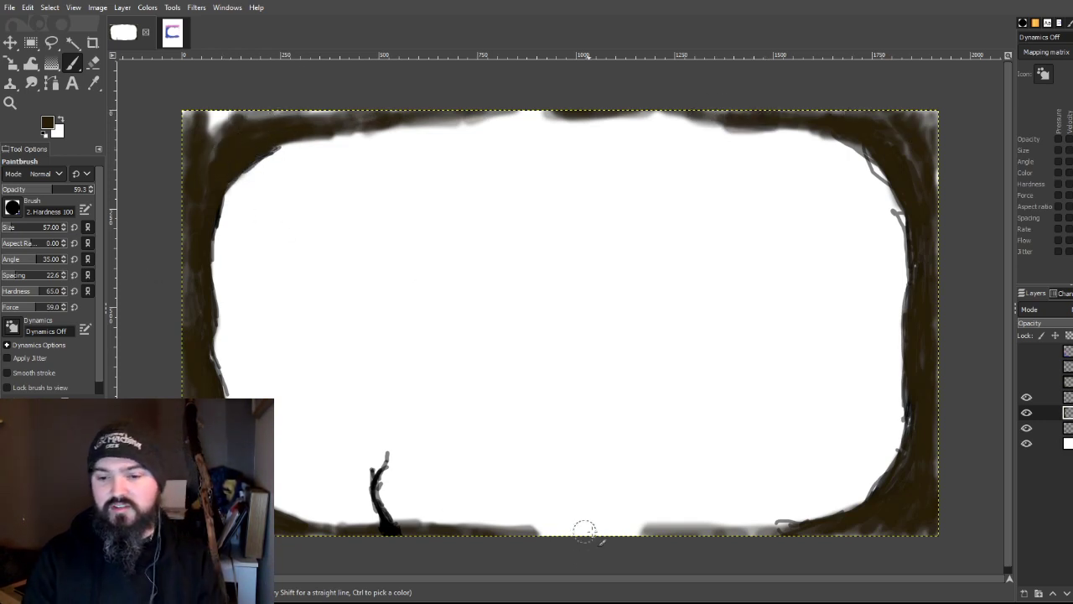
mouse_move(577, 545)
left_mouse_down()
mouse_move(602, 539)
mouse_move(573, 536)
mouse_move(713, 536)
left_mouse_up()
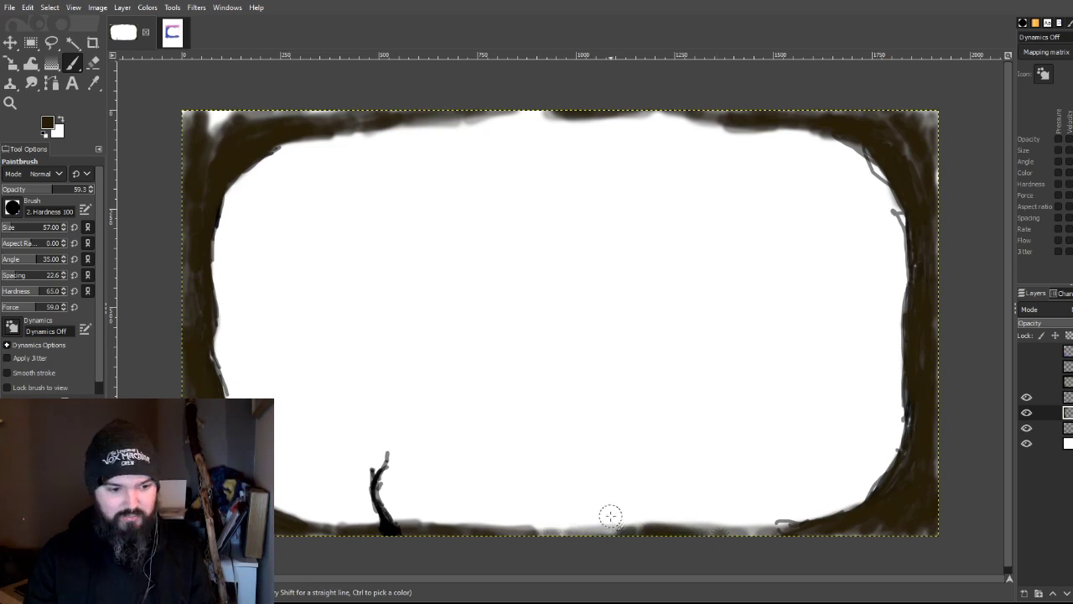
Step: Show the Leaves and Foreground layers again and toggle the Midground layer off and on to compare the frame
left_click(1026, 366)
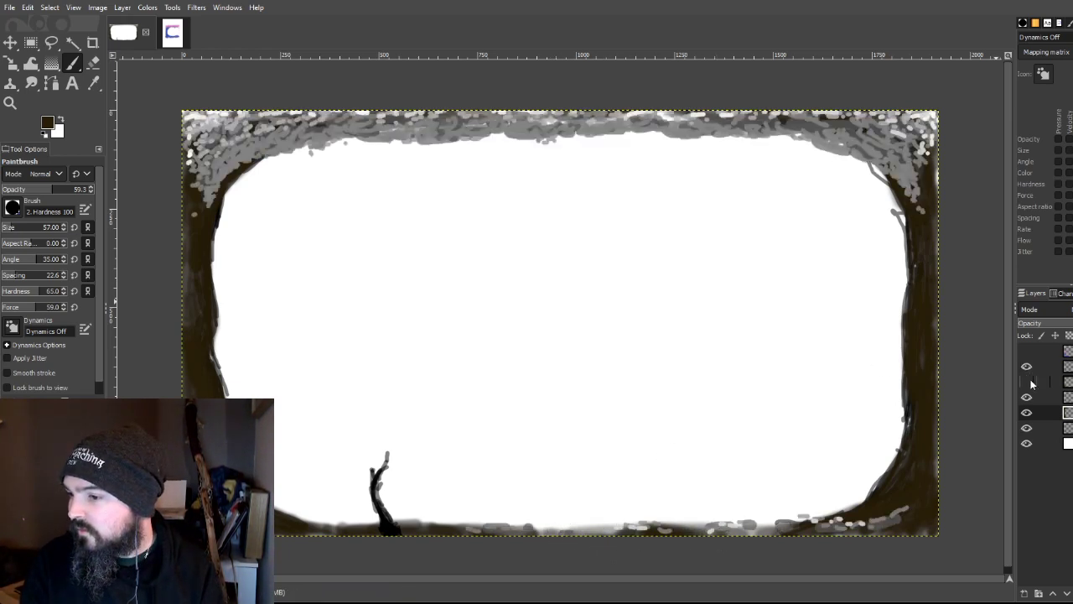
left_click(1028, 381)
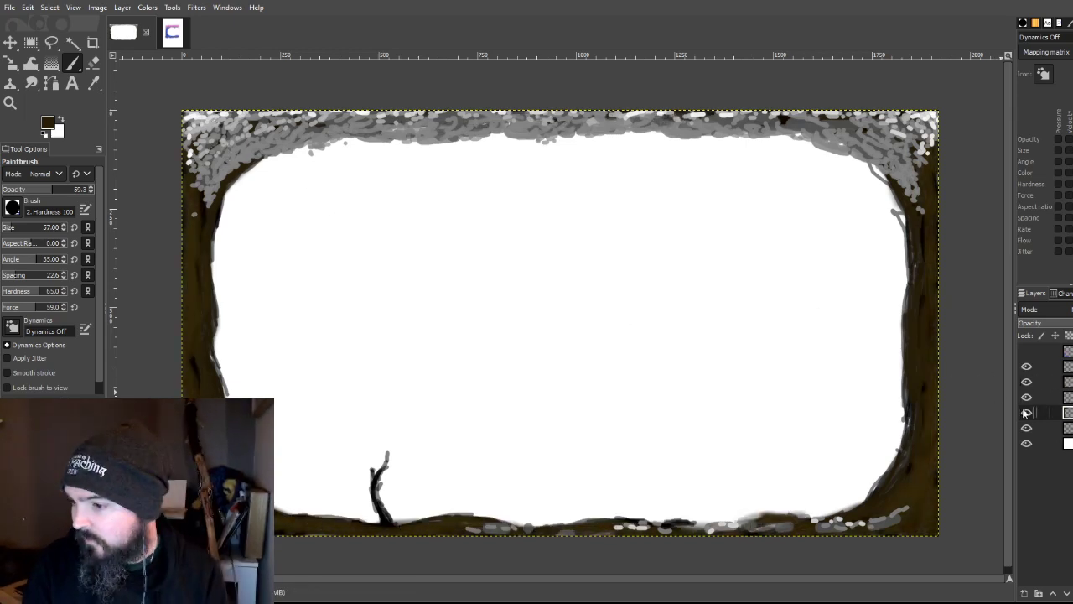
left_click(1027, 412)
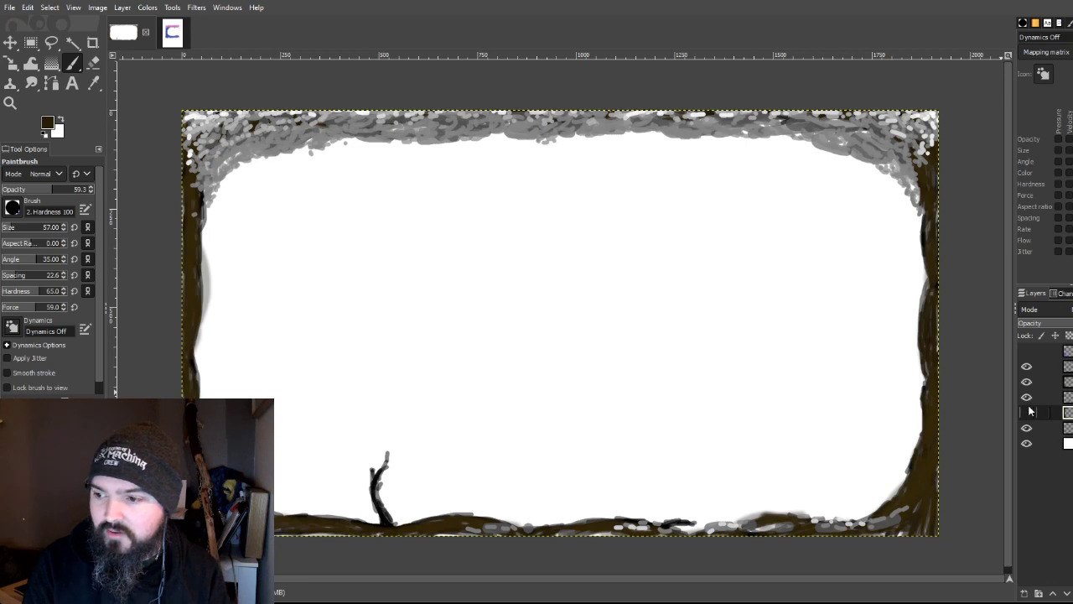
left_click(1027, 412)
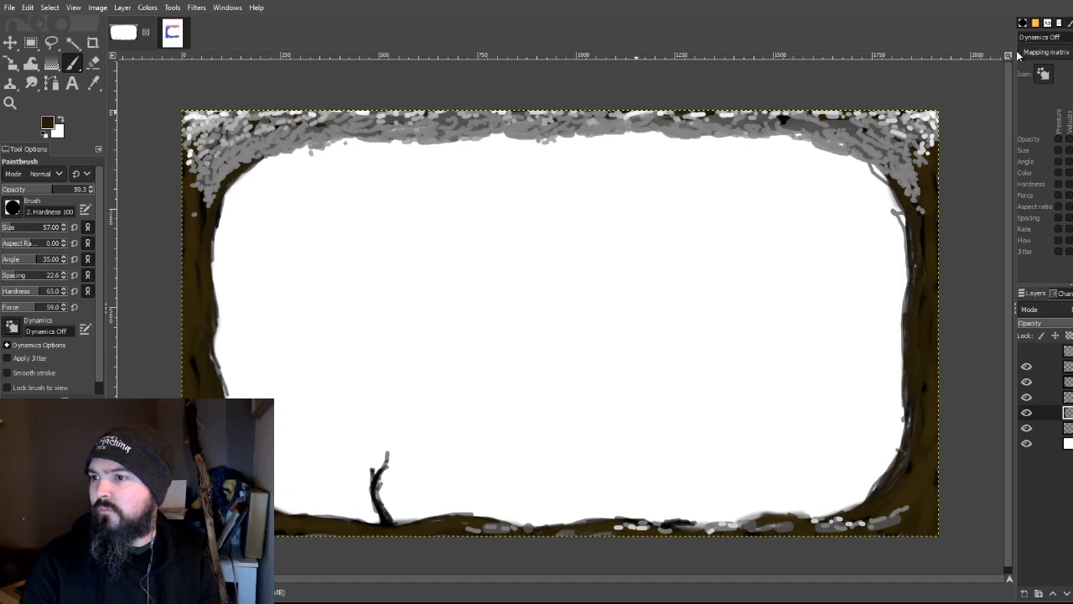
Step: Replace the brush dynamics settings in the dock with the foreground colour selector
left_click(1037, 25)
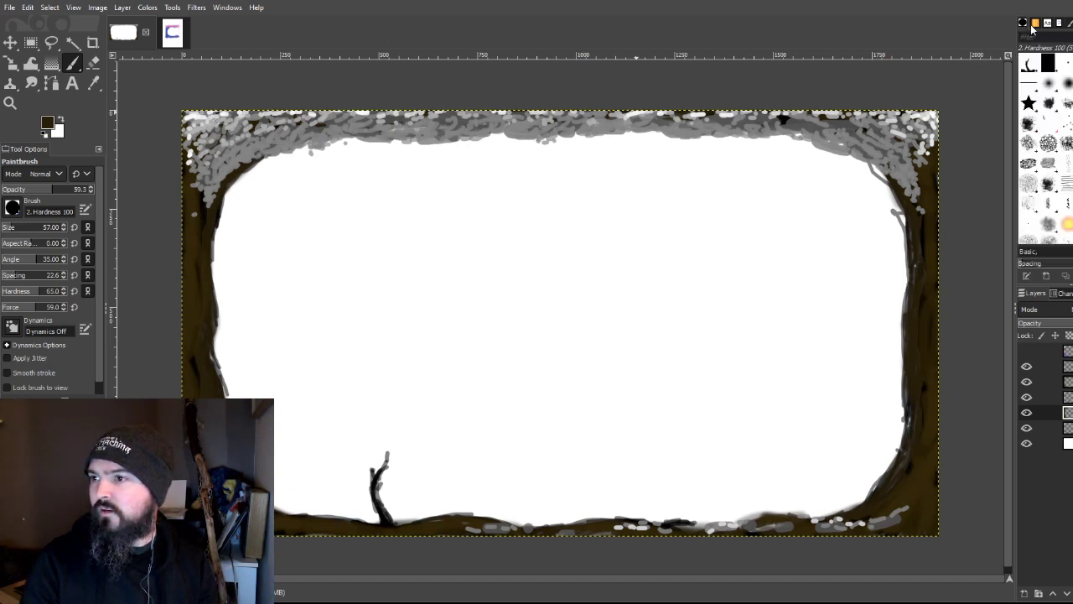
left_click(1048, 24)
scroll(1062, 25, "up", 2)
scroll(1036, 23, "up", 1)
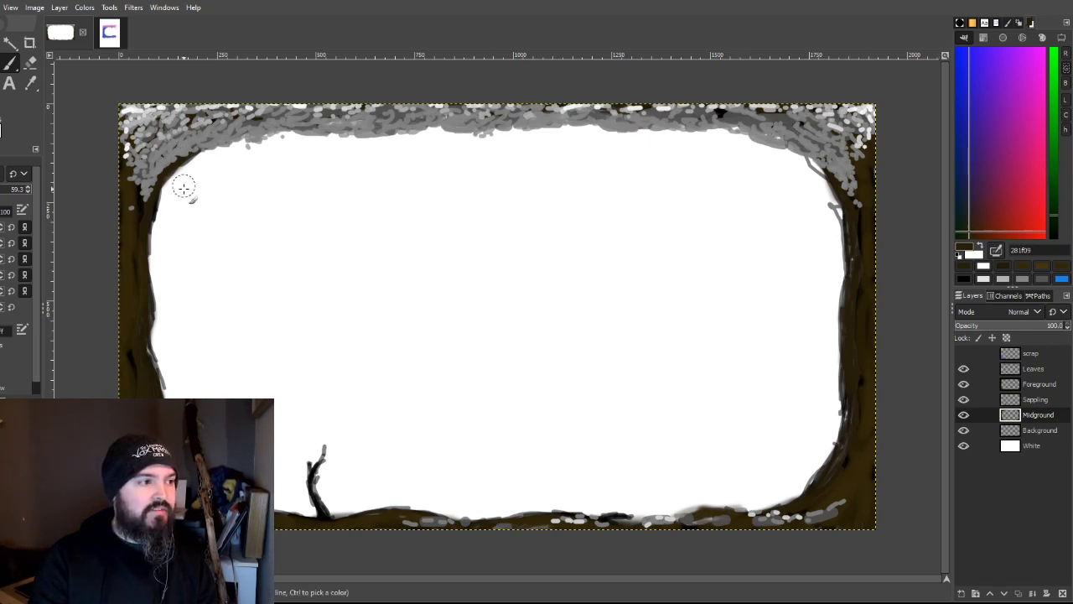
Step: Examine the scrap layer's pink and blue tree sketch in the middle of the canvas, return it to the lower-left corner and hide it
left_click(964, 353)
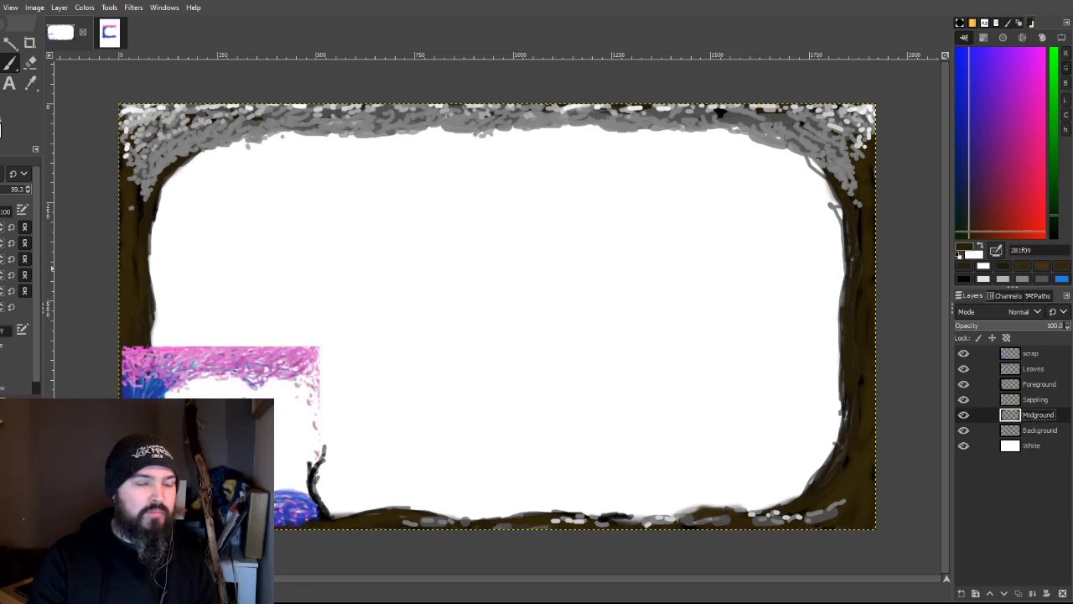
key("m")
left_click_drag(489, 268, 492, 310)
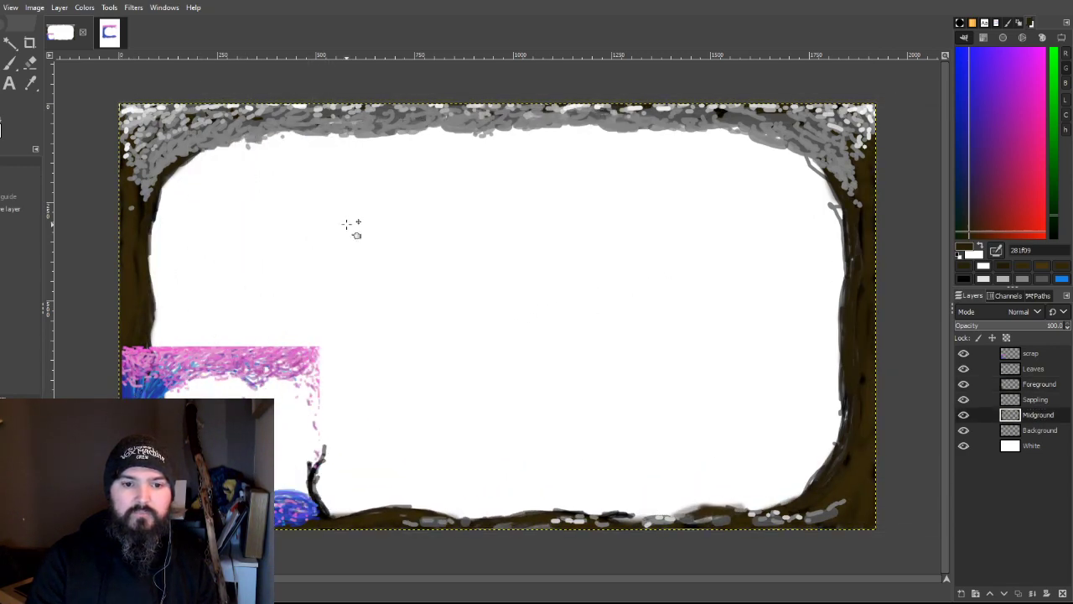
left_click(1006, 352)
left_click_drag(136, 392, 365, 285)
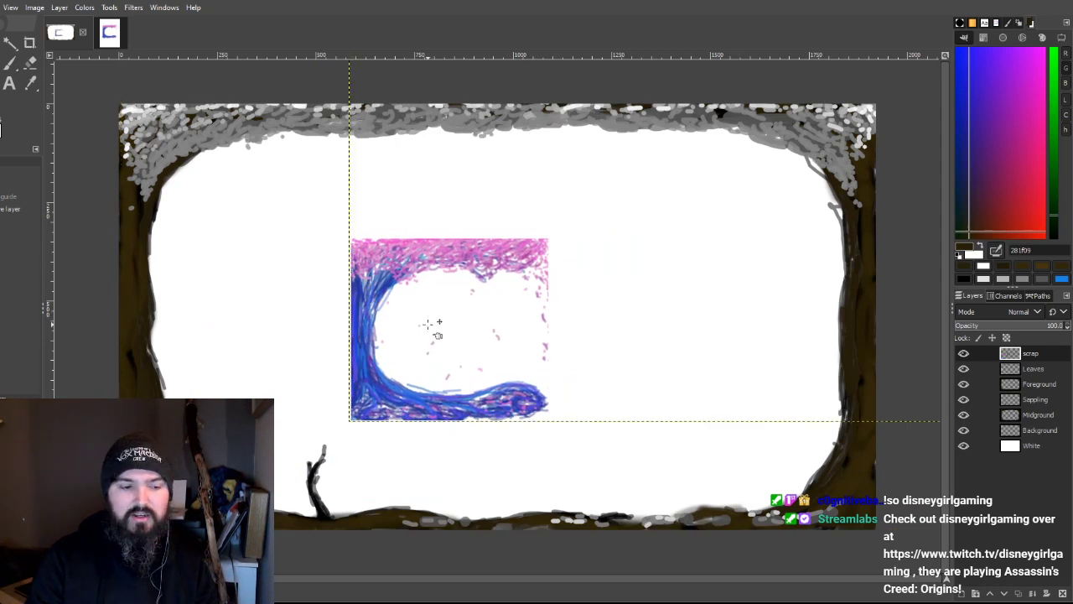
left_click(479, 331)
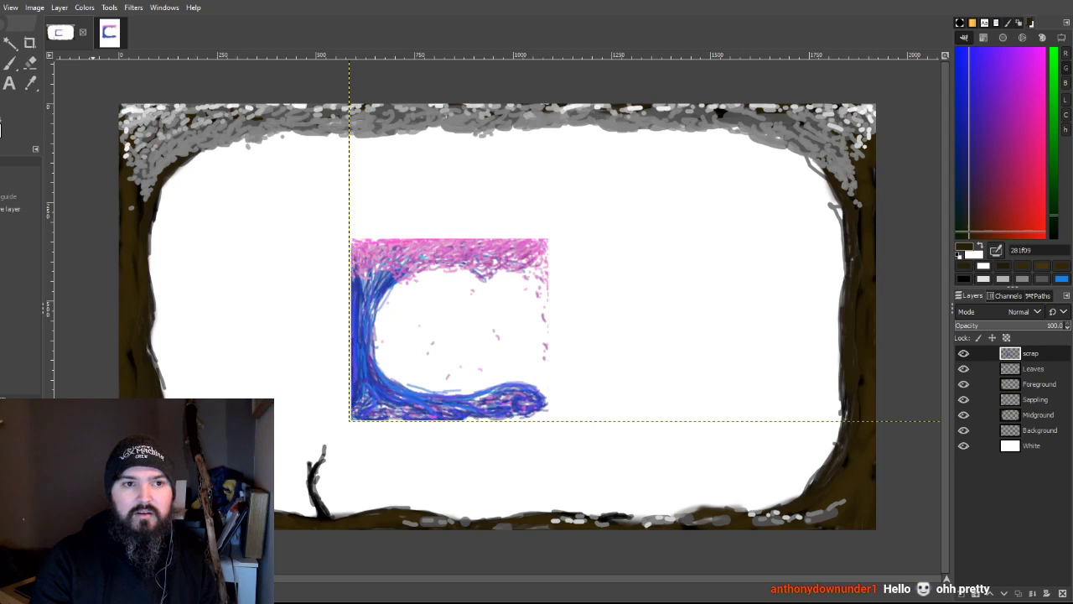
left_click_drag(394, 261, 165, 371)
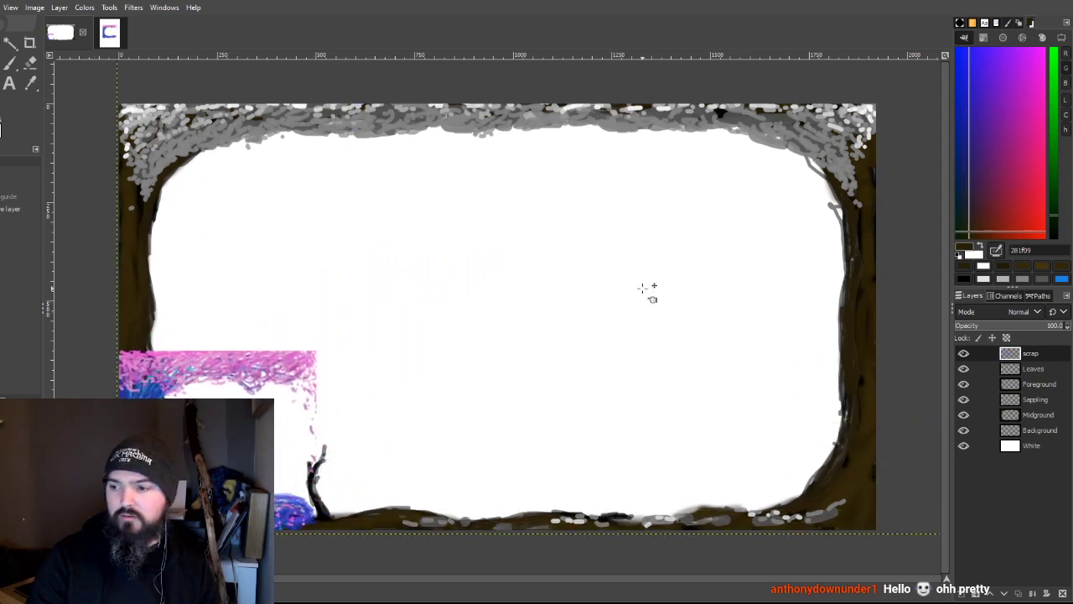
left_click(963, 353)
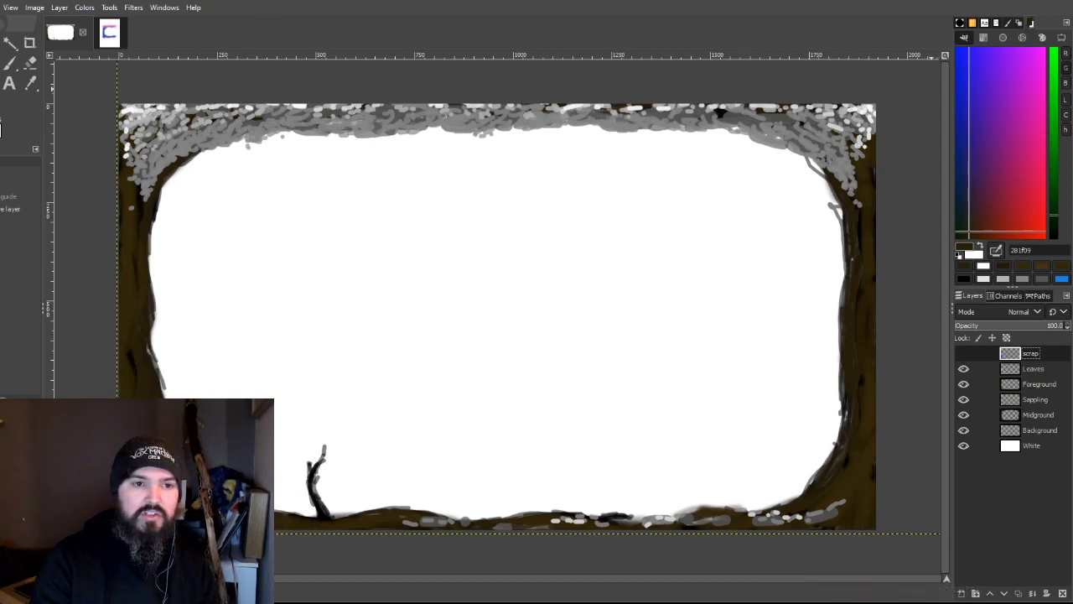
Step: Sample the brown 3b2e0f from the right trunk and ready the paintbrush on the Foreground layer at 32.4 opacity
left_click(799, 177, "ctrl")
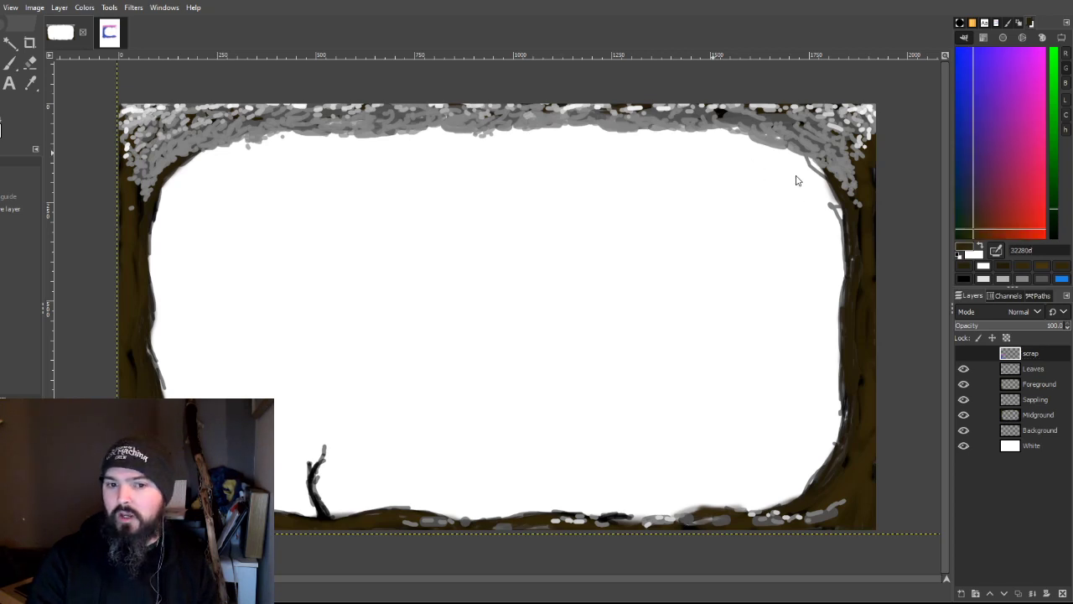
left_click(872, 156, "ctrl")
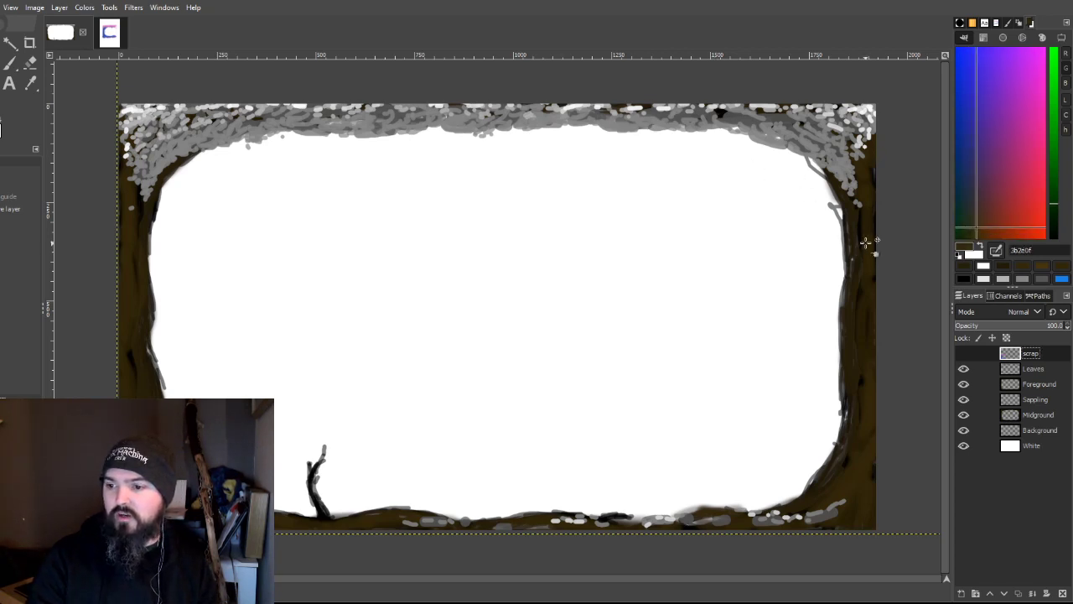
left_click(1036, 385)
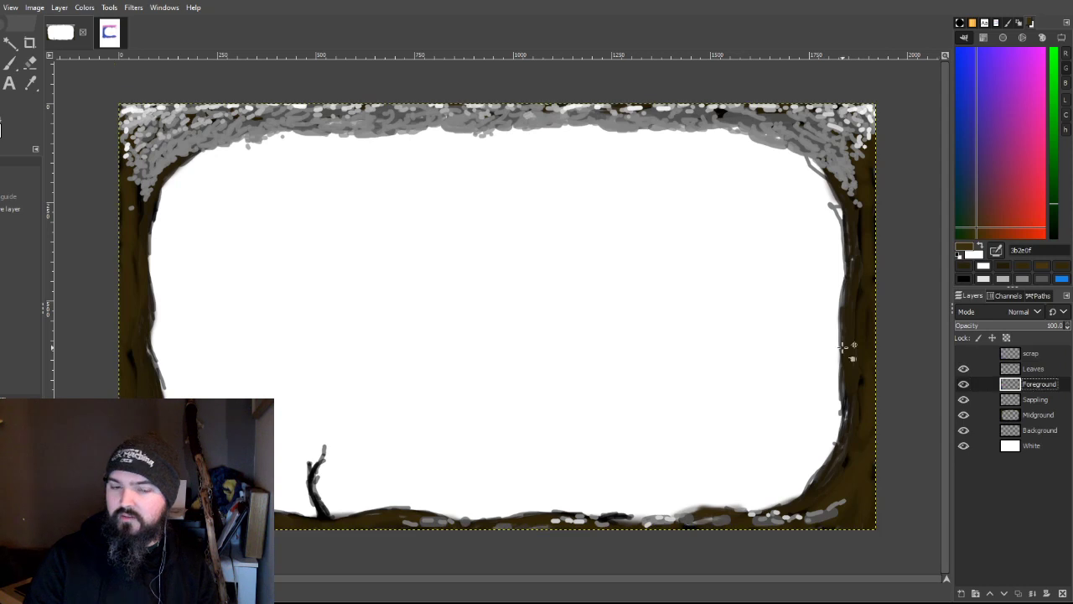
key("p")
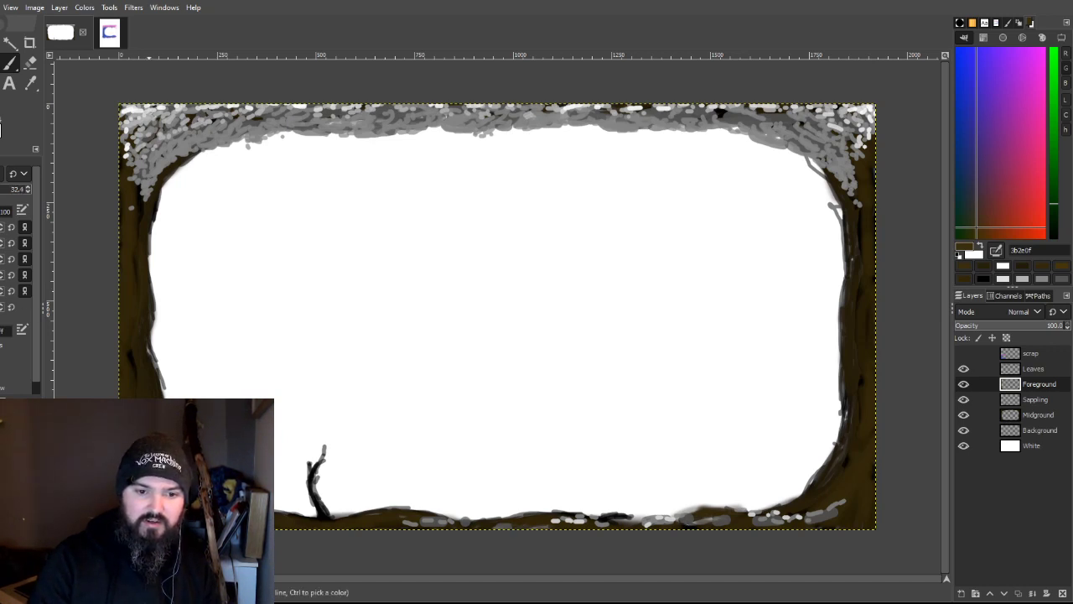
Step: Hide the Midground layer and brush the sampled brown over the left trunk on the Foreground layer
left_click(963, 399)
left_click(964, 399)
left_click(963, 414)
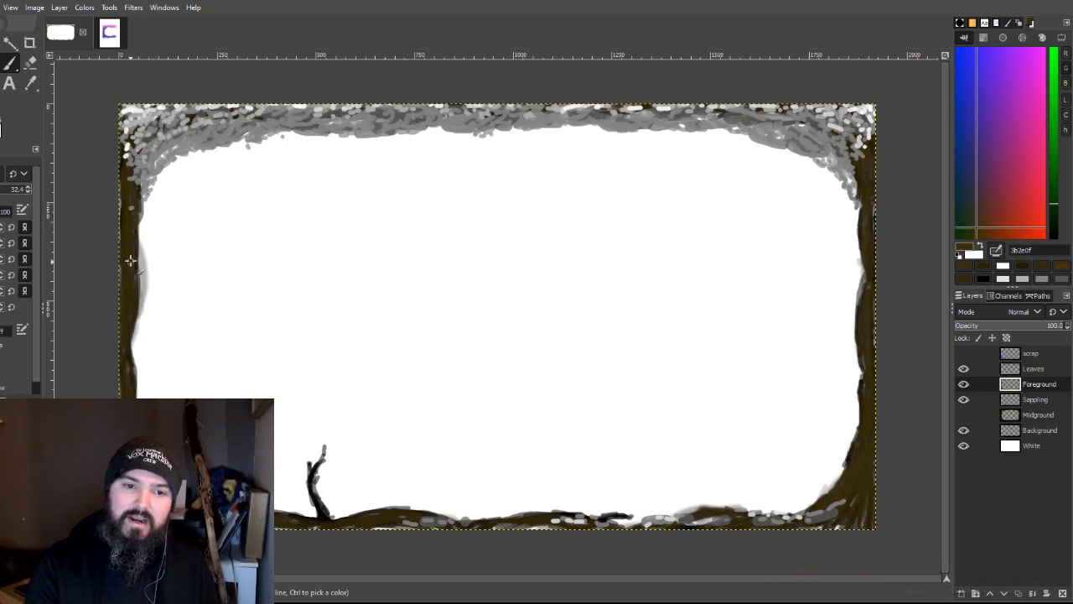
left_click_drag(130, 360, 133, 397)
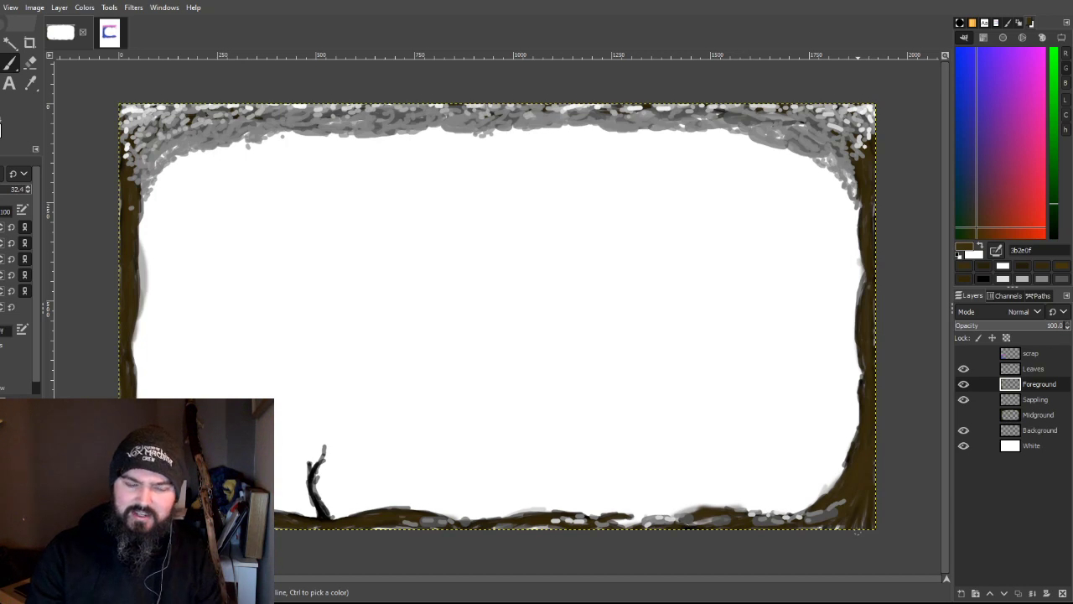
left_click(1038, 384)
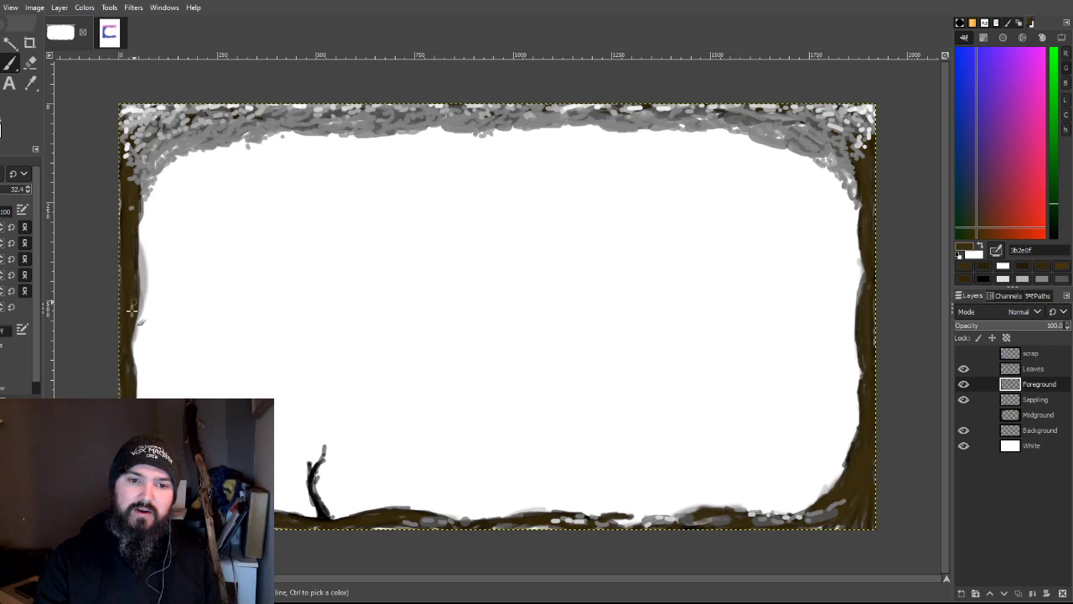
mouse_move(138, 285)
left_mouse_down()
mouse_move(131, 253)
mouse_move(132, 352)
mouse_move(130, 336)
mouse_move(148, 355)
left_mouse_up()
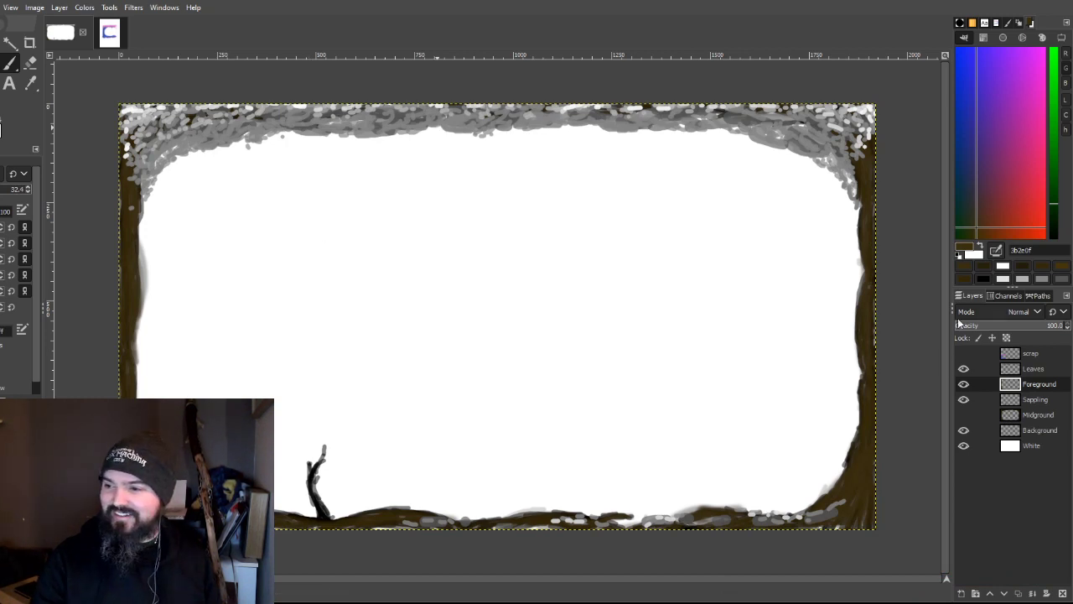
Step: Colour the sapling brown on the Sappling layer and erase the stray strokes around its tip
left_click(1033, 400)
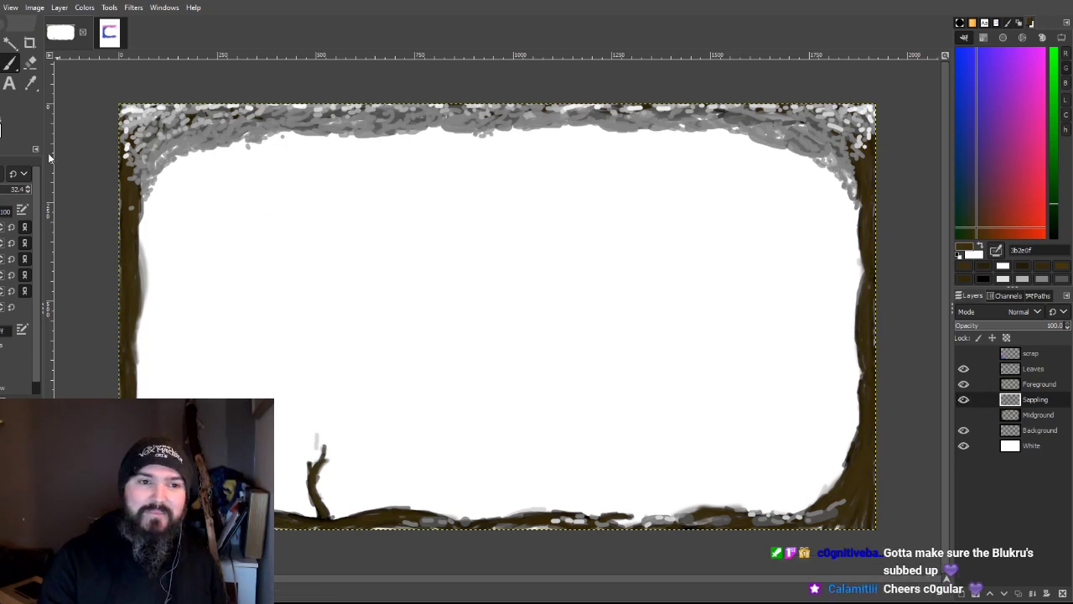
left_click(30, 63)
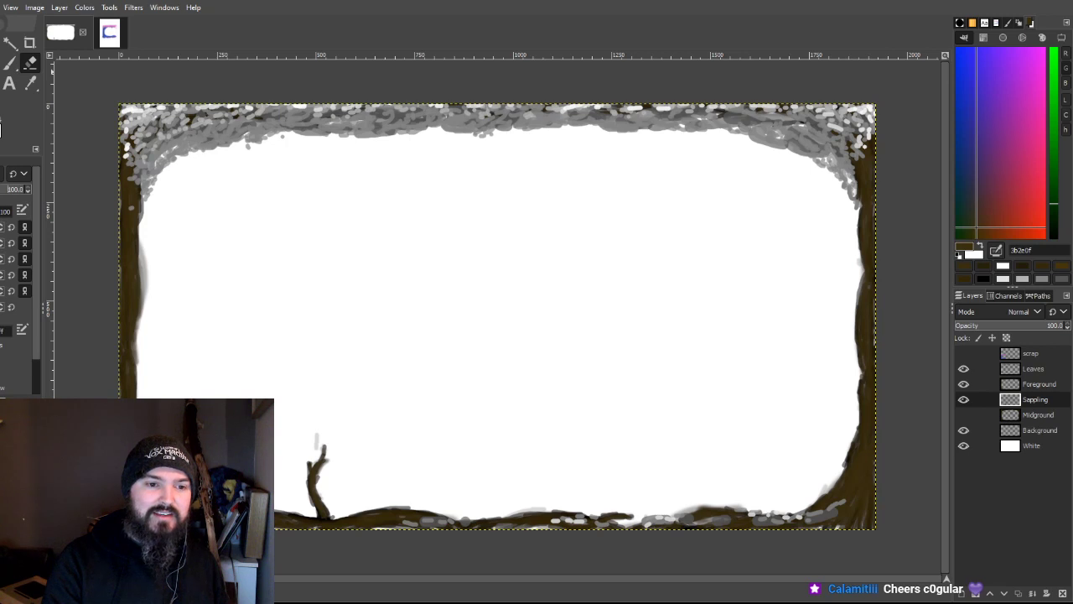
left_click_drag(307, 414, 314, 445)
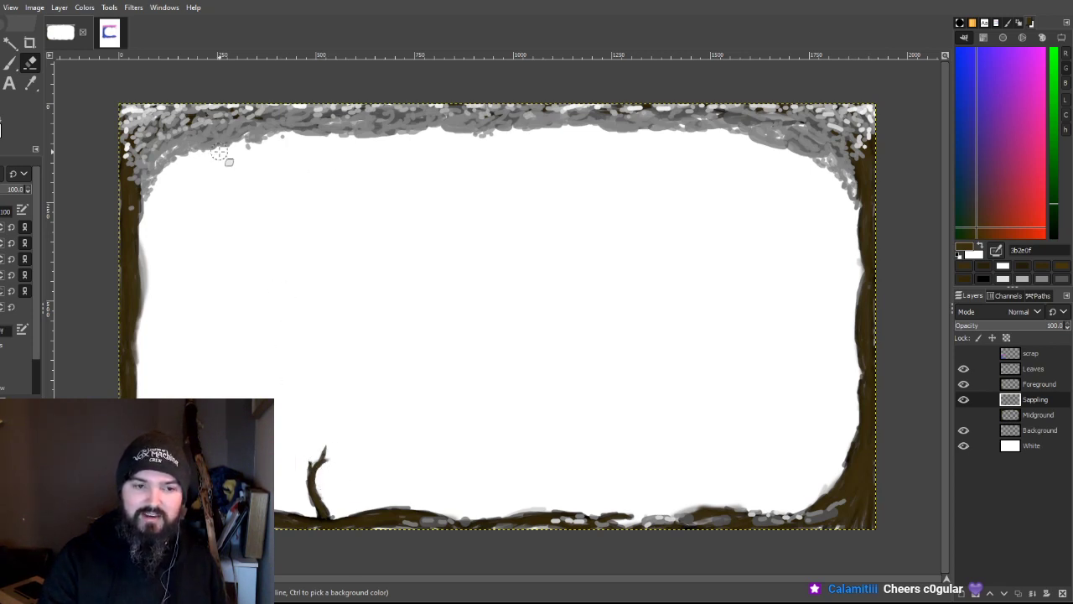
left_click(8, 65)
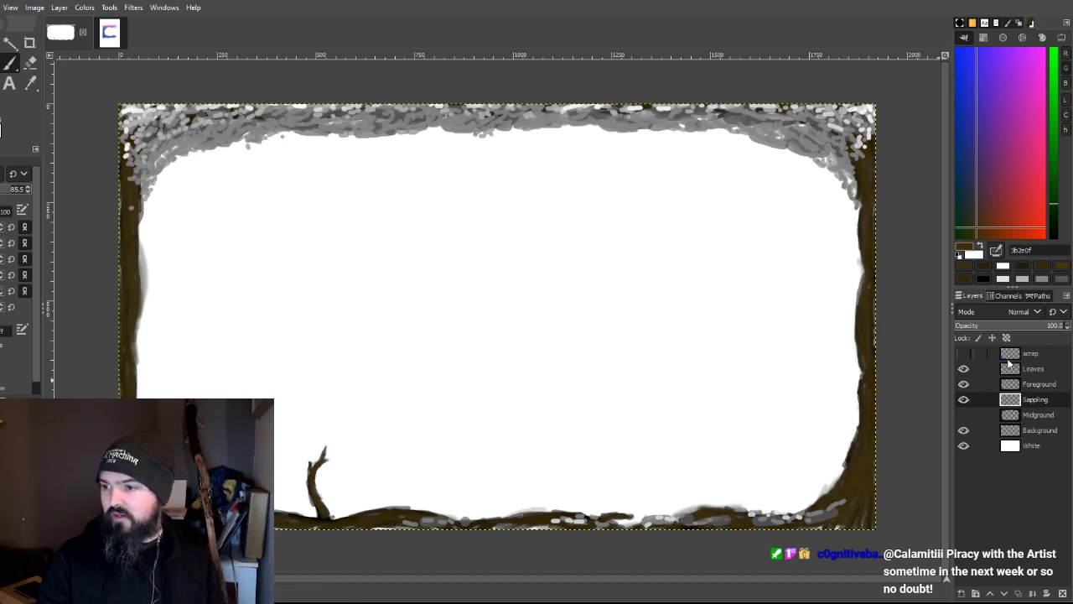
Step: Show the Midground layer again and ready the eraser on the Foreground layer
left_click(963, 414)
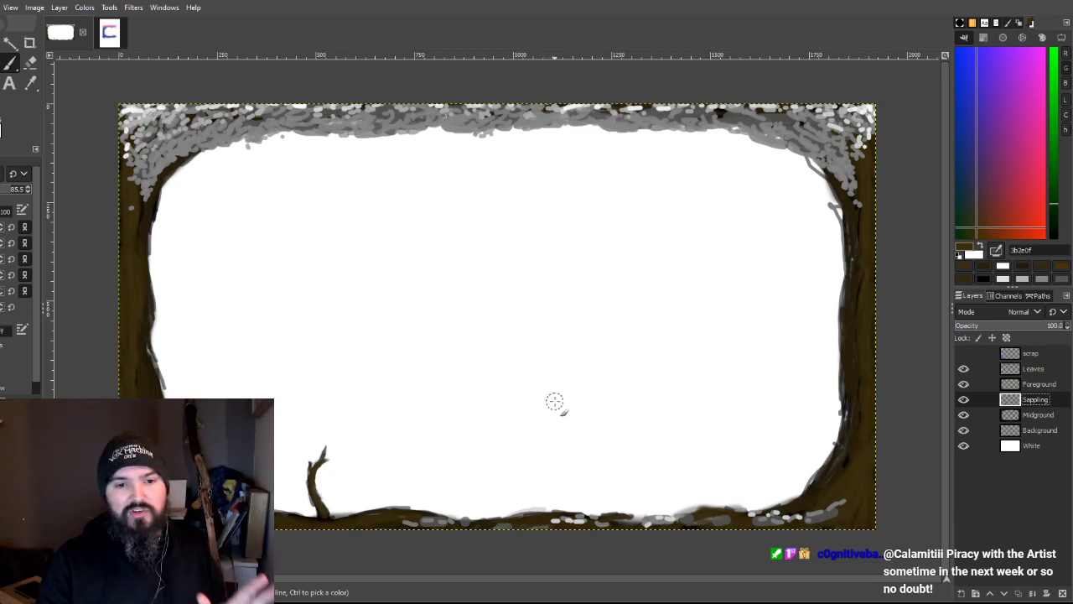
key("shift+e")
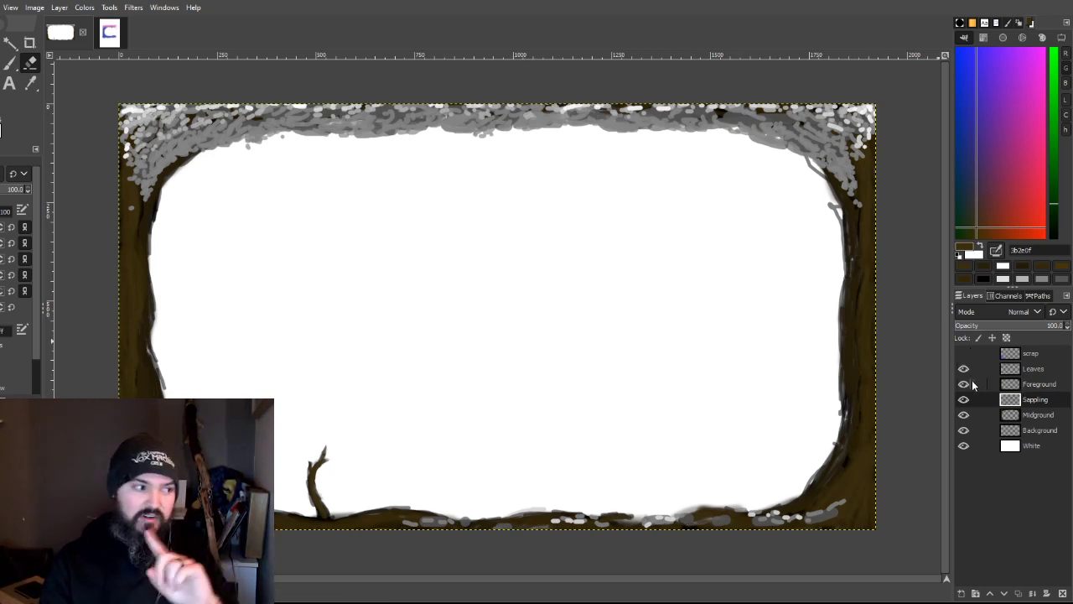
left_click(1025, 415)
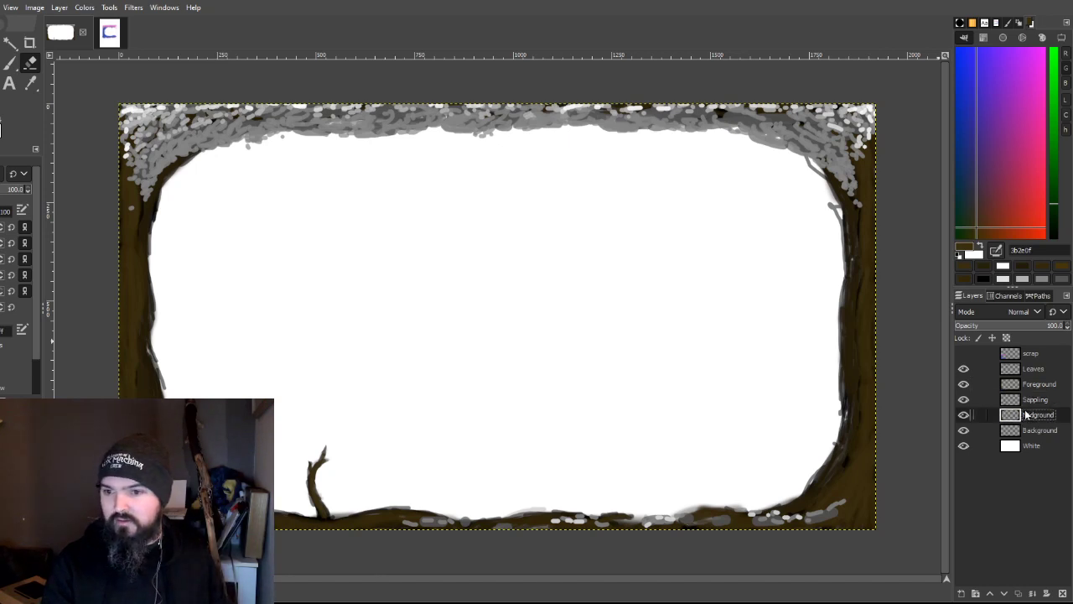
left_click(1039, 384)
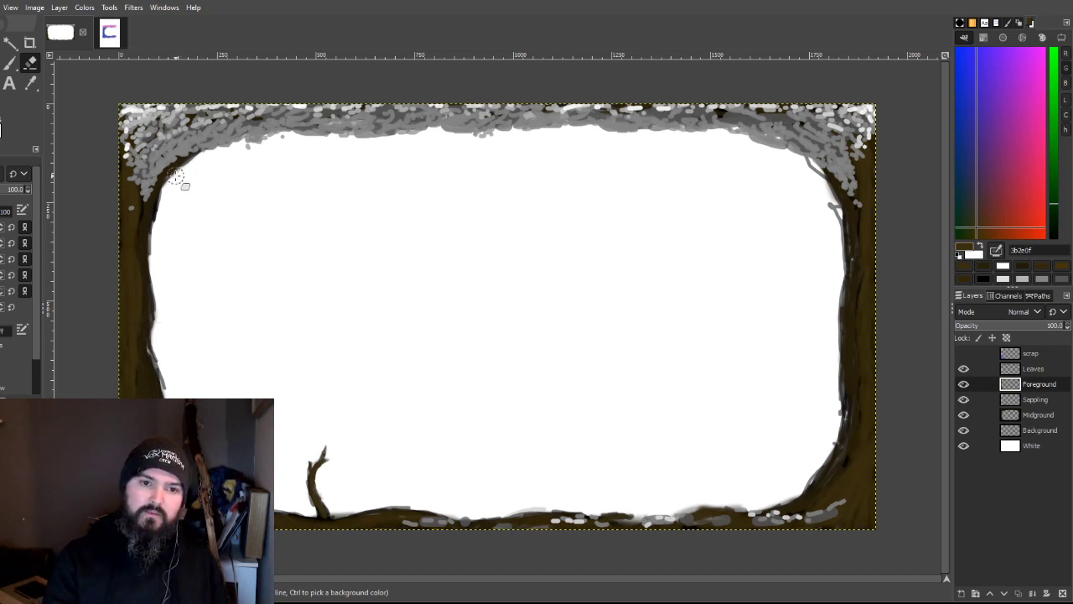
Step: Toggle the Midground layer's visibility repeatedly to compare the frame with and without it
left_click(964, 411)
left_click(964, 411)
left_click(964, 412)
left_click(964, 412)
left_click(965, 412)
left_click(966, 412)
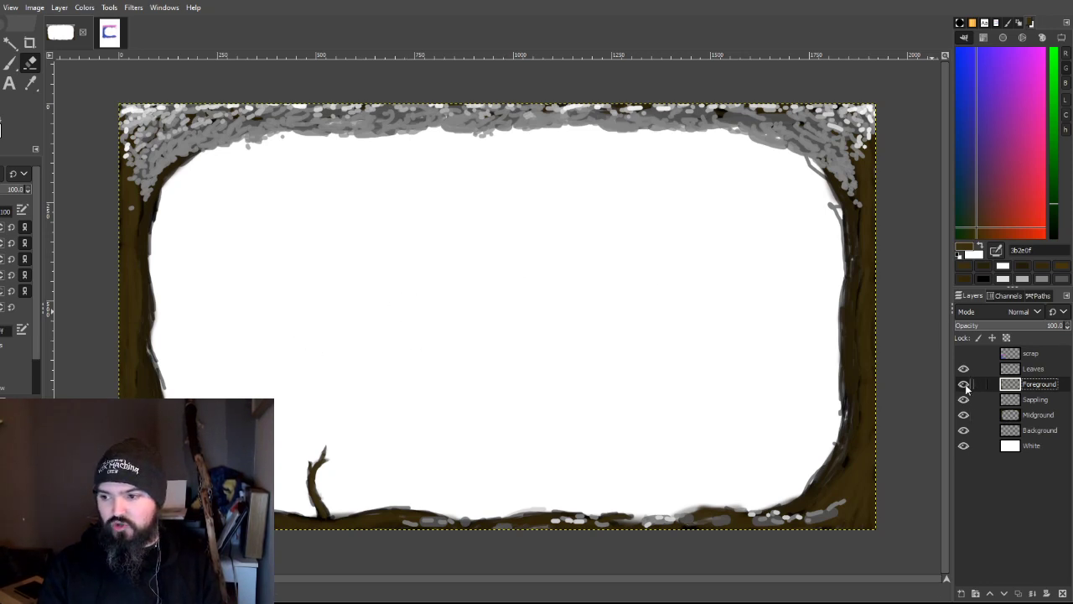
Step: Show the scrap layer and move its pink and blue tree sketch to the middle of the canvas
left_click(963, 352)
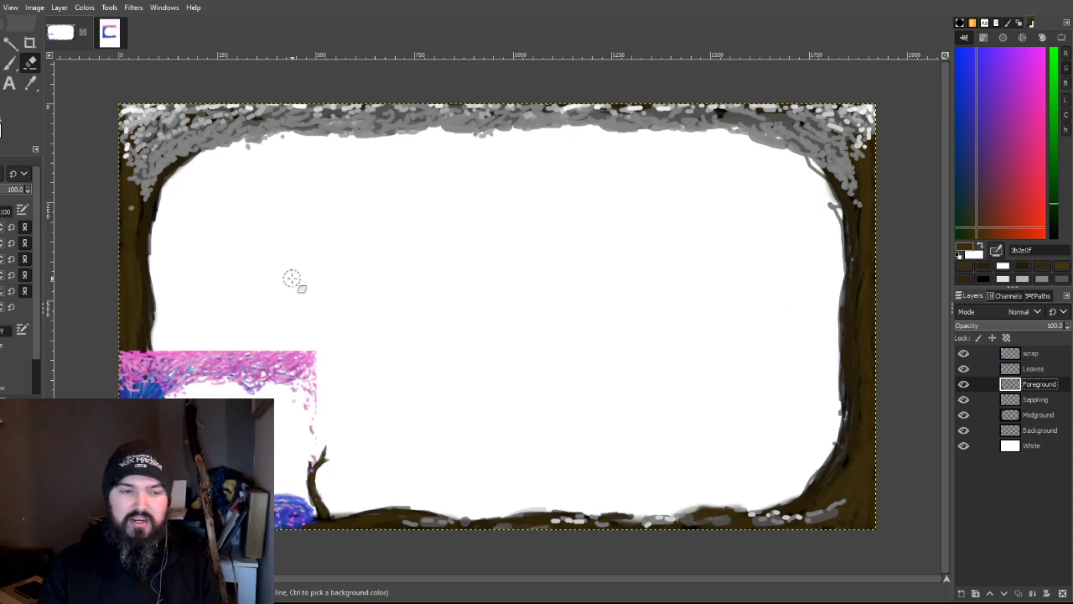
key("m")
left_click_drag(142, 366, 397, 270)
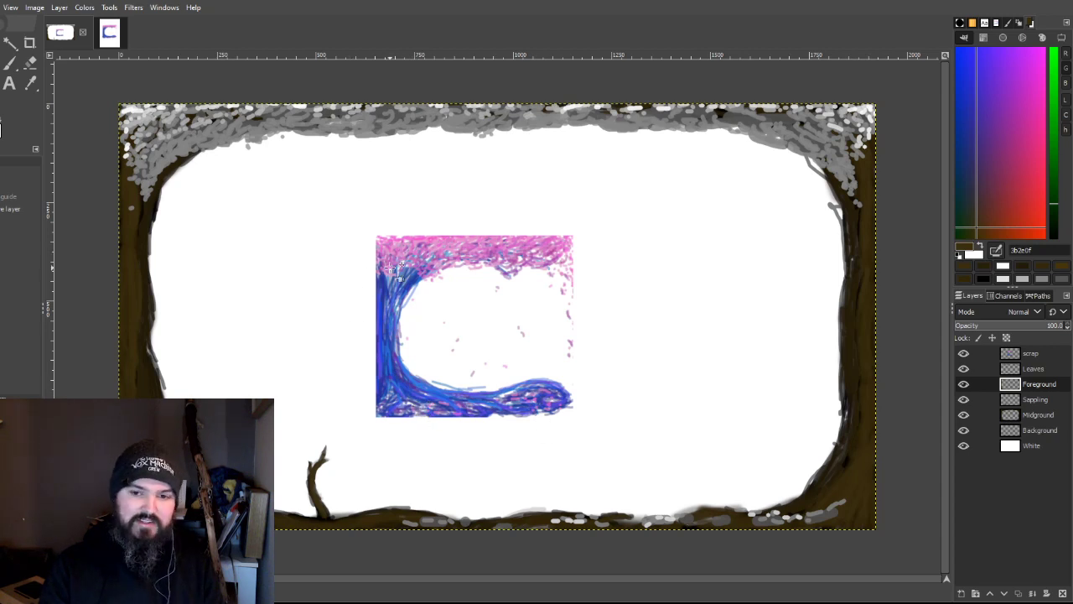
Step: Move the scrap layer's tree sketch into the canvas's lower-left corner and hide the scrap layer
left_click_drag(420, 245, 194, 359)
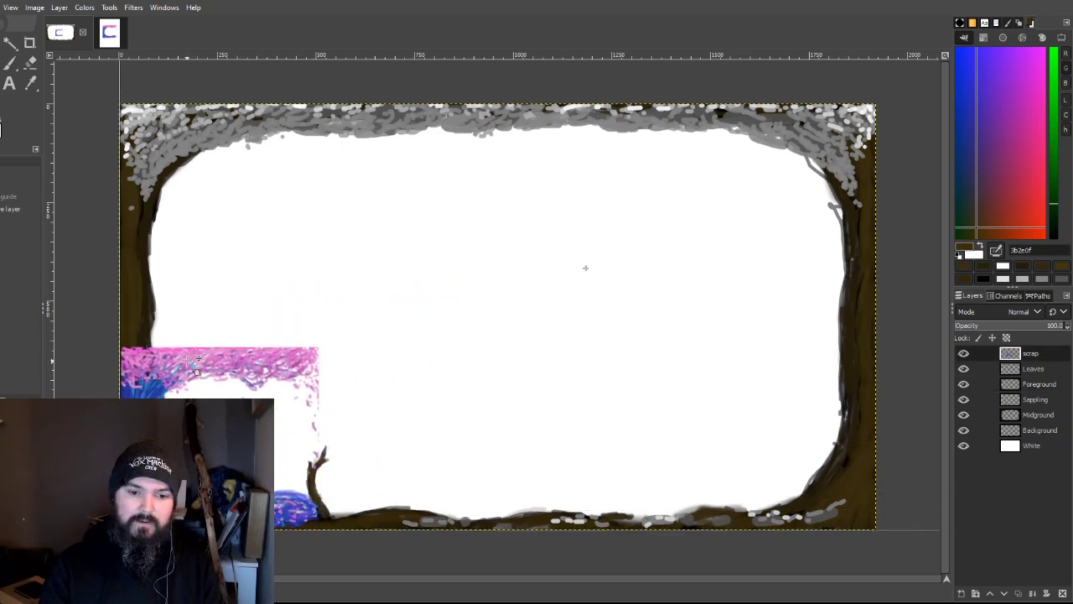
left_click(616, 257)
left_click(963, 352)
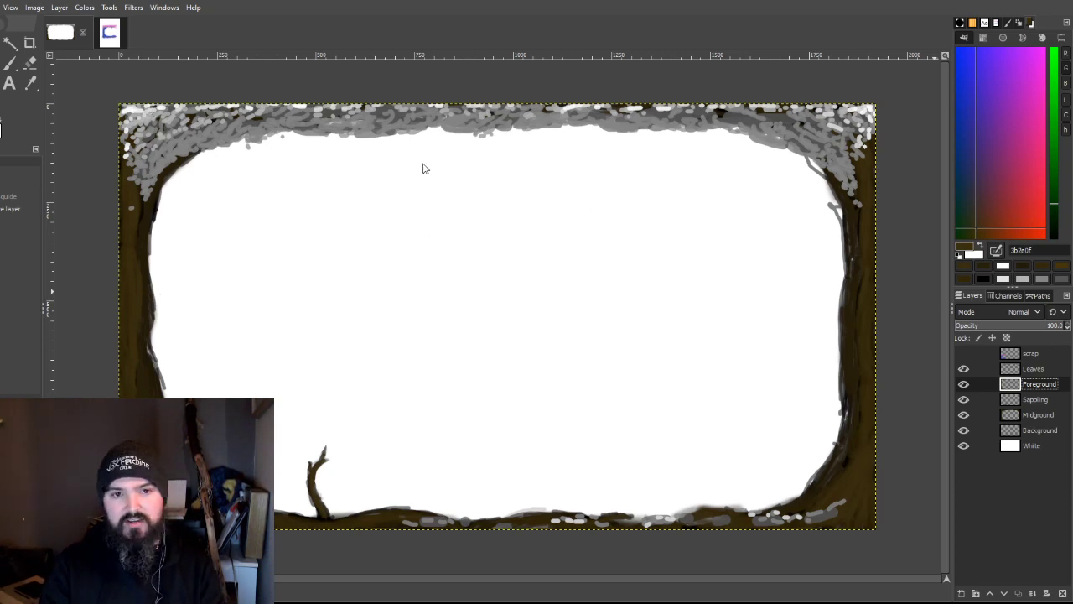
Step: Set the paintbrush colour to dark brown 2a210b and toggle the Midground layer off and on to compare the frame
key("p")
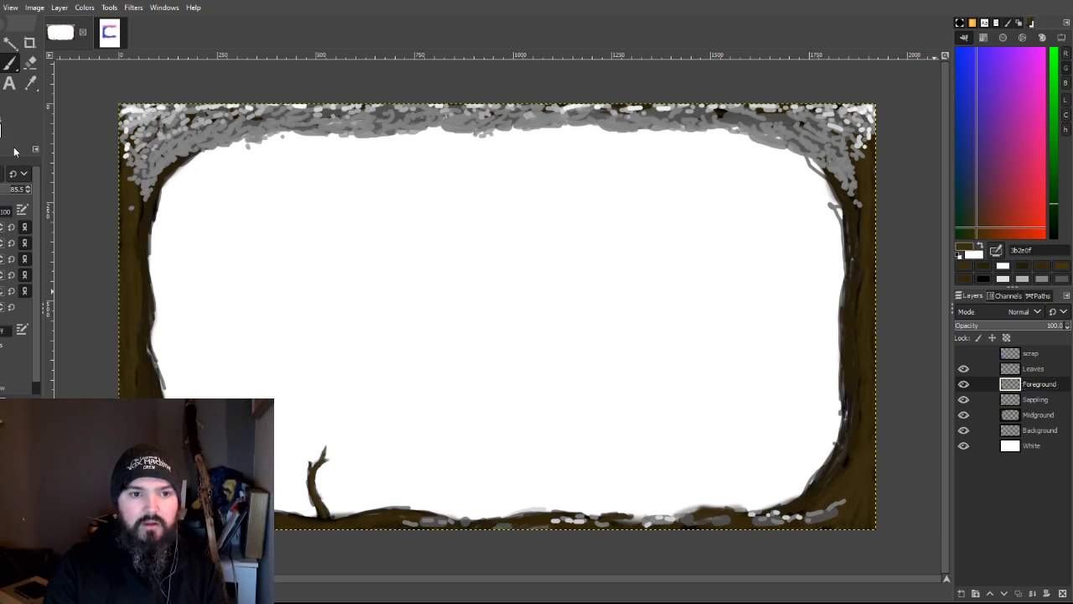
left_click(797, 185, "ctrl")
left_click(826, 228, "ctrl")
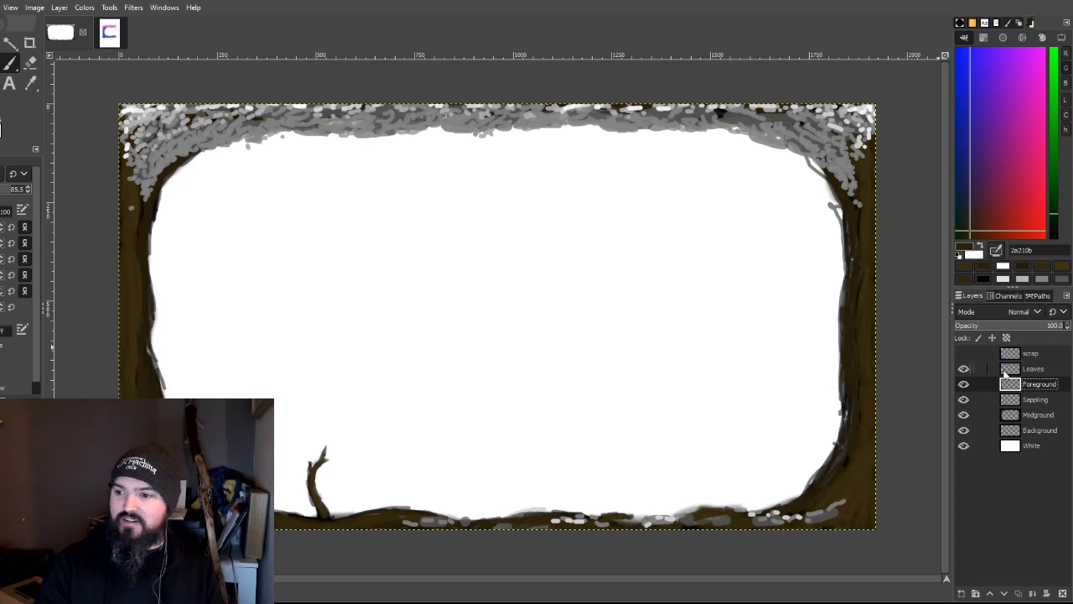
left_click(964, 414)
left_click(965, 414)
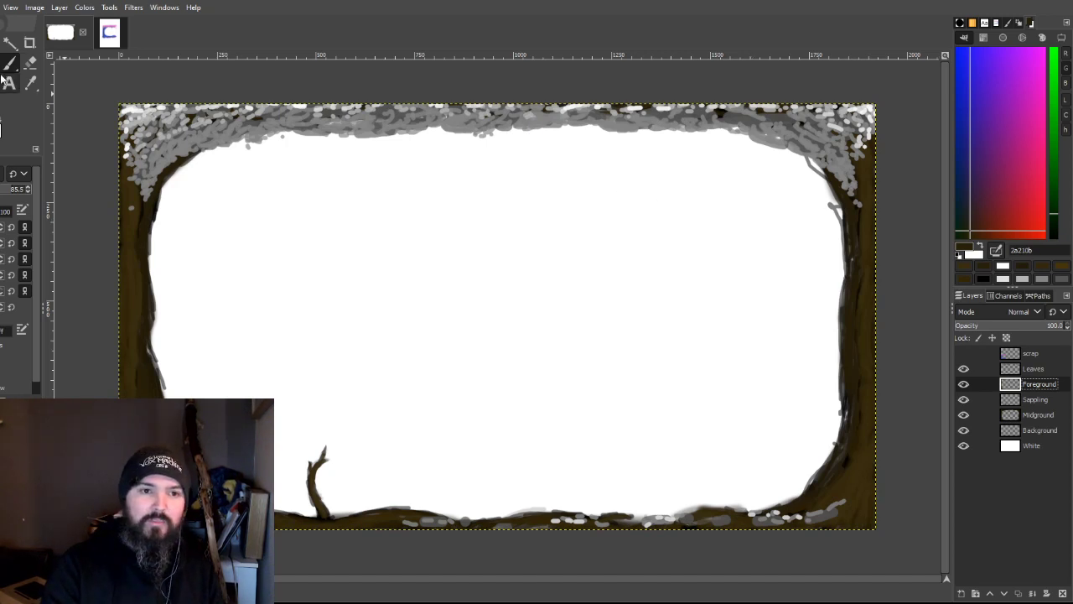
Step: Erase the stray strokes along the inner edges of both trunks on the Midground layer and reselect the Foreground layer
left_click(30, 63)
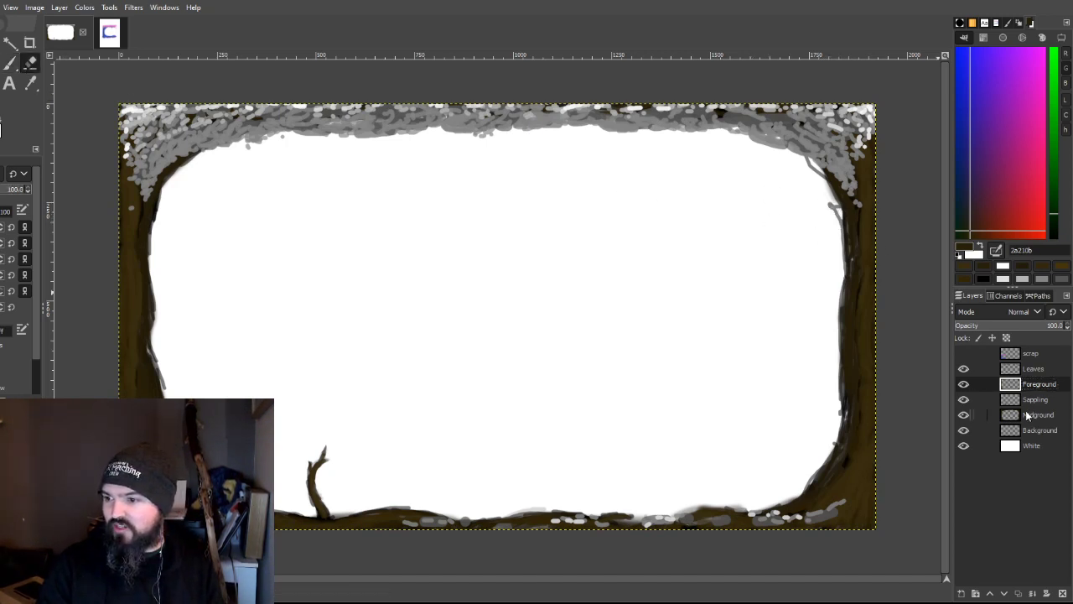
left_click(1029, 415)
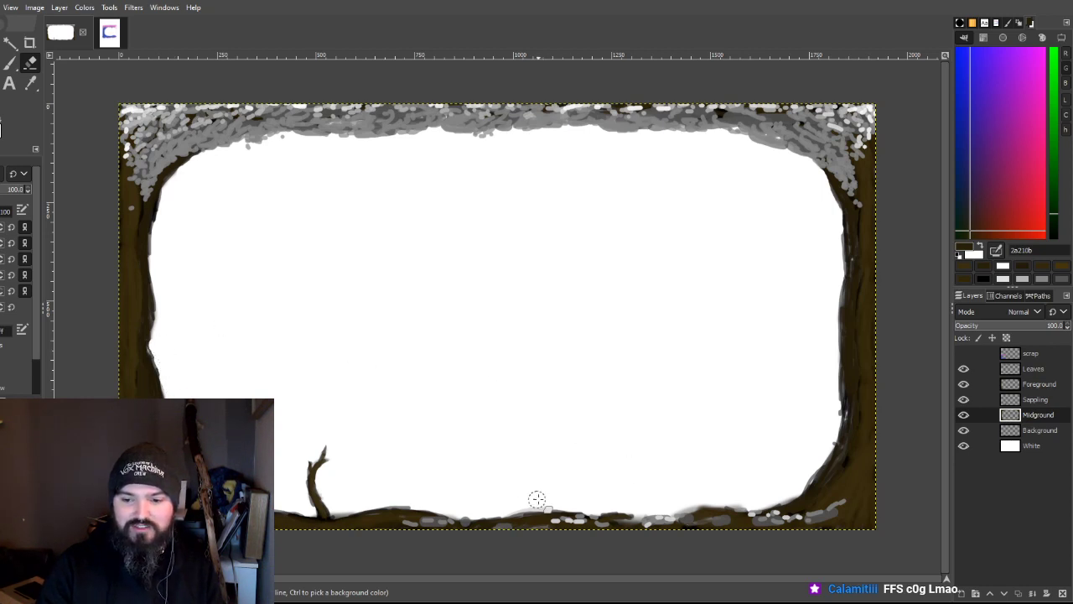
left_click(1038, 384)
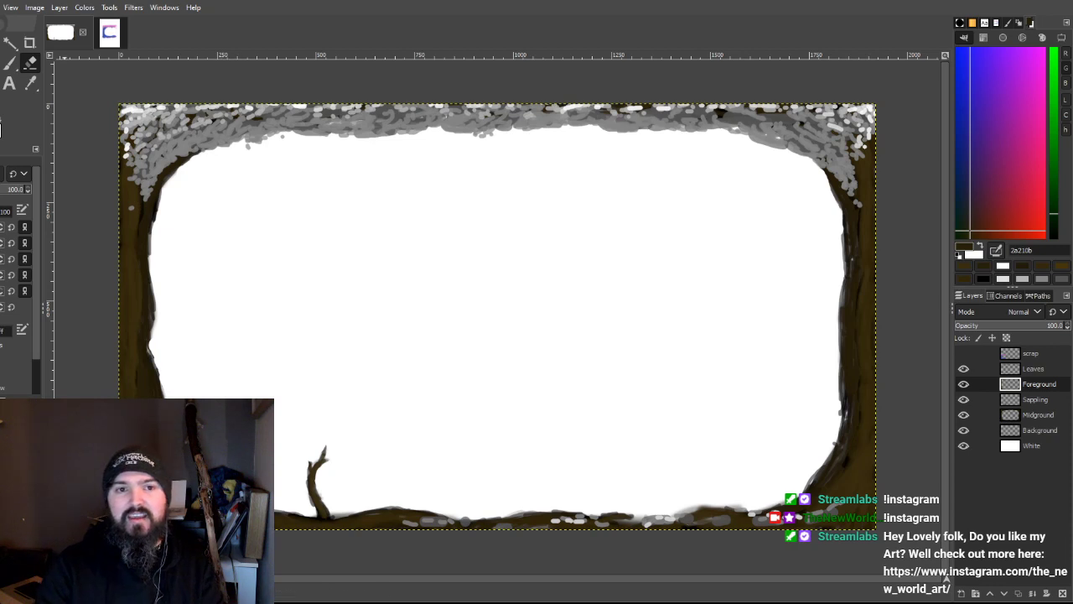
Step: Ready the paintbrush on the Leaves layer with dark green 102a0a and an opacity of 93.8
key("p")
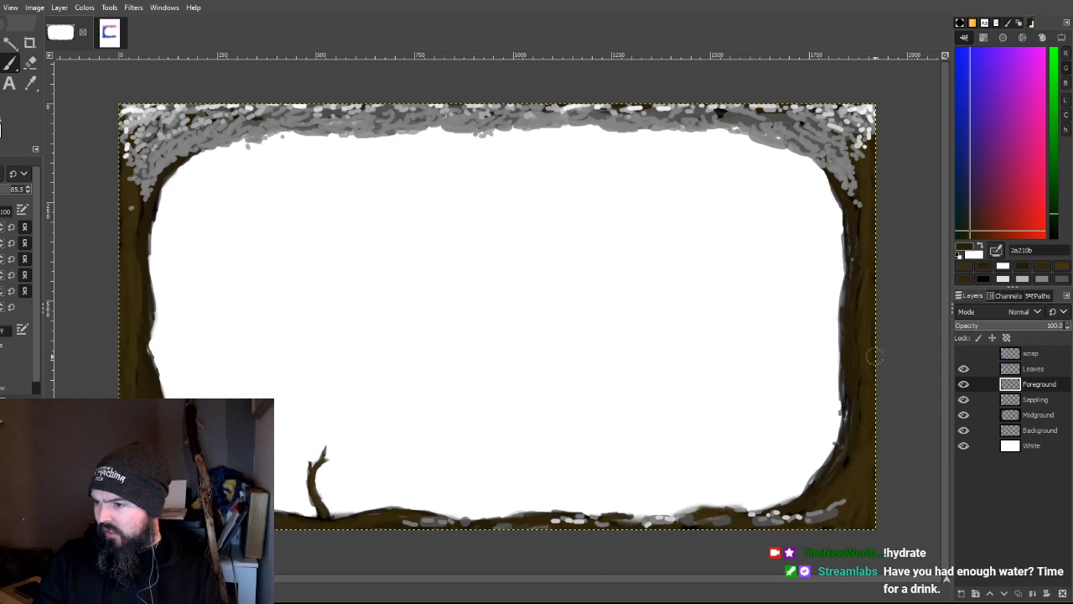
left_click(1056, 369)
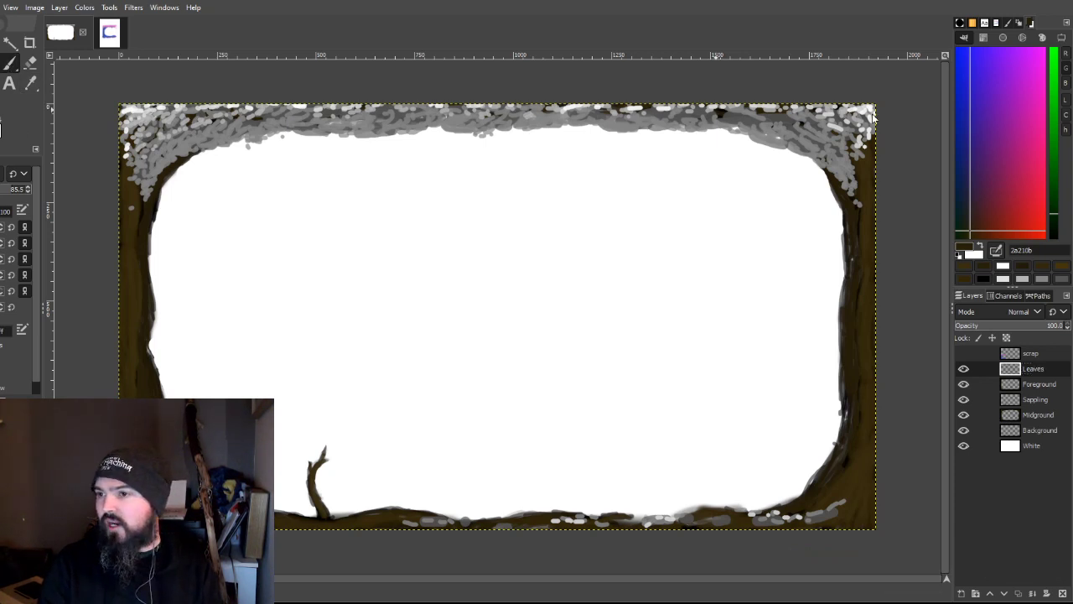
left_click(827, 168, "ctrl")
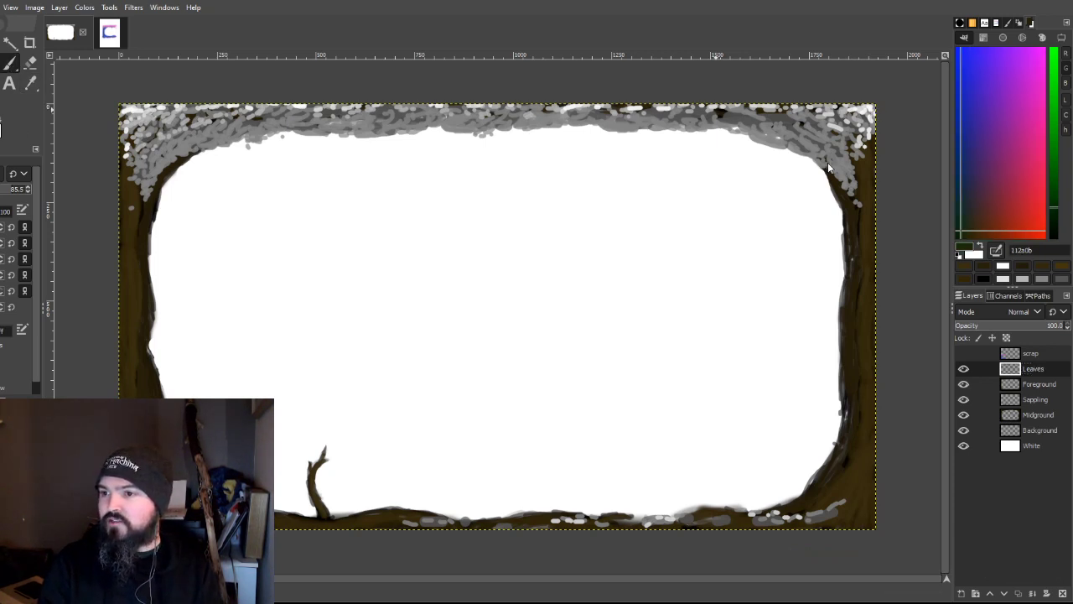
left_click(798, 185, "ctrl")
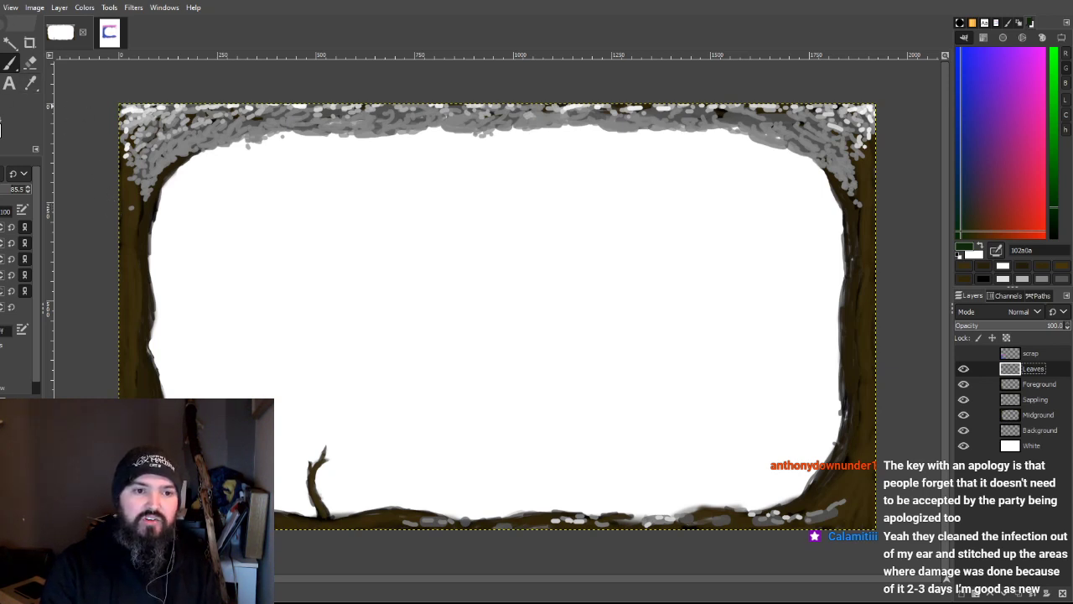
left_click(13, 189)
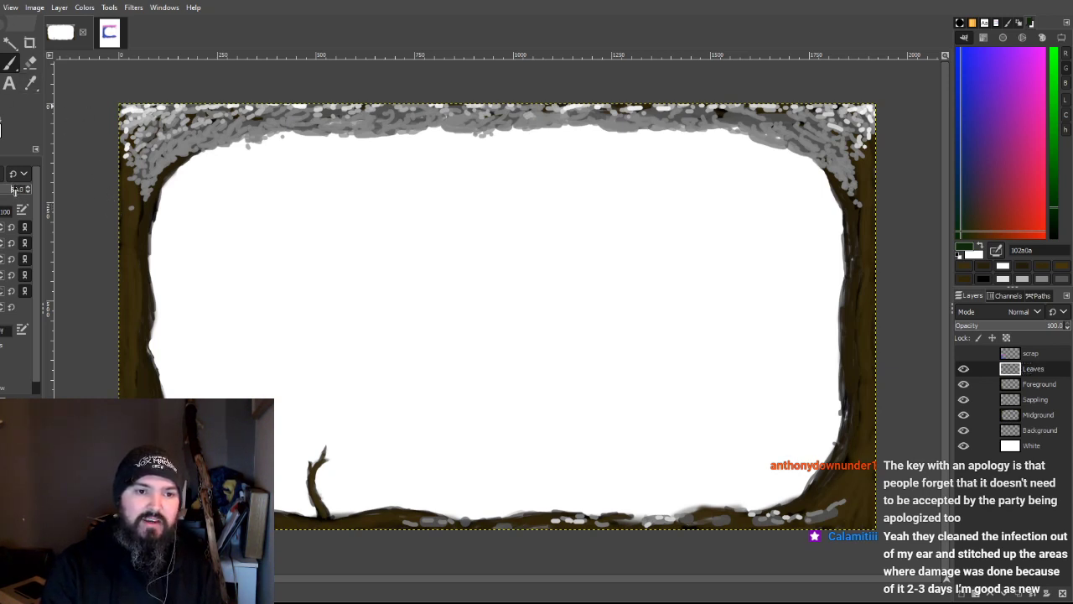
left_click_drag(14, 190, 23, 188)
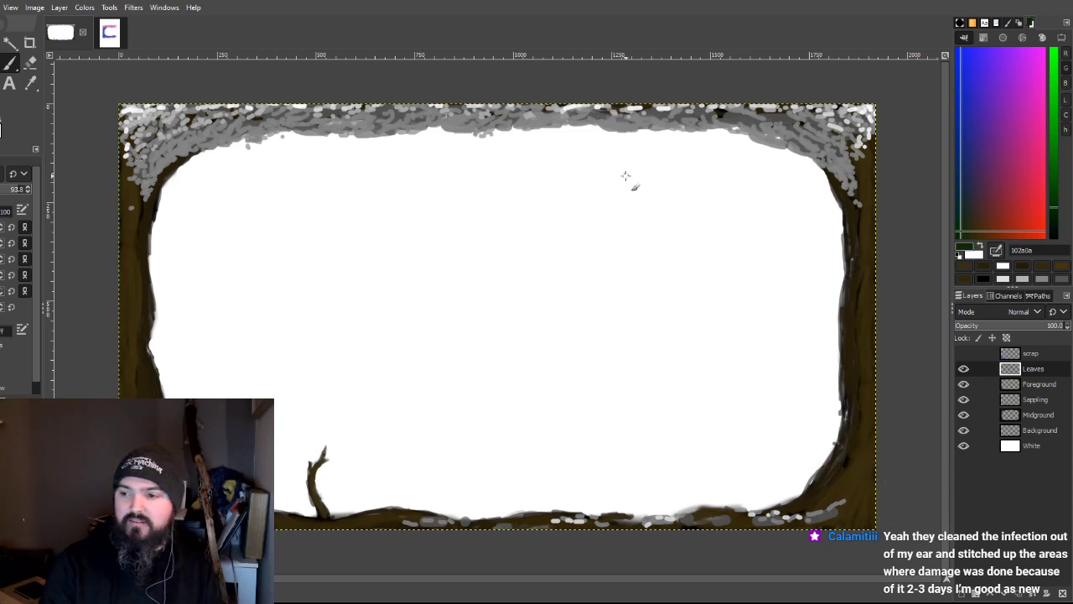
Step: Paint the grey foliage in the frame's upper-left corner dark green with short leaf strokes on the Leaves layer
left_click(146, 191)
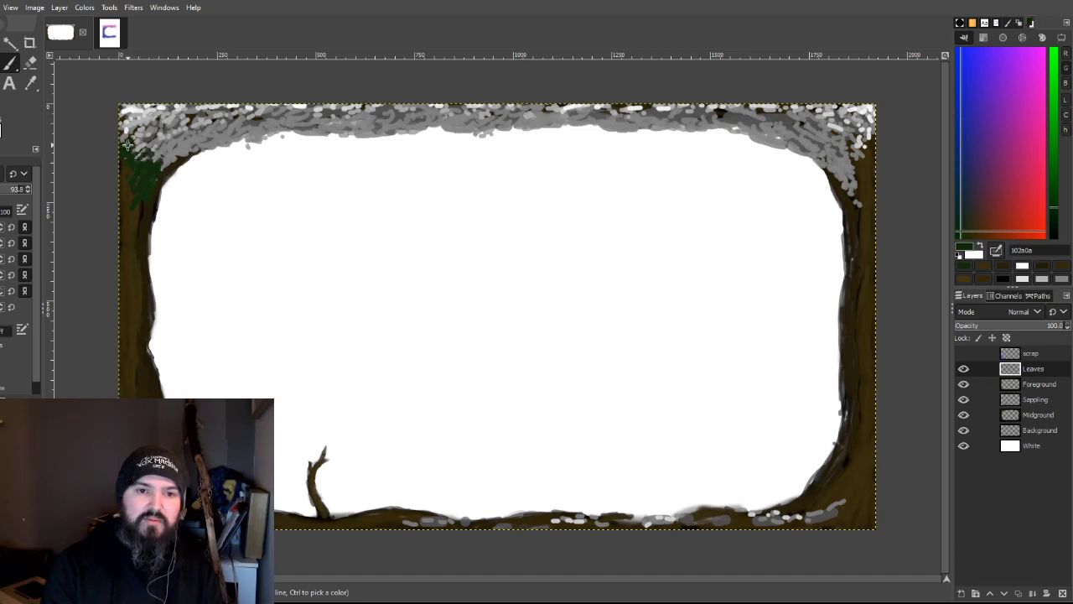
mouse_move(127, 128)
left_mouse_down()
mouse_move(172, 156)
mouse_move(166, 169)
mouse_move(188, 148)
mouse_move(161, 174)
mouse_move(210, 147)
mouse_move(189, 151)
mouse_move(202, 132)
mouse_move(225, 144)
mouse_move(235, 131)
mouse_move(238, 151)
mouse_move(244, 134)
mouse_move(281, 132)
left_mouse_up()
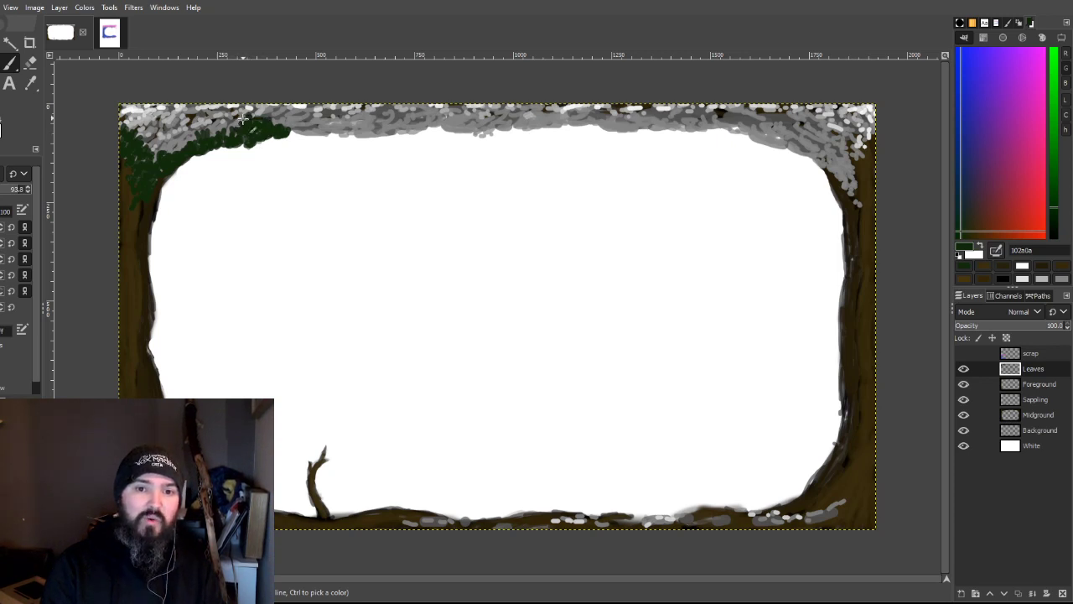
left_click_drag(228, 130, 216, 120)
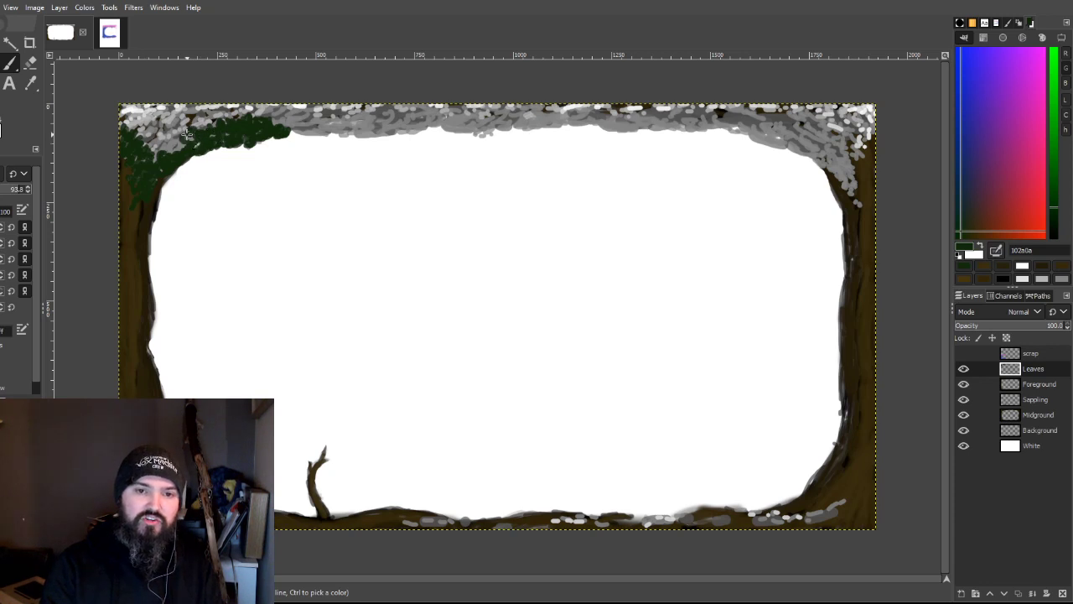
mouse_move(185, 138)
left_mouse_down()
mouse_move(155, 155)
mouse_move(173, 134)
mouse_move(148, 145)
mouse_move(156, 142)
mouse_move(127, 130)
mouse_move(125, 109)
mouse_move(131, 123)
mouse_move(159, 130)
mouse_move(170, 118)
mouse_move(144, 108)
mouse_move(165, 104)
mouse_move(136, 106)
mouse_move(194, 125)
mouse_move(167, 102)
mouse_move(221, 112)
mouse_move(250, 102)
mouse_move(191, 120)
mouse_move(221, 110)
left_mouse_up()
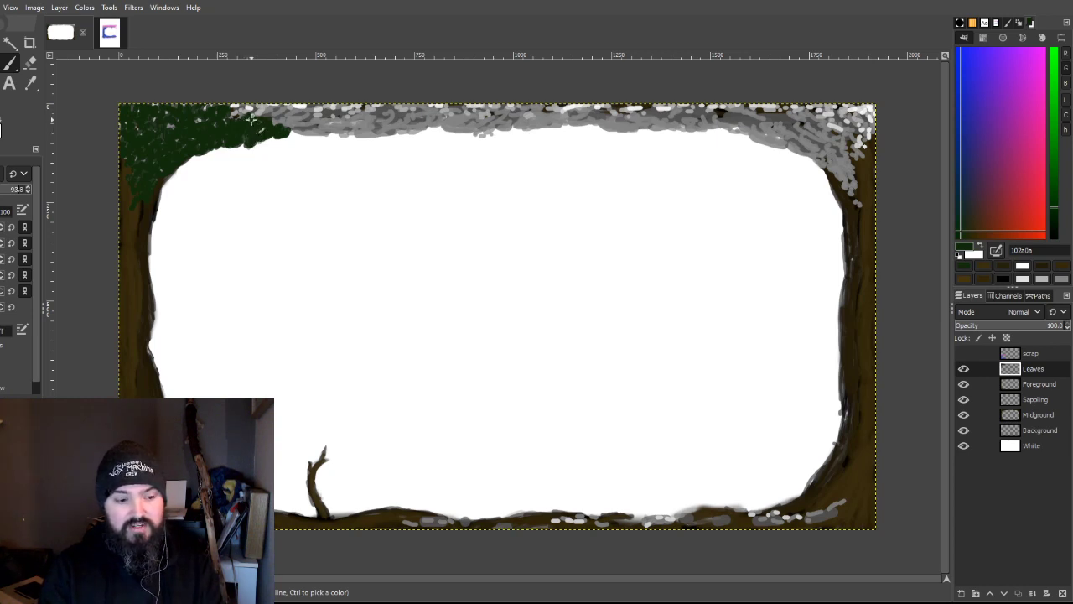
Step: Continue the dark green leaf strokes over the grey foliage across the frame's top edge and upper-right corner
mouse_move(236, 119)
left_mouse_down()
mouse_move(280, 107)
mouse_move(294, 130)
mouse_move(301, 110)
mouse_move(283, 110)
mouse_move(294, 104)
mouse_move(330, 126)
mouse_move(291, 126)
mouse_move(306, 118)
mouse_move(302, 133)
mouse_move(320, 134)
mouse_move(326, 126)
mouse_move(308, 128)
mouse_move(348, 125)
mouse_move(312, 128)
mouse_move(307, 120)
mouse_move(324, 113)
mouse_move(313, 103)
mouse_move(307, 118)
mouse_move(334, 106)
mouse_move(348, 115)
mouse_move(322, 123)
mouse_move(359, 109)
mouse_move(405, 117)
mouse_move(344, 134)
mouse_move(396, 120)
mouse_move(369, 110)
mouse_move(409, 128)
mouse_move(444, 124)
mouse_move(391, 110)
mouse_move(441, 107)
mouse_move(461, 134)
mouse_move(499, 125)
mouse_move(483, 134)
mouse_move(495, 124)
mouse_move(451, 110)
mouse_move(484, 107)
mouse_move(513, 119)
mouse_move(512, 141)
mouse_move(546, 129)
mouse_move(534, 112)
mouse_move(561, 126)
mouse_move(570, 117)
mouse_move(551, 129)
mouse_move(587, 122)
mouse_move(563, 106)
mouse_move(634, 132)
mouse_move(643, 116)
mouse_move(613, 119)
mouse_move(620, 104)
mouse_move(664, 134)
mouse_move(669, 107)
mouse_move(698, 115)
left_mouse_up()
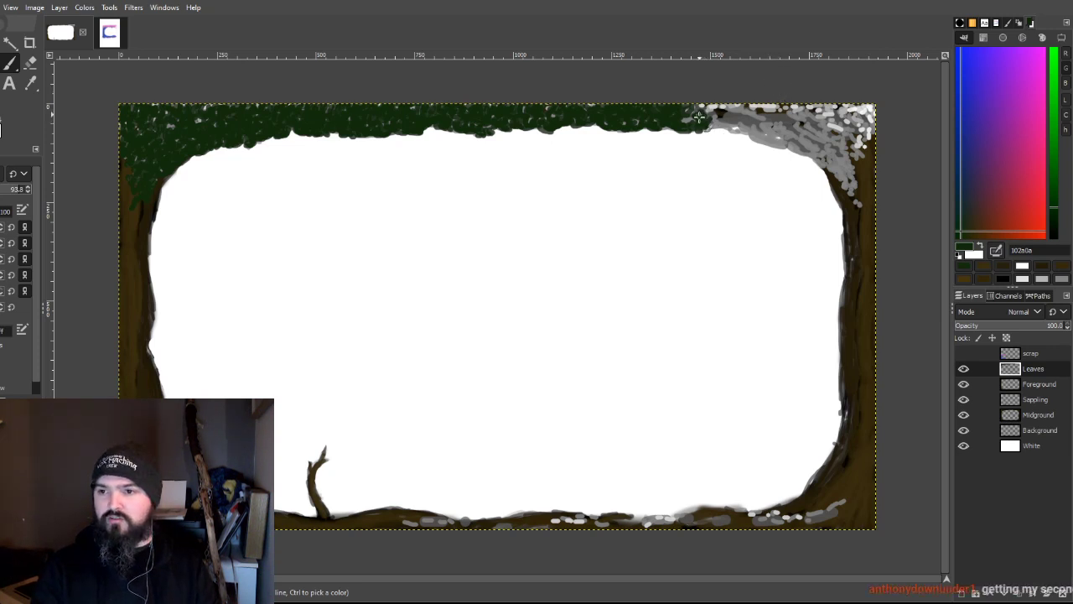
mouse_move(721, 111)
left_mouse_down()
mouse_move(747, 126)
mouse_move(737, 117)
mouse_move(728, 125)
mouse_move(790, 145)
mouse_move(784, 130)
mouse_move(762, 133)
mouse_move(785, 136)
mouse_move(778, 124)
mouse_move(738, 110)
mouse_move(784, 120)
mouse_move(789, 107)
mouse_move(785, 126)
mouse_move(802, 136)
mouse_move(782, 139)
mouse_move(799, 148)
mouse_move(780, 136)
mouse_move(834, 151)
left_mouse_up()
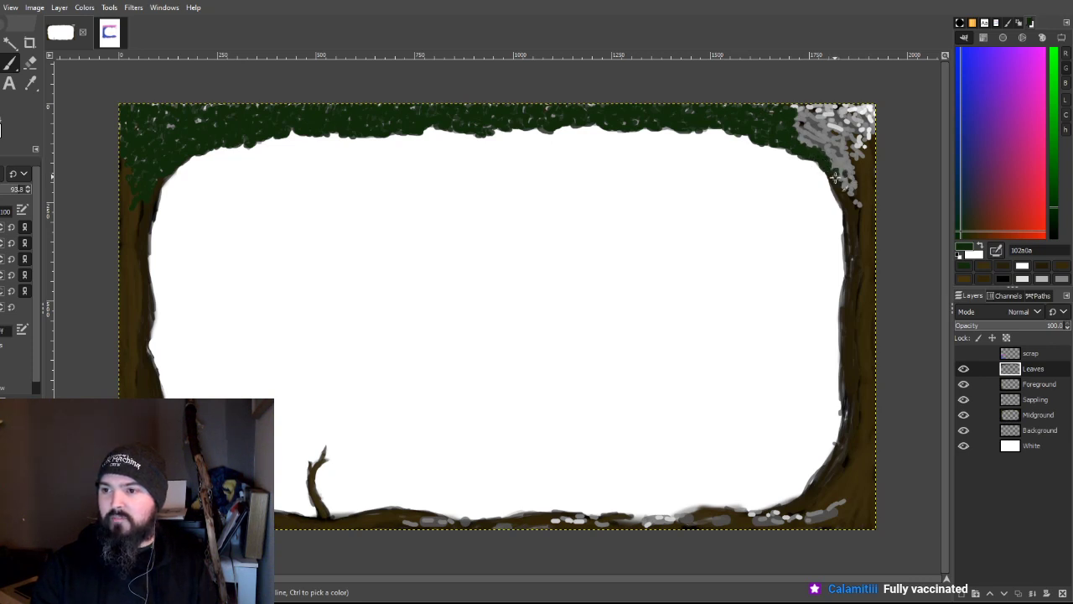
mouse_move(849, 176)
left_mouse_down()
mouse_move(861, 207)
mouse_move(850, 163)
left_mouse_up()
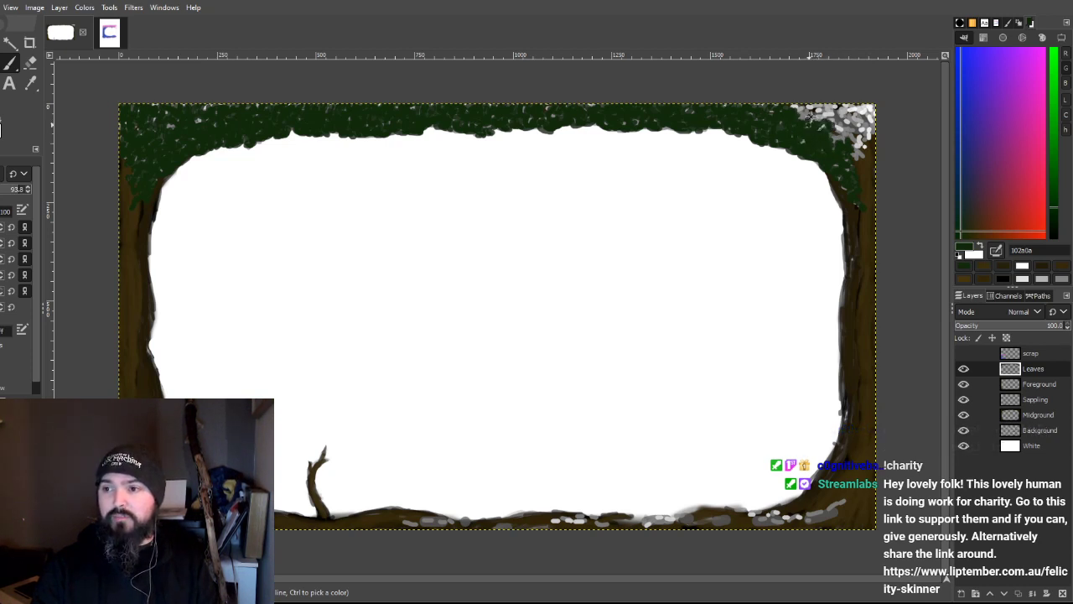
mouse_move(809, 126)
left_mouse_down()
mouse_move(841, 109)
mouse_move(837, 127)
mouse_move(858, 134)
mouse_move(845, 134)
mouse_move(860, 124)
mouse_move(858, 164)
mouse_move(870, 168)
mouse_move(862, 186)
mouse_move(873, 141)
mouse_move(857, 110)
mouse_move(876, 113)
mouse_move(836, 106)
left_mouse_up()
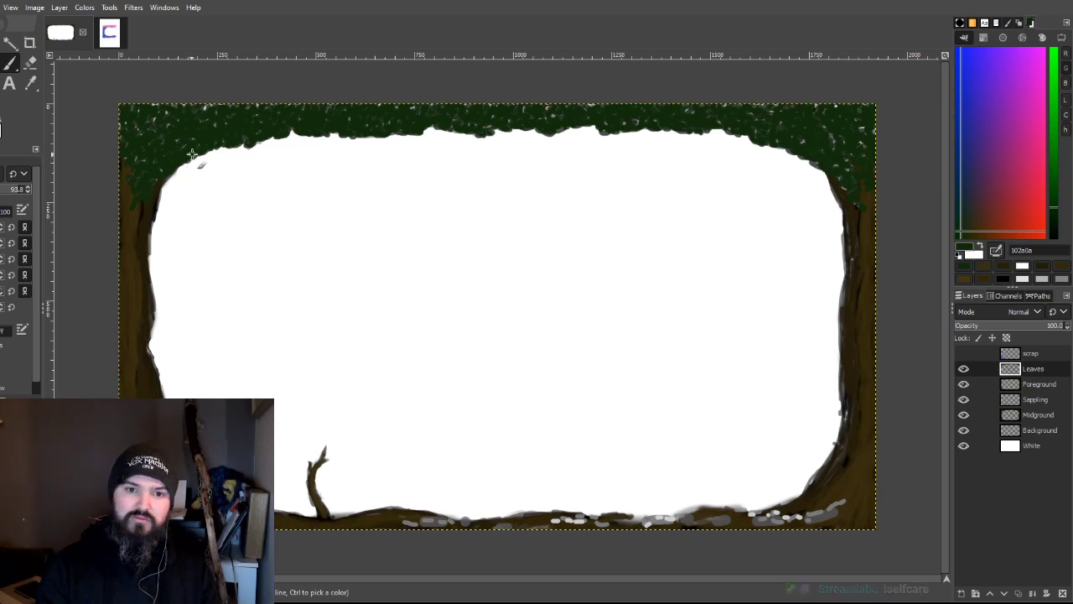
Step: Paint three dark green leaves on the sapling on the Sappling layer and colour the grey ground patches green on the Leaves layer
left_click(1036, 400)
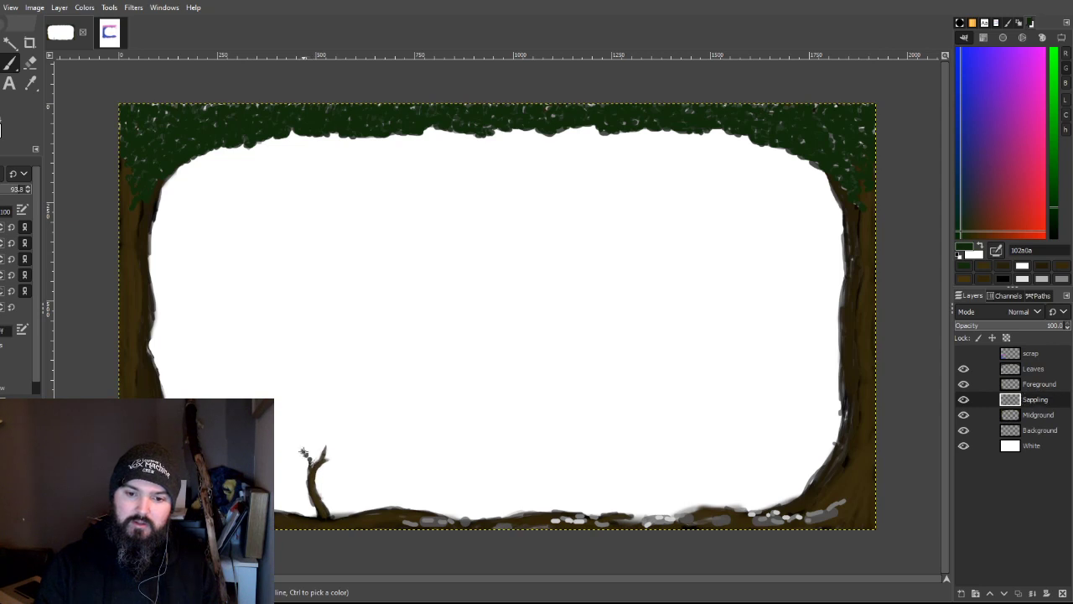
mouse_move(299, 450)
left_mouse_down()
mouse_move(340, 435)
mouse_move(325, 448)
mouse_move(338, 436)
mouse_move(346, 472)
left_mouse_up()
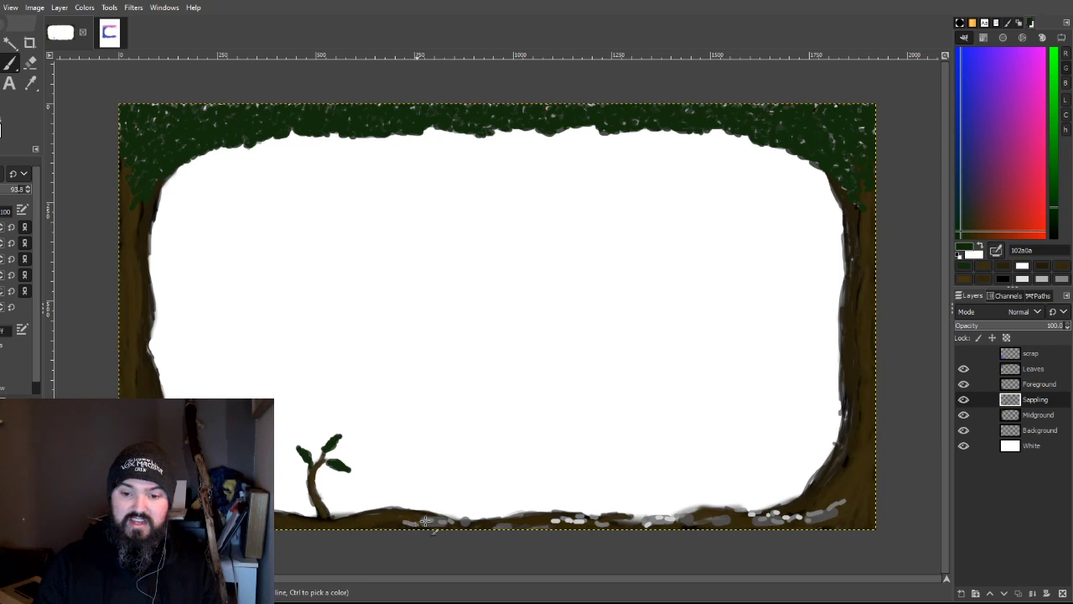
left_click(1044, 370)
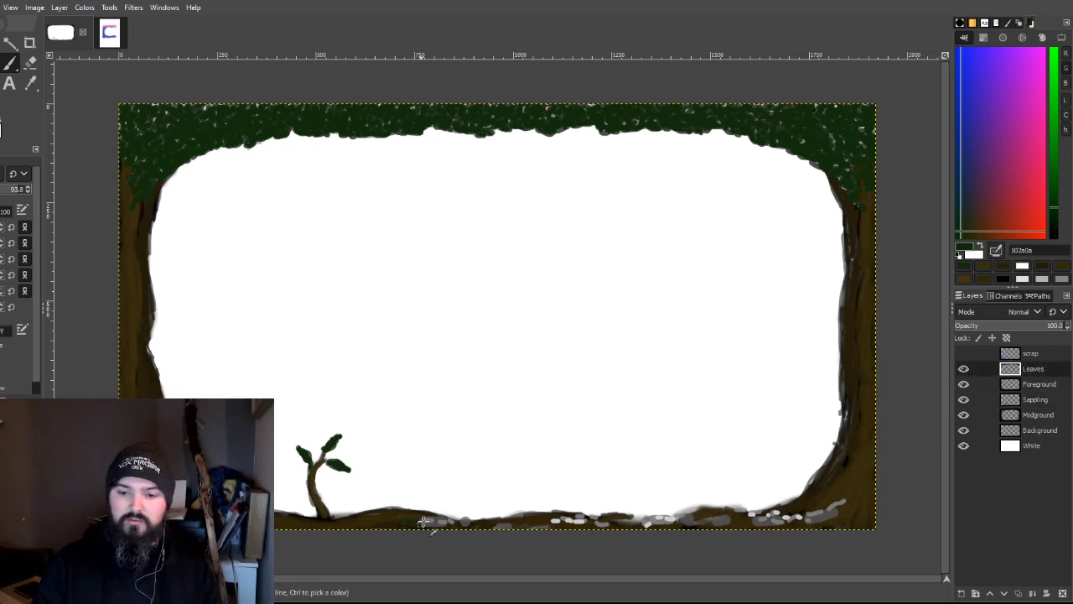
left_click_drag(435, 522, 455, 521)
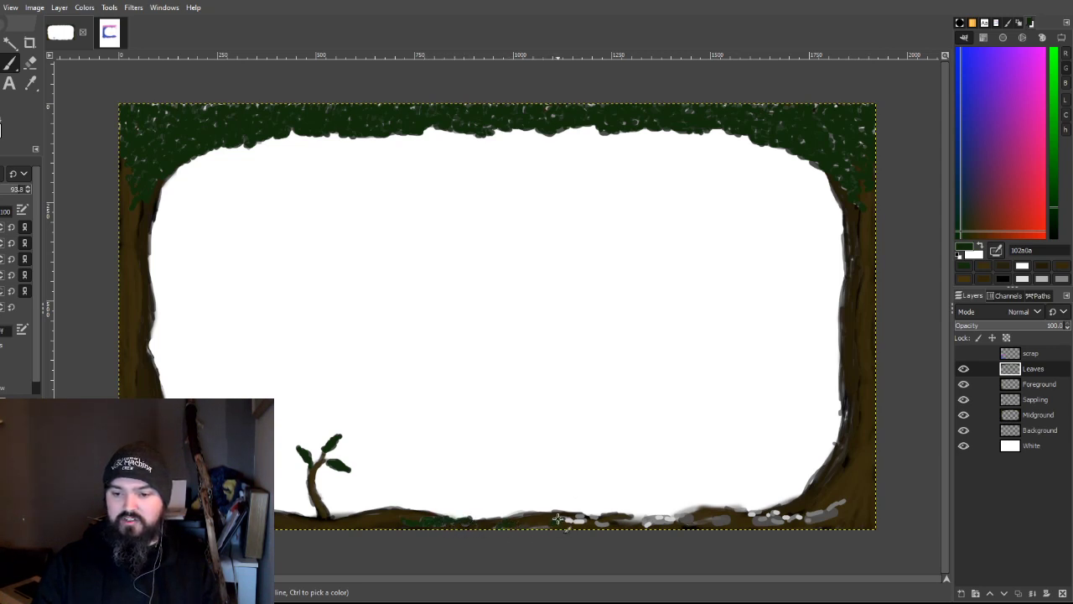
left_click_drag(579, 514, 692, 520)
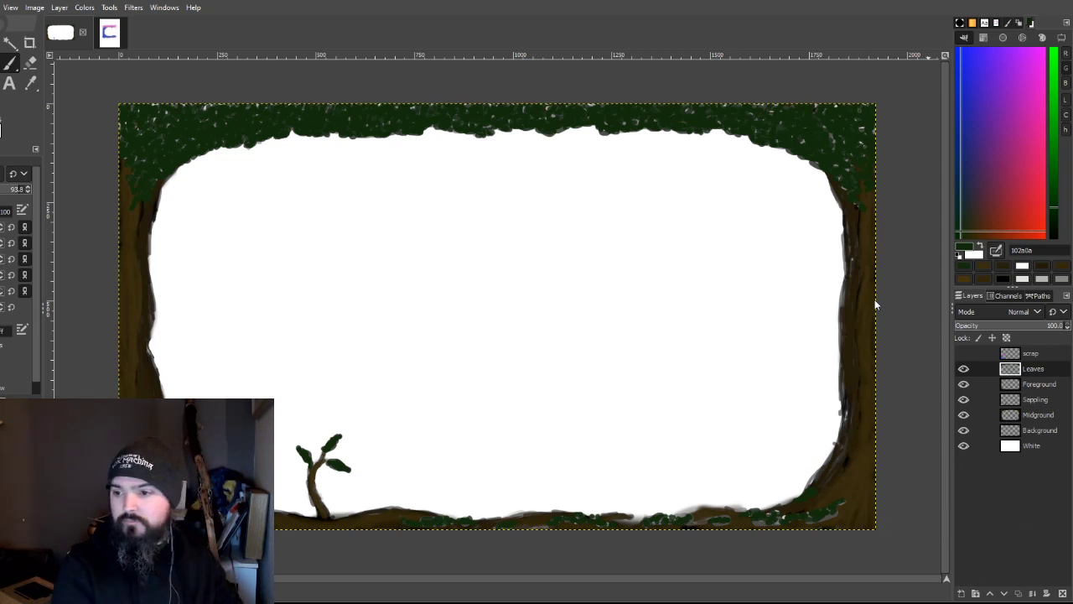
Step: Add a Leaves BG layer, place it directly below Foreground, and hide the Leaves and Foreground layers
left_click(962, 593, "shift")
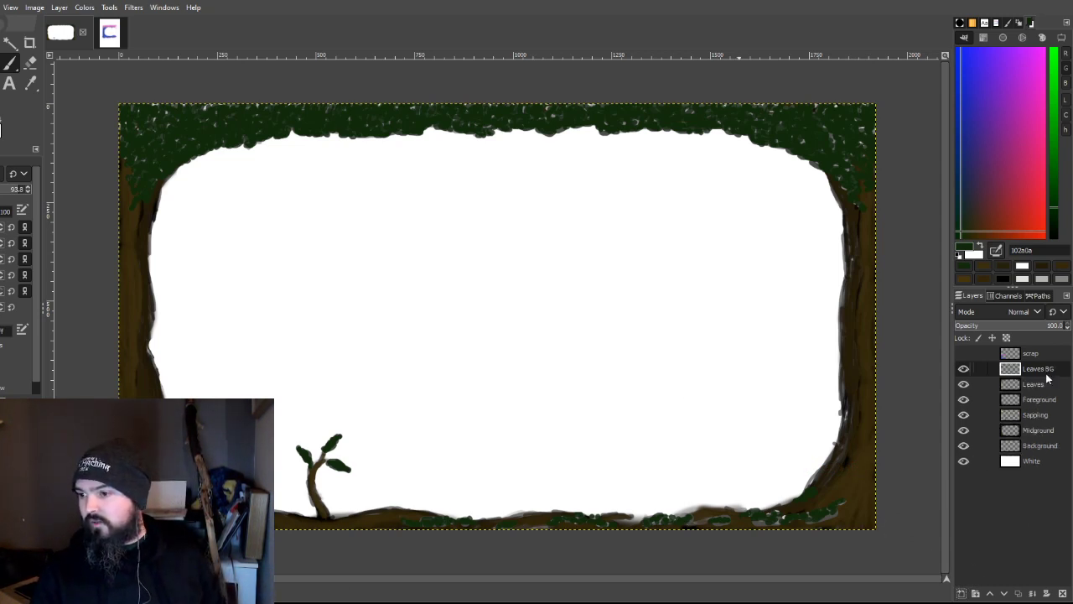
left_click_drag(1037, 368, 1038, 392)
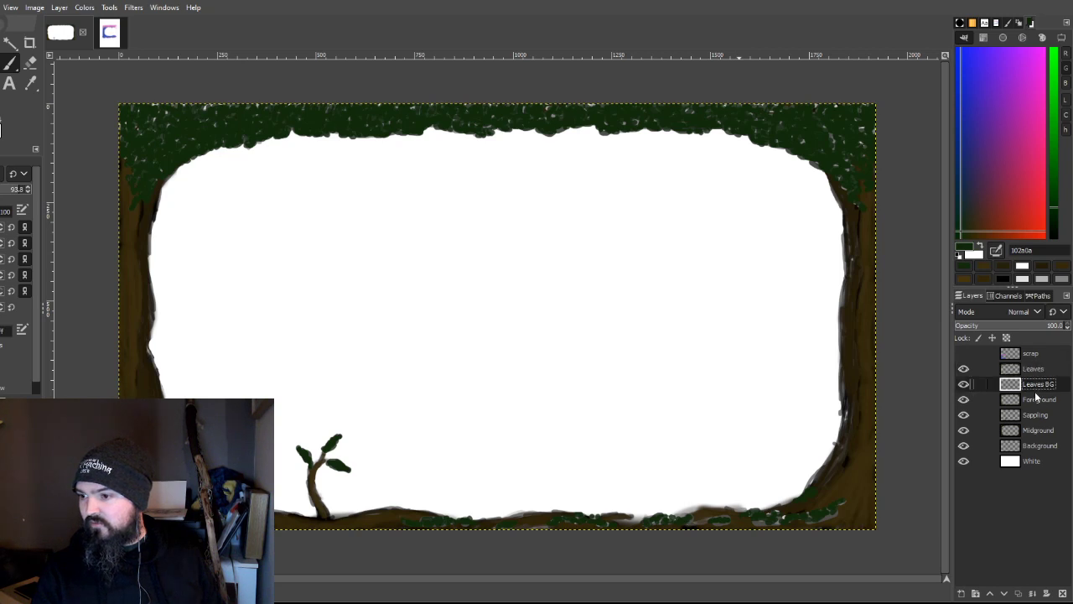
left_click(964, 370)
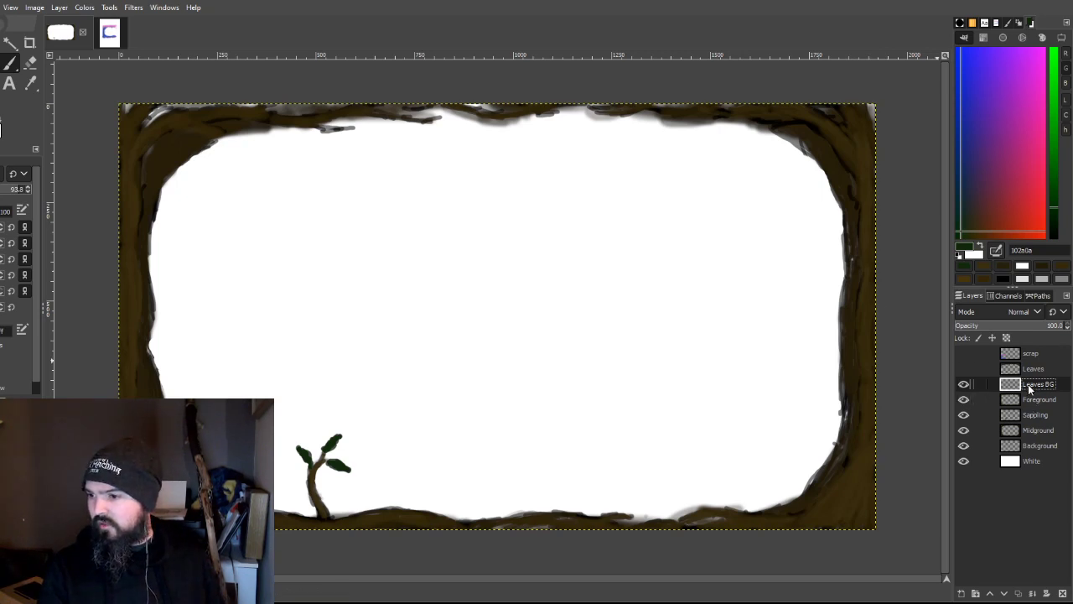
left_click_drag(1036, 399, 1035, 406)
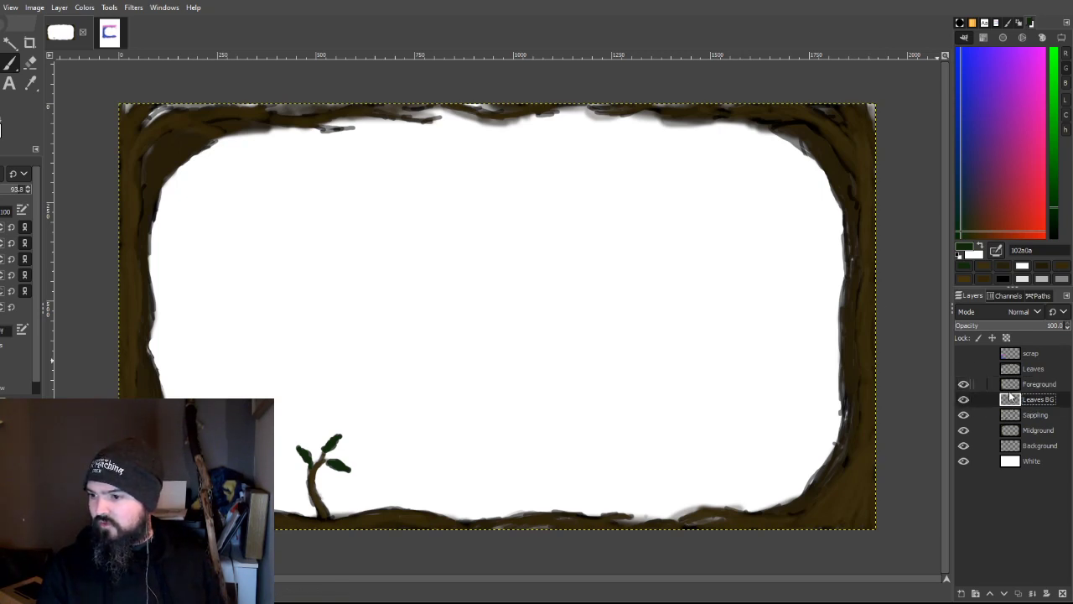
left_click(963, 384)
Step: Paint dark green leaves on the Leaves BG layer across the frame's top edge, from the upper-left to the upper-right corner
mouse_move(156, 125)
left_mouse_down()
mouse_move(209, 120)
mouse_move(167, 155)
mouse_move(189, 148)
mouse_move(188, 160)
mouse_move(260, 125)
left_mouse_up()
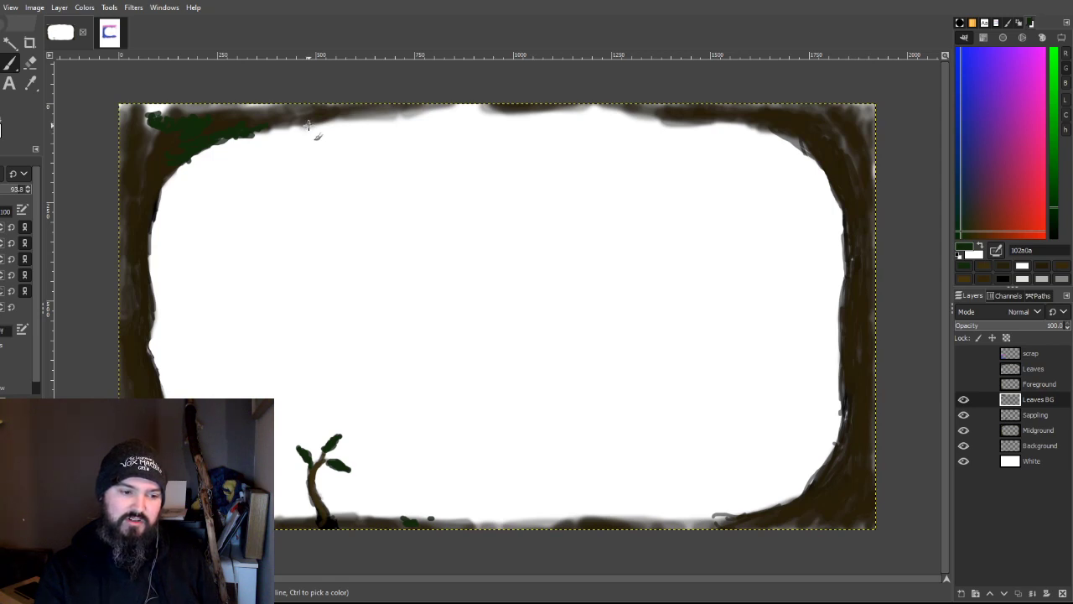
mouse_move(270, 124)
left_mouse_down()
mouse_move(280, 131)
mouse_move(270, 130)
mouse_move(295, 118)
mouse_move(306, 136)
mouse_move(302, 126)
mouse_move(327, 136)
mouse_move(306, 128)
mouse_move(348, 116)
mouse_move(266, 125)
mouse_move(281, 130)
mouse_move(180, 161)
mouse_move(143, 128)
mouse_move(168, 109)
mouse_move(124, 119)
mouse_move(130, 164)
mouse_move(126, 141)
mouse_move(150, 155)
mouse_move(151, 117)
mouse_move(172, 109)
mouse_move(258, 118)
mouse_move(231, 121)
mouse_move(240, 109)
mouse_move(256, 125)
mouse_move(267, 107)
mouse_move(270, 117)
mouse_move(317, 112)
mouse_move(359, 127)
mouse_move(379, 110)
mouse_move(369, 117)
mouse_move(423, 106)
mouse_move(458, 105)
mouse_move(419, 119)
mouse_move(449, 106)
mouse_move(507, 118)
mouse_move(589, 106)
mouse_move(671, 116)
left_mouse_up()
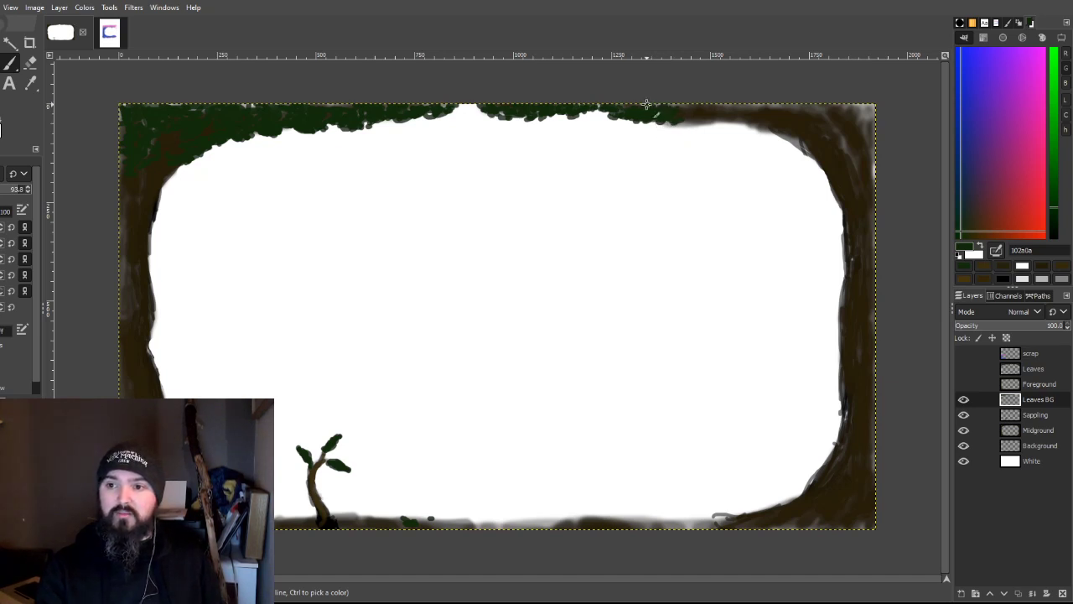
mouse_move(692, 125)
left_mouse_down()
mouse_move(760, 107)
mouse_move(678, 136)
mouse_move(668, 129)
mouse_move(711, 120)
left_mouse_up()
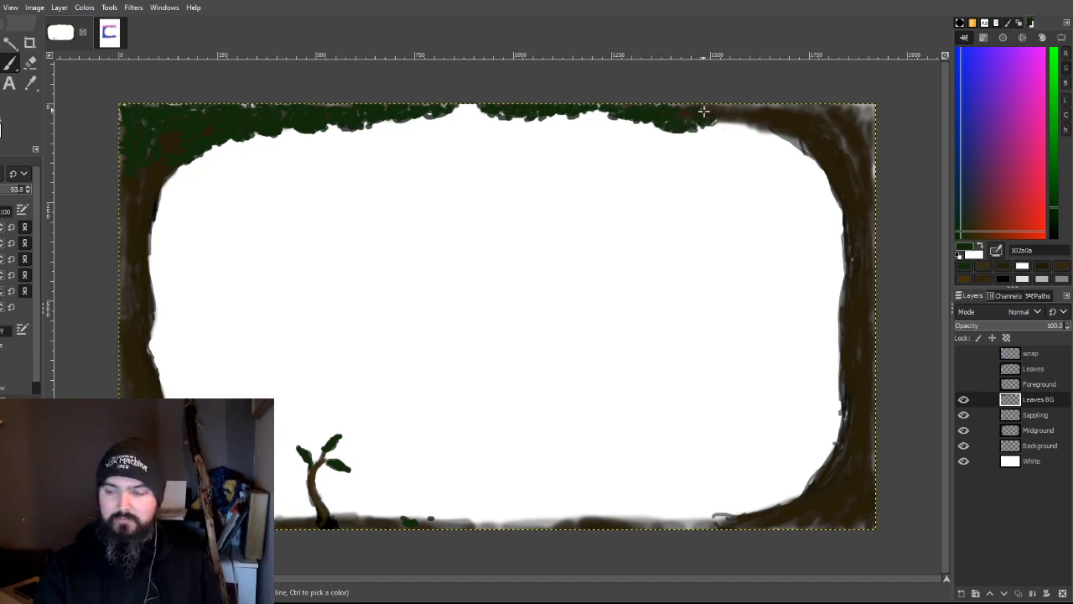
mouse_move(710, 111)
left_mouse_down()
mouse_move(755, 101)
mouse_move(778, 126)
mouse_move(733, 124)
mouse_move(767, 110)
mouse_move(752, 124)
mouse_move(760, 111)
mouse_move(757, 126)
mouse_move(788, 132)
mouse_move(769, 131)
mouse_move(777, 144)
mouse_move(765, 130)
mouse_move(807, 134)
left_mouse_up()
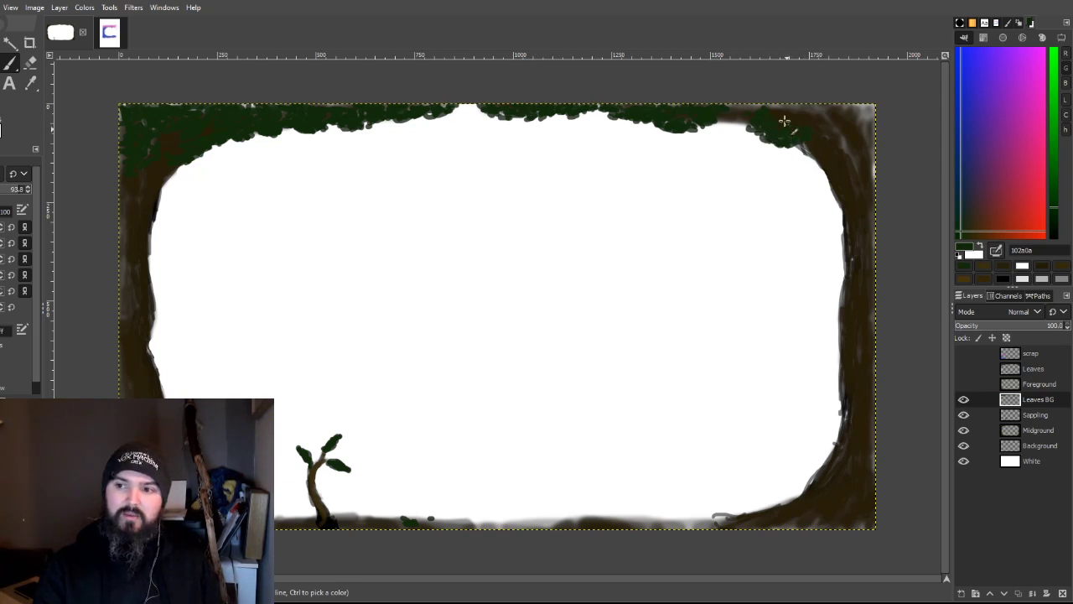
mouse_move(801, 112)
left_mouse_down()
mouse_move(831, 129)
mouse_move(816, 108)
left_mouse_up()
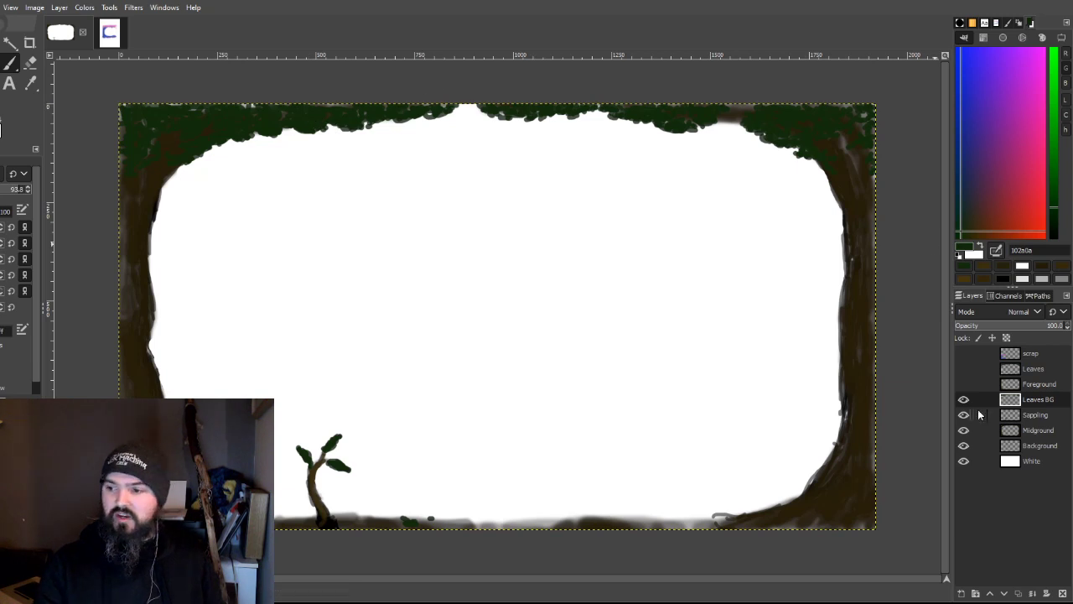
Step: Show the Foreground layer, compare the canopy with the Leaves layer on and off, and leave Leaves hidden
left_click(963, 384)
left_click(964, 368)
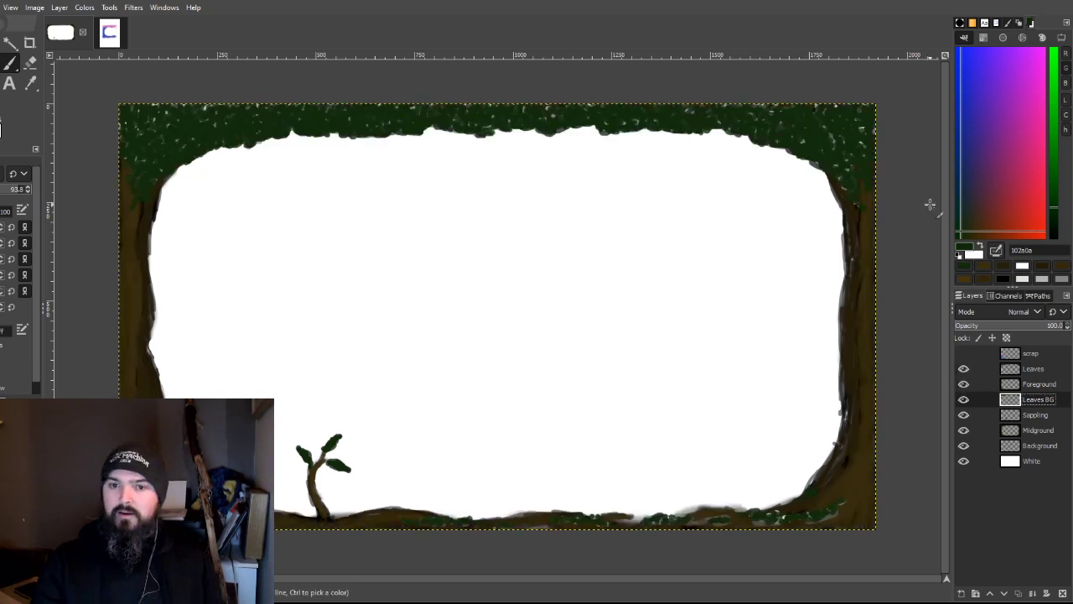
left_click(963, 373)
left_click(964, 372)
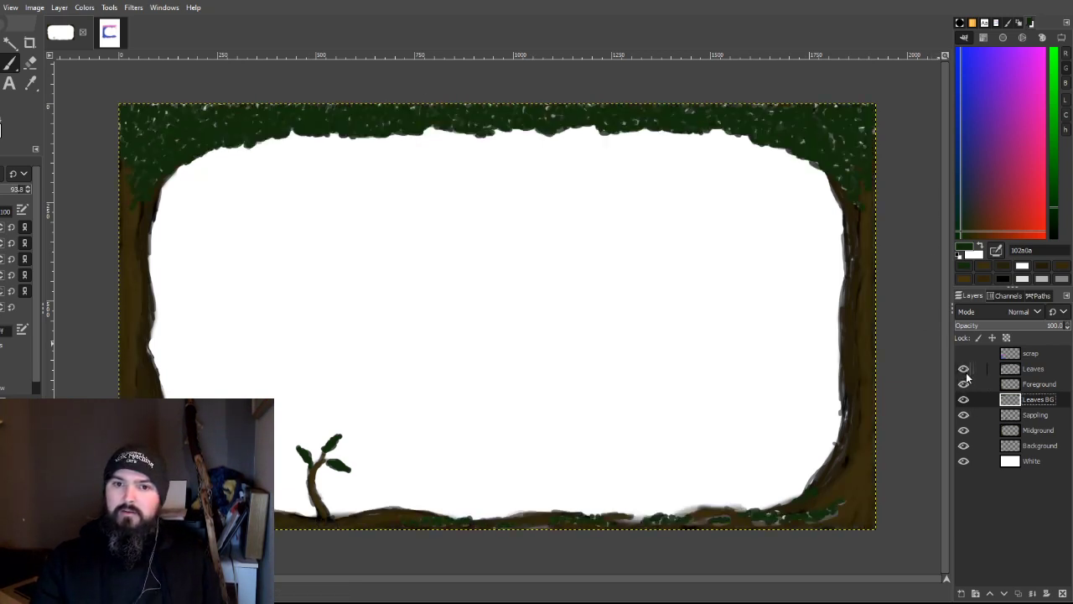
left_click(964, 372)
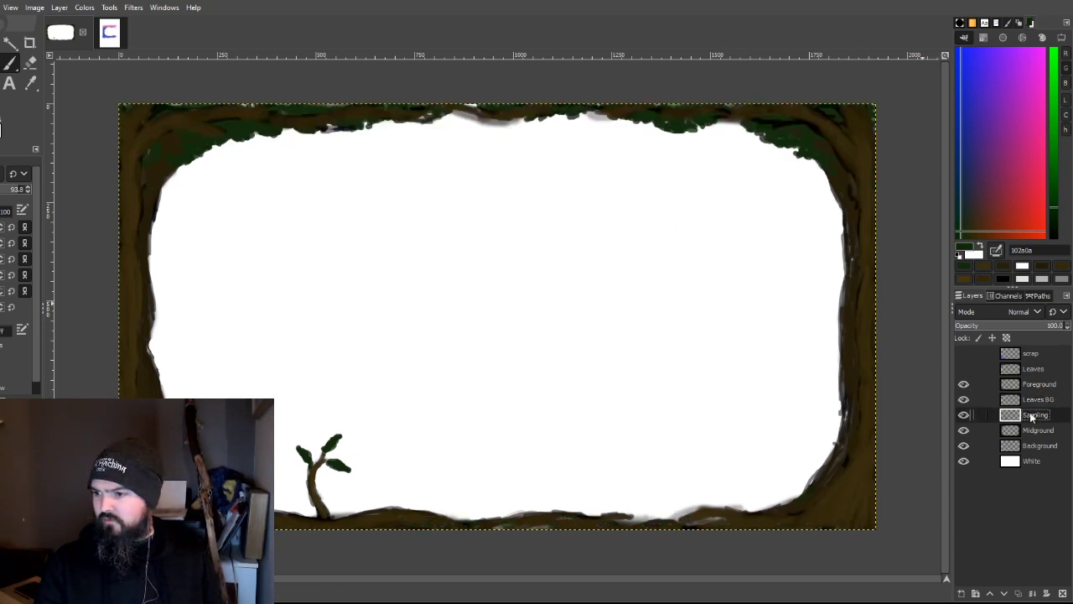
Step: Paint clumps of dark green leaves on the Leaves BG layer along the underside of the branches across the frame's top
mouse_move(239, 151)
left_mouse_down()
mouse_move(266, 129)
mouse_move(300, 124)
left_mouse_up()
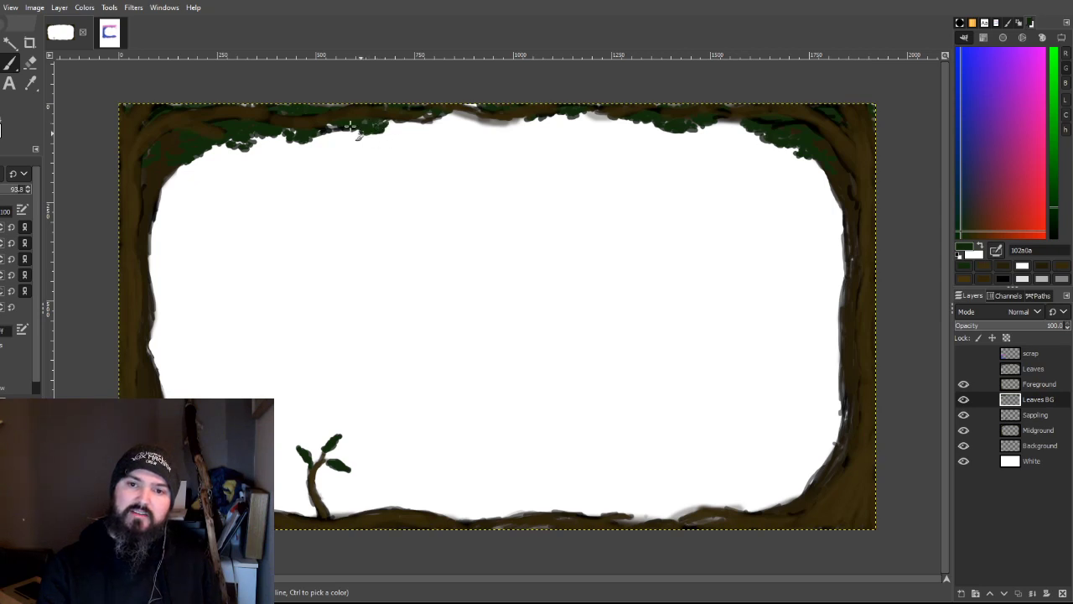
mouse_move(382, 129)
left_mouse_down()
mouse_move(396, 130)
mouse_move(369, 134)
mouse_move(395, 125)
mouse_move(419, 139)
mouse_move(472, 122)
mouse_move(453, 125)
mouse_move(469, 135)
mouse_move(440, 127)
mouse_move(447, 120)
mouse_move(466, 143)
mouse_move(436, 130)
mouse_move(454, 134)
left_mouse_up()
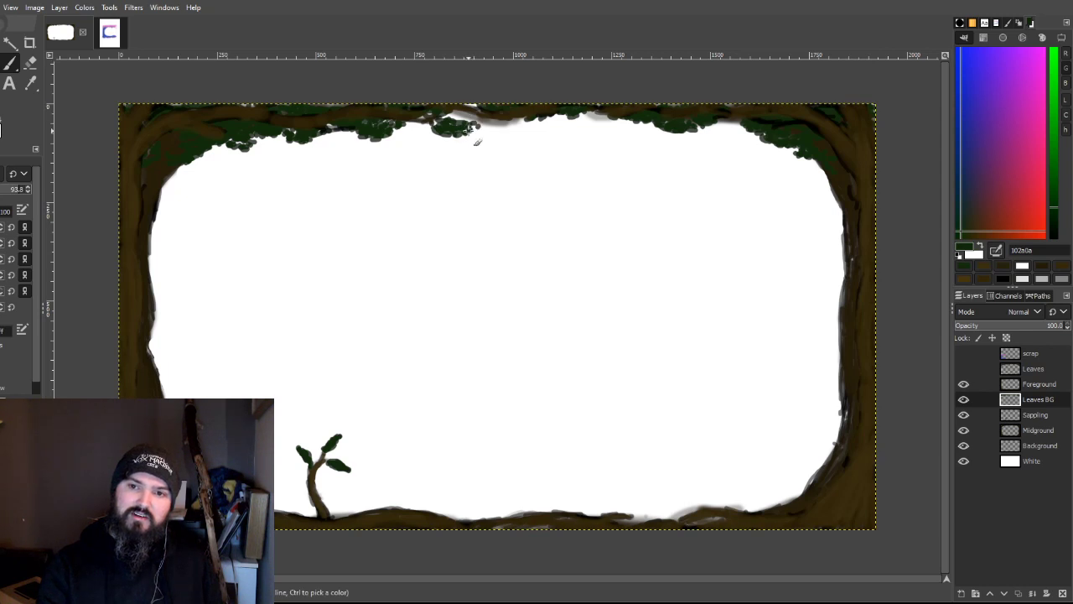
mouse_move(470, 132)
left_mouse_down()
mouse_move(441, 117)
mouse_move(469, 109)
mouse_move(477, 124)
mouse_move(440, 145)
left_mouse_up()
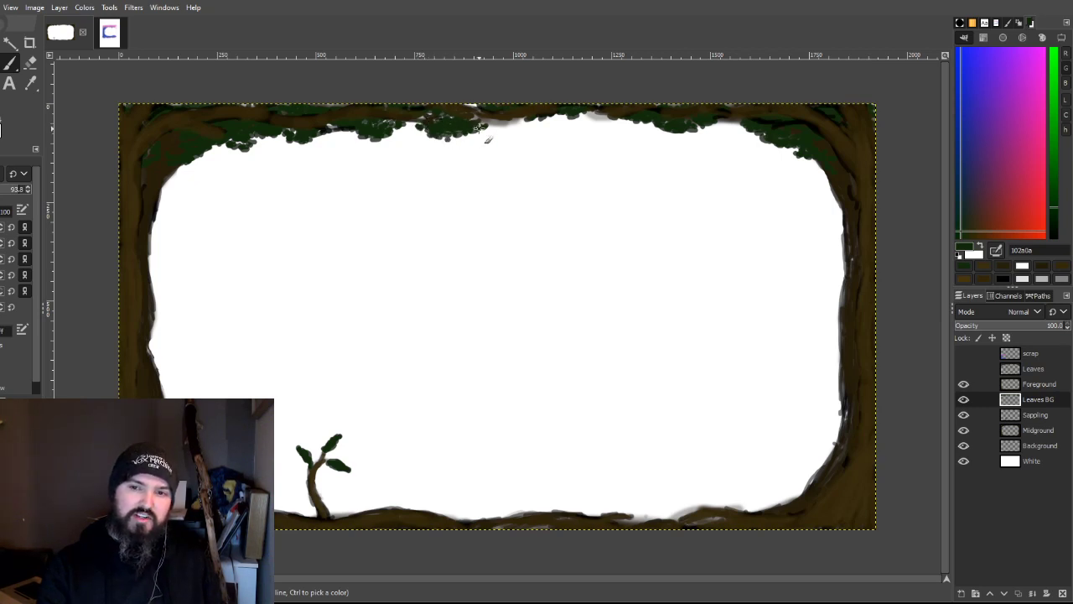
mouse_move(543, 124)
left_mouse_down()
mouse_move(567, 131)
mouse_move(573, 116)
mouse_move(555, 128)
mouse_move(529, 119)
left_mouse_up()
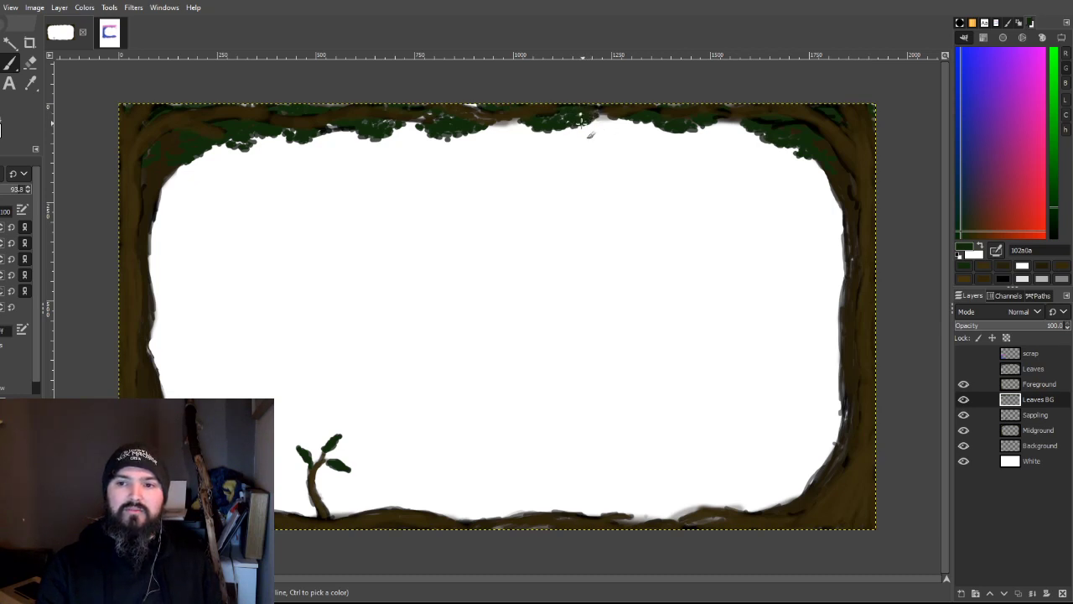
mouse_move(557, 124)
left_mouse_down()
mouse_move(589, 125)
mouse_move(562, 125)
mouse_move(603, 116)
mouse_move(570, 116)
mouse_move(593, 99)
left_mouse_up()
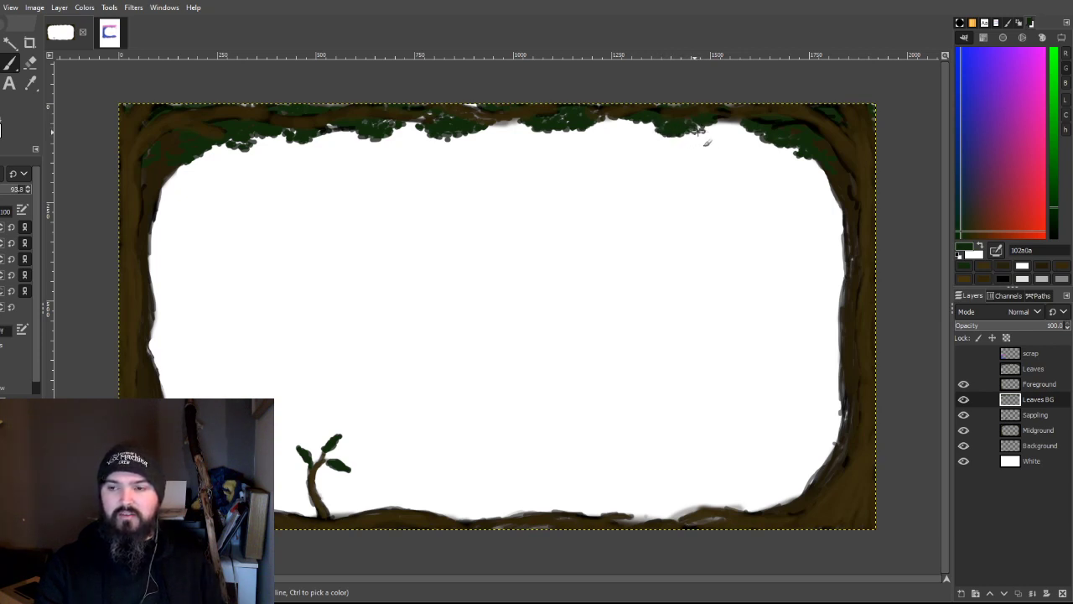
mouse_move(698, 130)
left_mouse_down()
mouse_move(744, 124)
mouse_move(734, 130)
mouse_move(772, 138)
mouse_move(745, 131)
mouse_move(771, 149)
mouse_move(755, 147)
mouse_move(825, 171)
left_mouse_up()
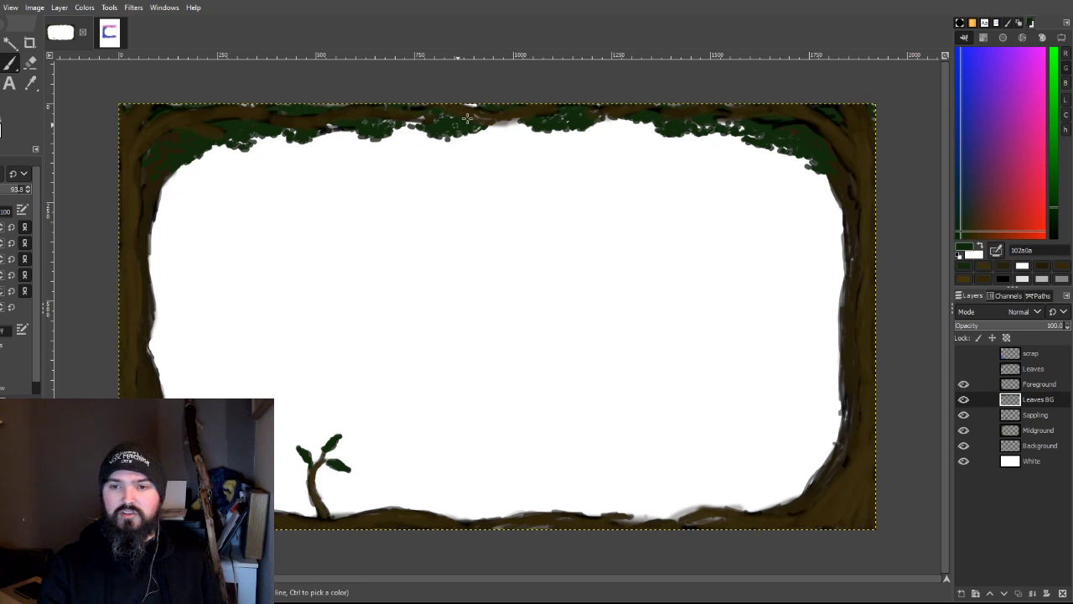
Step: Compare the foreground and background foliage by toggling the scrap and Leaves layers, ending with Leaves shown and scrap hidden
left_click(963, 353)
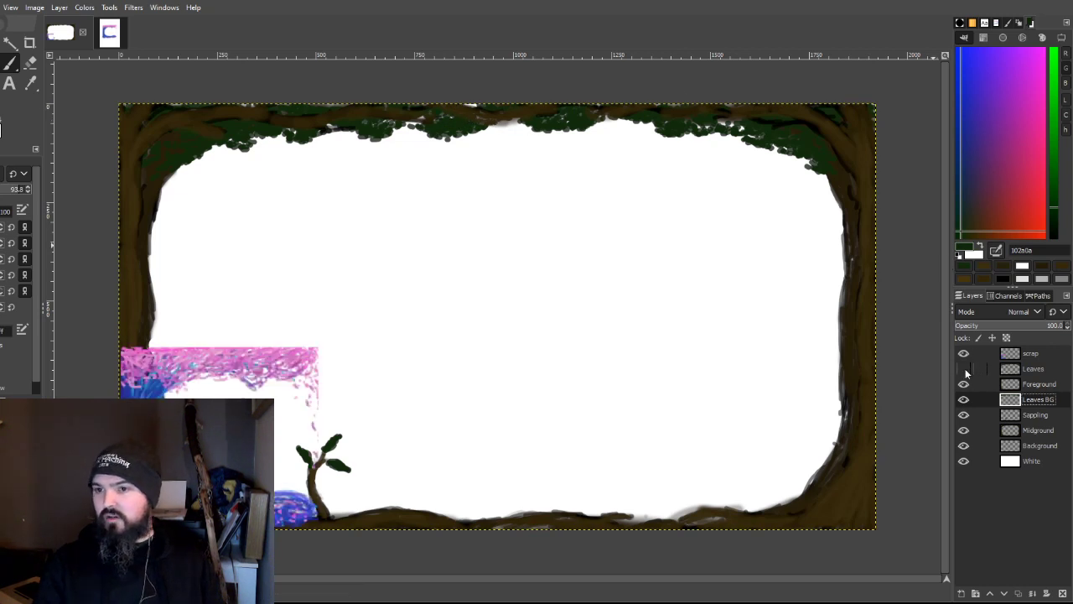
left_click(963, 368)
left_click(963, 353)
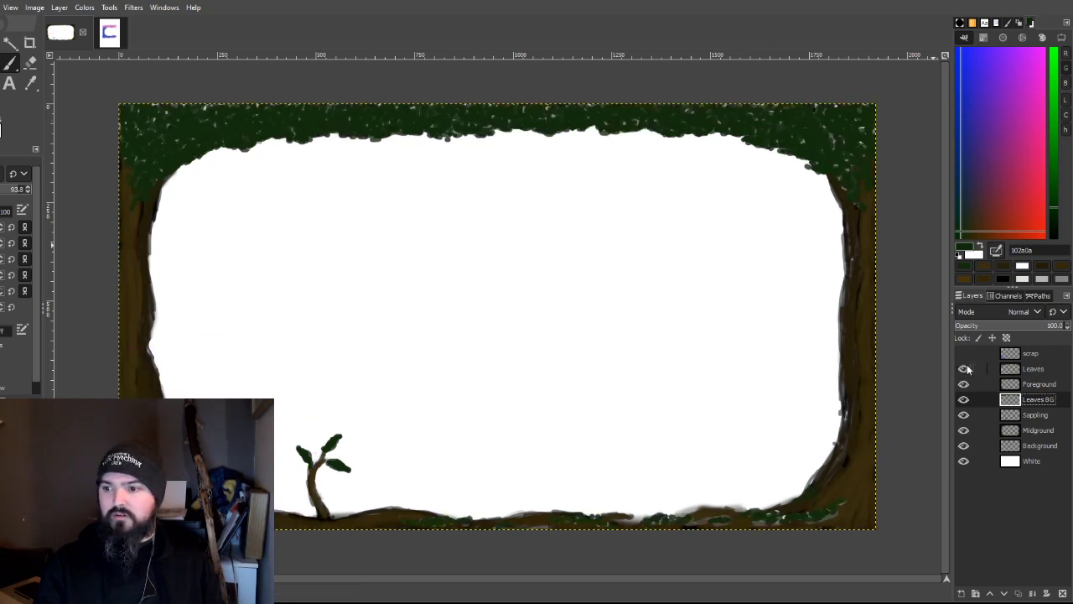
left_click(963, 369)
left_click(963, 369)
left_click(963, 369)
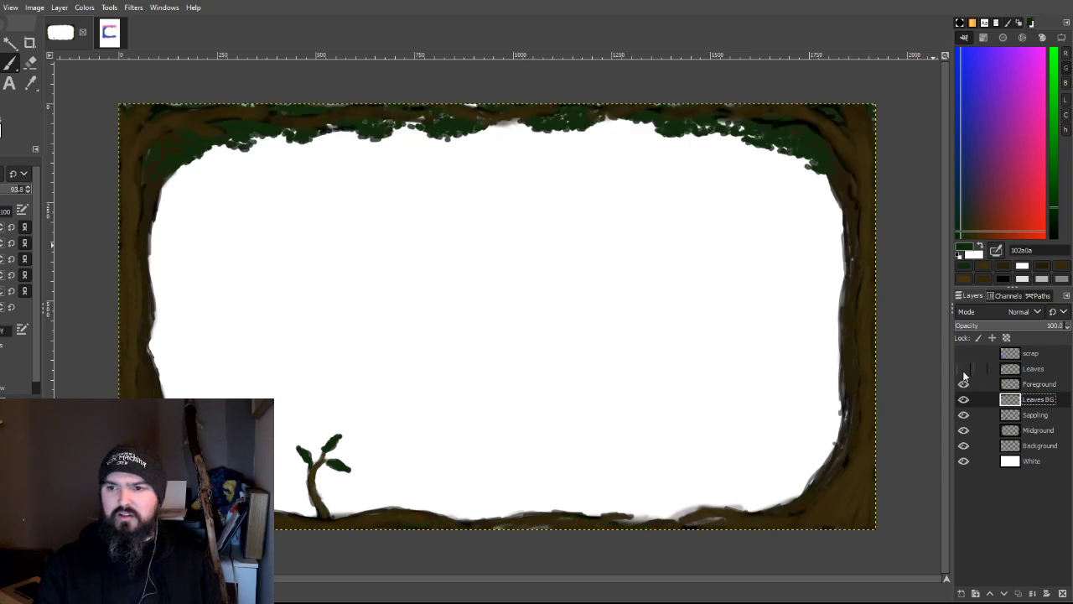
left_click(963, 369)
left_click(963, 369)
left_click(964, 369)
left_click(964, 370)
left_click(964, 370)
left_click(964, 371)
left_click(965, 372)
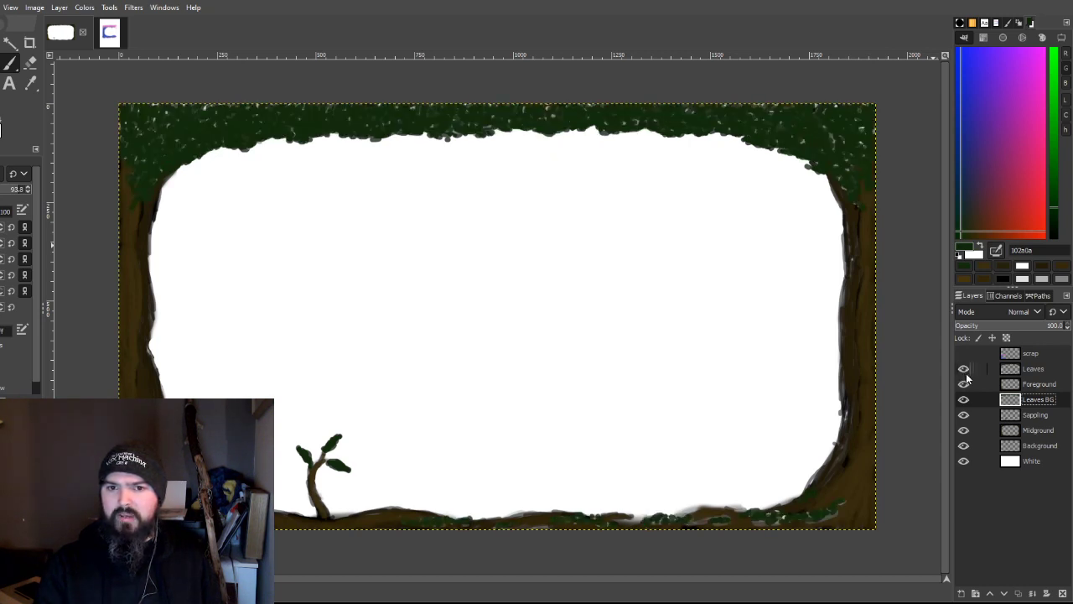
Step: Try erasing foliage along the canopy's lower edge on the Leaves BG layer, then undo the erasing
left_click(30, 62)
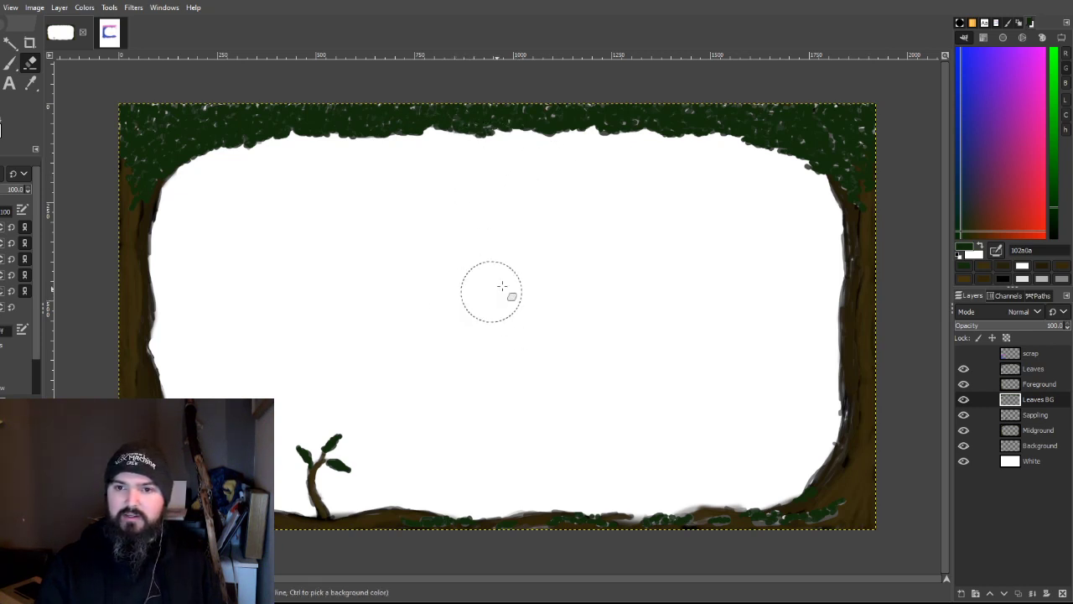
left_click(963, 369)
key("ctrl+z")
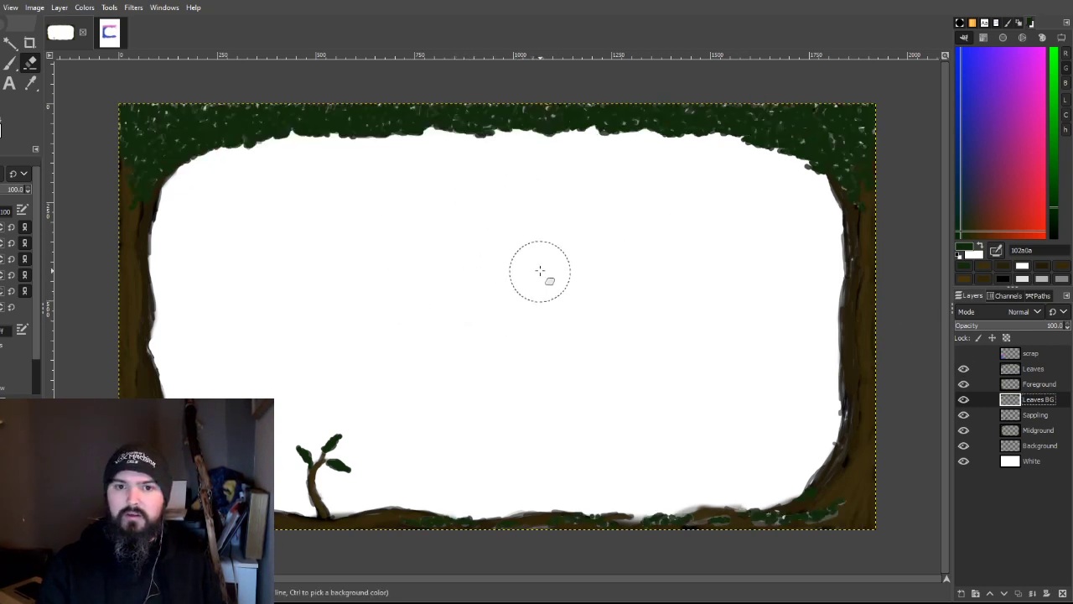
left_click(963, 369)
key("ctrl+z")
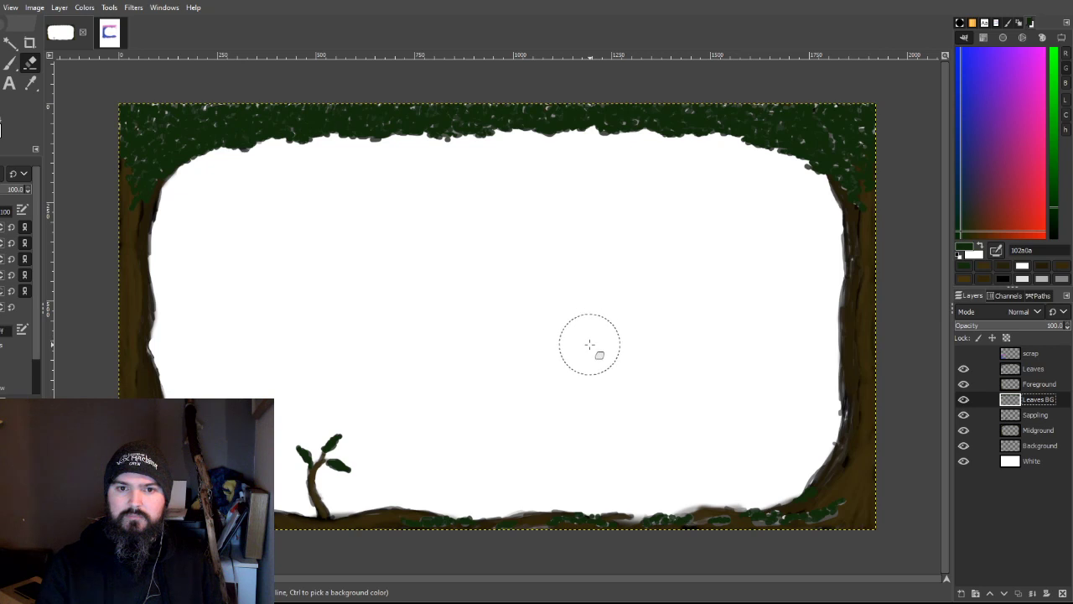
Step: Erase parts of the canopy's lower edge on the Leaves layer and set the eraser size to 77.9
left_click_drag(962, 384, 963, 368)
left_click(1031, 368)
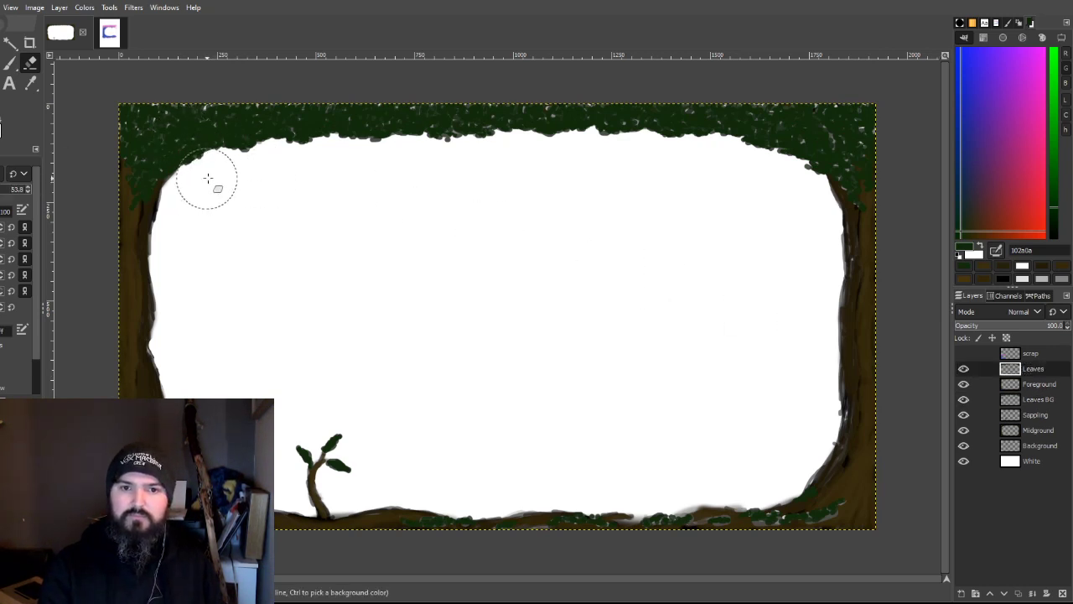
mouse_move(252, 169)
left_mouse_down()
mouse_move(306, 161)
mouse_move(312, 150)
mouse_move(411, 162)
mouse_move(438, 145)
mouse_move(455, 159)
mouse_move(547, 155)
mouse_move(504, 145)
mouse_move(527, 159)
mouse_move(683, 151)
mouse_move(684, 166)
mouse_move(749, 152)
mouse_move(757, 170)
mouse_move(797, 166)
mouse_move(817, 206)
mouse_move(783, 222)
mouse_move(623, 152)
mouse_move(443, 158)
mouse_move(495, 152)
mouse_move(510, 163)
mouse_move(390, 194)
mouse_move(410, 159)
mouse_move(346, 187)
mouse_move(243, 168)
left_mouse_up()
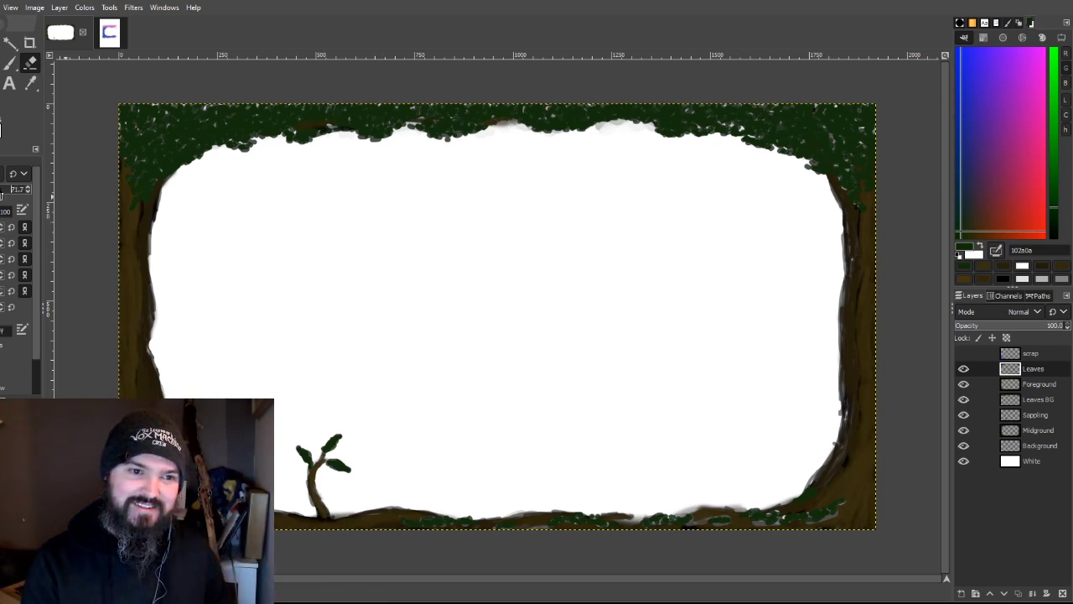
left_click(8, 188)
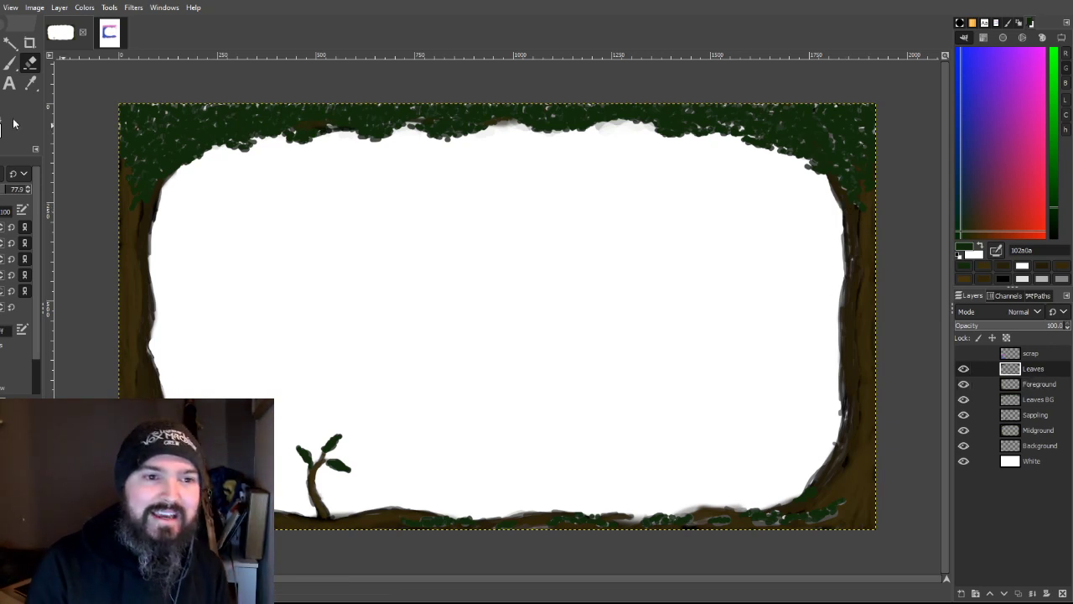
Step: With the darker green 0c2008 and Leaves BG hidden, paint leaves along the canopy's lower edge on the Leaves layer
left_click(792, 180, "ctrl")
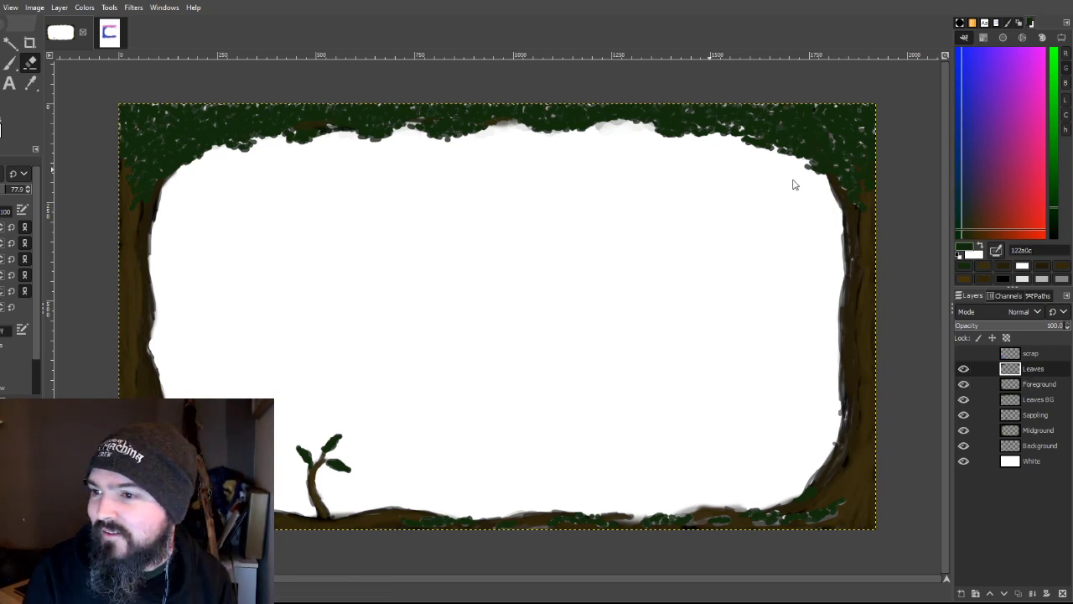
left_click(797, 186, "ctrl")
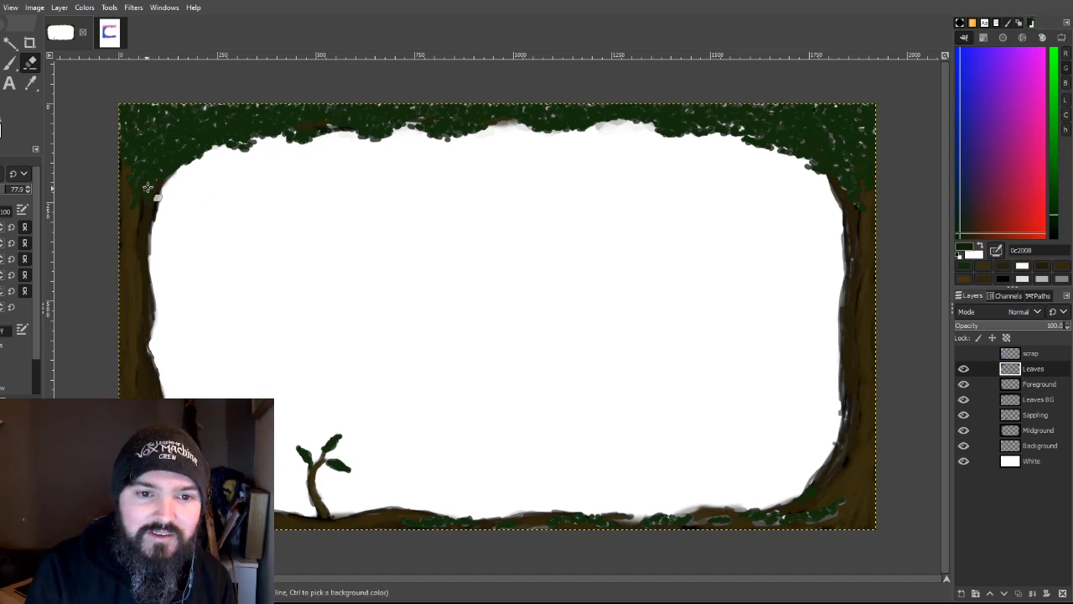
key("p")
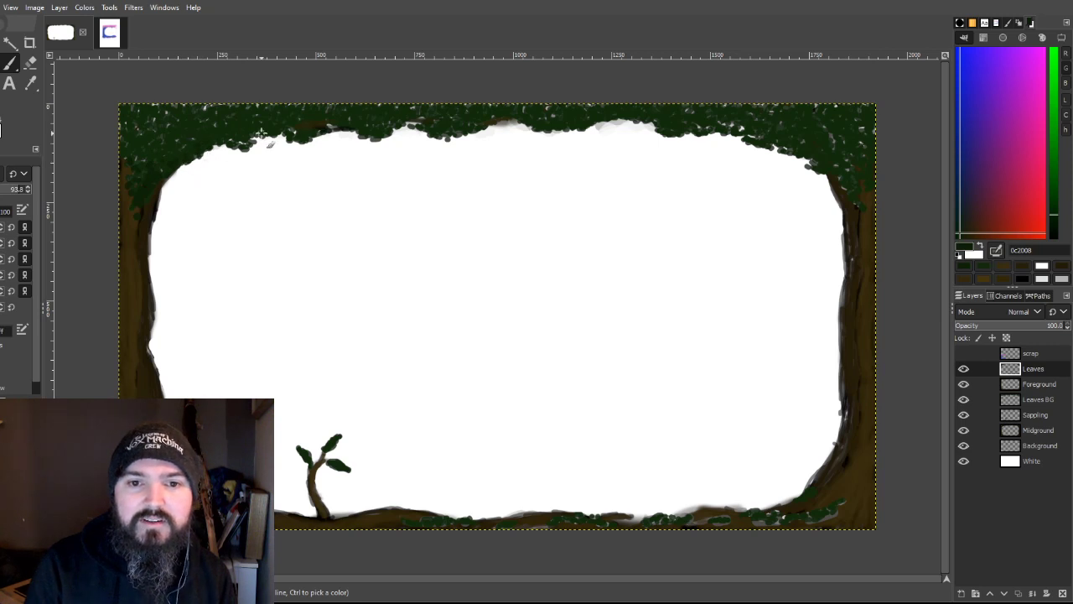
left_click(963, 399)
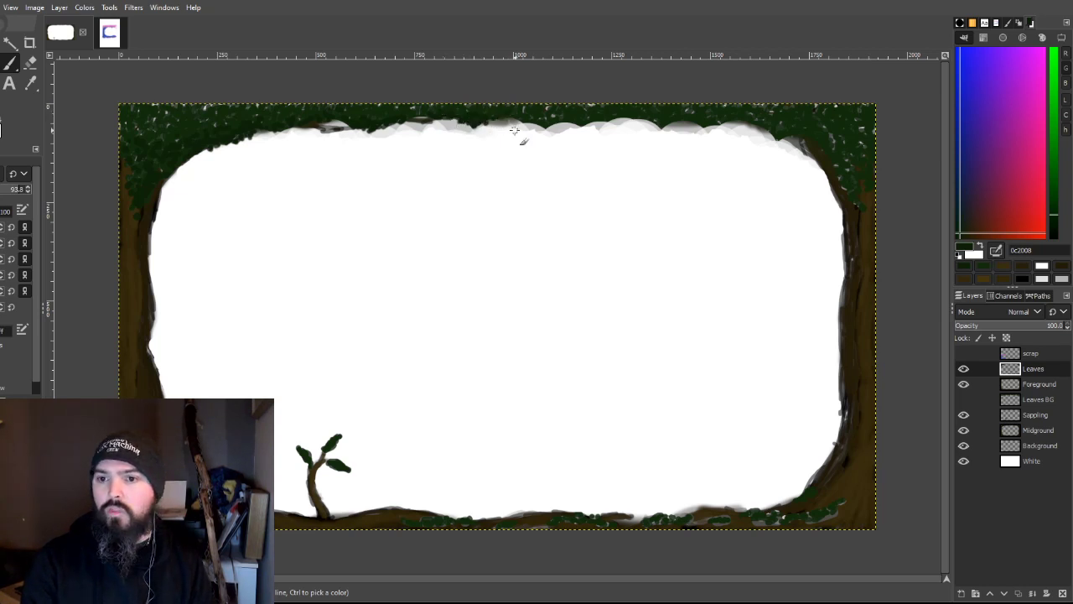
left_click_drag(538, 129, 573, 119)
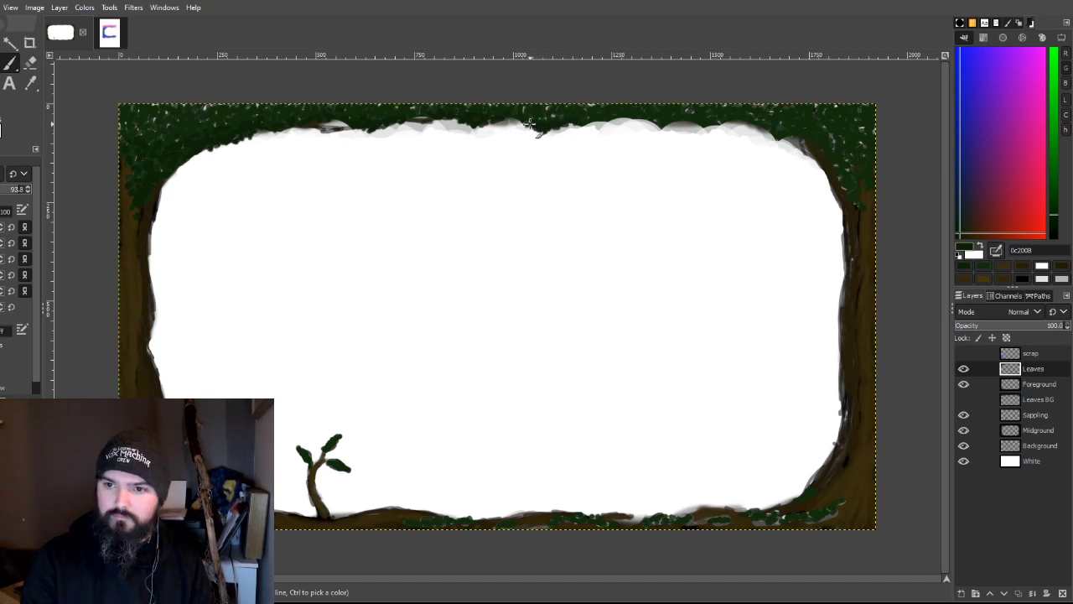
mouse_move(575, 122)
left_mouse_down()
mouse_move(550, 130)
mouse_move(574, 125)
left_mouse_up()
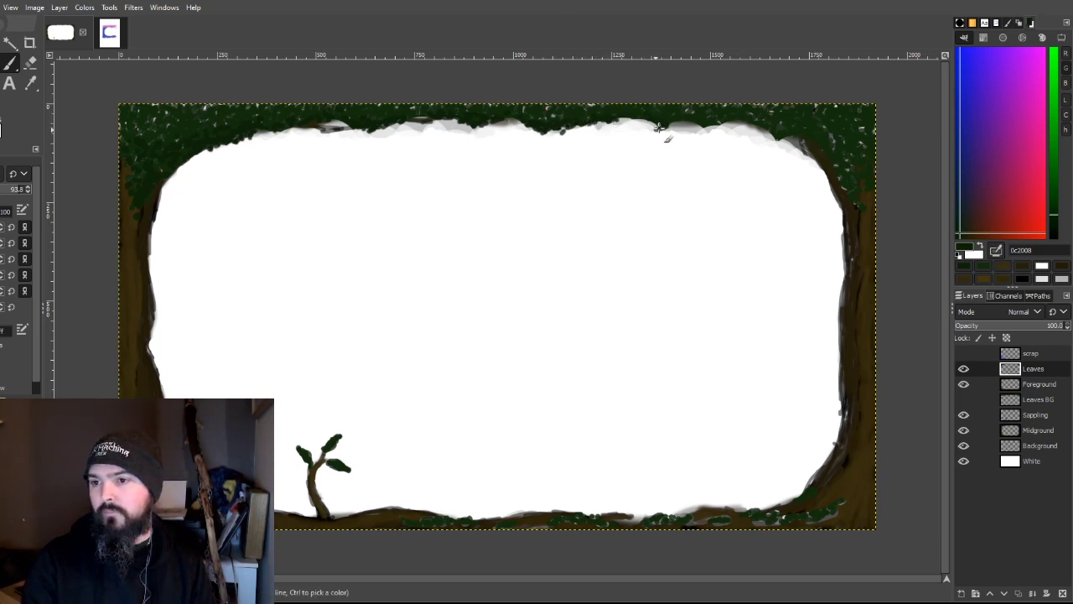
left_click_drag(645, 120, 727, 119)
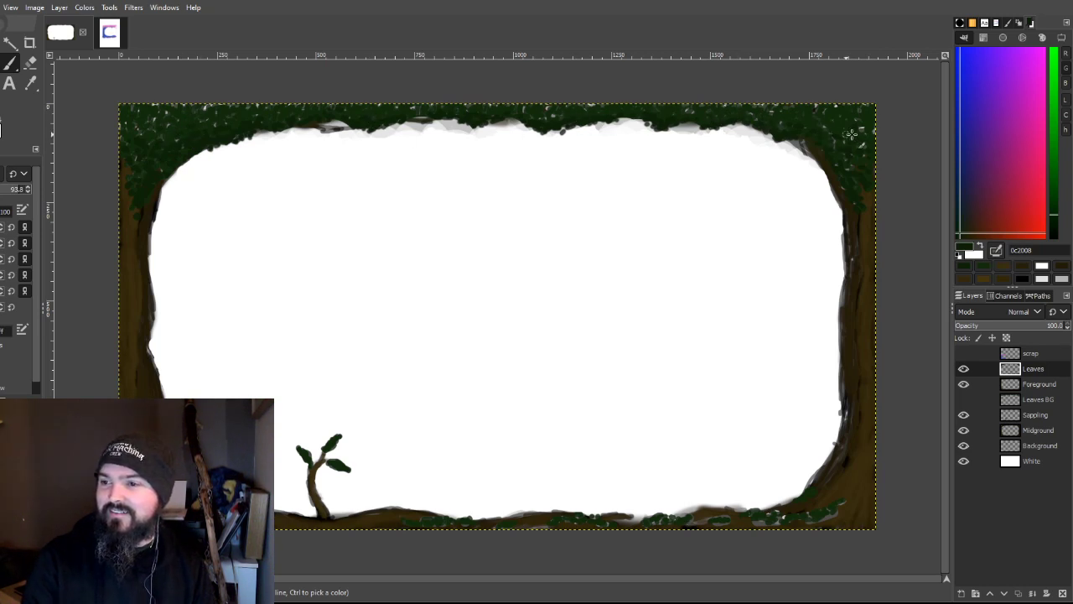
Step: Show and select the Leaves BG layer, and hide the Leaves and Foreground layers
left_click(964, 399)
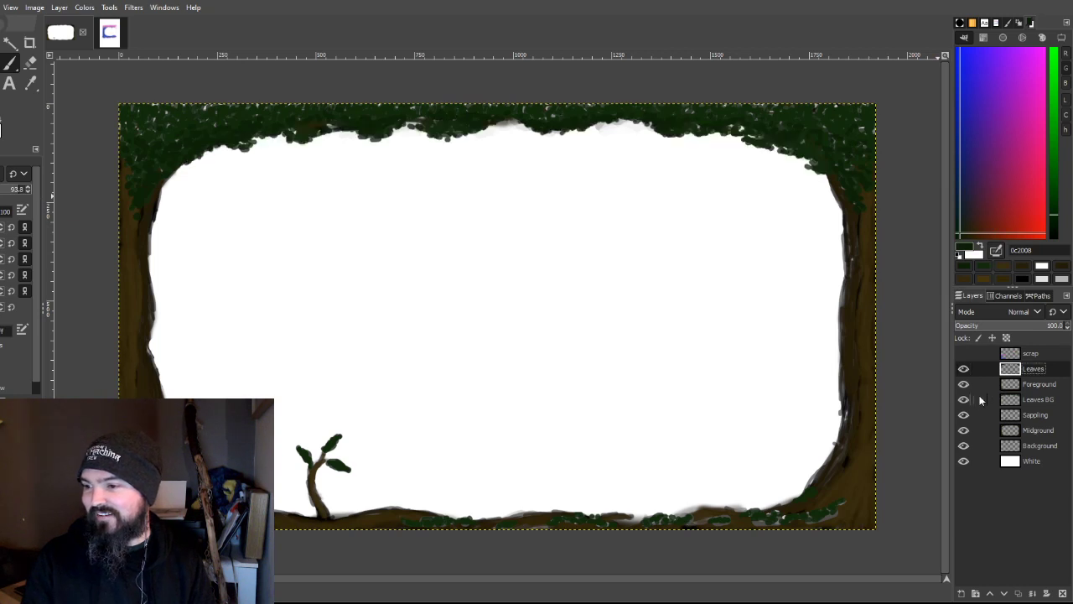
left_click(963, 369)
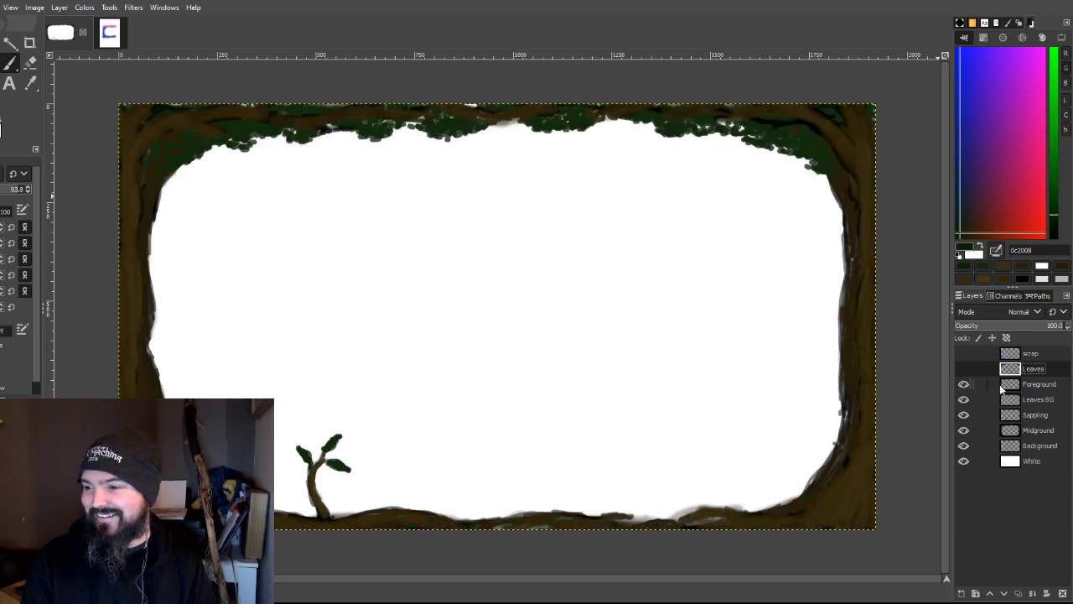
left_click(1027, 399)
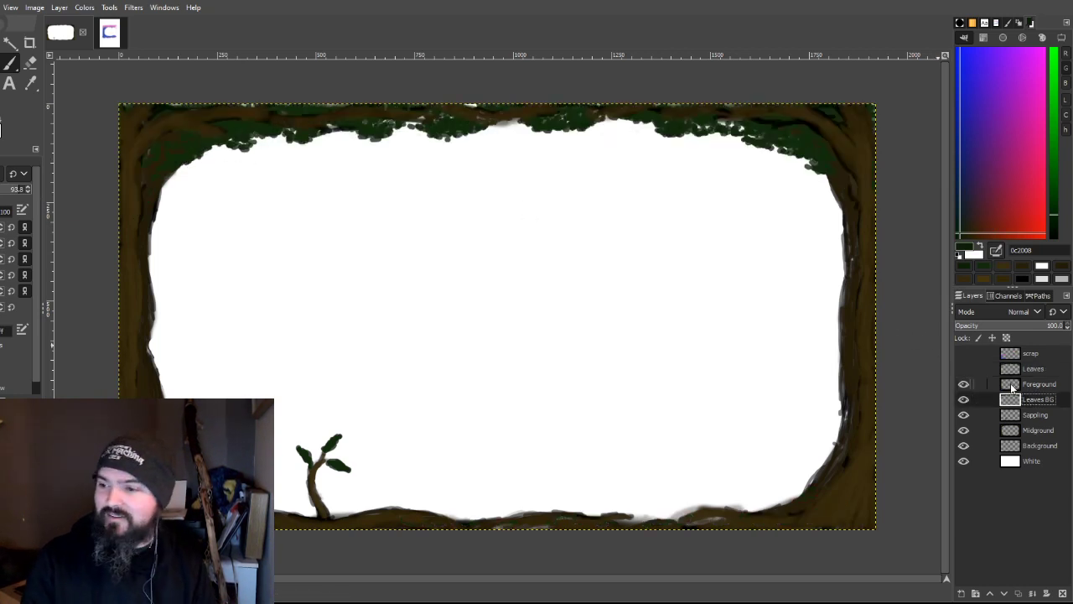
left_click(963, 384)
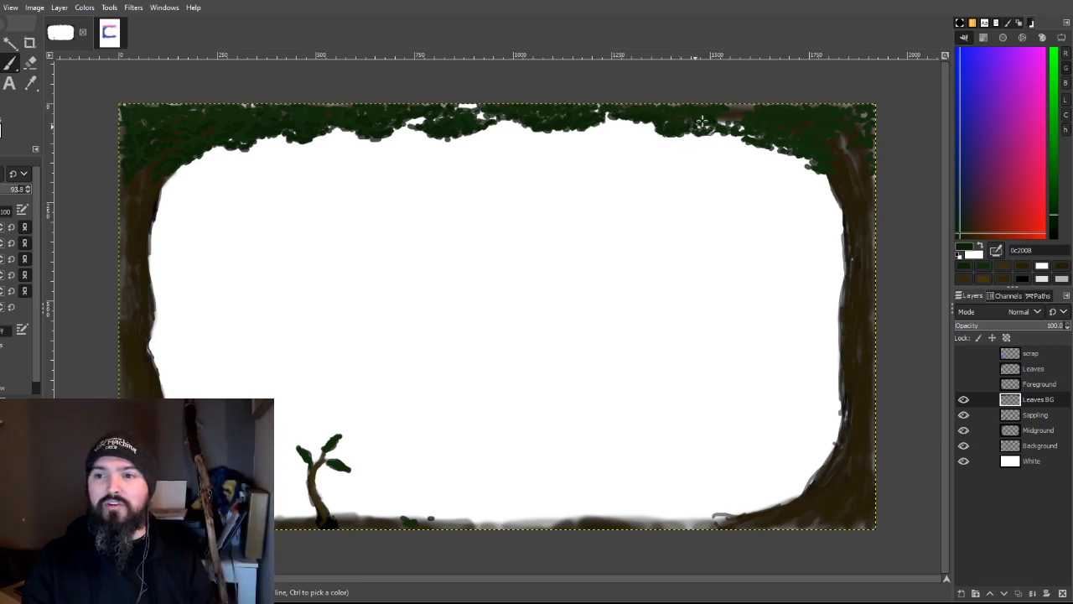
Step: Paint leaves into the canopy gaps near the right trunk on the Leaves BG layer, and show the Foreground and Leaves layers
mouse_move(694, 120)
left_mouse_down()
mouse_move(709, 139)
mouse_move(731, 126)
mouse_move(741, 134)
left_mouse_up()
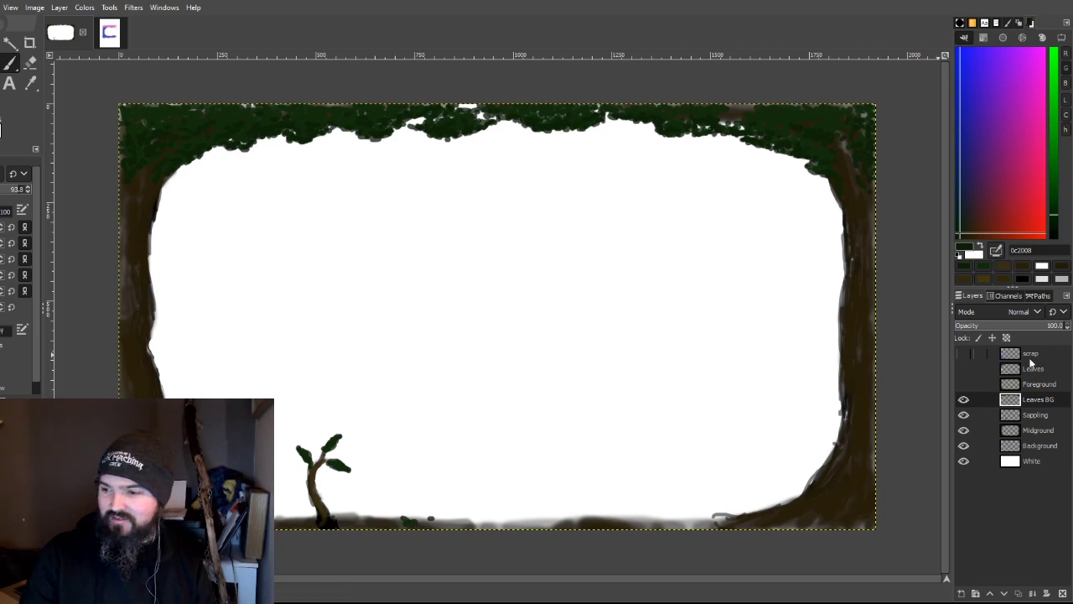
left_click(964, 384)
left_click(964, 369)
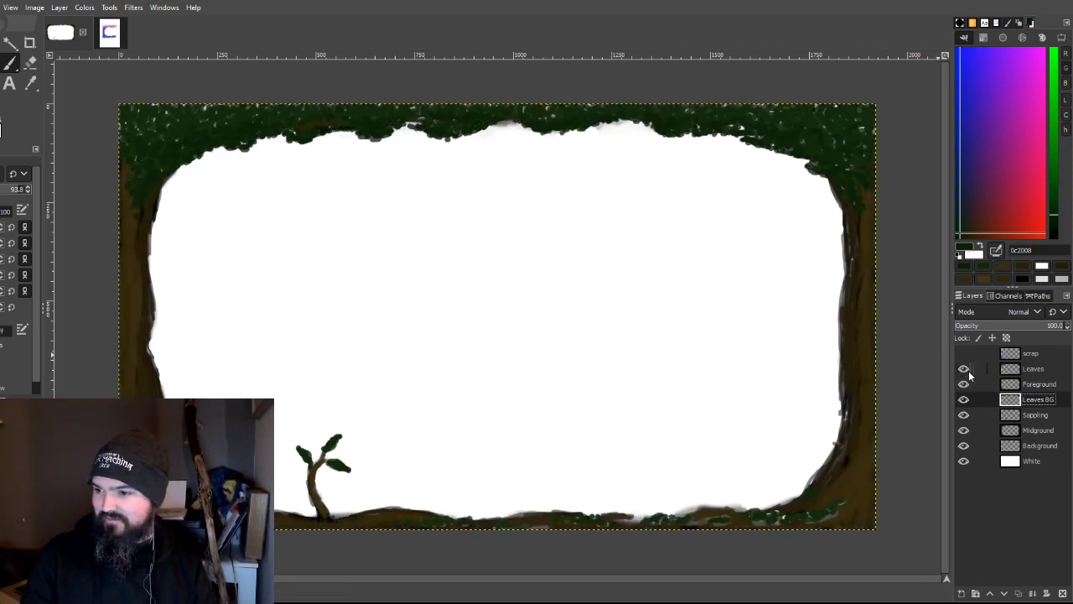
Step: On the Leaves layer, paint leaves over the canopy's upper-left corner with the green 0f3108 at brush size 87.6
left_click(1027, 371)
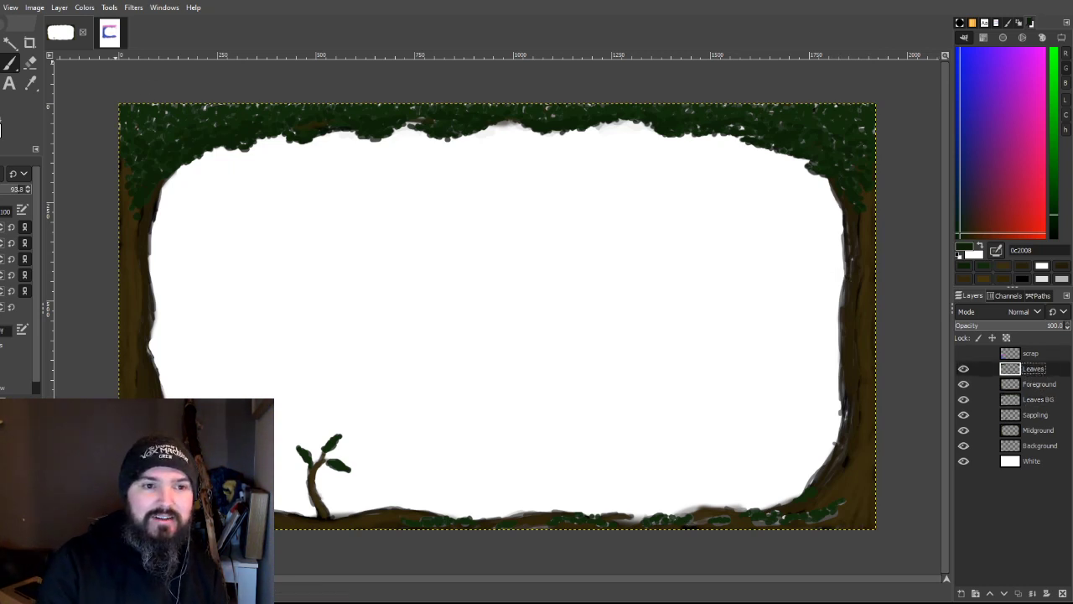
left_click(808, 181, "ctrl")
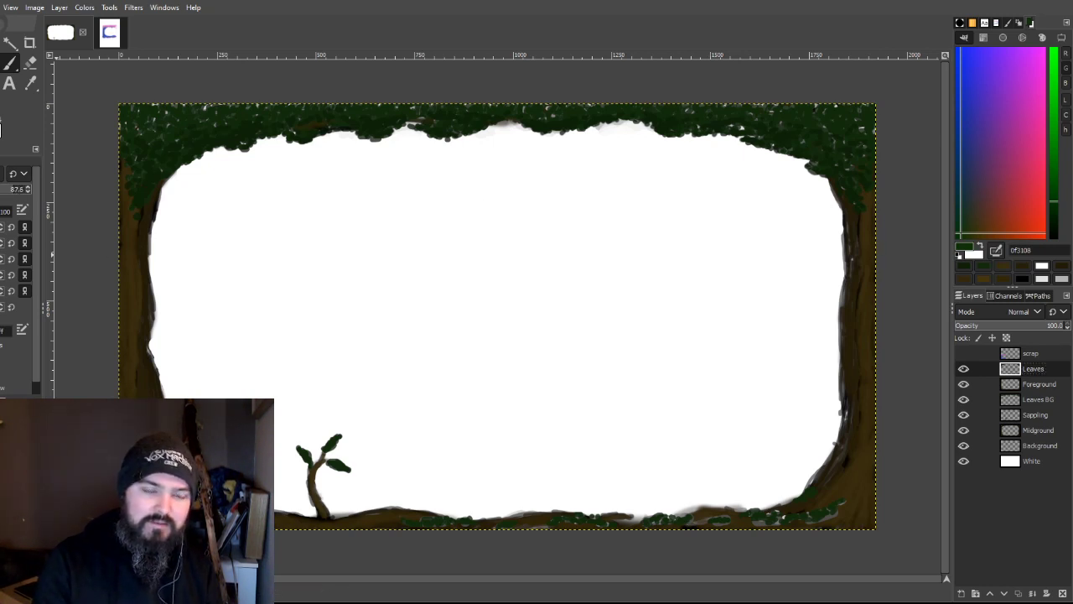
left_click_drag(128, 141, 136, 134)
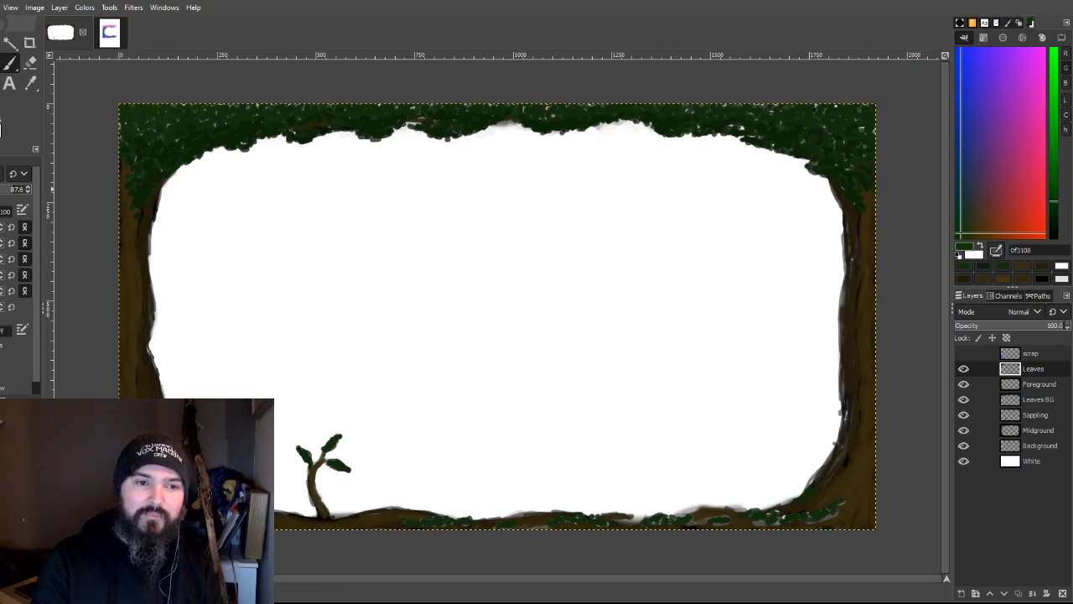
scroll(3, 228, "down", 3)
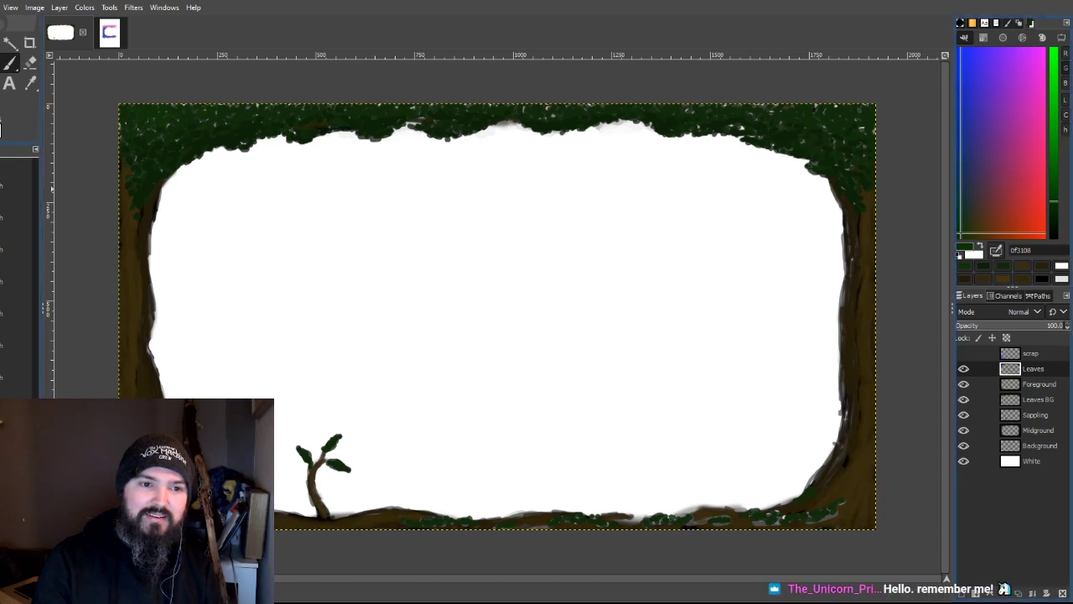
scroll(12, 208, "up", 3)
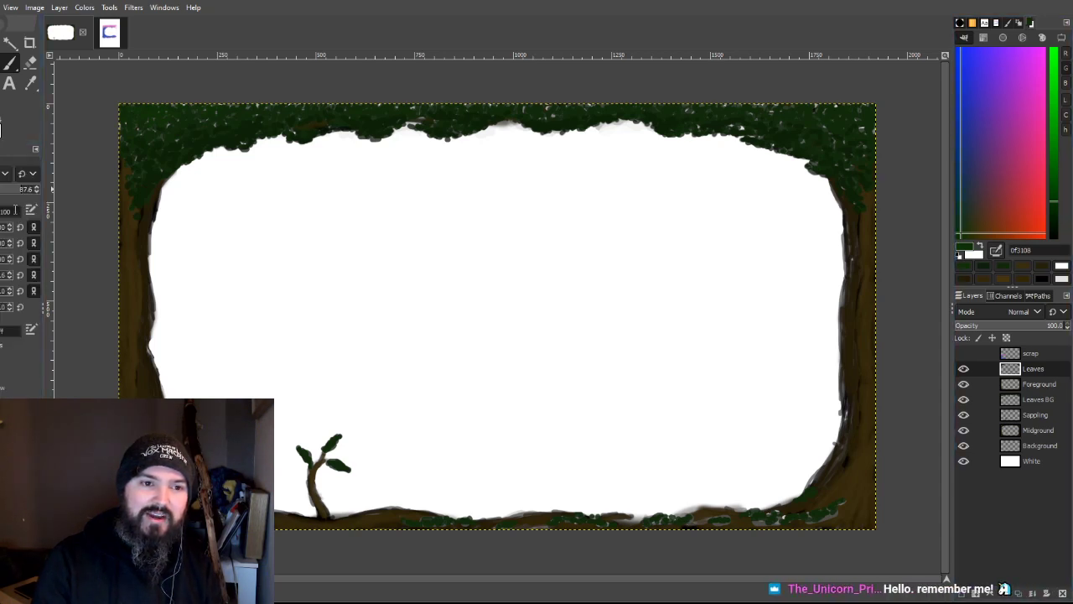
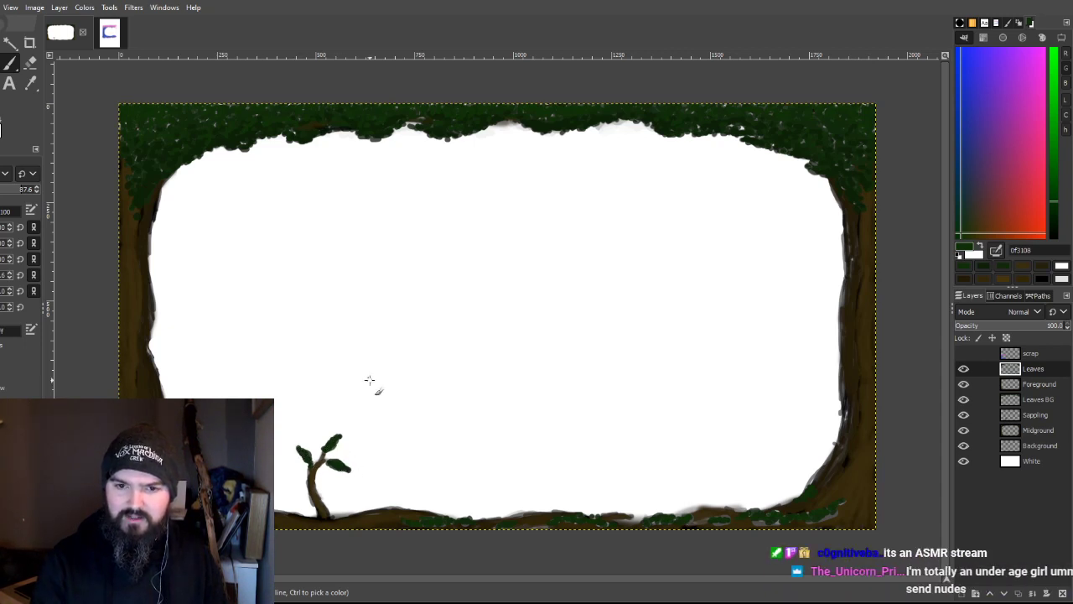
Step: Fill the White layer with mid-grey as a neutral backdrop behind the forest frame
left_click(963, 461)
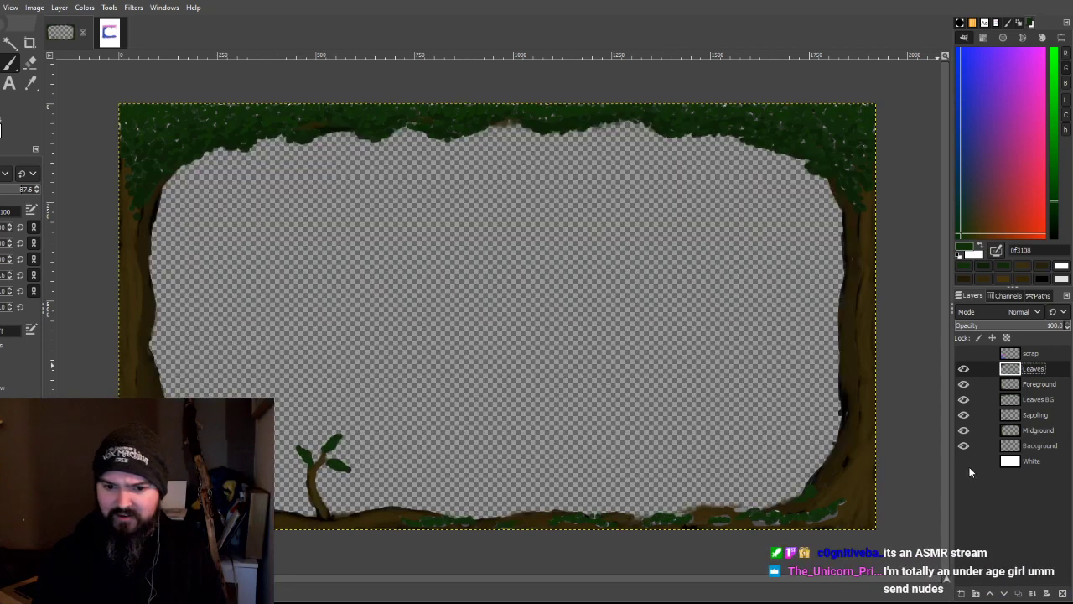
left_click(970, 461)
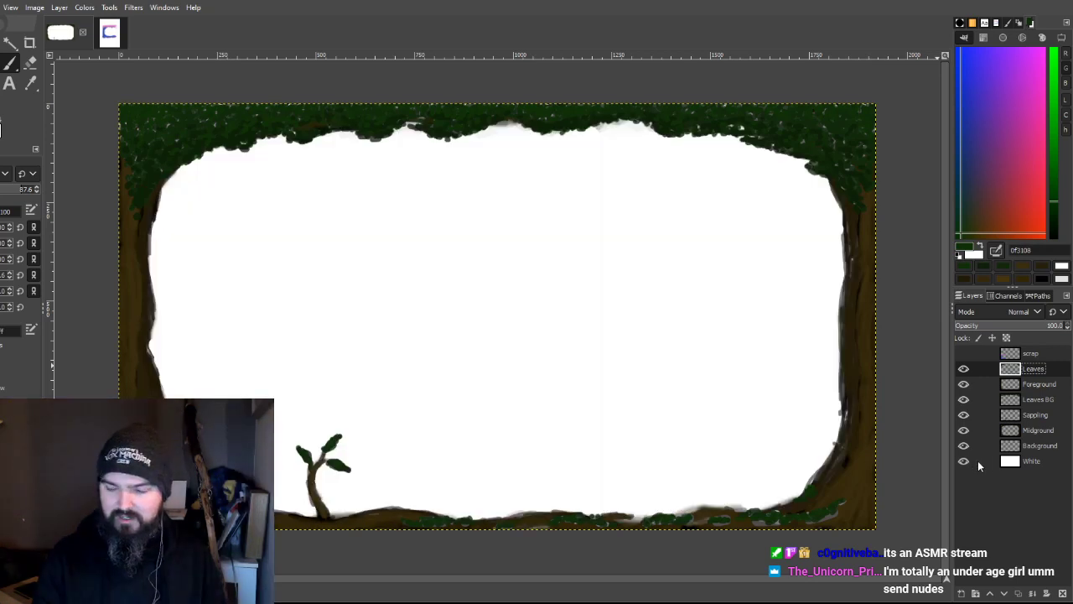
left_click(1016, 467)
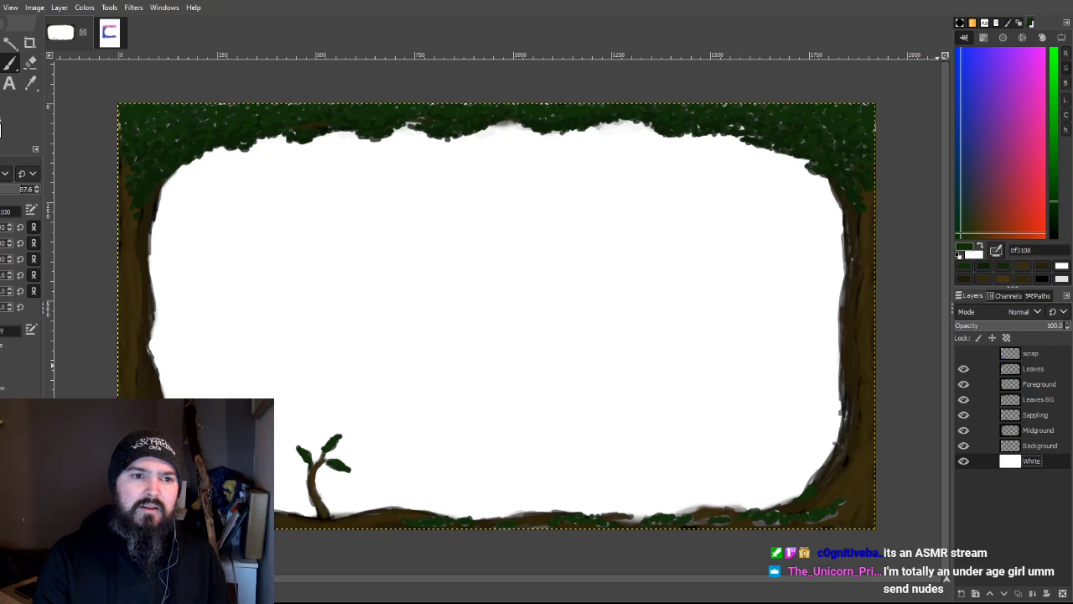
key("d")
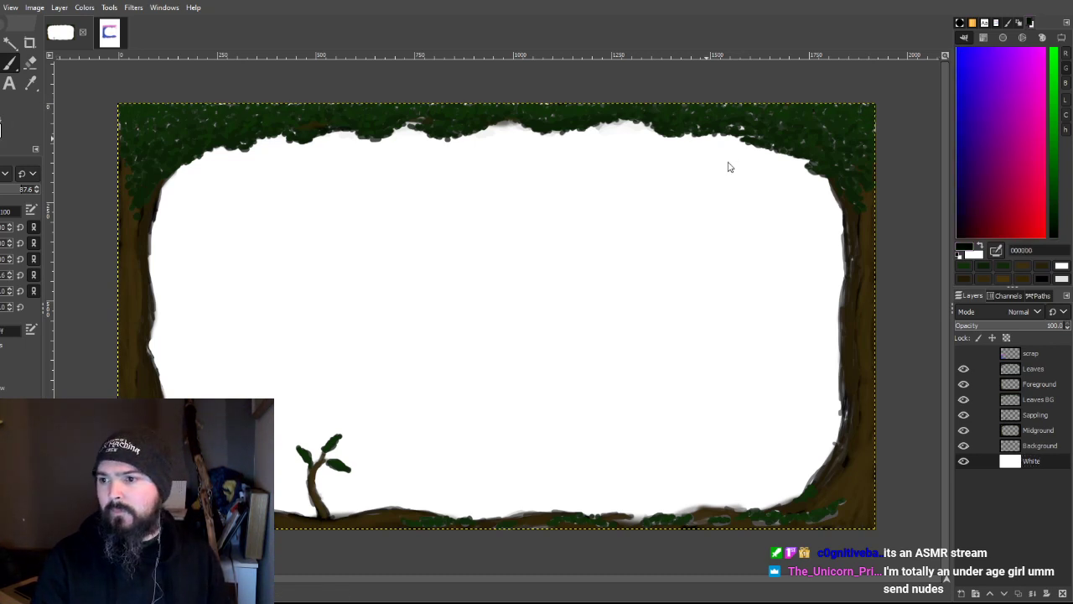
left_click_drag(728, 166, 731, 140)
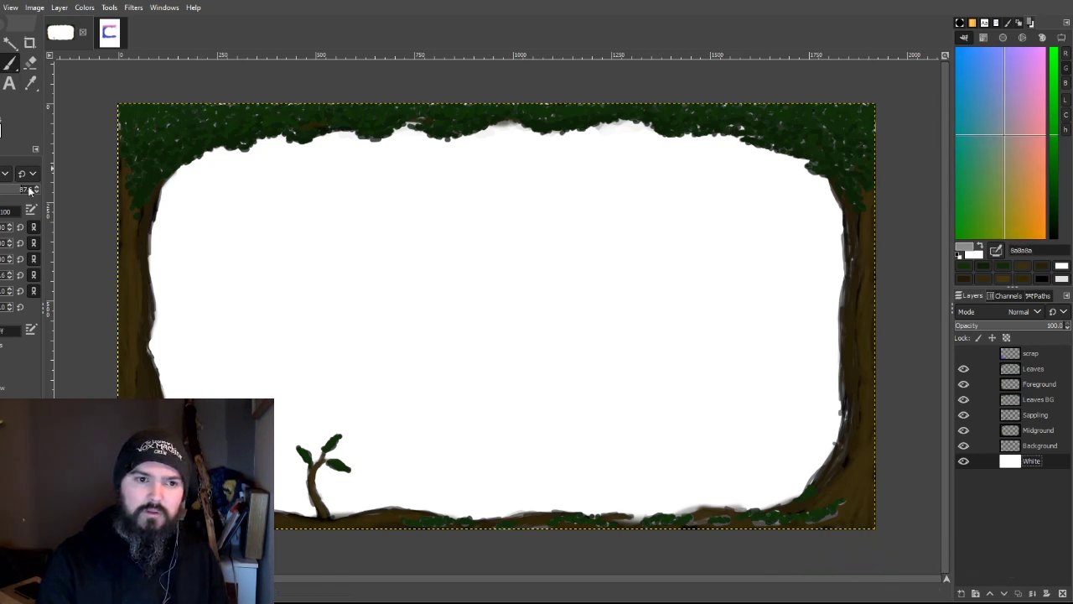
mouse_move(217, 207)
left_mouse_down()
mouse_move(259, 159)
mouse_move(350, 226)
mouse_move(265, 351)
mouse_move(223, 442)
mouse_move(514, 313)
mouse_move(624, 231)
mouse_move(477, 218)
mouse_move(379, 163)
mouse_move(820, 203)
mouse_move(828, 397)
mouse_move(601, 445)
mouse_move(471, 431)
mouse_move(651, 399)
mouse_move(803, 434)
left_mouse_up()
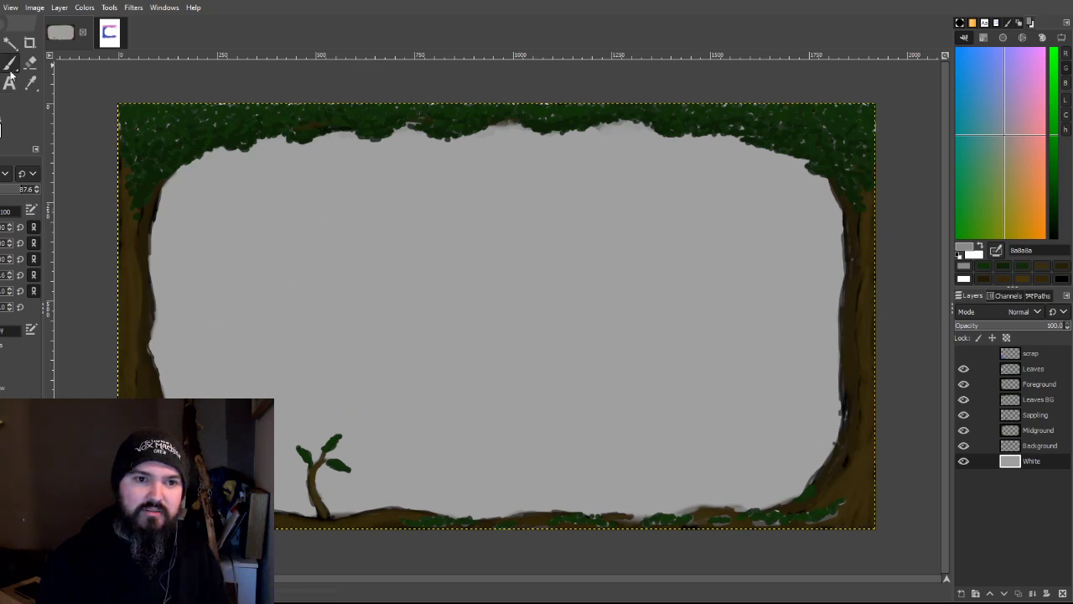
Step: Sample the green 143e0b and paint lighter leaf dabs across the canopy on the Leaves layer
key("d")
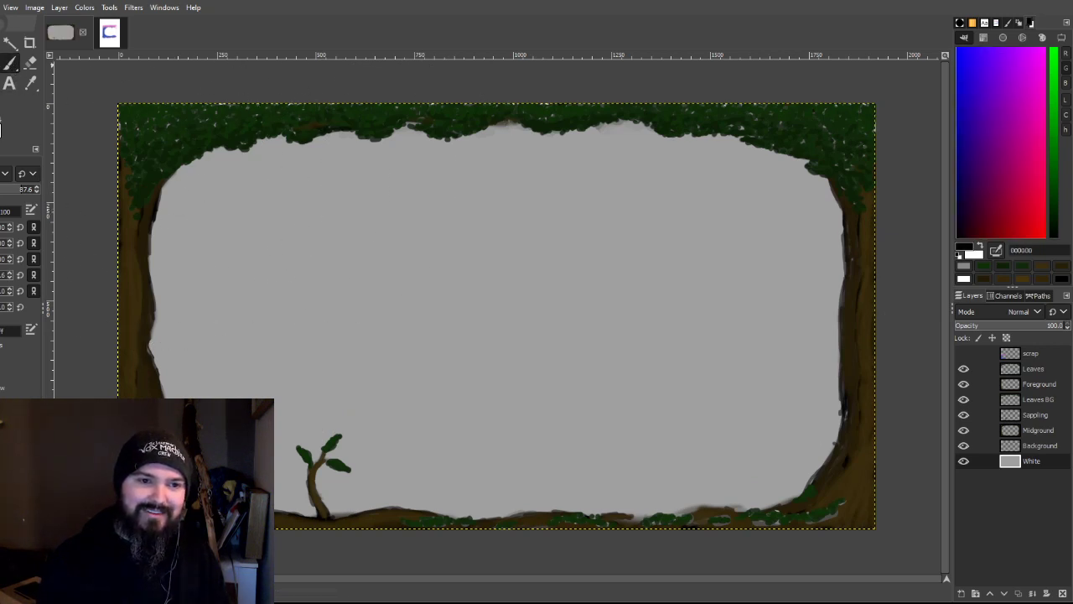
left_click(875, 208, "ctrl")
left_click(805, 171, "ctrl")
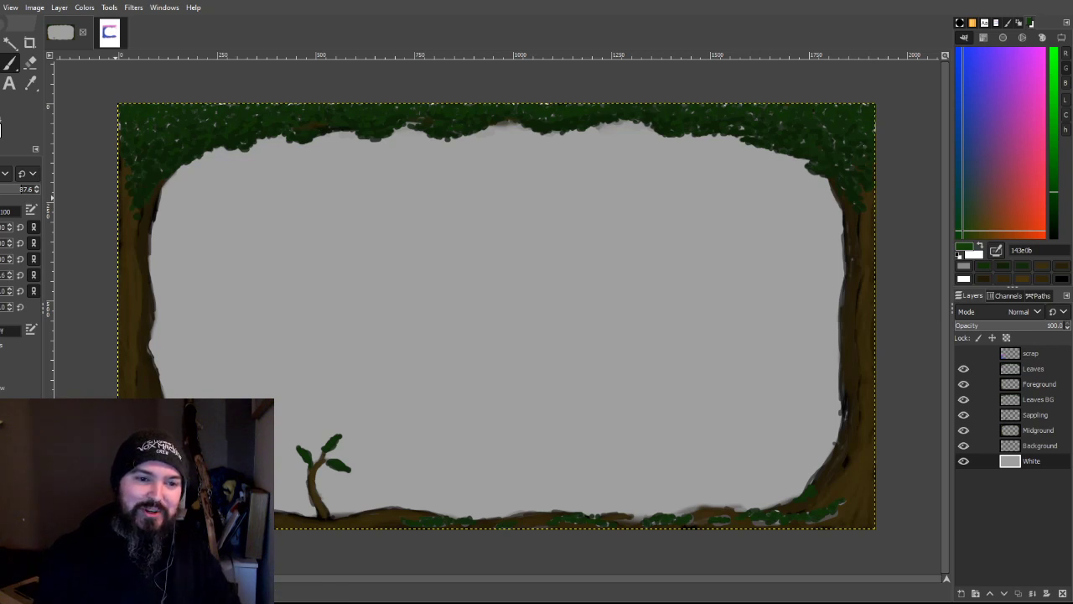
left_click(120, 115)
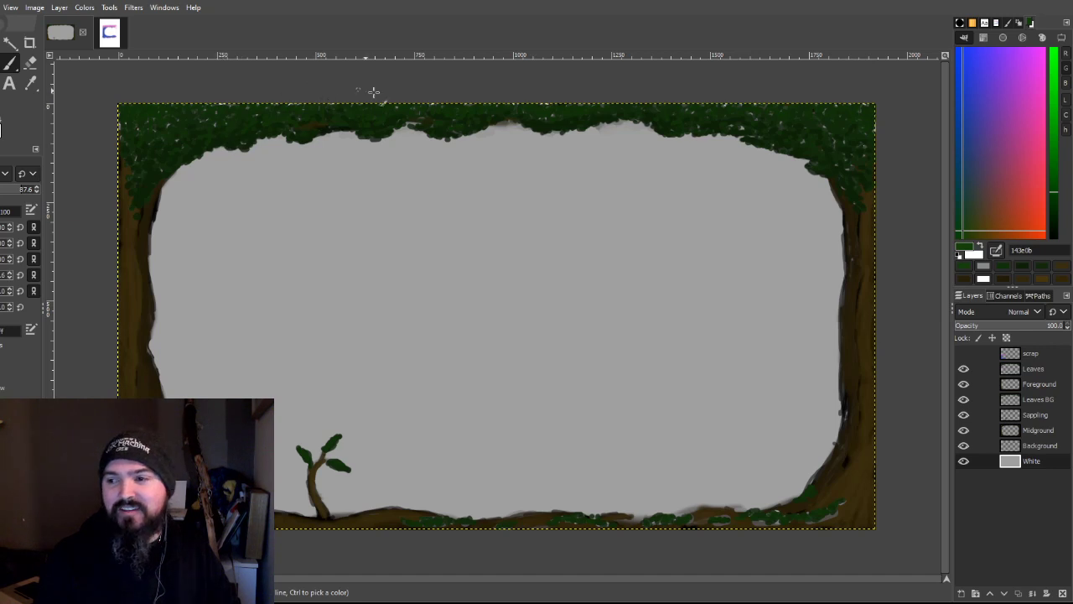
left_click(1039, 370)
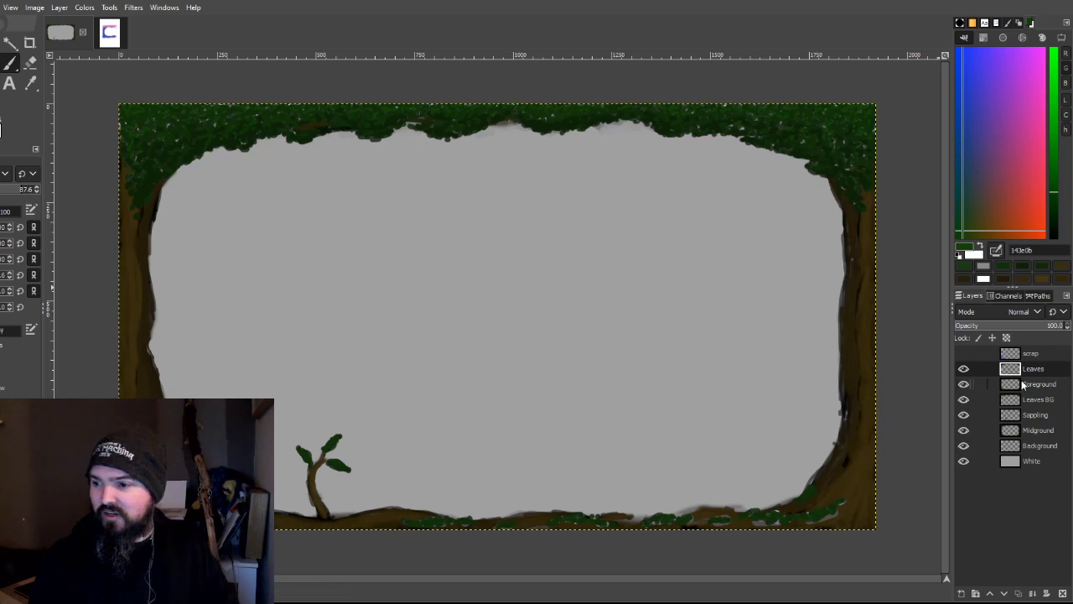
Step: Hide the Leaves and Foreground layers and paint 143e0b leaf highlights across the canopy on the Leaves BG layer
left_click(964, 370)
left_click(964, 384)
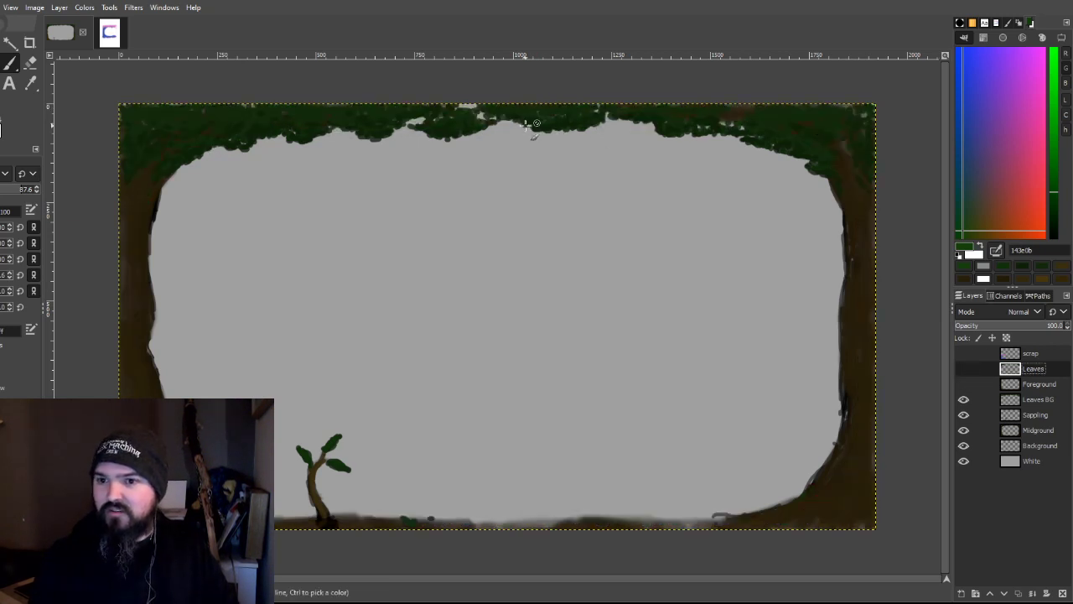
left_click(1033, 400)
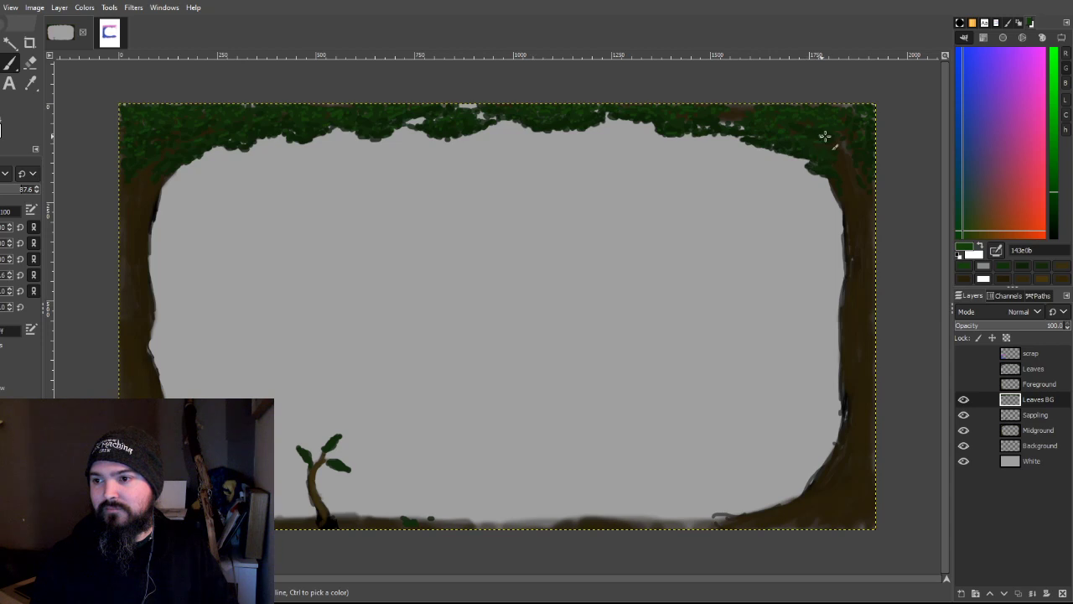
Step: Make the Foreground and Leaves layers visible again
left_click(963, 384)
left_click(964, 369)
left_click(963, 369)
left_click(963, 369)
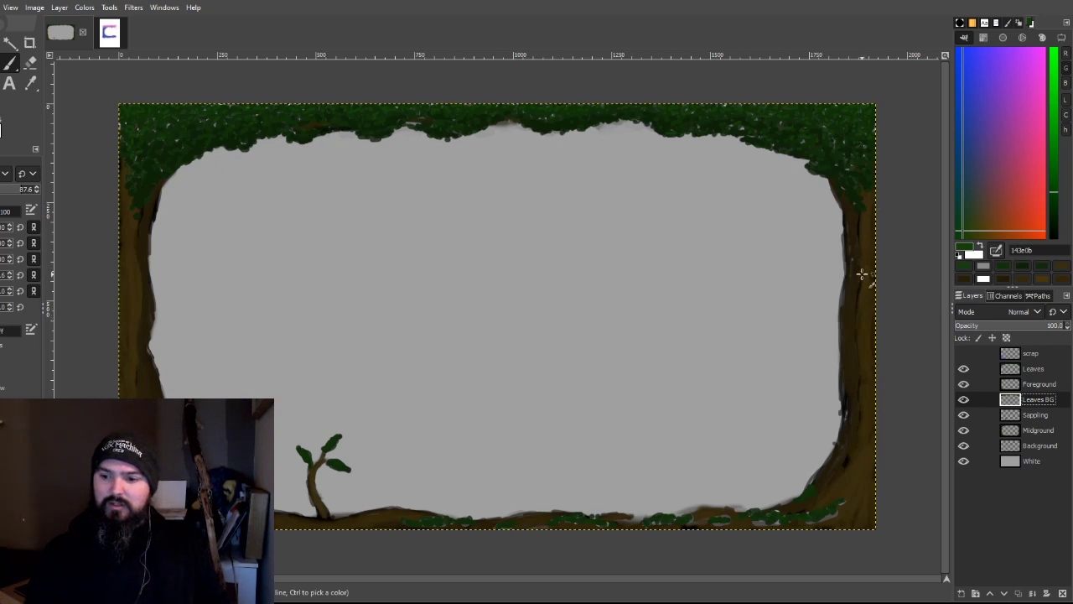
Step: With Leaves hidden, paint dark brown 251c08 bark lines over the trunks, branches and roots on the Foreground layer at brush size 79.4
left_click(1043, 383)
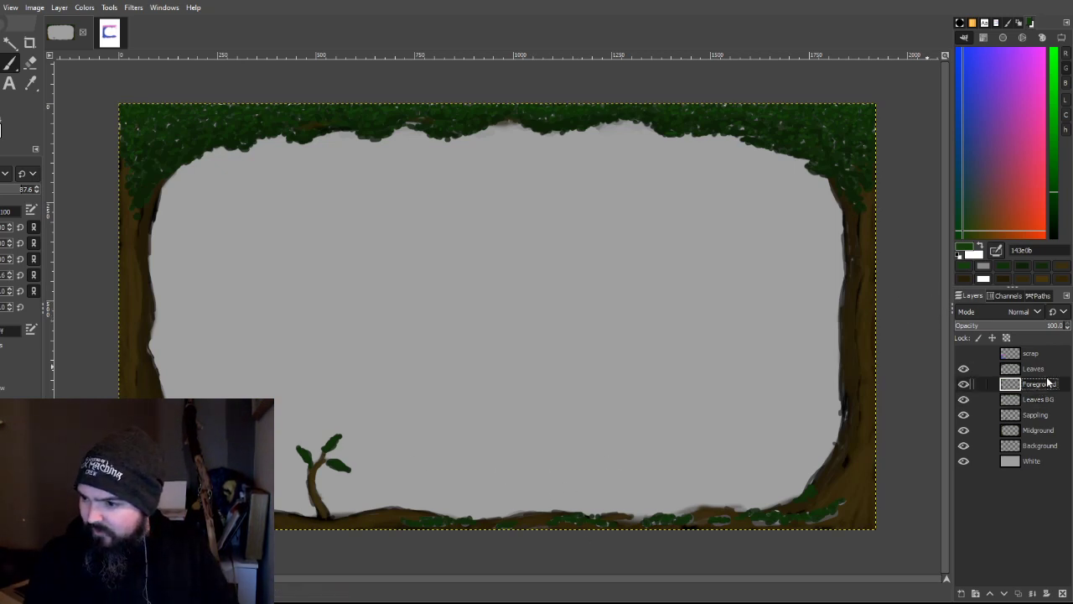
left_click(1037, 370)
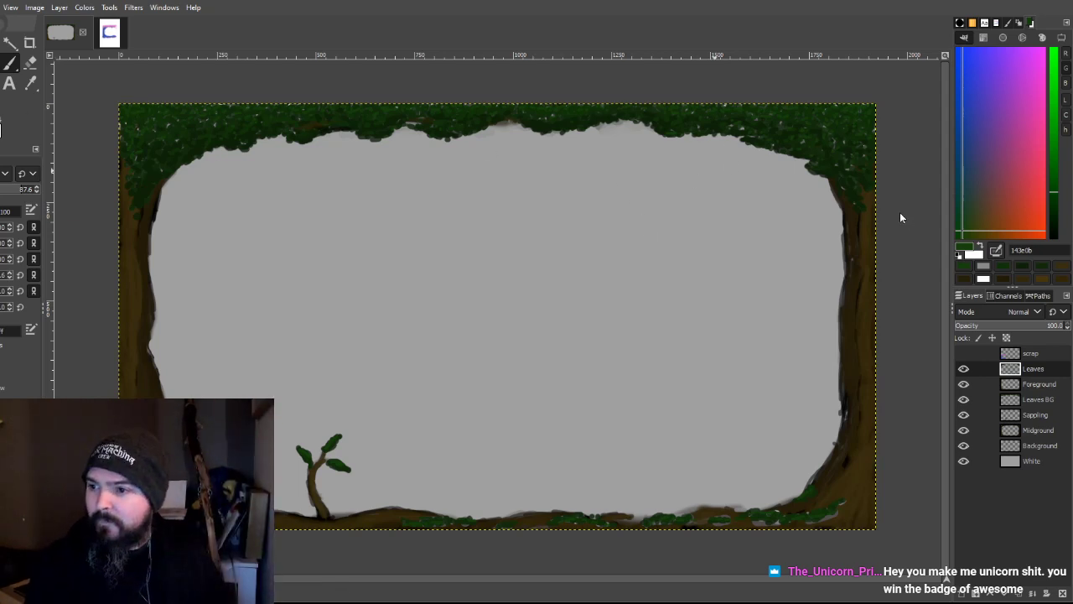
left_click(1039, 384)
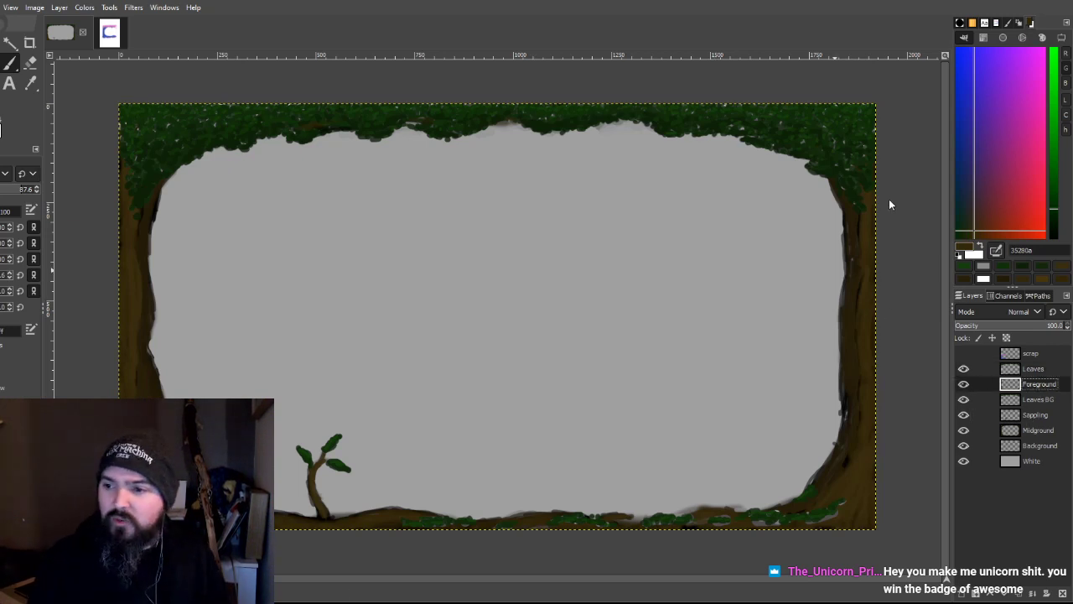
left_click(863, 222, "ctrl")
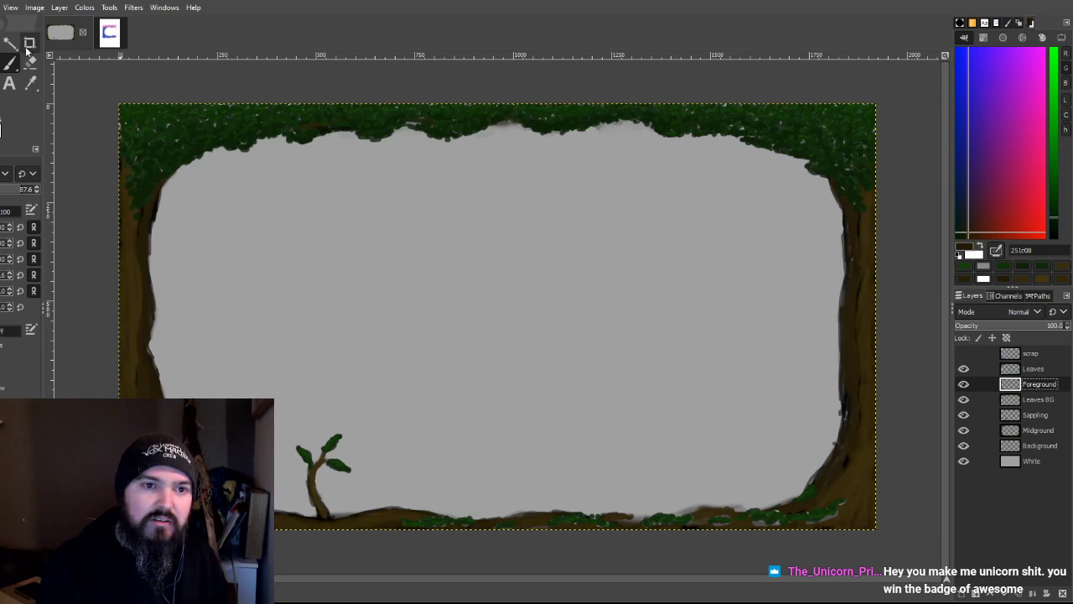
left_click_drag(14, 191, 4, 159)
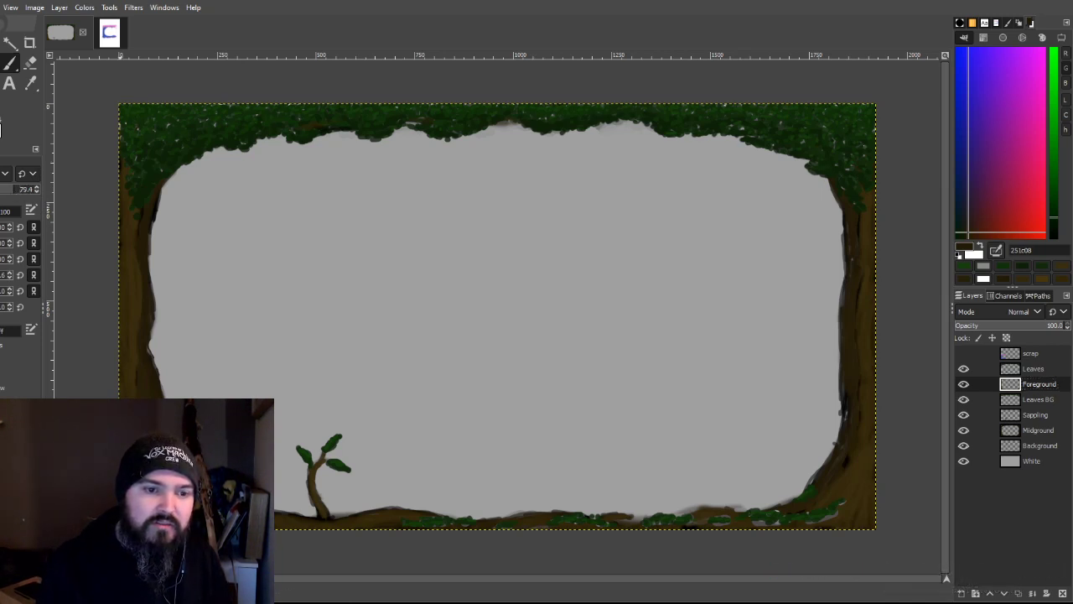
left_click(964, 370)
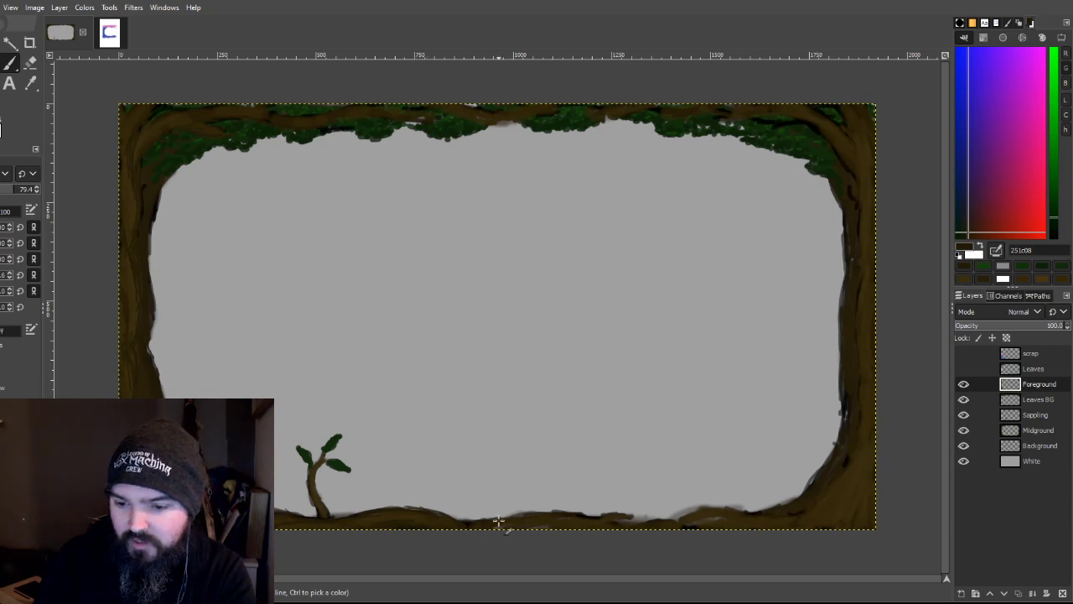
mouse_move(517, 512)
left_mouse_down()
mouse_move(549, 508)
mouse_move(536, 518)
left_mouse_up()
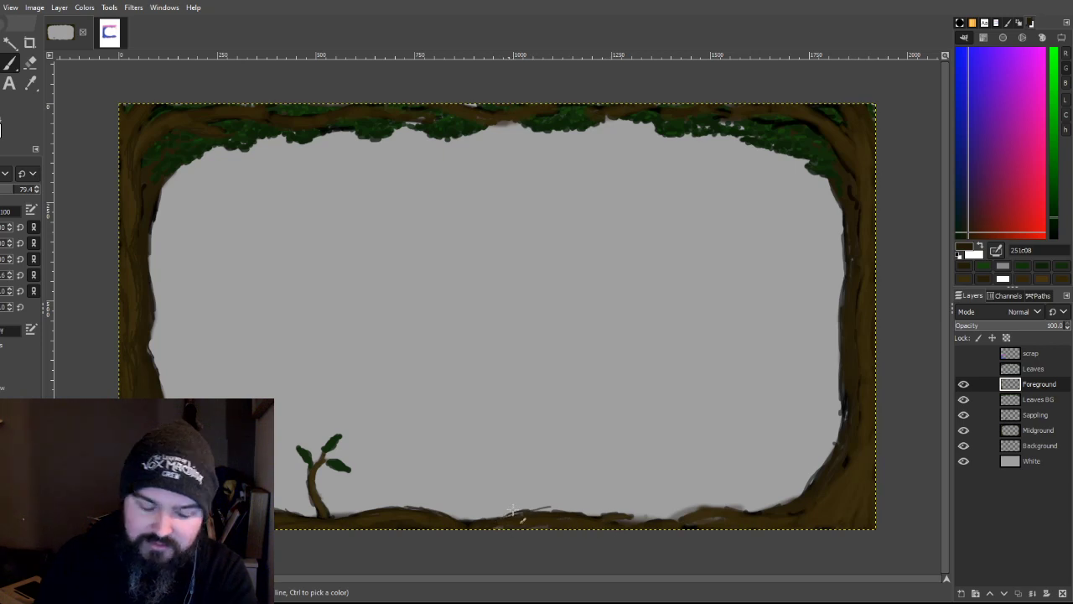
mouse_move(627, 525)
left_mouse_down()
mouse_move(701, 522)
mouse_move(679, 522)
mouse_move(722, 508)
left_mouse_up()
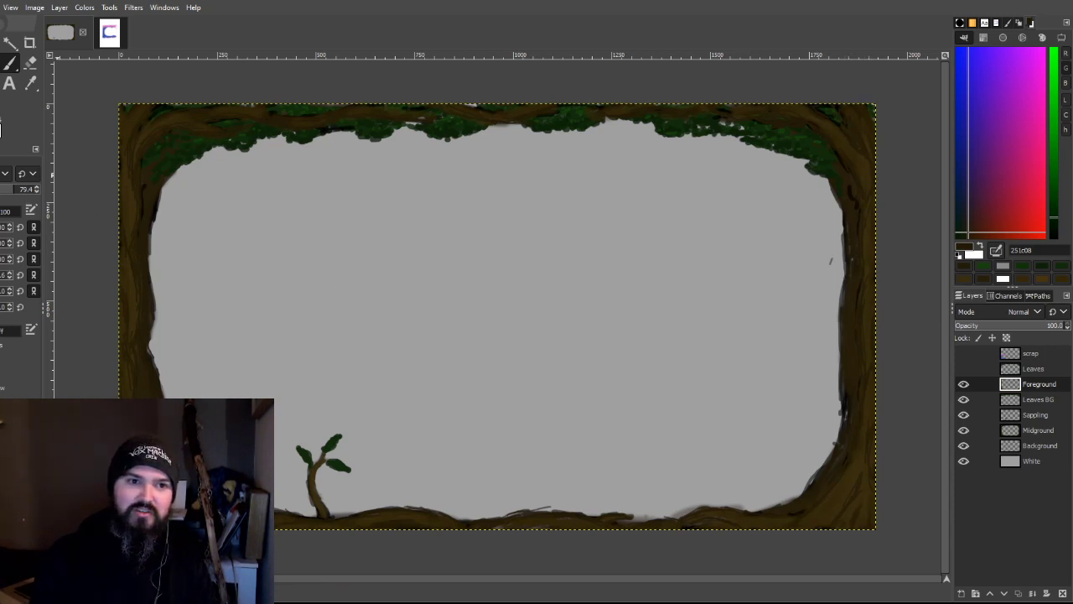
Step: Select the stray brush mark beside the right trunk with a rectangle, erase it and clear the selection
key("r")
mouse_move(810, 232)
left_mouse_down()
mouse_move(833, 280)
mouse_move(828, 270)
mouse_move(841, 275)
left_mouse_up()
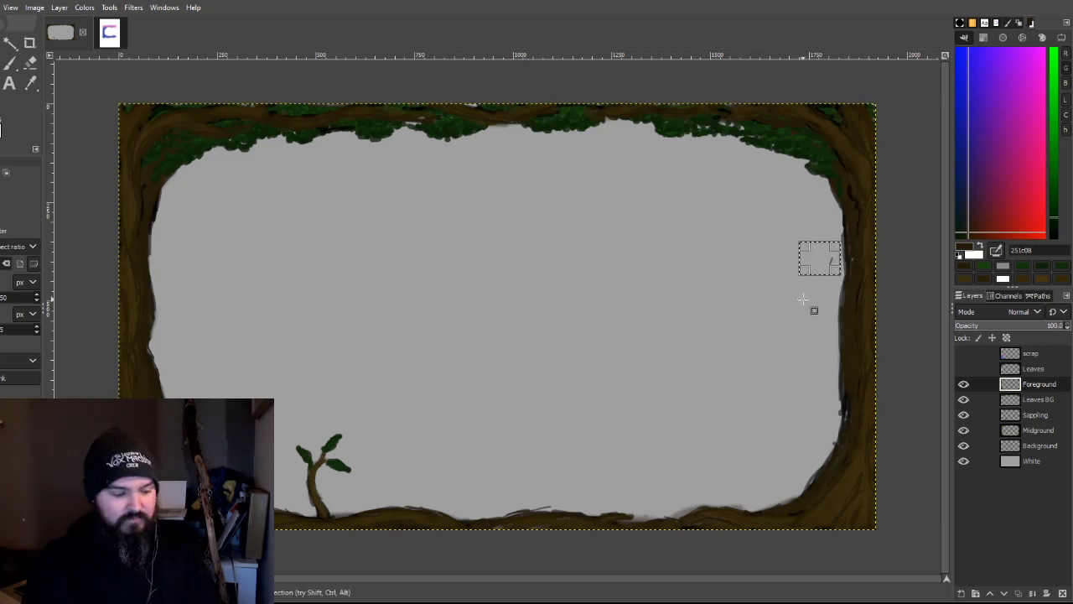
left_click(812, 307)
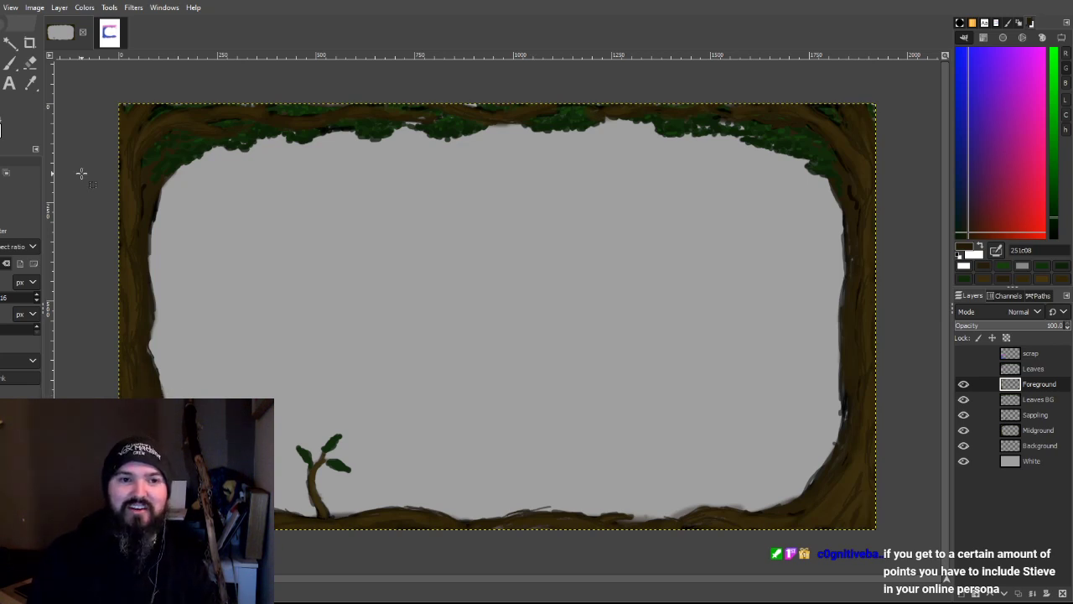
Step: Sample the lighter brown 47350e and paint bark highlights along the trunks and branches on the Foreground layer
left_click(801, 172, "ctrl")
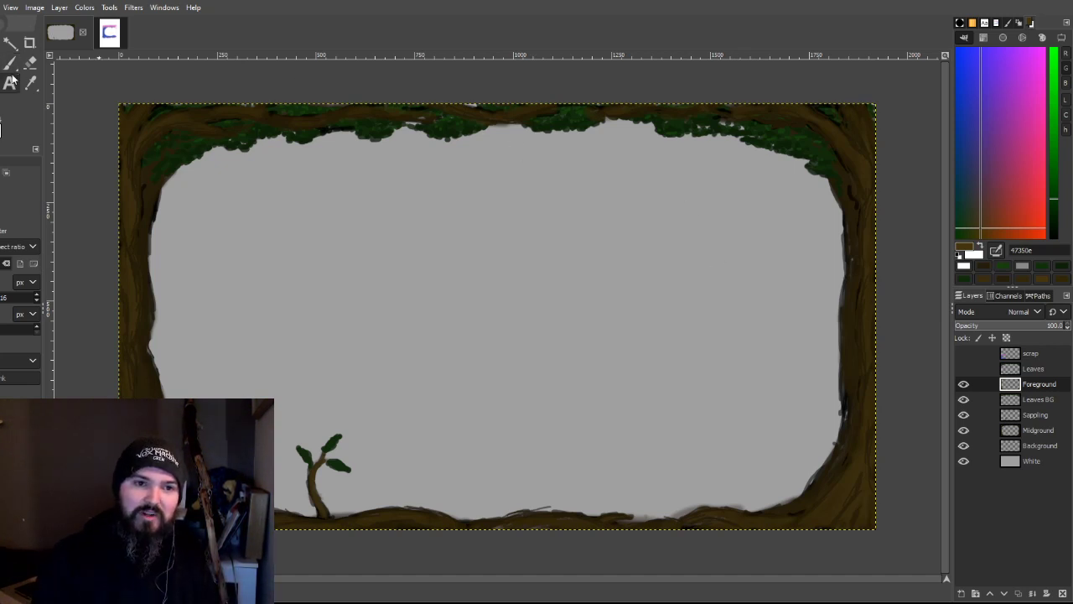
key("p")
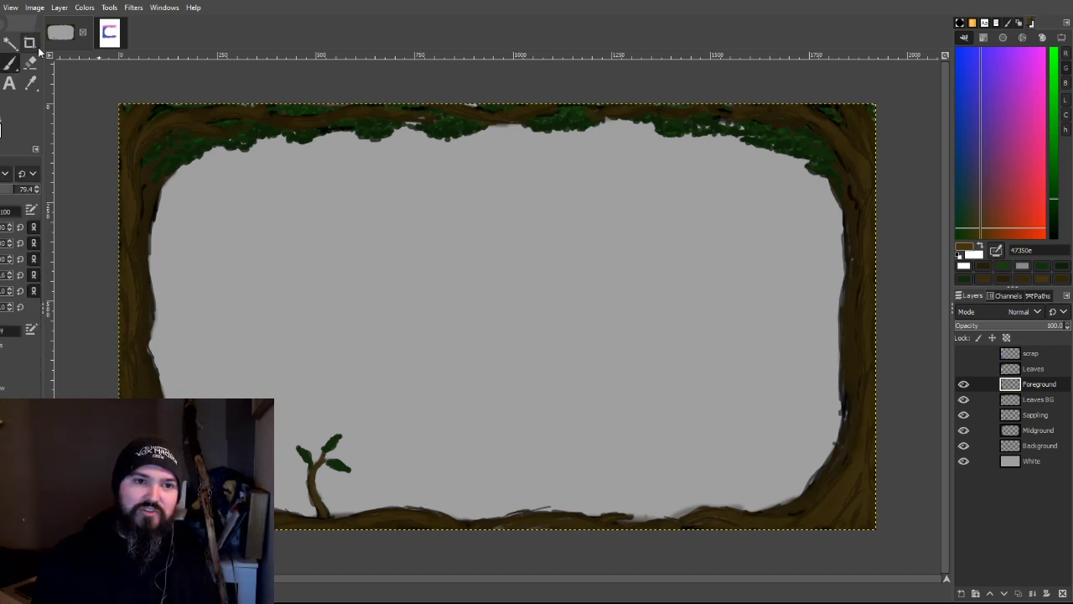
left_click(127, 266)
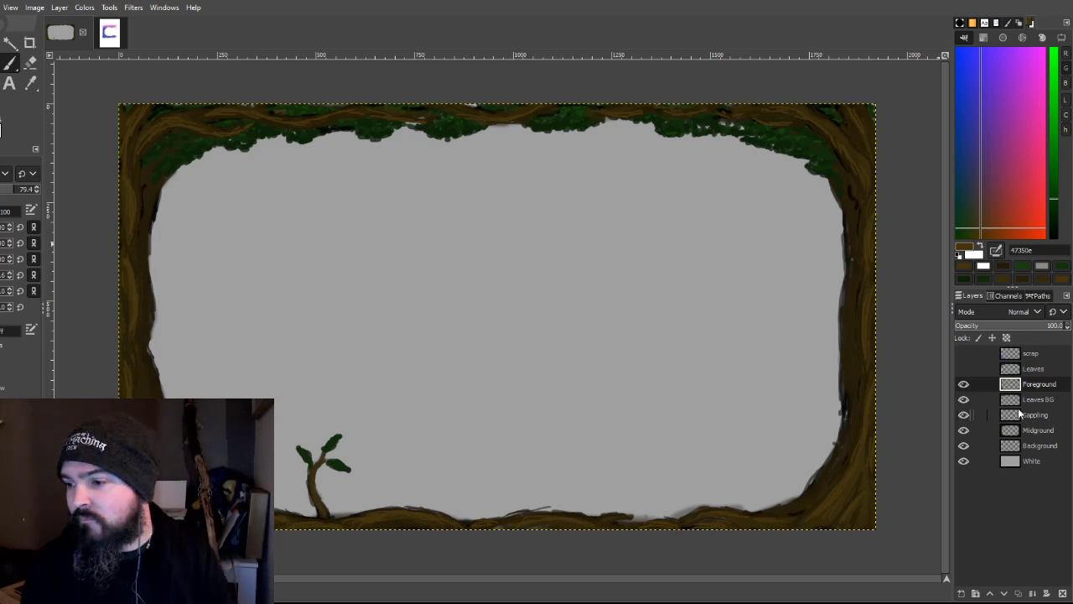
Step: Hide the Foreground layer and paint 3d2e0e bark strokes along the left trunk on the Midground layer
left_click(963, 369)
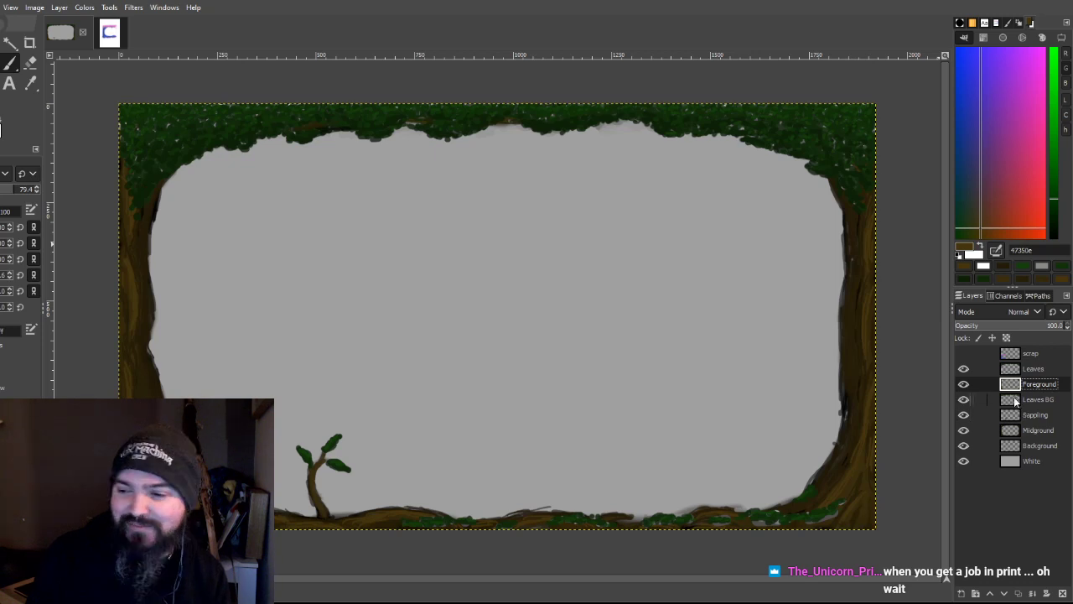
left_click(963, 370)
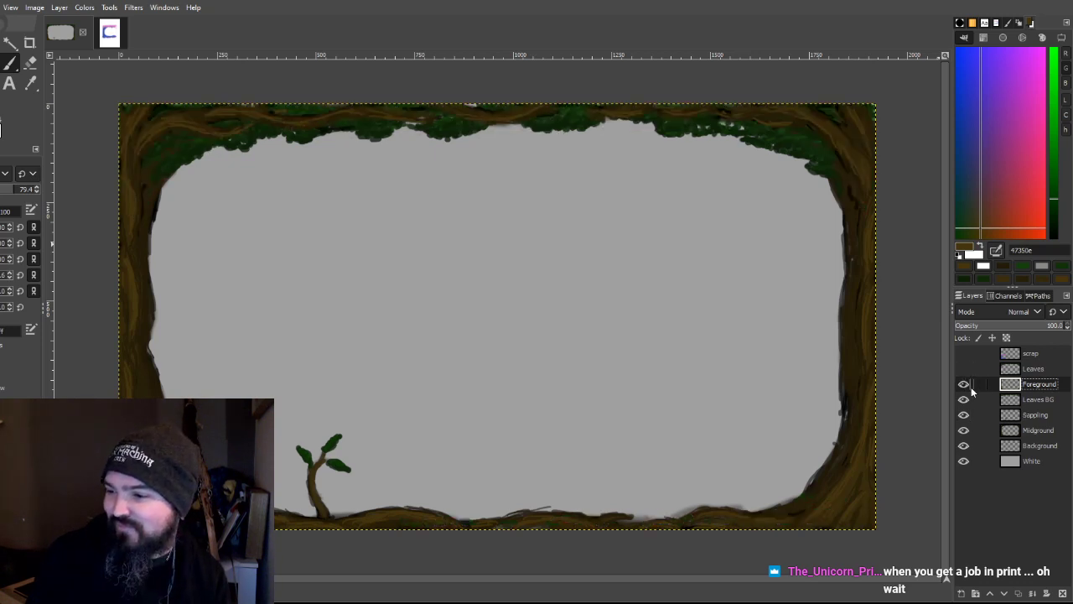
left_click(963, 385)
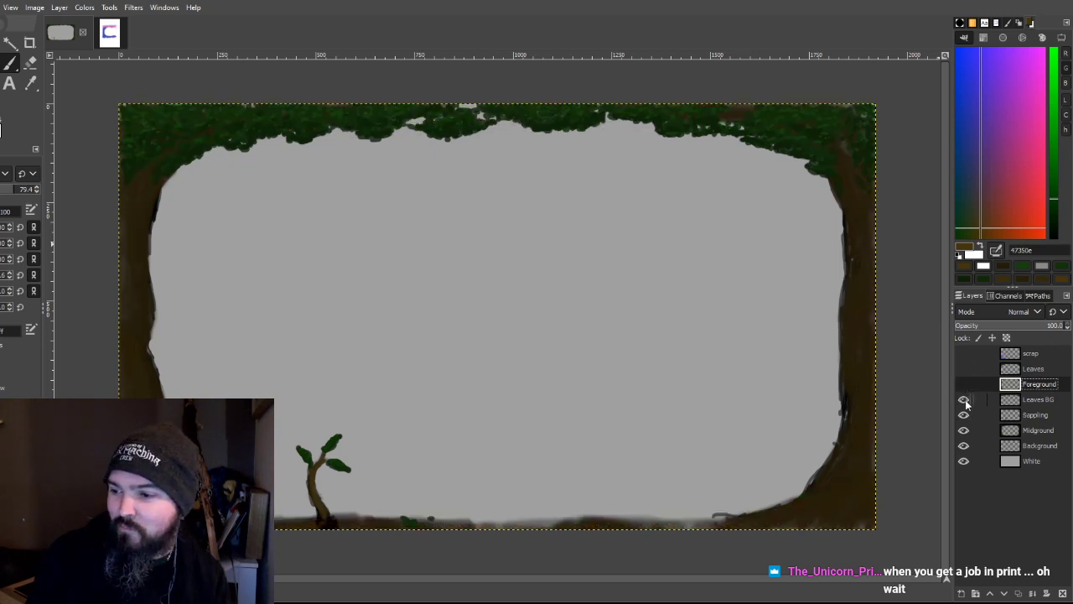
left_click(1031, 414)
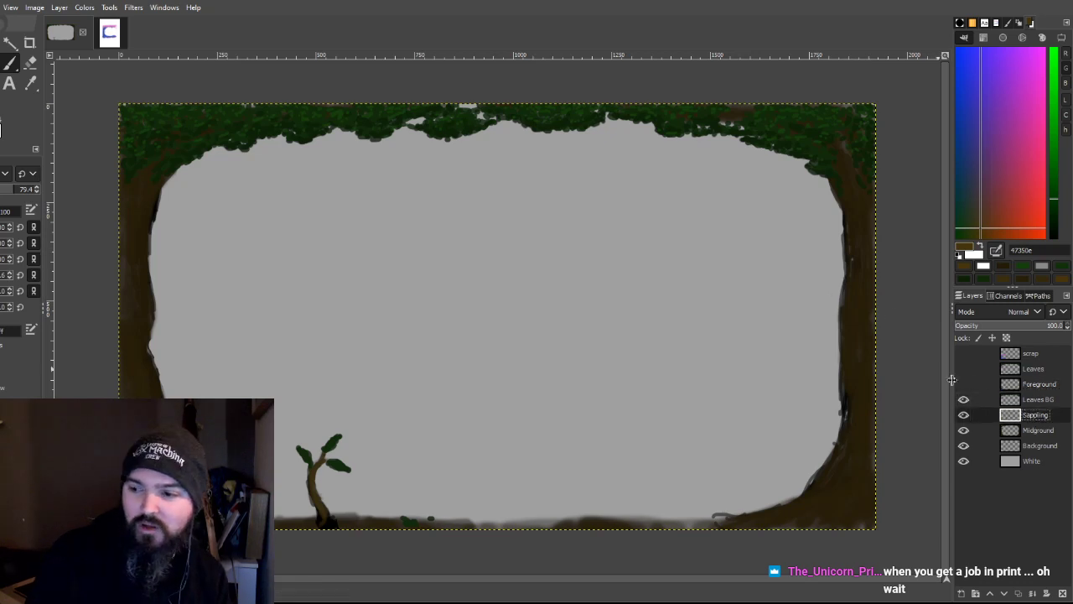
left_click(1047, 431)
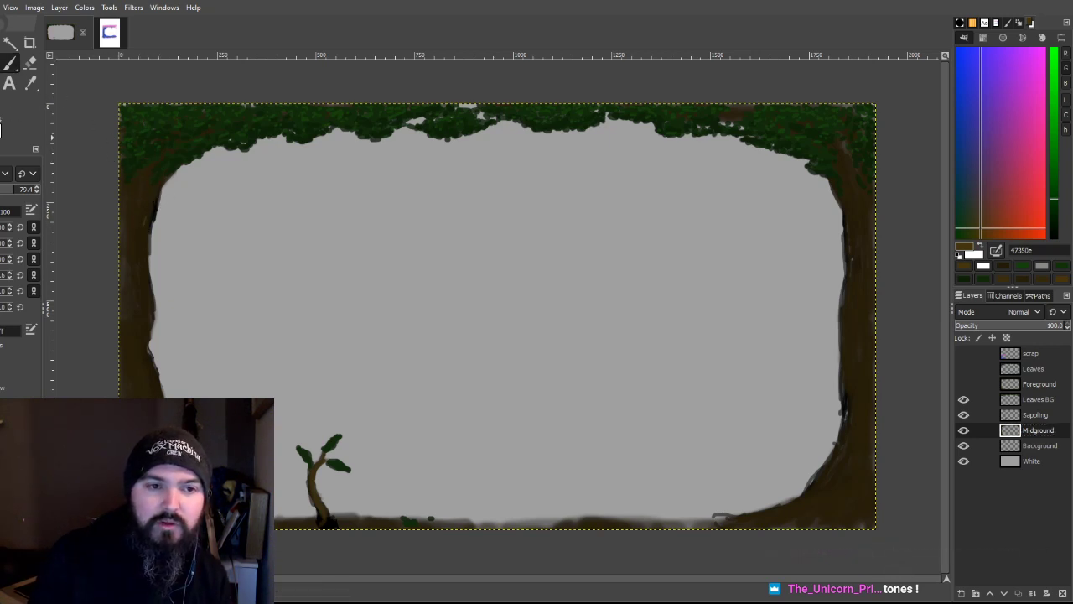
left_click(801, 171, "ctrl")
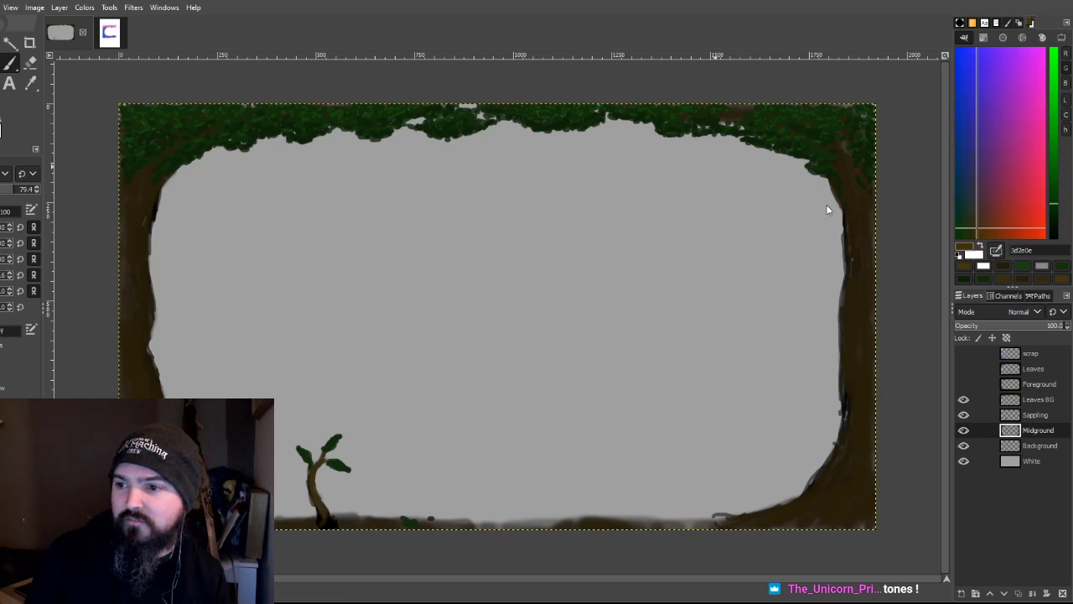
left_click_drag(161, 203, 154, 187)
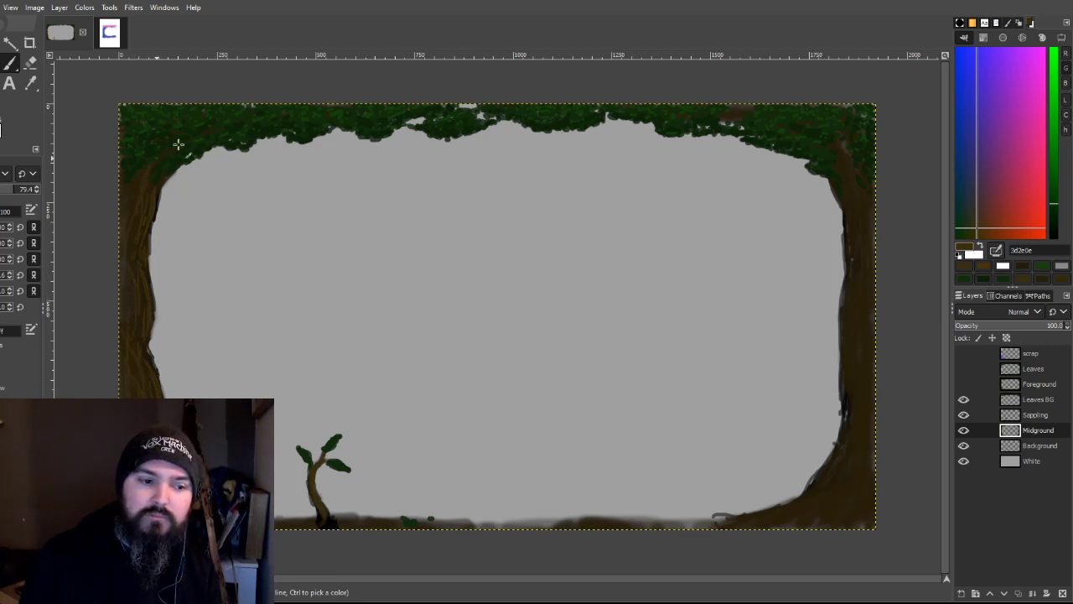
Step: Hide the Leaves BG layer and paint 3d2e0e bark strokes along the top branches, right trunk and ground on the Midground layer
left_click(964, 399)
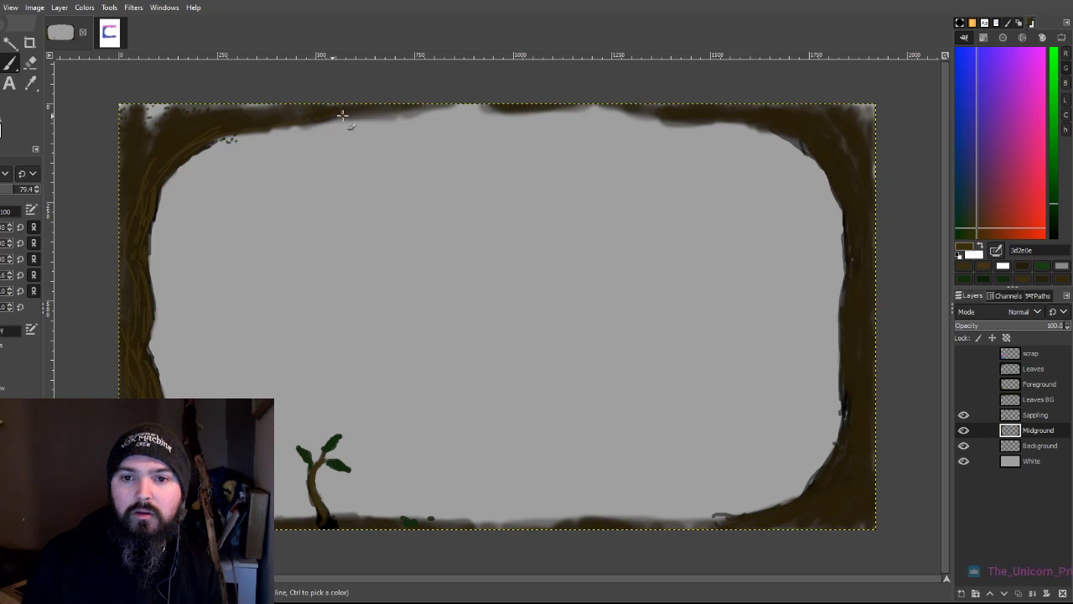
left_click_drag(335, 115, 424, 107)
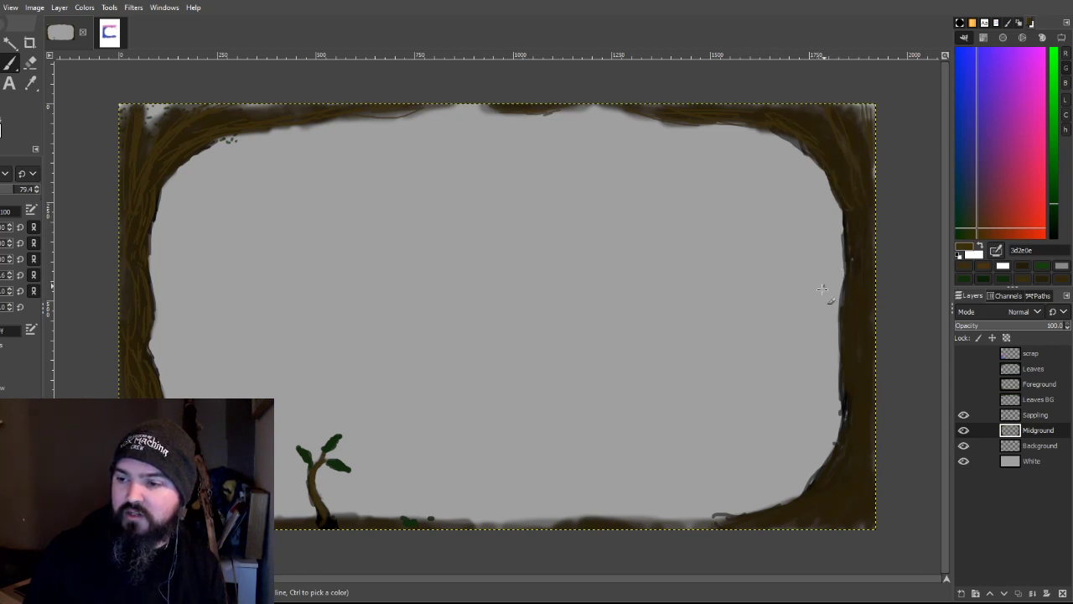
left_click_drag(839, 265, 848, 314)
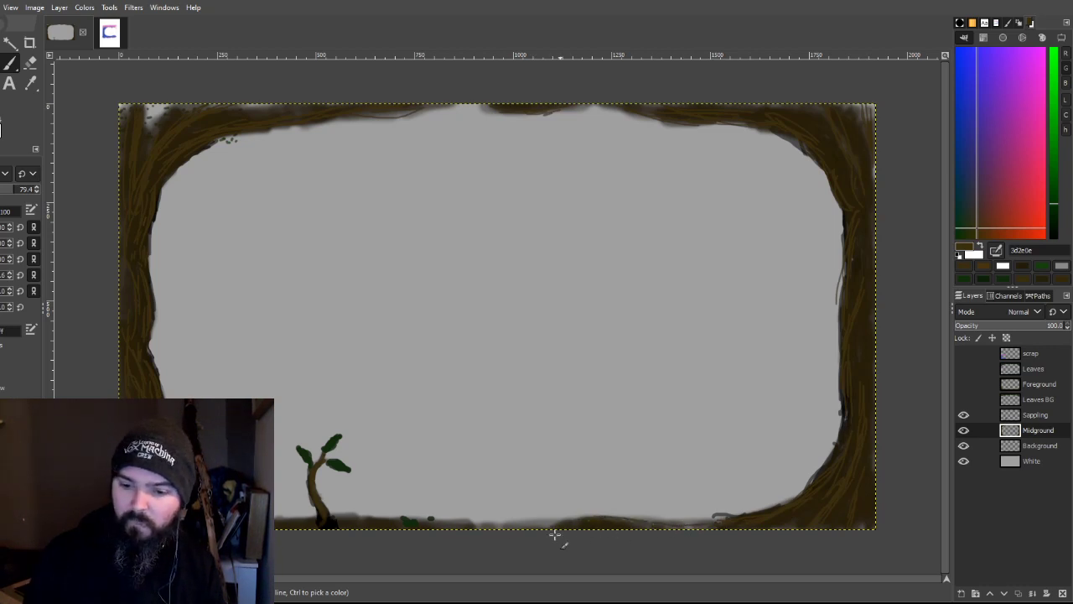
left_click_drag(553, 521, 474, 522)
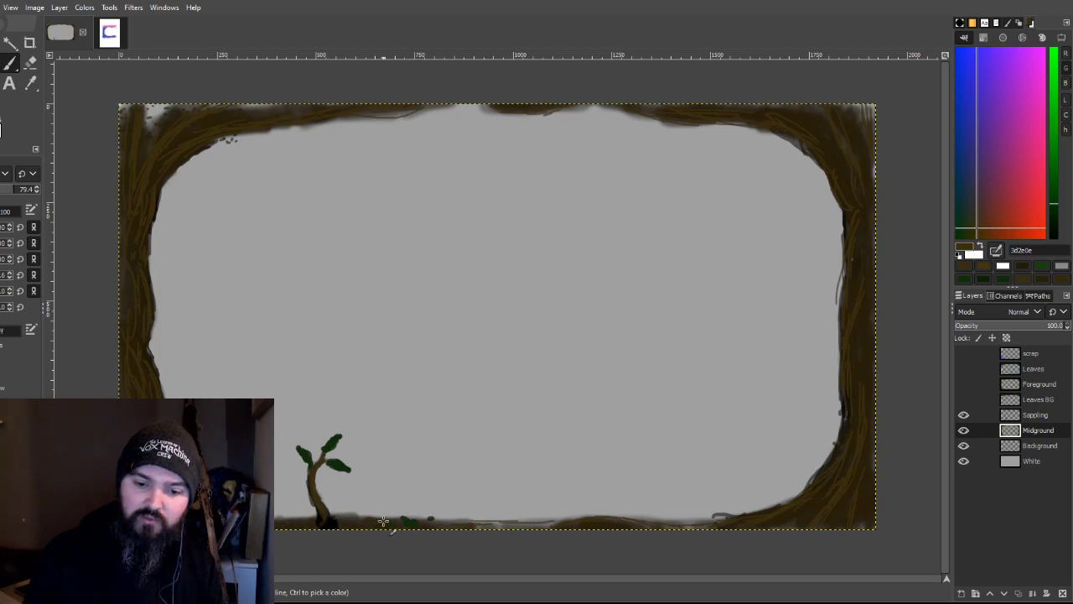
Step: Touch up the sapling's dark base with brown on the Sappling layer, and show the Leaves BG and Foreground layers
left_click(1028, 415)
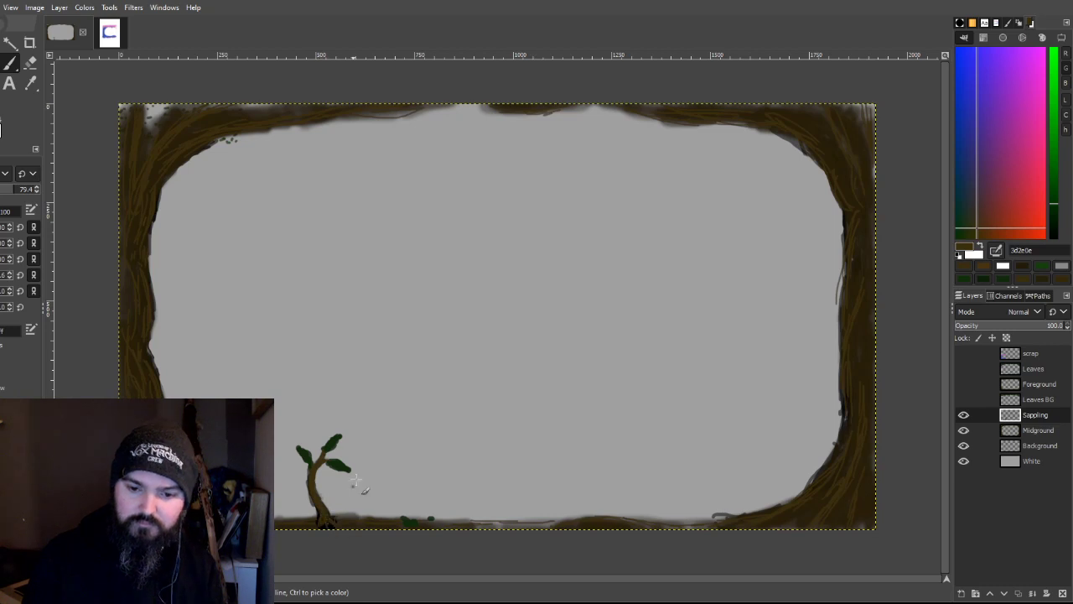
left_click(963, 399)
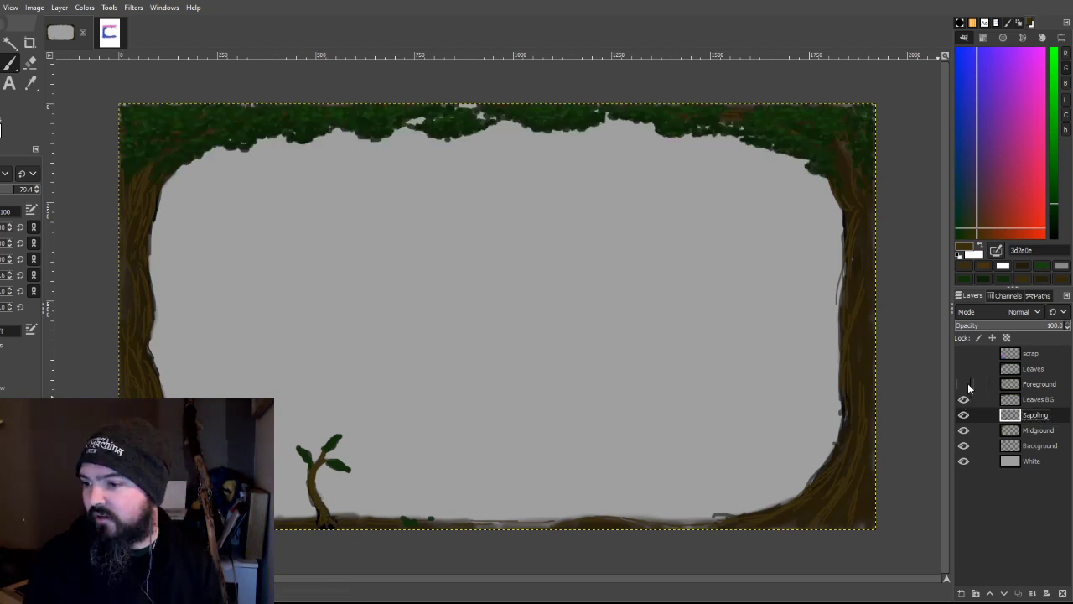
left_click(963, 383)
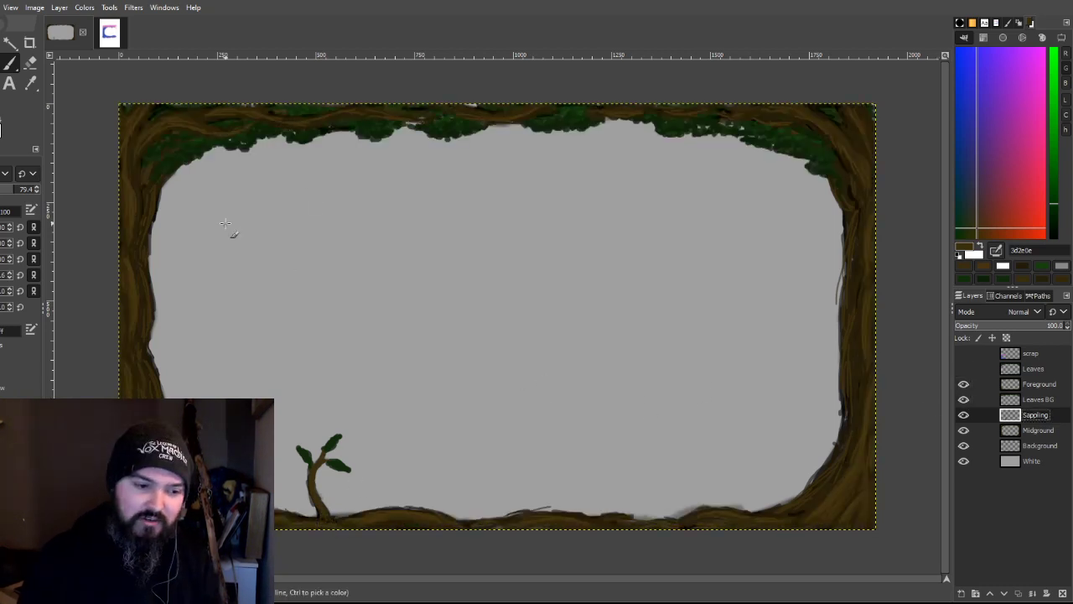
Step: Sample the brown 503c10 and paint bark highlights along the left trunk, top branches, ground roots and right trunk base on the Foreground layer
left_click(1039, 386)
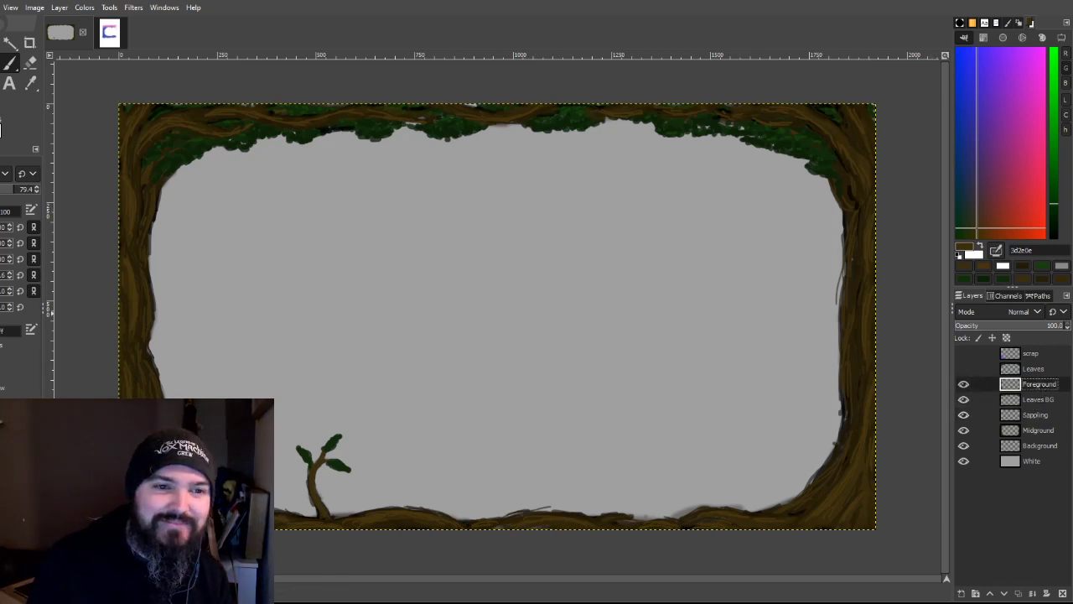
left_click(802, 164, "ctrl")
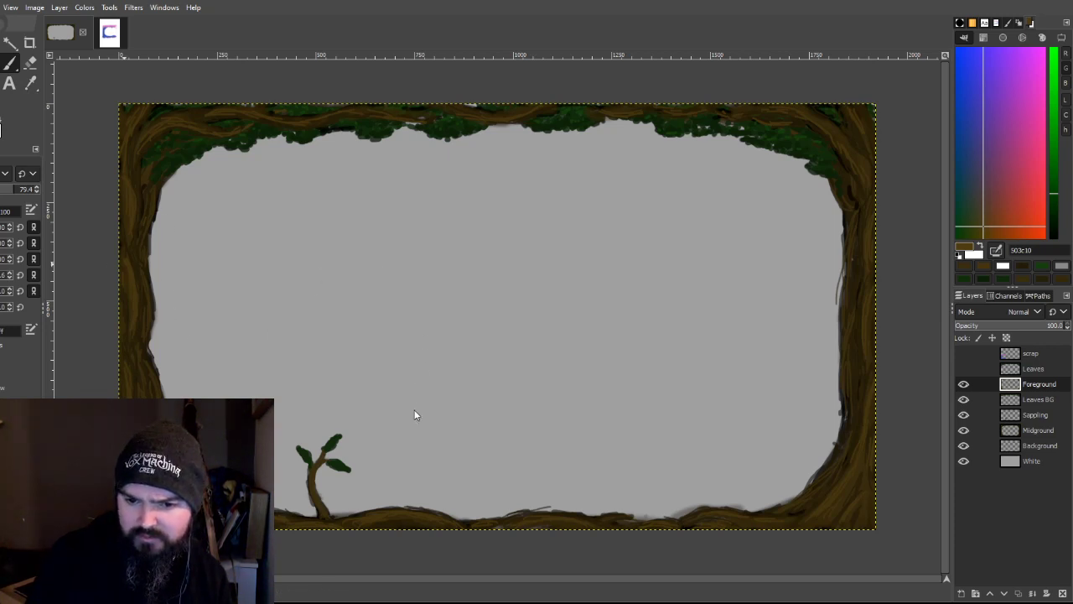
key("plus")
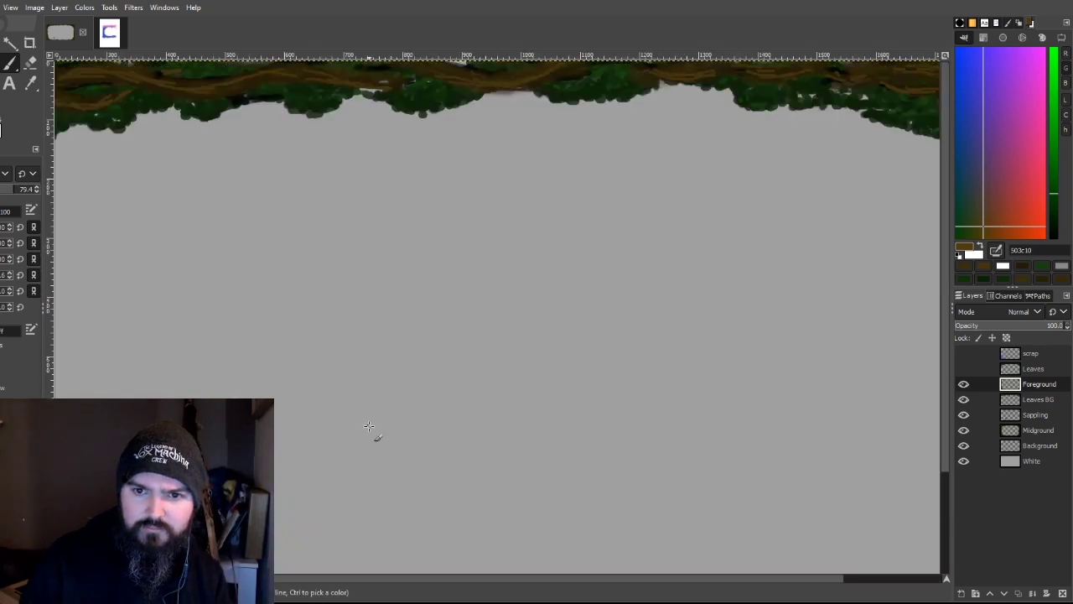
scroll(370, 581, "left", 3)
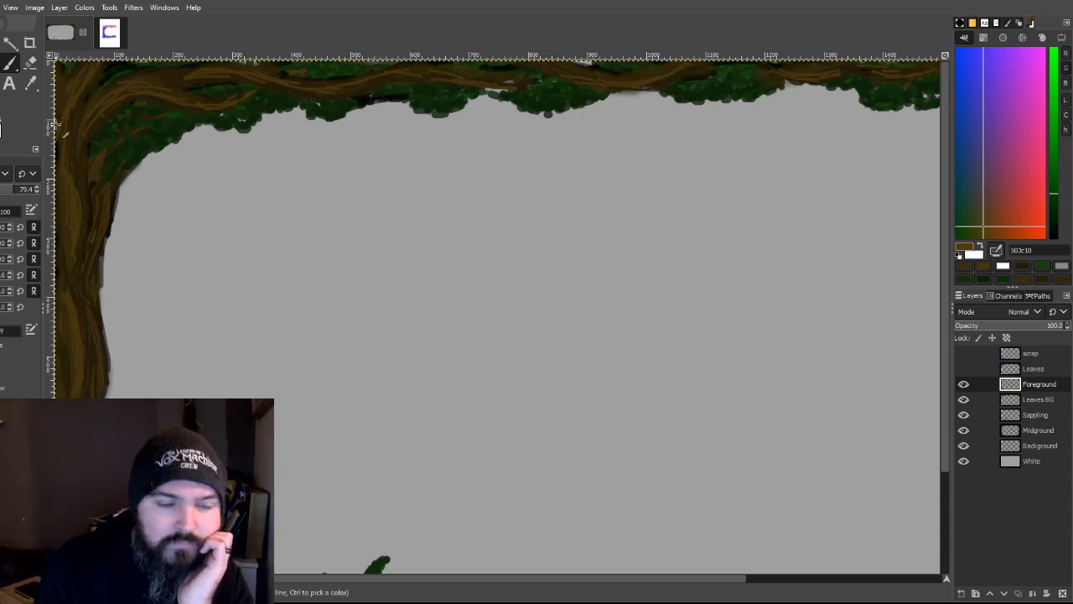
left_click(66, 156)
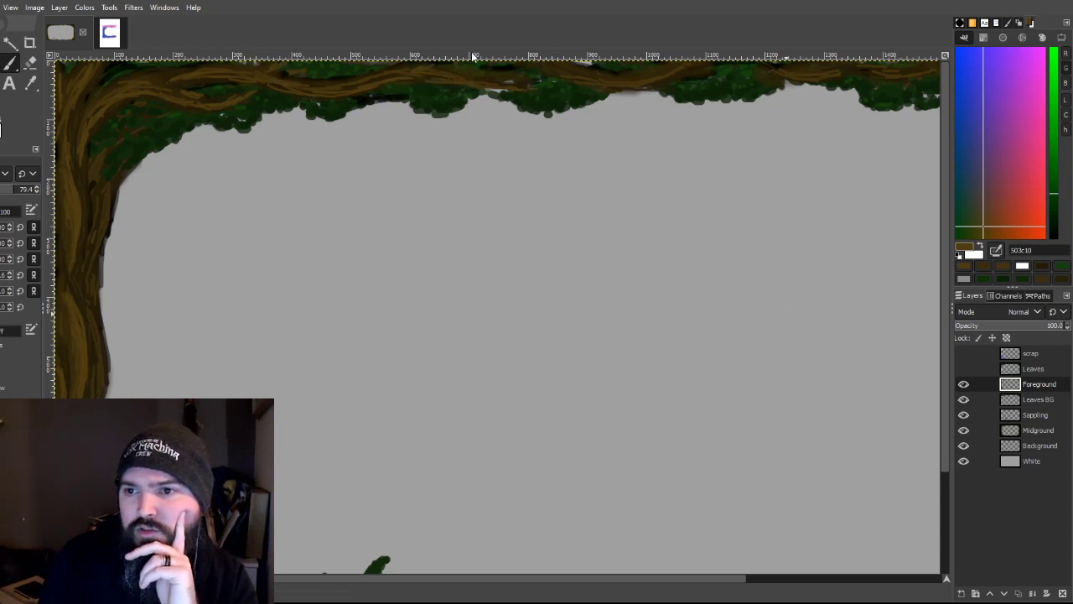
mouse_move(558, 57)
left_mouse_down()
mouse_move(565, 77)
mouse_move(558, 58)
left_mouse_up()
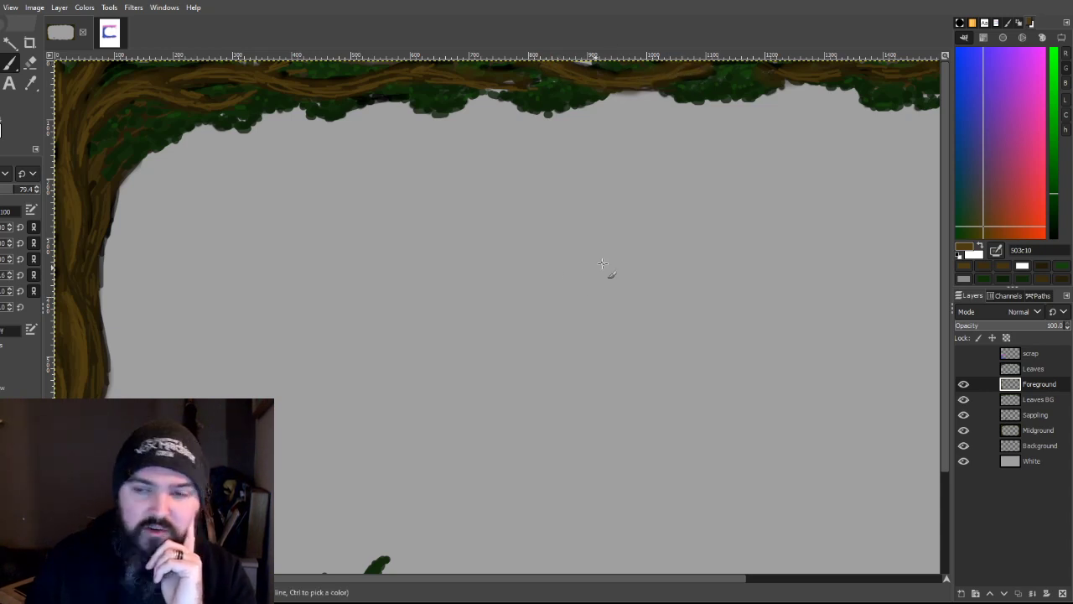
scroll(707, 178, "down", 3)
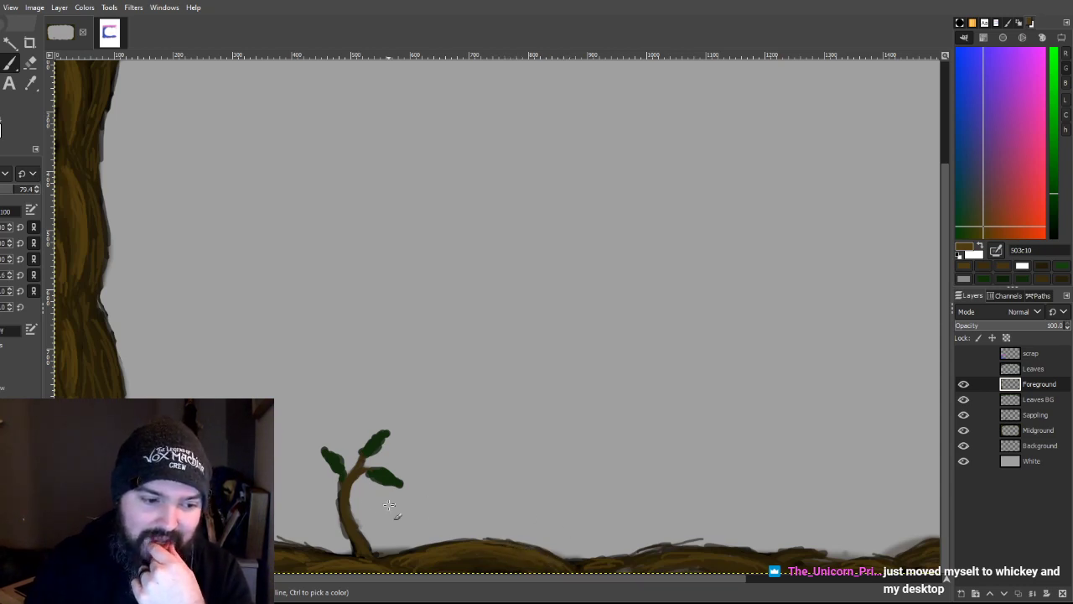
left_click_drag(243, 580, 428, 597)
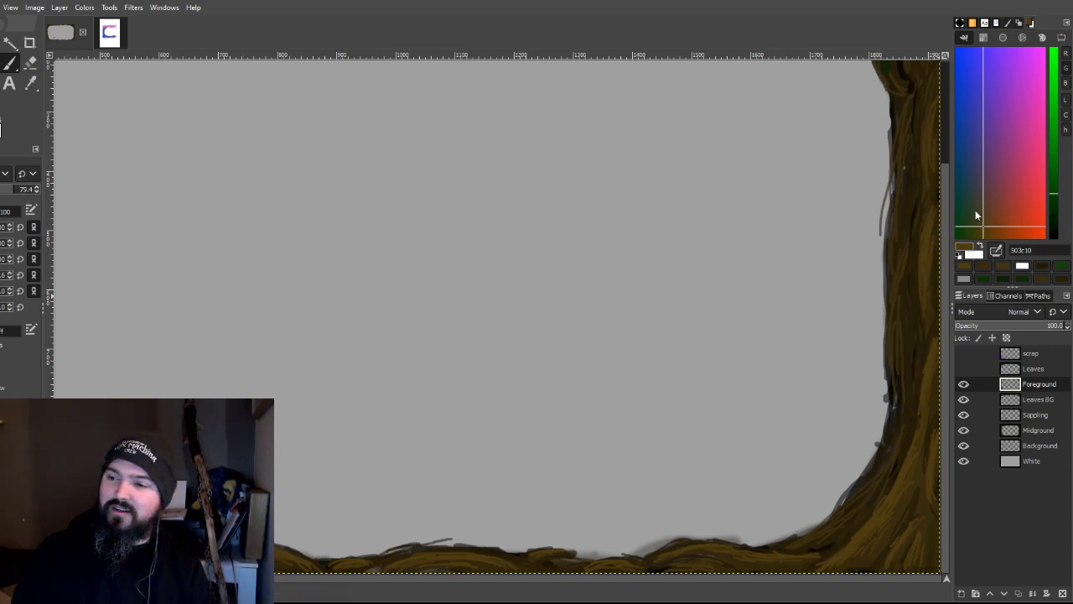
Step: Check the upper right trunk with the Midground and Leaves layers toggled, and paint 503c10 highlights over its Foreground bark and branches
scroll(929, 279, "up", 10)
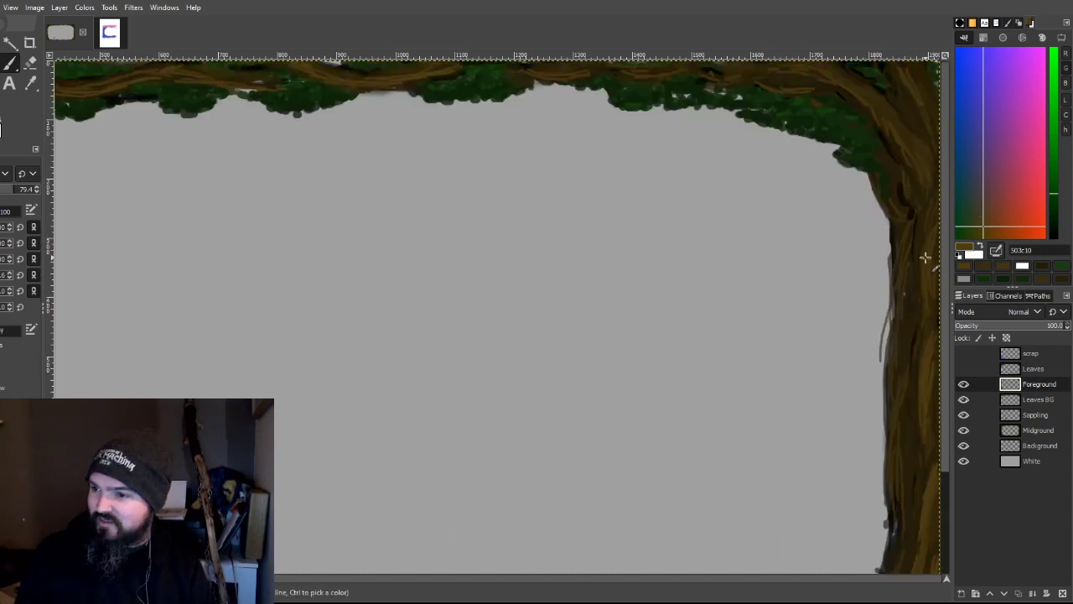
left_click(963, 430)
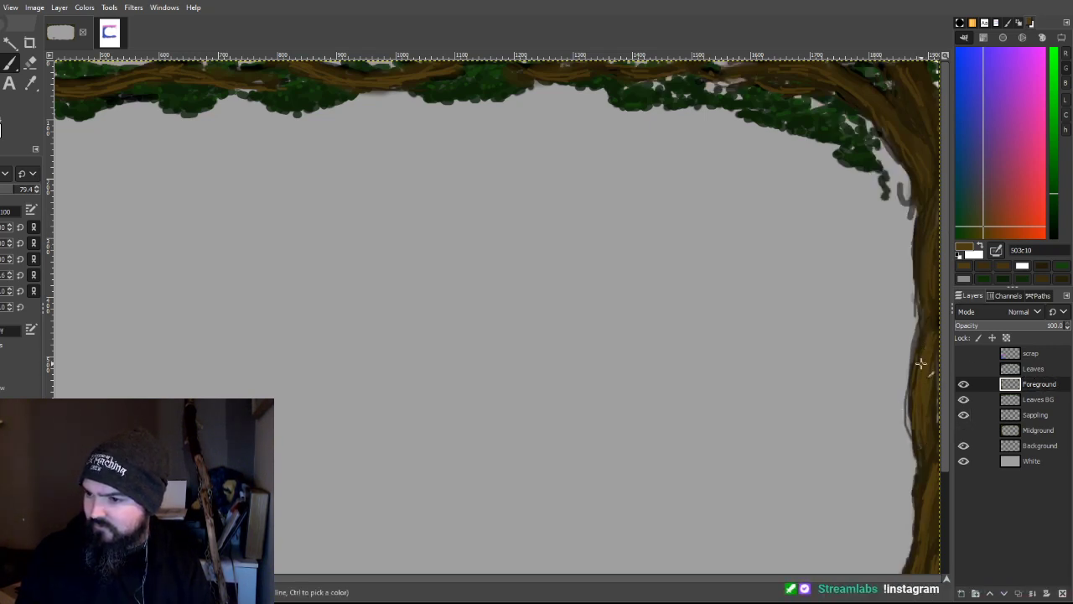
left_click(964, 370)
left_click(963, 370)
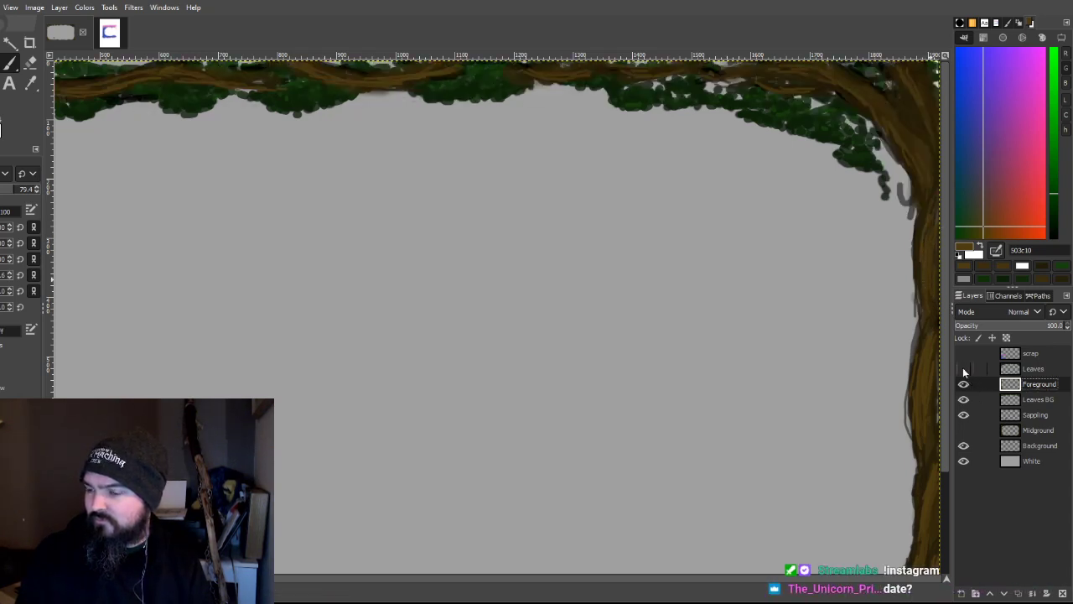
left_click(963, 430)
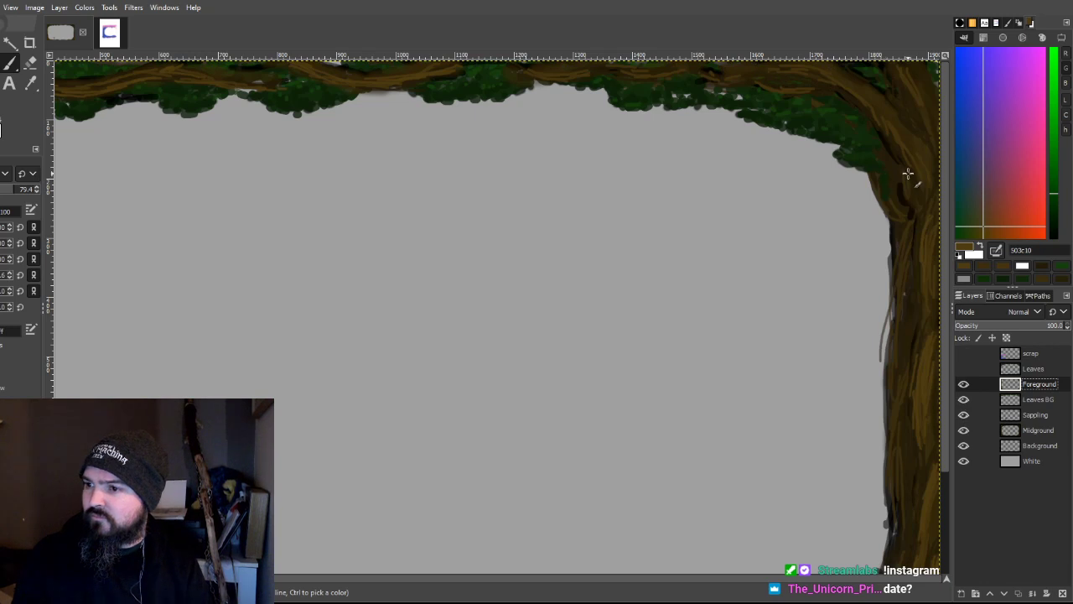
left_click(963, 430)
left_click(963, 430)
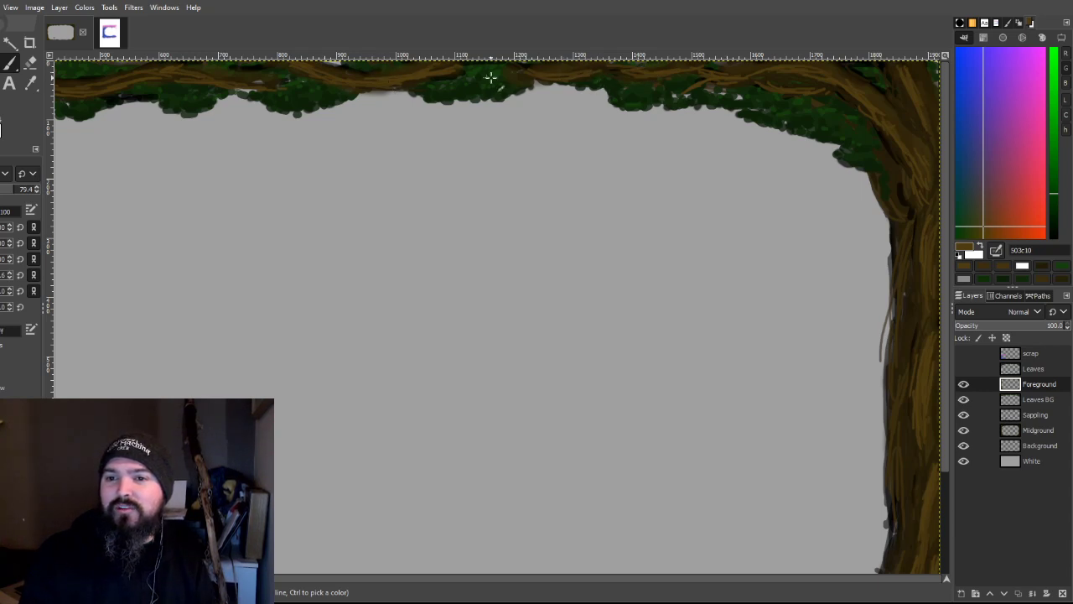
Step: Set the brush colour to 785913 and size to 66.9, and paint brighter highlights on the right trunk and its base on the Foreground layer
scroll(810, 491, "down", 5)
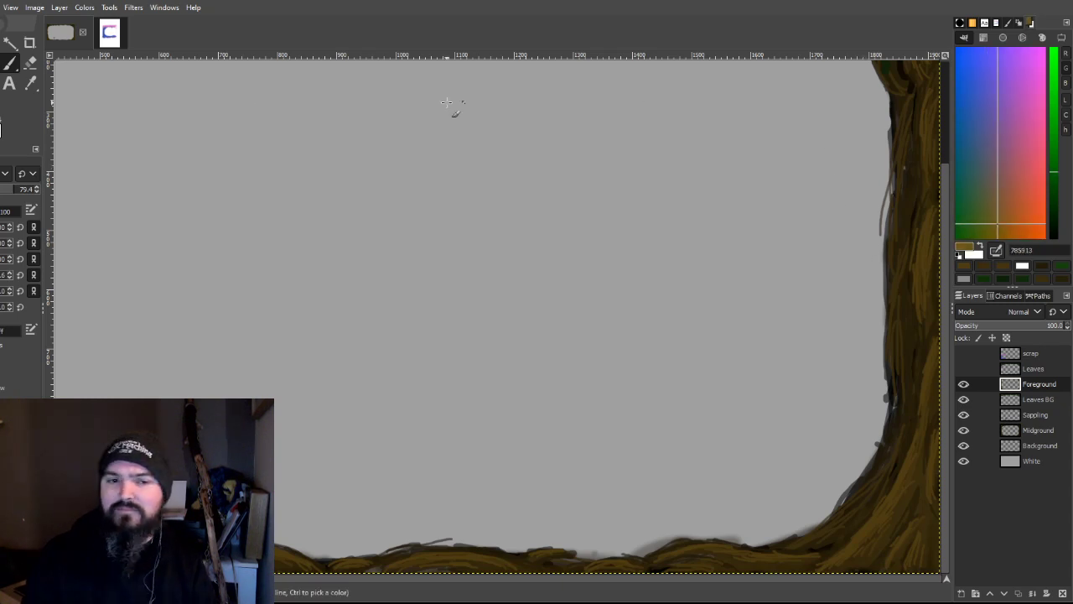
key("bracketleft")
key("bracketleft")
key("bracketleft")
key("bracketleft")
key("bracketleft")
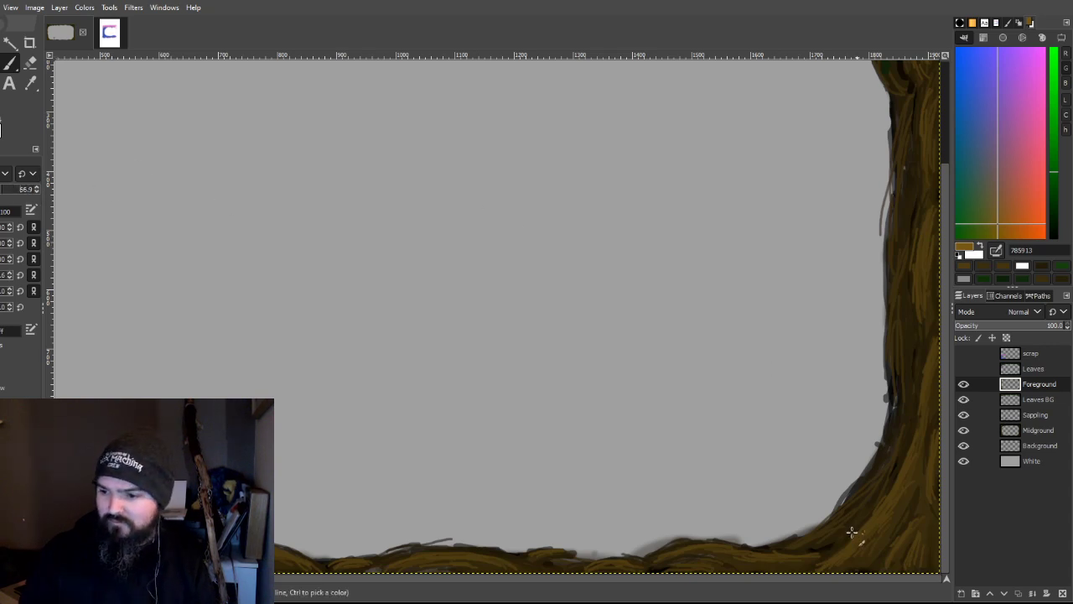
left_click_drag(843, 556, 845, 556)
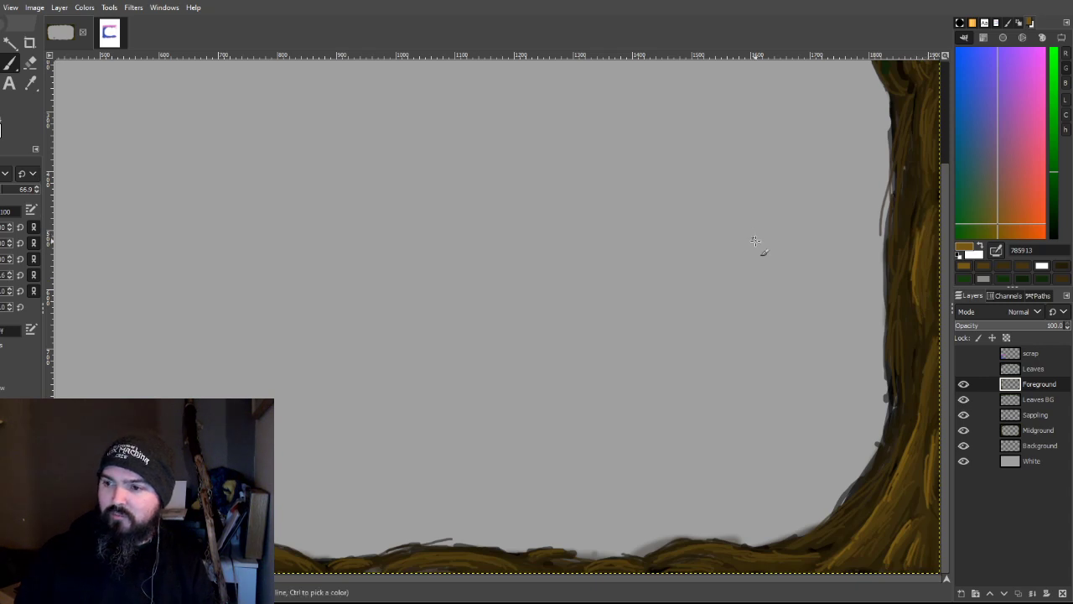
Step: Paint 785913 highlights along the top branches, down the left trunk and across the ground roots on the Foreground layer
scroll(762, 244, "up", 10)
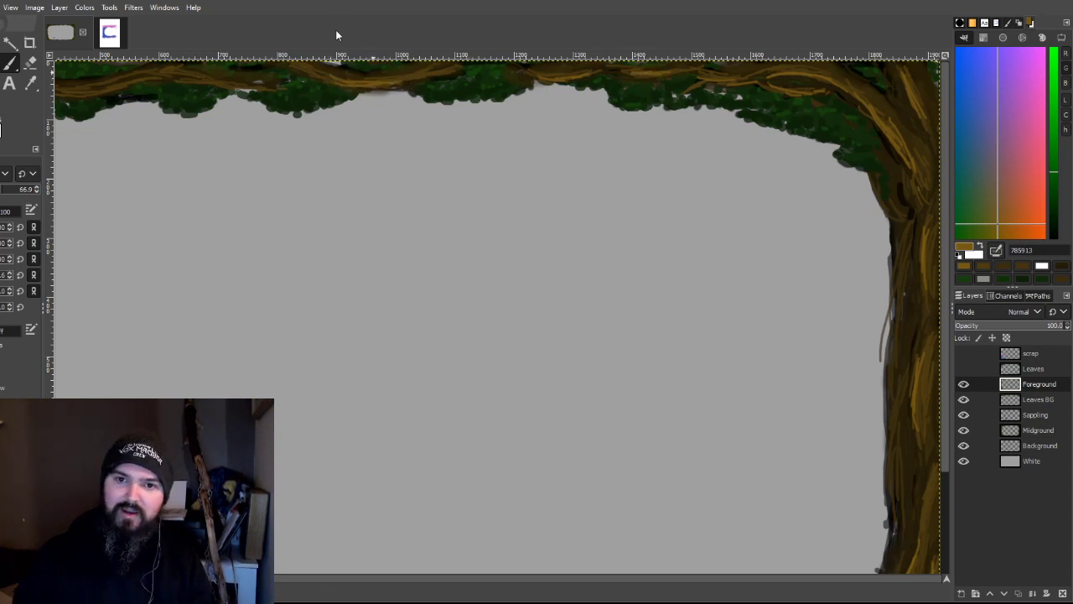
scroll(389, 578, "left", 7)
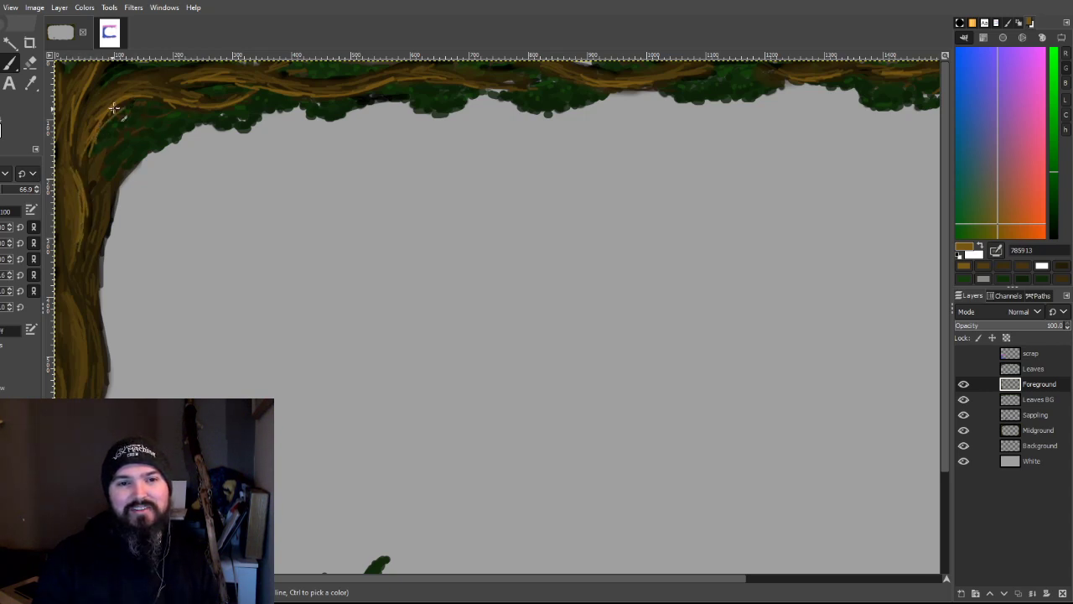
scroll(352, 252, "down", 3)
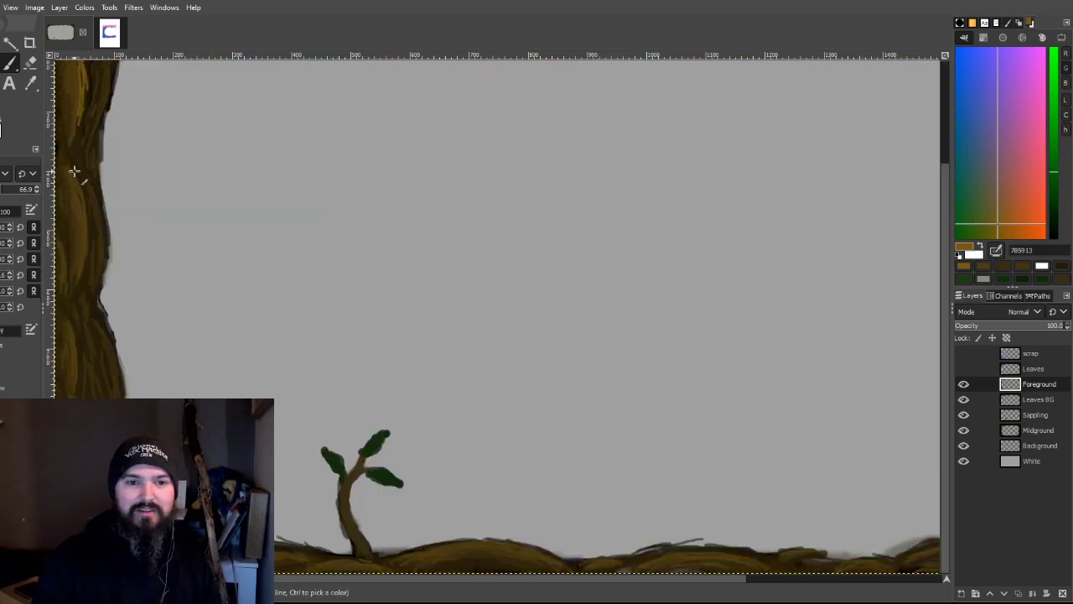
mouse_move(73, 182)
left_mouse_down()
mouse_move(90, 240)
mouse_move(84, 198)
mouse_move(72, 294)
mouse_move(61, 252)
mouse_move(66, 282)
mouse_move(77, 199)
left_mouse_up()
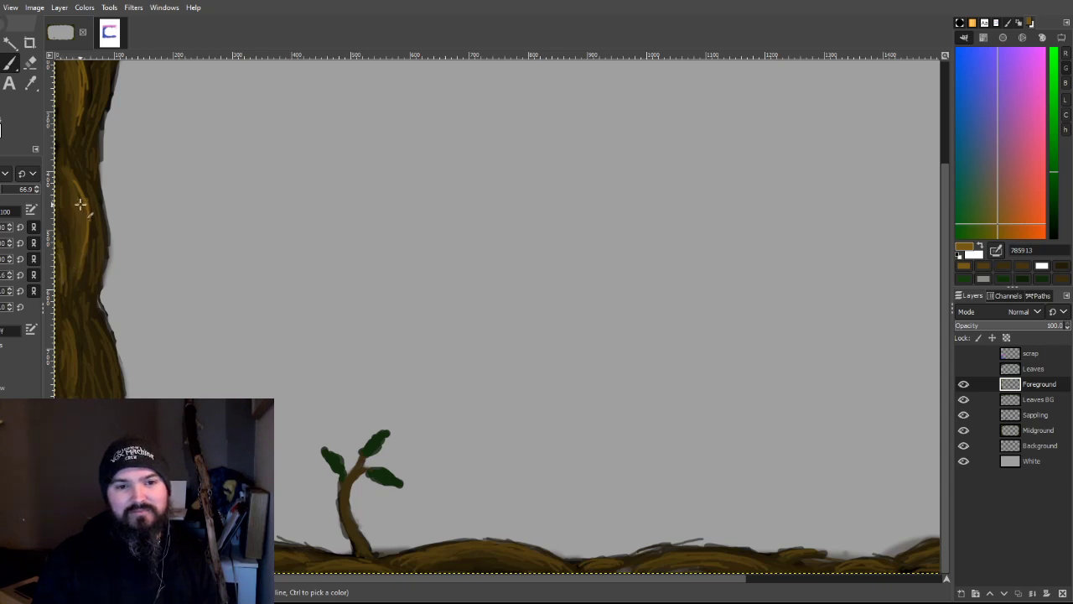
mouse_move(77, 318)
left_mouse_down()
mouse_move(72, 368)
mouse_move(74, 342)
mouse_move(107, 353)
left_mouse_up()
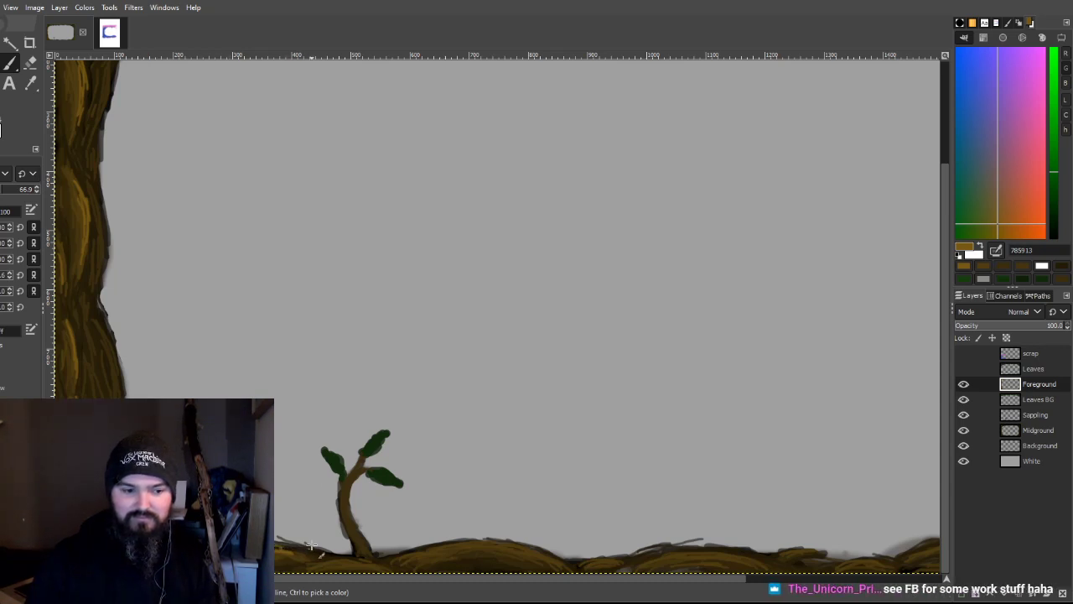
mouse_move(366, 512)
left_mouse_down()
mouse_move(377, 517)
mouse_move(350, 500)
mouse_move(360, 518)
left_mouse_up()
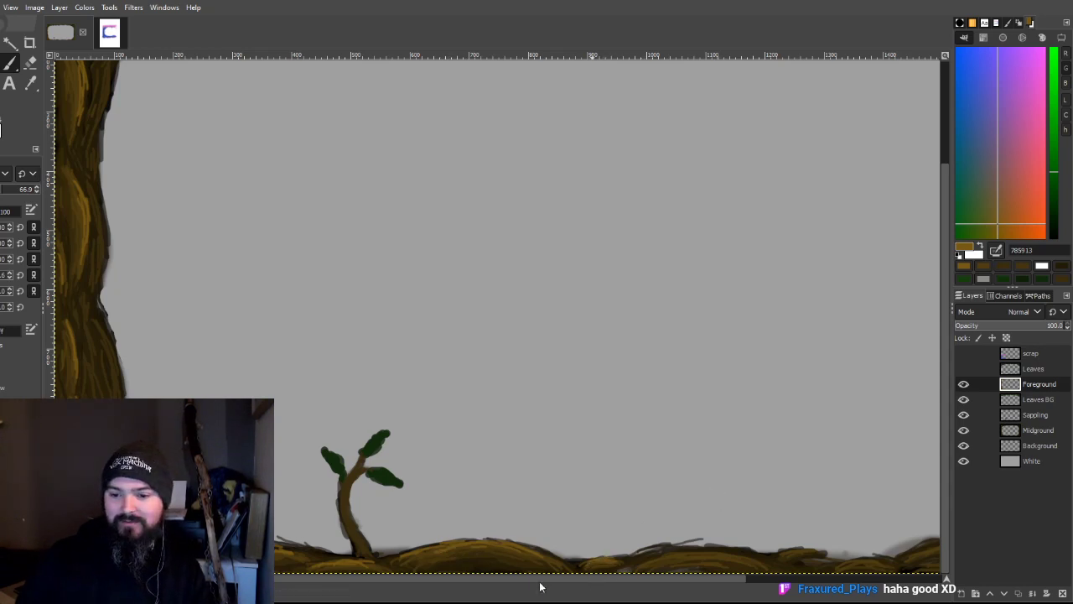
scroll(540, 587, "right", 5)
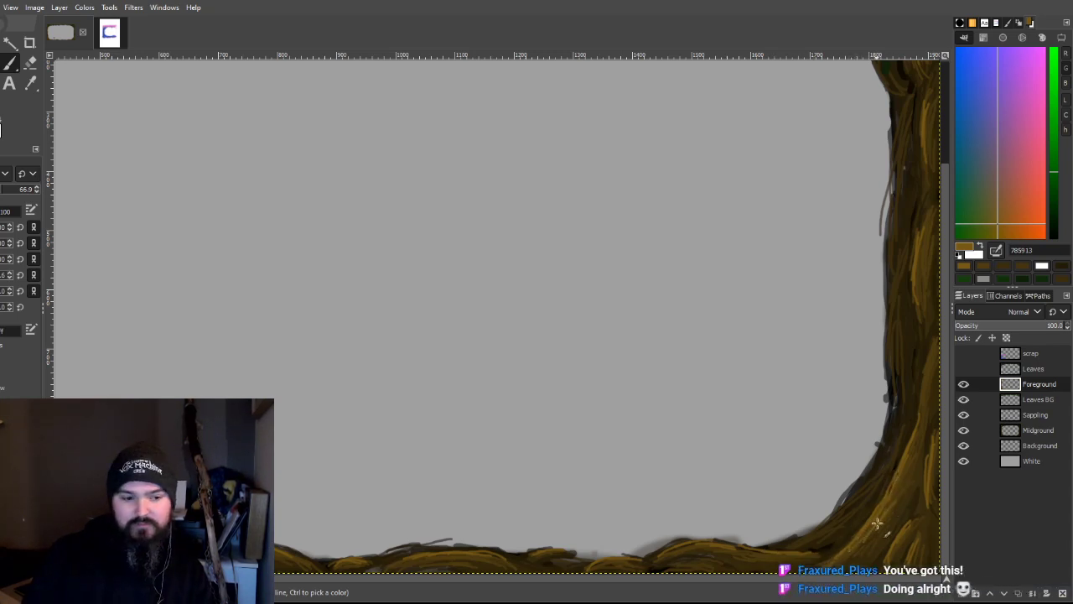
Step: Hide the Foreground layer, sample the dark brown 3a2c0b and paint bark strokes on the lower right trunk of the Midground layer
left_click(1024, 431)
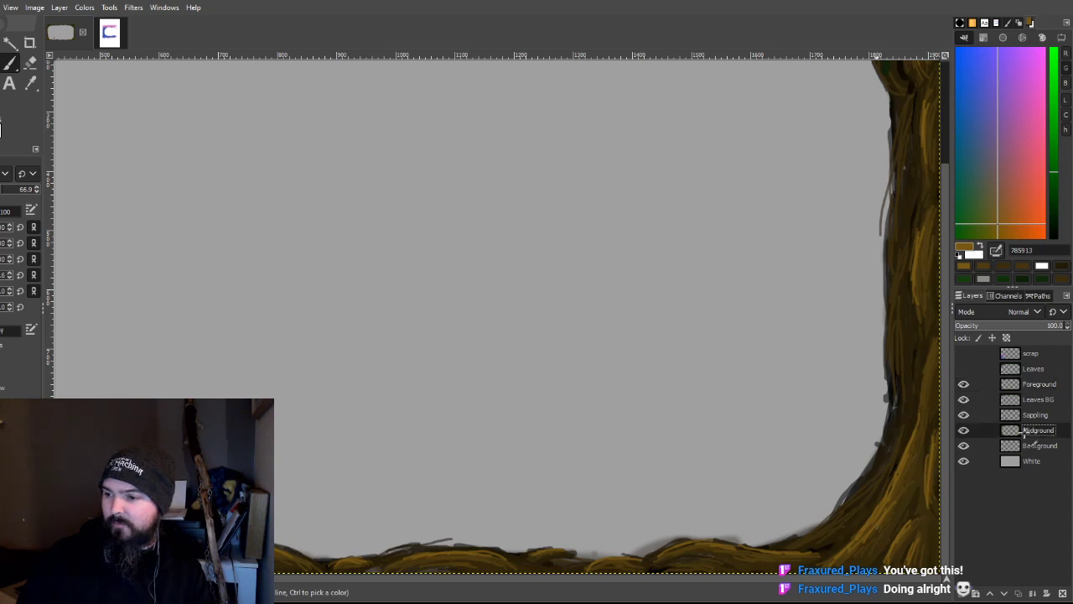
left_click(963, 385)
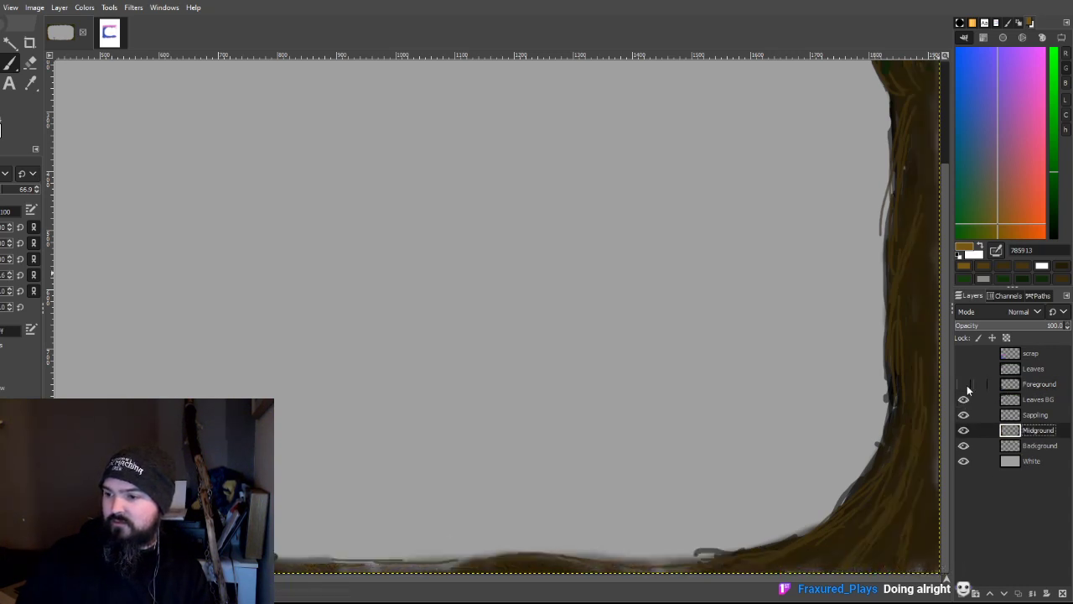
scroll(855, 315, "up", 3)
scroll(855, 313, "down", 3)
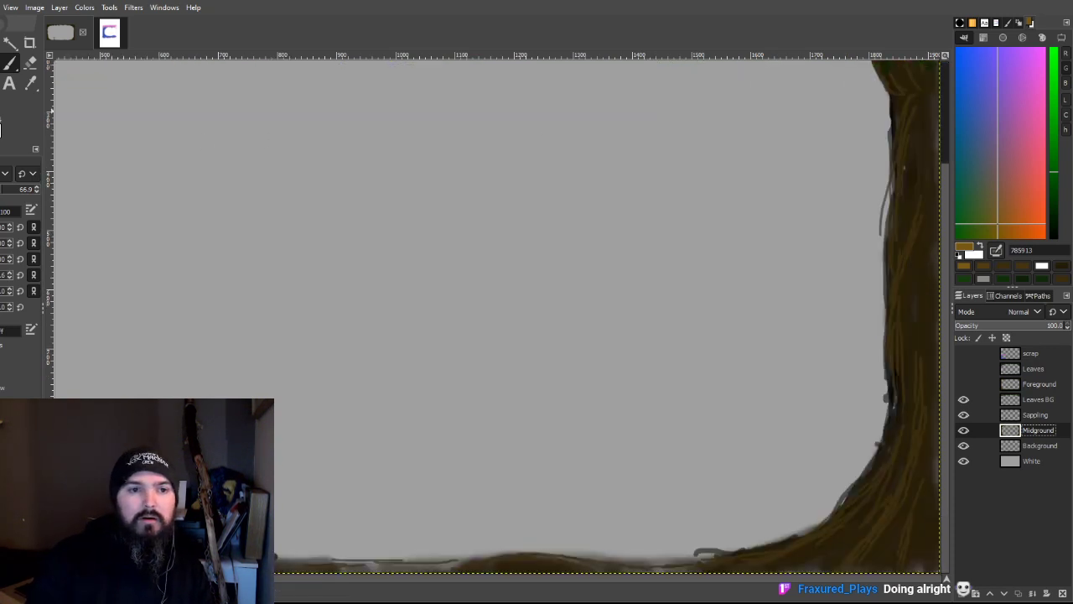
left_click(798, 172, "ctrl")
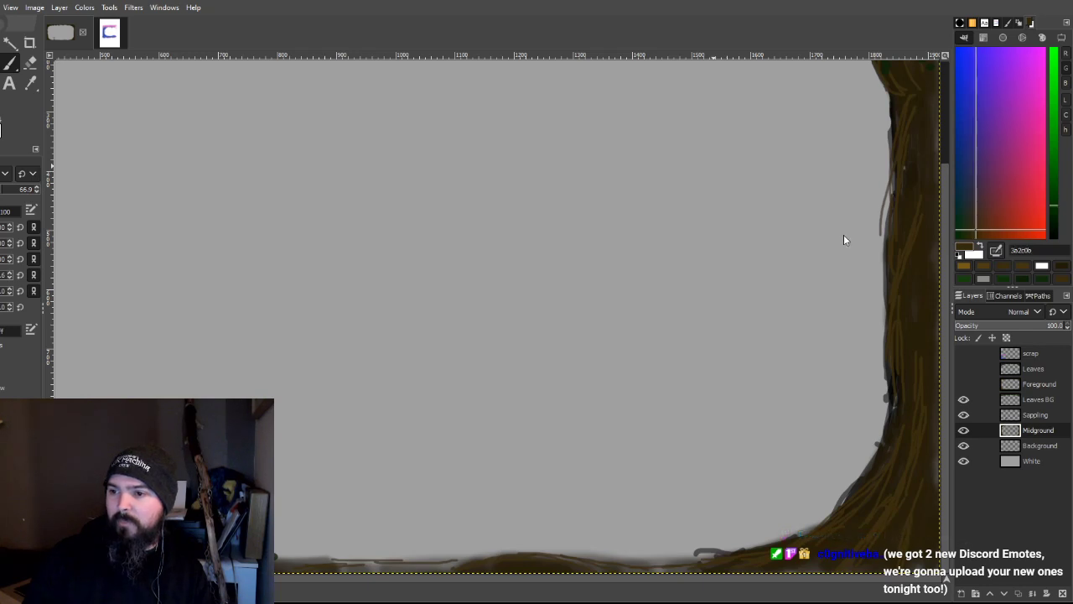
left_click(907, 404)
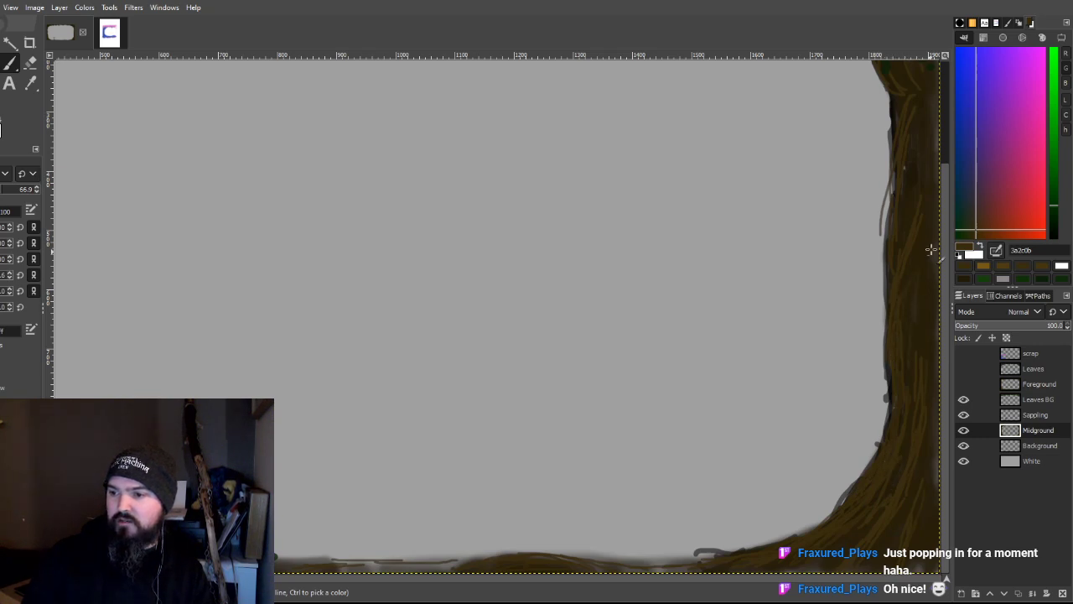
Step: Hide the Leaves BG layer and paint 3a2c0b bark strokes on the upper right trunk and top branches of the Midground layer
scroll(928, 321, "up", 5)
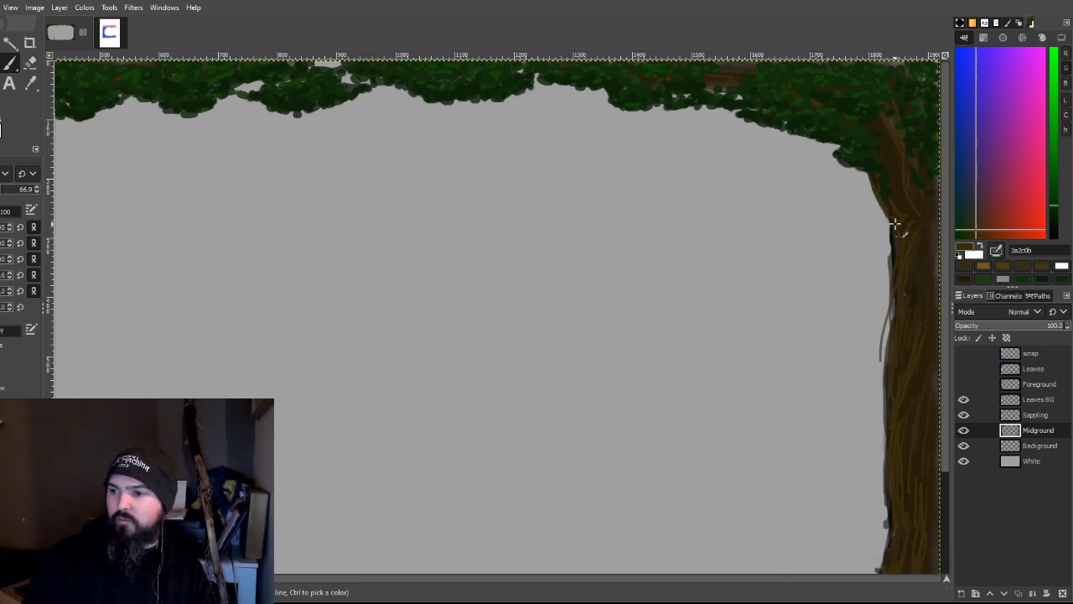
left_click(962, 402)
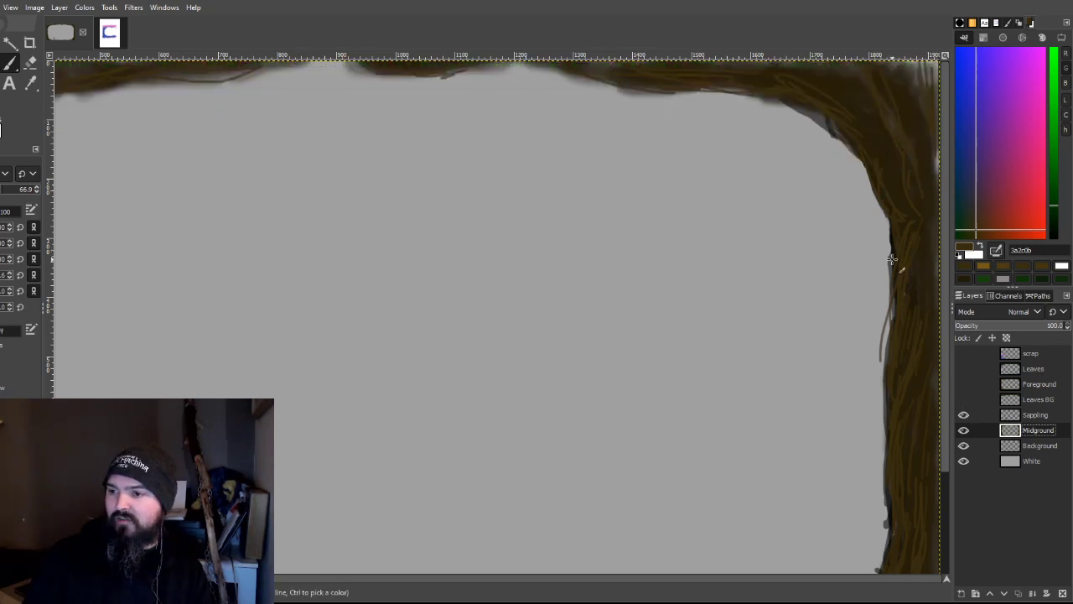
left_click_drag(893, 221, 905, 247)
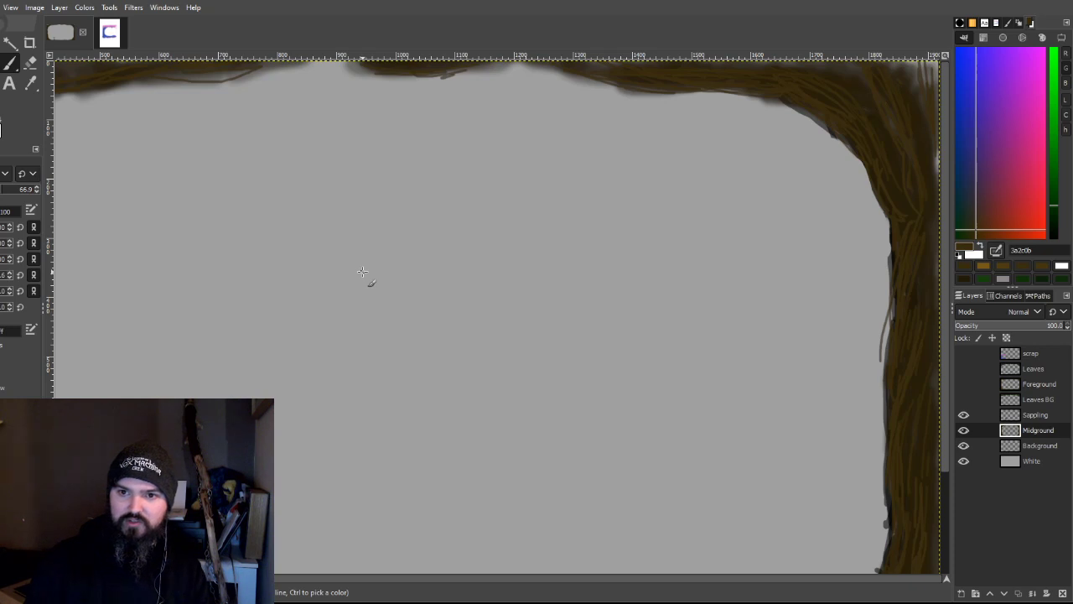
left_click_drag(447, 72, 372, 77)
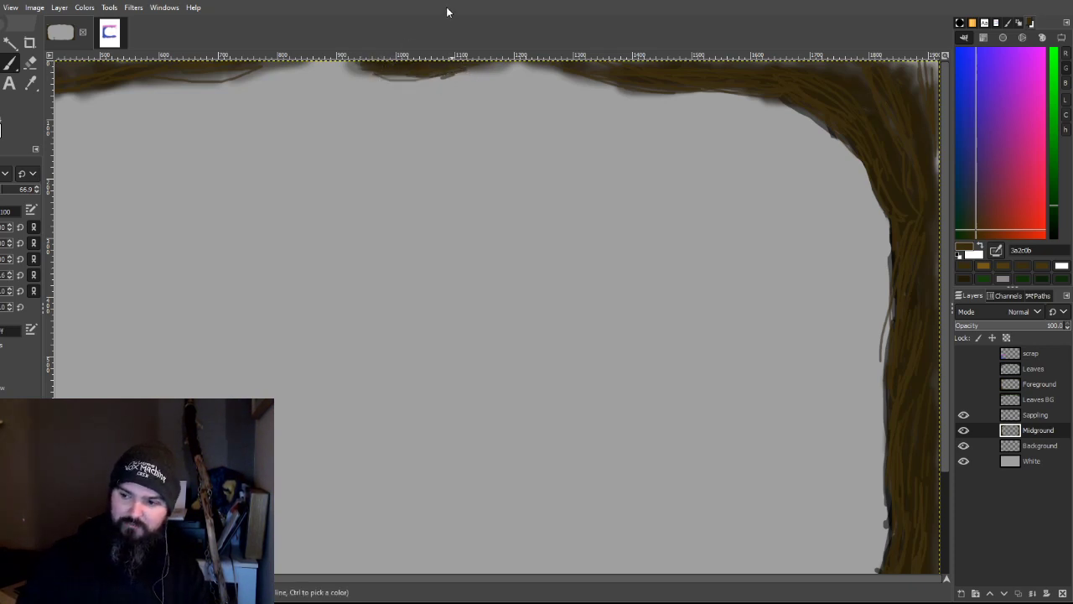
Step: Paint 3a2c0b bark strokes along the upper left branch and down the left trunk on the Midground layer
left_click_drag(633, 580, 456, 580)
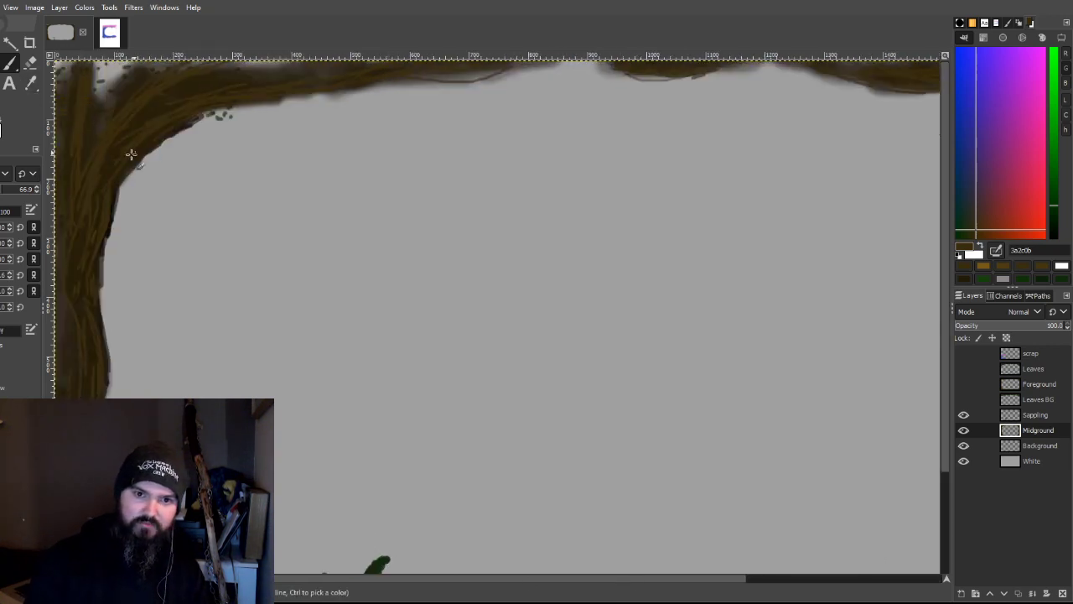
mouse_move(168, 128)
left_mouse_down()
mouse_move(96, 192)
mouse_move(115, 169)
mouse_move(267, 90)
mouse_move(202, 104)
mouse_move(387, 75)
mouse_move(369, 76)
mouse_move(539, 65)
mouse_move(459, 74)
mouse_move(509, 70)
left_mouse_up()
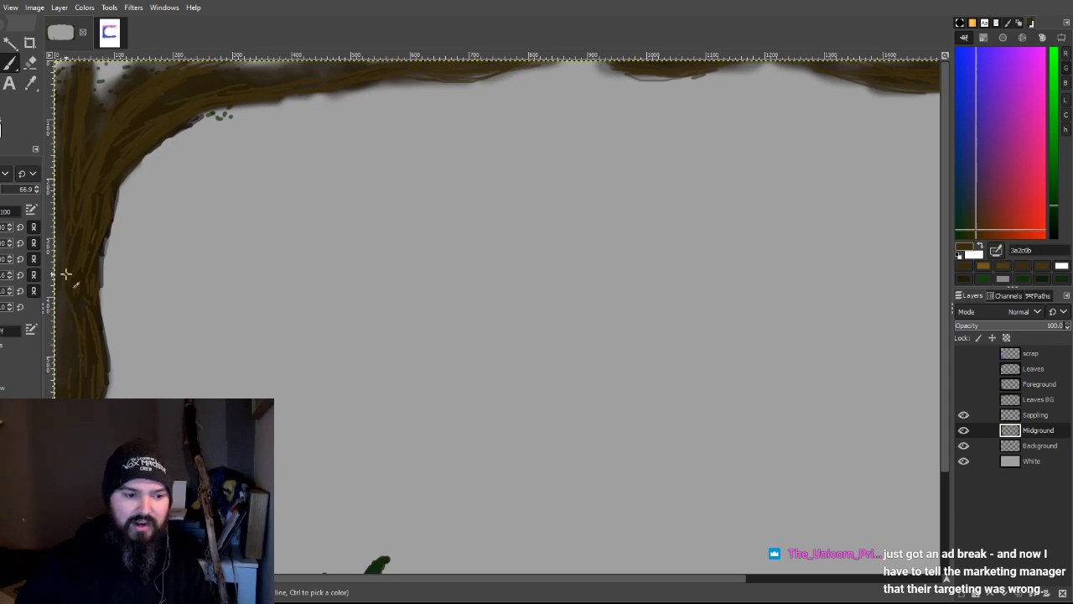
scroll(65, 273, "down", 3)
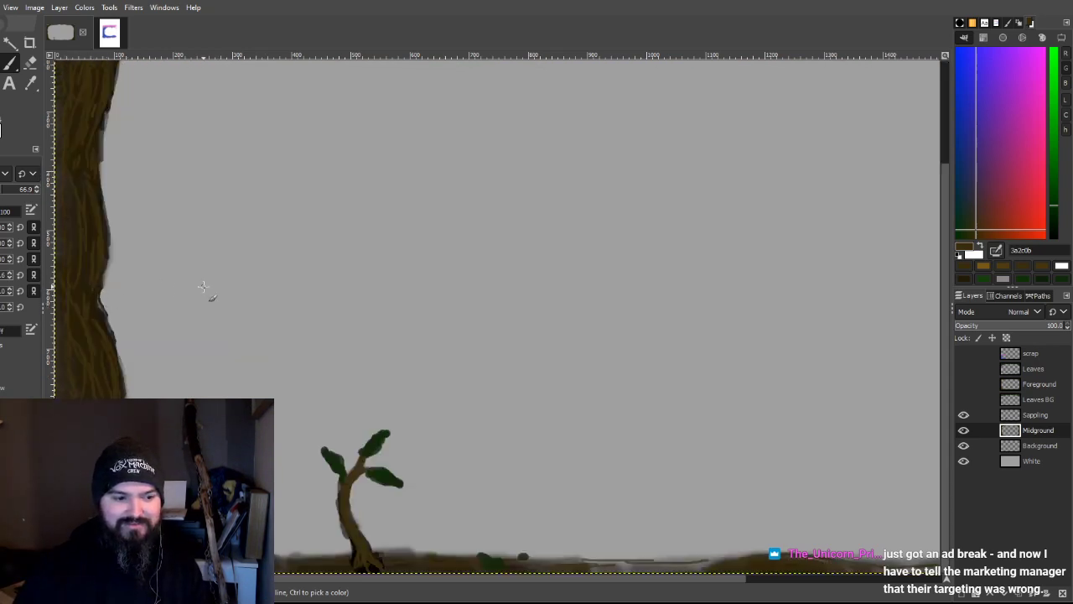
scroll(202, 287, "up", 3)
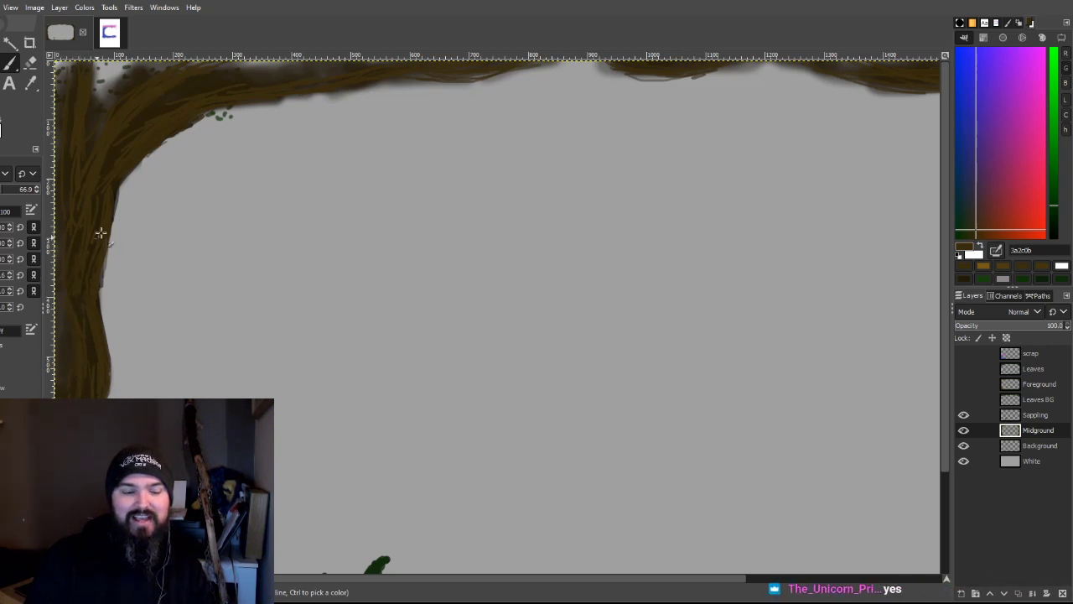
scroll(151, 185, "down", 3)
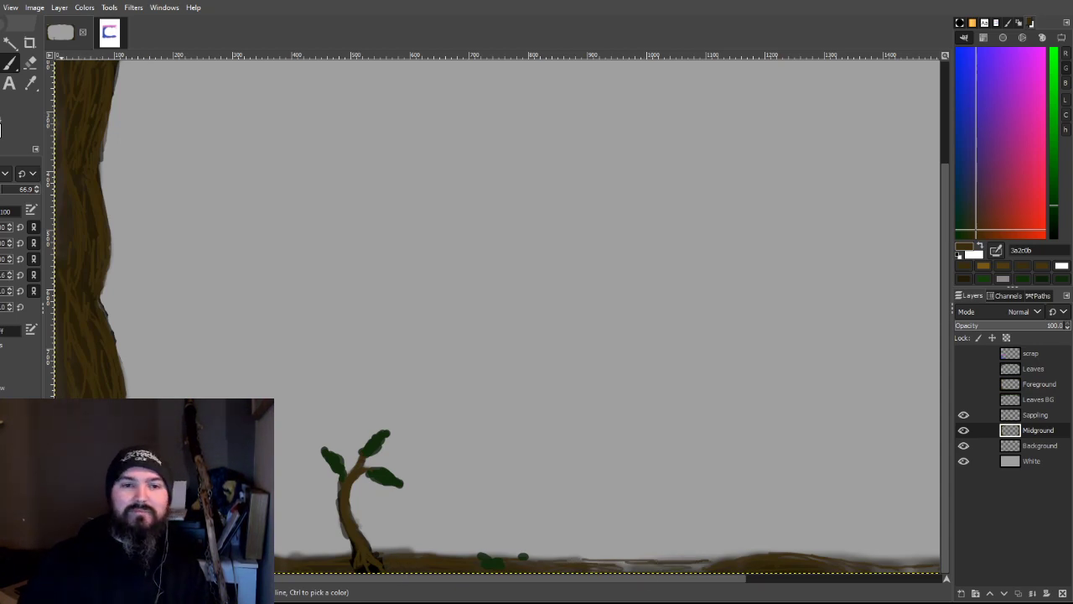
scroll(117, 393, "up", 3)
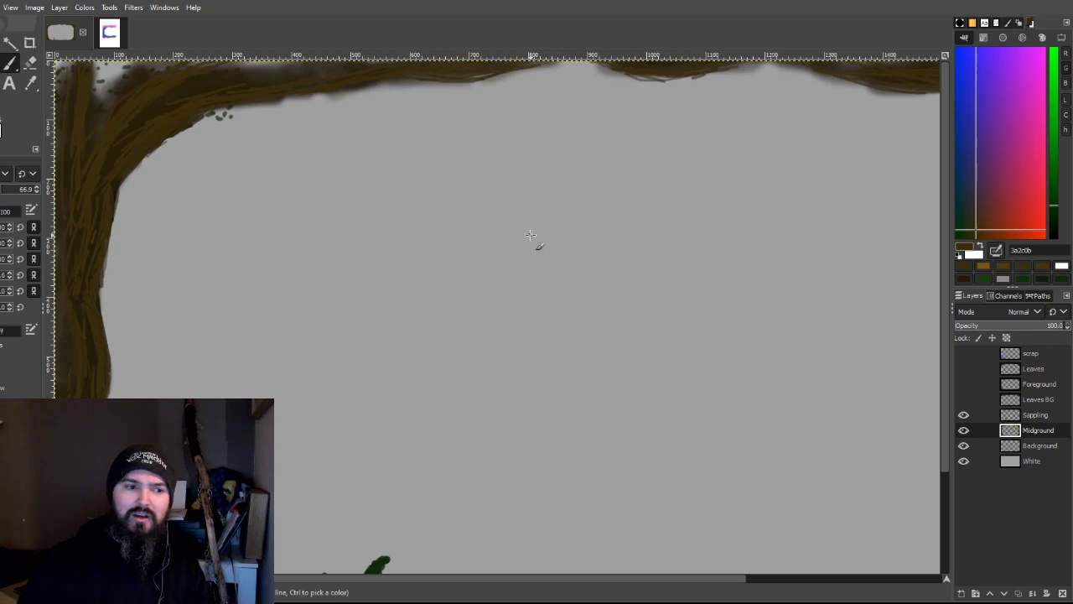
Step: Paint small broken twigs on the ground roots and lower right trunk base of the Midground layer
scroll(534, 254, "down", 10)
scroll(404, 582, "right", 5)
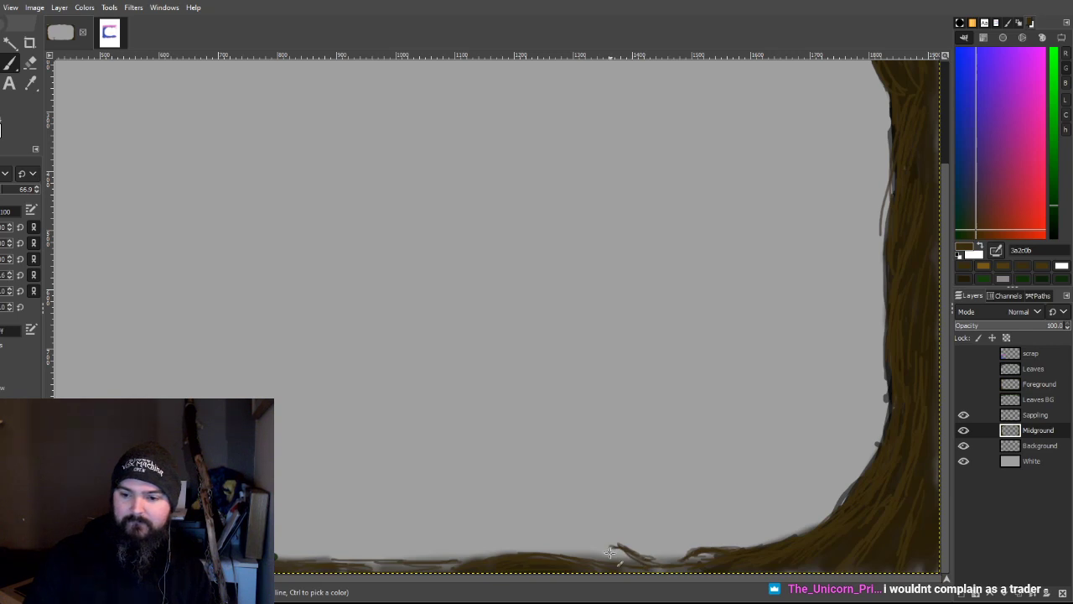
mouse_move(627, 549)
left_mouse_down()
mouse_move(683, 570)
mouse_move(620, 555)
mouse_move(630, 552)
left_mouse_up()
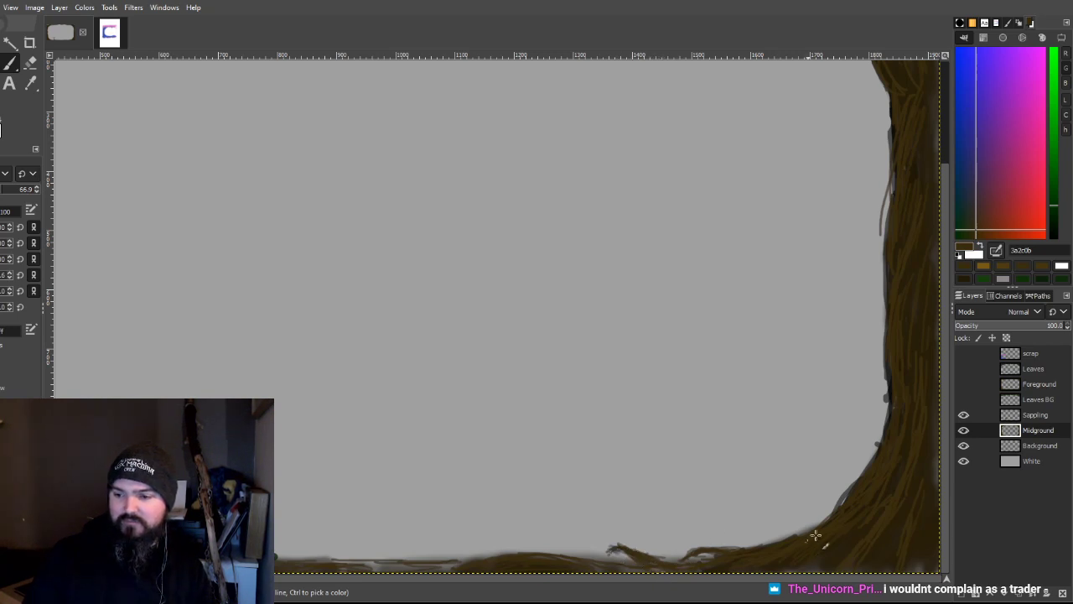
left_click_drag(804, 540, 764, 529)
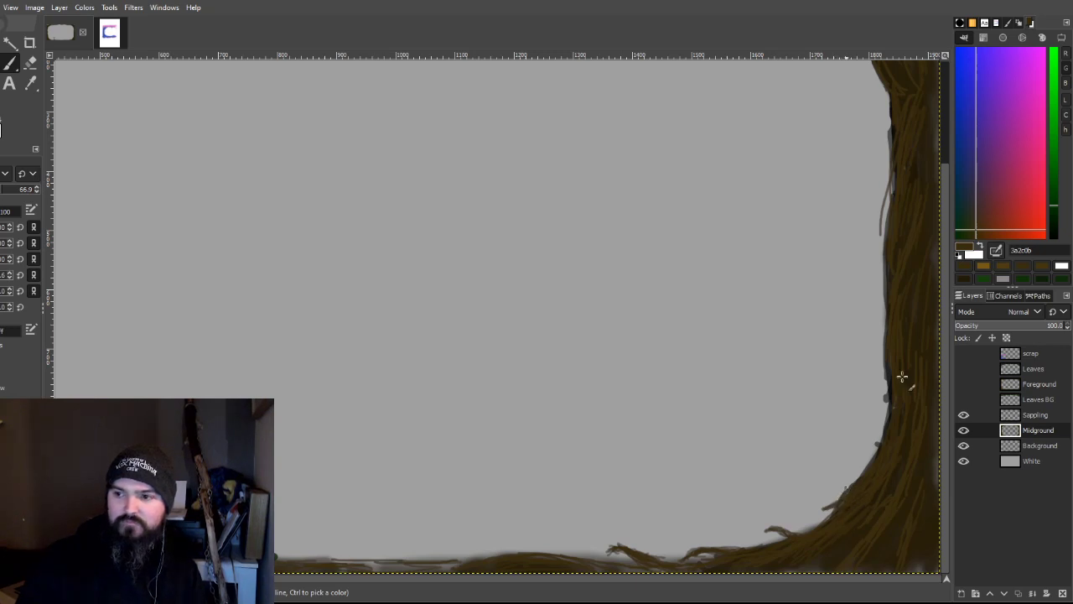
Step: Paint forked twigs beside the sapling and along the left and middle ground roots on the Midground layer
left_click_drag(663, 578, 389, 533)
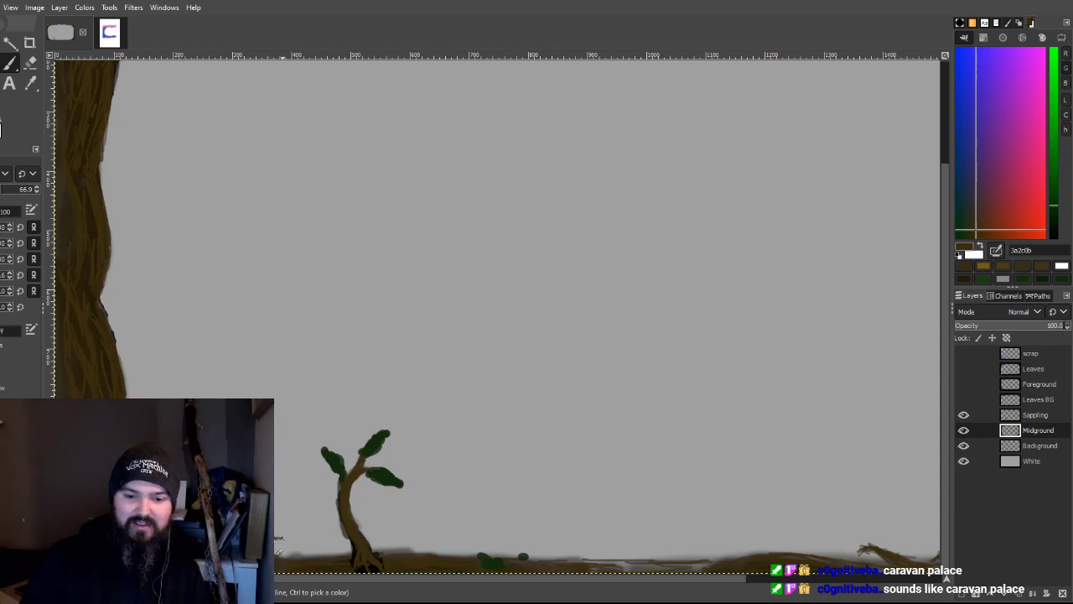
left_click_drag(304, 540, 277, 539)
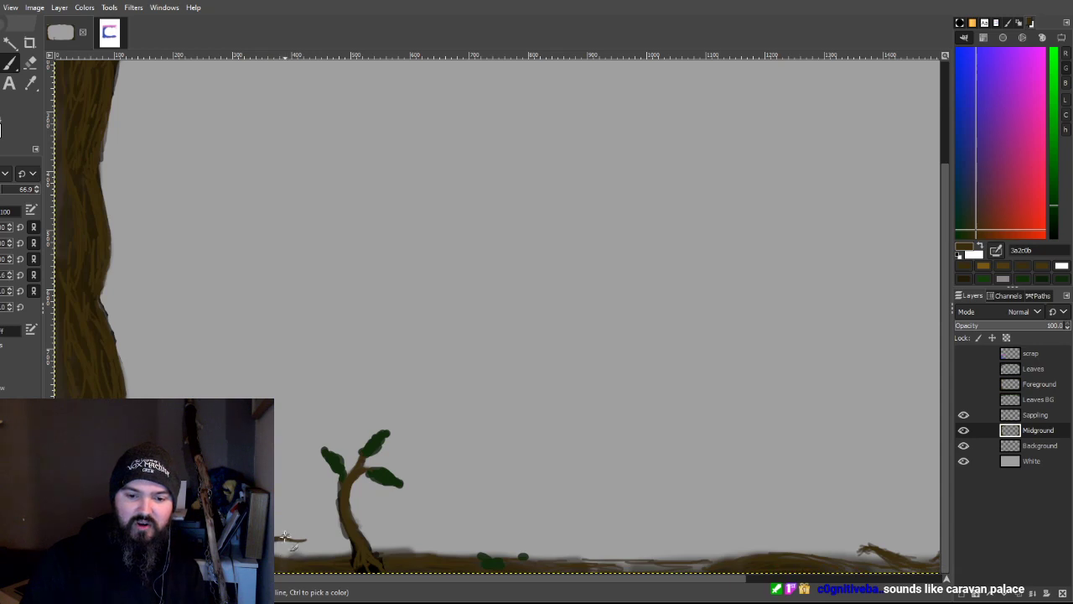
left_click_drag(288, 540, 299, 528)
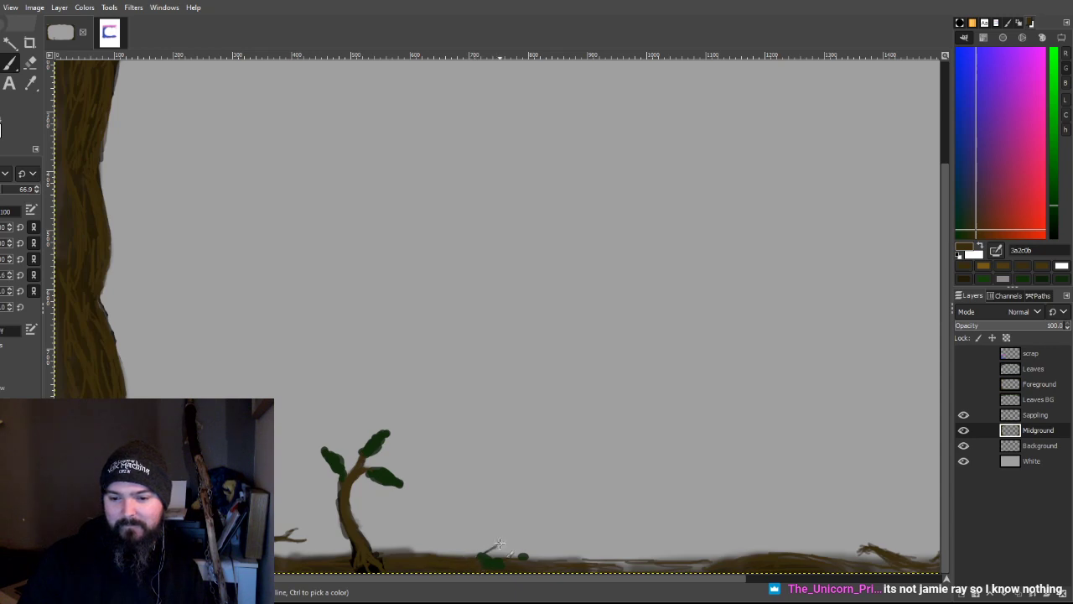
mouse_move(486, 547)
left_mouse_down()
mouse_move(523, 539)
mouse_move(468, 553)
mouse_move(495, 544)
mouse_move(489, 555)
mouse_move(516, 539)
mouse_move(506, 536)
mouse_move(536, 541)
left_mouse_up()
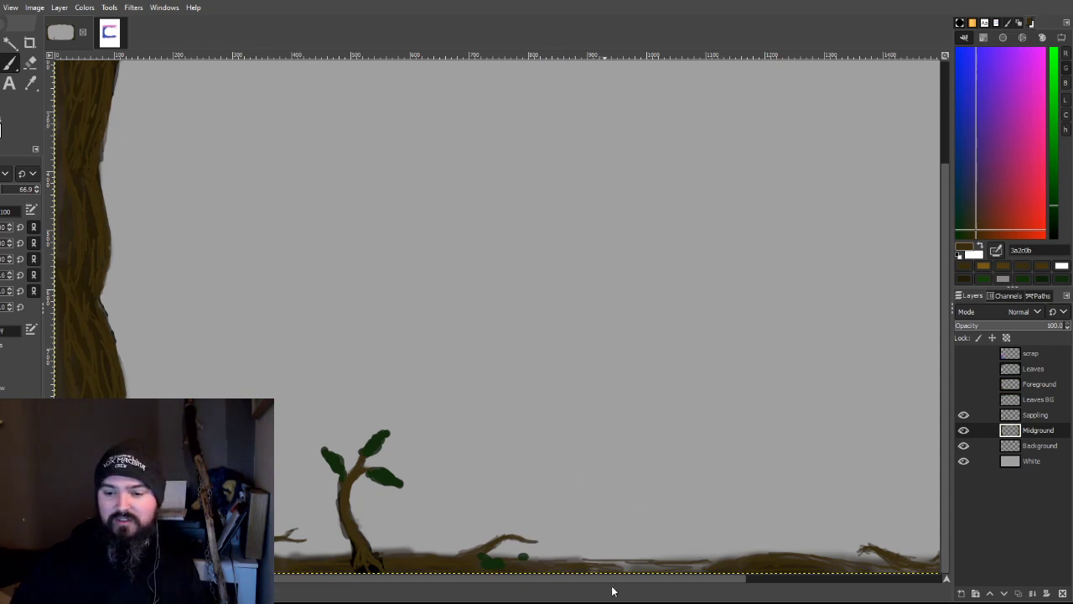
left_click_drag(615, 578, 819, 594)
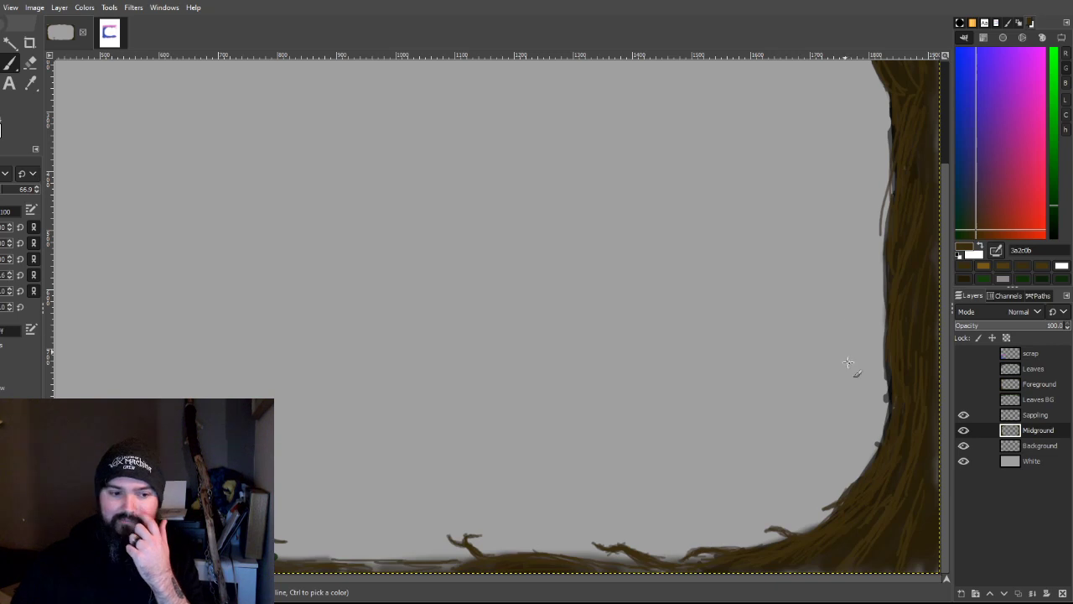
Step: Show the Leaves BG, Foreground and Leaves layers again and fit the whole image in view
left_click(963, 399)
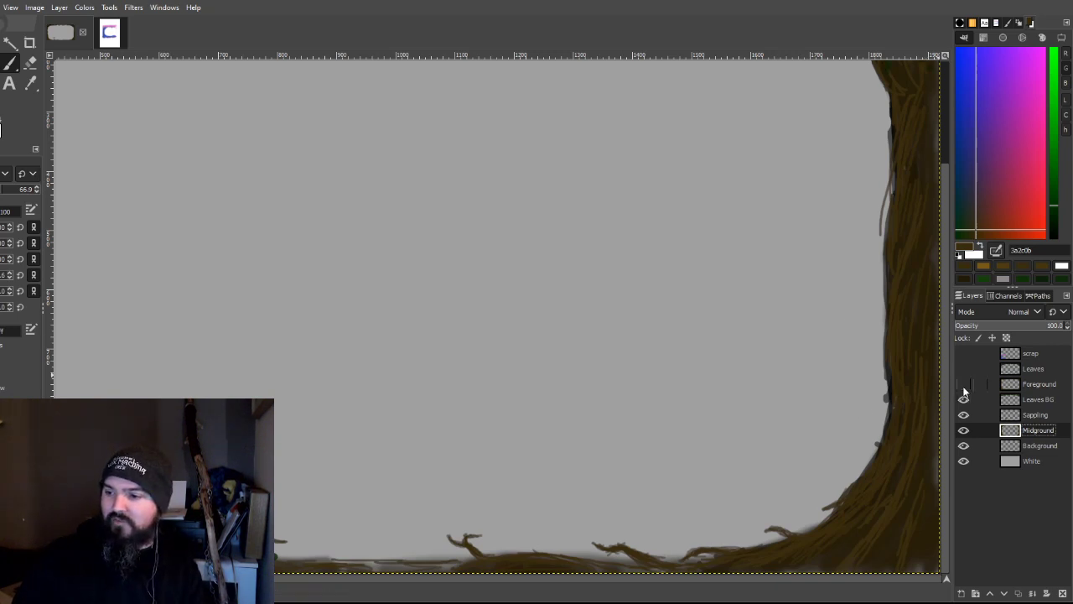
left_click(963, 384)
left_click(964, 369)
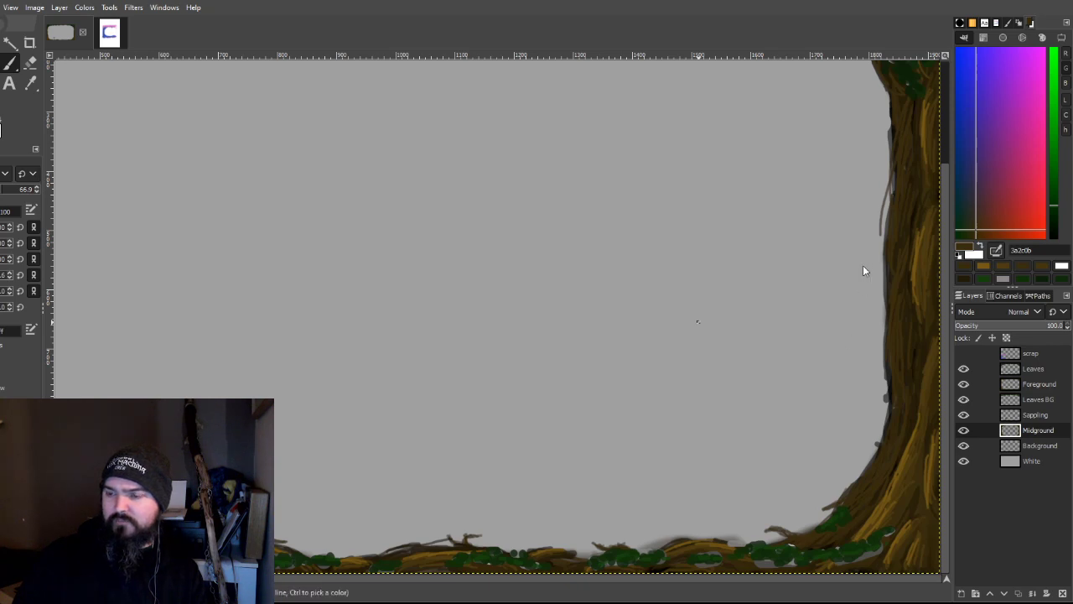
key("shift+ctrl+j")
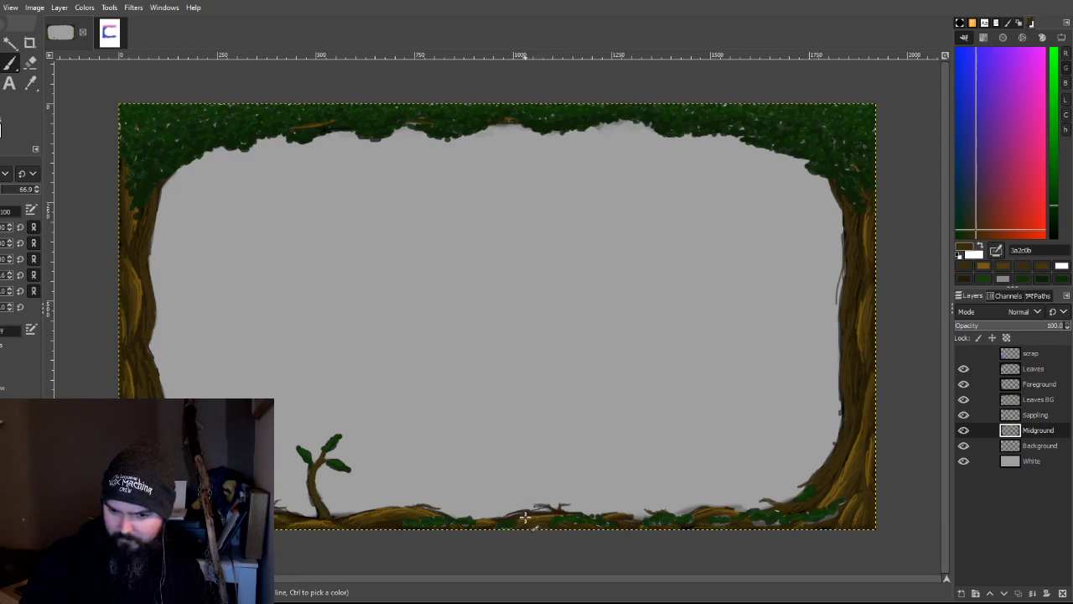
Step: Compare the whole frame with the Leaves BG, Foreground and Leaves layers toggled off and on
left_click(963, 399)
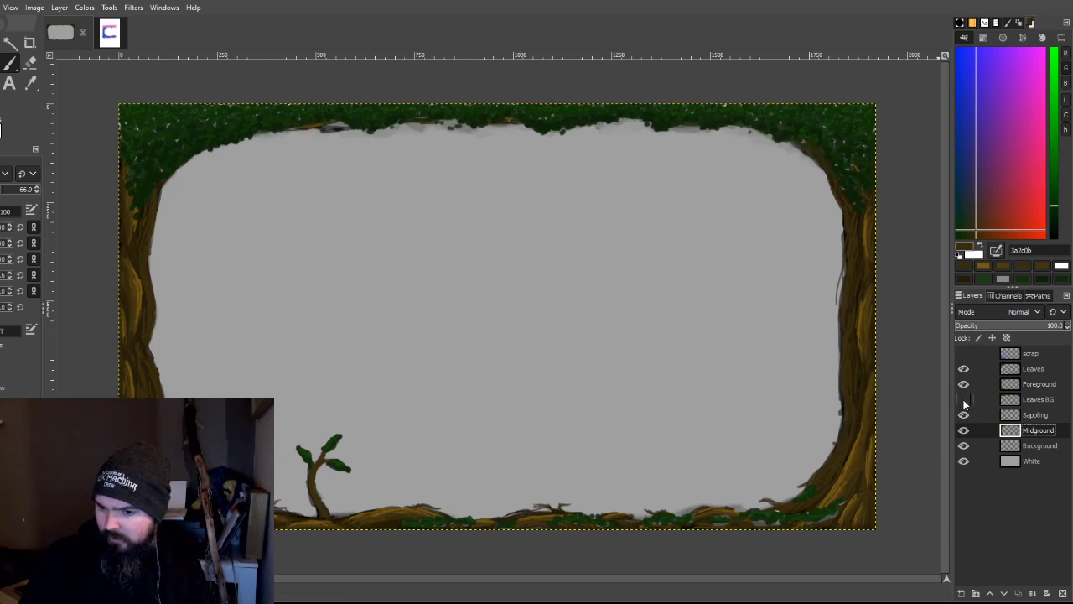
left_click(964, 399)
left_click(964, 384)
left_click(964, 384)
left_click(964, 384)
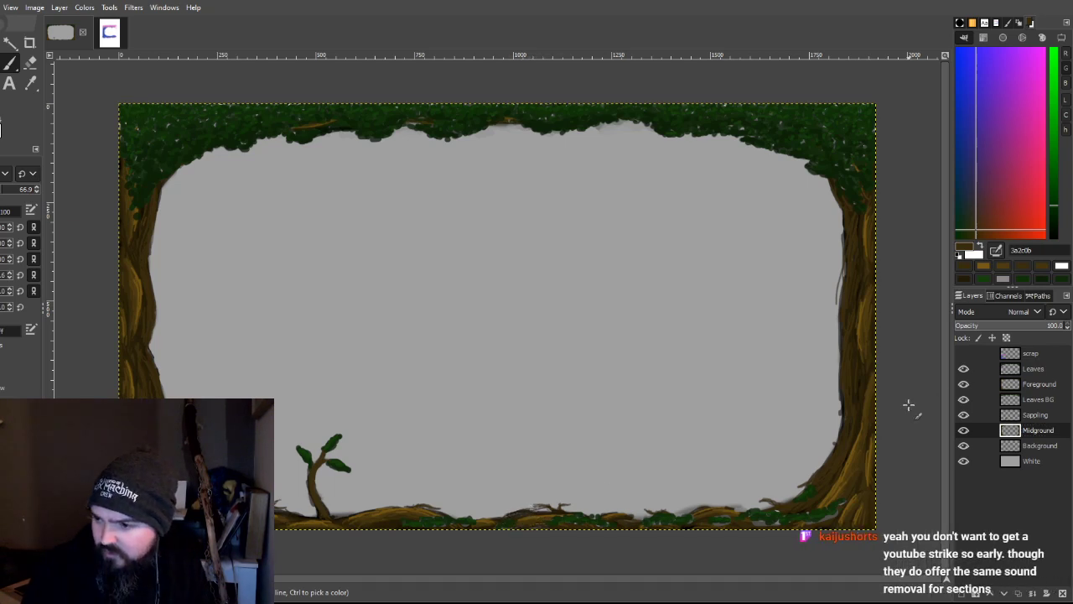
left_click(1038, 384)
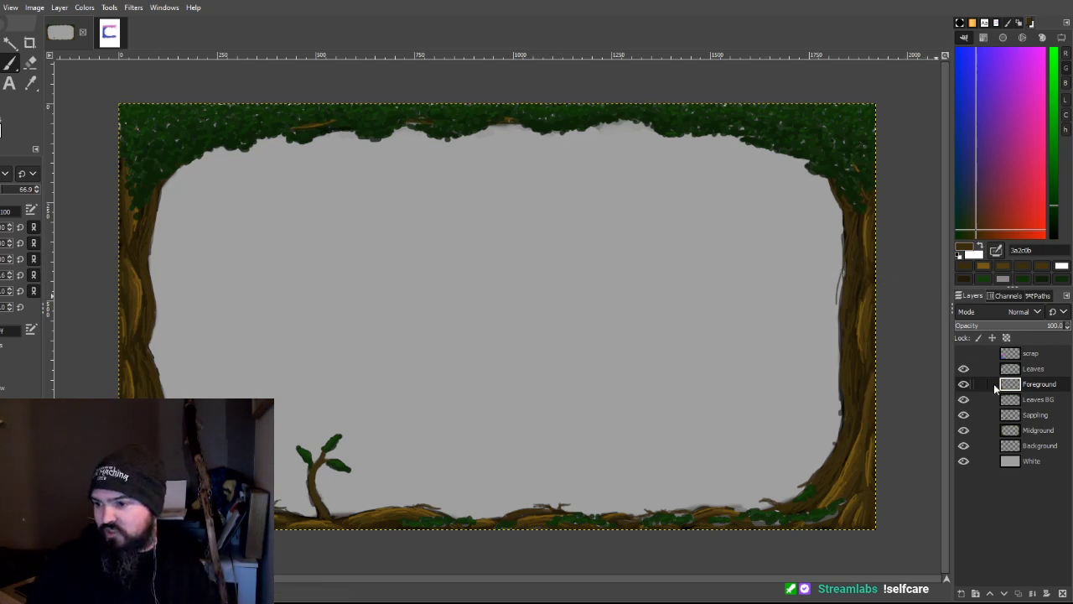
left_click(963, 384)
left_click(963, 384)
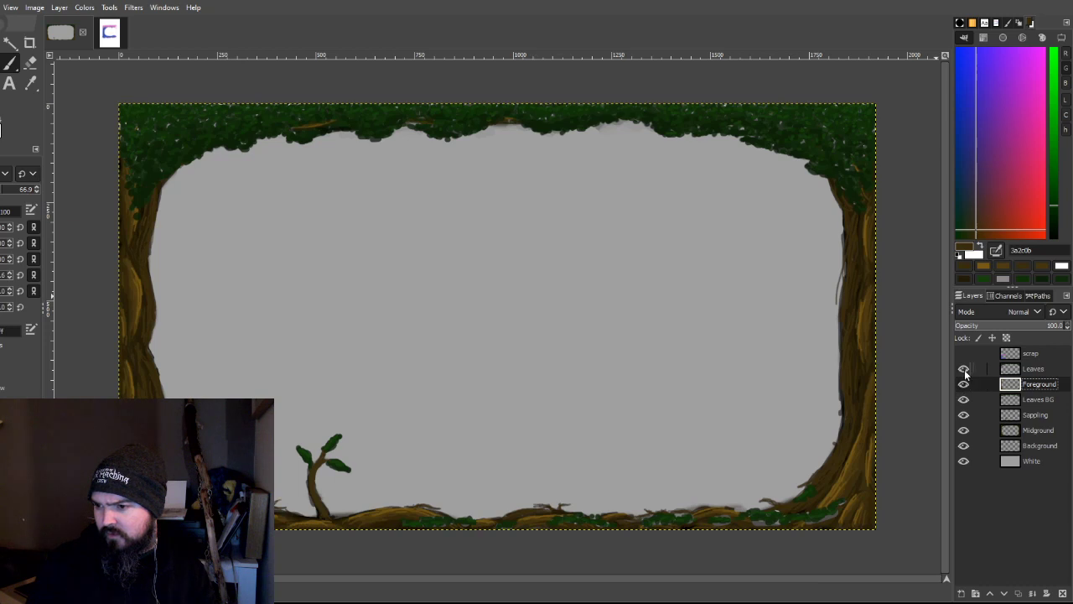
left_click(963, 368)
left_click(963, 369)
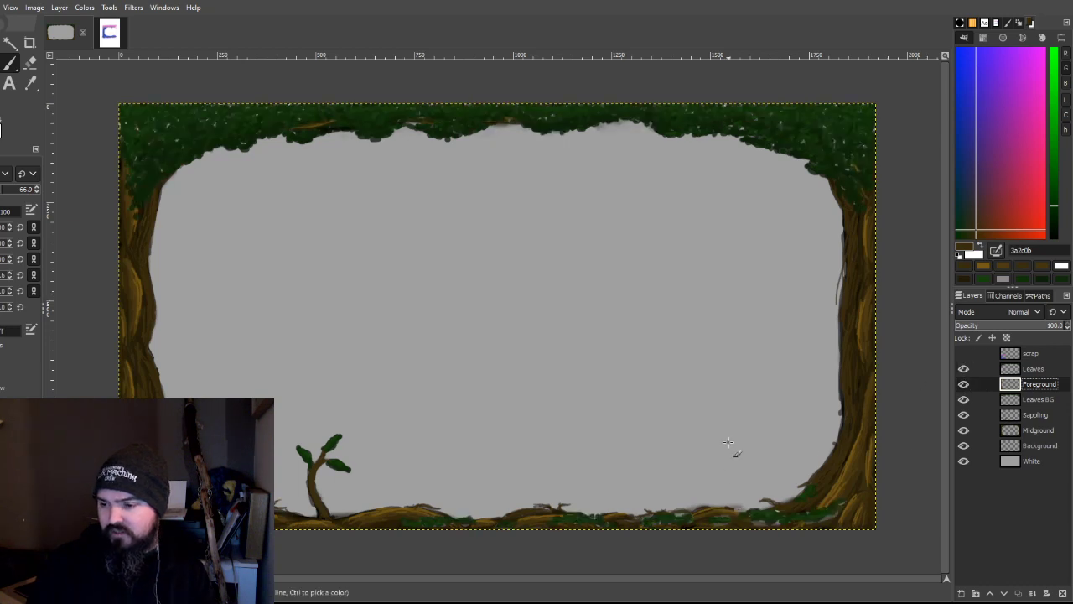
Step: Erase the grey fringes around the ground foliage near the lower right trunk on the Leaves layer
key("shift+e")
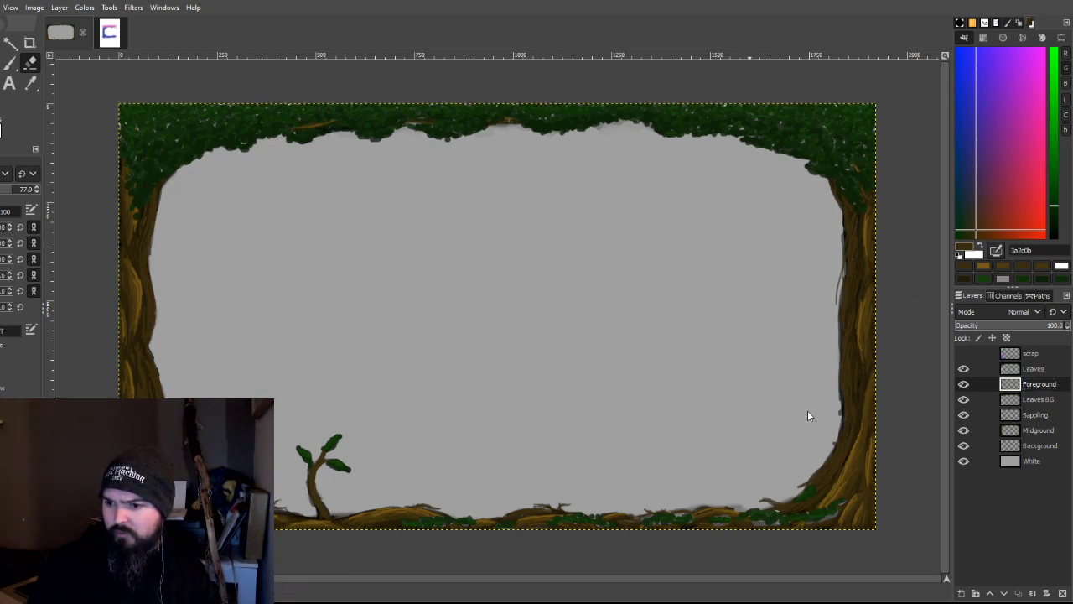
key("2")
scroll(780, 461, "down", 3)
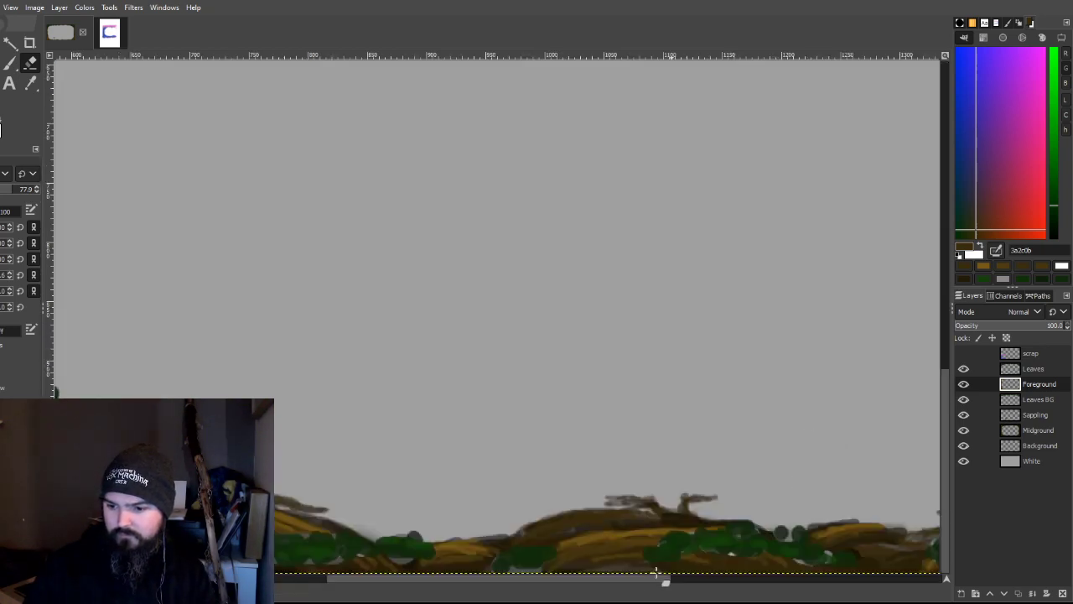
left_click_drag(649, 581, 907, 597)
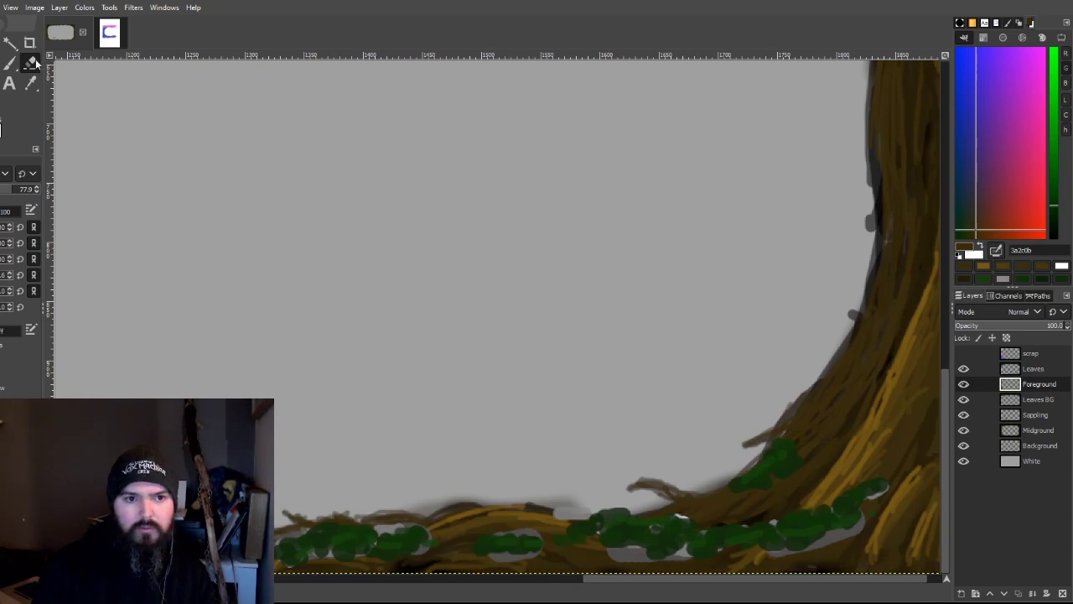
left_click(1037, 369)
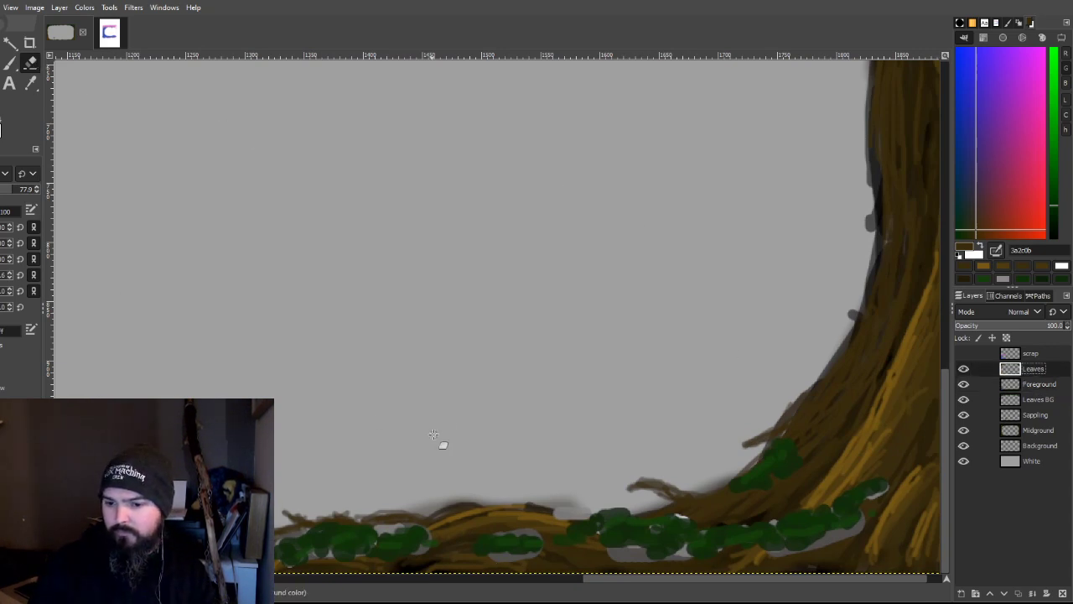
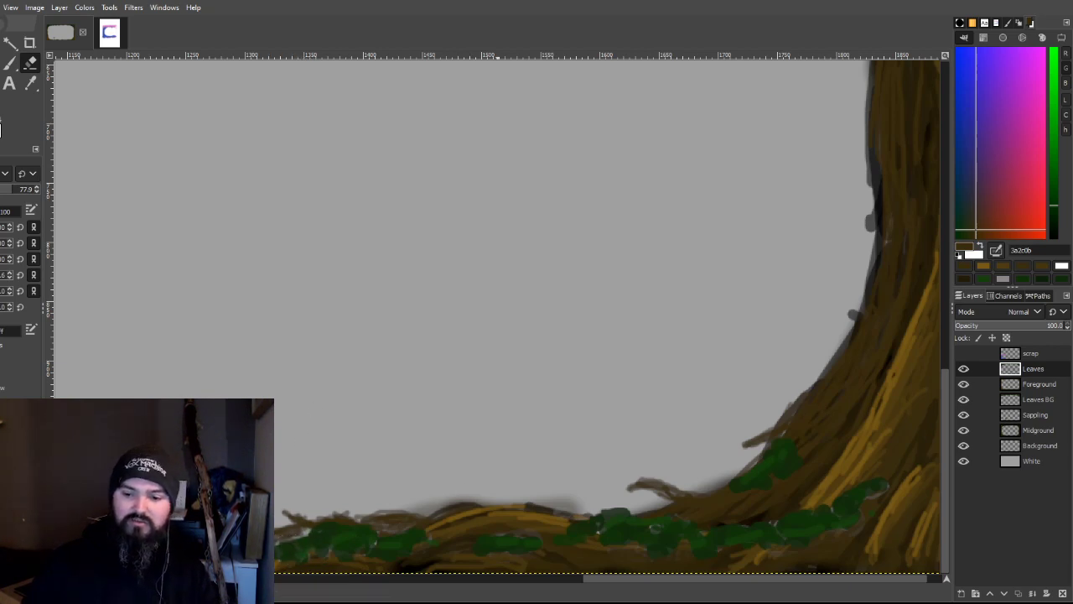
Step: Erase the remaining grey fringes around the foliage along the middle and left ground roots, and check the whole image
left_click_drag(675, 581, 503, 579)
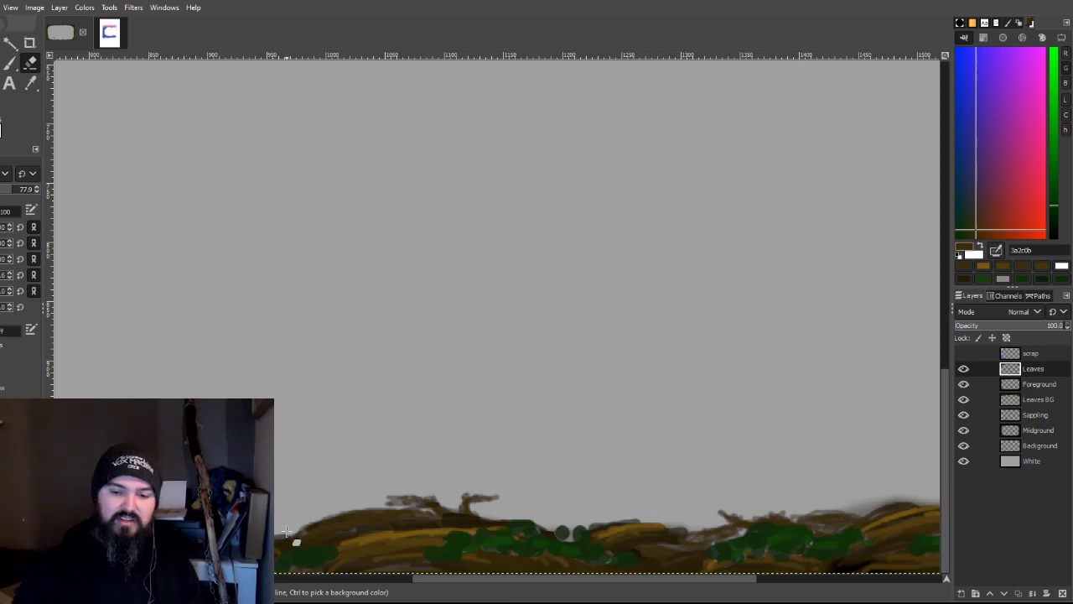
left_click_drag(444, 578, 350, 578)
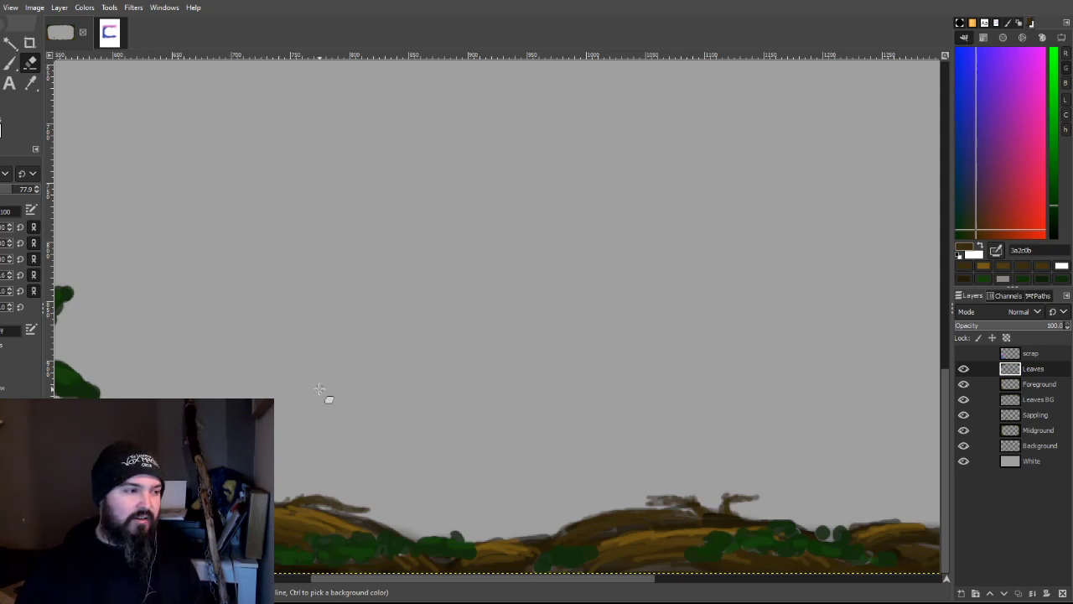
left_click_drag(371, 578, 713, 486)
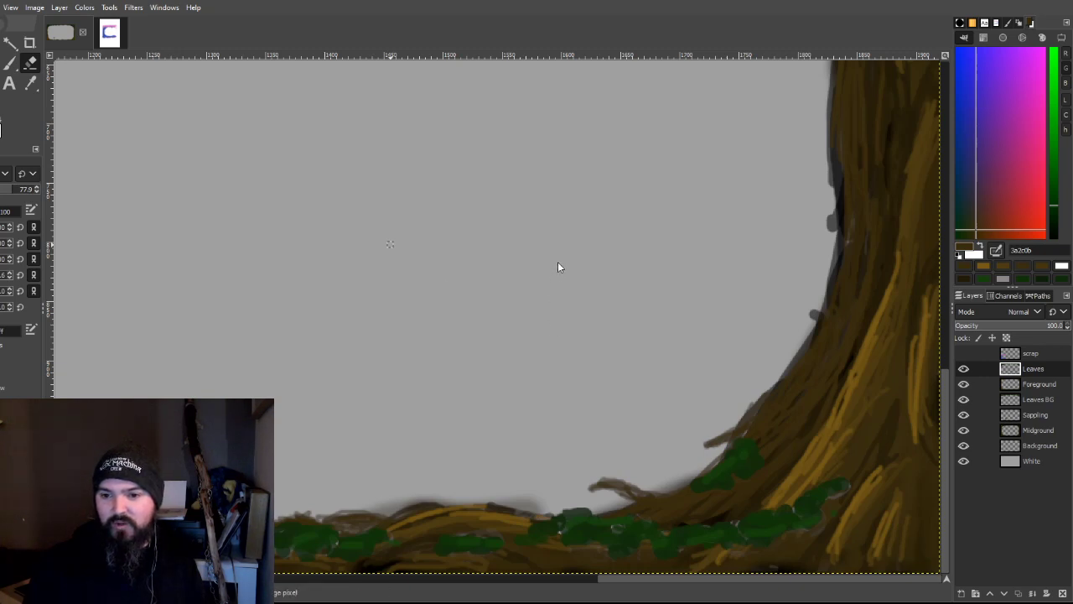
key("shift+ctrl+j")
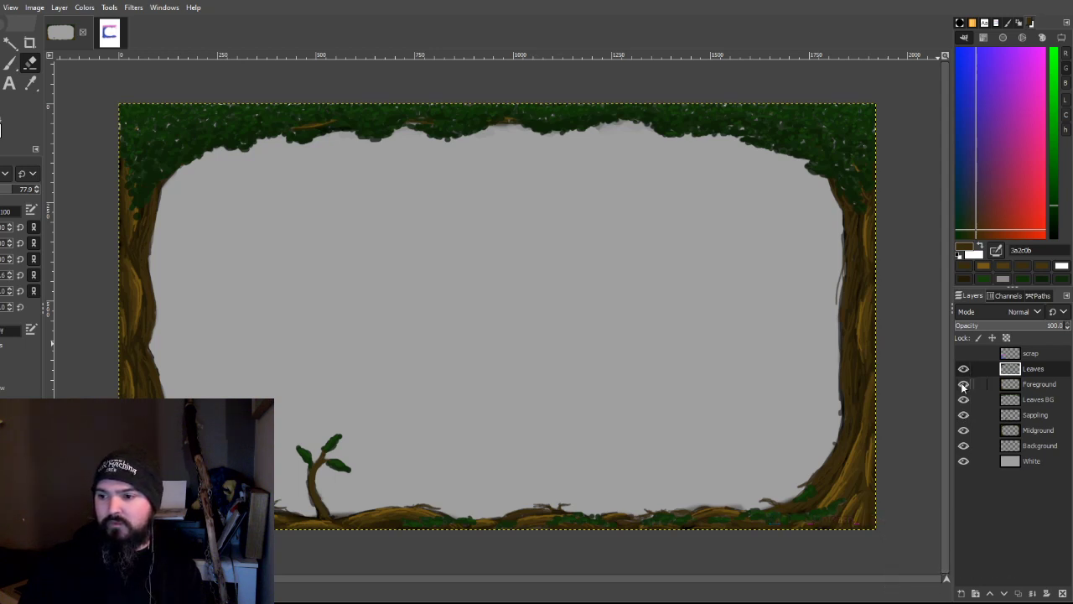
Step: Compare the whole frame with the Midground layer toggled off and on
left_click(963, 426)
left_click(963, 425)
left_click(963, 429)
left_click(963, 430)
left_click(963, 430)
left_click(962, 430)
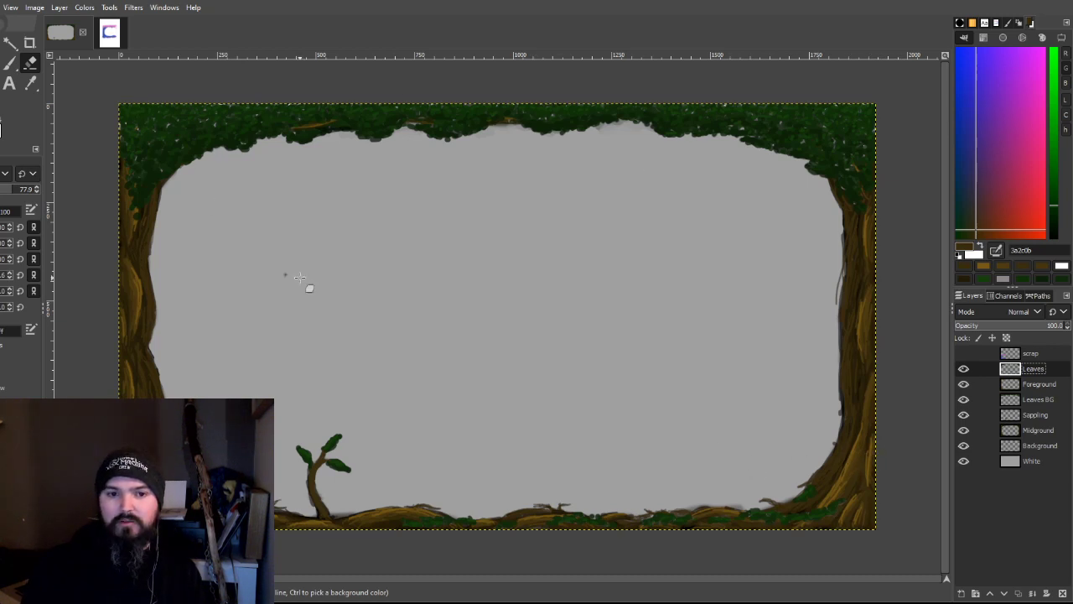
Step: Desaturate the Midground layer and the Foreground layer to greyscale
left_click(1041, 404)
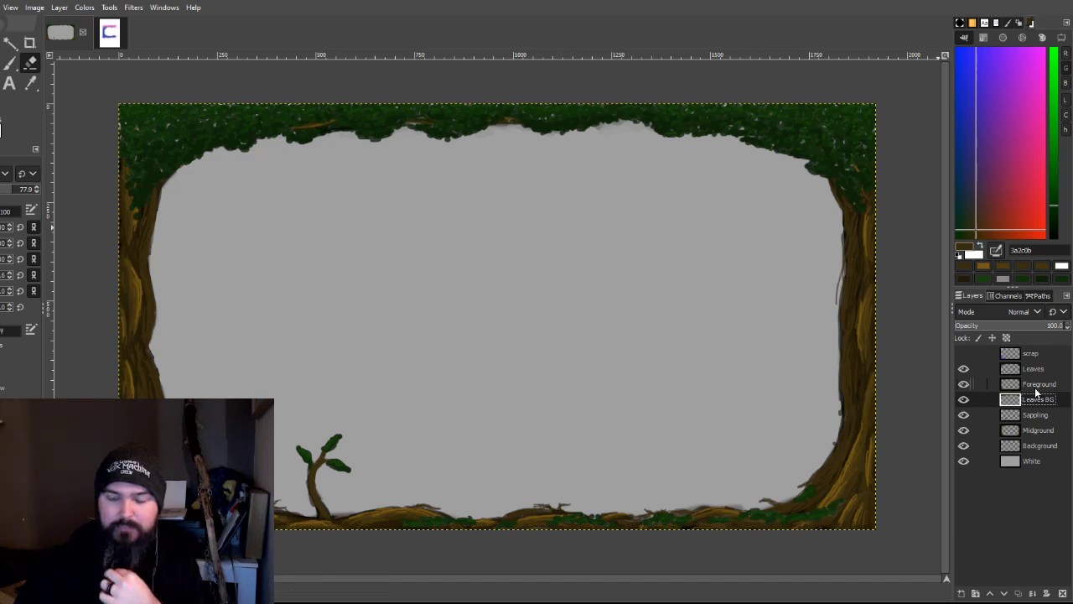
left_click(1038, 430)
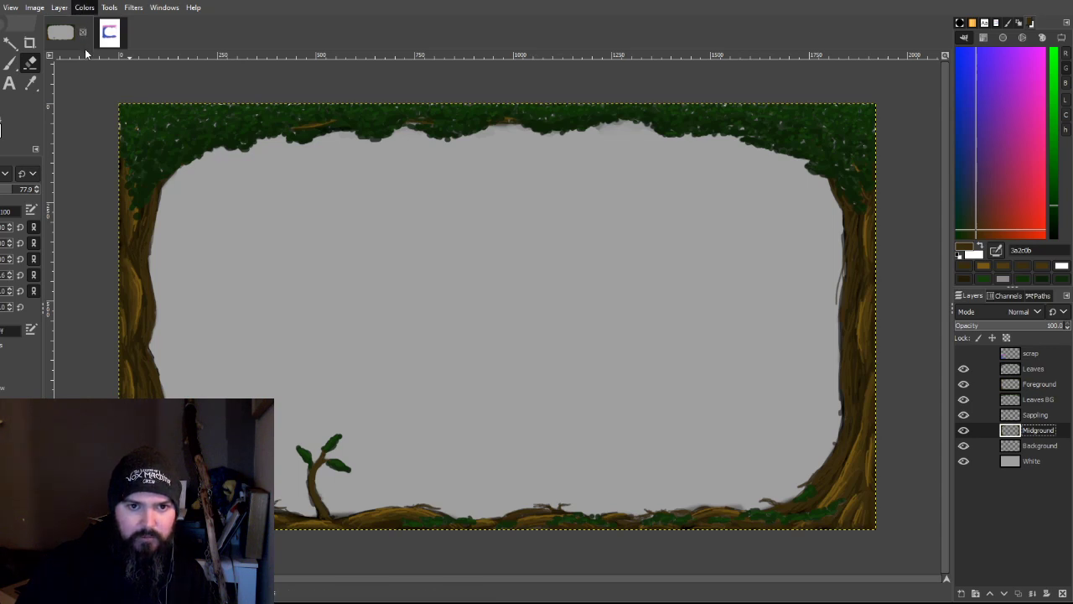
key("m")
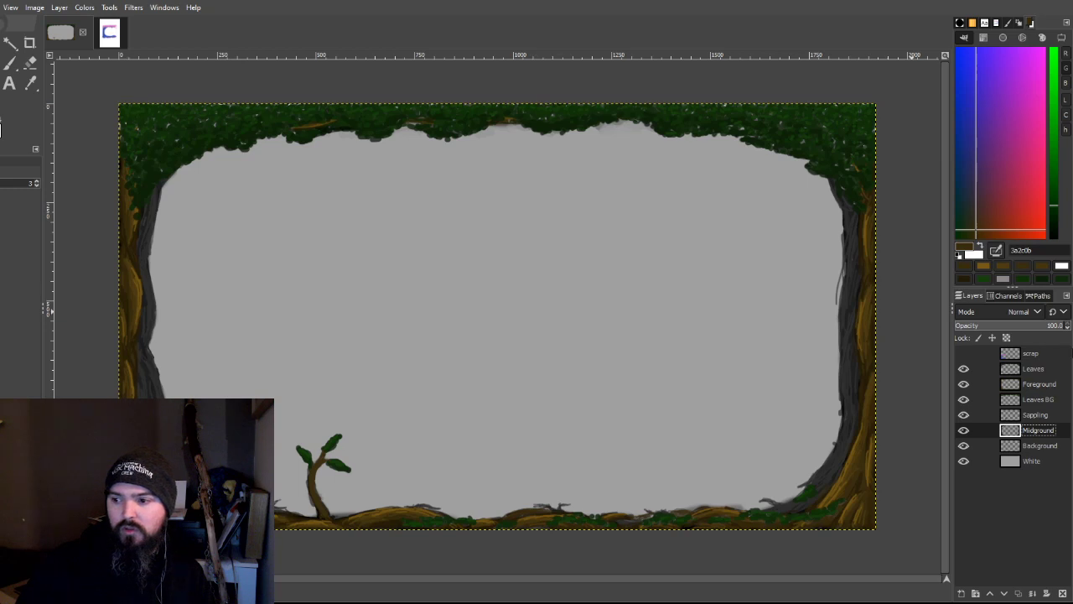
left_click(1038, 390)
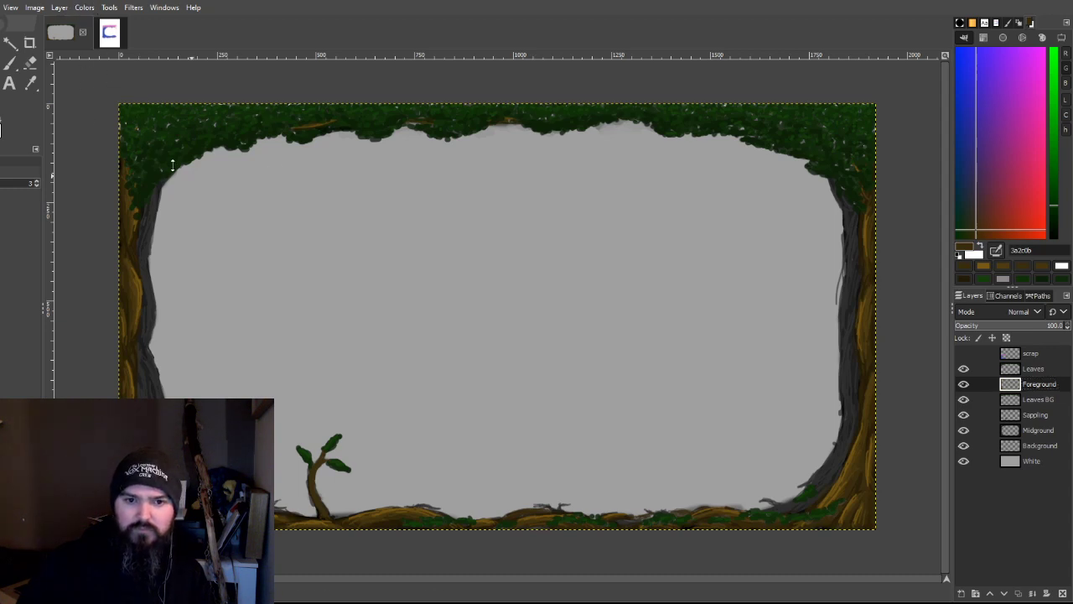
key("ctrl+z")
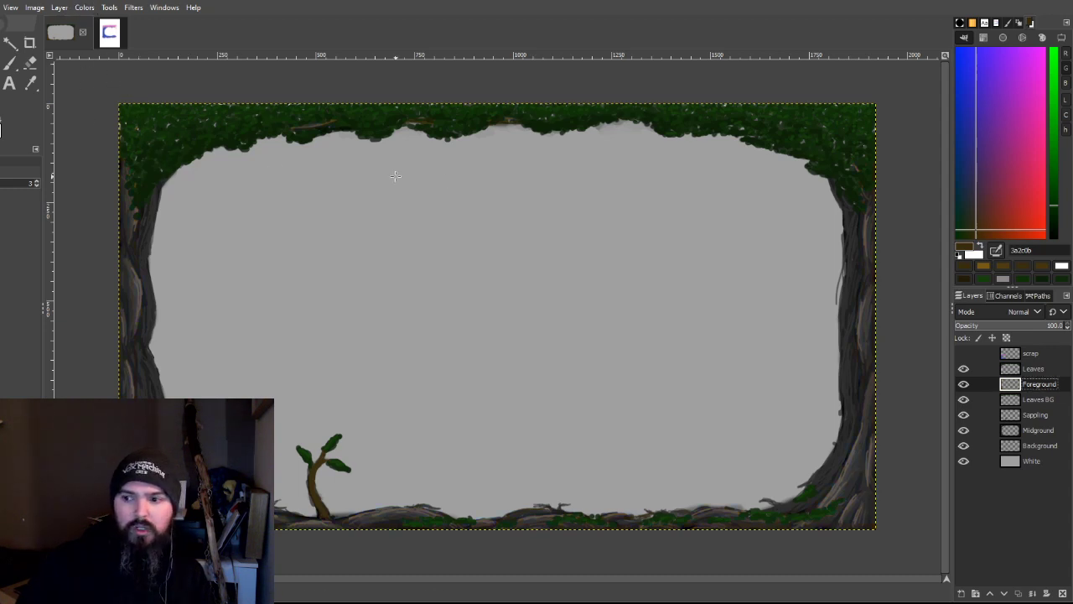
Step: Desaturate the Leaves, Leaves BG and Sappling layers to greyscale one after another
left_click(1036, 370)
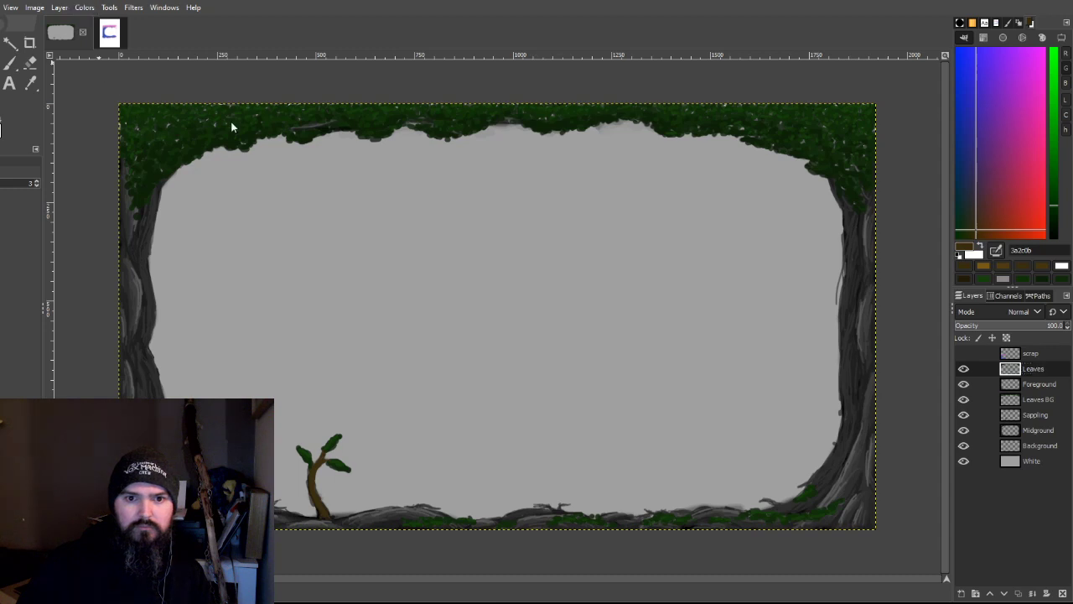
key("ctrl+z")
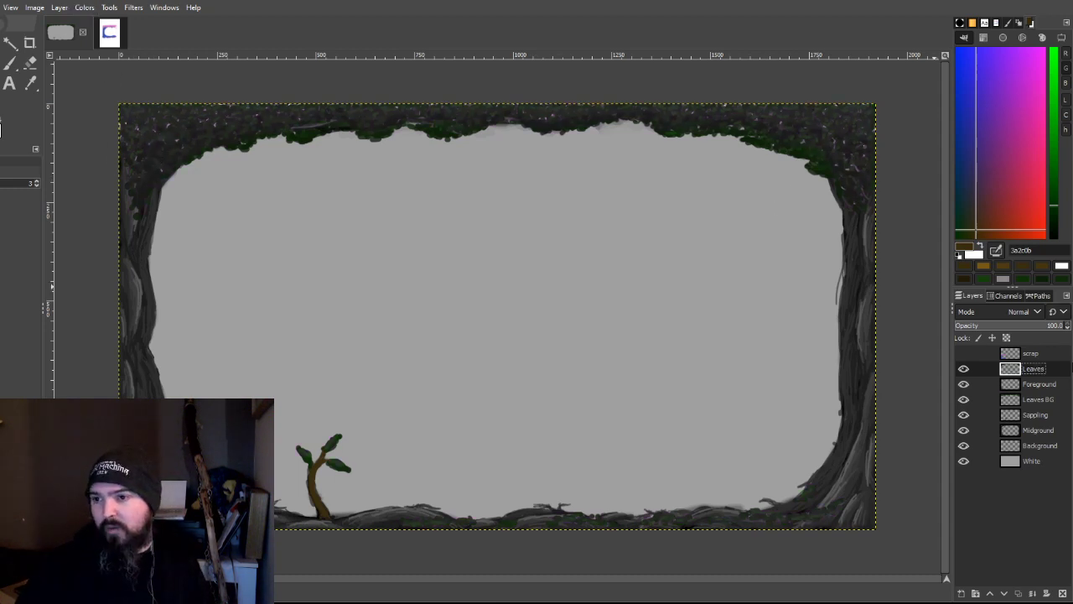
left_click(1032, 400)
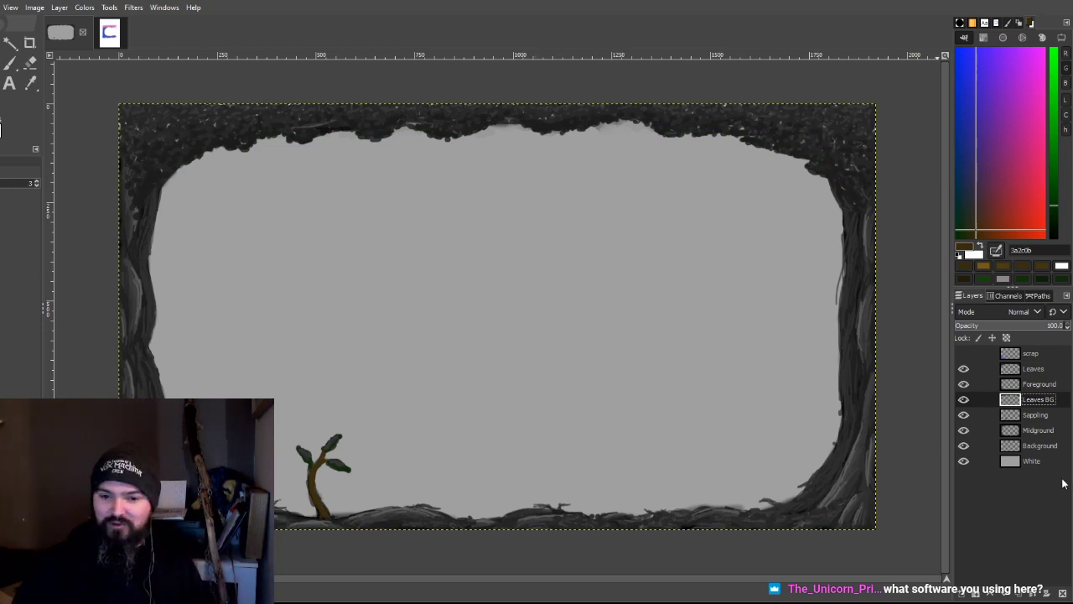
left_click(1040, 417)
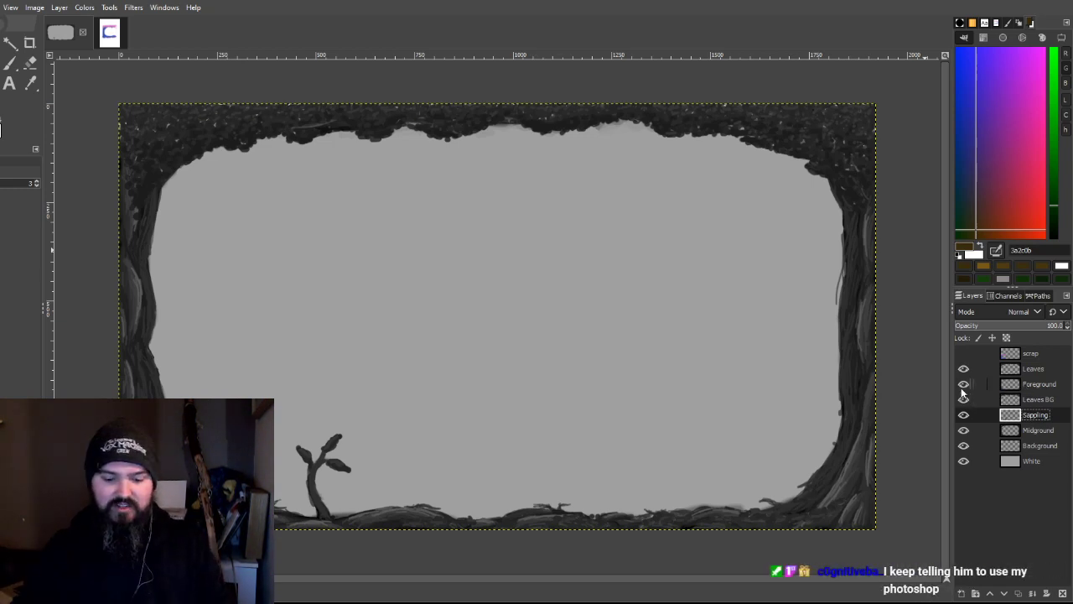
Step: Make the Foreground layer active and hide the Midground, Leaves and Leaves BG layers
left_click(1035, 385)
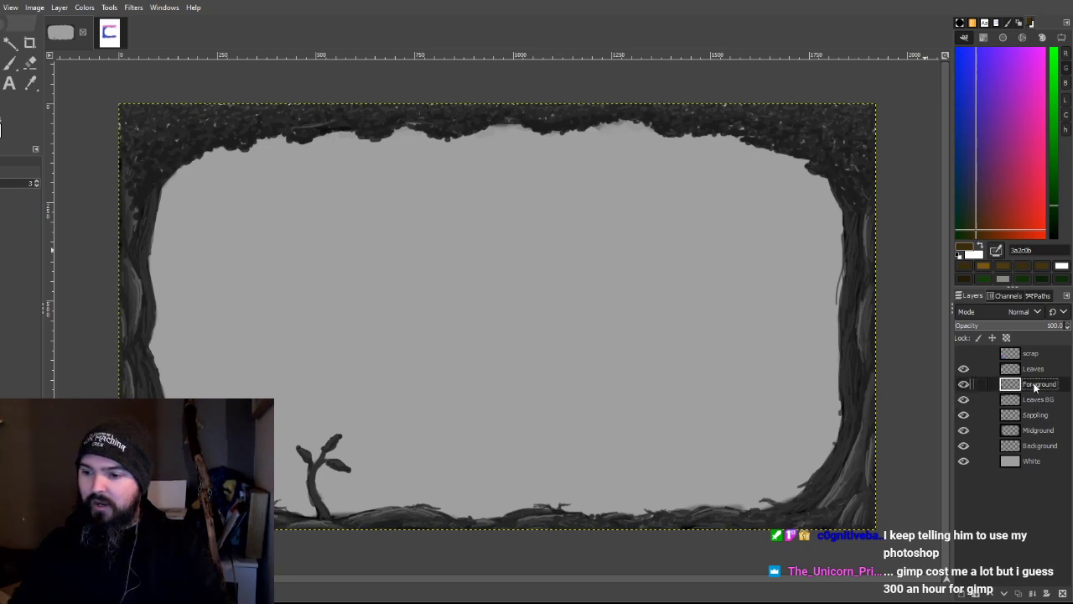
left_click(963, 429)
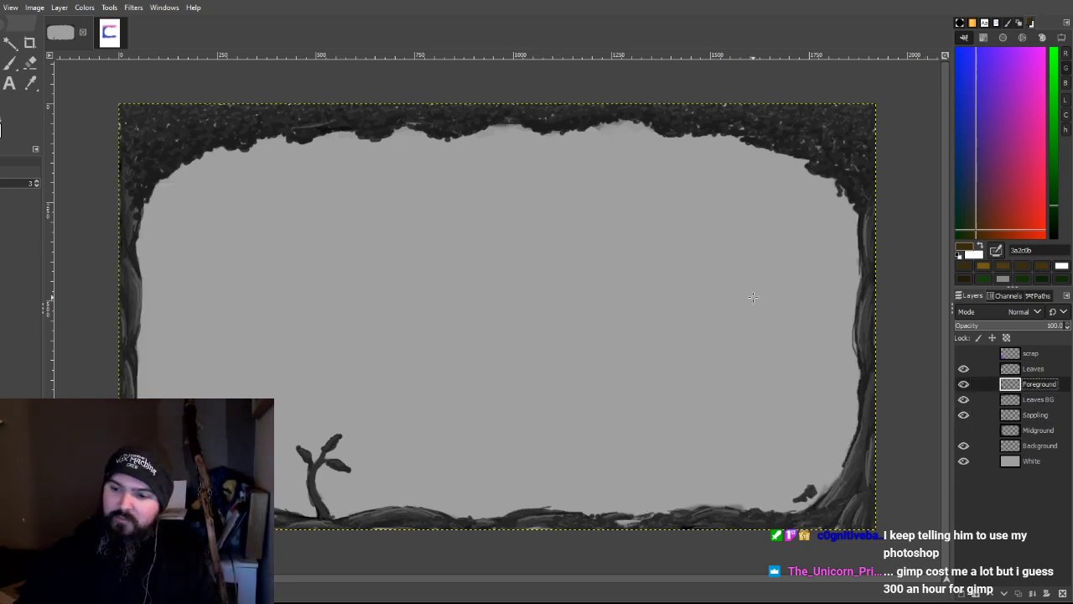
left_click(963, 368)
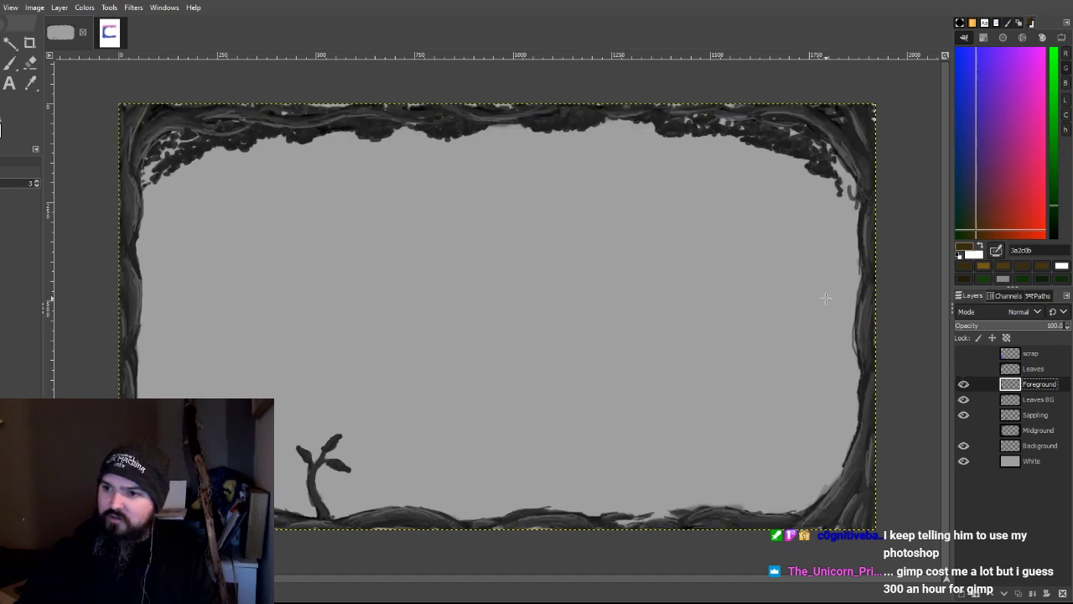
left_click(964, 399)
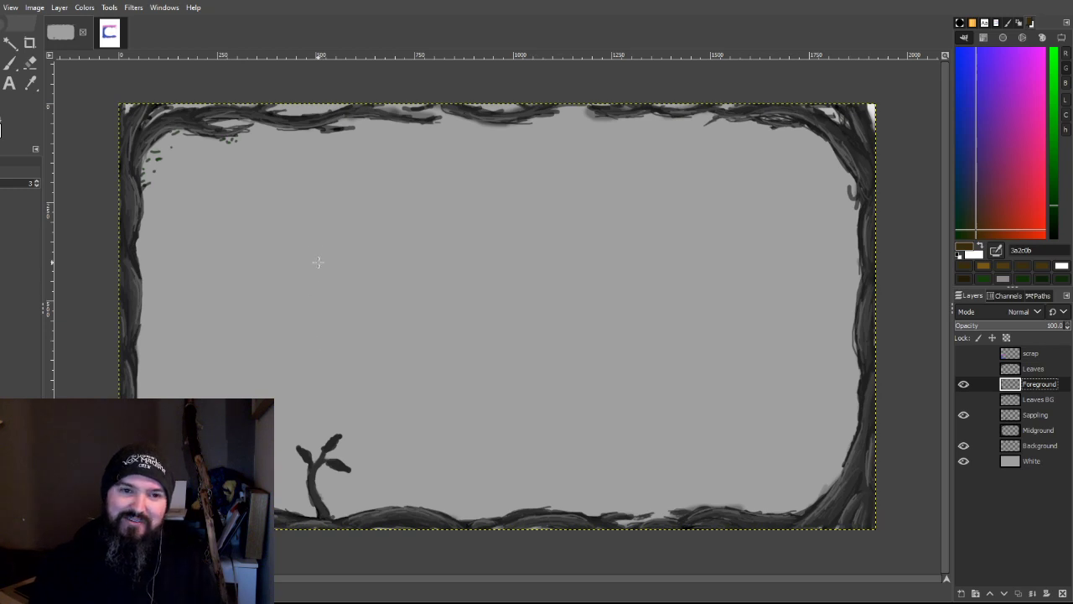
Step: Paint bright blue (0f2cf9) over the lower left root and left trunk on the Foreground layer with a 43.8 brush
left_click_drag(956, 123, 960, 51)
left_click(1012, 101)
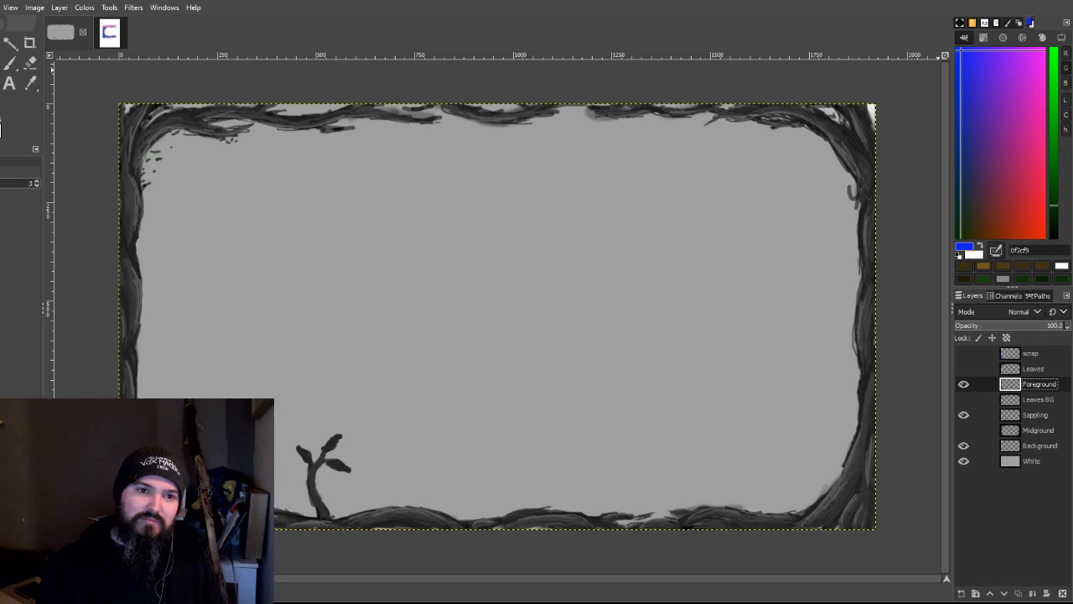
key("p")
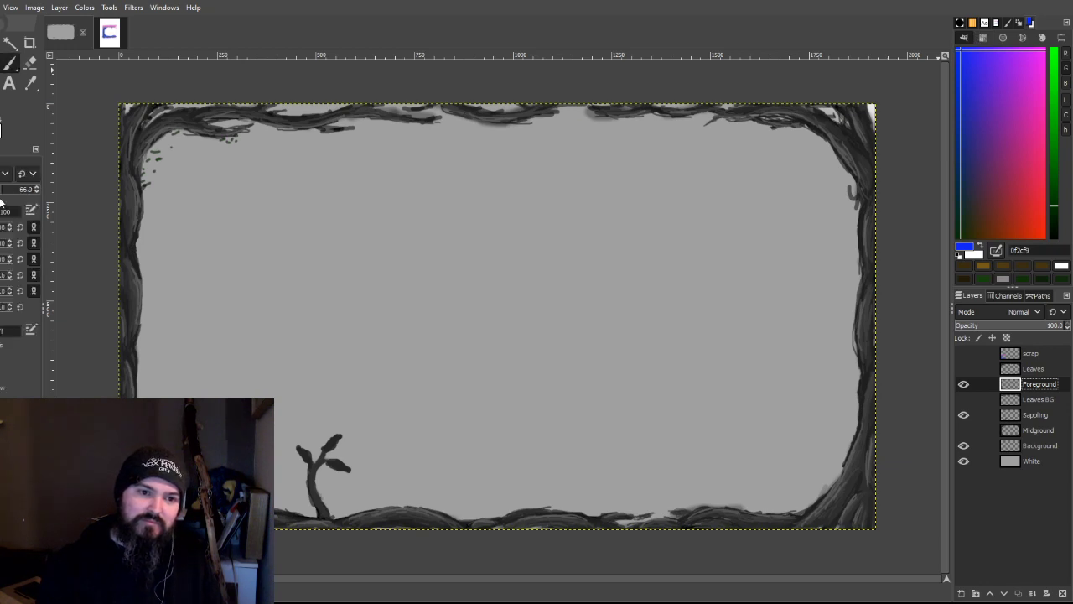
key("bracketleft")
key("bracketleft")
key("bracketleft")
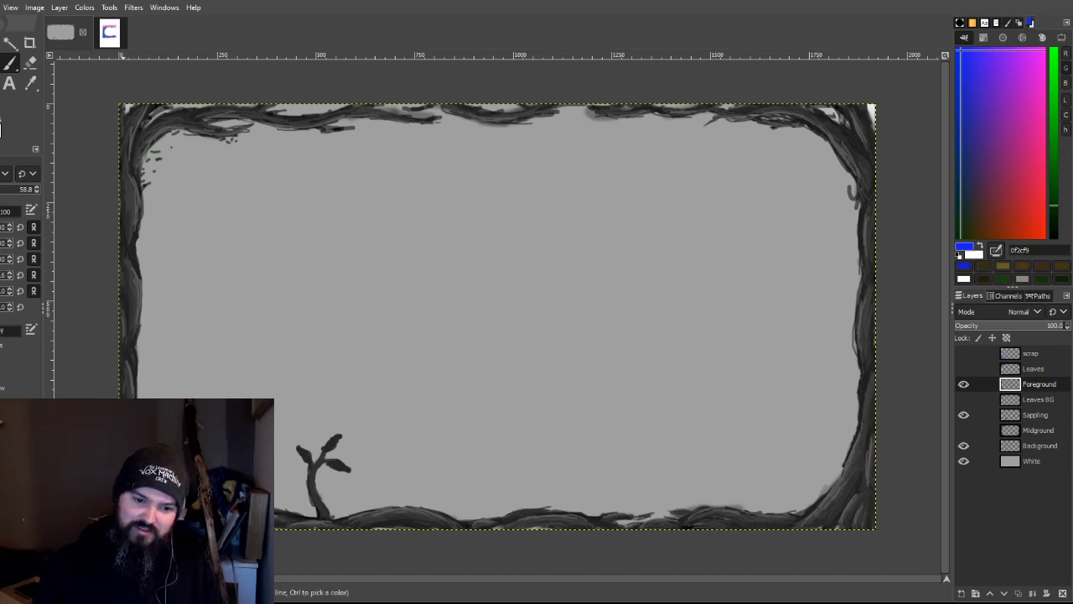
scroll(25, 188, "down", 3)
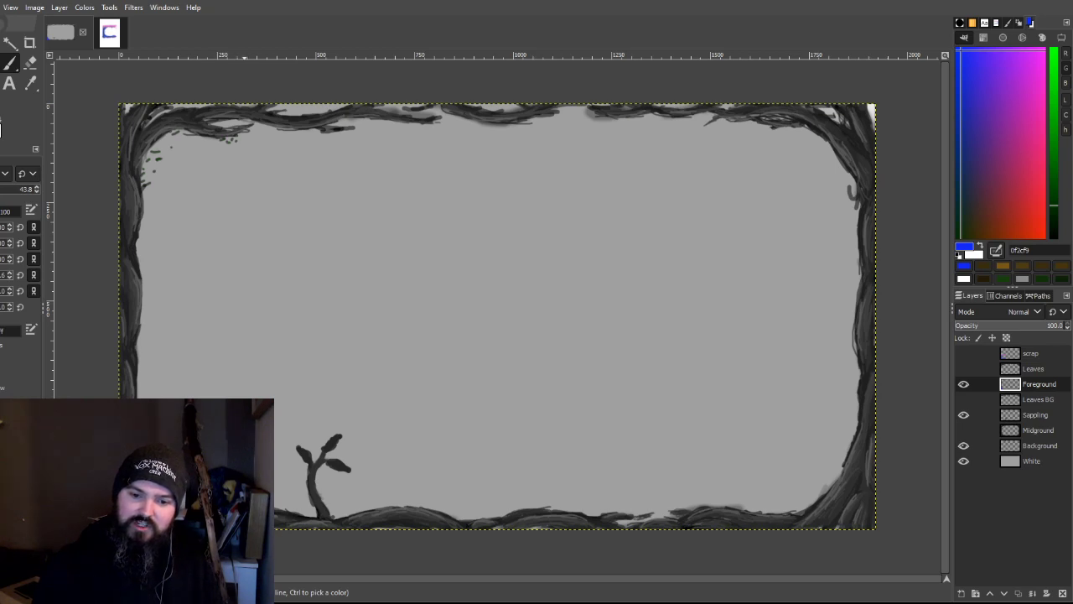
left_click_drag(295, 524, 210, 525)
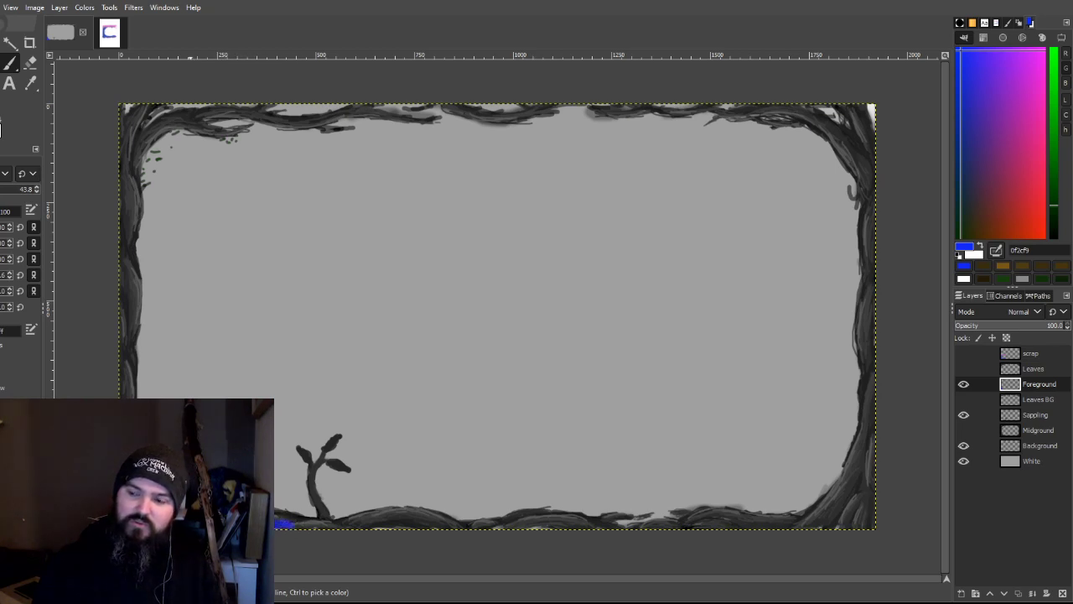
left_click_drag(128, 388, 124, 262)
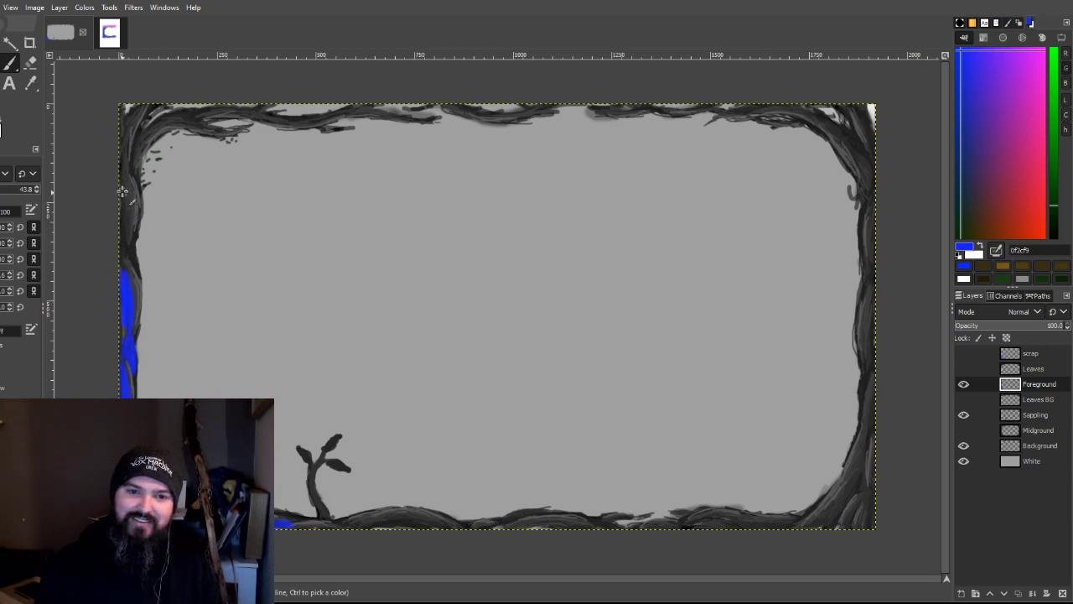
mouse_move(124, 210)
left_mouse_down()
mouse_move(134, 264)
mouse_move(120, 177)
mouse_move(127, 216)
left_mouse_up()
mouse_move(133, 151)
left_mouse_down()
mouse_move(143, 109)
mouse_move(129, 126)
mouse_move(147, 102)
left_mouse_up()
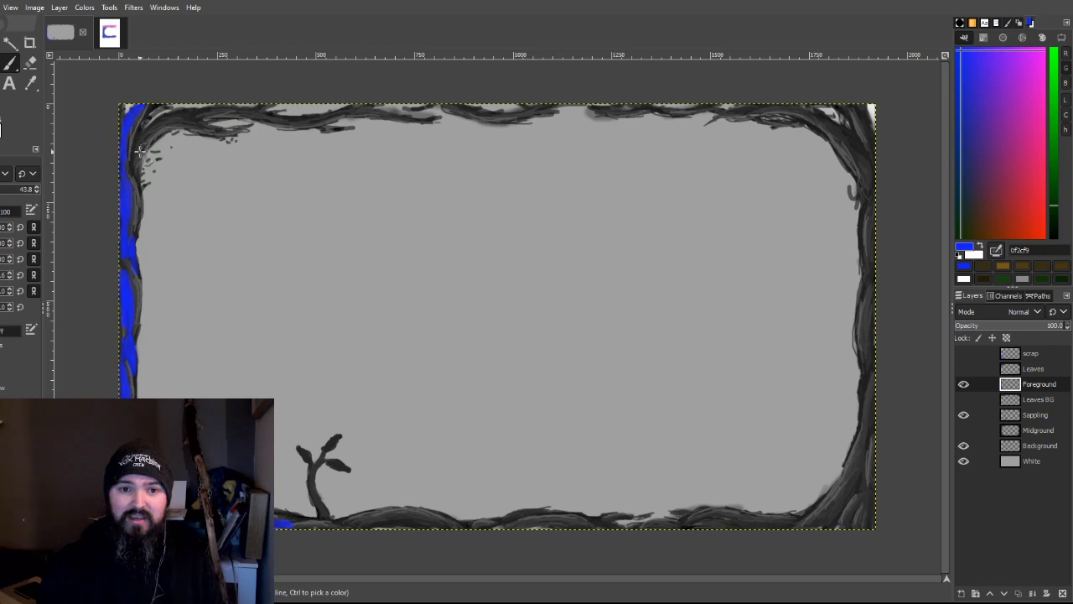
Step: Paint bright blue over the branches along the top edge and both upper corners on the Foreground layer
mouse_move(134, 157)
left_mouse_down()
mouse_move(172, 123)
mouse_move(145, 135)
mouse_move(170, 129)
mouse_move(167, 118)
mouse_move(156, 137)
mouse_move(202, 122)
mouse_move(154, 127)
mouse_move(209, 132)
mouse_move(175, 120)
mouse_move(250, 126)
mouse_move(174, 113)
mouse_move(263, 116)
mouse_move(227, 104)
mouse_move(281, 97)
mouse_move(287, 111)
mouse_move(244, 109)
mouse_move(302, 117)
left_mouse_up()
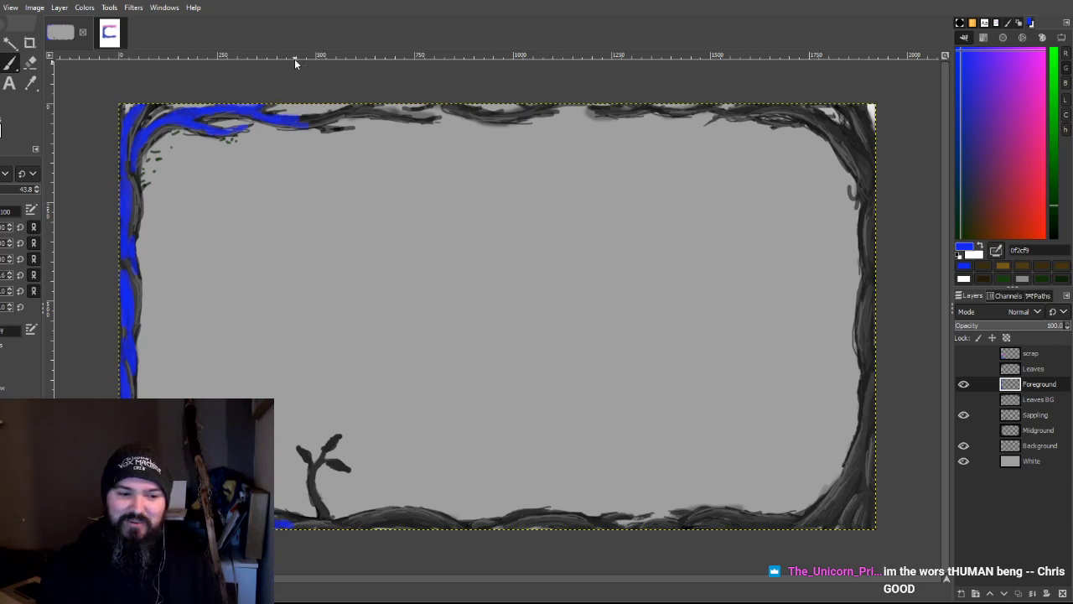
mouse_move(298, 126)
left_mouse_down()
mouse_move(369, 104)
mouse_move(362, 122)
mouse_move(345, 112)
mouse_move(413, 119)
mouse_move(414, 104)
mouse_move(502, 122)
mouse_move(462, 107)
mouse_move(526, 115)
mouse_move(513, 114)
mouse_move(557, 109)
left_mouse_up()
left_click_drag(308, 124, 352, 128)
mouse_move(591, 108)
left_mouse_down()
mouse_move(761, 114)
mouse_move(736, 112)
mouse_move(843, 98)
mouse_move(758, 107)
mouse_move(823, 122)
mouse_move(798, 108)
mouse_move(848, 151)
mouse_move(828, 120)
mouse_move(859, 174)
mouse_move(850, 135)
mouse_move(861, 177)
left_mouse_up()
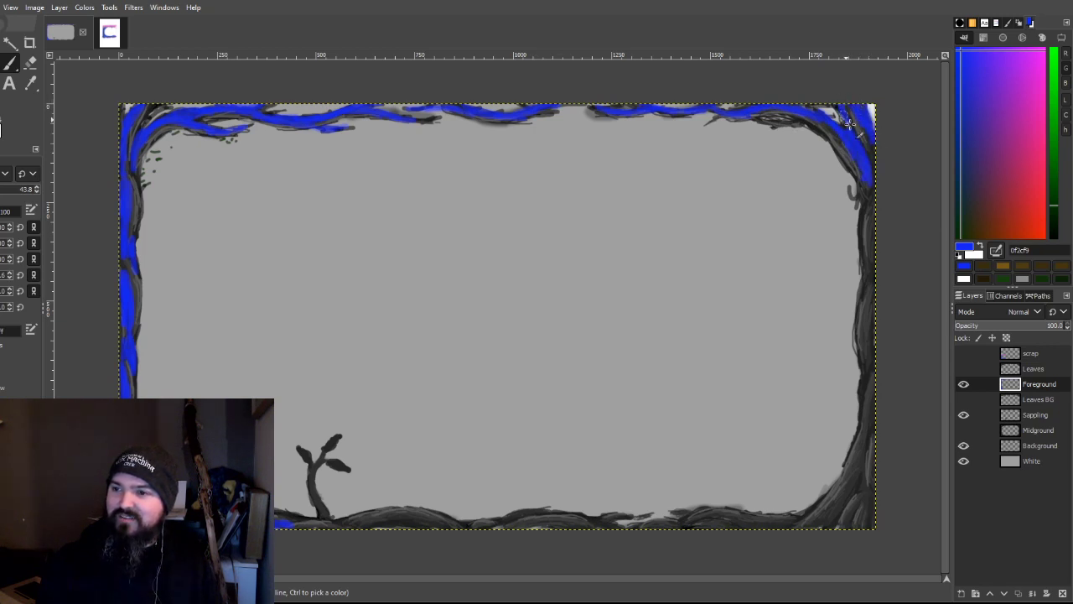
Step: Paint bright blue over the right trunk and the ground roots on the Foreground layer
left_click_drag(878, 207, 872, 220)
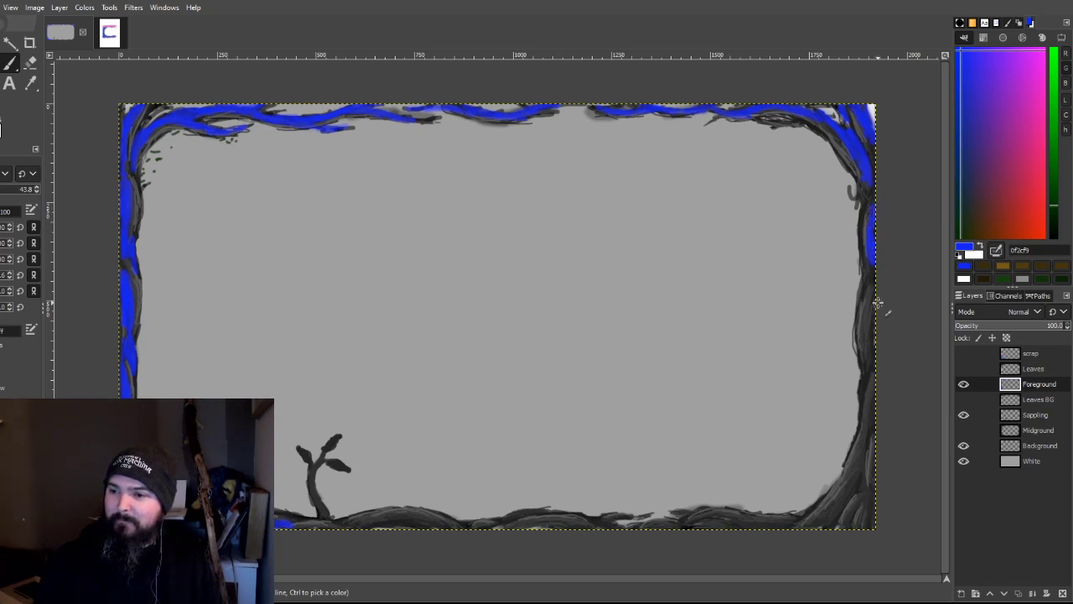
mouse_move(872, 300)
left_mouse_down()
mouse_move(865, 451)
mouse_move(832, 528)
mouse_move(867, 484)
mouse_move(850, 502)
mouse_move(841, 495)
mouse_move(824, 534)
mouse_move(855, 512)
left_mouse_up()
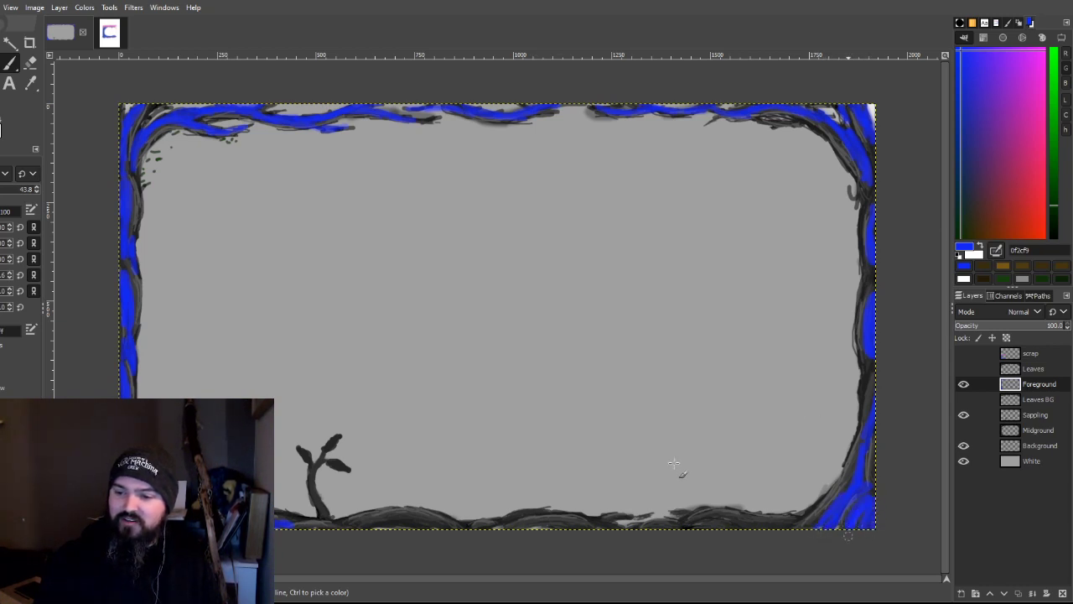
mouse_move(697, 526)
left_mouse_down()
mouse_move(749, 525)
mouse_move(730, 515)
mouse_move(778, 523)
mouse_move(740, 521)
left_mouse_up()
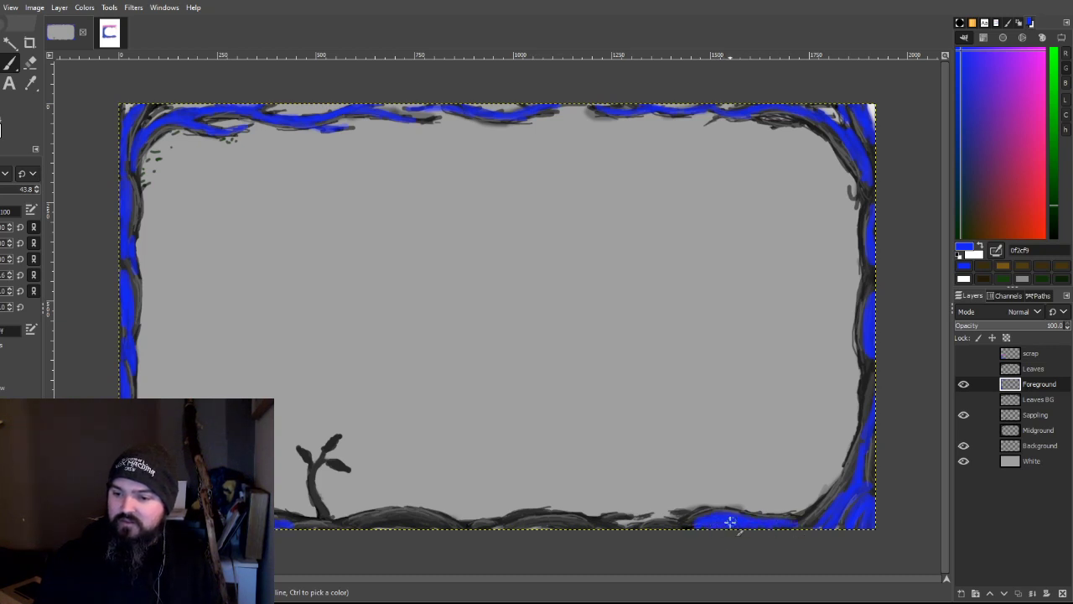
mouse_move(543, 526)
left_mouse_down()
mouse_move(524, 524)
mouse_move(573, 533)
mouse_move(594, 521)
mouse_move(492, 529)
mouse_move(533, 517)
mouse_move(475, 531)
left_mouse_up()
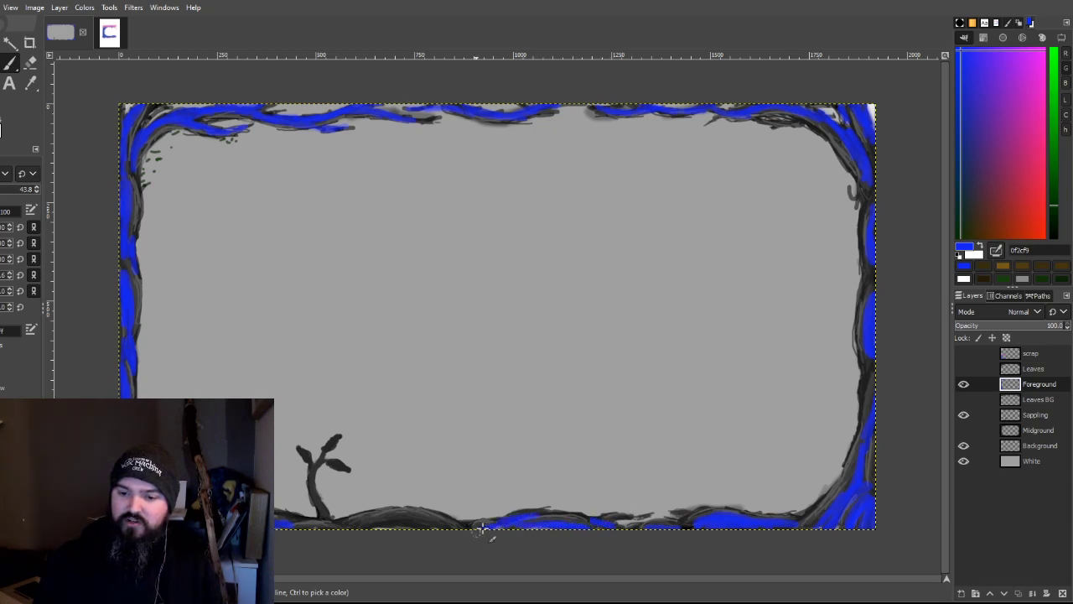
mouse_move(372, 521)
left_mouse_down()
mouse_move(365, 528)
mouse_move(422, 521)
left_mouse_up()
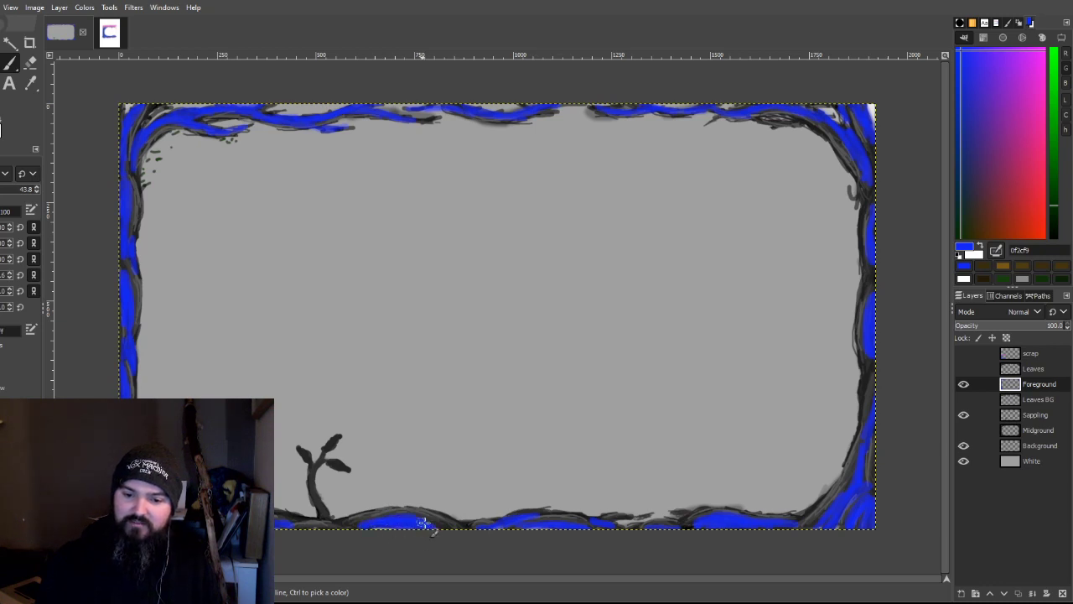
left_click_drag(308, 525, 355, 523)
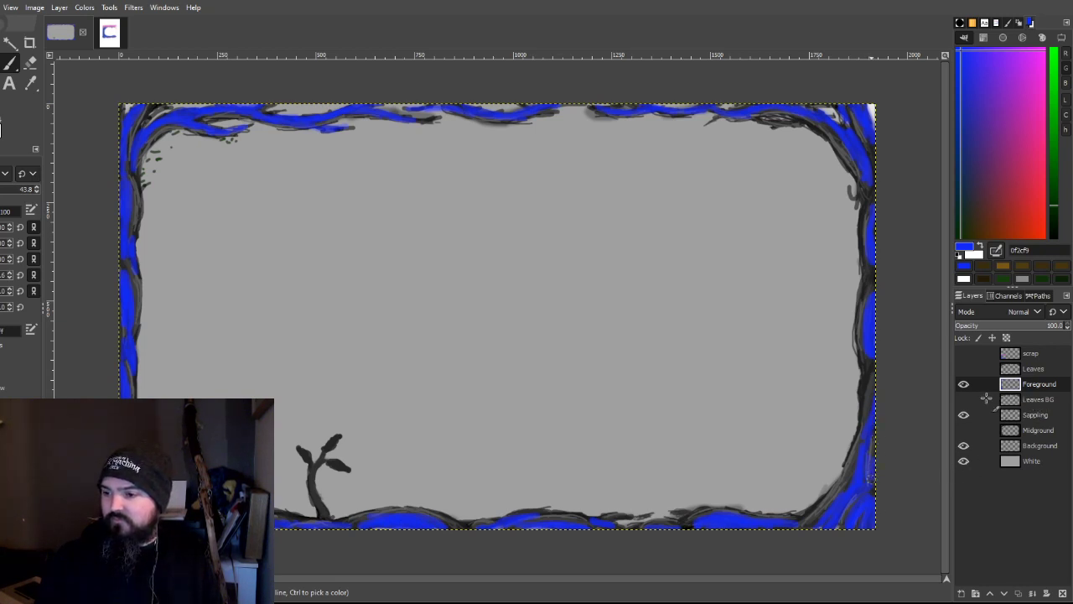
Step: Hide the Foreground layer, then show the Midground layer and make it active
left_click(964, 385)
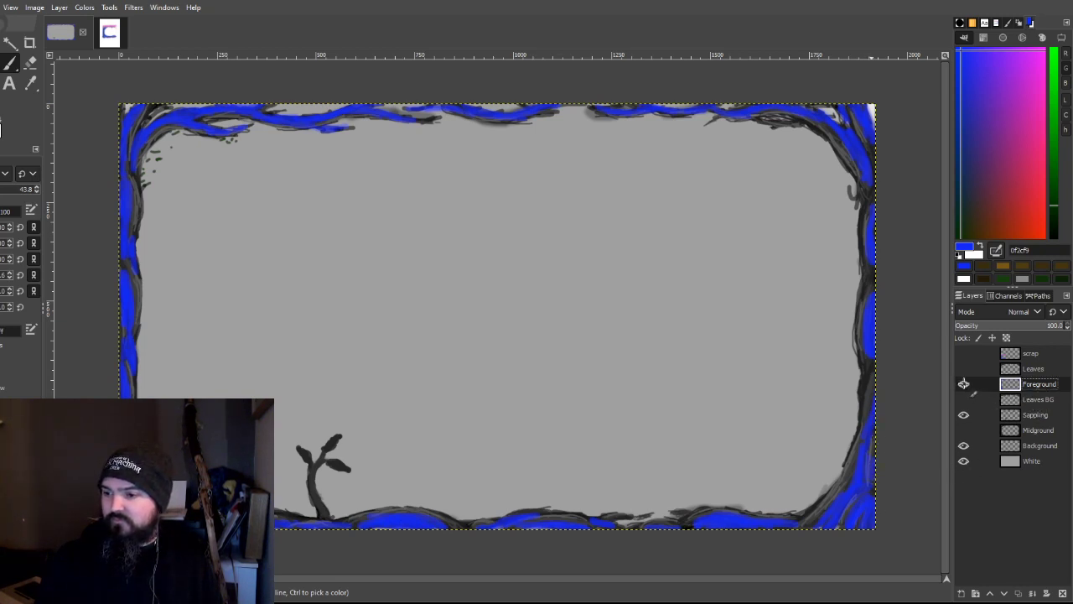
left_click(963, 430)
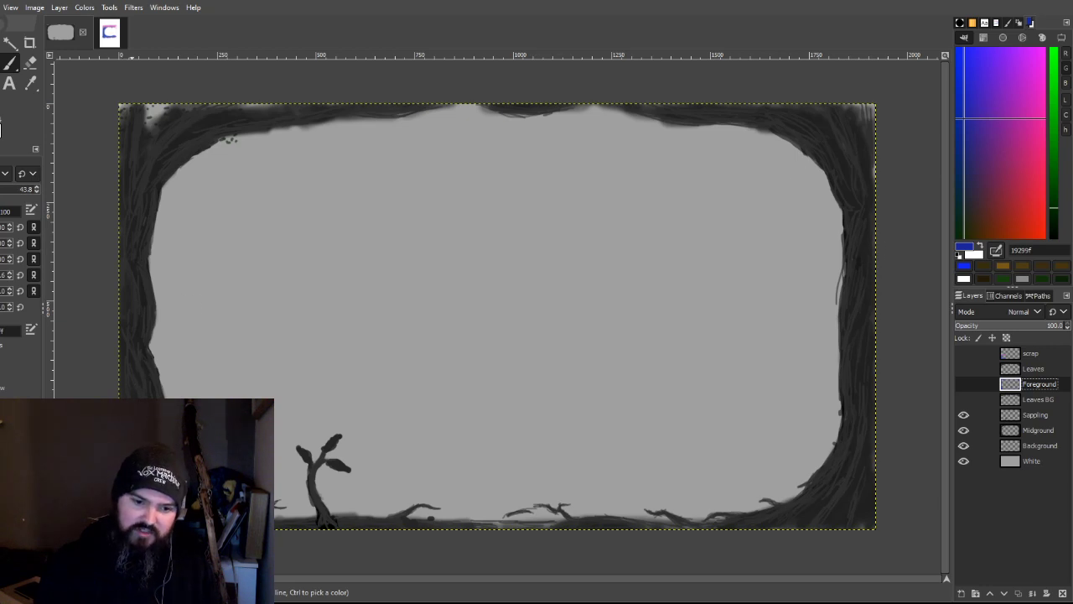
left_click(1035, 431)
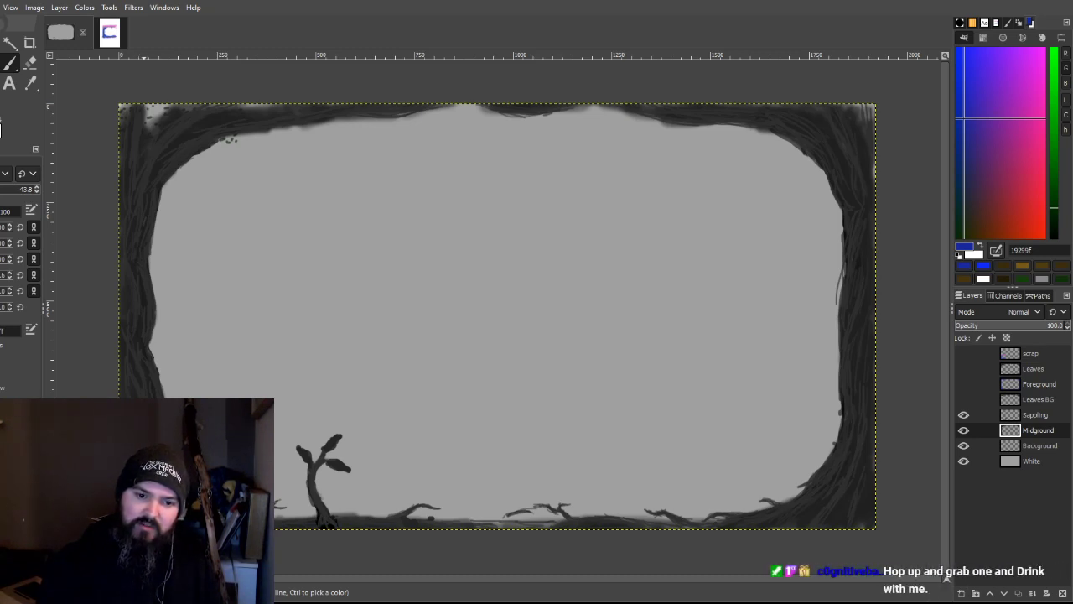
Step: Paint dark blue (19299f) over the left trunk and the upper-left branches on the Midground layer with a 43.8 brush
left_click_drag(124, 350, 127, 373)
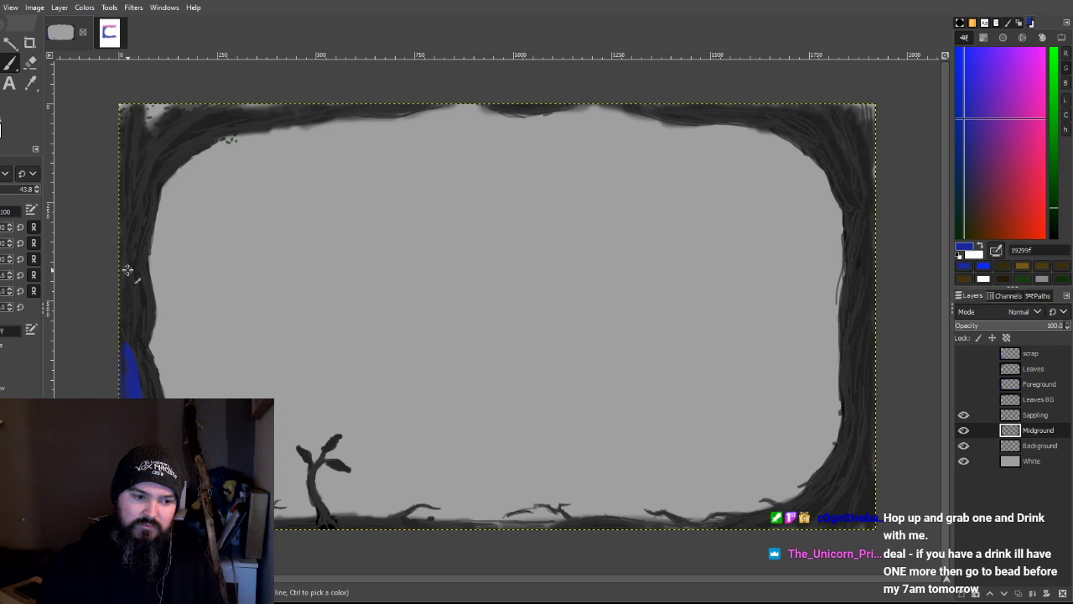
mouse_move(127, 308)
left_mouse_down()
mouse_move(130, 323)
mouse_move(132, 301)
left_mouse_up()
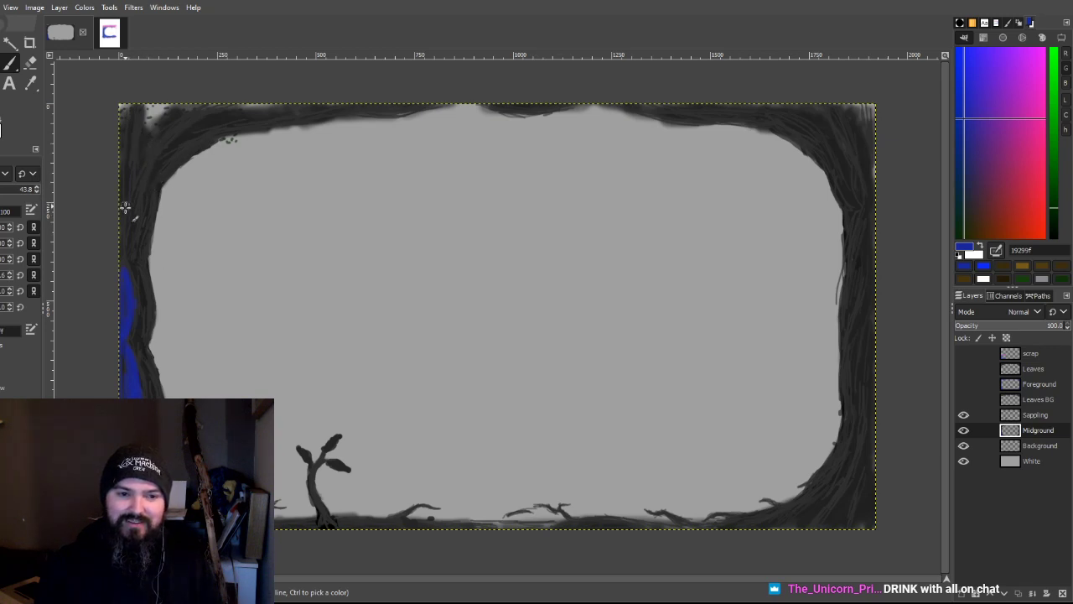
mouse_move(128, 244)
left_mouse_down()
mouse_move(140, 205)
mouse_move(137, 225)
mouse_move(130, 211)
mouse_move(125, 226)
mouse_move(192, 131)
mouse_move(220, 135)
mouse_move(180, 136)
mouse_move(304, 110)
mouse_move(259, 108)
mouse_move(405, 107)
mouse_move(382, 104)
left_mouse_up()
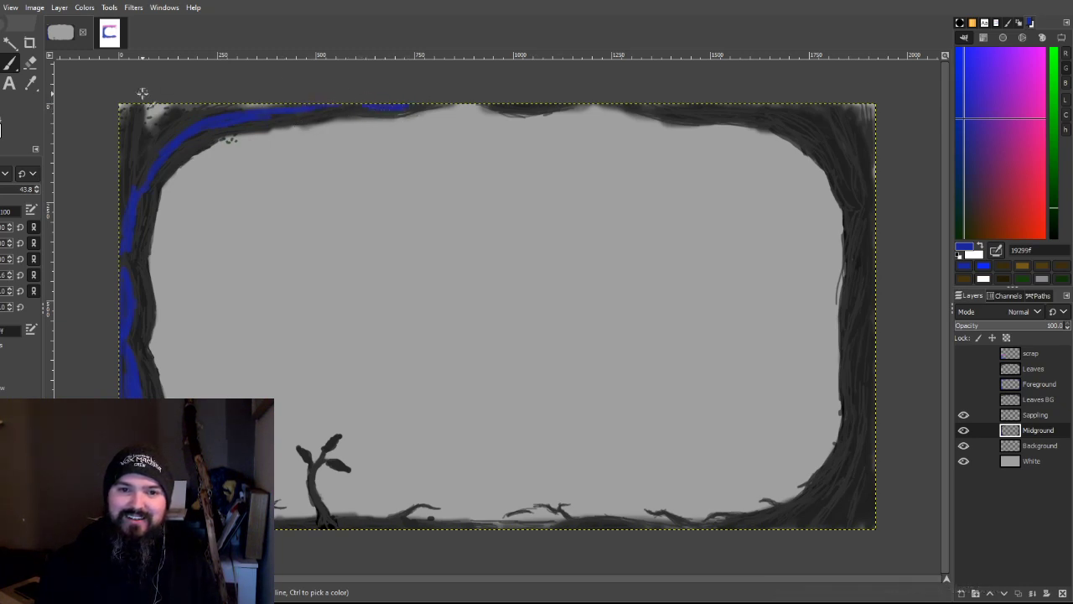
mouse_move(161, 127)
left_mouse_down()
mouse_move(152, 132)
mouse_move(179, 113)
mouse_move(144, 149)
mouse_move(125, 120)
mouse_move(122, 148)
mouse_move(129, 104)
left_mouse_up()
mouse_move(123, 276)
left_mouse_down()
mouse_move(146, 258)
mouse_move(147, 192)
mouse_move(132, 254)
mouse_move(188, 151)
mouse_move(180, 145)
mouse_move(139, 160)
left_mouse_up()
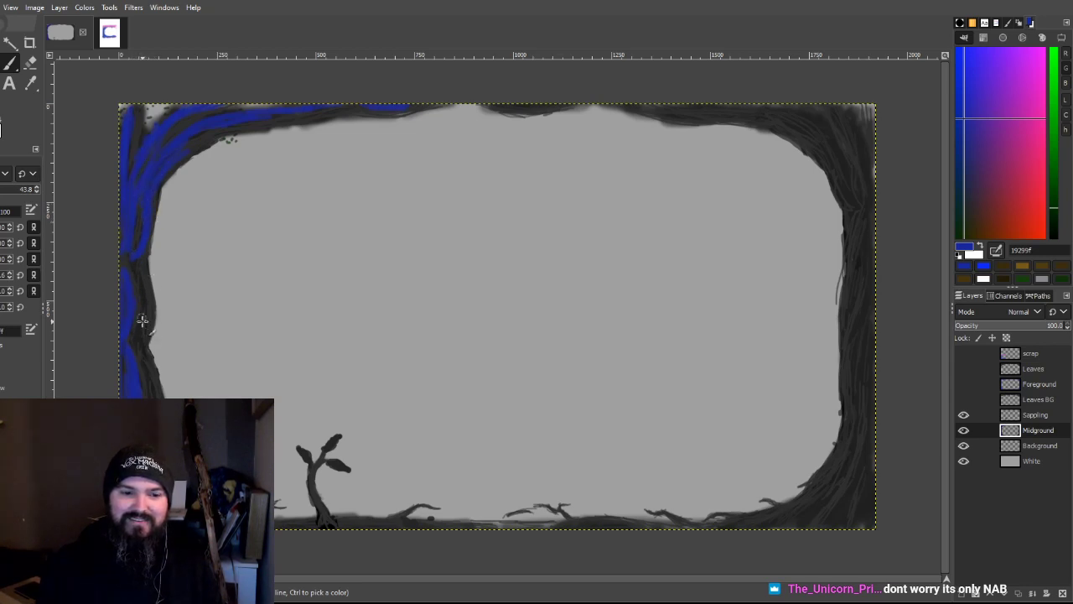
left_click_drag(138, 285, 143, 346)
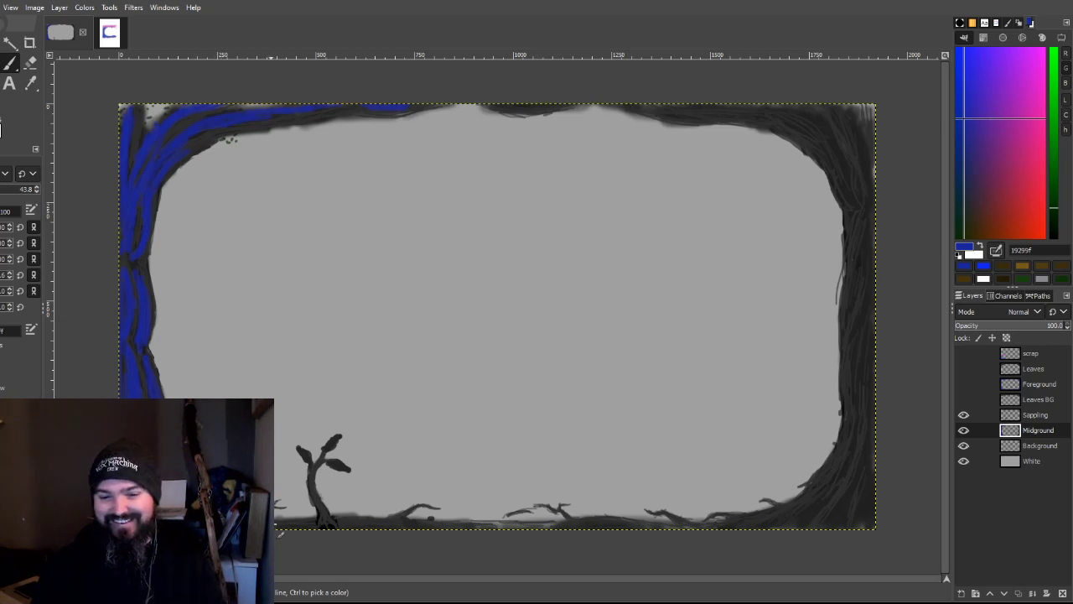
Step: Paint dark blue over the ground roots, the lower-right root and the lower half of the right trunk on the Midground layer
mouse_move(278, 527)
left_mouse_down()
mouse_move(470, 528)
mouse_move(365, 523)
left_mouse_up()
mouse_move(600, 522)
left_mouse_down()
mouse_move(630, 523)
mouse_move(602, 524)
left_mouse_up()
mouse_move(731, 520)
left_mouse_down()
mouse_move(805, 510)
mouse_move(794, 519)
mouse_move(851, 456)
mouse_move(800, 520)
mouse_move(836, 474)
mouse_move(818, 510)
mouse_move(856, 443)
mouse_move(817, 503)
mouse_move(815, 493)
mouse_move(796, 512)
mouse_move(845, 505)
mouse_move(836, 517)
mouse_move(869, 459)
left_mouse_up()
mouse_move(824, 531)
left_mouse_down()
mouse_move(877, 486)
mouse_move(867, 509)
mouse_move(872, 490)
left_mouse_up()
mouse_move(861, 389)
left_mouse_down()
mouse_move(872, 412)
mouse_move(877, 324)
mouse_move(862, 378)
mouse_move(874, 330)
mouse_move(865, 435)
mouse_move(876, 308)
mouse_move(862, 366)
mouse_move(850, 371)
mouse_move(862, 344)
mouse_move(860, 418)
mouse_move(878, 290)
left_mouse_up()
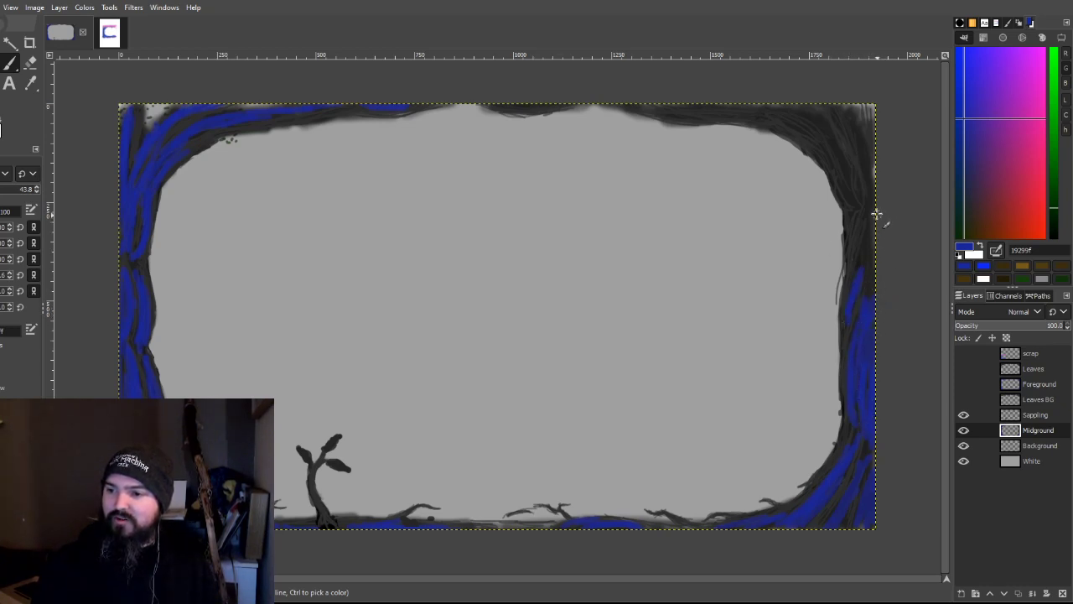
Step: Paint dark blue over the upper right trunk, the upper-right corner branches and the middle of the top edge on the Midground layer
mouse_move(876, 228)
left_mouse_down()
mouse_move(872, 277)
mouse_move(865, 230)
left_mouse_up()
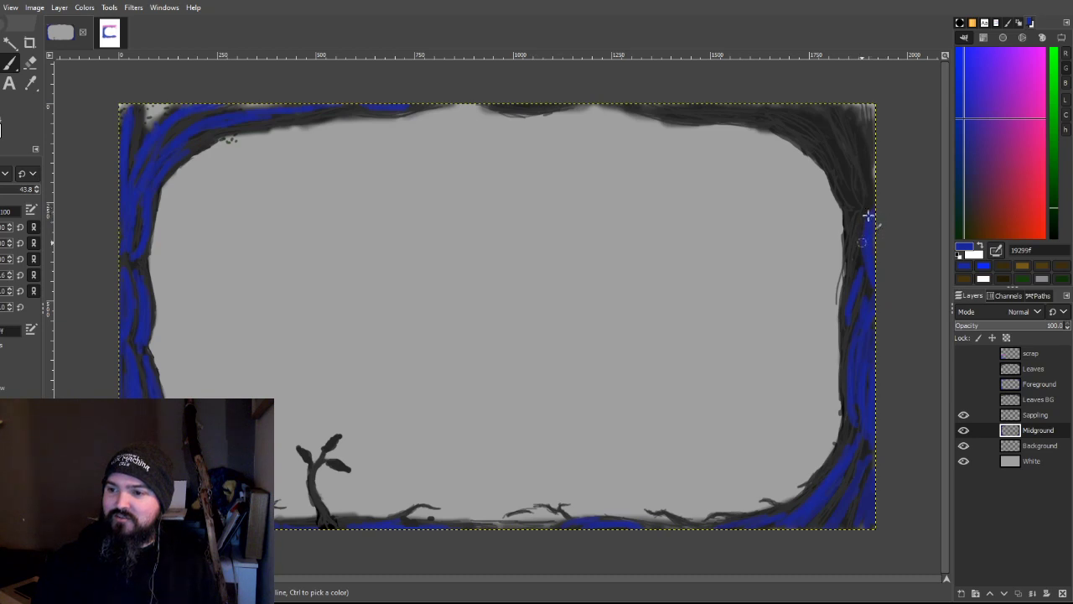
mouse_move(869, 191)
left_mouse_down()
mouse_move(833, 160)
mouse_move(851, 199)
mouse_move(825, 137)
mouse_move(841, 177)
mouse_move(808, 128)
mouse_move(827, 161)
mouse_move(781, 122)
mouse_move(827, 105)
mouse_move(854, 129)
mouse_move(673, 105)
left_mouse_up()
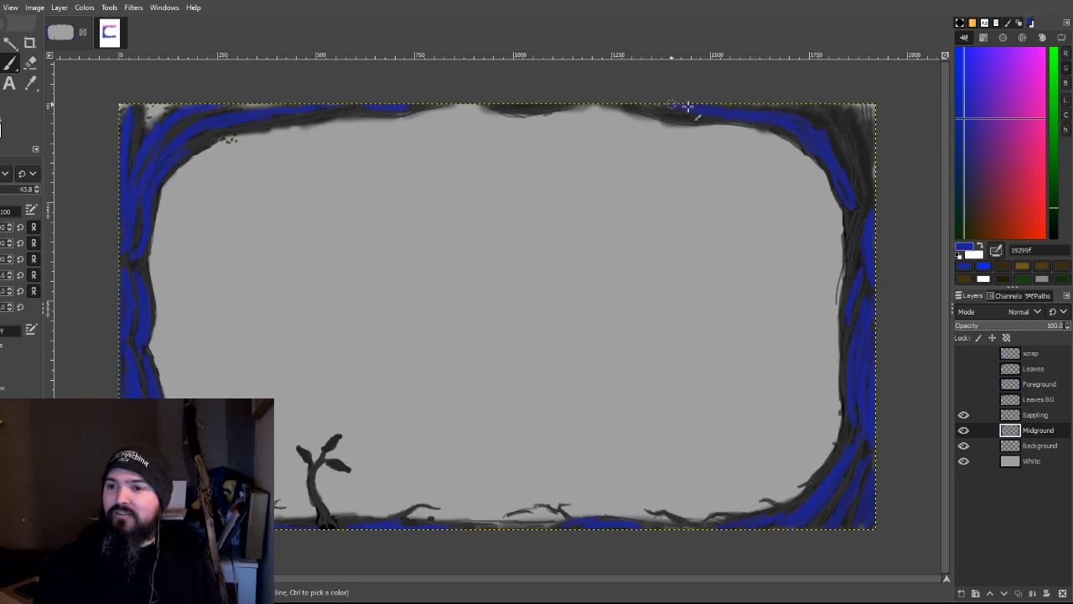
mouse_move(851, 148)
left_mouse_down()
mouse_move(862, 159)
mouse_move(855, 125)
left_mouse_up()
mouse_move(568, 103)
left_mouse_down()
mouse_move(511, 106)
mouse_move(605, 102)
left_mouse_up()
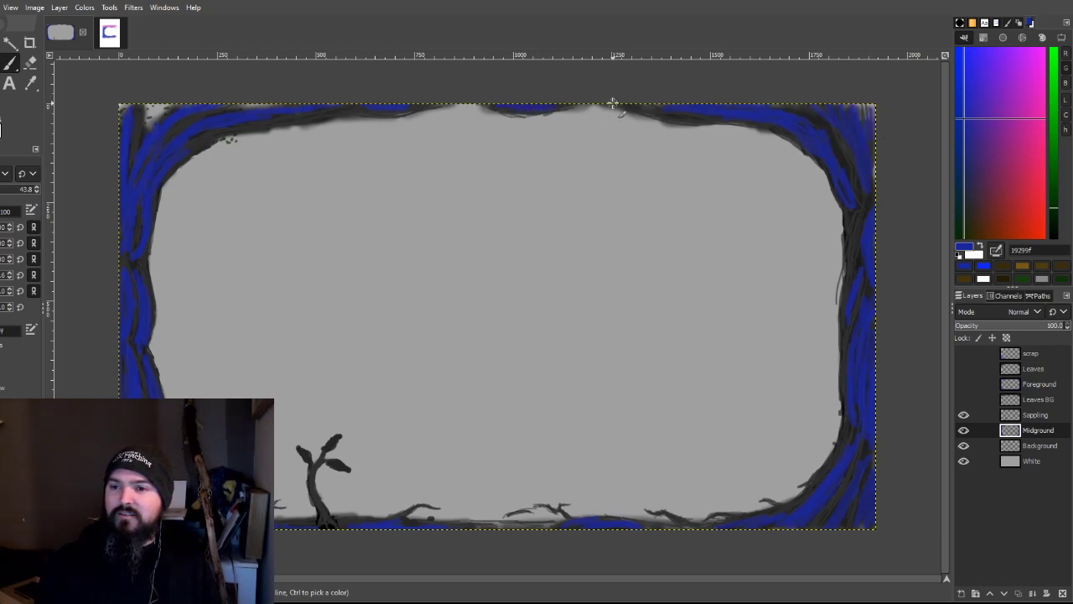
Step: Show the Leaves BG, Foreground and Leaves layers to check the frame, then hide Leaves and Foreground again
left_click(965, 399)
left_click(965, 384)
left_click(965, 369)
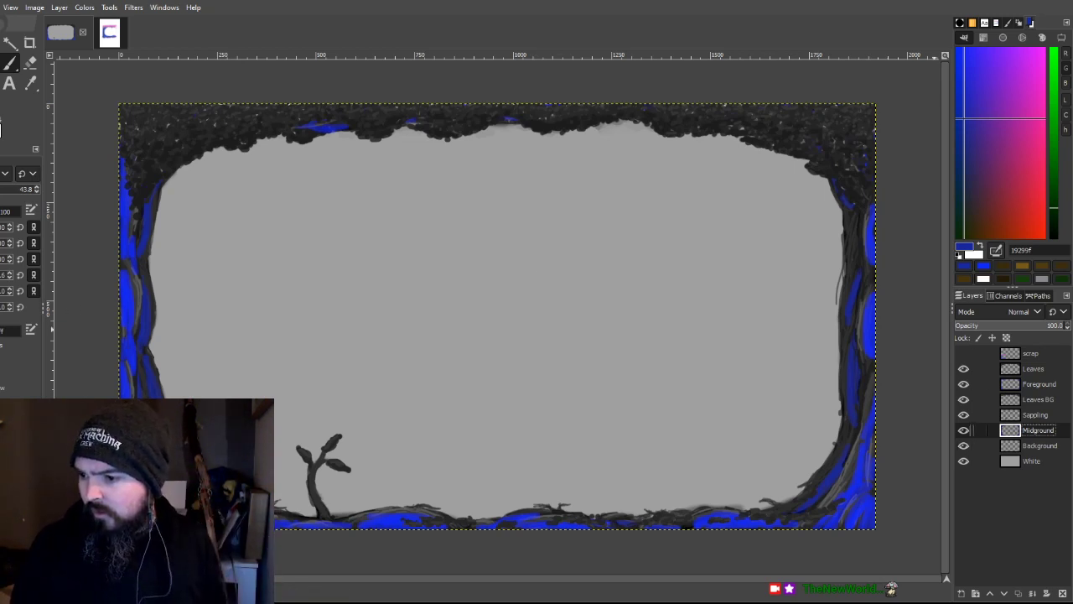
left_click(964, 373)
left_click(964, 385)
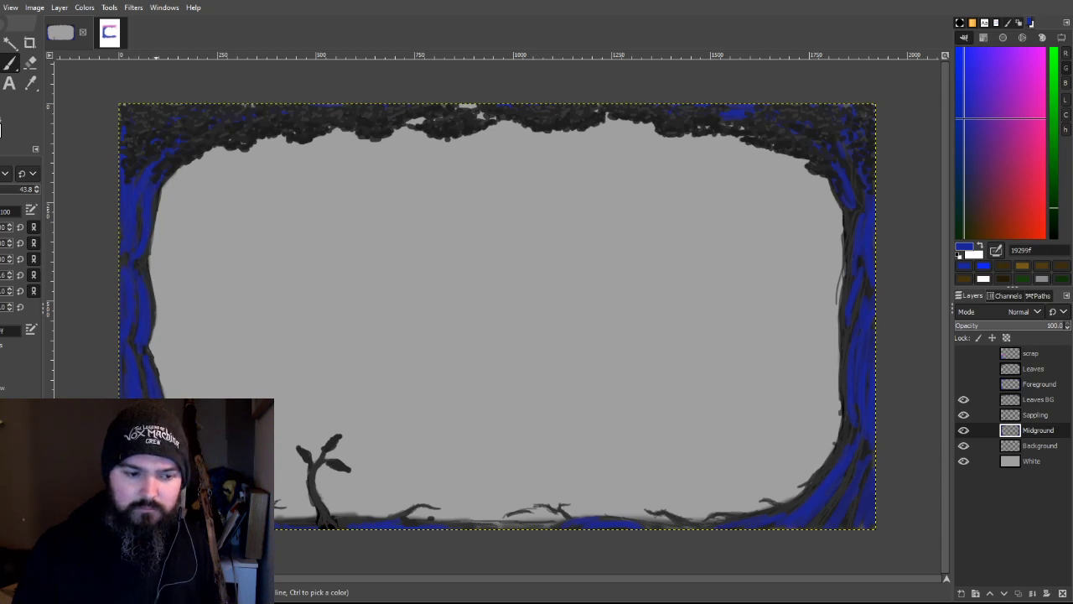
Step: Paint dark blue over the sapling's trunk on the Sappling layer and over the small ground roots on the Midground layer
left_click(1038, 414)
mouse_move(322, 519)
left_mouse_down()
mouse_move(309, 489)
mouse_move(337, 534)
mouse_move(318, 505)
mouse_move(321, 475)
mouse_move(313, 491)
mouse_move(316, 462)
mouse_move(313, 472)
mouse_move(330, 453)
mouse_move(310, 485)
left_mouse_up()
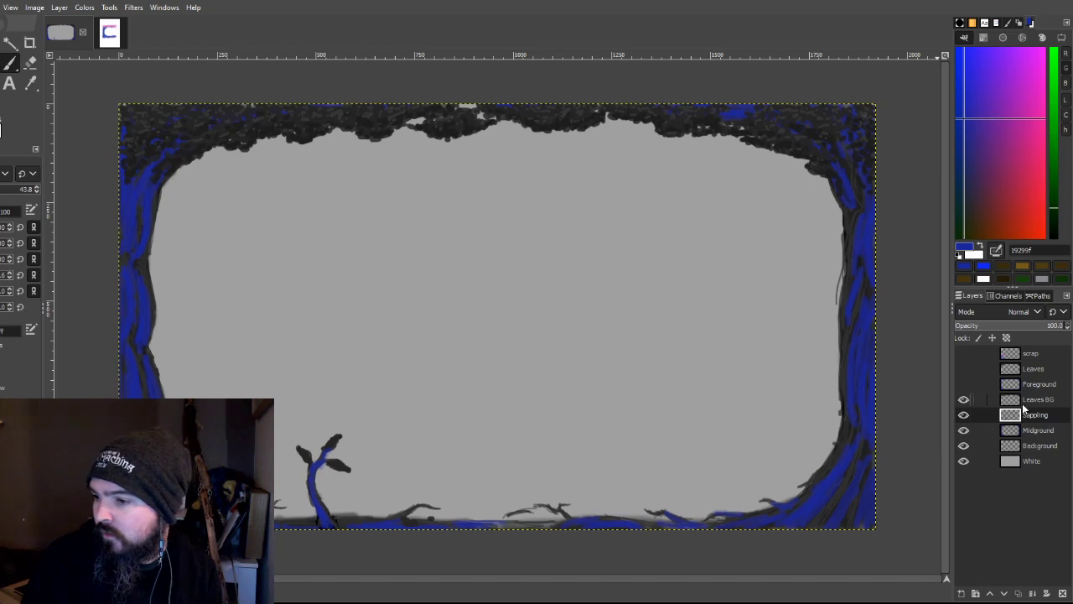
left_click(1037, 430)
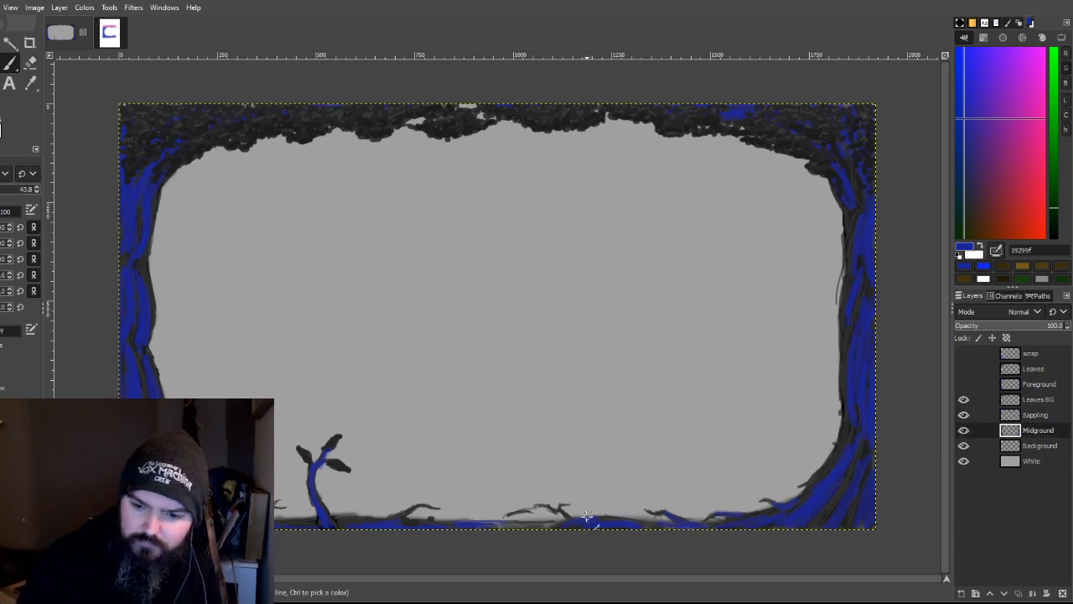
mouse_move(521, 524)
left_mouse_down()
mouse_move(508, 521)
mouse_move(547, 518)
left_mouse_up()
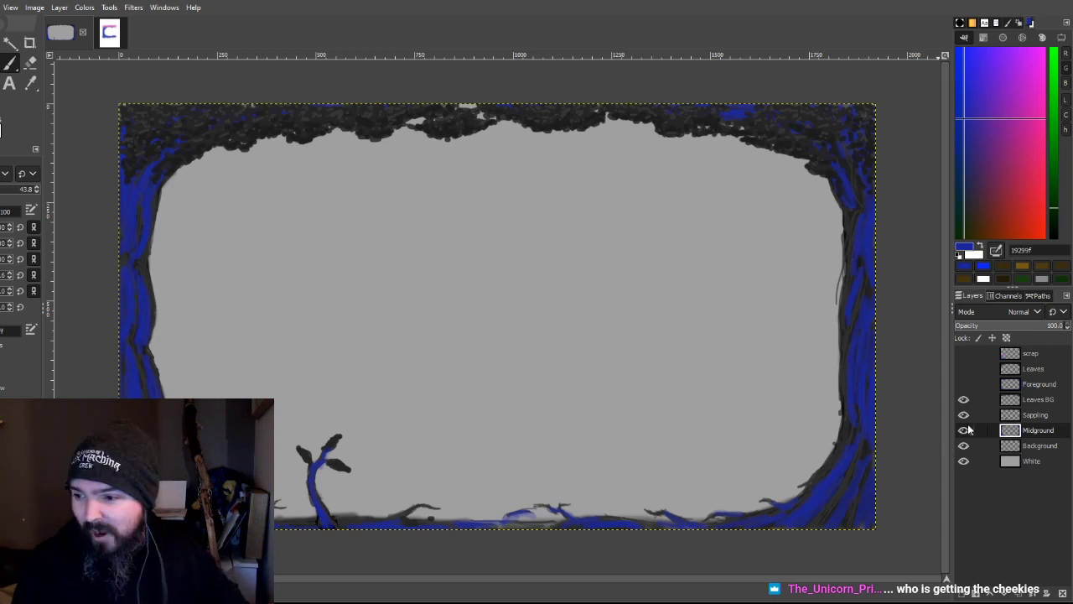
Step: Show the Foreground and Leaves layers, make Foreground active and hide the Midground layer
left_click(964, 384)
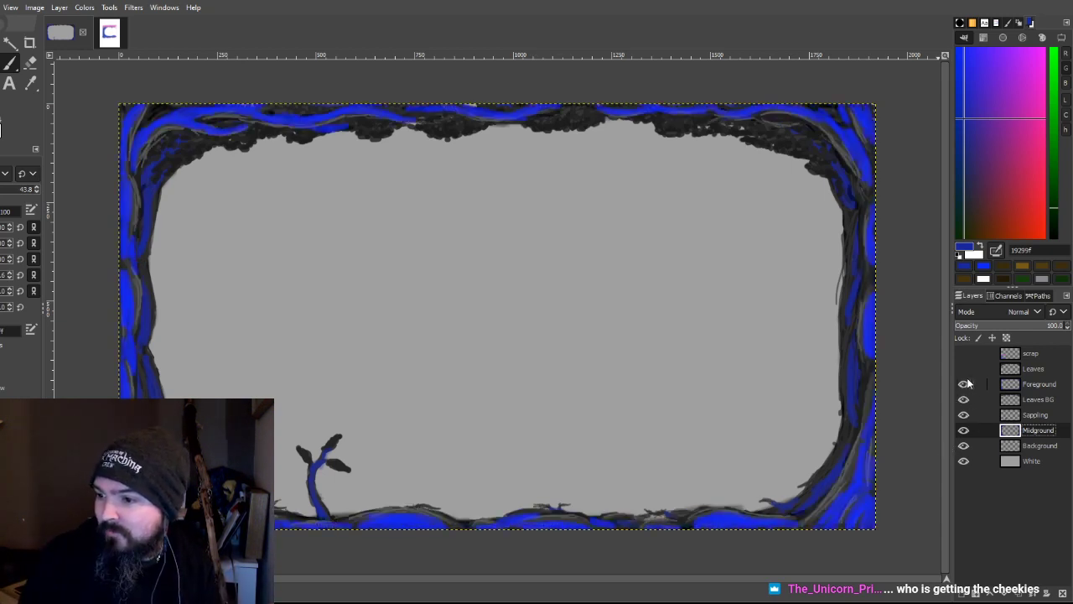
left_click(965, 370)
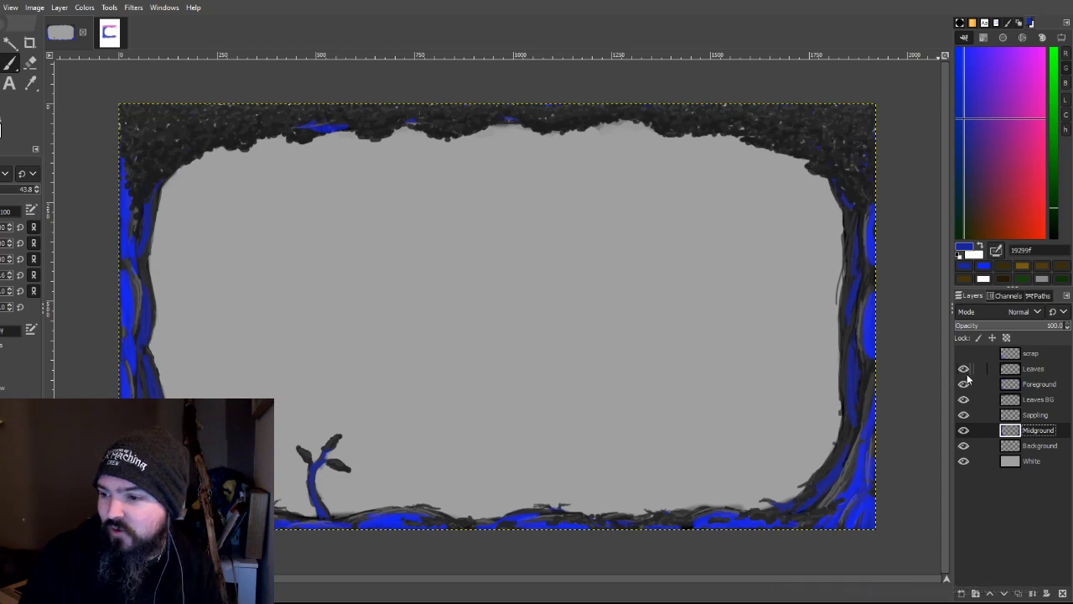
left_click(1031, 385)
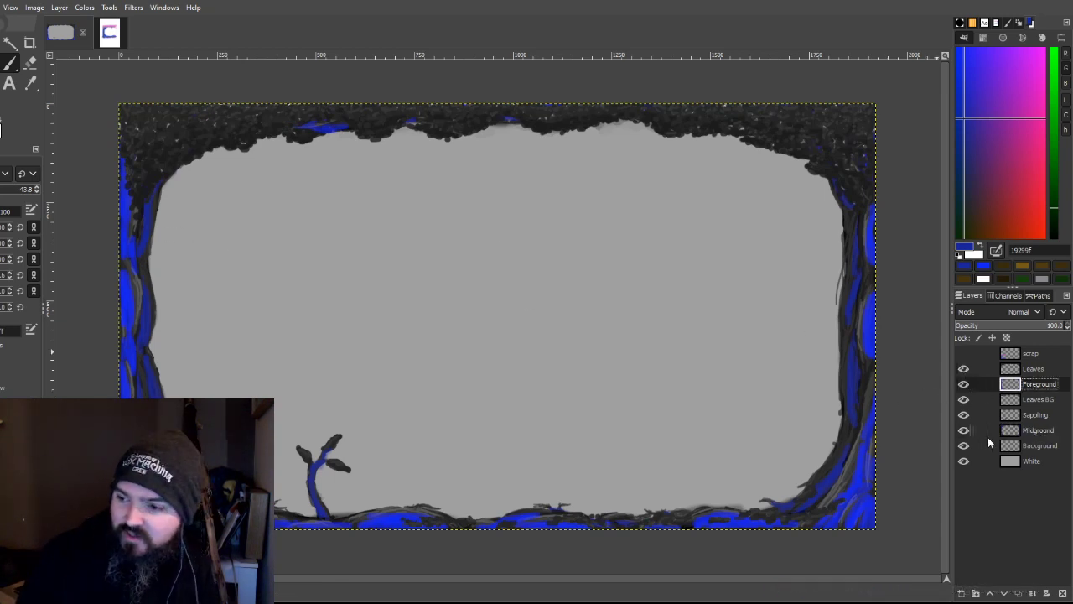
left_click(964, 430)
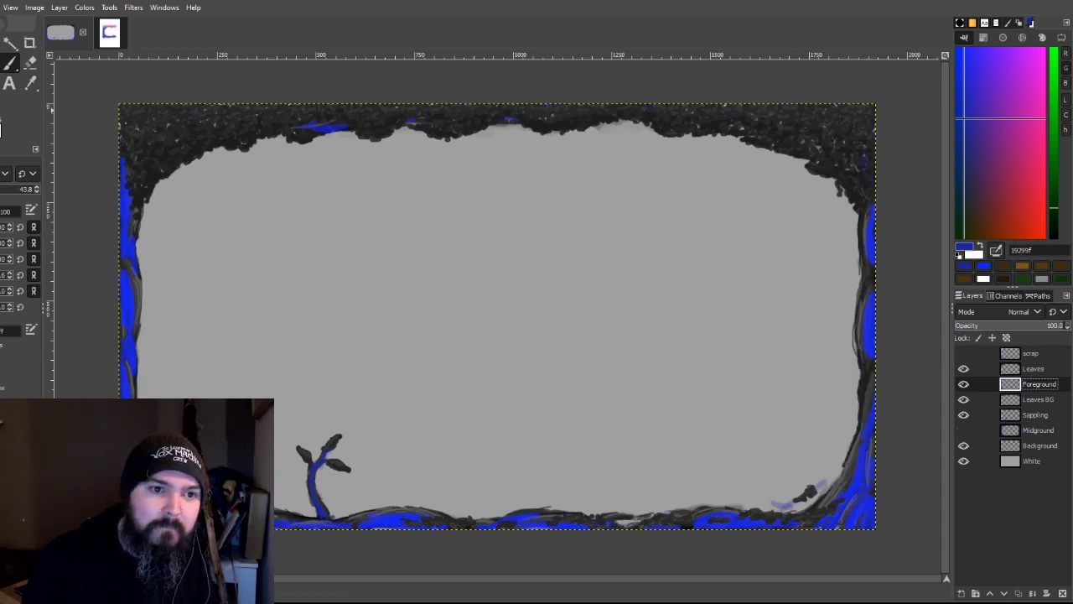
Step: Set the paint colour to purple 4e2bae, start tinting the lower left trunk on the Foreground layer and hide the Leaves layer
left_click(798, 124, "ctrl")
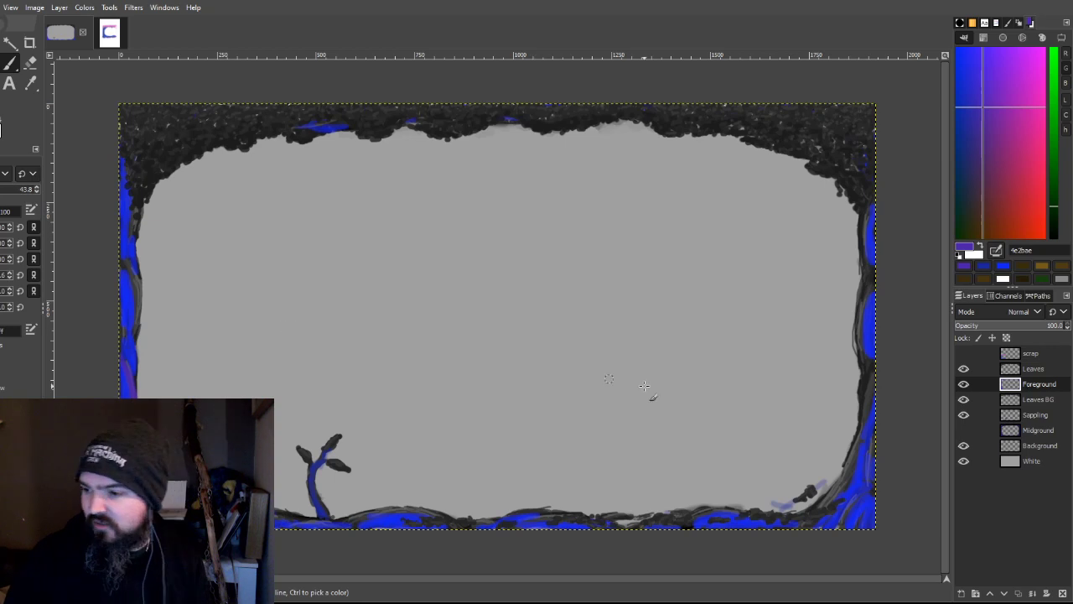
left_click(963, 369)
left_click(963, 369)
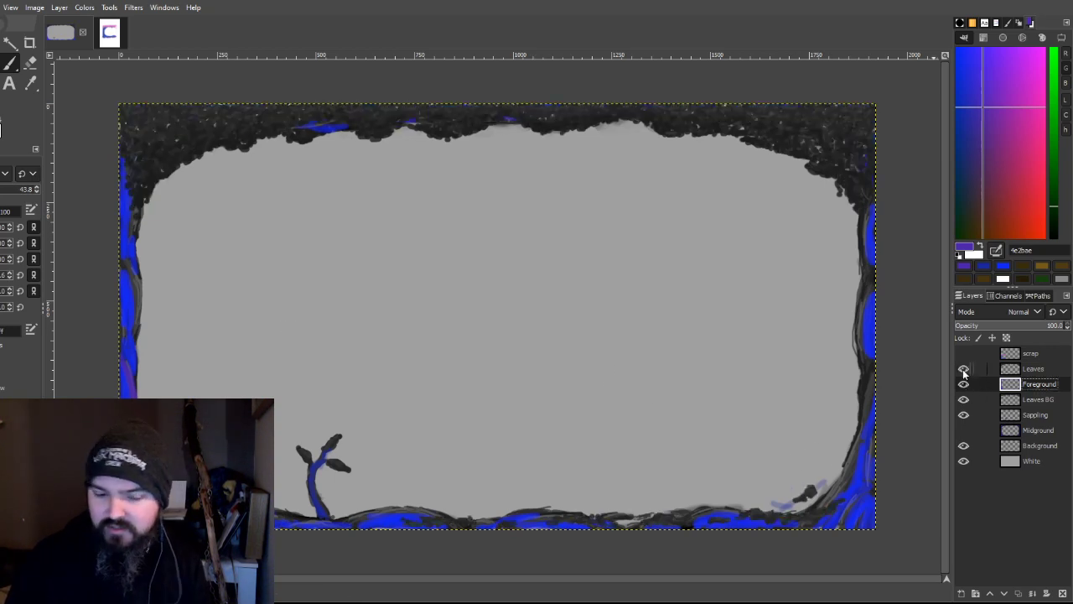
left_click(963, 370)
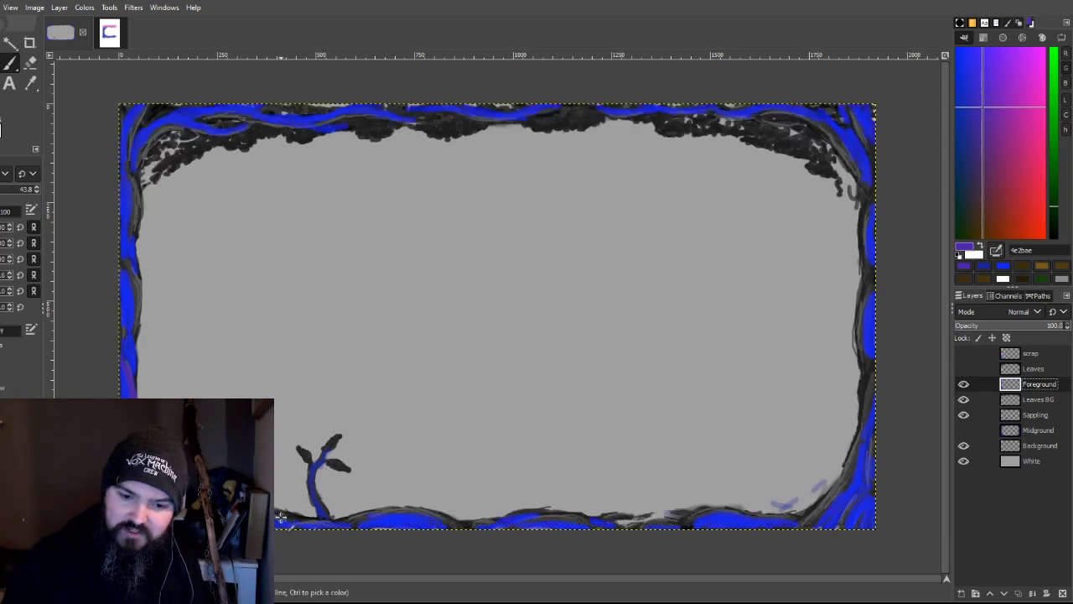
Step: Paint purple over the dark edges of the ground roots, both trunks and the top branches on the Foreground layer
mouse_move(275, 515)
left_mouse_down()
mouse_move(391, 506)
mouse_move(330, 518)
mouse_move(434, 521)
mouse_move(386, 514)
mouse_move(396, 509)
mouse_move(479, 527)
mouse_move(452, 527)
mouse_move(552, 507)
mouse_move(517, 526)
mouse_move(553, 519)
mouse_move(515, 515)
mouse_move(554, 513)
mouse_move(511, 513)
mouse_move(594, 533)
mouse_move(583, 521)
mouse_move(599, 522)
mouse_move(573, 517)
mouse_move(639, 518)
mouse_move(665, 495)
mouse_move(648, 530)
mouse_move(629, 531)
mouse_move(658, 523)
mouse_move(627, 519)
mouse_move(658, 513)
mouse_move(690, 525)
mouse_move(674, 516)
mouse_move(734, 509)
mouse_move(702, 524)
mouse_move(813, 508)
mouse_move(801, 523)
mouse_move(844, 479)
left_mouse_up()
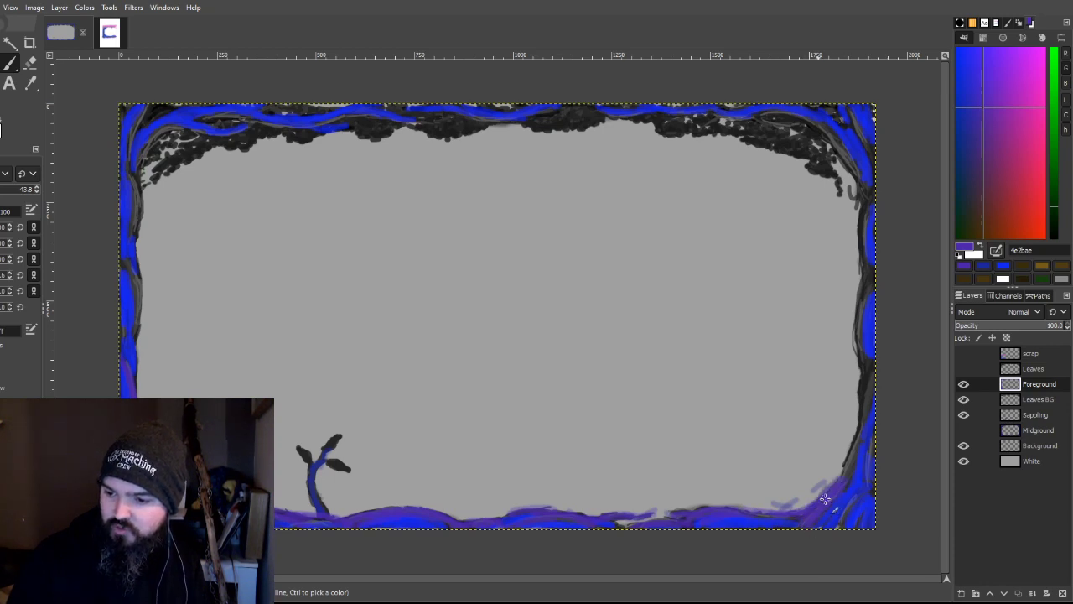
mouse_move(767, 513)
left_mouse_down()
mouse_move(838, 492)
mouse_move(855, 452)
mouse_move(837, 486)
left_mouse_up()
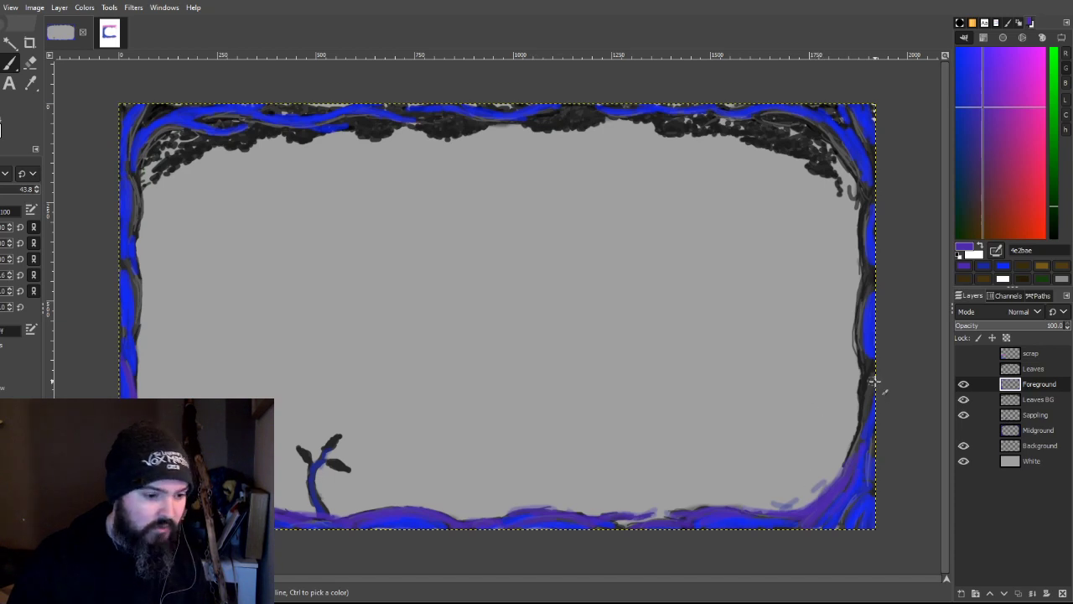
mouse_move(858, 468)
left_mouse_down()
mouse_move(852, 430)
mouse_move(844, 472)
mouse_move(855, 459)
left_mouse_up()
mouse_move(876, 388)
left_mouse_down()
mouse_move(868, 402)
mouse_move(875, 368)
mouse_move(859, 439)
mouse_move(869, 472)
mouse_move(844, 517)
left_mouse_up()
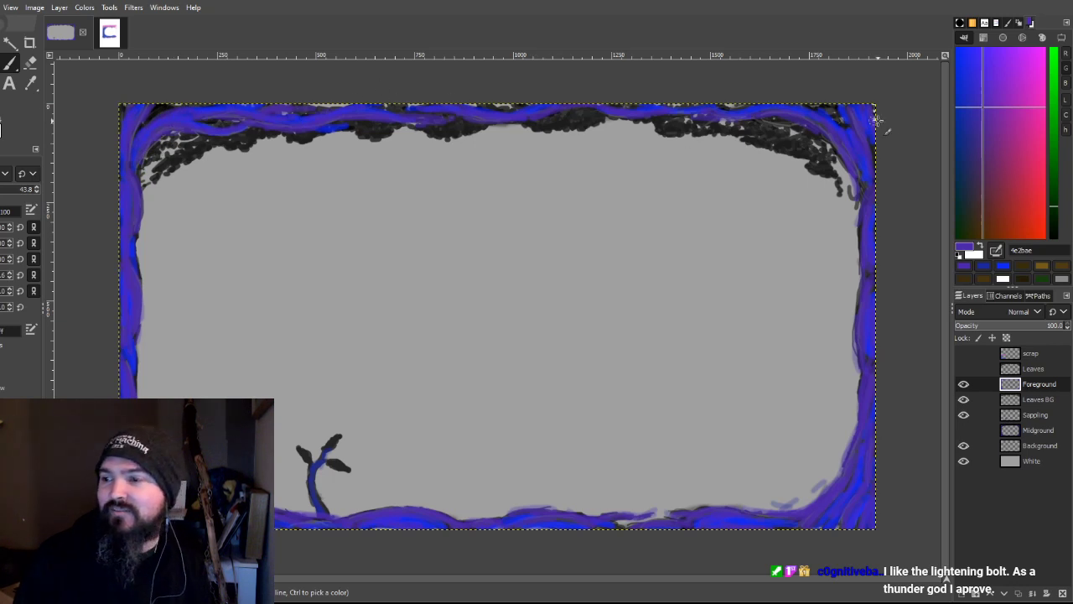
Step: Touch up the Foreground layer with purple 562ba7 on the left trunk and blue 0f2bb3 on the lower-right root
mouse_move(984, 106)
left_mouse_down()
mouse_move(979, 97)
mouse_move(985, 114)
left_mouse_up()
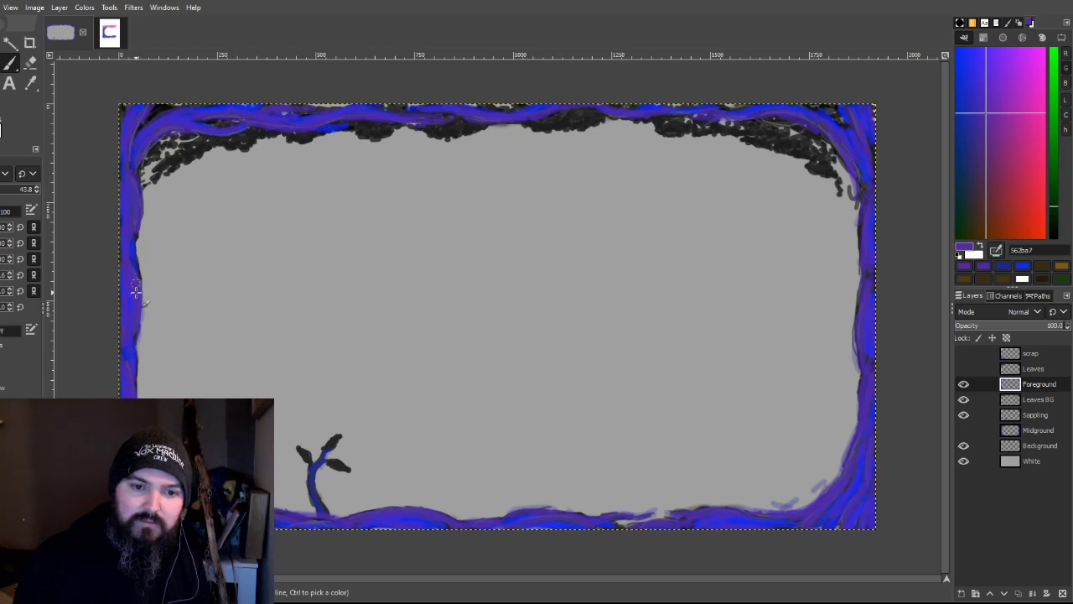
left_click_drag(964, 80, 960, 105)
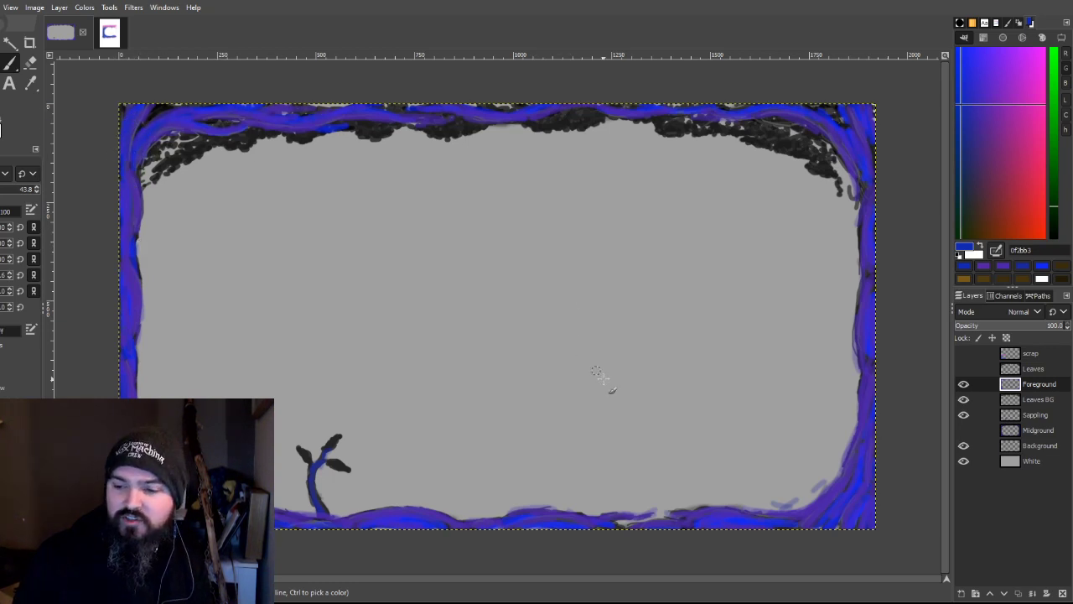
mouse_move(853, 498)
left_mouse_down()
mouse_move(866, 520)
mouse_move(867, 478)
left_mouse_up()
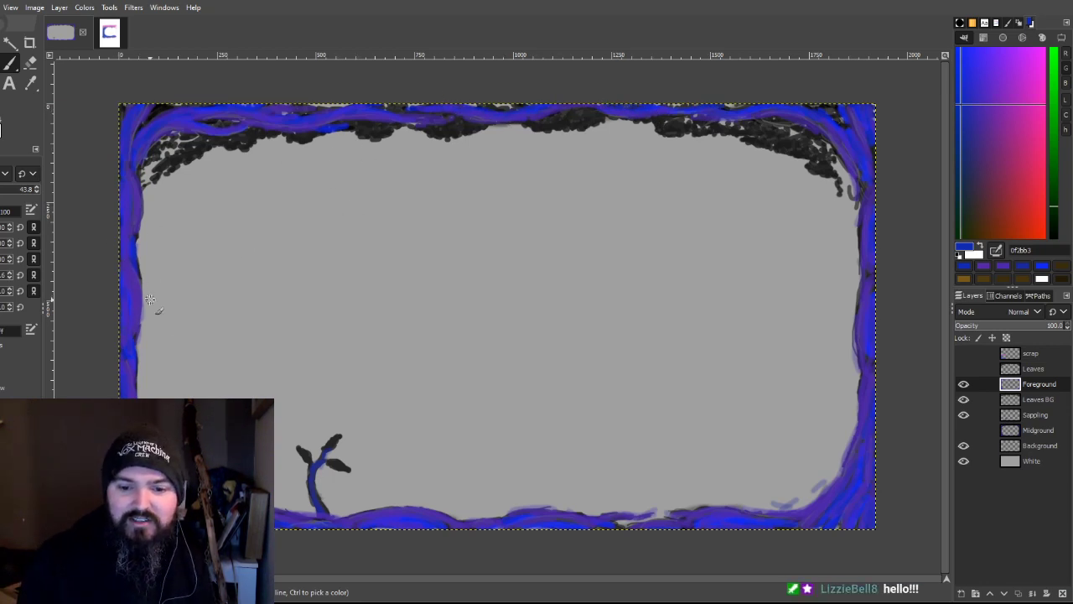
Step: Paint violet (412bb3) over the sapling's trunk on the Sappling layer
left_click(1034, 416)
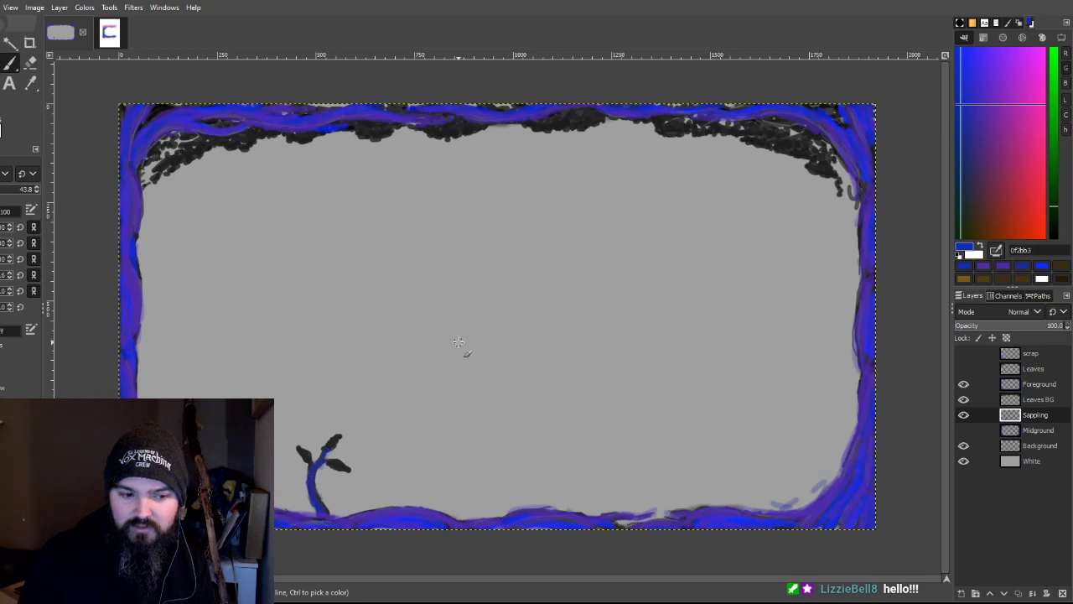
left_click_drag(985, 100, 981, 125)
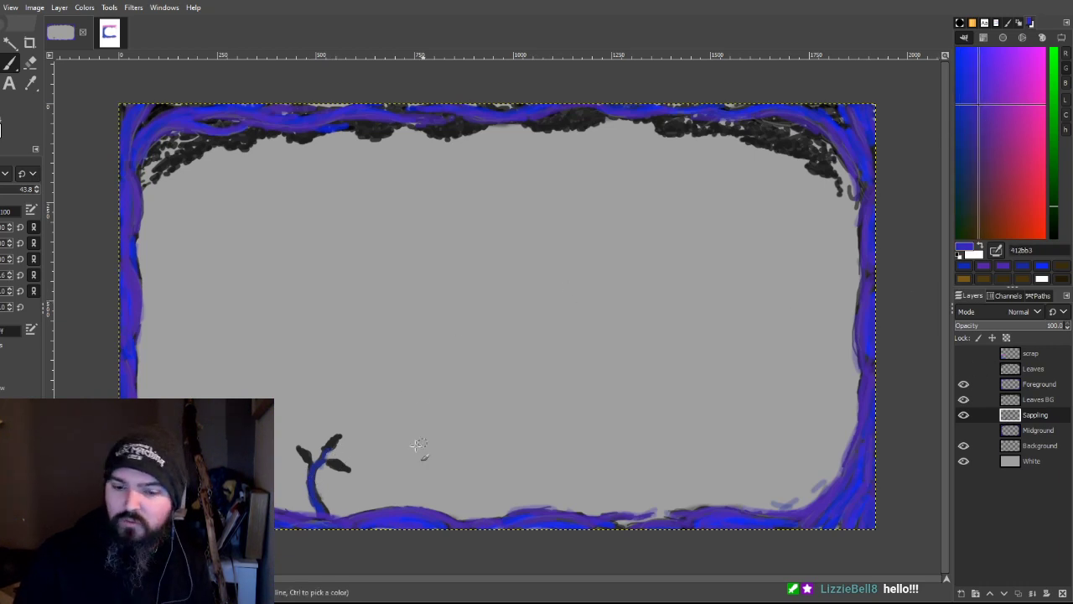
mouse_move(312, 486)
left_mouse_down()
mouse_move(330, 519)
mouse_move(317, 492)
mouse_move(324, 468)
mouse_move(308, 476)
mouse_move(323, 451)
left_mouse_up()
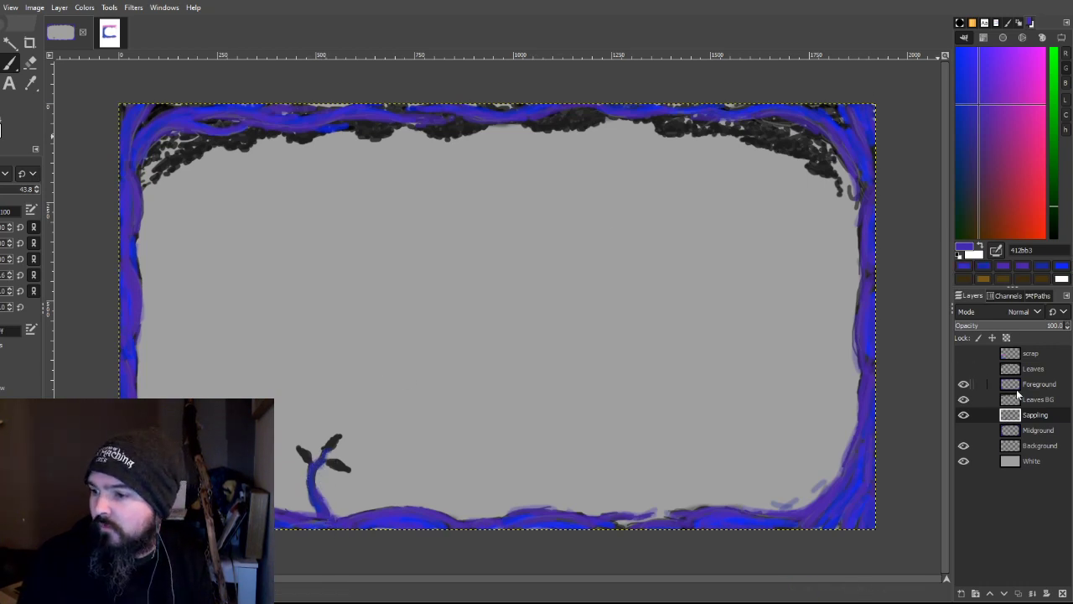
Step: Show the Midground layer, hide Foreground, set the paint colour to purple 562bb6 and tint the left trunk on the Midground layer
left_click(1043, 385)
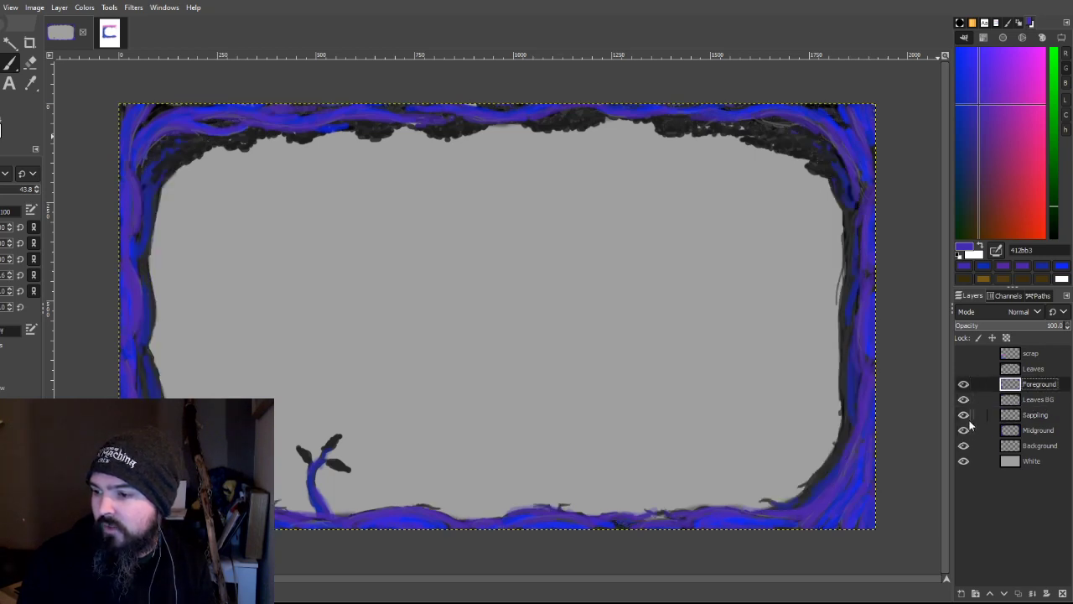
left_click(964, 384)
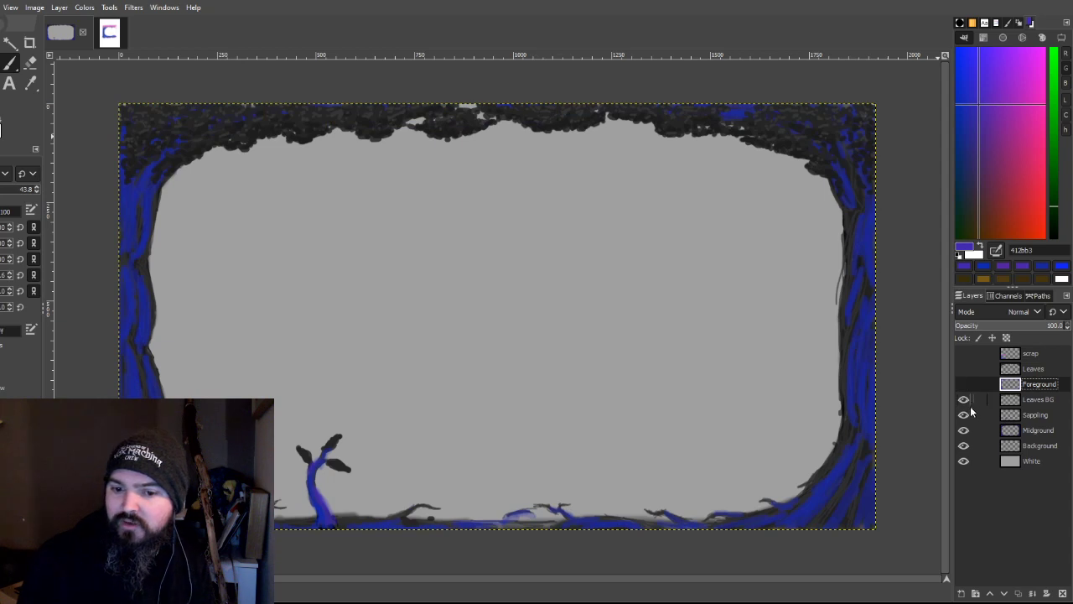
left_click(987, 103)
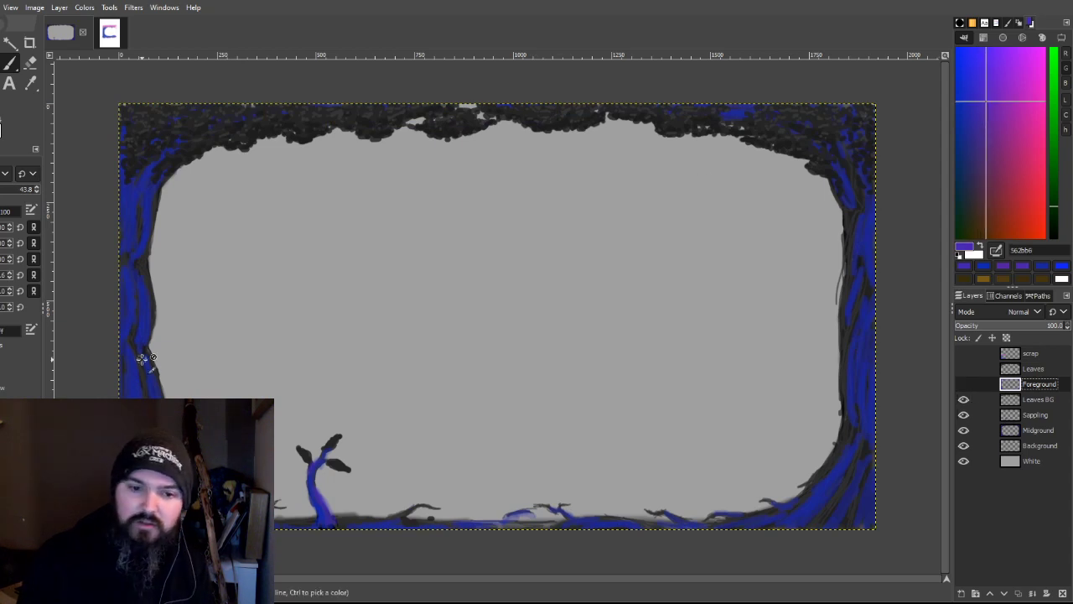
left_click(1037, 430)
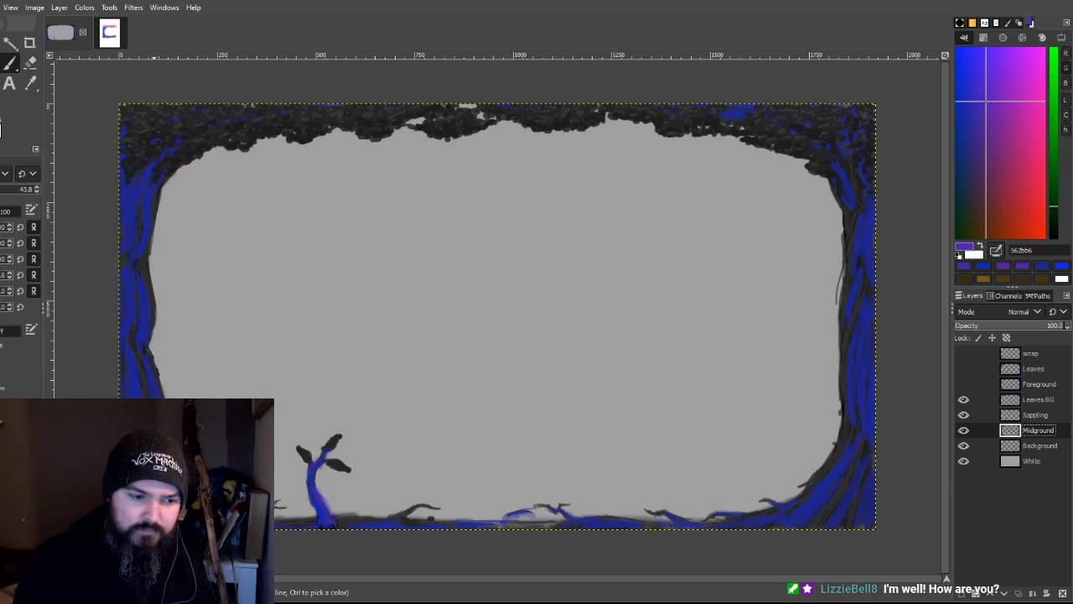
left_click_drag(127, 341, 144, 397)
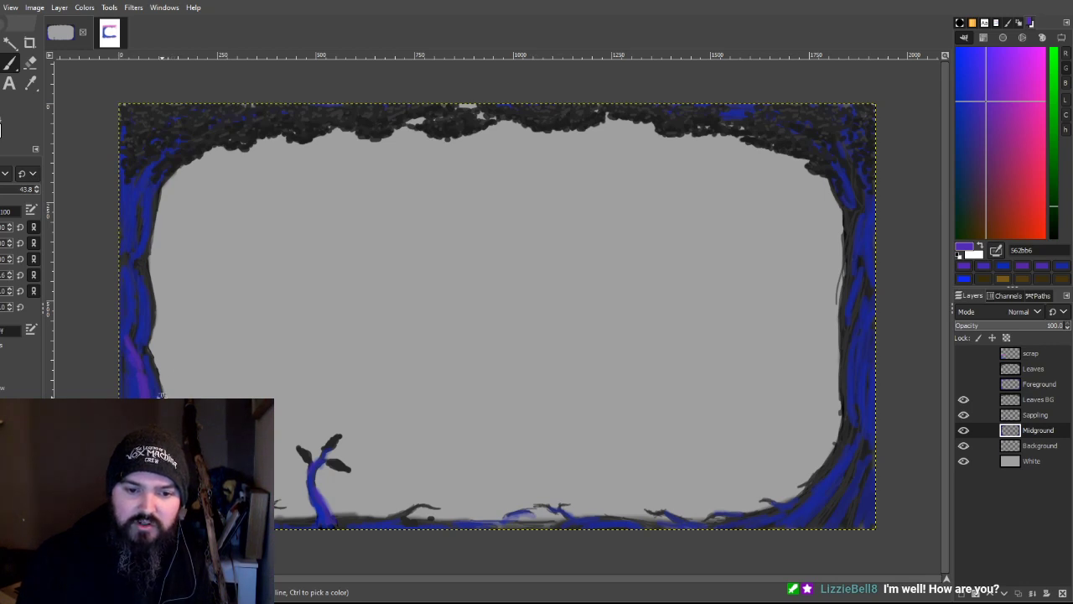
mouse_move(124, 264)
left_mouse_down()
mouse_move(148, 285)
mouse_move(160, 214)
mouse_move(131, 249)
mouse_move(139, 201)
mouse_move(132, 260)
mouse_move(139, 198)
left_mouse_up()
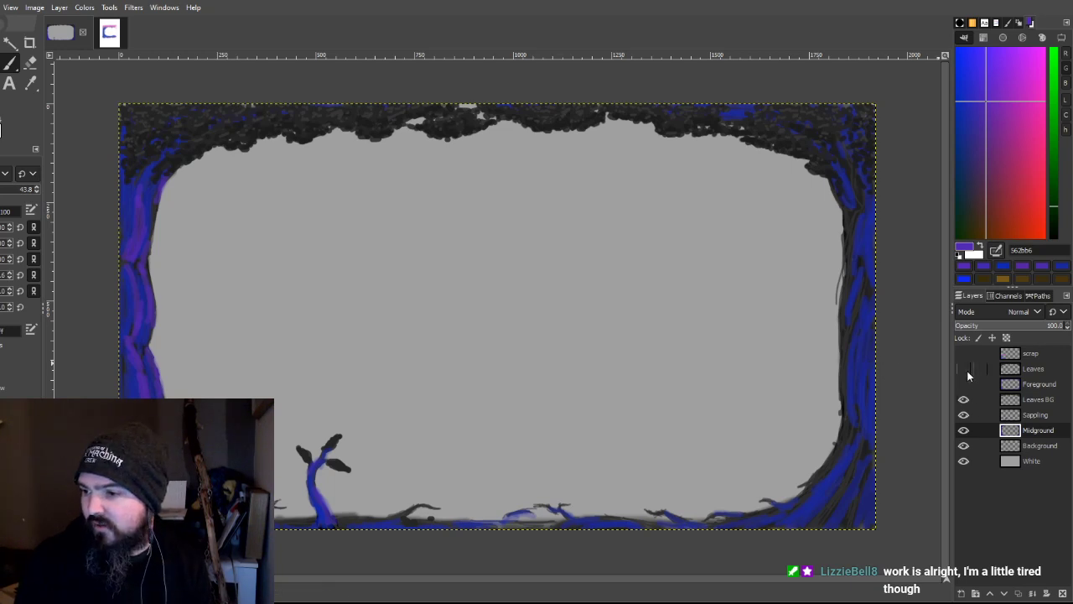
Step: Hide the Leaves BG layer and paint purple over the top branches, right trunk and ground roots on the Midground layer
left_click(963, 400)
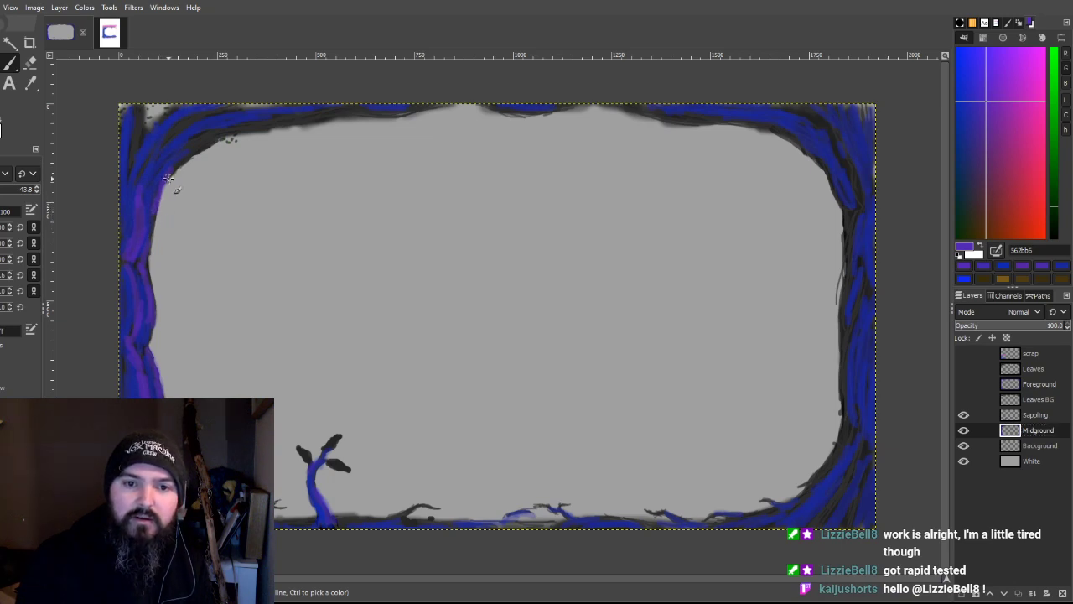
mouse_move(193, 144)
left_mouse_down()
mouse_move(259, 123)
mouse_move(308, 124)
mouse_move(271, 125)
mouse_move(315, 112)
mouse_move(446, 106)
left_mouse_up()
mouse_move(144, 162)
left_mouse_down()
mouse_move(206, 114)
mouse_move(240, 106)
mouse_move(197, 119)
mouse_move(148, 109)
mouse_move(133, 164)
mouse_move(138, 138)
mouse_move(172, 117)
left_mouse_up()
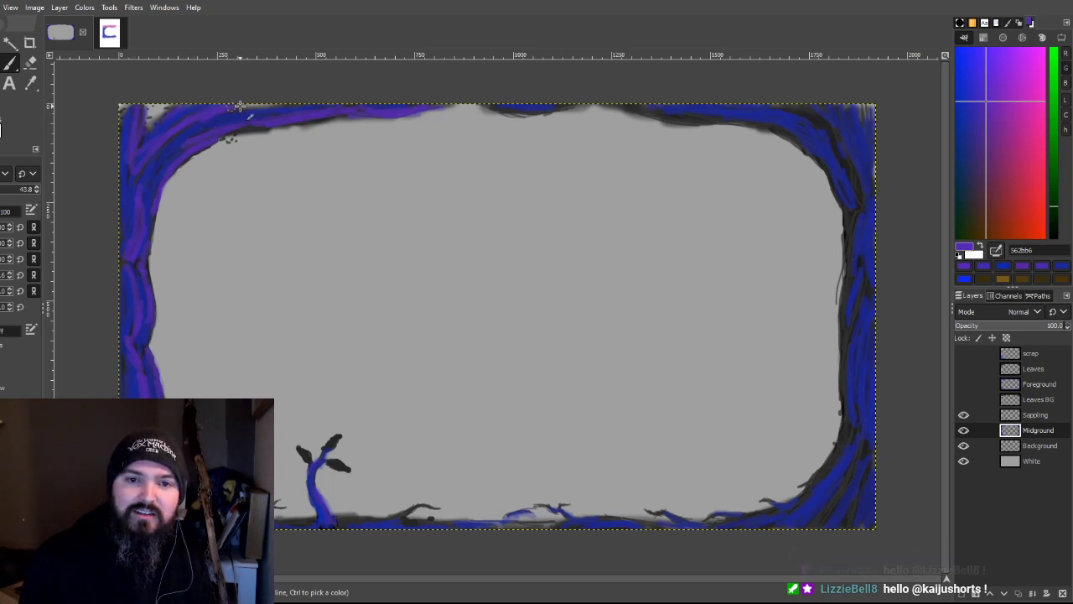
mouse_move(210, 123)
left_mouse_down()
mouse_move(177, 158)
mouse_move(265, 129)
mouse_move(228, 131)
mouse_move(331, 125)
mouse_move(255, 133)
mouse_move(319, 119)
left_mouse_up()
mouse_move(565, 135)
left_mouse_down()
mouse_move(479, 102)
mouse_move(528, 114)
mouse_move(573, 105)
mouse_move(522, 110)
left_mouse_up()
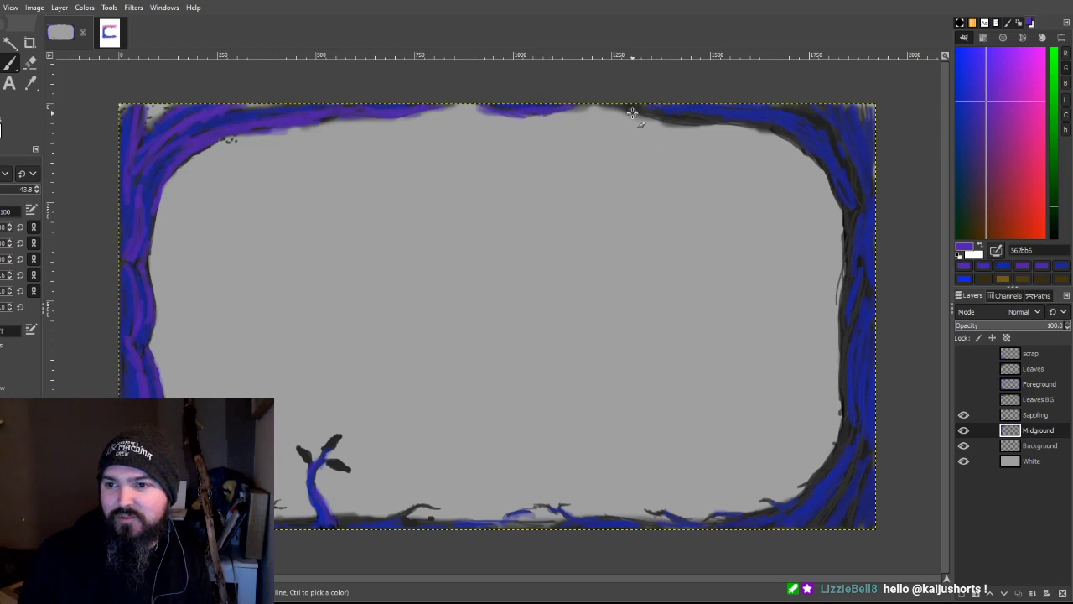
mouse_move(646, 119)
left_mouse_down()
mouse_move(770, 137)
mouse_move(769, 125)
mouse_move(794, 149)
mouse_move(814, 135)
mouse_move(812, 149)
mouse_move(785, 132)
mouse_move(833, 194)
mouse_move(790, 104)
mouse_move(809, 119)
mouse_move(786, 107)
mouse_move(834, 147)
mouse_move(860, 202)
mouse_move(844, 275)
mouse_move(843, 259)
mouse_move(859, 273)
mouse_move(840, 317)
mouse_move(862, 288)
mouse_move(843, 348)
mouse_move(845, 291)
mouse_move(843, 398)
left_mouse_up()
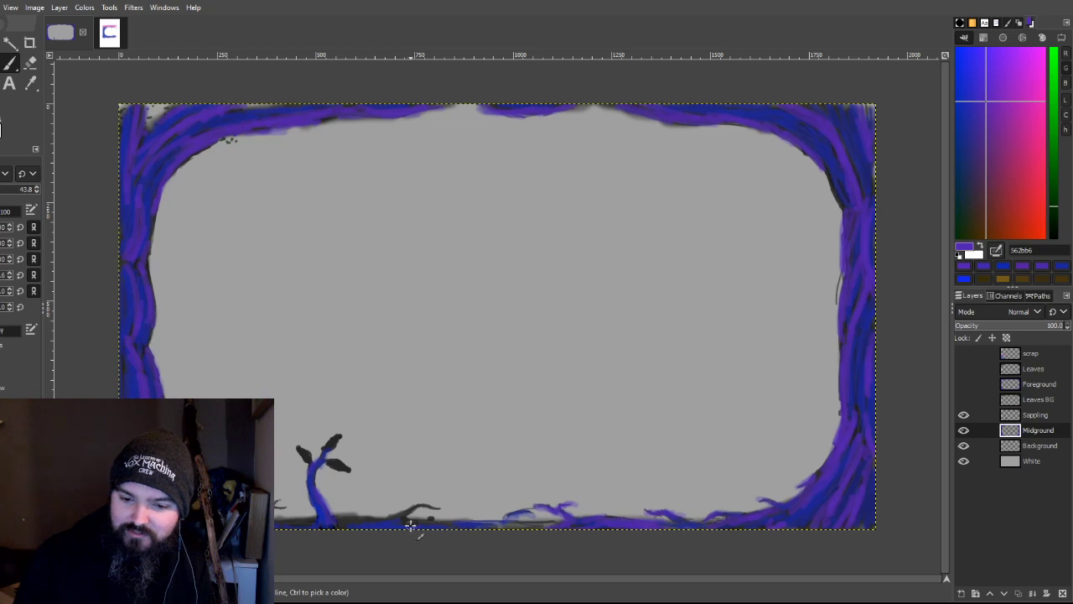
mouse_move(411, 511)
left_mouse_down()
mouse_move(395, 515)
mouse_move(427, 503)
left_mouse_up()
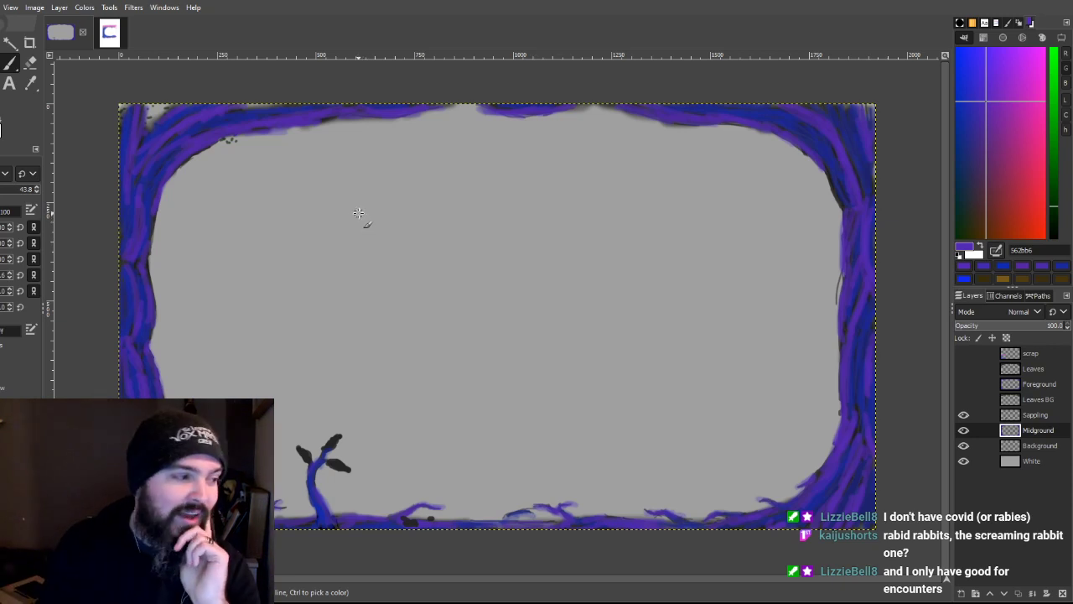
Step: Add violet 6f2ba9 and finer magenta 9c2b90 strokes to the Midground bark, plus magenta accents on the Sappling layer's trunk
left_click_drag(990, 104, 994, 111)
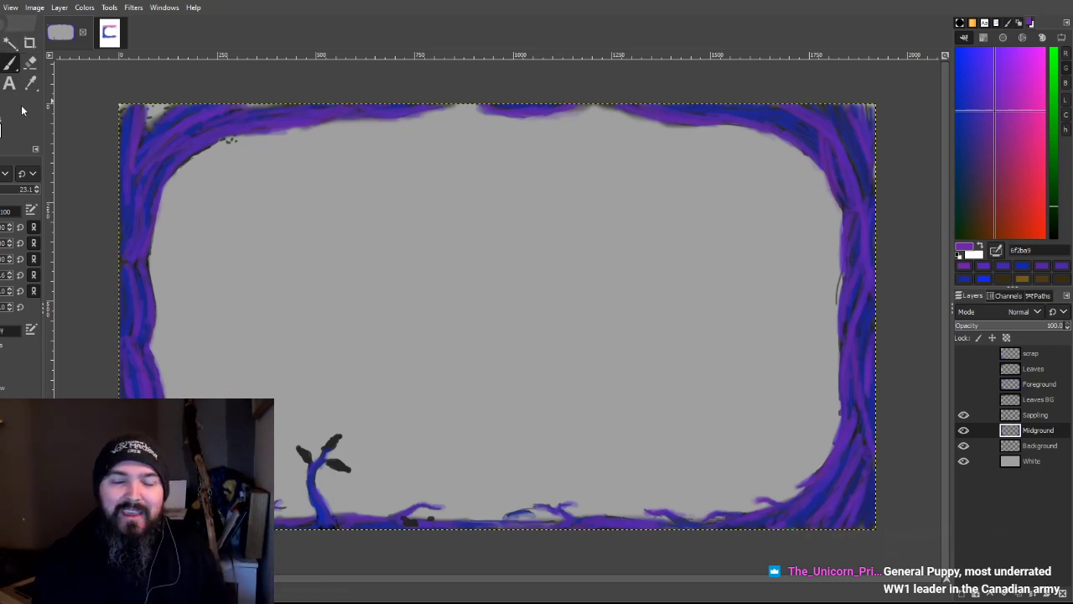
left_click(1010, 130)
left_click(1011, 129)
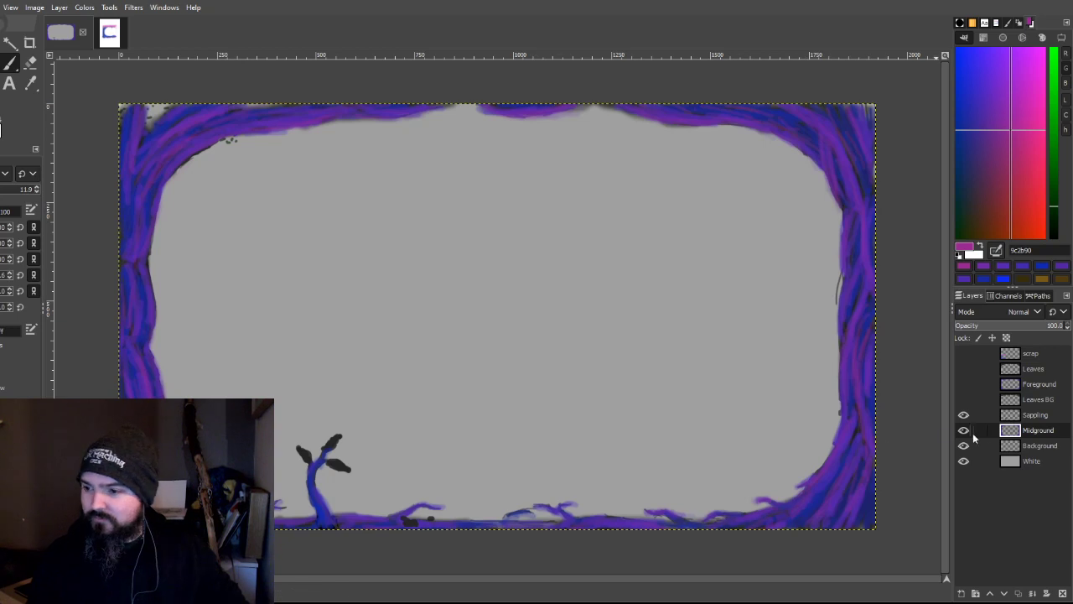
left_click(1039, 414)
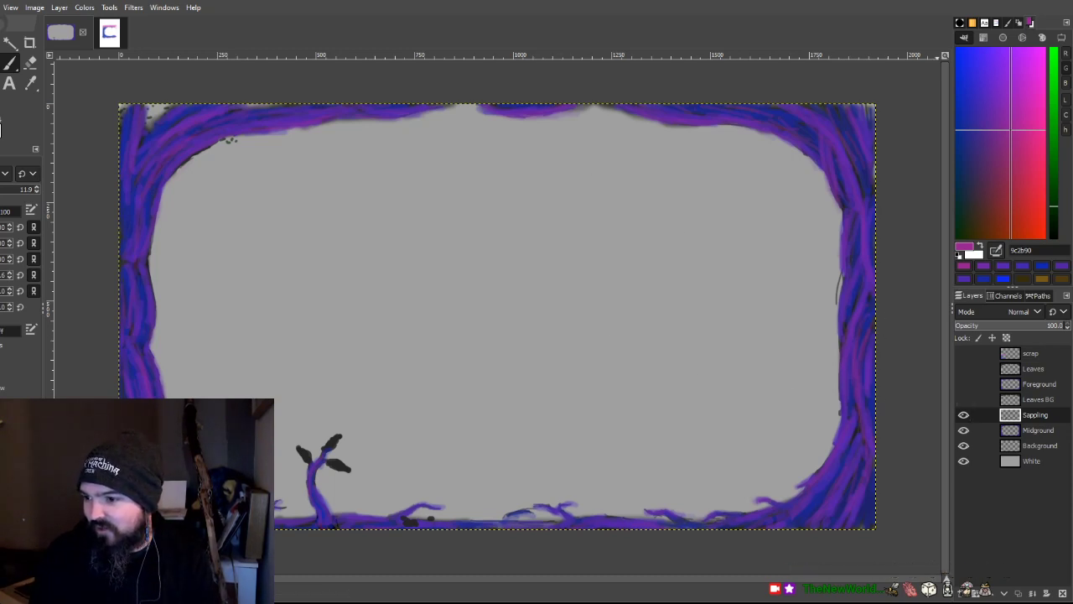
Step: Show the Foreground layer, hide Midground and paint magenta 9c2b90 accents along the Foreground trunks, branches and roots
left_click(963, 383)
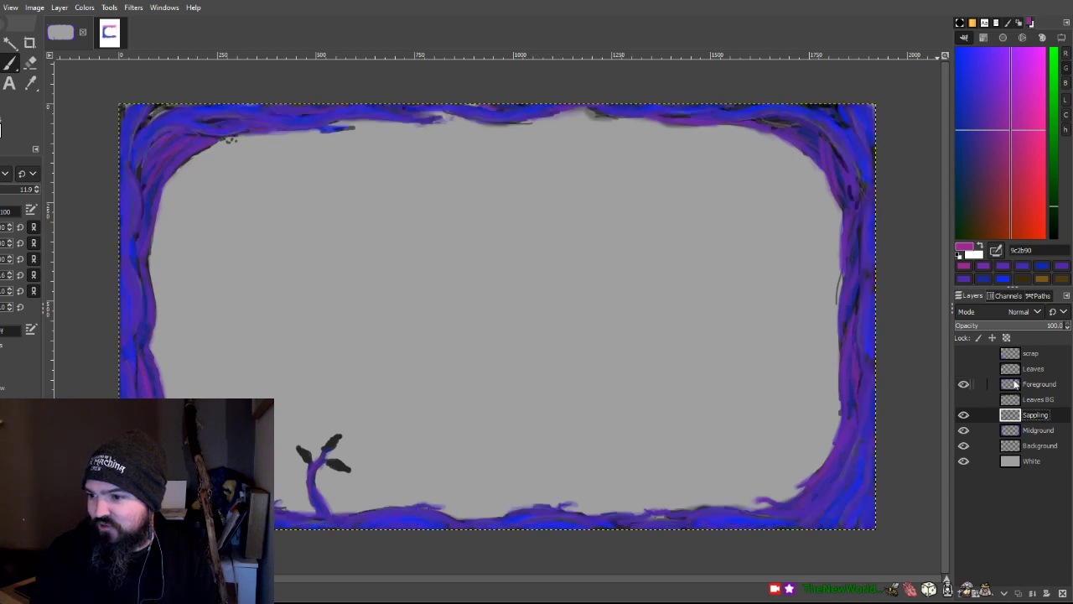
left_click(963, 430)
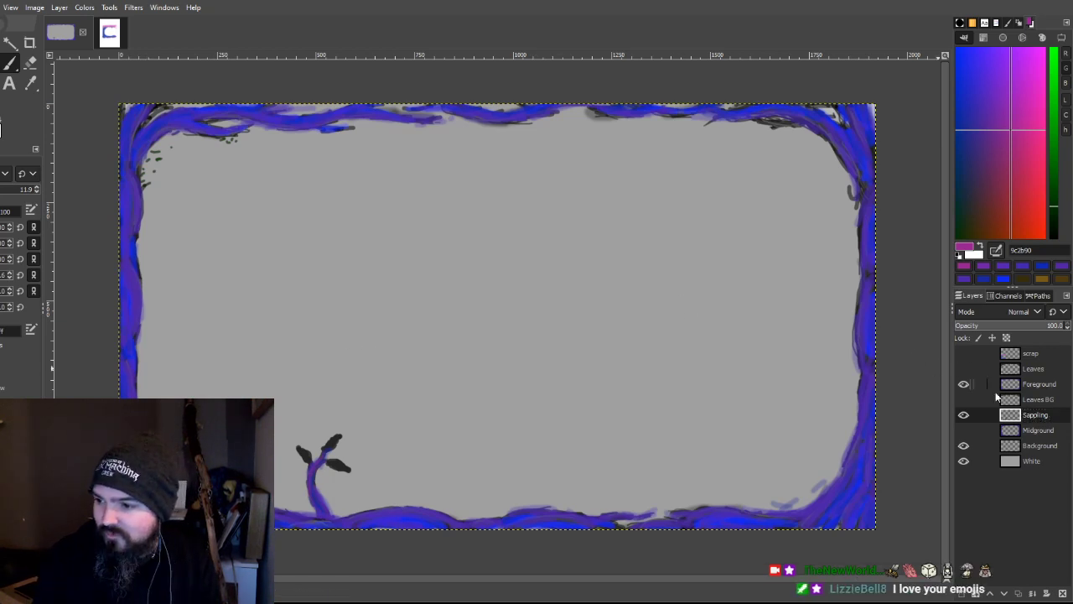
left_click(1031, 388)
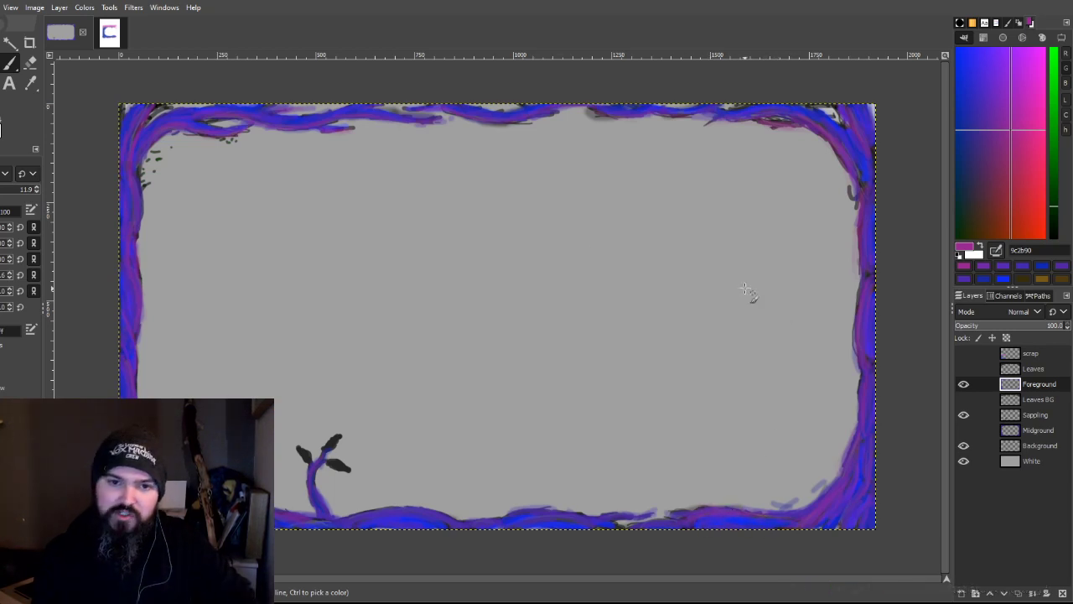
Step: Make the Leaves, Leaves BG and Midground layers visible again
left_click(963, 369)
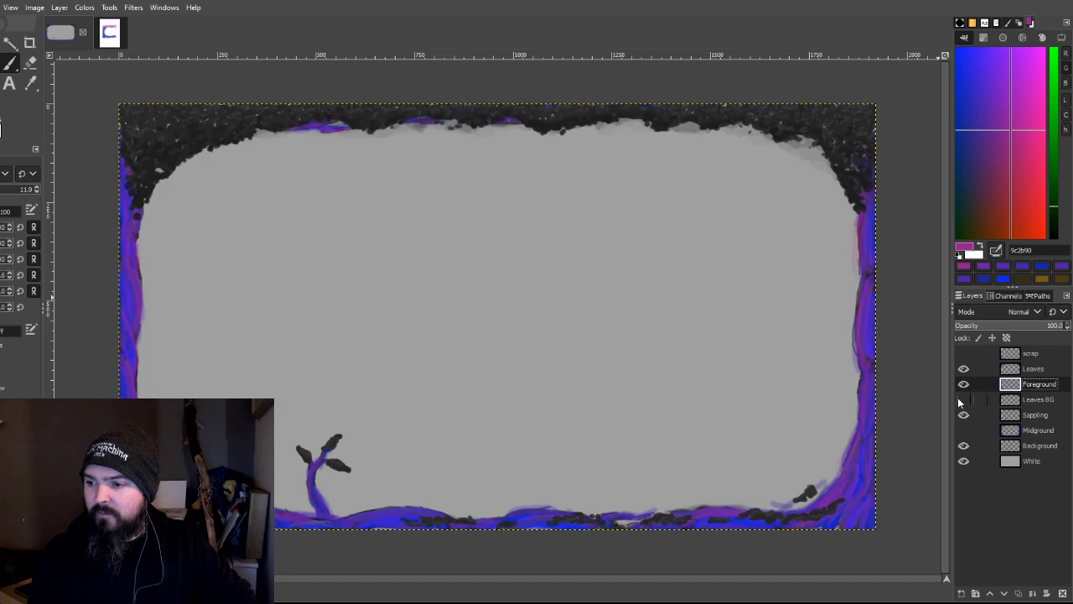
left_click(963, 399)
left_click(963, 429)
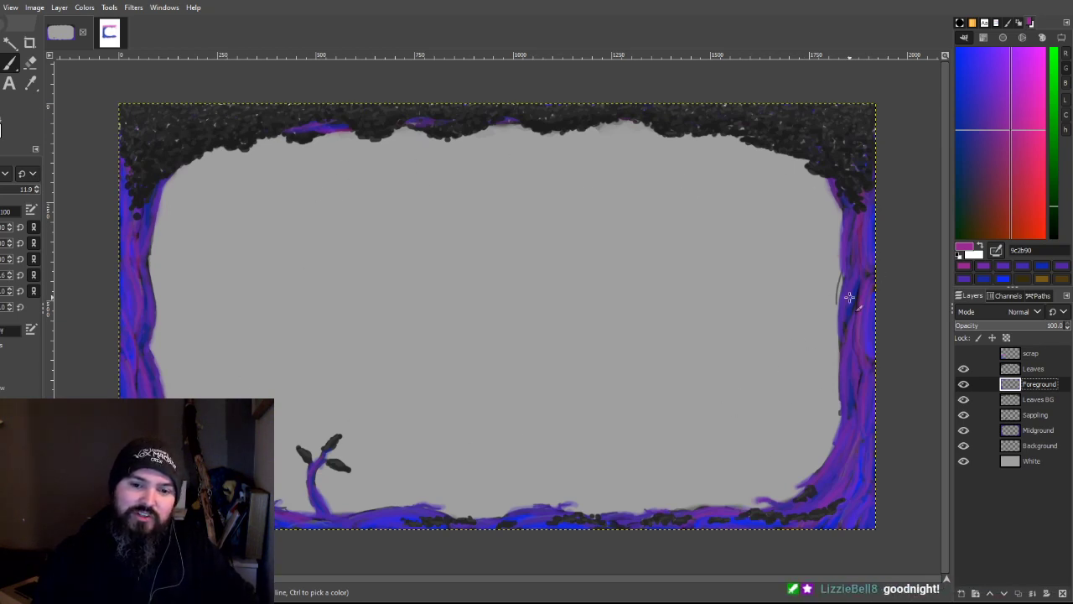
Step: Show the scrap reference layer, move it to the middle of the frame for comparison, return it to the lower-left corner and hide it
left_click(964, 352)
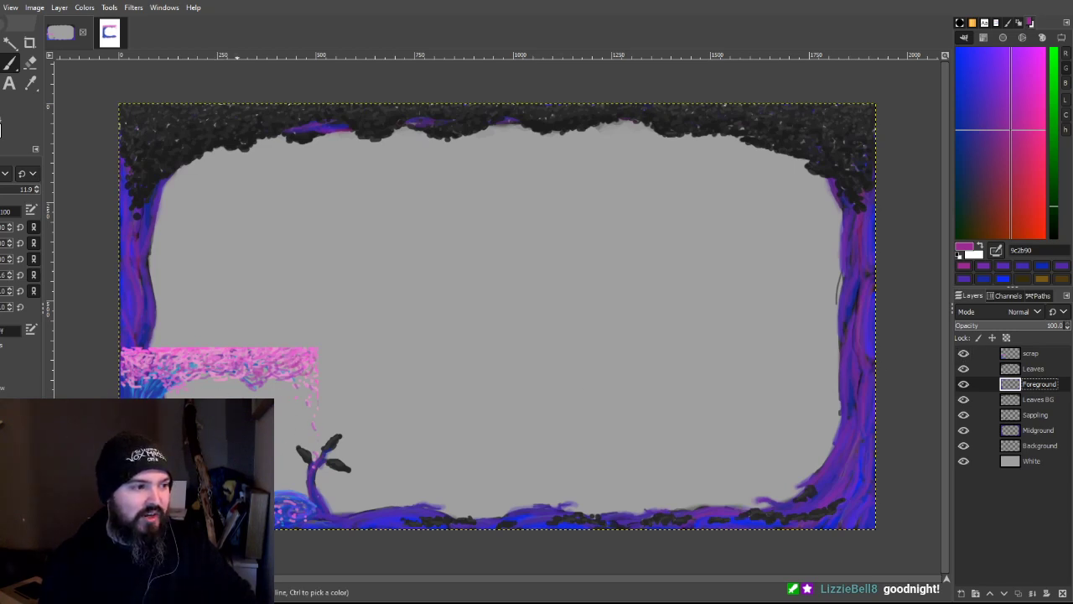
key("m")
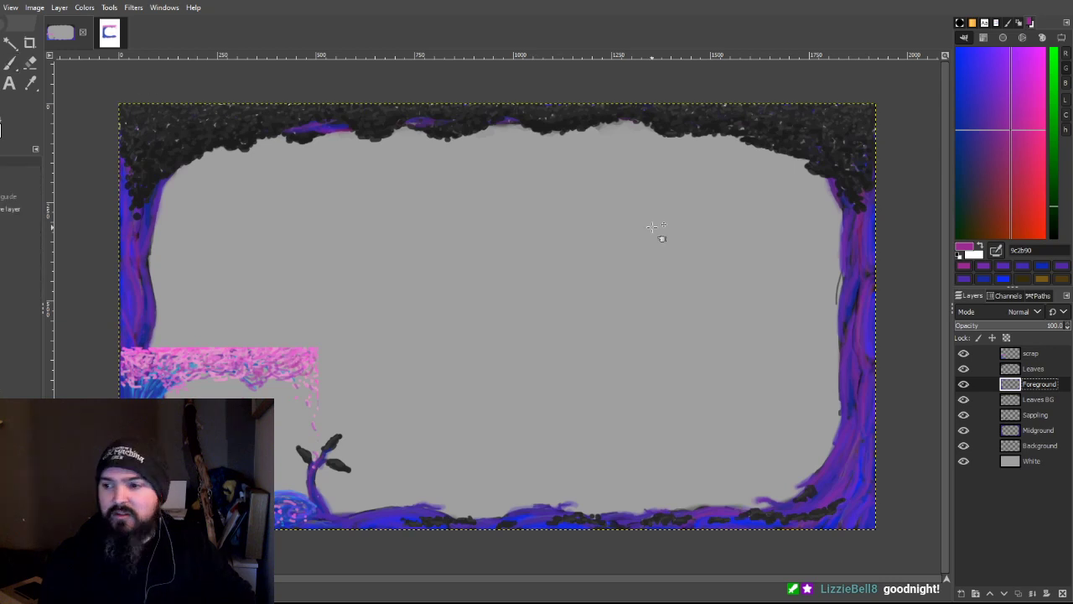
left_click(1039, 354)
mouse_move(309, 355)
left_mouse_down()
mouse_move(419, 307)
mouse_move(581, 205)
mouse_move(567, 213)
left_mouse_up()
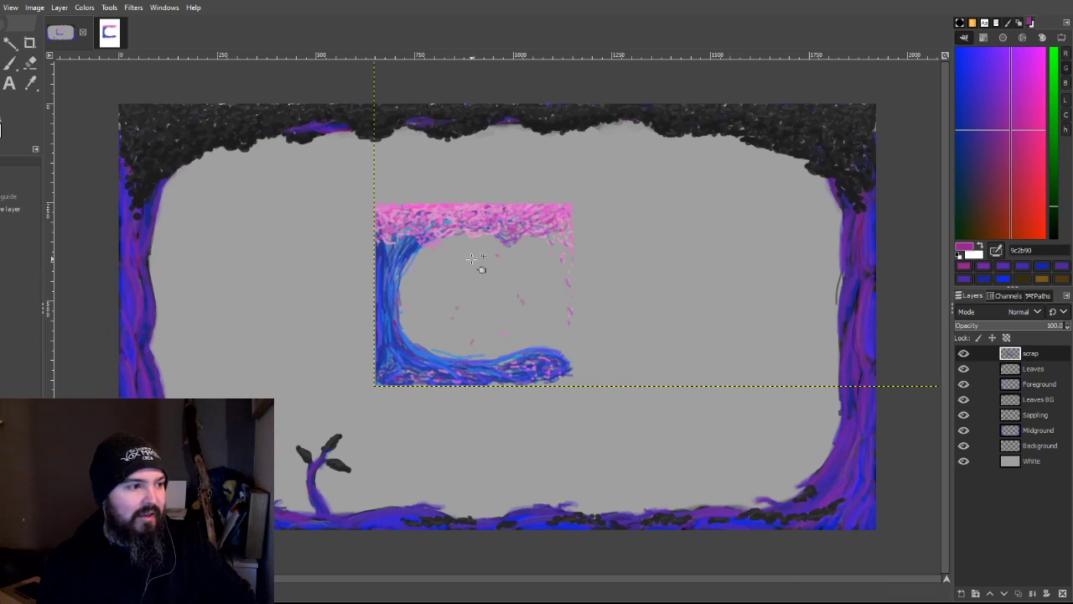
left_click_drag(490, 278, 260, 369)
left_click(963, 353)
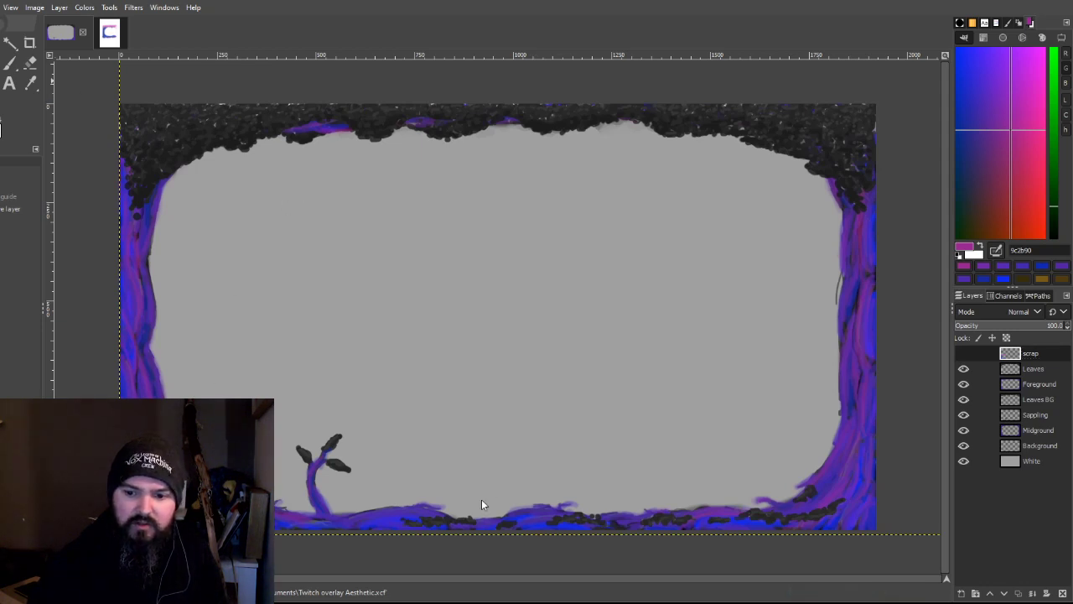
Step: Open Twitch overlay Aesthetic.xcf to view the green-and-brown original, and return to the purple frame image
key("ctrl+1")
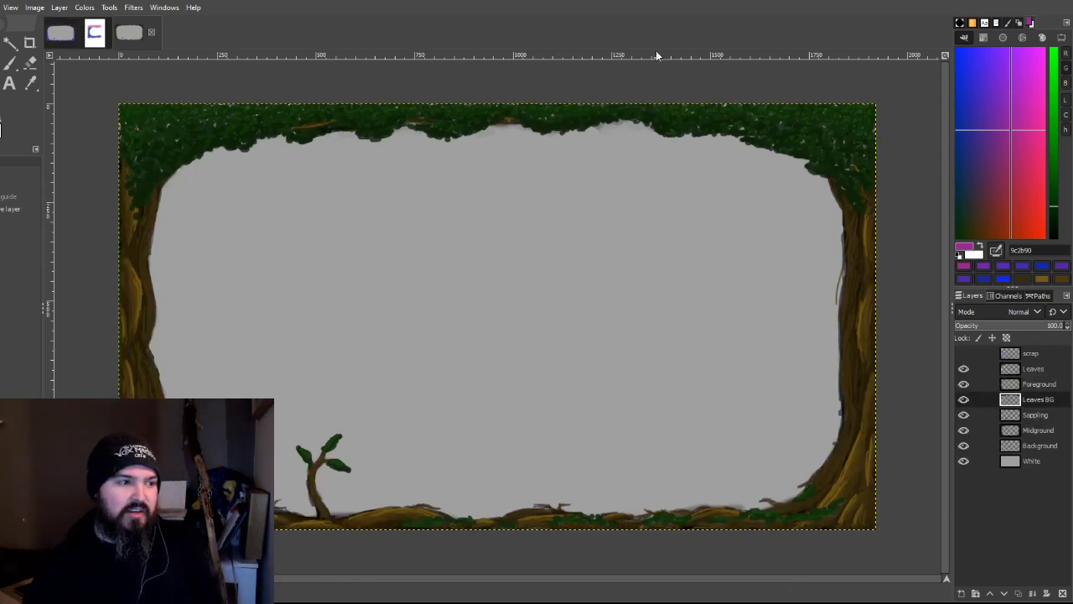
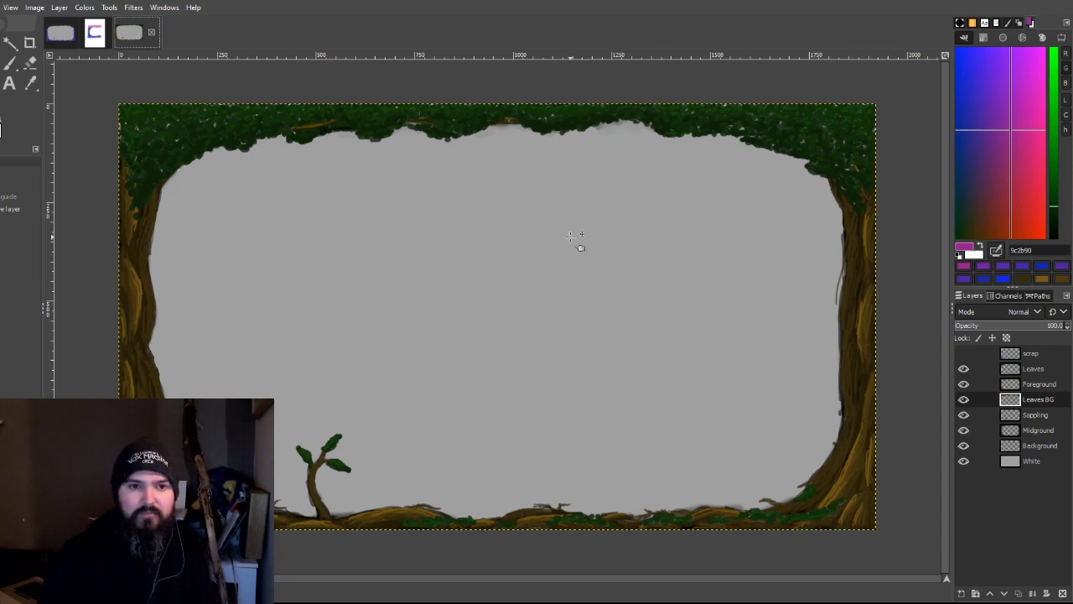
left_click(57, 32)
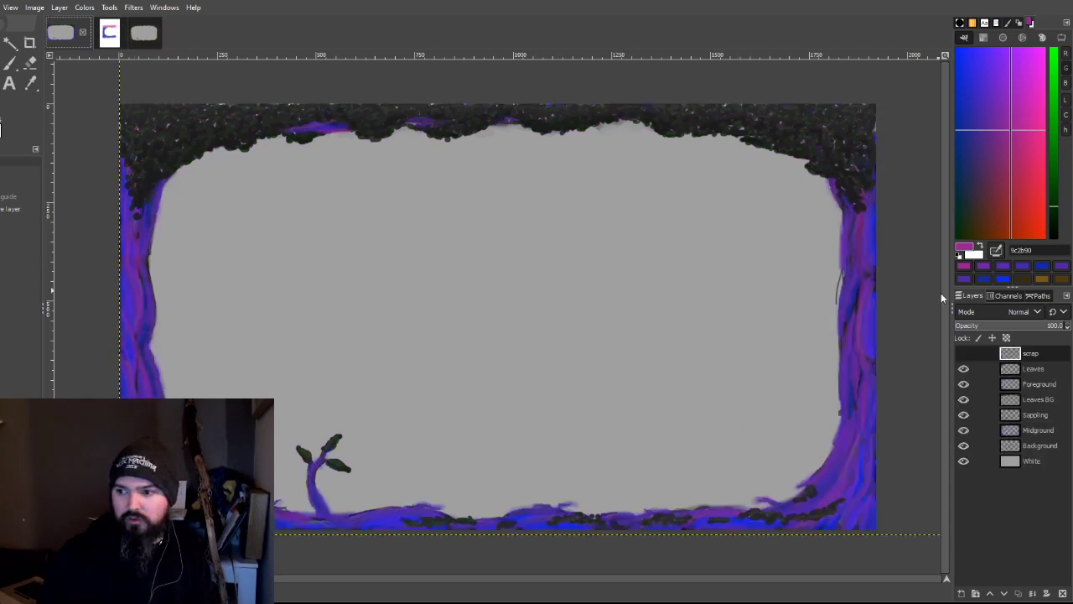
Step: Compare the scrap sketch with the recoloured frame by showing it in the middle of the canvas, and put it back hidden
left_click(963, 353)
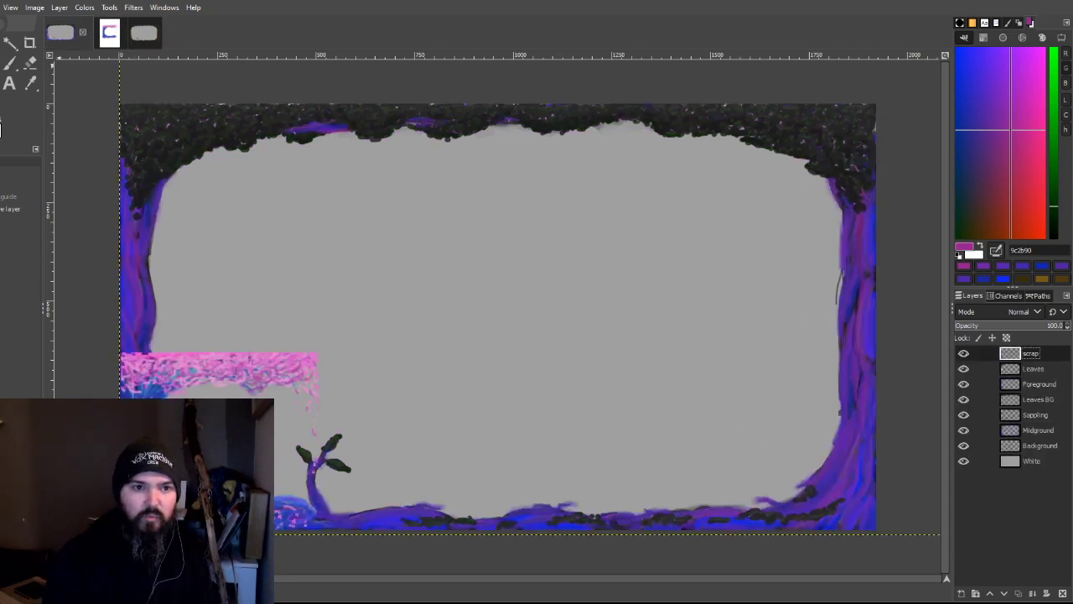
left_click_drag(180, 401, 464, 241)
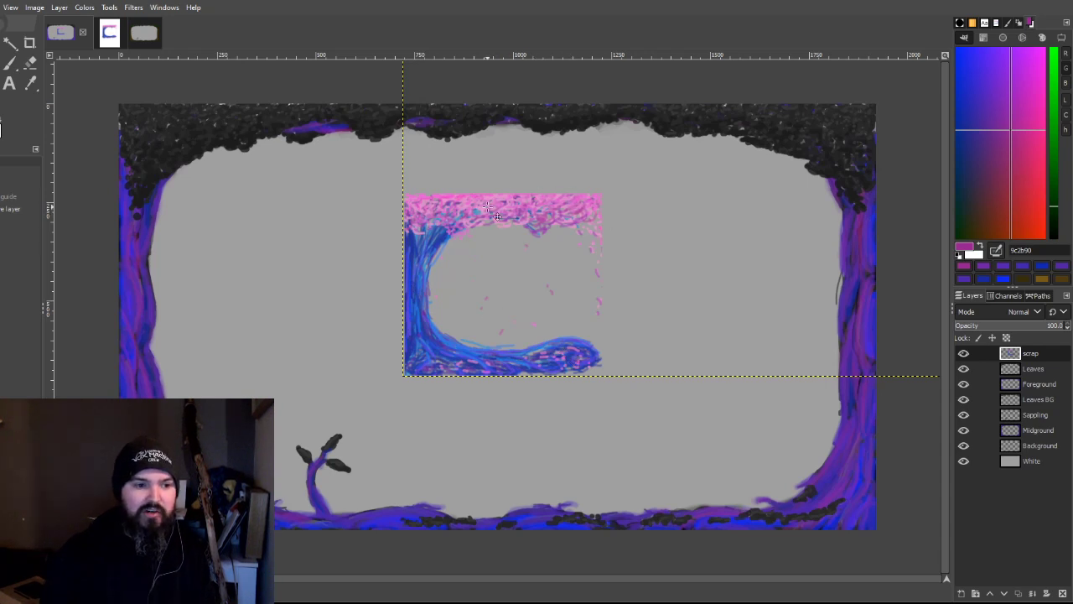
left_click_drag(416, 311, 131, 465)
left_click(963, 353)
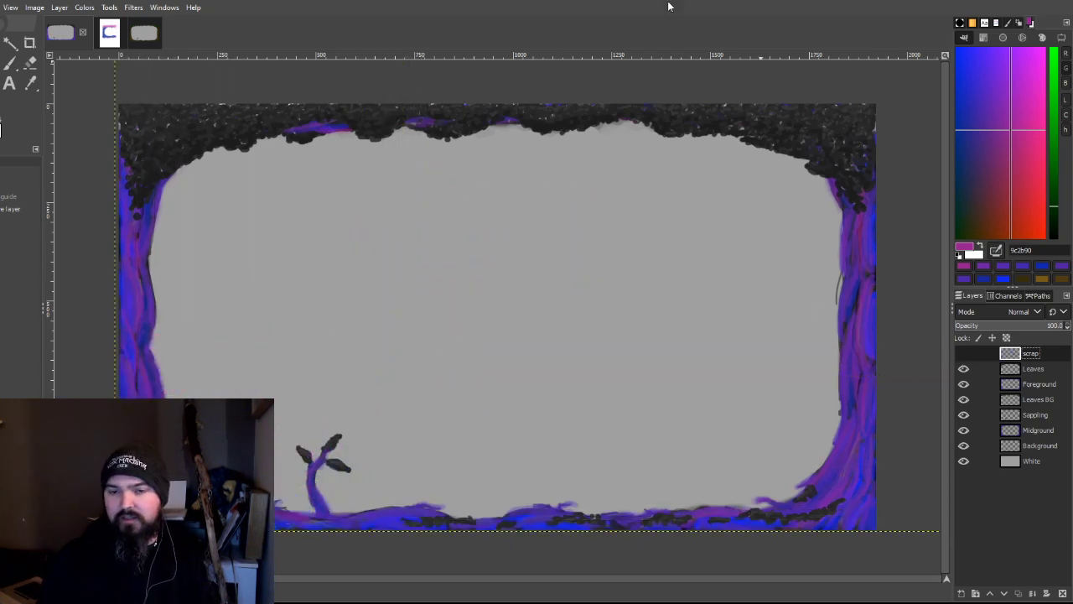
Step: Close the pink-and-blue concept sketch image and compare the purple frame with the green original, ending on the purple frame
left_click(109, 34)
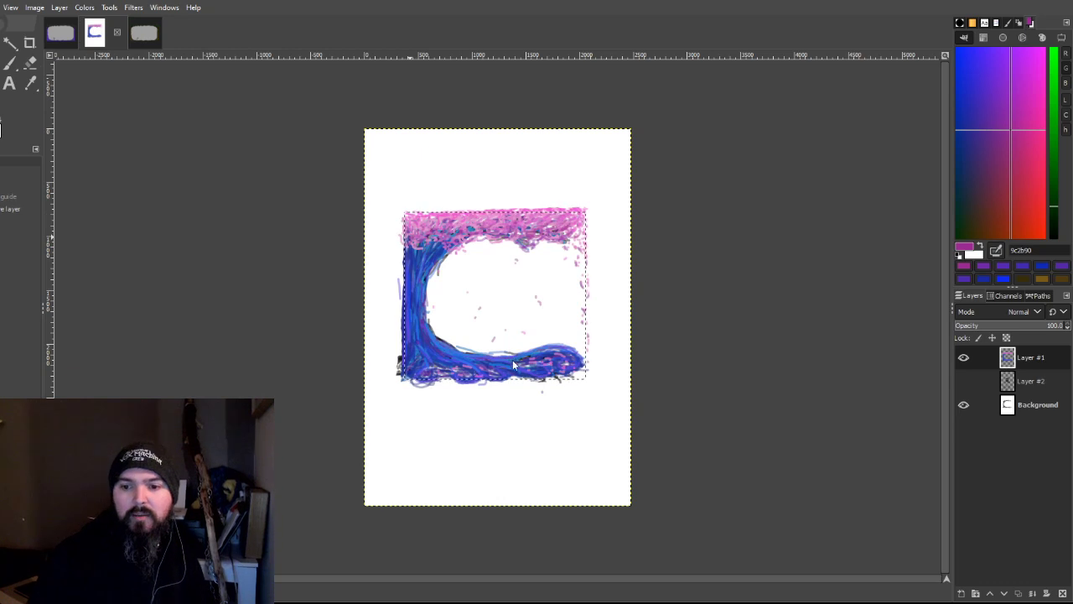
key("ctrl+w")
left_click(60, 26)
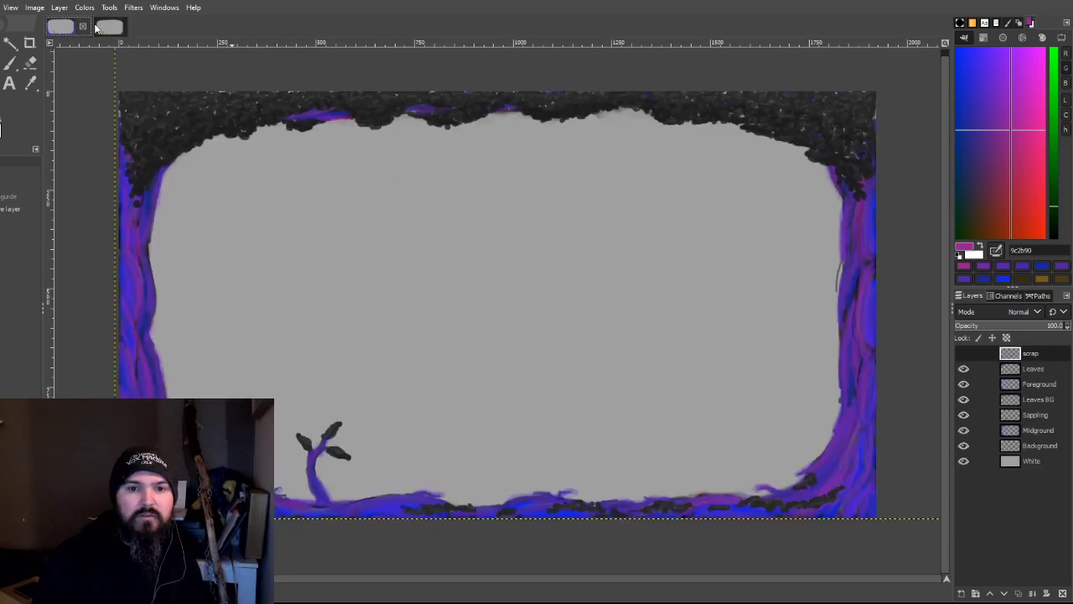
left_click(114, 28)
left_click(60, 26)
left_click(109, 27)
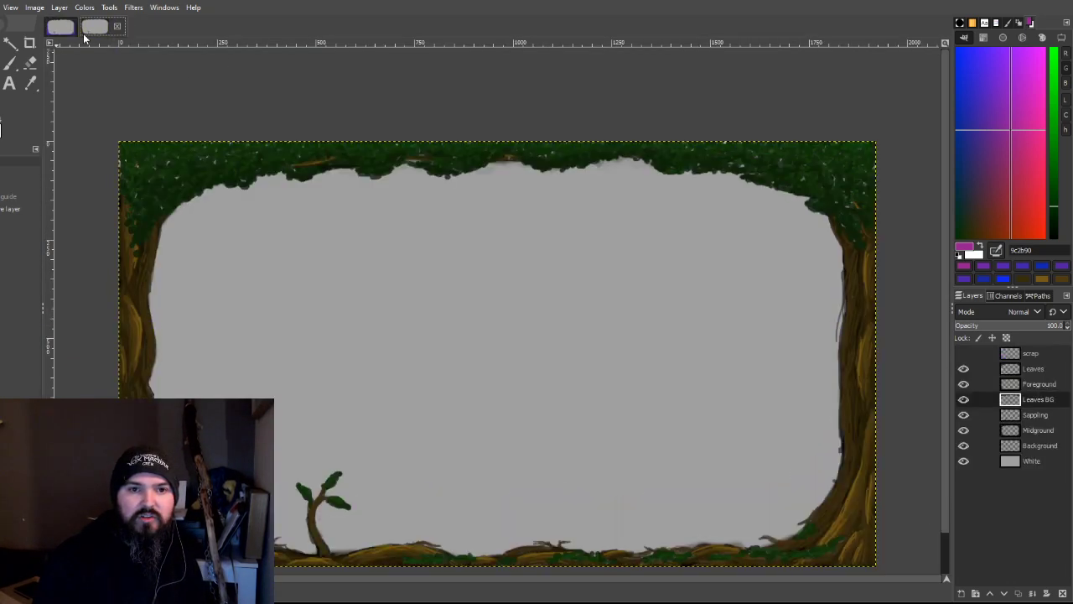
left_click(67, 30)
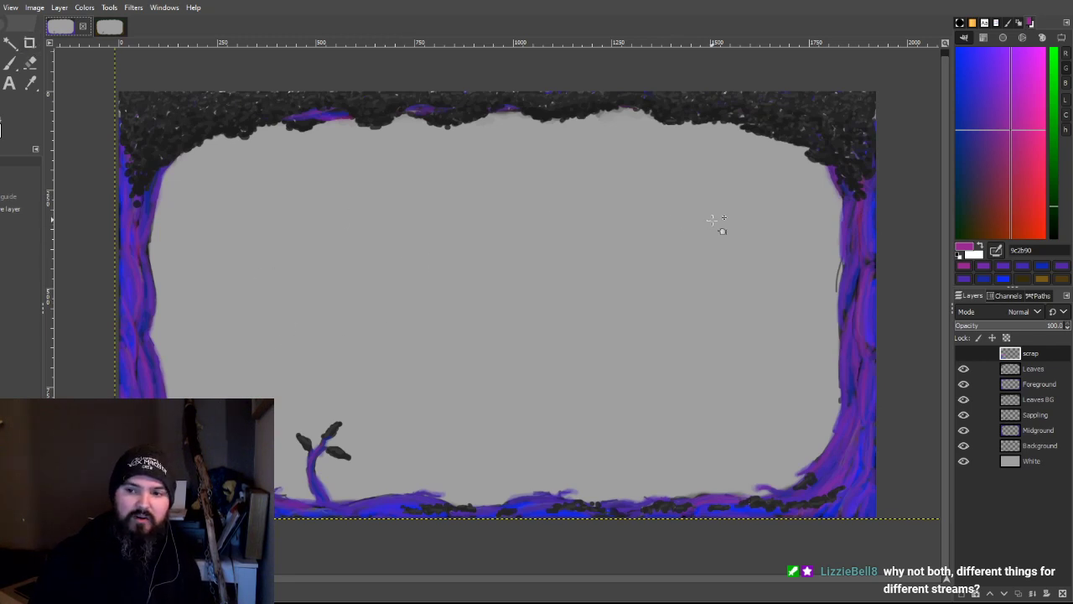
Step: Show the scrap layer and handwrite "Aesthetic" on it in magenta with the Paintbrush at 100 opacity, across the purple frame's empty middle
left_click(10, 63)
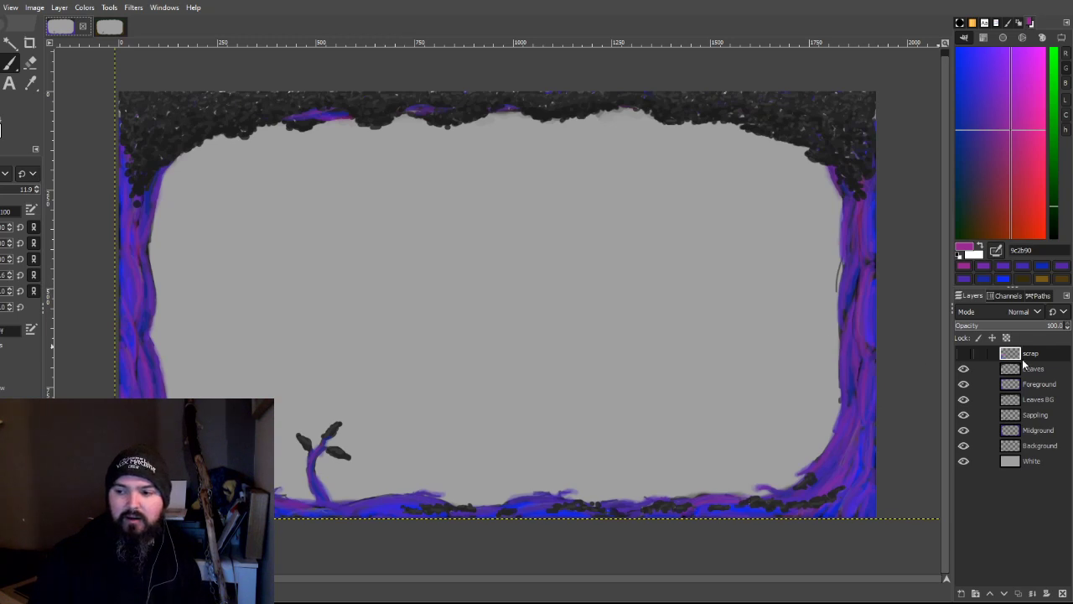
left_click(963, 353)
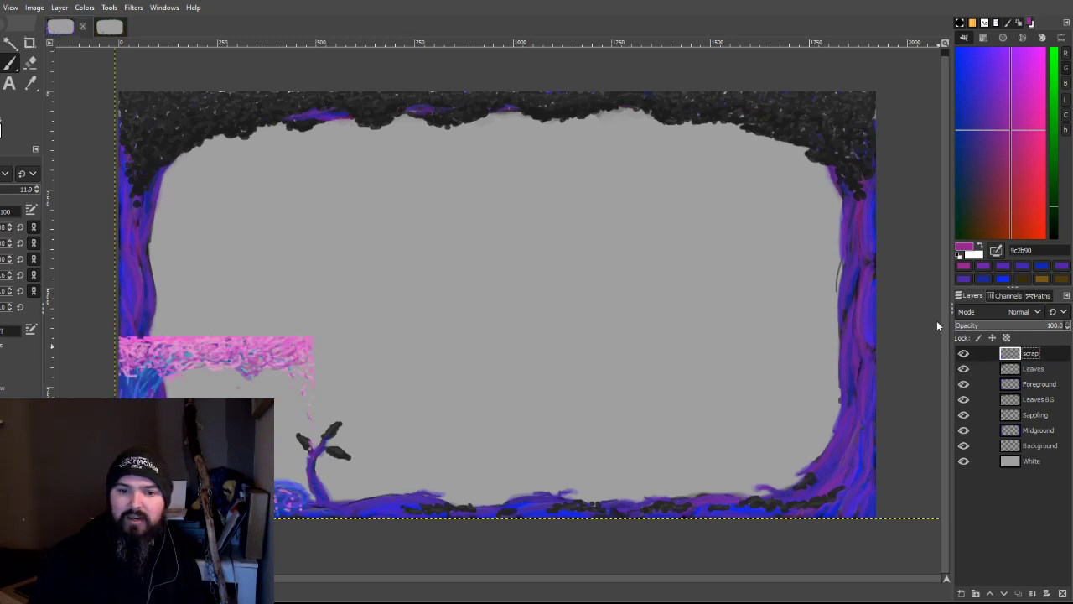
left_click_drag(366, 226, 363, 290)
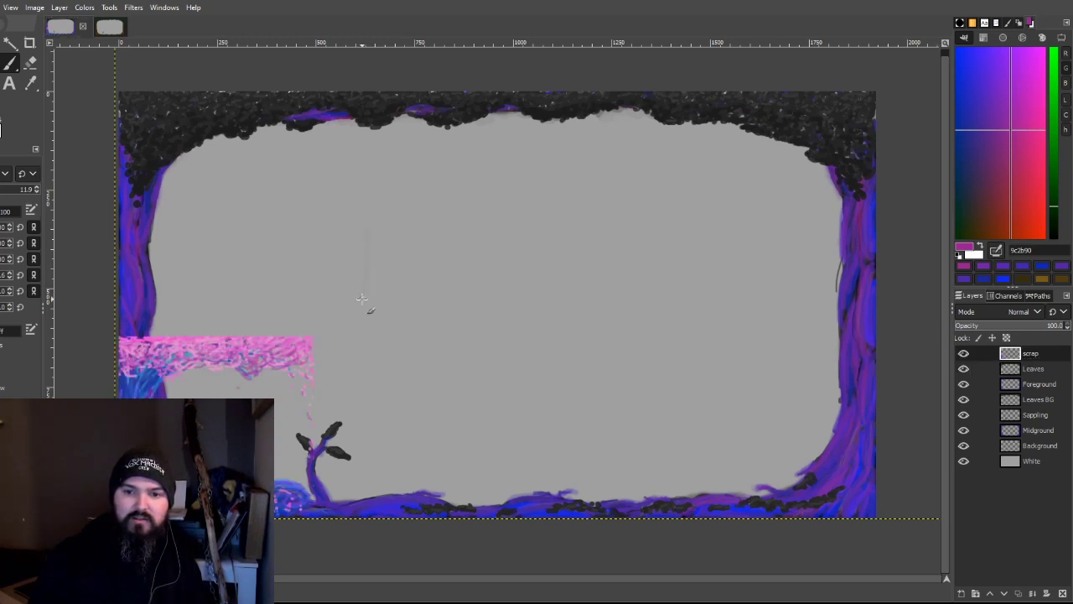
left_click(21, 191)
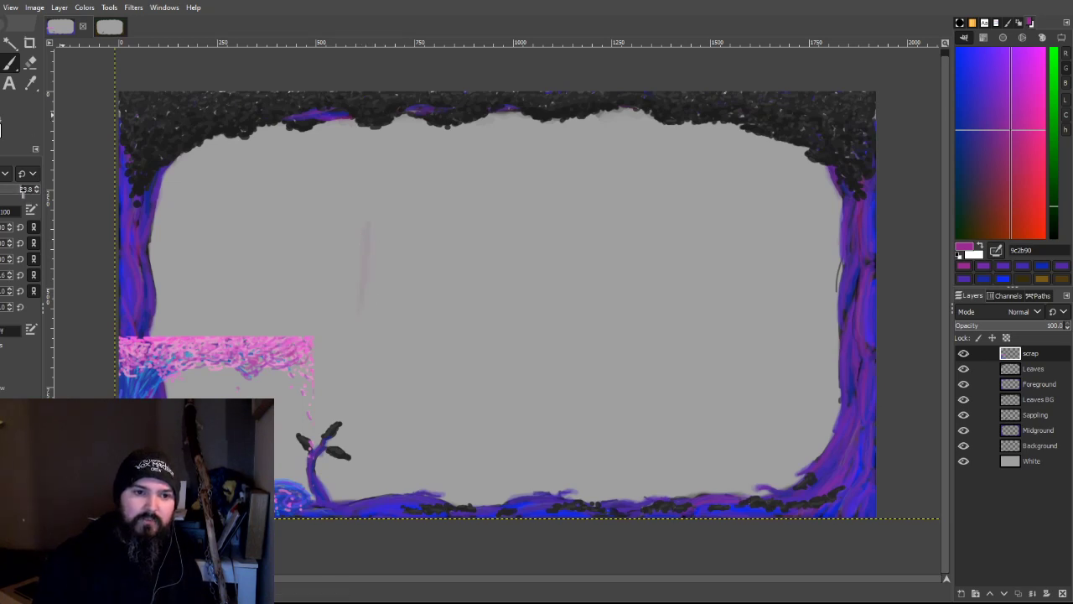
mouse_move(366, 228)
left_mouse_down()
mouse_move(363, 294)
mouse_move(381, 273)
mouse_move(356, 287)
mouse_move(384, 272)
left_mouse_up()
left_click_drag(399, 278, 419, 264)
left_click_drag(449, 198, 451, 292)
mouse_move(443, 243)
left_mouse_down()
mouse_move(462, 259)
mouse_move(482, 222)
mouse_move(484, 262)
mouse_move(512, 234)
mouse_move(538, 267)
left_mouse_up()
left_click_drag(529, 178, 524, 268)
mouse_move(516, 228)
left_mouse_down()
mouse_move(558, 221)
mouse_move(578, 243)
left_mouse_up()
left_click_drag(615, 220, 617, 240)
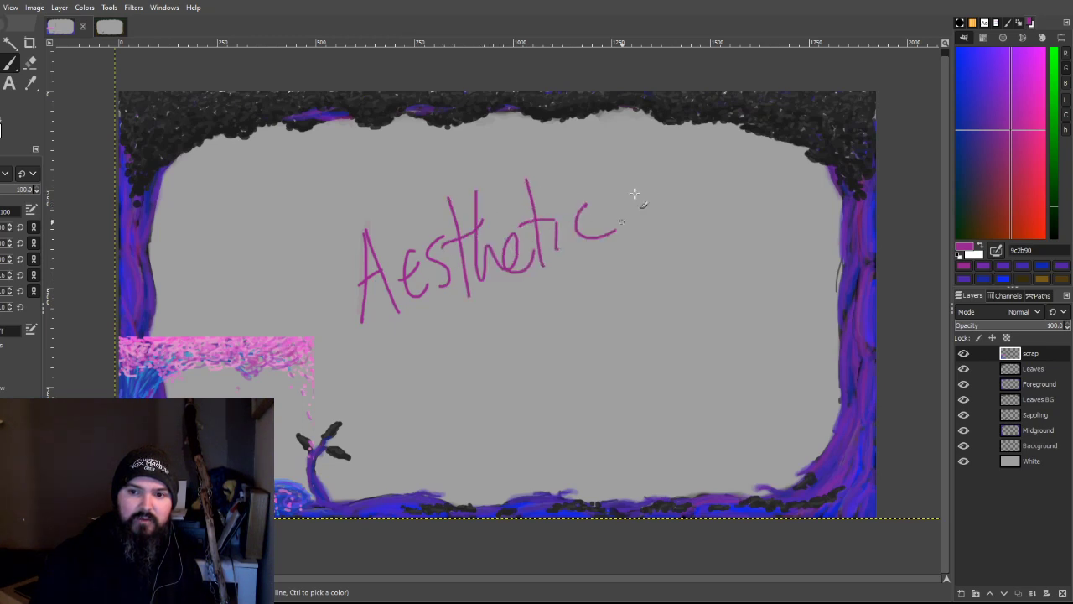
Step: Switch to the green original, show its scrap layer and handwrite "Al Natural" in magenta across the middle of the frame
left_click(109, 26)
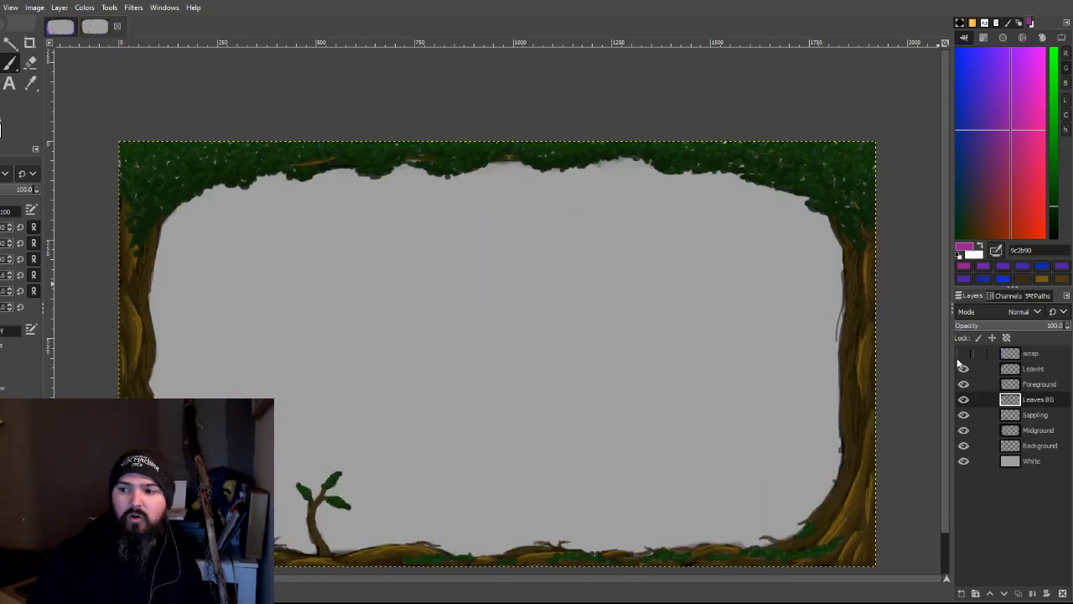
left_click(965, 354)
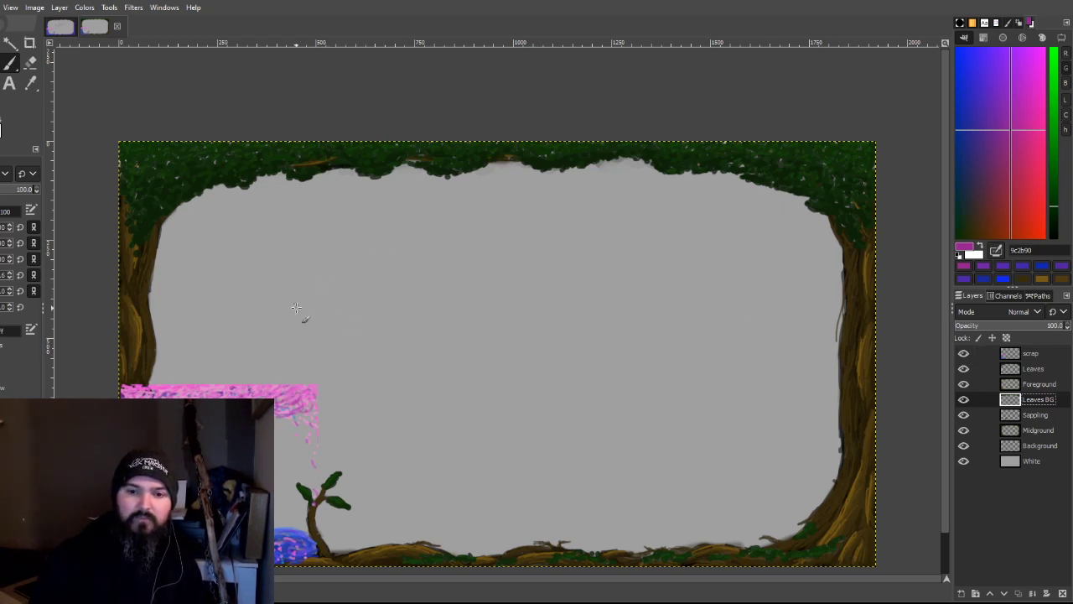
left_click_drag(292, 351, 320, 339)
left_click_drag(297, 317, 318, 312)
mouse_move(334, 270)
left_mouse_down()
mouse_move(342, 333)
mouse_move(414, 331)
mouse_move(416, 266)
left_mouse_up()
left_click_drag(453, 302, 463, 328)
mouse_move(472, 252)
left_mouse_down()
mouse_move(458, 298)
mouse_move(494, 305)
left_mouse_up()
mouse_move(502, 295)
left_mouse_down()
mouse_move(573, 286)
mouse_move(619, 299)
left_mouse_up()
left_click_drag(623, 231, 643, 295)
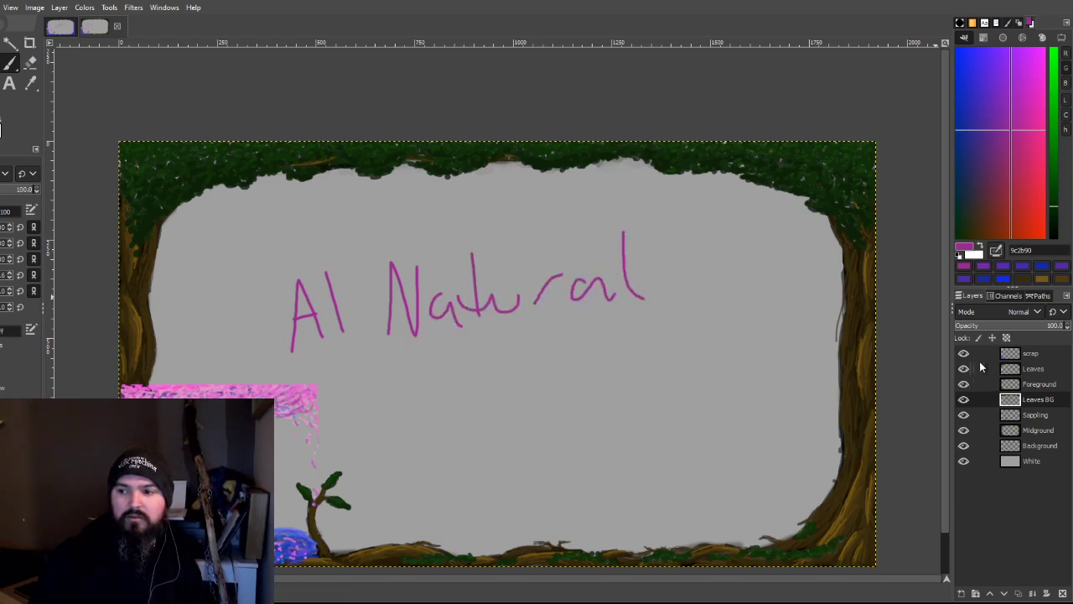
Step: Return to the purple frame image, hide the scrap layer and make the Leaves layer active
left_click(56, 29)
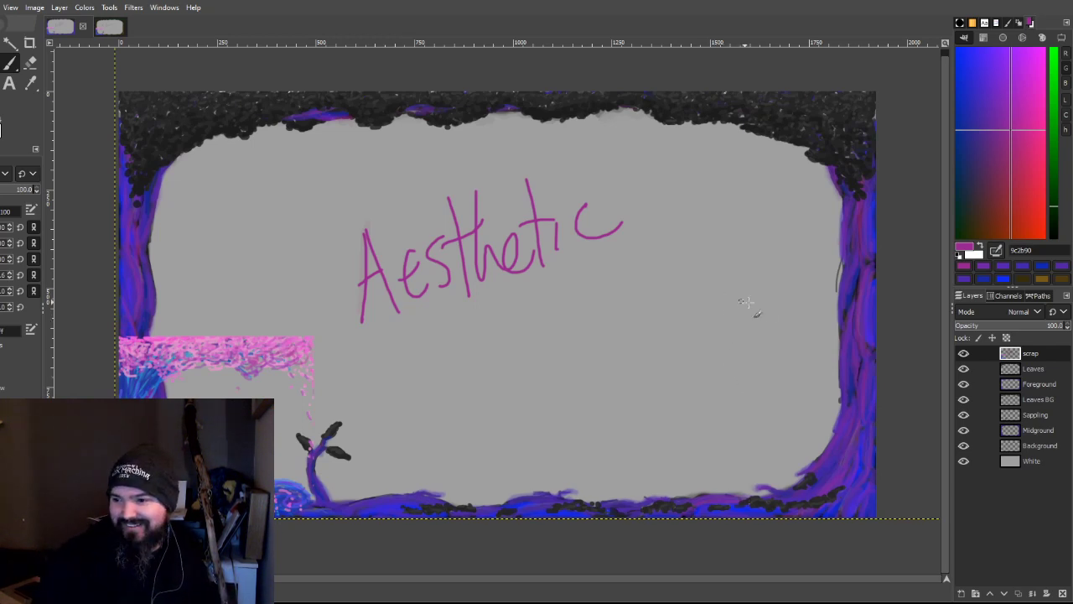
left_click(963, 353)
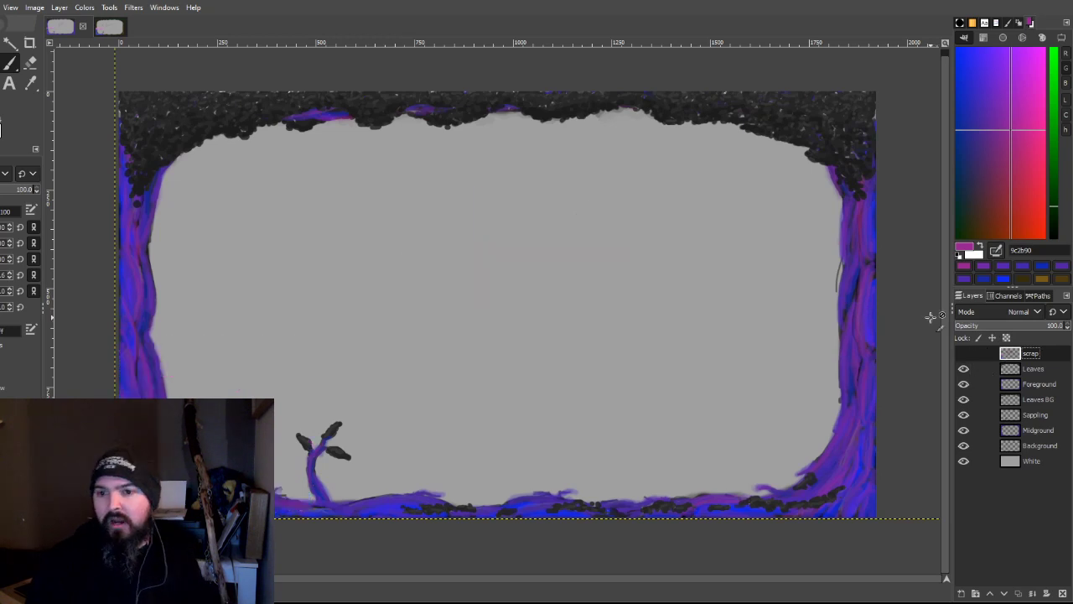
left_click(1019, 370)
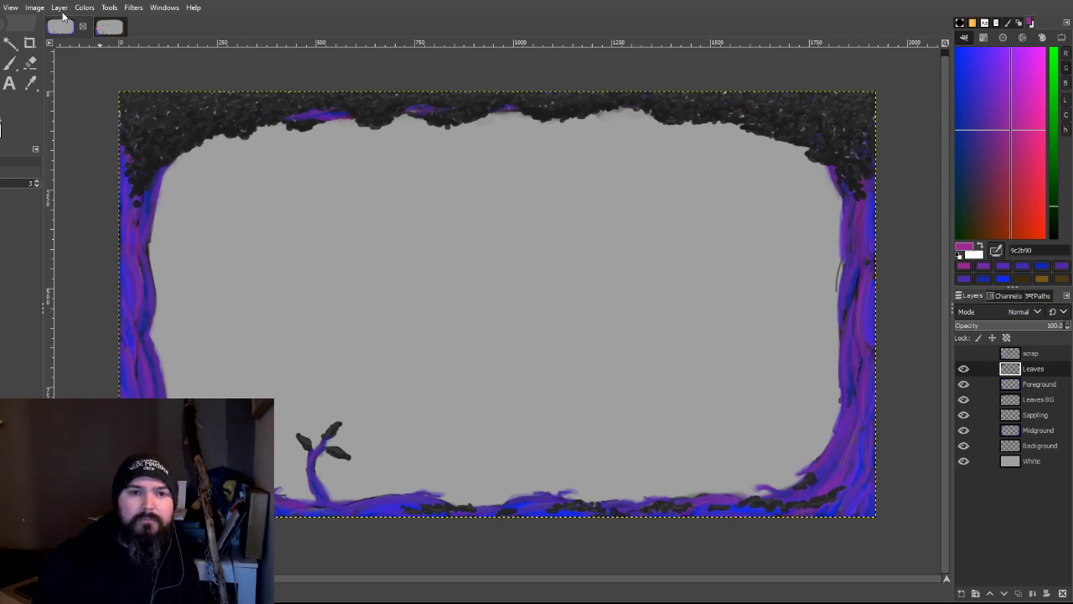
Step: Paint bright purple b92bea leaf dabs over the dark foliage in the frame's upper-left corner
left_click(9, 63)
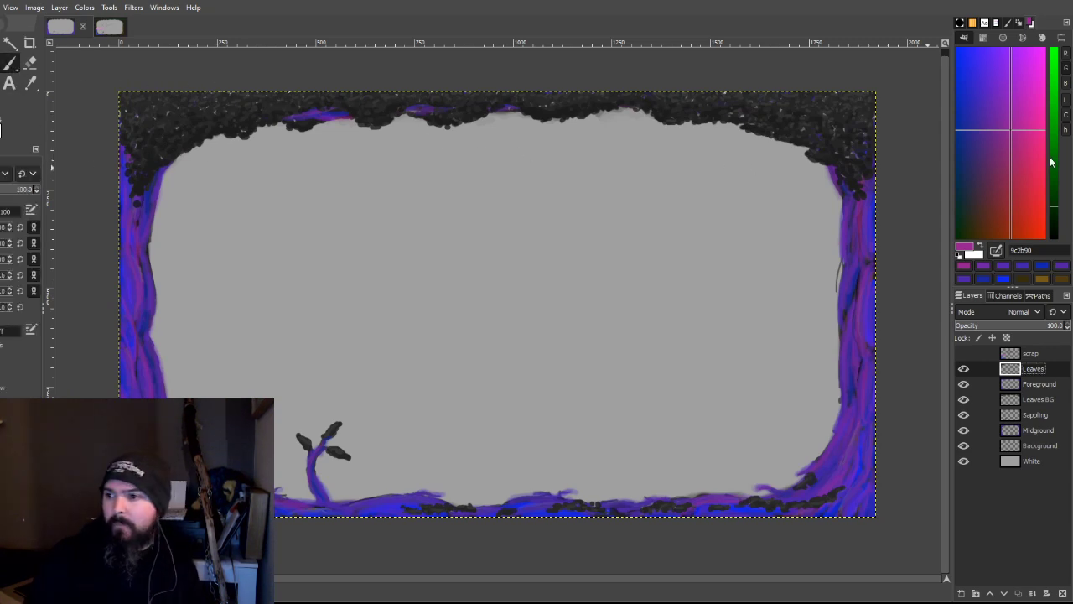
left_click(1036, 88)
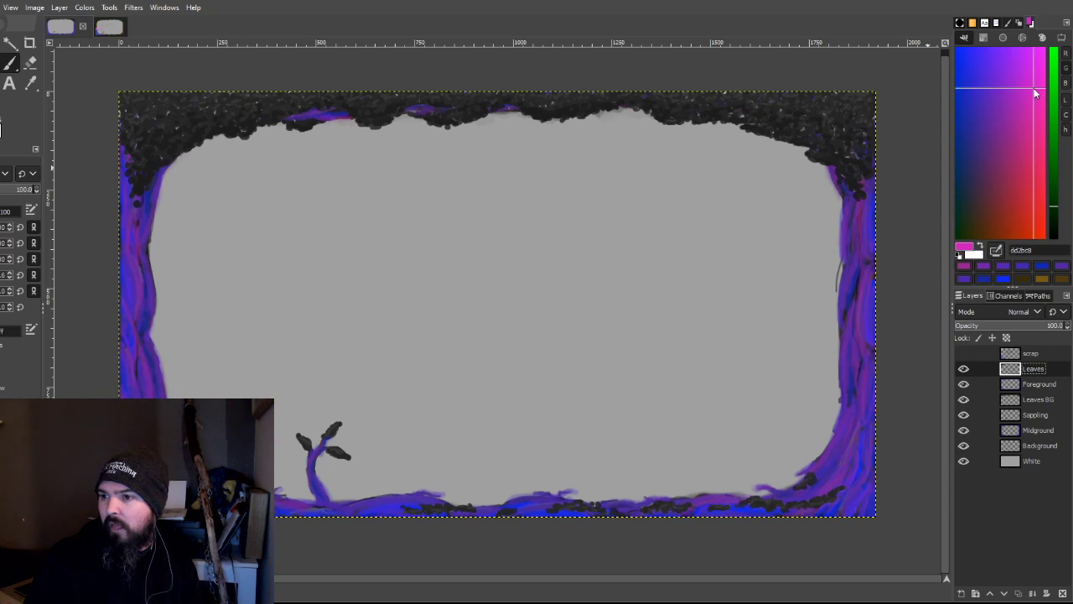
left_click_drag(1035, 89, 1020, 61)
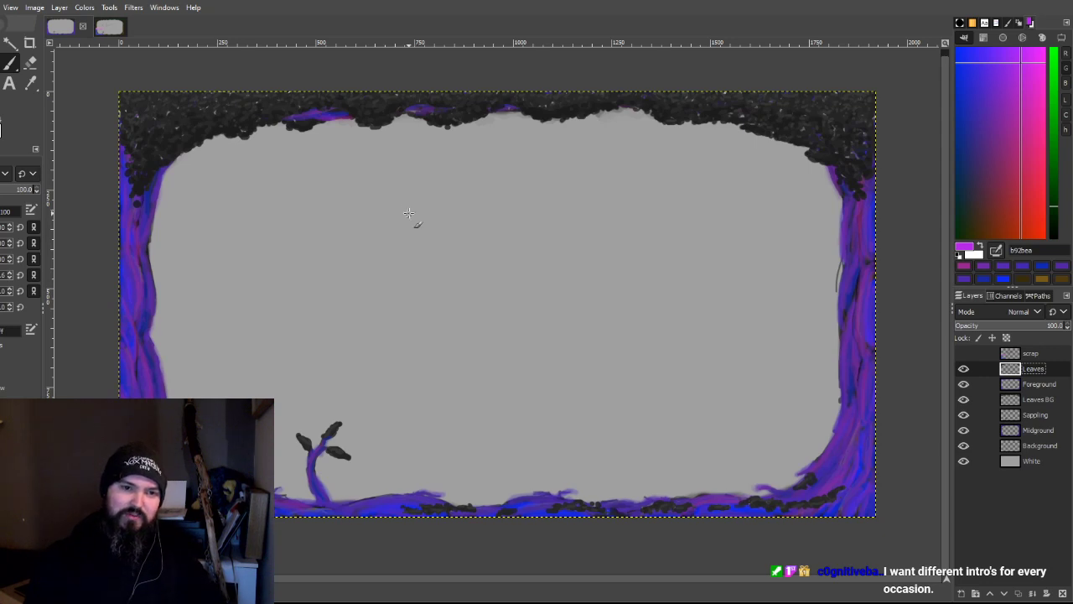
left_click(138, 202)
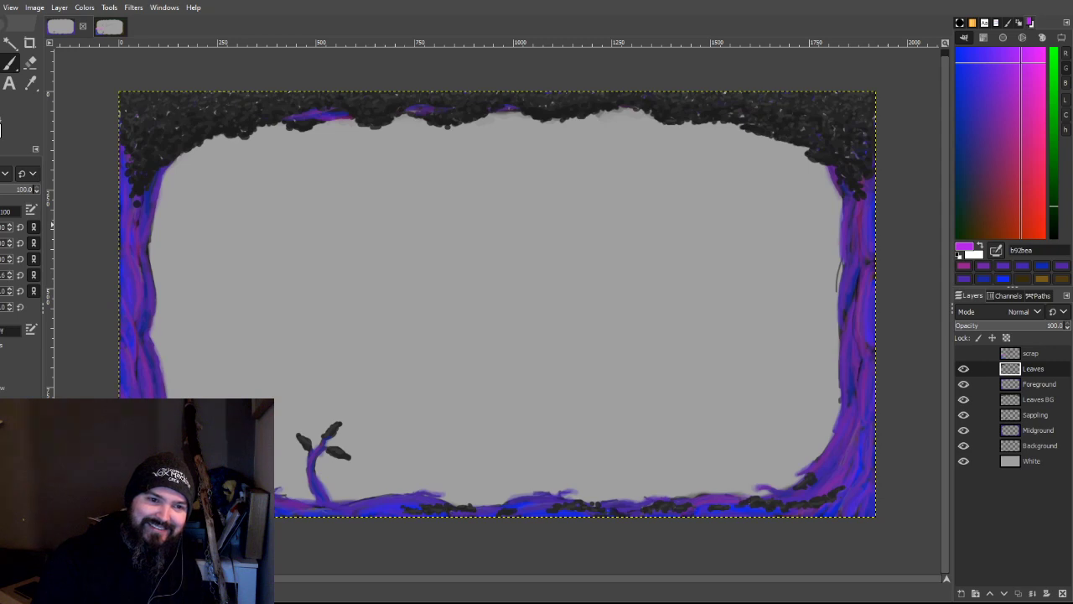
mouse_move(140, 201)
left_mouse_down()
mouse_move(136, 167)
mouse_move(166, 159)
mouse_move(136, 165)
mouse_move(145, 160)
mouse_move(130, 159)
mouse_move(141, 151)
mouse_move(125, 147)
mouse_move(139, 154)
mouse_move(128, 132)
mouse_move(127, 141)
mouse_move(156, 140)
mouse_move(146, 152)
mouse_move(171, 148)
left_mouse_up()
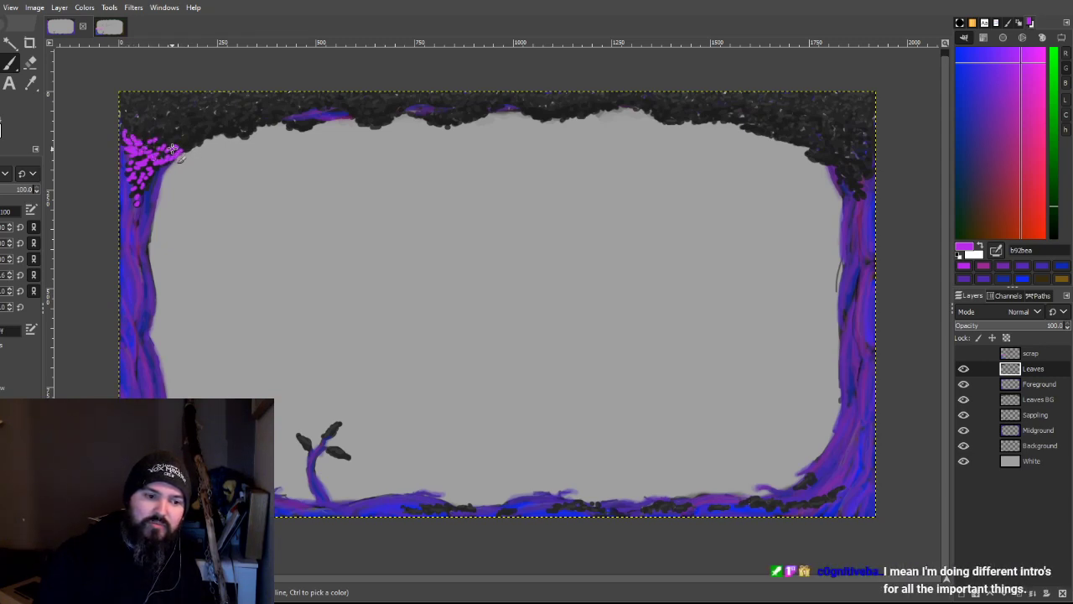
Step: Hide the Leaves BG layer and continue the b92bea leaf dabs along the canopy's lower edge to the upper-right corner
left_click(964, 400)
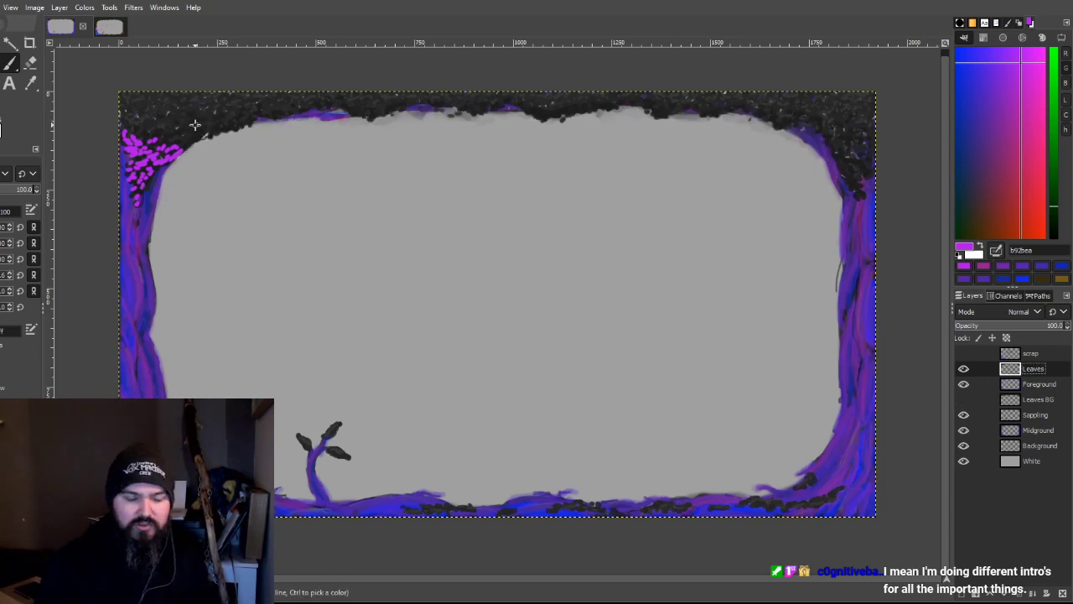
mouse_move(180, 143)
left_mouse_down()
mouse_move(280, 114)
mouse_move(268, 111)
mouse_move(327, 104)
mouse_move(373, 116)
mouse_move(407, 100)
mouse_move(285, 108)
mouse_move(182, 142)
mouse_move(119, 130)
mouse_move(148, 130)
mouse_move(128, 121)
mouse_move(168, 138)
mouse_move(176, 127)
left_mouse_up()
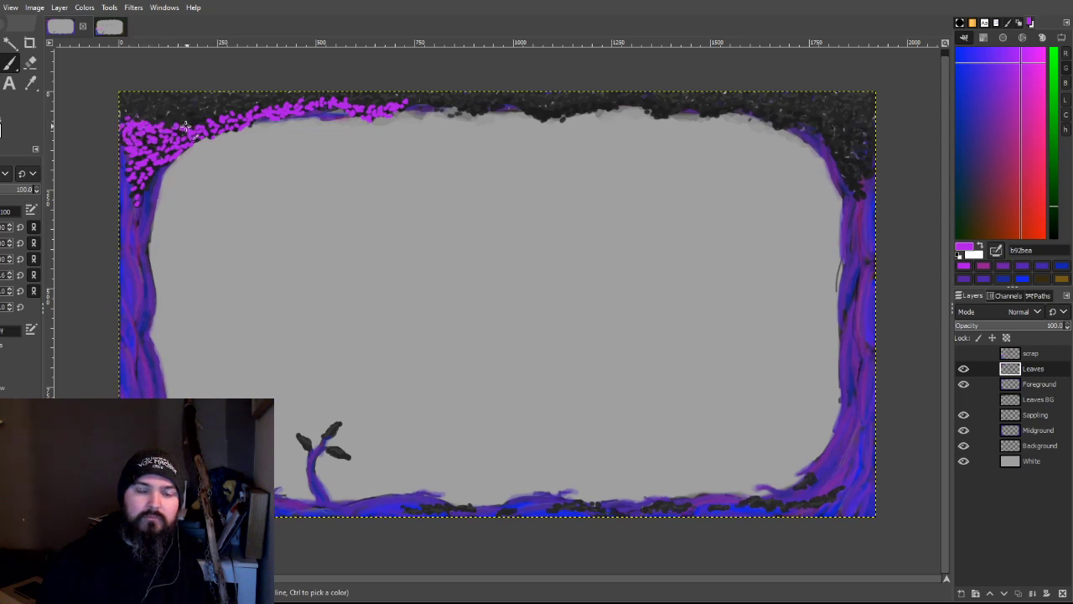
mouse_move(443, 112)
left_mouse_down()
mouse_move(505, 101)
mouse_move(495, 109)
mouse_move(504, 96)
mouse_move(533, 116)
mouse_move(542, 105)
mouse_move(549, 119)
mouse_move(545, 106)
mouse_move(561, 119)
mouse_move(576, 103)
mouse_move(579, 124)
mouse_move(576, 111)
mouse_move(608, 109)
mouse_move(554, 107)
mouse_move(659, 109)
left_mouse_up()
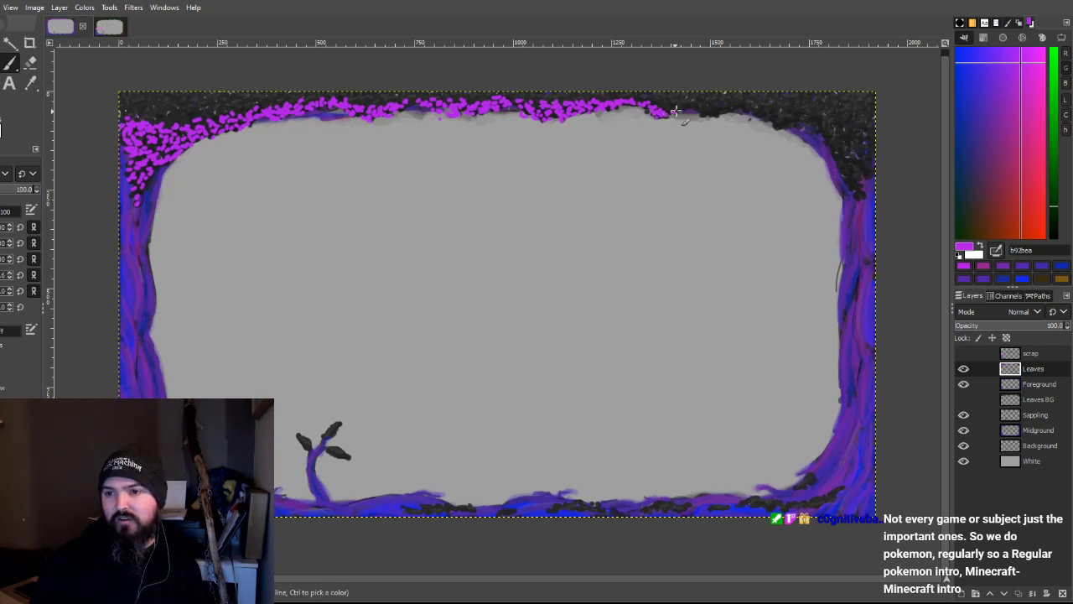
mouse_move(668, 110)
left_mouse_down()
mouse_move(695, 103)
mouse_move(713, 117)
mouse_move(711, 99)
mouse_move(717, 110)
mouse_move(744, 99)
mouse_move(723, 109)
mouse_move(747, 101)
mouse_move(759, 117)
mouse_move(763, 109)
mouse_move(748, 121)
mouse_move(776, 112)
mouse_move(775, 126)
mouse_move(799, 120)
mouse_move(776, 112)
mouse_move(833, 125)
mouse_move(824, 139)
mouse_move(828, 125)
mouse_move(832, 145)
mouse_move(846, 141)
mouse_move(833, 155)
mouse_move(846, 158)
mouse_move(845, 168)
mouse_move(854, 158)
mouse_move(847, 177)
mouse_move(860, 196)
mouse_move(867, 177)
mouse_move(846, 156)
left_mouse_up()
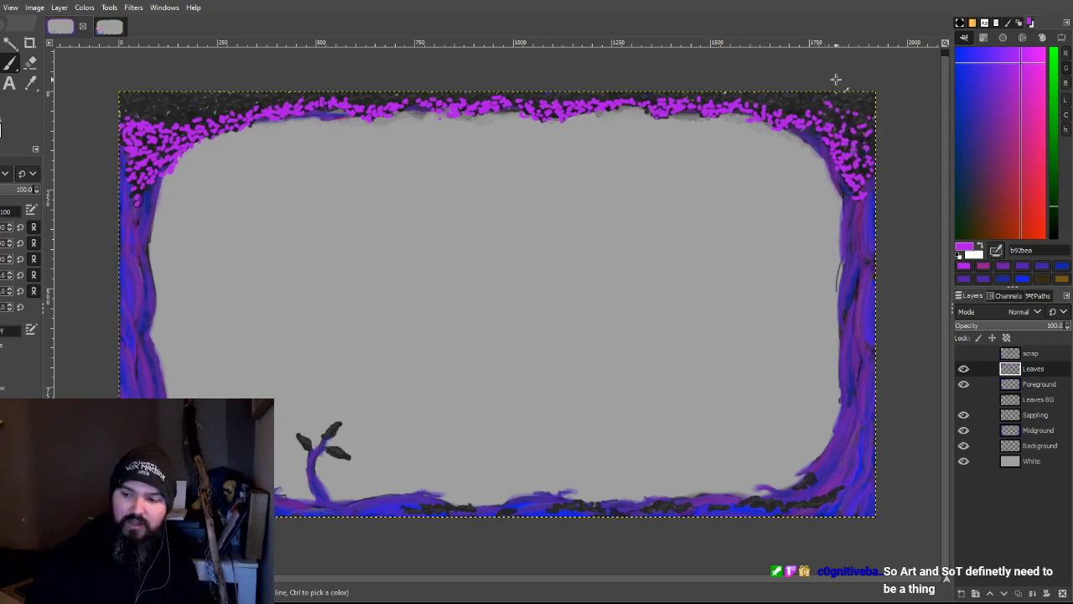
Step: Paint b92bea highlights along the sapling's three leaves on the Sappling layer
left_click(1034, 414)
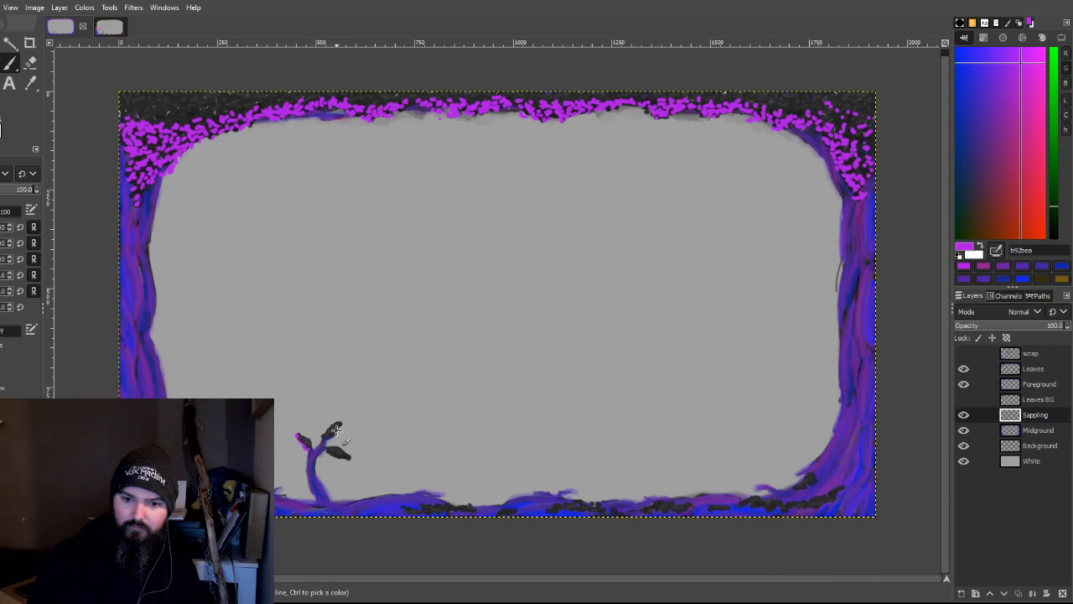
left_click_drag(340, 453, 349, 459)
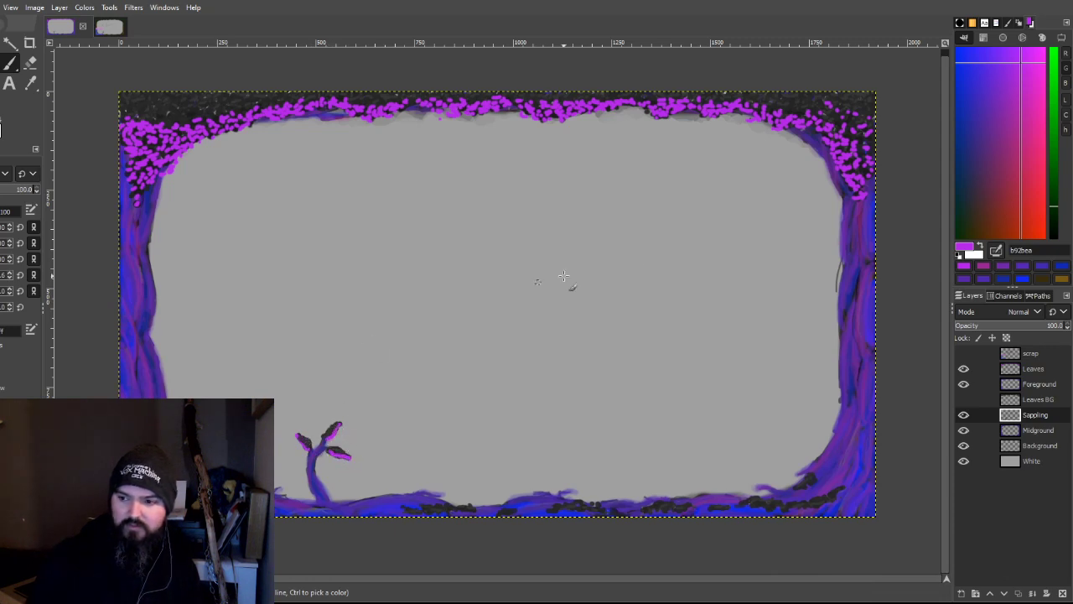
Step: Toggle the visibility of the Foreground and Leaves layers to examine what each one contains
left_click(963, 385)
left_click(963, 385)
left_click(965, 369)
left_click(965, 369)
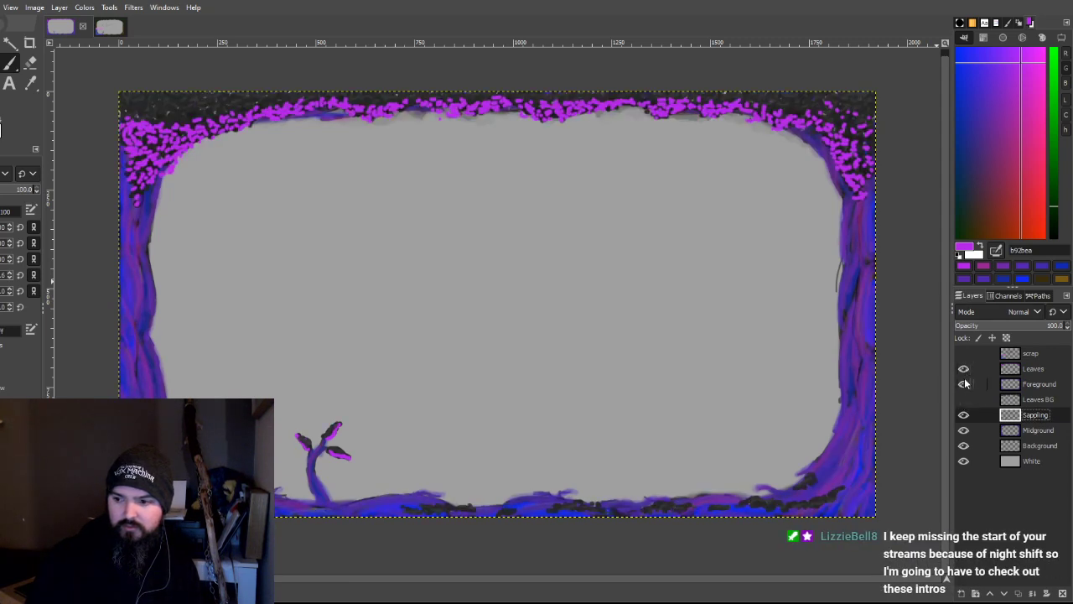
left_click(965, 370)
left_click(964, 370)
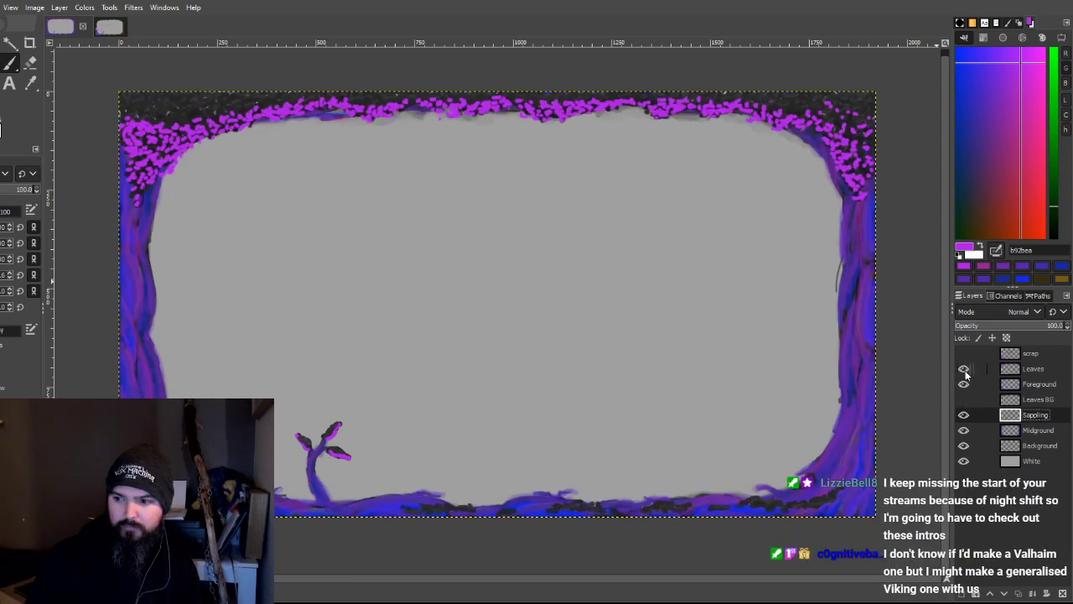
left_click(1032, 401)
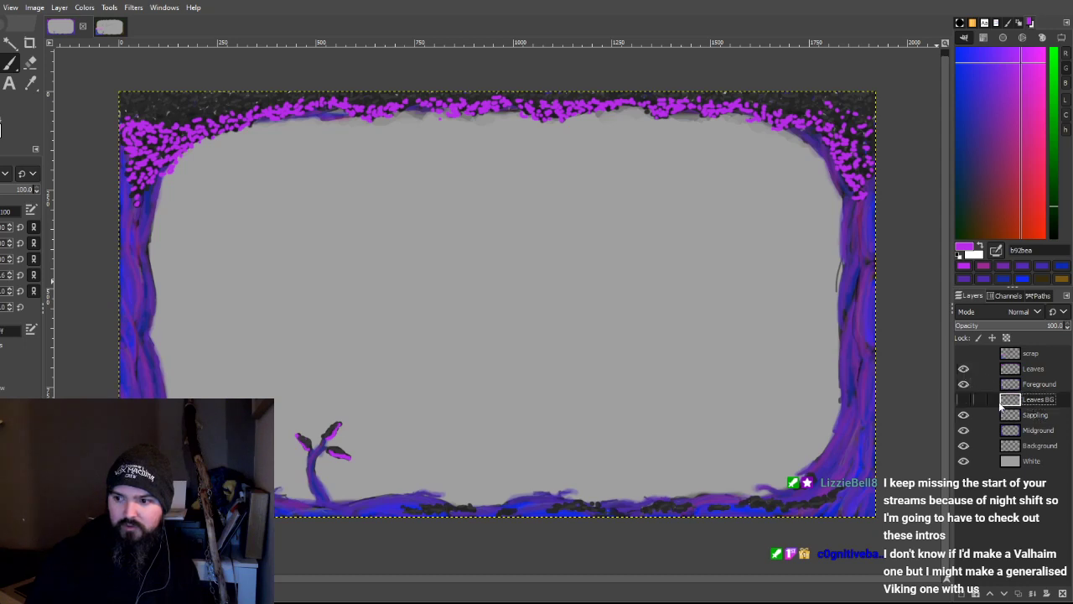
left_click(964, 384)
left_click(964, 384)
left_click(965, 371)
left_click(966, 371)
Step: Box-select the sapling area on the Leaves layer, clear the extra magenta dabs there and drop the selection
left_click(1029, 370)
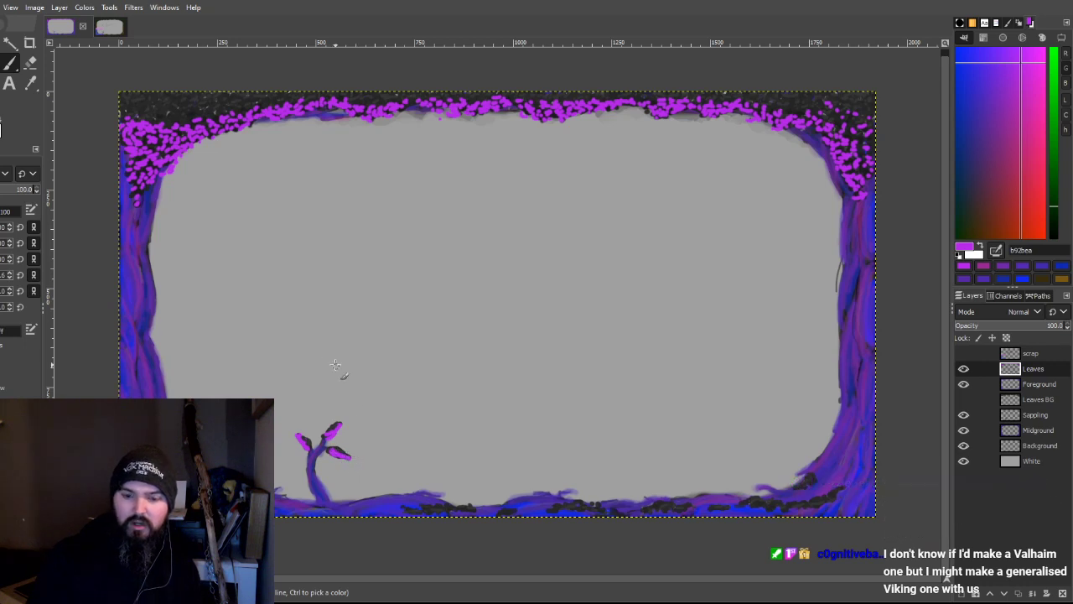
key("r")
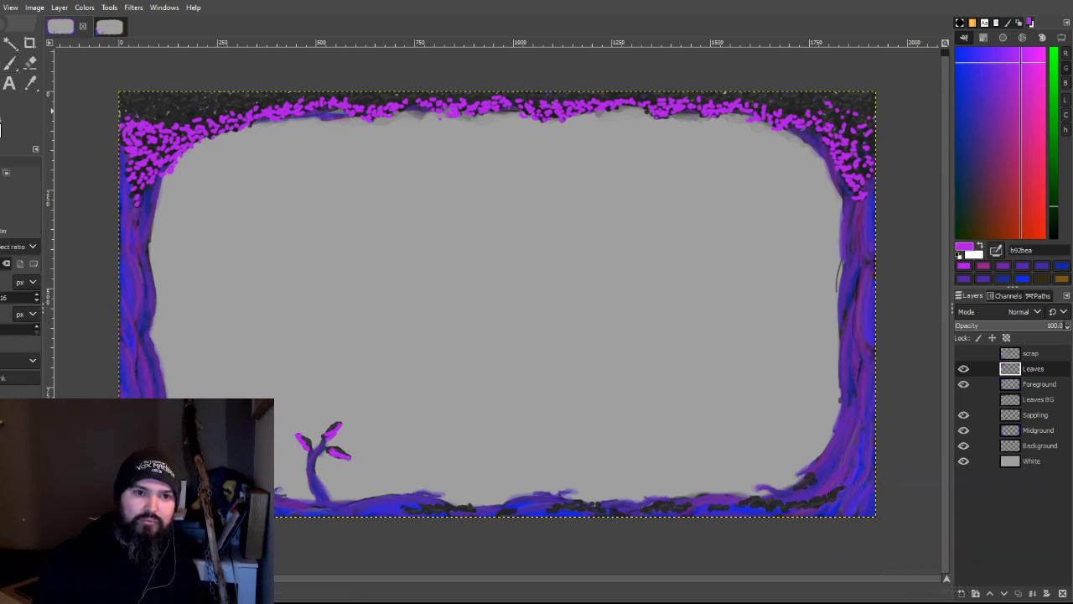
left_click_drag(248, 389, 388, 484)
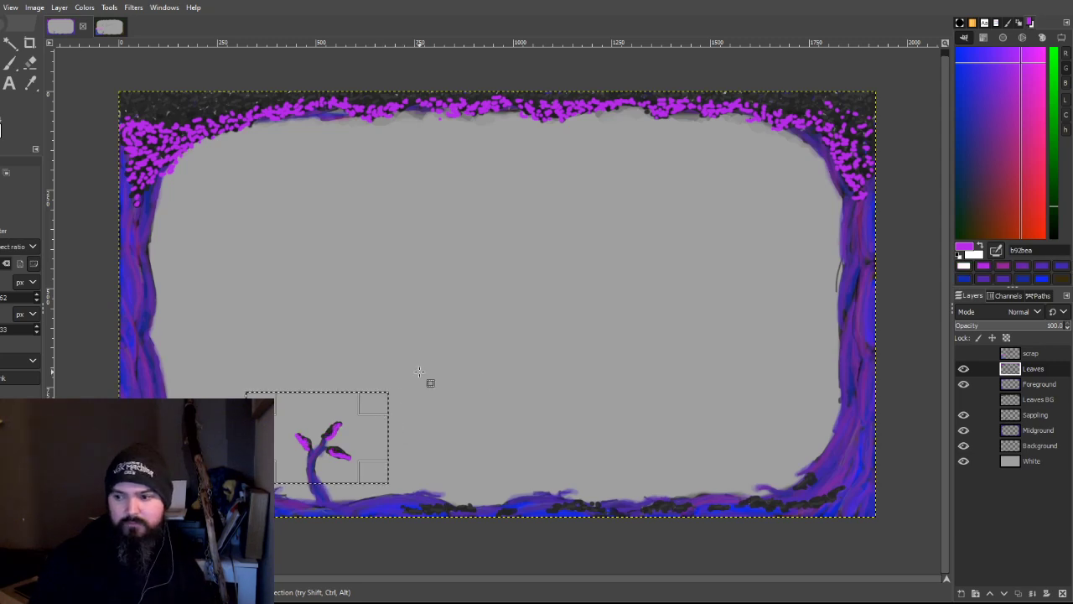
left_click(1040, 416)
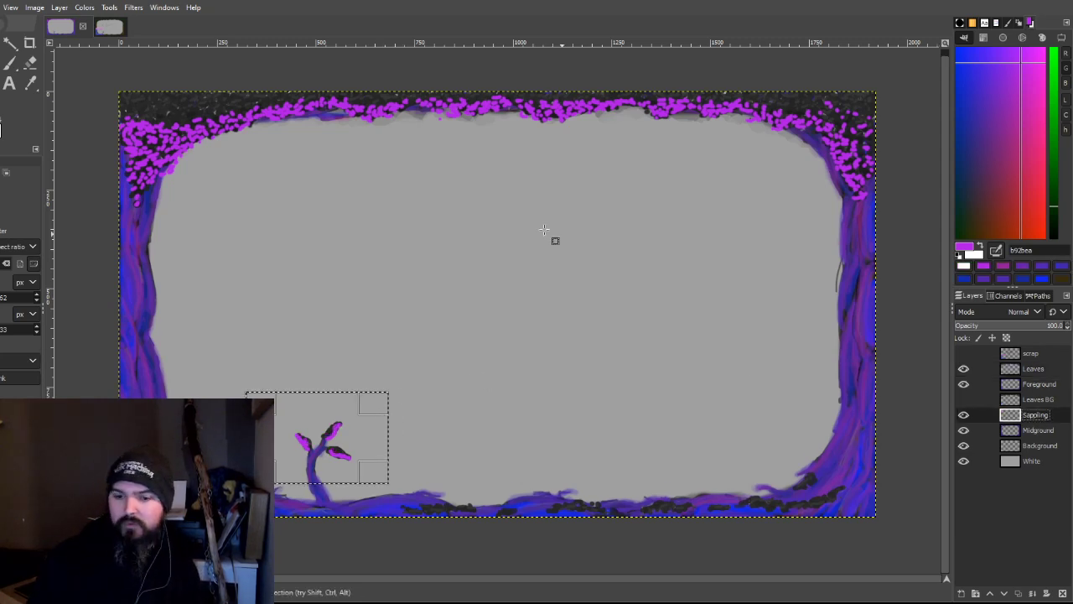
left_click(335, 265)
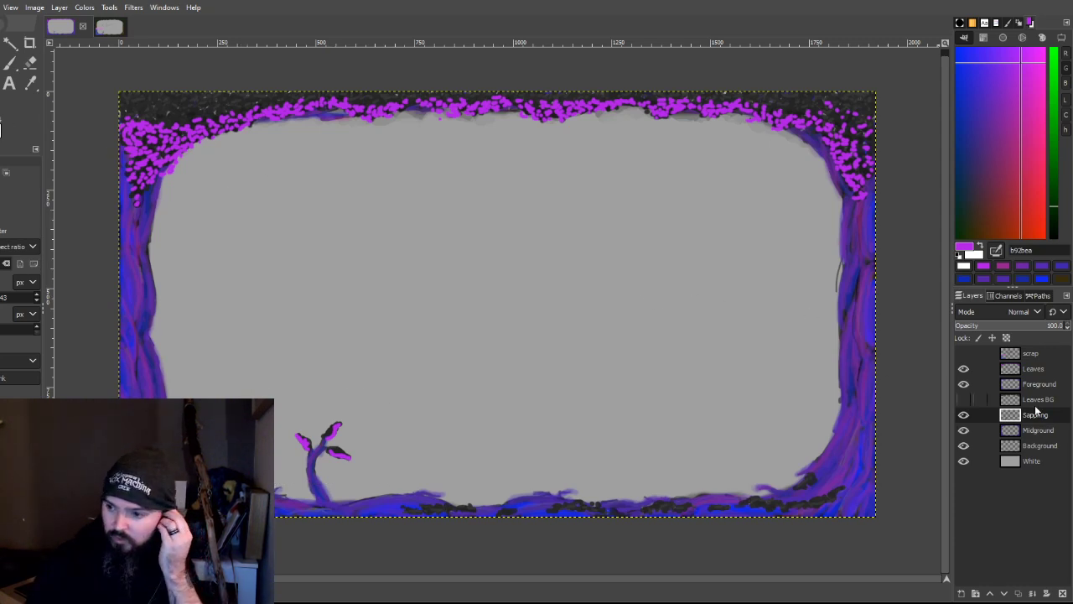
Step: Thicken the canopy on the Leaves layer with pinker ca2fea leaf dabs above the first row
left_click(1040, 370)
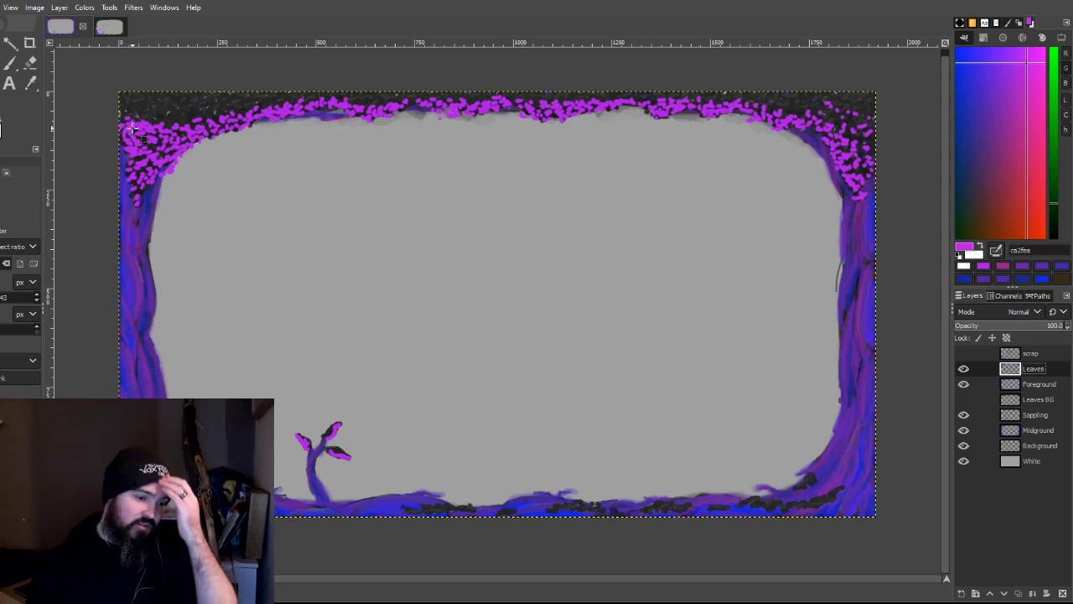
left_click(10, 67)
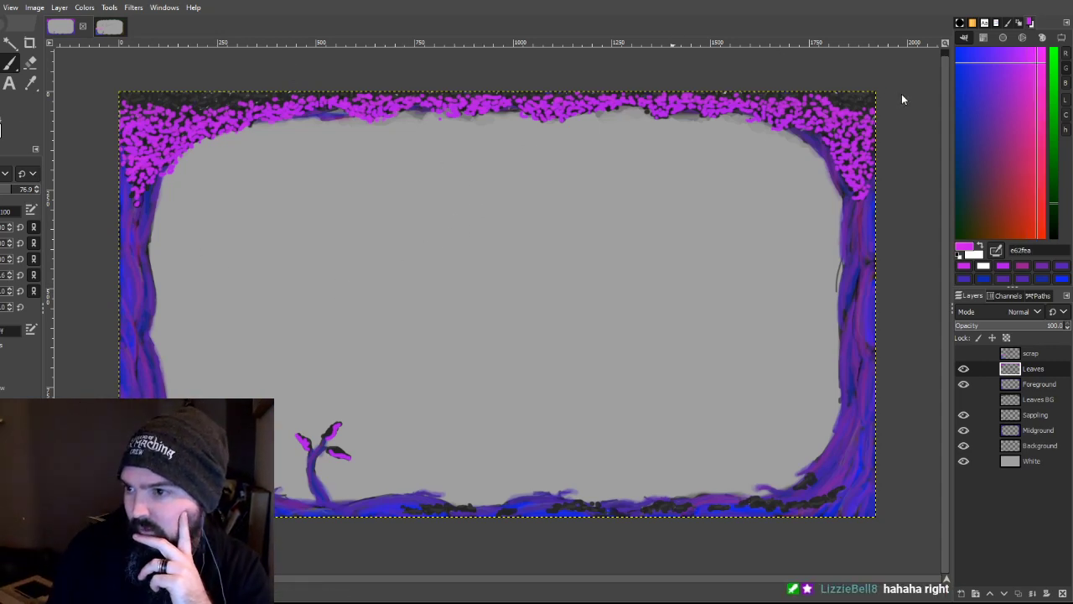
Step: Set the brush colour to pink e846eb and dab lighter leaves over the remaining dark strip along the canopy's upper edge
left_click(835, 172, "ctrl")
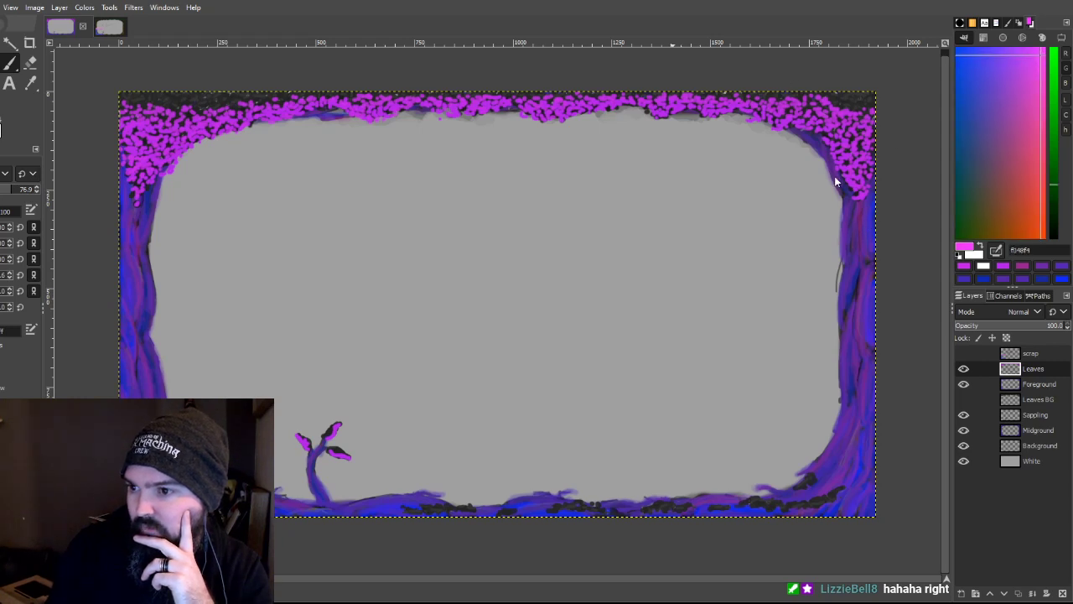
left_click(796, 96, "ctrl")
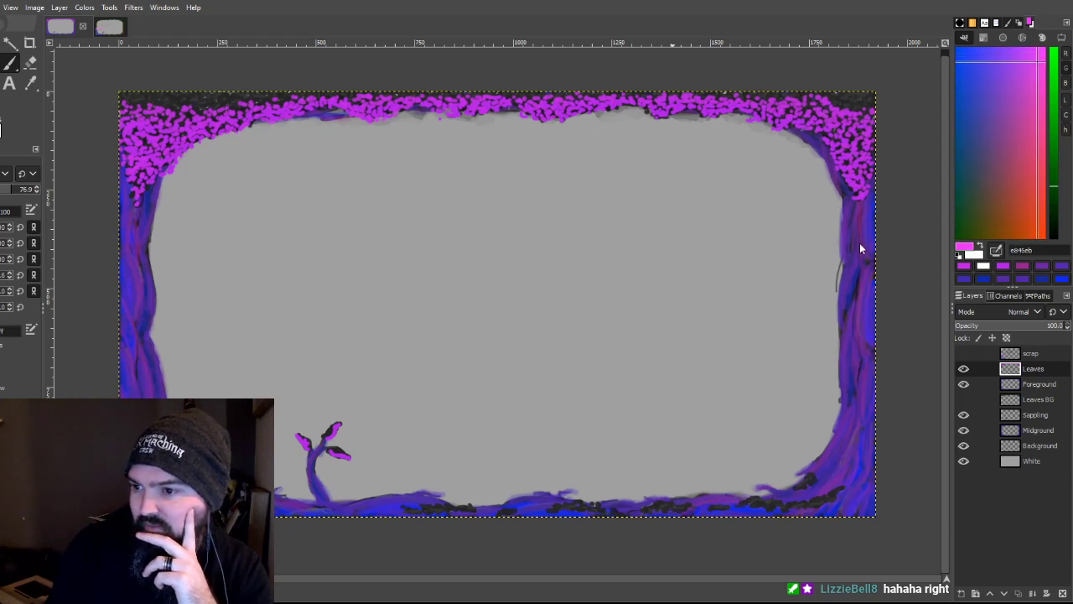
left_click(129, 97)
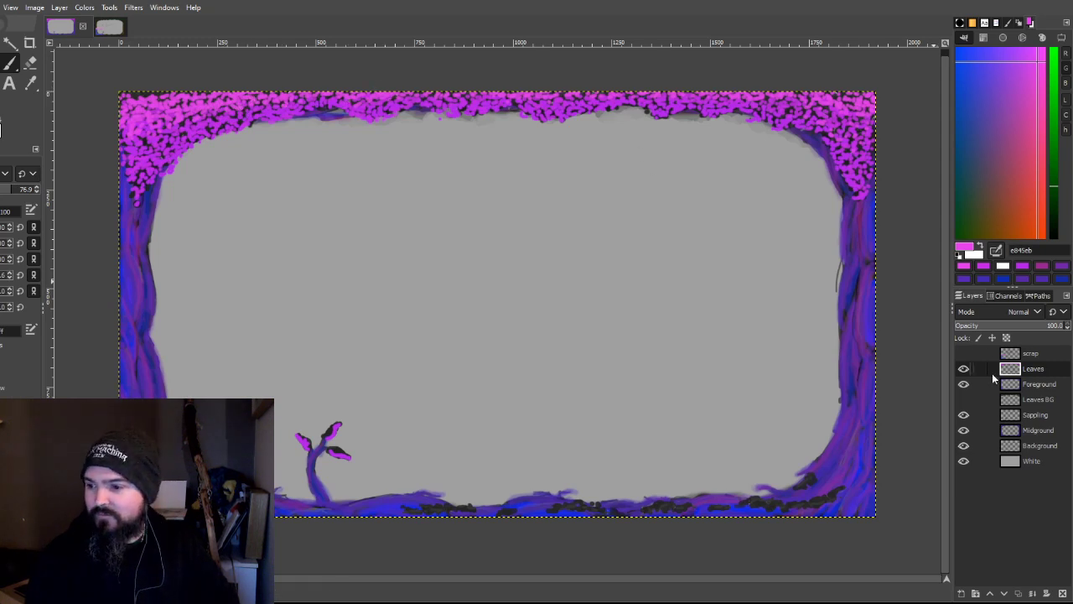
Step: Show the Leaves BG layer, hide the Leaves and Foreground layers, and make Leaves BG the layer being painted
left_click(964, 399)
left_click(964, 369)
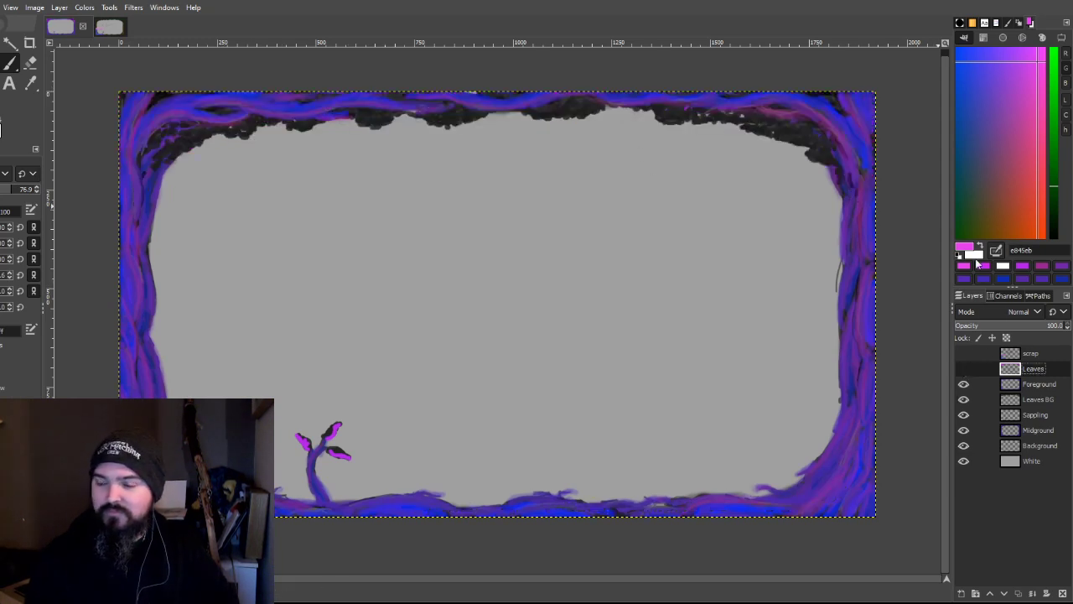
left_click(1010, 384)
left_click(964, 385)
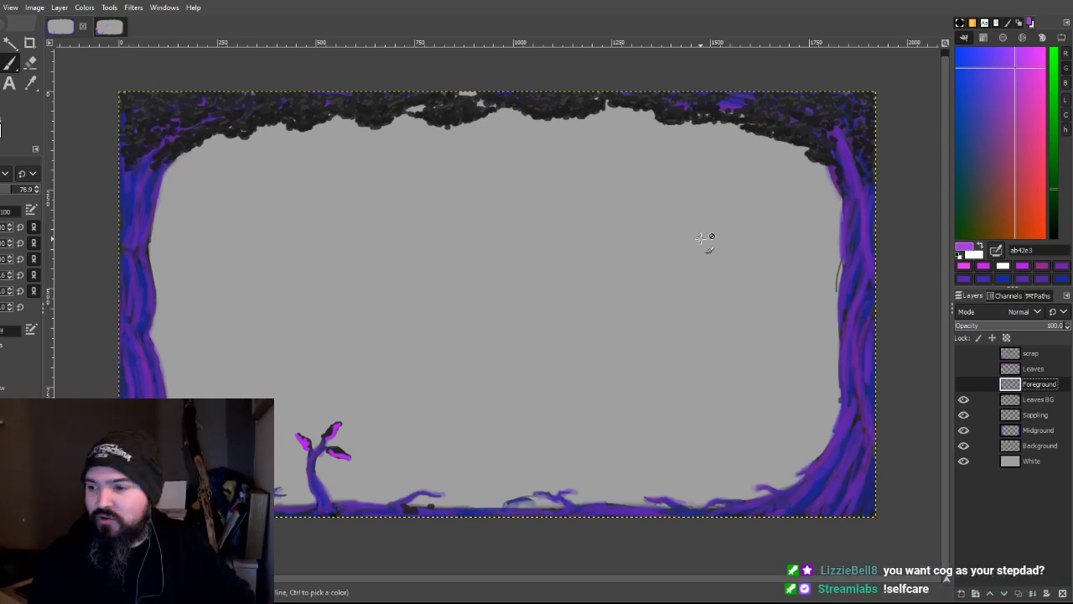
left_click(1044, 404)
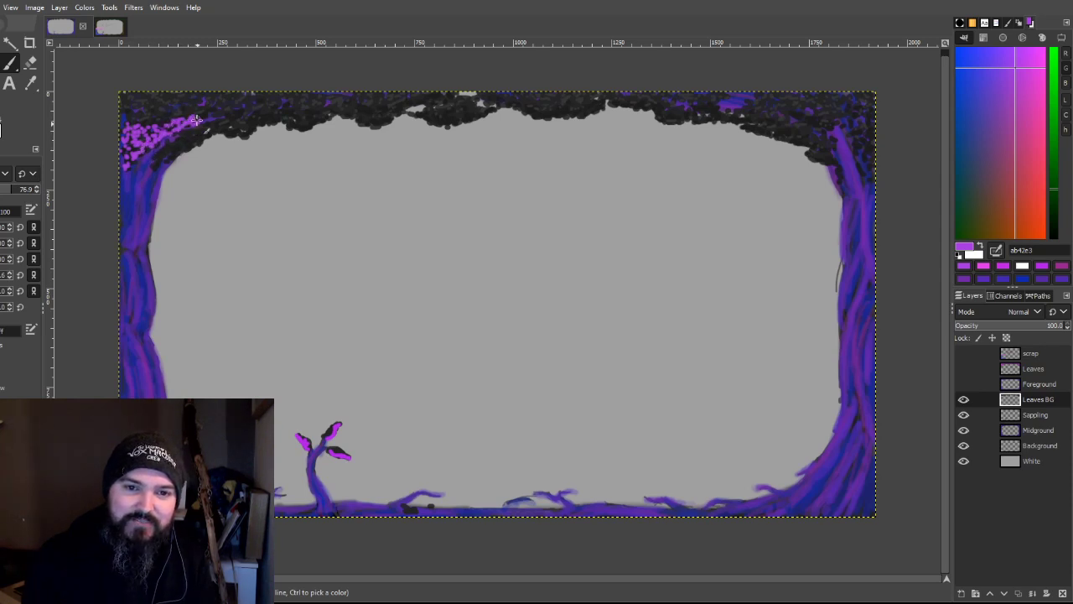
Step: Dab purple ab42e3 leaves along the lower band of the Leaves BG canopy and over the dark parts of the sapling's leaves
left_click_drag(233, 115, 192, 137)
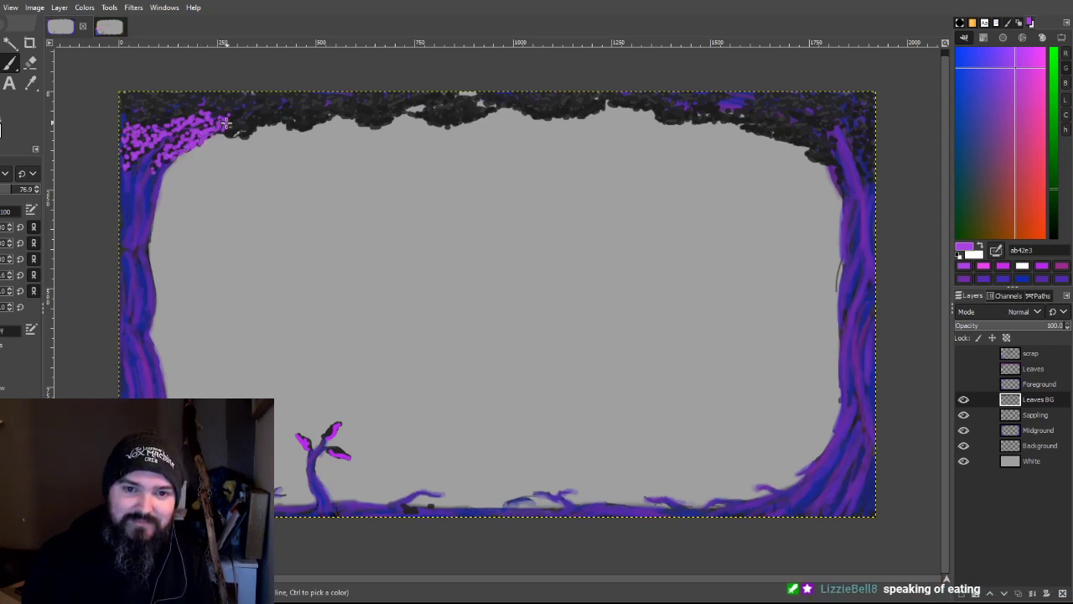
mouse_move(230, 134)
left_mouse_down()
mouse_move(254, 129)
mouse_move(233, 124)
left_mouse_up()
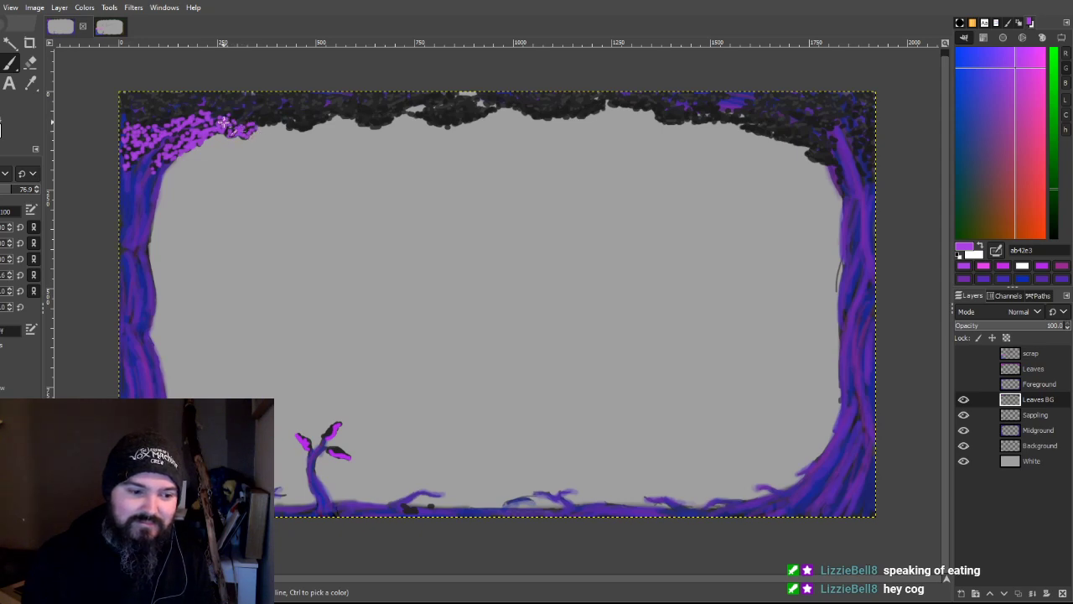
mouse_move(266, 127)
left_mouse_down()
mouse_move(261, 114)
mouse_move(285, 119)
mouse_move(252, 106)
left_mouse_up()
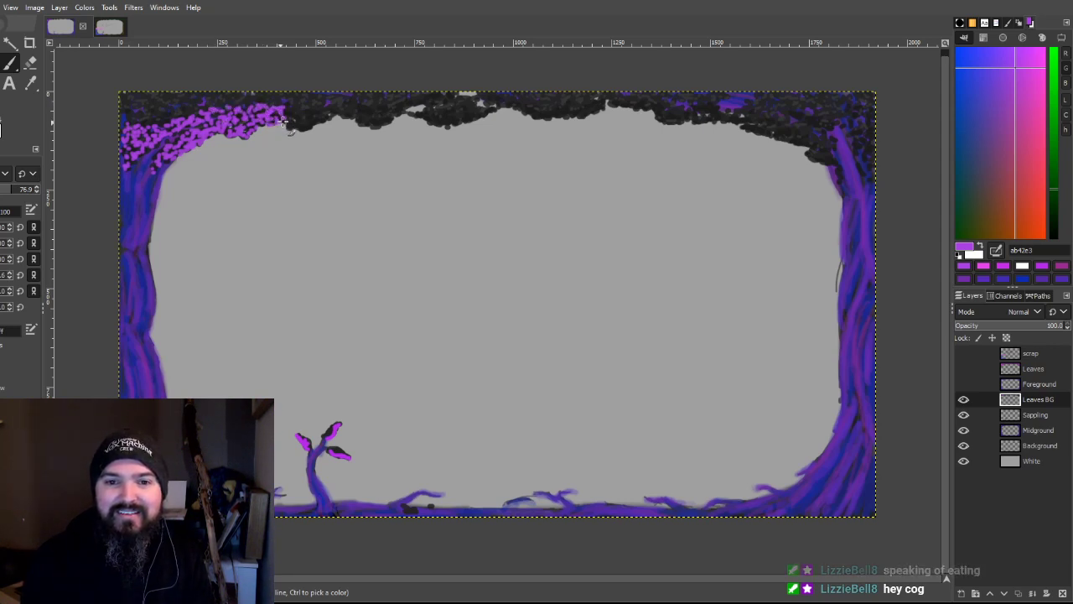
mouse_move(289, 125)
left_mouse_down()
mouse_move(329, 117)
mouse_move(301, 121)
mouse_move(293, 111)
mouse_move(323, 104)
mouse_move(383, 121)
left_mouse_up()
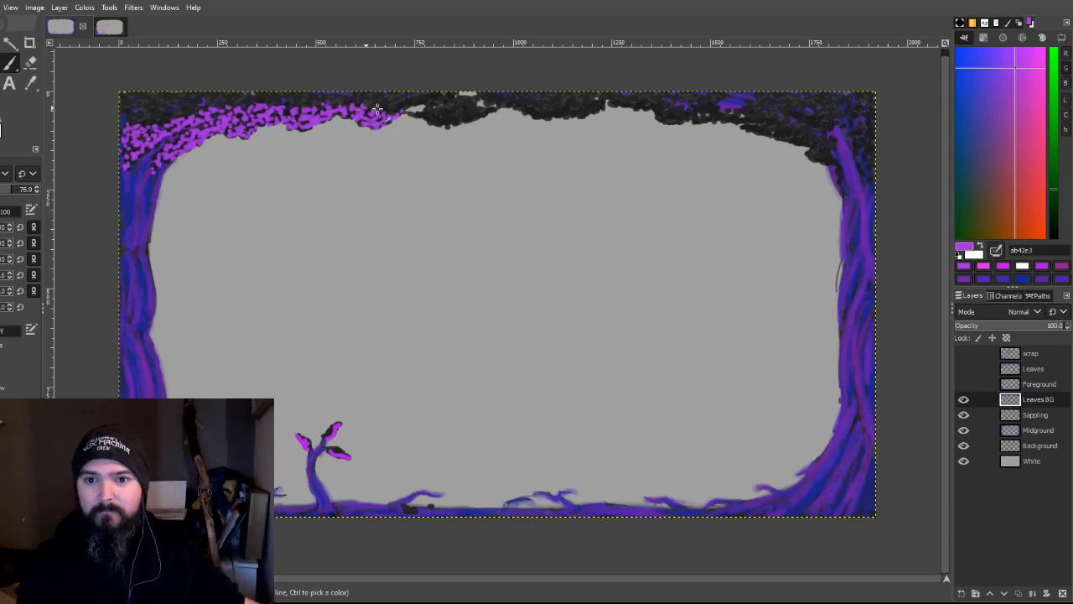
mouse_move(404, 105)
left_mouse_down()
mouse_move(469, 100)
mouse_move(418, 114)
mouse_move(452, 125)
mouse_move(489, 108)
mouse_move(464, 120)
mouse_move(439, 115)
mouse_move(477, 109)
mouse_move(432, 110)
mouse_move(525, 104)
mouse_move(490, 99)
mouse_move(554, 115)
mouse_move(543, 100)
mouse_move(561, 112)
mouse_move(554, 96)
mouse_move(564, 111)
mouse_move(564, 103)
mouse_move(584, 114)
mouse_move(601, 102)
mouse_move(550, 102)
mouse_move(637, 104)
mouse_move(681, 121)
mouse_move(671, 99)
mouse_move(713, 126)
mouse_move(697, 111)
mouse_move(713, 101)
mouse_move(744, 128)
mouse_move(764, 125)
mouse_move(751, 119)
mouse_move(798, 143)
left_mouse_up()
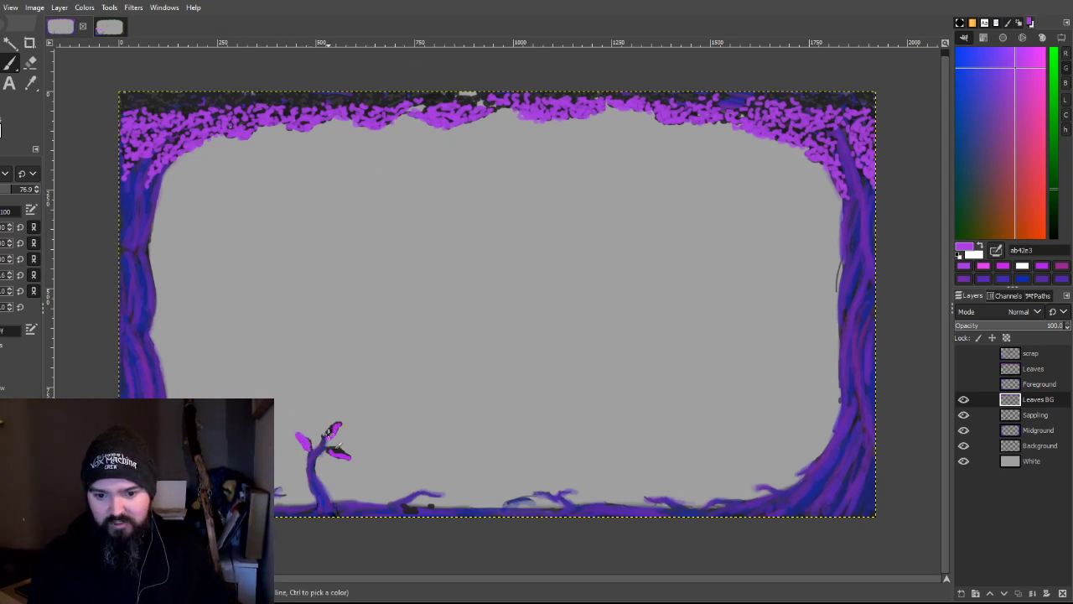
left_click_drag(331, 434, 353, 458)
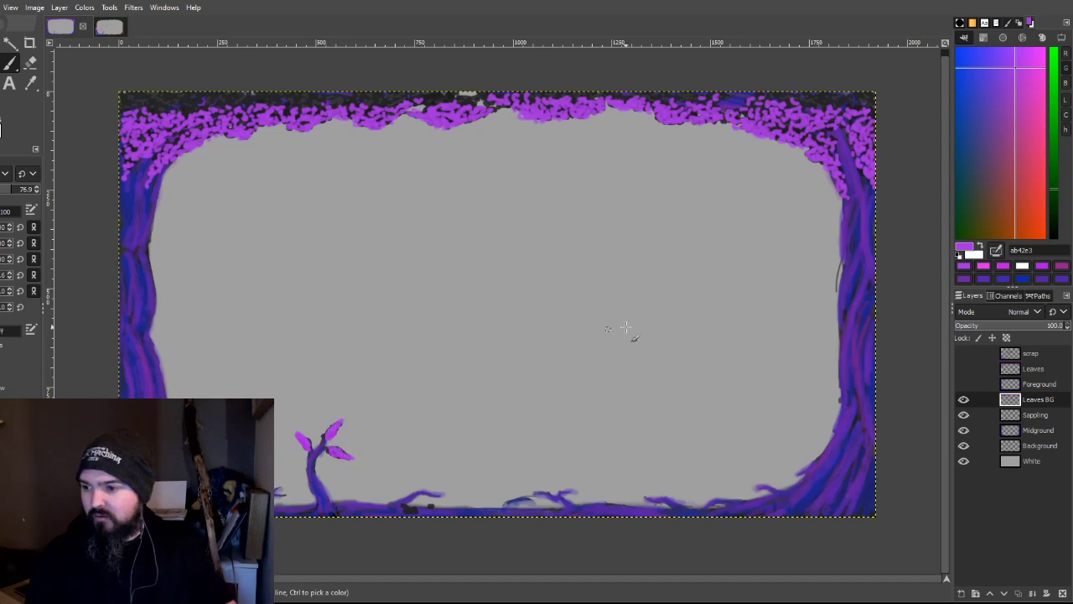
left_click(964, 369)
left_click(964, 369)
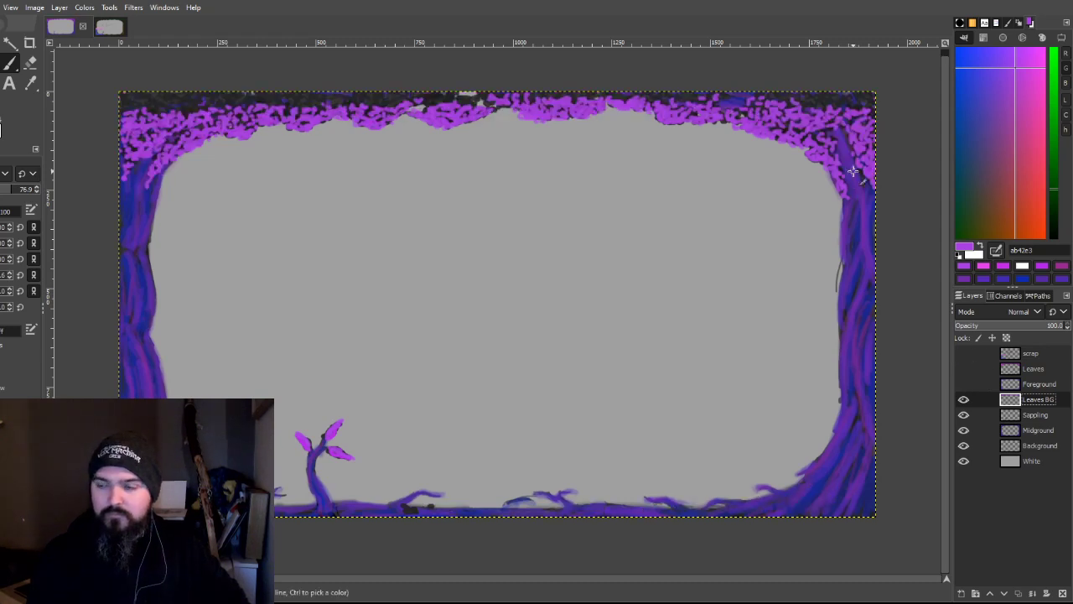
Step: Set the brush colour to c942e3 and dab a second band of leaves above the first on Leaves BG
left_click(1016, 69)
left_click_drag(1017, 74, 1027, 67)
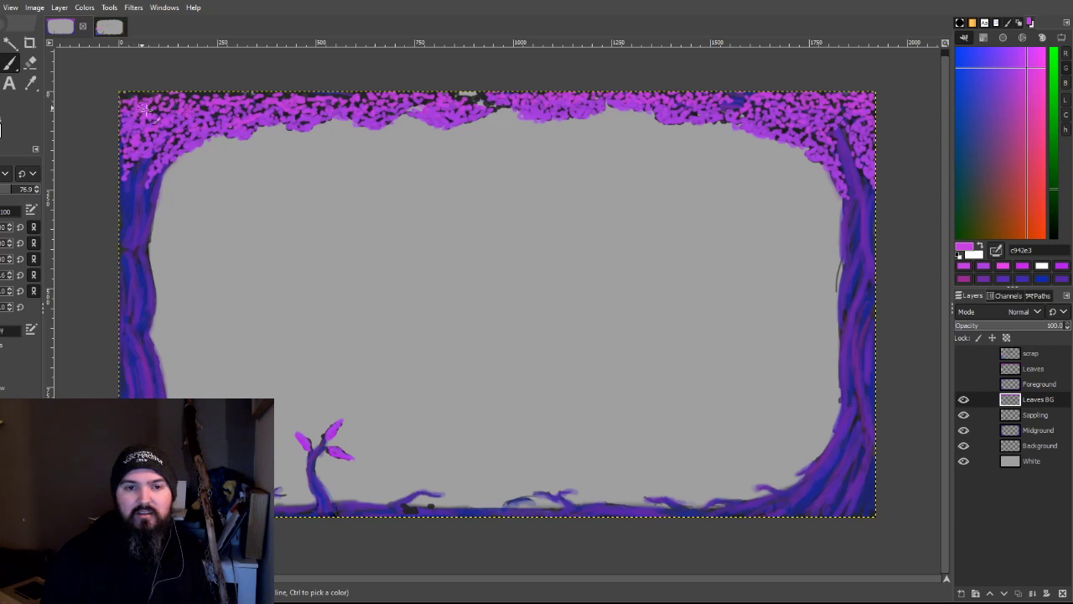
left_click(964, 369)
left_click(964, 369)
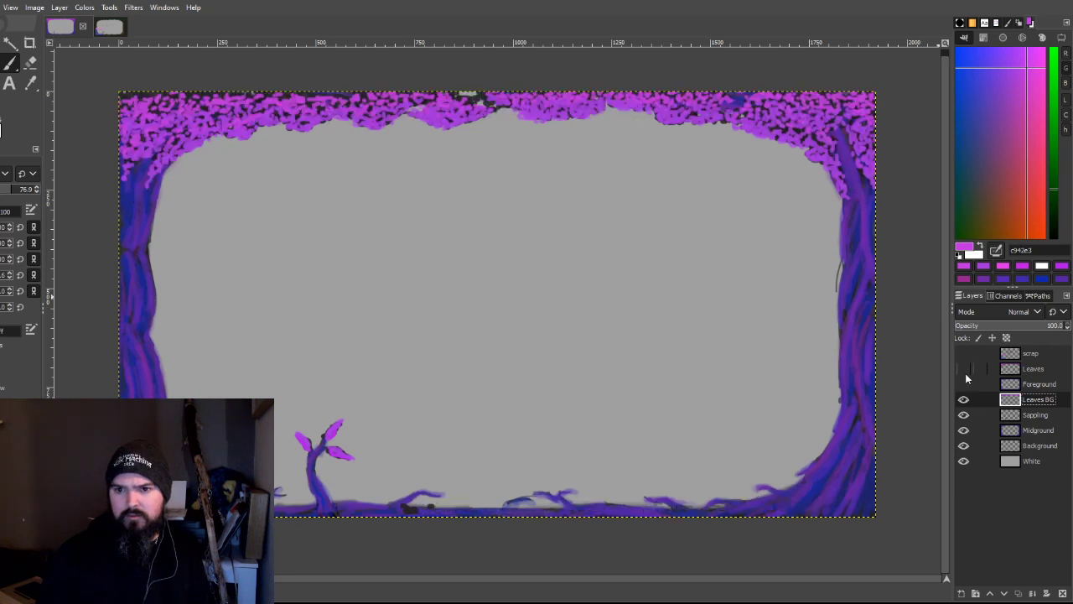
Step: Set the brush colour to dd42d4, dab the Leaves BG canopy's upper edge and touch up the leaves on the Sappling layer
left_click(1024, 72)
left_click_drag(1026, 75, 1034, 83)
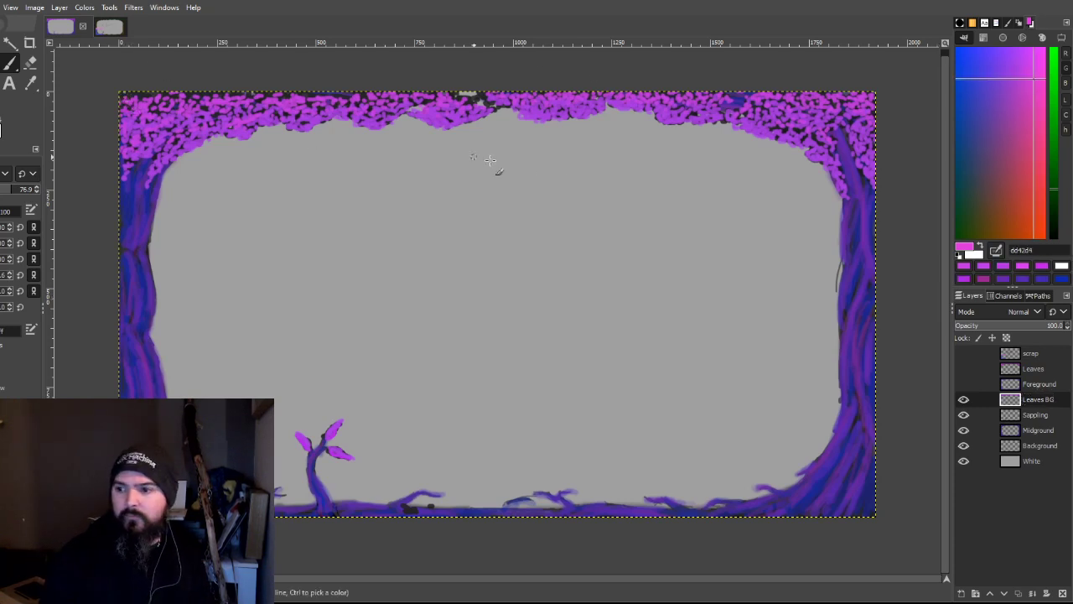
left_click(1036, 400)
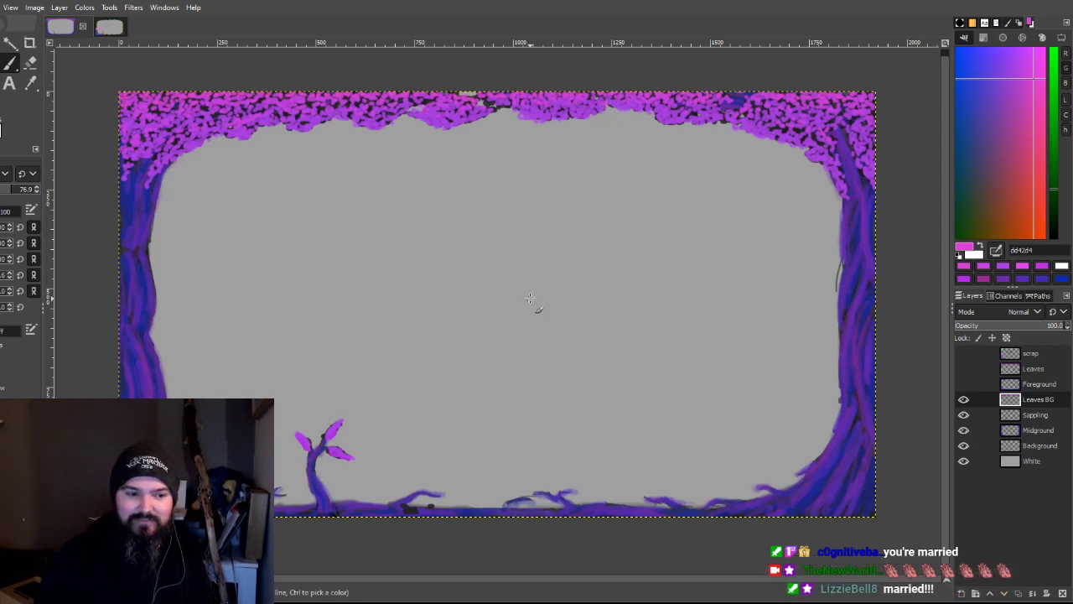
left_click(1027, 414)
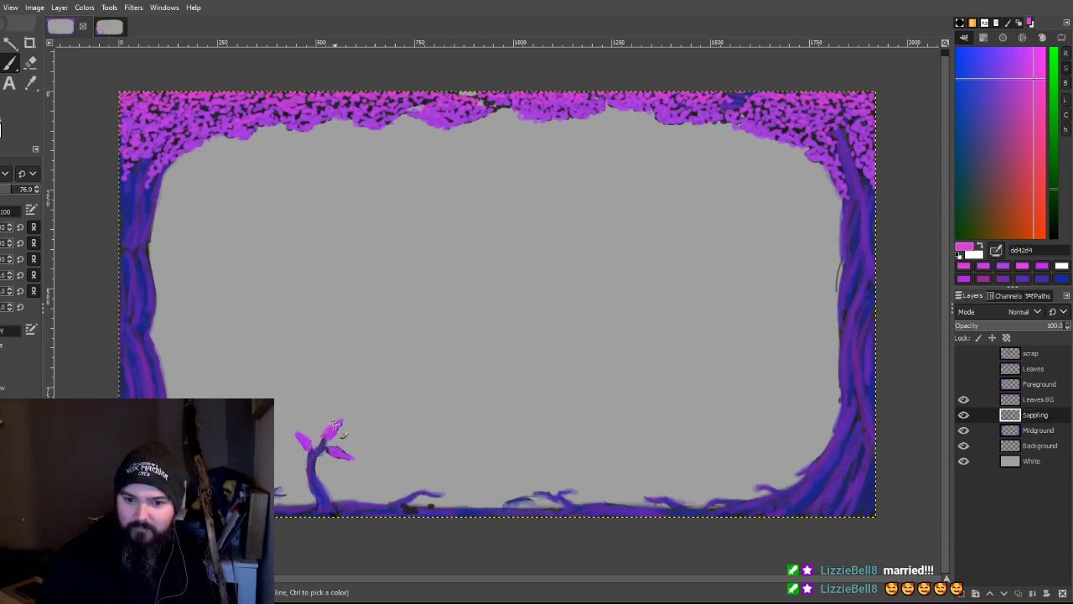
left_click_drag(357, 451, 340, 449)
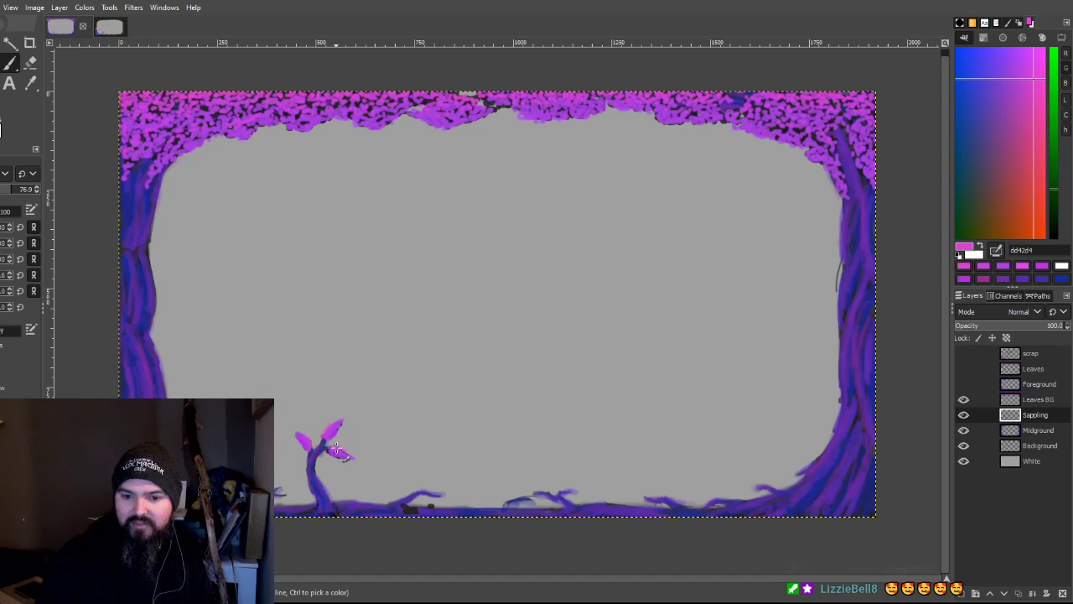
Step: Show the Foreground and Leaves layers and dab pink dd42d4 leaves along the canopy's upper edge on the Leaves layer
left_click(965, 384)
left_click(969, 370)
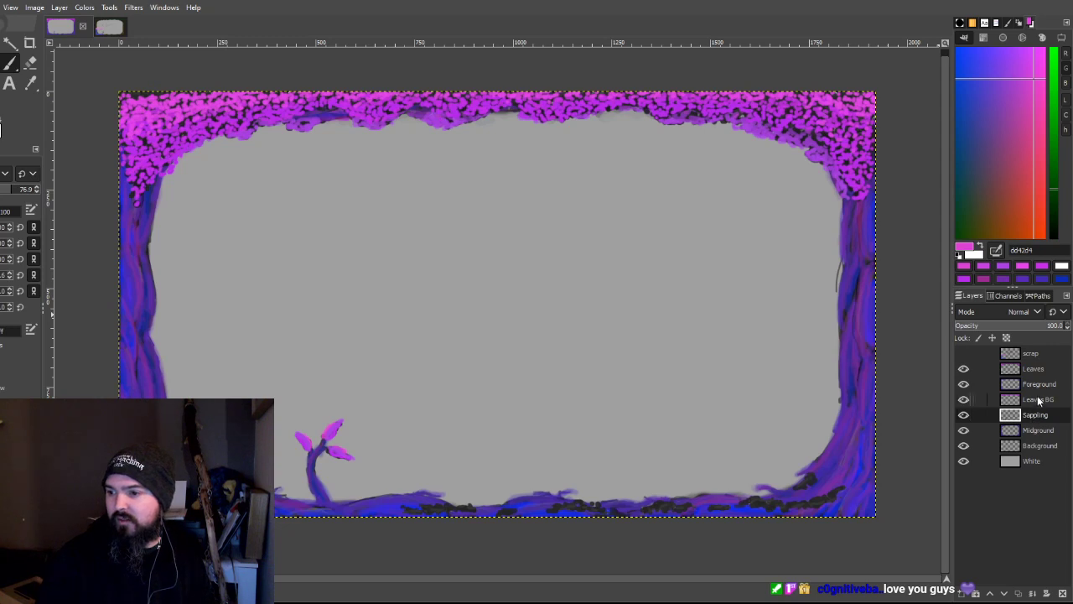
left_click(1034, 368)
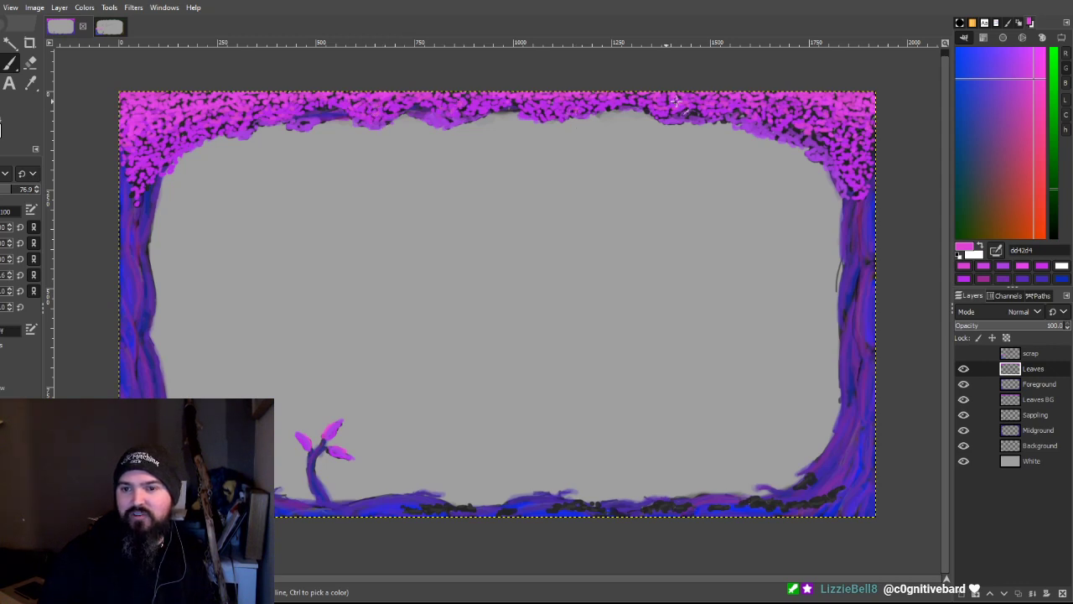
Step: Temporarily hide Leaves and Foreground and add pink dd42d4 dabs to the middle of the Leaves BG canopy
left_click(1021, 398)
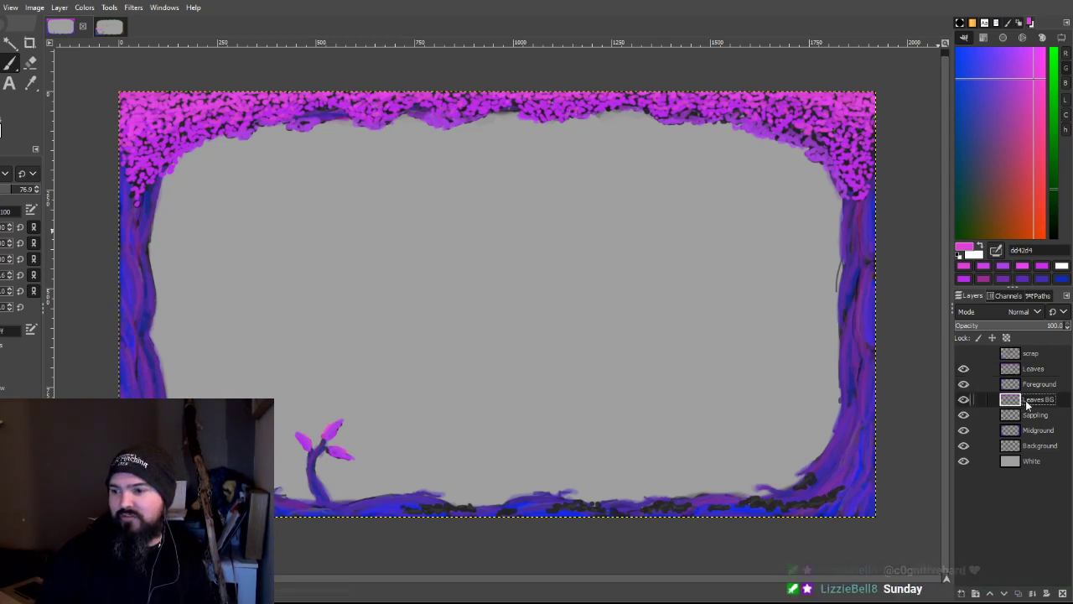
left_click(963, 368)
left_click(964, 383)
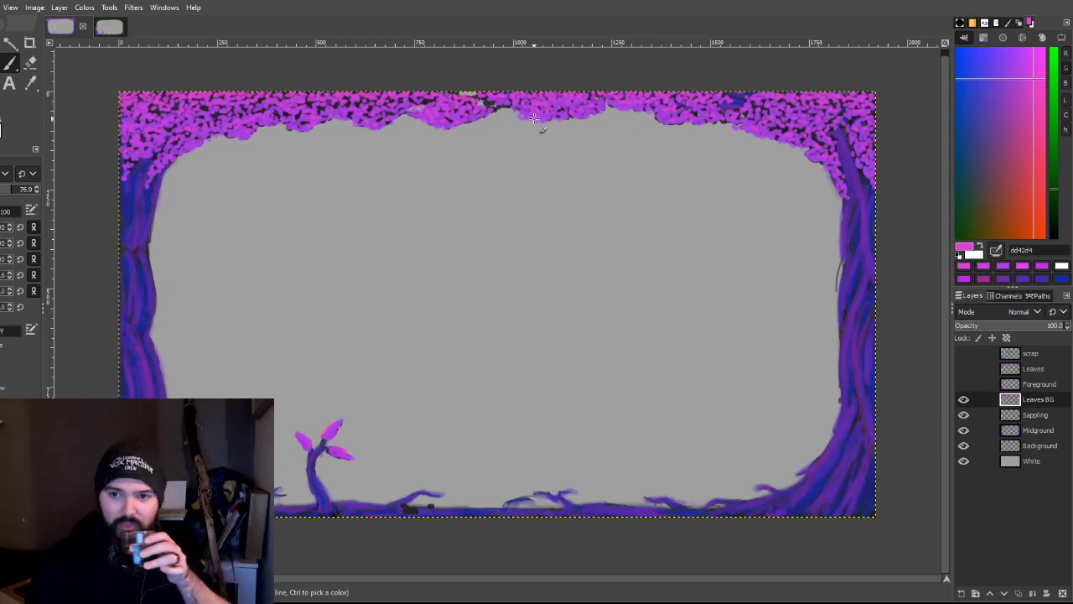
left_click(963, 369)
left_click(964, 384)
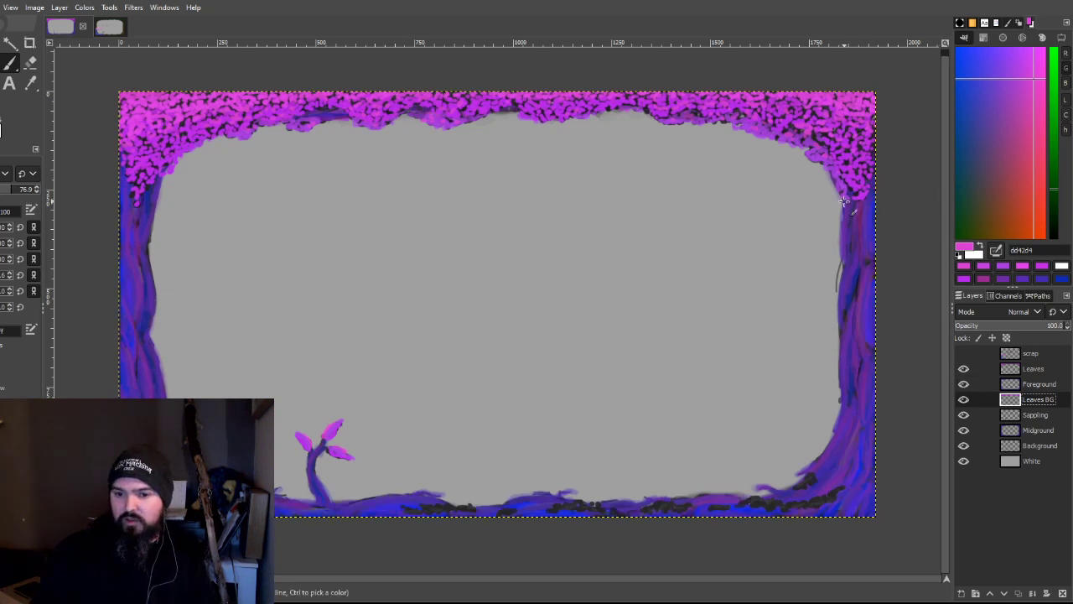
Step: On the Leaves layer, set the brush colour to purple 9a42d3 and dab over the dark leaf patches along the ground
left_click(1024, 371)
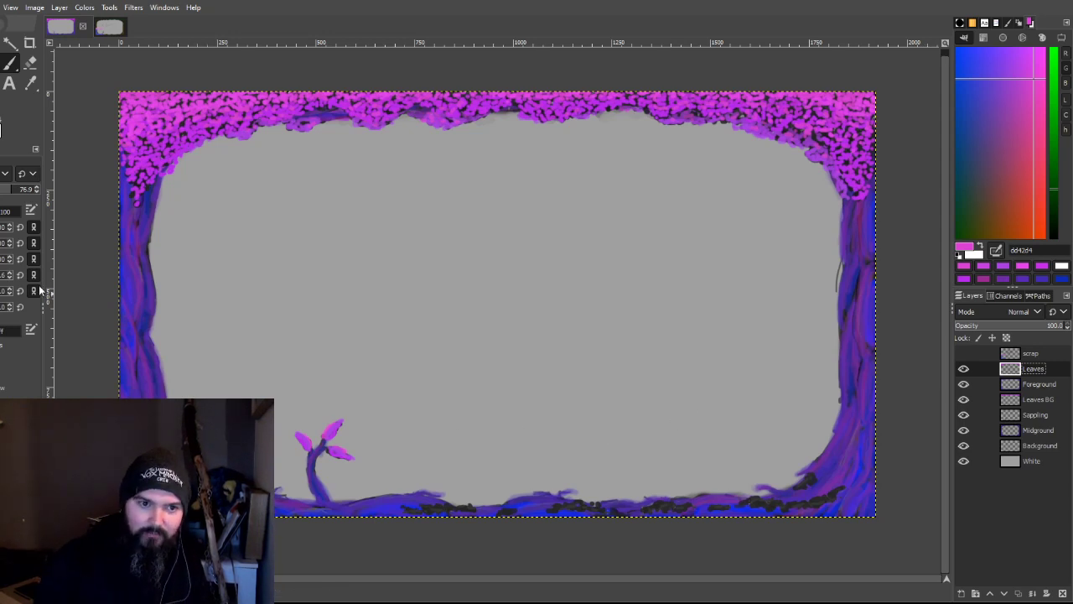
left_click(1017, 78)
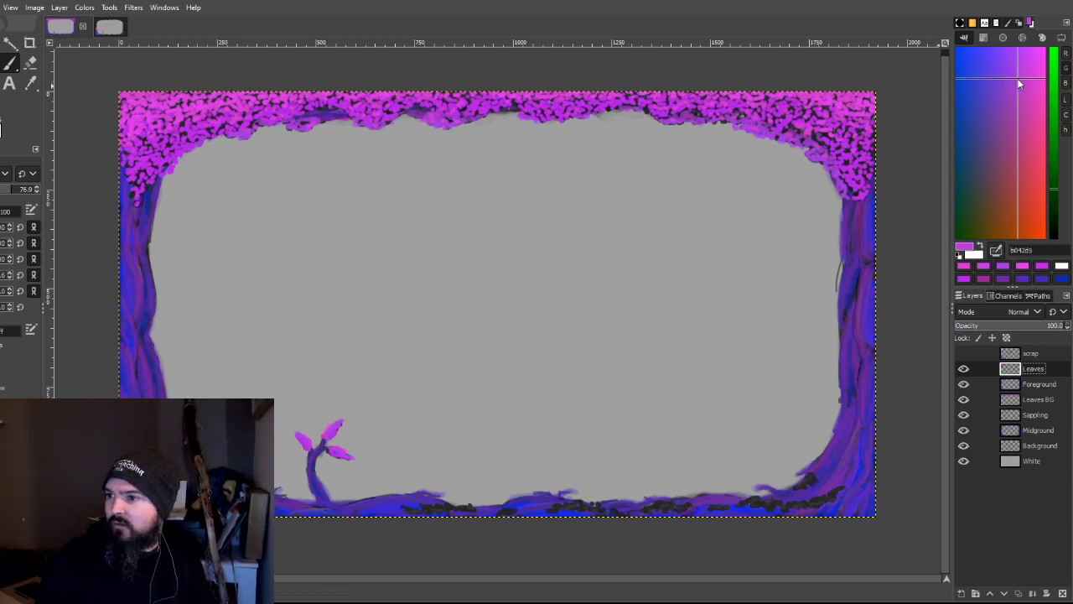
left_click_drag(1017, 79, 1019, 70)
left_click_drag(1022, 67, 1011, 79)
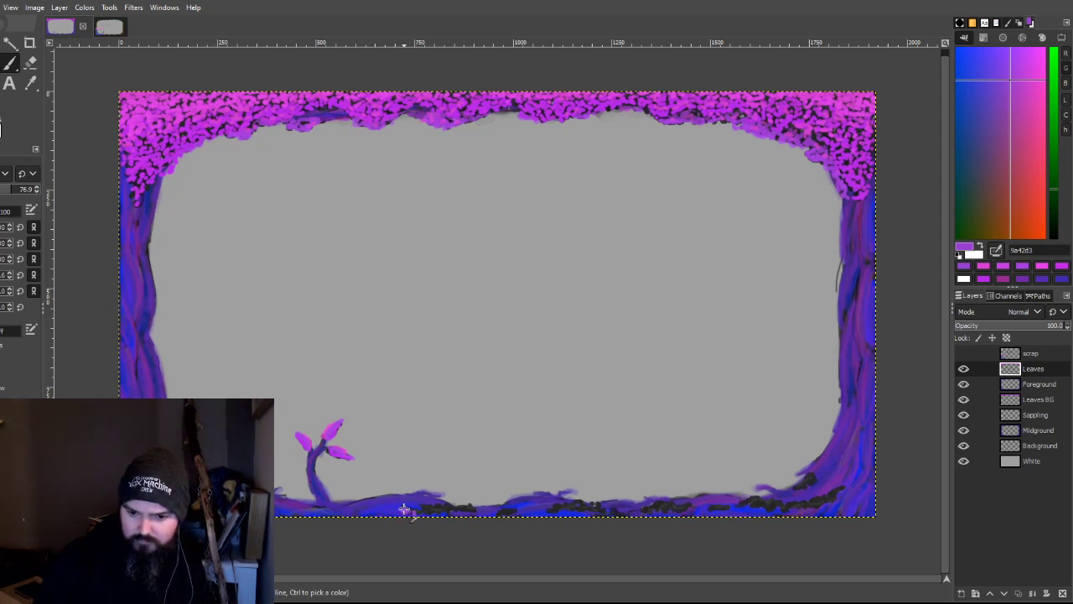
left_click_drag(404, 509, 471, 507)
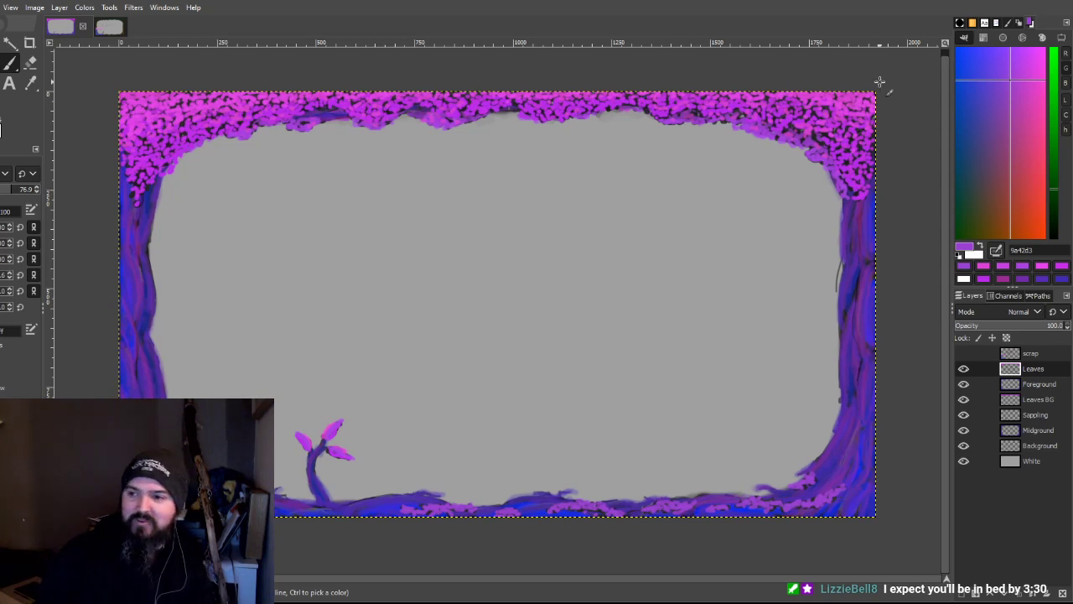
Step: Lighten the ground leaf patches with b942d4 and cd5ed1 dabs, and highlight the leaves on the Sappling layer with cd5ed1
left_click(1020, 74)
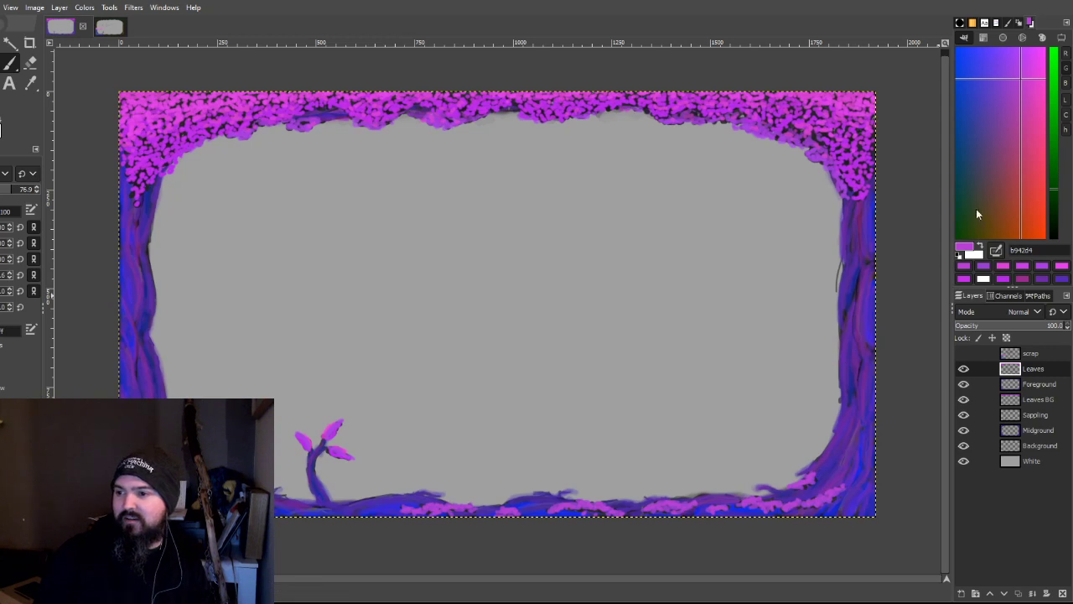
left_click(1027, 81)
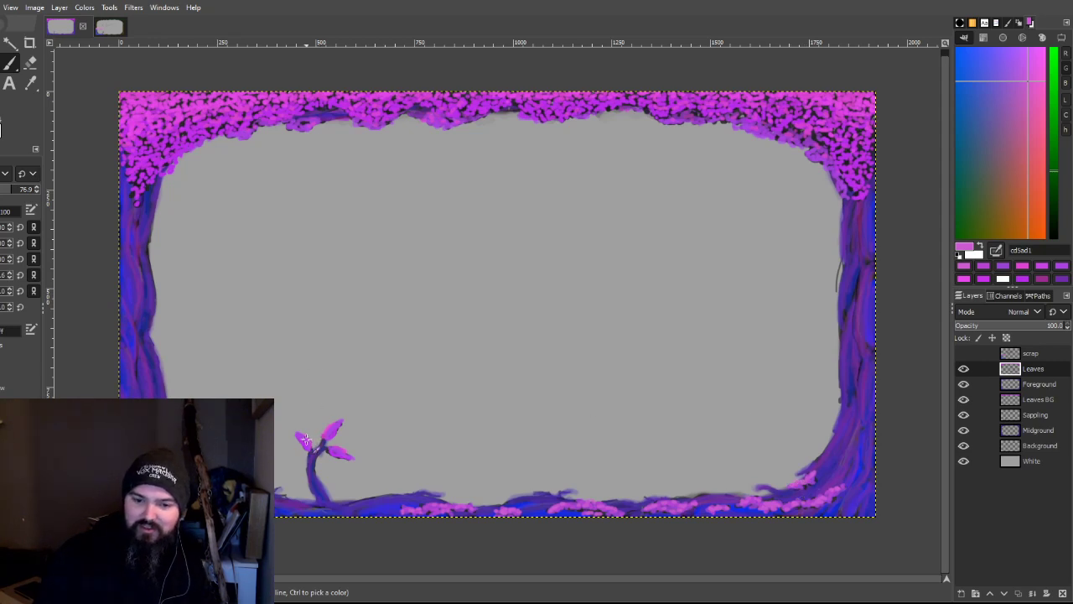
left_click(1031, 418)
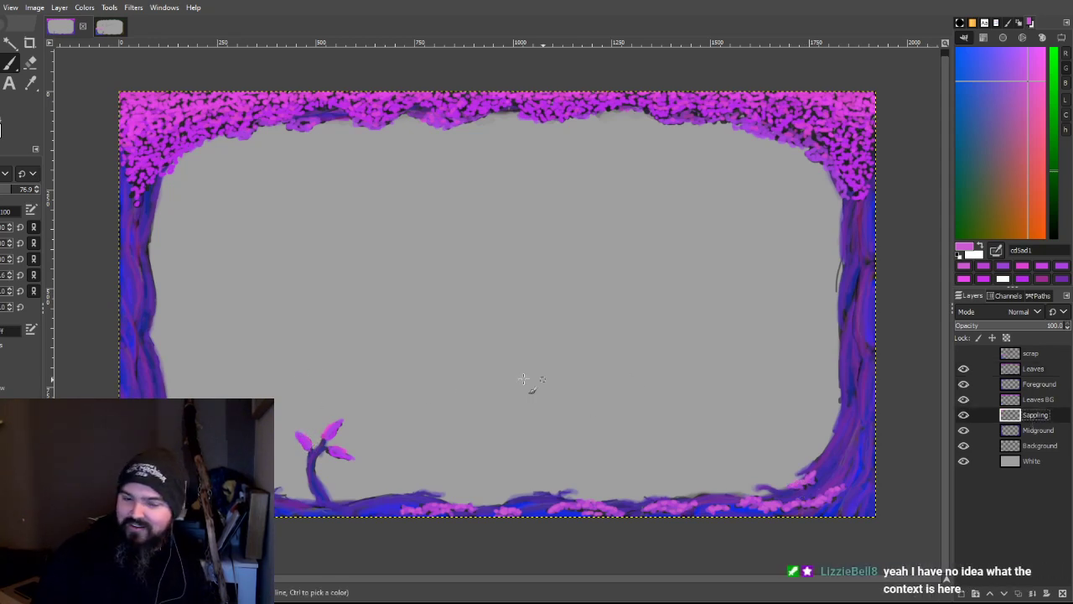
left_click_drag(294, 433, 305, 438)
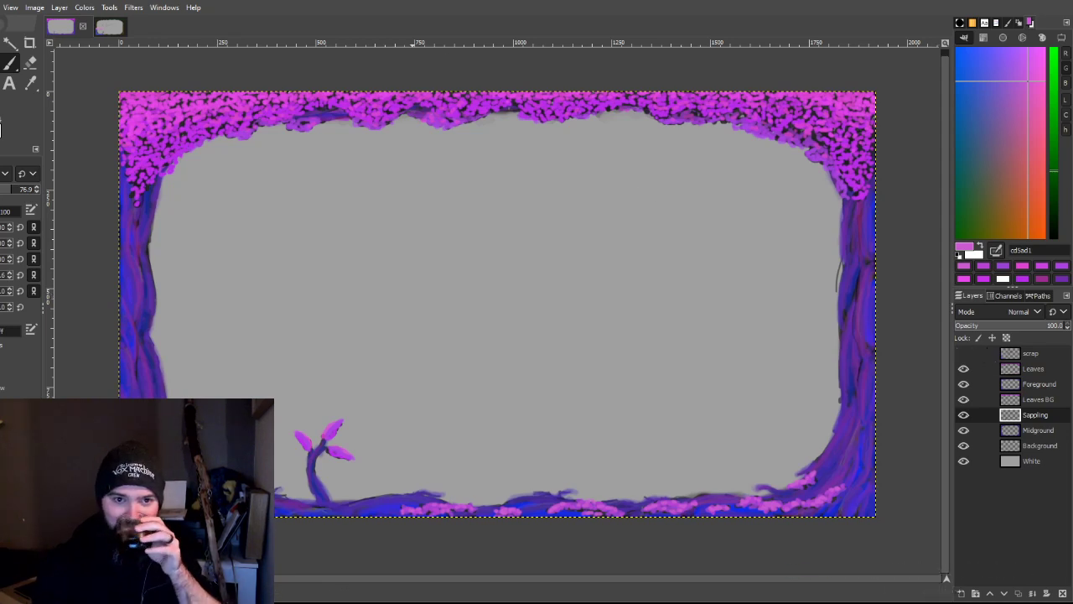
Step: Toggle the scrap layer's visibility to compare the painted frame with the reference sketch and title note
left_click(963, 353)
left_click(963, 353)
left_click(963, 353)
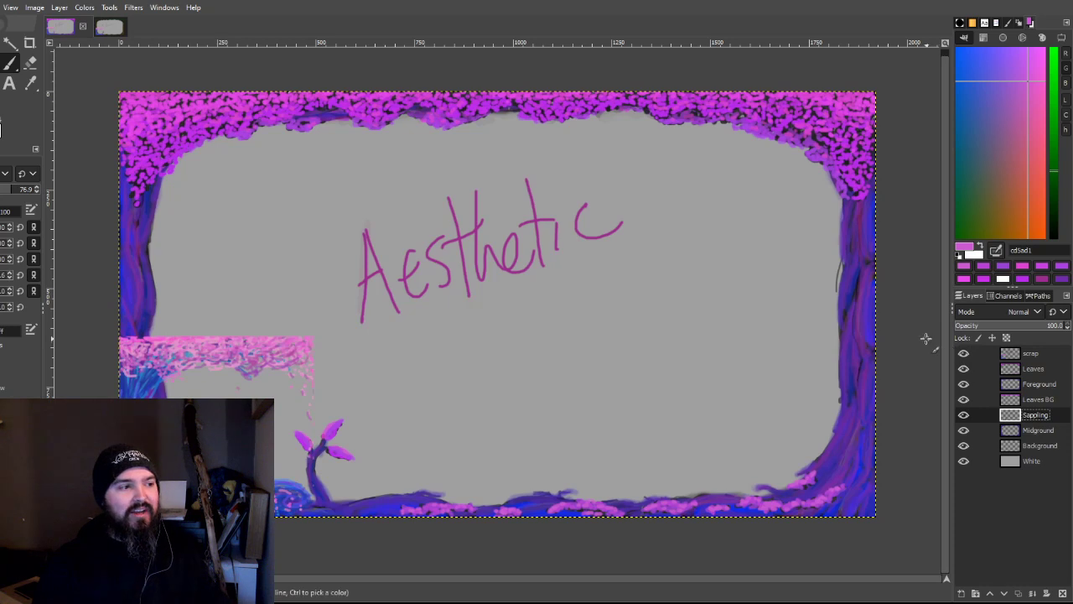
left_click(963, 353)
left_click(963, 353)
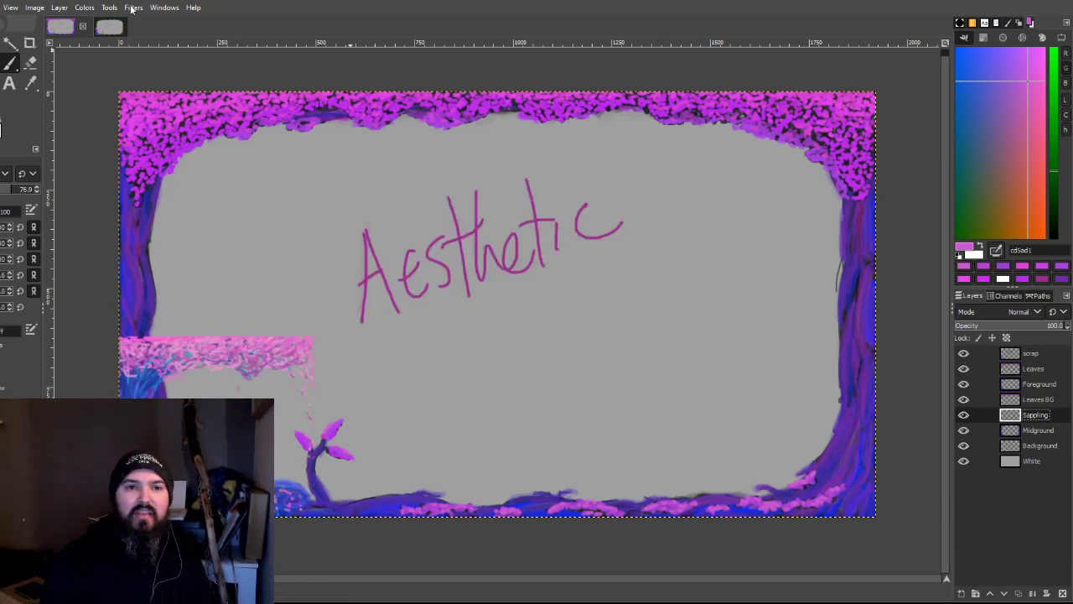
Step: Switch between the Aesthetic and Al Natural images and toggle the natural version's scrap layer to compare the two frames
left_click(109, 26)
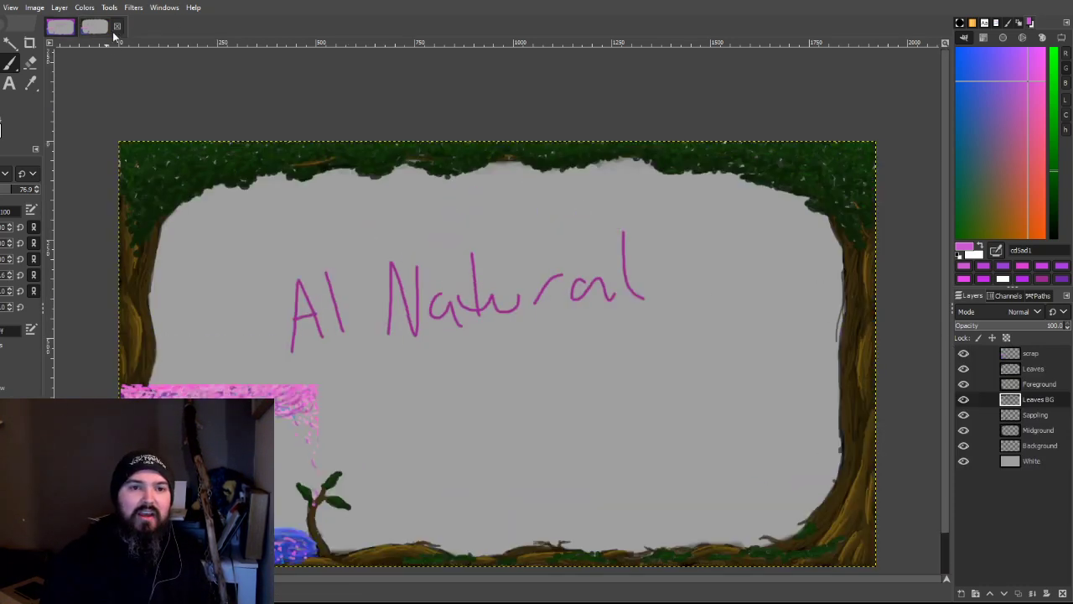
left_click(961, 359)
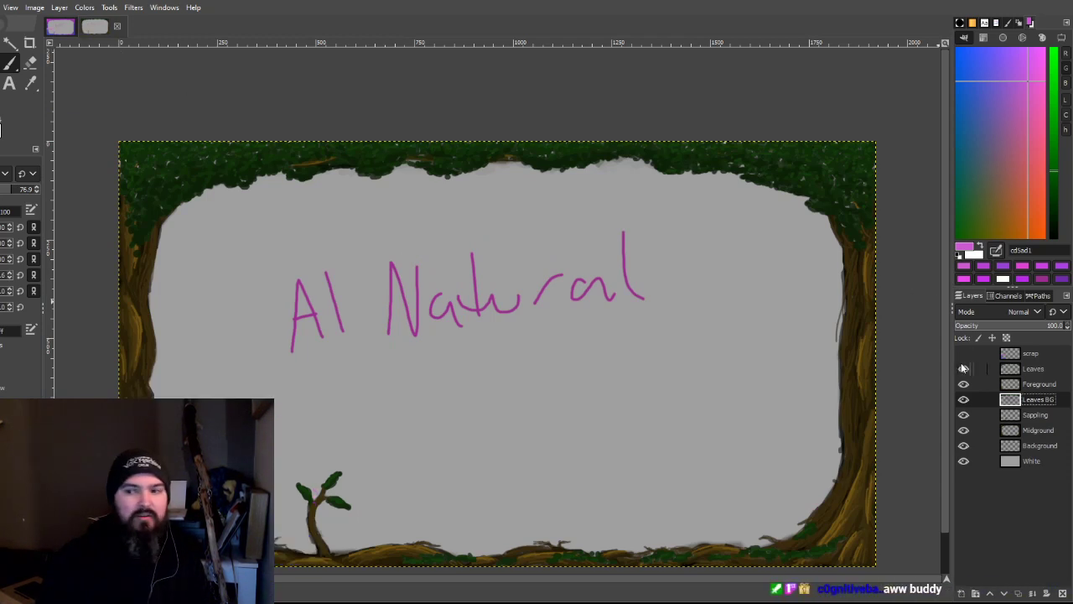
left_click(963, 356)
left_click(963, 356)
left_click(114, 27)
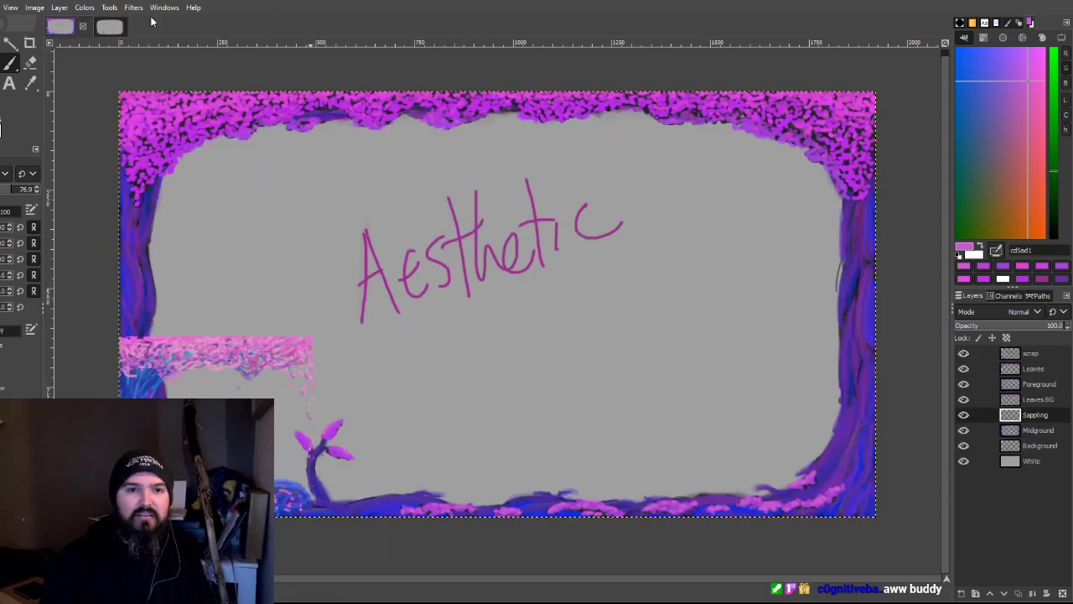
left_click(107, 27)
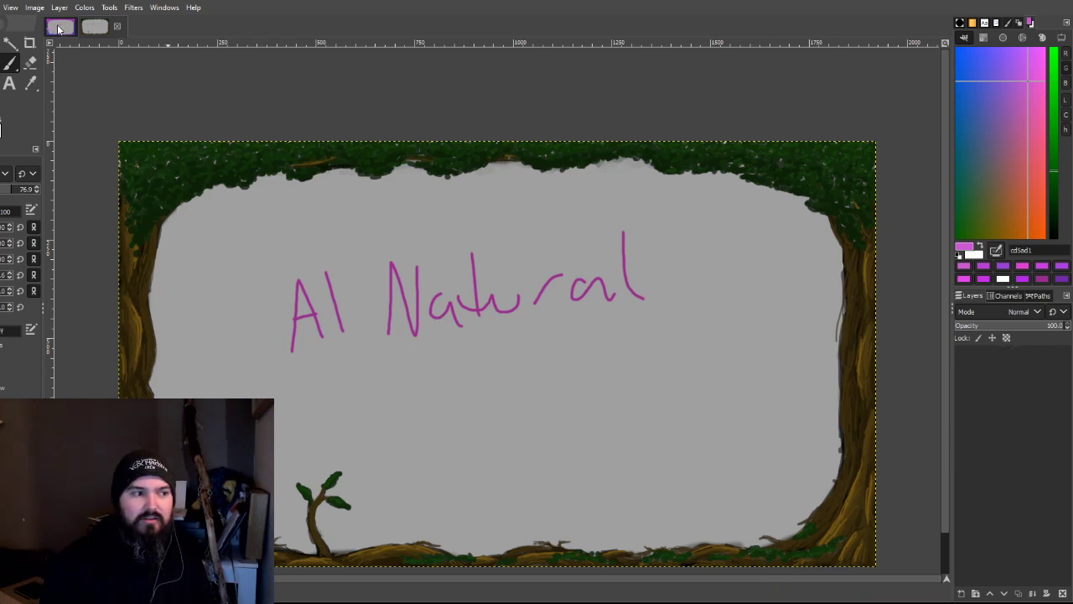
Step: Switch repeatedly between the Aesthetic and Al Natural images to compare the two colour versions of the frame
left_click(59, 29)
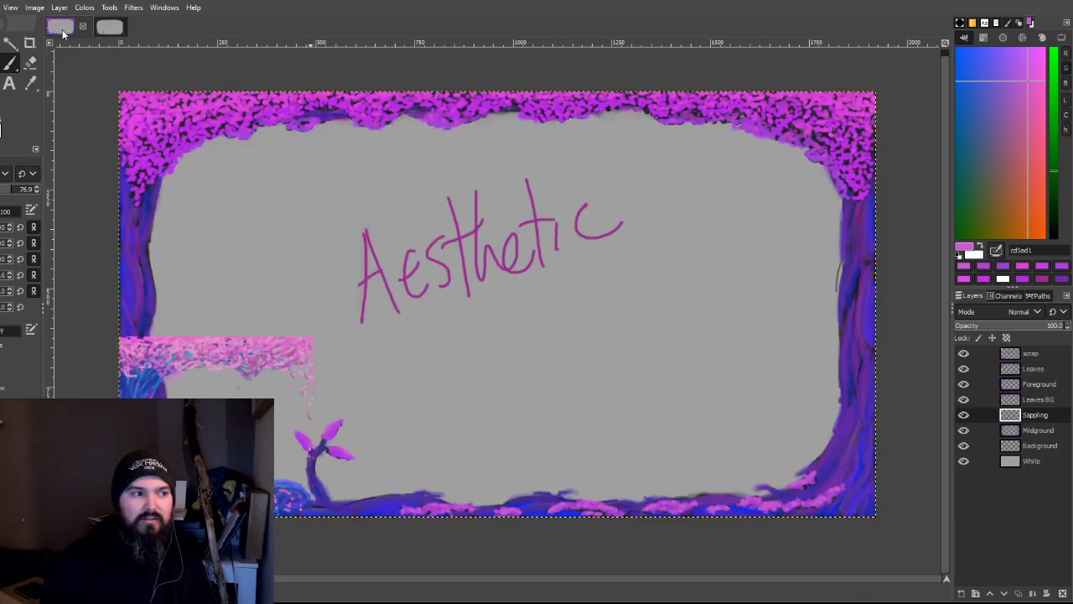
left_click(111, 29)
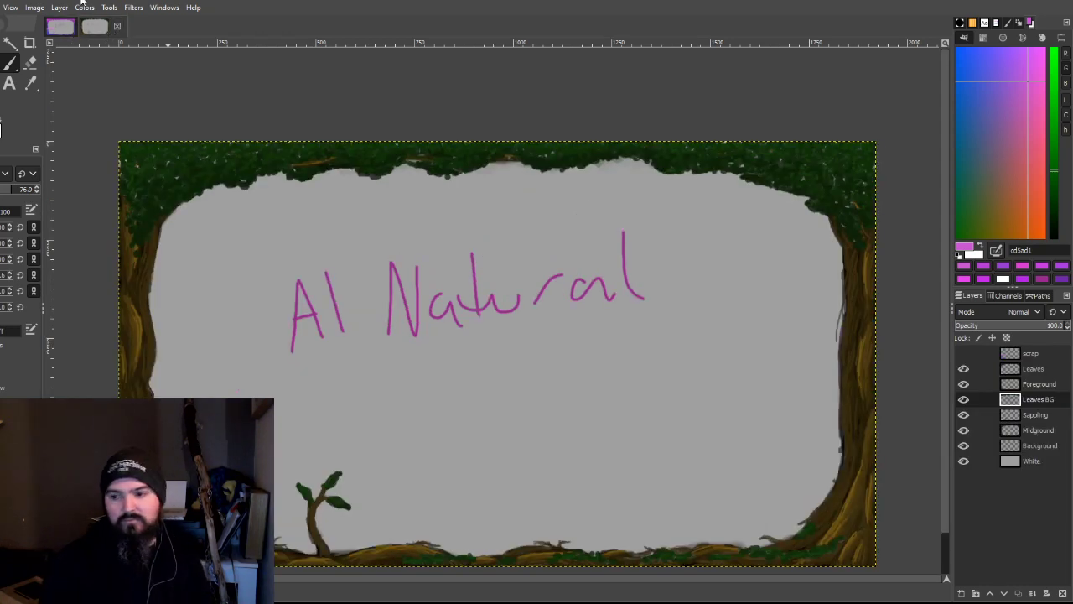
scroll(748, 386, "down", 2)
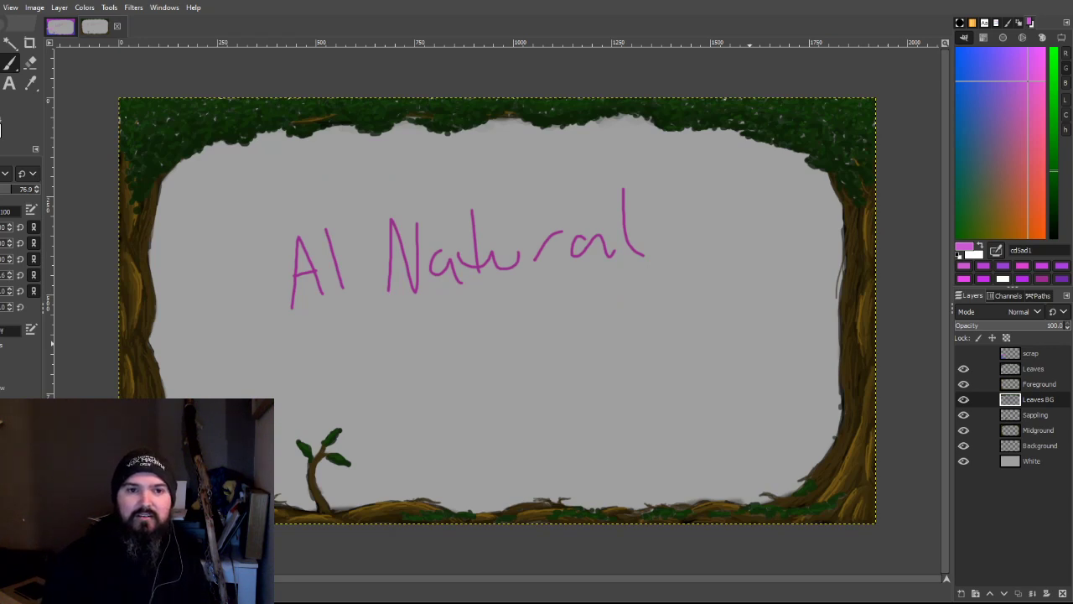
left_click(52, 28)
left_click(100, 30)
left_click(63, 28)
left_click(107, 29)
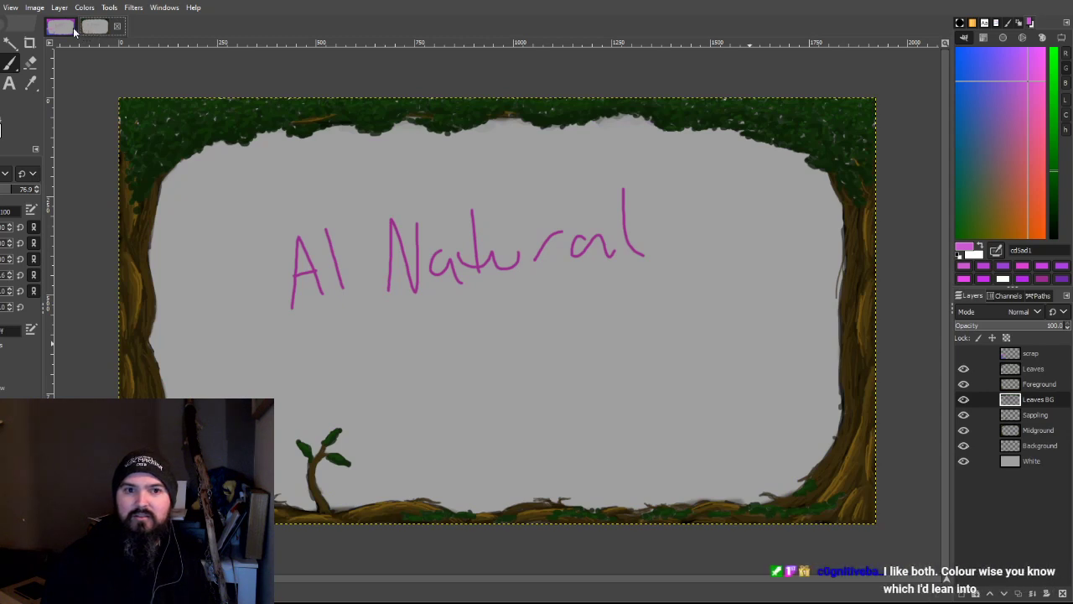
left_click(89, 29)
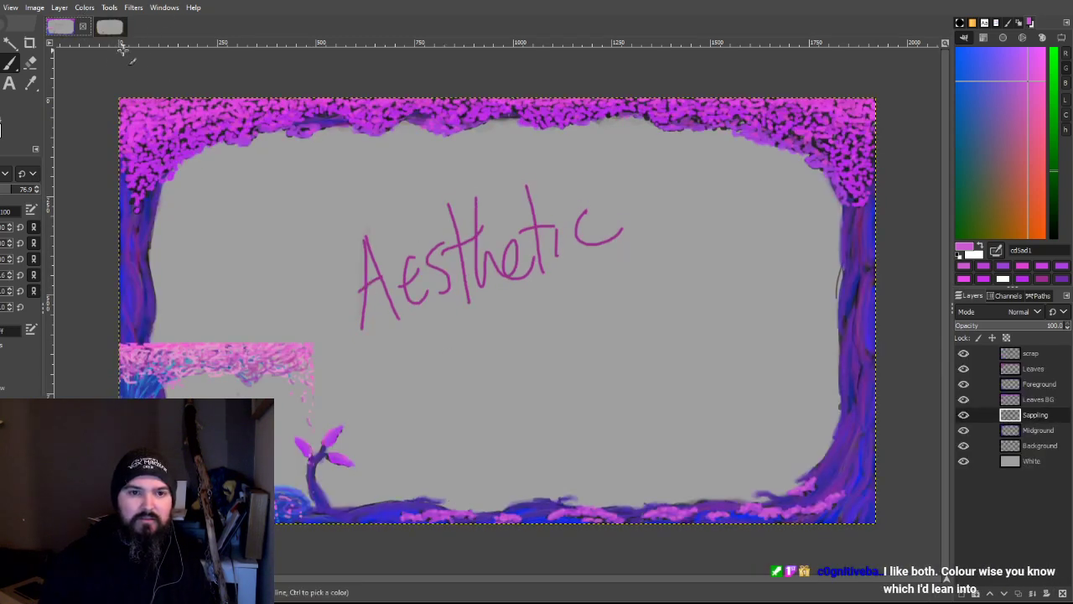
left_click(114, 29)
left_click(67, 31)
scroll(107, 31, "down", 1)
scroll(100, 31, "up", 1)
scroll(100, 32, "down", 1)
scroll(107, 31, "up", 1)
scroll(107, 31, "down", 1)
scroll(106, 31, "up", 1)
scroll(106, 31, "down", 1)
scroll(107, 31, "up", 1)
scroll(101, 31, "down", 1)
scroll(73, 31, "up", 1)
scroll(73, 31, "down", 1)
scroll(99, 36, "up", 1)
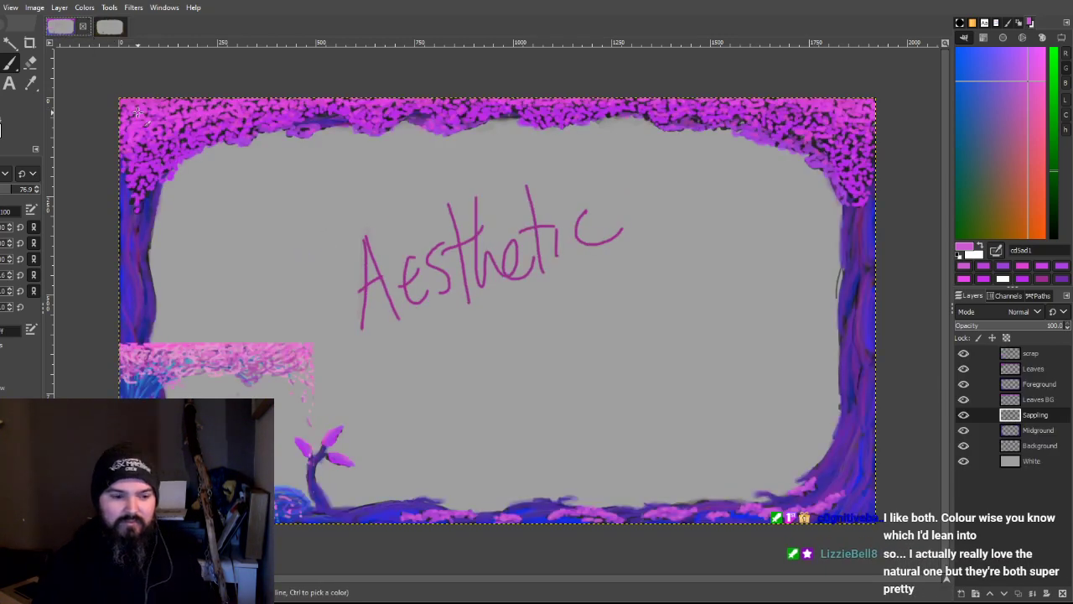
scroll(107, 29, "down", 1)
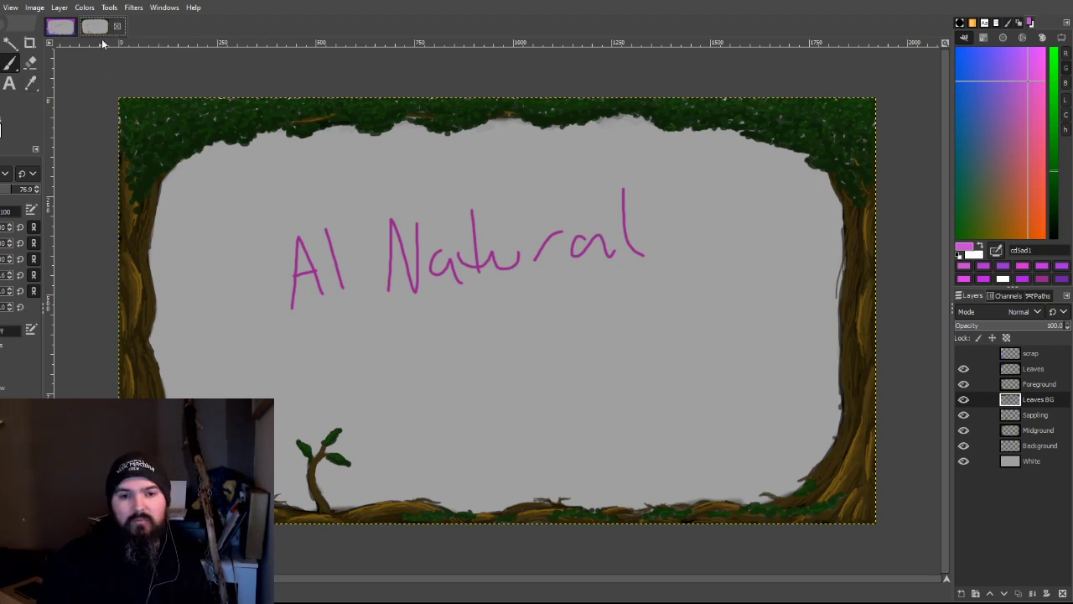
left_click(60, 30)
left_click(107, 29)
left_click(60, 28)
left_click(93, 26)
left_click(68, 26)
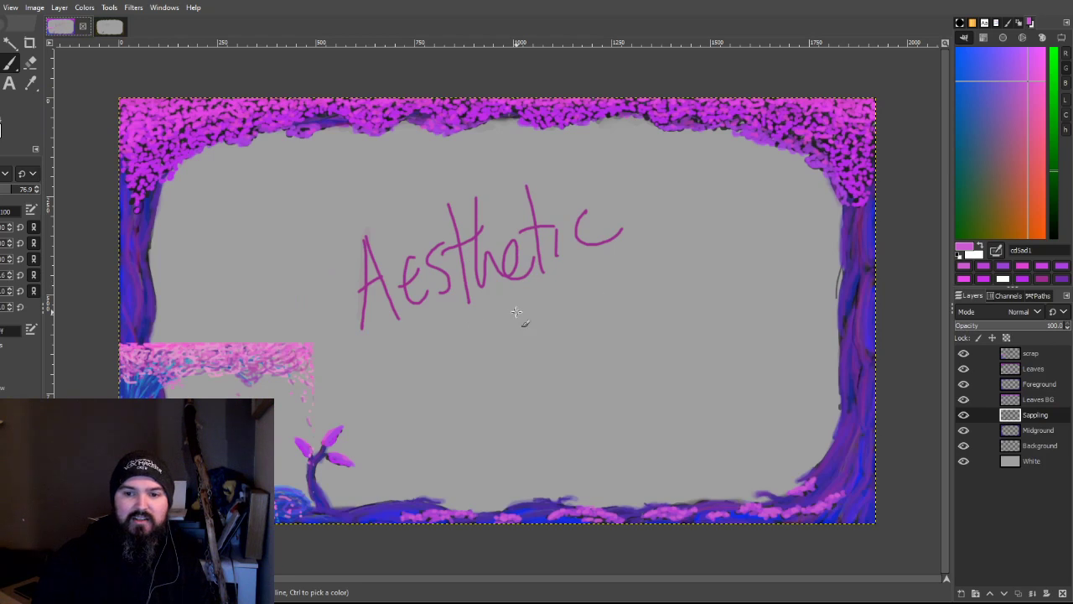
Step: On the scrap layer of the Aesthetic image, underline the handwritten title twice and write "Twitch S" beneath it in cd5ed1
left_click(1033, 353)
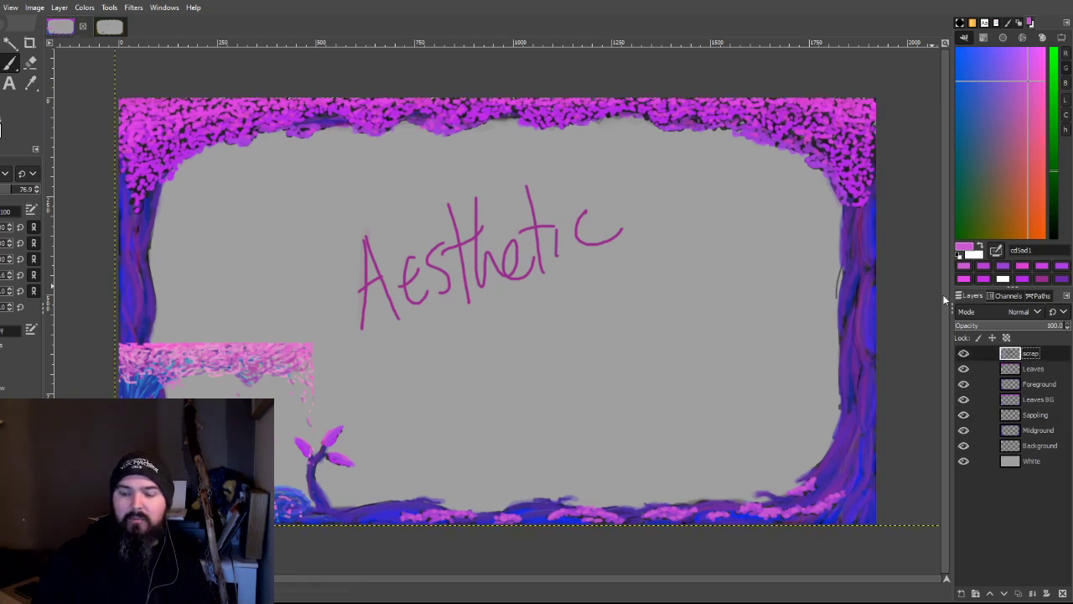
left_click_drag(402, 350, 578, 289)
left_click_drag(426, 359, 563, 311)
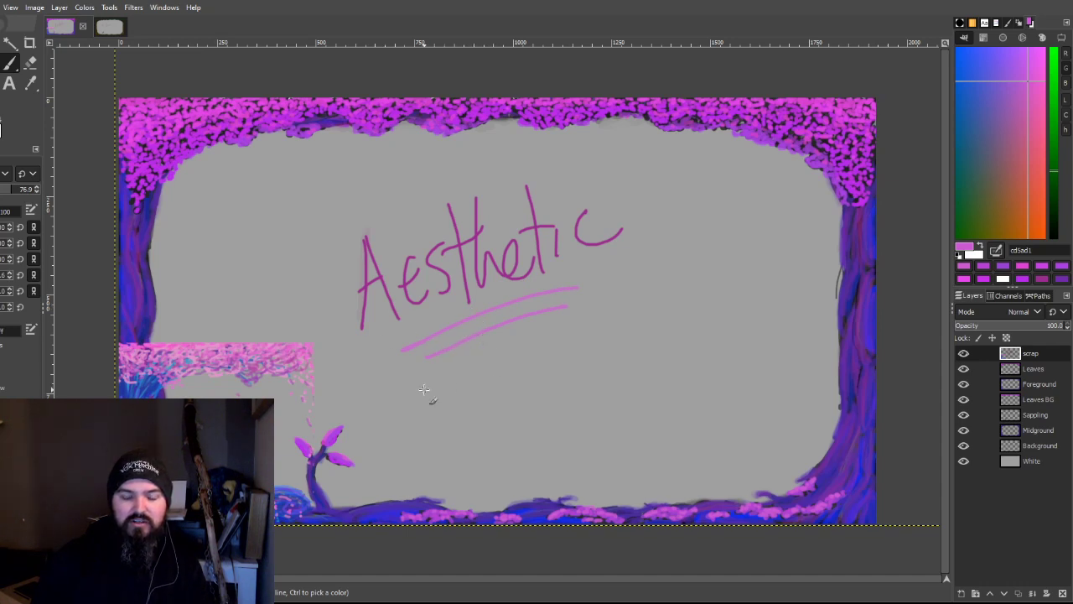
left_click_drag(425, 389, 460, 362)
mouse_move(448, 362)
left_mouse_down()
mouse_move(457, 411)
mouse_move(465, 386)
mouse_move(516, 394)
mouse_move(558, 359)
mouse_move(555, 379)
mouse_move(616, 383)
left_mouse_up()
left_click_drag(684, 332, 659, 376)
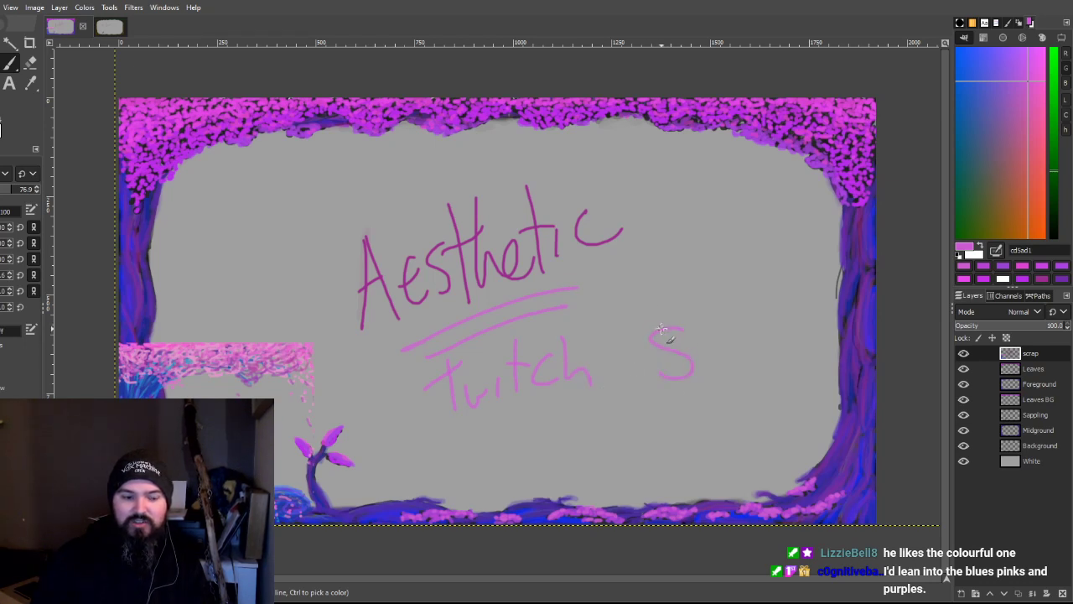
Step: Handwrite "Me???" beneath the Al Natural title on the Leaves BG layer of the natural image
left_click(110, 27)
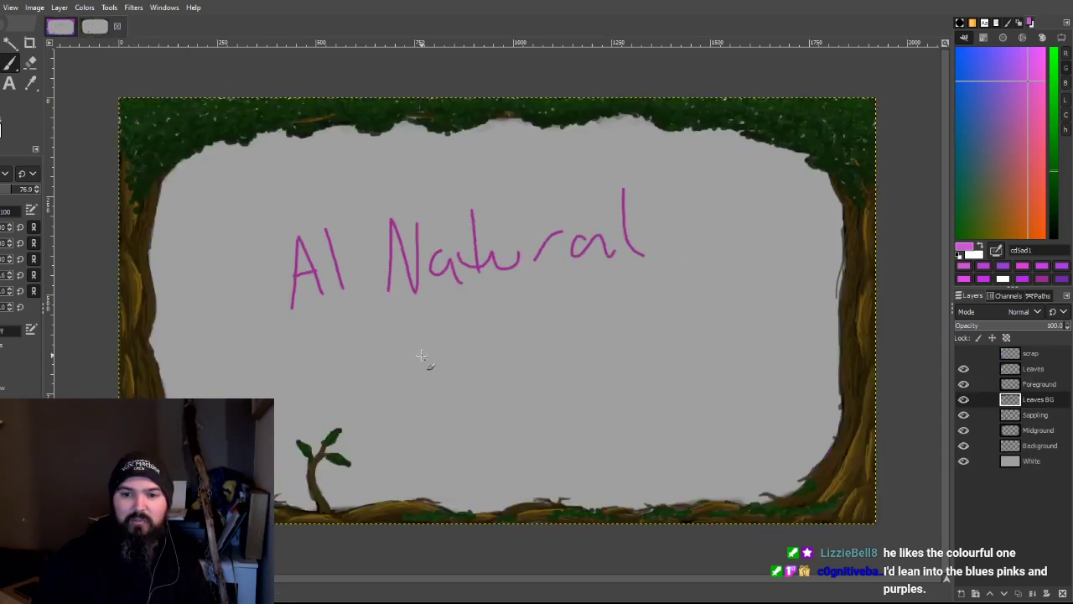
mouse_move(415, 360)
left_mouse_down()
mouse_move(431, 334)
mouse_move(455, 354)
mouse_move(473, 323)
mouse_move(553, 346)
mouse_move(617, 341)
left_mouse_up()
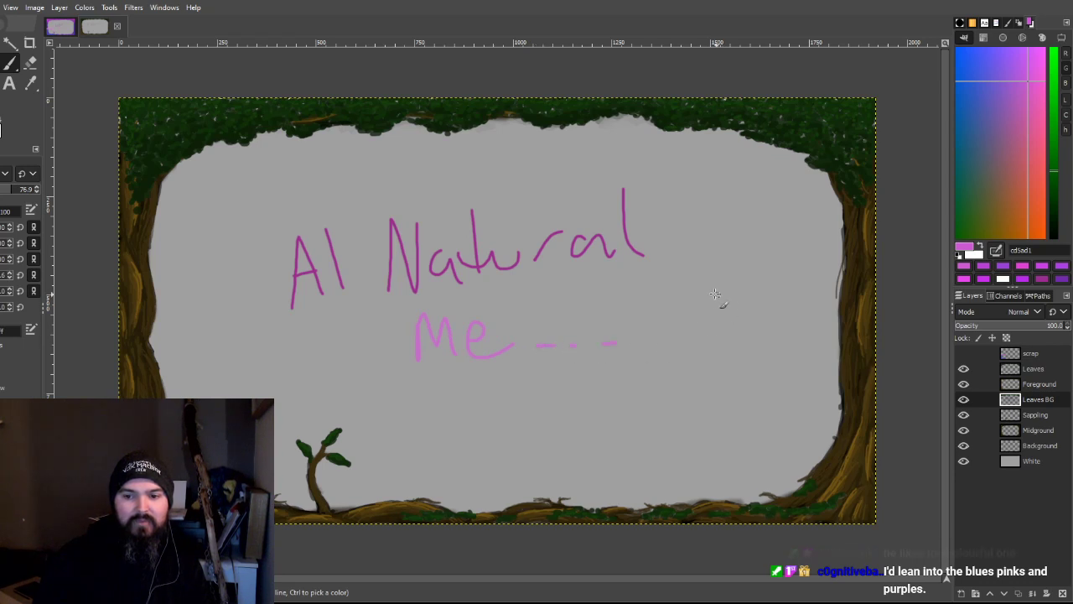
mouse_move(500, 289)
left_mouse_down()
mouse_move(555, 351)
mouse_move(588, 288)
mouse_move(585, 329)
mouse_move(618, 285)
mouse_move(629, 321)
left_mouse_up()
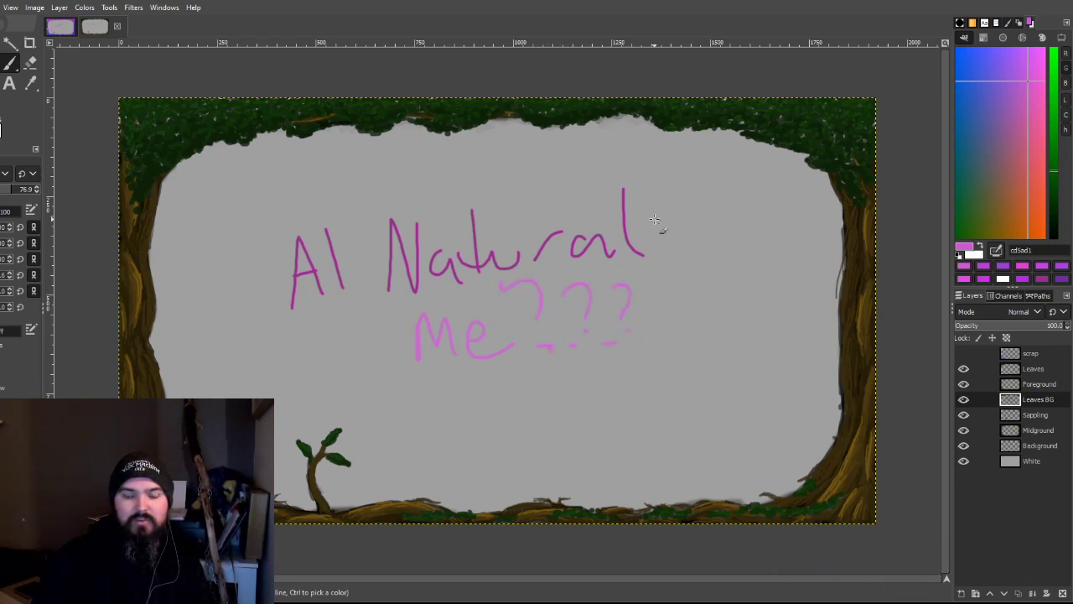
Step: Undo the stray circle scribbles and doodle a caterpillar with a round head, segmented body and feet over the handwritten note
mouse_move(419, 348)
left_mouse_down()
mouse_move(465, 411)
mouse_move(545, 394)
mouse_move(643, 398)
mouse_move(604, 409)
mouse_move(553, 368)
mouse_move(494, 405)
left_mouse_up()
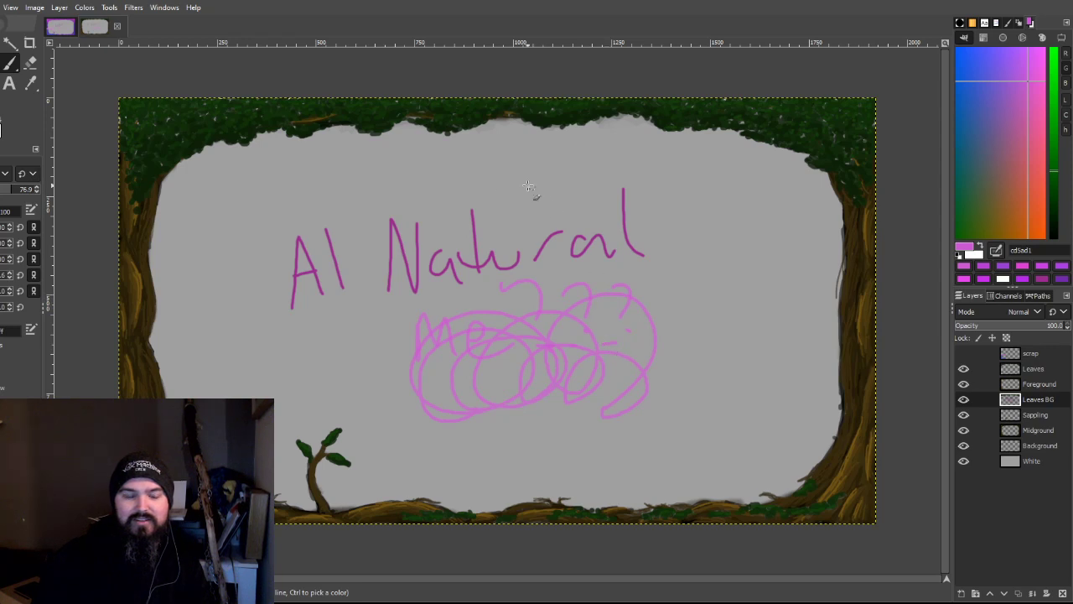
key("ctrl+z")
mouse_move(576, 371)
left_mouse_down()
mouse_move(540, 339)
mouse_move(561, 355)
mouse_move(530, 389)
mouse_move(491, 356)
mouse_move(521, 358)
mouse_move(520, 391)
mouse_move(460, 379)
mouse_move(455, 354)
mouse_move(489, 364)
mouse_move(451, 403)
mouse_move(403, 392)
mouse_move(462, 410)
mouse_move(518, 407)
mouse_move(531, 390)
mouse_move(573, 376)
mouse_move(596, 395)
left_mouse_up()
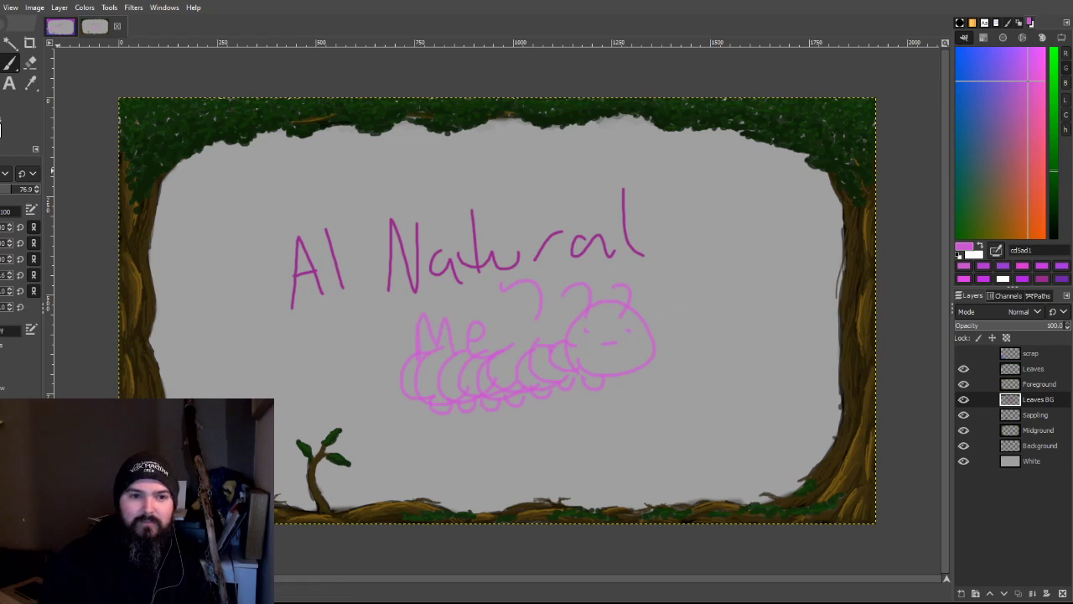
Step: Reset the brush colour to black 000000 and write "what?" with a speech line beside the caterpillar's head
key("d")
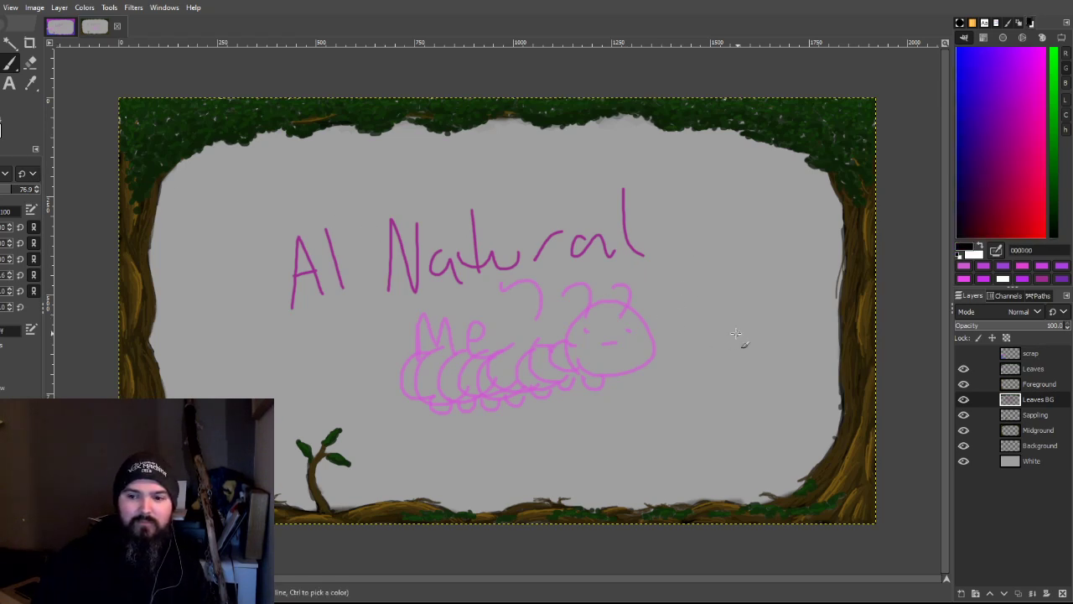
left_click_drag(658, 308, 689, 289)
mouse_move(701, 284)
left_mouse_down()
mouse_move(764, 303)
mouse_move(776, 280)
mouse_move(781, 288)
left_mouse_up()
left_click(780, 294)
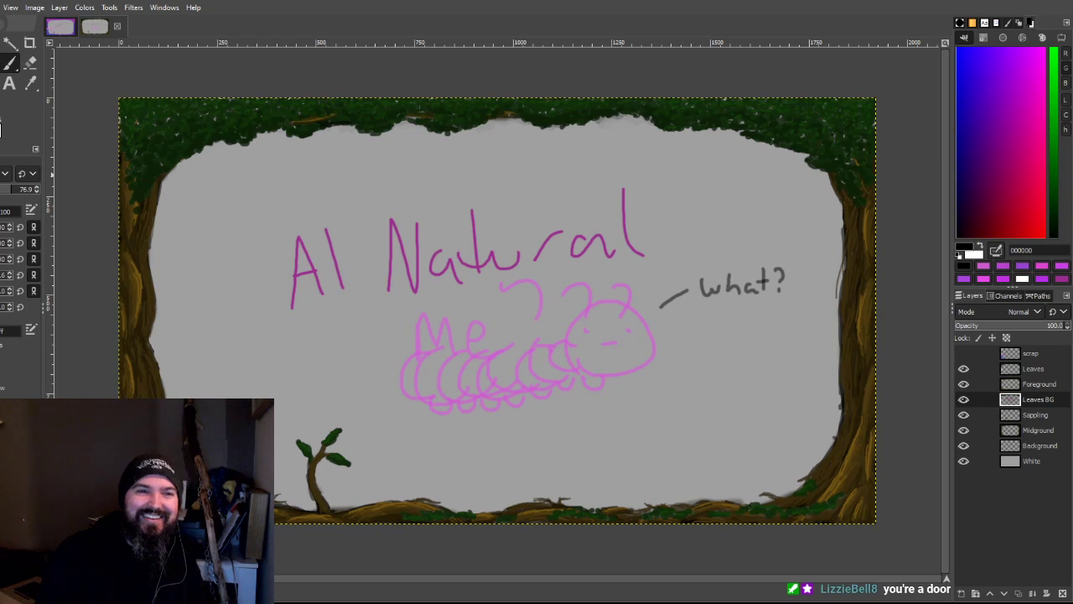
Step: Delete the Al Natural title, the caterpillar doodle and the "what?" note using rectangular selections, and clear the selection
key("r")
left_click_drag(257, 185, 725, 405)
key("Delete")
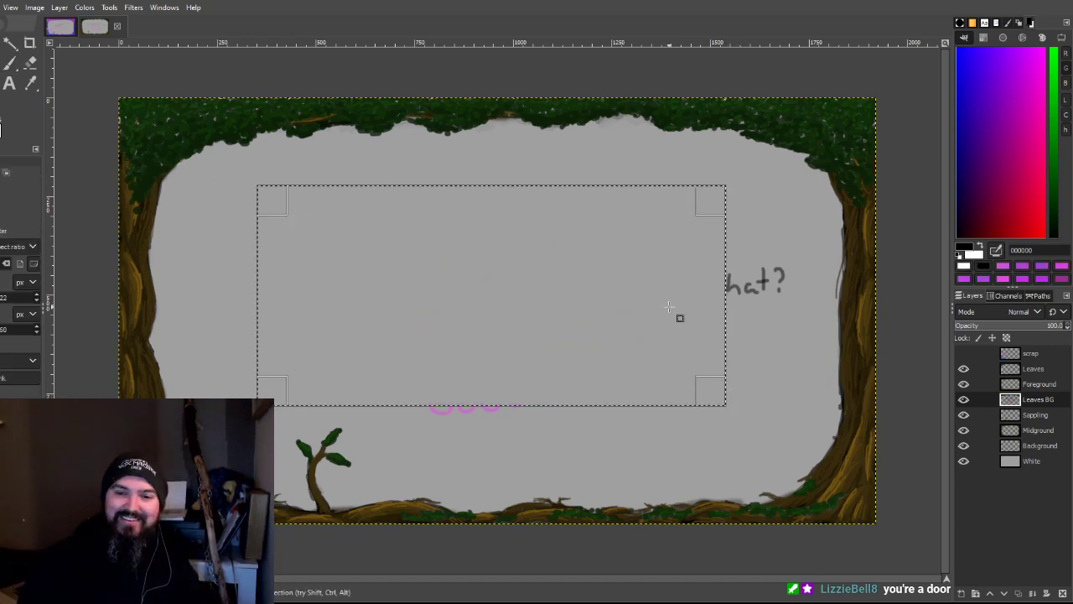
left_click_drag(694, 242, 766, 299)
left_click(639, 230)
left_click_drag(709, 245, 796, 327)
key("Delete")
left_click_drag(396, 379, 565, 424)
key("Delete")
left_click(596, 337)
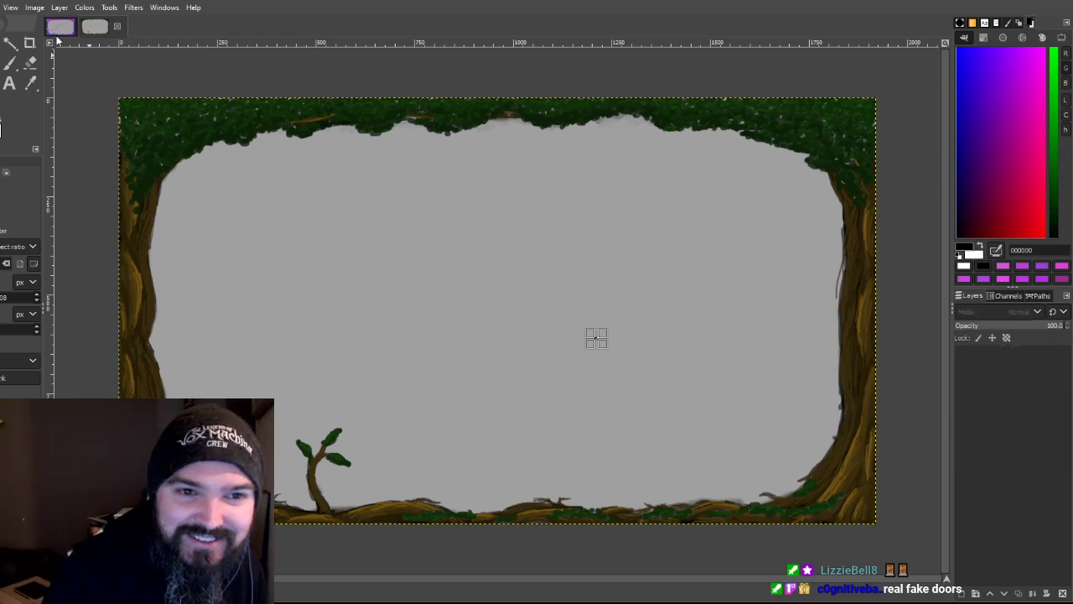
Step: In the Aesthetic image, delete the handwritten title, underlines and "Twitch S" note from the scrap layer, and hide that layer
left_click(60, 27)
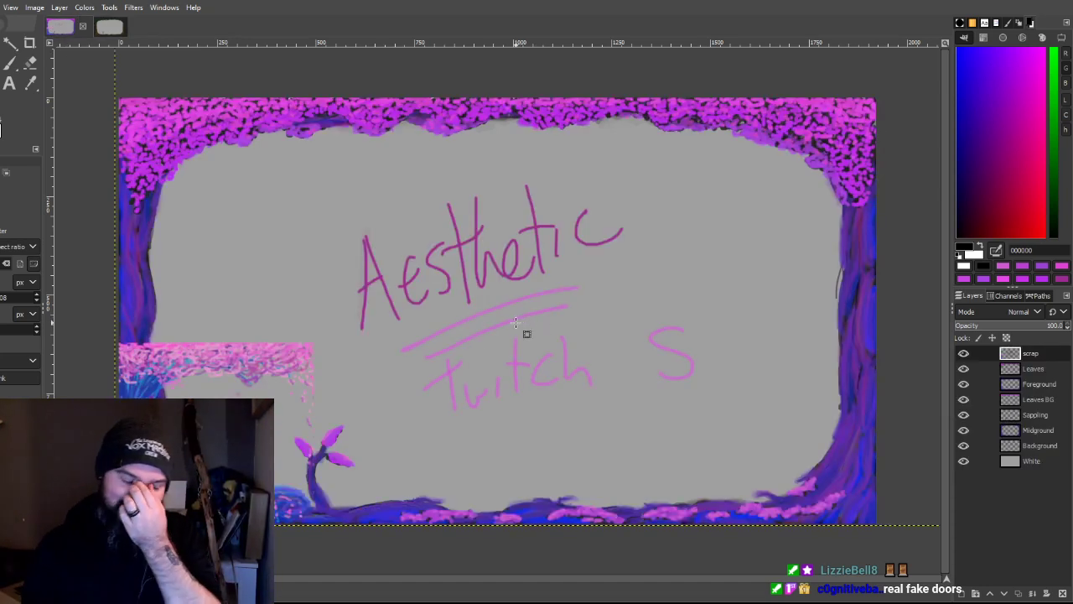
mouse_move(383, 338)
left_mouse_down()
mouse_move(592, 390)
mouse_move(677, 430)
left_mouse_up()
key("Delete")
left_click_drag(626, 283, 707, 398)
key("Delete")
mouse_move(330, 223)
left_mouse_down()
mouse_move(573, 353)
mouse_move(571, 362)
left_mouse_up()
key("Delete")
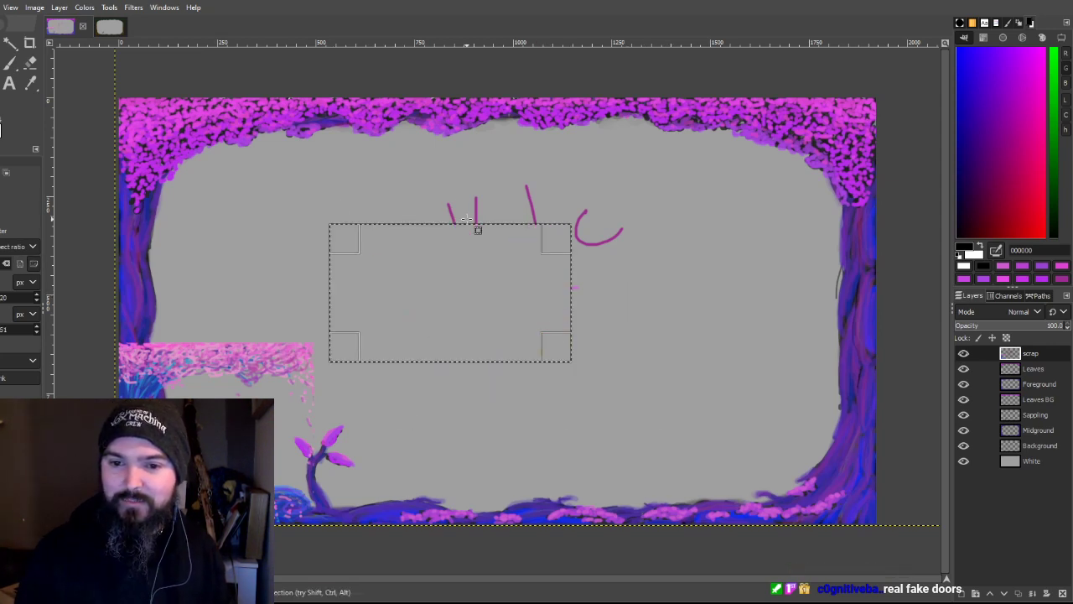
left_click_drag(409, 176, 652, 345)
key("Delete")
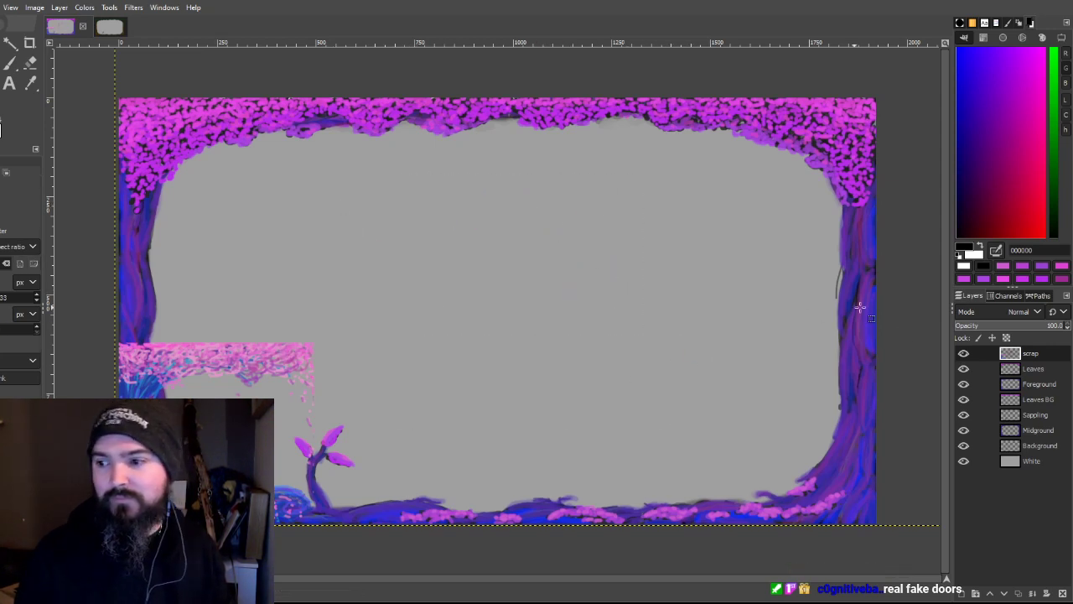
left_click(962, 354)
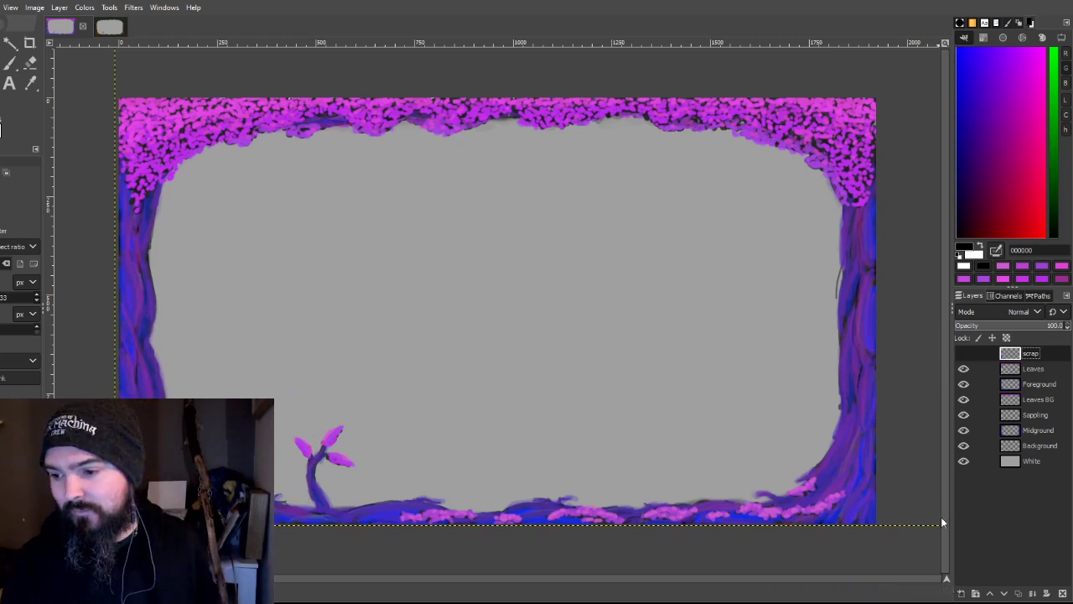
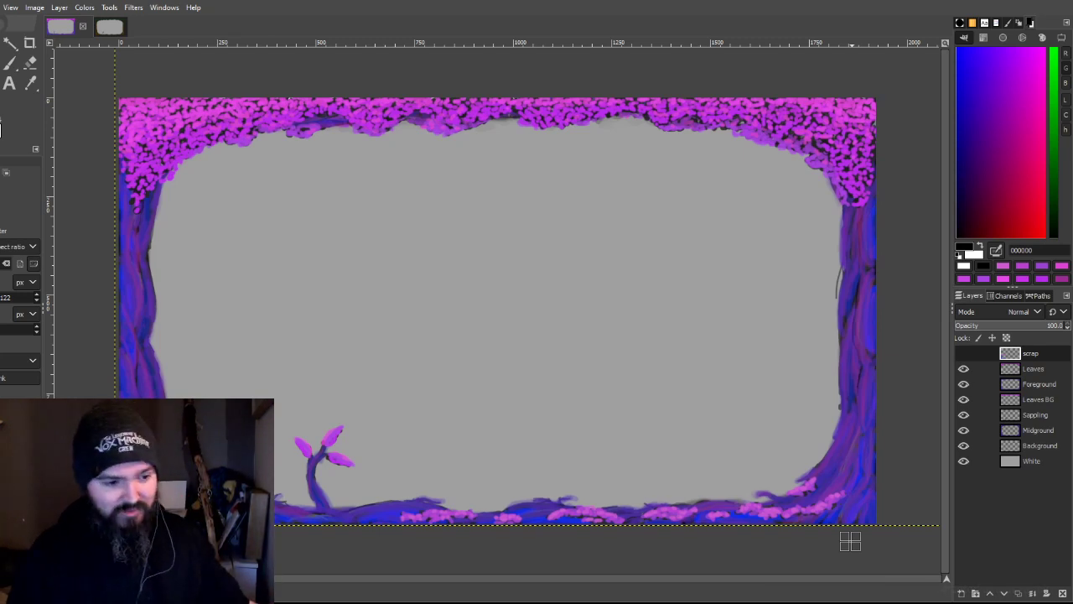
Step: Compare the cleaned purple and green frames without their titles by switching back and forth between the two images
left_click(104, 31)
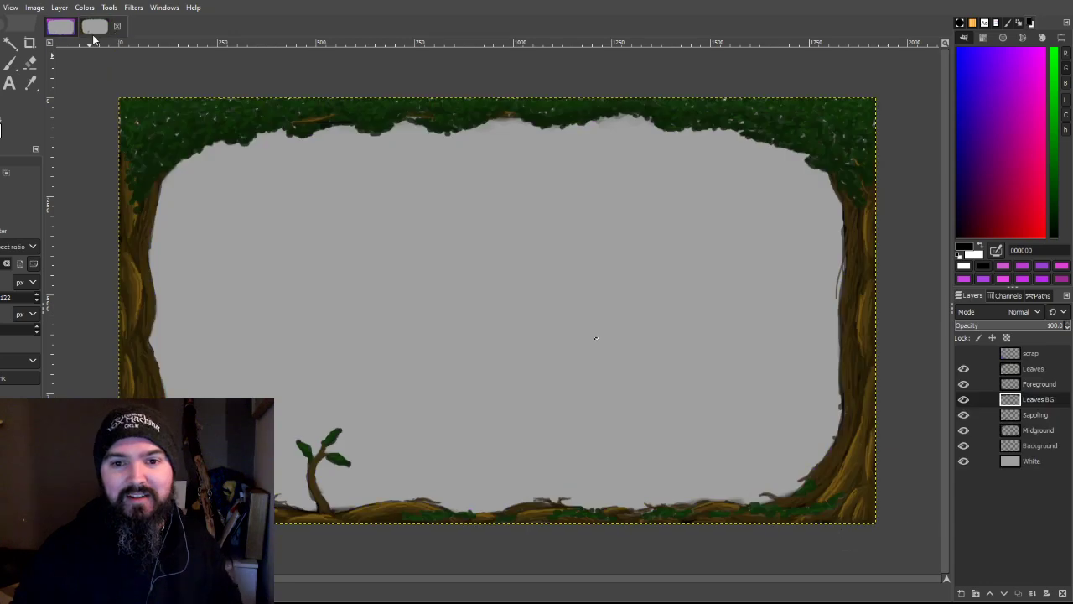
left_click(65, 30)
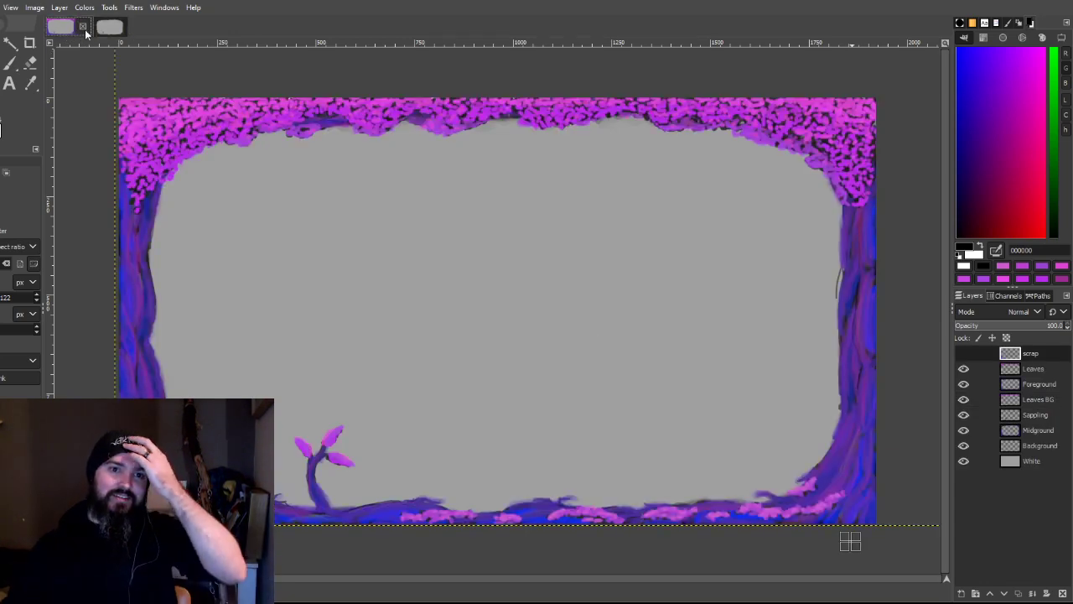
left_click(88, 28)
left_click(69, 35)
left_click(90, 31)
left_click(70, 32)
left_click(99, 30)
left_click(67, 30)
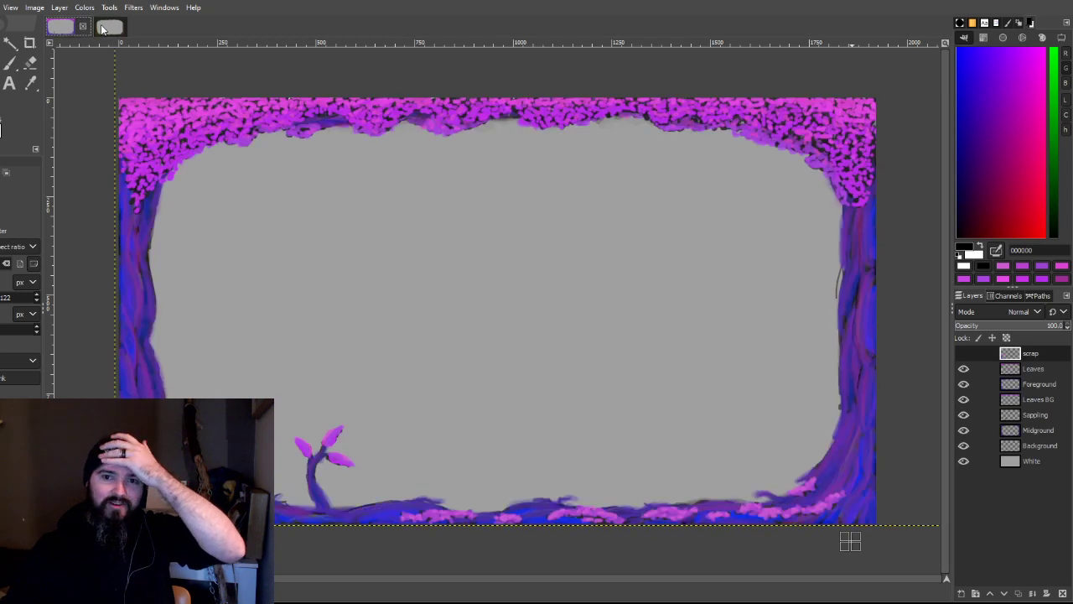
left_click(103, 29)
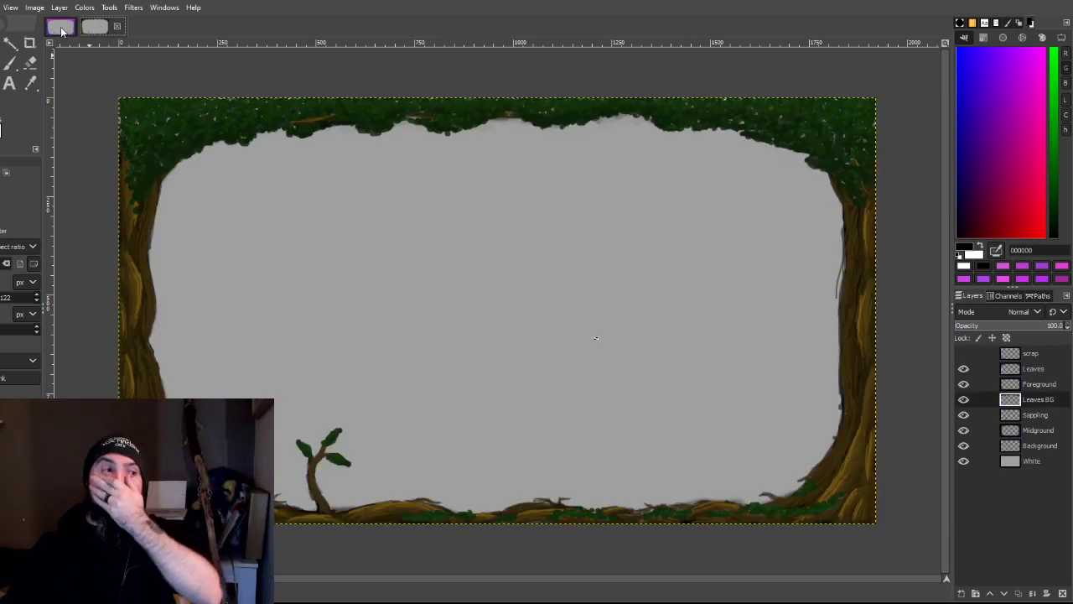
left_click(96, 32)
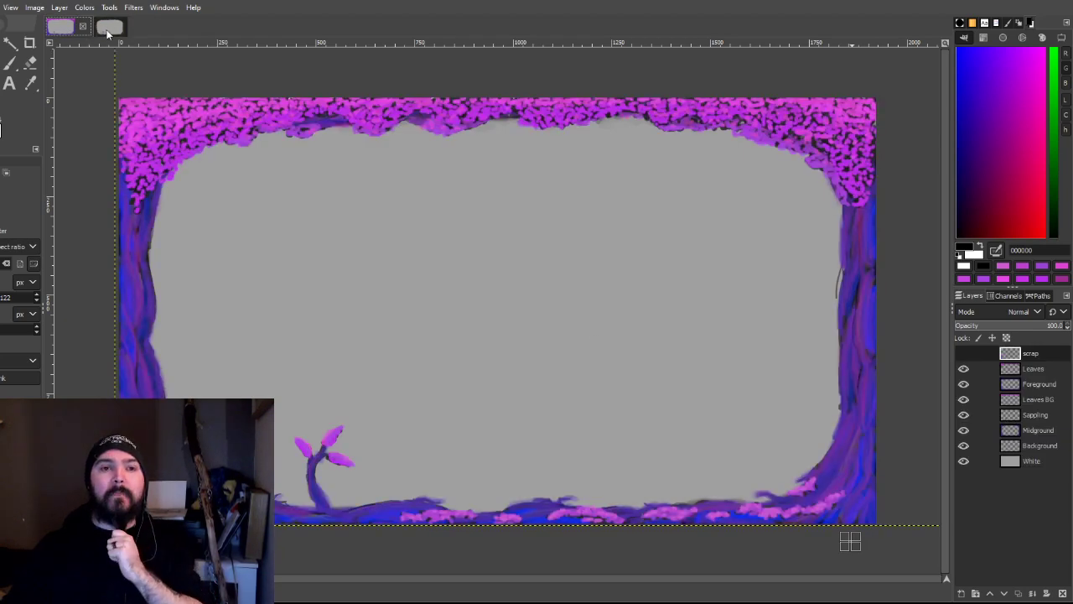
left_click(69, 29)
left_click(100, 32)
left_click(74, 28)
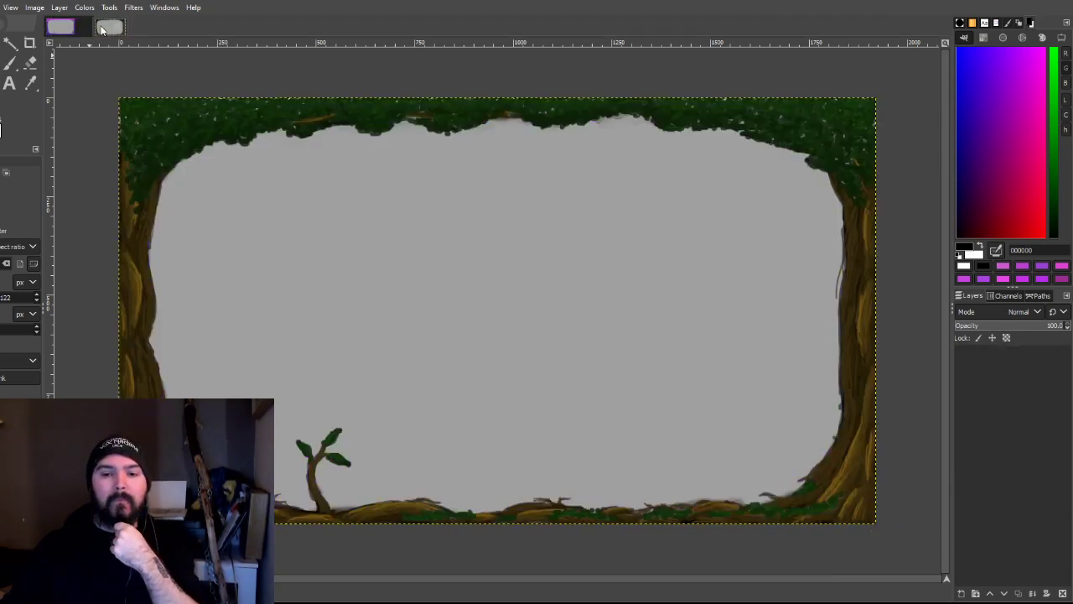
left_click(76, 28)
left_click(99, 30)
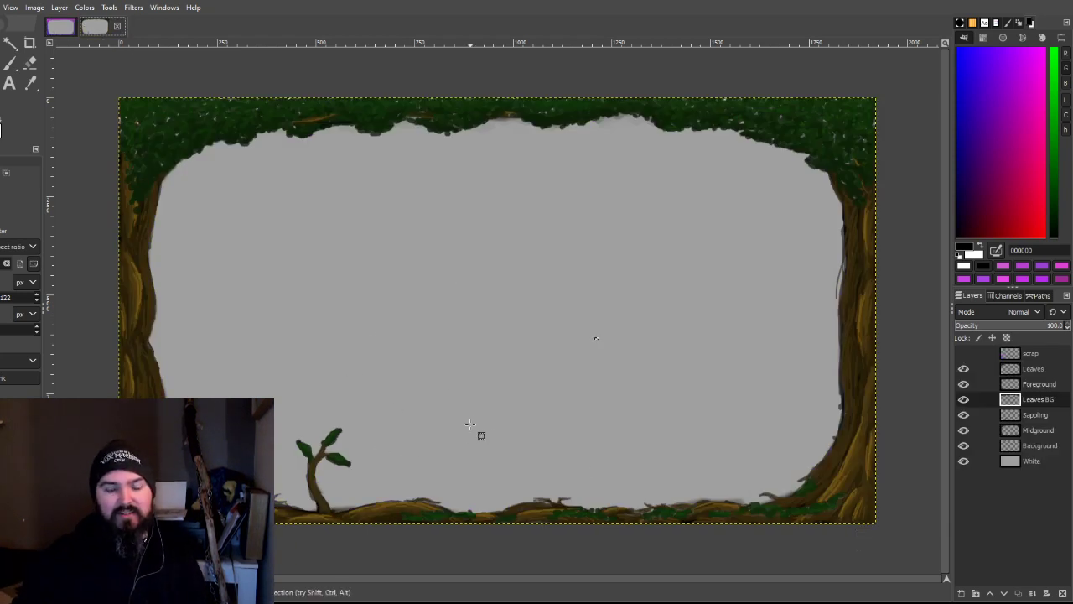
left_click_drag(378, 199, 757, 472)
left_click_drag(558, 232, 559, 333)
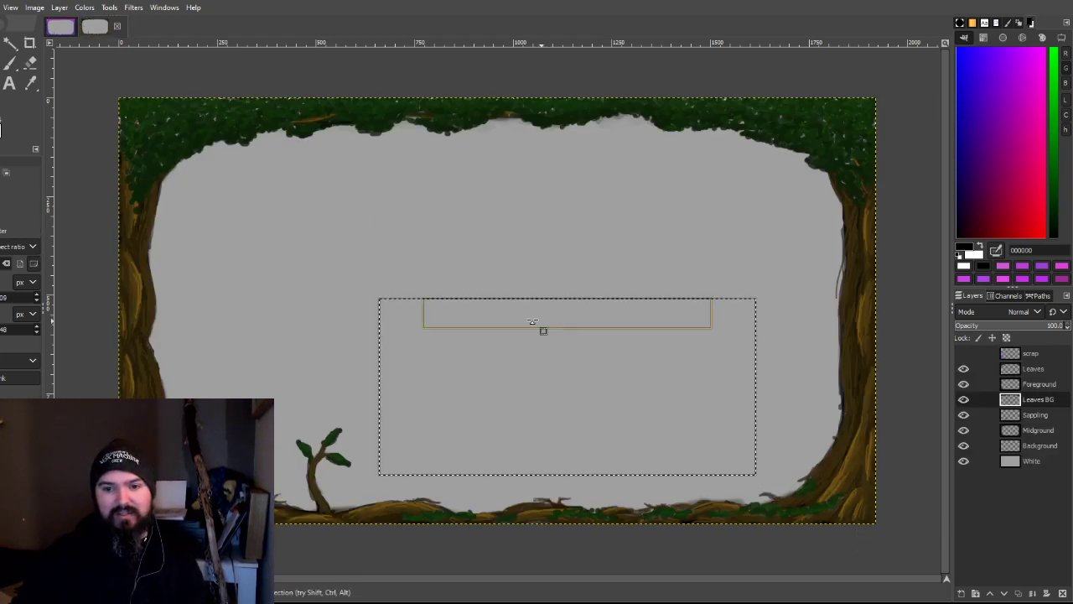
left_click_drag(460, 332, 411, 205)
left_click_drag(450, 253, 409, 280)
left_click(282, 269)
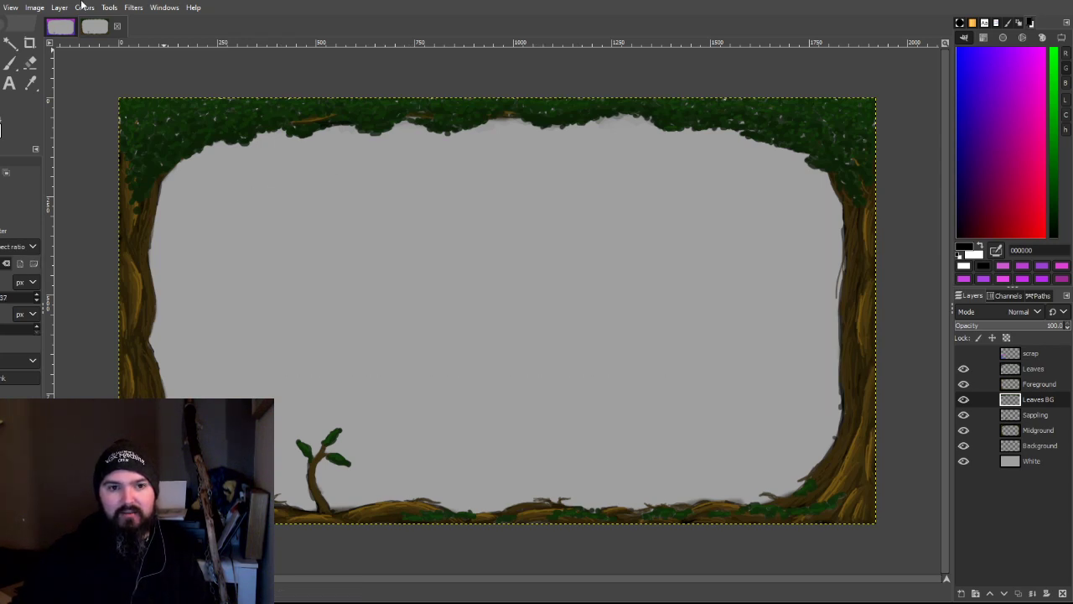
left_click(71, 28)
left_click_drag(290, 225, 784, 361)
left_click(438, 182)
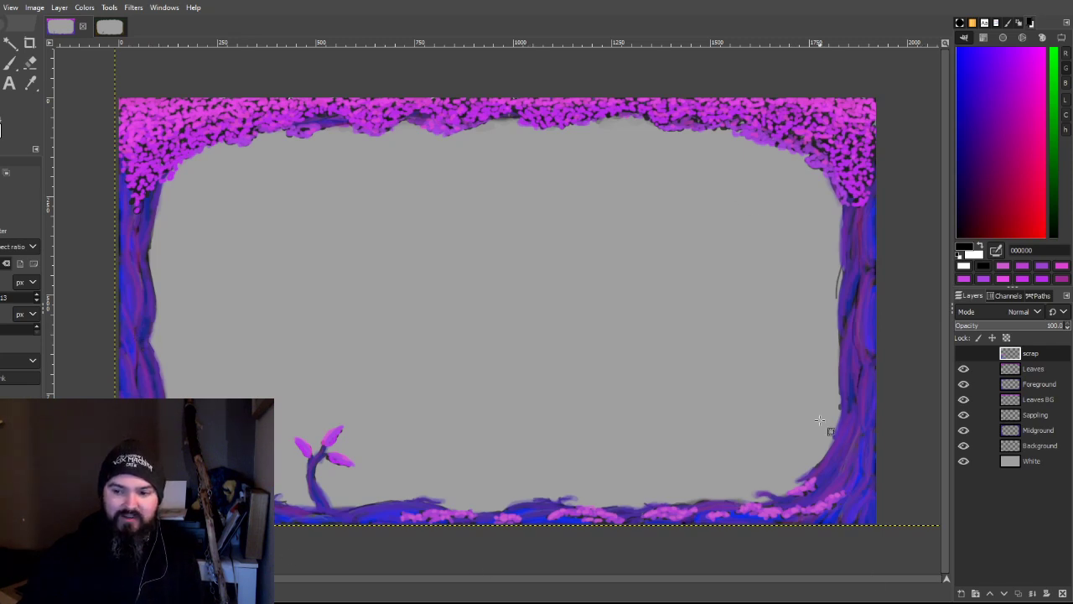
Step: Review the full purple Aesthetic frame against the green Natural frame once more by alternating between both images
left_click(104, 32)
left_click(72, 27)
left_click(92, 28)
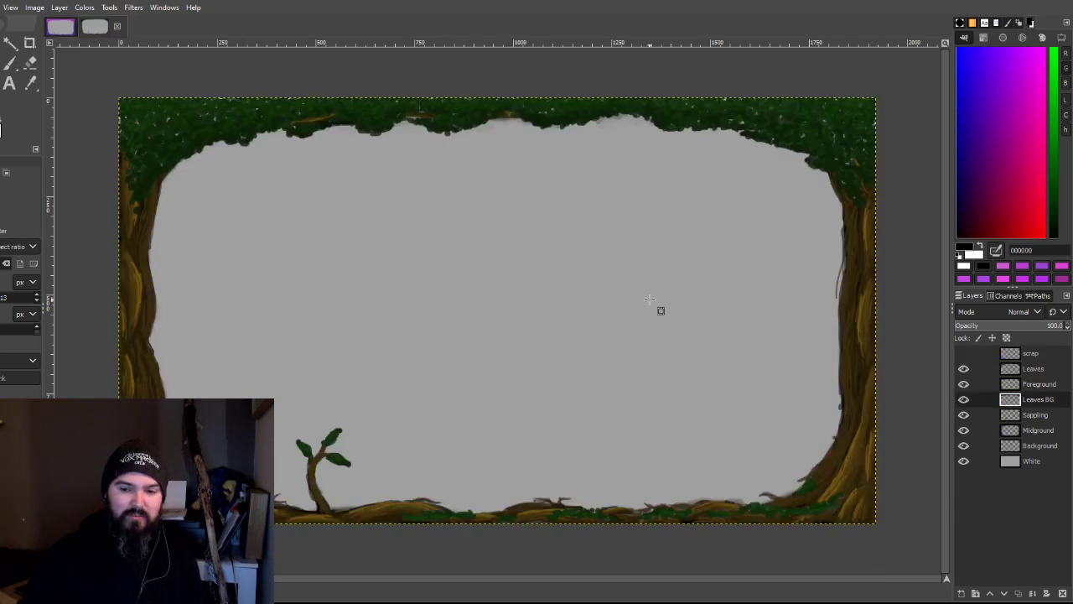
left_click(66, 29)
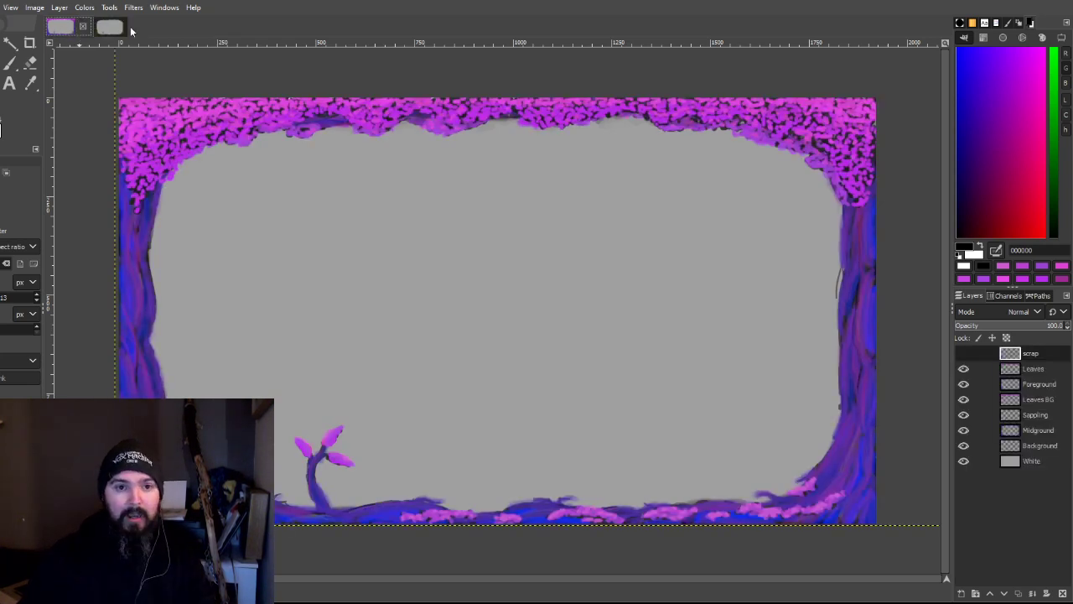
left_click(95, 28)
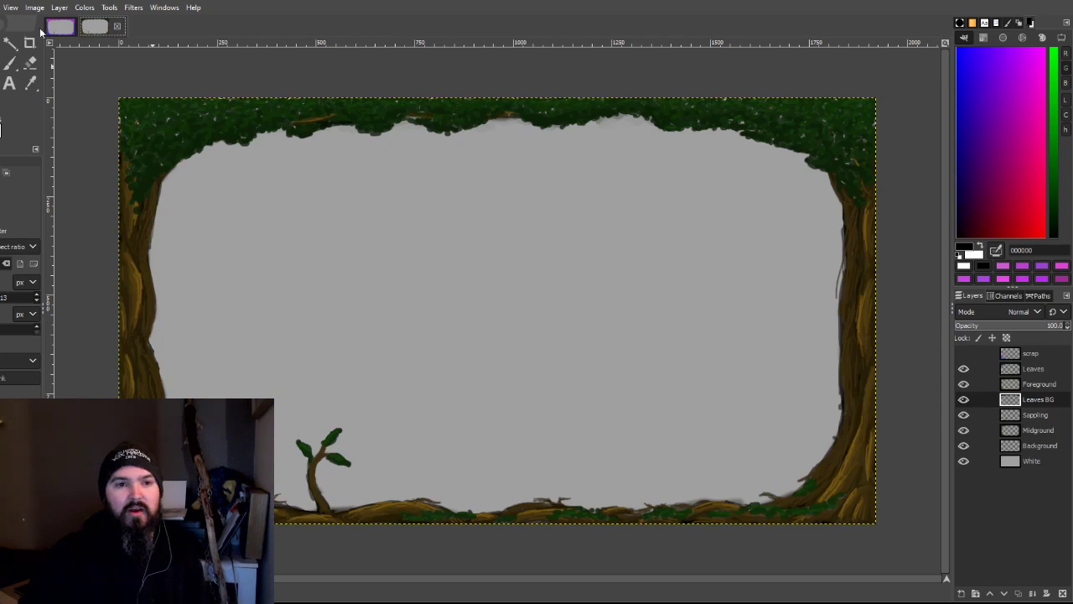
left_click(60, 28)
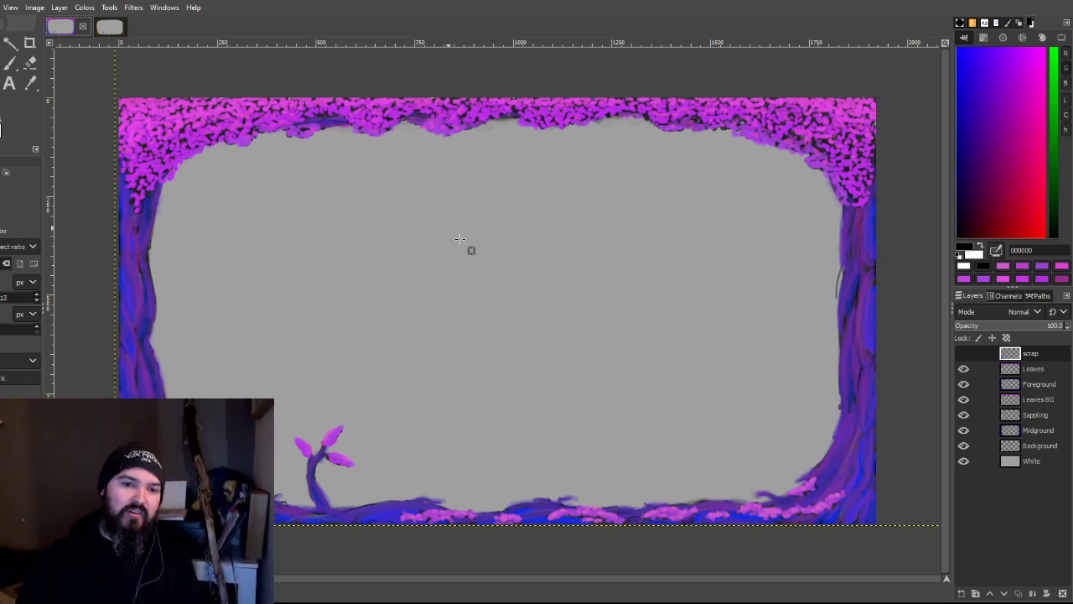
left_click(114, 27)
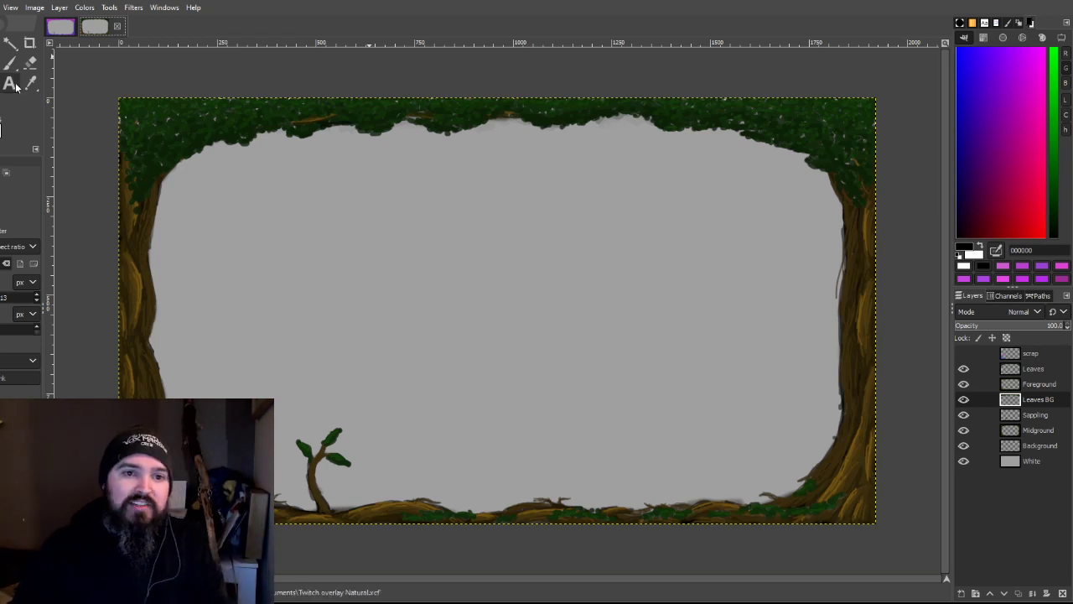
left_click(58, 32)
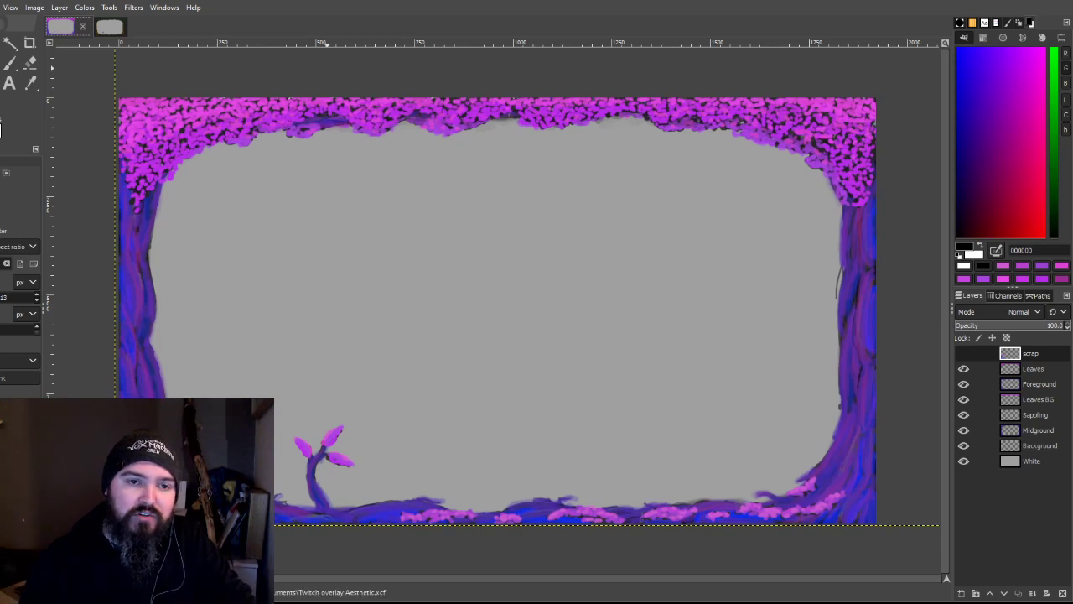
Step: Close both overlay images and create a new blank white portrait image
left_click(82, 27)
left_click(82, 28)
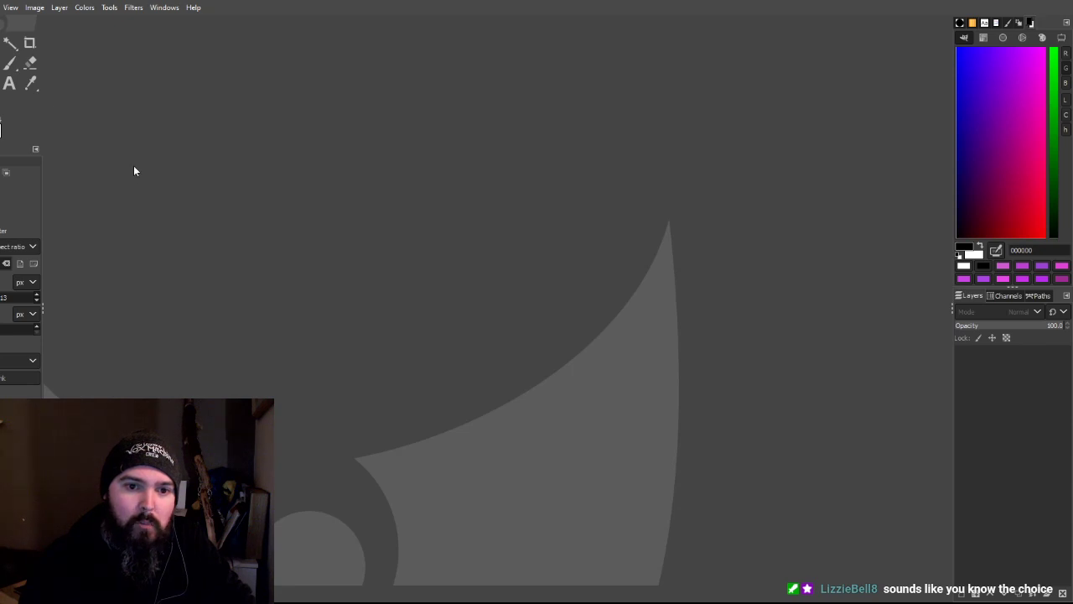
key("ctrl+n")
key("Return")
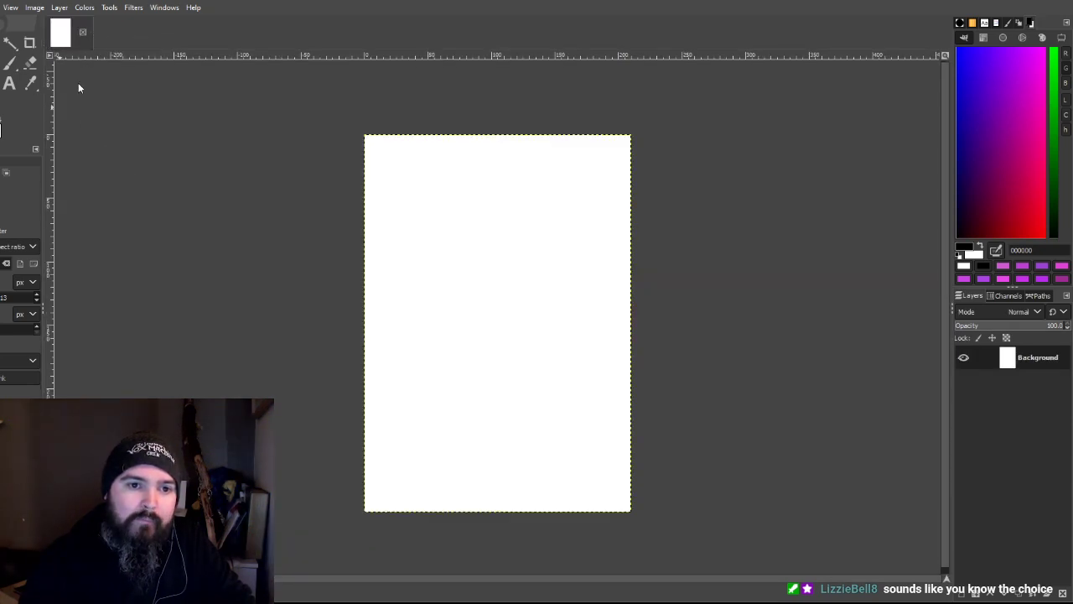
Step: Duplicate the blank portrait image and turn the copy to landscape orientation
key("ctrl+d")
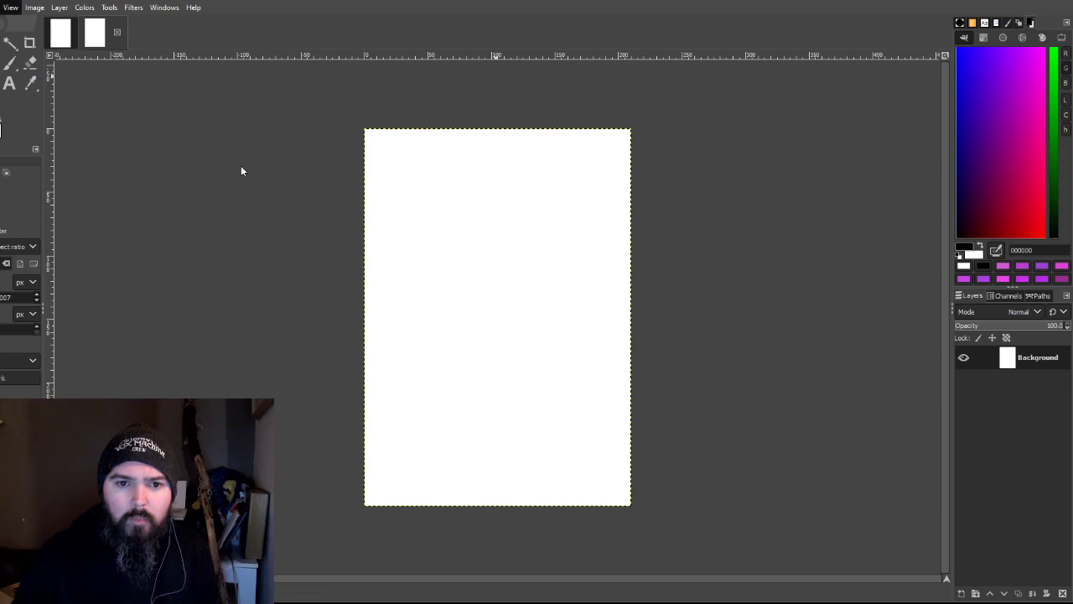
key("ctrl+z")
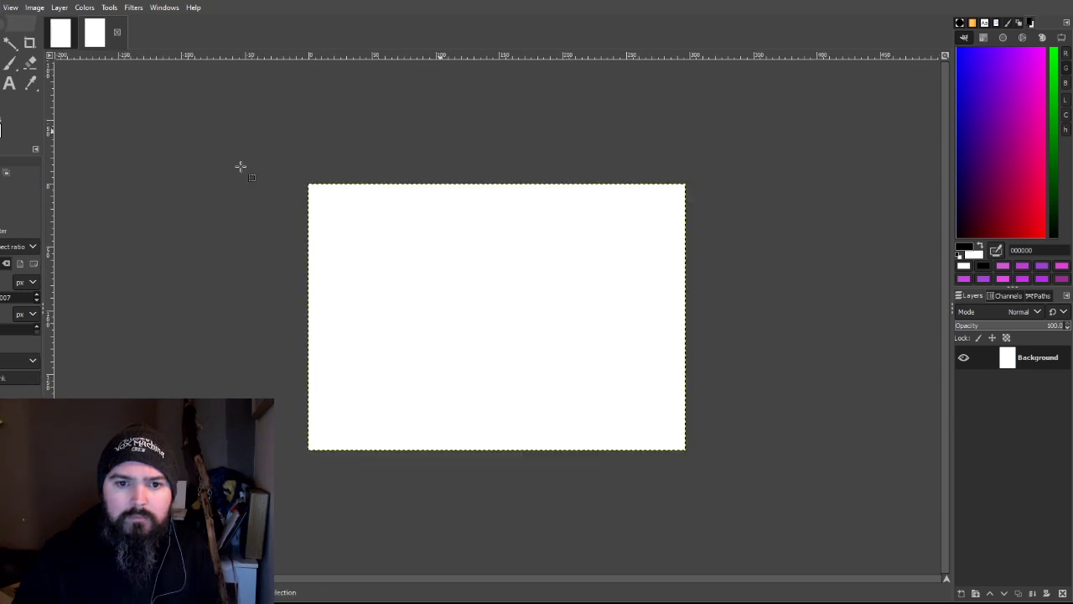
left_click(70, 40)
left_click(103, 39)
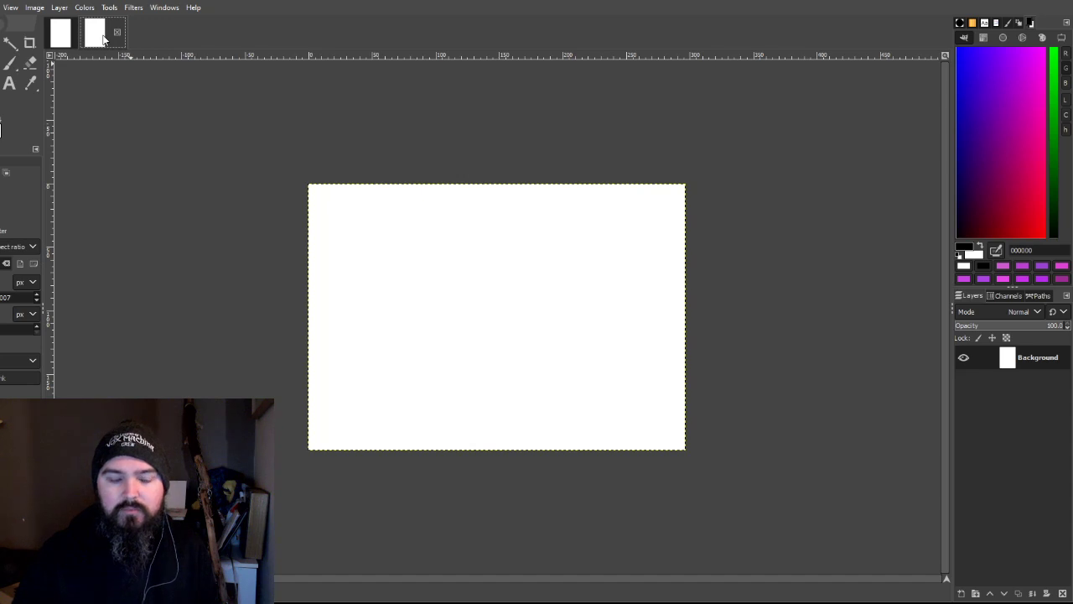
Step: Set the Paintbrush opacity to 84.4 and handwrite "campfire" along the top of the landscape page
left_click(10, 63)
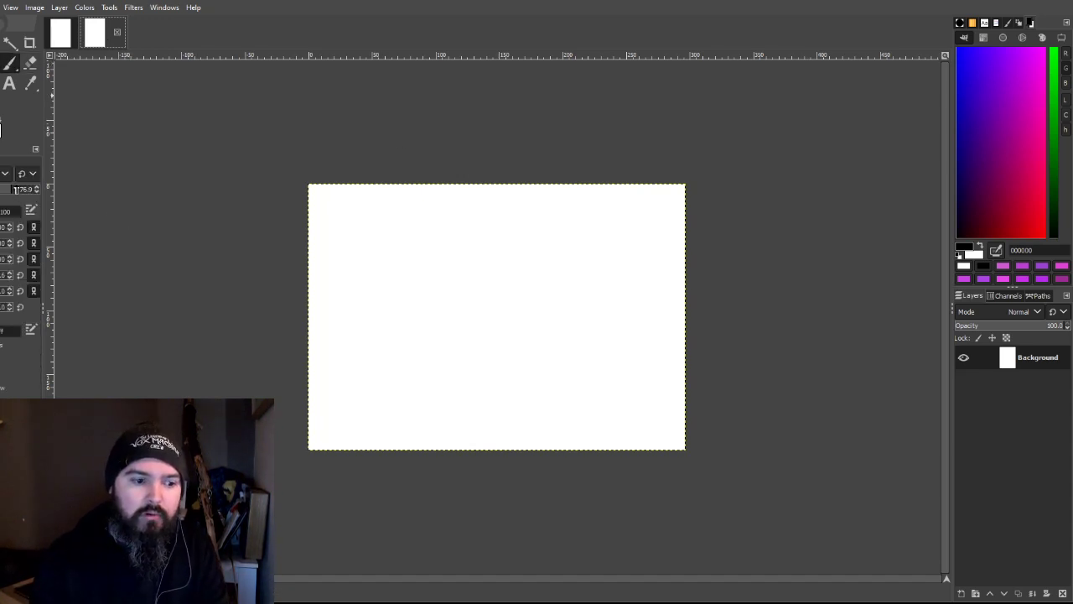
left_click_drag(17, 190, 165, 192)
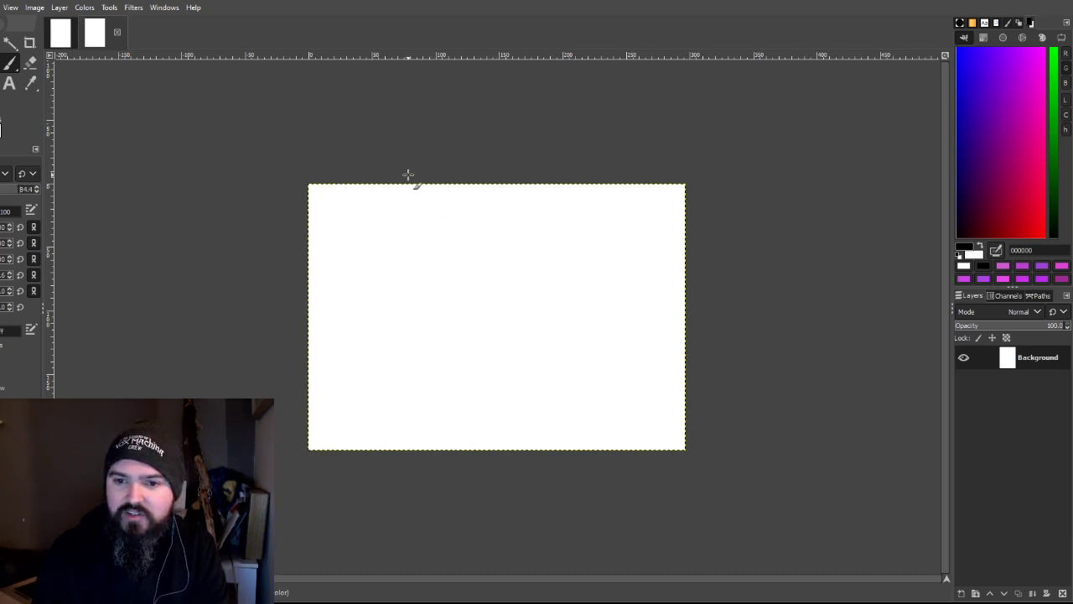
mouse_move(416, 204)
left_mouse_down()
mouse_move(505, 197)
mouse_move(498, 206)
mouse_move(551, 219)
left_mouse_up()
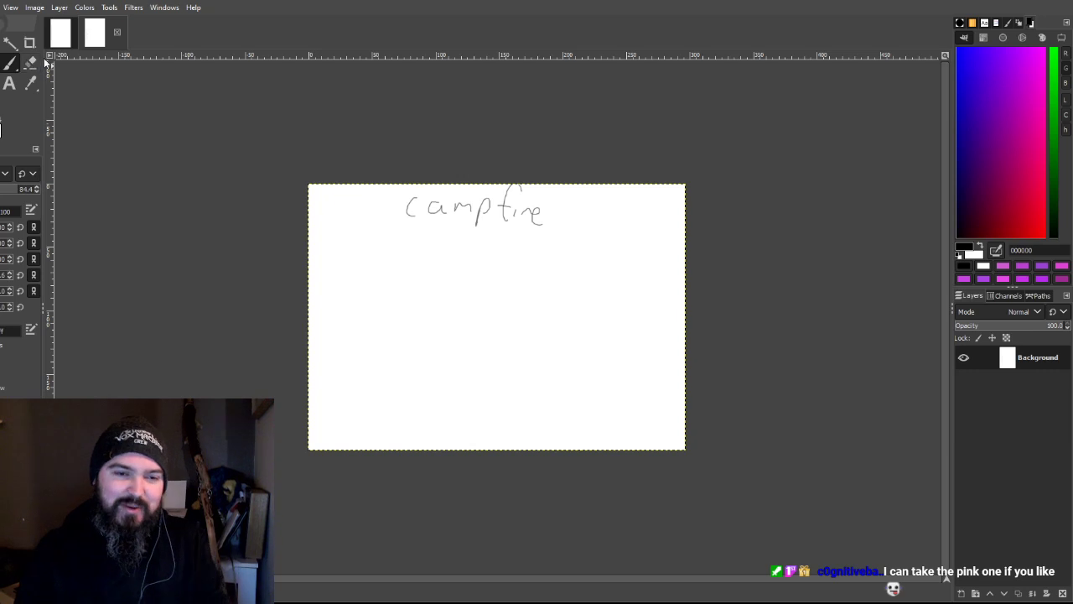
Step: In the portrait image, handwrite the person's name as a title and sketch a thin standing figure with one knee raised
left_click(65, 41)
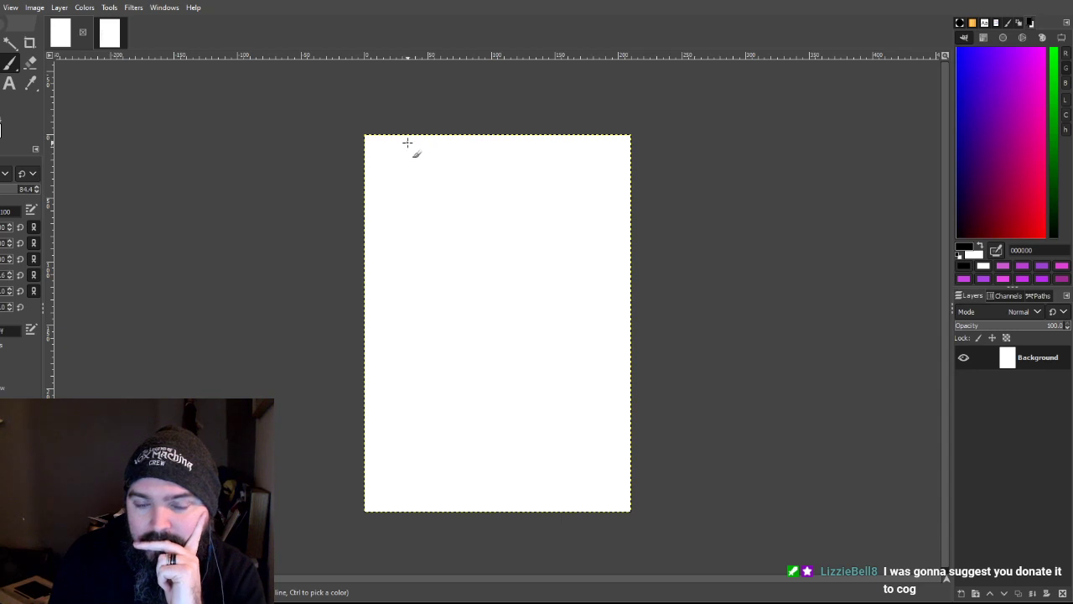
mouse_move(418, 147)
left_mouse_down()
mouse_move(411, 156)
mouse_move(549, 161)
left_mouse_up()
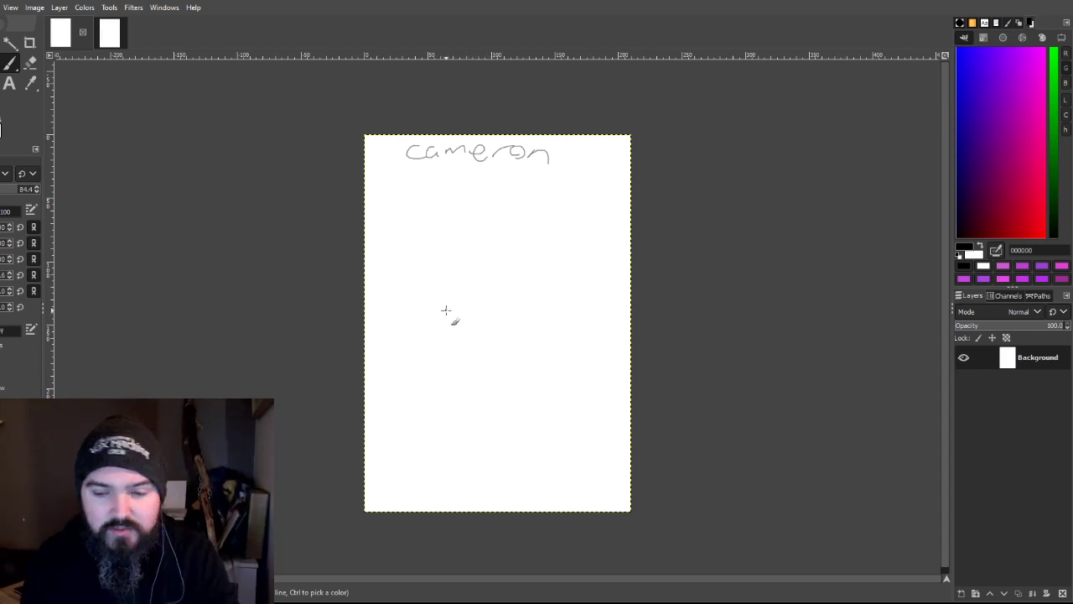
mouse_move(467, 362)
left_mouse_down()
mouse_move(469, 308)
mouse_move(512, 290)
mouse_move(501, 276)
mouse_move(515, 273)
mouse_move(508, 296)
mouse_move(524, 415)
mouse_move(516, 388)
left_mouse_up()
mouse_move(520, 291)
left_mouse_down()
mouse_move(501, 240)
mouse_move(514, 214)
mouse_move(491, 197)
mouse_move(515, 201)
mouse_move(492, 209)
mouse_move(515, 265)
mouse_move(510, 295)
left_mouse_up()
mouse_move(513, 220)
left_mouse_down()
mouse_move(522, 277)
mouse_move(530, 206)
left_mouse_up()
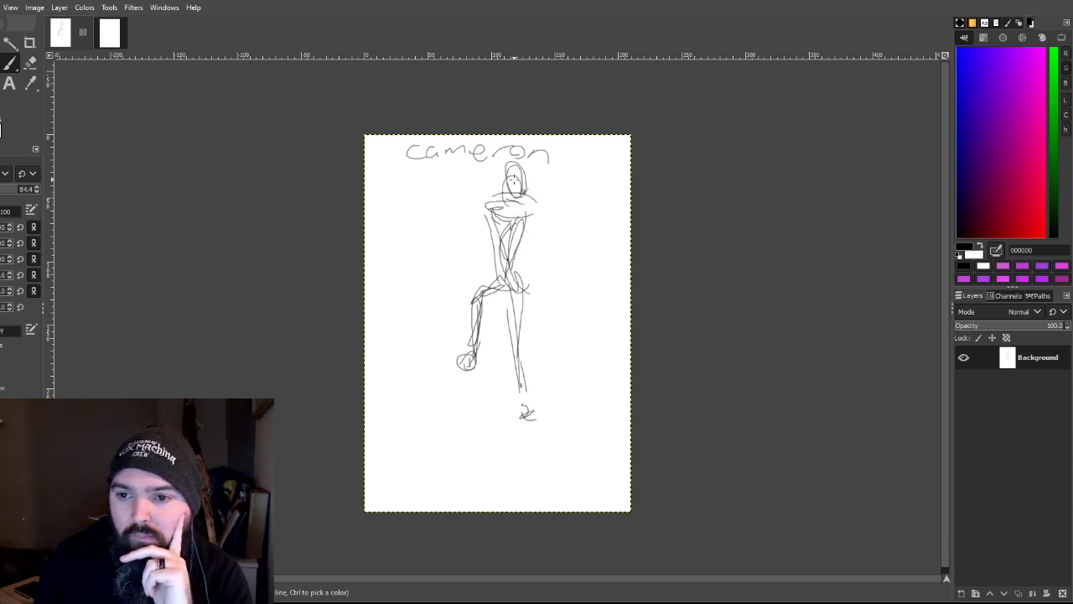
Step: Erase the handwritten name and the whole figure sketch from the portrait page with the Eraser at opacity 100
left_click(30, 63)
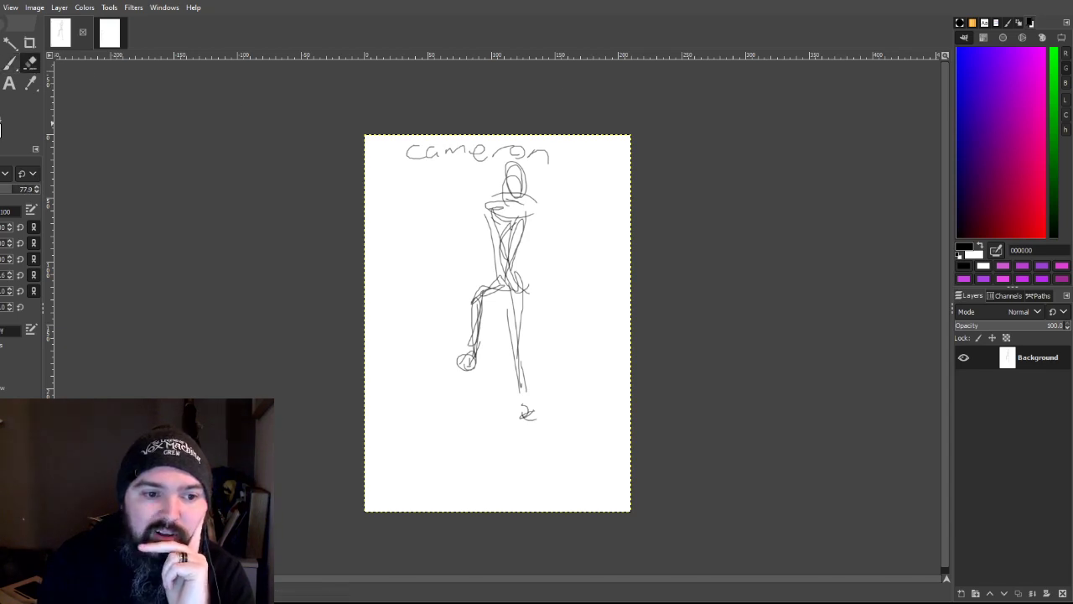
mouse_move(545, 154)
left_mouse_down()
mouse_move(508, 163)
mouse_move(546, 149)
mouse_move(449, 147)
left_mouse_up()
left_click_drag(8, 193, 187, 184)
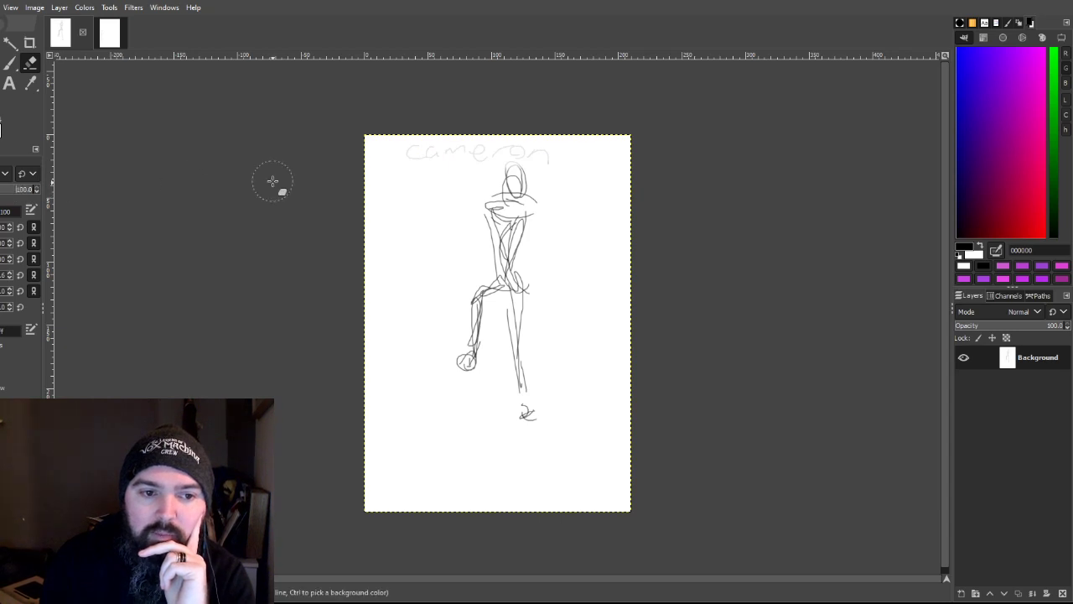
left_click_drag(575, 156, 396, 144)
mouse_move(558, 162)
left_mouse_down()
mouse_move(513, 196)
mouse_move(371, 192)
left_mouse_up()
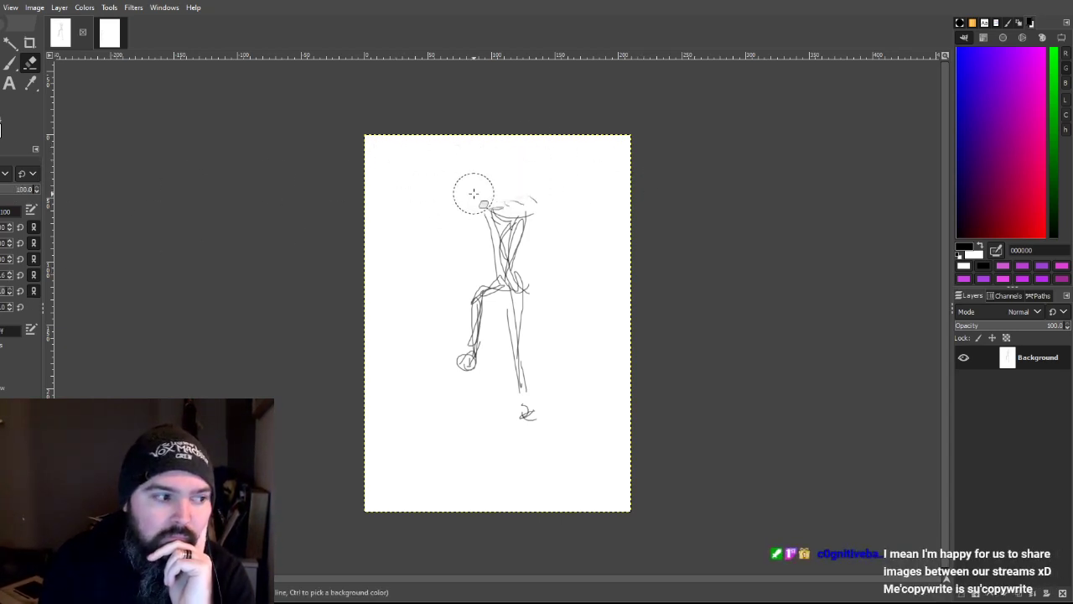
mouse_move(527, 162)
left_mouse_down()
mouse_move(504, 197)
mouse_move(548, 197)
mouse_move(450, 267)
mouse_move(447, 299)
mouse_move(532, 286)
mouse_move(538, 308)
mouse_move(501, 359)
mouse_move(520, 394)
mouse_move(426, 360)
left_mouse_up()
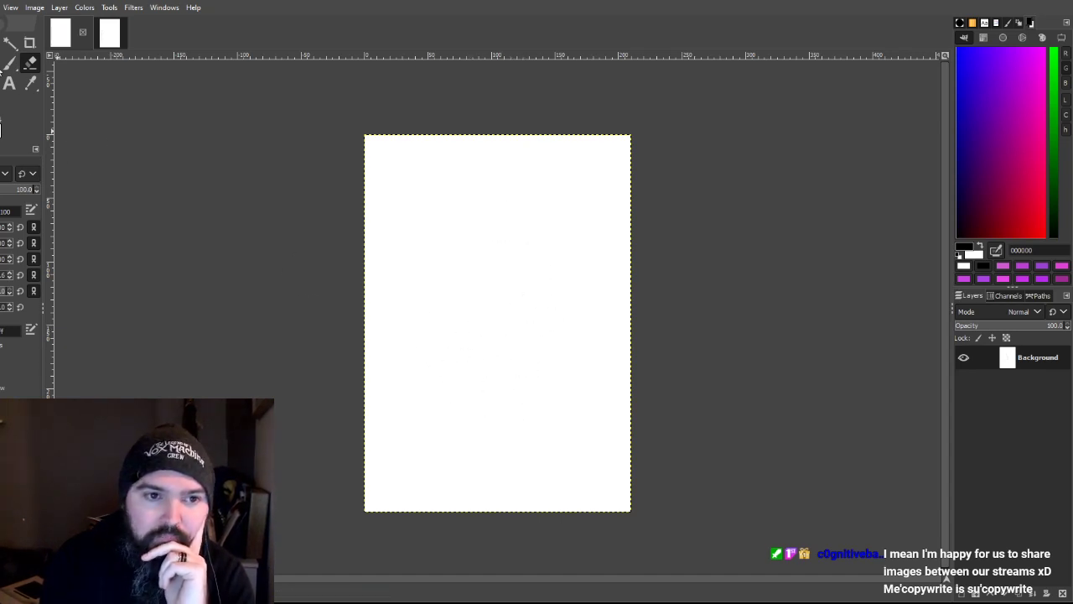
Step: Sketch a ring with two hanging feather shapes in the page's lower-left corner using the Paintbrush at opacity 90
key("p")
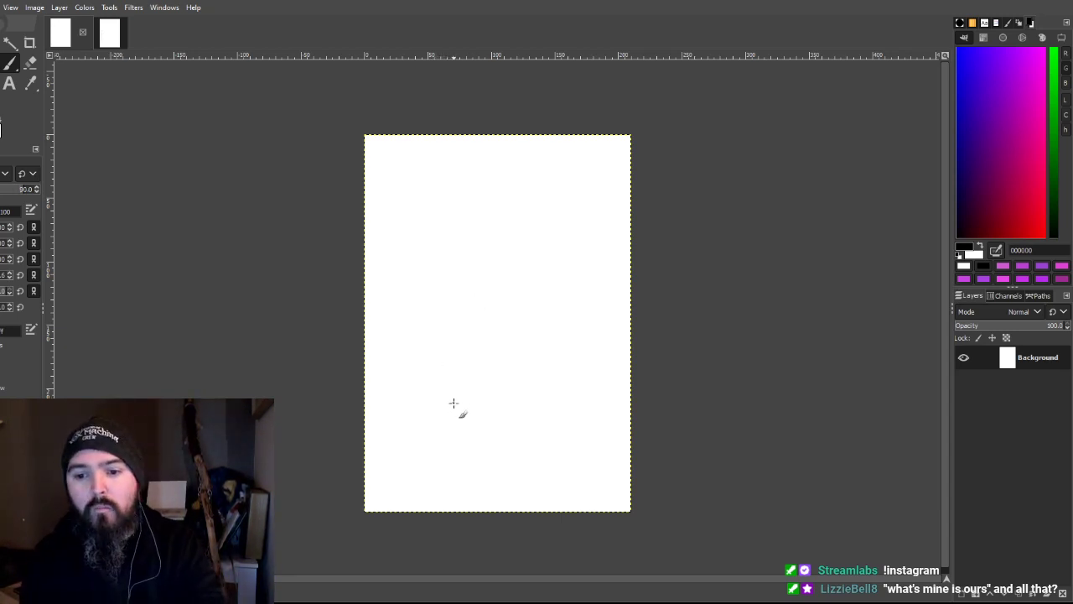
mouse_move(400, 491)
left_mouse_down()
mouse_move(424, 463)
mouse_move(401, 498)
mouse_move(401, 488)
left_mouse_up()
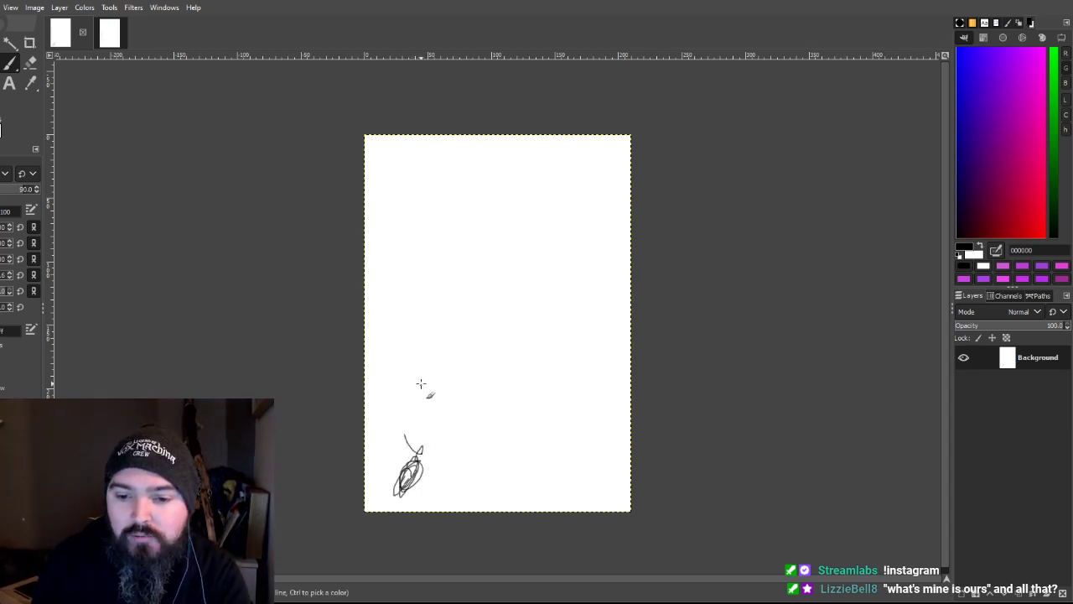
mouse_move(408, 424)
left_mouse_down()
mouse_move(436, 451)
mouse_move(466, 411)
mouse_move(456, 440)
mouse_move(443, 421)
left_mouse_up()
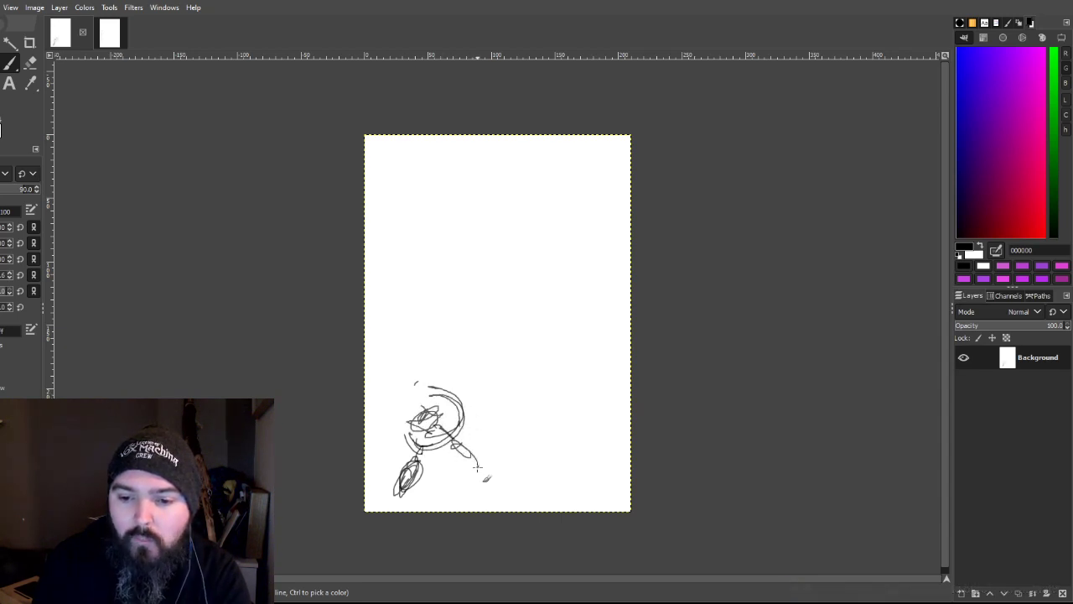
Step: Erase the ring and feather doodle so the portrait page is blank
key("shift+e")
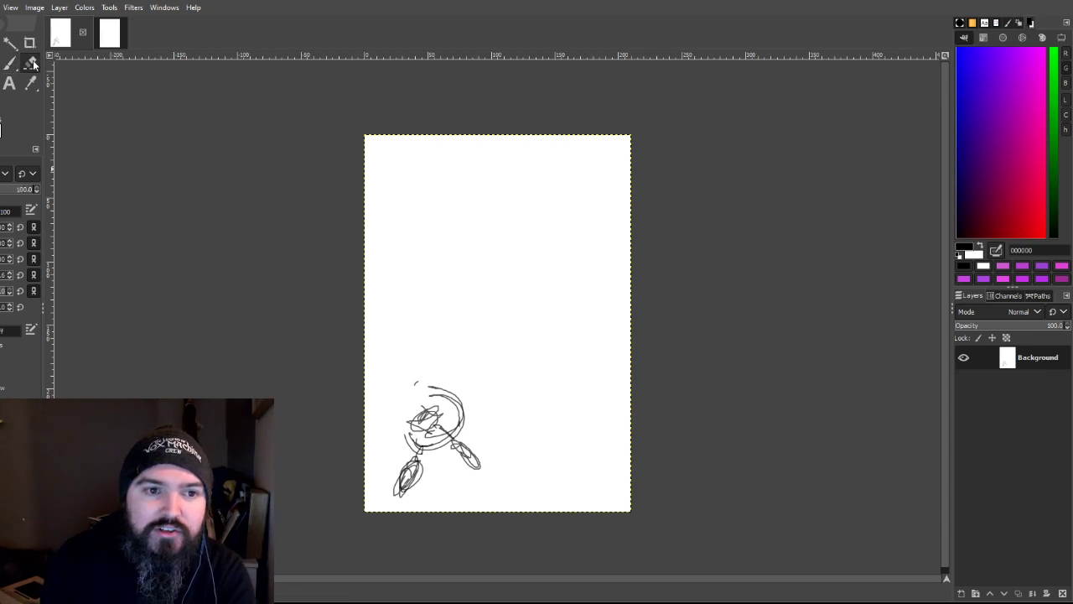
left_click(429, 390)
mouse_move(423, 409)
left_mouse_down()
mouse_move(436, 484)
mouse_move(432, 382)
left_mouse_up()
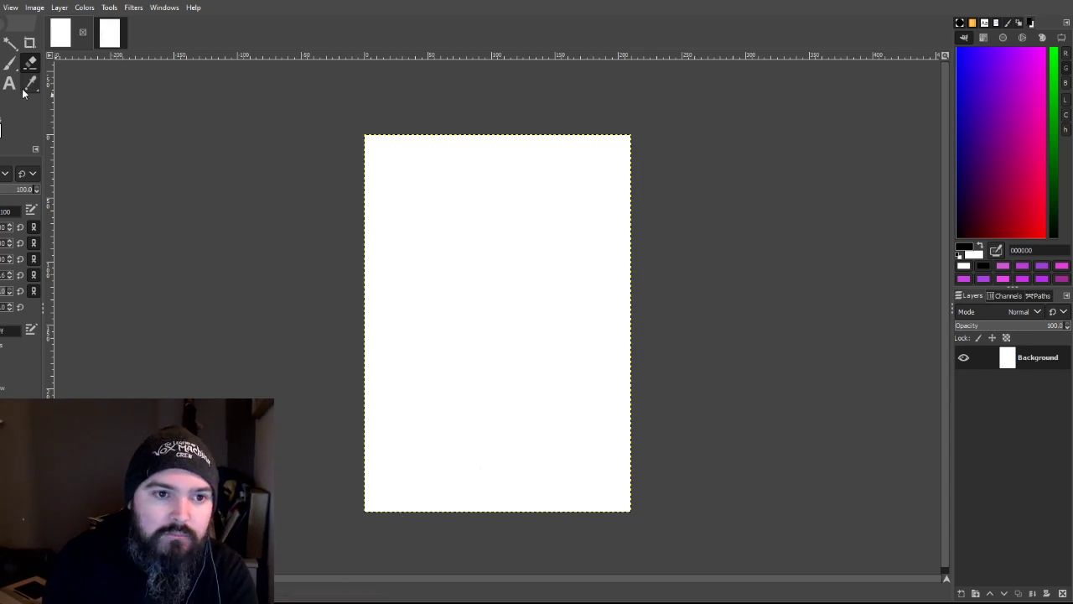
Step: Add three transparent layers above Background and make the lowest of them, Leaves BG, the active layer
key("p")
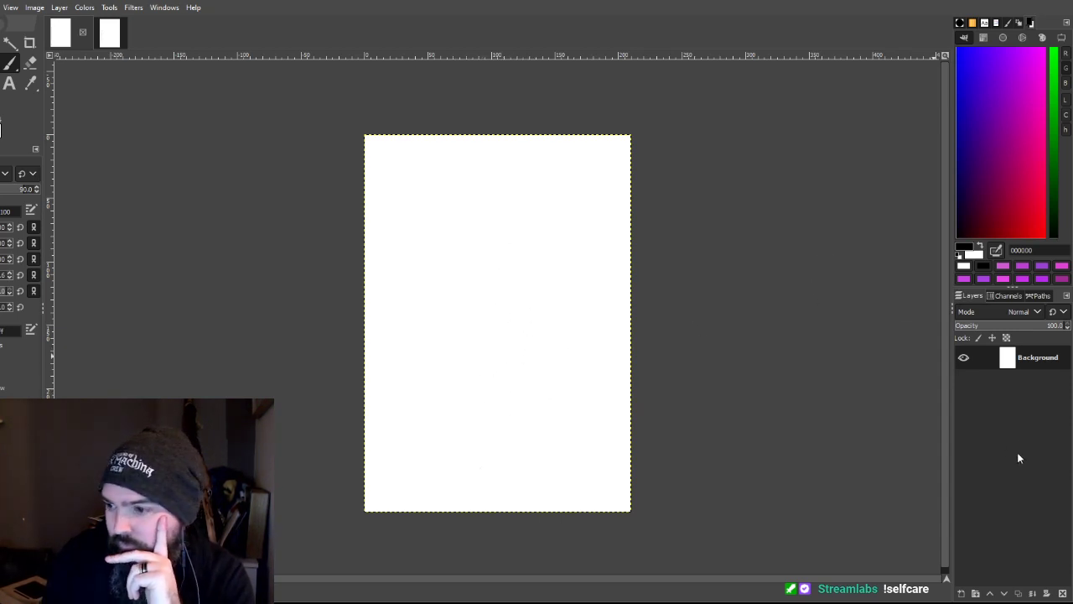
left_click(961, 593, "shift")
left_click(975, 592)
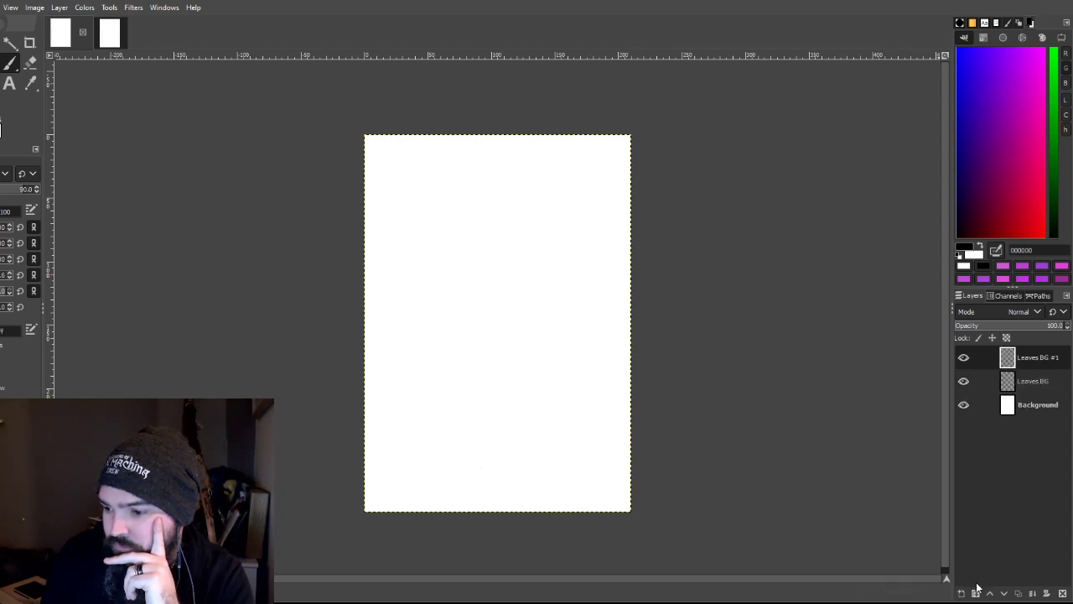
left_click(1052, 404)
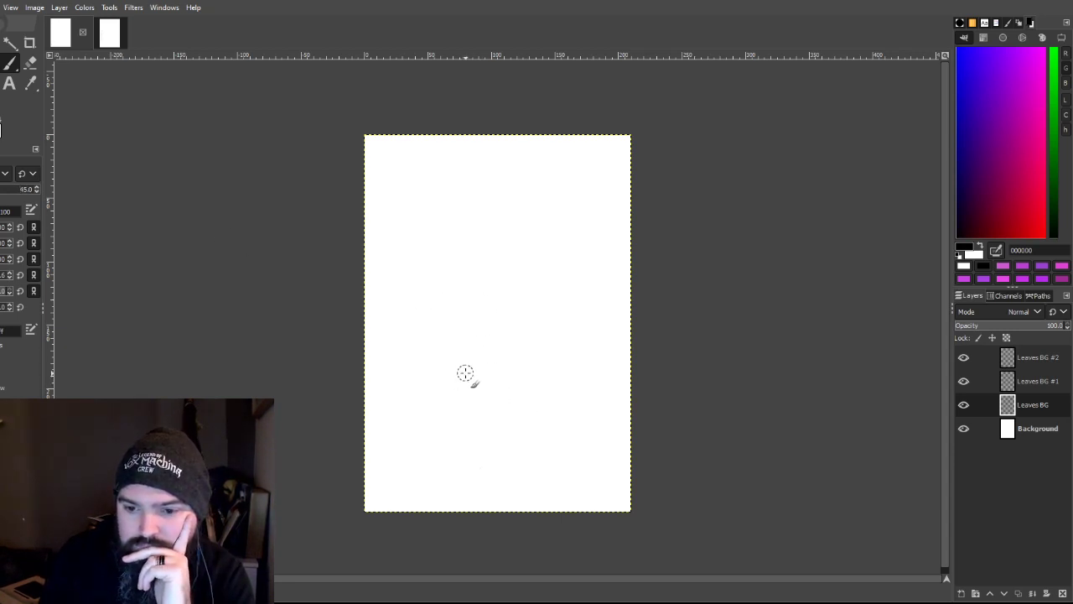
Step: Block in a figure's torso and striding legs with rocky ledges under the feet, using a wide black brush at opacity 45
mouse_move(482, 260)
left_mouse_down()
mouse_move(493, 289)
mouse_move(502, 252)
mouse_move(496, 299)
mouse_move(482, 253)
mouse_move(513, 252)
mouse_move(496, 300)
mouse_move(477, 250)
mouse_move(508, 251)
mouse_move(493, 256)
mouse_move(503, 296)
mouse_move(493, 345)
mouse_move(484, 324)
mouse_move(461, 347)
mouse_move(462, 376)
mouse_move(457, 353)
mouse_move(457, 375)
mouse_move(471, 388)
mouse_move(460, 354)
mouse_move(471, 407)
mouse_move(454, 346)
mouse_move(502, 320)
mouse_move(512, 429)
mouse_move(524, 434)
mouse_move(467, 406)
mouse_move(477, 403)
mouse_move(464, 389)
mouse_move(455, 418)
mouse_move(483, 418)
mouse_move(484, 409)
mouse_move(413, 408)
mouse_move(493, 381)
mouse_move(482, 416)
mouse_move(529, 460)
mouse_move(509, 450)
mouse_move(545, 369)
mouse_move(540, 453)
mouse_move(558, 445)
mouse_move(553, 394)
mouse_move(557, 518)
mouse_move(511, 473)
mouse_move(546, 459)
left_mouse_up()
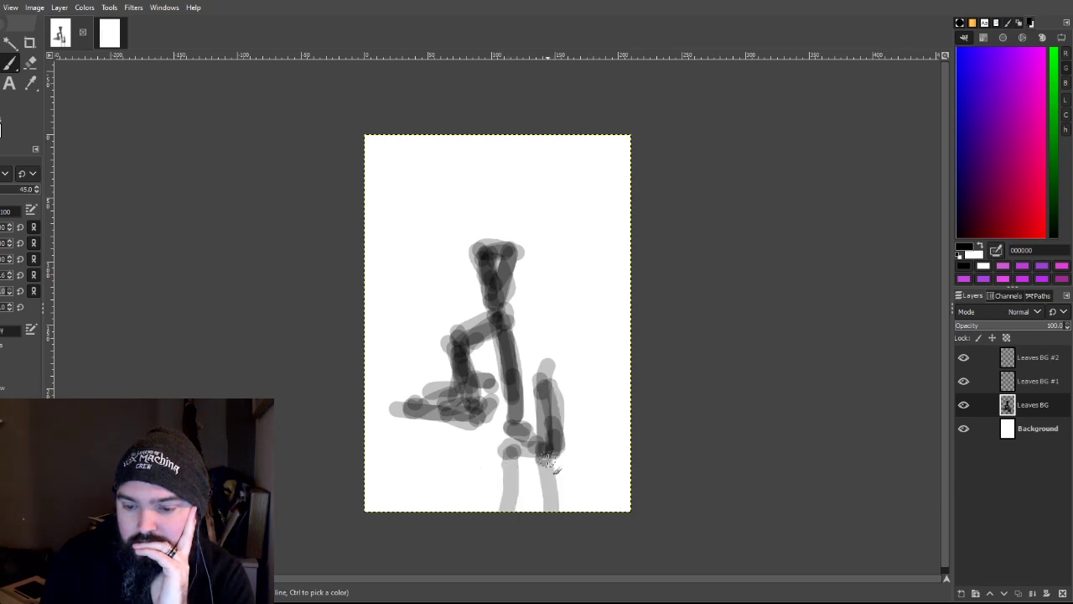
left_click(507, 485)
mouse_move(445, 426)
left_mouse_down()
mouse_move(381, 418)
mouse_move(464, 428)
mouse_move(390, 414)
mouse_move(443, 415)
mouse_move(378, 416)
mouse_move(466, 382)
left_mouse_up()
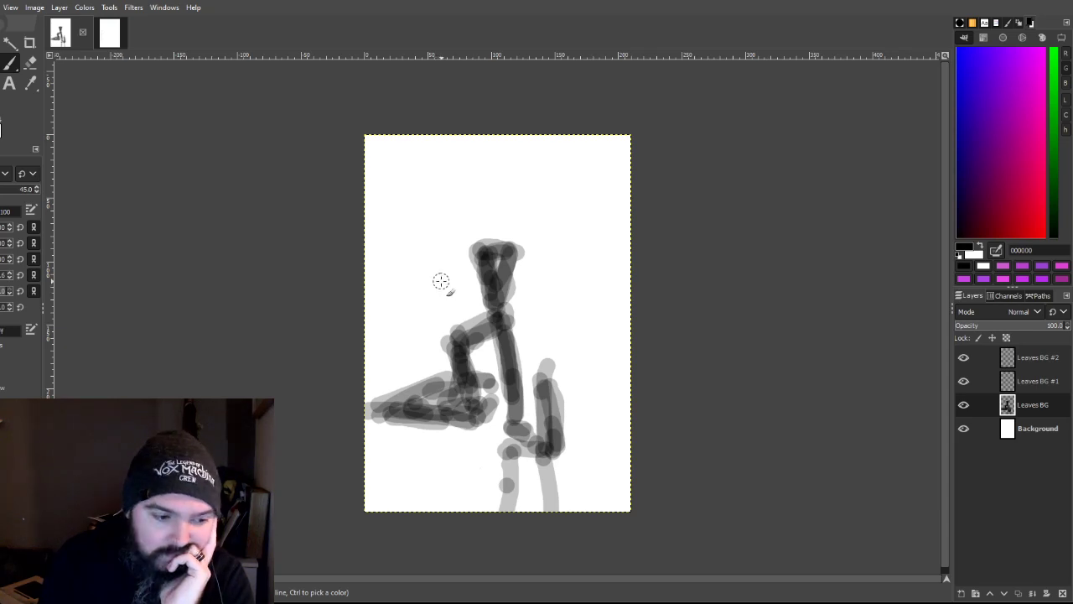
Step: Paint the figure's bent arms and head, and darken its torso and legs
mouse_move(439, 285)
left_mouse_down()
mouse_move(477, 278)
mouse_move(525, 301)
mouse_move(517, 272)
mouse_move(503, 284)
mouse_move(437, 279)
mouse_move(439, 298)
mouse_move(461, 277)
mouse_move(482, 292)
mouse_move(499, 286)
mouse_move(484, 240)
mouse_move(421, 269)
mouse_move(461, 268)
left_mouse_up()
mouse_move(524, 285)
left_mouse_down()
mouse_move(538, 282)
mouse_move(524, 247)
mouse_move(513, 280)
mouse_move(540, 283)
mouse_move(545, 251)
mouse_move(536, 289)
mouse_move(452, 340)
mouse_move(509, 313)
mouse_move(520, 420)
mouse_move(474, 391)
mouse_move(453, 402)
mouse_move(474, 407)
mouse_move(459, 394)
mouse_move(471, 389)
mouse_move(469, 353)
mouse_move(488, 319)
mouse_move(518, 374)
mouse_move(521, 443)
mouse_move(529, 424)
left_mouse_up()
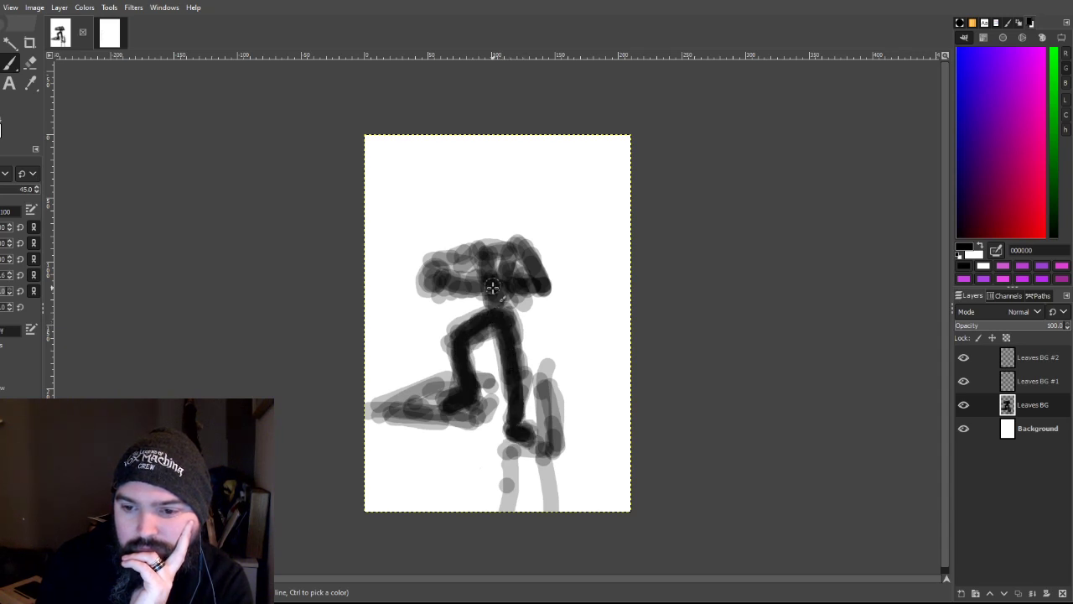
mouse_move(508, 182)
left_mouse_down()
mouse_move(497, 222)
mouse_move(497, 196)
mouse_move(481, 199)
mouse_move(499, 198)
mouse_move(484, 197)
mouse_move(502, 210)
mouse_move(515, 199)
mouse_move(502, 185)
mouse_move(500, 236)
mouse_move(515, 193)
mouse_move(517, 228)
mouse_move(505, 185)
mouse_move(520, 260)
left_mouse_up()
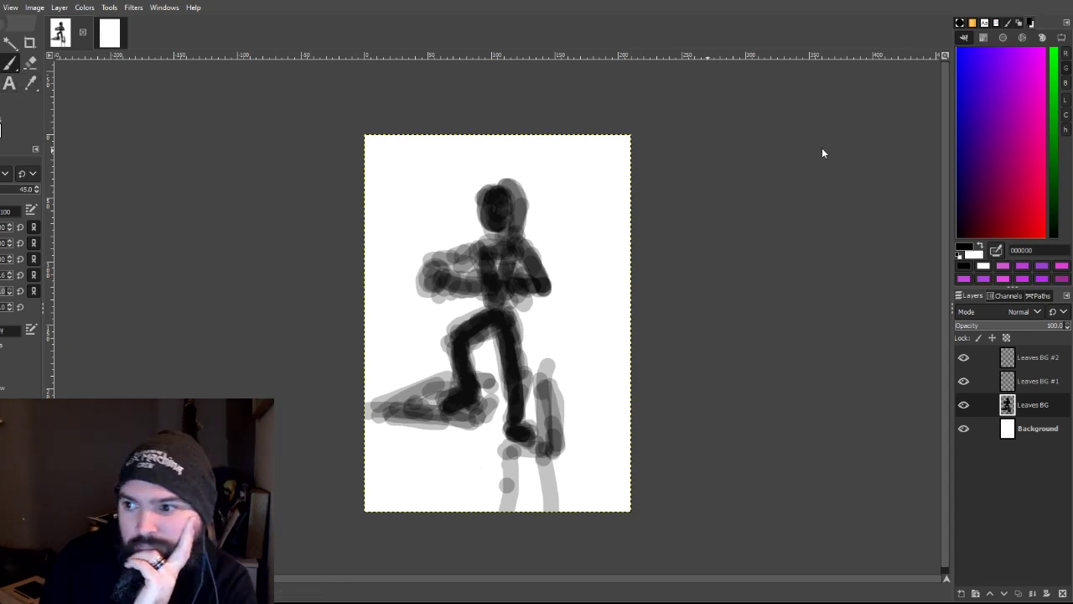
Step: Paint dark grey 474747 over the figure's torso, head, legs and forearms, with brush opacity 47.5
left_click(874, 144, "ctrl")
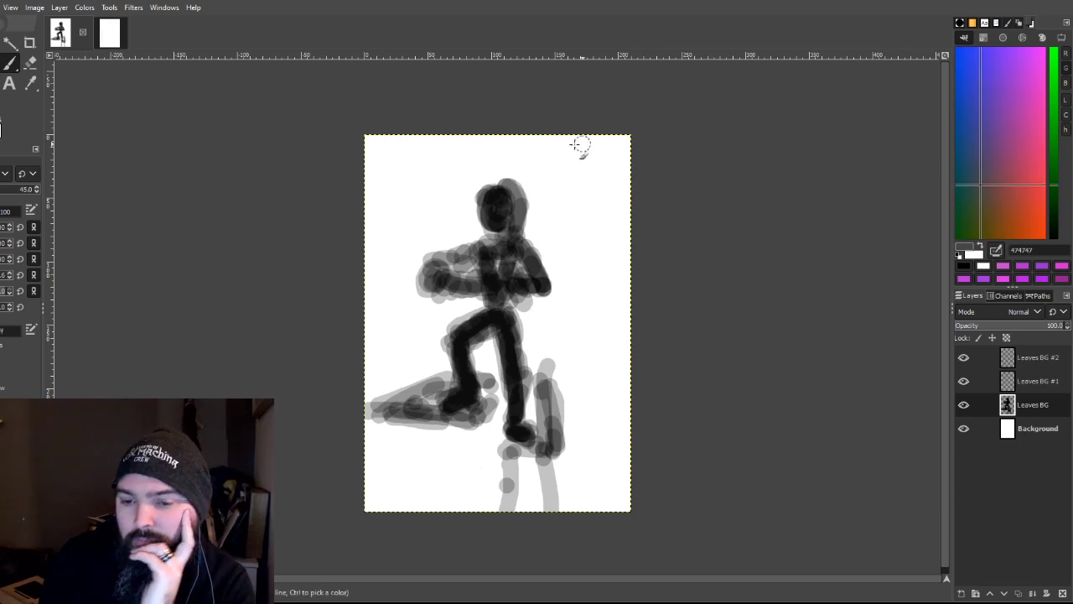
left_click_drag(7, 189, 12, 189)
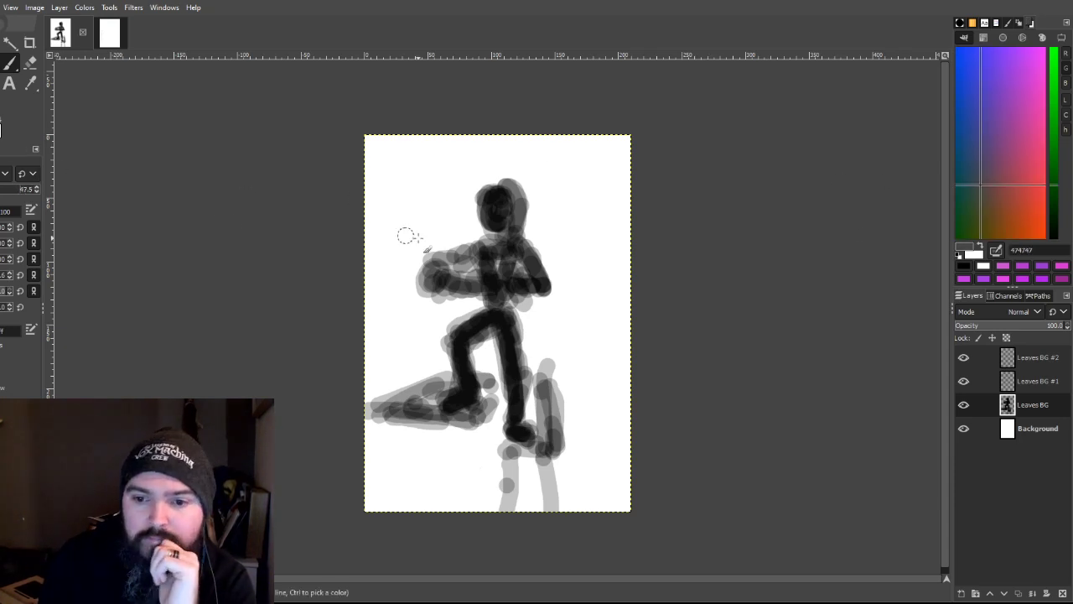
mouse_move(477, 255)
left_mouse_down()
mouse_move(503, 250)
mouse_move(490, 249)
mouse_move(485, 266)
mouse_move(500, 267)
left_mouse_up()
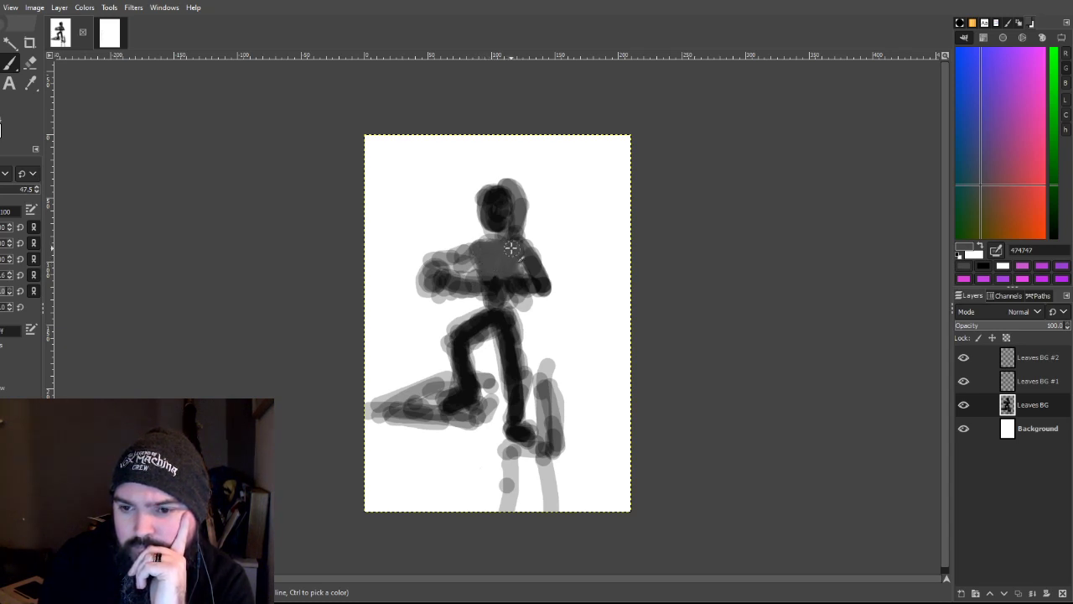
mouse_move(500, 237)
left_mouse_down()
mouse_move(490, 193)
mouse_move(544, 250)
mouse_move(533, 265)
mouse_move(526, 248)
mouse_move(538, 284)
mouse_move(457, 256)
mouse_move(473, 250)
mouse_move(493, 319)
mouse_move(454, 353)
mouse_move(454, 407)
left_mouse_up()
mouse_move(502, 323)
left_mouse_down()
mouse_move(520, 383)
mouse_move(521, 429)
left_mouse_up()
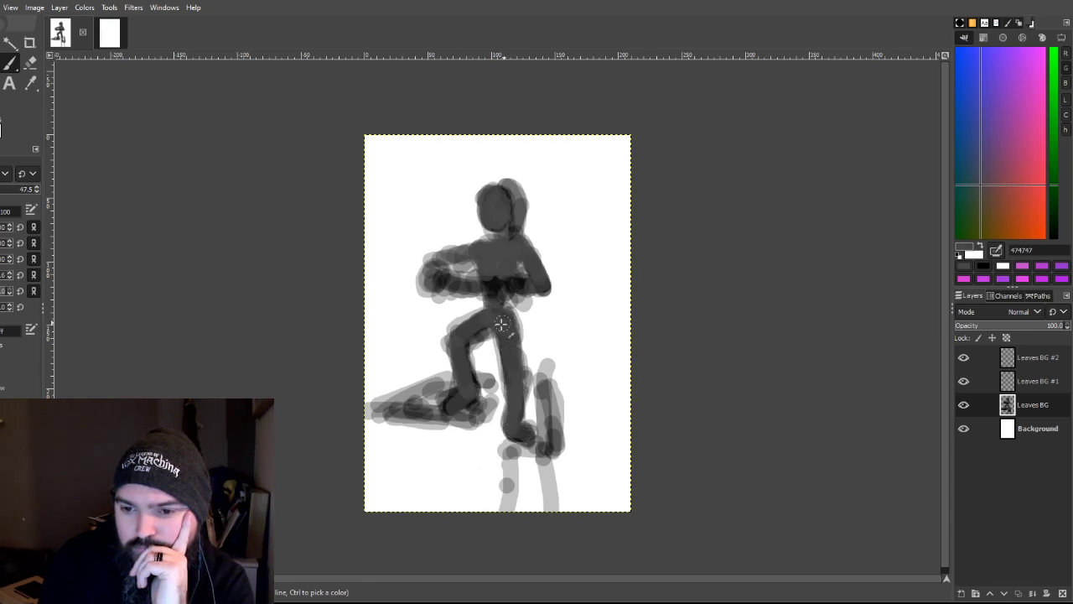
mouse_move(443, 280)
left_mouse_down()
mouse_move(501, 290)
mouse_move(514, 272)
mouse_move(466, 281)
left_mouse_up()
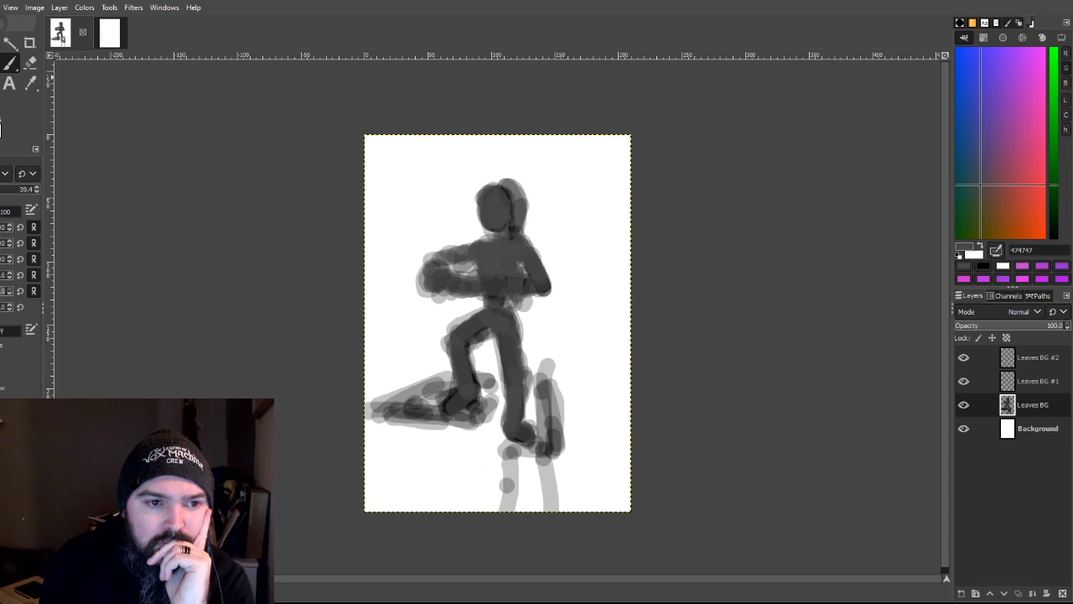
Step: Add mid-grey 969191 highlights to the figure's arms, head, torso, thighs and feet, with brush opacity 39.4
left_click(748, 145, "ctrl")
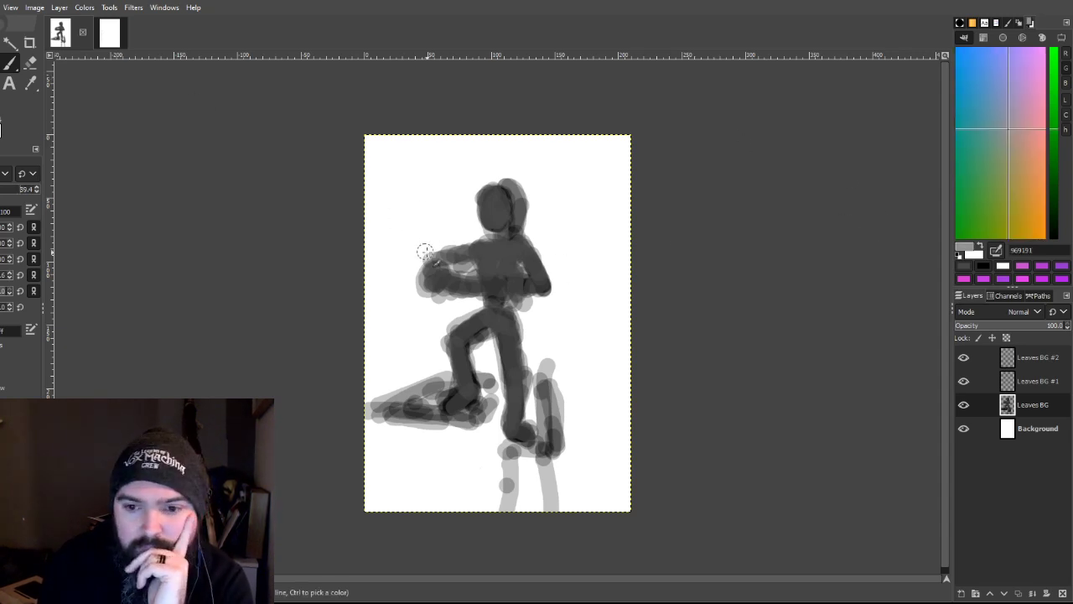
mouse_move(454, 253)
left_mouse_down()
mouse_move(436, 256)
mouse_move(482, 245)
mouse_move(540, 260)
left_mouse_up()
mouse_move(488, 193)
left_mouse_down()
mouse_move(503, 229)
mouse_move(489, 194)
mouse_move(506, 195)
mouse_move(484, 284)
mouse_move(479, 260)
mouse_move(487, 267)
mouse_move(470, 337)
mouse_move(474, 320)
mouse_move(452, 362)
mouse_move(450, 349)
mouse_move(466, 389)
mouse_move(458, 399)
mouse_move(504, 371)
mouse_move(512, 320)
mouse_move(518, 352)
left_mouse_up()
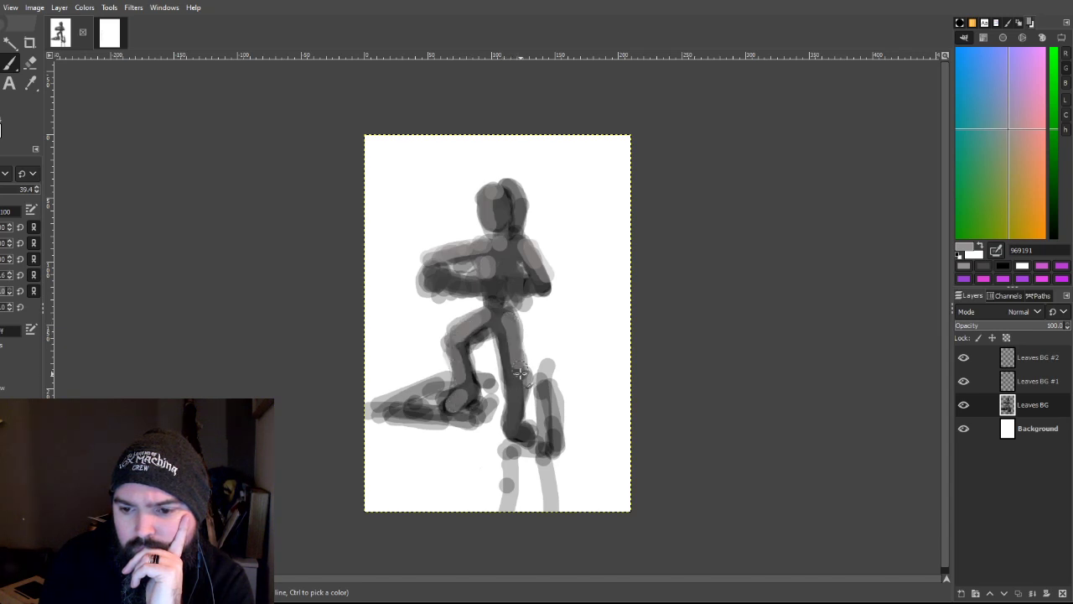
left_click_drag(523, 401, 526, 439)
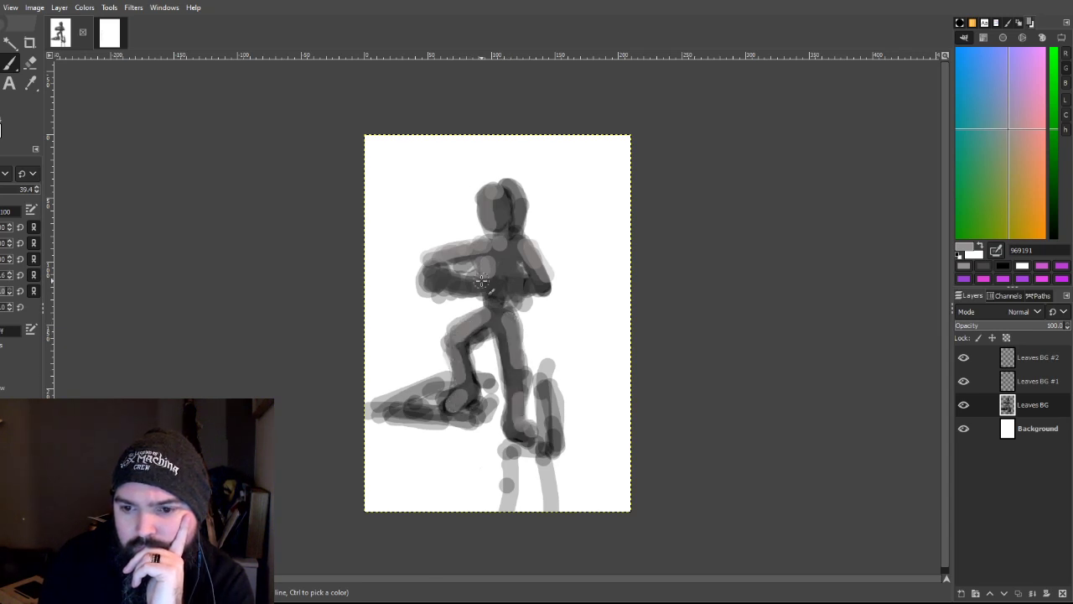
mouse_move(452, 273)
left_mouse_down()
mouse_move(507, 292)
mouse_move(528, 278)
mouse_move(491, 293)
left_mouse_up()
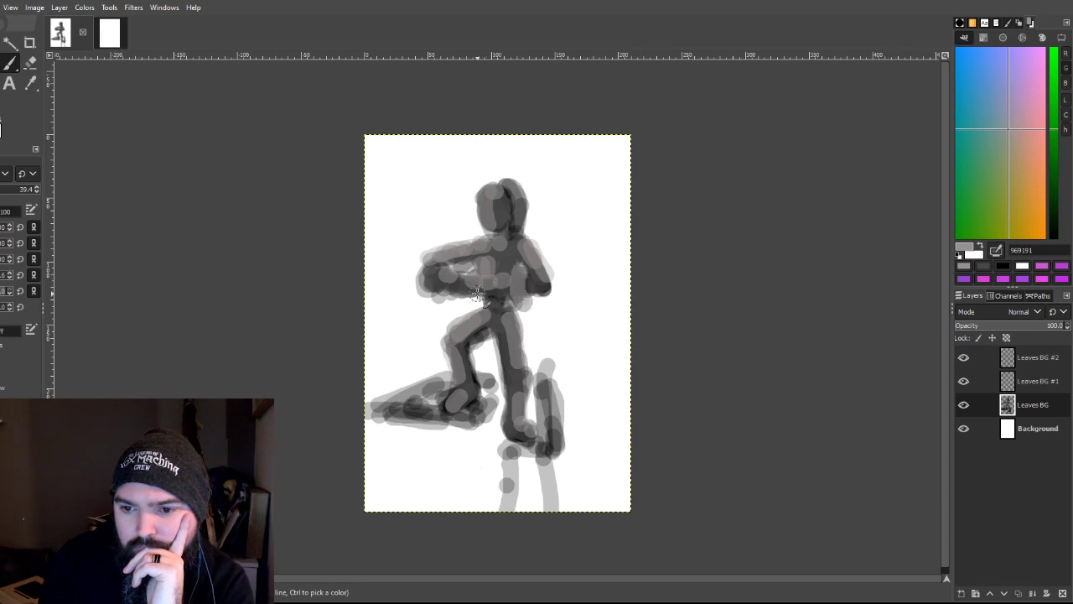
left_click_drag(439, 261, 426, 286)
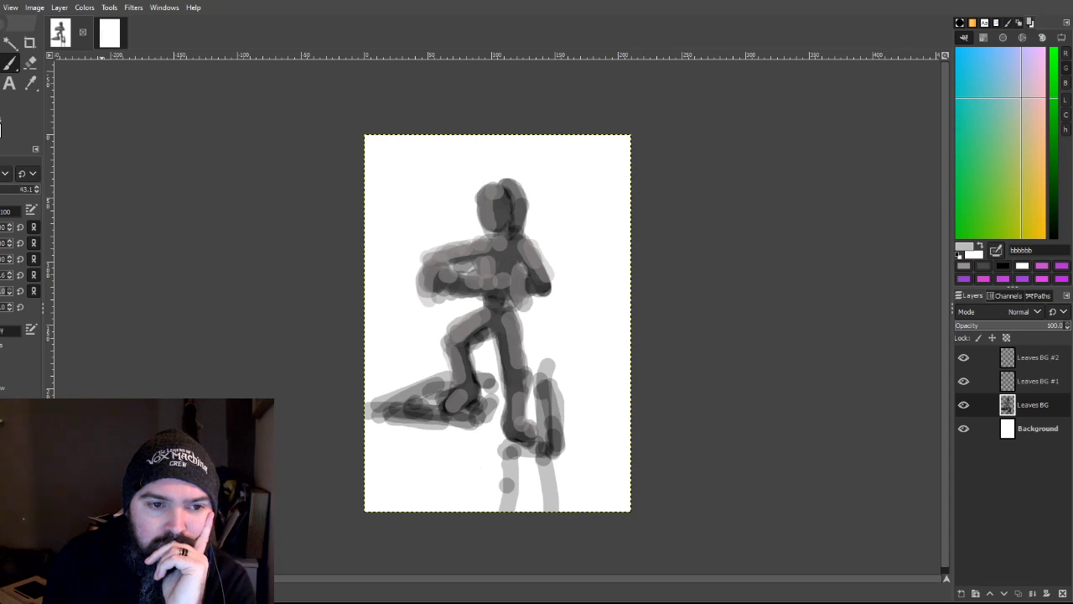
Step: Set the brush to light grey bbbbbb at opacity 16.9 for finer work on the figure
key("bracketleft")
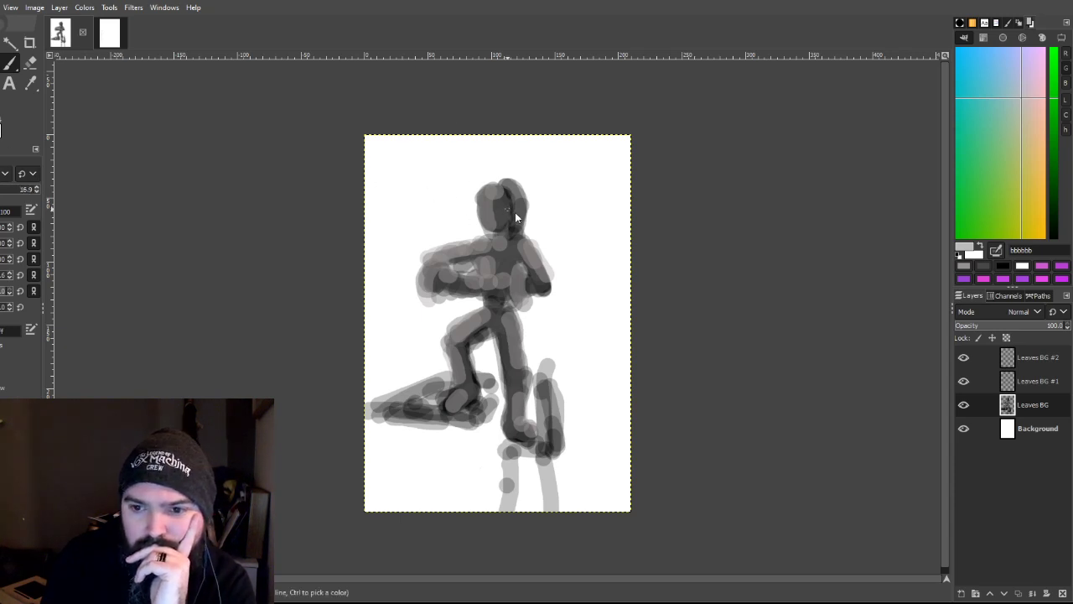
left_click_drag(543, 278, 551, 285)
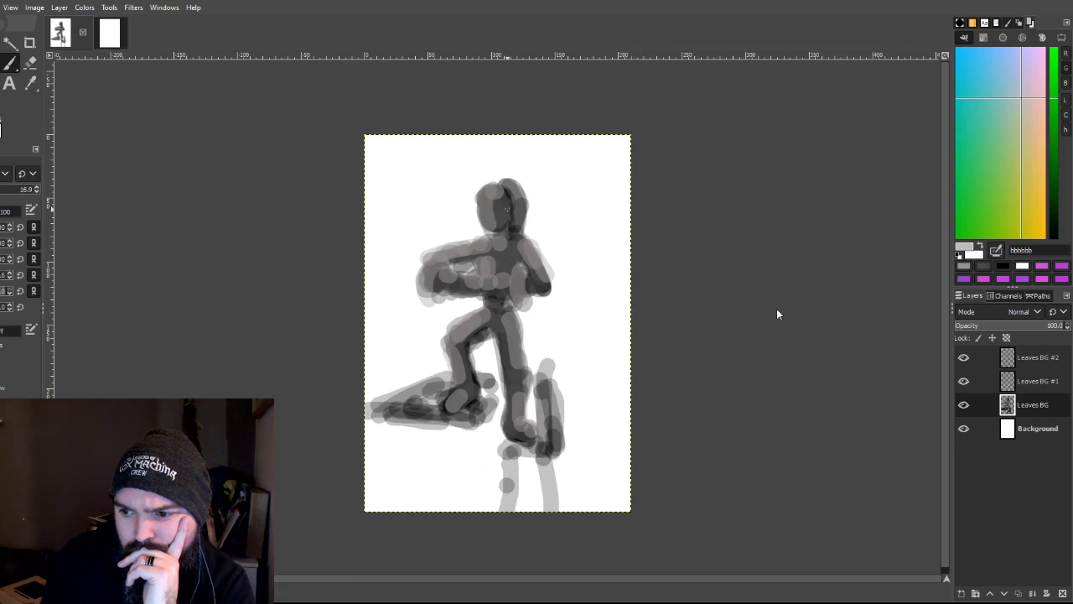
scroll(672, 276, "up", 2)
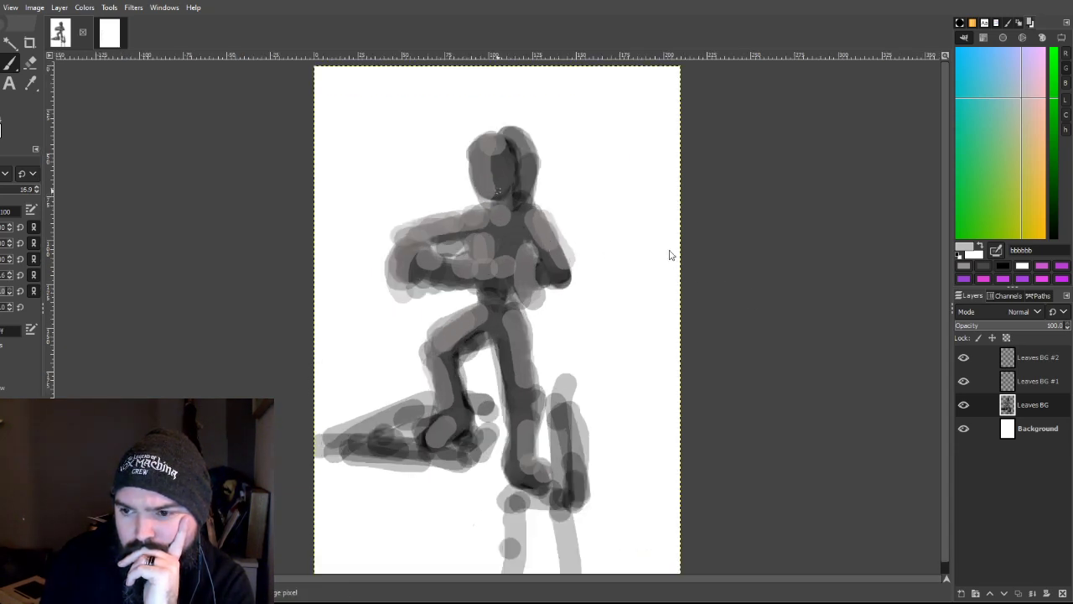
scroll(767, 288, "up", 2)
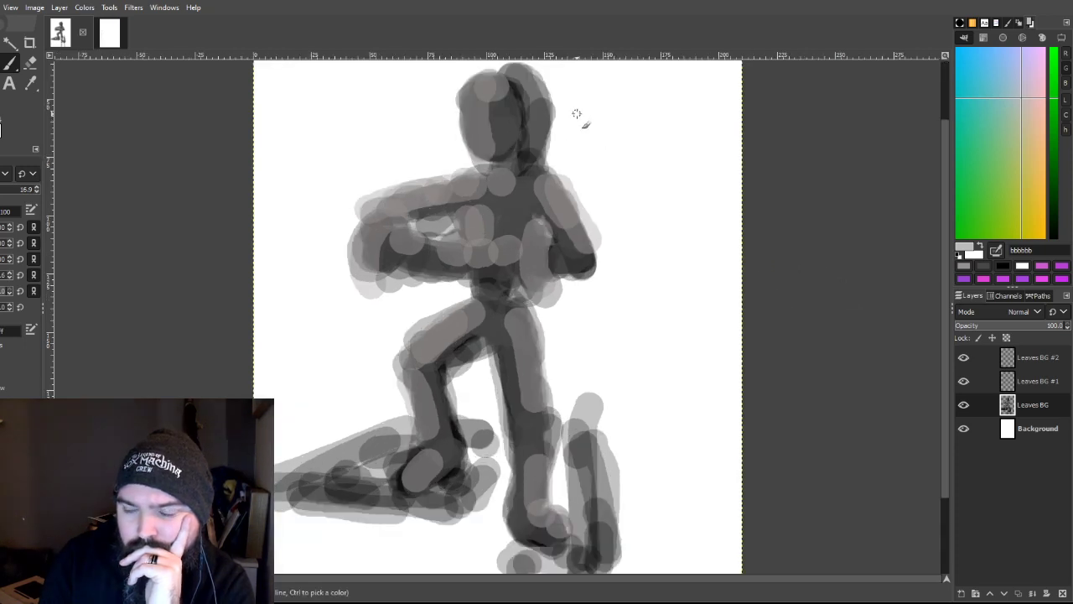
Step: Paint light grey (bbbbbb) highlights around the brow, nose and forehead of the figure's face
scroll(504, 405, "up", 2)
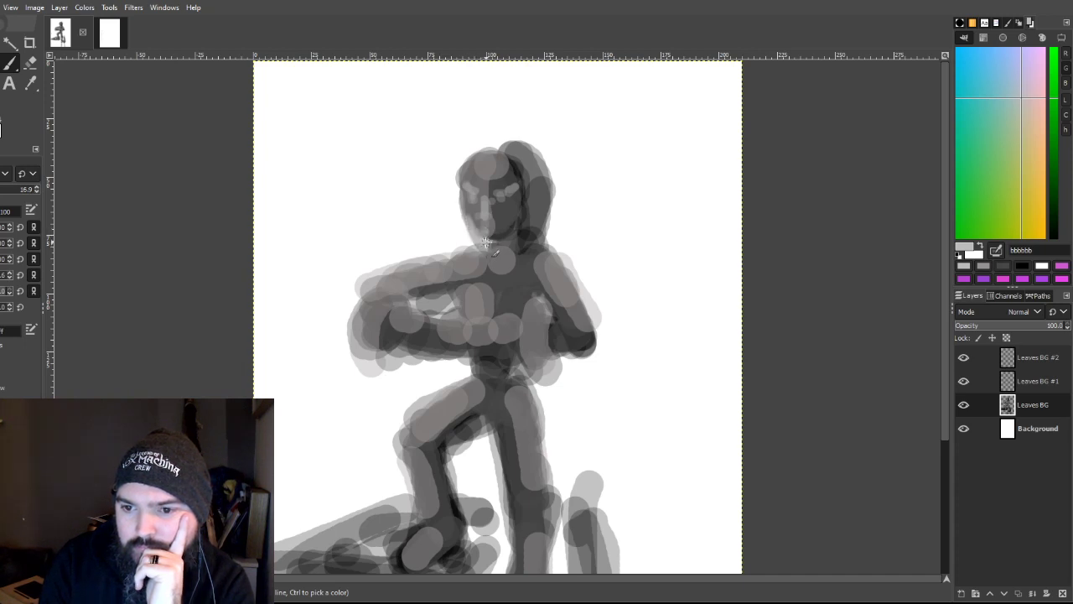
mouse_move(466, 168)
left_mouse_down()
mouse_move(499, 143)
mouse_move(461, 161)
mouse_move(459, 192)
left_mouse_up()
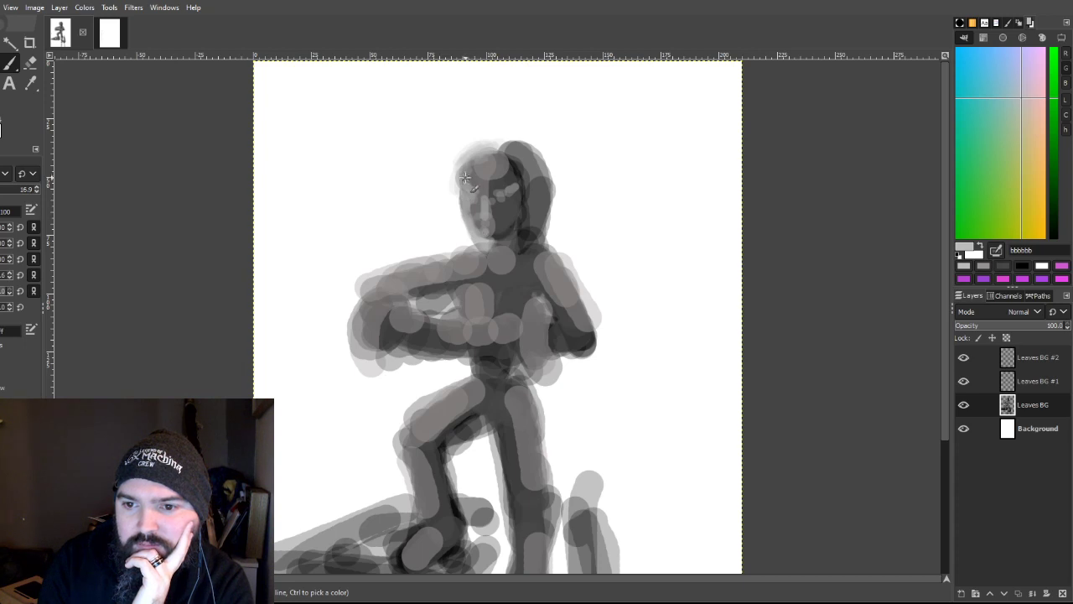
left_click_drag(469, 173, 480, 185)
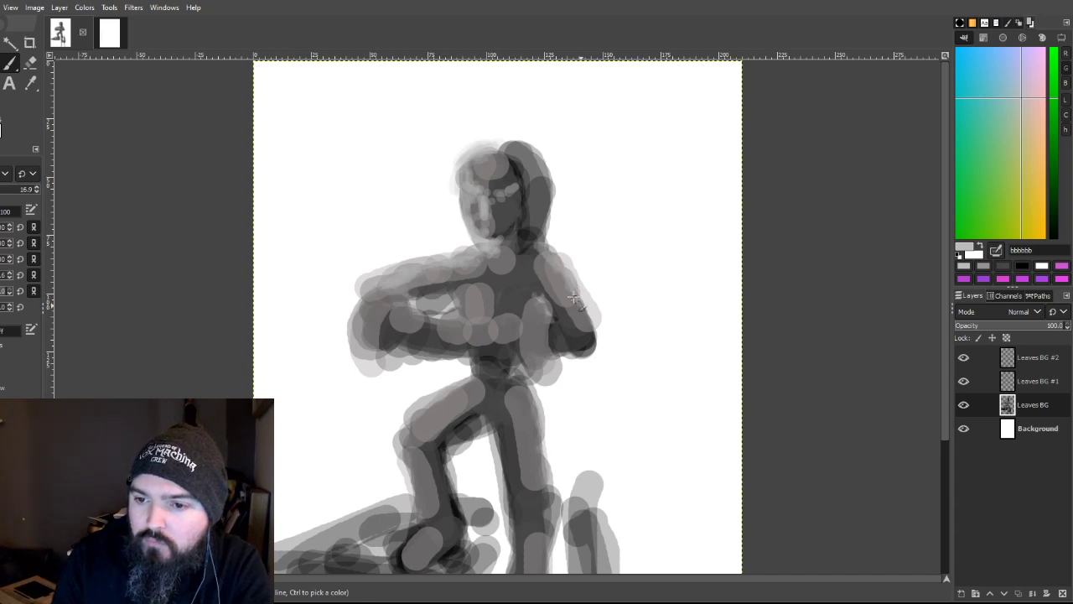
Step: Paint light curved ribs across the figure's horizontal forearm, adding a cuff and finger strokes at the hands
mouse_move(537, 306)
left_mouse_down()
mouse_move(529, 344)
mouse_move(536, 305)
mouse_move(543, 344)
mouse_move(527, 335)
mouse_move(529, 321)
mouse_move(541, 329)
mouse_move(547, 362)
mouse_move(542, 316)
mouse_move(555, 348)
left_mouse_up()
mouse_move(365, 319)
left_mouse_down()
mouse_move(396, 302)
mouse_move(373, 358)
mouse_move(395, 304)
mouse_move(362, 333)
mouse_move(383, 300)
left_mouse_up()
mouse_move(401, 336)
left_mouse_down()
mouse_move(422, 314)
mouse_move(460, 334)
mouse_move(439, 342)
mouse_move(467, 322)
mouse_move(470, 362)
mouse_move(527, 356)
mouse_move(487, 330)
mouse_move(499, 368)
mouse_move(506, 330)
mouse_move(520, 362)
left_mouse_up()
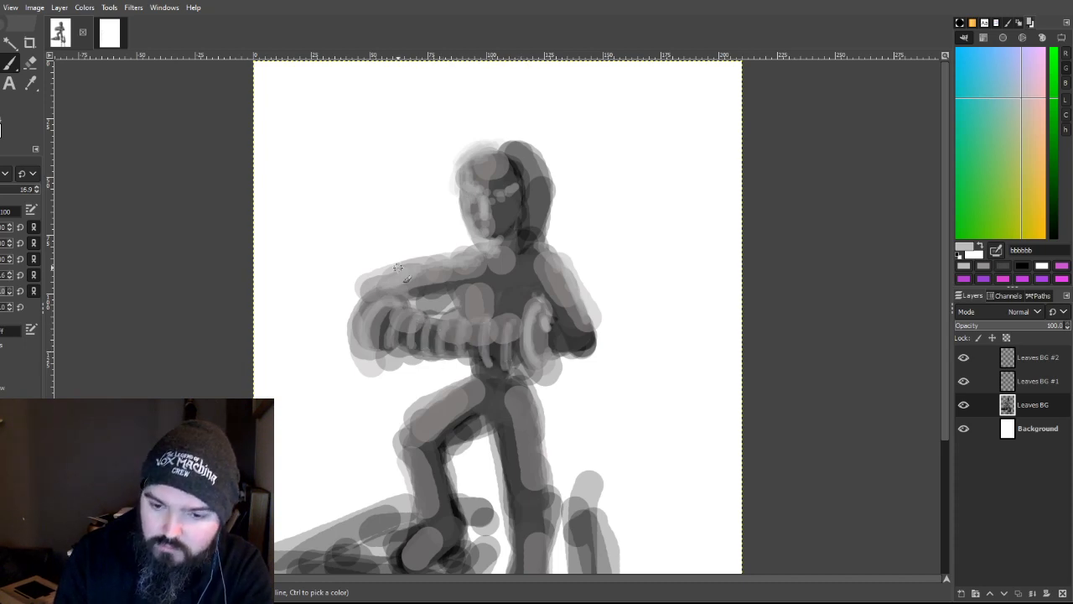
mouse_move(411, 311)
left_mouse_down()
mouse_move(437, 340)
mouse_move(420, 323)
mouse_move(446, 318)
mouse_move(472, 374)
mouse_move(519, 356)
left_mouse_up()
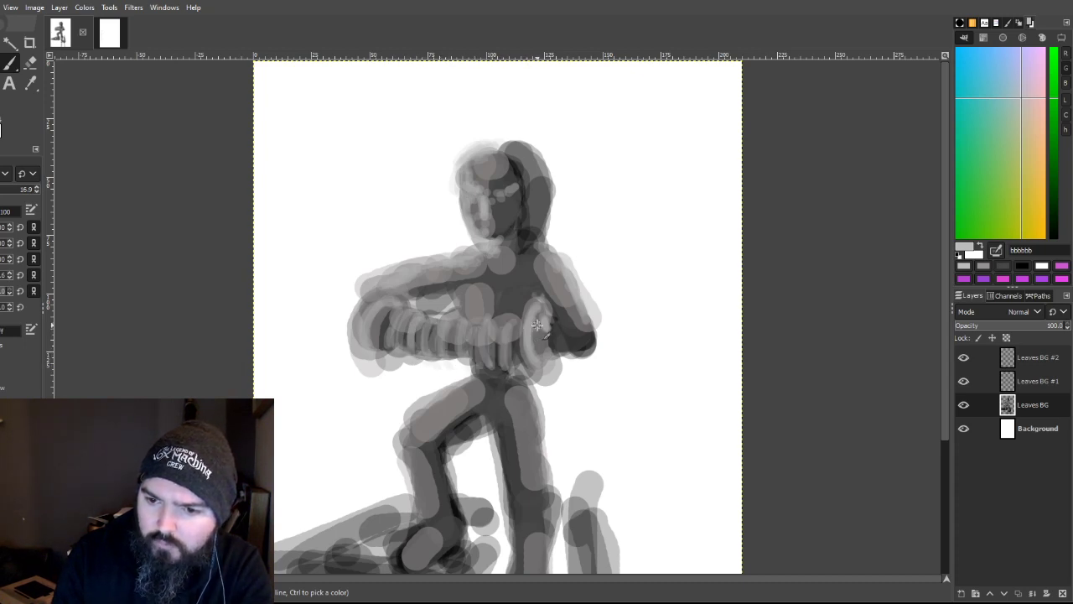
mouse_move(542, 349)
left_mouse_down()
mouse_move(553, 369)
mouse_move(576, 357)
mouse_move(574, 333)
mouse_move(588, 344)
left_mouse_up()
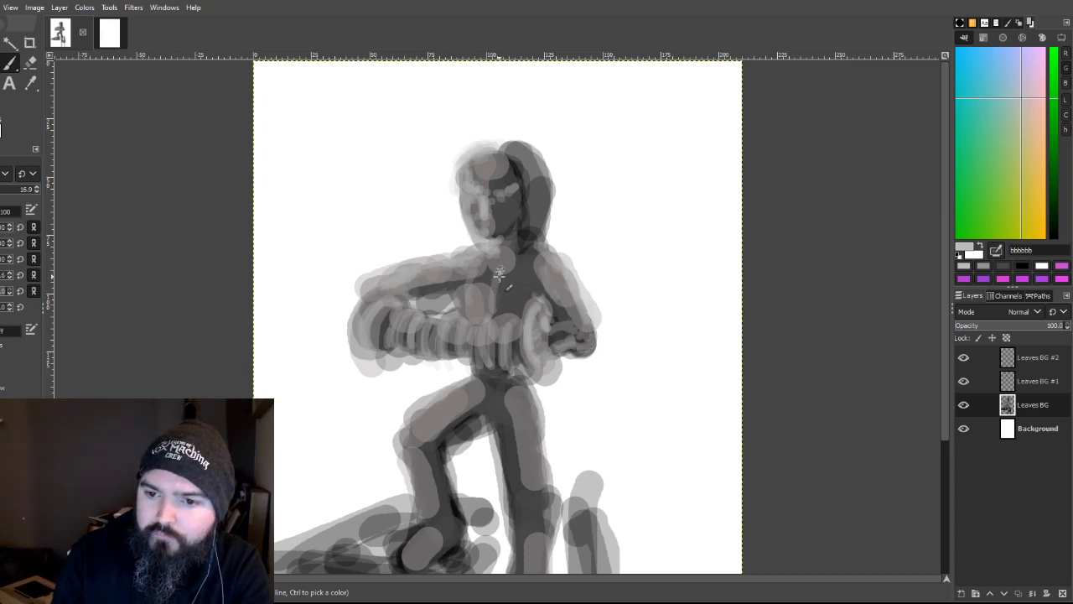
Step: Add light grey strokes to the neckline, chest, belt, legs, raised foot and hair of the figure
mouse_move(518, 269)
left_mouse_down()
mouse_move(483, 261)
mouse_move(490, 298)
left_mouse_up()
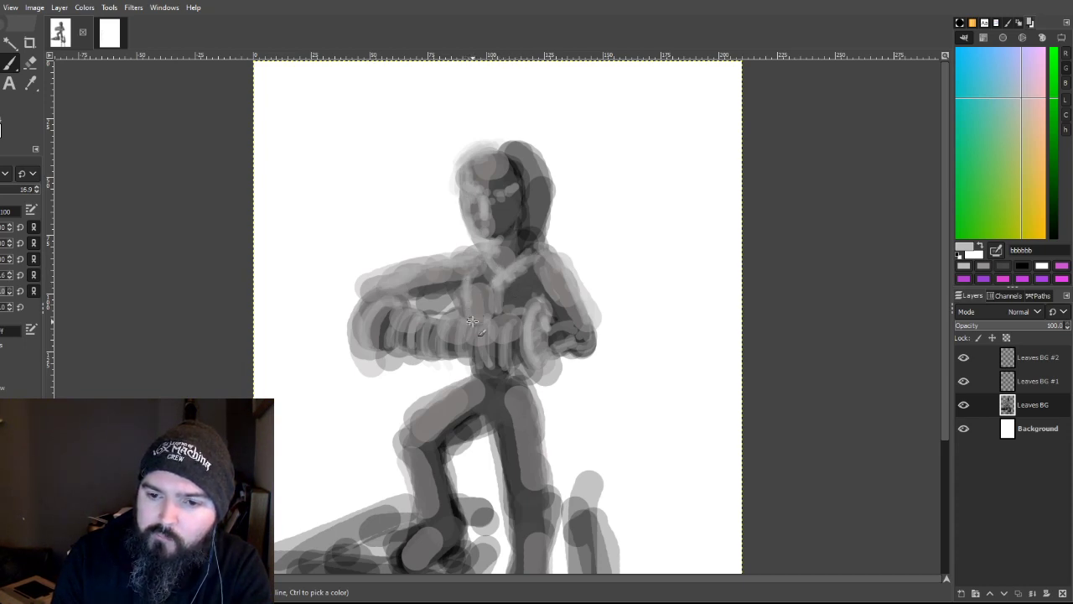
mouse_move(474, 316)
left_mouse_down()
mouse_move(474, 286)
mouse_move(462, 303)
mouse_move(453, 285)
mouse_move(408, 297)
mouse_move(456, 288)
left_mouse_up()
mouse_move(424, 380)
left_mouse_down()
mouse_move(421, 412)
mouse_move(471, 388)
left_mouse_up()
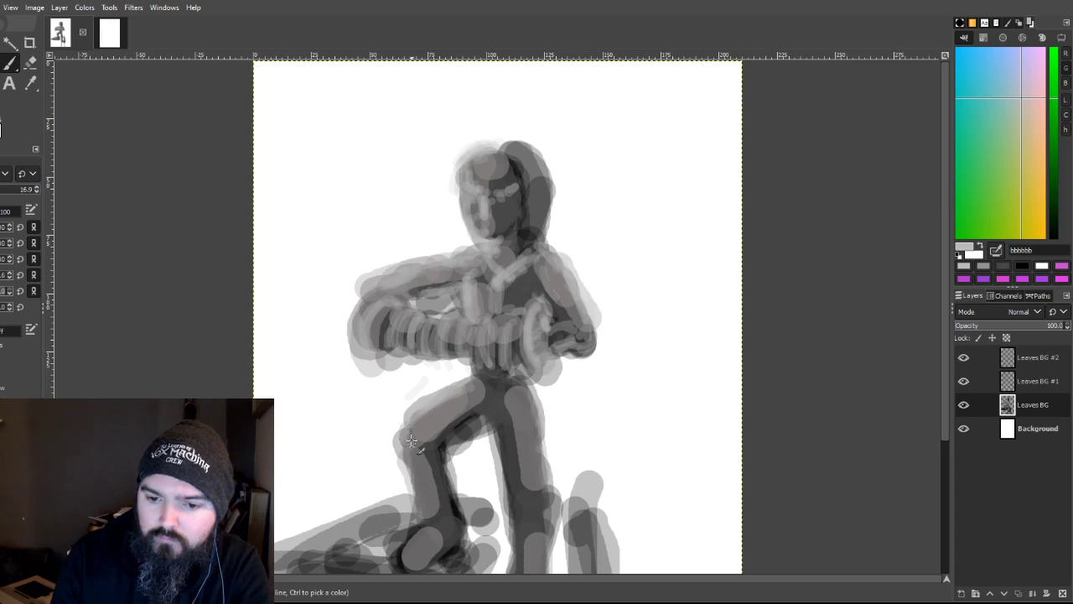
mouse_move(403, 432)
left_mouse_down()
mouse_move(462, 409)
mouse_move(474, 364)
left_mouse_up()
left_click_drag(526, 387, 538, 455)
mouse_move(403, 494)
left_mouse_down()
mouse_move(419, 522)
mouse_move(446, 520)
mouse_move(436, 527)
mouse_move(429, 503)
mouse_move(409, 560)
mouse_move(431, 539)
left_mouse_up()
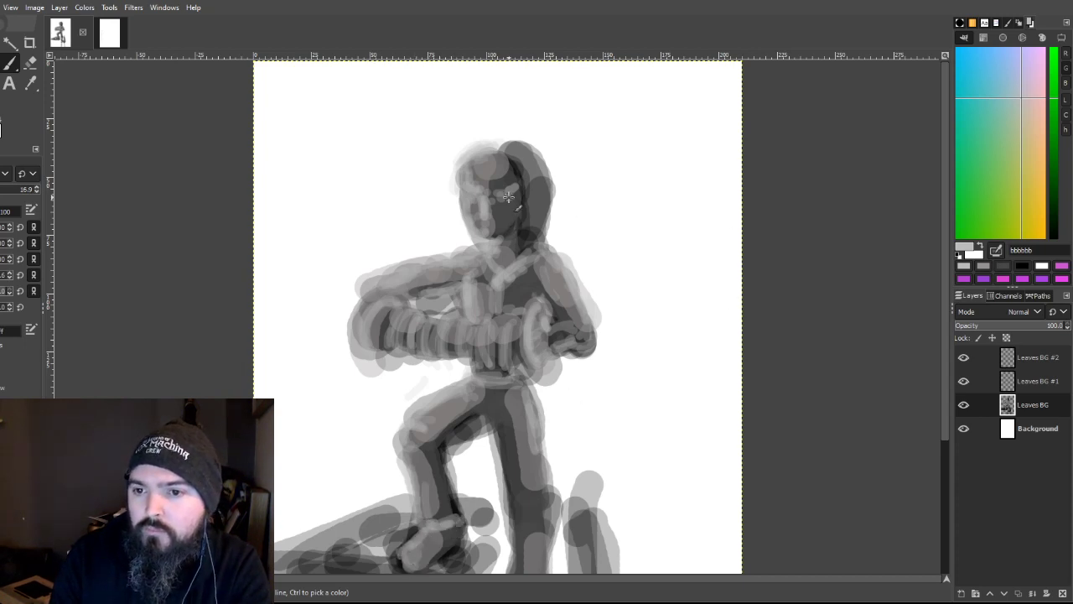
mouse_move(514, 192)
left_mouse_down()
mouse_move(507, 239)
mouse_move(519, 188)
mouse_move(536, 208)
mouse_move(514, 148)
mouse_move(507, 152)
mouse_move(525, 157)
mouse_move(541, 198)
mouse_move(547, 230)
left_mouse_up()
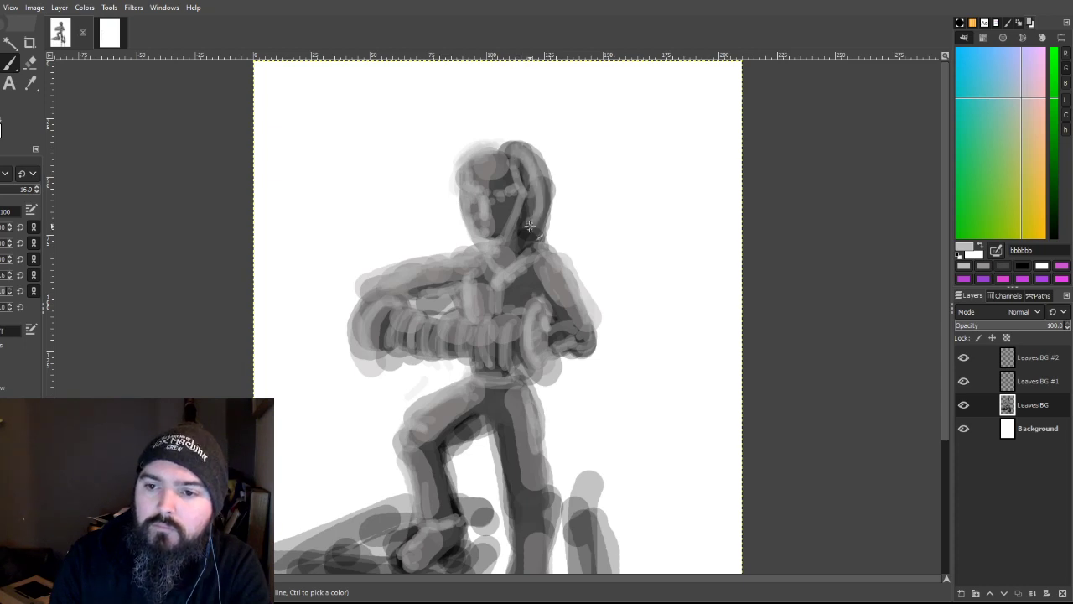
mouse_move(498, 145)
left_mouse_down()
mouse_move(458, 179)
mouse_move(461, 197)
mouse_move(485, 150)
mouse_move(522, 153)
left_mouse_up()
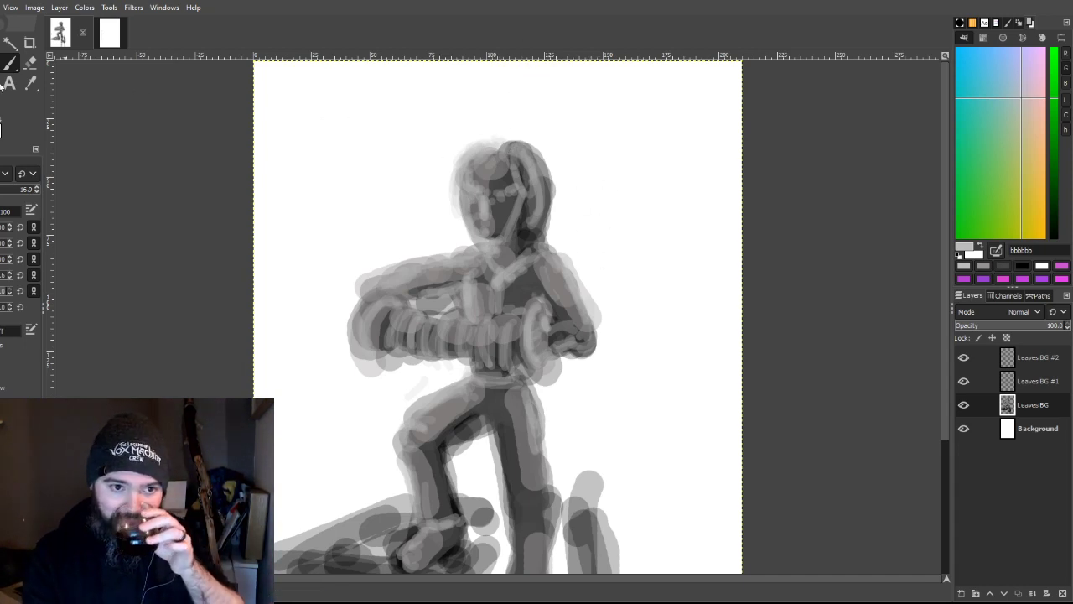
Step: Switch to a lighter grey and brighten the face, chest, ribbed forearm and both thighs
left_click(731, 104, "ctrl")
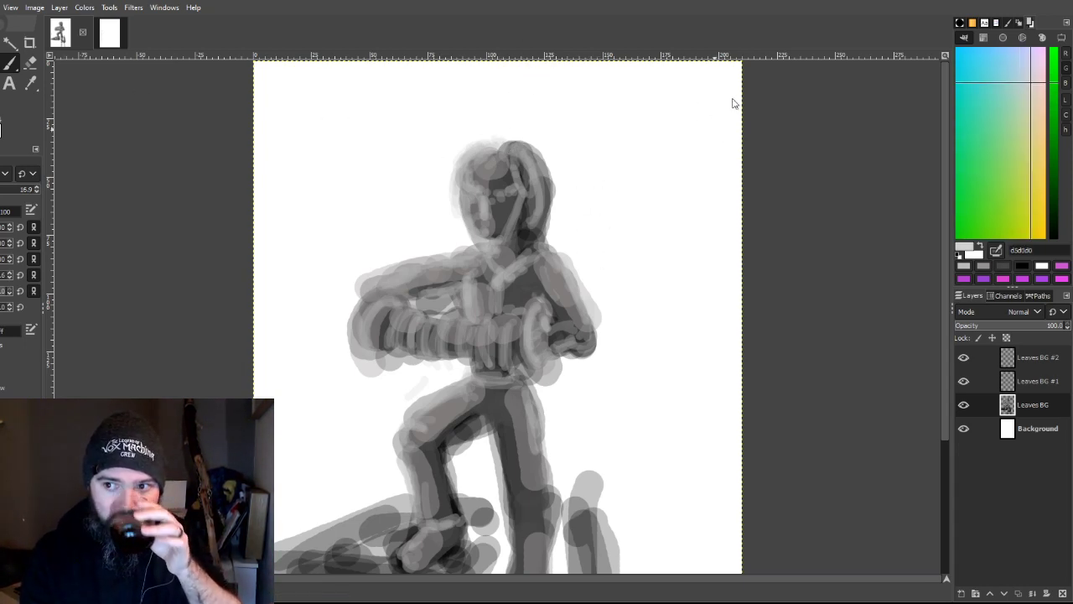
left_click_drag(465, 186, 464, 190)
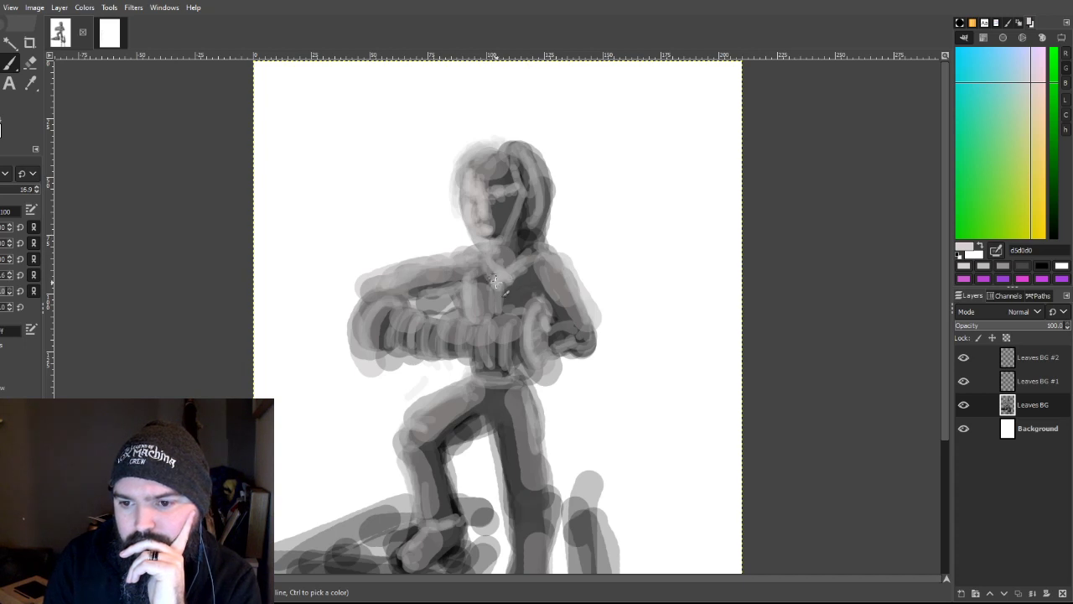
left_click_drag(467, 289, 494, 306)
mouse_move(408, 325)
left_mouse_down()
mouse_move(423, 338)
mouse_move(429, 318)
mouse_move(506, 327)
left_mouse_up()
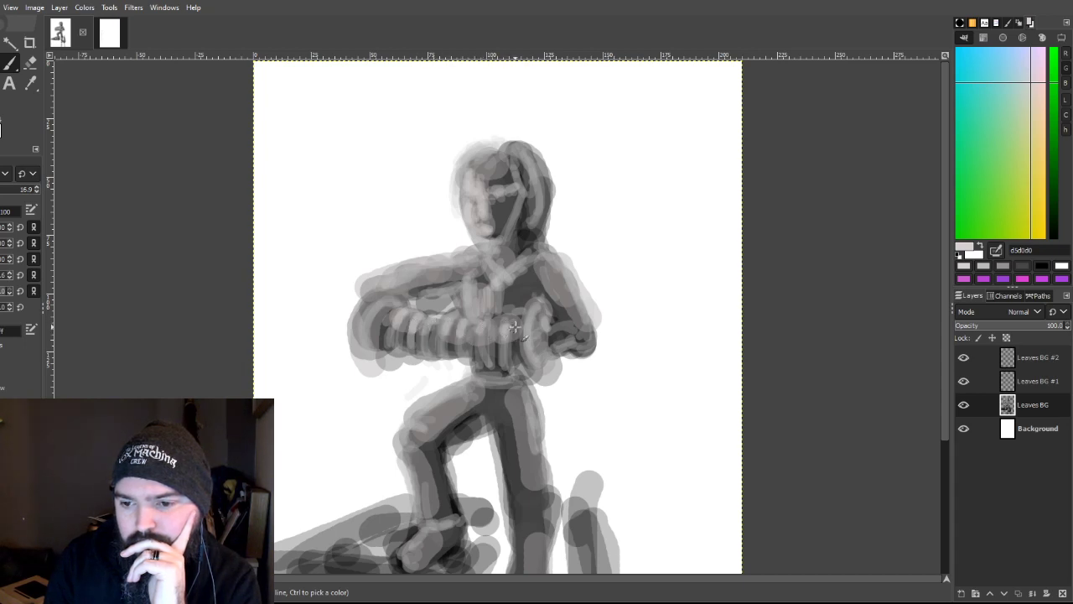
left_click_drag(389, 303, 376, 315)
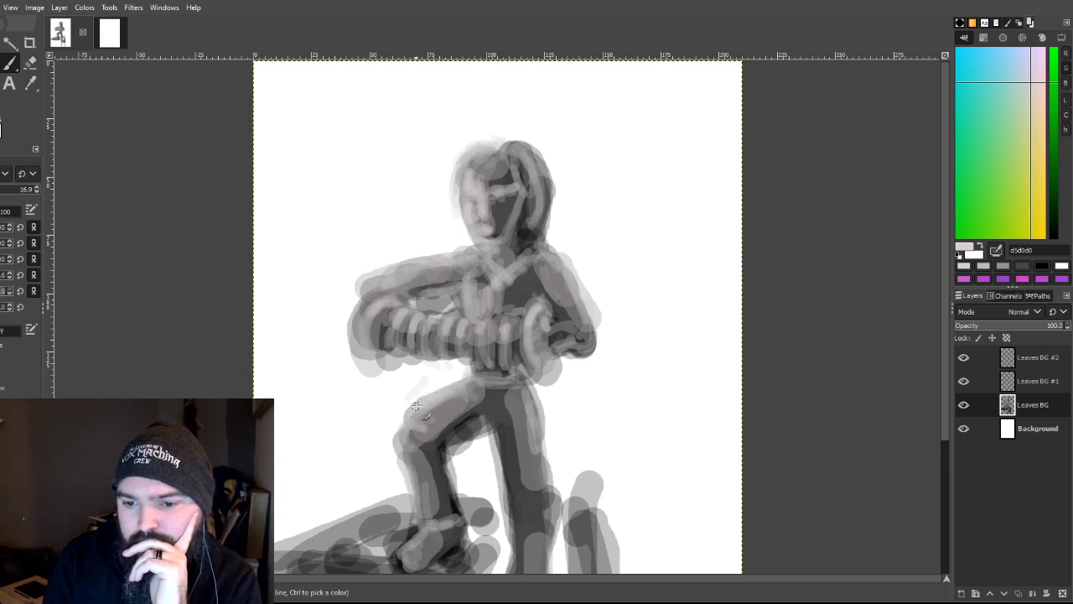
mouse_move(417, 405)
left_mouse_down()
mouse_move(455, 396)
mouse_move(440, 411)
mouse_move(500, 390)
mouse_move(538, 448)
mouse_move(540, 491)
left_mouse_up()
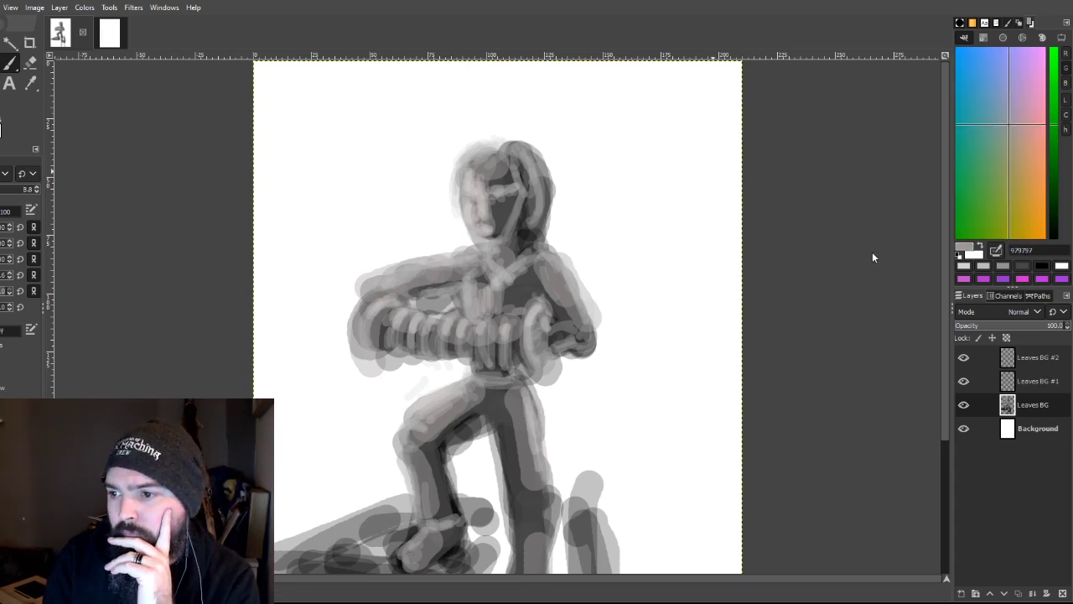
Step: Soften the shadows on the figure's legs with mid-grey 979797 and a size 8.8 brush
left_click(427, 427)
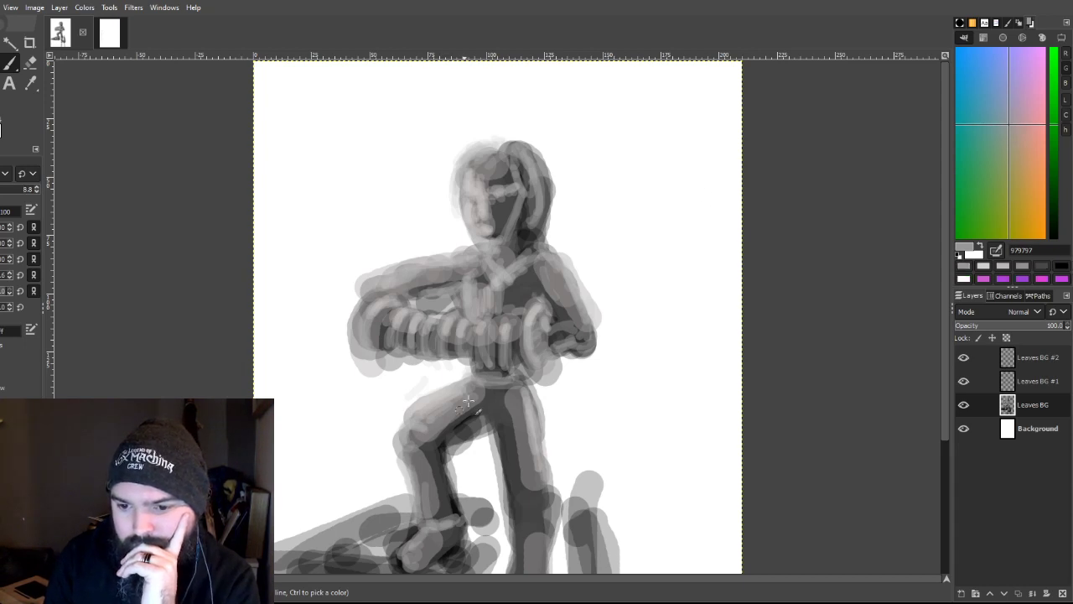
mouse_move(467, 410)
left_mouse_down()
mouse_move(494, 393)
mouse_move(508, 413)
mouse_move(516, 403)
mouse_move(516, 428)
mouse_move(510, 406)
mouse_move(509, 427)
mouse_move(504, 418)
mouse_move(472, 458)
mouse_move(473, 407)
mouse_move(483, 398)
mouse_move(497, 428)
mouse_move(492, 409)
mouse_move(511, 461)
mouse_move(461, 474)
mouse_move(437, 447)
mouse_move(453, 434)
mouse_move(422, 444)
mouse_move(428, 477)
mouse_move(453, 510)
mouse_move(441, 515)
mouse_move(418, 475)
mouse_move(443, 527)
mouse_move(425, 521)
mouse_move(420, 549)
mouse_move(463, 510)
left_mouse_up()
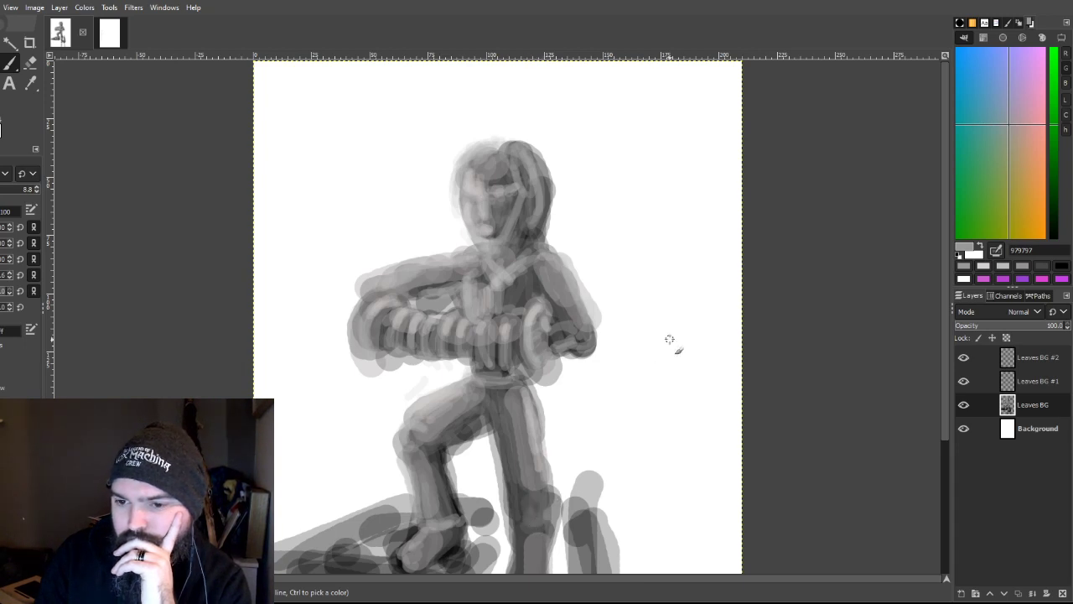
Step: Paint mid-grey over the upright block and the slab under the raised foot with a size 40.6 brush
scroll(669, 339, "down", 5)
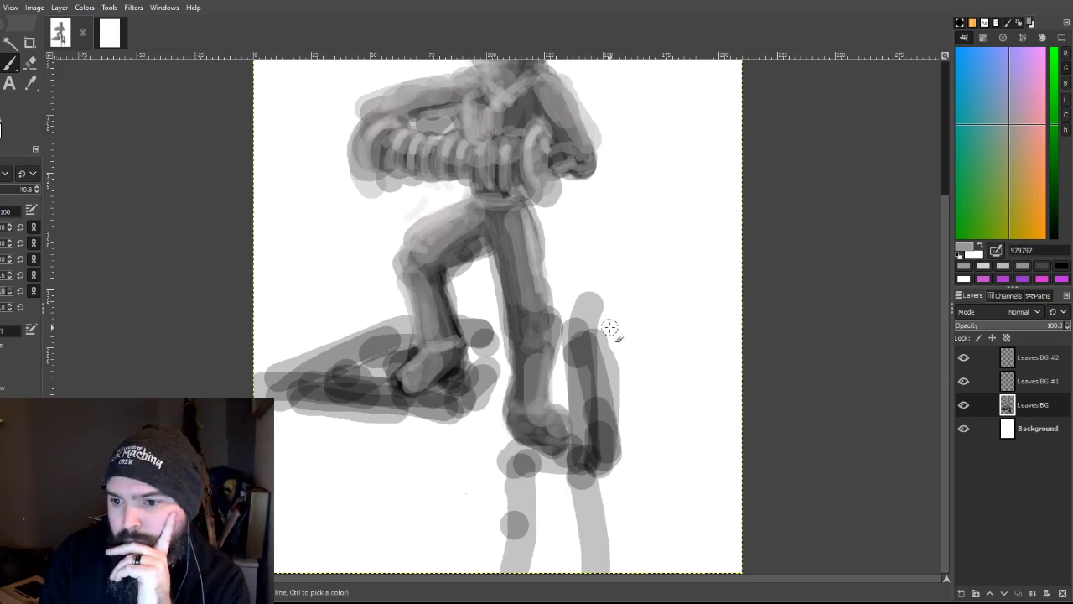
mouse_move(592, 317)
left_mouse_down()
mouse_move(596, 441)
mouse_move(599, 339)
mouse_move(594, 410)
left_mouse_up()
mouse_move(607, 316)
left_mouse_down()
mouse_move(604, 461)
mouse_move(592, 491)
mouse_move(607, 522)
mouse_move(596, 491)
mouse_move(577, 484)
mouse_move(600, 471)
mouse_move(551, 514)
mouse_move(522, 518)
mouse_move(516, 493)
mouse_move(545, 521)
mouse_move(557, 557)
mouse_move(535, 466)
mouse_move(579, 466)
mouse_move(503, 459)
mouse_move(527, 441)
mouse_move(591, 452)
left_mouse_up()
mouse_move(335, 399)
left_mouse_down()
mouse_move(392, 401)
mouse_move(306, 396)
mouse_move(448, 417)
left_mouse_up()
mouse_move(308, 356)
left_mouse_down()
mouse_move(286, 381)
mouse_move(348, 350)
mouse_move(331, 368)
mouse_move(341, 395)
mouse_move(416, 351)
mouse_move(460, 404)
mouse_move(481, 332)
mouse_move(489, 338)
mouse_move(385, 373)
left_mouse_up()
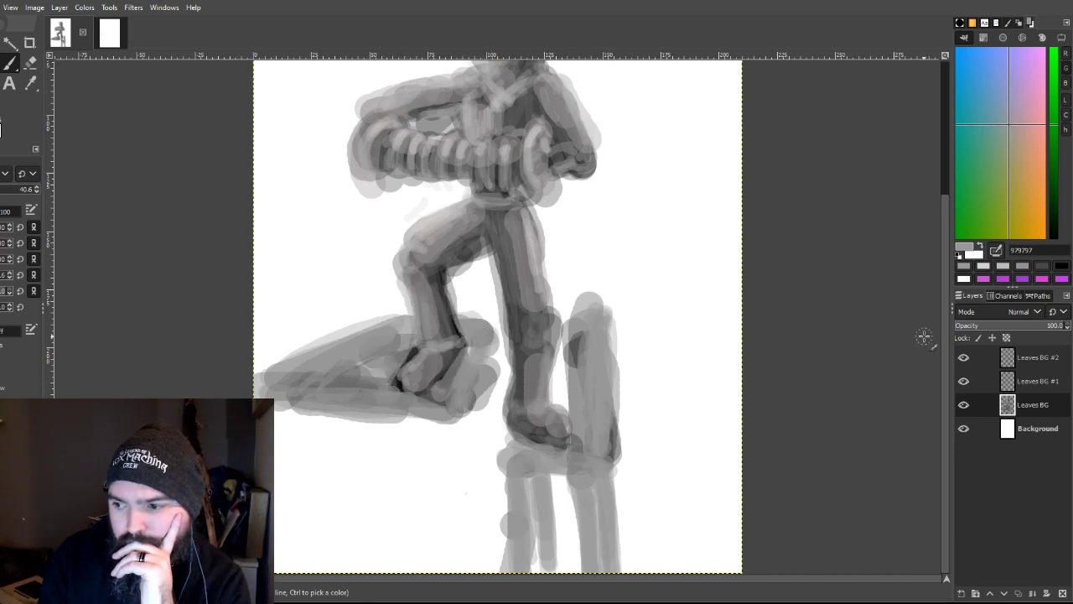
Step: Move the Leaves BG #1 layer below Leaves BG and shade the slab and the standing foot's support on it
left_click_drag(1037, 381, 1035, 412)
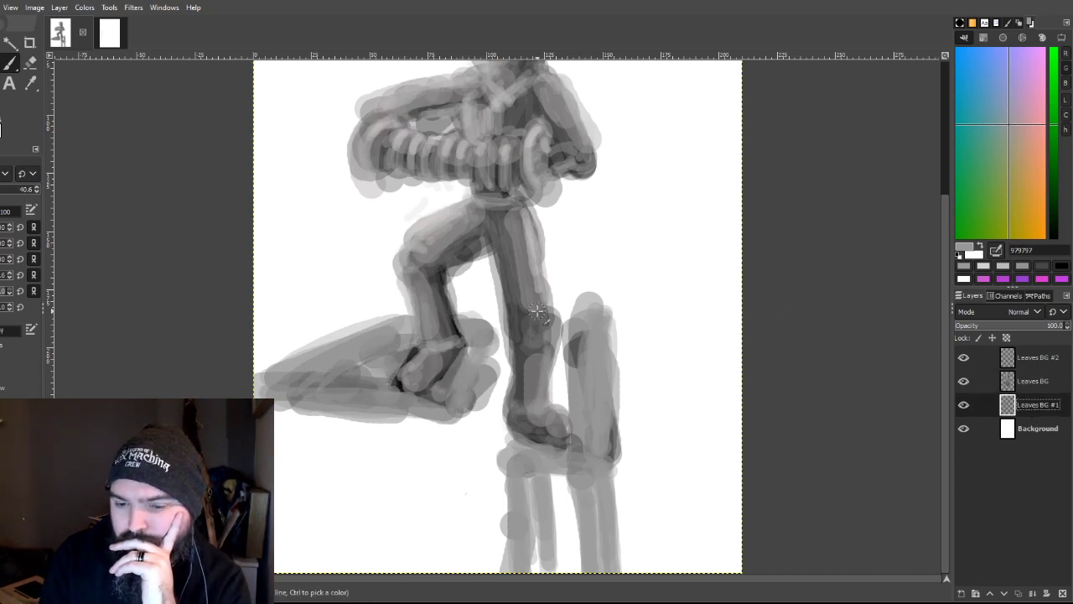
left_click_drag(277, 396, 415, 404)
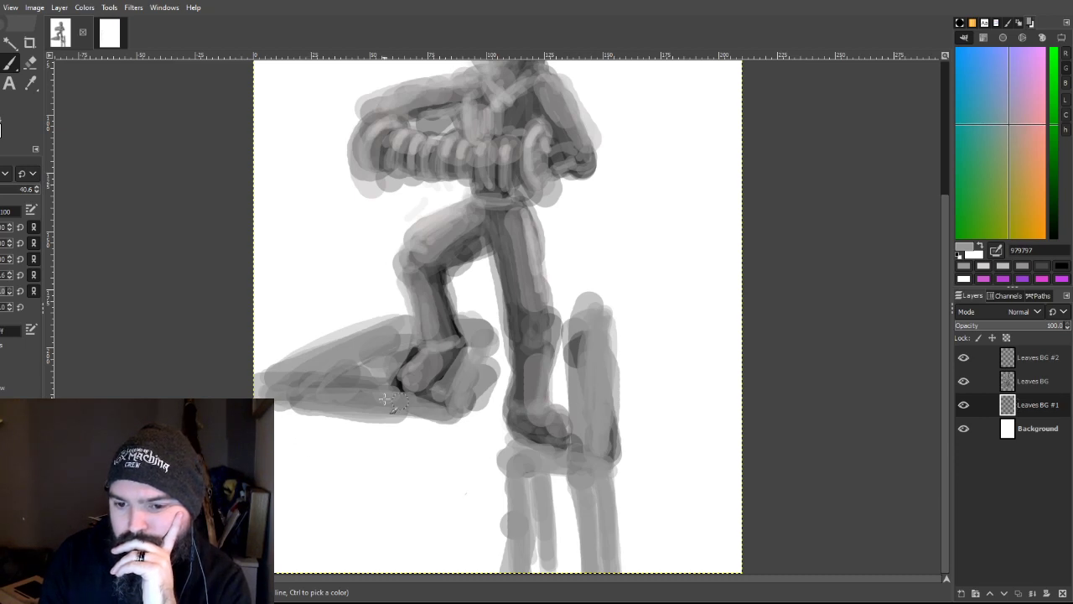
mouse_move(311, 384)
left_mouse_down()
mouse_move(369, 385)
mouse_move(329, 364)
mouse_move(294, 393)
mouse_move(373, 362)
mouse_move(421, 326)
mouse_move(393, 380)
mouse_move(412, 406)
left_mouse_up()
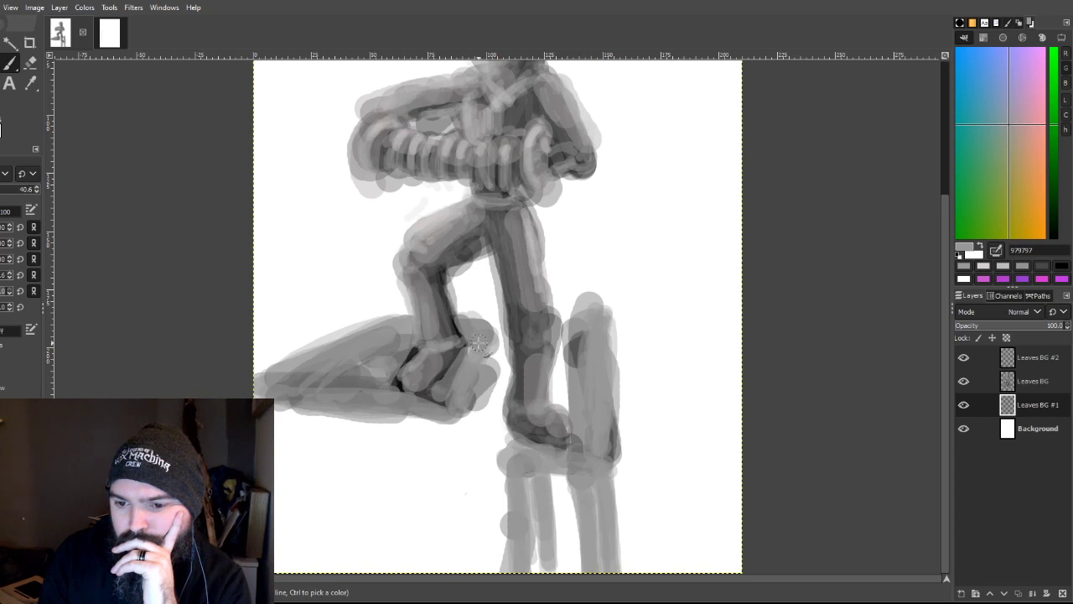
mouse_move(525, 450)
left_mouse_down()
mouse_move(579, 460)
mouse_move(528, 465)
mouse_move(534, 533)
mouse_move(560, 467)
mouse_move(591, 453)
left_mouse_up()
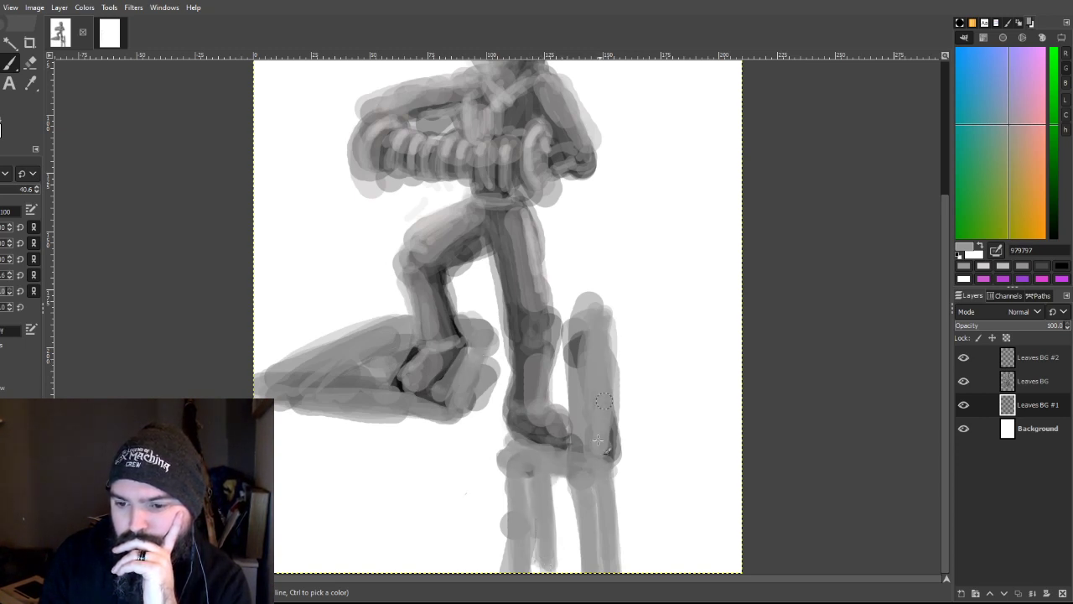
Step: Paint two splayed front legs and a connecting crossbar beneath the slab under the raised foot
mouse_move(319, 417)
left_mouse_down()
mouse_move(305, 494)
mouse_move(307, 522)
left_mouse_up()
mouse_move(412, 419)
left_mouse_down()
mouse_move(438, 528)
mouse_move(418, 537)
left_mouse_up()
left_click_drag(321, 417, 300, 537)
left_click_drag(307, 483, 295, 549)
left_click_drag(396, 412, 419, 545)
left_click_drag(289, 479, 407, 494)
mouse_move(336, 463)
left_mouse_down()
mouse_move(417, 488)
mouse_move(327, 461)
mouse_move(411, 474)
mouse_move(314, 482)
mouse_move(356, 467)
left_mouse_up()
left_click_drag(391, 411, 422, 540)
mouse_move(328, 407)
left_mouse_down()
mouse_move(333, 431)
mouse_move(294, 558)
left_mouse_up()
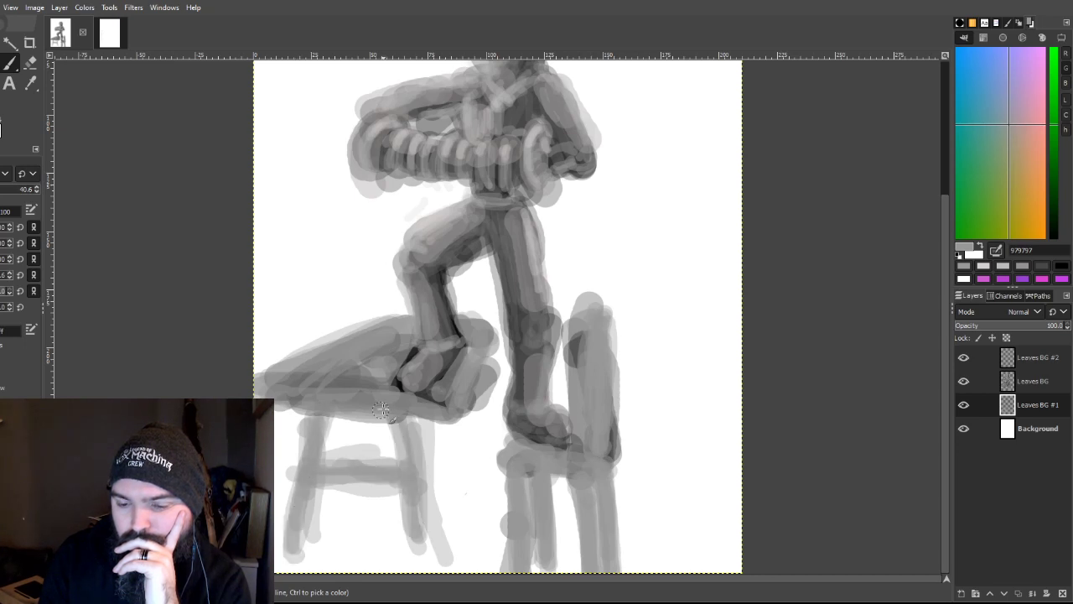
mouse_move(376, 431)
left_mouse_down()
mouse_move(398, 519)
mouse_move(421, 538)
left_mouse_up()
left_click_drag(404, 420, 424, 541)
Step: Add the fainter rear legs and a rear crossbar beneath the same slab
mouse_move(465, 387)
left_mouse_down()
mouse_move(488, 474)
mouse_move(484, 457)
left_mouse_up()
left_click_drag(467, 413, 488, 482)
left_click_drag(368, 391, 373, 463)
left_click_drag(370, 410, 375, 459)
mouse_move(381, 431)
left_mouse_down()
mouse_move(470, 437)
mouse_move(462, 425)
left_mouse_up()
Step: Block in pale vertical shapes and a rear leg behind the upright block beside the standing foot
mouse_move(559, 382)
left_mouse_down()
mouse_move(646, 391)
mouse_move(617, 398)
mouse_move(637, 402)
mouse_move(642, 309)
left_mouse_up()
left_click_drag(633, 347, 643, 285)
left_click_drag(639, 394, 639, 511)
left_click_drag(563, 478, 570, 501)
mouse_move(554, 327)
left_mouse_down()
mouse_move(599, 288)
mouse_move(596, 232)
mouse_move(578, 306)
mouse_move(585, 228)
mouse_move(597, 317)
mouse_move(606, 243)
left_mouse_up()
Step: Block in cactus-like background shapes on both sides of the figure and behind its legs
left_click_drag(345, 270, 342, 300)
left_click_drag(332, 220, 330, 253)
scroll(587, 400, "up", 3)
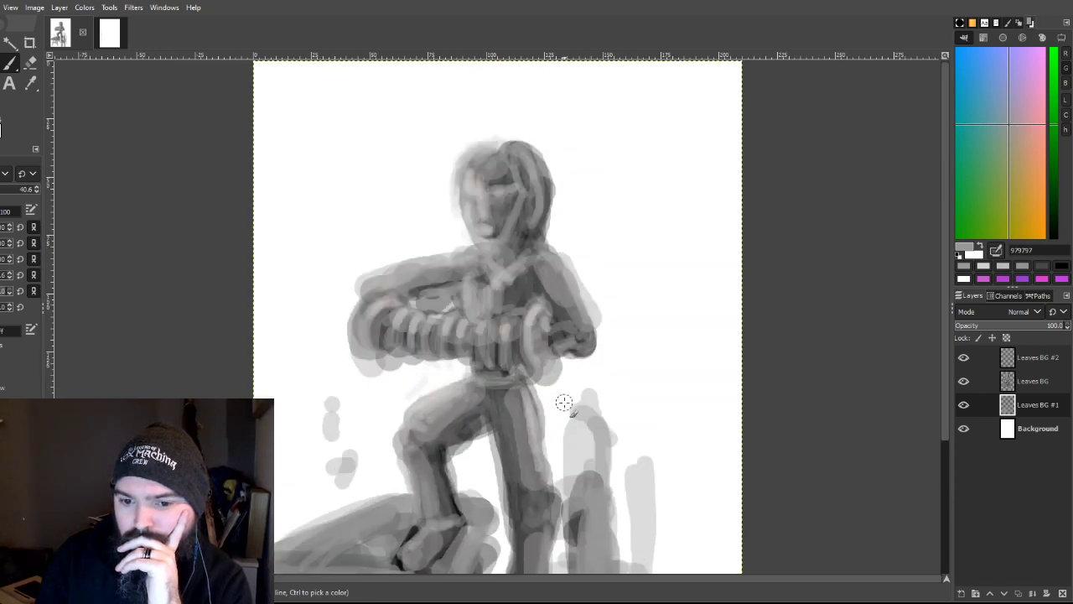
mouse_move(319, 428)
left_mouse_down()
mouse_move(333, 433)
mouse_move(304, 399)
left_mouse_up()
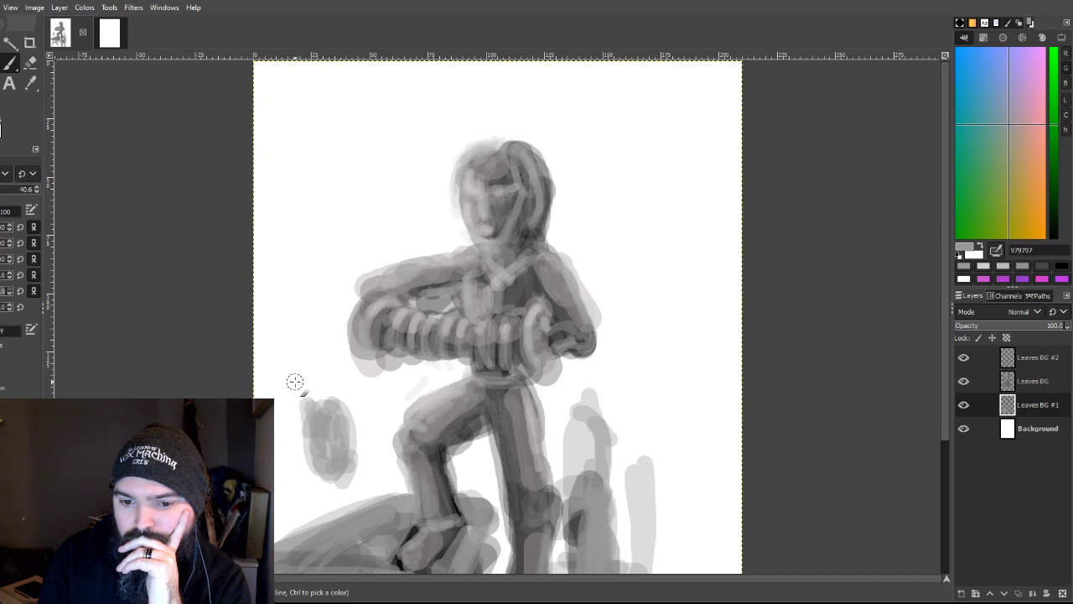
mouse_move(285, 324)
left_mouse_down()
mouse_move(324, 434)
mouse_move(342, 378)
mouse_move(354, 434)
mouse_move(312, 375)
mouse_move(336, 445)
mouse_move(336, 494)
mouse_move(322, 469)
mouse_move(348, 490)
mouse_move(323, 503)
mouse_move(331, 520)
mouse_move(310, 515)
left_mouse_up()
mouse_move(455, 382)
left_mouse_down()
mouse_move(465, 489)
mouse_move(488, 466)
mouse_move(473, 477)
mouse_move(461, 433)
mouse_move(490, 451)
mouse_move(469, 394)
mouse_move(489, 359)
mouse_move(468, 384)
mouse_move(454, 355)
mouse_move(439, 375)
mouse_move(471, 411)
left_mouse_up()
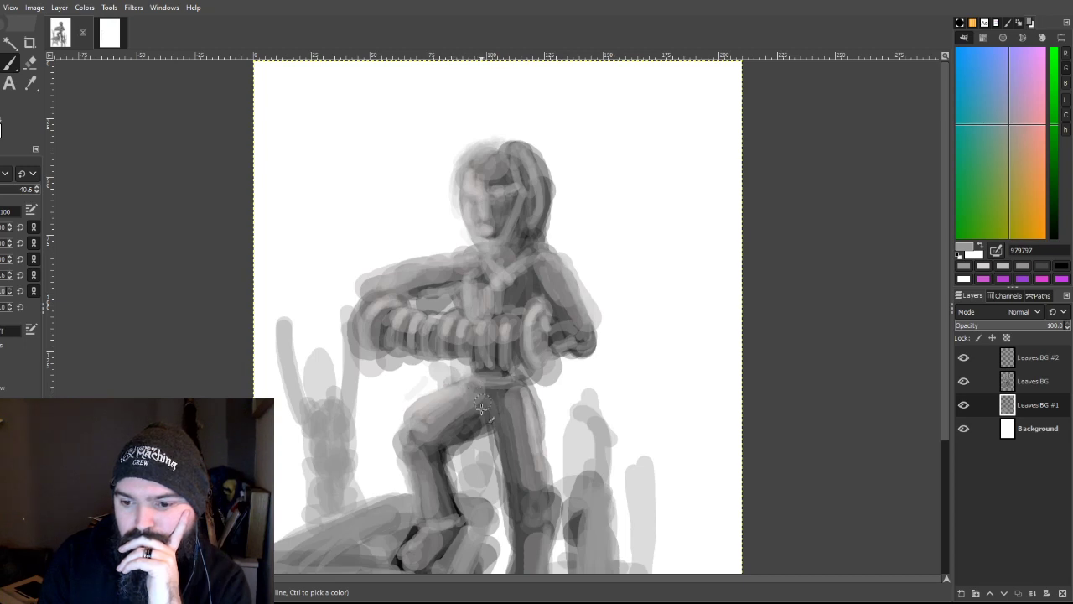
mouse_move(570, 454)
left_mouse_down()
mouse_move(562, 373)
mouse_move(578, 368)
mouse_move(567, 431)
mouse_move(577, 428)
mouse_move(577, 417)
mouse_move(557, 438)
mouse_move(550, 422)
mouse_move(579, 432)
mouse_move(610, 374)
mouse_move(608, 384)
mouse_move(626, 383)
mouse_move(633, 309)
mouse_move(638, 338)
mouse_move(626, 305)
mouse_move(645, 341)
mouse_move(655, 335)
mouse_move(632, 335)
mouse_move(603, 369)
mouse_move(632, 334)
mouse_move(586, 392)
mouse_move(564, 391)
mouse_move(638, 318)
mouse_move(622, 297)
mouse_move(630, 292)
mouse_move(613, 296)
mouse_move(625, 294)
mouse_move(639, 338)
mouse_move(624, 297)
mouse_move(626, 330)
mouse_move(659, 334)
mouse_move(643, 350)
mouse_move(621, 300)
left_mouse_up()
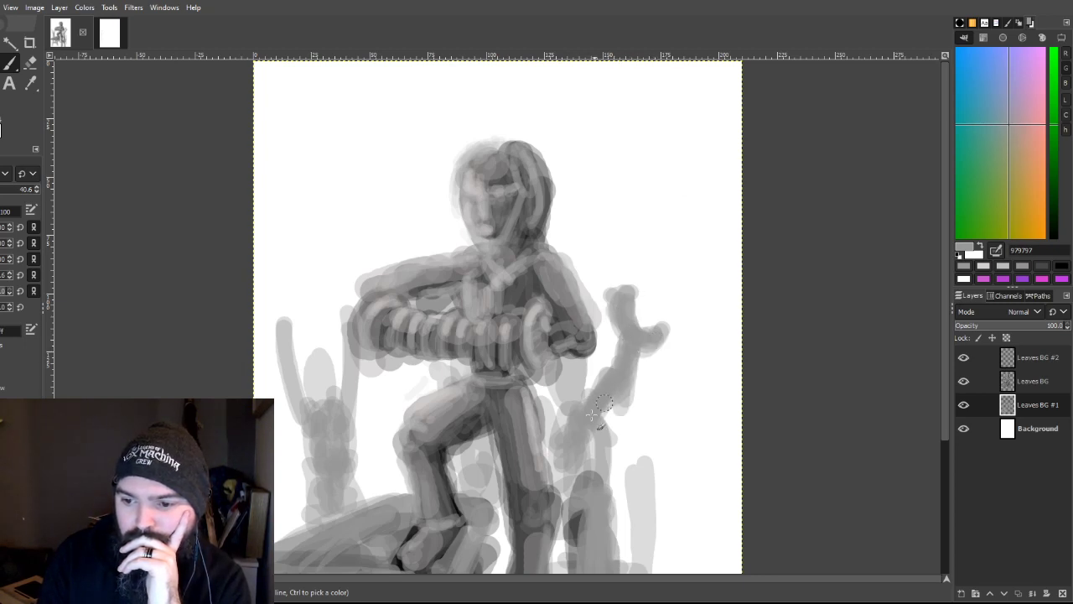
Step: Erase part of the edge of the right cactus arm, and darken the left and right cacti with the Paintbrush
left_click(30, 63)
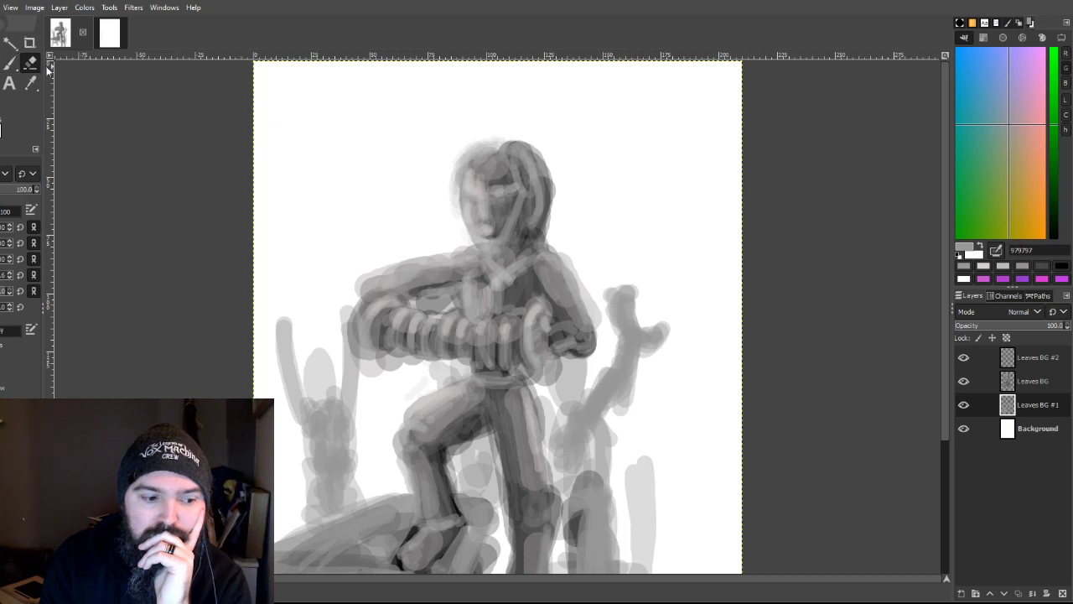
mouse_move(621, 378)
left_mouse_down()
mouse_move(593, 376)
mouse_move(595, 389)
mouse_move(617, 341)
mouse_move(609, 366)
left_mouse_up()
key("p")
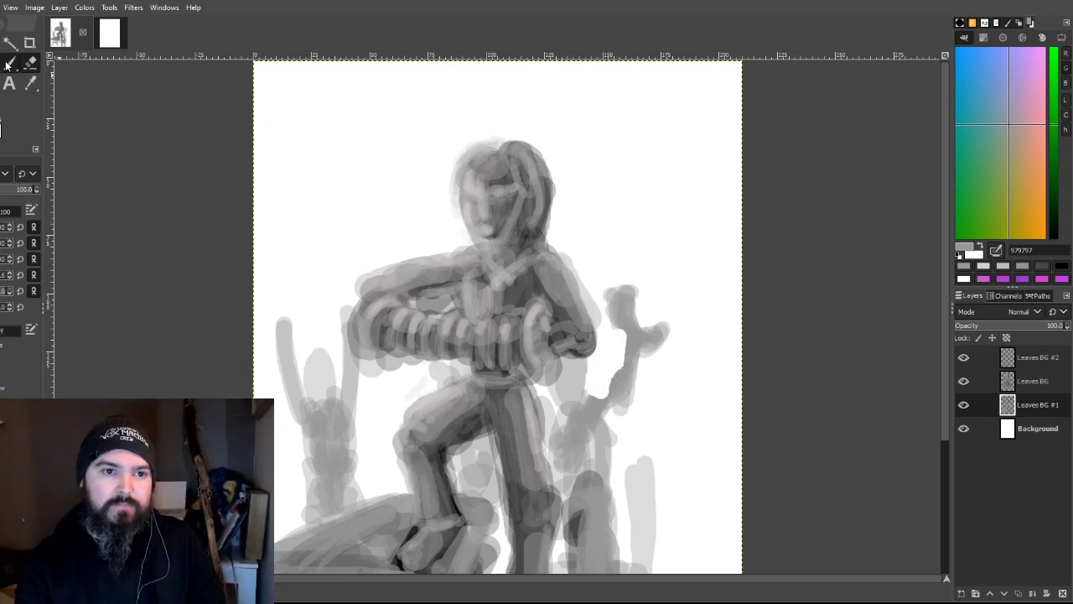
mouse_move(616, 311)
left_mouse_down()
mouse_move(634, 342)
mouse_move(609, 398)
mouse_move(617, 376)
mouse_move(593, 396)
mouse_move(596, 407)
mouse_move(593, 373)
left_mouse_up()
mouse_move(309, 369)
left_mouse_down()
mouse_move(331, 406)
mouse_move(326, 368)
mouse_move(313, 359)
mouse_move(317, 394)
mouse_move(339, 335)
mouse_move(348, 403)
mouse_move(280, 367)
left_mouse_up()
Step: Review the composition, toggling the visibility of the Leaves BG and Leaves BG #1 layers to check the background shapes
scroll(610, 319, "down", 3)
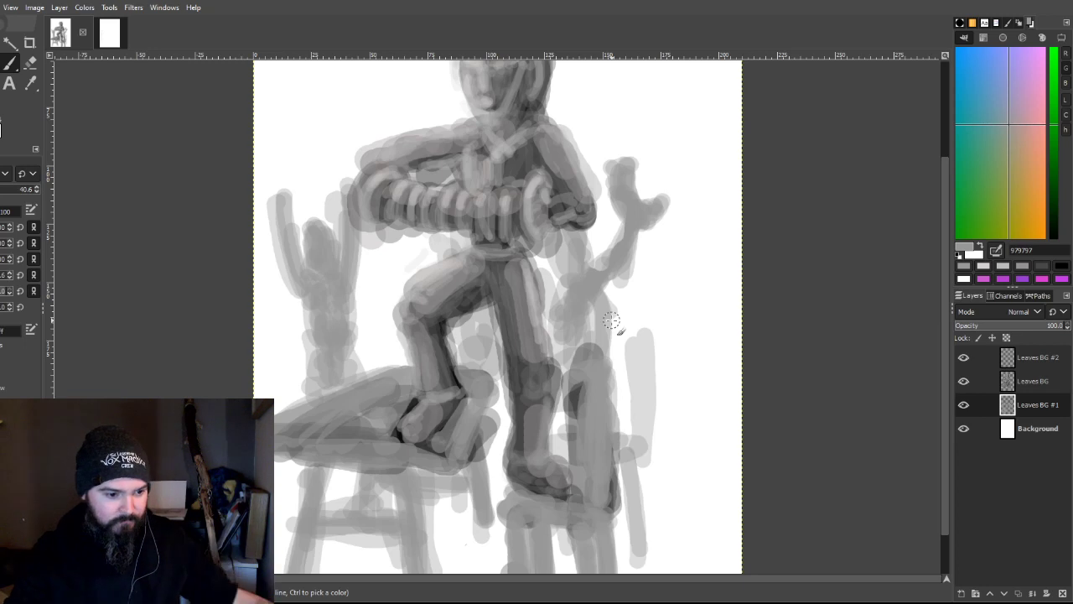
scroll(611, 320, "up", 3)
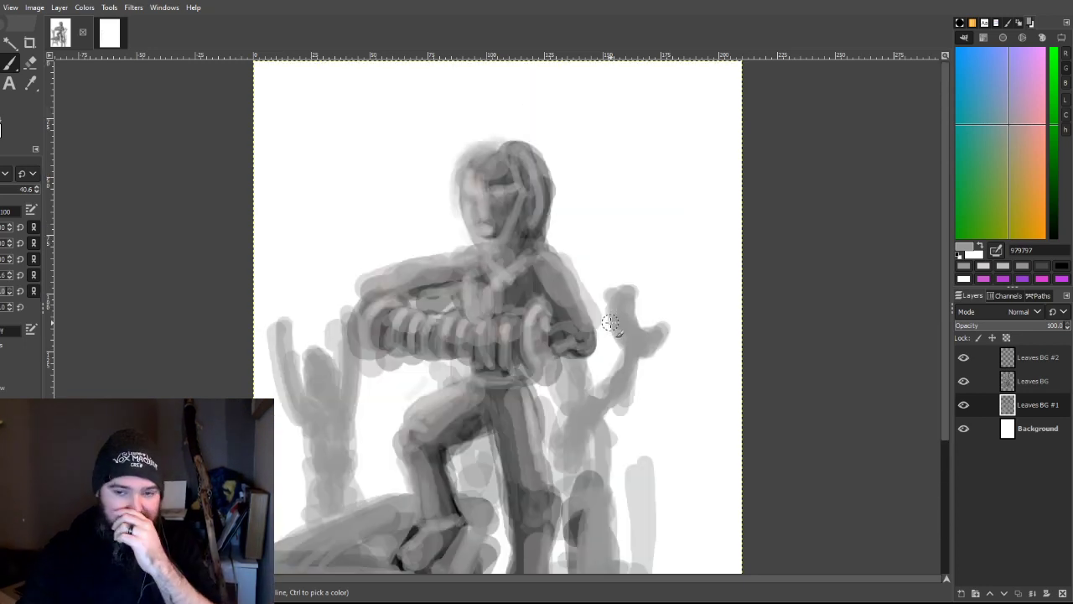
left_click(964, 381)
left_click(963, 404)
left_click(963, 404)
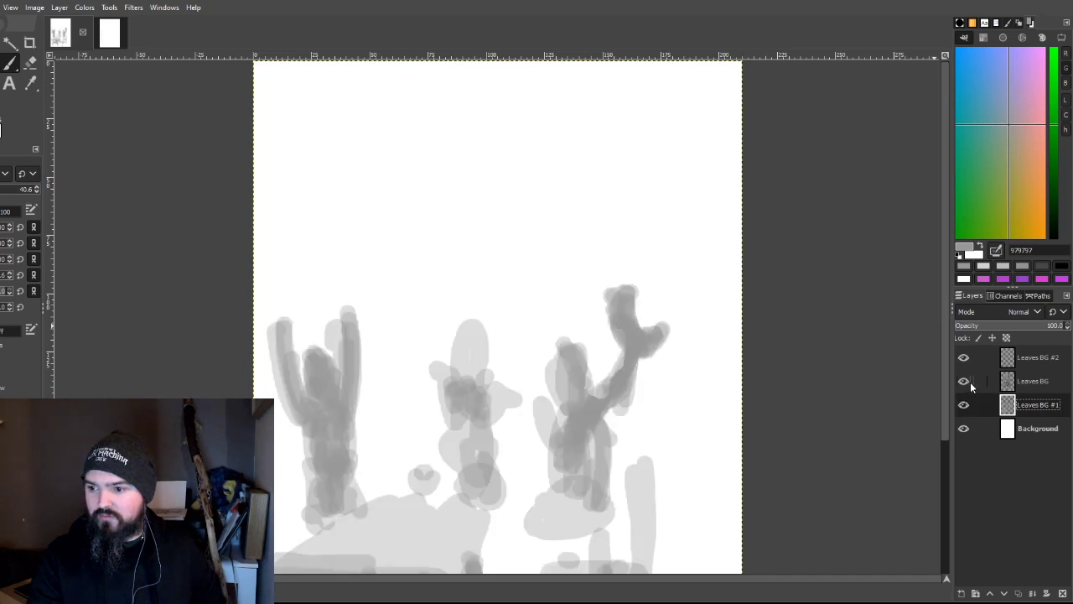
left_click(963, 381)
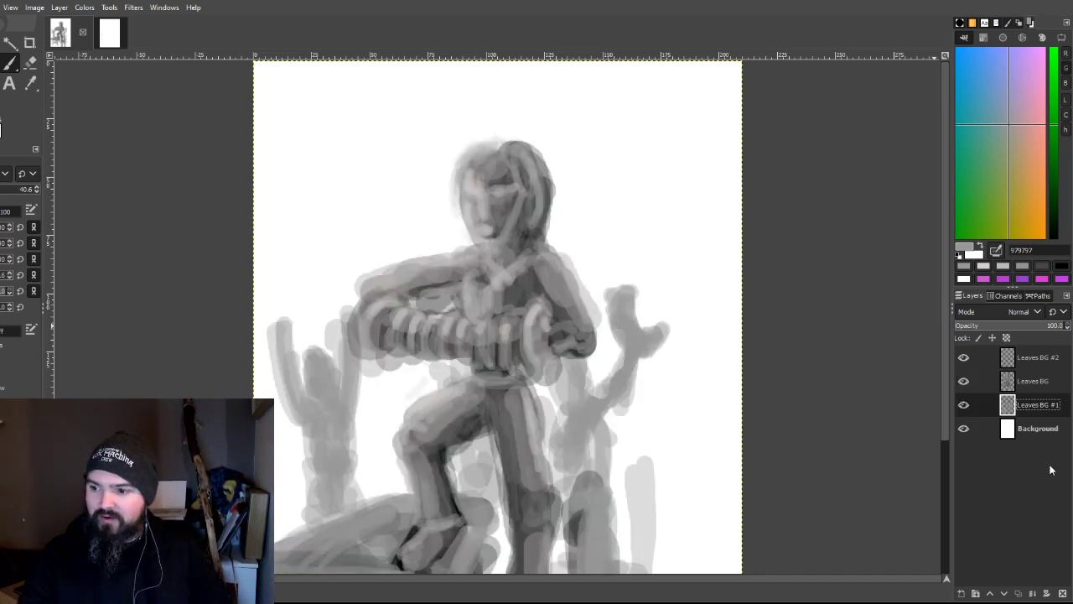
Step: Examine the full figure and its seats with the Leaves BG #1 background shapes hidden and shown
left_click(1040, 431)
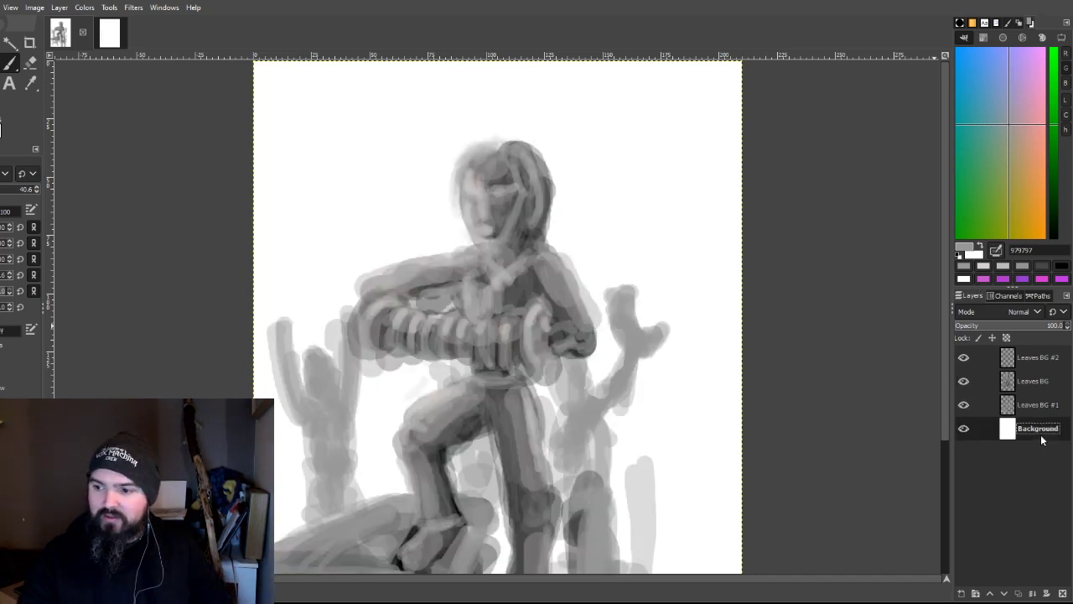
left_click(963, 405)
left_click(963, 405)
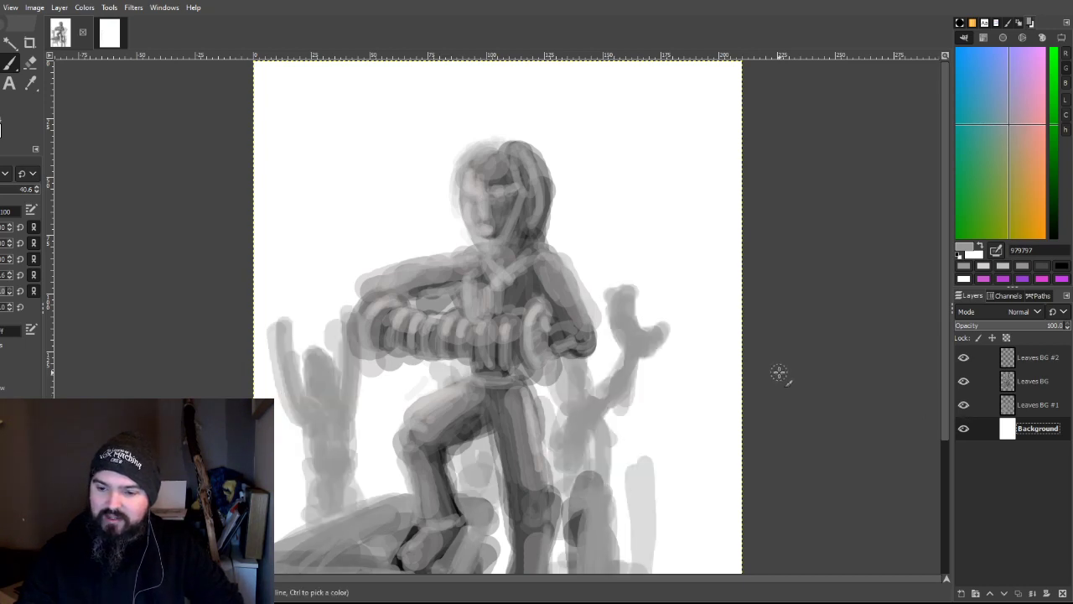
scroll(778, 371, "down", 3)
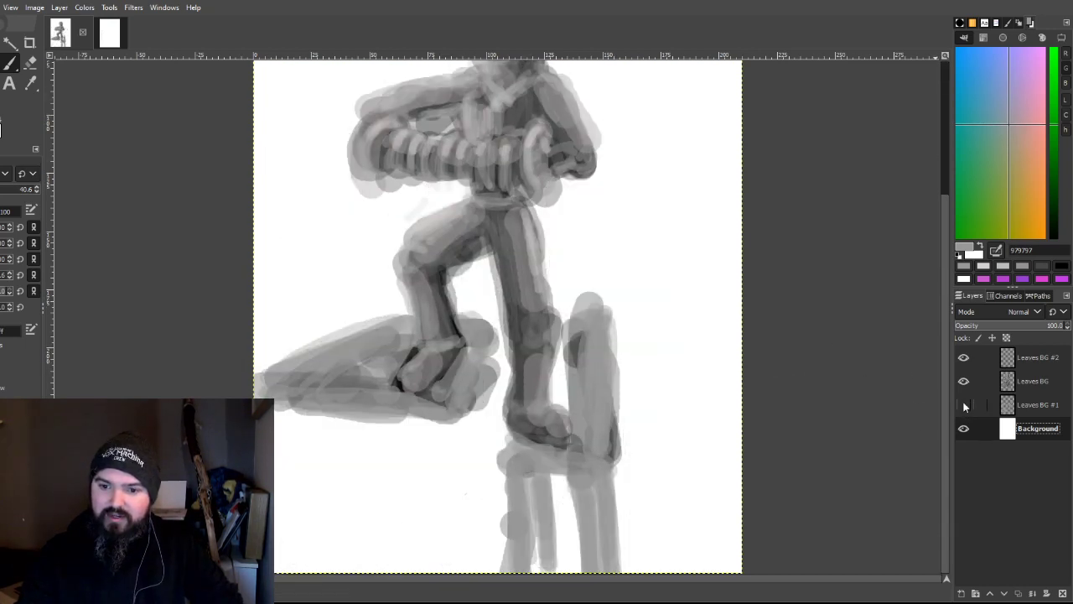
left_click(963, 405)
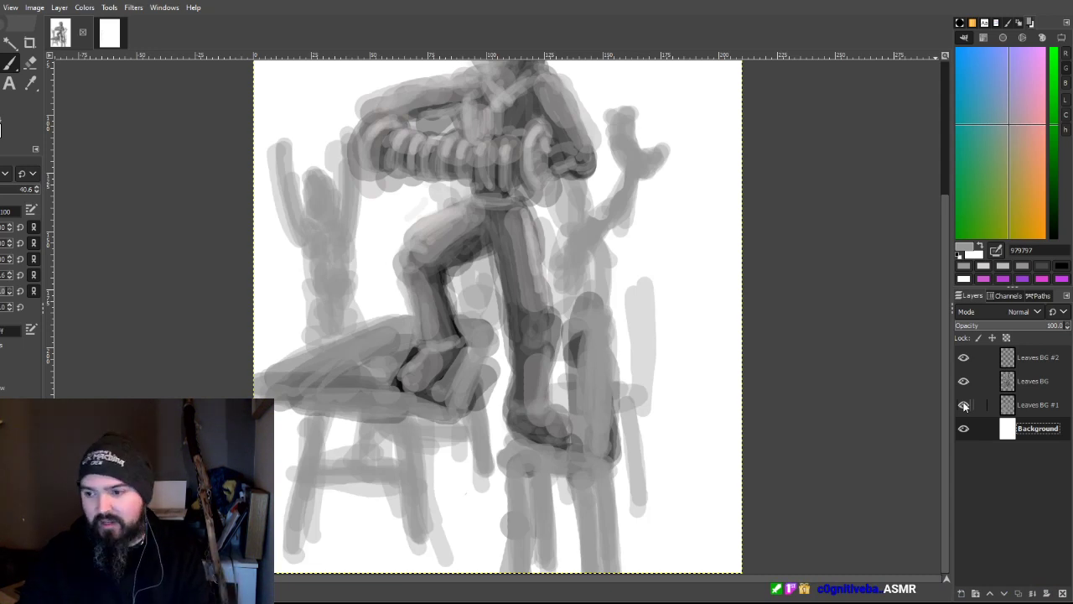
left_click(963, 405)
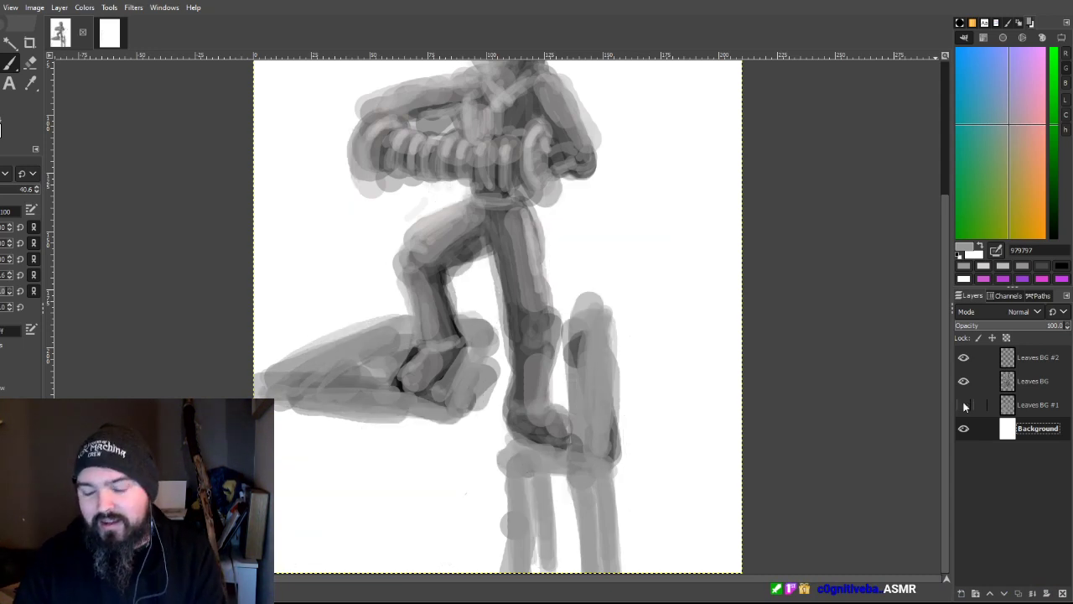
left_click(963, 405)
scroll(774, 319, "up", 4)
scroll(778, 356, "down", 3)
scroll(777, 352, "up", 3)
scroll(796, 352, "down", 5)
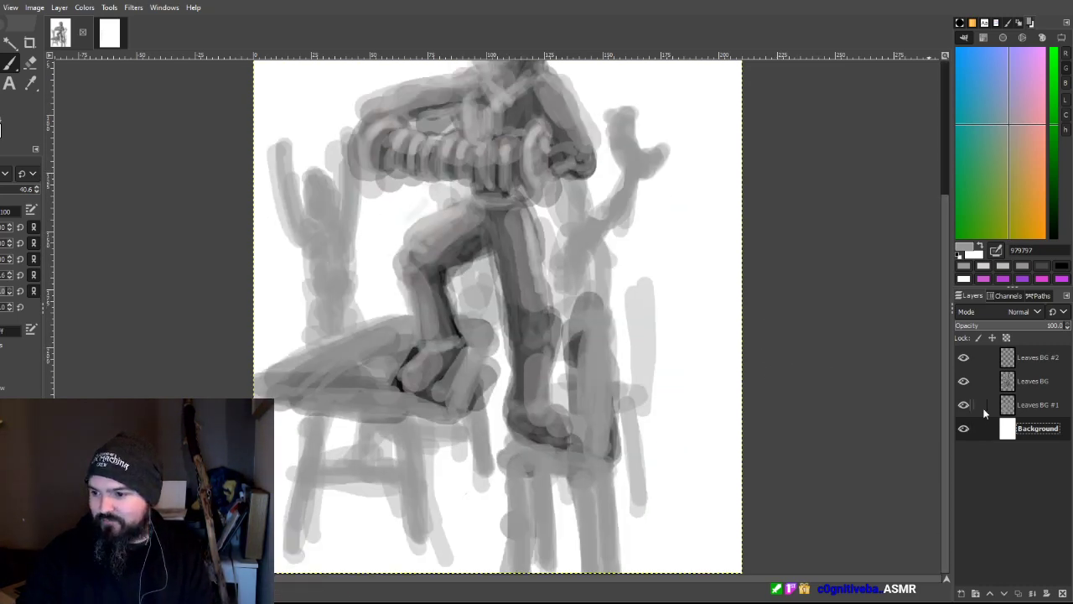
scroll(891, 433, "up", 5)
scroll(903, 411, "down", 3)
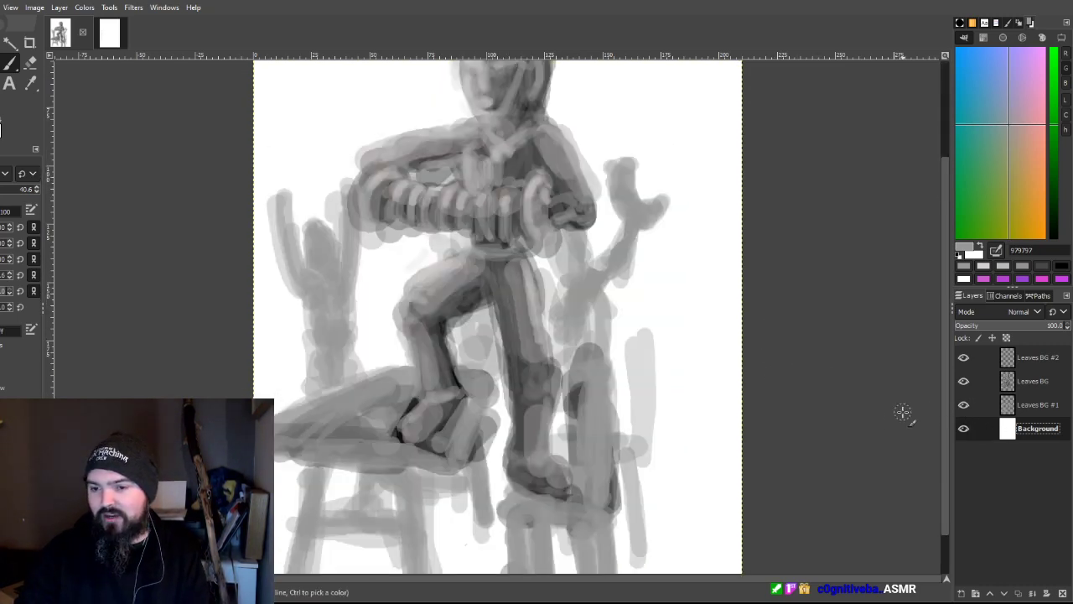
left_click(962, 405)
left_click(963, 406)
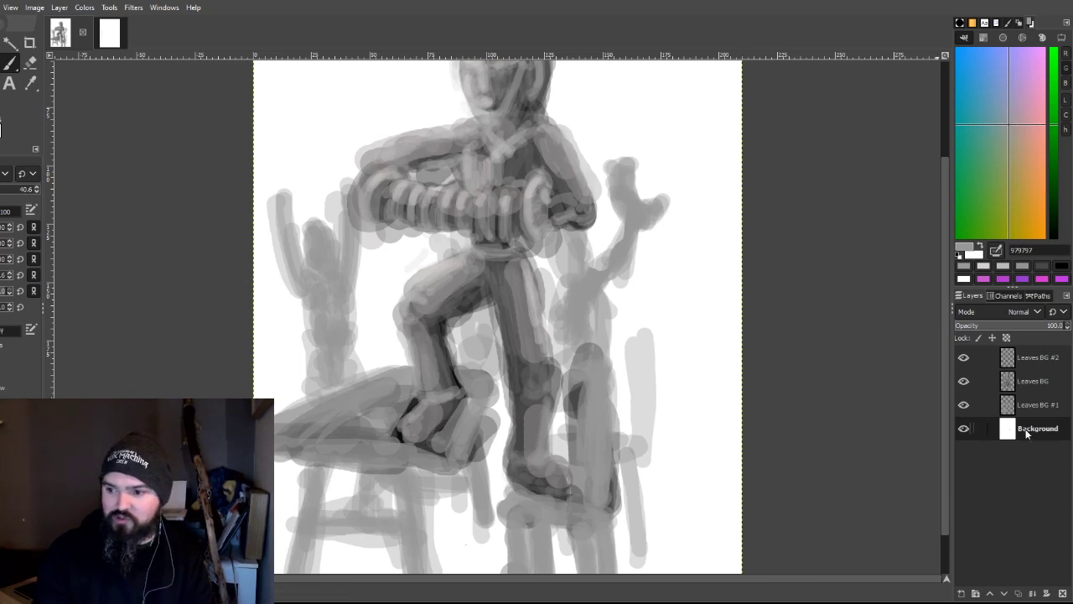
Step: On the Leaves BG #2 layer, outline the face, collar, arms, torso and ribbed bundle with thin black lines
left_click(1025, 383)
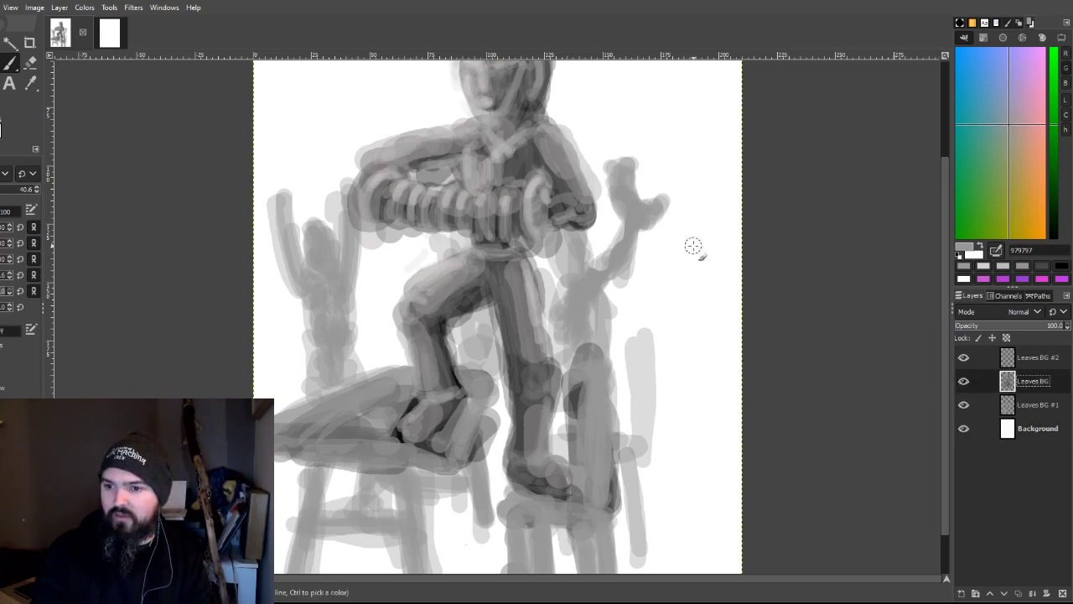
scroll(520, 225, "up", 3)
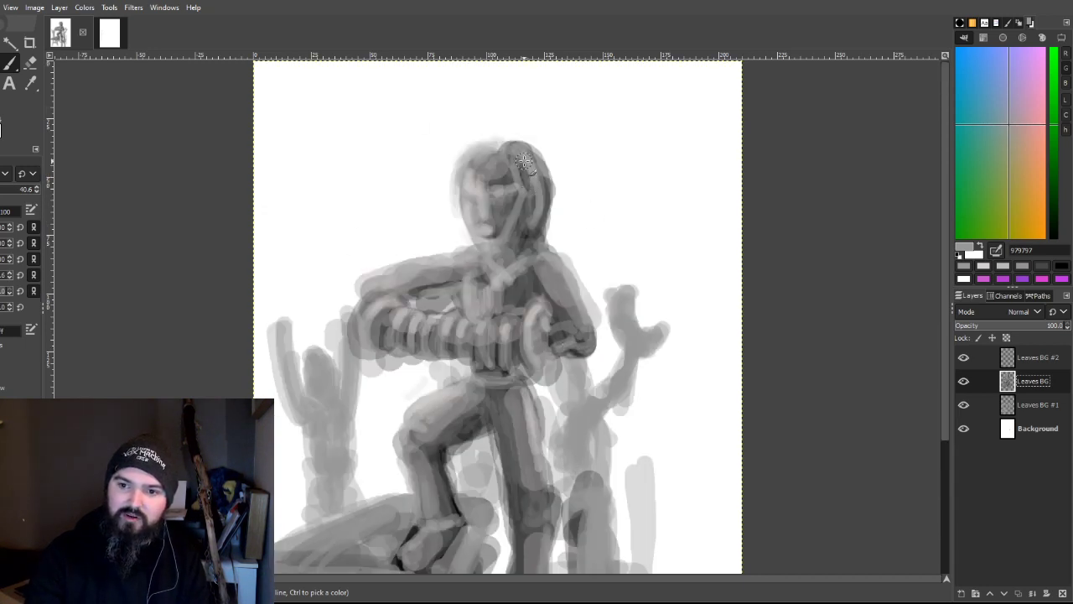
key("Page_Up")
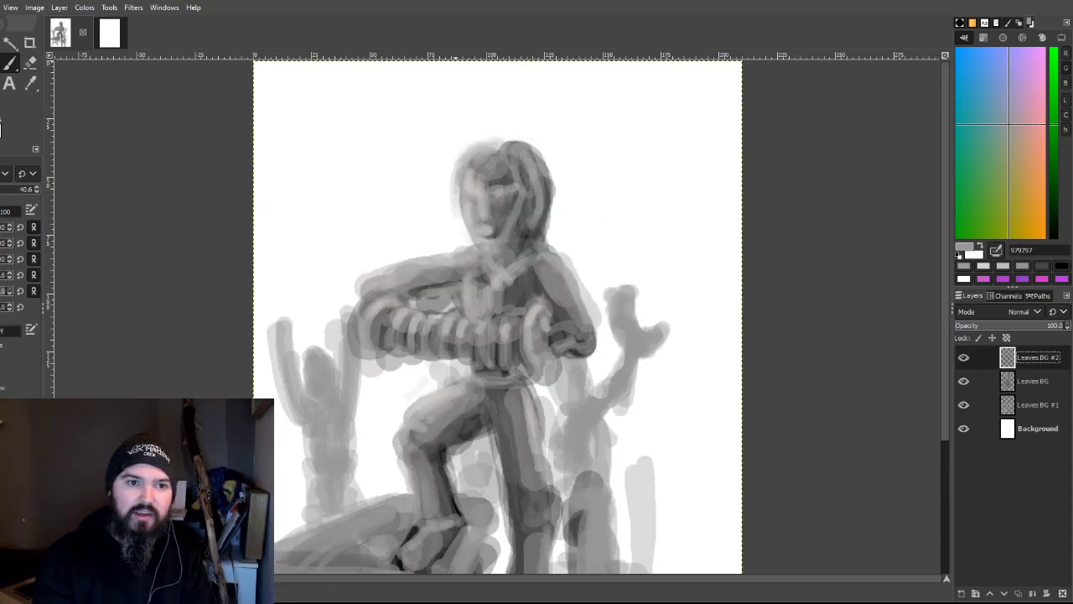
key("d")
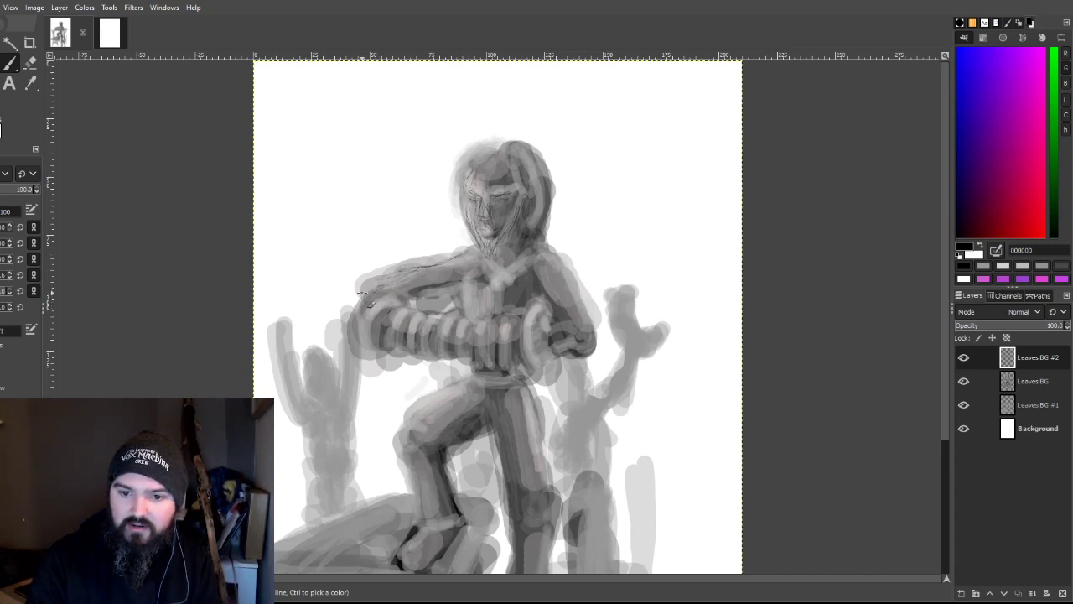
left_click_drag(354, 319, 375, 356)
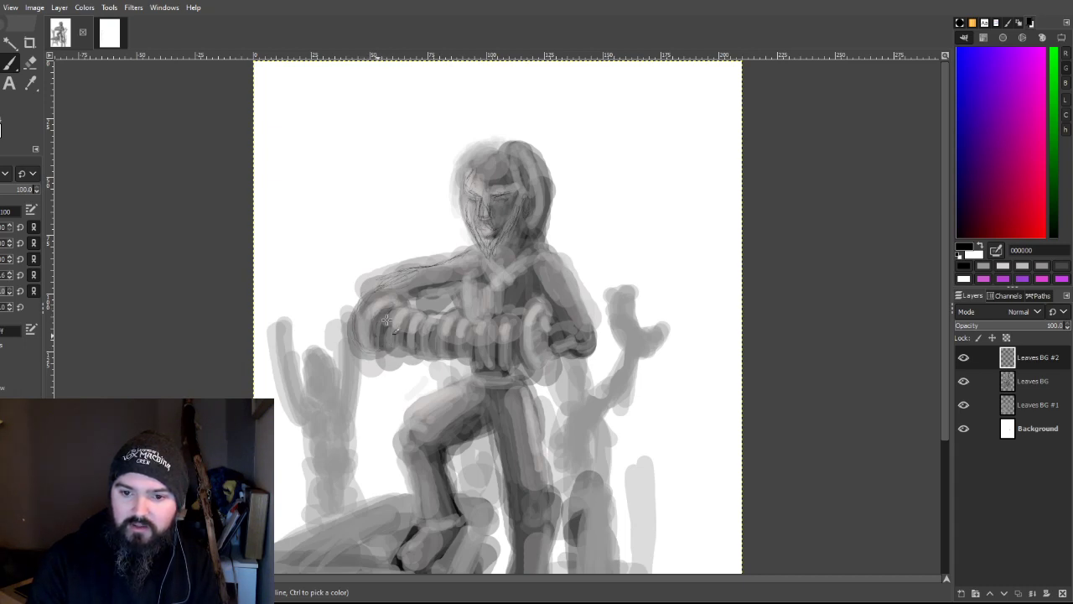
left_click_drag(390, 319, 399, 313)
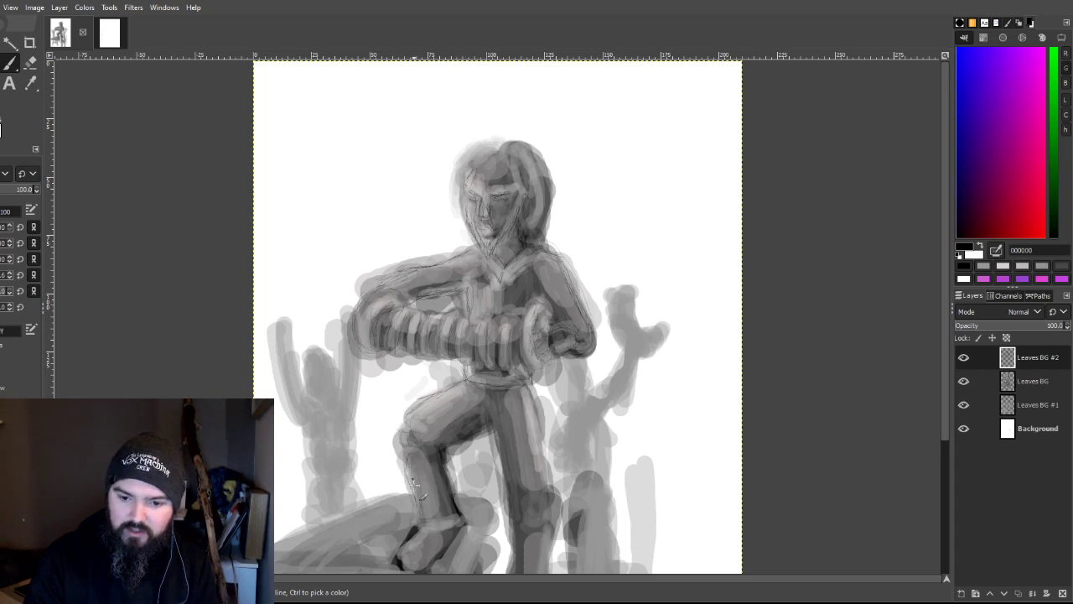
Step: Add thin black contour lines to the legs, standing foot, belt pouch and the strip hanging behind the legs
scroll(466, 356, "down", 5)
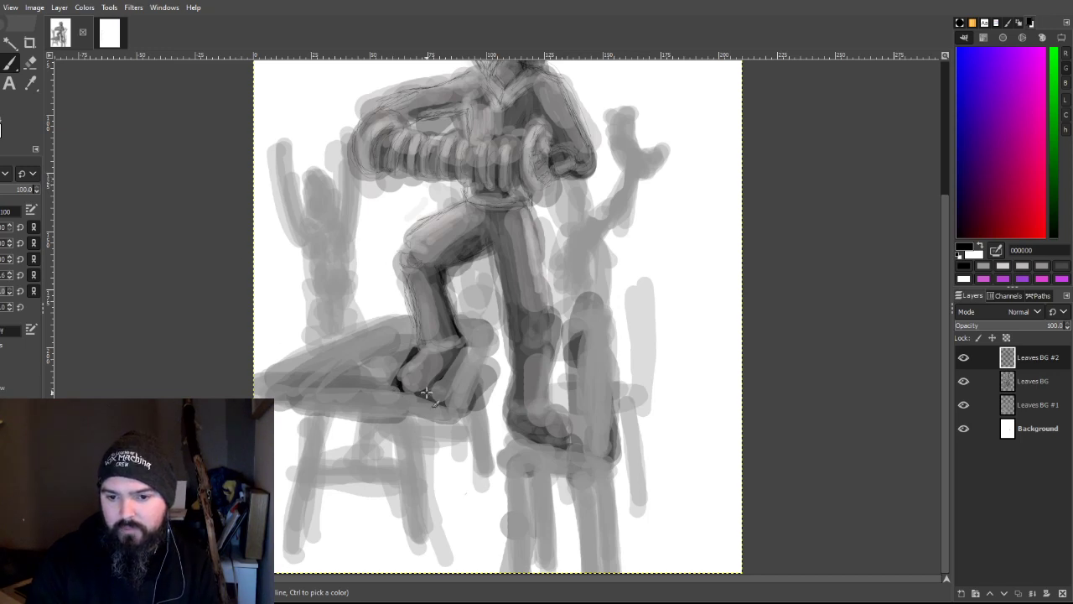
mouse_move(403, 390)
left_mouse_down()
mouse_move(414, 357)
mouse_move(445, 370)
mouse_move(455, 358)
left_mouse_up()
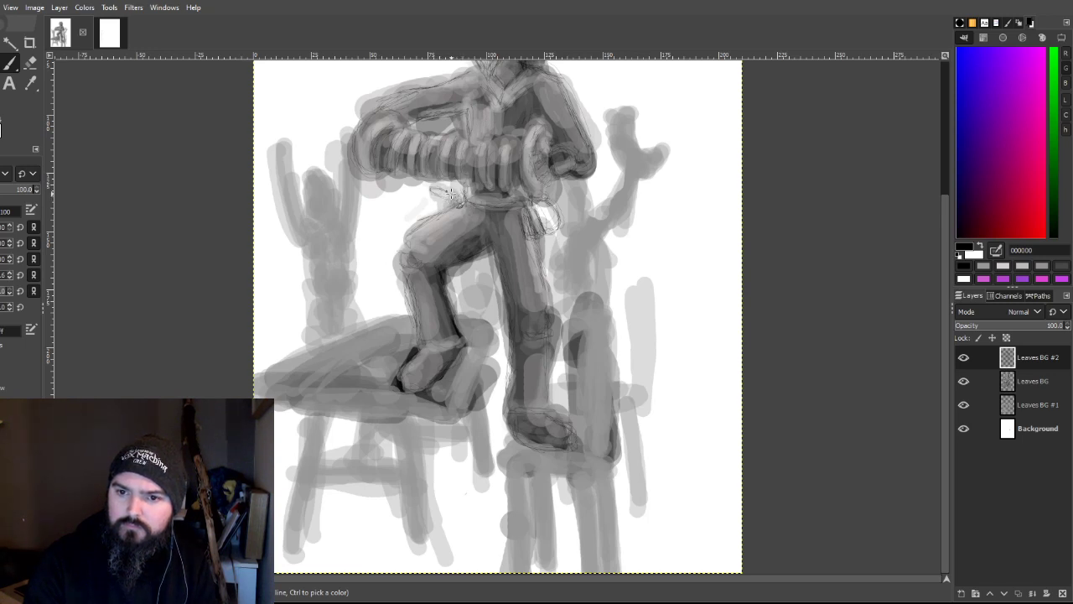
mouse_move(460, 232)
left_mouse_down()
mouse_move(478, 256)
mouse_move(459, 212)
left_mouse_up()
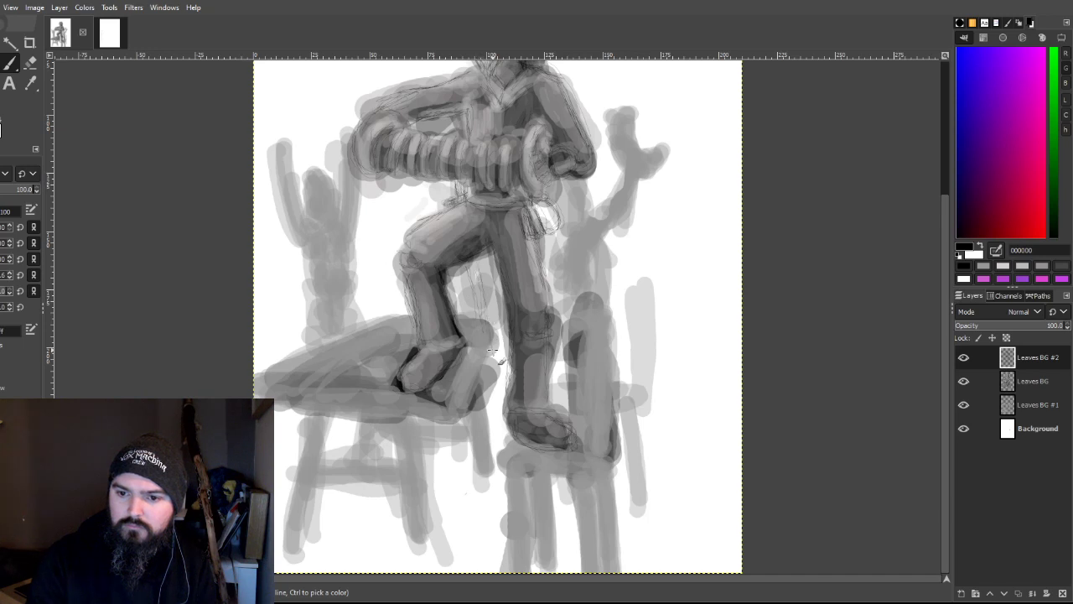
mouse_move(480, 272)
left_mouse_down()
mouse_move(494, 349)
mouse_move(468, 270)
mouse_move(483, 333)
mouse_move(471, 297)
mouse_move(492, 354)
mouse_move(483, 274)
left_mouse_up()
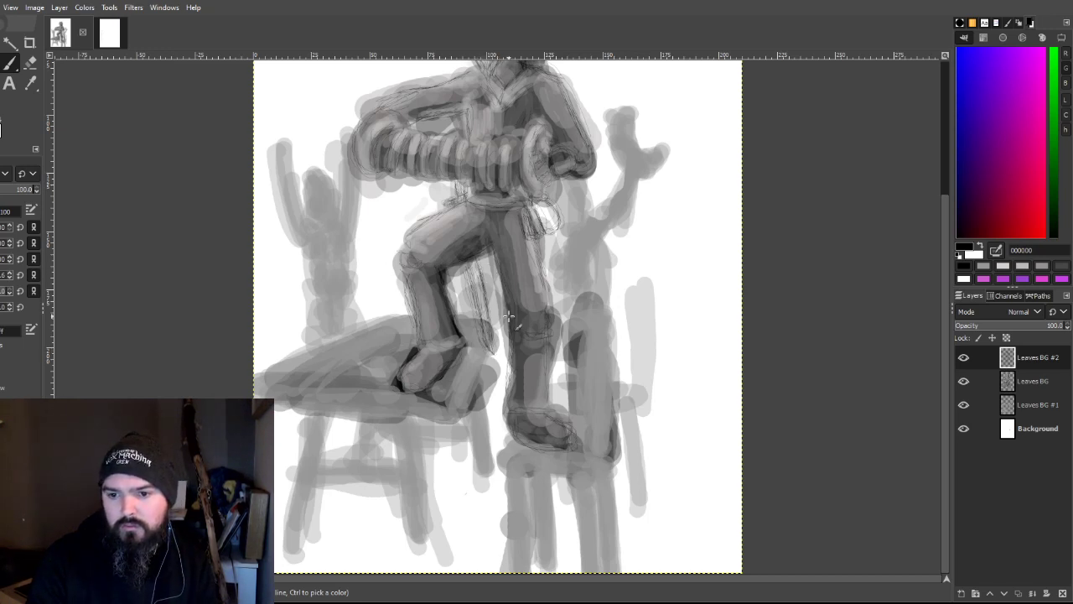
mouse_move(475, 219)
left_mouse_down()
mouse_move(463, 199)
mouse_move(477, 210)
left_mouse_up()
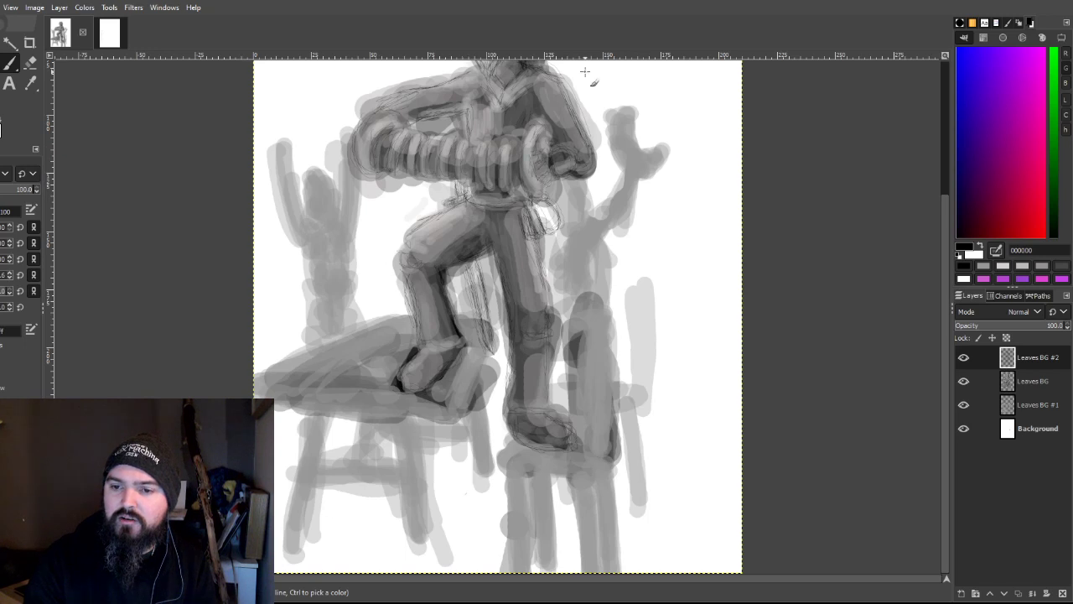
scroll(625, 254, "up", 5)
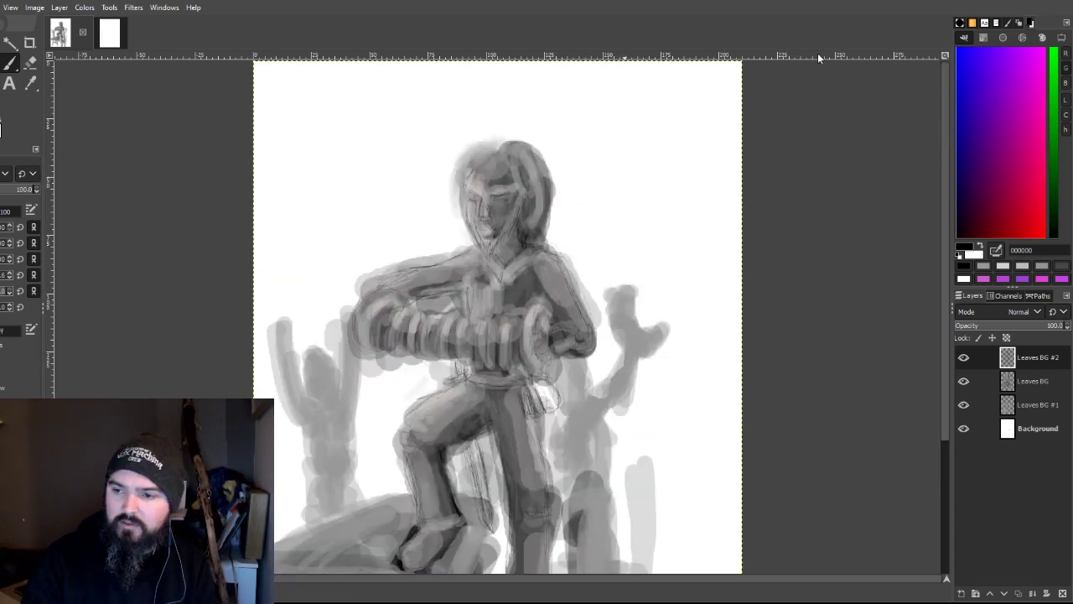
Step: On the Leaves BG layer, paint the belt, pouch and hanging strip in light grey b2b2b2, starting at 40 opacity
left_click(1023, 383)
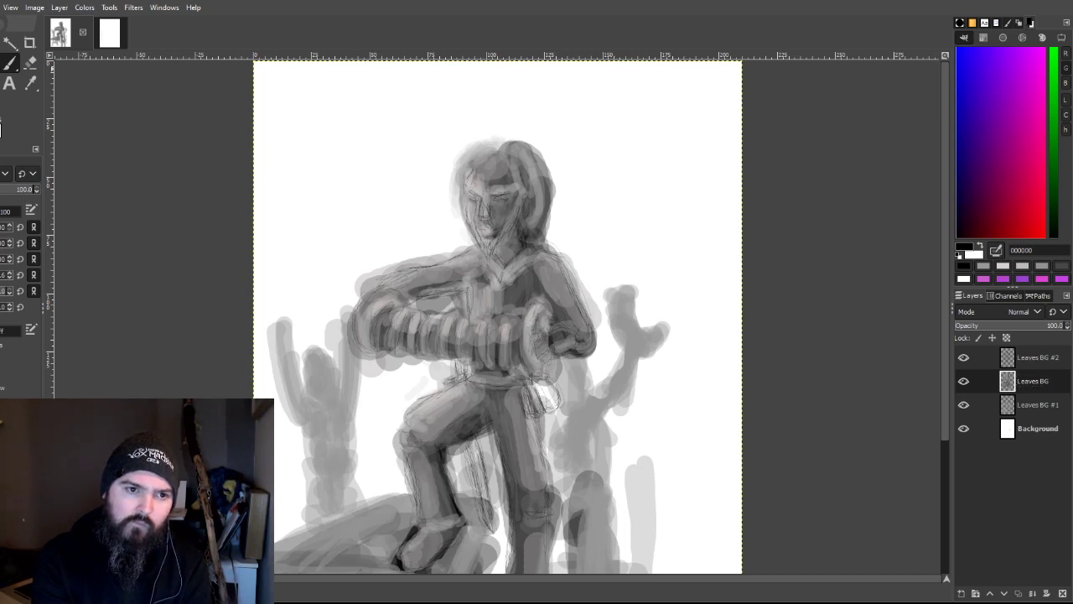
left_click(733, 168, "ctrl")
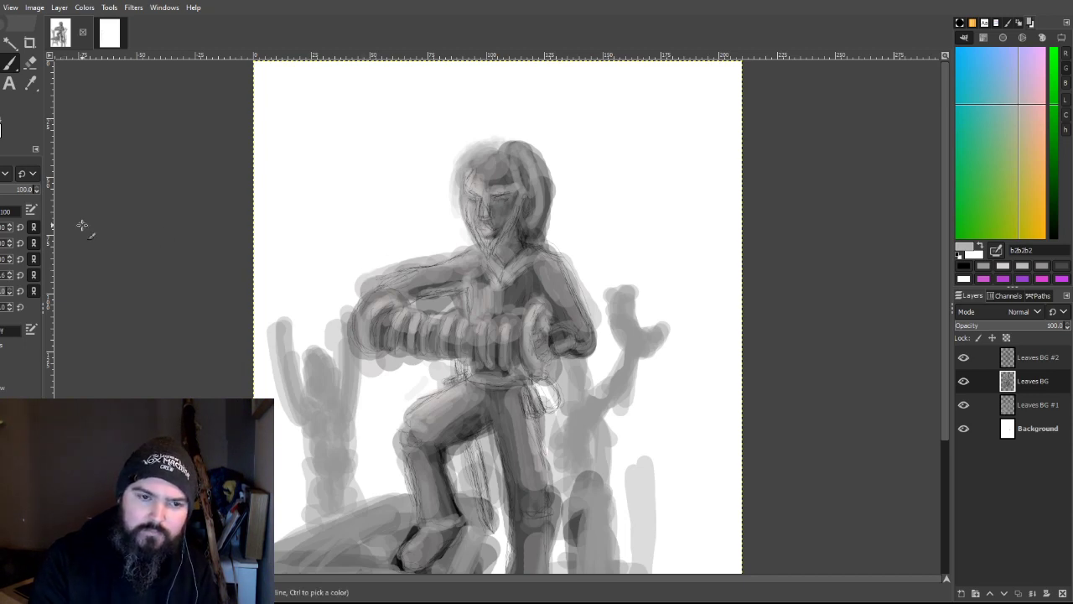
left_click(17, 189)
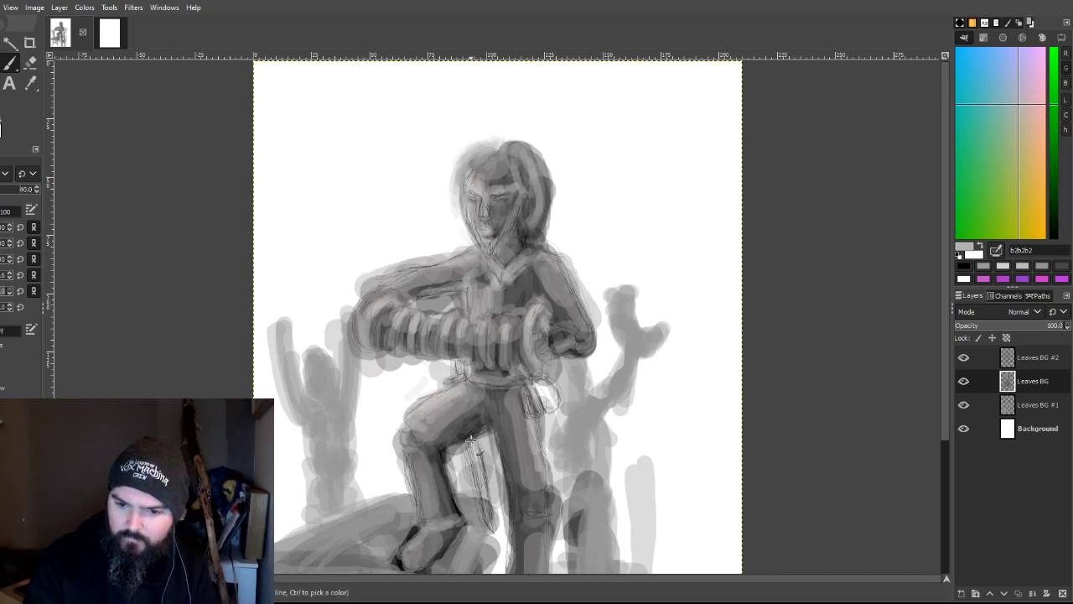
left_click_drag(473, 446, 480, 475)
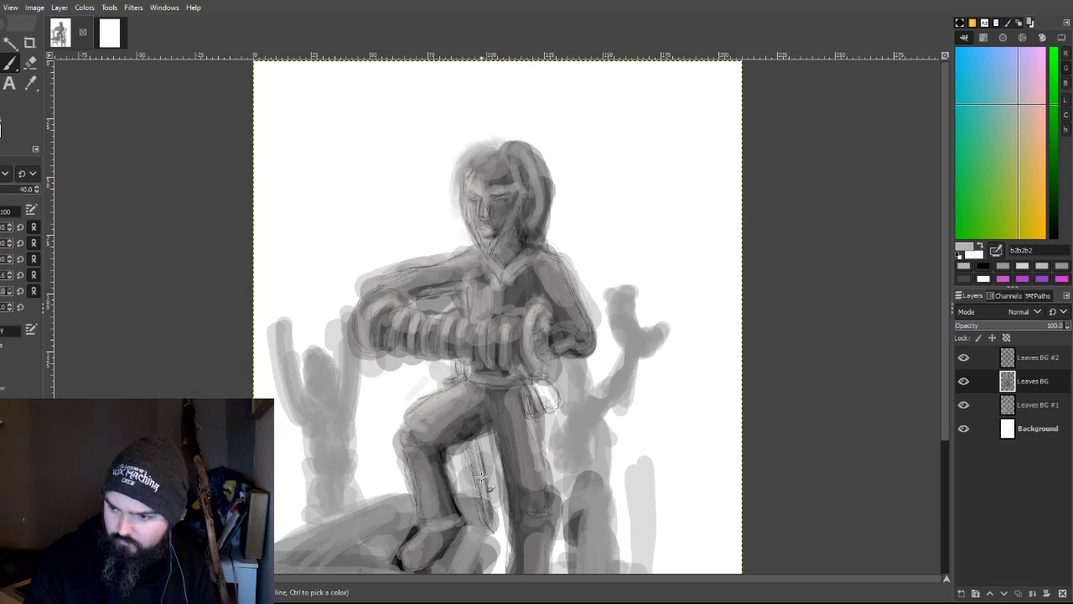
key("bracketright")
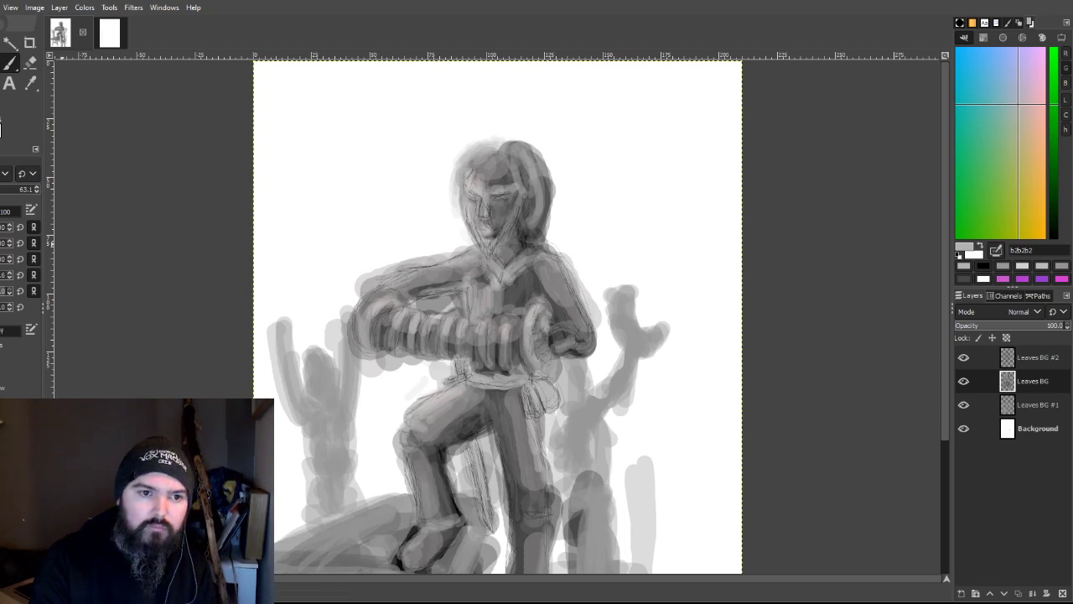
Step: Shade the hanging strip, belt pouch, chest, jaw and ribbed bundle with mid grey 797979
left_click(729, 146, "ctrl")
mouse_move(476, 453)
left_mouse_down()
mouse_move(486, 498)
mouse_move(477, 456)
mouse_move(488, 517)
mouse_move(467, 451)
mouse_move(535, 421)
mouse_move(524, 389)
mouse_move(526, 401)
mouse_move(544, 361)
mouse_move(486, 381)
mouse_move(494, 378)
mouse_move(488, 389)
mouse_move(517, 387)
mouse_move(465, 375)
left_mouse_up()
mouse_move(539, 390)
left_mouse_down()
mouse_move(558, 411)
mouse_move(545, 392)
left_mouse_up()
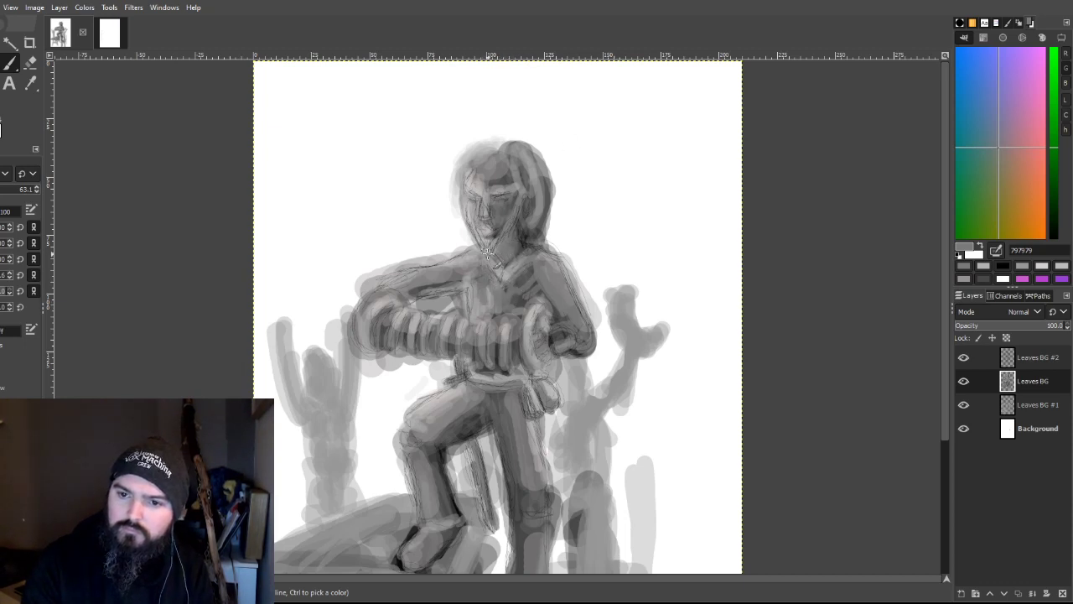
mouse_move(475, 236)
left_mouse_down()
mouse_move(496, 249)
mouse_move(509, 224)
mouse_move(482, 230)
mouse_move(474, 221)
left_mouse_up()
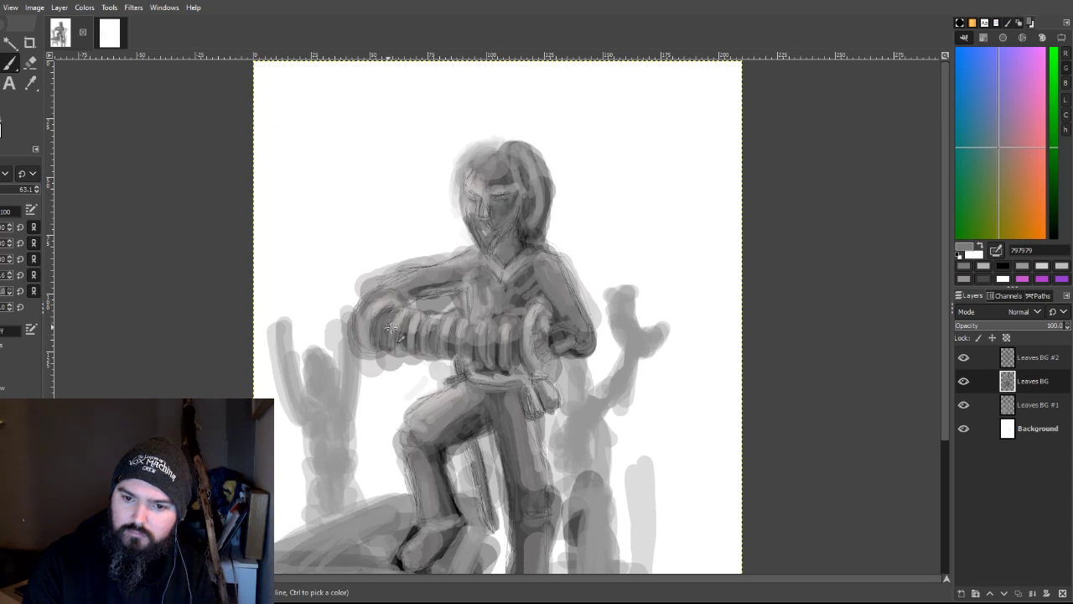
left_click_drag(409, 316, 421, 323)
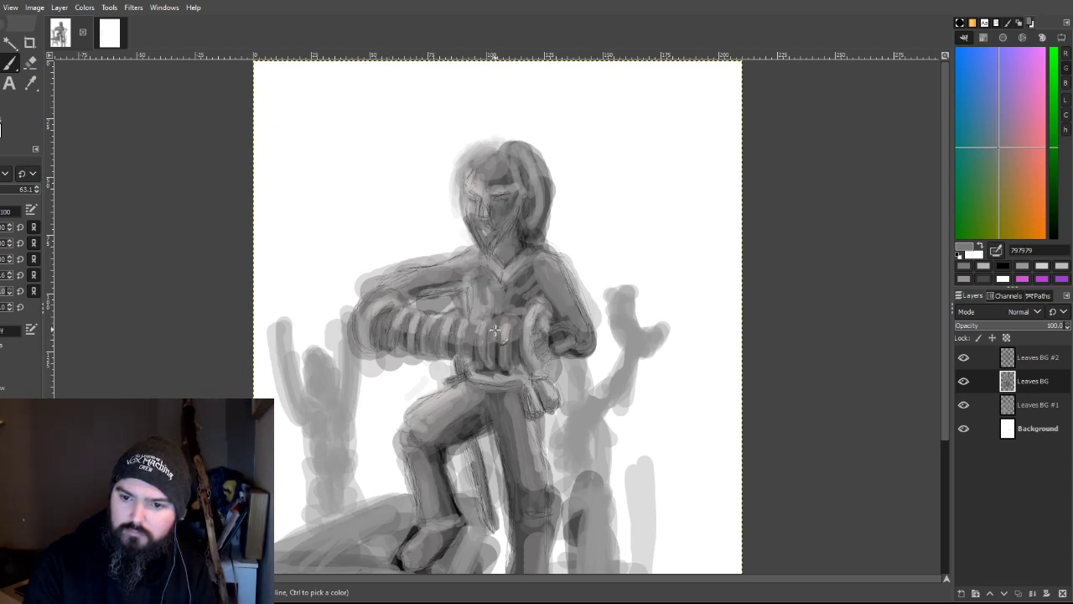
left_click(30, 64)
left_click(10, 64)
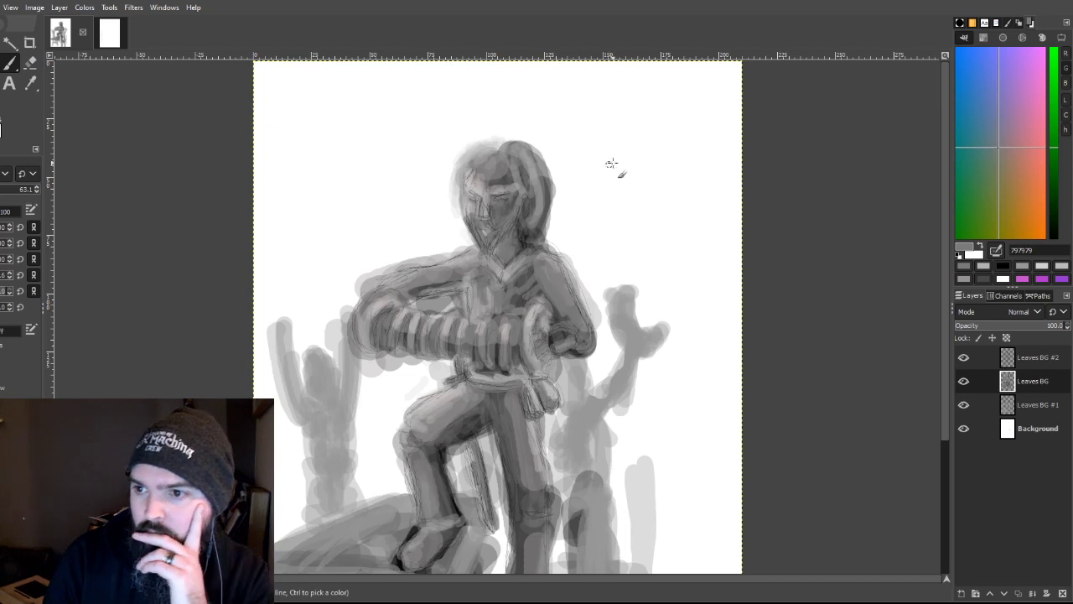
Step: Darken the gaps in the ribbed bundle, the underside of the extended arm and the chest with dark grey 505050
left_click(729, 164, "ctrl")
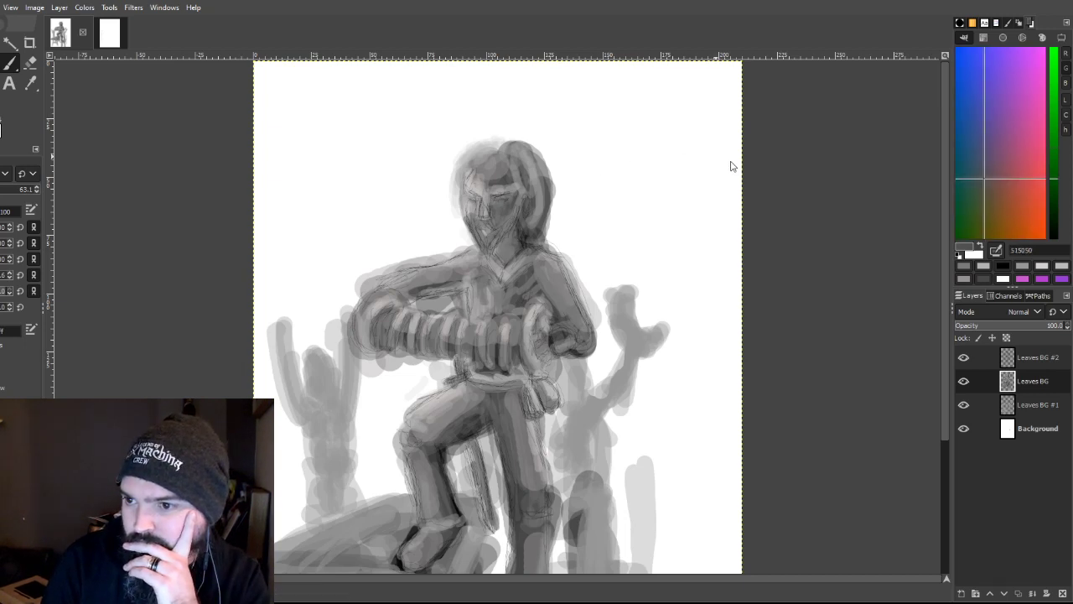
left_click(380, 335, "ctrl")
mouse_move(390, 346)
left_mouse_down()
mouse_move(424, 352)
mouse_move(435, 339)
mouse_move(454, 352)
mouse_move(470, 347)
mouse_move(482, 365)
mouse_move(516, 352)
left_mouse_up()
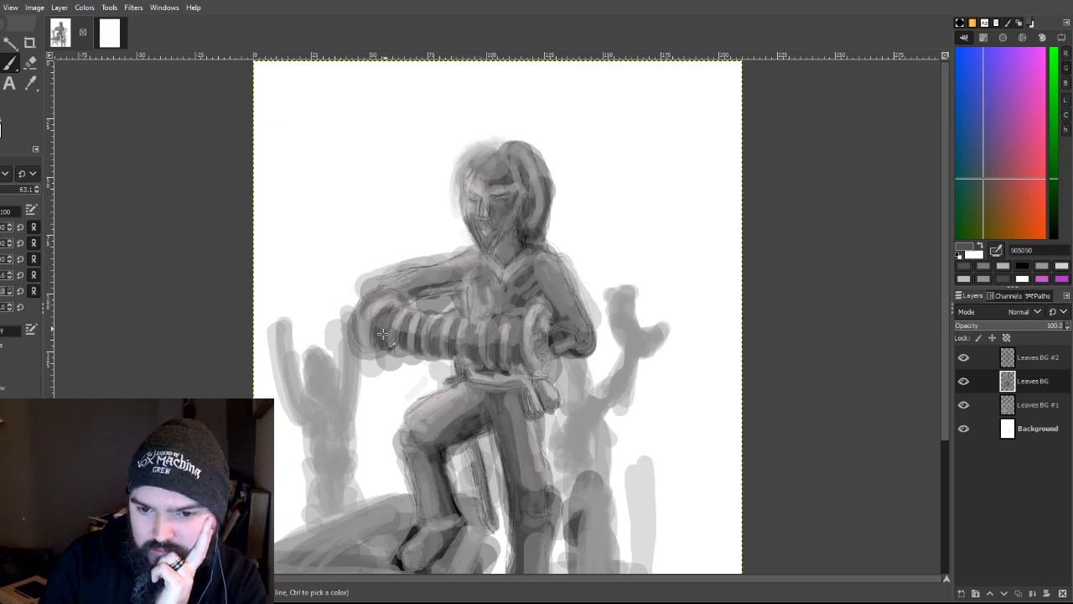
mouse_move(408, 294)
left_mouse_down()
mouse_move(468, 286)
mouse_move(408, 292)
mouse_move(441, 285)
left_mouse_up()
Step: Paint dark grey hair with a fringe and strands on both sides of the face, and darken the raised leg
key("bracketleft")
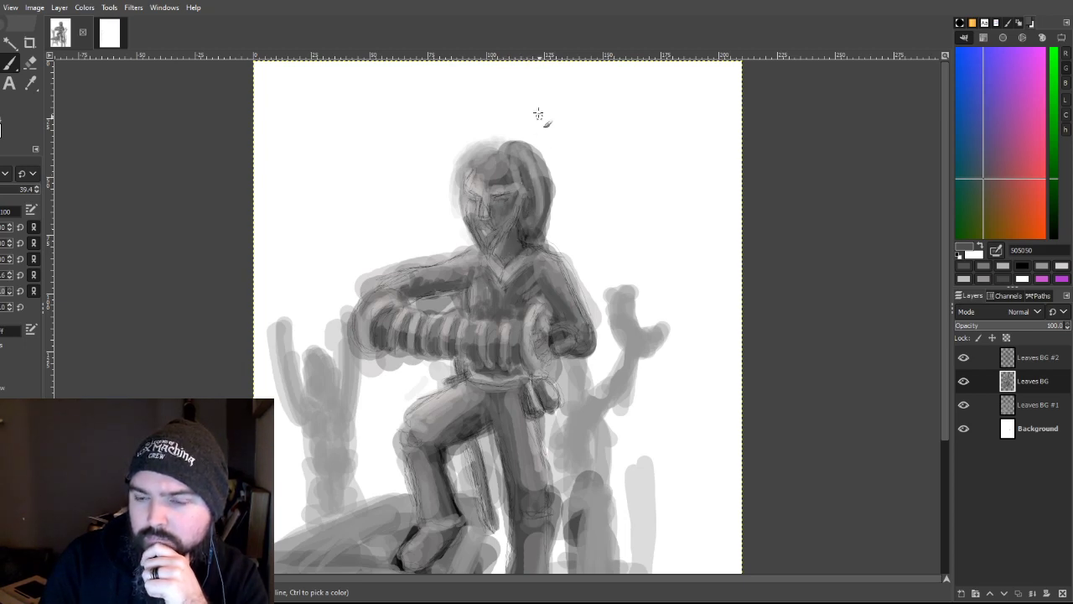
mouse_move(487, 173)
left_mouse_down()
mouse_move(509, 160)
mouse_move(507, 148)
mouse_move(508, 178)
mouse_move(495, 180)
mouse_move(481, 158)
mouse_move(463, 169)
mouse_move(499, 149)
mouse_move(509, 179)
mouse_move(463, 180)
mouse_move(488, 182)
mouse_move(505, 157)
mouse_move(493, 148)
mouse_move(467, 166)
mouse_move(509, 155)
mouse_move(537, 180)
mouse_move(525, 153)
mouse_move(540, 231)
left_mouse_up()
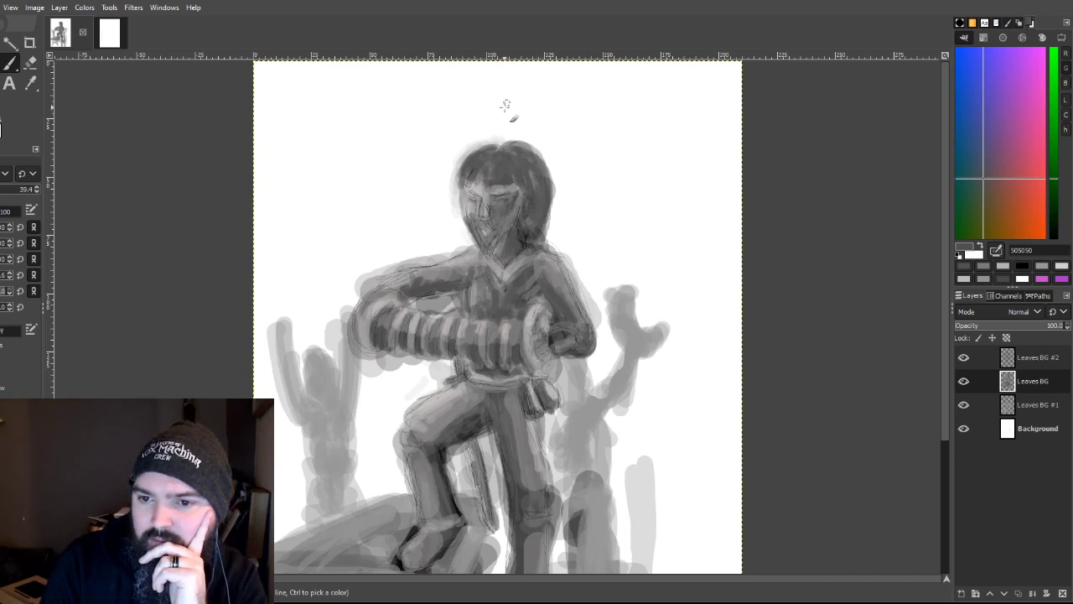
left_click_drag(465, 198, 482, 250)
left_click_drag(513, 187, 544, 211)
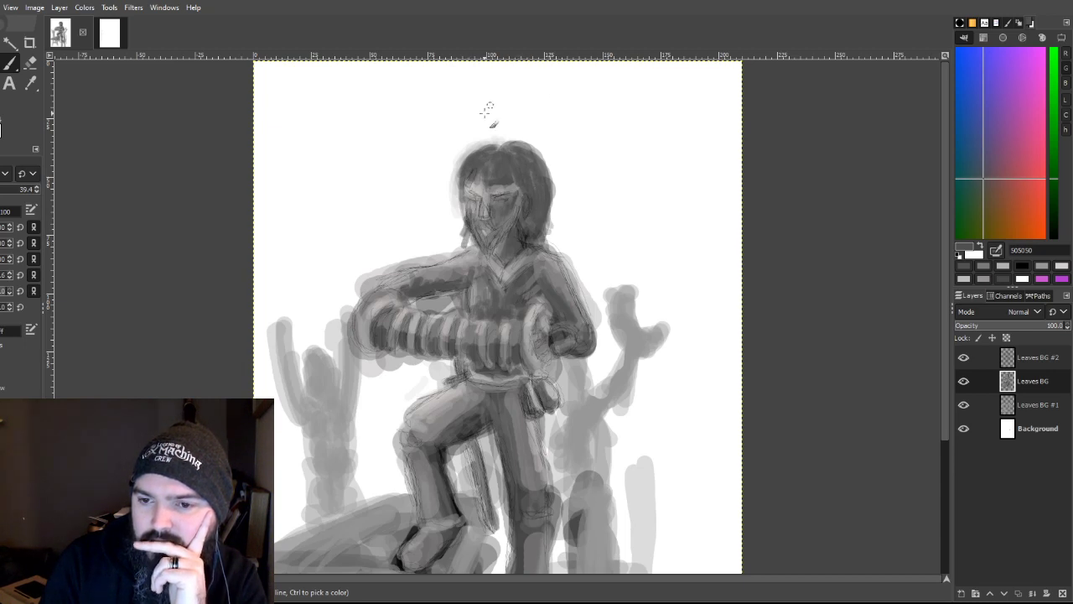
left_click_drag(474, 237, 478, 251)
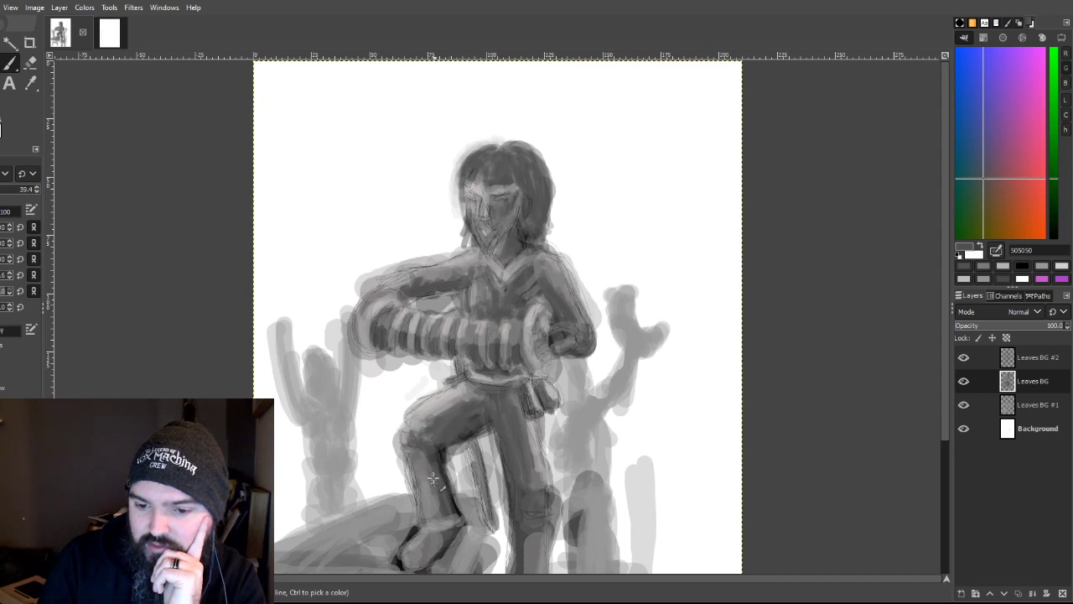
Step: Darken the raised leg's shin, the hanging strip and both ends of the ribbed bundle with dark grey 505050
mouse_move(433, 490)
left_mouse_down()
mouse_move(421, 460)
mouse_move(445, 512)
mouse_move(425, 563)
left_mouse_up()
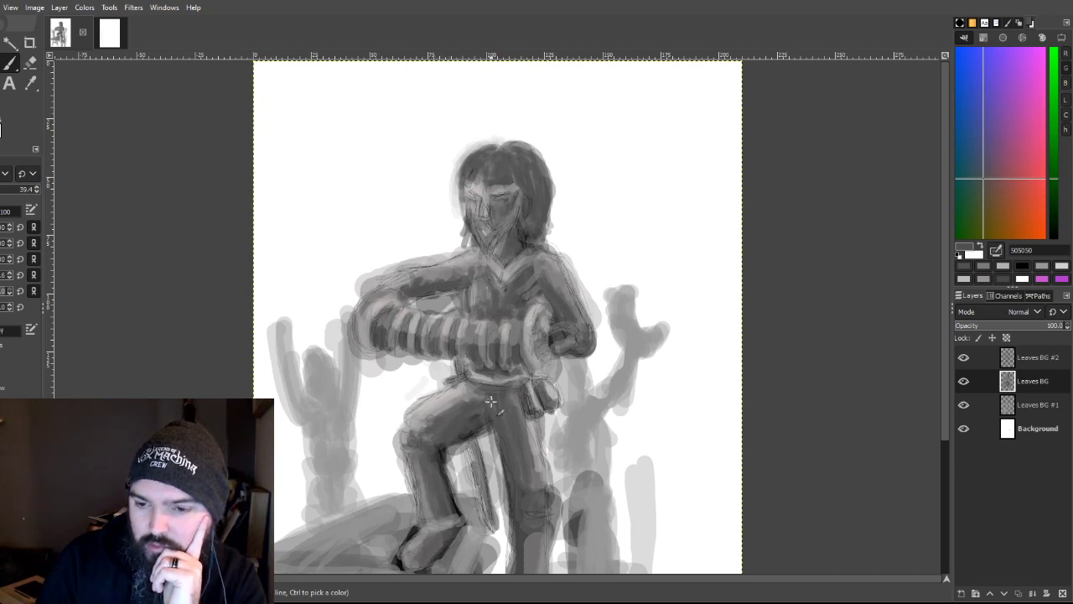
scroll(494, 404, "down", 5)
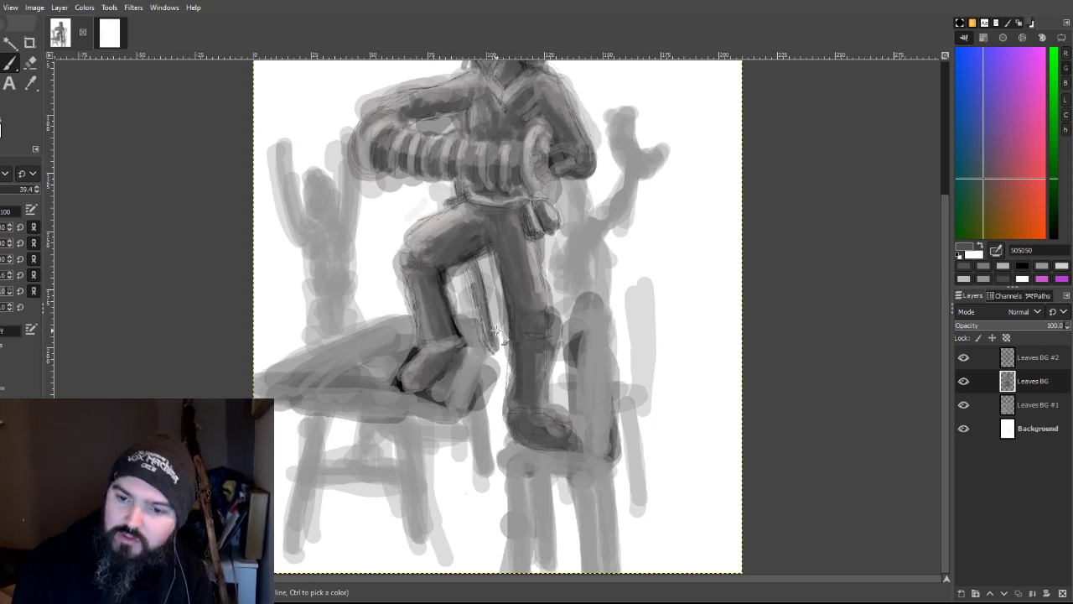
mouse_move(464, 282)
left_mouse_down()
mouse_move(487, 325)
mouse_move(467, 271)
mouse_move(496, 348)
mouse_move(474, 258)
mouse_move(491, 340)
mouse_move(464, 279)
mouse_move(502, 302)
left_mouse_up()
left_click_drag(532, 172, 542, 194)
mouse_move(364, 190)
left_mouse_down()
mouse_move(359, 164)
mouse_move(376, 170)
mouse_move(359, 163)
mouse_move(365, 155)
mouse_move(389, 166)
left_mouse_up()
mouse_move(568, 208)
left_mouse_down()
mouse_move(549, 159)
mouse_move(539, 165)
mouse_move(538, 154)
mouse_move(563, 175)
mouse_move(551, 169)
mouse_move(559, 174)
mouse_move(554, 146)
left_mouse_up()
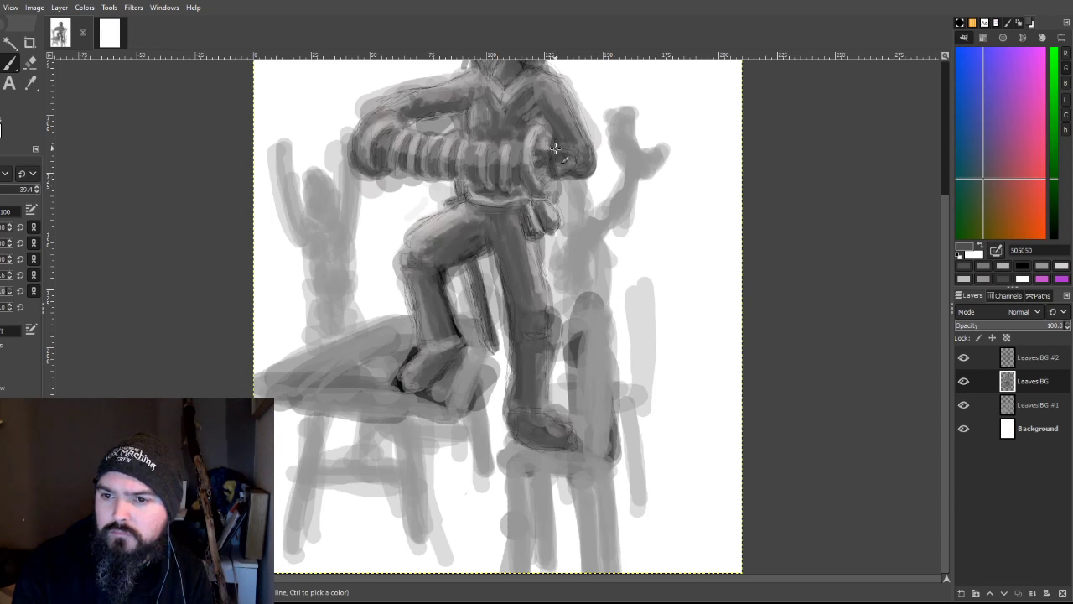
Step: Refine the hand at the end of the ribbed bundle with greys 7e7e7e and 5f5f5f, and review the whole figure
left_click(731, 149, "ctrl")
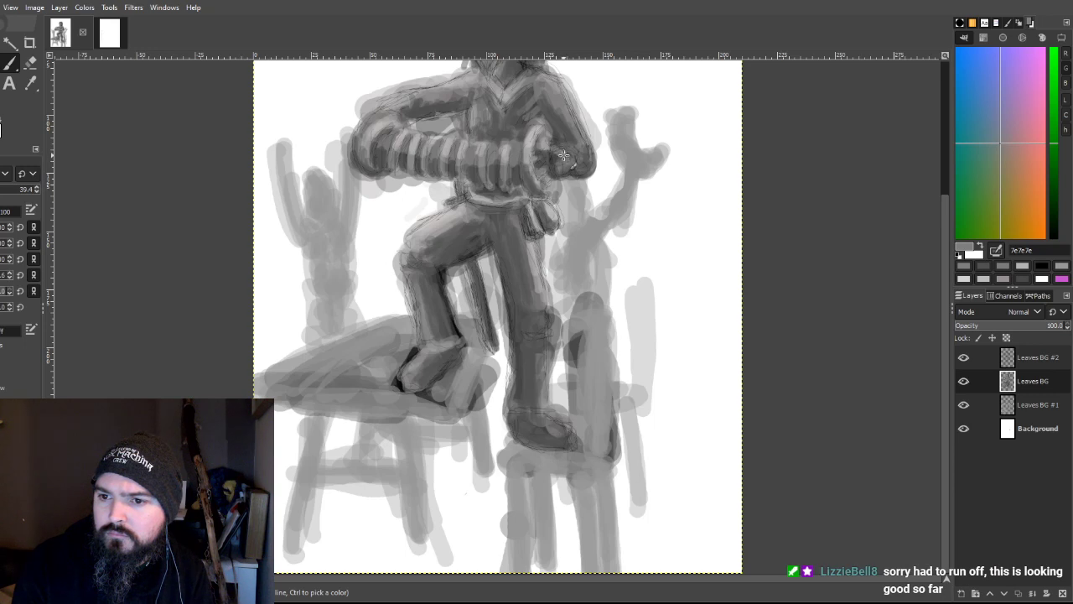
left_click(732, 151, "ctrl")
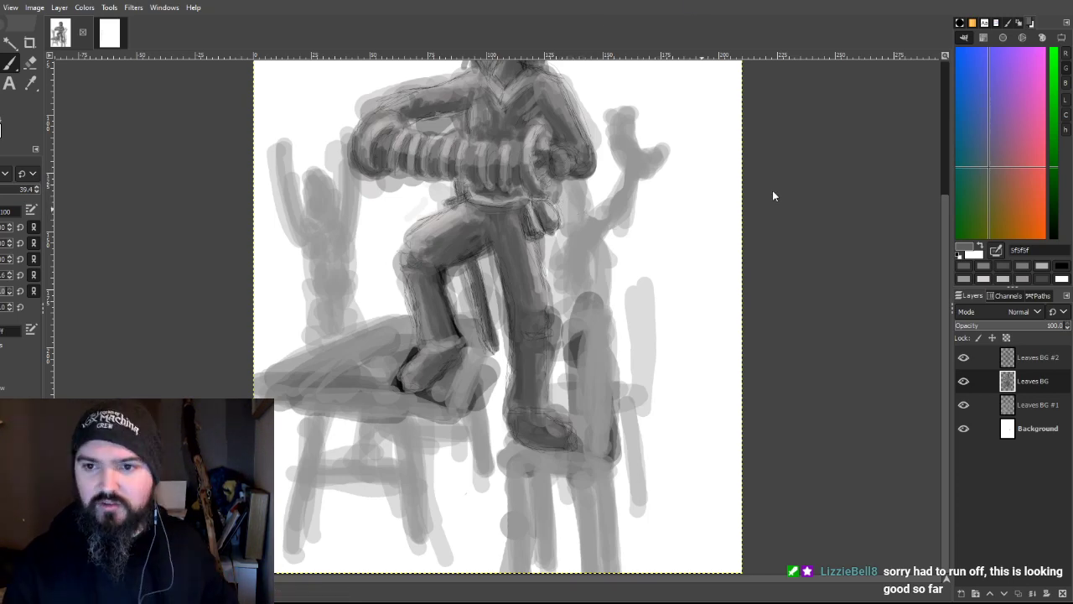
scroll(503, 453, "up", 3)
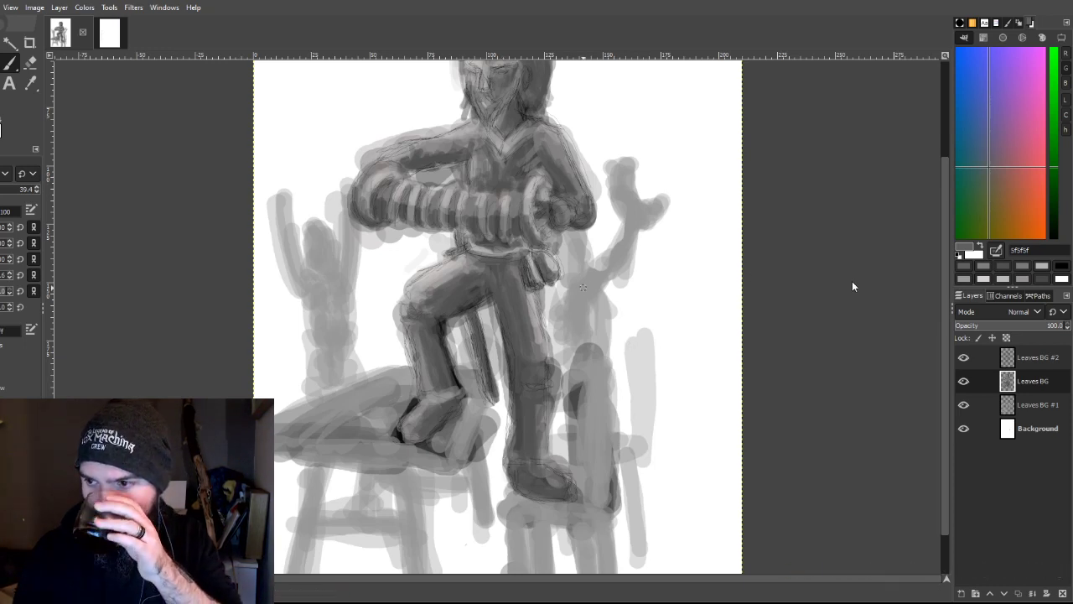
key("shift+ctrl+j")
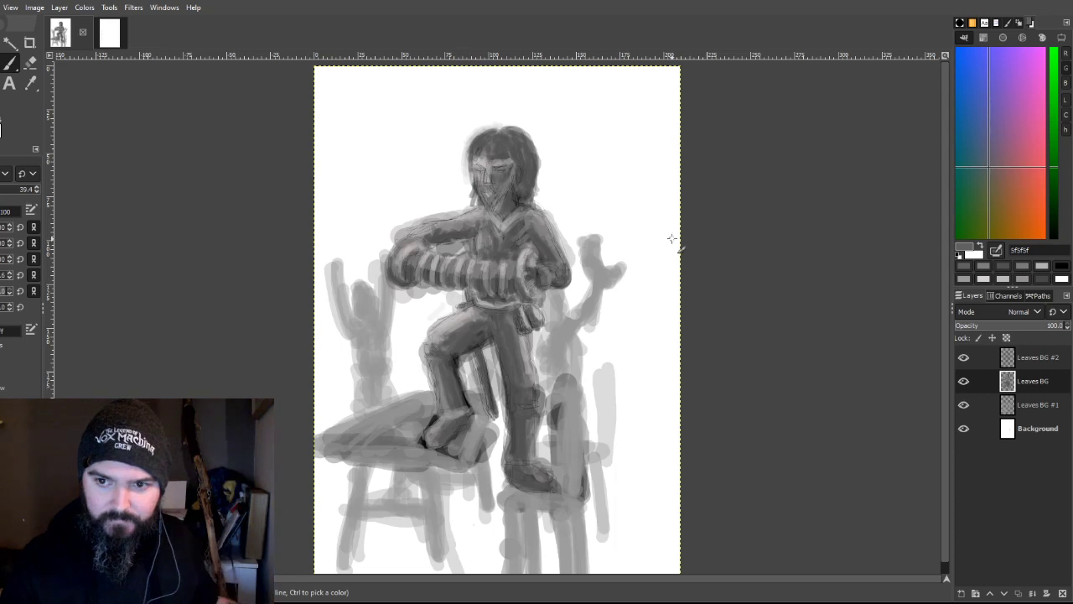
scroll(670, 241, "down", 1)
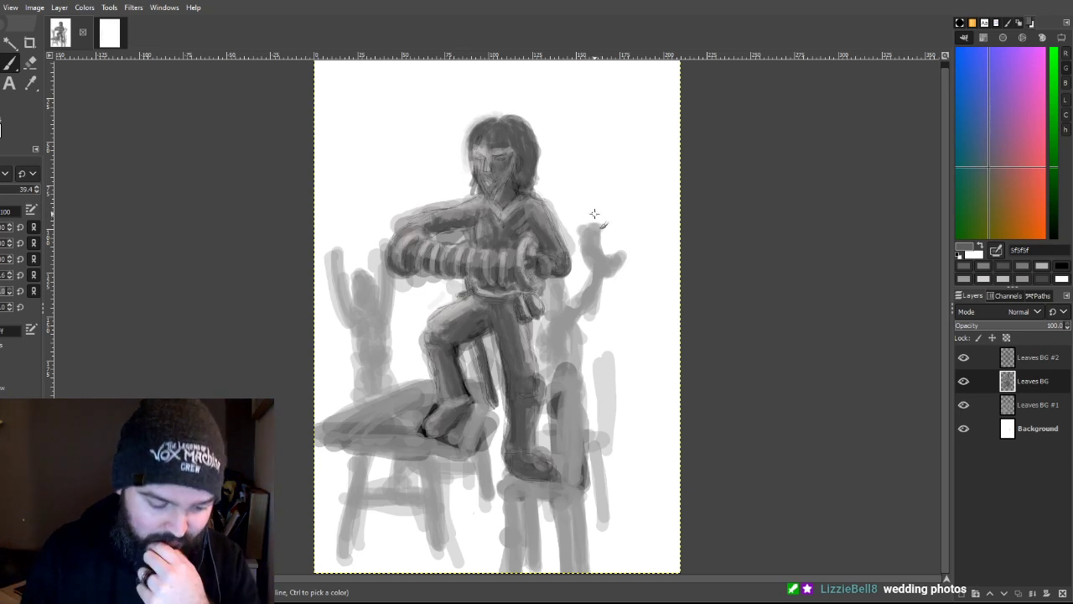
Step: Erase facial sketch lines on Leaves BG #2, and repaint the fringe, forehead and jaw on Leaves BG with 626262 and a8a7a7
left_click(1020, 358)
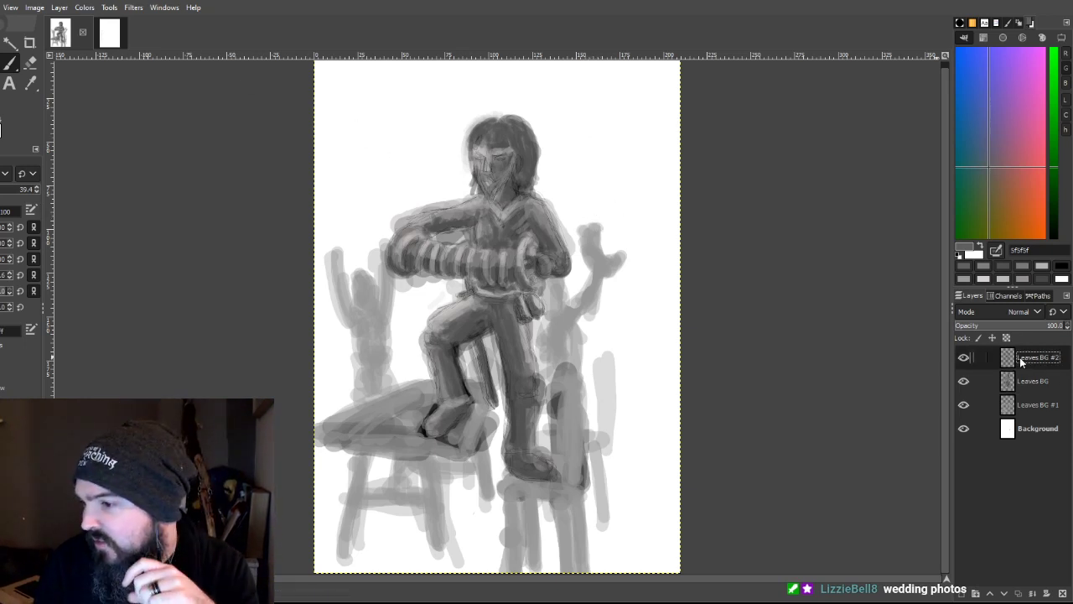
key("shift+e")
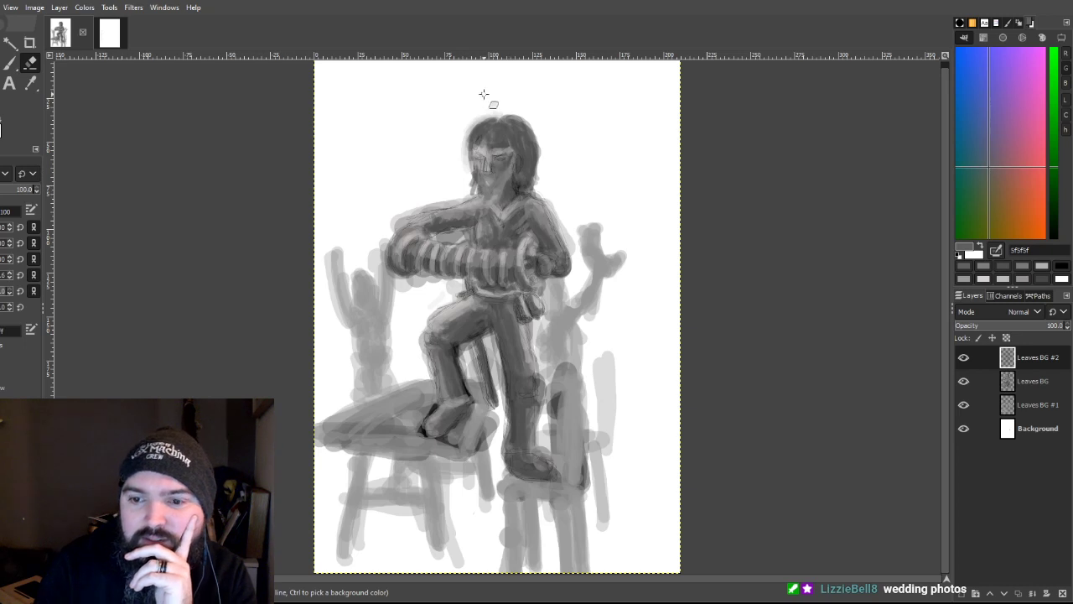
left_click(1006, 382)
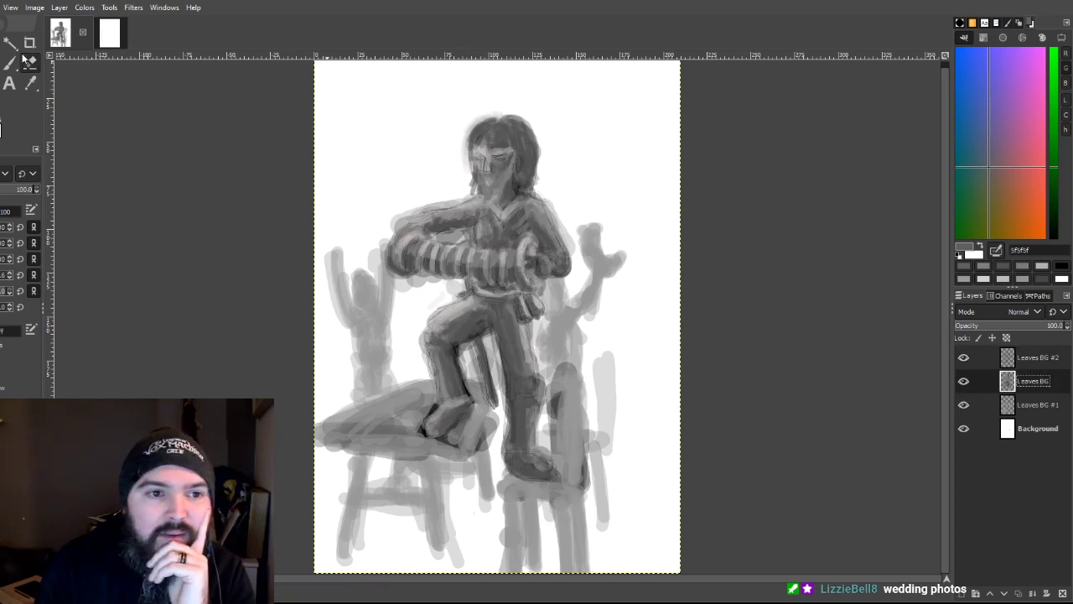
left_click(30, 83)
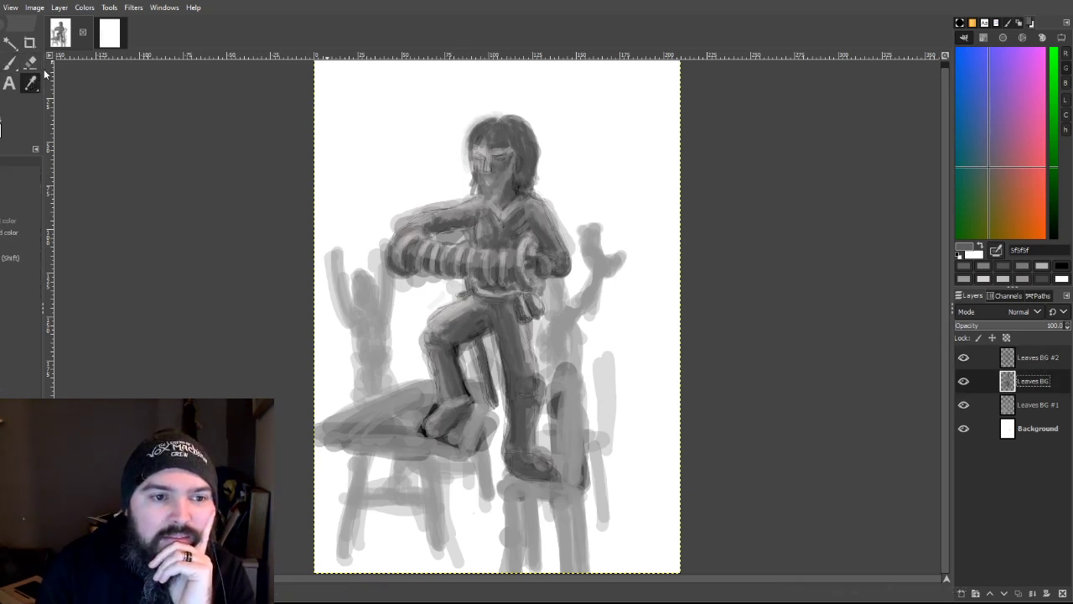
left_click(501, 164)
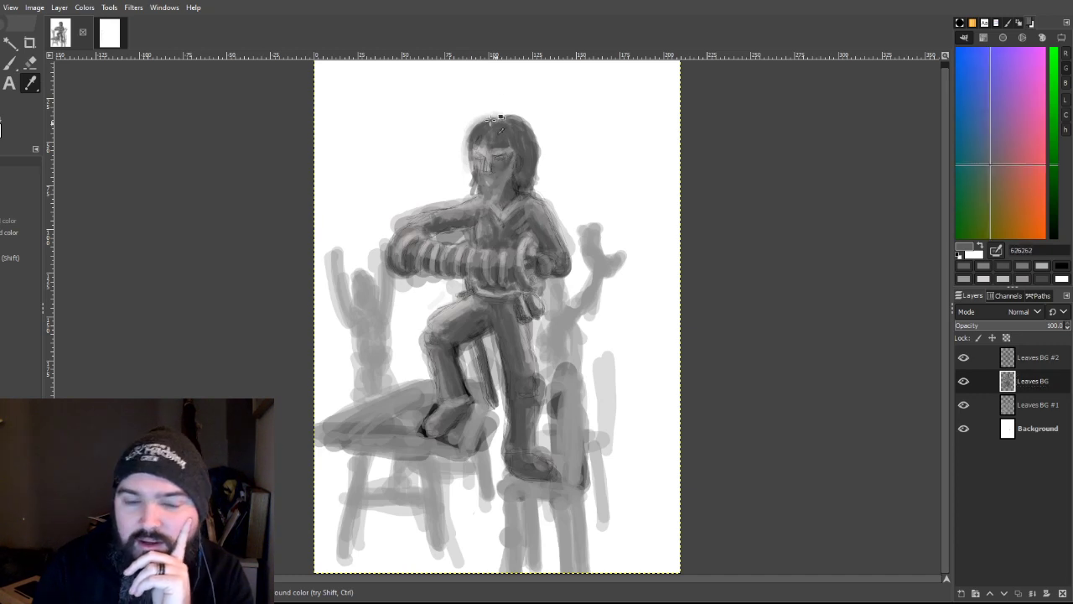
left_click(10, 62)
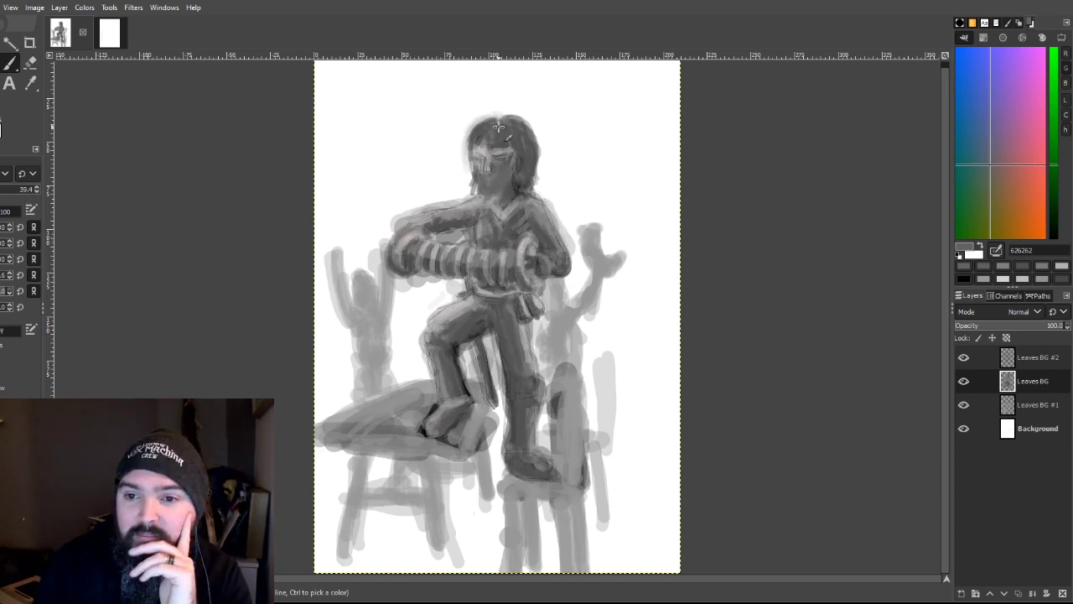
mouse_move(475, 134)
left_mouse_down()
mouse_move(497, 152)
mouse_move(501, 132)
left_mouse_up()
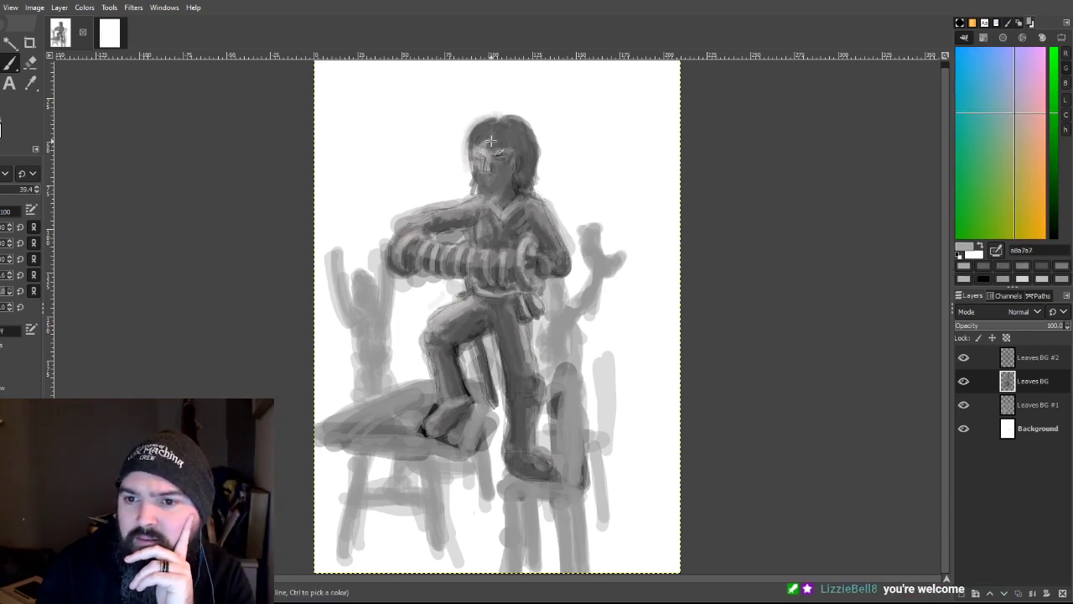
mouse_move(490, 138)
left_mouse_down()
mouse_move(511, 157)
mouse_move(488, 166)
left_mouse_up()
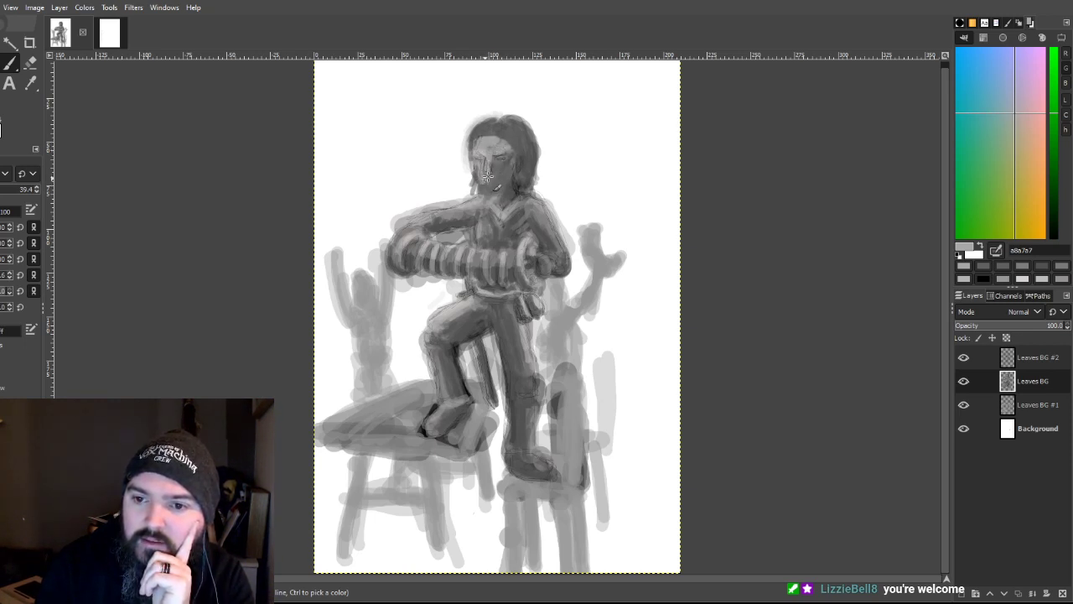
mouse_move(480, 184)
left_mouse_down()
mouse_move(507, 172)
mouse_move(498, 171)
left_mouse_up()
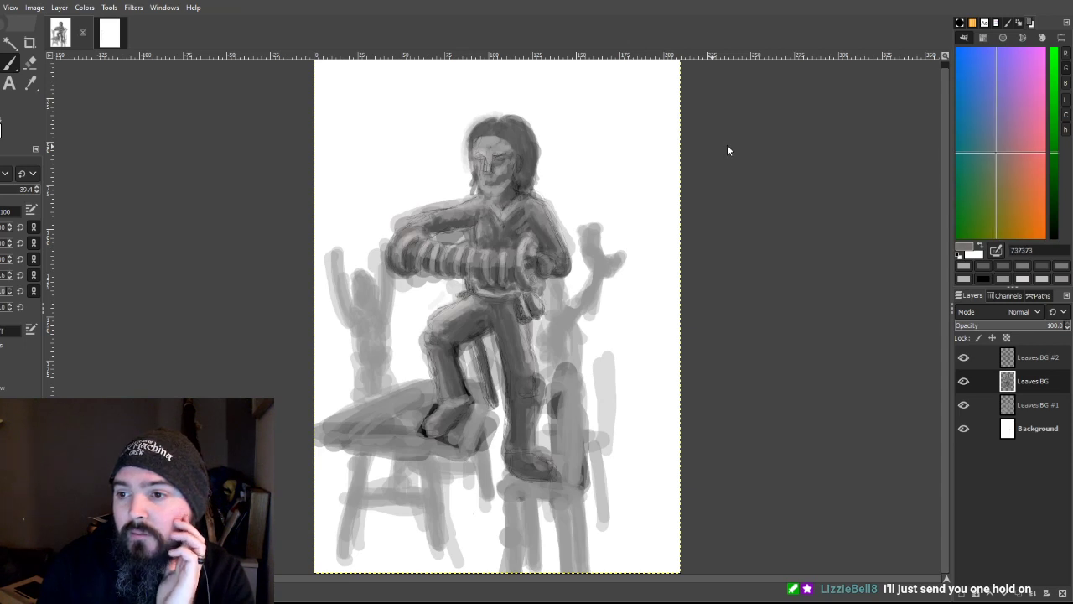
Step: Paint the crown of the hair in 7c7c7c, and erase excess paint around the hair, shoulder and gap under the extended arm
mouse_move(472, 143)
left_mouse_down()
mouse_move(502, 137)
mouse_move(489, 124)
mouse_move(509, 135)
left_mouse_up()
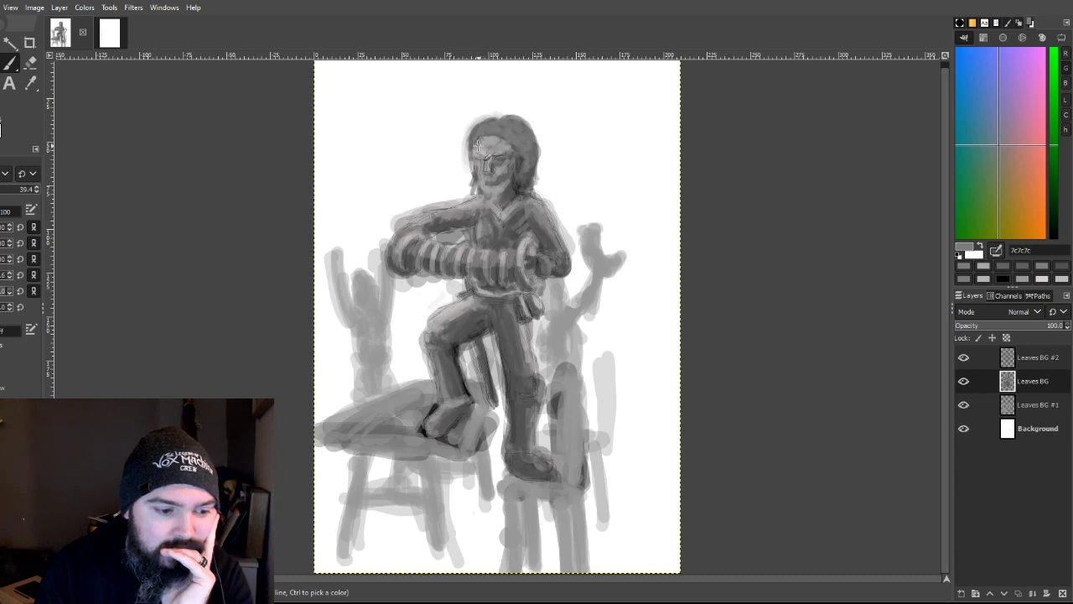
key("shift+e")
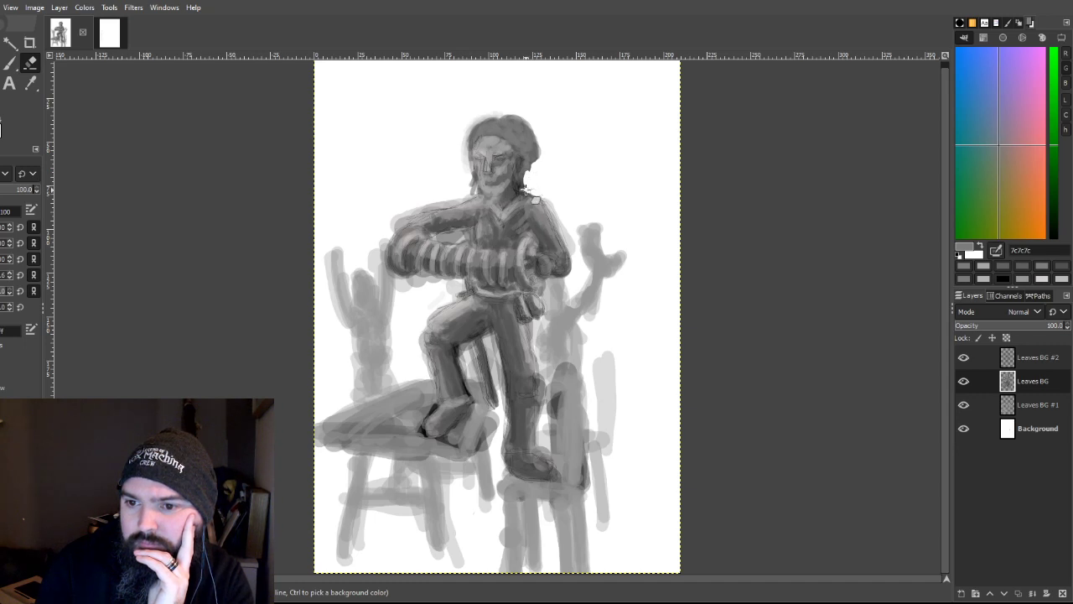
mouse_move(529, 155)
left_mouse_down()
mouse_move(541, 166)
mouse_move(538, 146)
left_mouse_up()
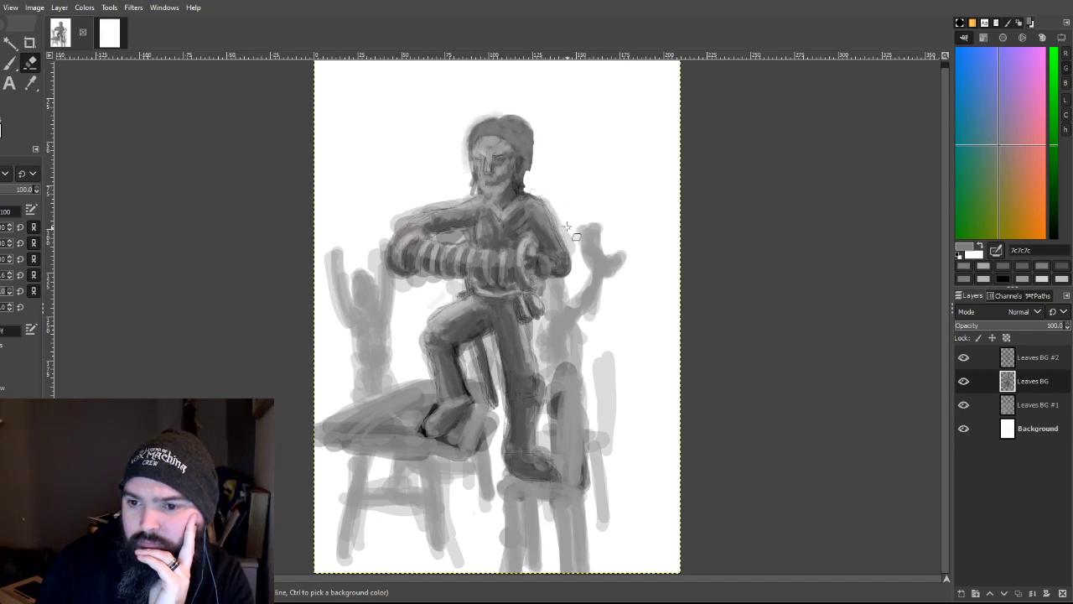
left_click_drag(559, 216, 578, 249)
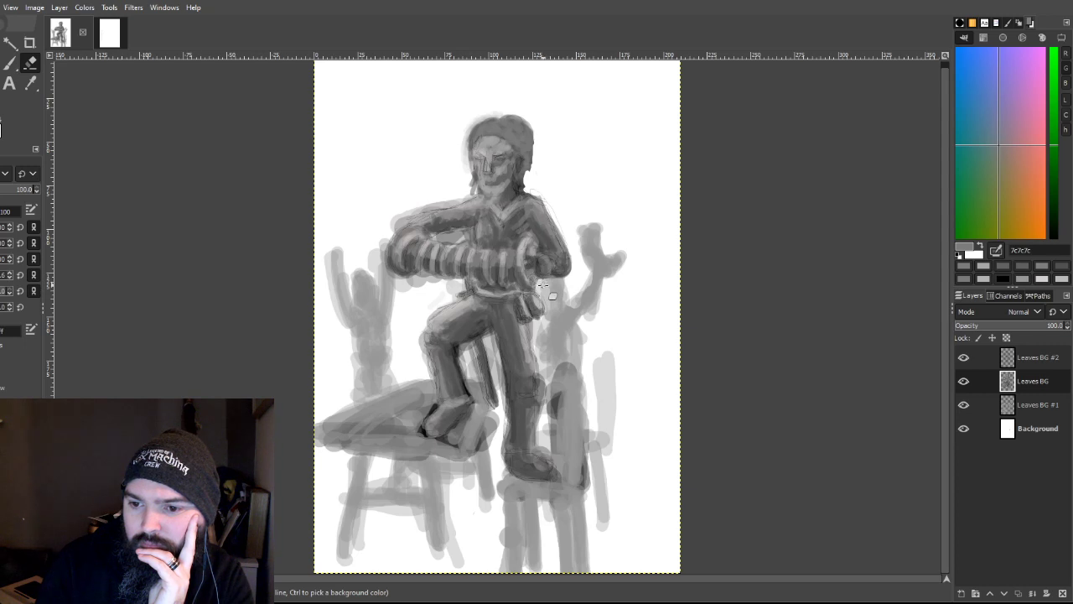
mouse_move(469, 235)
left_mouse_down()
mouse_move(436, 237)
mouse_move(471, 245)
left_mouse_up()
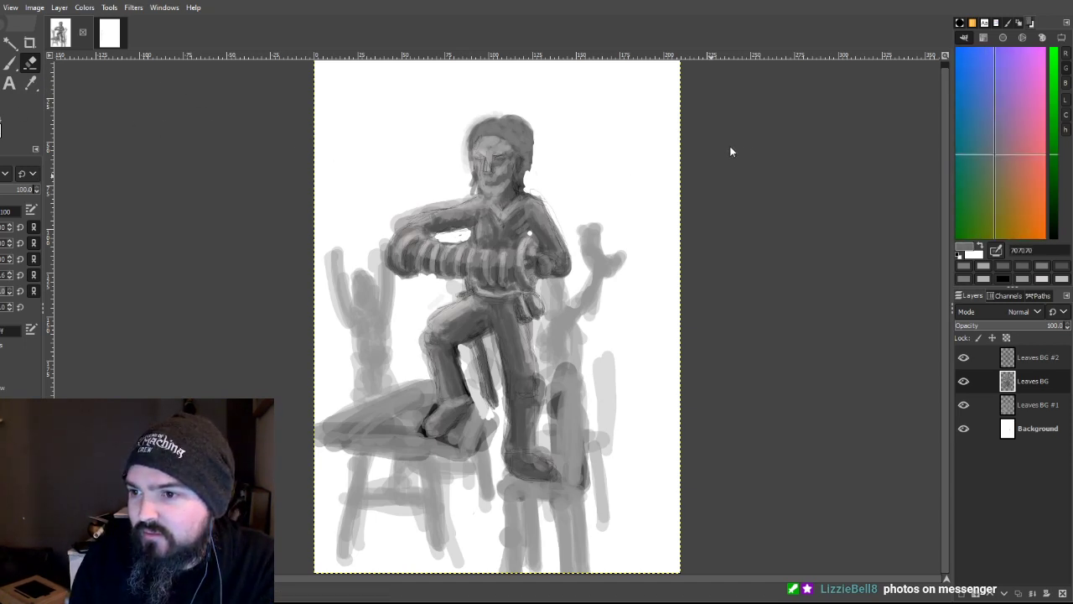
mouse_move(471, 197)
left_mouse_down()
mouse_move(486, 180)
mouse_move(498, 203)
mouse_move(487, 183)
left_mouse_up()
key("ctrl+z")
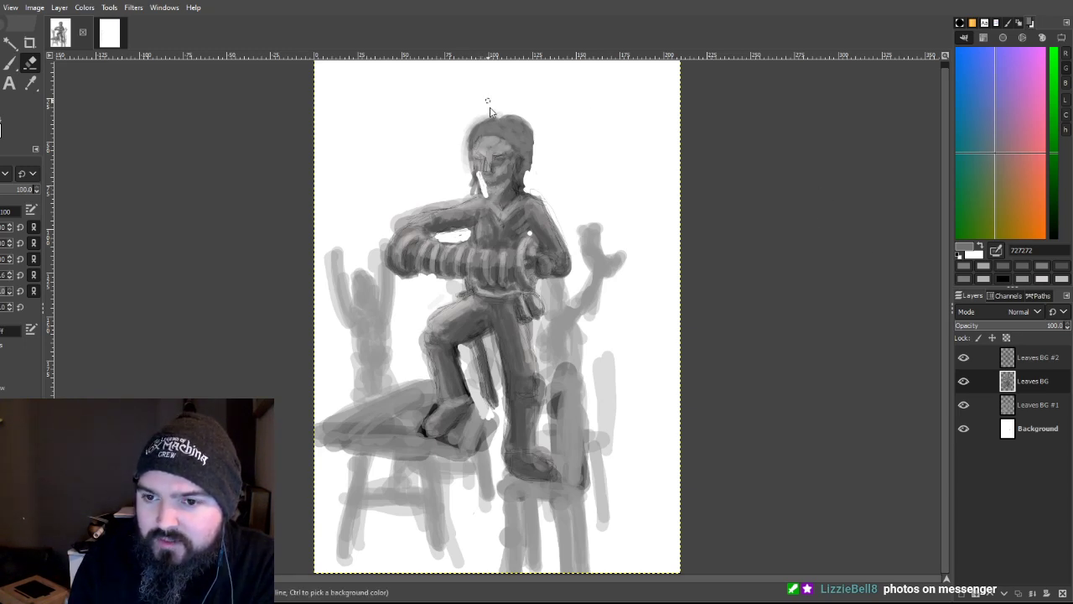
key("ctrl+z")
Step: Paint a moustache and beard on the lower face with greys 727272 and 4e4e4e
key("p")
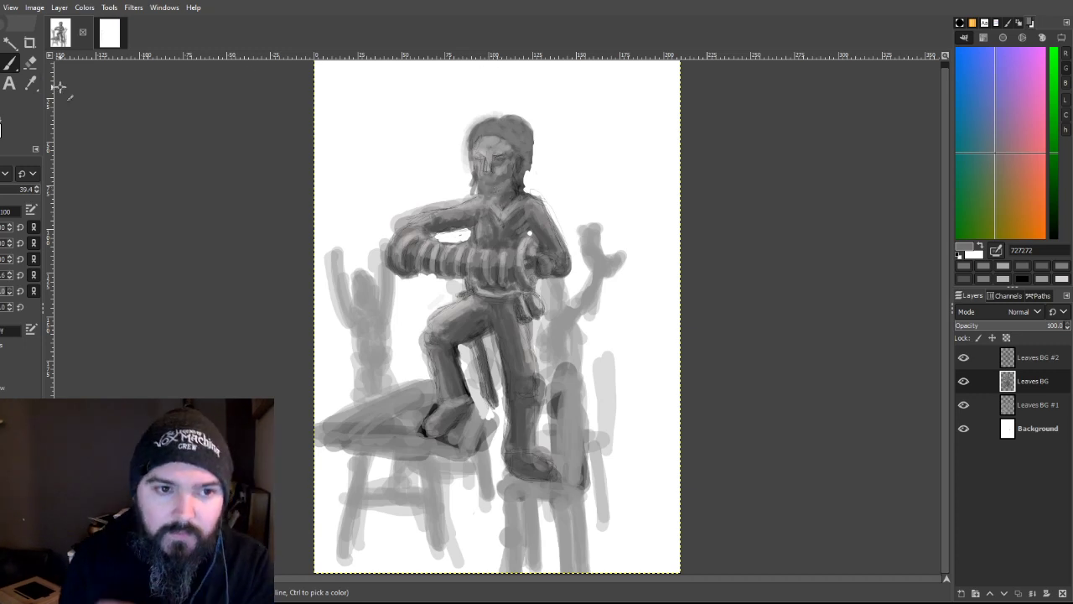
left_click(729, 163, "ctrl")
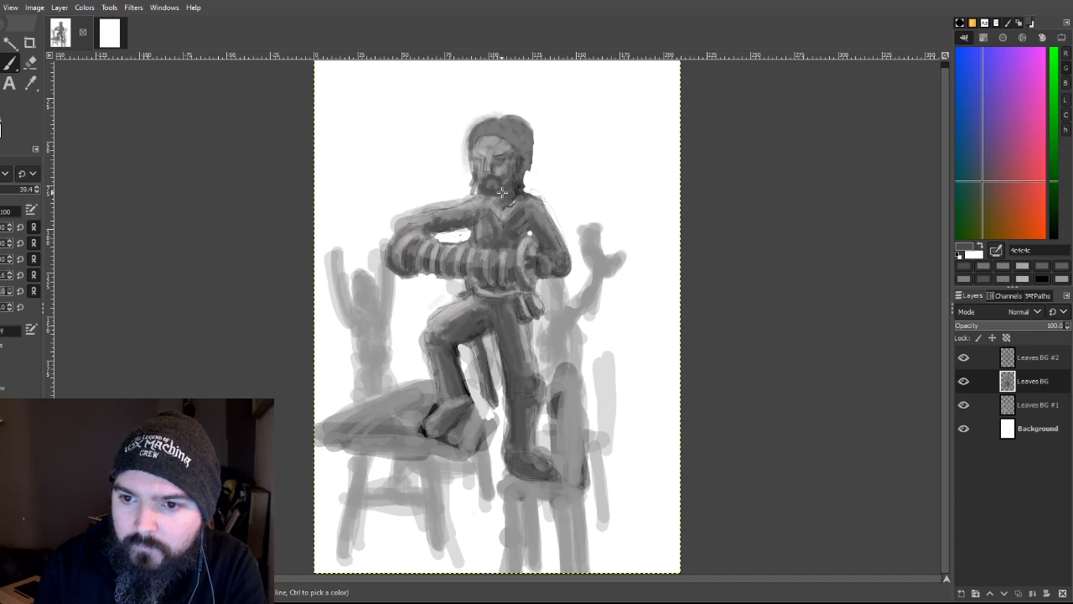
mouse_move(494, 166)
left_mouse_down()
mouse_move(513, 156)
mouse_move(494, 165)
left_mouse_up()
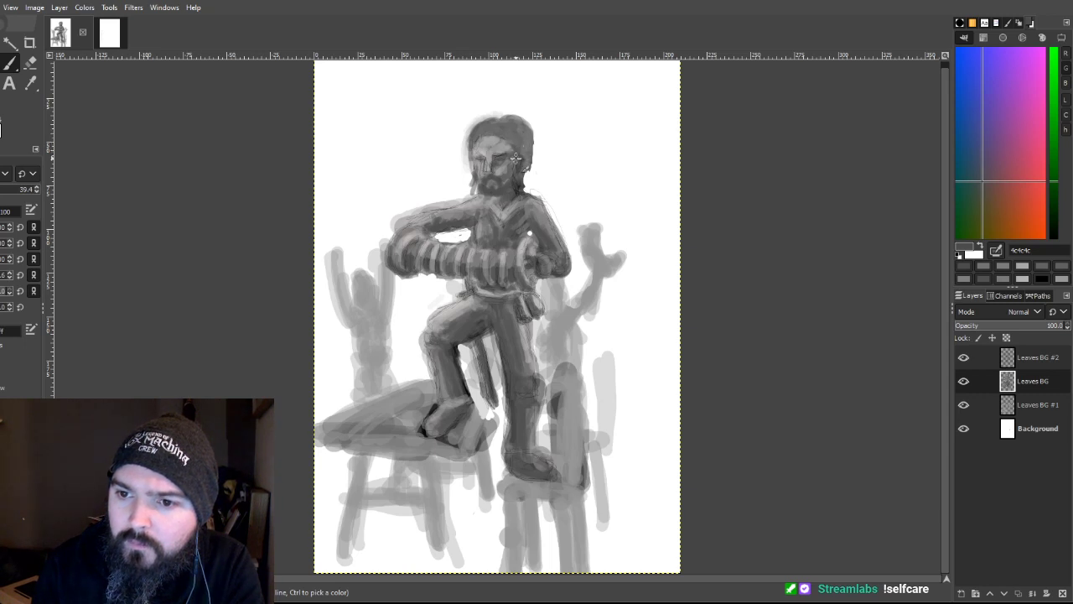
Step: Paint a dark topknot at the back of the head, trim the hair's outer edge and add strands down to the neck
mouse_move(502, 123)
left_mouse_down()
mouse_move(549, 133)
mouse_move(521, 123)
mouse_move(519, 134)
left_mouse_up()
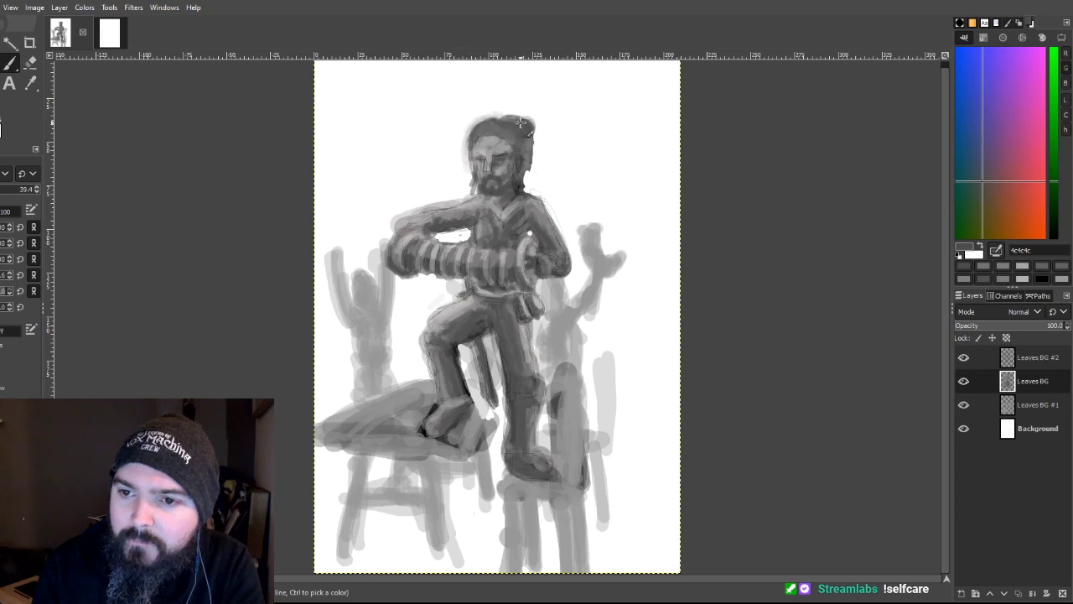
left_click(30, 62)
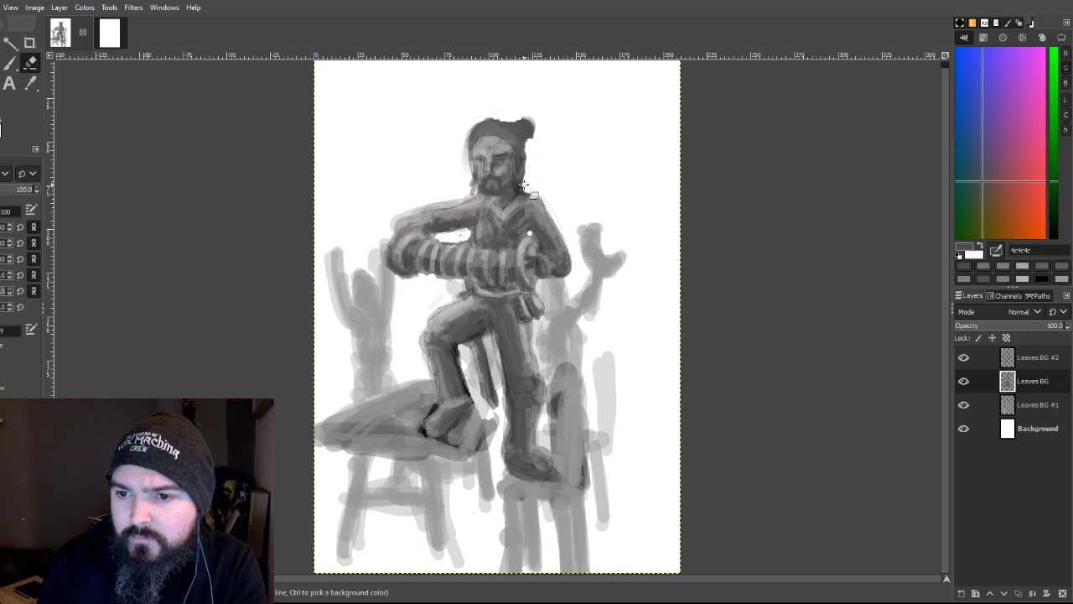
key("p")
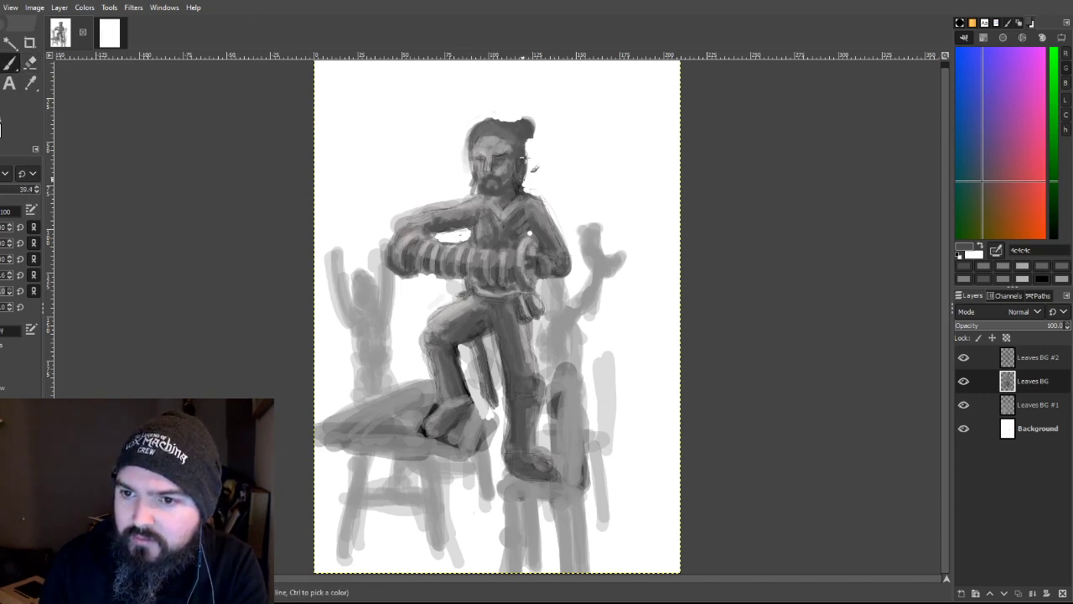
mouse_move(526, 136)
left_mouse_down()
mouse_move(531, 186)
mouse_move(526, 171)
mouse_move(530, 182)
mouse_move(472, 186)
mouse_move(526, 182)
left_mouse_up()
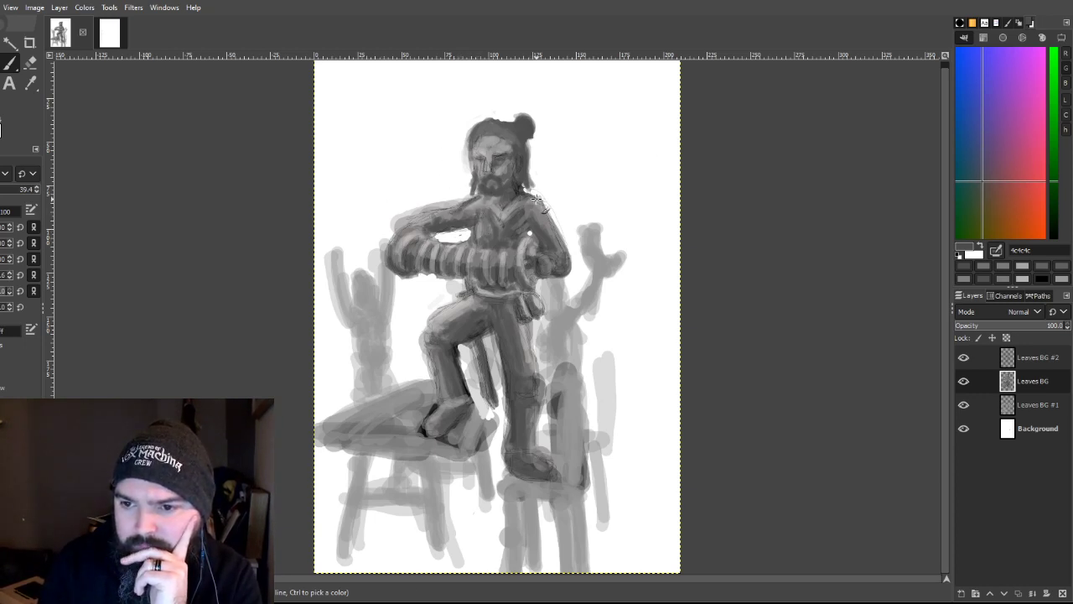
Step: Select the rectangular area around the head and scale it down to about 54 by 49 mm
left_click(29, 42)
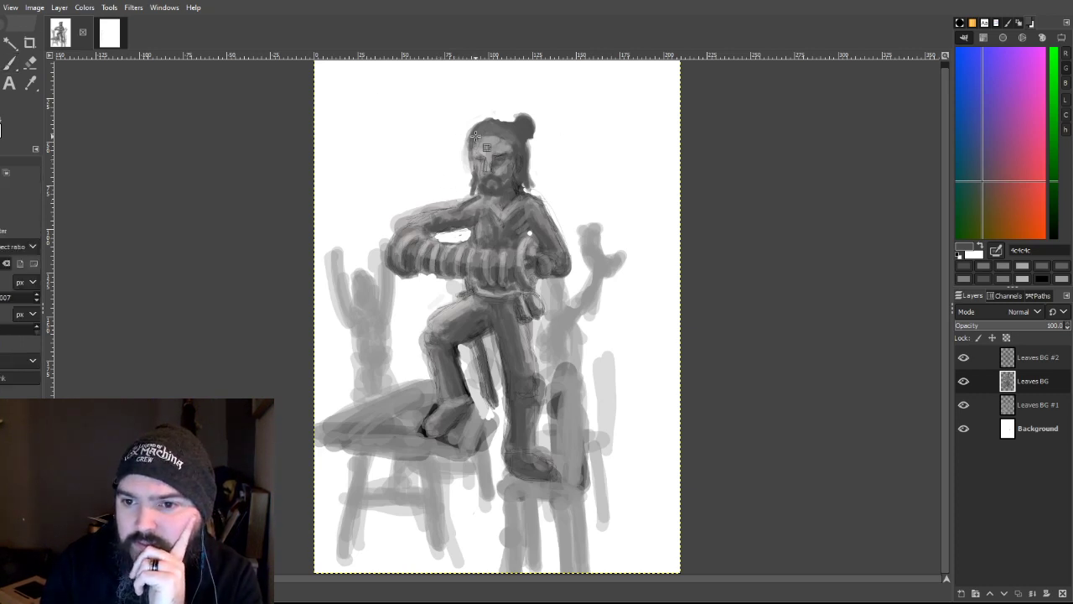
left_click_drag(439, 101, 546, 199)
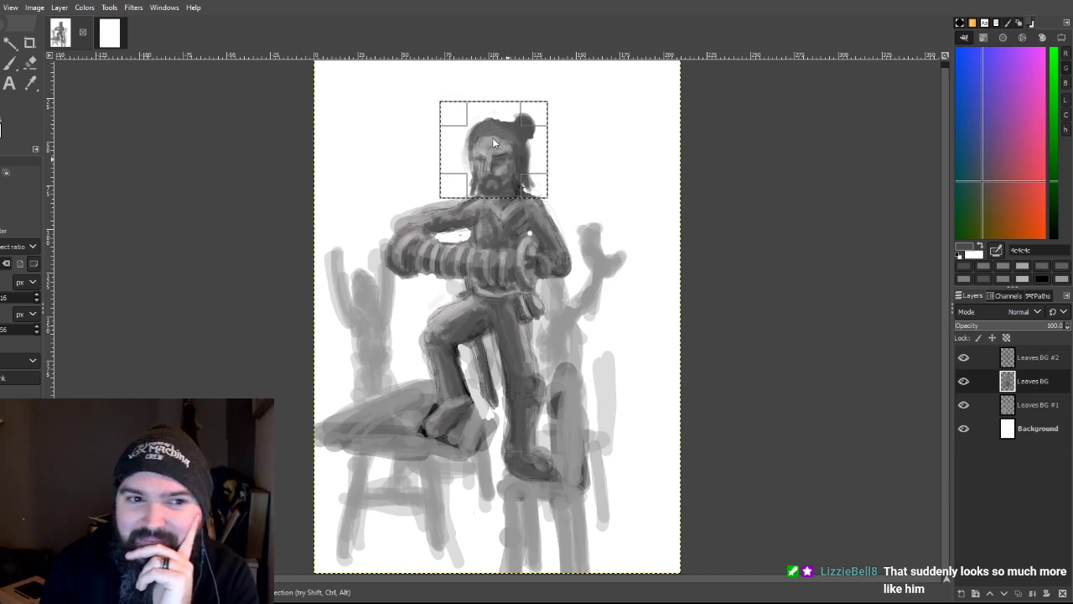
key("shift+s")
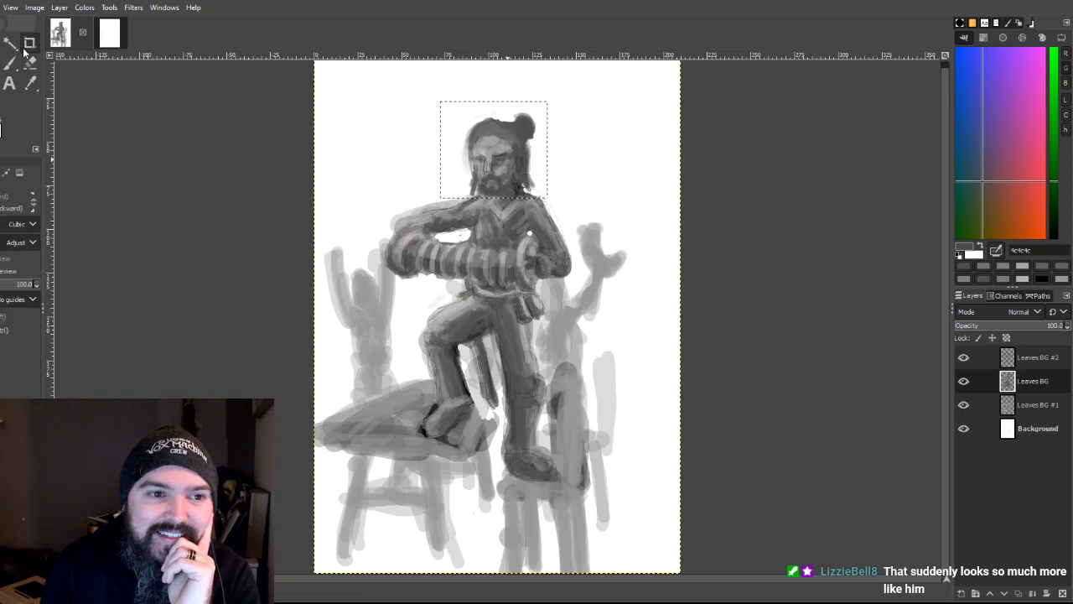
left_click(547, 103)
left_click_drag(442, 199, 486, 177)
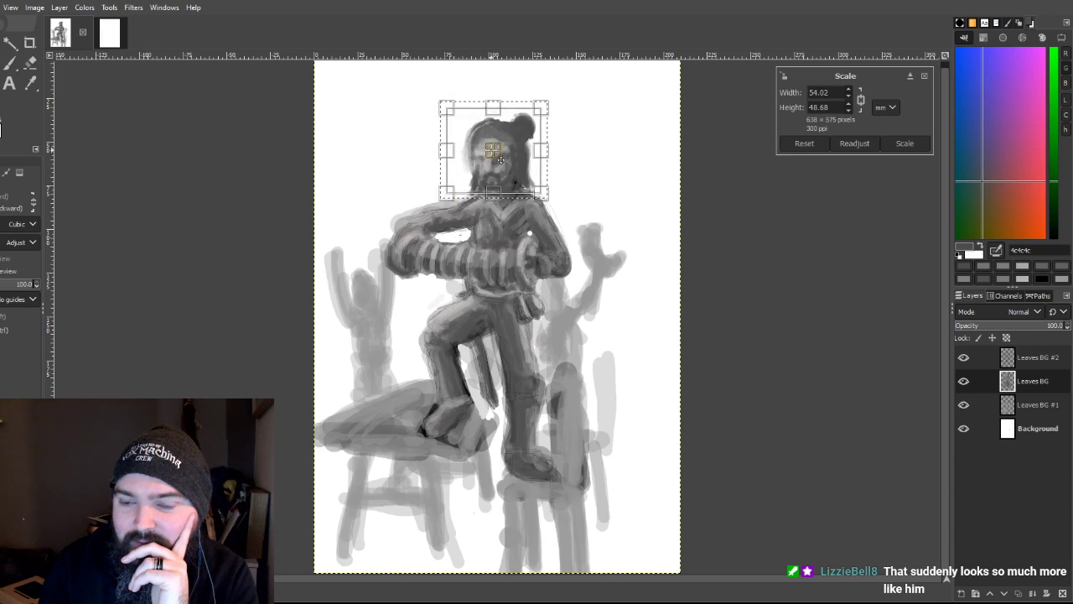
left_click(887, 143)
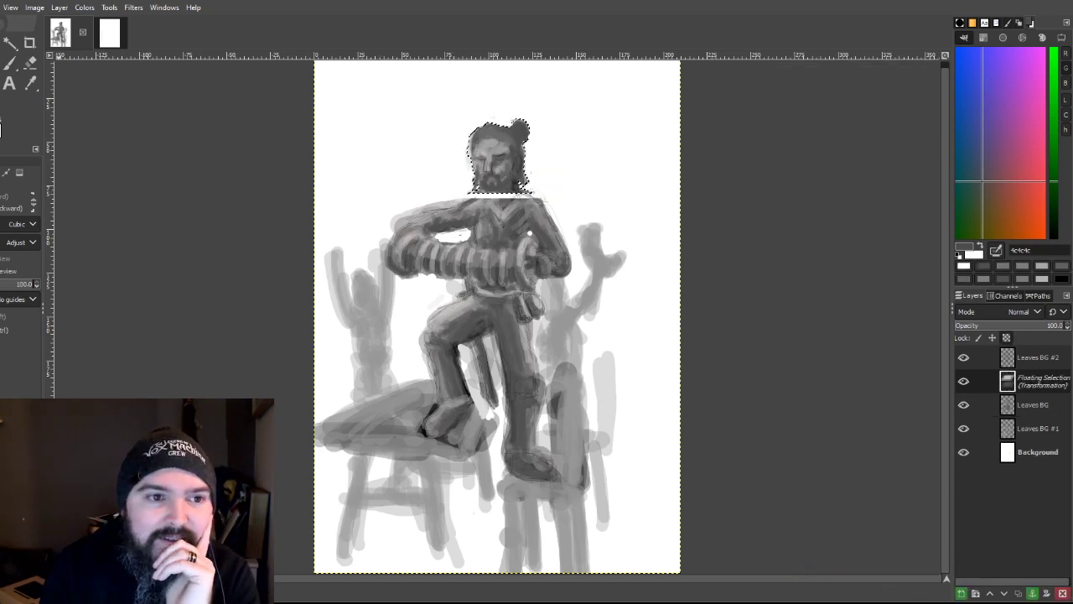
Step: Anchor the scaled head onto the Leaves BG layer and clear the rectangular selection
key("m")
key("ctrl+h")
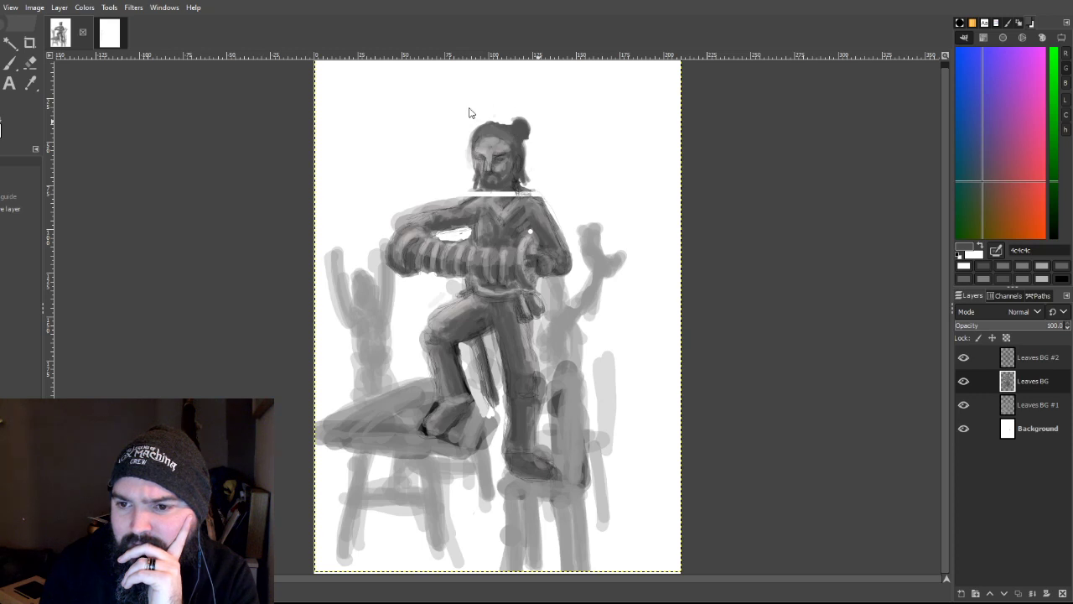
left_click_drag(457, 100, 437, 89)
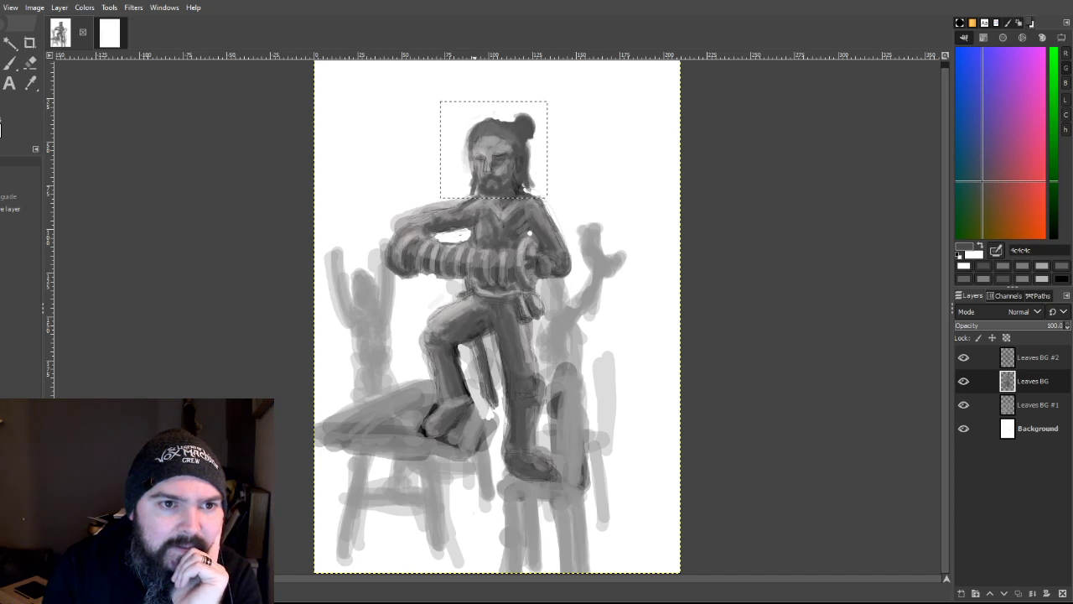
key("Return")
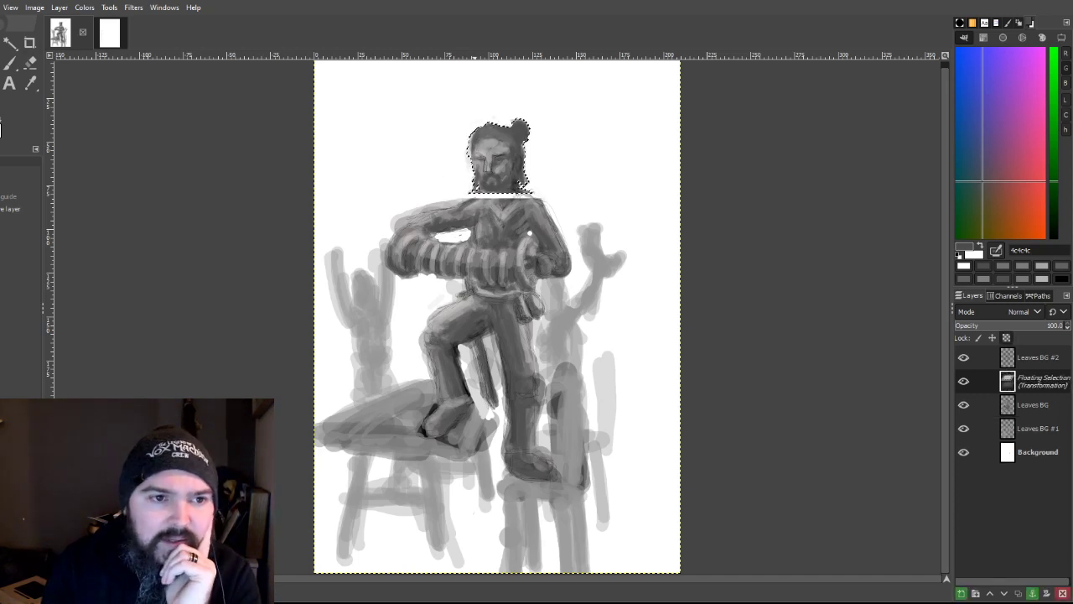
key("r")
left_click(219, 143)
key("p")
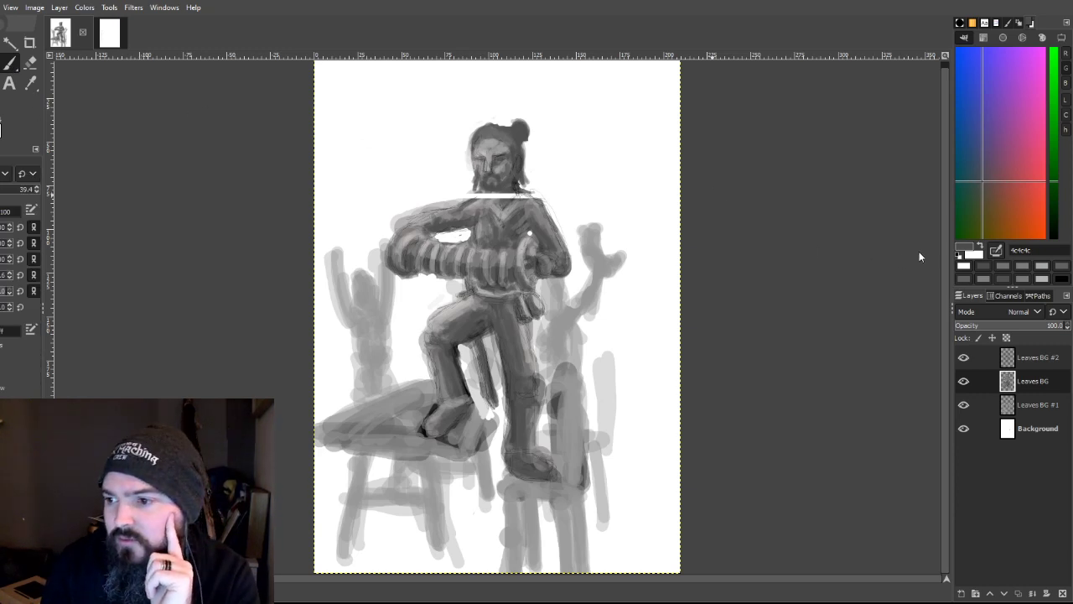
Step: Paint over the white gap between head and torso with sampled greys 8a8787, 747272 and 616161, blending neck, shoulders and collar
left_click(31, 83)
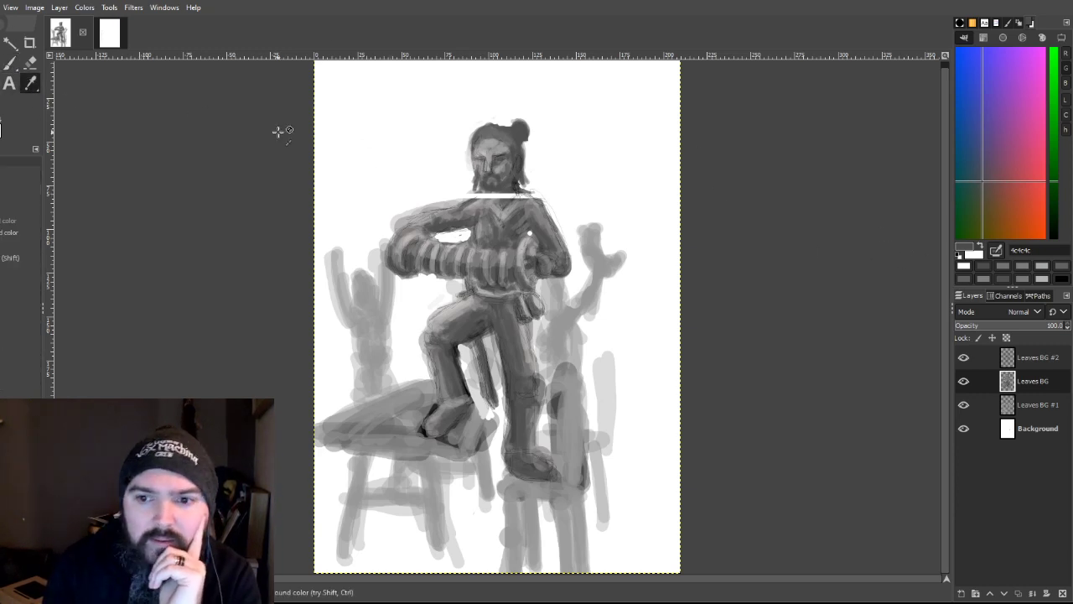
left_click(503, 204)
key("p")
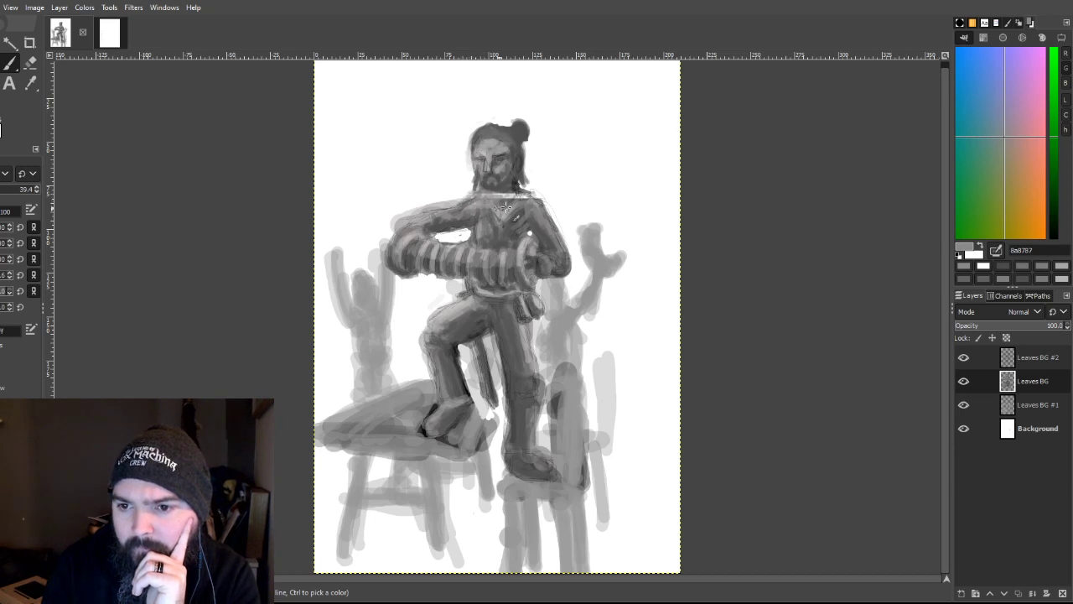
key("o")
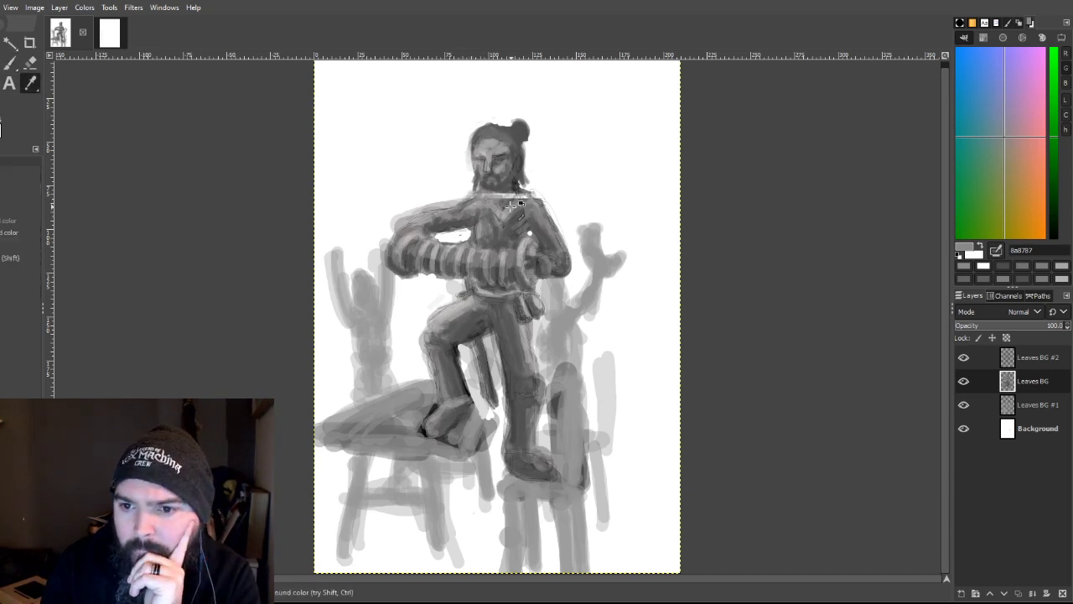
left_click(512, 210)
left_click(10, 65)
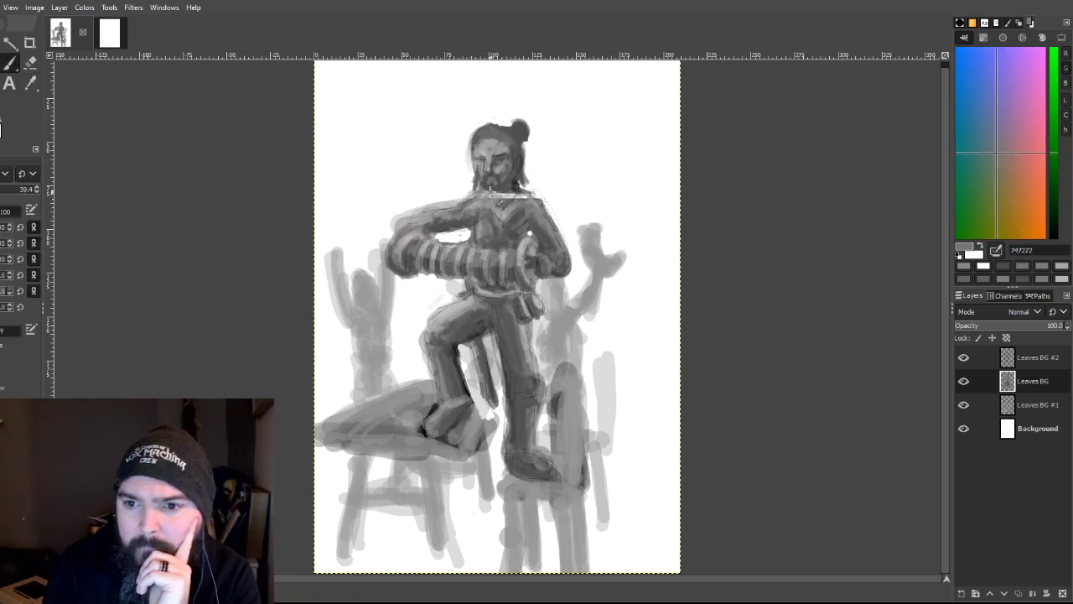
mouse_move(507, 195)
left_mouse_down()
mouse_move(526, 204)
mouse_move(499, 201)
left_mouse_up()
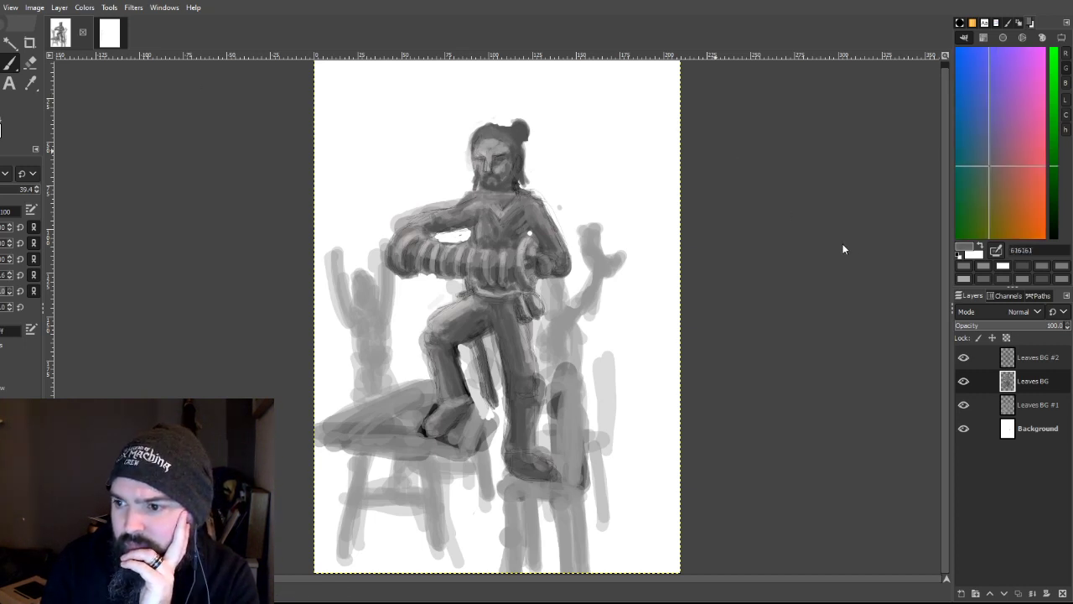
left_click_drag(487, 192, 491, 193)
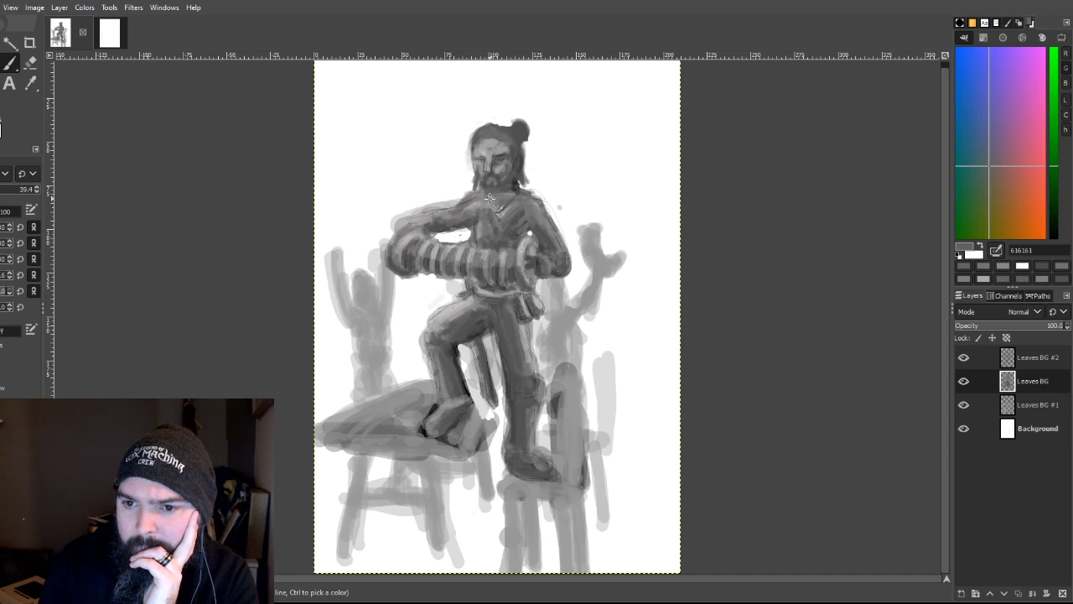
mouse_move(520, 197)
left_mouse_down()
mouse_move(541, 211)
mouse_move(507, 221)
mouse_move(519, 211)
left_mouse_up()
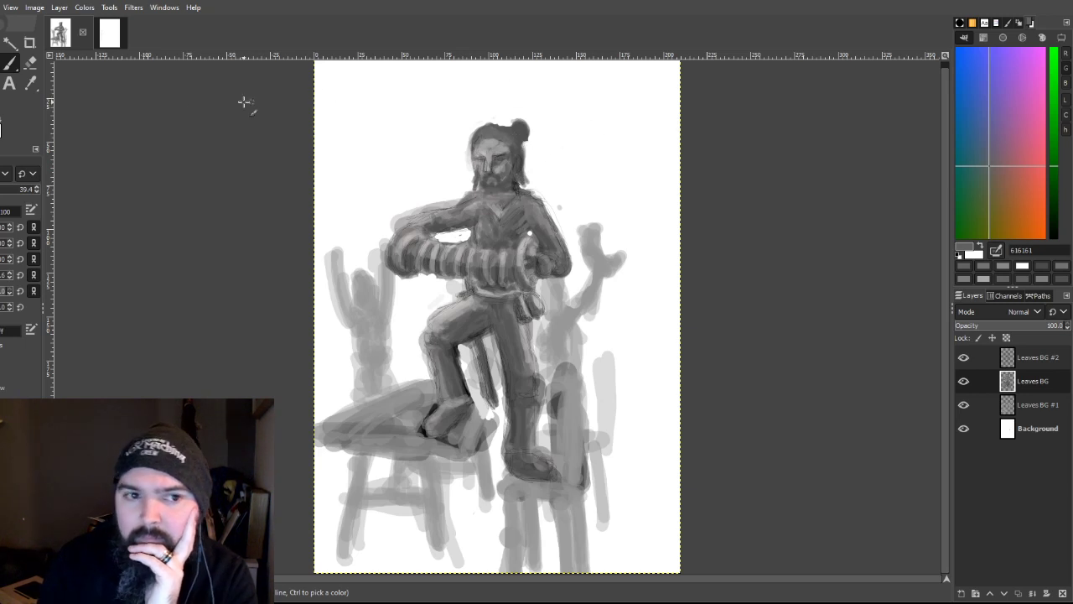
Step: Sample the light grey b0adad and brighten the ribs and hand-side end of the concertina-like object
left_click(30, 82)
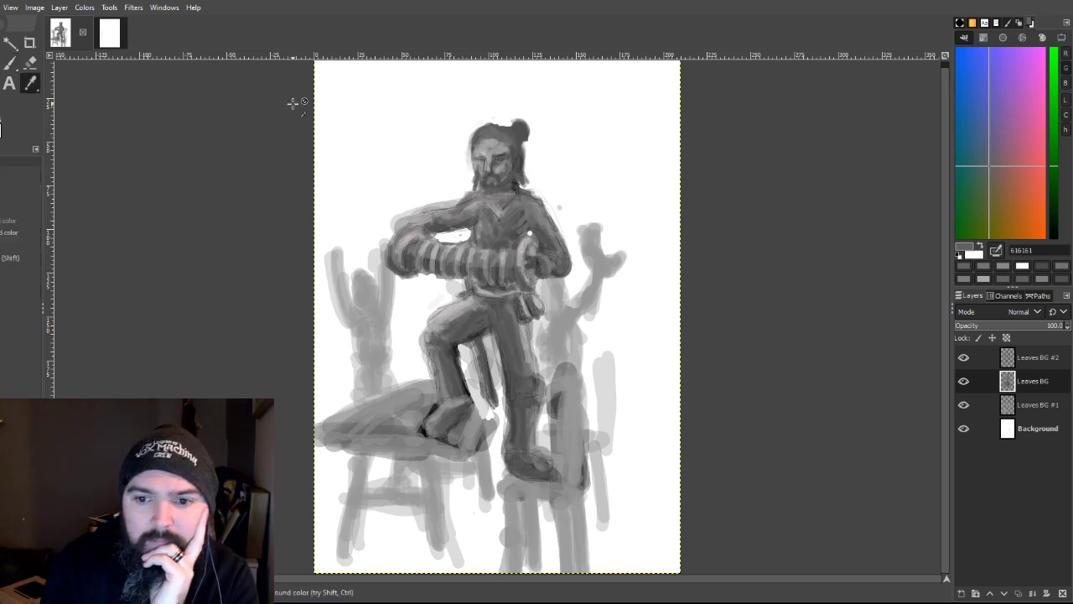
left_click(461, 249)
key("p")
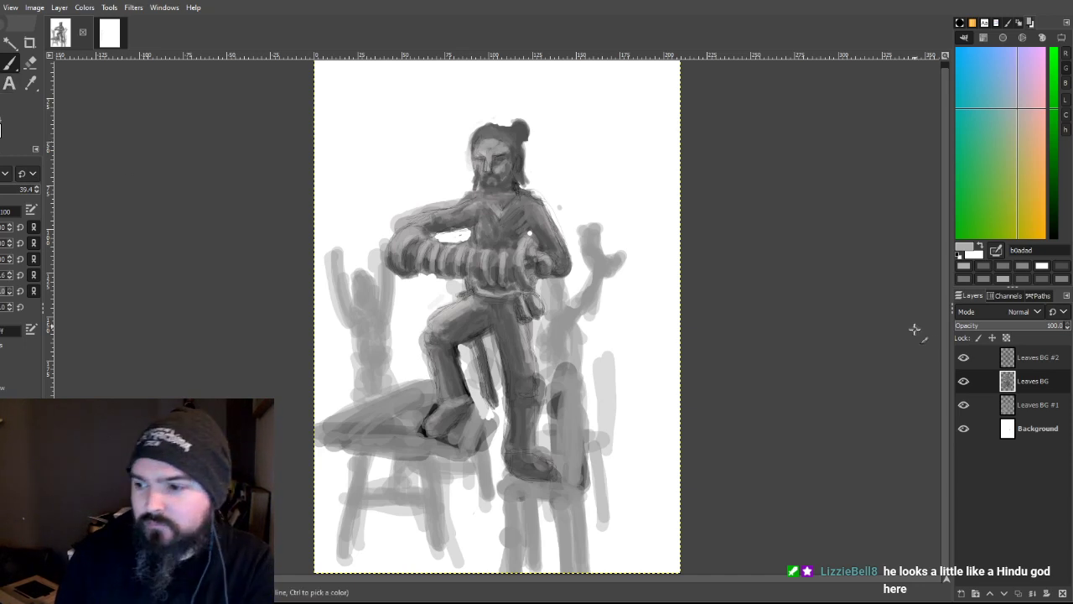
Step: On the Leaves BG #2 layer, sketch black lines defining the eyes, nose, moustache, beard and hairline
left_click(1025, 358)
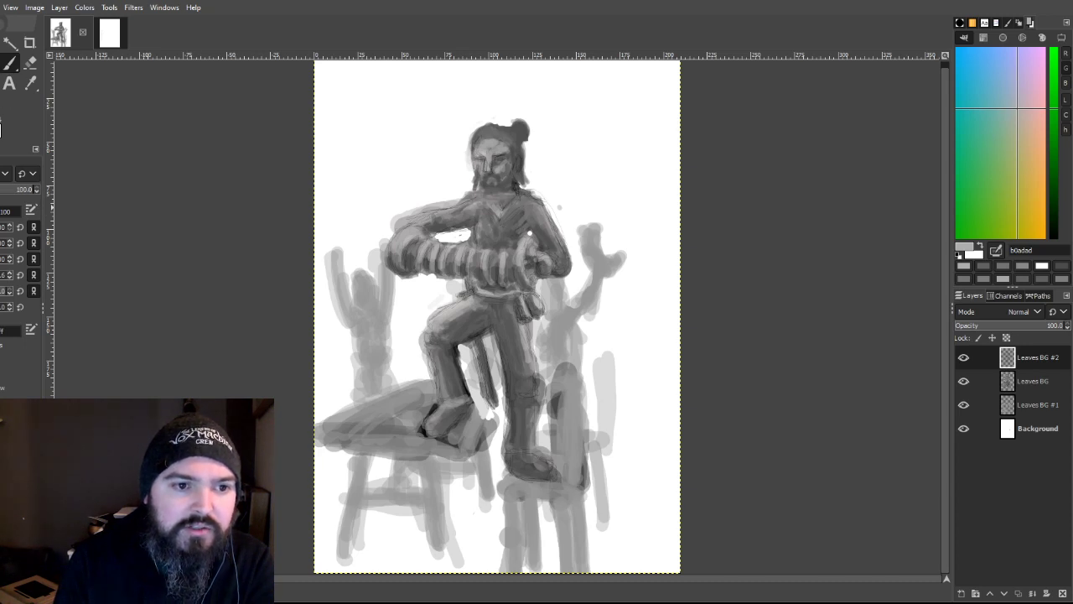
key("d")
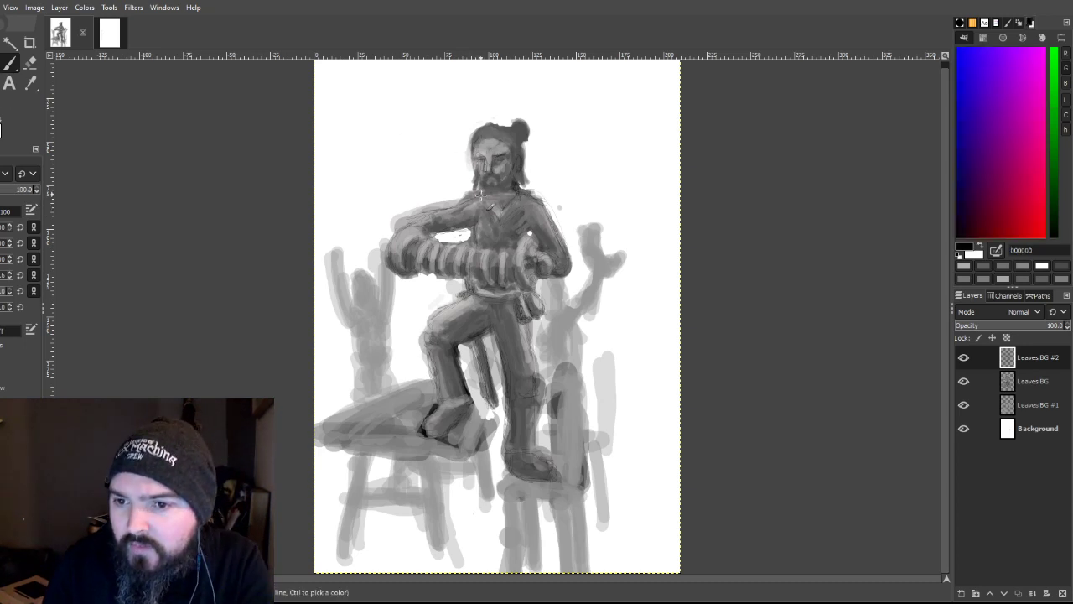
left_click_drag(487, 175, 494, 184)
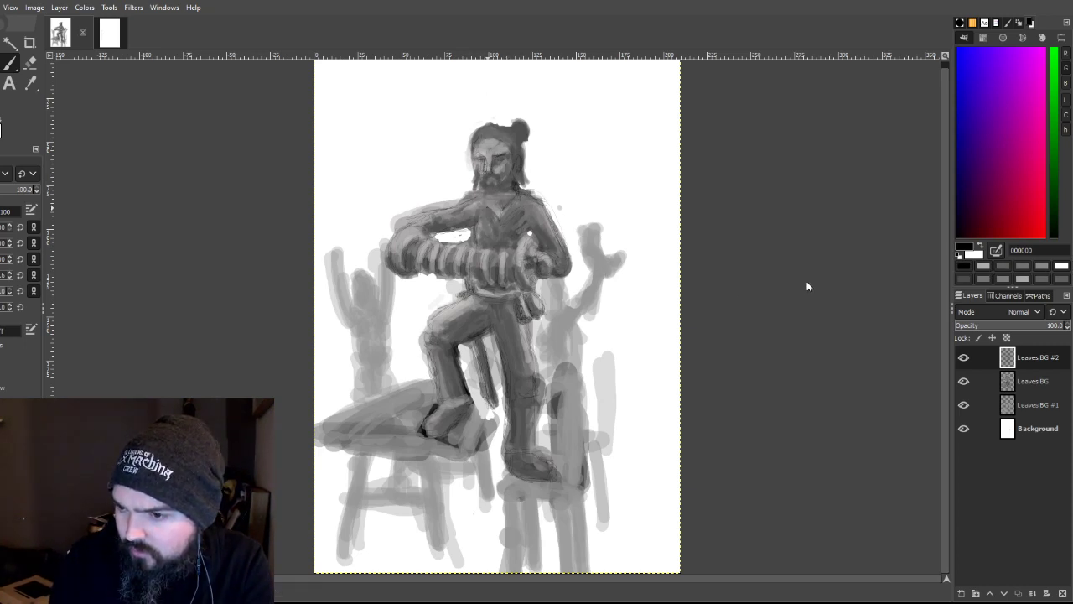
key("plus")
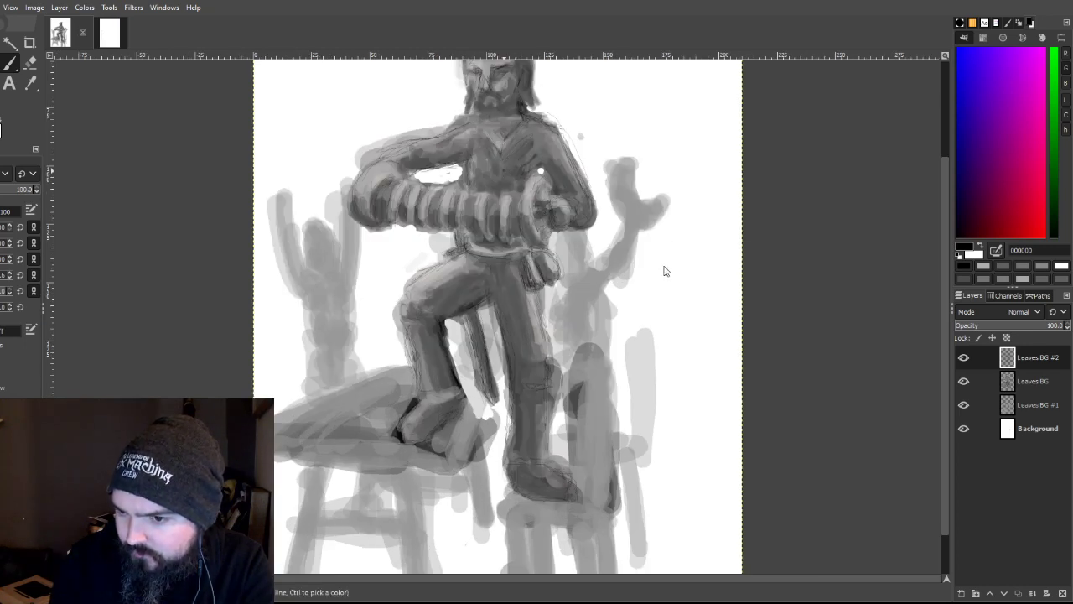
key("plus")
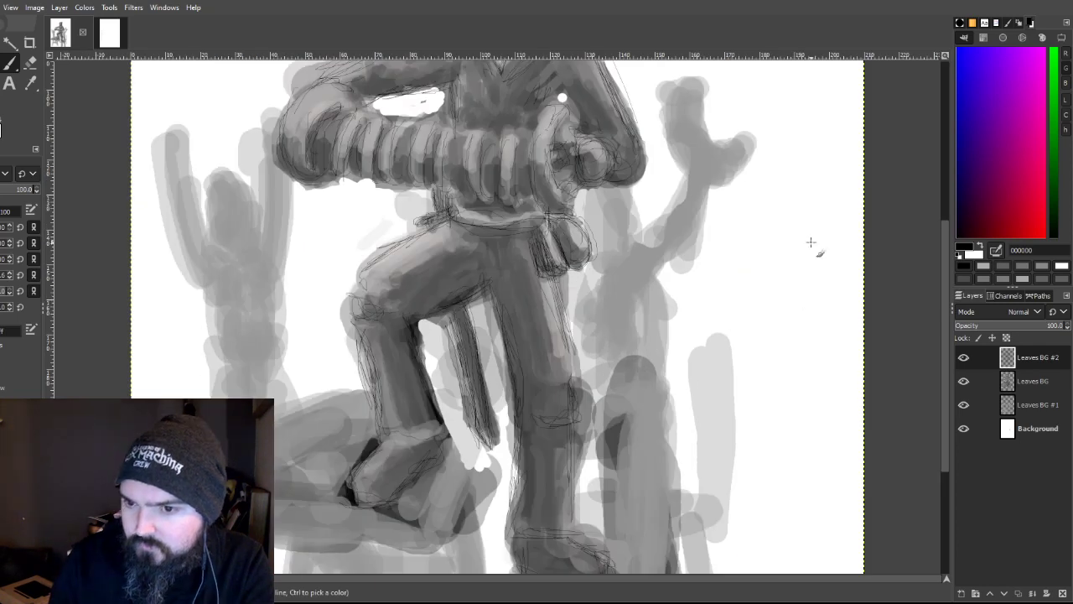
scroll(807, 305, "up", 5)
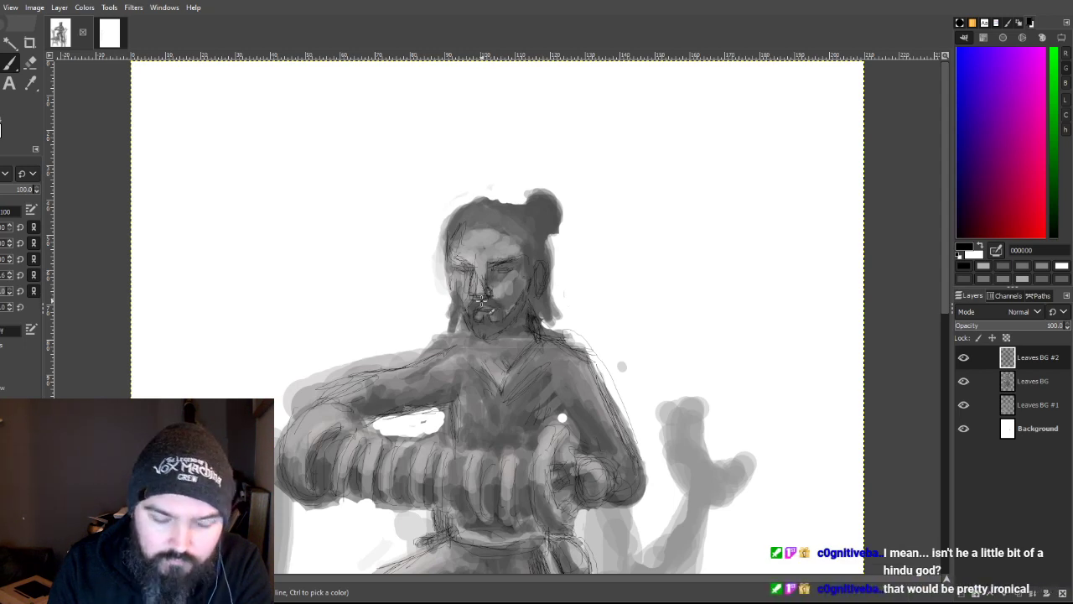
left_click_drag(484, 295, 477, 299)
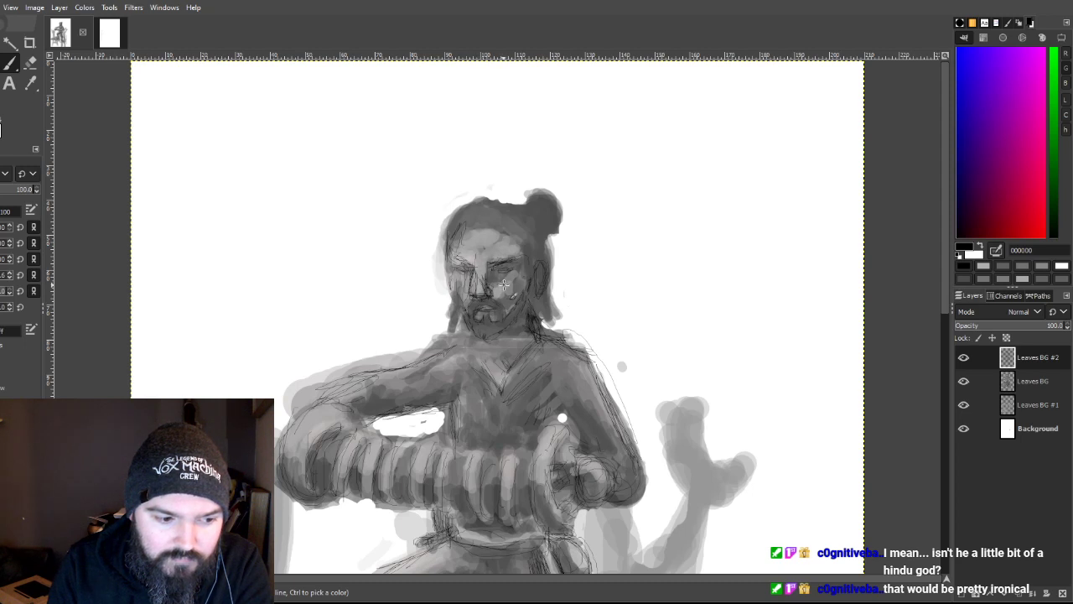
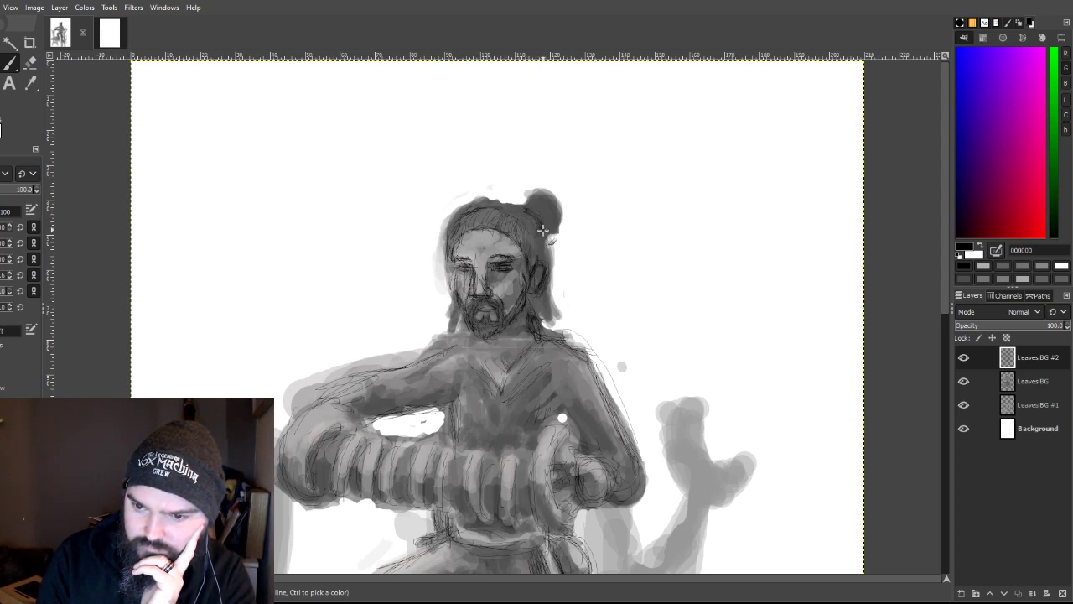
Step: Sketch black strands over the topknot, crown and side hair, and line the crossed V-shaped collar
mouse_move(532, 197)
left_mouse_down()
mouse_move(558, 220)
mouse_move(546, 192)
mouse_move(503, 211)
mouse_move(521, 218)
left_mouse_up()
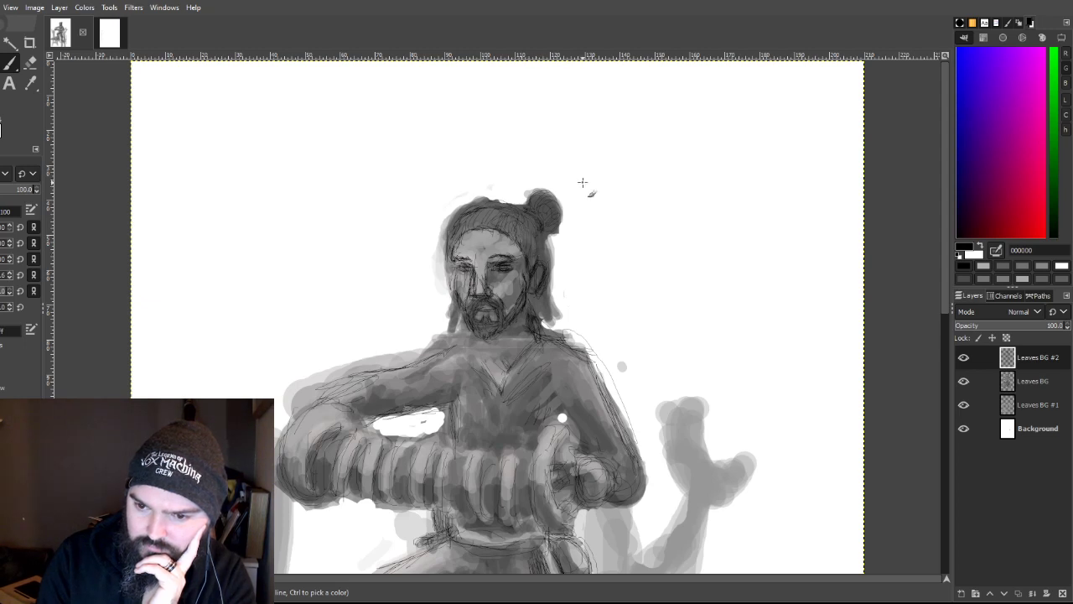
mouse_move(547, 290)
left_mouse_down()
mouse_move(550, 318)
mouse_move(545, 298)
mouse_move(550, 306)
left_mouse_up()
mouse_move(456, 302)
left_mouse_down()
mouse_move(457, 324)
mouse_move(457, 307)
left_mouse_up()
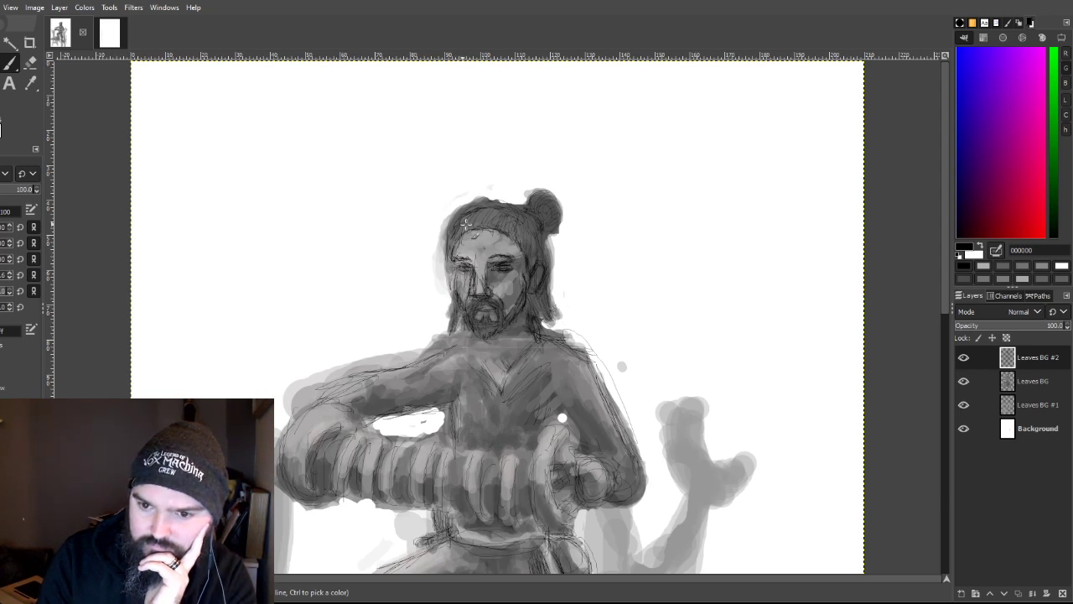
mouse_move(457, 216)
left_mouse_down()
mouse_move(500, 205)
mouse_move(522, 214)
left_mouse_up()
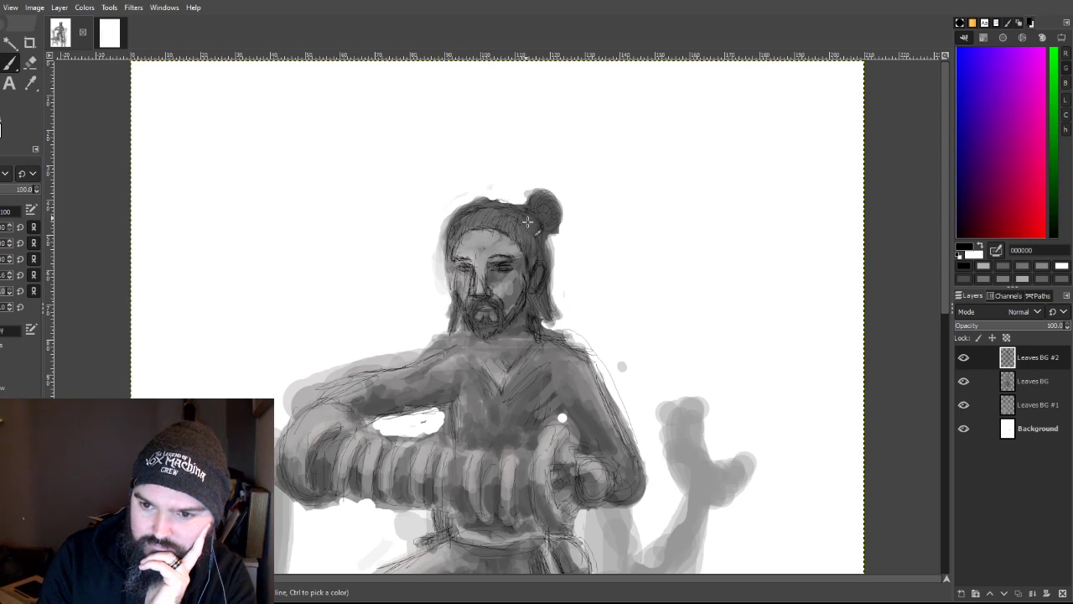
mouse_move(445, 267)
left_mouse_down()
mouse_move(459, 296)
mouse_move(456, 285)
left_mouse_up()
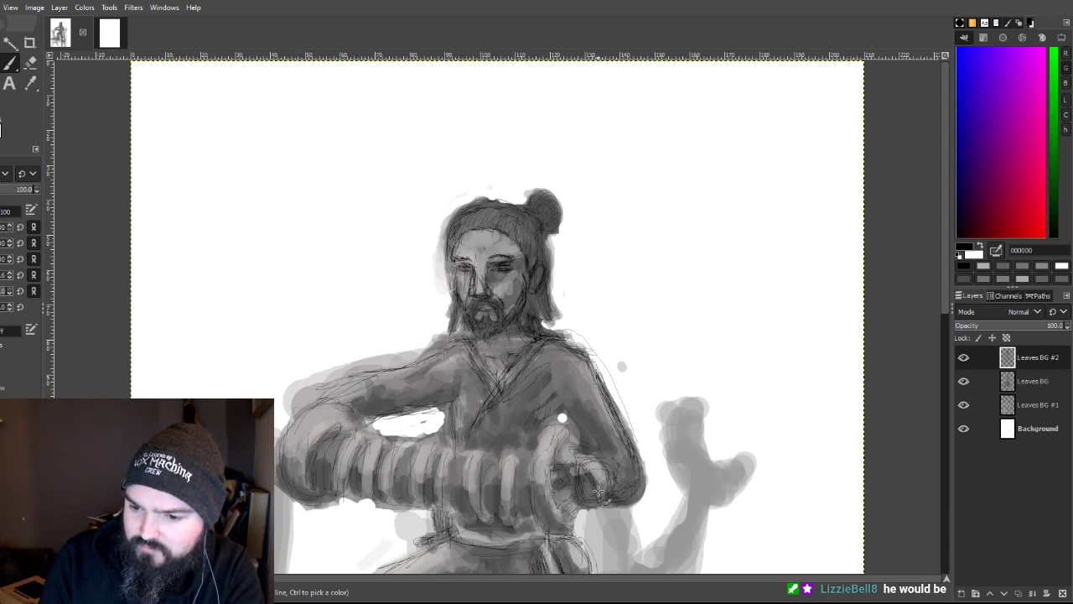
Step: Draw the fingers of the bent arm's hand and outline the end plate of the concertina-like object in black
mouse_move(597, 507)
left_mouse_down()
mouse_move(600, 469)
mouse_move(614, 492)
mouse_move(605, 476)
left_mouse_up()
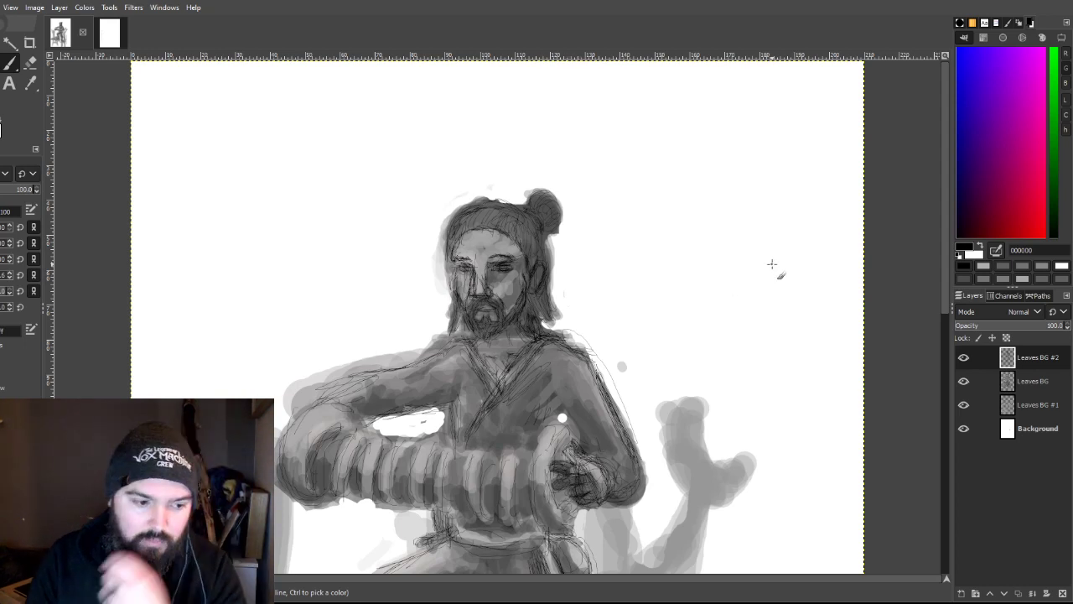
scroll(717, 322, "down", 3)
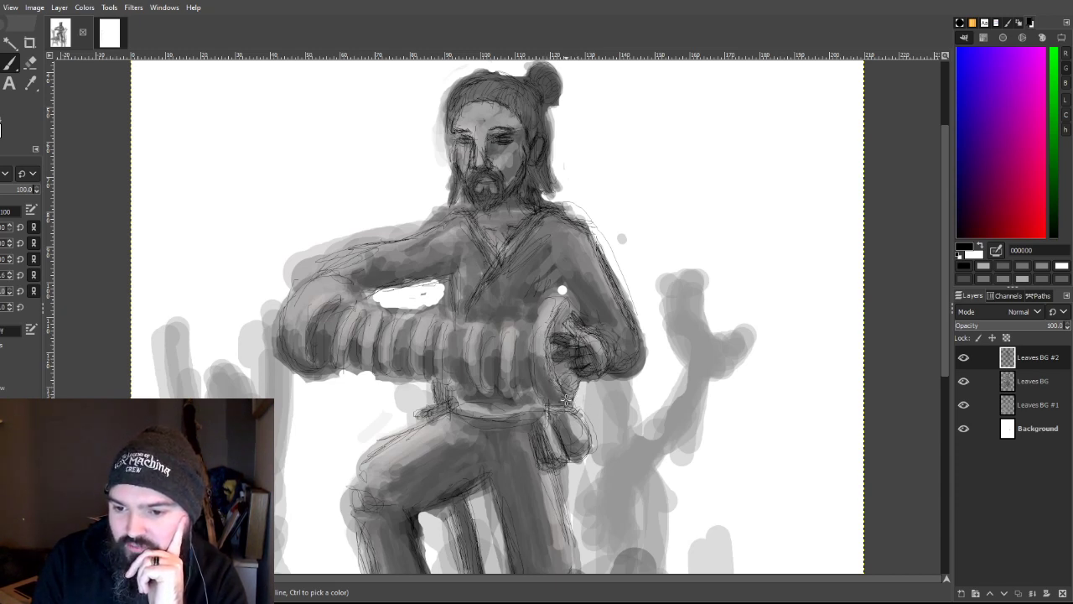
left_click_drag(553, 323, 556, 316)
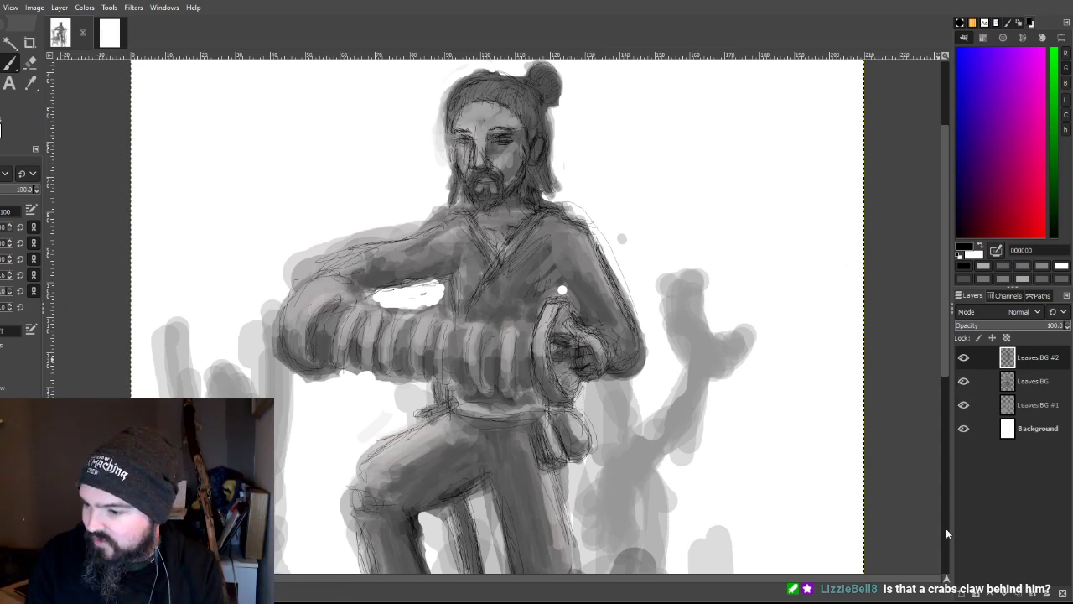
Step: Add a new layer and place it directly beneath the Leaves BG layer
left_click(962, 591)
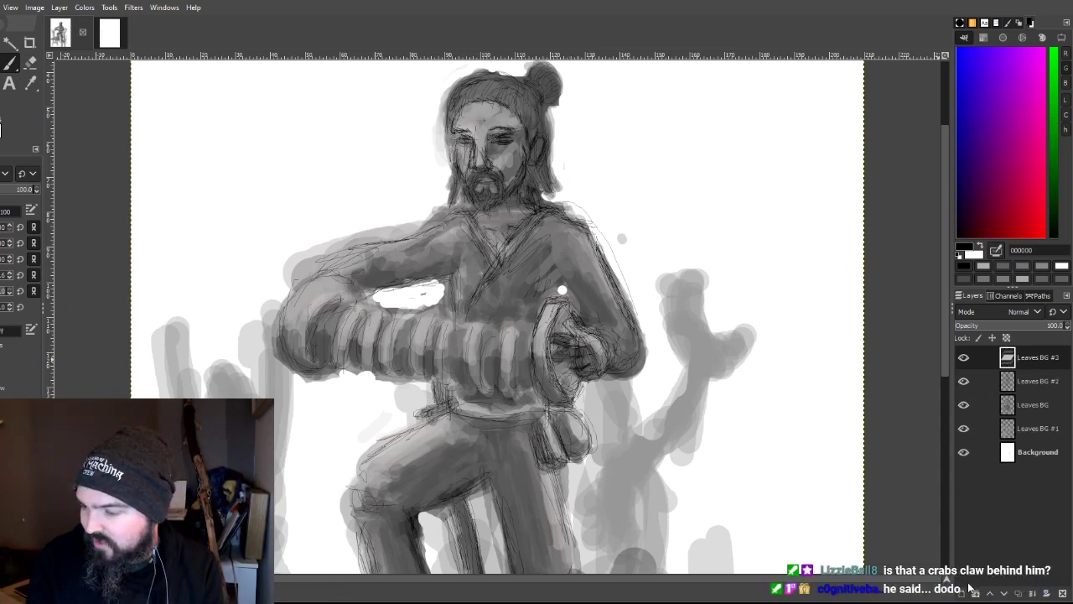
left_click(1014, 406)
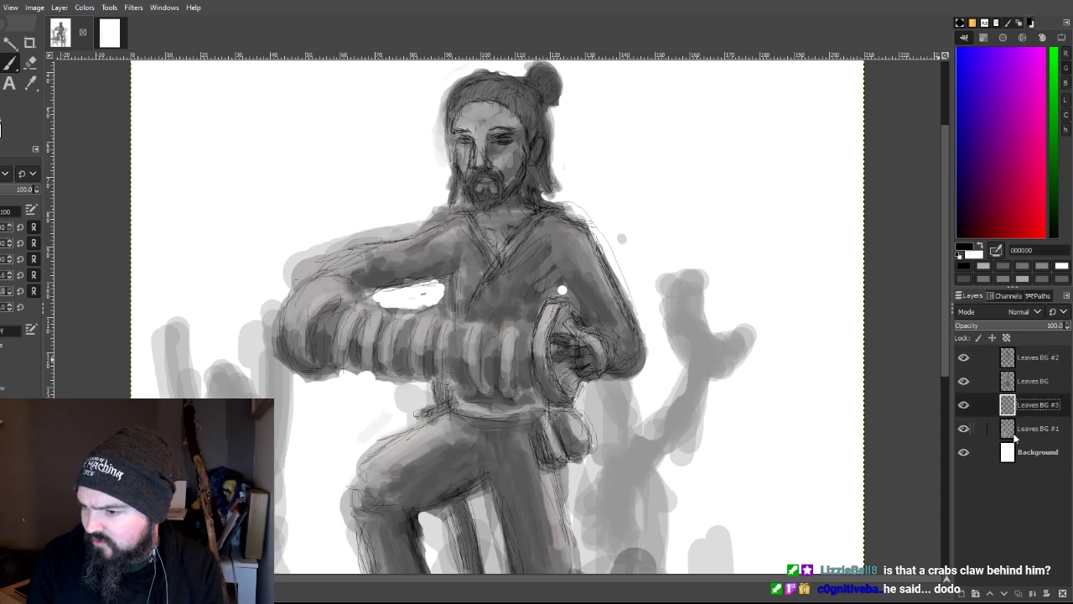
Step: On the Leaves BG #1 layer, outline the forked cactus branch beside the figure's bent elbow with thin black lines
left_click(1013, 431)
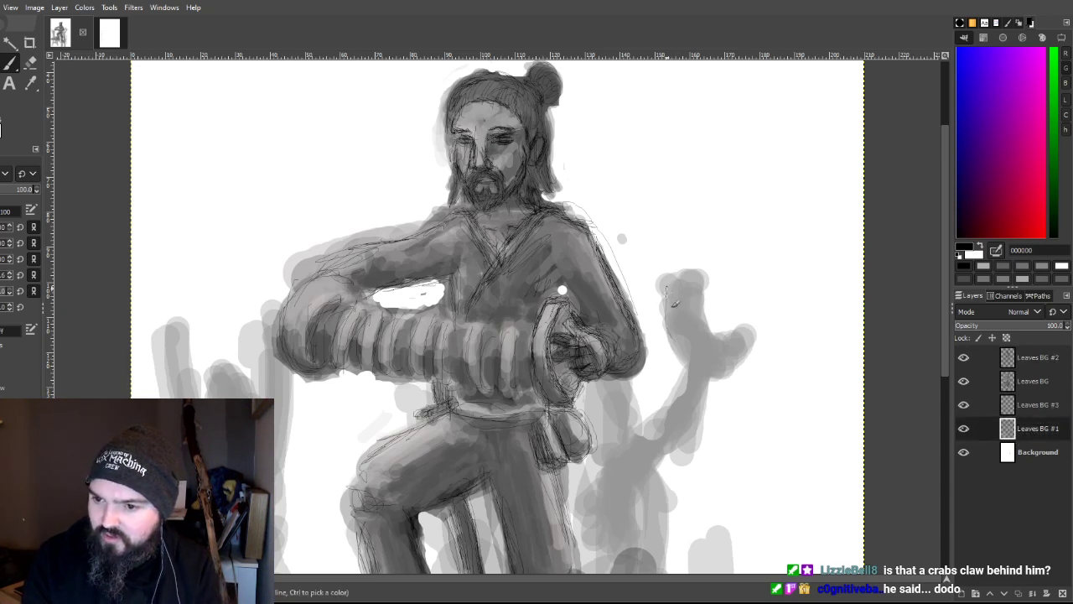
mouse_move(668, 286)
left_mouse_down()
mouse_move(696, 279)
mouse_move(671, 291)
left_mouse_up()
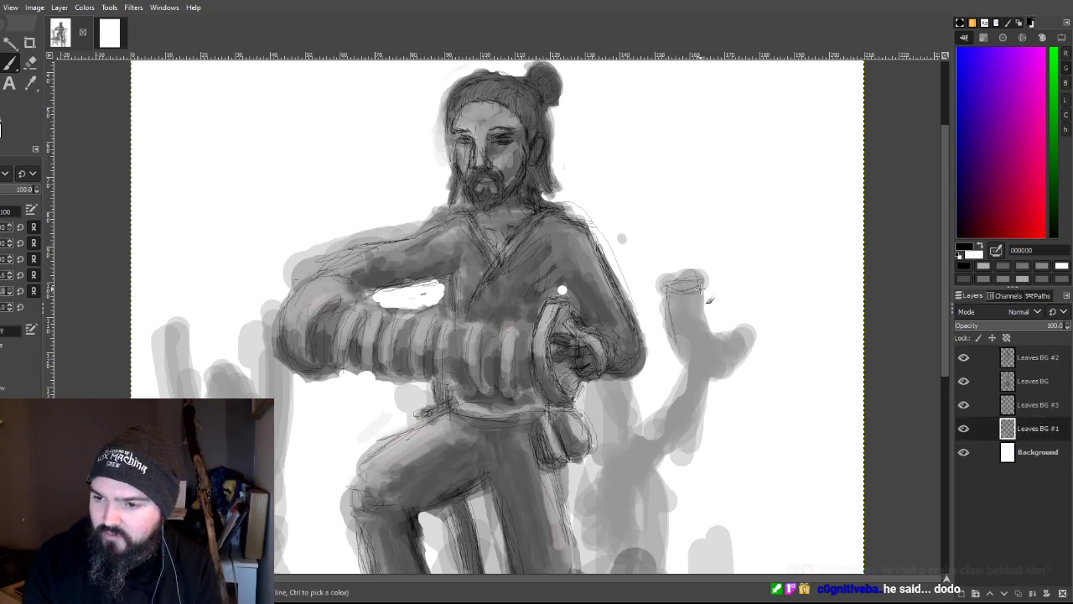
mouse_move(697, 325)
left_mouse_down()
mouse_move(719, 342)
mouse_move(707, 324)
mouse_move(705, 370)
mouse_move(708, 329)
mouse_move(699, 354)
mouse_move(712, 355)
mouse_move(709, 342)
mouse_move(710, 358)
mouse_move(693, 349)
mouse_move(695, 369)
mouse_move(675, 336)
mouse_move(691, 349)
mouse_move(732, 341)
mouse_move(744, 323)
mouse_move(731, 357)
mouse_move(745, 333)
mouse_move(738, 372)
left_mouse_up()
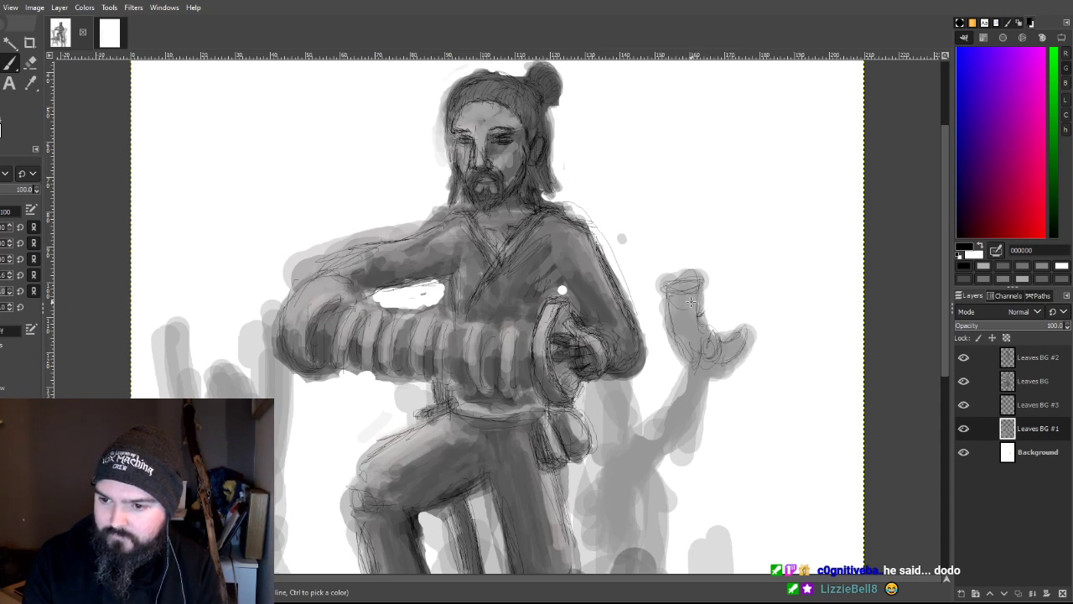
mouse_move(687, 387)
left_mouse_down()
mouse_move(677, 419)
mouse_move(703, 427)
mouse_move(694, 440)
mouse_move(662, 461)
mouse_move(638, 419)
mouse_move(670, 437)
mouse_move(640, 453)
mouse_move(670, 469)
mouse_move(668, 429)
mouse_move(675, 449)
mouse_move(704, 410)
left_mouse_up()
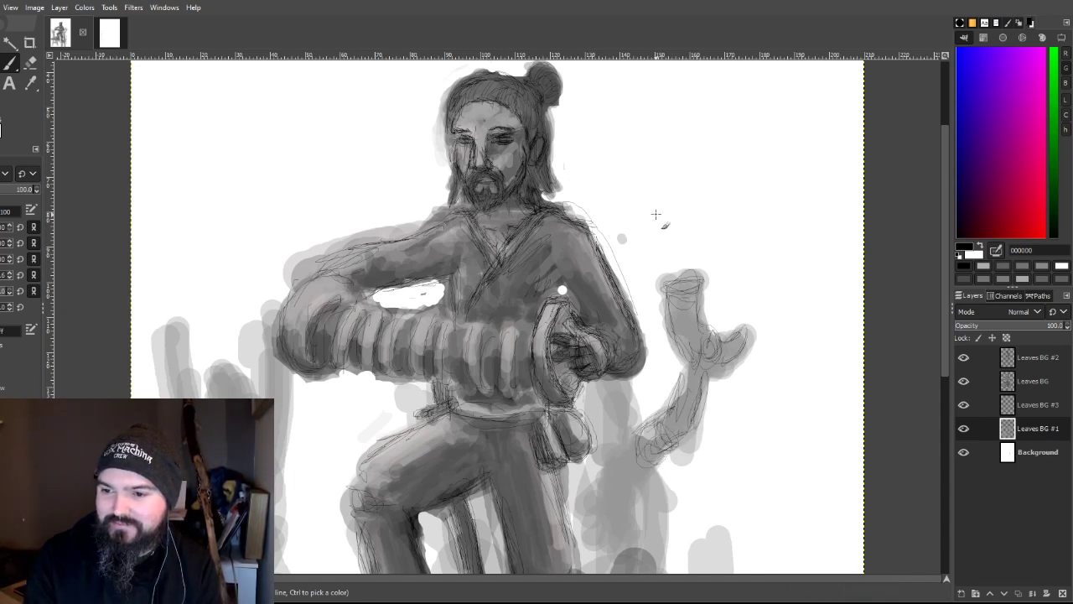
mouse_move(706, 300)
left_mouse_down()
mouse_move(682, 292)
mouse_move(710, 291)
mouse_move(692, 317)
mouse_move(701, 325)
mouse_move(672, 287)
mouse_move(684, 347)
left_mouse_up()
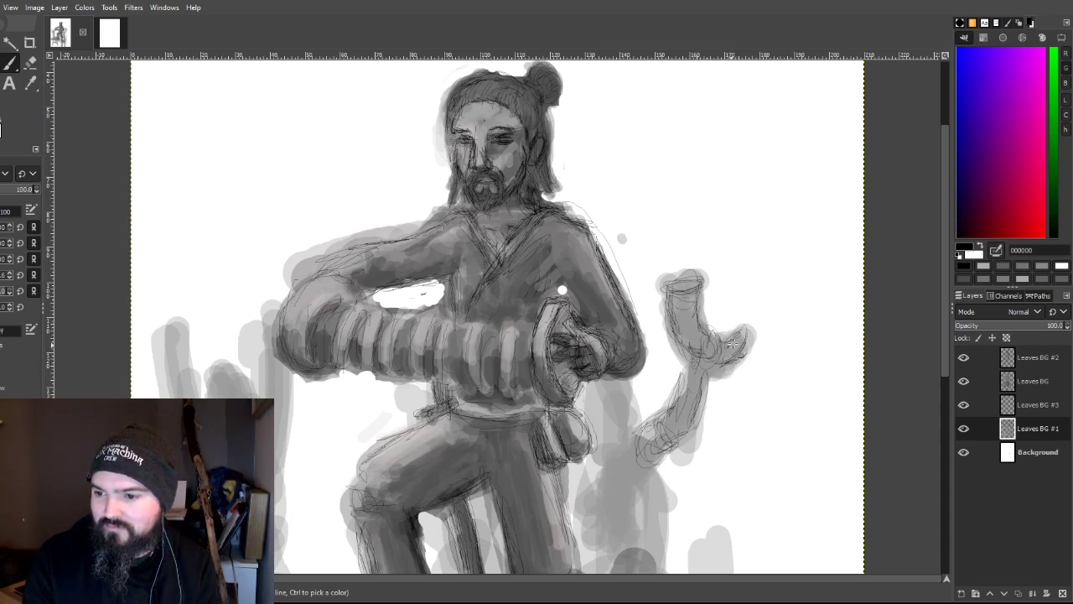
Step: Darken the pointed tip of the forked cactus branch with black strokes
mouse_move(752, 337)
left_mouse_down()
mouse_move(737, 332)
mouse_move(747, 339)
mouse_move(738, 345)
left_mouse_up()
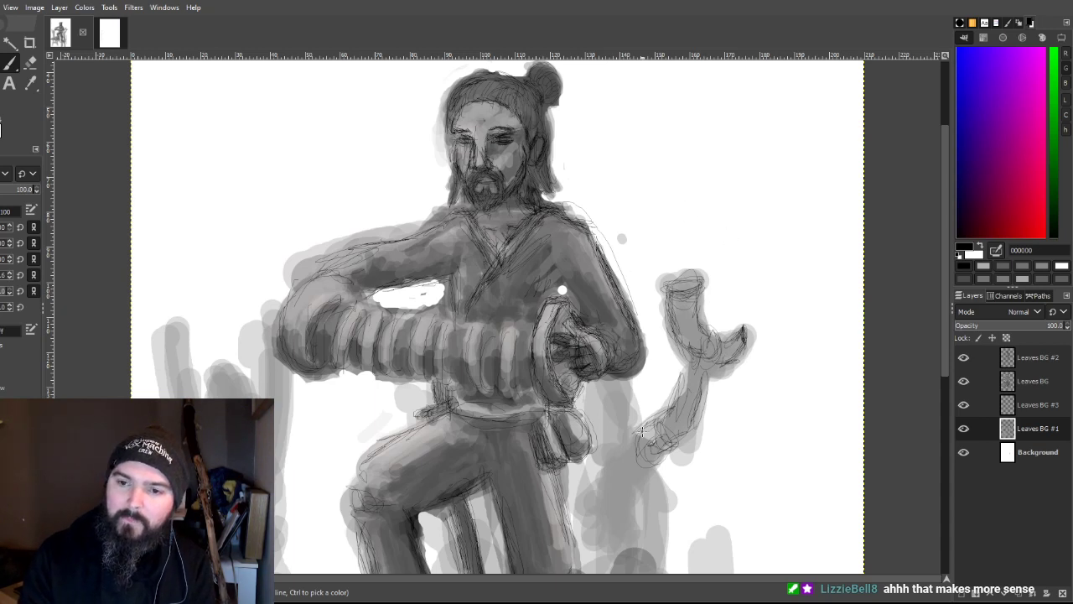
Step: On the Leaves BG #2 layer, line the outstretched sleeve, the side of the torso and the crossed collar in black
key("Home")
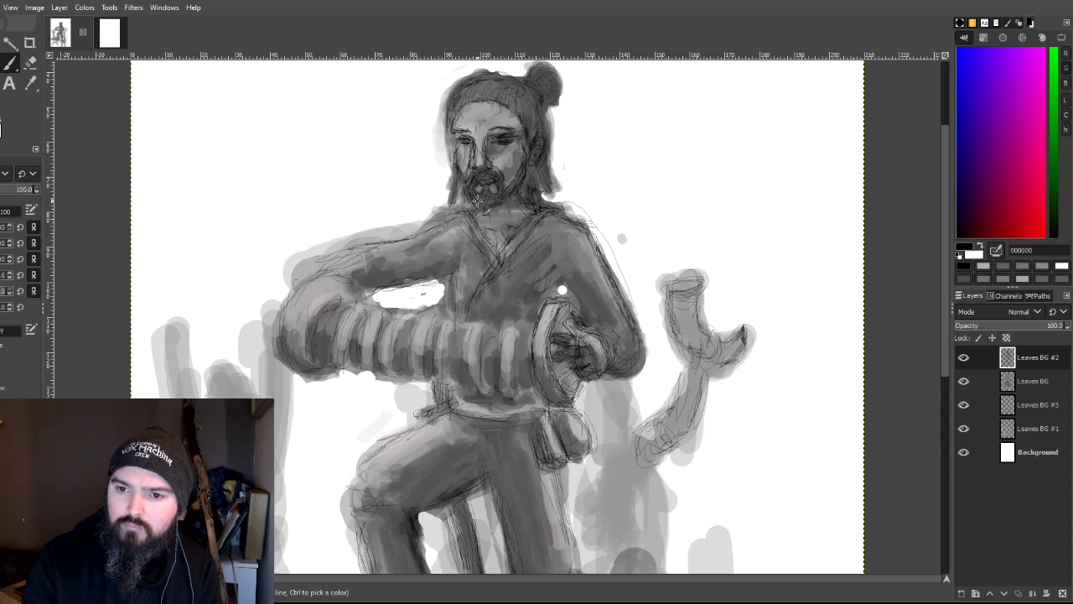
scroll(436, 198, "down", 3)
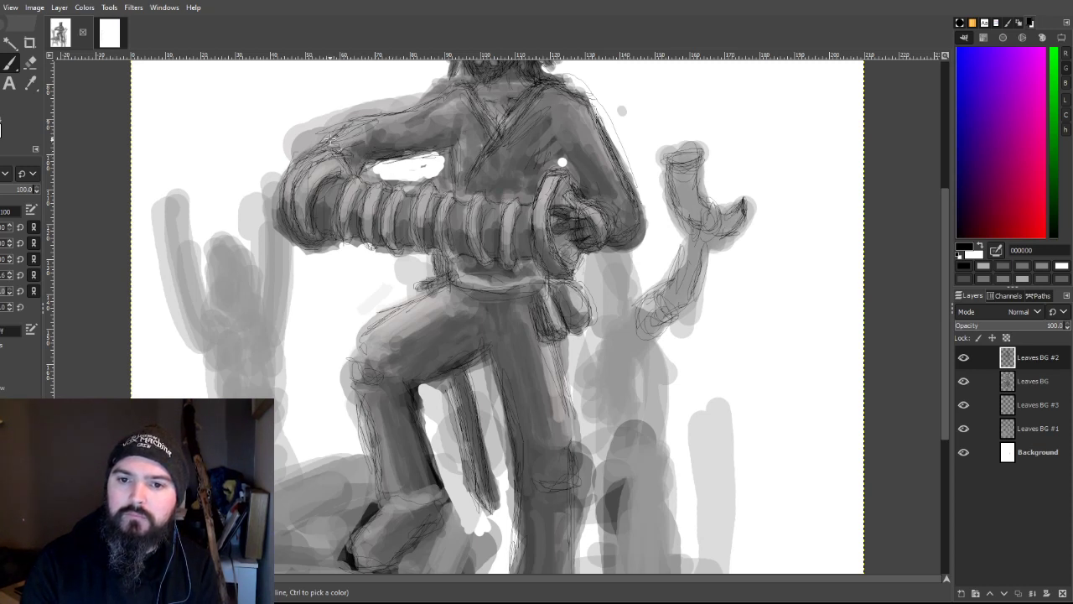
mouse_move(363, 151)
left_mouse_down()
mouse_move(378, 113)
mouse_move(430, 101)
mouse_move(373, 115)
mouse_move(421, 105)
mouse_move(398, 151)
mouse_move(453, 142)
mouse_move(448, 135)
mouse_move(445, 194)
mouse_move(449, 129)
mouse_move(448, 156)
left_mouse_up()
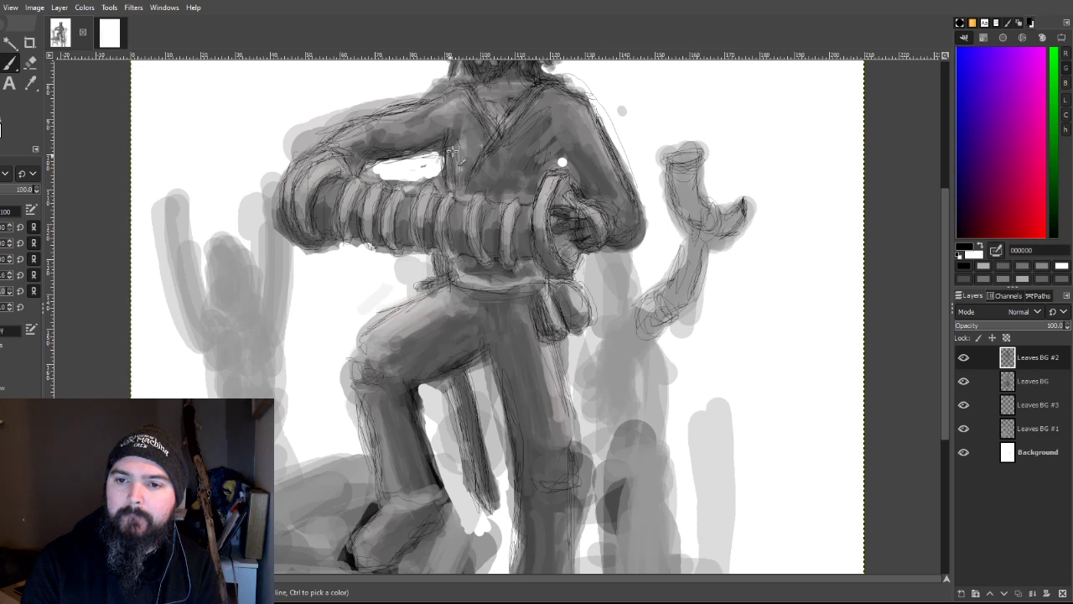
mouse_move(459, 88)
left_mouse_down()
mouse_move(460, 102)
mouse_move(472, 87)
mouse_move(469, 114)
left_mouse_up()
left_click_drag(509, 151, 516, 147)
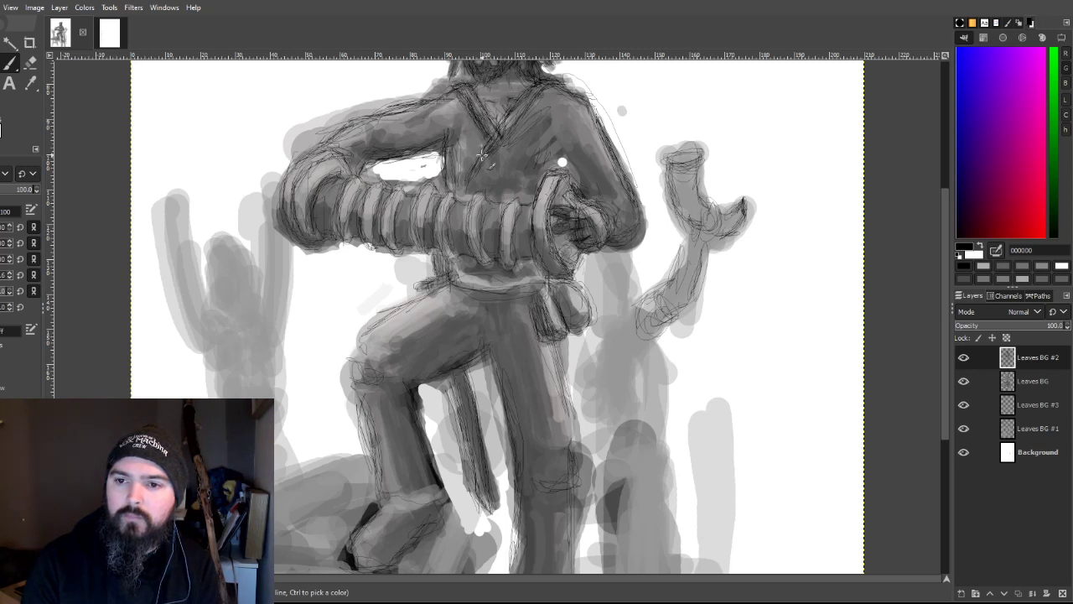
left_click(31, 63)
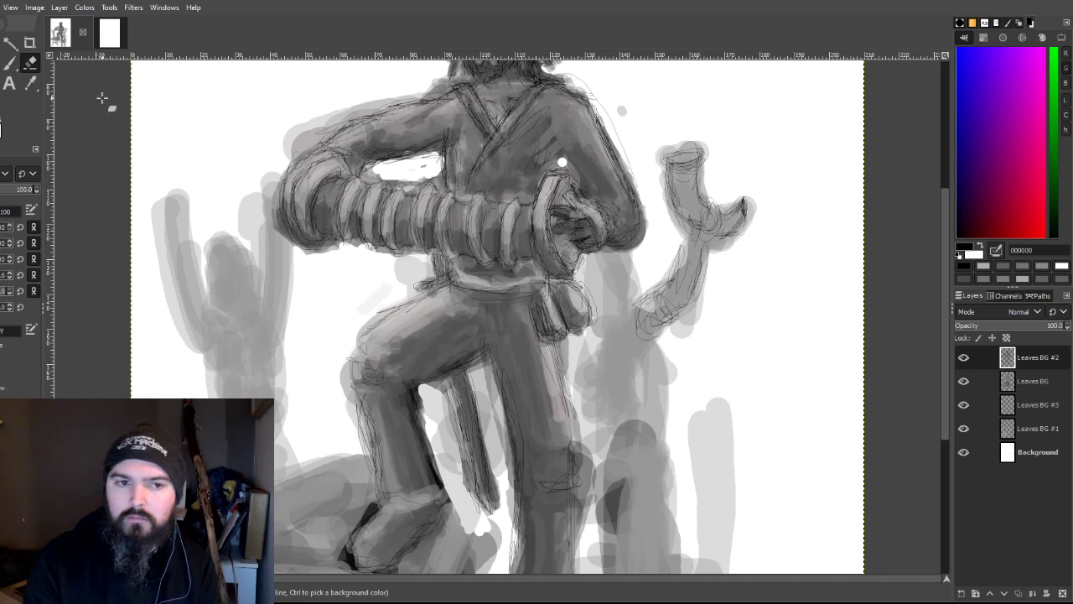
Step: Outline the belt and its hanging pouches, and line the long narrow object hanging between the legs
left_click(9, 62)
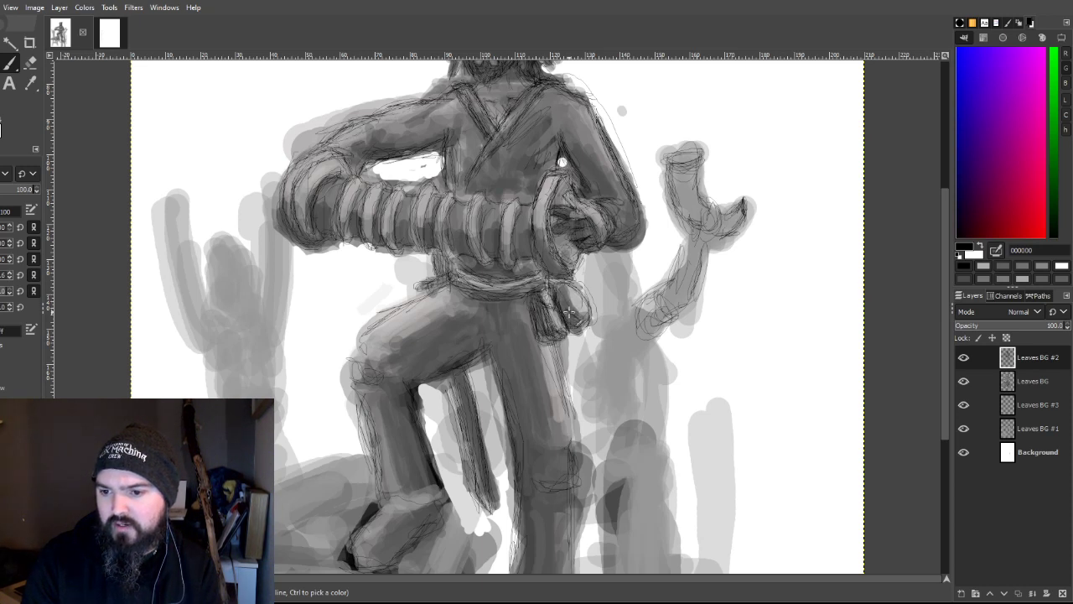
mouse_move(572, 310)
left_mouse_down()
mouse_move(590, 331)
mouse_move(575, 289)
mouse_move(590, 290)
mouse_move(577, 290)
left_mouse_up()
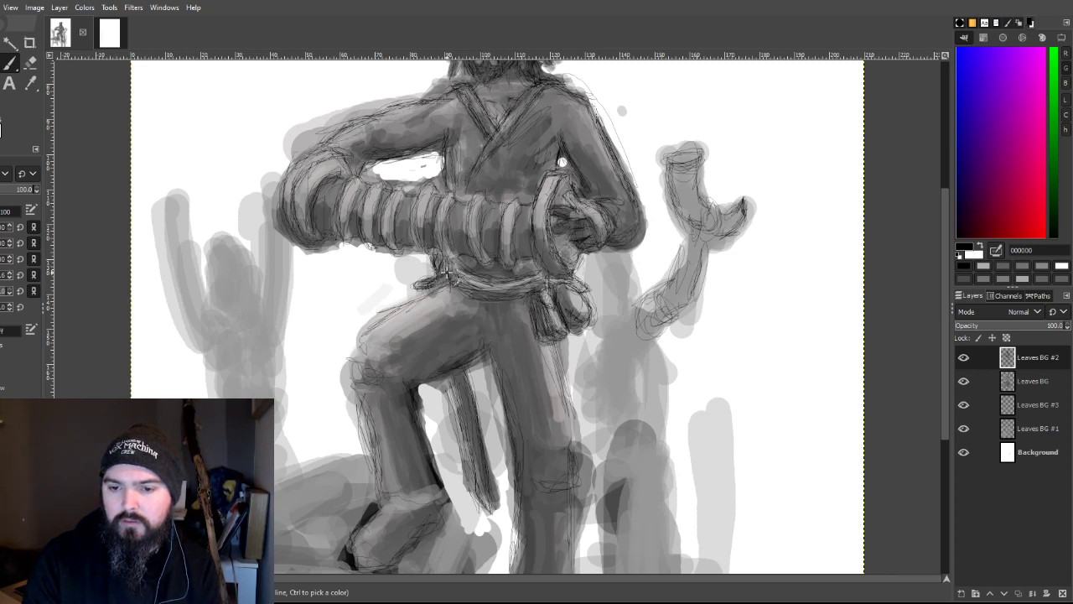
mouse_move(459, 408)
left_mouse_down()
mouse_move(448, 377)
mouse_move(498, 520)
left_mouse_up()
left_click_drag(469, 382, 490, 506)
Step: Erase the stray sketch lines outside the shoulder of the bent arm
left_click(30, 63)
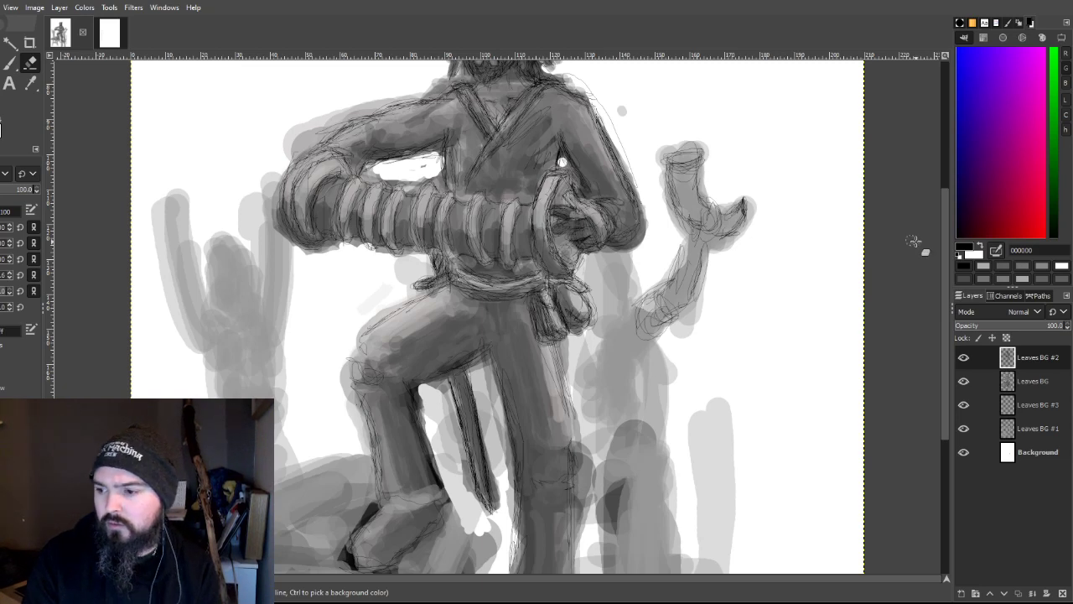
scroll(857, 241, "up", 5)
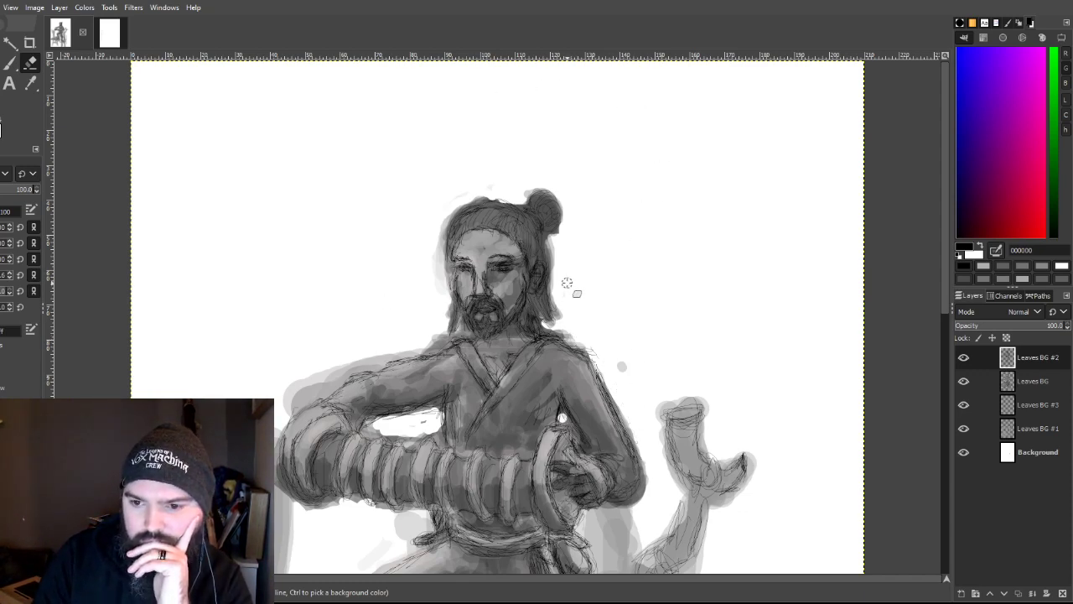
scroll(570, 283, "down", 5)
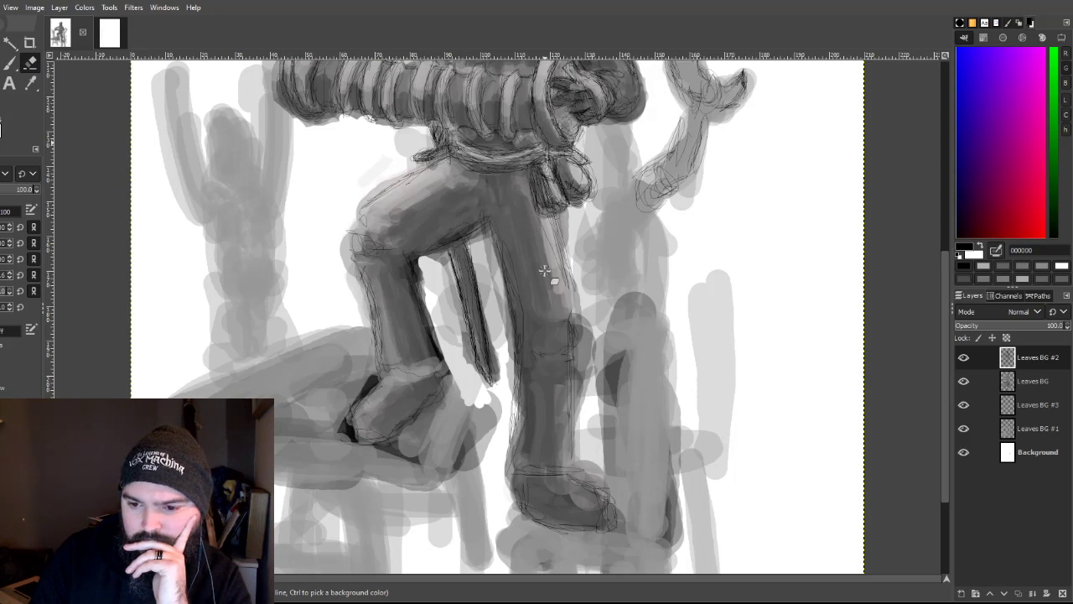
scroll(544, 269, "up", 3)
Step: Outline the raised leg's thigh, knee and shin and the standing leg's knee with thin black lines
left_click(9, 61)
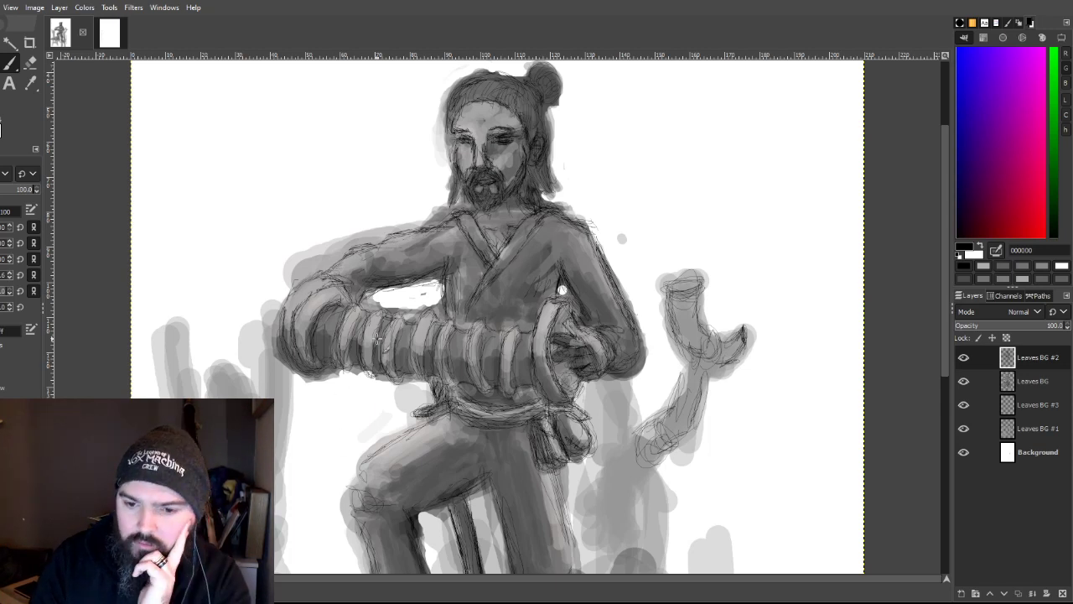
scroll(378, 339, "down", 2)
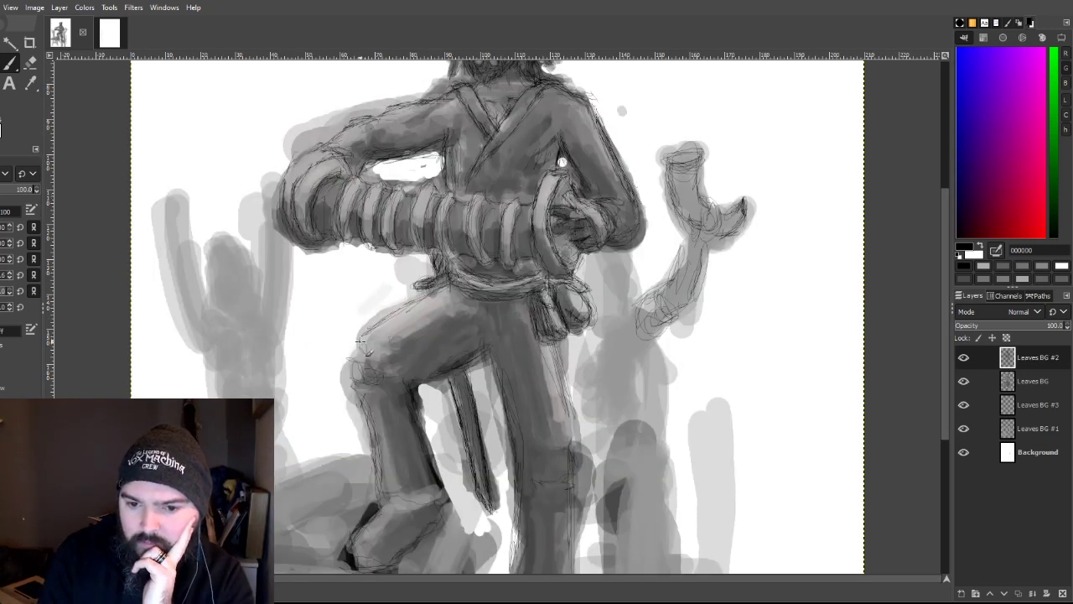
mouse_move(365, 339)
left_mouse_down()
mouse_move(412, 313)
mouse_move(371, 326)
mouse_move(408, 308)
mouse_move(458, 322)
mouse_move(410, 378)
left_mouse_up()
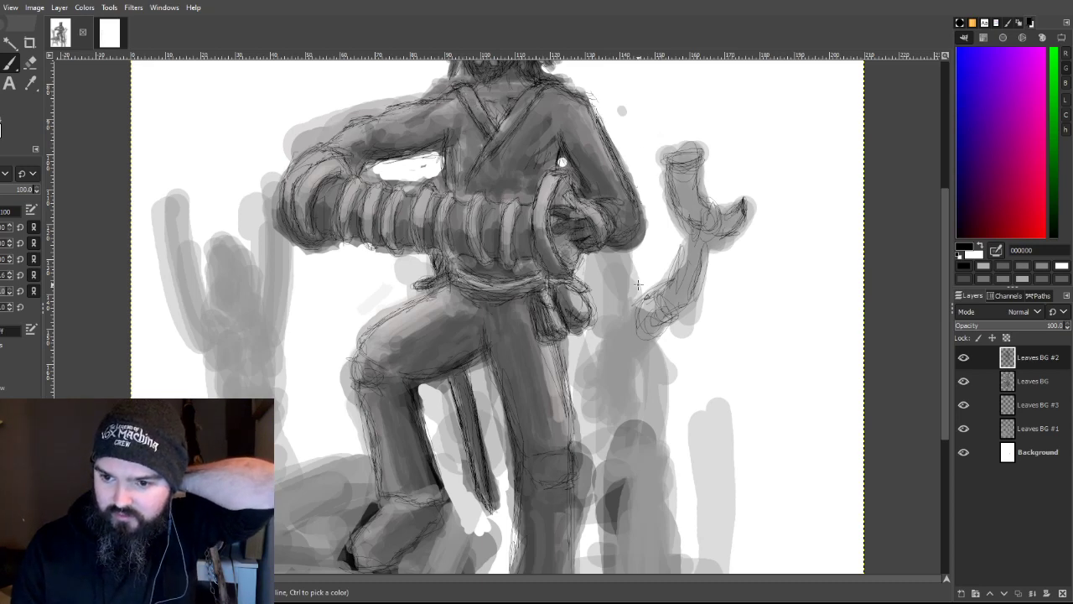
Step: Draw the outline, cuff and laces of the raised foot's shoe in black
scroll(620, 240, "up", 5)
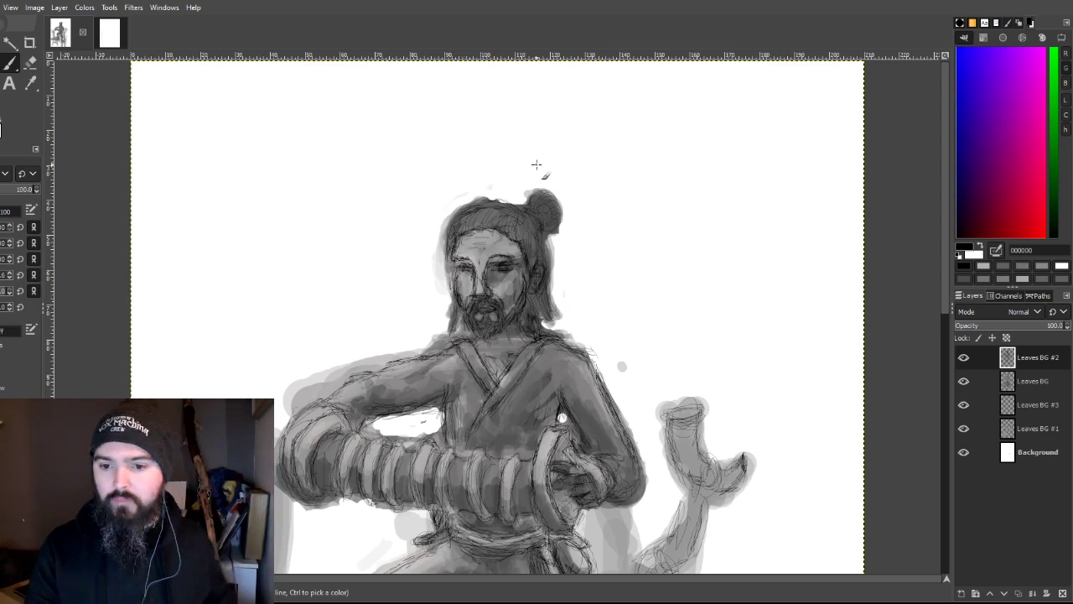
scroll(536, 164, "down", 3)
scroll(536, 164, "down", 3)
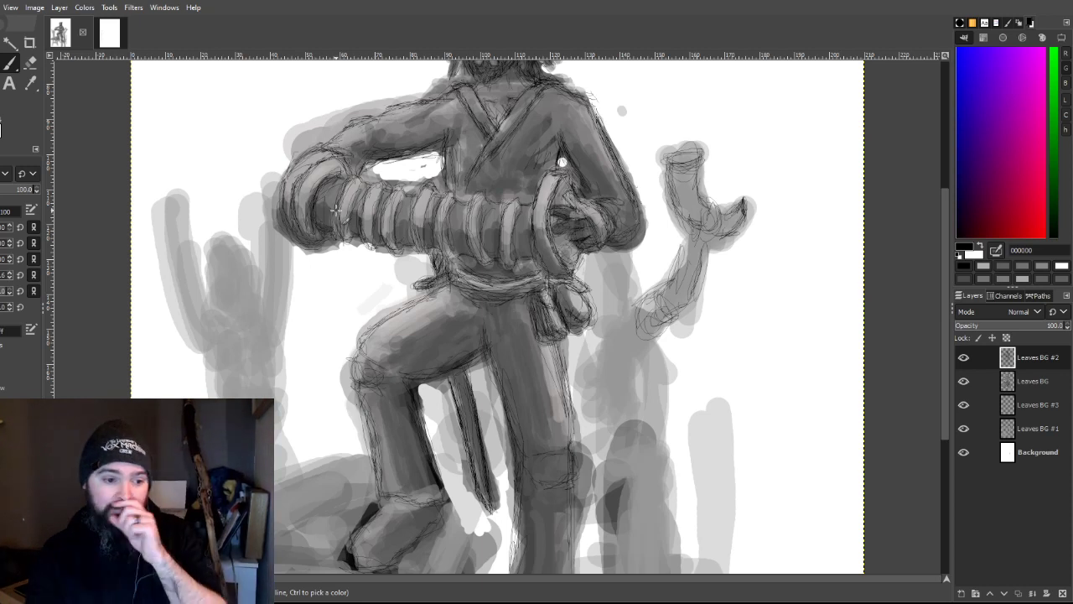
scroll(342, 138, "down", 3)
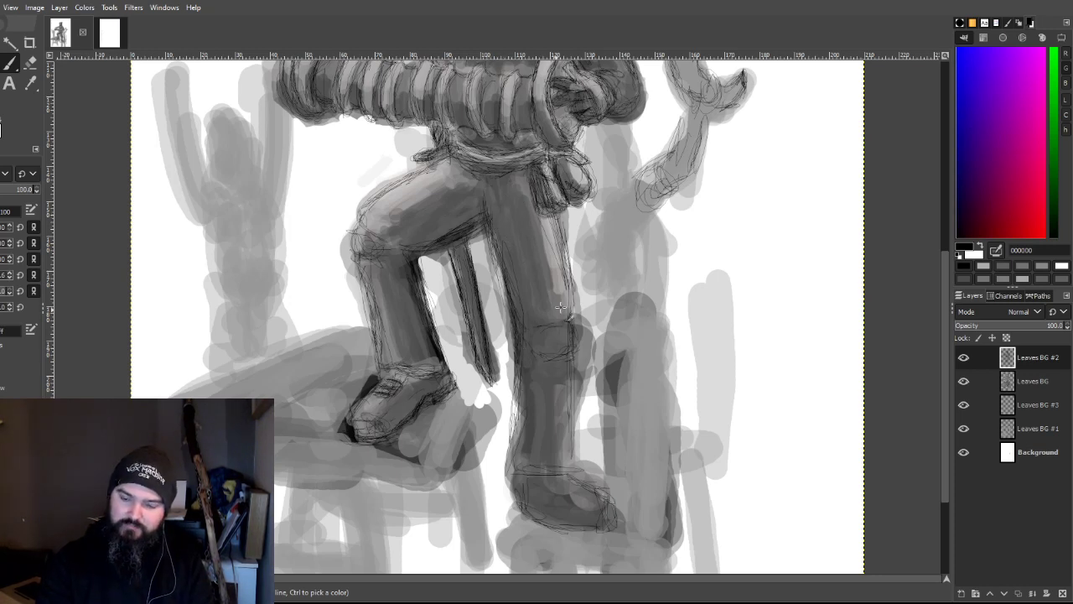
Step: Line the standing leg's sides and trouser cuff, and outline its shoe with laces in black
mouse_move(524, 392)
left_mouse_down()
mouse_move(508, 466)
mouse_move(513, 474)
mouse_move(508, 453)
mouse_move(524, 471)
mouse_move(545, 470)
mouse_move(536, 474)
left_mouse_up()
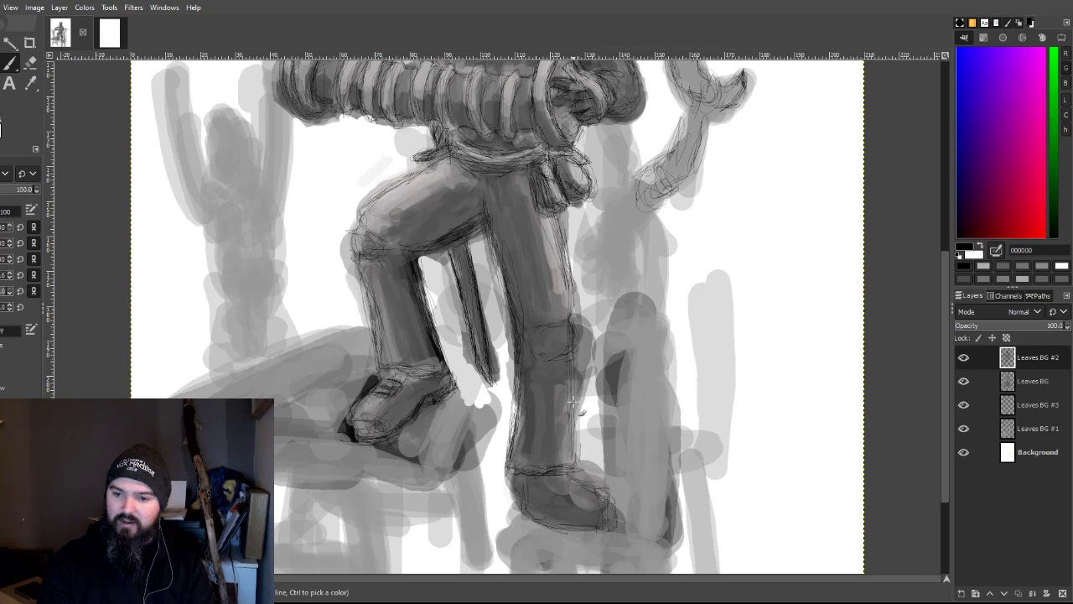
mouse_move(568, 361)
left_mouse_down()
mouse_move(570, 339)
mouse_move(553, 328)
mouse_move(571, 273)
mouse_move(575, 294)
mouse_move(557, 235)
mouse_move(566, 268)
mouse_move(573, 184)
left_mouse_up()
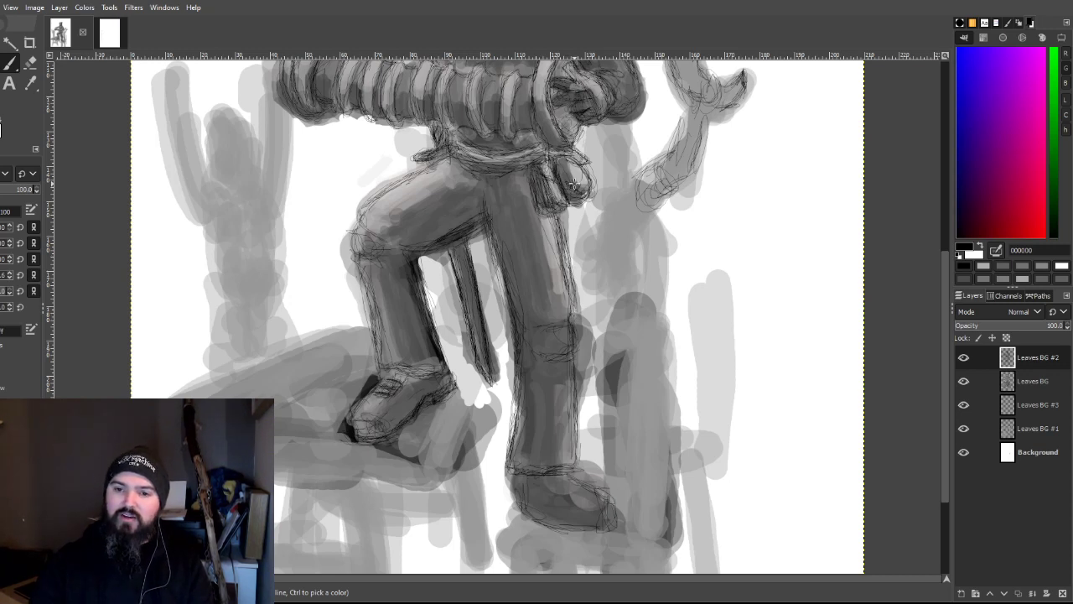
mouse_move(514, 476)
left_mouse_down()
mouse_move(523, 513)
mouse_move(540, 527)
mouse_move(530, 511)
mouse_move(565, 517)
mouse_move(578, 539)
mouse_move(592, 534)
mouse_move(537, 513)
mouse_move(604, 528)
left_mouse_up()
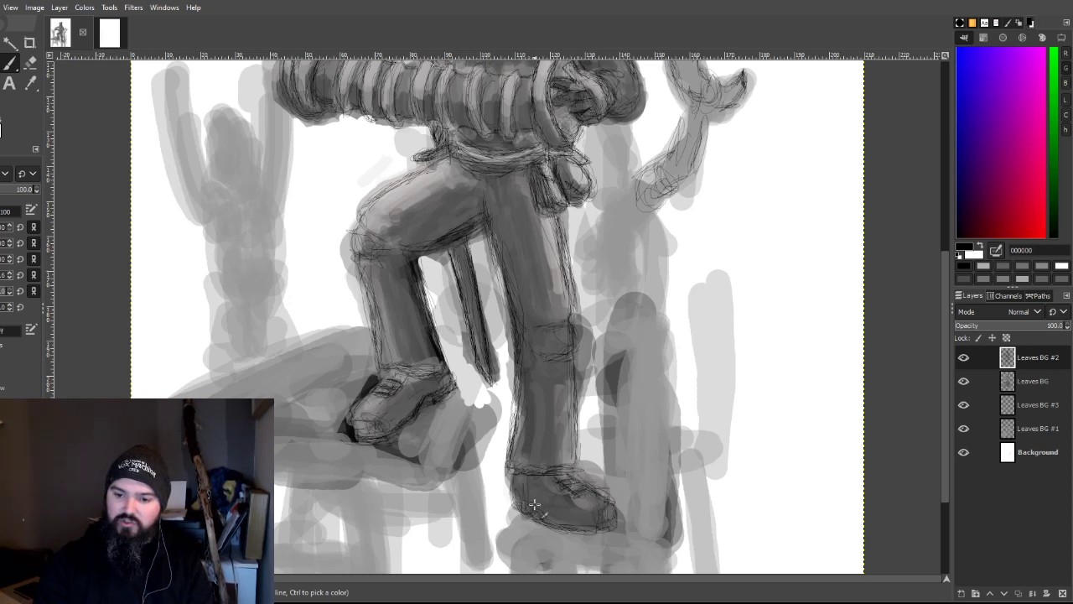
Step: Review the line work over the whole figure from head to feet
scroll(678, 400, "up", 5)
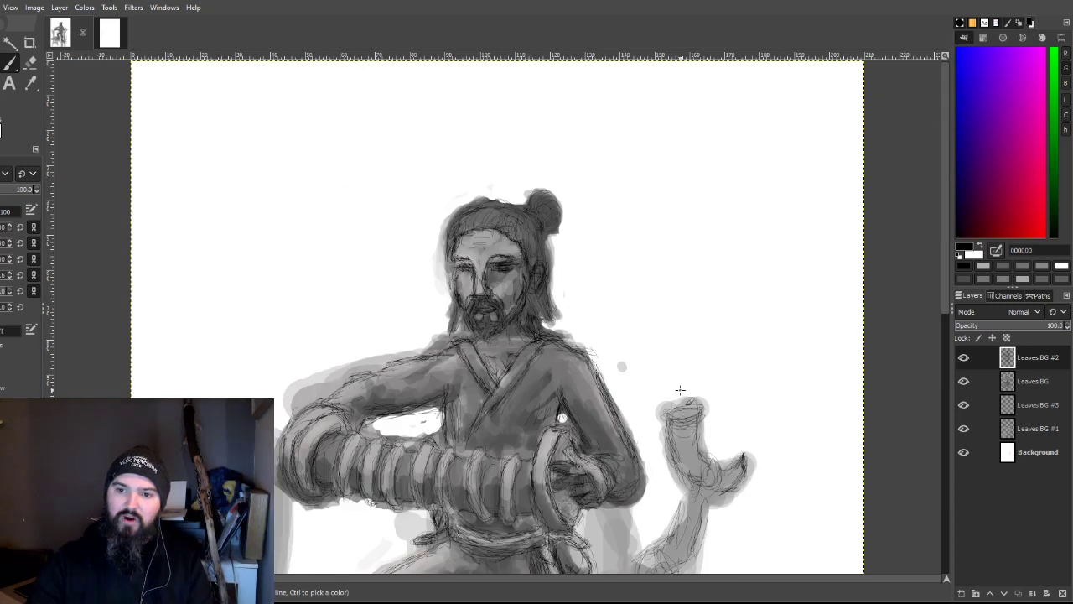
scroll(680, 390, "down", 3)
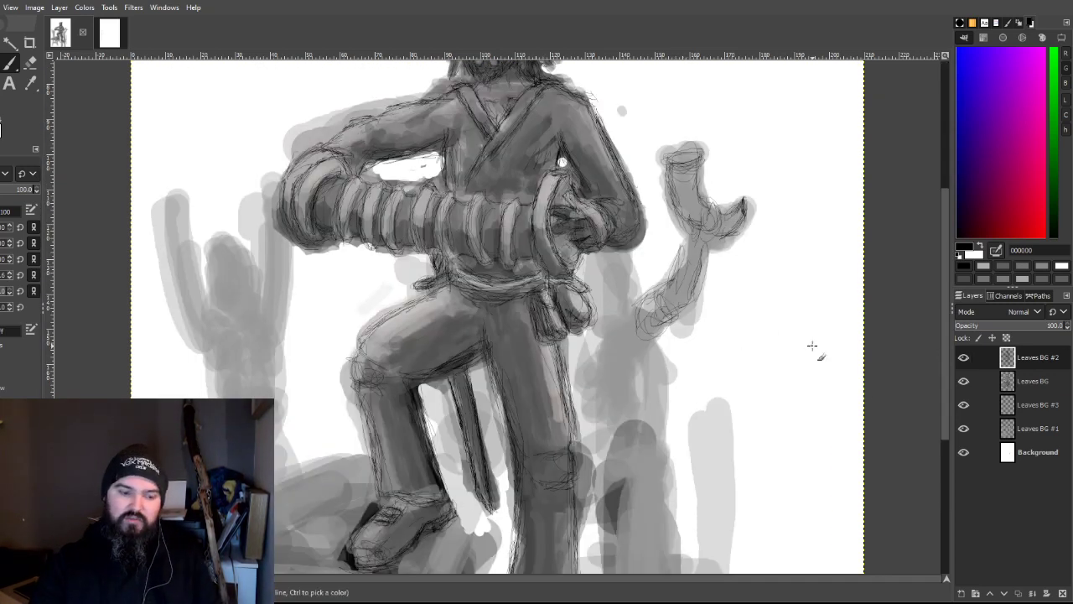
scroll(842, 374, "down", 2)
scroll(855, 394, "up", 3)
scroll(832, 382, "down", 1)
scroll(831, 383, "up", 2)
scroll(831, 383, "down", 1)
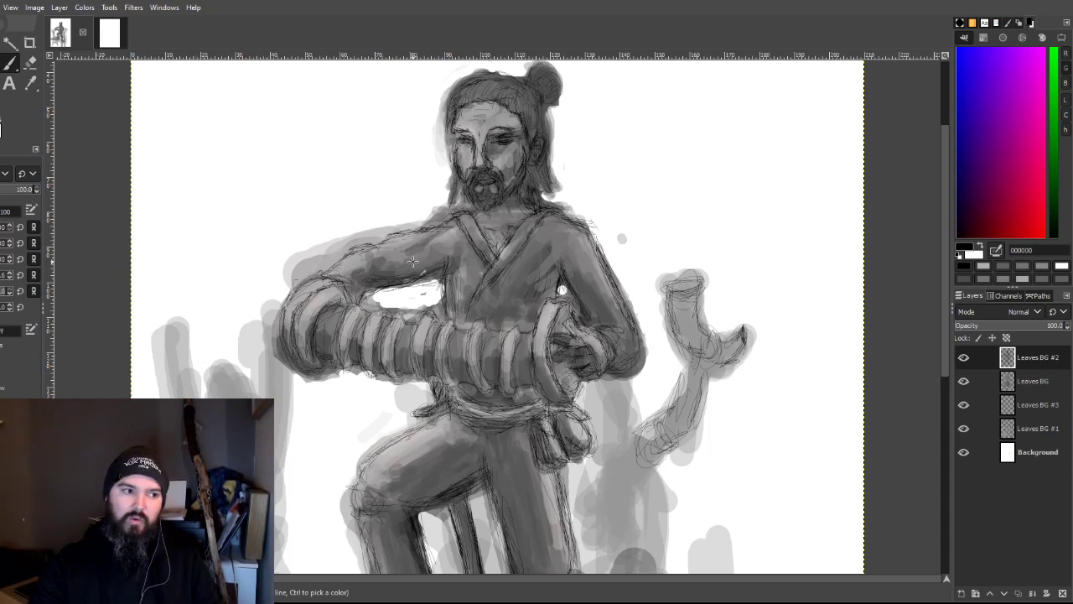
scroll(720, 260, "down", 5)
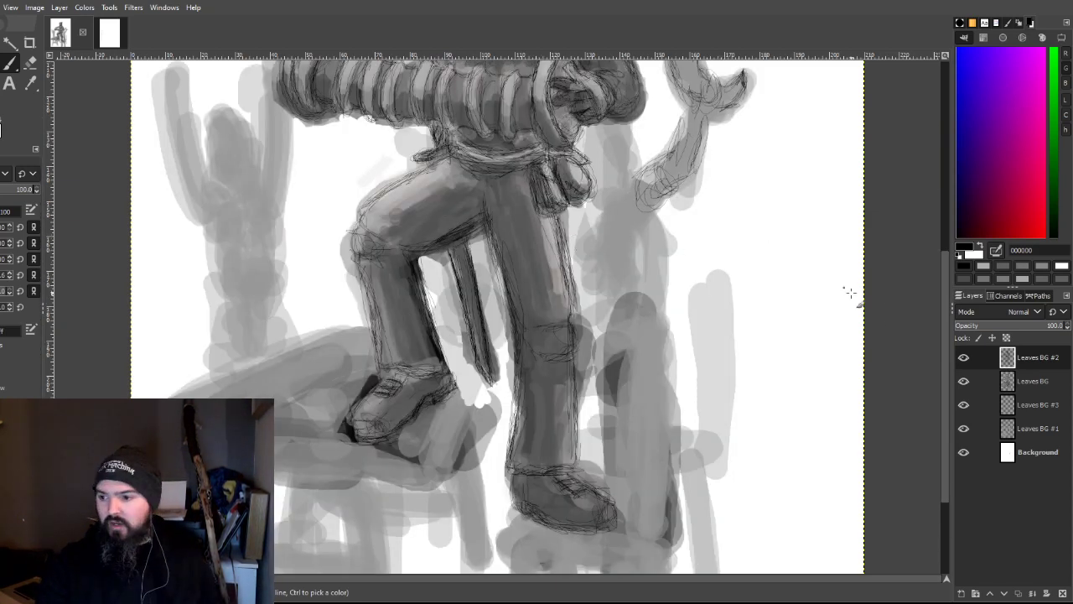
Step: On the Leaves BG #2 layer, reinforce the black lines of the raised foot's shoe
left_click(1022, 359)
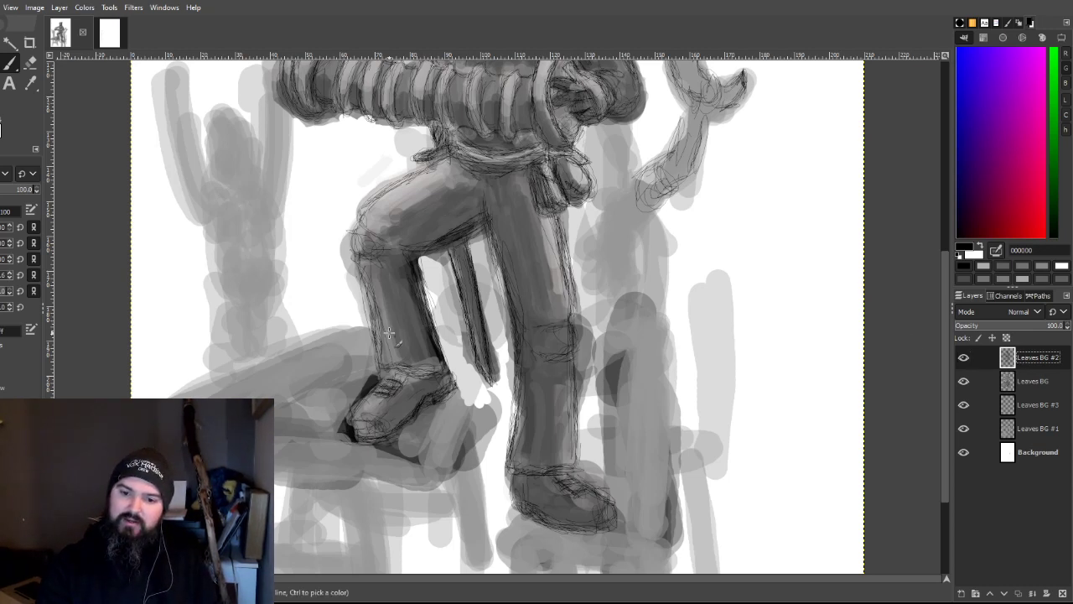
mouse_move(358, 428)
left_mouse_down()
mouse_move(374, 449)
mouse_move(365, 431)
mouse_move(379, 430)
mouse_move(368, 420)
left_mouse_up()
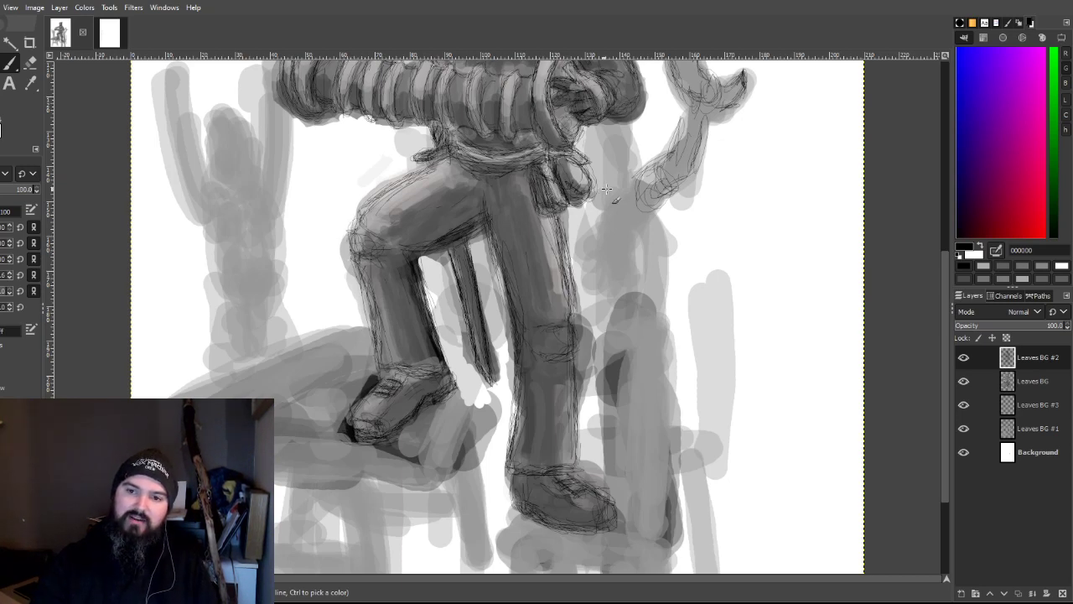
Step: Make Leaves BG the active layer and review the shading over the whole figure
scroll(603, 189, "up", 5)
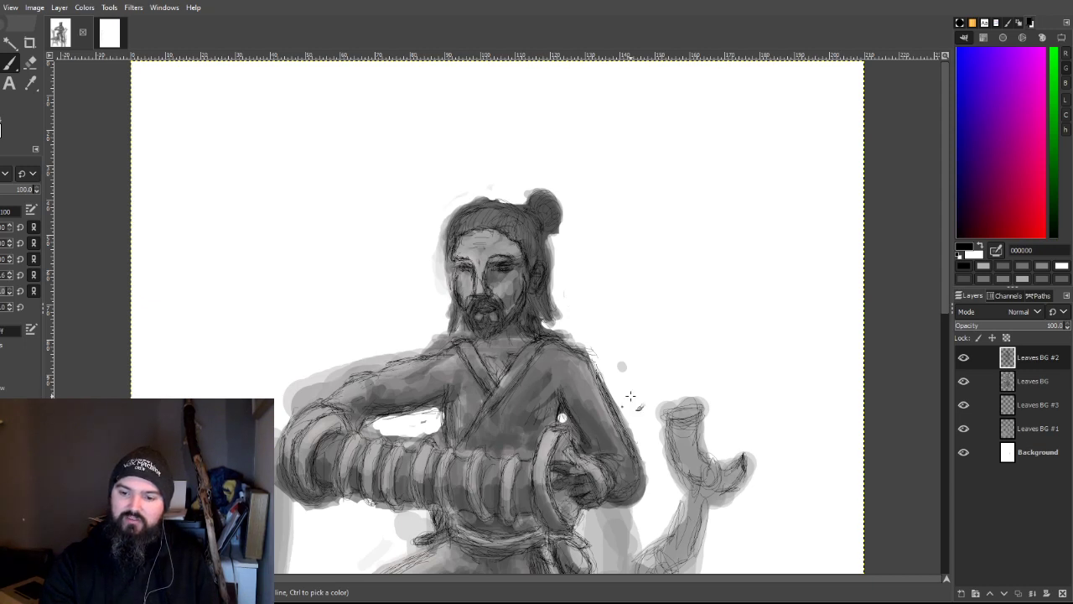
left_click(1031, 382)
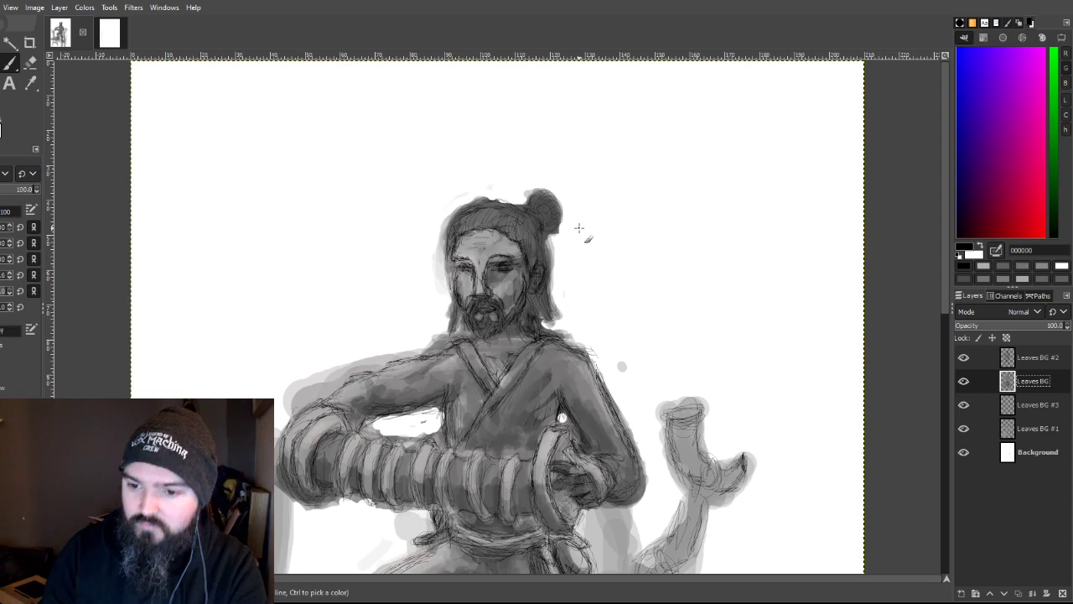
scroll(631, 241, "down", 5)
scroll(627, 247, "up", 2)
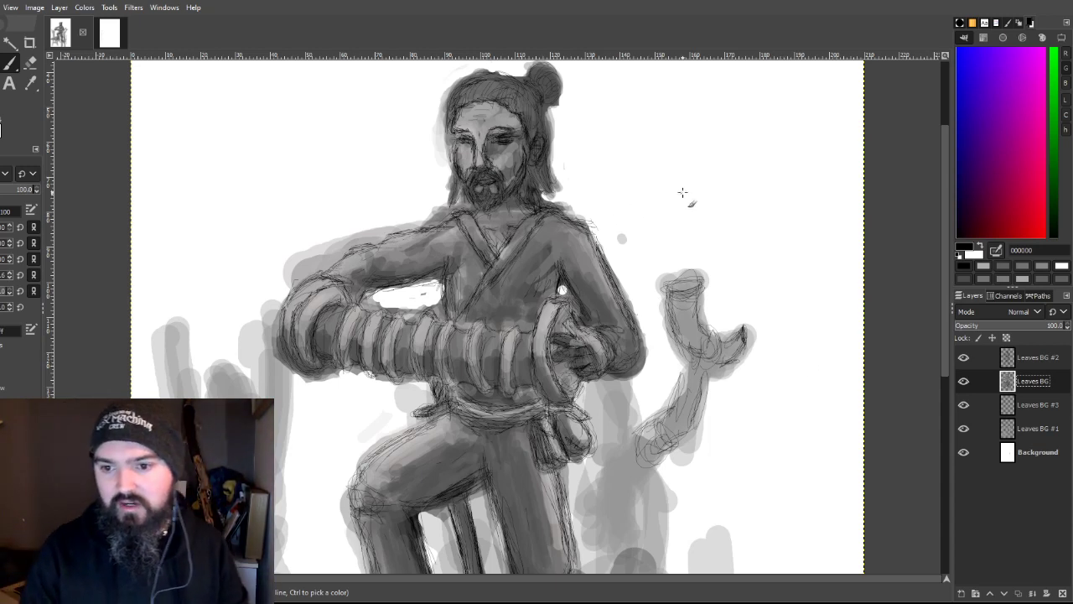
scroll(637, 251, "down", 10)
scroll(664, 280, "up", 12)
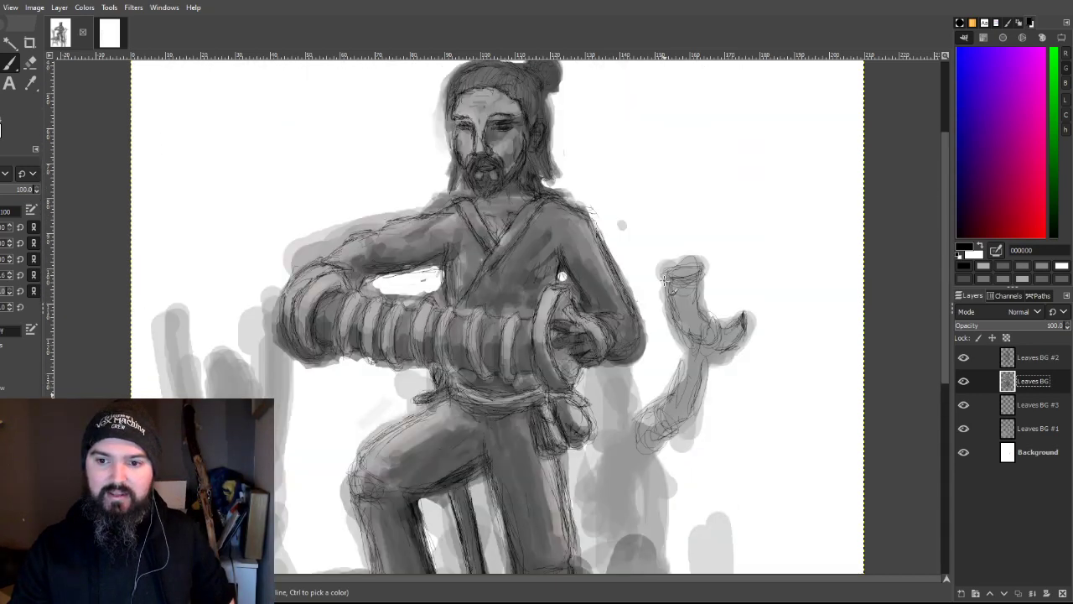
scroll(664, 282, "down", 3)
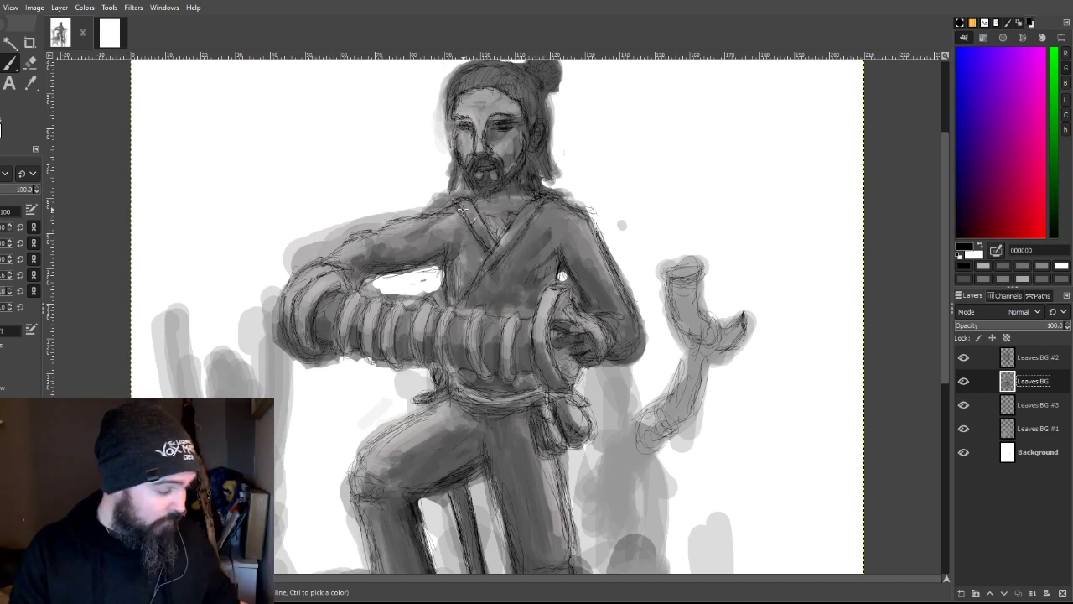
Step: Shade the face around the eyes, cheeks and nose at 41.9 brush opacity with grey 7b7979 sampled from the sleeve
left_click_drag(34, 189, 25, 188)
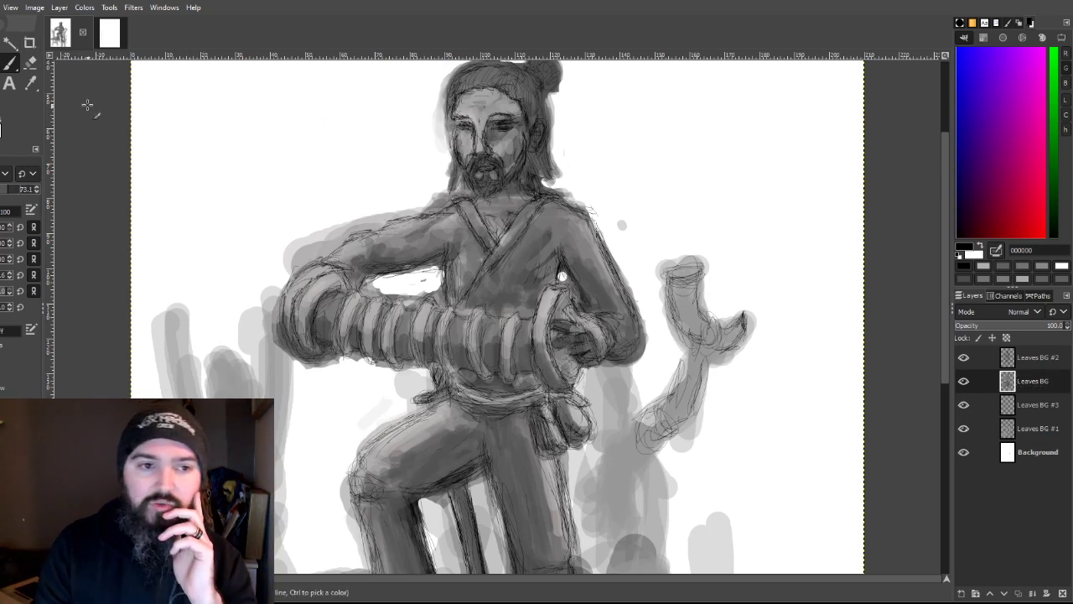
left_click(30, 83)
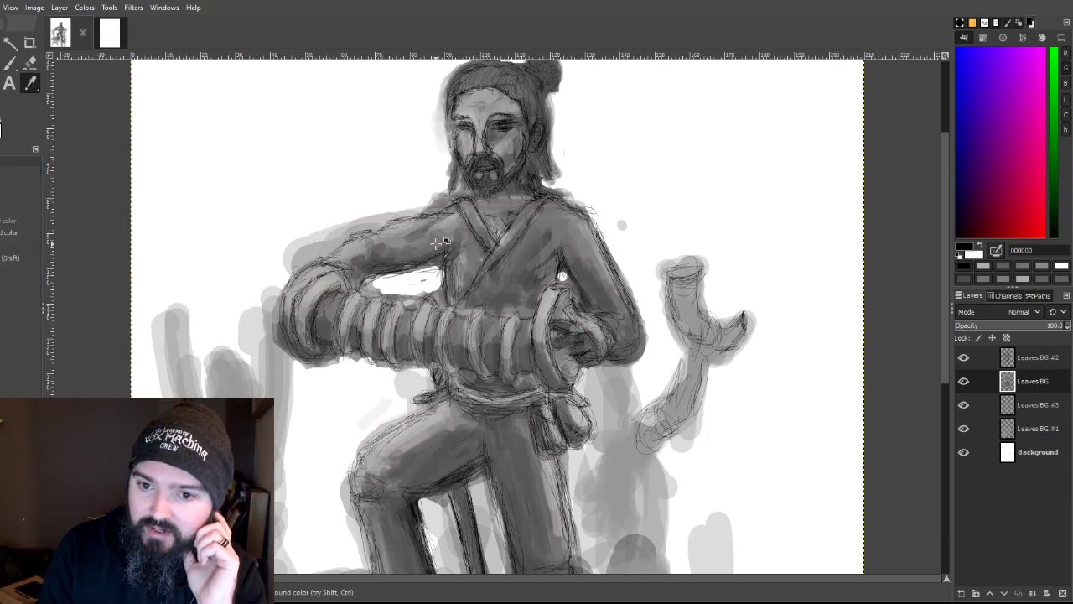
left_click(388, 254)
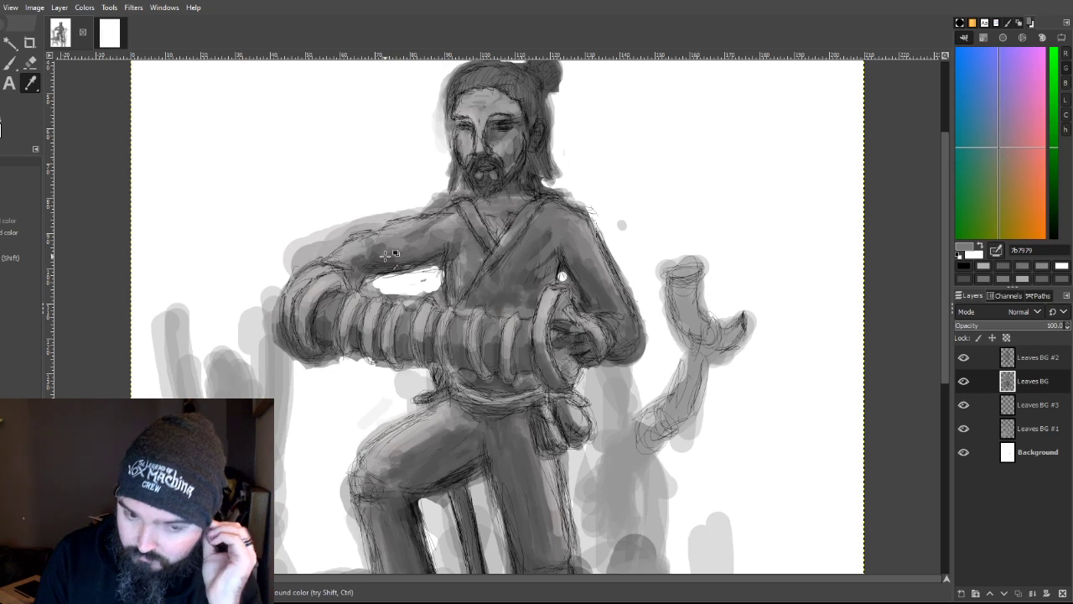
key("p")
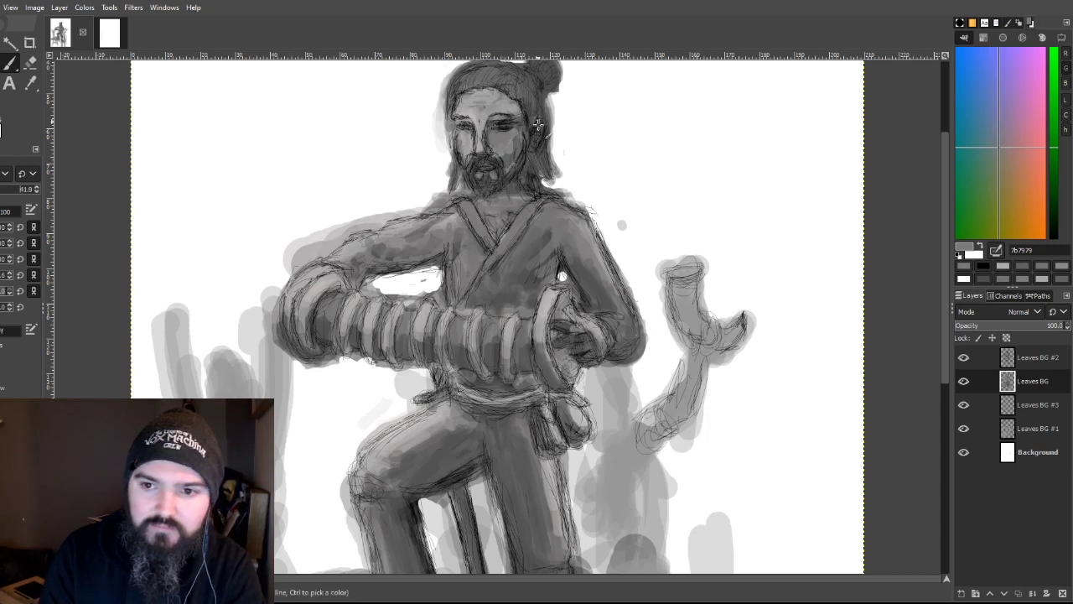
mouse_move(474, 115)
left_mouse_down()
mouse_move(478, 95)
mouse_move(521, 114)
left_mouse_up()
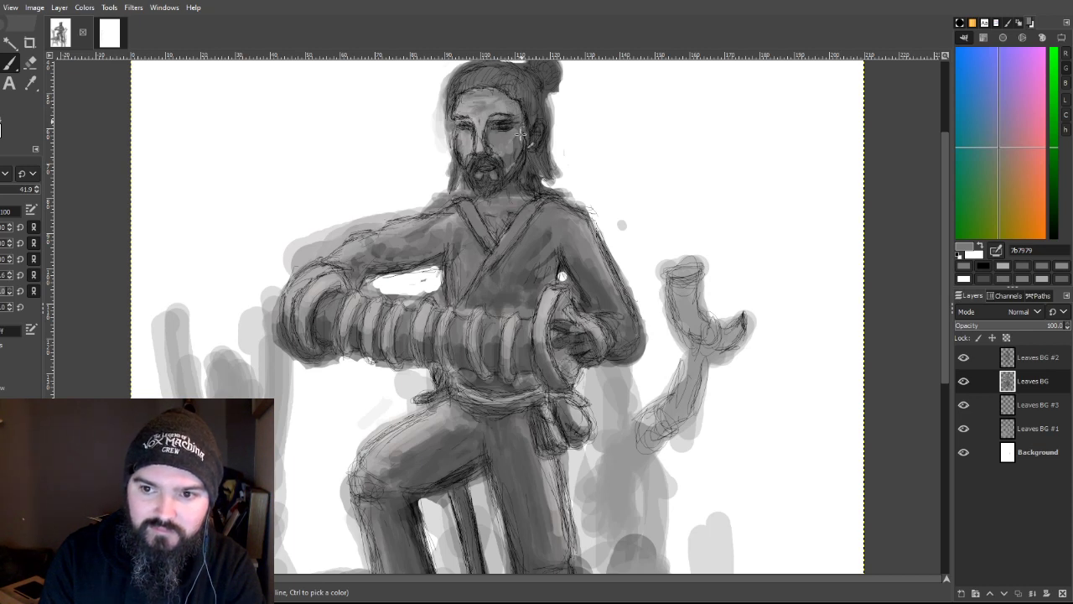
mouse_move(503, 154)
left_mouse_down()
mouse_move(482, 194)
mouse_move(515, 168)
mouse_move(464, 163)
left_mouse_up()
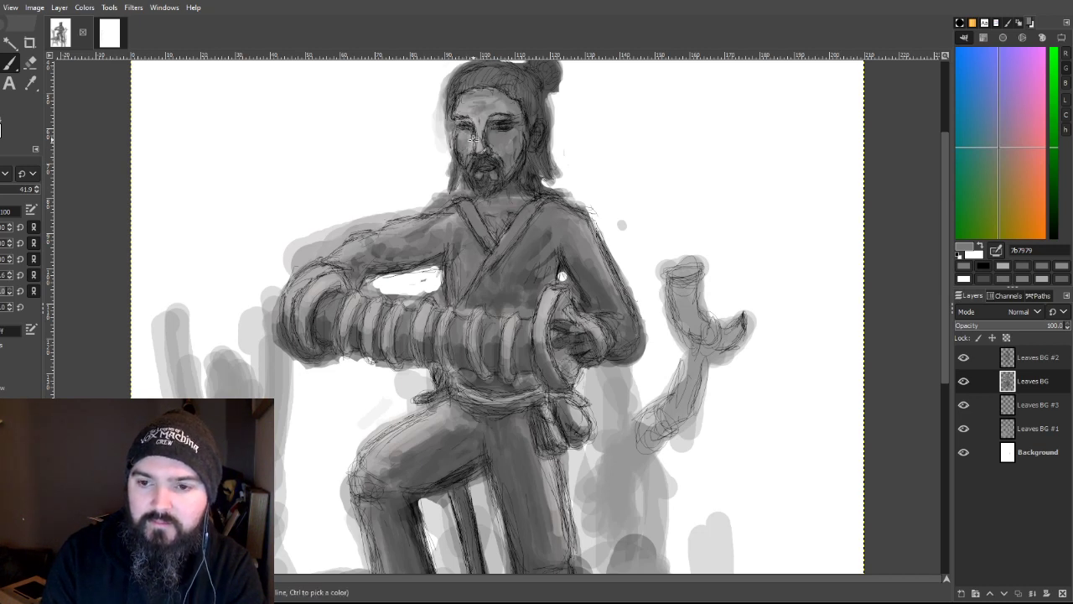
mouse_move(487, 149)
left_mouse_down()
mouse_move(490, 126)
mouse_move(528, 125)
mouse_move(513, 118)
left_mouse_up()
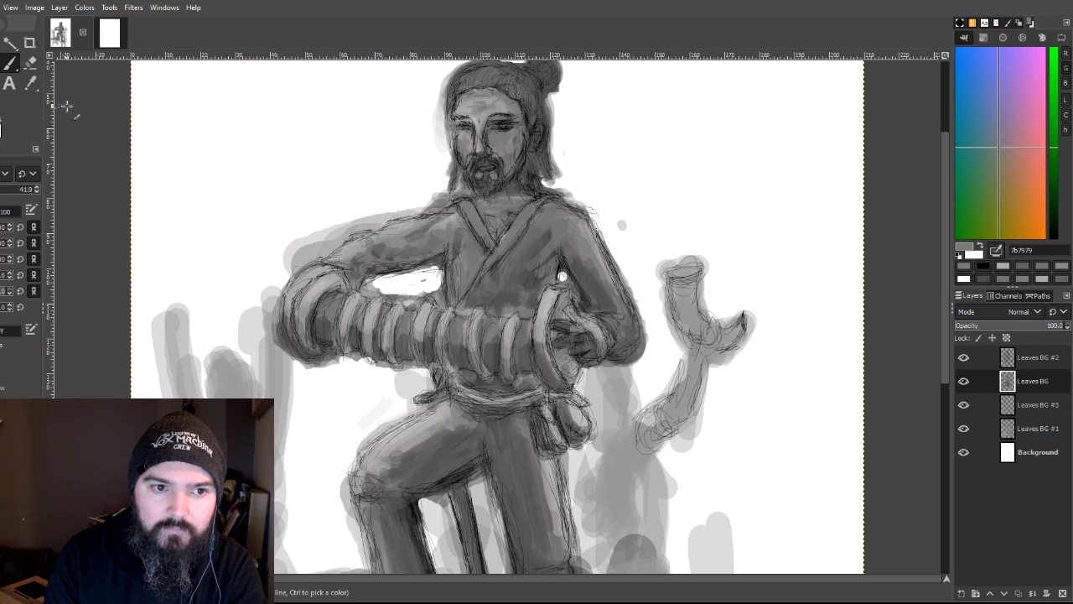
Step: Dab small white (ffffff) highlights into the figure's eyes
key("x")
left_click(506, 126)
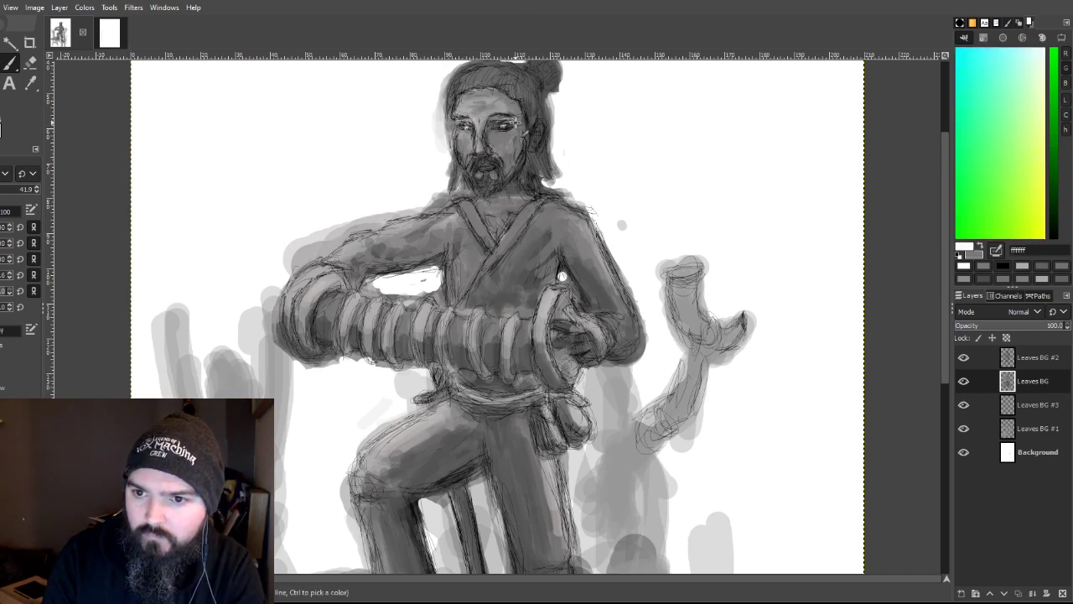
key("x")
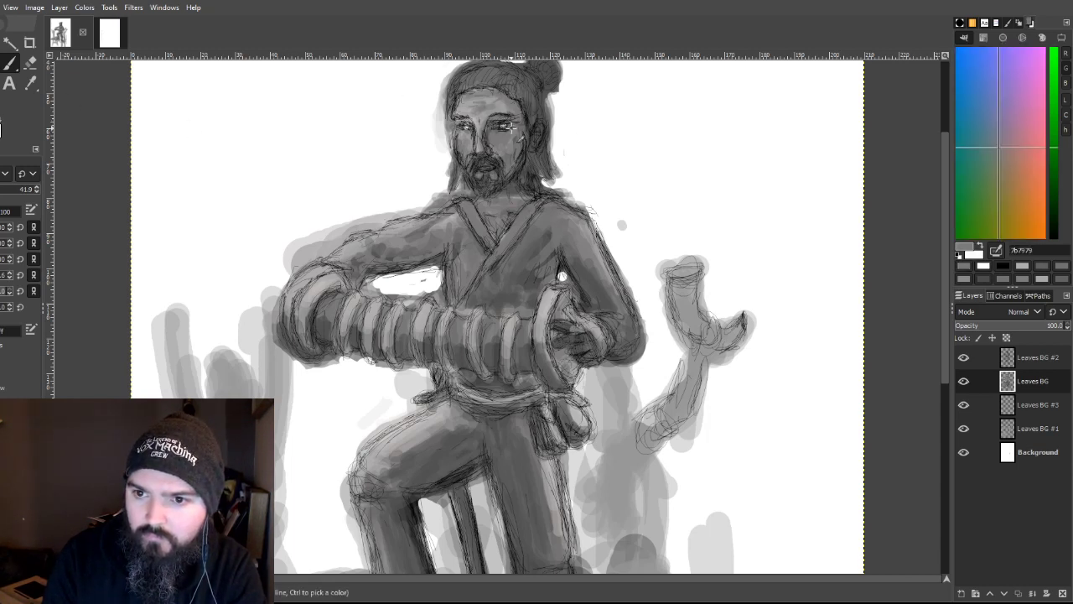
key("x")
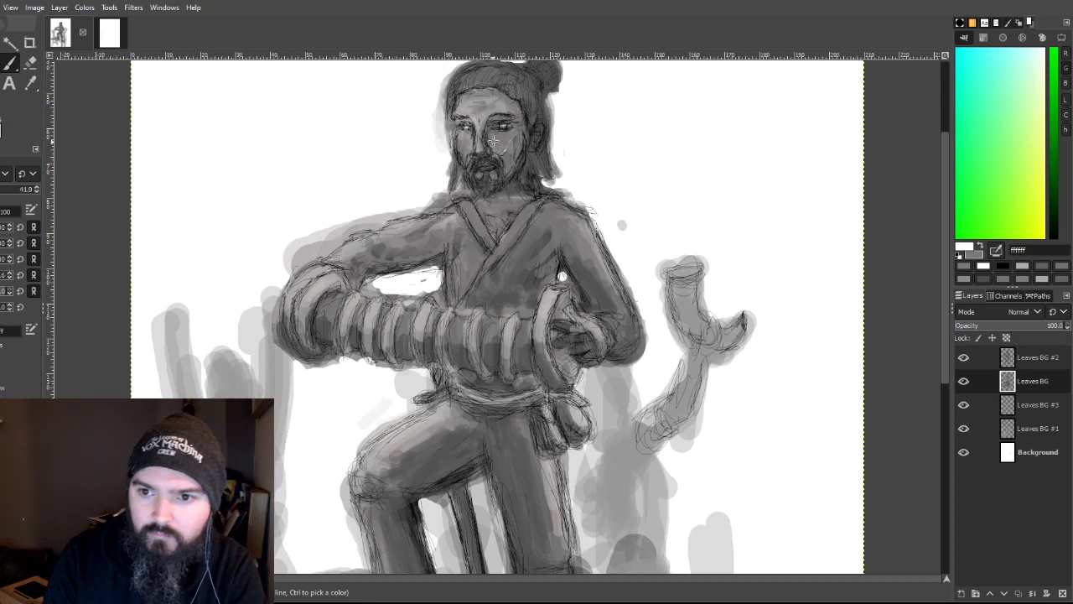
left_click_drag(500, 126, 507, 125)
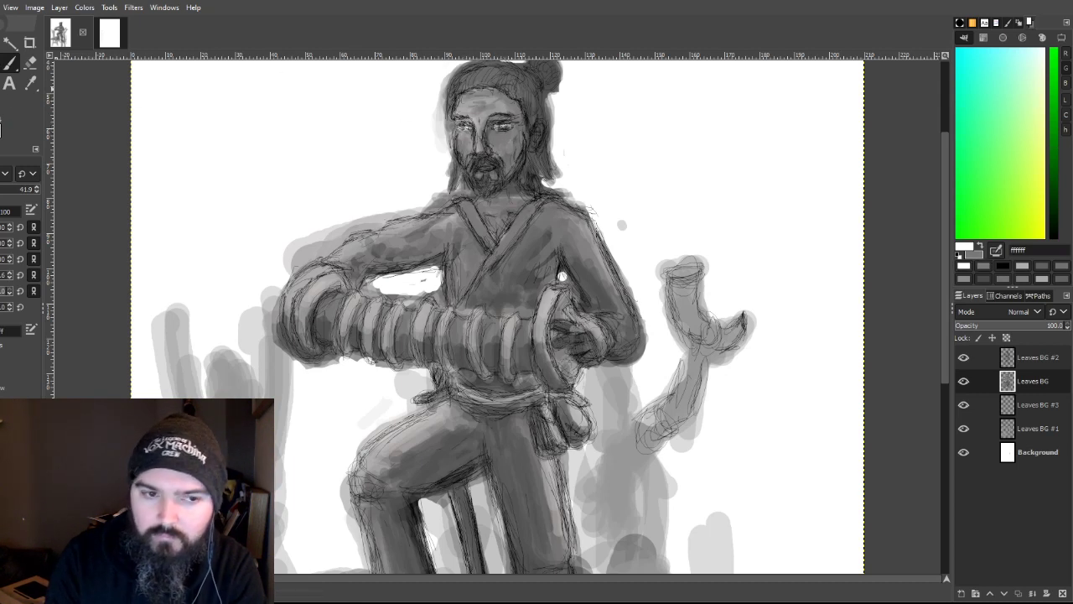
Step: Tone the area under the eye with grey 7b7979 and paint a lighter highlight on the hair bun
key("x")
left_click_drag(507, 129, 501, 131)
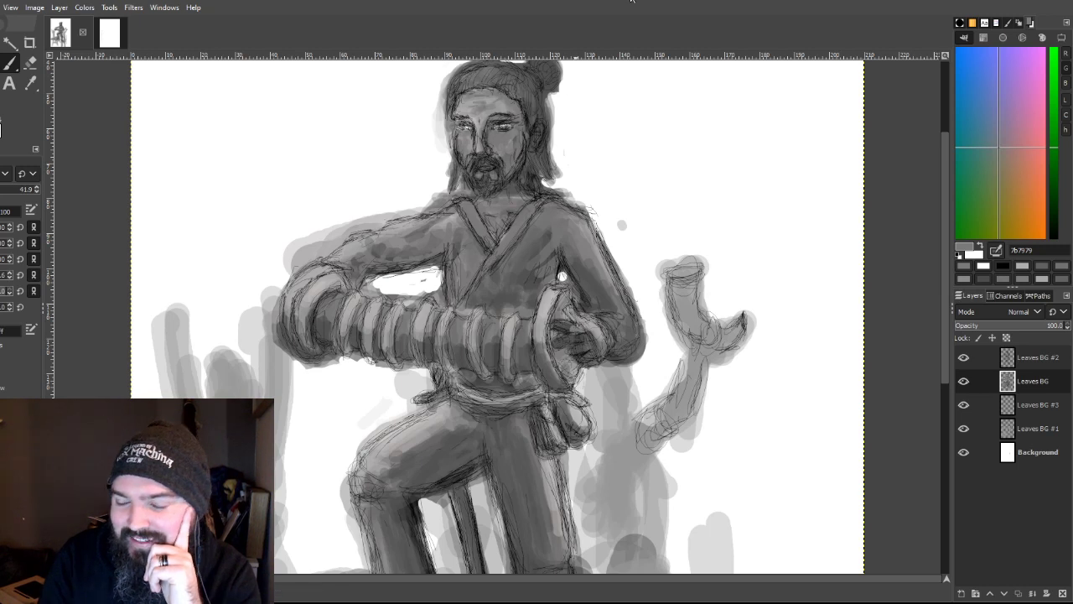
scroll(657, 67, "up", 3)
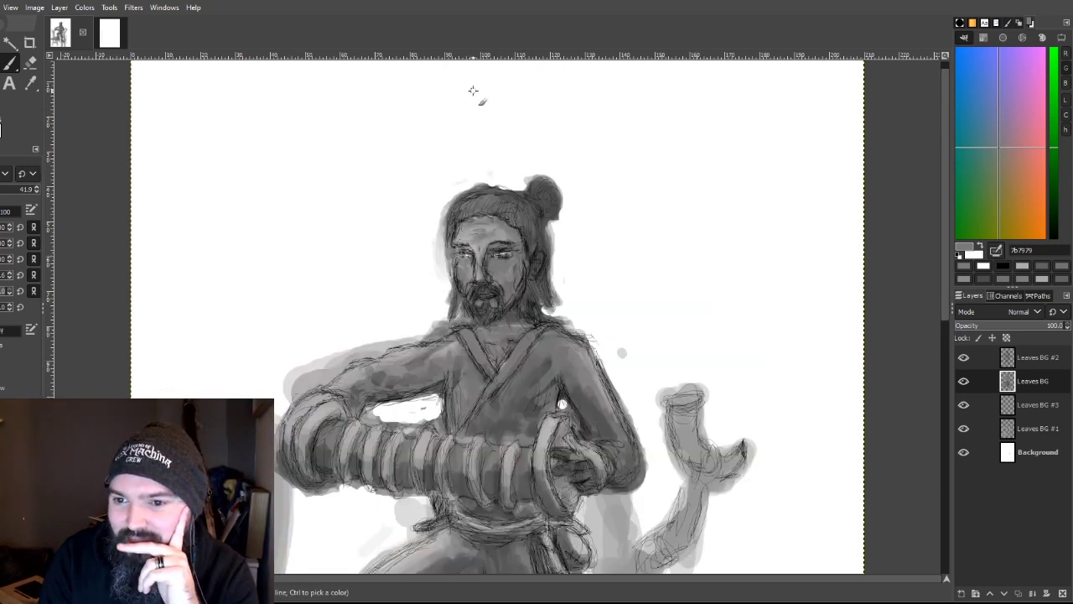
mouse_move(533, 188)
left_mouse_down()
mouse_move(554, 189)
mouse_move(546, 194)
mouse_move(560, 203)
left_mouse_up()
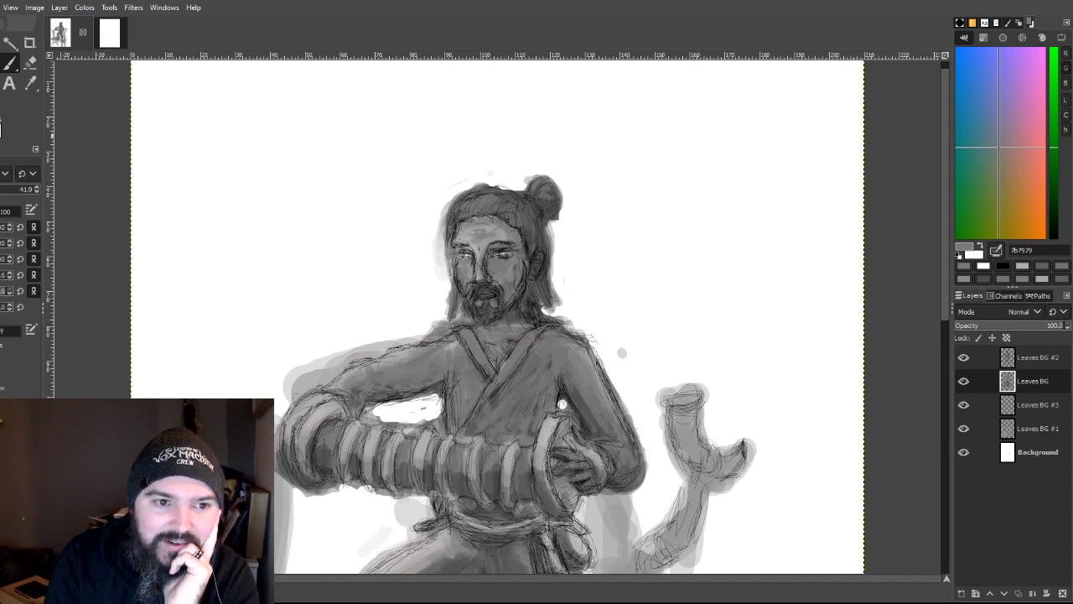
Step: Shade the cuff at the concertina-like object's end and the robe's collar with dark grey 575757 sampled from the robe
key("o")
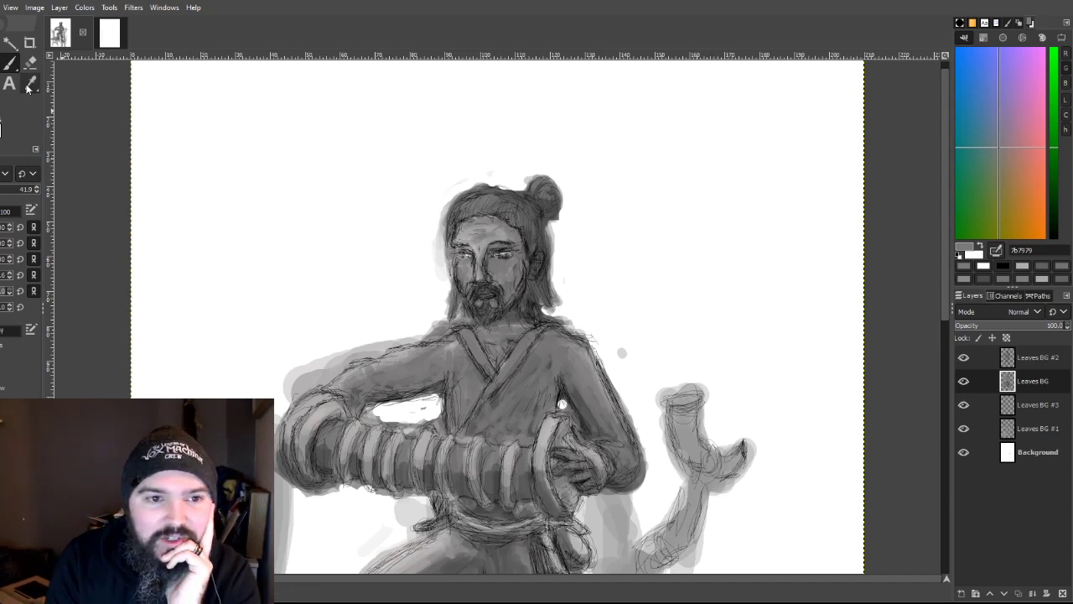
left_click(491, 397)
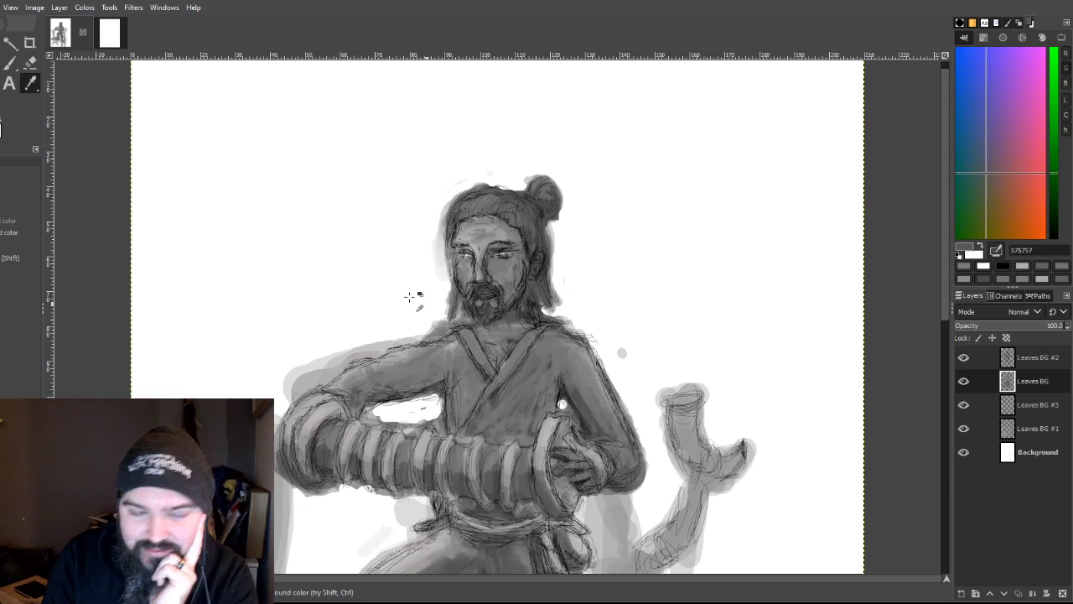
left_click(9, 63)
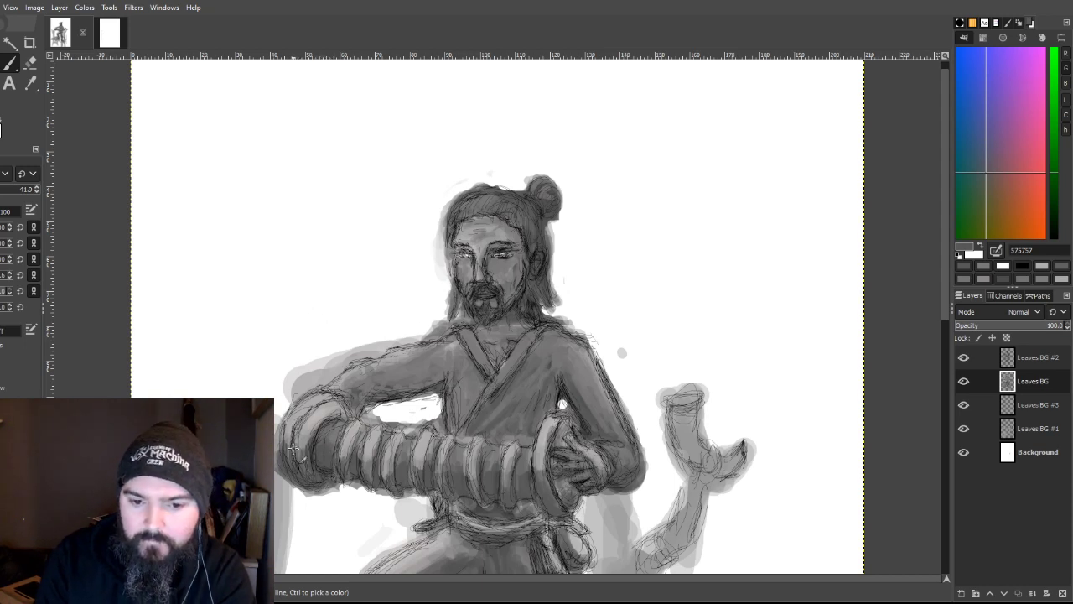
mouse_move(287, 426)
left_mouse_down()
mouse_move(307, 462)
mouse_move(319, 421)
mouse_move(300, 444)
left_mouse_up()
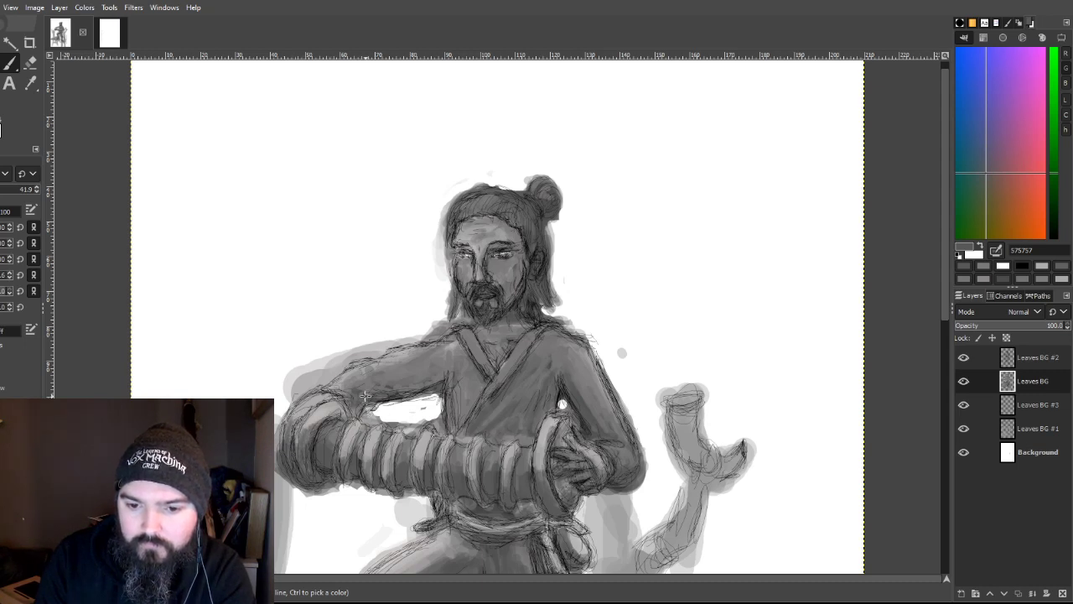
mouse_move(390, 391)
left_mouse_down()
mouse_move(409, 407)
mouse_move(392, 396)
left_mouse_up()
key("ctrl+z")
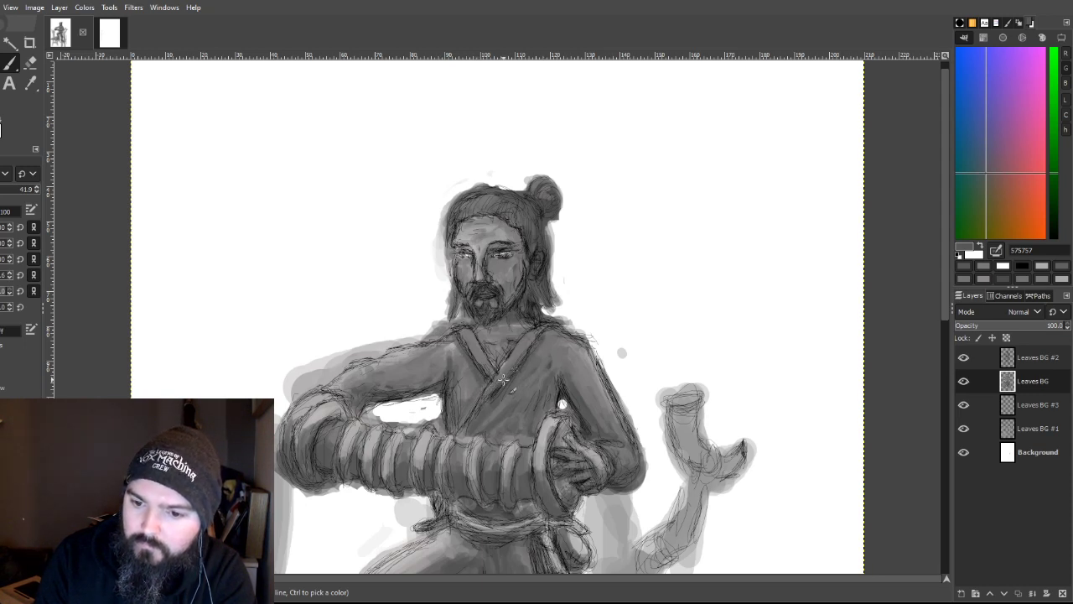
left_click_drag(464, 330, 488, 369)
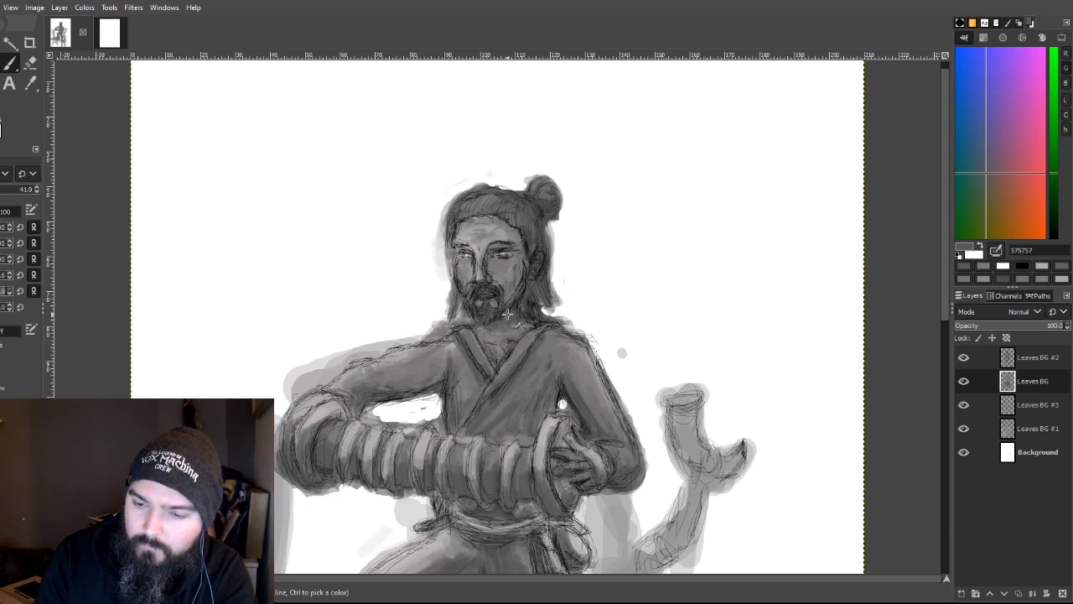
Step: Deepen the beard, hairline, hair bun and cheek shadows with dark grey 575757
mouse_move(476, 310)
left_mouse_down()
mouse_move(491, 317)
mouse_move(507, 306)
mouse_move(476, 290)
left_mouse_up()
left_click_drag(472, 211, 522, 210)
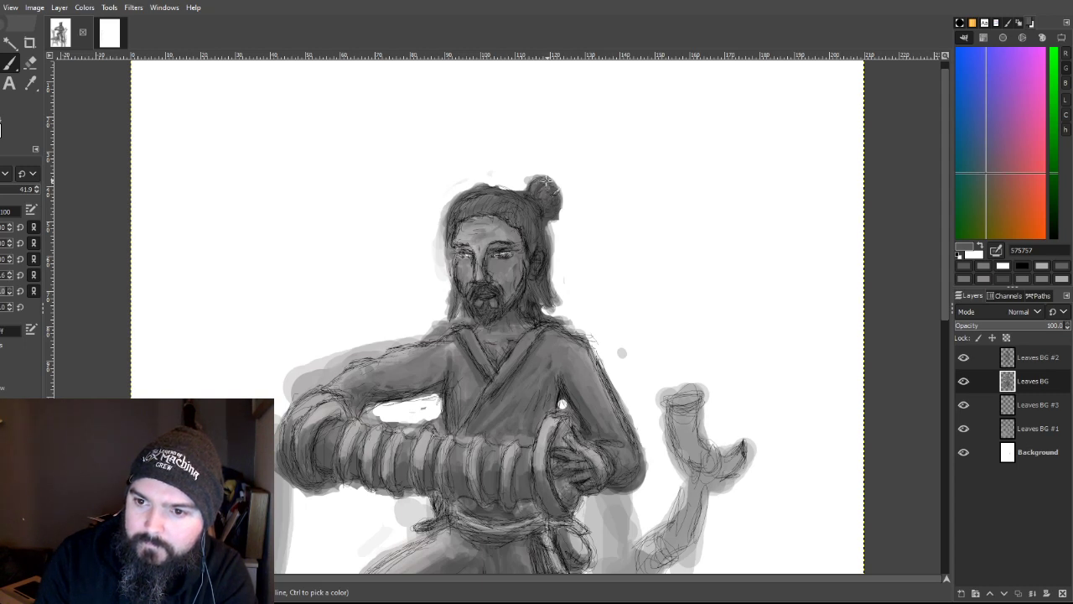
left_click_drag(555, 193, 557, 213)
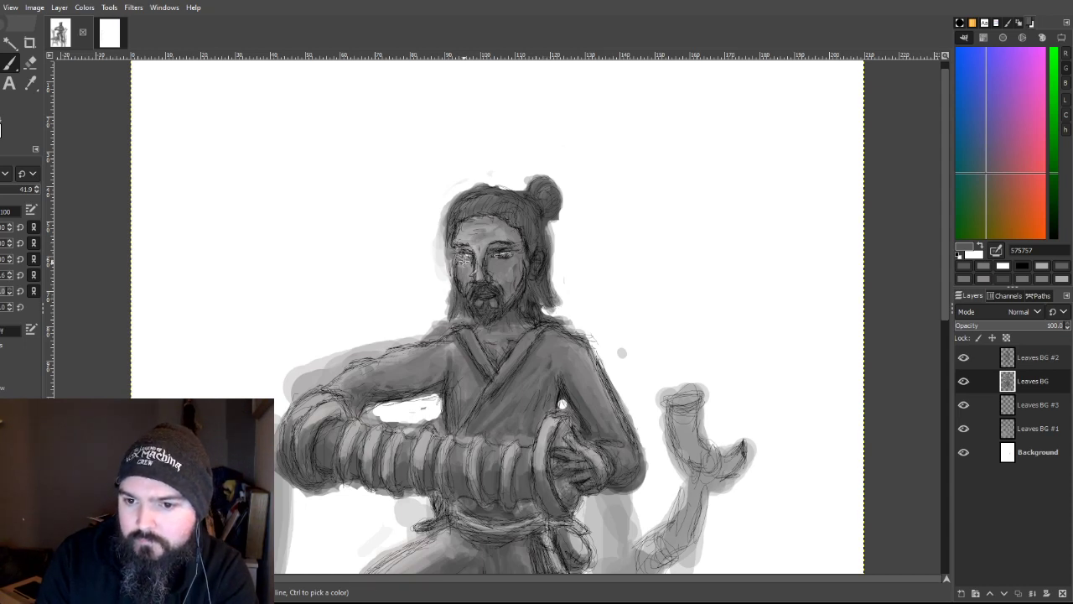
left_click_drag(502, 271, 497, 262)
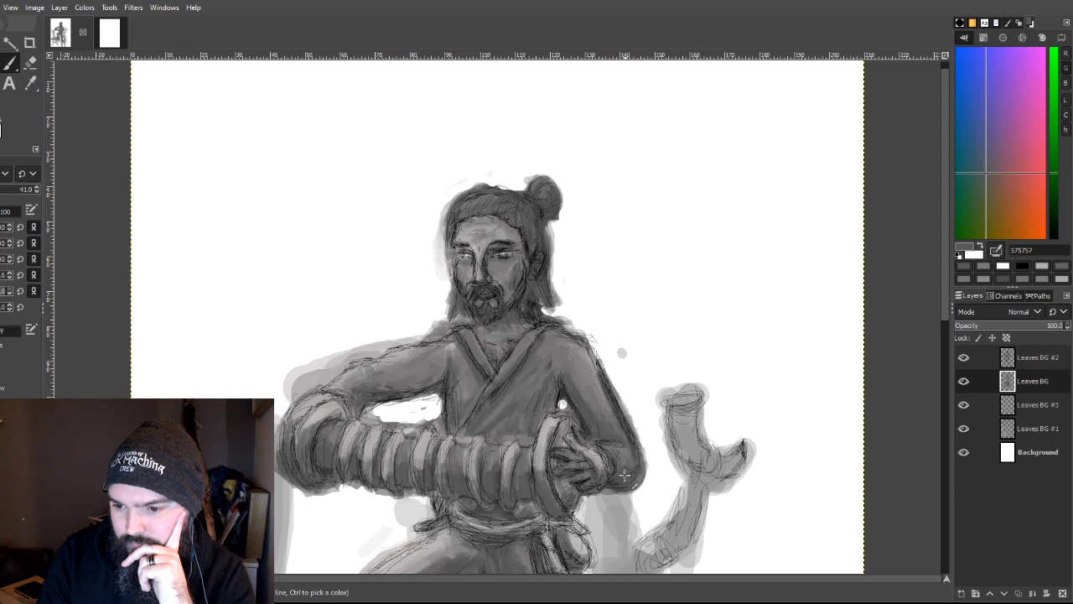
Step: Darken the raised foot's shoe, the raised thigh and the standing leg's lower part with dark grey 575757
scroll(678, 318, "down", 3)
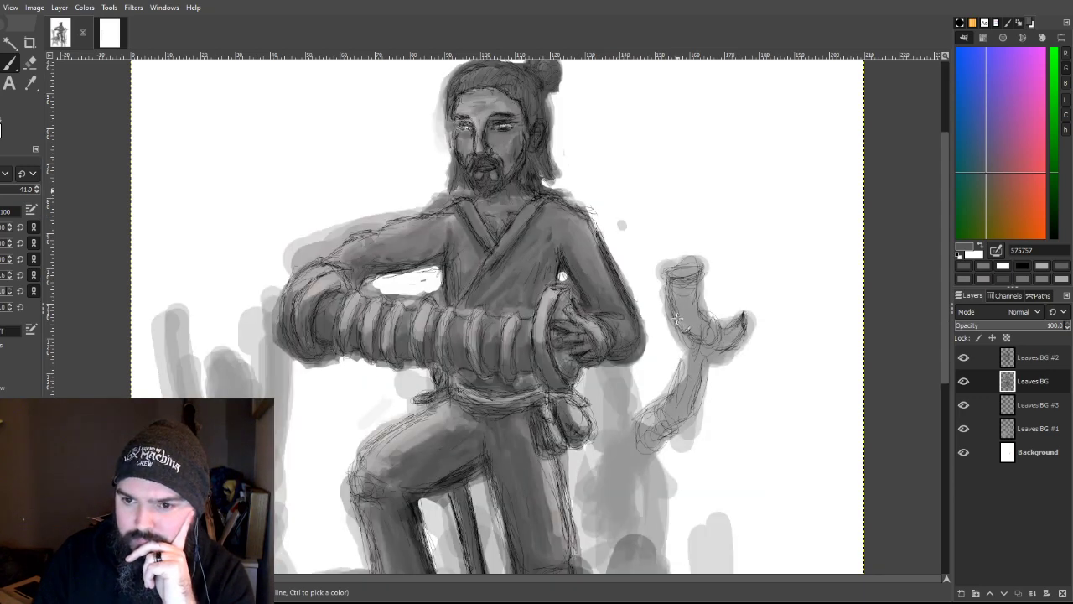
scroll(677, 319, "down", 6)
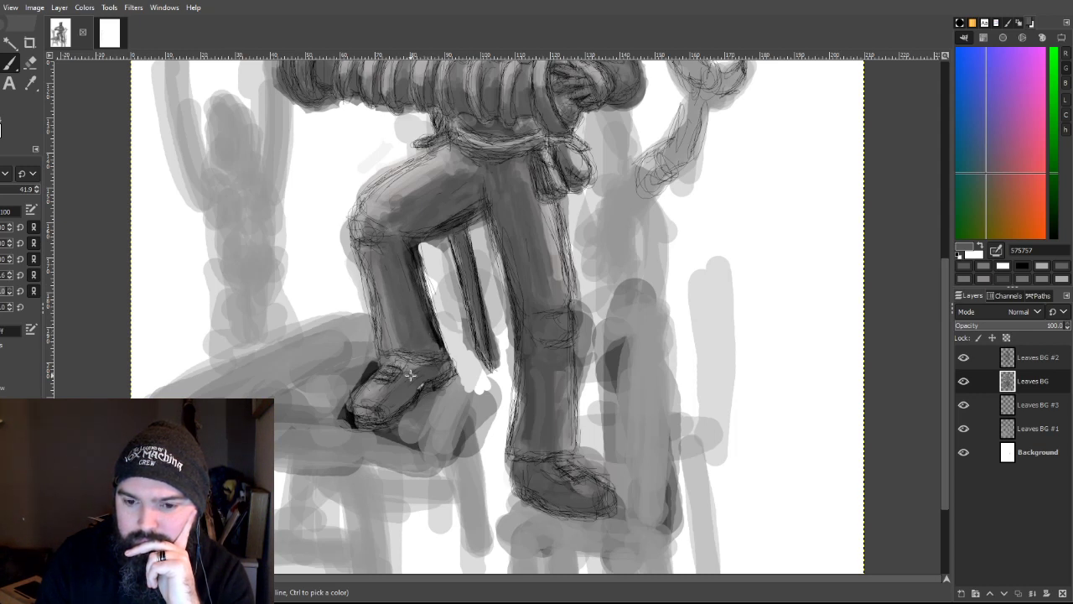
left_click_drag(366, 414, 361, 412)
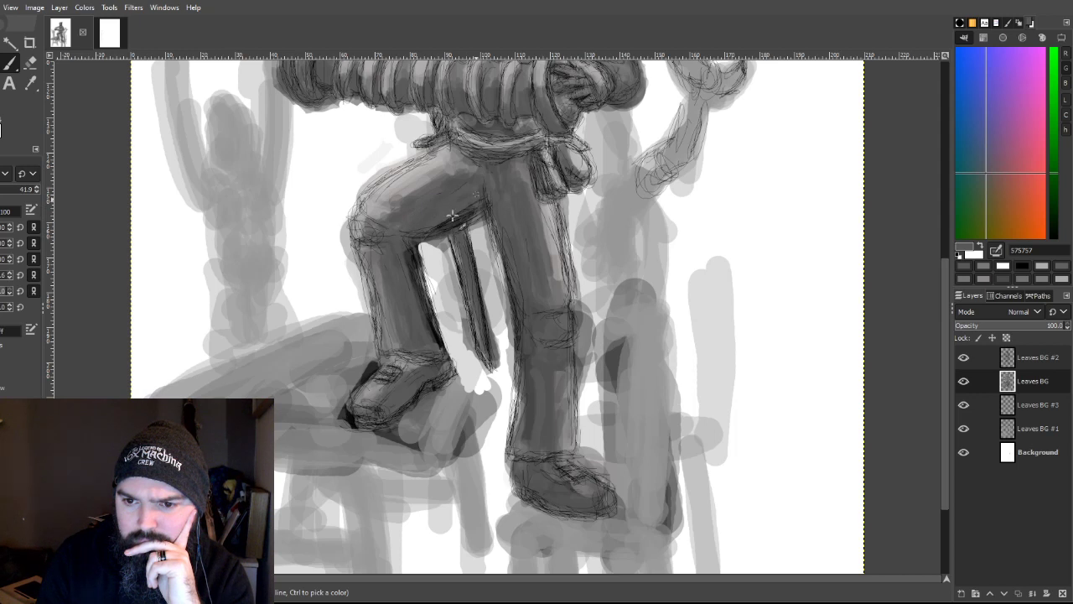
left_click_drag(395, 210, 472, 164)
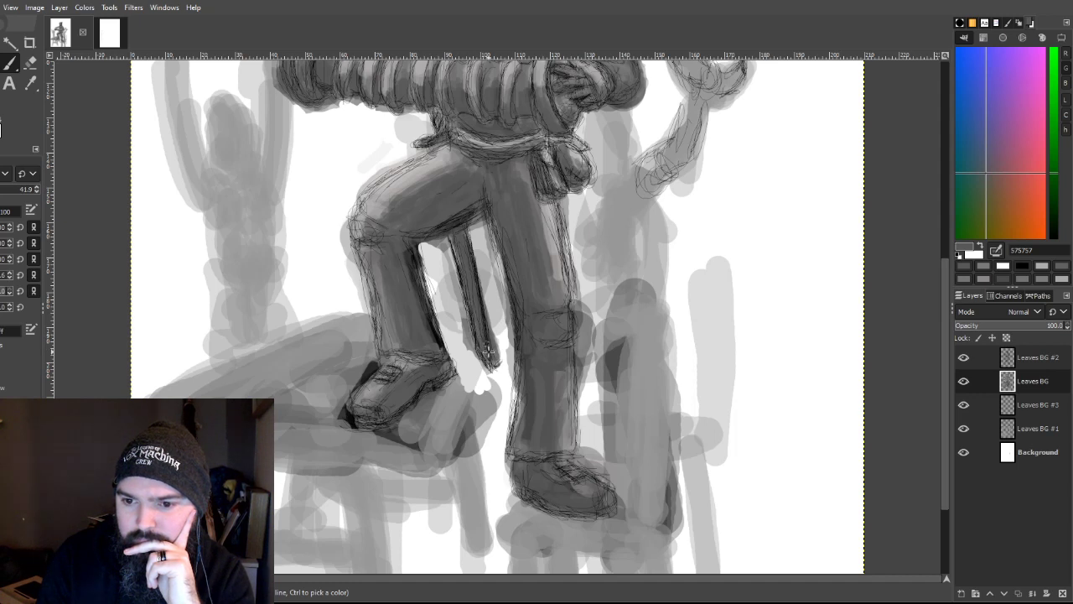
scroll(762, 290, "down", 3)
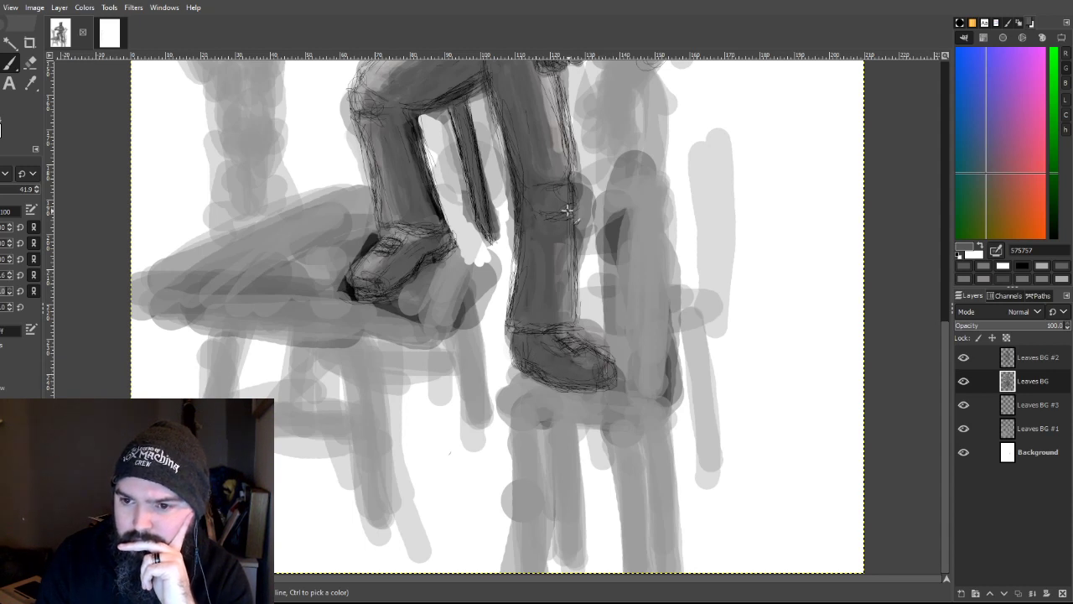
left_click_drag(556, 319, 558, 254)
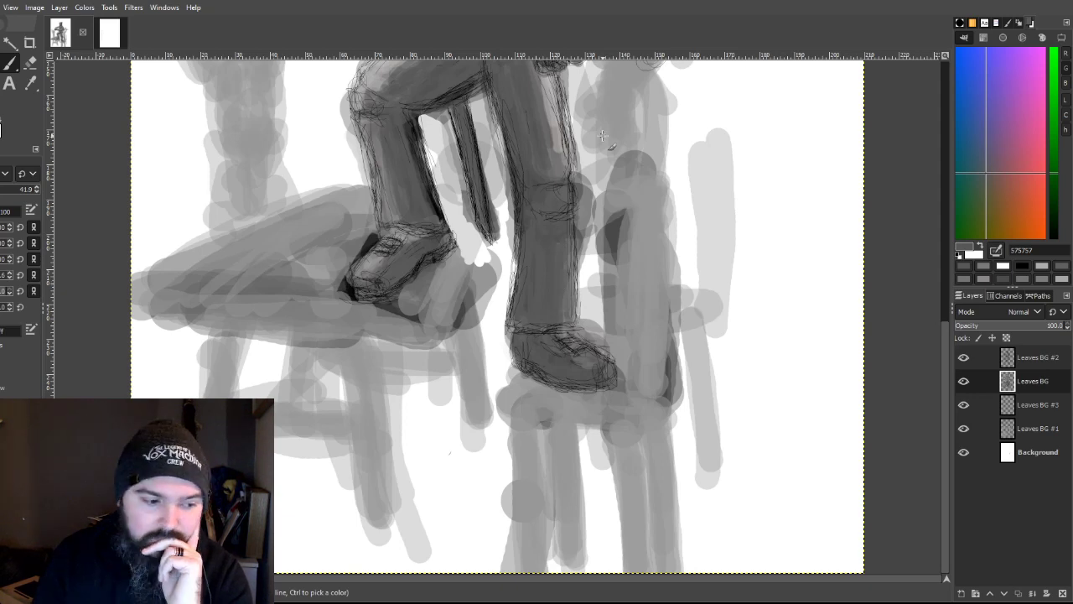
scroll(602, 134, "up", 6)
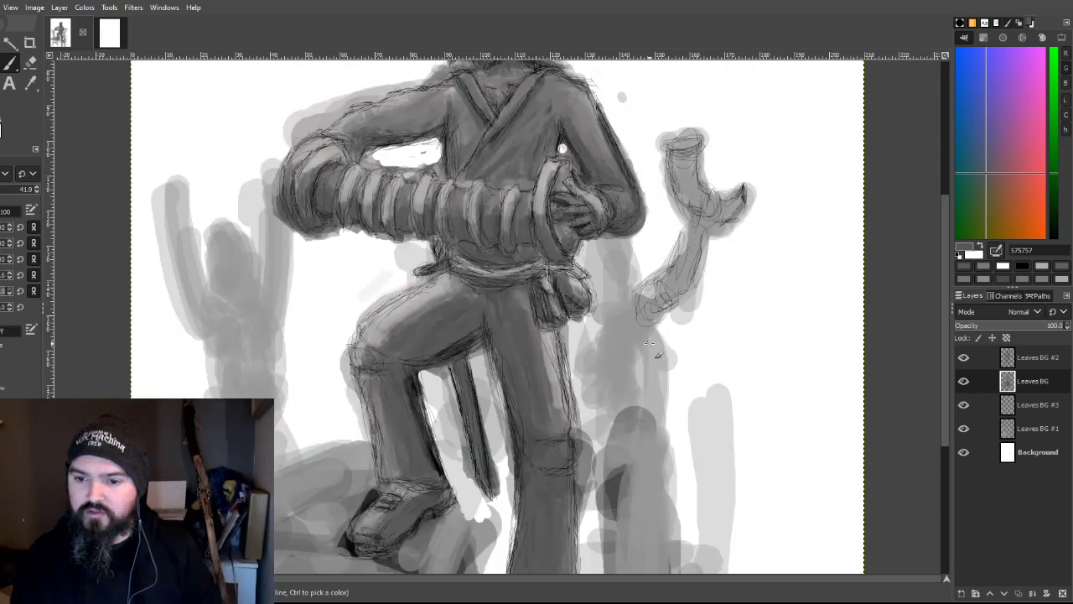
Step: Shade the outer edge of the standing leg's thigh with dark grey 575757
mouse_move(546, 397)
left_mouse_down()
mouse_move(553, 352)
mouse_move(563, 423)
mouse_move(556, 339)
left_mouse_up()
mouse_move(554, 385)
left_mouse_down()
mouse_move(548, 335)
mouse_move(560, 356)
mouse_move(544, 329)
left_mouse_up()
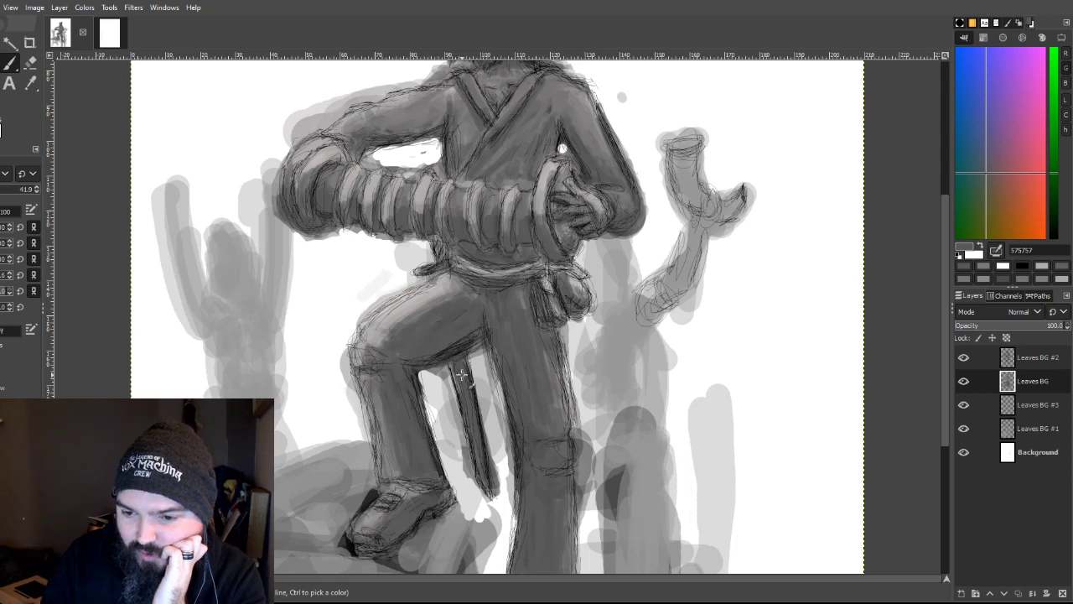
Step: Deepen the shadows on the raised foot's shoe and the hair bun with darker grey 474747
scroll(461, 375, "down", 3)
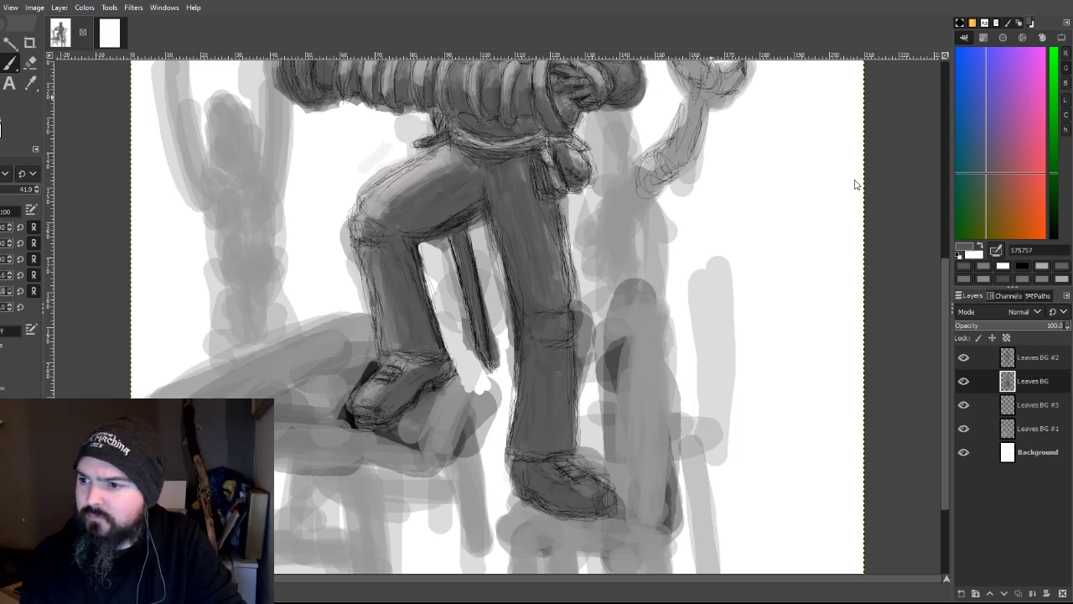
key("bracketleft")
key("bracketleft")
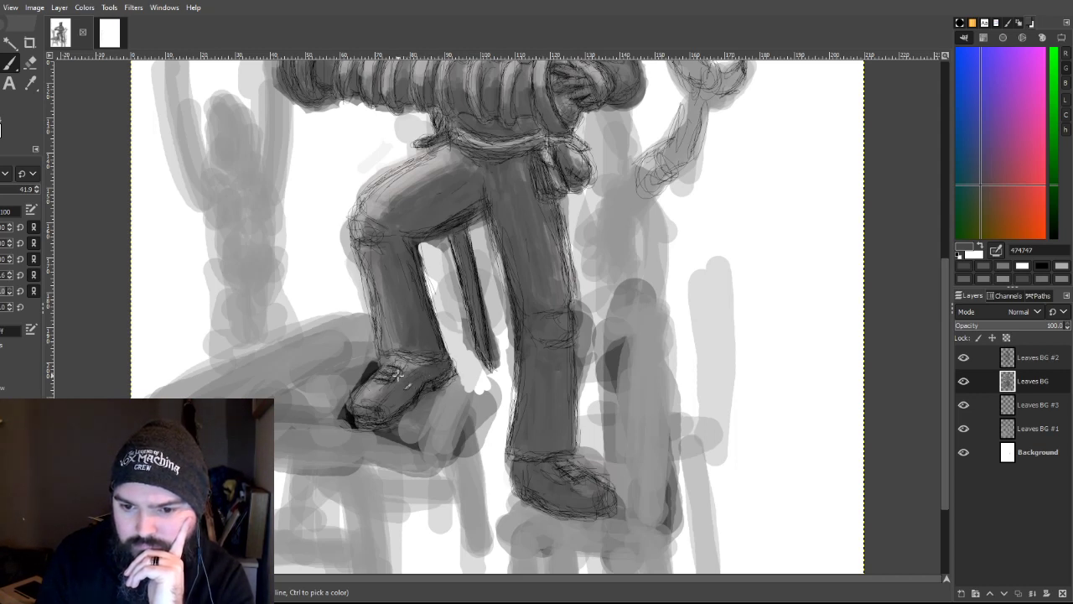
mouse_move(417, 359)
left_mouse_down()
mouse_move(432, 362)
mouse_move(411, 384)
left_mouse_up()
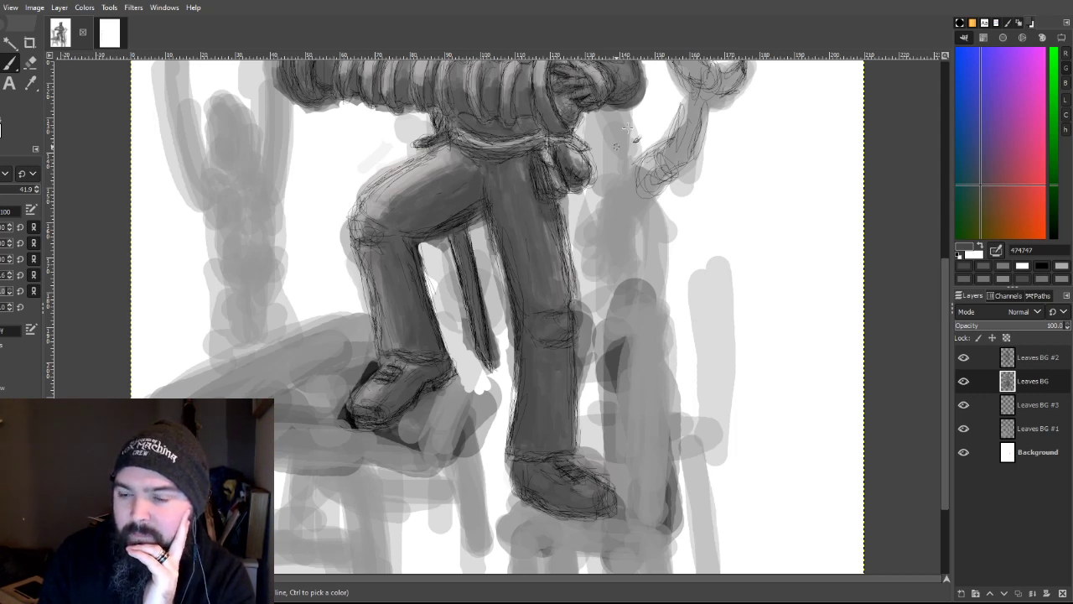
scroll(634, 141, "up", 5)
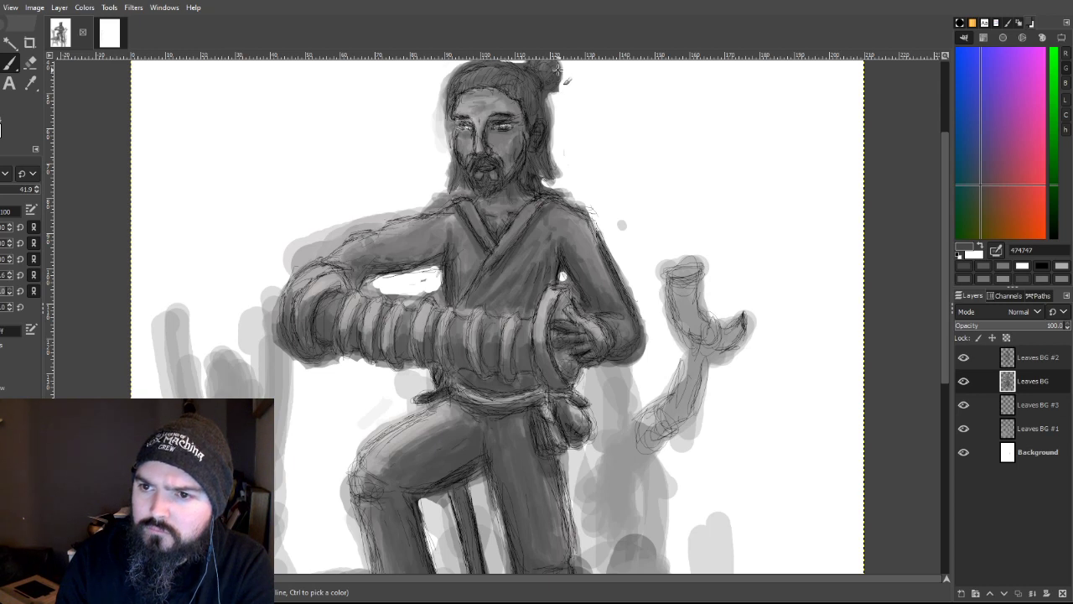
mouse_move(553, 70)
left_mouse_down()
mouse_move(555, 85)
mouse_move(529, 87)
left_mouse_up()
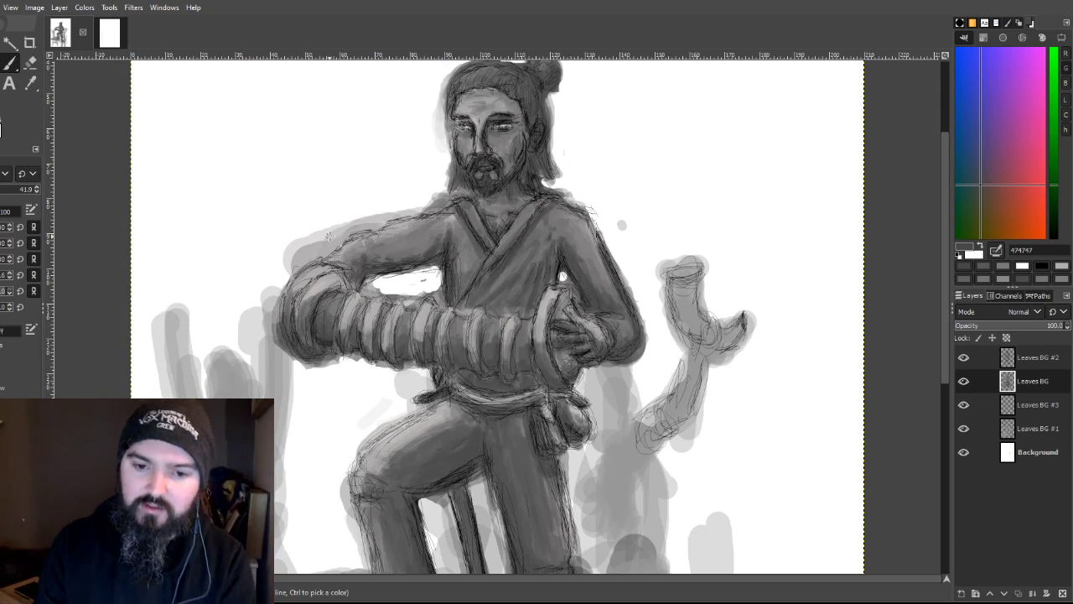
Step: Erase the grey overspill around the raised sleeve, head and hair, and the stray dot beside the other arm
left_click(31, 62)
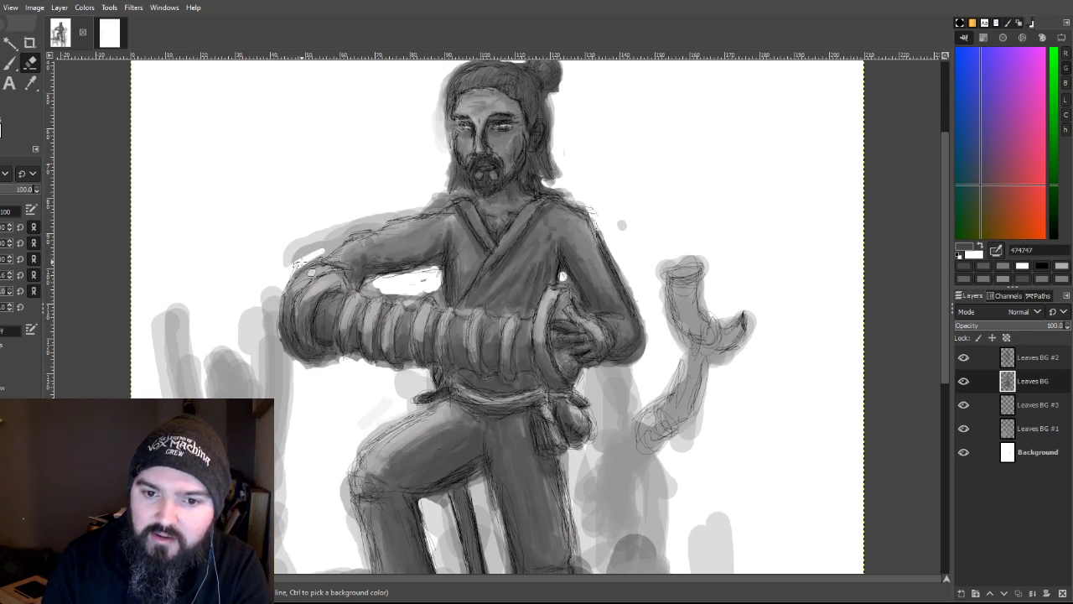
mouse_move(328, 251)
left_mouse_down()
mouse_move(365, 235)
mouse_move(327, 239)
mouse_move(339, 249)
mouse_move(276, 273)
mouse_move(307, 228)
mouse_move(287, 244)
mouse_move(336, 251)
mouse_move(343, 235)
mouse_move(381, 222)
mouse_move(361, 222)
mouse_move(400, 228)
mouse_move(404, 210)
mouse_move(429, 220)
mouse_move(436, 204)
mouse_move(451, 215)
mouse_move(461, 203)
mouse_move(445, 191)
mouse_move(468, 190)
mouse_move(445, 205)
mouse_move(443, 172)
mouse_move(448, 157)
mouse_move(453, 163)
mouse_move(440, 114)
mouse_move(435, 123)
mouse_move(445, 137)
mouse_move(443, 105)
mouse_move(456, 134)
mouse_move(451, 77)
mouse_move(437, 109)
mouse_move(446, 88)
left_mouse_up()
left_click_drag(565, 115, 554, 107)
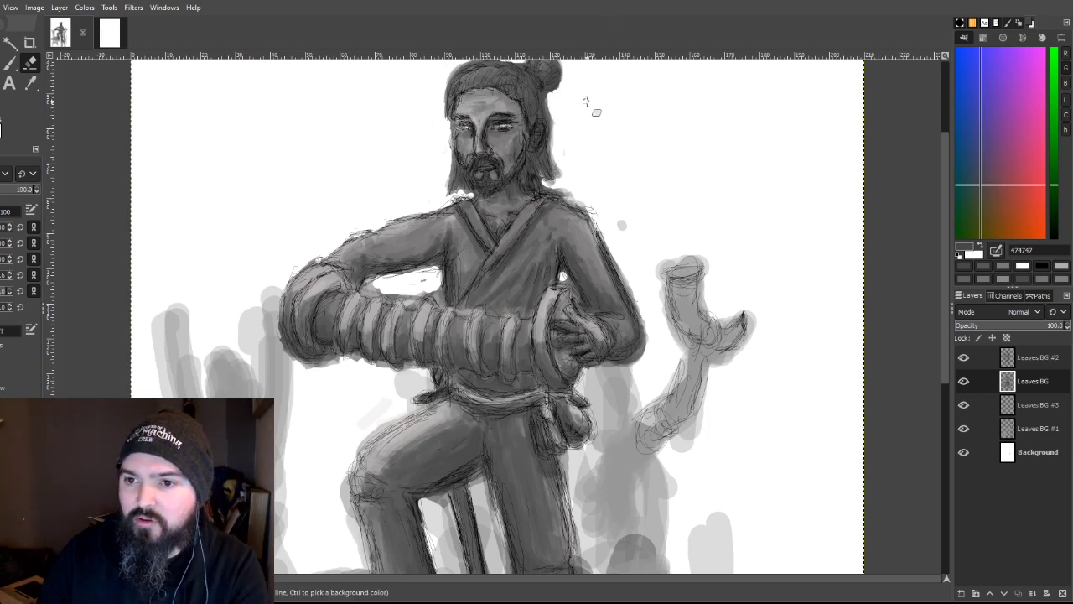
scroll(586, 102, "up", 3)
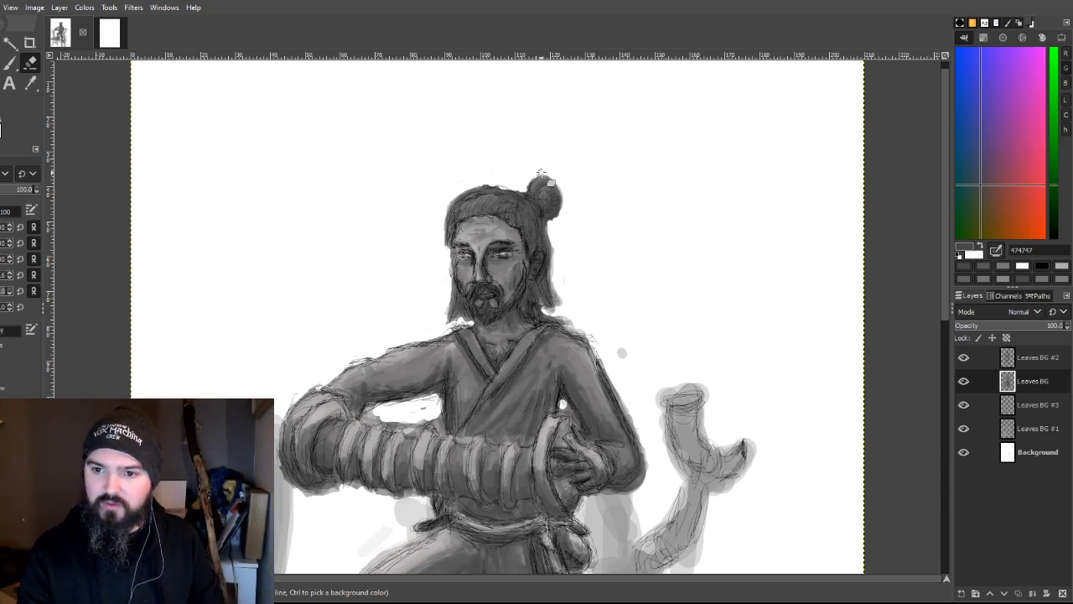
left_click(621, 352)
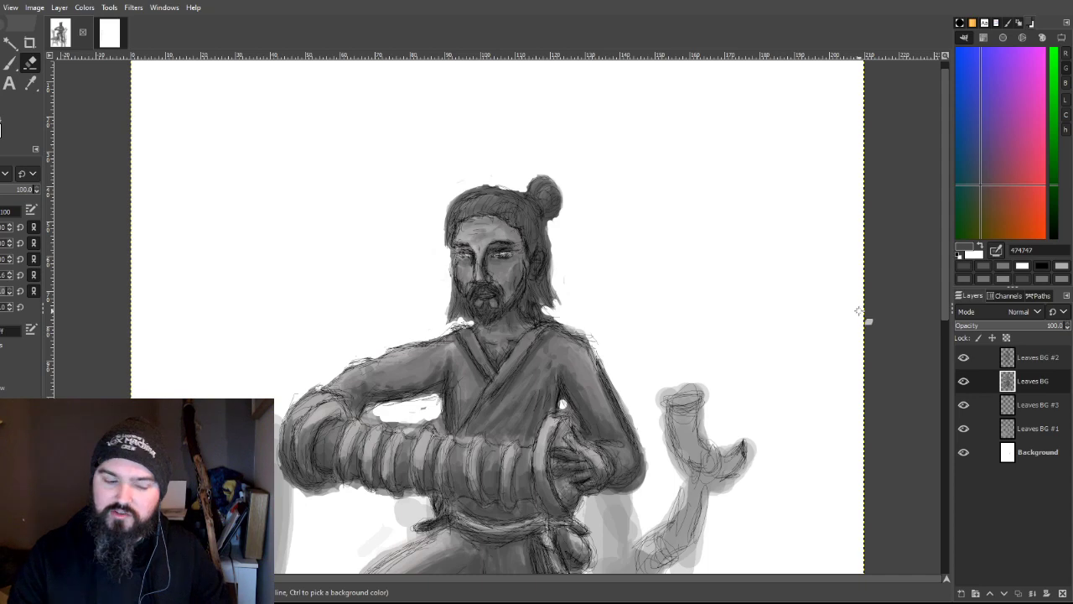
Step: Erase the grey overspill around the hanging blade between the legs and along both sides of the standing leg
scroll(587, 102, "down", 5)
scroll(590, 97, "up", 3)
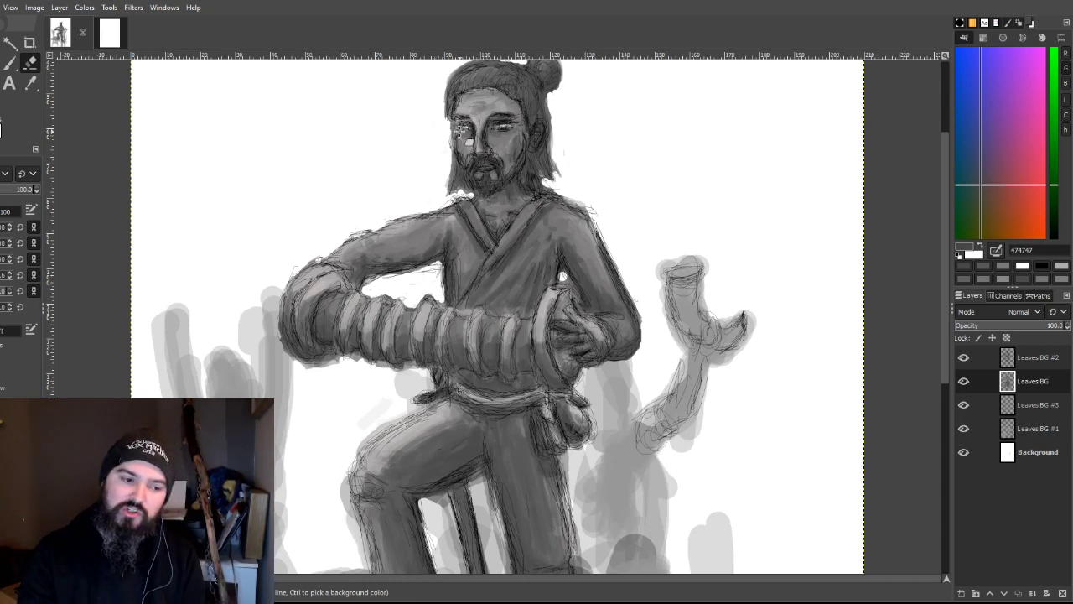
scroll(459, 131, "down", 3)
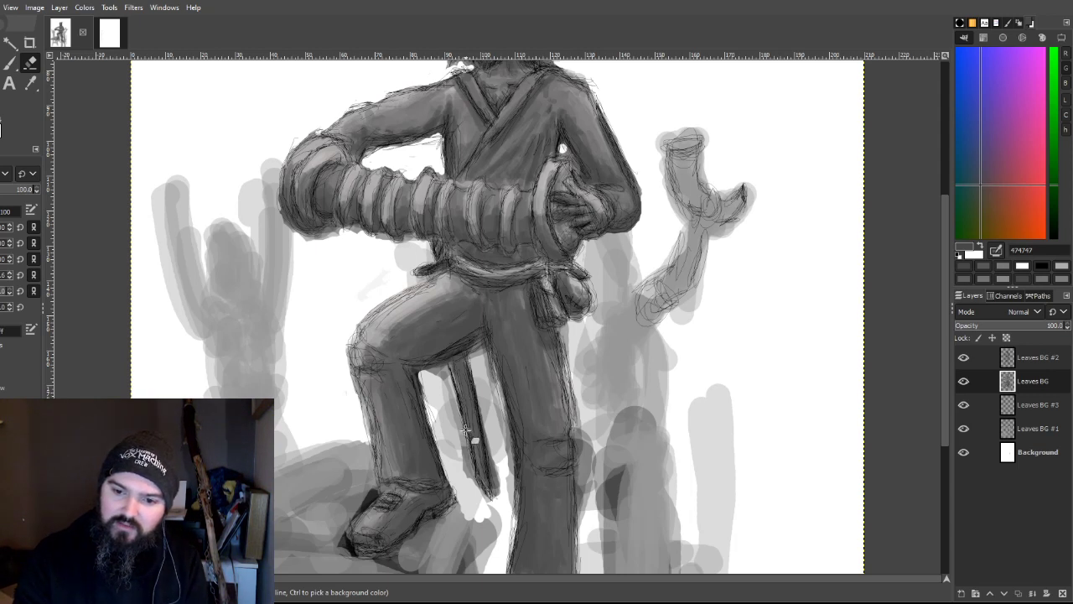
mouse_move(455, 389)
left_mouse_down()
mouse_move(466, 452)
mouse_move(460, 435)
left_mouse_up()
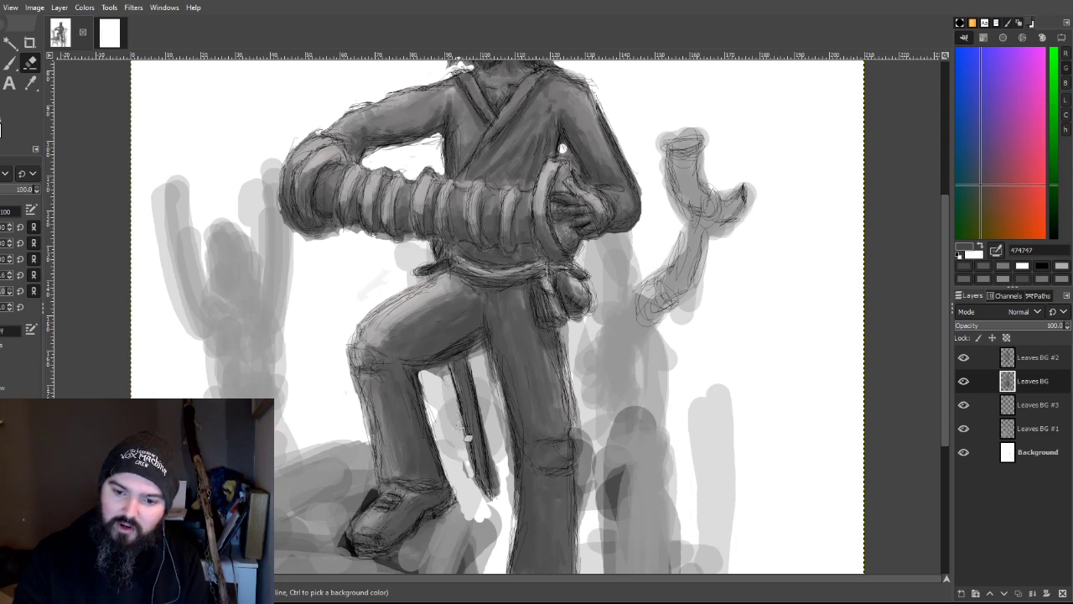
mouse_move(469, 474)
left_mouse_down()
mouse_move(512, 506)
mouse_move(486, 408)
mouse_move(503, 469)
left_mouse_up()
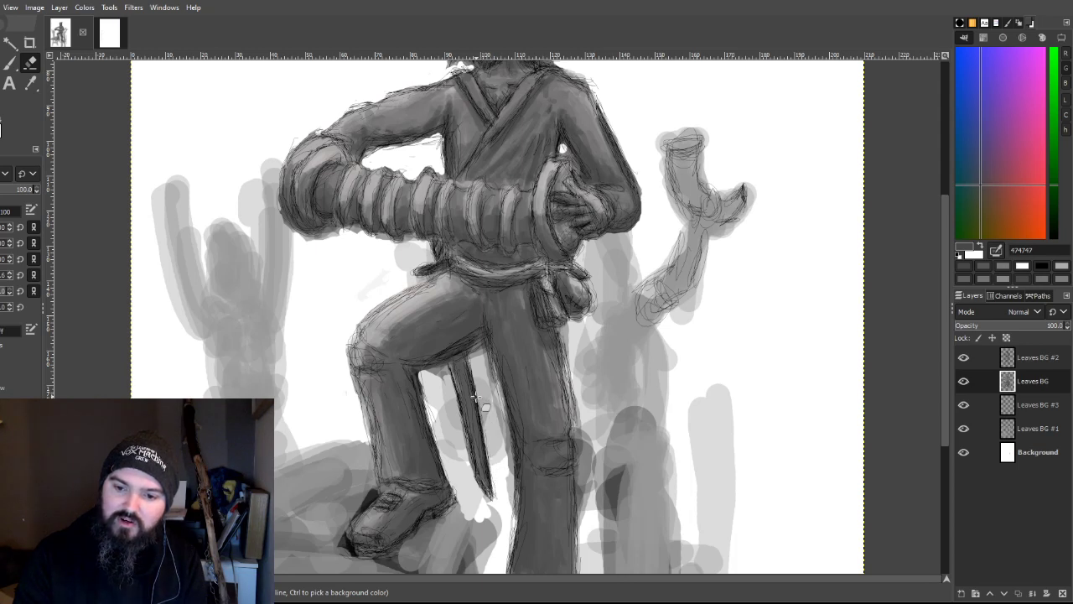
mouse_move(494, 365)
left_mouse_down()
mouse_move(487, 359)
mouse_move(493, 394)
mouse_move(483, 358)
mouse_move(501, 415)
mouse_move(489, 362)
left_mouse_up()
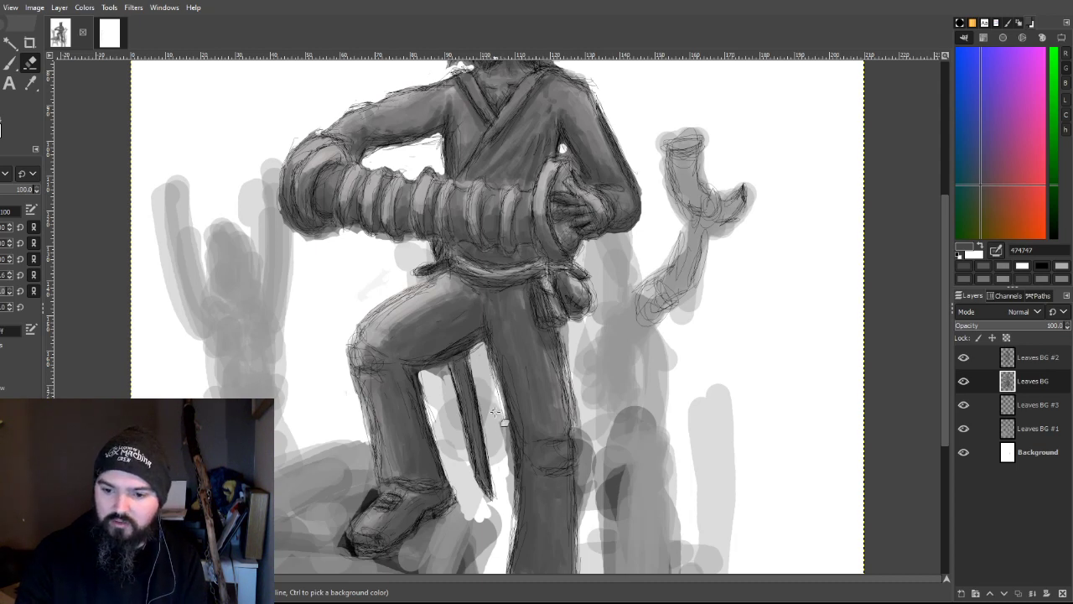
left_click_drag(504, 438, 515, 513)
mouse_move(594, 466)
left_mouse_down()
mouse_move(585, 423)
mouse_move(589, 532)
mouse_move(583, 475)
left_mouse_up()
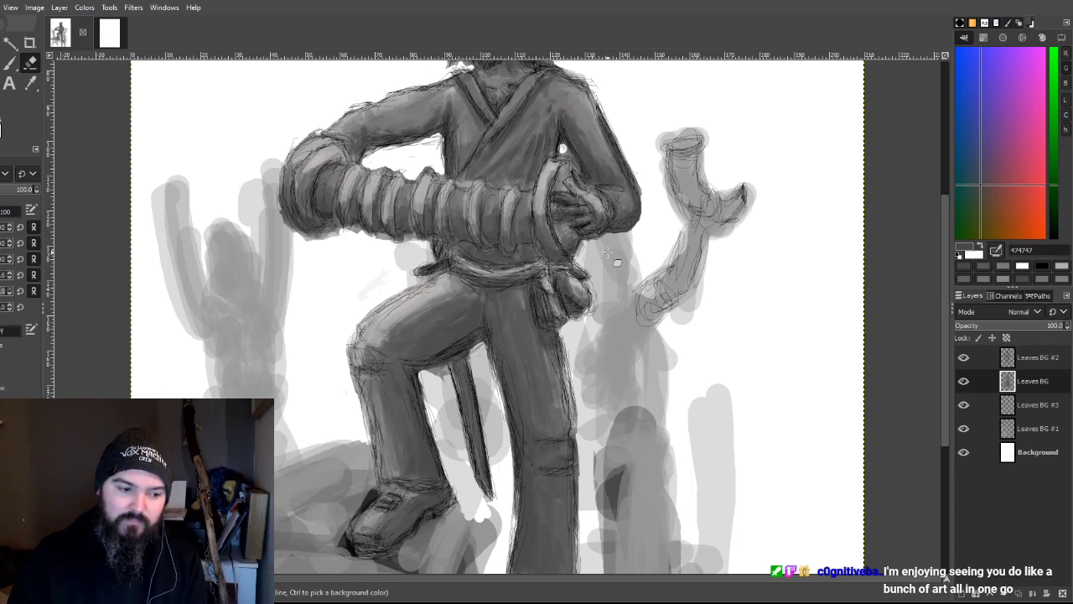
scroll(607, 268, "up", 3)
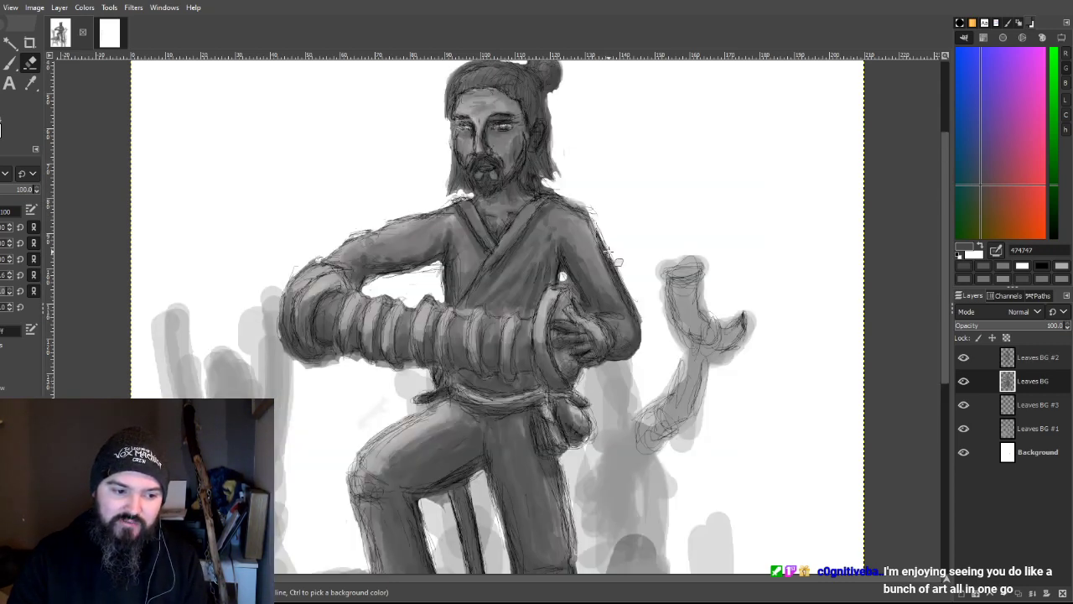
scroll(609, 249, "down", 3)
scroll(608, 250, "up", 6)
scroll(609, 252, "down", 6)
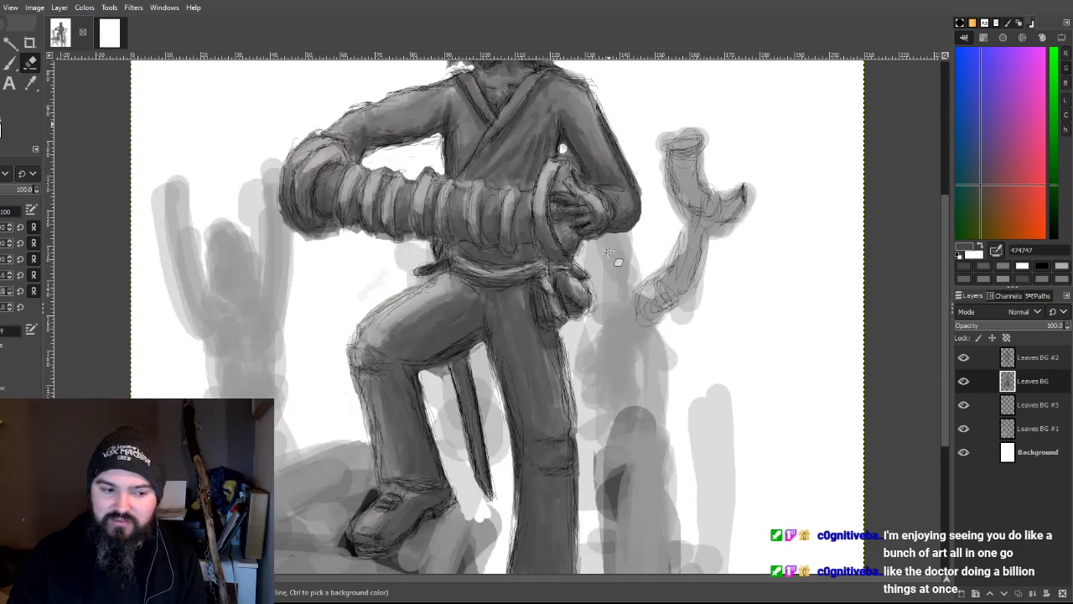
scroll(608, 251, "down", 3)
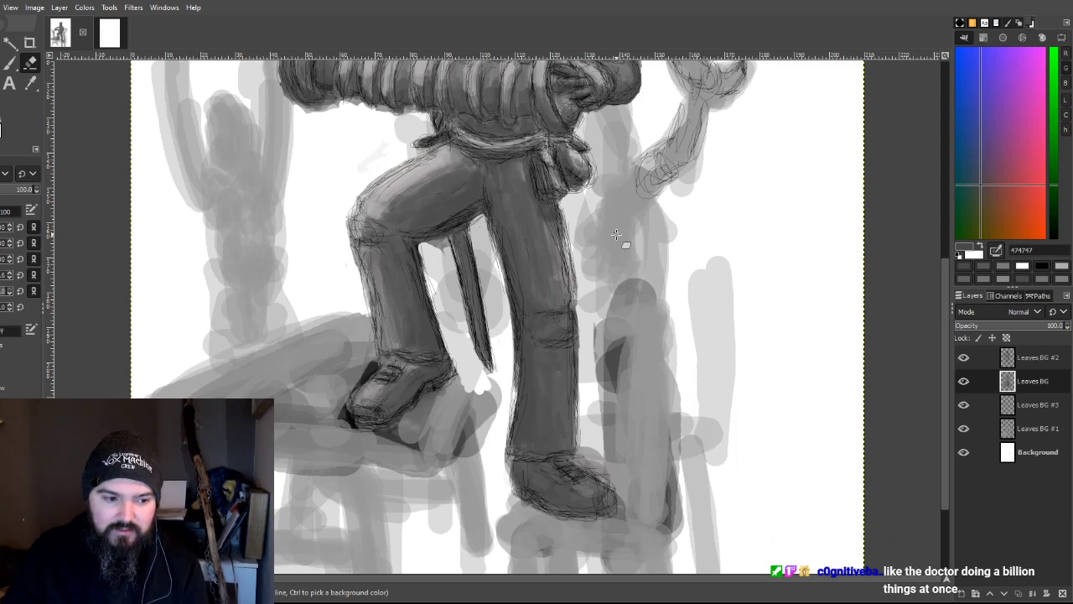
scroll(616, 235, "up", 10)
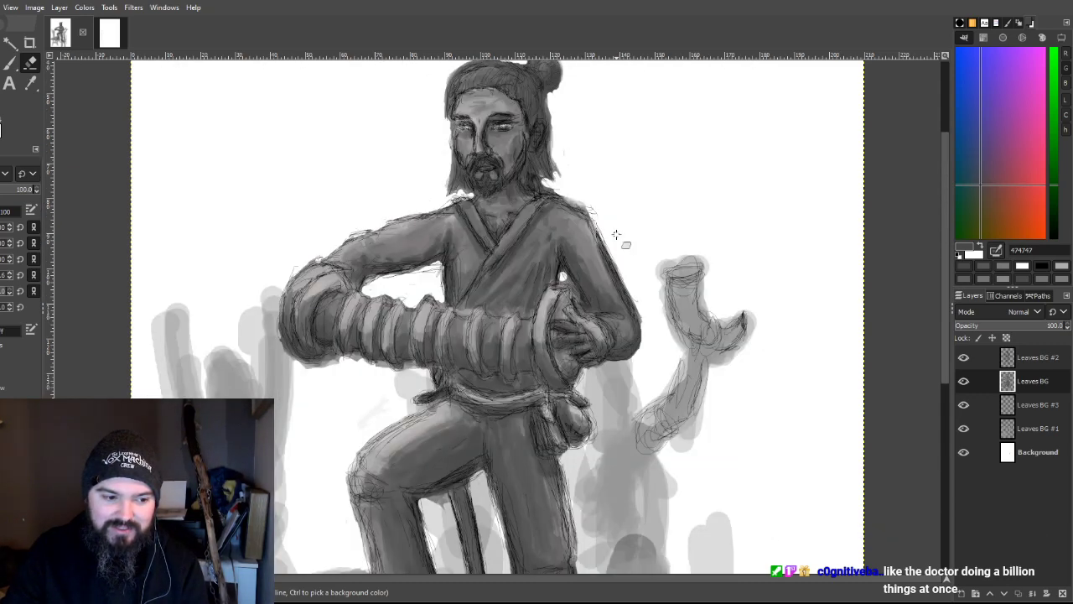
Step: Erase the dark grey tone around the raised foot's shoe, clearing it beneath the sole, at the heel and around the toe
scroll(616, 235, "down", 8)
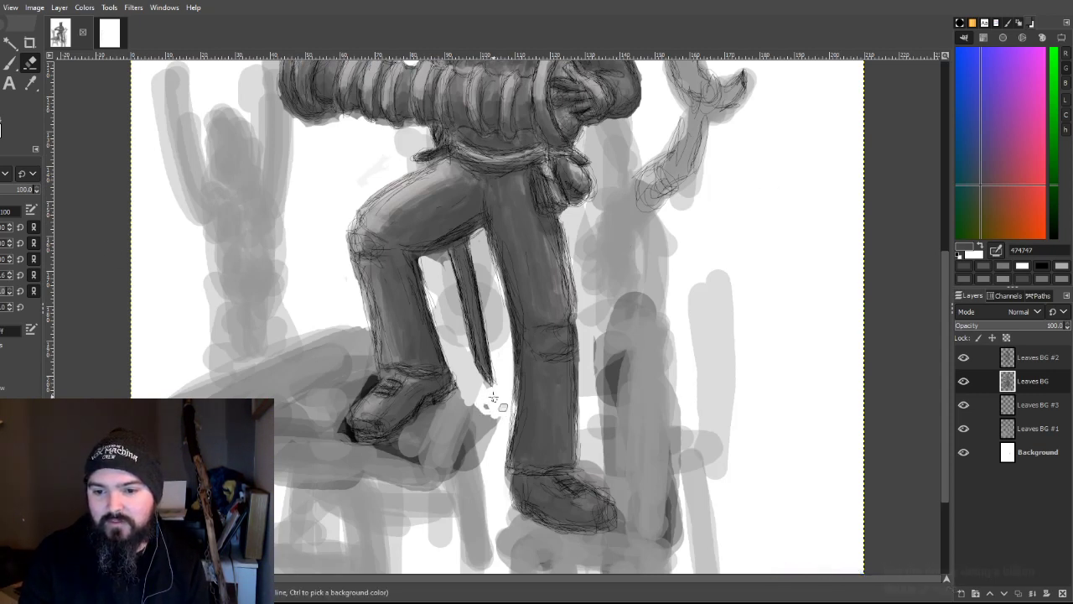
mouse_move(484, 402)
left_mouse_down()
mouse_move(483, 447)
mouse_move(469, 385)
mouse_move(485, 461)
mouse_move(468, 445)
mouse_move(468, 399)
mouse_move(438, 487)
mouse_move(459, 438)
mouse_move(479, 436)
mouse_move(410, 504)
mouse_move(407, 485)
mouse_move(470, 406)
mouse_move(422, 456)
mouse_move(412, 448)
mouse_move(453, 419)
mouse_move(390, 445)
mouse_move(408, 445)
mouse_move(441, 362)
mouse_move(421, 280)
mouse_move(444, 402)
mouse_move(427, 346)
mouse_move(436, 426)
mouse_move(439, 396)
mouse_move(439, 416)
mouse_move(378, 448)
mouse_move(405, 432)
left_mouse_up()
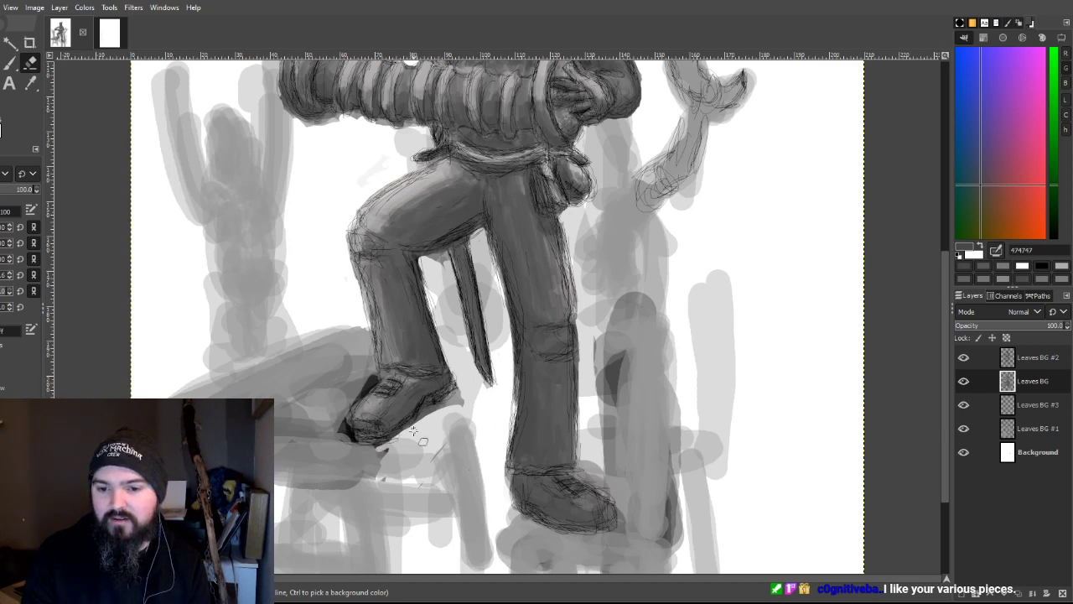
mouse_move(453, 403)
left_mouse_down()
mouse_move(446, 395)
mouse_move(442, 410)
left_mouse_up()
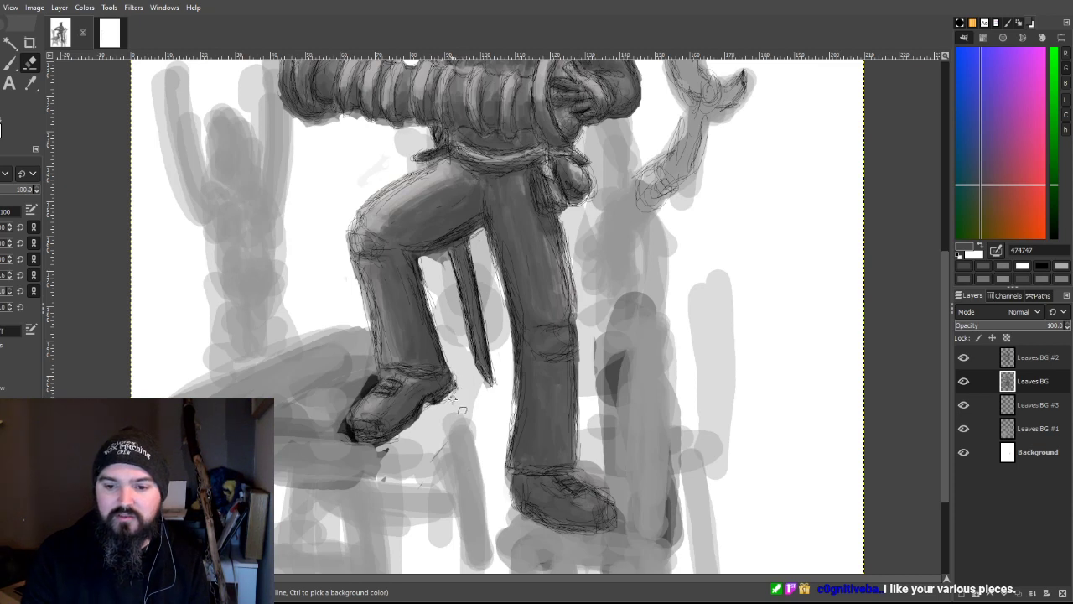
mouse_move(389, 445)
left_mouse_down()
mouse_move(360, 451)
mouse_move(352, 435)
left_mouse_up()
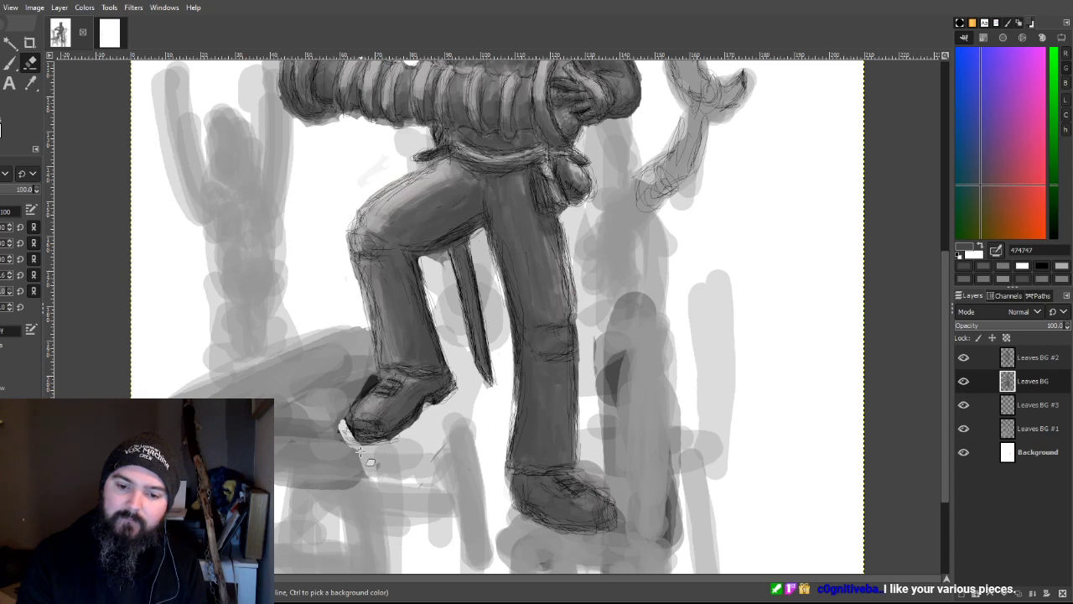
mouse_move(342, 430)
left_mouse_down()
mouse_move(369, 389)
mouse_move(343, 404)
left_mouse_up()
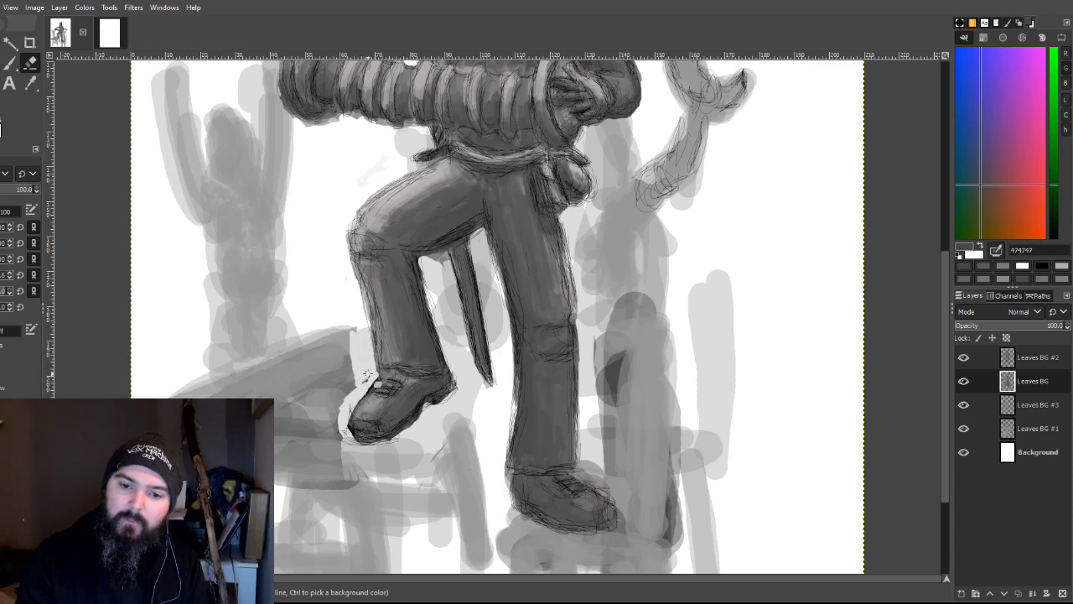
left_click_drag(356, 386, 352, 346)
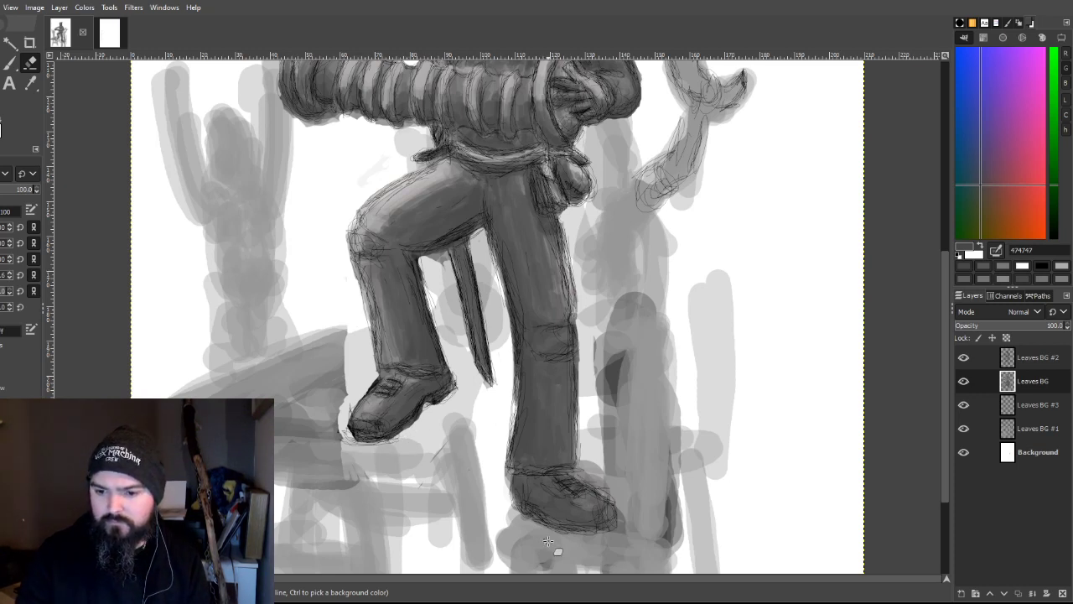
Step: Erase the grey tone around the standing foot's shoe and beside the lower part of that leg
scroll(748, 367, "down", 3)
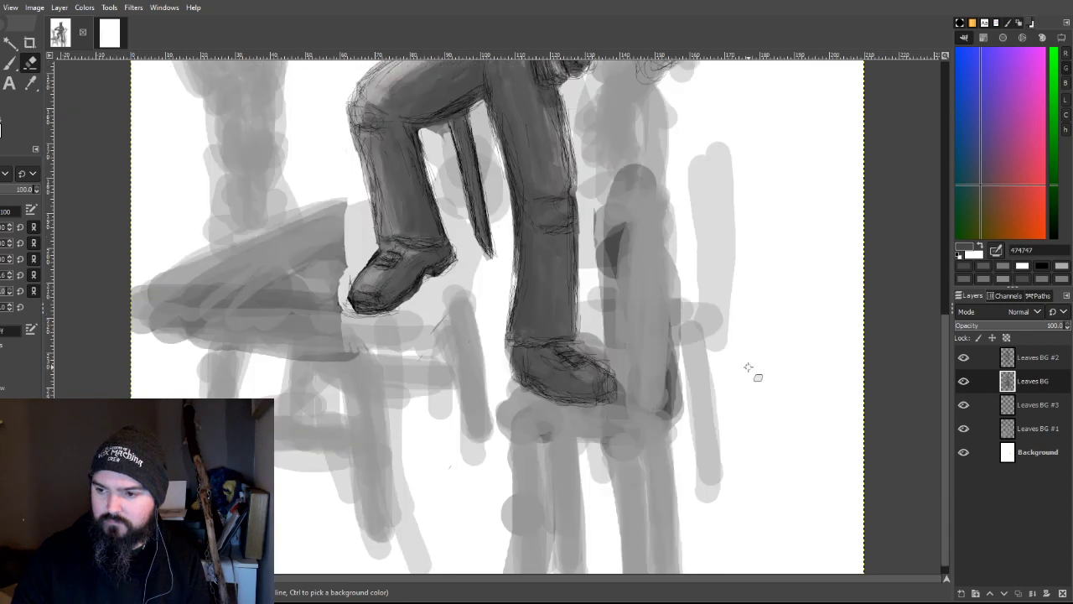
left_click_drag(520, 390, 555, 404)
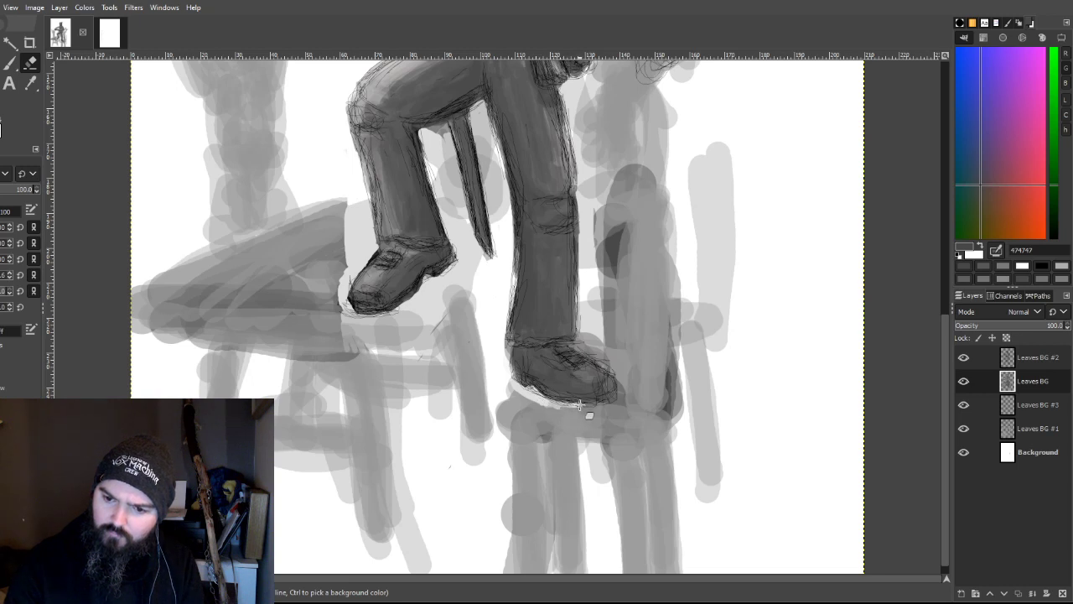
mouse_move(621, 384)
left_mouse_down()
mouse_move(604, 348)
mouse_move(586, 339)
mouse_move(579, 347)
mouse_move(624, 382)
left_mouse_up()
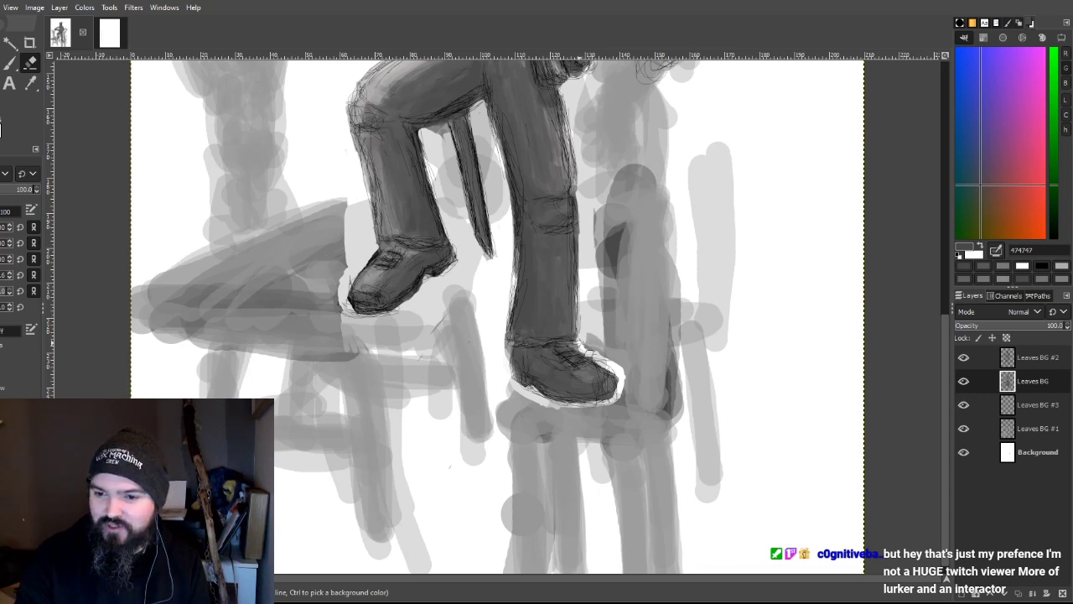
mouse_move(578, 343)
left_mouse_down()
mouse_move(615, 350)
mouse_move(602, 293)
left_mouse_up()
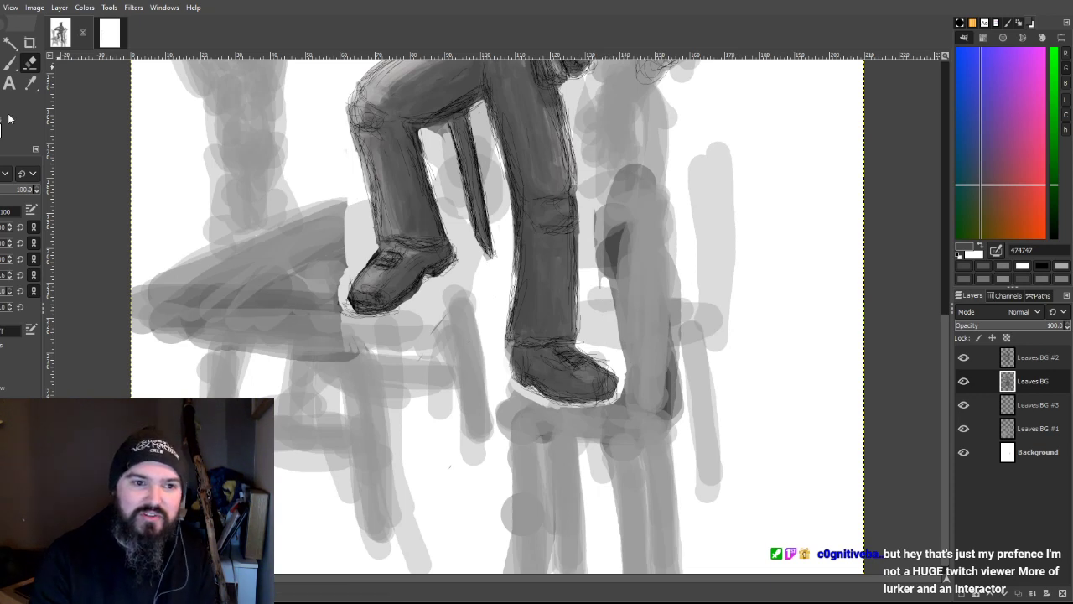
Step: Erase the darker grey strokes over the background furniture-like shapes on both sides of the legs with a large eraser
mouse_move(671, 168)
left_mouse_down()
mouse_move(612, 244)
mouse_move(611, 297)
mouse_move(622, 293)
mouse_move(653, 329)
mouse_move(637, 345)
mouse_move(657, 388)
mouse_move(636, 423)
mouse_move(671, 501)
mouse_move(654, 569)
mouse_move(620, 549)
mouse_move(619, 575)
mouse_move(582, 538)
mouse_move(544, 545)
mouse_move(552, 475)
mouse_move(556, 486)
mouse_move(580, 474)
mouse_move(528, 443)
mouse_move(505, 407)
mouse_move(548, 431)
mouse_move(608, 432)
mouse_move(581, 432)
left_mouse_up()
mouse_move(336, 369)
left_mouse_down()
mouse_move(318, 352)
mouse_move(297, 249)
mouse_move(329, 254)
mouse_move(327, 302)
mouse_move(281, 339)
mouse_move(222, 353)
mouse_move(173, 347)
mouse_move(159, 276)
mouse_move(142, 266)
left_mouse_up()
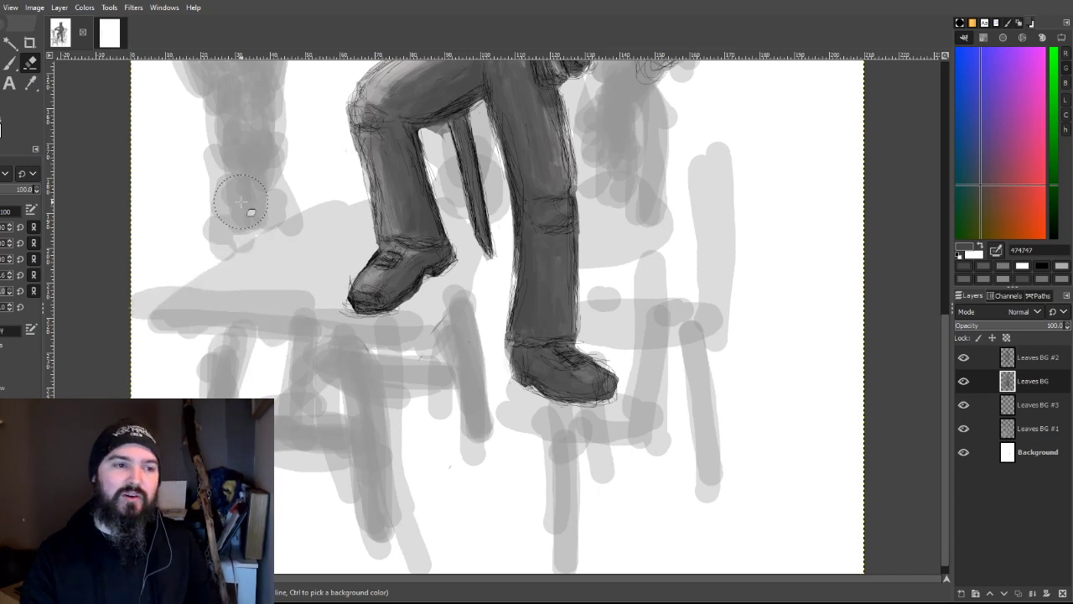
mouse_move(379, 358)
left_mouse_down()
mouse_move(331, 398)
mouse_move(343, 416)
mouse_move(316, 445)
left_mouse_up()
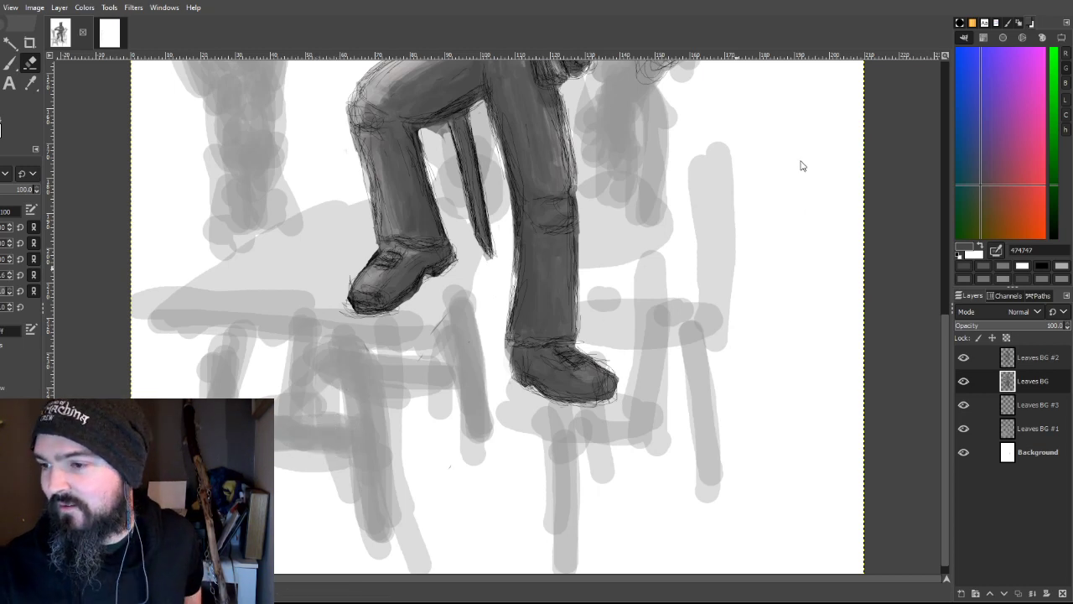
Step: Outline the tabletop's edges in dark grey with the Paintbrush on the Leaves BG #1 layer
left_click(9, 63)
left_click(1026, 429)
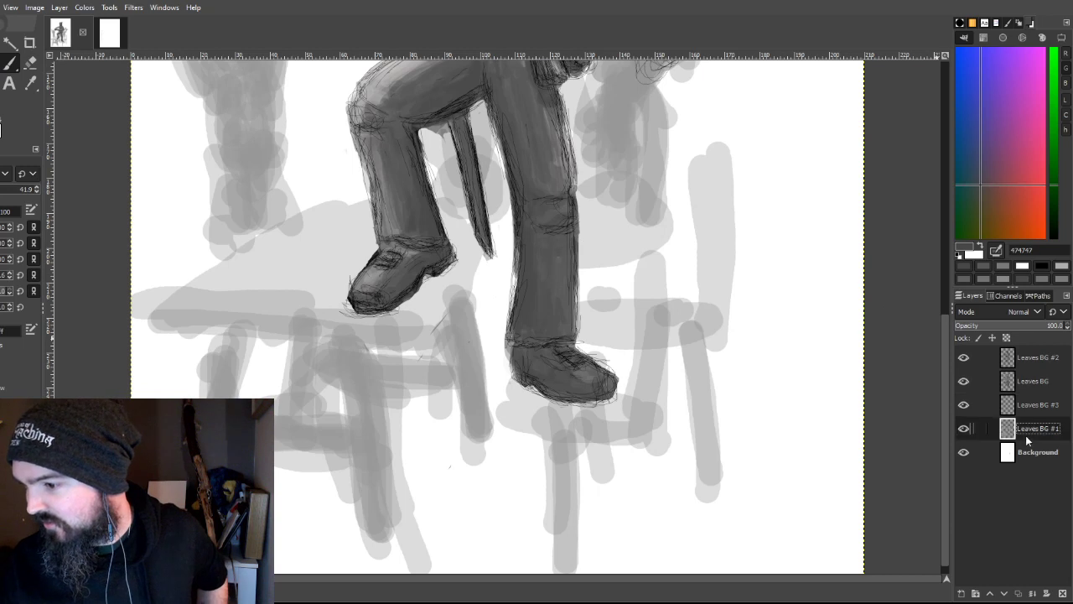
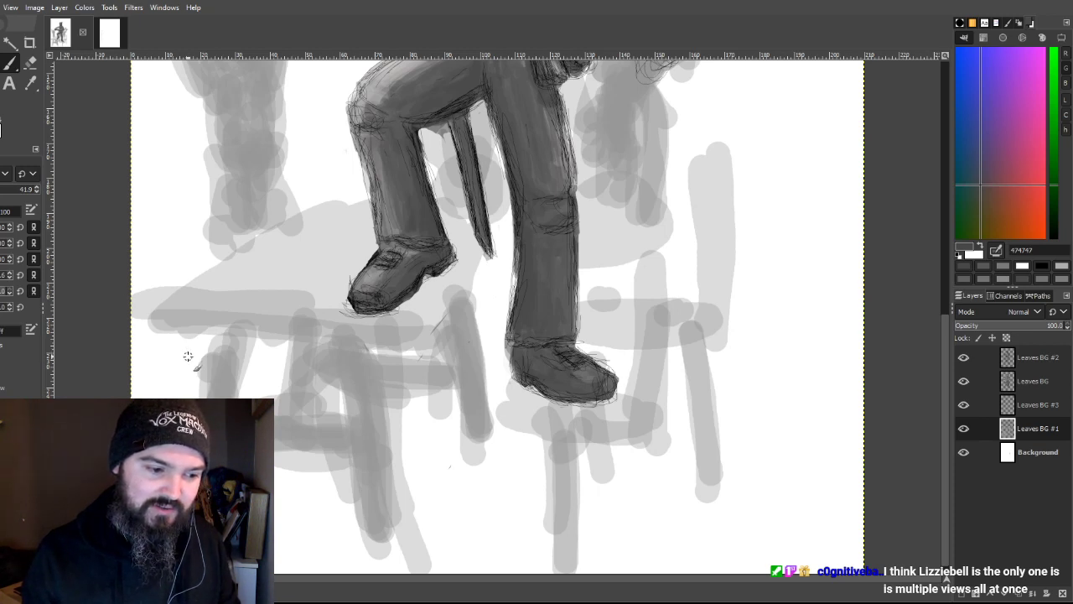
mouse_move(205, 306)
left_mouse_down()
mouse_move(156, 314)
mouse_move(149, 327)
mouse_move(171, 324)
left_mouse_up()
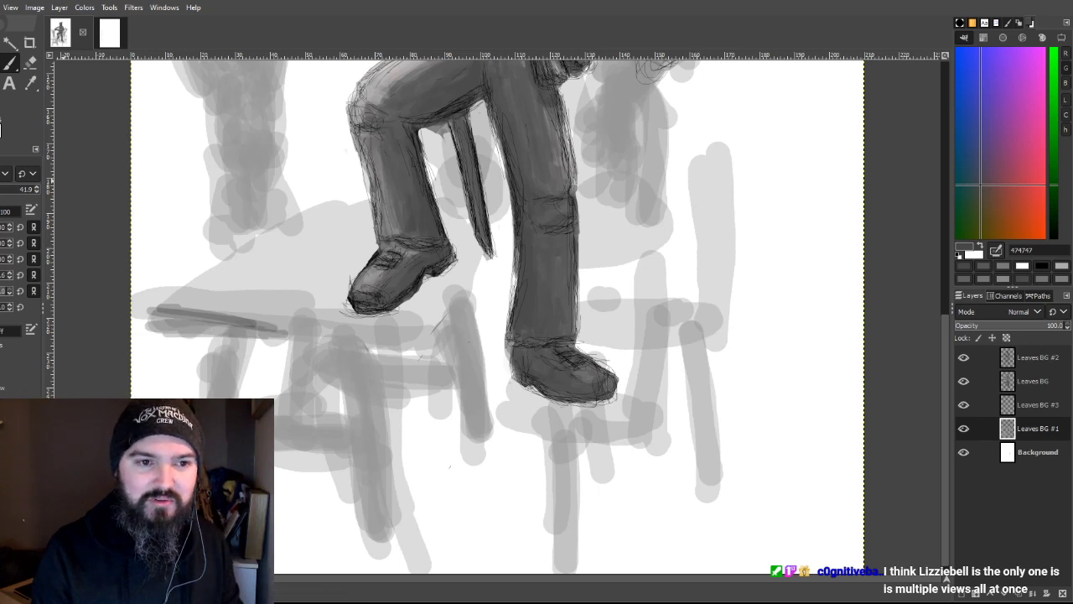
mouse_move(270, 344)
left_mouse_down()
mouse_move(344, 347)
mouse_move(340, 337)
mouse_move(273, 331)
mouse_move(425, 342)
mouse_move(252, 339)
mouse_move(411, 343)
mouse_move(425, 317)
mouse_move(488, 300)
mouse_move(430, 326)
mouse_move(469, 272)
mouse_move(428, 314)
mouse_move(453, 285)
mouse_move(435, 334)
mouse_move(488, 231)
left_mouse_up()
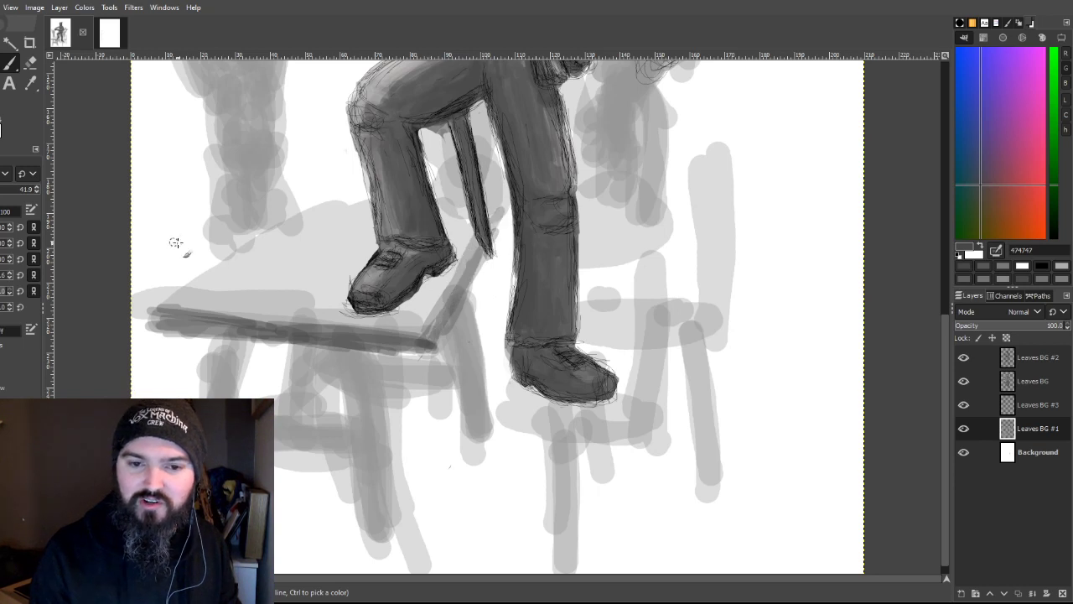
mouse_move(155, 305)
left_mouse_down()
mouse_move(302, 211)
mouse_move(252, 243)
left_mouse_up()
mouse_move(334, 195)
left_mouse_down()
mouse_move(420, 202)
mouse_move(462, 199)
mouse_move(355, 184)
mouse_move(496, 187)
mouse_move(339, 188)
mouse_move(279, 212)
mouse_move(340, 178)
mouse_move(498, 182)
left_mouse_up()
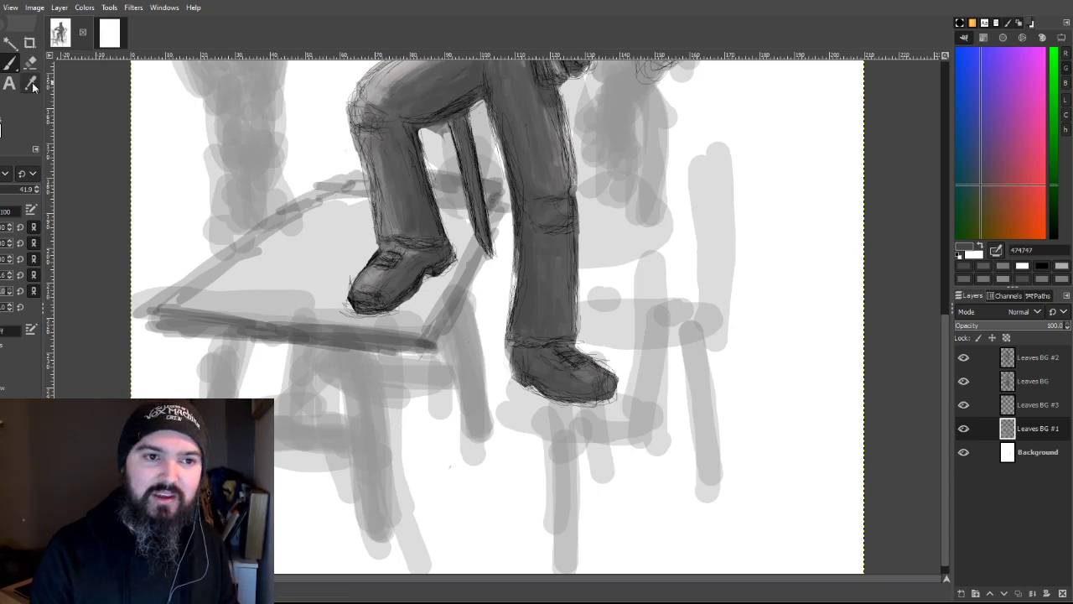
Step: Erase the outline strokes along the tabletop's far edge on both sides of the raised leg
left_click(27, 64)
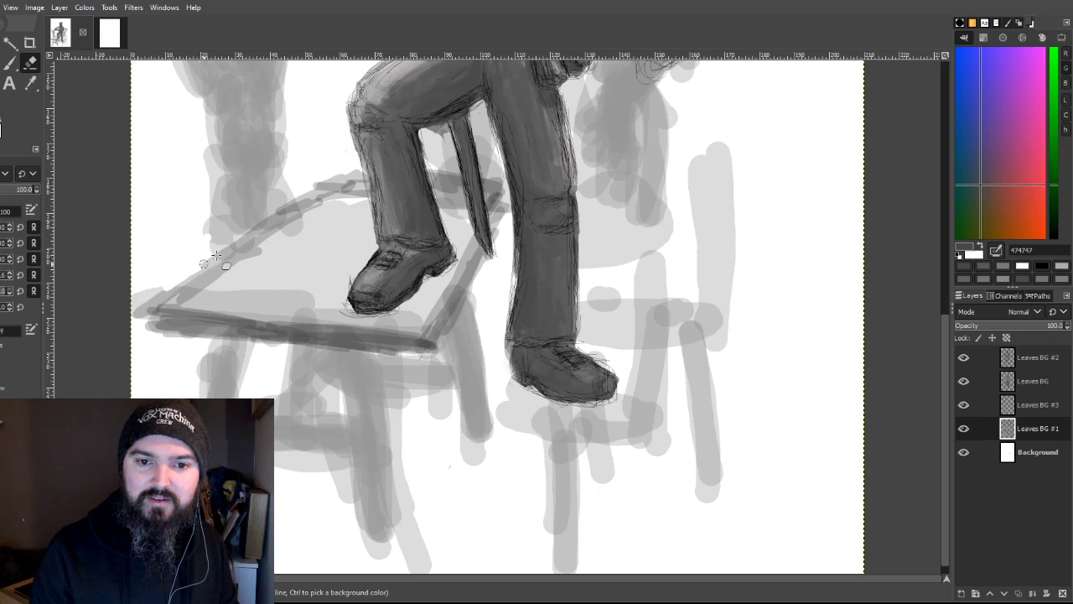
left_click_drag(299, 204, 352, 186)
left_click_drag(488, 195, 495, 192)
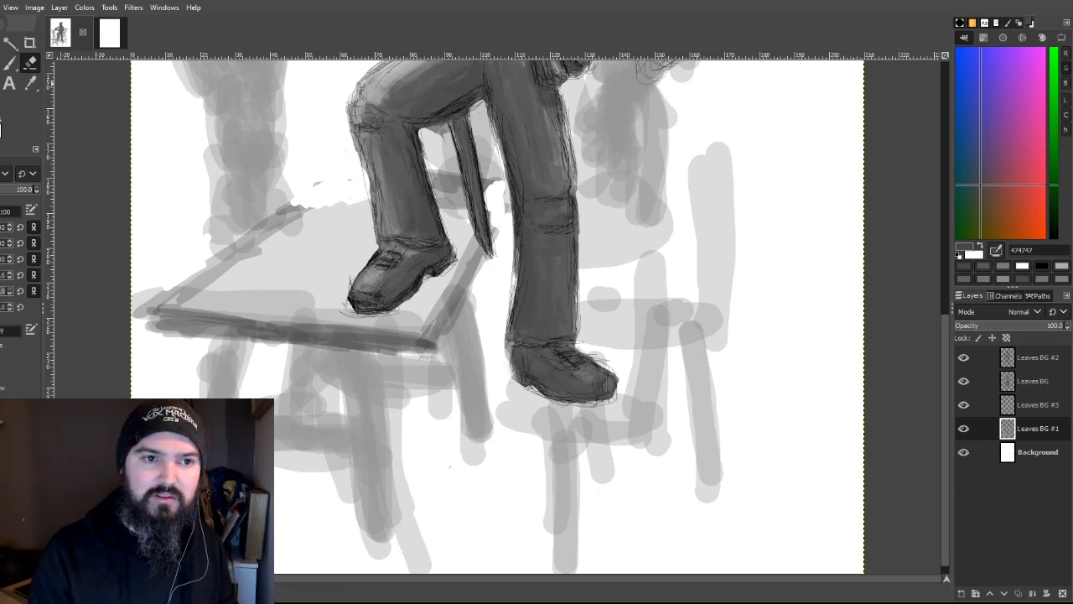
Step: Paint the tabletop's lower far edge, the dark plank lines across its surface and the plank ends along the front edge
left_click(11, 63)
mouse_move(151, 312)
left_mouse_down()
mouse_move(295, 213)
mouse_move(481, 210)
mouse_move(435, 318)
mouse_move(453, 344)
mouse_move(349, 352)
mouse_move(142, 331)
mouse_move(306, 216)
mouse_move(347, 205)
mouse_move(369, 219)
mouse_move(377, 323)
left_mouse_up()
mouse_move(431, 233)
left_mouse_down()
mouse_move(393, 336)
mouse_move(469, 231)
mouse_move(277, 318)
mouse_move(346, 199)
left_mouse_up()
mouse_move(220, 279)
left_mouse_down()
mouse_move(318, 210)
mouse_move(192, 319)
mouse_move(218, 259)
mouse_move(229, 256)
mouse_move(209, 302)
mouse_move(259, 260)
left_mouse_up()
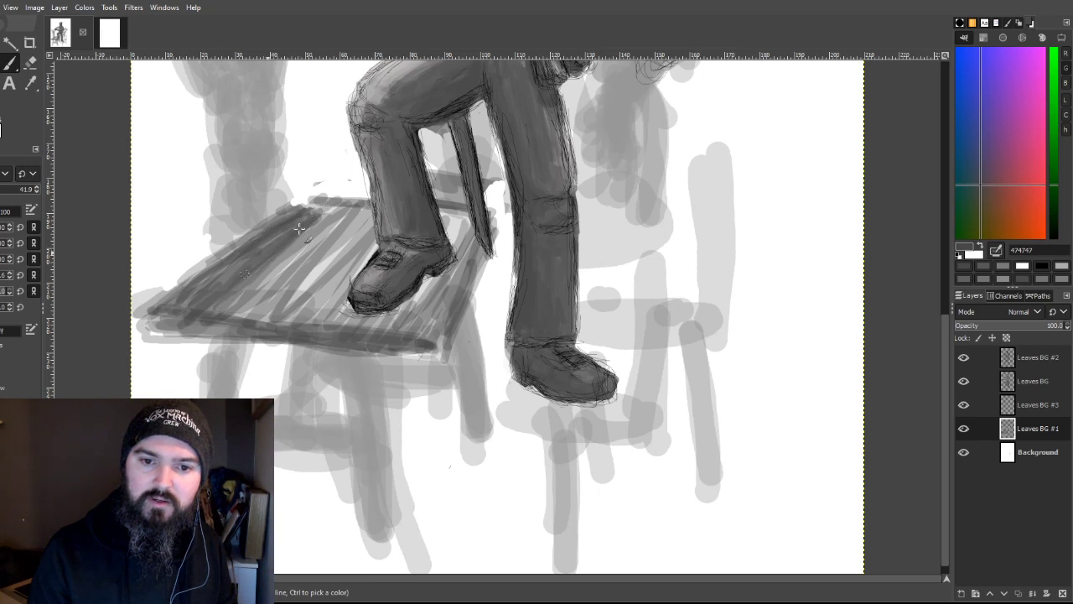
mouse_move(147, 320)
left_mouse_down()
mouse_move(288, 218)
mouse_move(312, 246)
mouse_move(250, 314)
mouse_move(351, 216)
mouse_move(260, 319)
left_mouse_up()
mouse_move(311, 224)
left_mouse_down()
mouse_move(356, 230)
mouse_move(313, 323)
mouse_move(384, 212)
mouse_move(314, 322)
mouse_move(323, 320)
mouse_move(348, 226)
mouse_move(258, 324)
mouse_move(374, 203)
mouse_move(413, 264)
mouse_move(461, 215)
mouse_move(486, 213)
mouse_move(446, 345)
left_mouse_up()
mouse_move(400, 313)
left_mouse_down()
mouse_move(429, 283)
mouse_move(445, 211)
left_mouse_up()
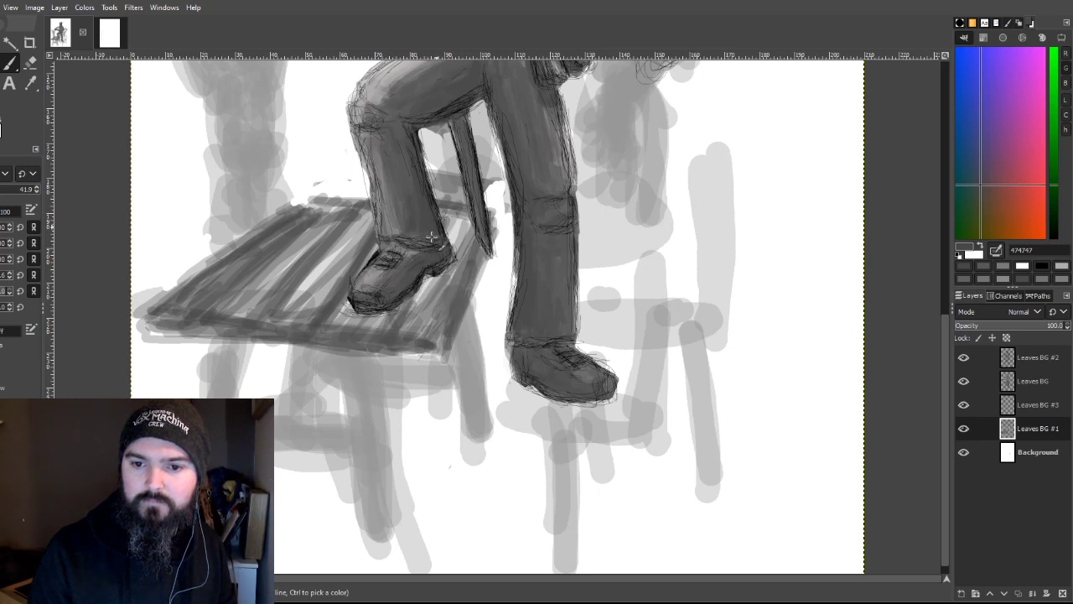
mouse_move(371, 333)
left_mouse_down()
mouse_move(439, 349)
mouse_move(309, 354)
mouse_move(343, 358)
mouse_move(179, 334)
mouse_move(148, 327)
left_mouse_up()
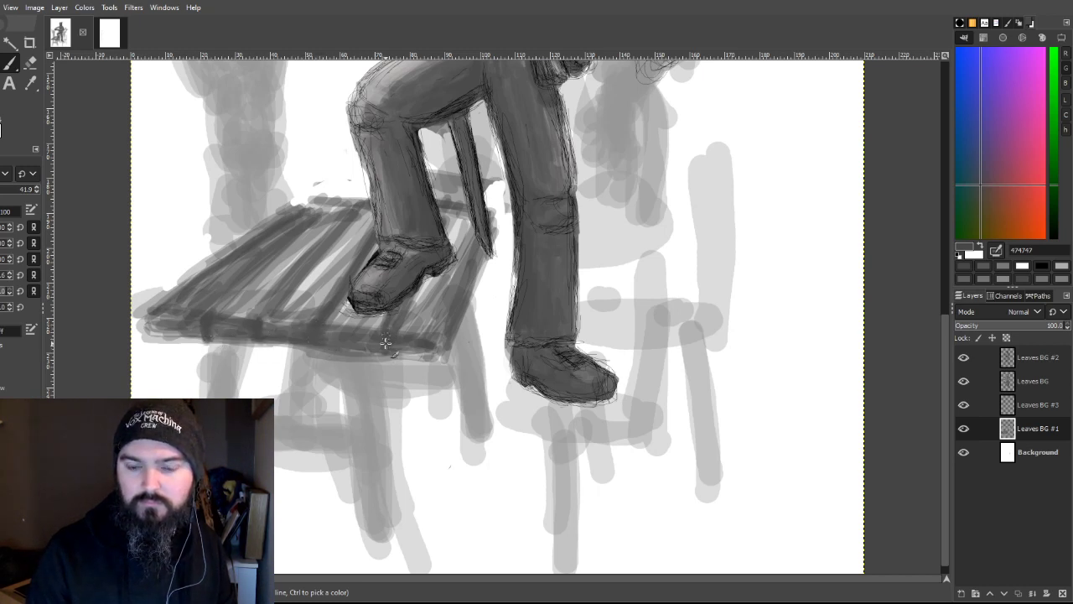
Step: Paint the table's two front legs and the bar between them in dark grey, raising the brush opacity to 62.5
left_click_drag(244, 343, 234, 410)
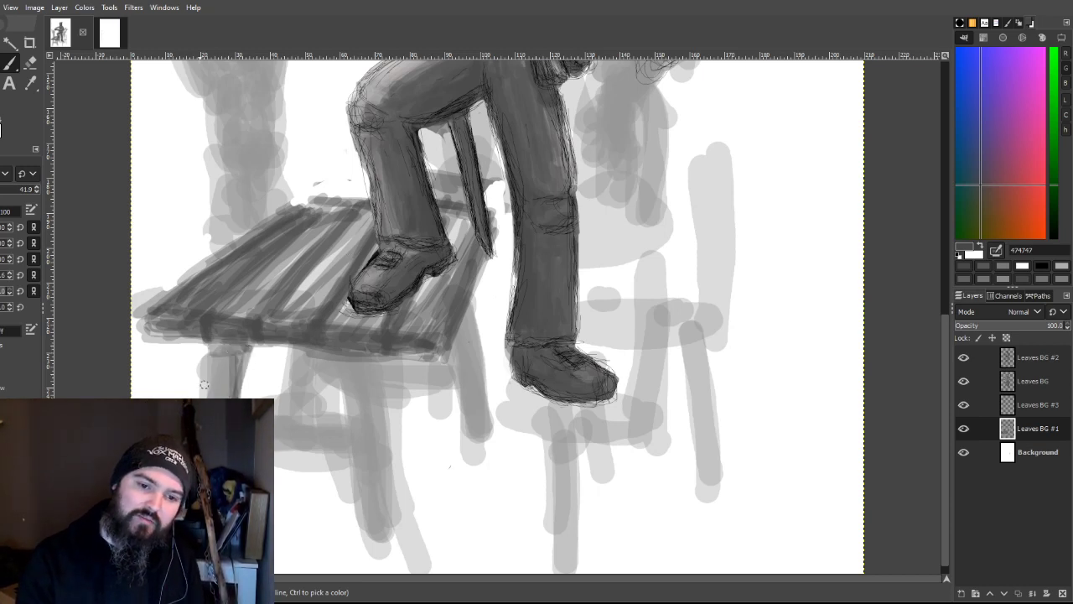
left_click_drag(219, 339, 211, 399)
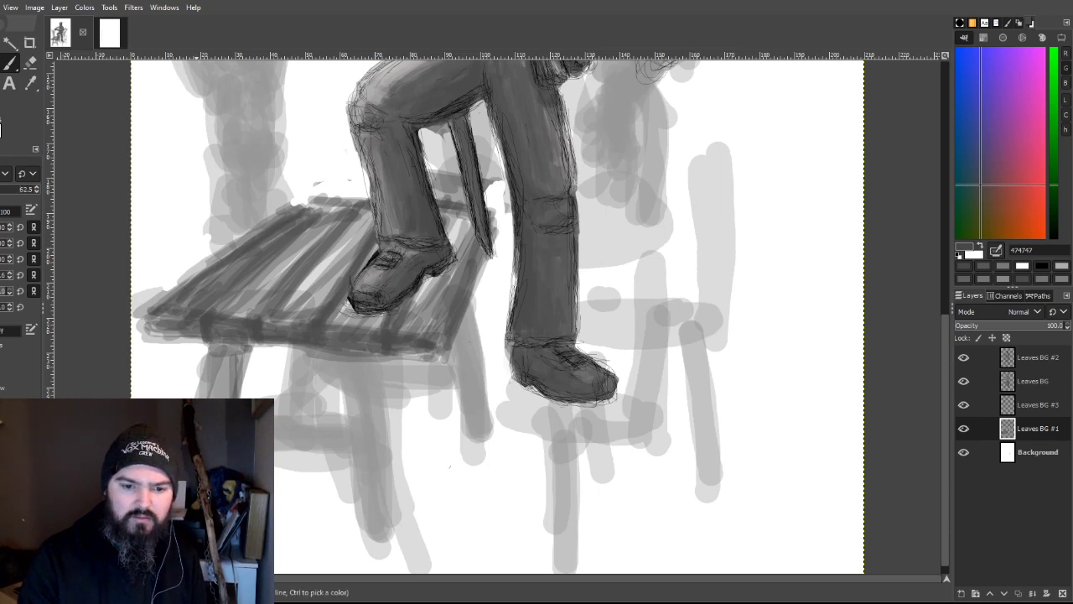
mouse_move(209, 399)
left_mouse_down()
mouse_move(217, 365)
mouse_move(238, 347)
left_mouse_up()
mouse_move(311, 418)
left_mouse_down()
mouse_move(340, 440)
mouse_move(327, 420)
mouse_move(339, 449)
mouse_move(289, 453)
mouse_move(309, 419)
left_mouse_up()
mouse_move(342, 365)
left_mouse_down()
mouse_move(362, 545)
mouse_move(350, 415)
mouse_move(364, 367)
mouse_move(378, 487)
mouse_move(363, 358)
mouse_move(396, 532)
mouse_move(384, 495)
mouse_move(382, 528)
mouse_move(363, 543)
mouse_move(361, 455)
left_mouse_up()
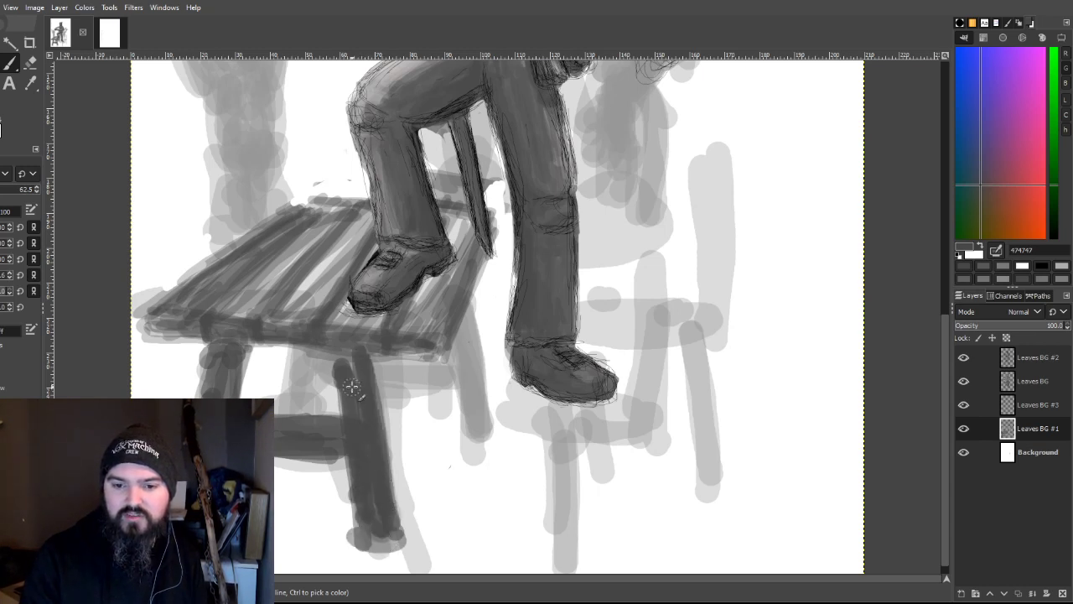
mouse_move(349, 359)
left_mouse_down()
mouse_move(387, 415)
mouse_move(395, 541)
mouse_move(360, 524)
left_mouse_up()
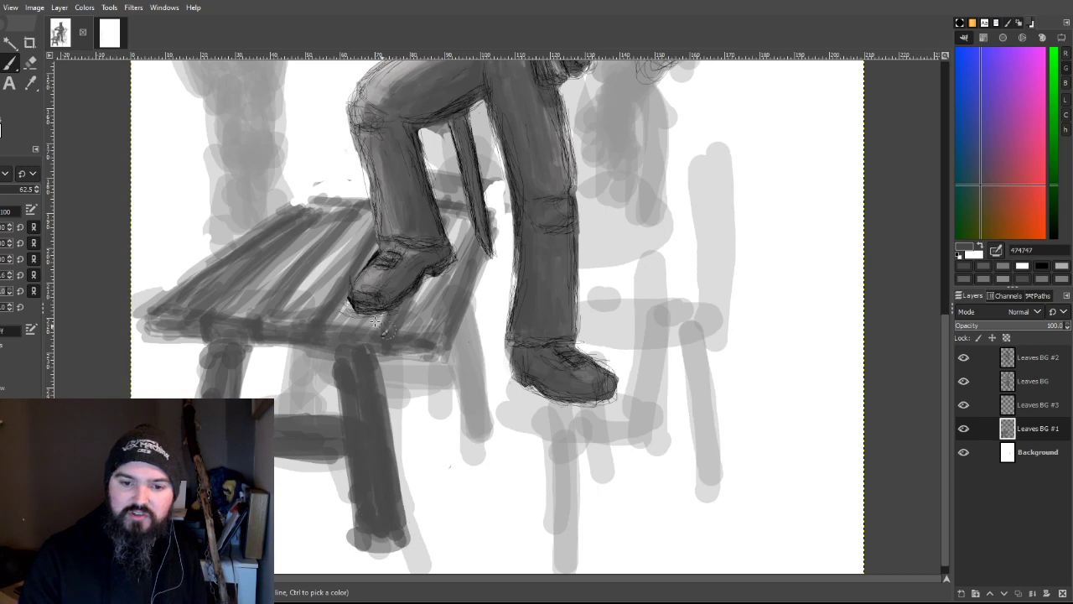
Step: Paint the dark shapes beneath the tabletop, adding its remaining legs, the underside shadow and the chair part beside them
mouse_move(297, 415)
left_mouse_down()
mouse_move(315, 391)
mouse_move(294, 421)
mouse_move(342, 383)
mouse_move(301, 358)
mouse_move(291, 385)
mouse_move(317, 360)
left_mouse_up()
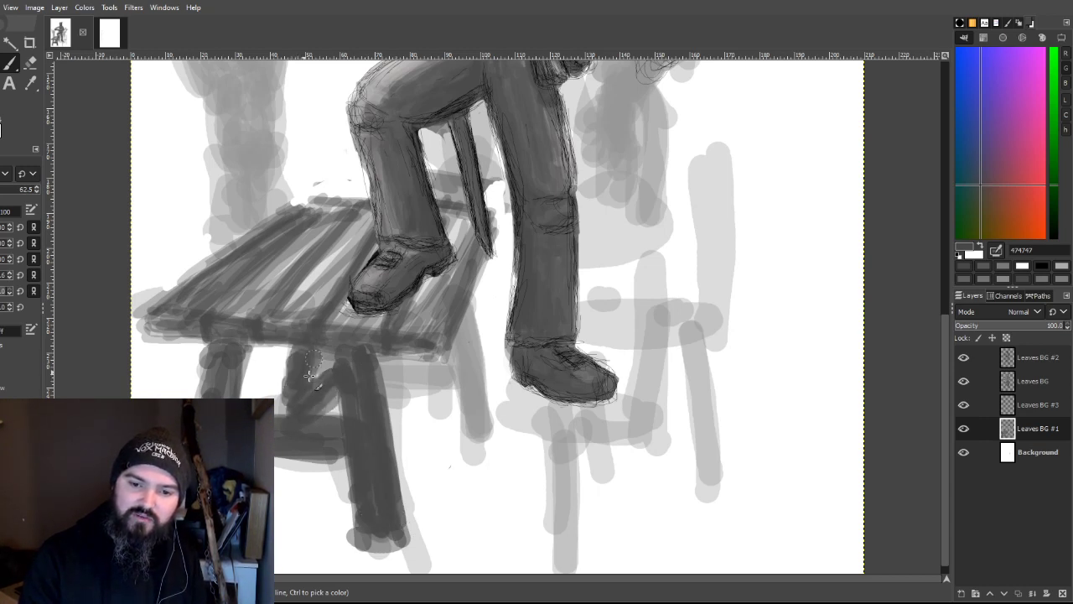
mouse_move(431, 356)
left_mouse_down()
mouse_move(444, 426)
mouse_move(429, 368)
mouse_move(428, 425)
mouse_move(426, 368)
mouse_move(400, 356)
mouse_move(398, 366)
mouse_move(425, 364)
mouse_move(430, 401)
mouse_move(412, 365)
mouse_move(319, 356)
left_mouse_up()
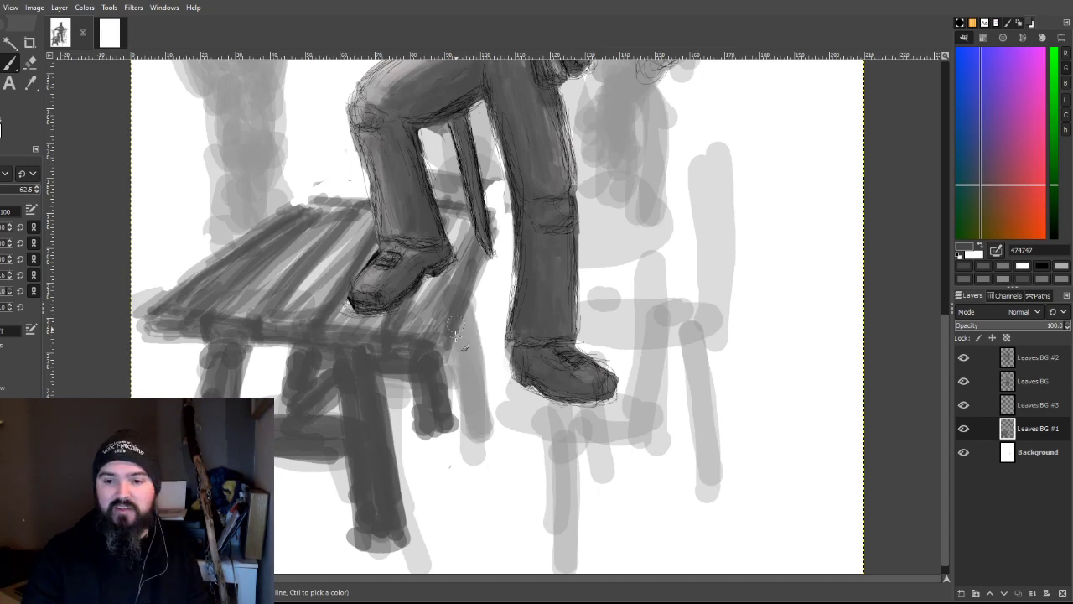
mouse_move(468, 357)
left_mouse_down()
mouse_move(468, 317)
mouse_move(495, 427)
mouse_move(470, 291)
mouse_move(489, 412)
mouse_move(472, 292)
mouse_move(484, 369)
mouse_move(476, 403)
mouse_move(460, 314)
mouse_move(381, 350)
mouse_move(422, 373)
mouse_move(437, 450)
mouse_move(439, 437)
mouse_move(457, 468)
mouse_move(430, 407)
mouse_move(442, 474)
mouse_move(456, 447)
mouse_move(460, 459)
mouse_move(443, 422)
mouse_move(417, 444)
left_mouse_up()
mouse_move(279, 401)
left_mouse_down()
mouse_move(281, 373)
mouse_move(282, 419)
left_mouse_up()
left_click_drag(280, 464, 287, 385)
mouse_move(370, 377)
left_mouse_down()
mouse_move(401, 391)
mouse_move(388, 384)
left_mouse_up()
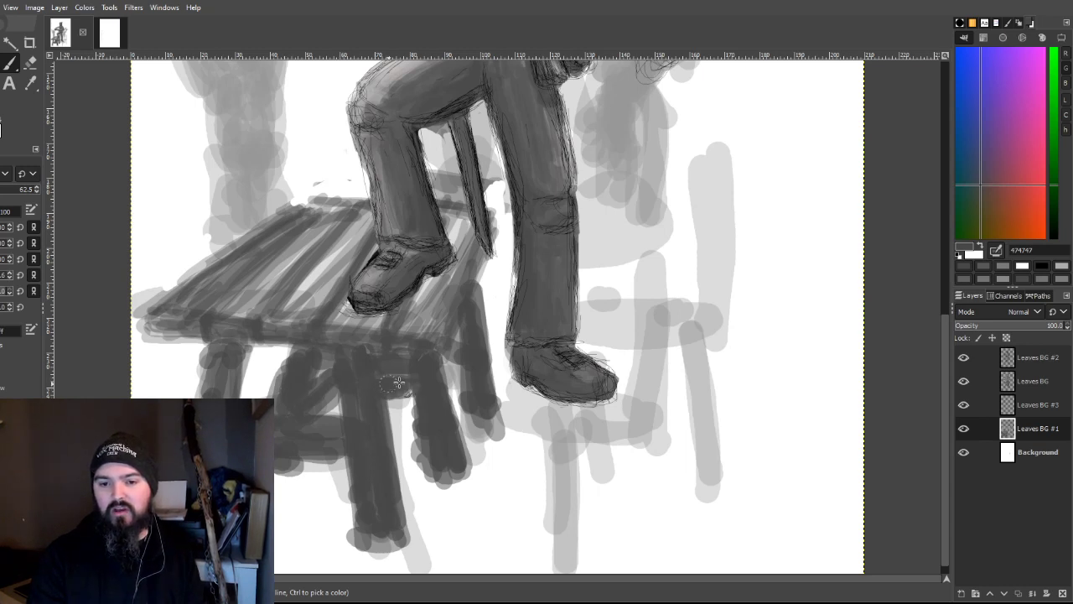
Step: Paint the chair under the standing foot with an oval seat, two splayed legs and a tall narrow backrest
left_click_drag(533, 406, 594, 414)
mouse_move(506, 376)
left_mouse_down()
mouse_move(515, 404)
mouse_move(538, 406)
mouse_move(508, 399)
mouse_move(628, 410)
mouse_move(615, 413)
mouse_move(607, 399)
mouse_move(565, 419)
mouse_move(587, 421)
mouse_move(578, 425)
mouse_move(633, 413)
mouse_move(543, 400)
mouse_move(532, 380)
mouse_move(586, 399)
left_mouse_up()
mouse_move(520, 426)
left_mouse_down()
mouse_move(527, 457)
mouse_move(523, 433)
mouse_move(506, 568)
mouse_move(507, 527)
left_mouse_up()
mouse_move(627, 426)
left_mouse_down()
mouse_move(658, 570)
mouse_move(624, 429)
mouse_move(653, 568)
mouse_move(635, 453)
left_mouse_up()
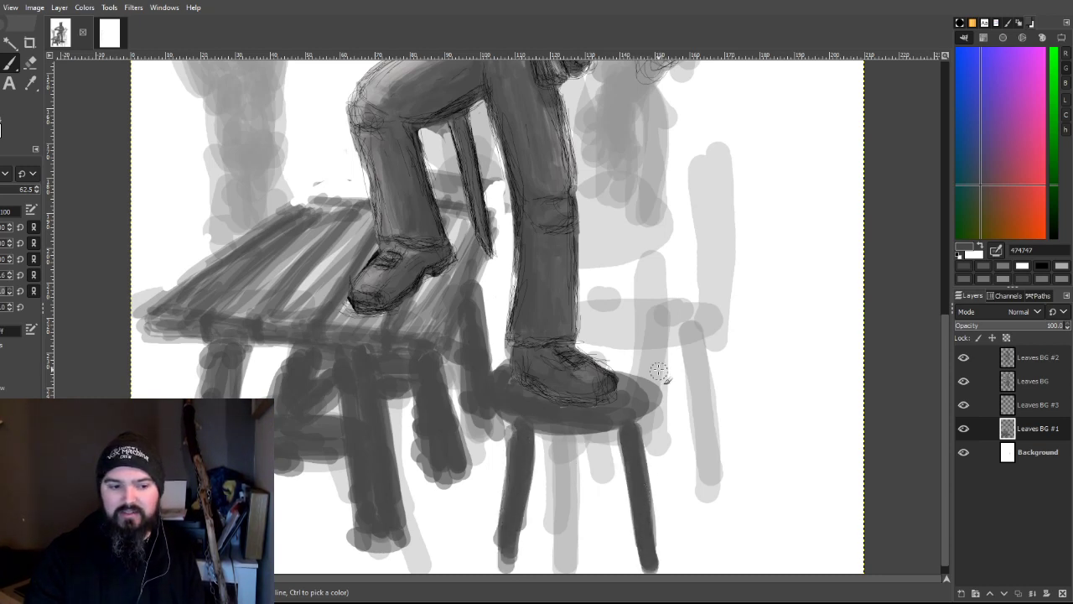
mouse_move(653, 388)
left_mouse_down()
mouse_move(656, 321)
mouse_move(651, 413)
mouse_move(646, 287)
mouse_move(653, 370)
mouse_move(664, 193)
mouse_move(653, 236)
mouse_move(655, 170)
mouse_move(627, 334)
mouse_move(654, 186)
mouse_move(657, 364)
mouse_move(645, 232)
mouse_move(628, 381)
mouse_move(651, 212)
mouse_move(647, 401)
mouse_move(660, 232)
mouse_move(636, 376)
mouse_move(628, 316)
mouse_move(662, 199)
mouse_move(642, 353)
mouse_move(649, 337)
mouse_move(653, 257)
mouse_move(629, 367)
mouse_move(641, 229)
mouse_move(658, 196)
mouse_move(664, 325)
mouse_move(658, 261)
left_mouse_up()
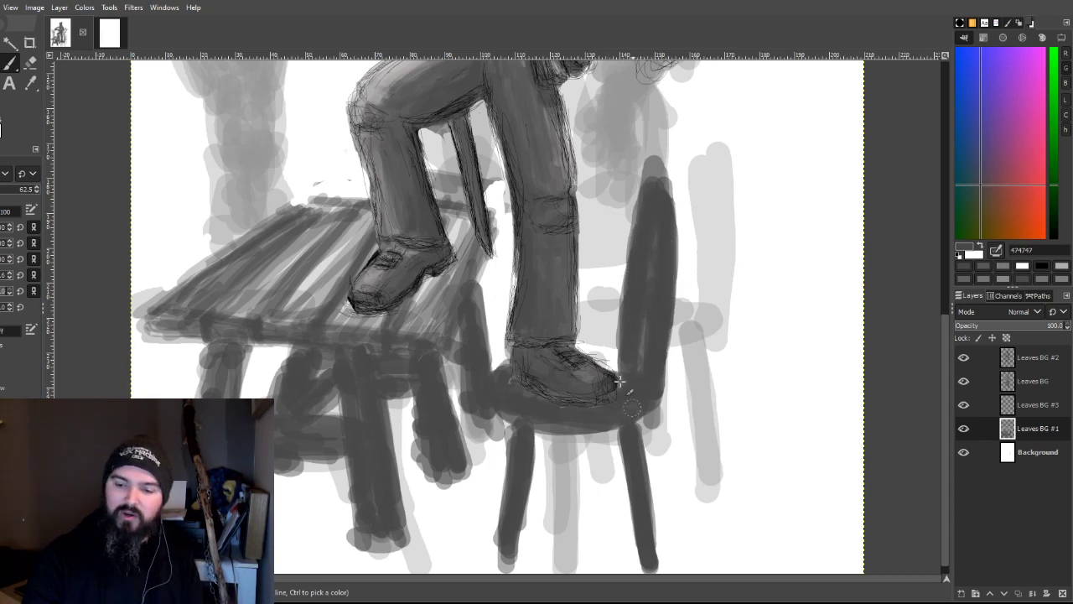
Step: Add the remaining legs and two crossbars to the chair under the standing foot
mouse_move(528, 499)
left_mouse_down()
mouse_move(603, 524)
mouse_move(631, 510)
mouse_move(513, 537)
mouse_move(503, 560)
left_mouse_up()
mouse_move(615, 427)
left_mouse_down()
mouse_move(608, 503)
mouse_move(656, 430)
mouse_move(624, 569)
mouse_move(612, 570)
mouse_move(619, 545)
left_mouse_up()
left_click_drag(618, 465, 610, 549)
mouse_move(512, 415)
left_mouse_down()
mouse_move(506, 503)
mouse_move(485, 549)
left_mouse_up()
left_click_drag(474, 461, 462, 519)
mouse_move(592, 483)
left_mouse_down()
mouse_move(510, 477)
mouse_move(598, 485)
mouse_move(545, 480)
mouse_move(587, 502)
mouse_move(521, 474)
mouse_move(591, 511)
mouse_move(544, 498)
mouse_move(471, 528)
mouse_move(479, 475)
mouse_move(508, 573)
left_mouse_up()
Step: Extend the lower ends of the foreground chair's legs toward the bottom of the canvas
scroll(617, 322, "down", 1)
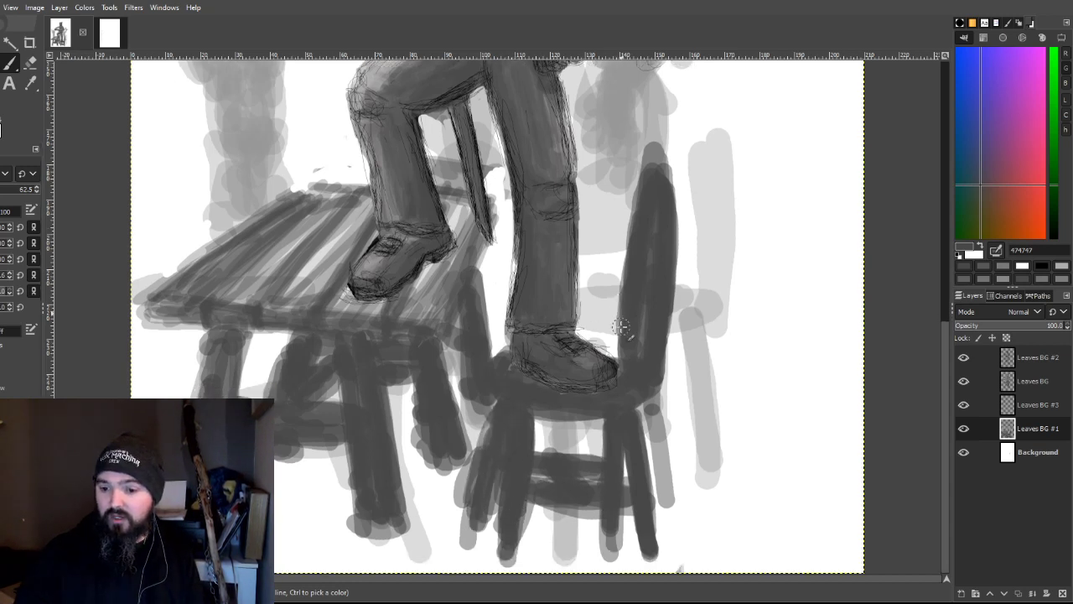
left_click(446, 507)
mouse_move(493, 508)
left_mouse_down()
mouse_move(508, 572)
mouse_move(492, 557)
left_mouse_up()
mouse_move(656, 530)
left_mouse_down()
mouse_move(662, 573)
mouse_move(652, 572)
left_mouse_up()
left_click_drag(640, 513, 649, 547)
Step: Paint a second chair behind the foreground one, with a tall oval backrest, seat, legs and lower crossbar
scroll(685, 412, "down", 2)
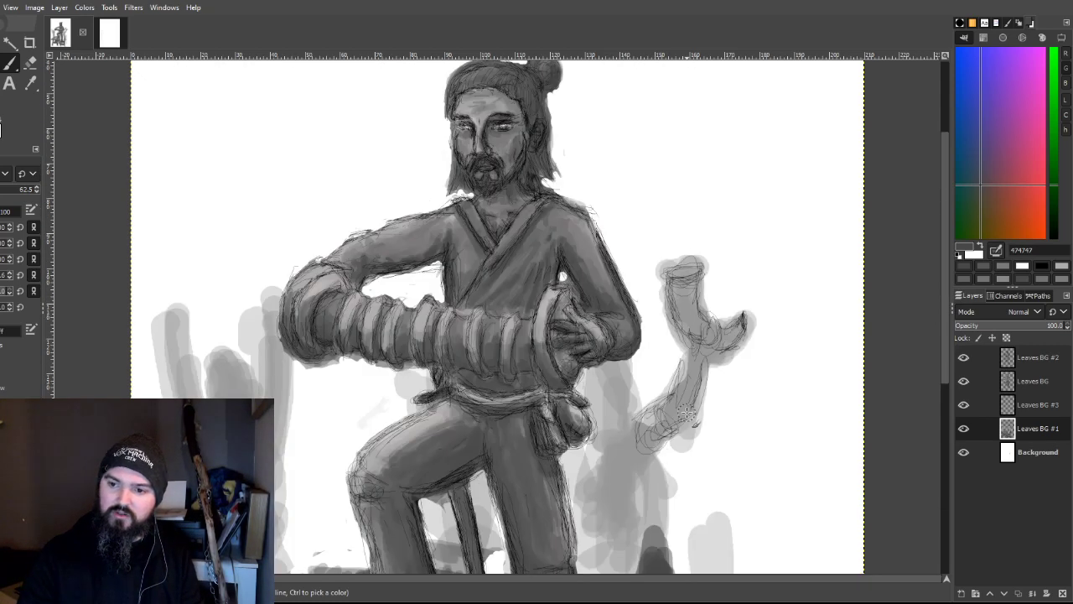
scroll(686, 412, "up", 2)
left_click(588, 267)
mouse_move(704, 410)
left_mouse_down()
mouse_move(587, 440)
mouse_move(687, 419)
mouse_move(699, 427)
mouse_move(704, 549)
mouse_move(692, 302)
mouse_move(711, 419)
mouse_move(714, 281)
mouse_move(701, 399)
mouse_move(690, 289)
mouse_move(712, 361)
mouse_move(708, 319)
mouse_move(700, 404)
mouse_move(663, 434)
mouse_move(617, 435)
left_mouse_up()
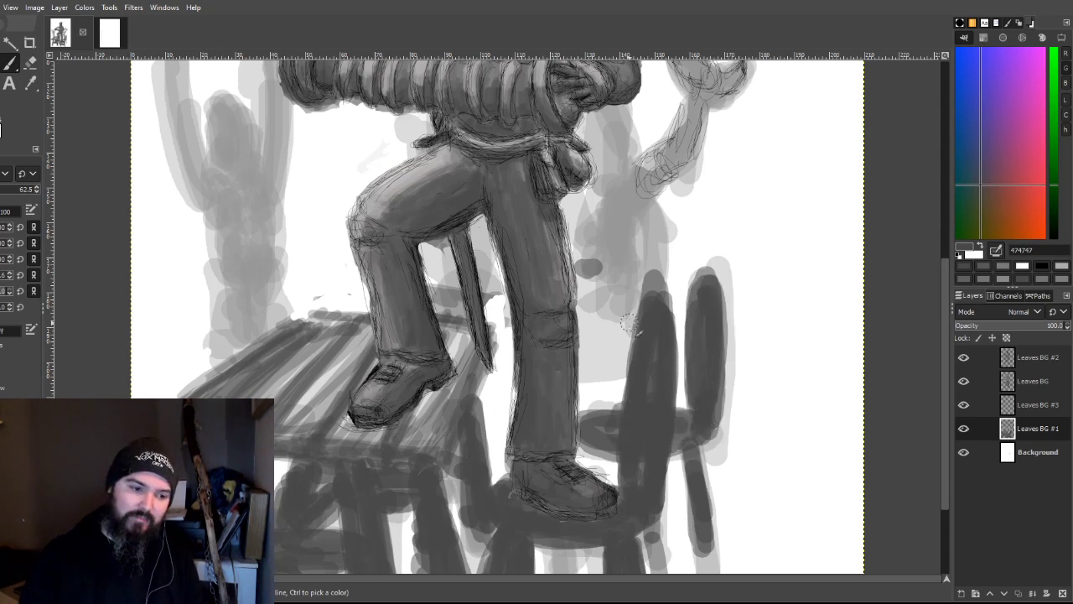
scroll(629, 322, "down", 3)
mouse_move(712, 371)
left_mouse_down()
mouse_move(711, 474)
mouse_move(723, 323)
left_mouse_up()
mouse_move(636, 340)
left_mouse_down()
mouse_move(618, 446)
mouse_move(681, 414)
mouse_move(650, 417)
mouse_move(664, 387)
left_mouse_up()
left_click_drag(592, 350, 593, 332)
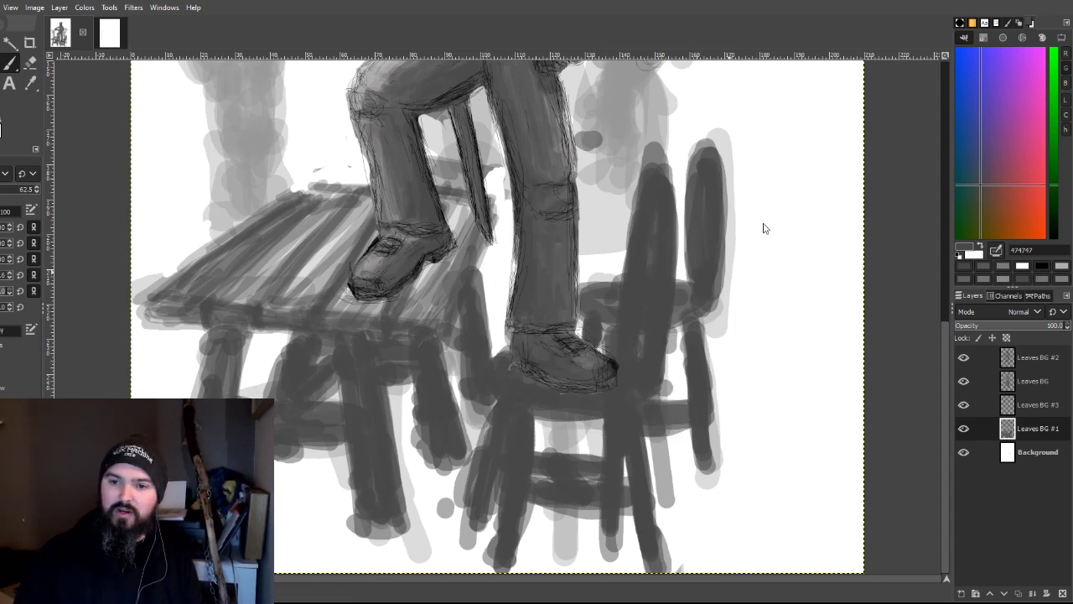
Step: Paint a small chair at the canvas's left edge and an arched chair behind the raised knee
scroll(516, 382, "up", 5)
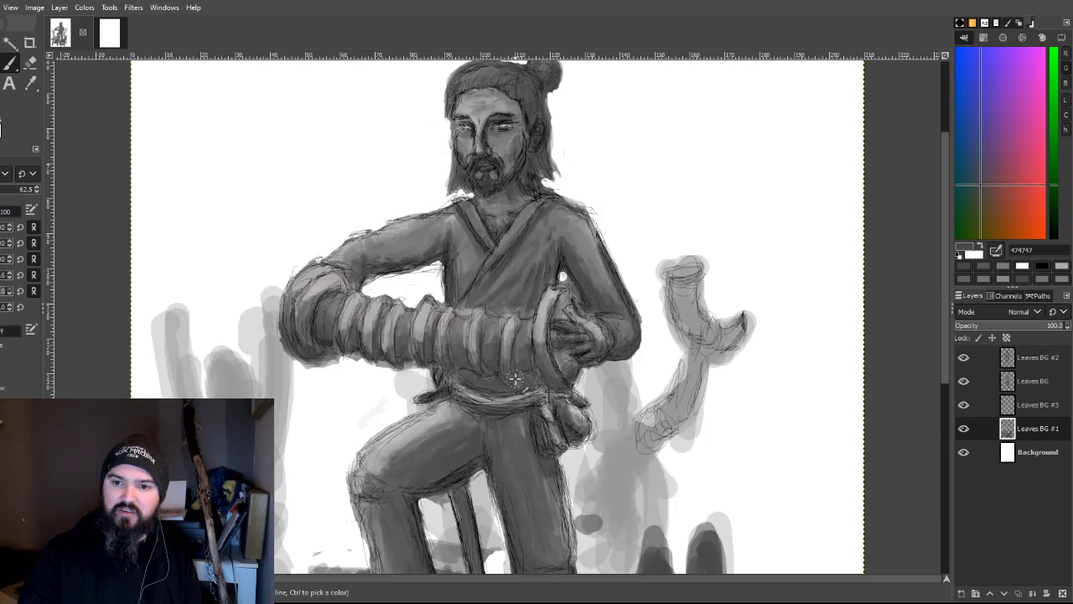
scroll(515, 382, "down", 3)
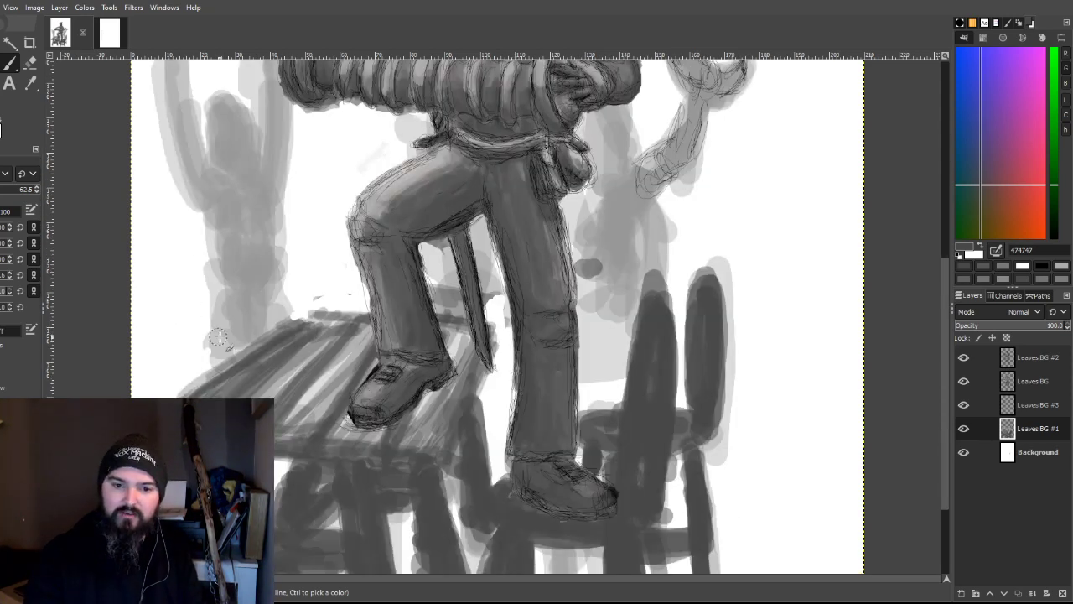
mouse_move(189, 350)
left_mouse_down()
mouse_move(164, 356)
mouse_move(141, 344)
mouse_move(164, 336)
mouse_move(152, 231)
mouse_move(171, 327)
mouse_move(147, 227)
mouse_move(140, 310)
mouse_move(164, 323)
mouse_move(165, 337)
mouse_move(148, 393)
mouse_move(186, 350)
mouse_move(188, 374)
mouse_move(167, 375)
mouse_move(172, 362)
mouse_move(168, 385)
left_mouse_up()
mouse_move(142, 336)
left_mouse_down()
mouse_move(181, 337)
mouse_move(163, 353)
mouse_move(147, 349)
mouse_move(154, 332)
mouse_move(187, 339)
mouse_move(154, 337)
left_mouse_up()
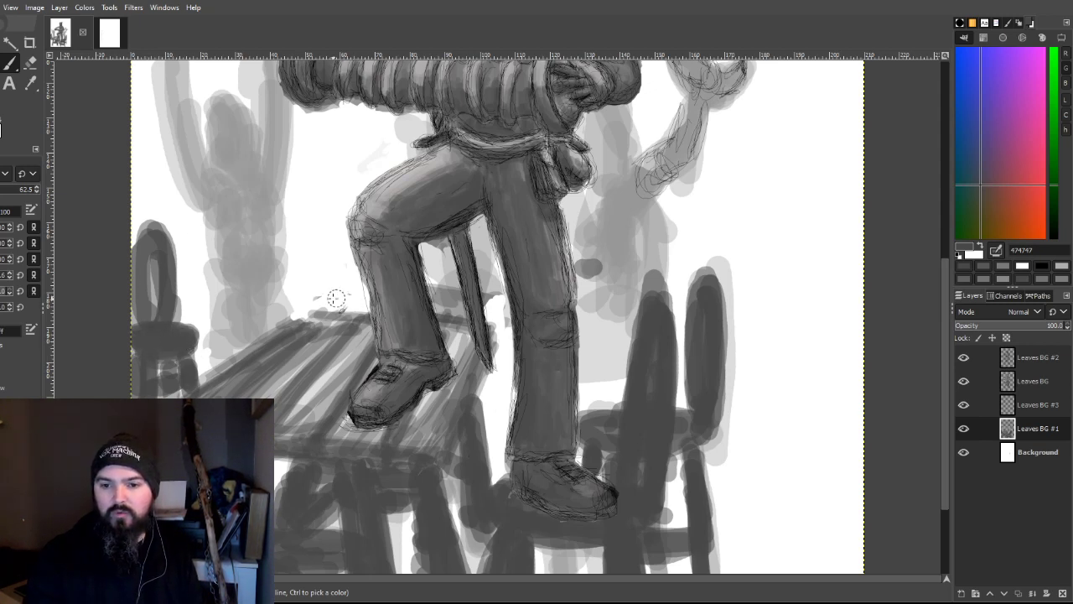
mouse_move(326, 288)
left_mouse_down()
mouse_move(329, 232)
mouse_move(357, 204)
mouse_move(369, 219)
mouse_move(363, 283)
mouse_move(333, 290)
mouse_move(362, 302)
mouse_move(320, 294)
mouse_move(359, 310)
left_mouse_up()
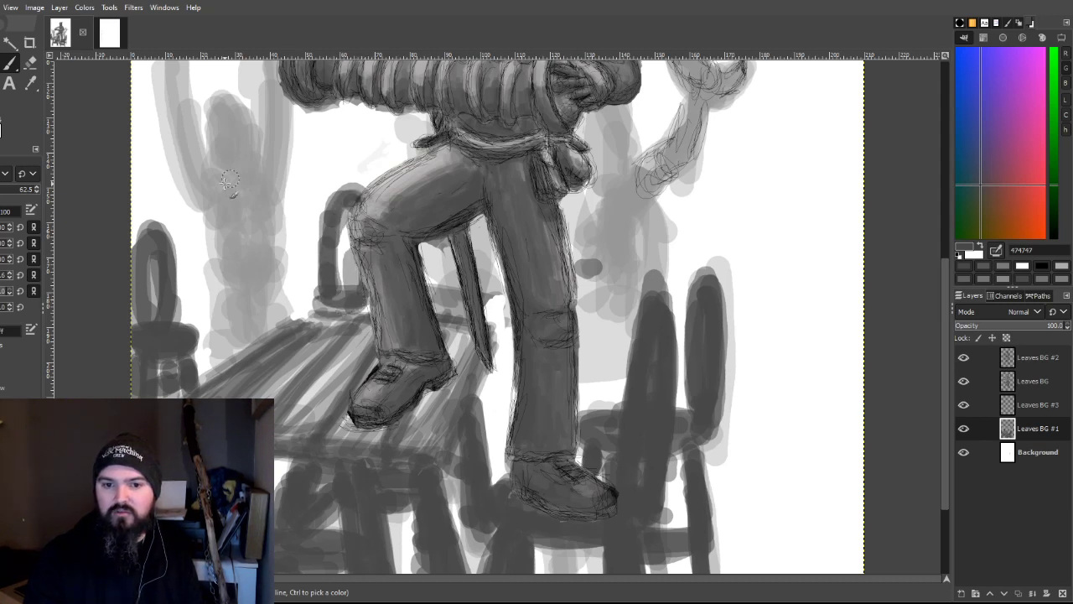
Step: Paint the dark head and torso of the background figure behind the table's left side
mouse_move(237, 239)
left_mouse_down()
mouse_move(234, 199)
mouse_move(270, 272)
mouse_move(267, 207)
mouse_move(247, 195)
mouse_move(232, 275)
mouse_move(239, 203)
mouse_move(232, 214)
mouse_move(250, 225)
mouse_move(219, 191)
left_mouse_up()
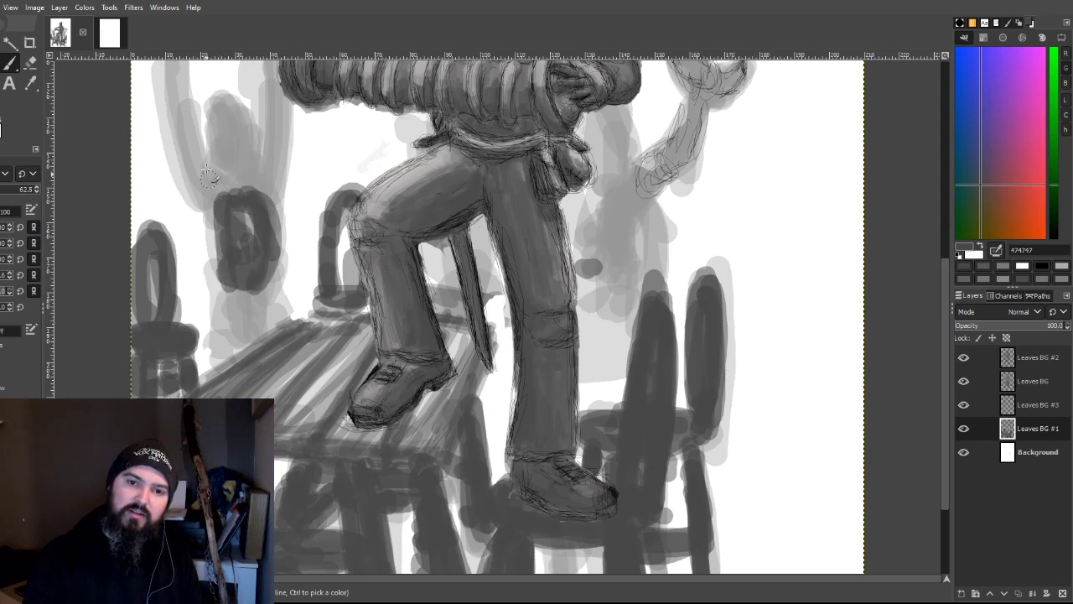
mouse_move(217, 113)
left_mouse_down()
mouse_move(235, 141)
mouse_move(253, 127)
mouse_move(243, 166)
mouse_move(224, 109)
mouse_move(216, 142)
mouse_move(239, 105)
mouse_move(228, 124)
left_mouse_up()
mouse_move(241, 191)
left_mouse_down()
mouse_move(210, 172)
mouse_move(252, 205)
mouse_move(272, 155)
mouse_move(247, 180)
left_mouse_up()
mouse_move(253, 312)
left_mouse_down()
mouse_move(235, 353)
mouse_move(235, 306)
mouse_move(245, 294)
mouse_move(270, 322)
mouse_move(282, 285)
left_mouse_up()
Step: Paint both raised arms of the left background figure over the light grey guide shapes
scroll(298, 206, "up", 5)
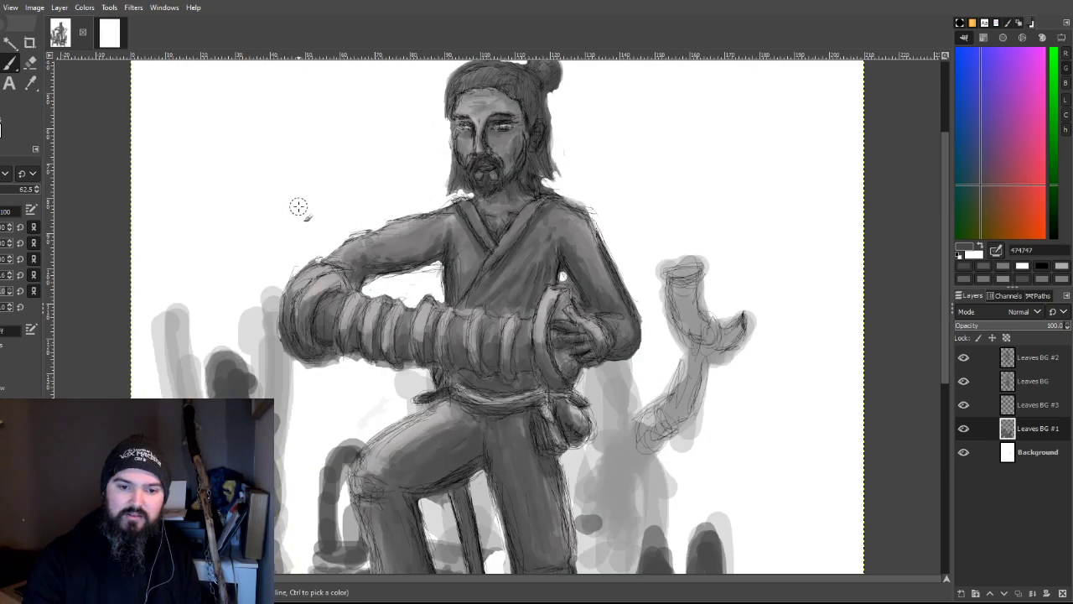
mouse_move(153, 333)
left_mouse_down()
mouse_move(166, 377)
mouse_move(164, 319)
mouse_move(167, 396)
left_mouse_up()
mouse_move(285, 377)
left_mouse_down()
mouse_move(278, 446)
mouse_move(277, 312)
mouse_move(279, 423)
left_mouse_up()
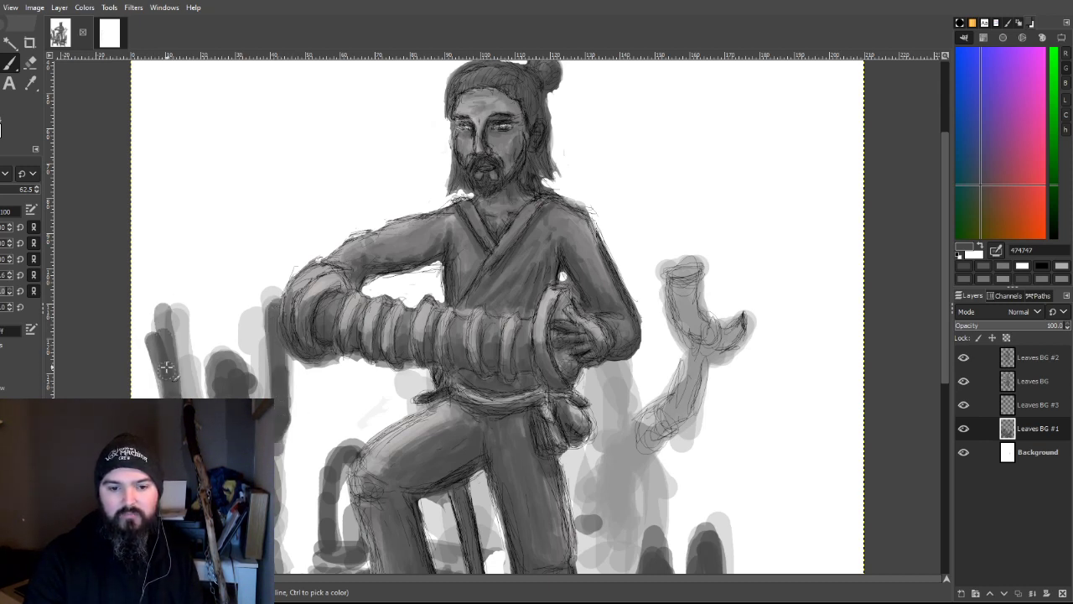
mouse_move(167, 385)
left_mouse_down()
mouse_move(165, 328)
mouse_move(178, 379)
left_mouse_up()
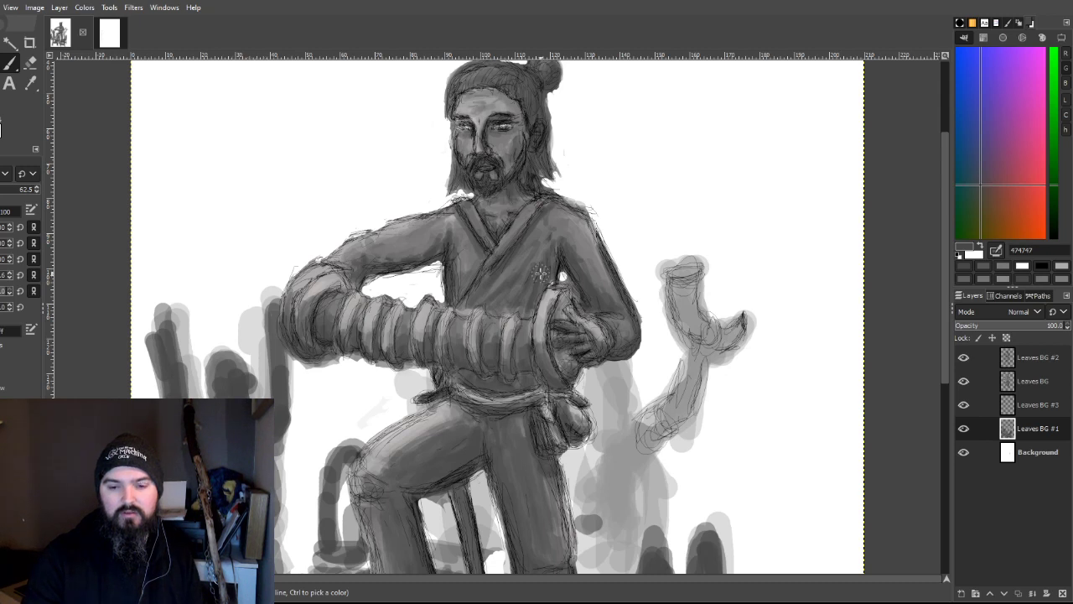
Step: Paint the right background figure's head, torso and arm reaching up to the horn
scroll(739, 312, "down", 3)
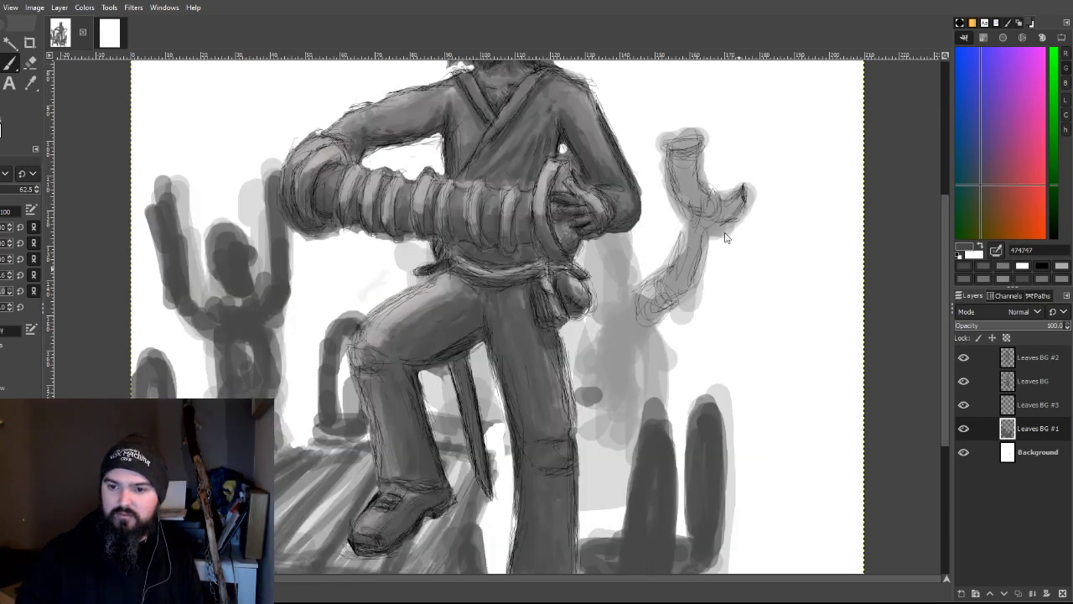
mouse_move(641, 293)
left_mouse_down()
mouse_move(658, 315)
mouse_move(708, 205)
mouse_move(683, 312)
mouse_move(658, 302)
mouse_move(597, 369)
mouse_move(620, 331)
mouse_move(607, 377)
mouse_move(580, 351)
mouse_move(587, 369)
mouse_move(602, 360)
mouse_move(610, 373)
mouse_move(616, 411)
mouse_move(599, 440)
mouse_move(658, 336)
left_mouse_up()
mouse_move(616, 279)
left_mouse_down()
mouse_move(606, 245)
mouse_move(612, 262)
mouse_move(606, 249)
mouse_move(598, 275)
mouse_move(623, 283)
left_mouse_up()
mouse_move(614, 370)
left_mouse_down()
mouse_move(613, 431)
mouse_move(594, 409)
mouse_move(592, 425)
mouse_move(618, 450)
mouse_move(602, 467)
mouse_move(587, 440)
left_mouse_up()
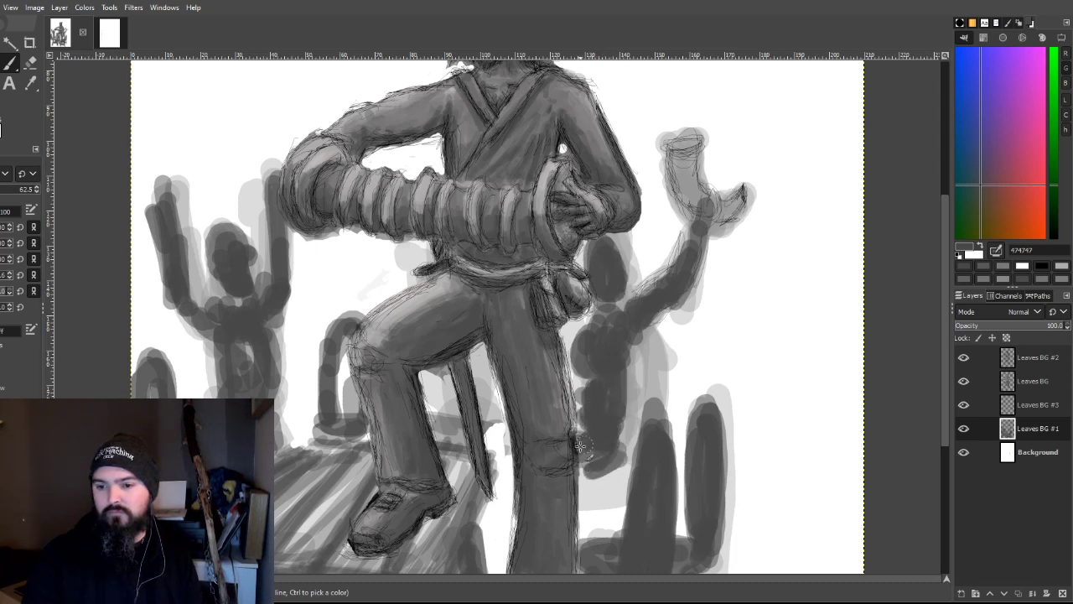
Step: Hide the Leaves BG layer and paint the right background figure's seat, its legs and the raised horn in dark grey
left_click(963, 381)
mouse_move(507, 453)
left_mouse_down()
mouse_move(552, 461)
mouse_move(540, 550)
mouse_move(513, 472)
mouse_move(507, 551)
mouse_move(503, 517)
mouse_move(537, 488)
mouse_move(540, 543)
mouse_move(547, 463)
mouse_move(582, 459)
mouse_move(570, 423)
left_mouse_up()
mouse_move(613, 326)
left_mouse_down()
mouse_move(563, 428)
mouse_move(581, 421)
mouse_move(571, 402)
mouse_move(581, 341)
mouse_move(588, 325)
mouse_move(590, 377)
mouse_move(576, 404)
mouse_move(565, 402)
mouse_move(582, 429)
left_mouse_up()
mouse_move(592, 282)
left_mouse_down()
mouse_move(603, 254)
mouse_move(625, 285)
mouse_move(617, 241)
mouse_move(647, 310)
left_mouse_up()
mouse_move(695, 197)
left_mouse_down()
mouse_move(681, 149)
mouse_move(704, 177)
mouse_move(690, 198)
mouse_move(681, 150)
mouse_move(704, 159)
mouse_move(721, 187)
mouse_move(727, 204)
mouse_move(717, 209)
mouse_move(739, 196)
mouse_move(714, 206)
left_mouse_up()
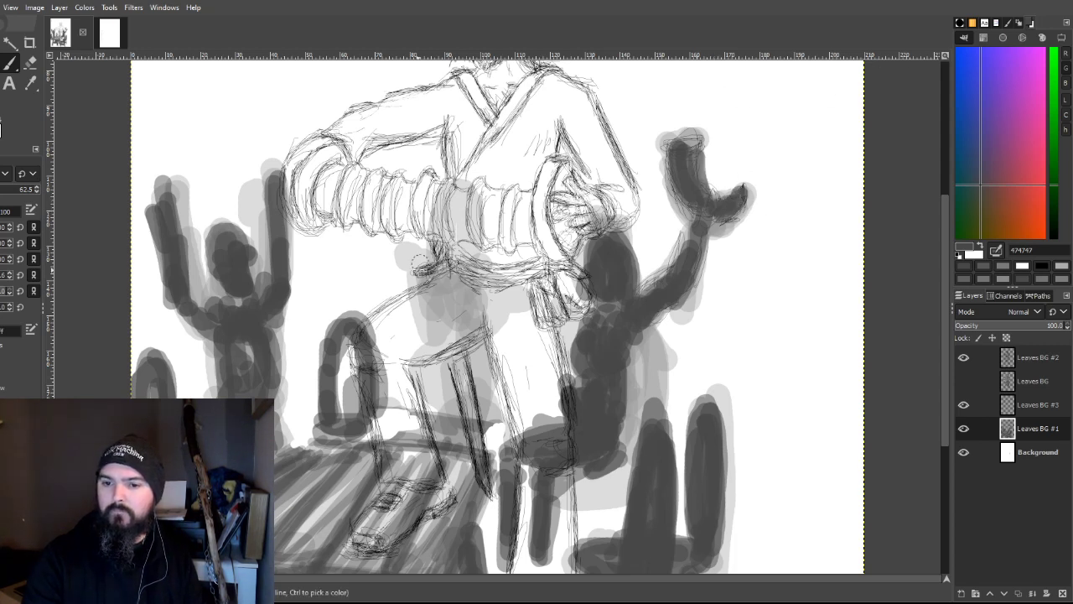
Step: Paint the middle background figure's head, torso, arms and leg in dark grey behind the main figure, and show the Leaves BG layer again
mouse_move(436, 260)
left_mouse_down()
mouse_move(476, 270)
mouse_move(444, 222)
mouse_move(444, 191)
mouse_move(455, 196)
mouse_move(459, 265)
mouse_move(444, 308)
mouse_move(430, 285)
mouse_move(478, 321)
mouse_move(426, 402)
mouse_move(432, 375)
mouse_move(476, 414)
mouse_move(457, 382)
mouse_move(423, 397)
mouse_move(443, 436)
mouse_move(430, 417)
mouse_move(442, 378)
mouse_move(465, 378)
mouse_move(444, 428)
mouse_move(437, 373)
left_mouse_up()
mouse_move(369, 256)
left_mouse_down()
mouse_move(406, 255)
mouse_move(398, 164)
mouse_move(404, 252)
mouse_move(391, 248)
mouse_move(447, 281)
mouse_move(392, 163)
mouse_move(420, 265)
mouse_move(440, 250)
mouse_move(503, 262)
mouse_move(522, 331)
left_mouse_up()
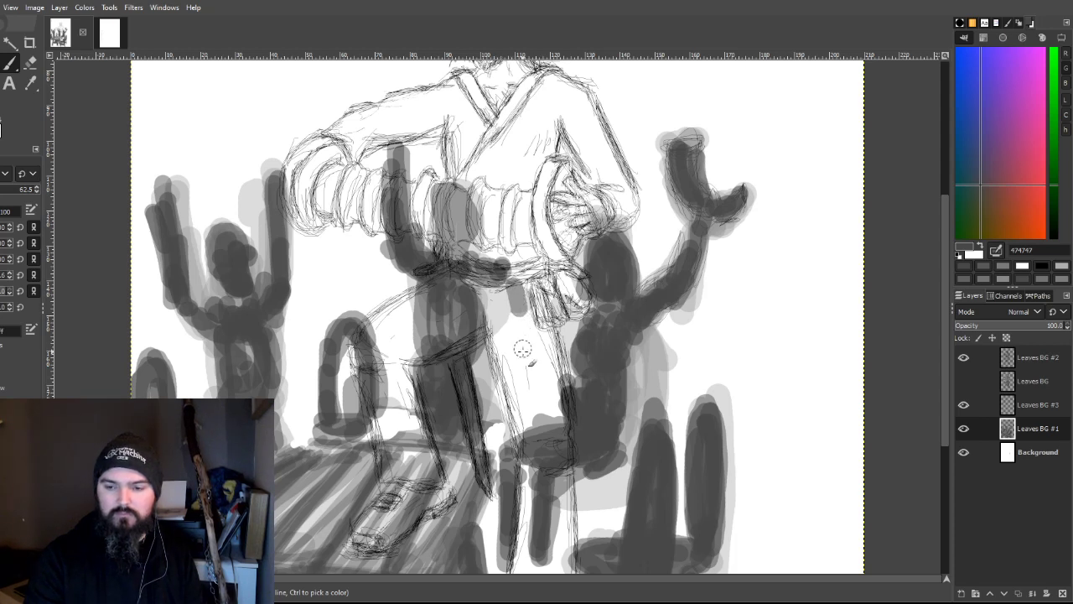
left_click_drag(485, 278, 523, 387)
left_click_drag(453, 252, 452, 189)
mouse_move(448, 327)
left_mouse_down()
mouse_move(457, 351)
mouse_move(427, 351)
mouse_move(454, 394)
left_mouse_up()
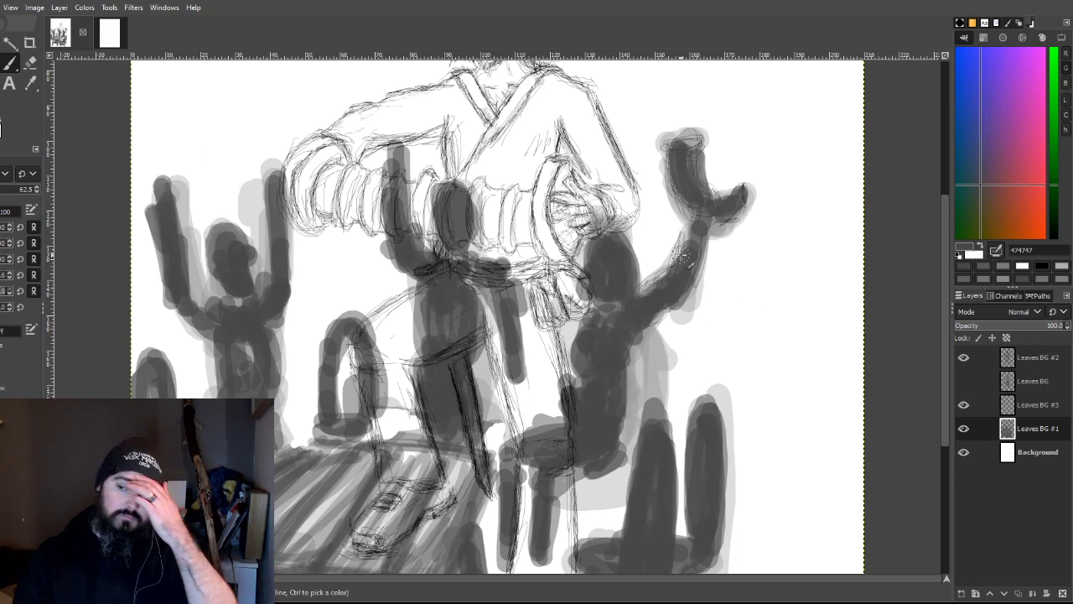
left_click(963, 380)
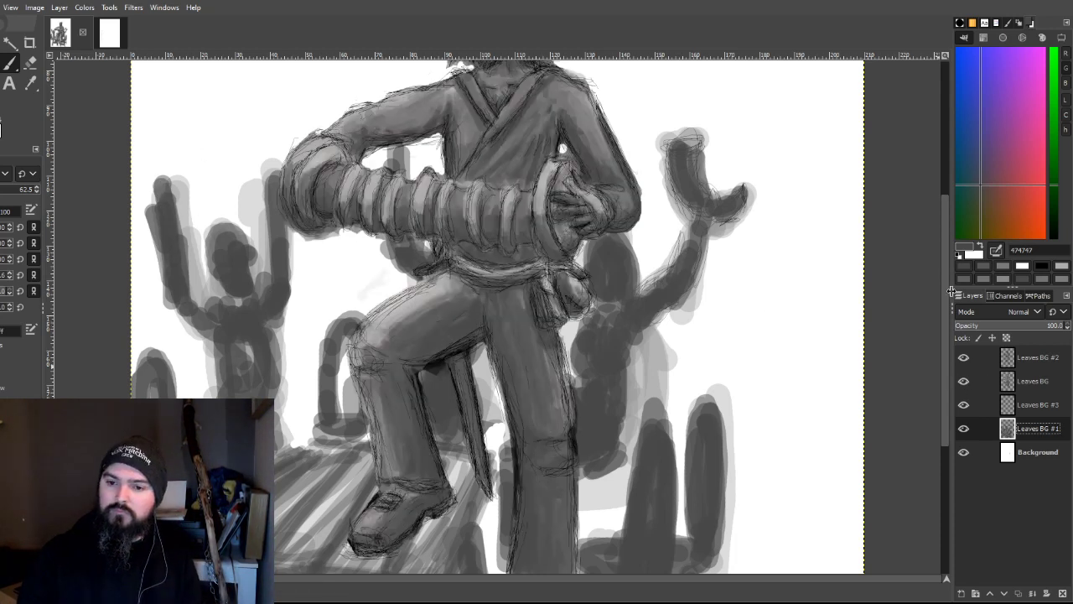
Step: Sample the dark grey 494949 from the bearded man's face as the paint colour and set the brush size to 20
scroll(565, 478, "up", 5)
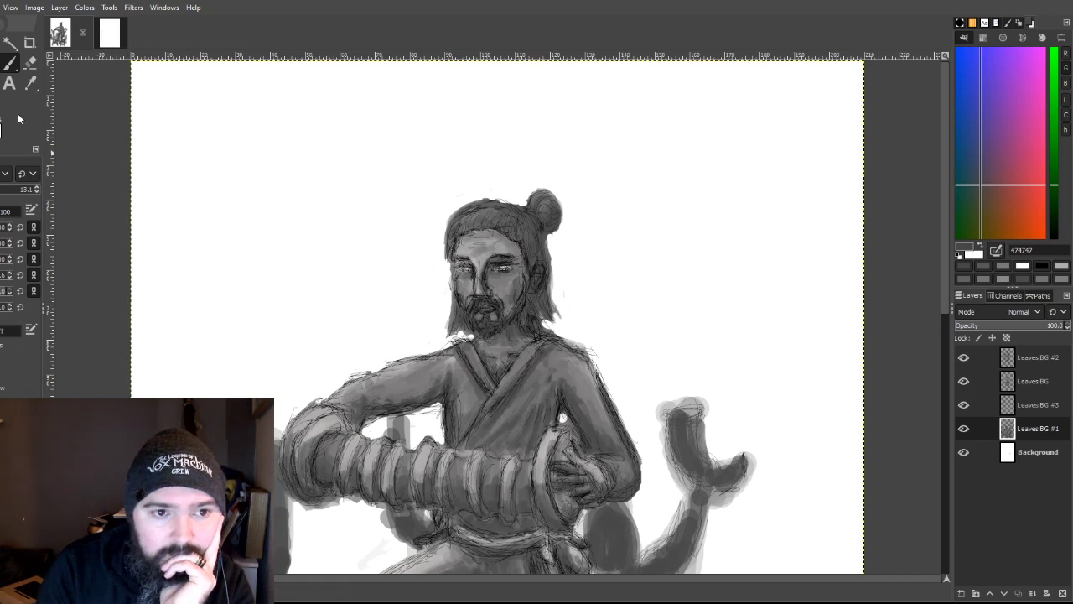
scroll(28, 190, "down", 2)
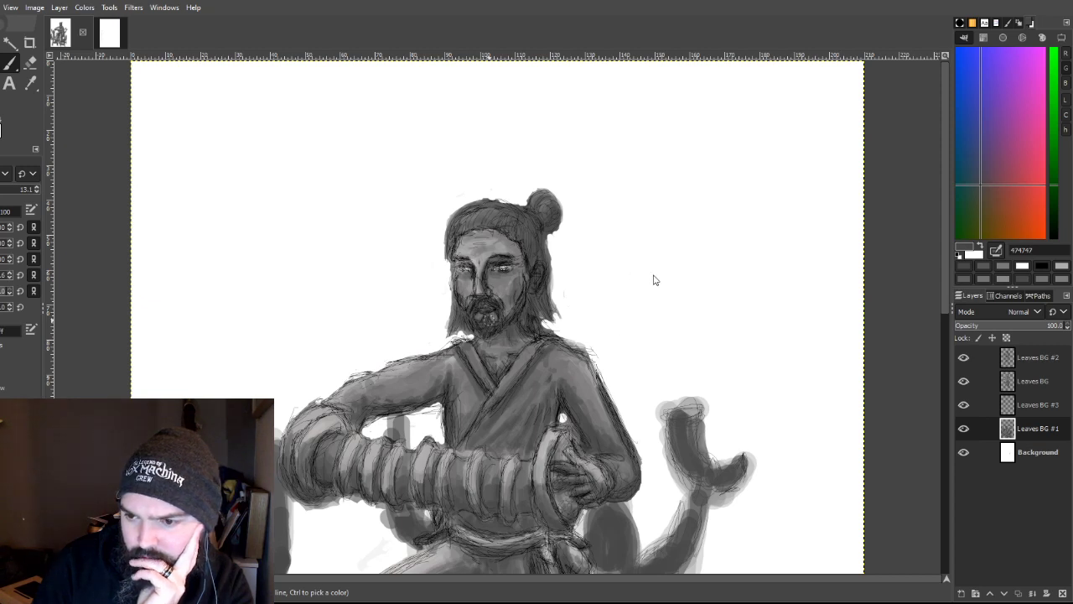
scroll(452, 312, "up", 1)
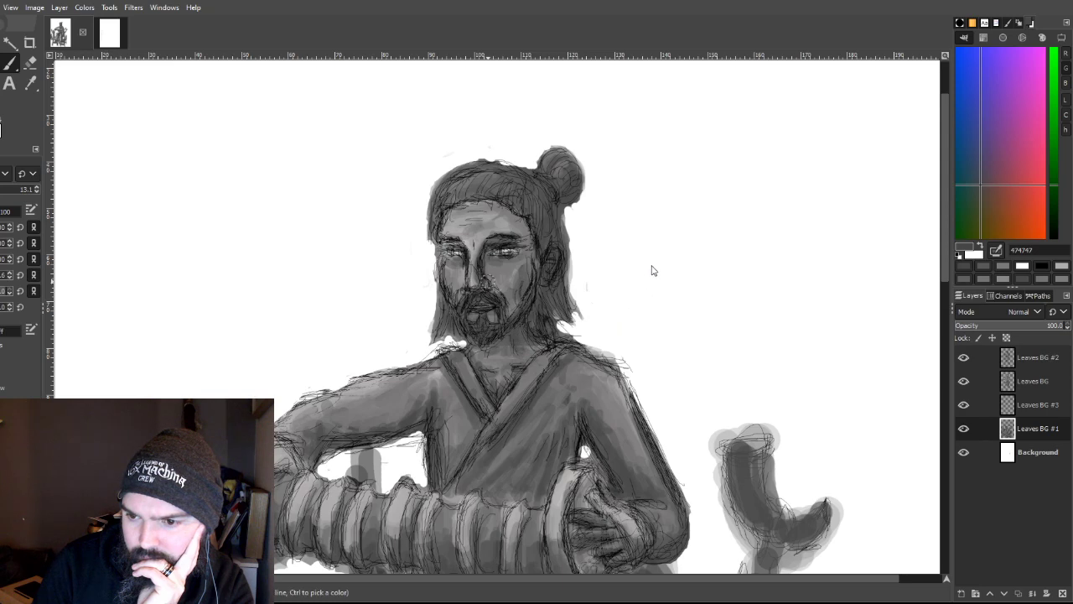
key("plus")
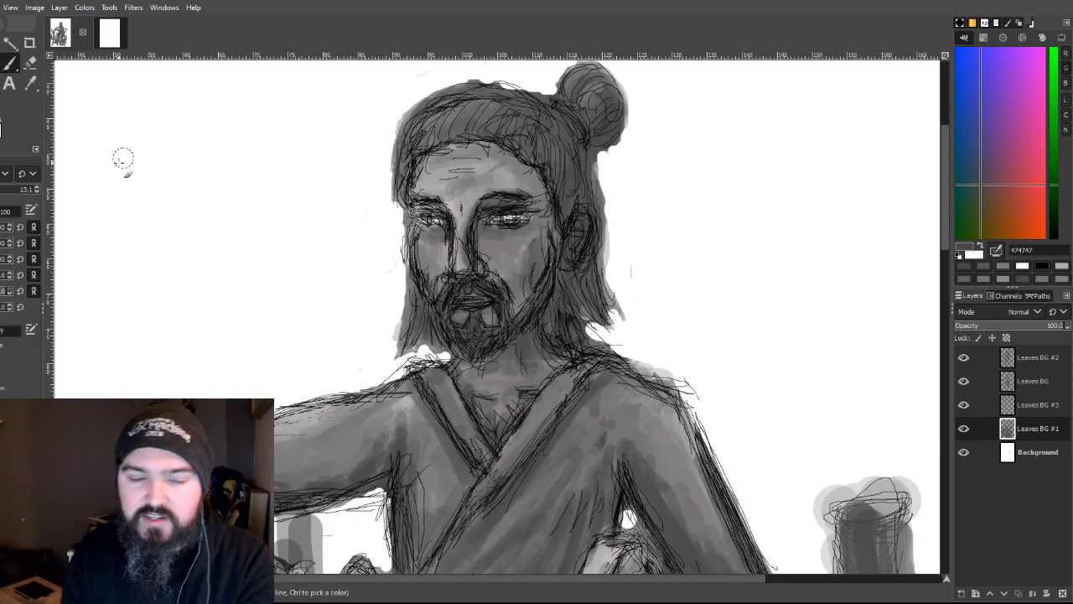
left_click(30, 83)
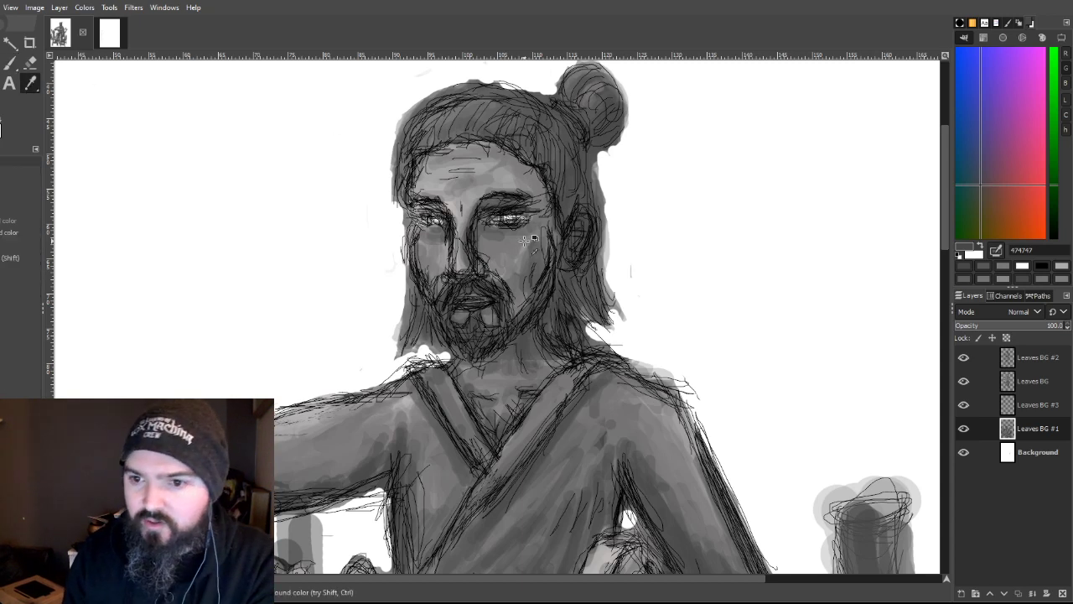
left_click(498, 242)
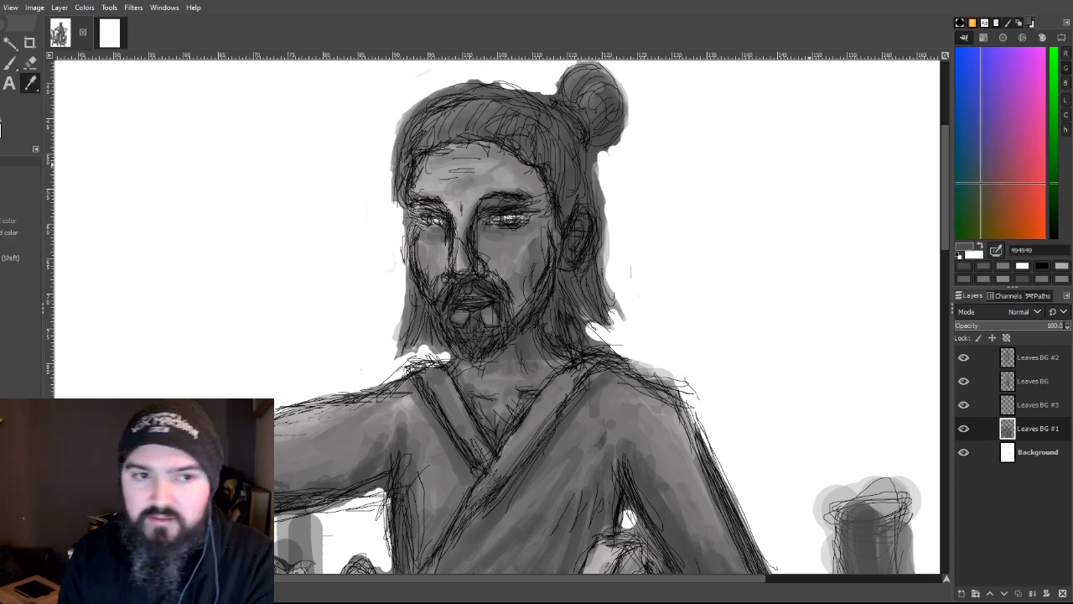
left_click(9, 63)
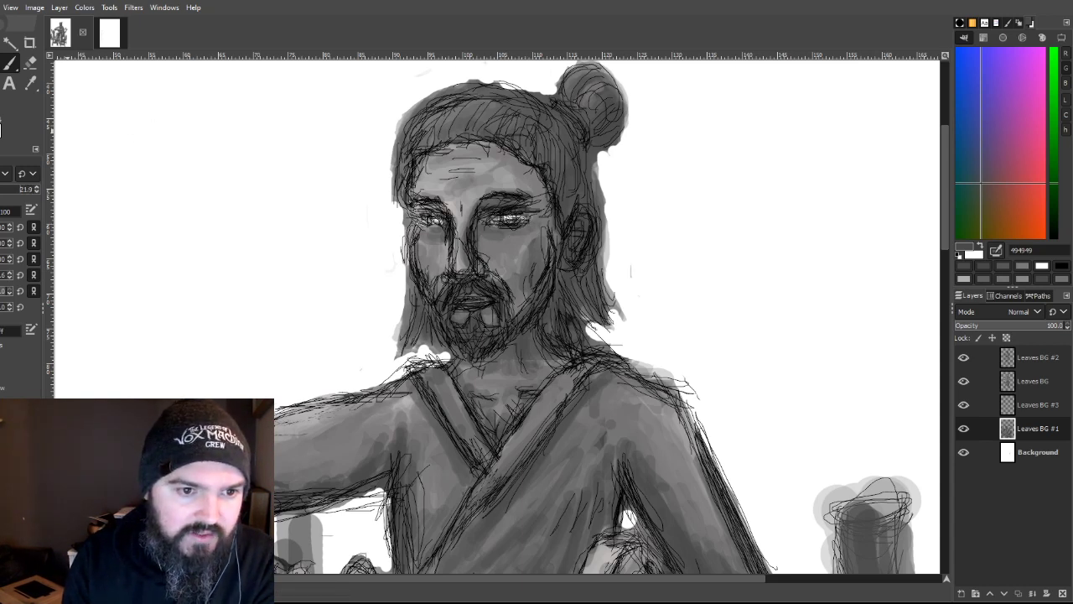
key("bracketleft")
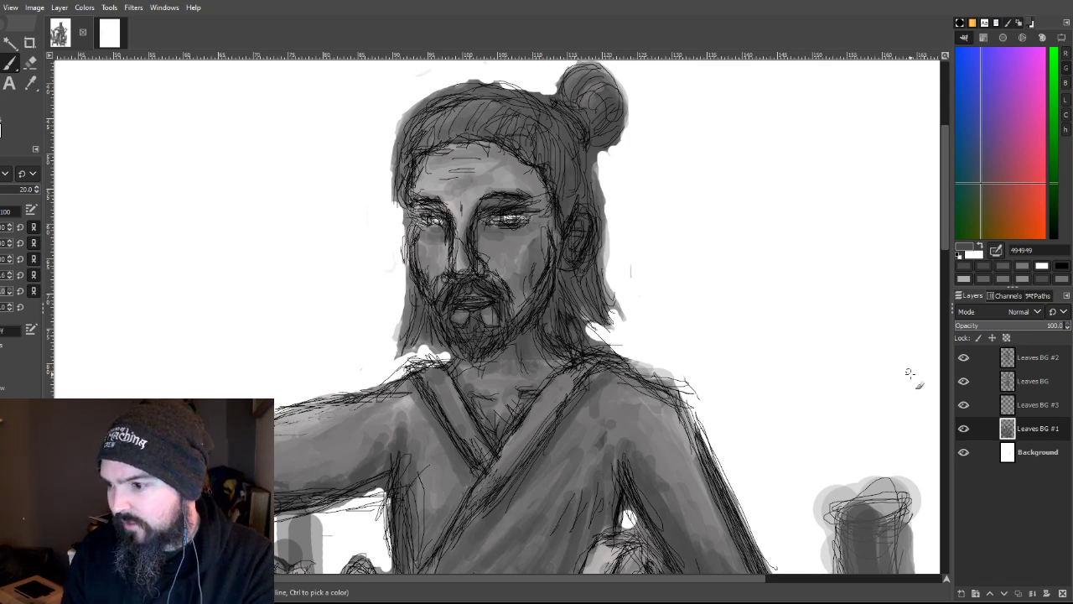
Step: Toggle the Leaves BG #1 and Leaves BG layers off and on to compare the bearded man with and without them
scroll(932, 412, "down", 5)
left_click(963, 428)
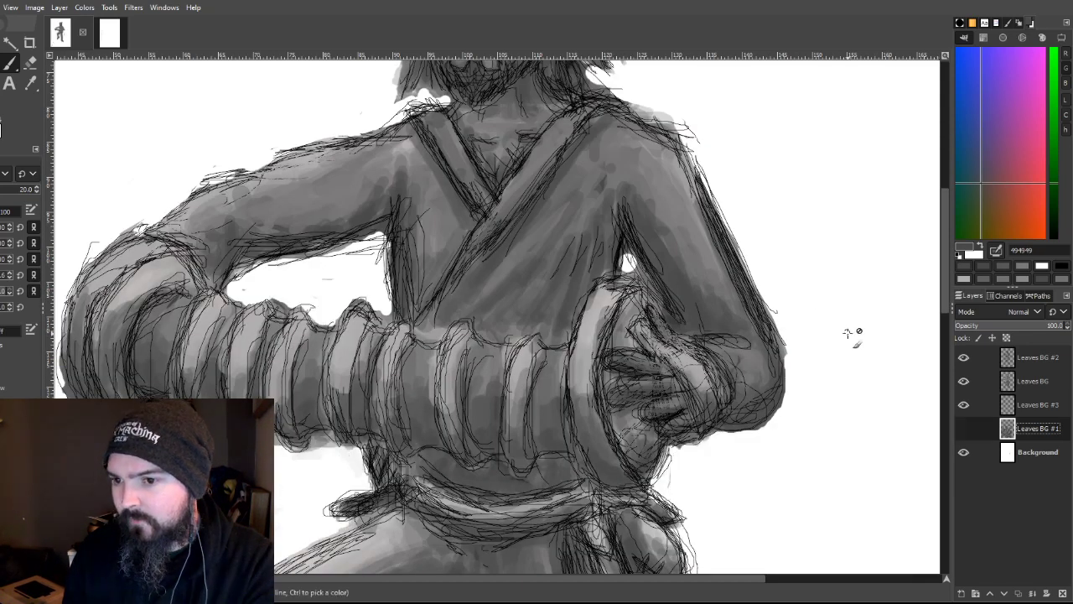
left_click(963, 428)
left_click(963, 380)
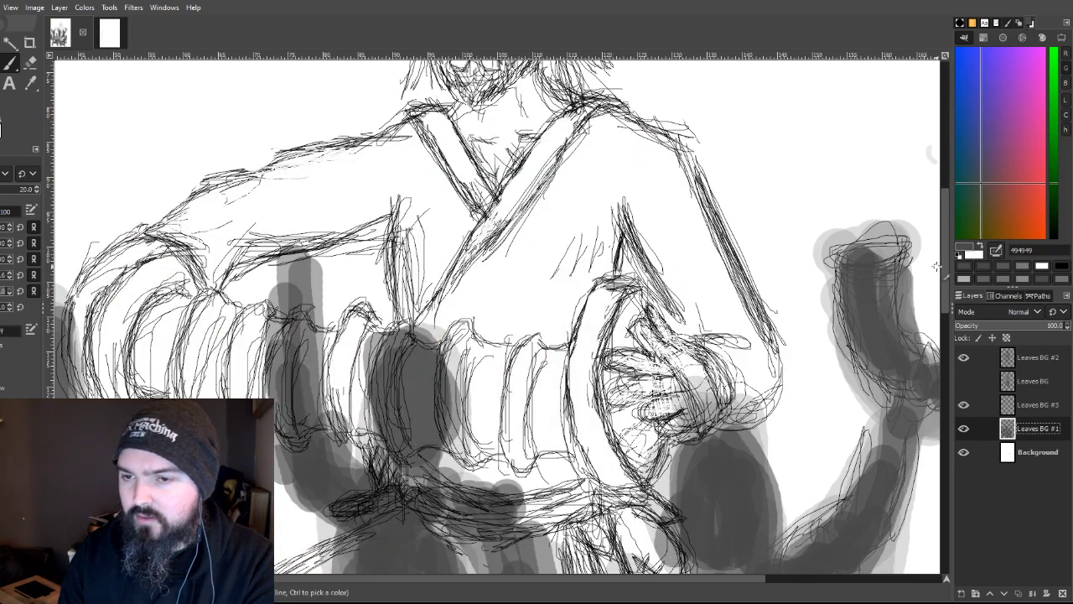
scroll(673, 335, "up", 5)
scroll(672, 327, "down", 3)
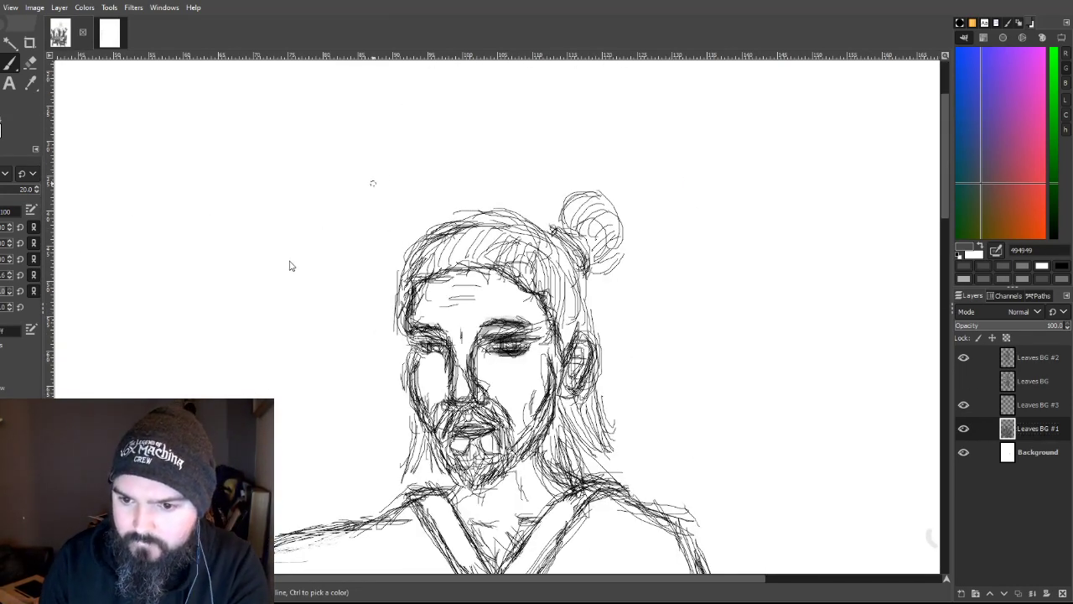
key("ctrl+z")
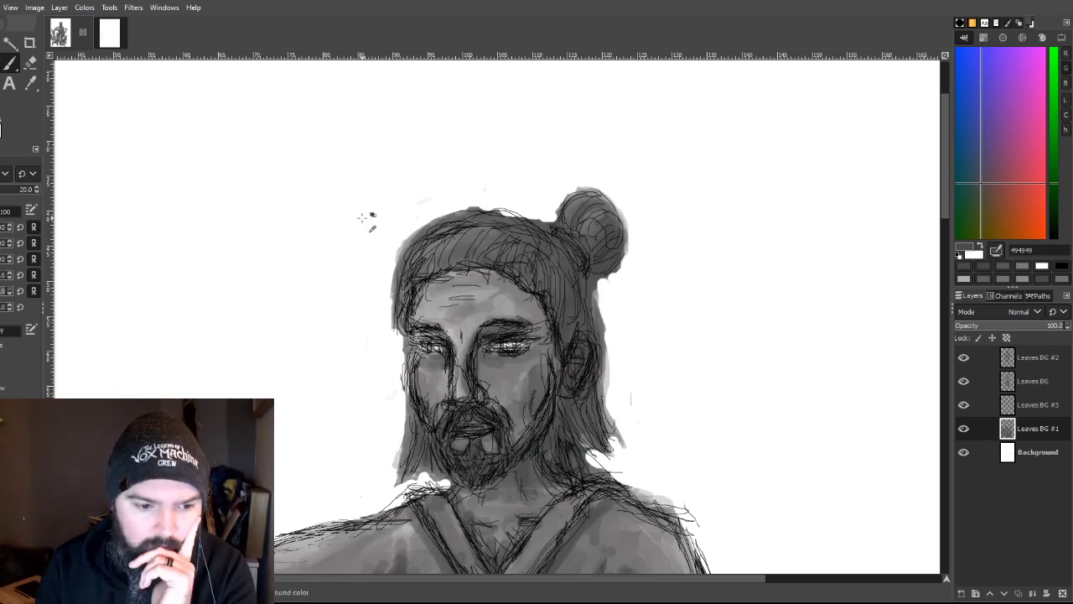
left_click(964, 428)
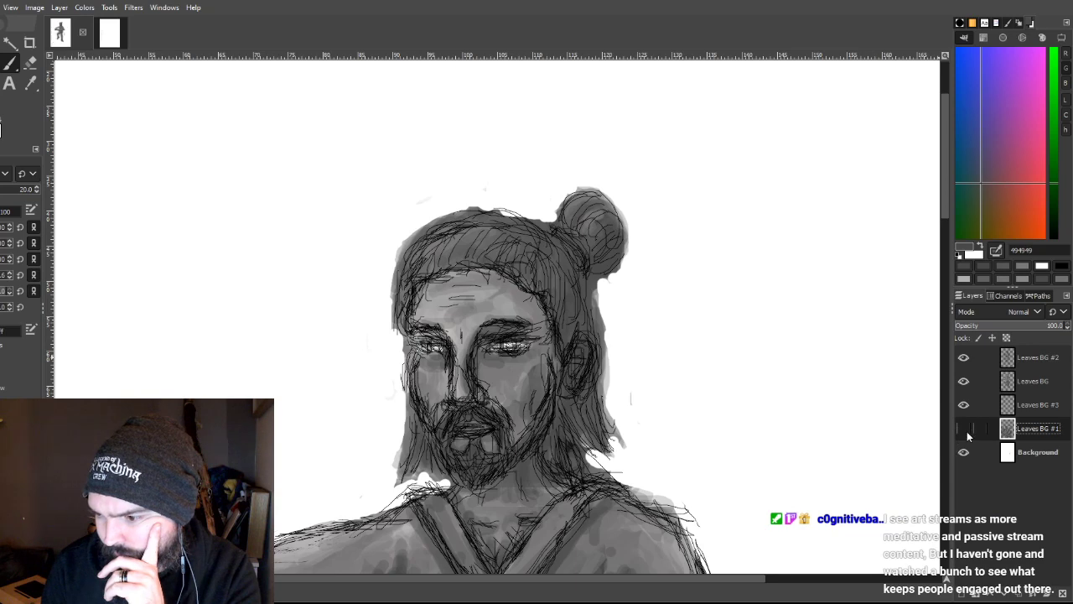
left_click(963, 428)
left_click(966, 381)
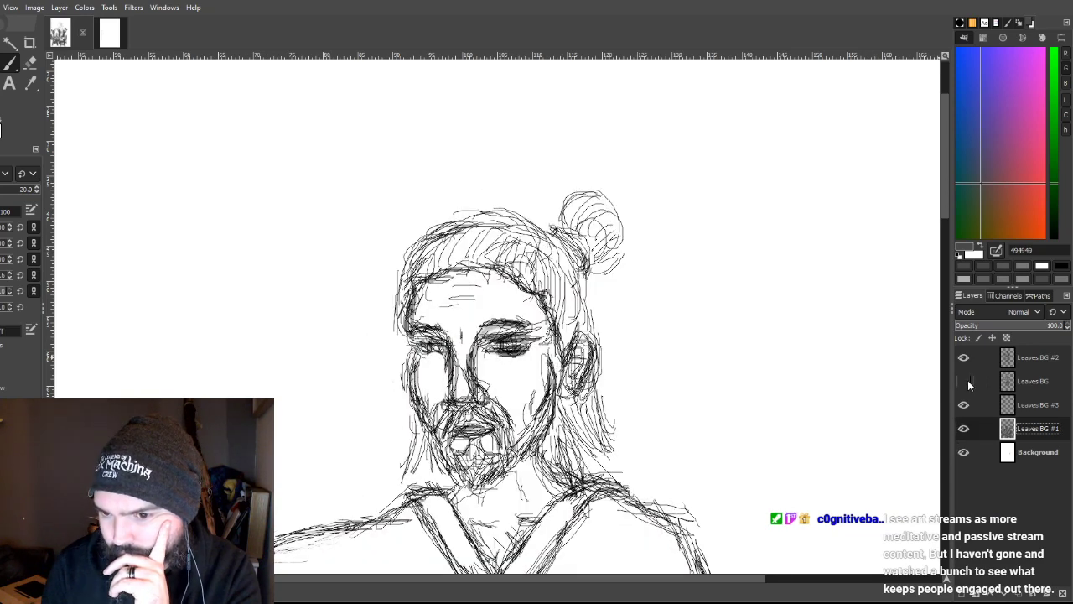
left_click(965, 382)
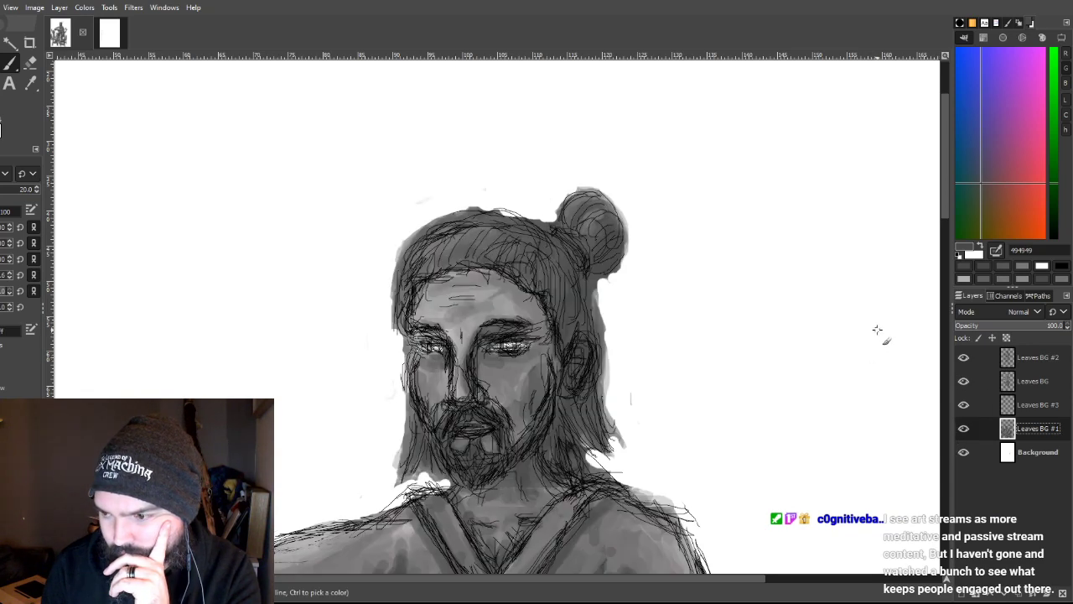
left_click(964, 382)
left_click(963, 382)
left_click(963, 382)
left_click(963, 382)
left_click(963, 382)
key("ctrl+z")
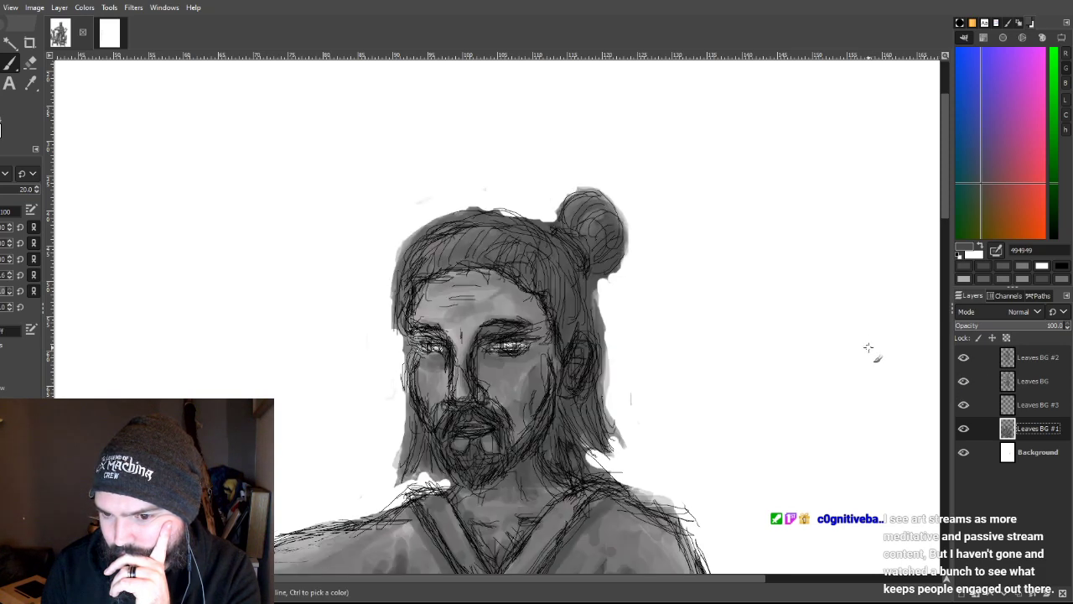
key("ctrl+z")
left_click(964, 382)
left_click(963, 382)
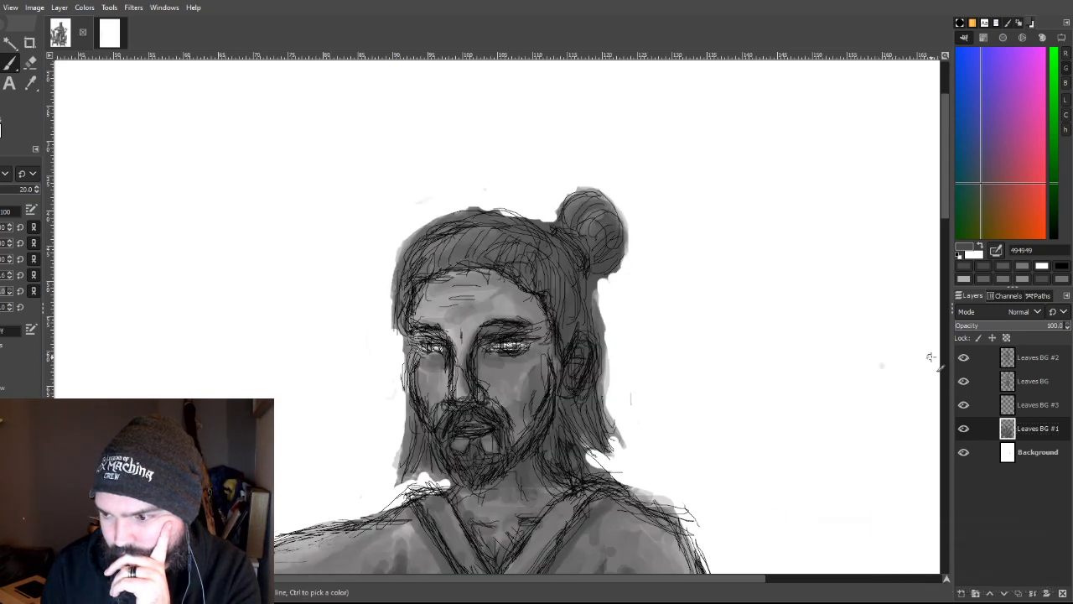
left_click(963, 381)
left_click(964, 381)
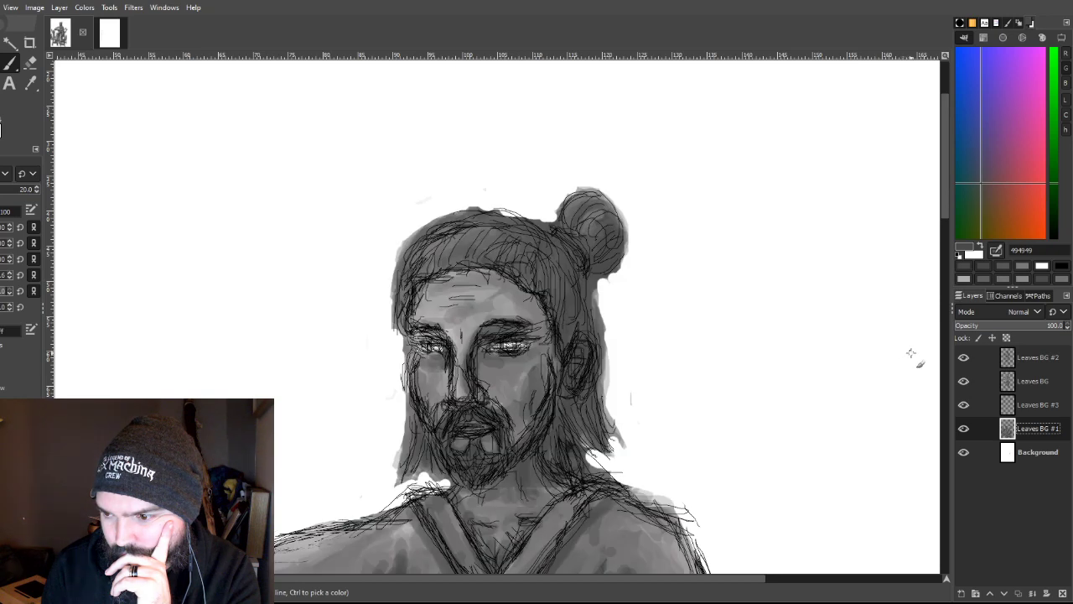
left_click(964, 380)
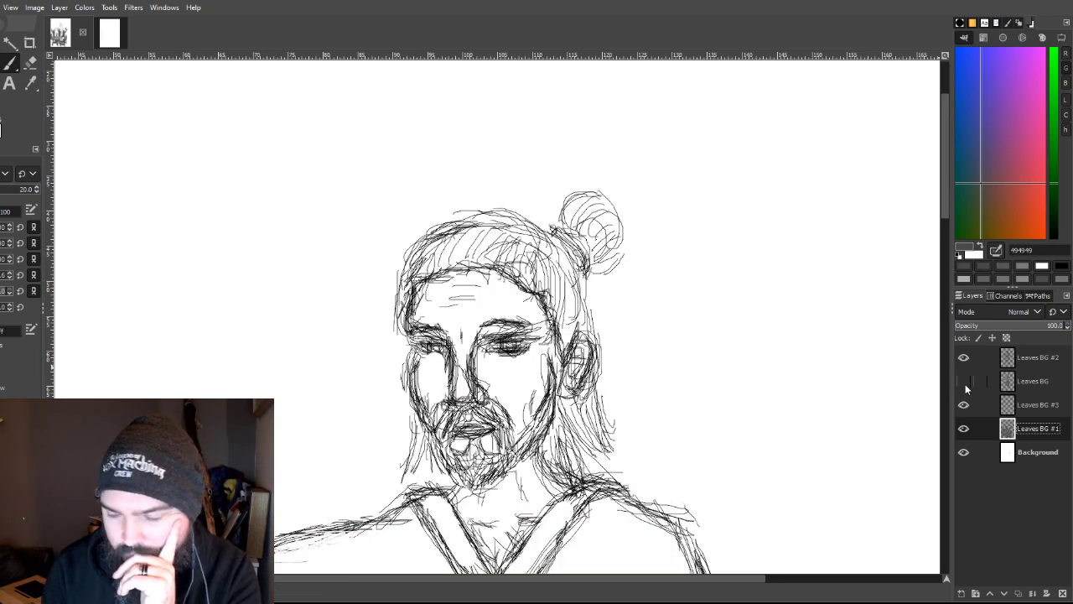
left_click(964, 381)
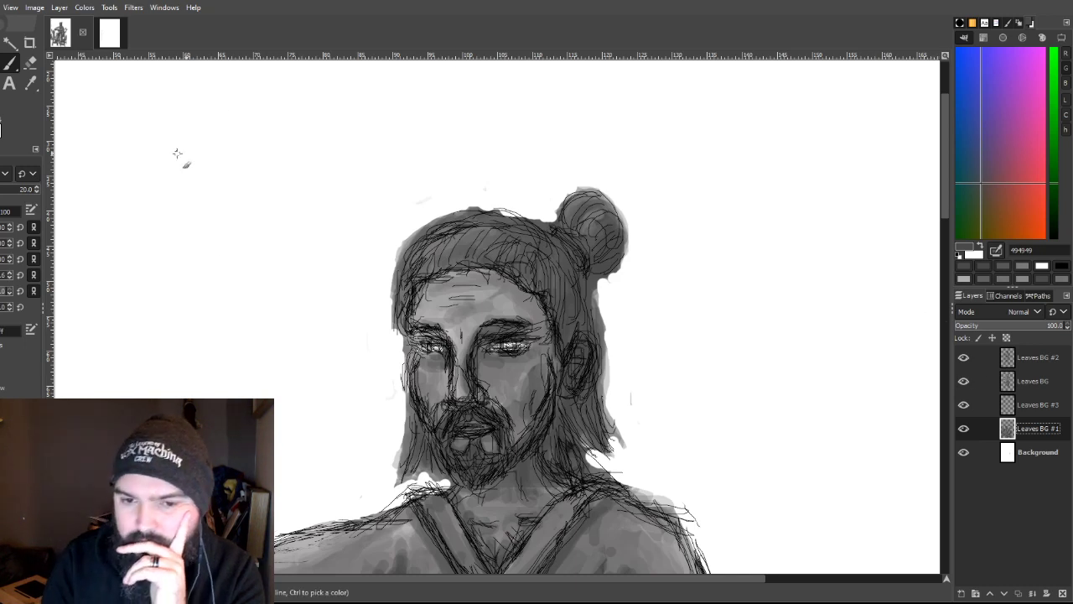
Step: On the Leaves BG layer, deepen the shading of the man's face, neck and hair using dark greys 3b3b3b and 272727 at brush size 36.3
left_click(1029, 381)
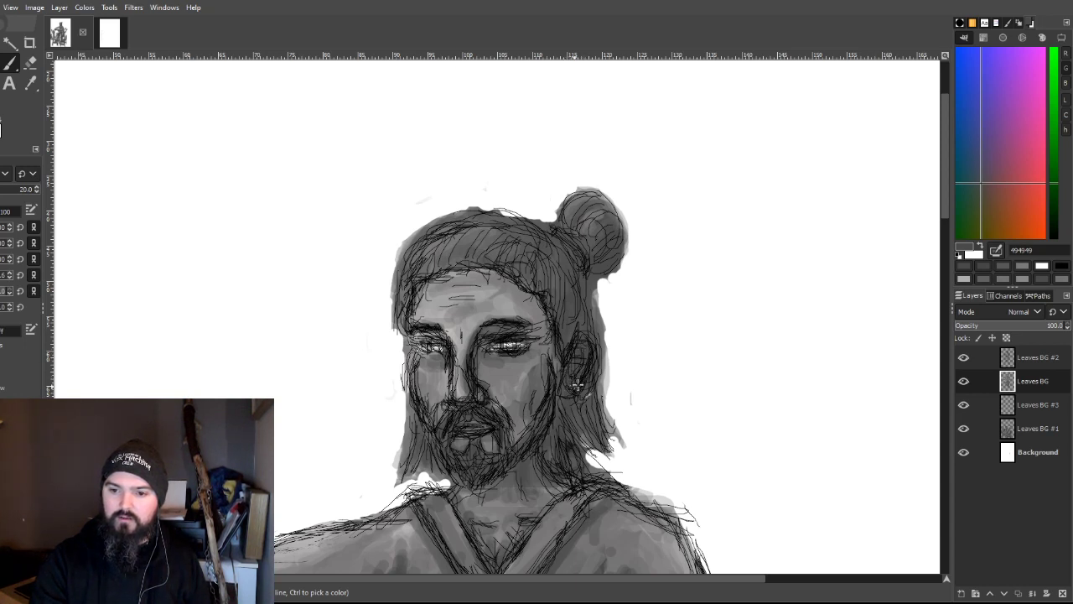
left_click_drag(504, 352, 531, 351)
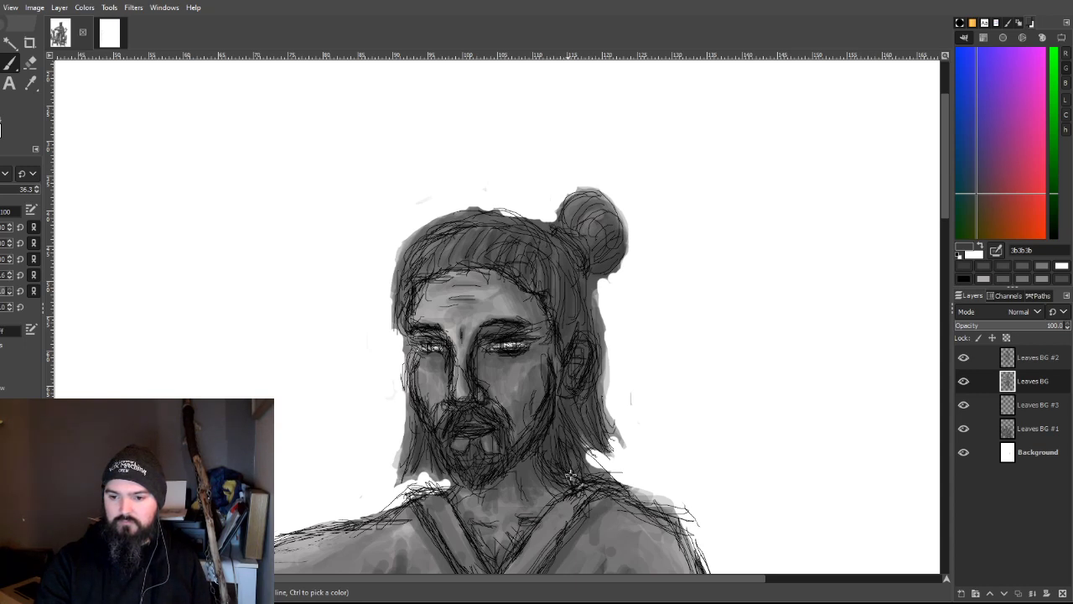
left_click_drag(612, 458, 604, 448)
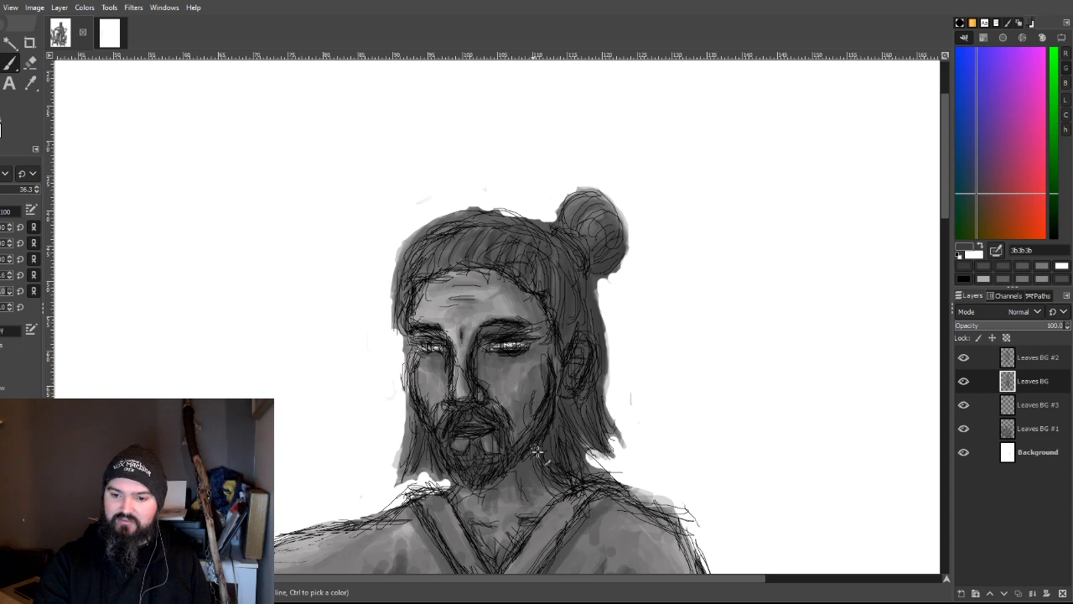
scroll(564, 327, "down", 3)
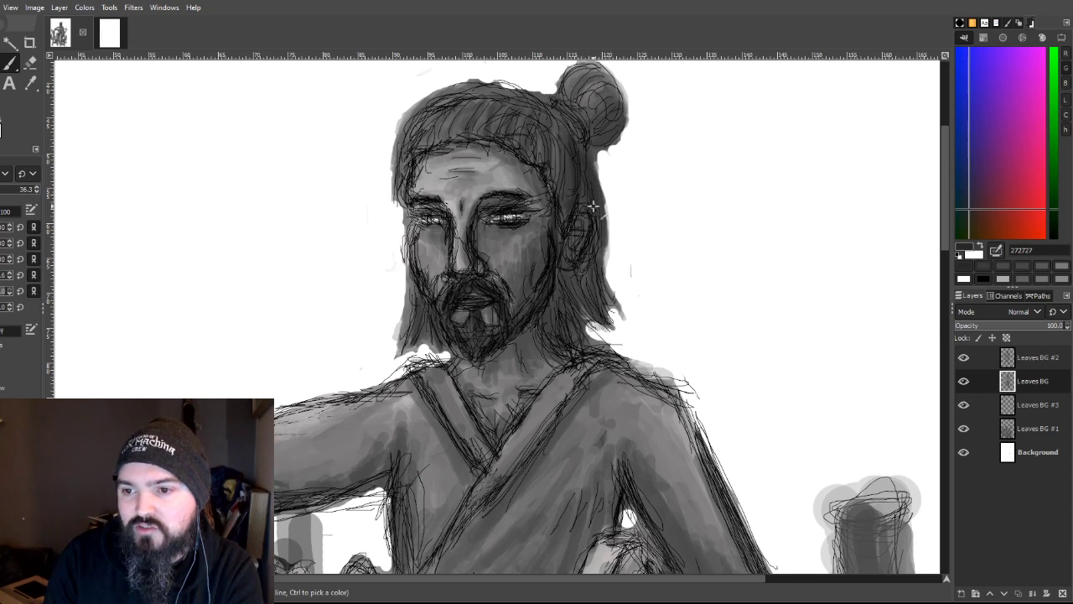
mouse_move(591, 244)
left_mouse_down()
mouse_move(613, 308)
mouse_move(586, 270)
mouse_move(596, 292)
left_mouse_up()
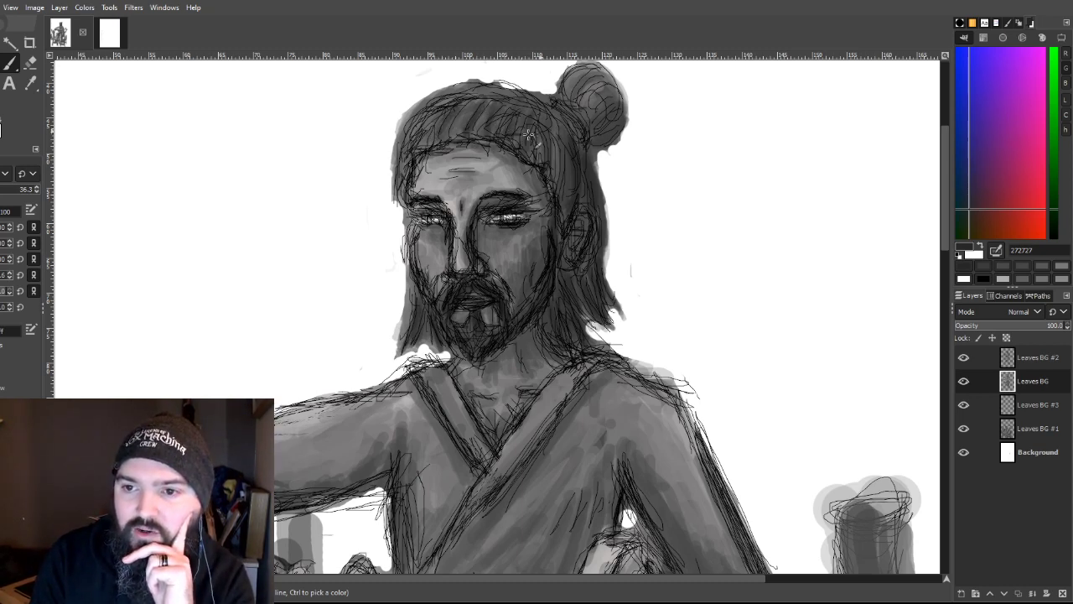
mouse_move(520, 99)
left_mouse_down()
mouse_move(472, 96)
mouse_move(498, 91)
mouse_move(522, 107)
left_mouse_up()
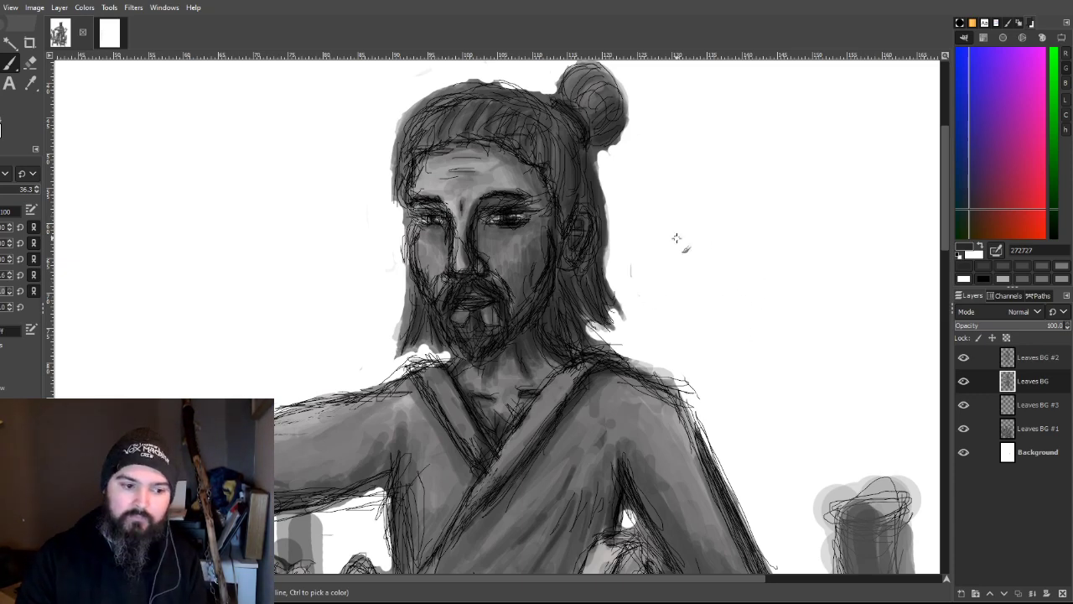
Step: Darken the folds of the robe's sleeve near the elbow and the hand gripping the concertina with 272727, undoing the last stray stroke
scroll(764, 178, "down", 3)
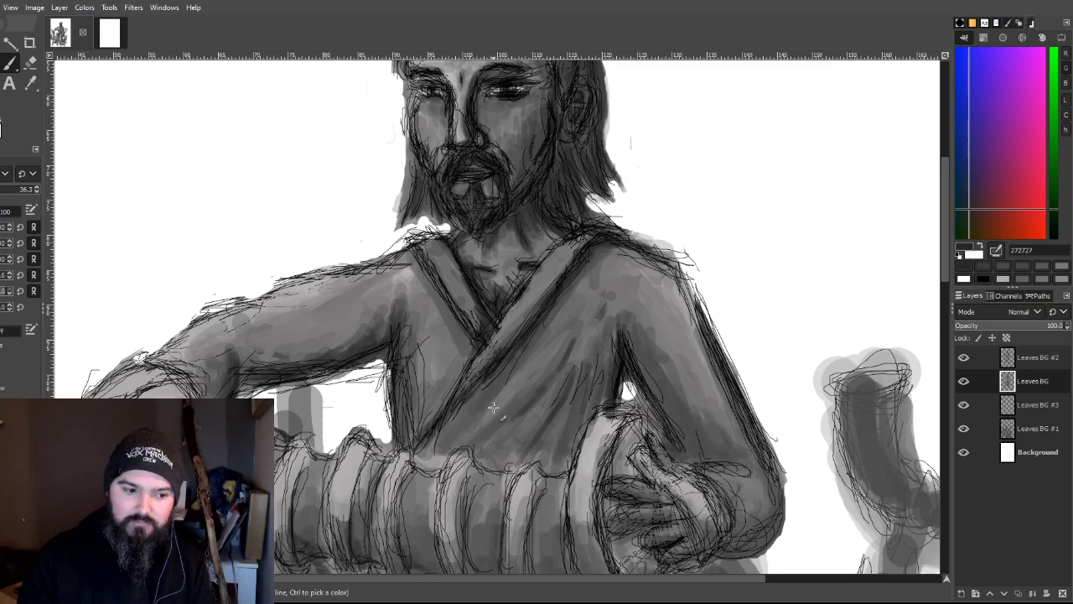
scroll(493, 407, "down", 3)
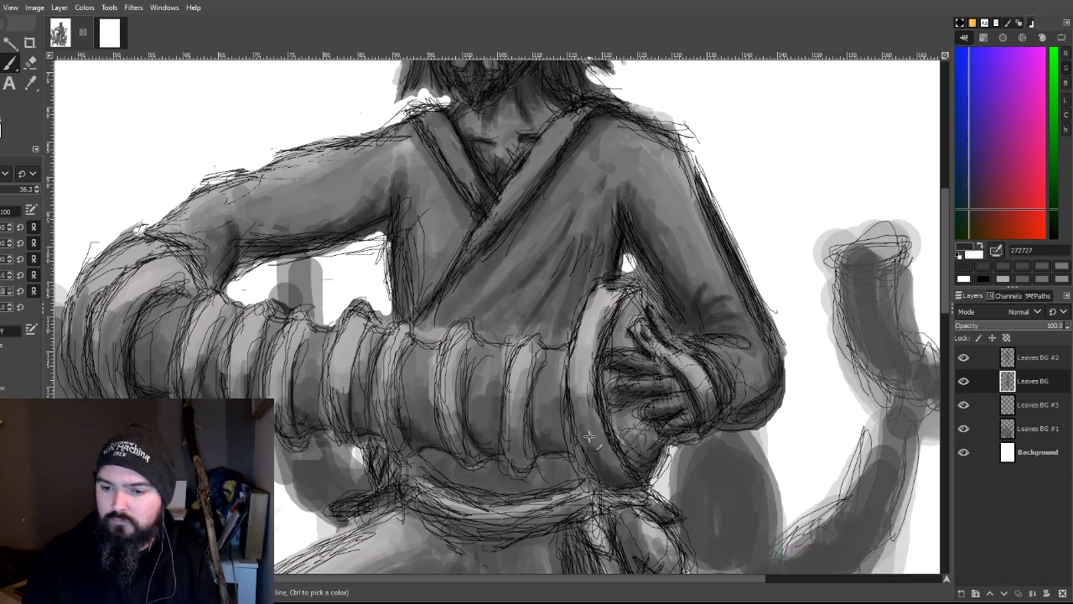
scroll(624, 283, "down", 3)
scroll(625, 283, "up", 6)
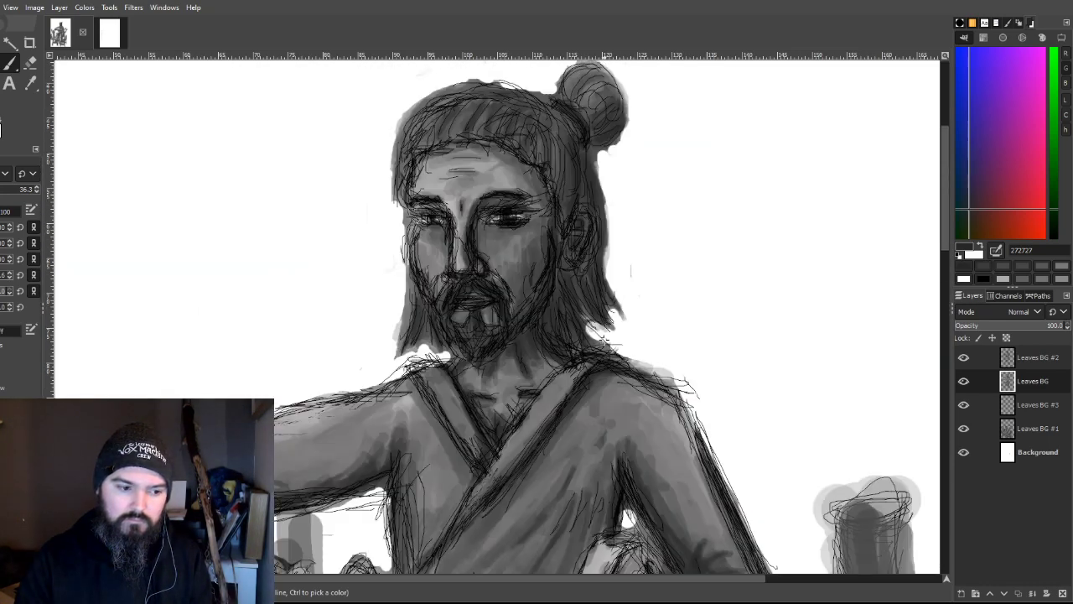
scroll(603, 338, "down", 3)
left_click_drag(716, 318, 724, 315)
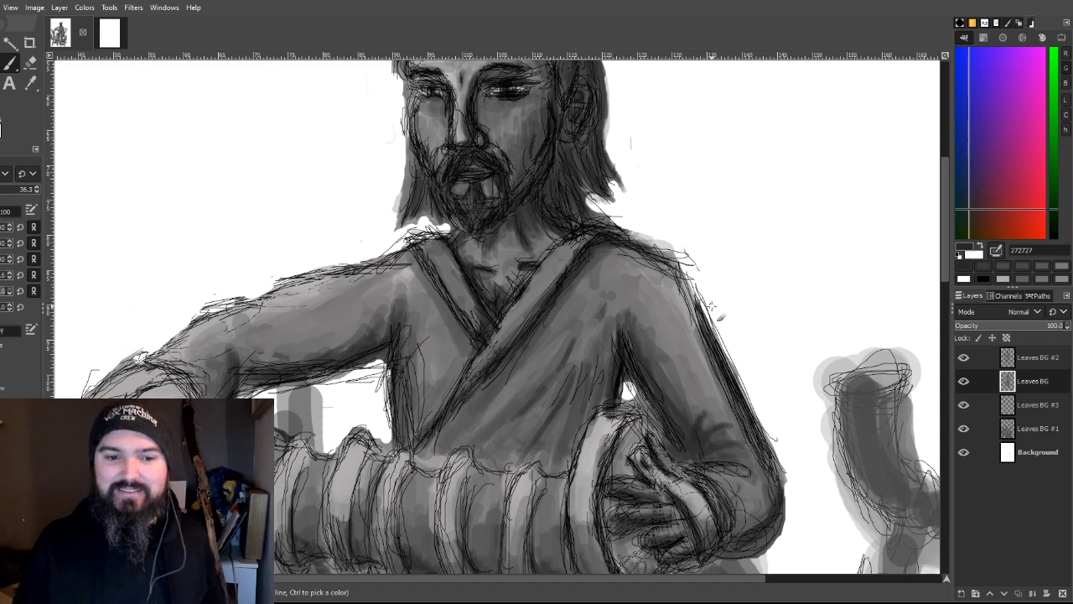
key("ctrl+z")
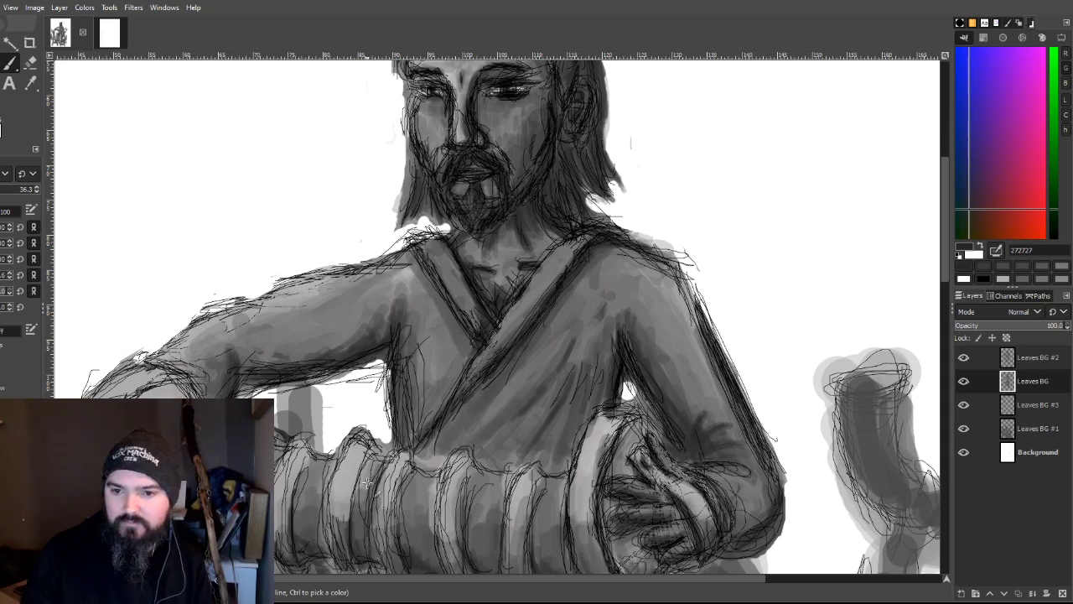
scroll(366, 484, "down", 3)
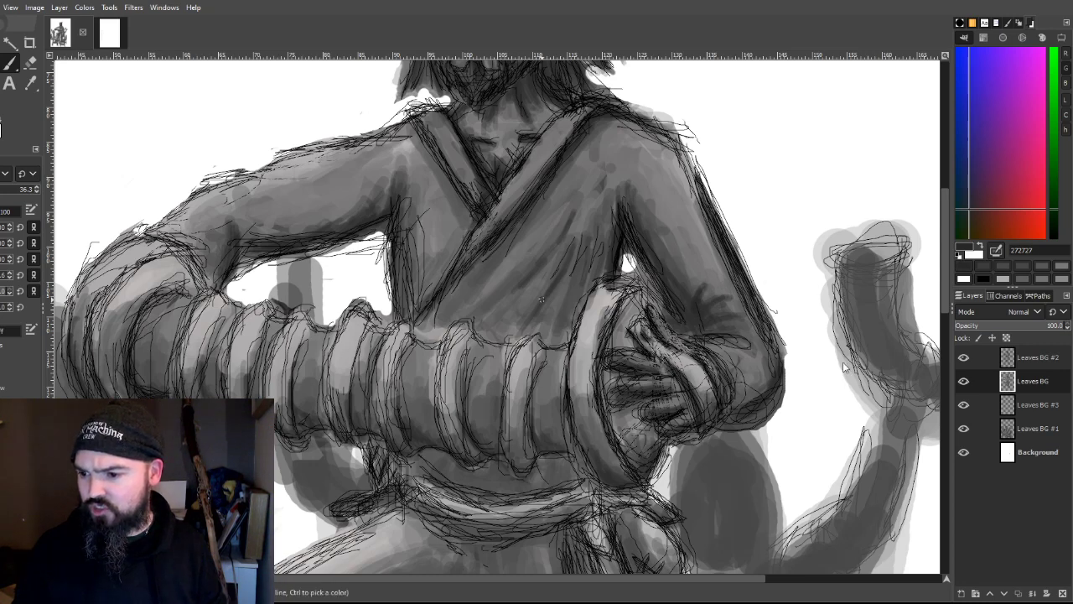
Step: Using 272727 at brush size 36.3, darken the raised thigh's underside and upper edge, the knee and the folds near the crotch
scroll(843, 452, "down", 3)
scroll(704, 344, "down", 2)
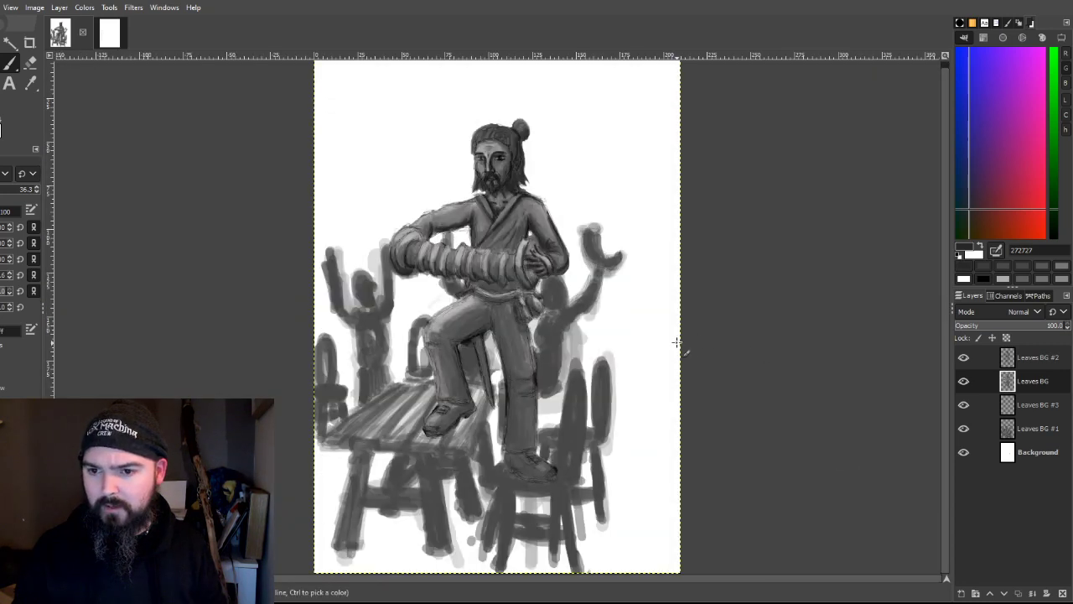
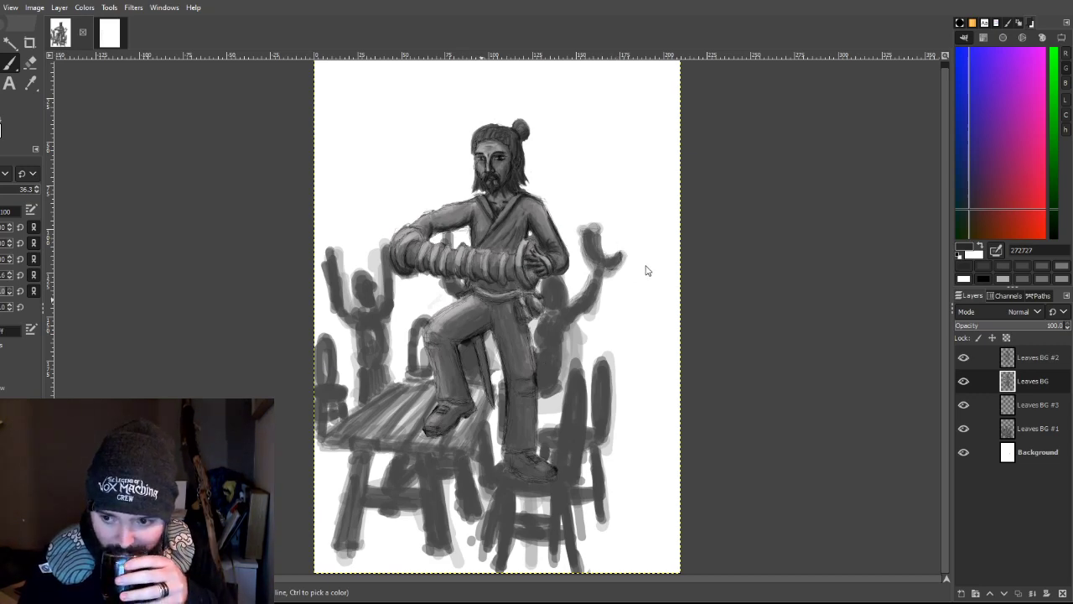
key("1")
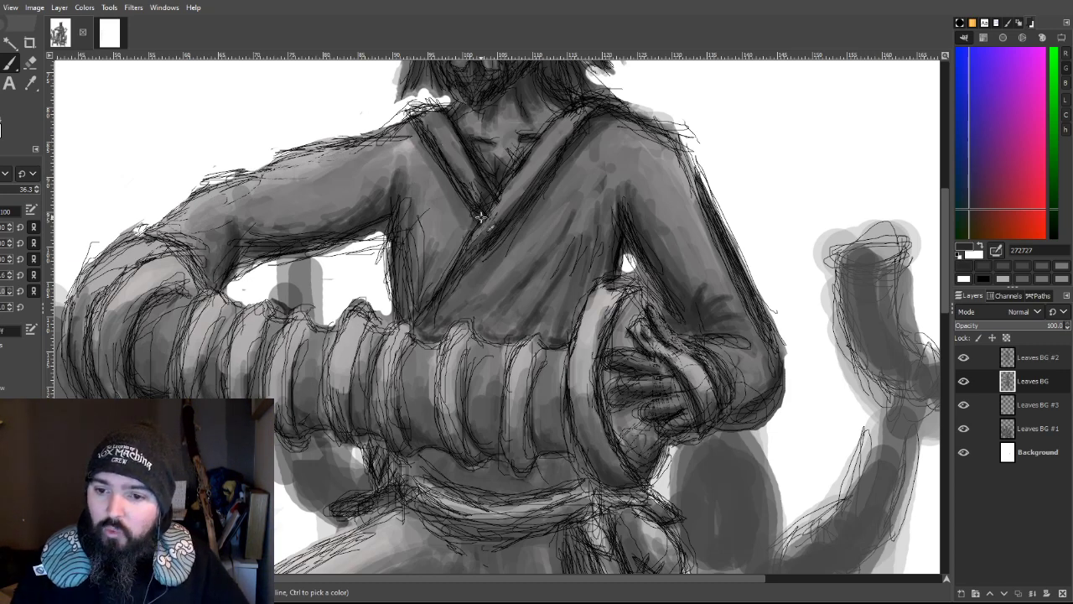
scroll(481, 217, "down", 3)
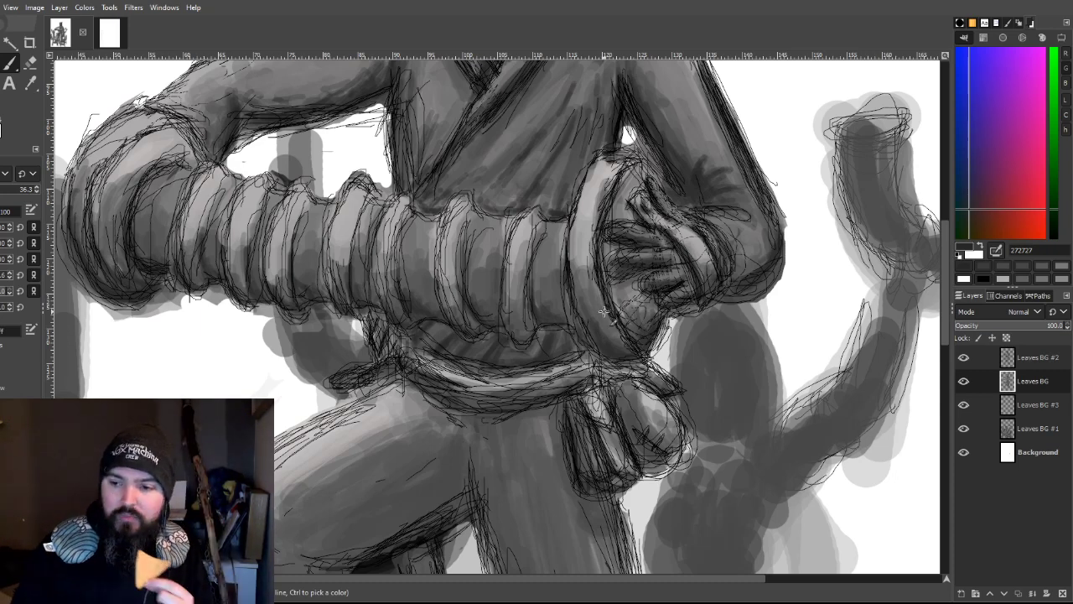
scroll(603, 311, "down", 5)
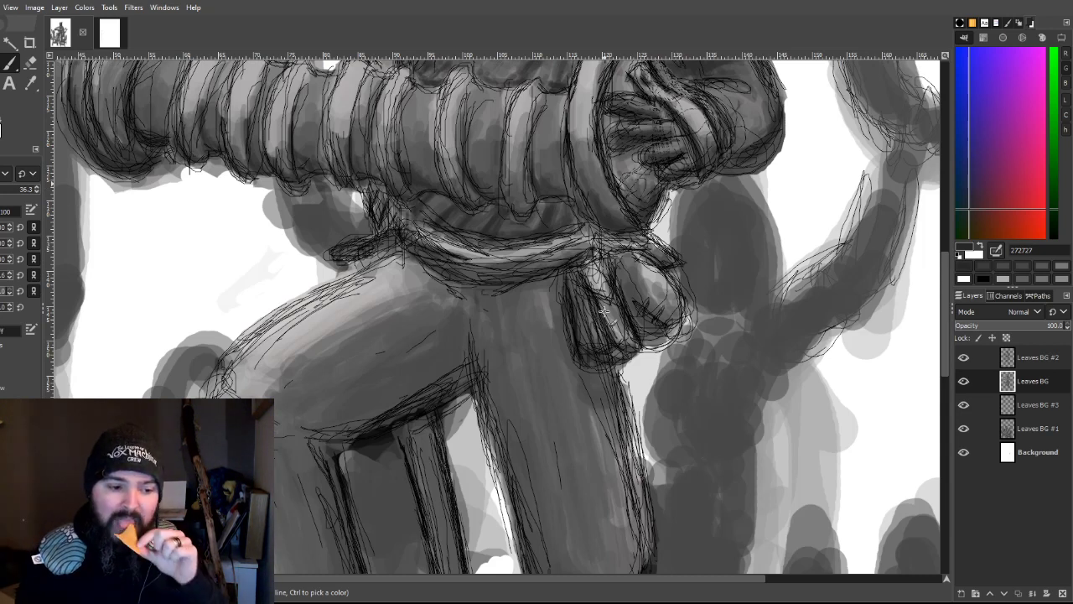
mouse_move(335, 442)
left_mouse_down()
mouse_move(298, 433)
mouse_move(346, 433)
left_mouse_up()
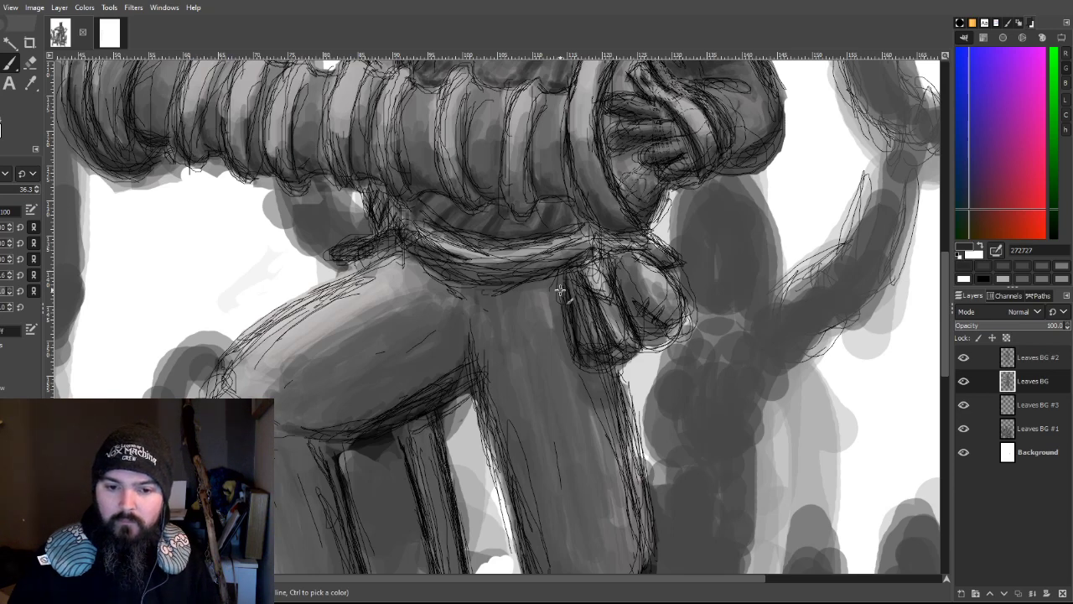
scroll(560, 290, "down", 3)
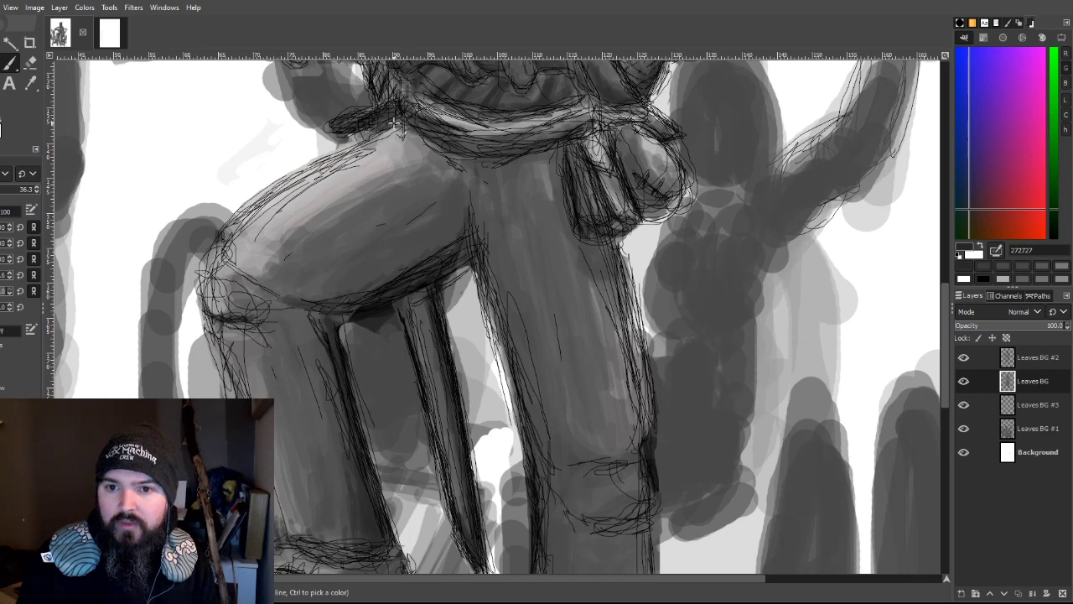
scroll(503, 113, "up", 3)
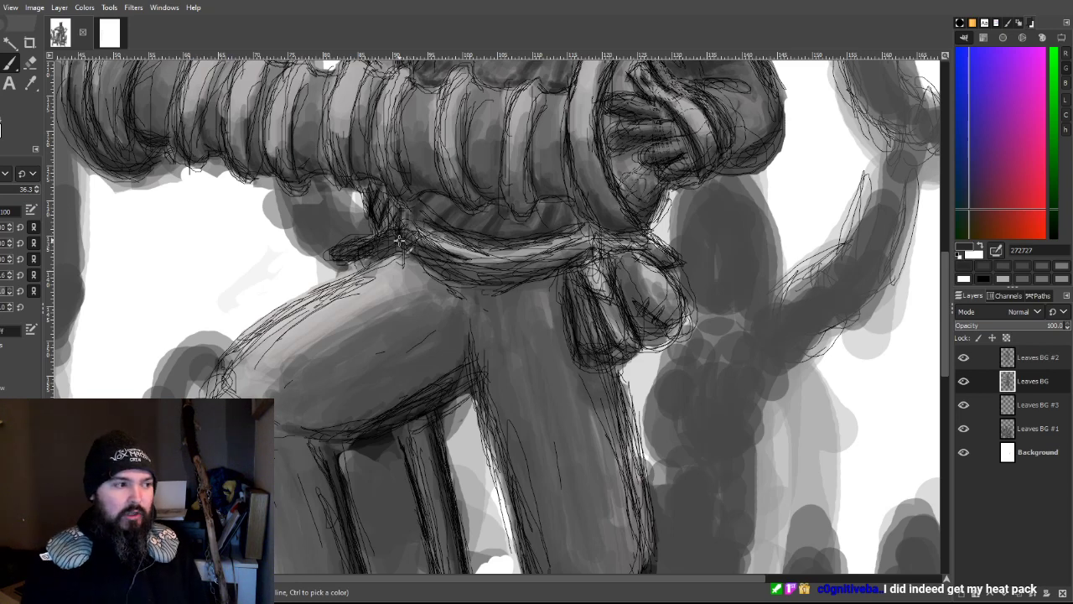
scroll(330, 202, "down", 4)
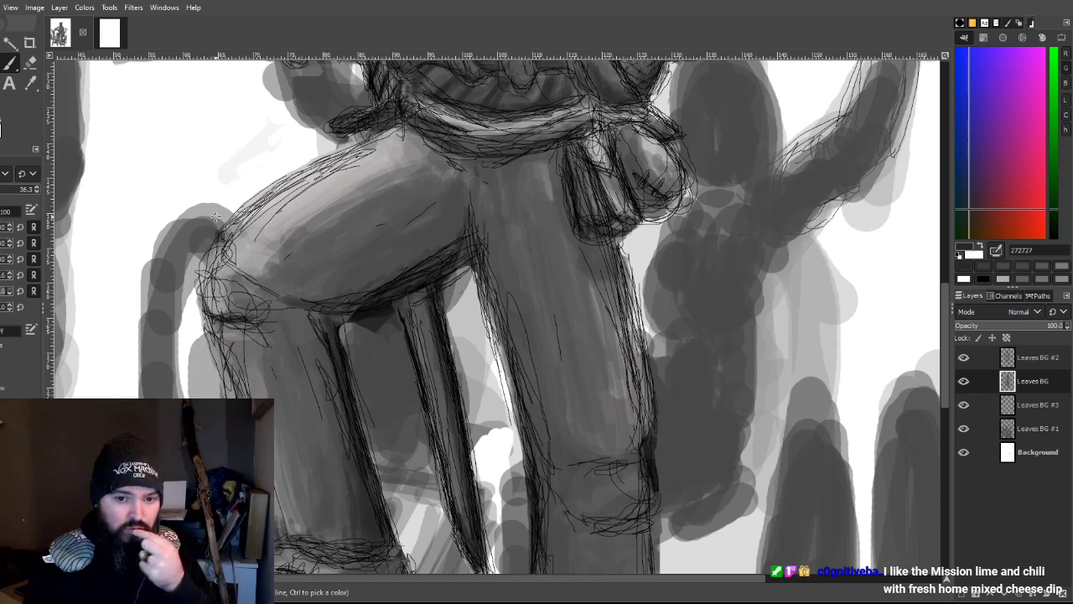
mouse_move(227, 245)
left_mouse_down()
mouse_move(247, 202)
mouse_move(311, 170)
left_mouse_up()
left_click_drag(268, 198, 374, 137)
left_click_drag(323, 164, 397, 131)
mouse_move(212, 239)
left_mouse_down()
mouse_move(215, 318)
mouse_move(241, 274)
mouse_move(300, 299)
left_mouse_up()
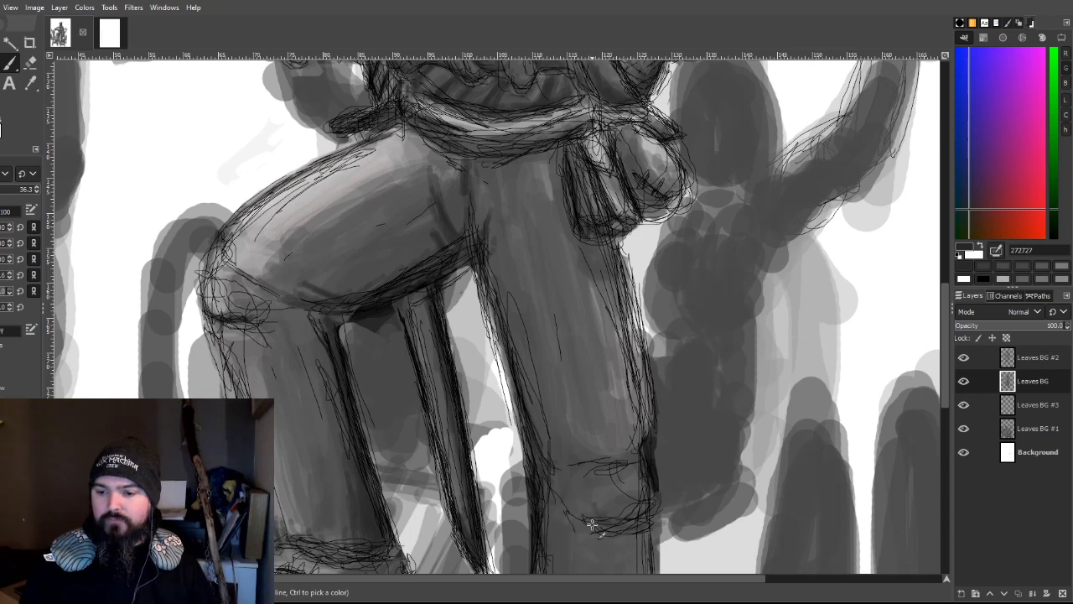
Step: Deepen the shadow along the outer edge of the standing leg's thigh, from below the belt pouches down to the knee, with 272727
mouse_move(630, 387)
left_mouse_down()
mouse_move(597, 248)
mouse_move(635, 422)
mouse_move(615, 285)
left_mouse_up()
mouse_move(643, 406)
left_mouse_down()
mouse_move(611, 270)
mouse_move(637, 373)
mouse_move(606, 252)
left_mouse_up()
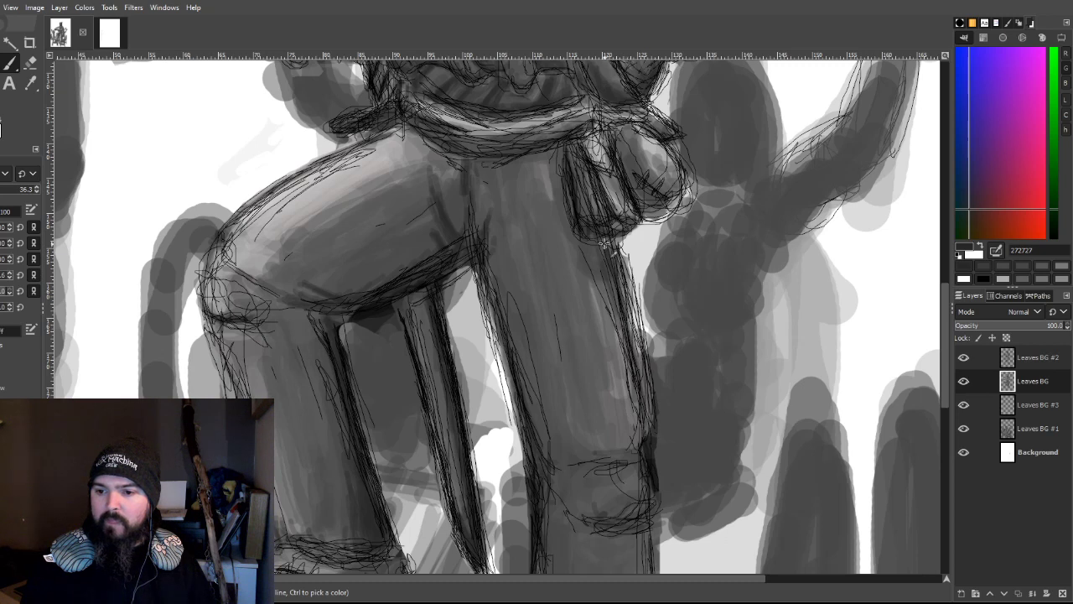
left_click_drag(642, 392, 616, 277)
left_click_drag(648, 432, 615, 264)
left_click_drag(637, 381, 604, 259)
mouse_move(639, 409)
left_mouse_down()
mouse_move(615, 302)
mouse_move(598, 277)
left_mouse_up()
left_click_drag(637, 441, 620, 385)
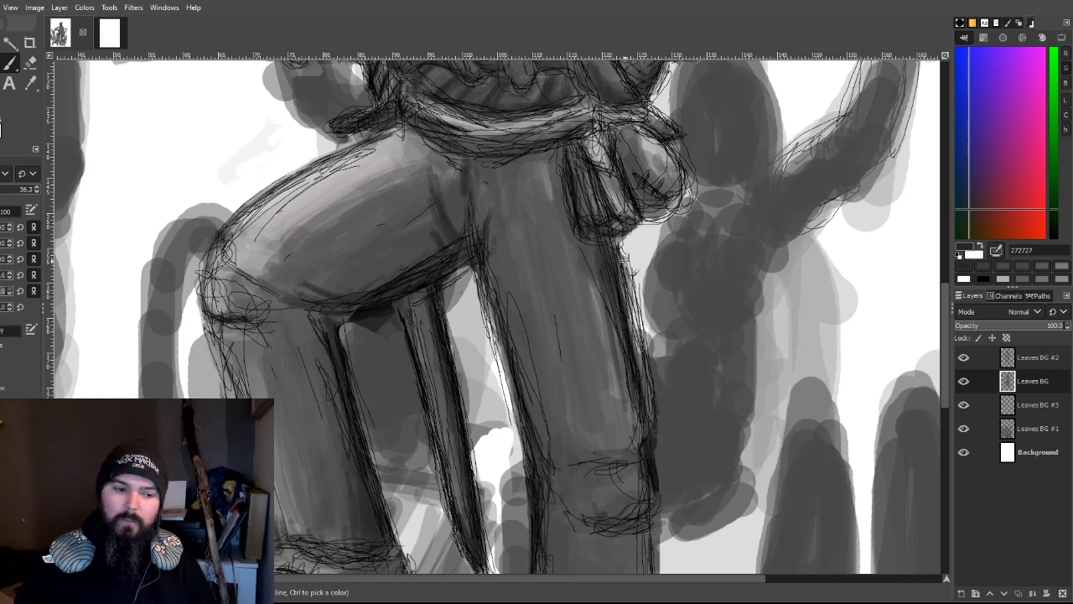
Step: Shade the two boots with 272727, darkening the instep of the standing foot and the toe and sole of the raised foot
scroll(624, 258, "down", 5)
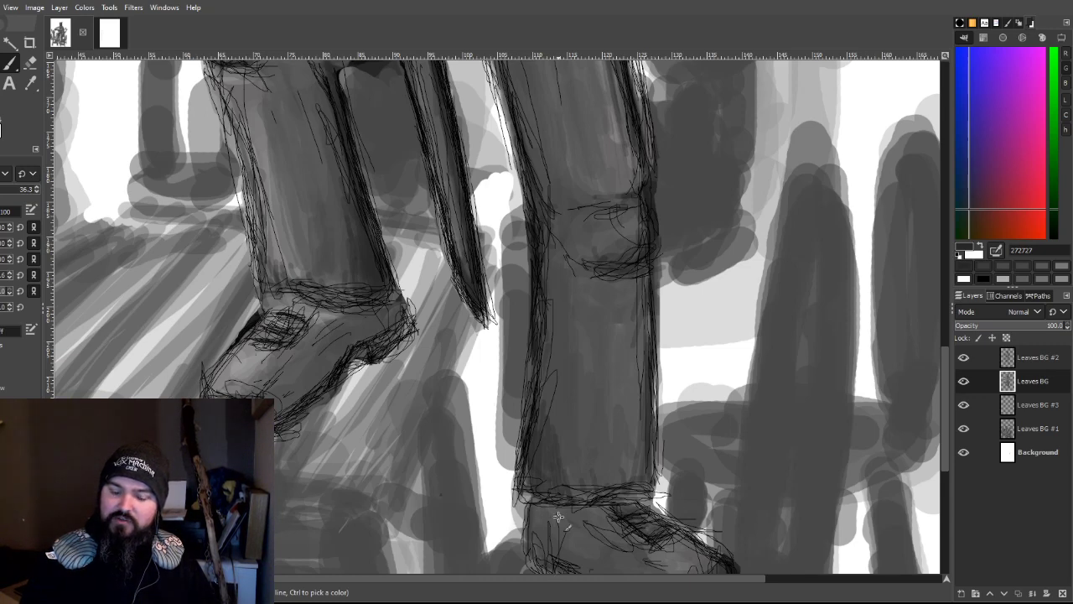
scroll(558, 516, "down", 3)
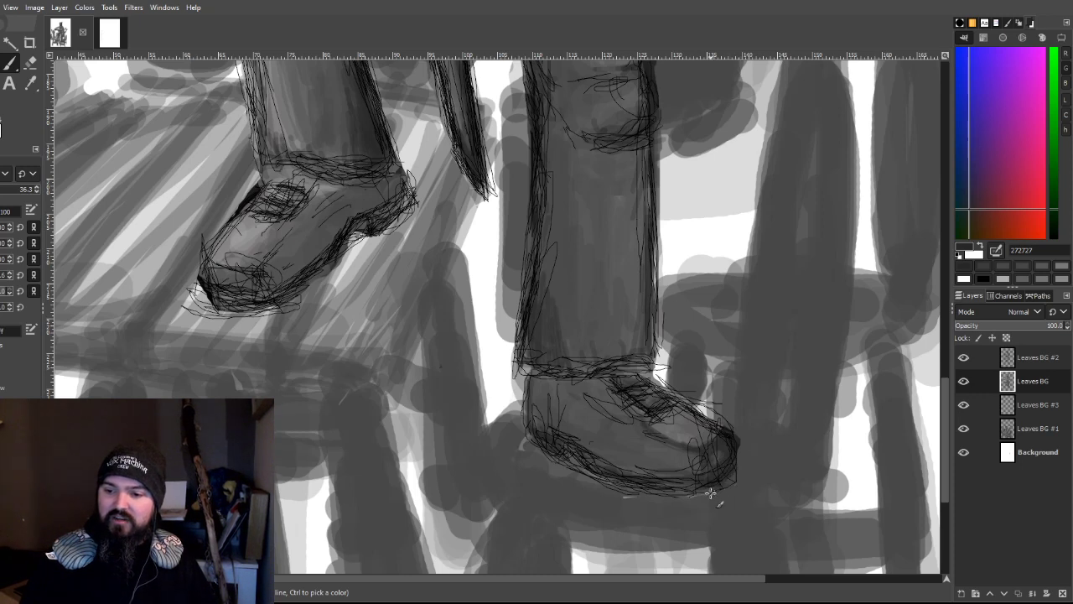
mouse_move(717, 429)
left_mouse_down()
mouse_move(658, 372)
mouse_move(602, 351)
mouse_move(647, 373)
mouse_move(683, 411)
mouse_move(641, 365)
mouse_move(627, 369)
mouse_move(659, 372)
left_mouse_up()
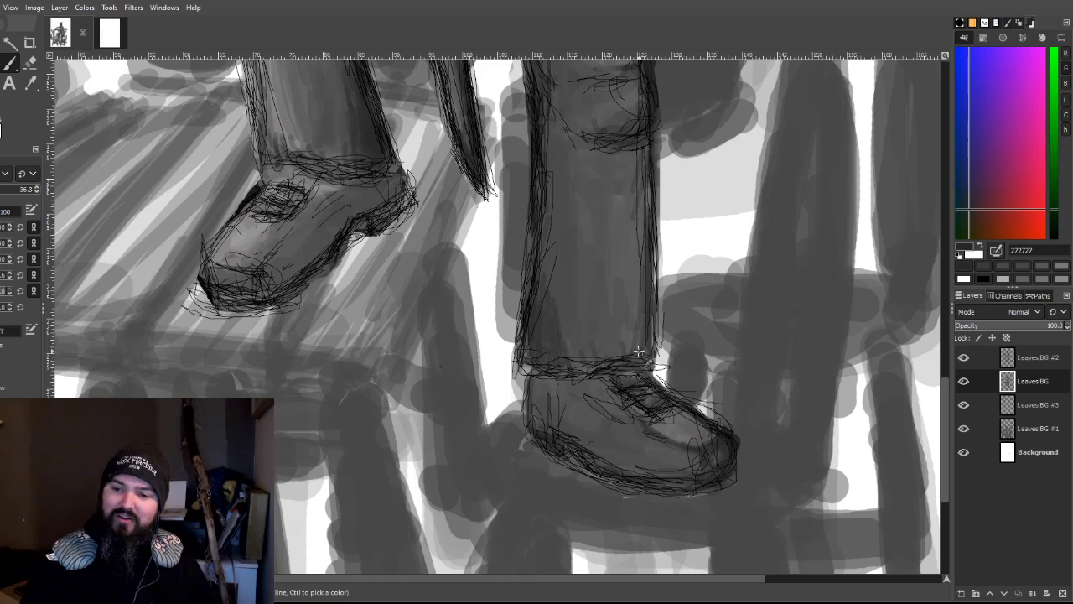
scroll(651, 195, "up", 5)
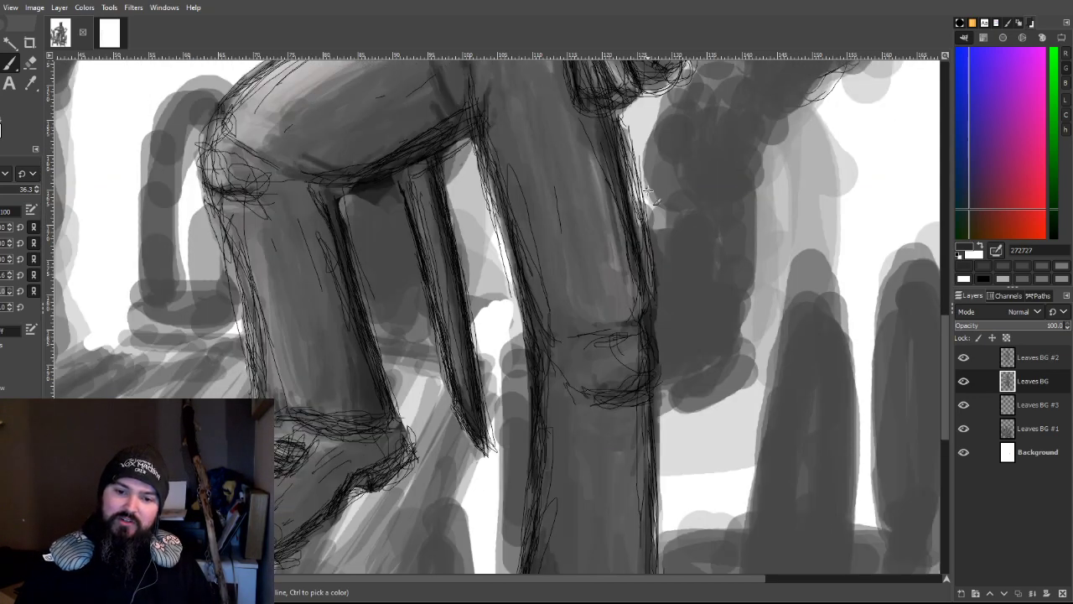
scroll(652, 196, "down", 5)
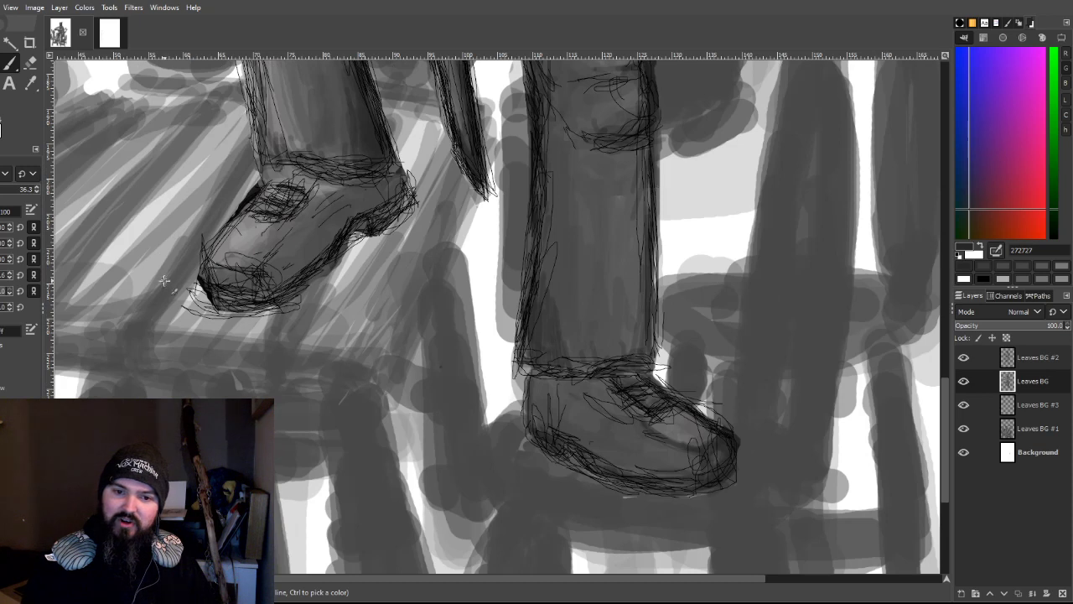
mouse_move(272, 312)
left_mouse_down()
mouse_move(205, 303)
mouse_move(243, 300)
mouse_move(243, 314)
mouse_move(210, 281)
mouse_move(218, 270)
mouse_move(256, 292)
mouse_move(285, 223)
mouse_move(210, 268)
mouse_move(267, 185)
mouse_move(303, 202)
mouse_move(285, 173)
mouse_move(317, 178)
mouse_move(297, 174)
mouse_move(270, 208)
mouse_move(302, 236)
mouse_move(298, 285)
mouse_move(268, 292)
mouse_move(287, 270)
mouse_move(332, 275)
mouse_move(281, 295)
left_mouse_up()
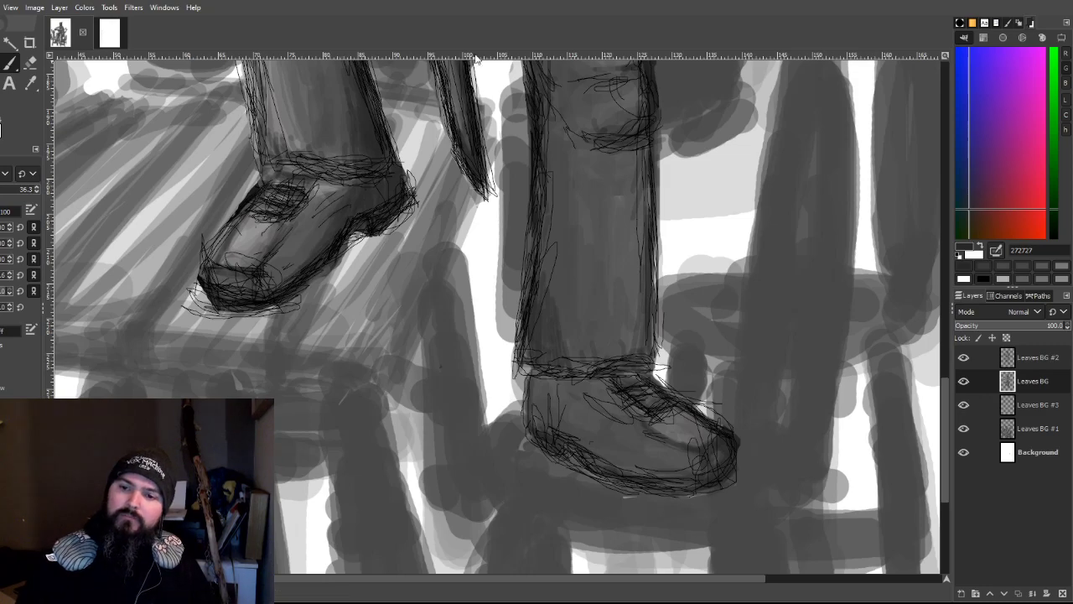
Step: Change the paint colour to 131313 and deepen the hair beside the neck, the robe's chest folds and the lower lapel edge
scroll(551, 201, "up", 15)
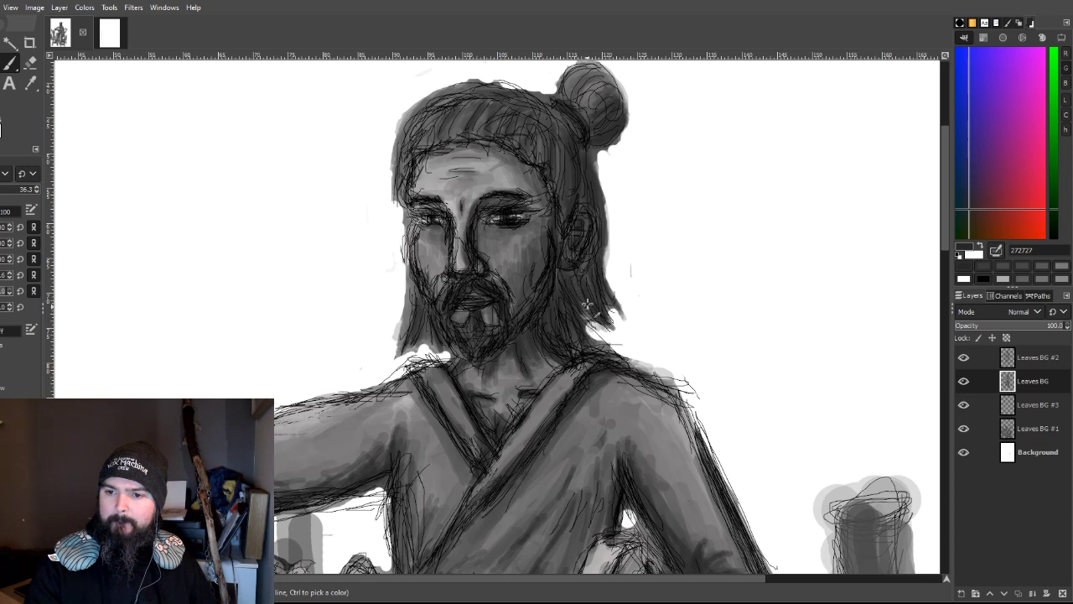
mouse_move(588, 319)
left_mouse_down()
mouse_move(594, 331)
mouse_move(561, 320)
left_mouse_up()
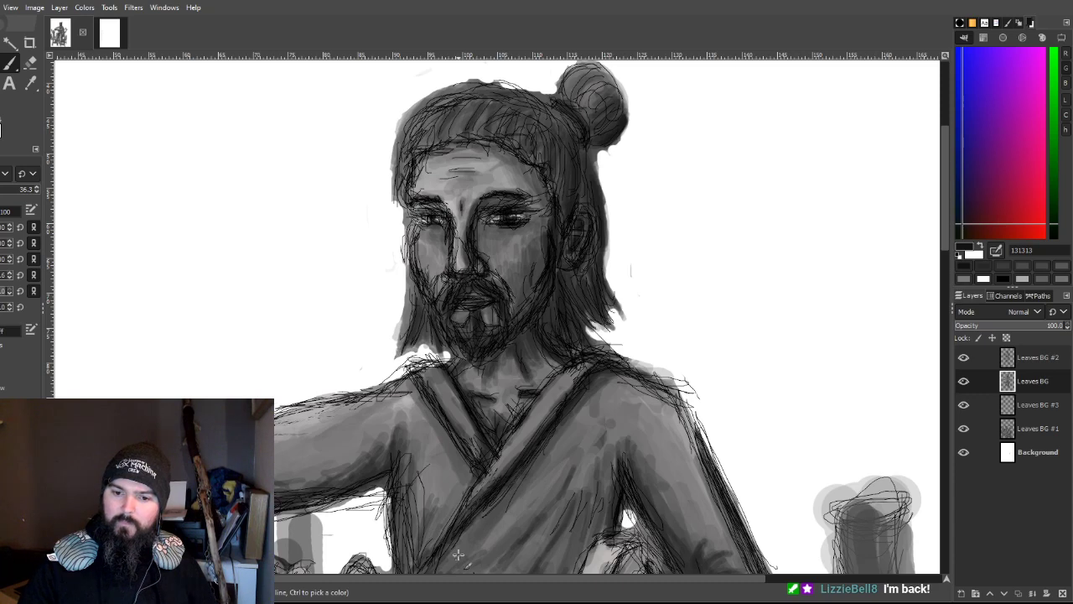
scroll(453, 563, "down", 5)
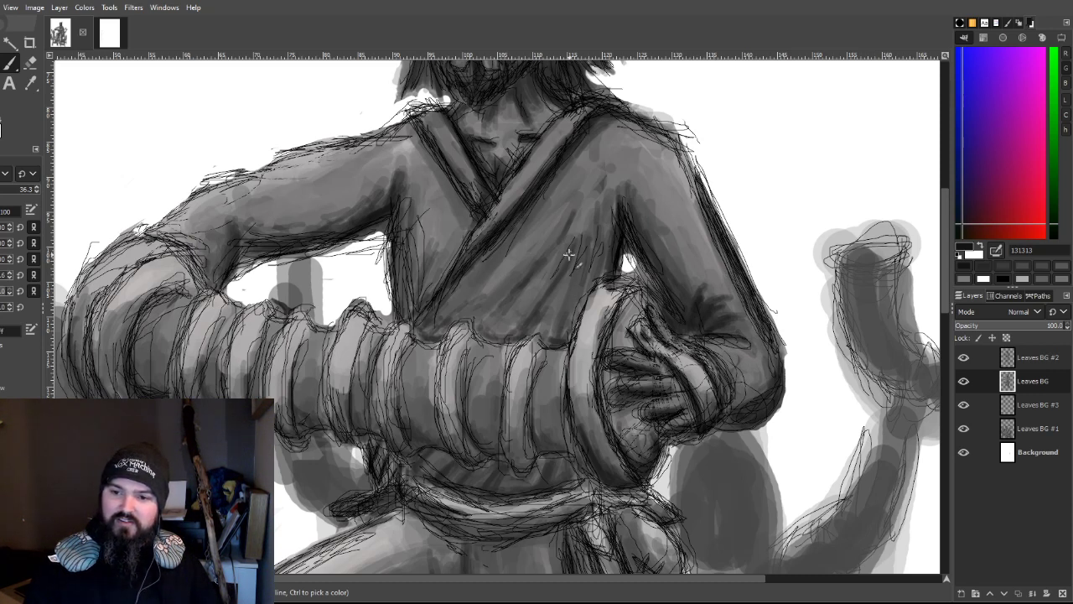
mouse_move(551, 266)
left_mouse_down()
mouse_move(510, 306)
mouse_move(578, 235)
left_mouse_up()
mouse_move(417, 317)
left_mouse_down()
mouse_move(511, 242)
mouse_move(470, 302)
mouse_move(520, 232)
left_mouse_up()
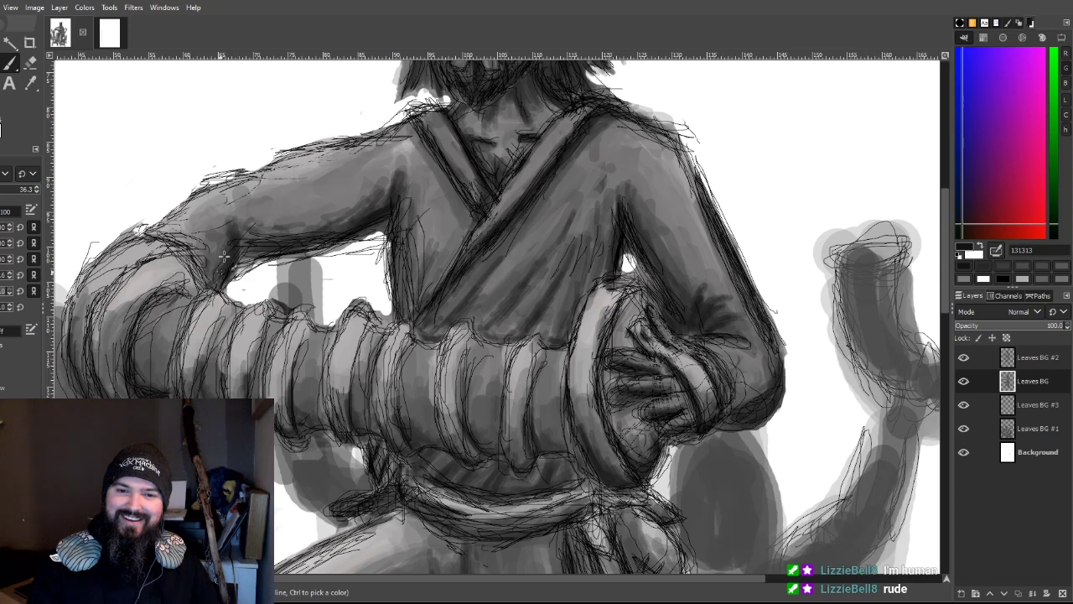
Step: With 131313, darken the raised leg's thigh underside and shin, the crotch folds, the belt pouches and the standing leg's inner edge
scroll(538, 208, "down", 5)
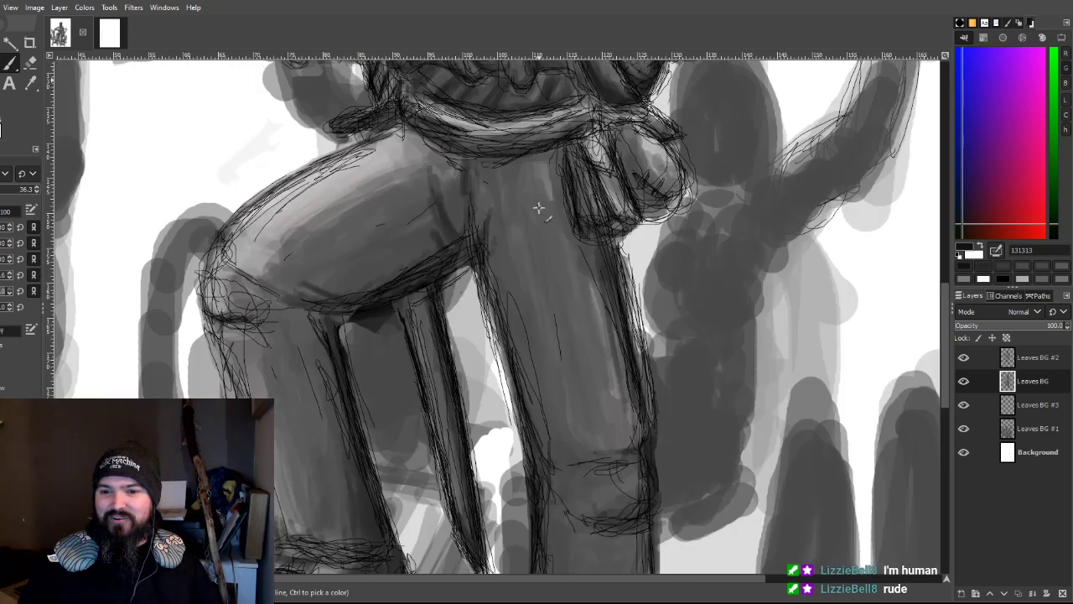
mouse_move(321, 288)
left_mouse_down()
mouse_move(335, 293)
mouse_move(285, 298)
mouse_move(327, 318)
mouse_move(394, 282)
left_mouse_up()
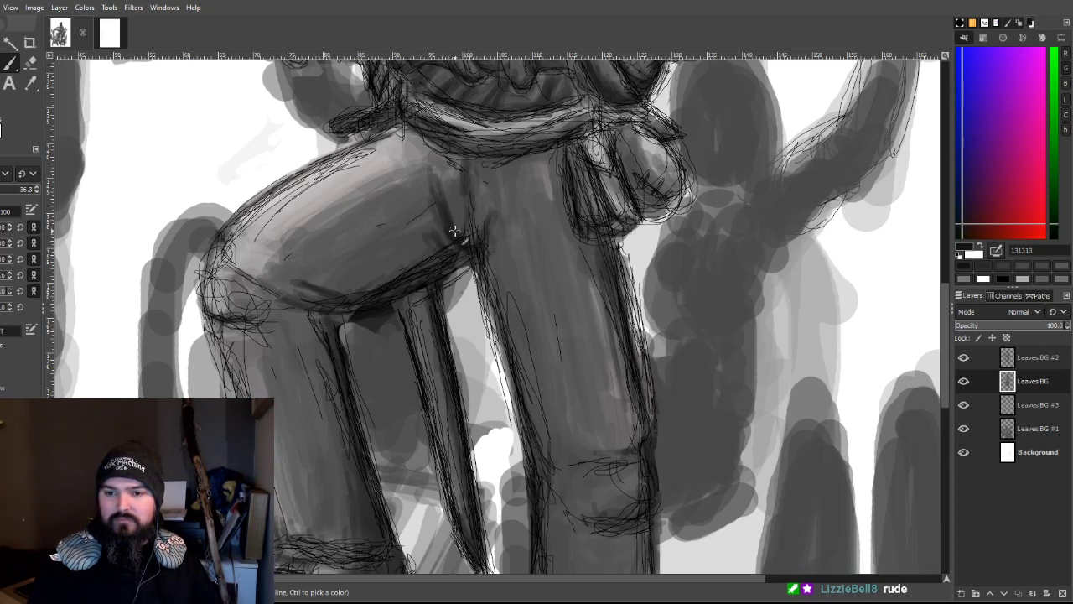
mouse_move(455, 242)
left_mouse_down()
mouse_move(486, 255)
mouse_move(508, 234)
left_mouse_up()
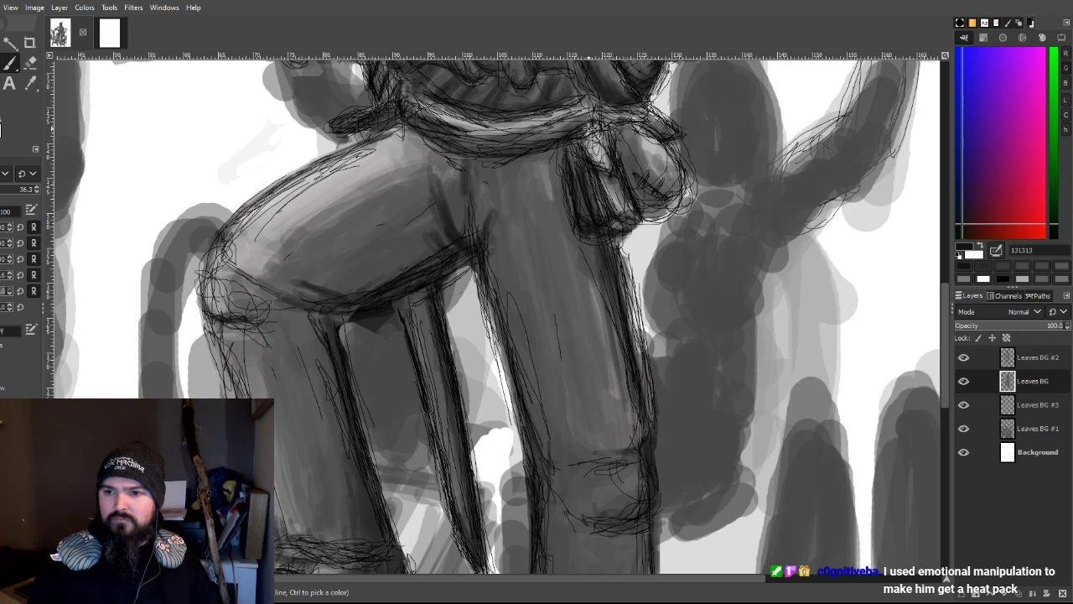
mouse_move(630, 191)
left_mouse_down()
mouse_move(649, 206)
mouse_move(675, 201)
mouse_move(645, 197)
mouse_move(686, 172)
left_mouse_up()
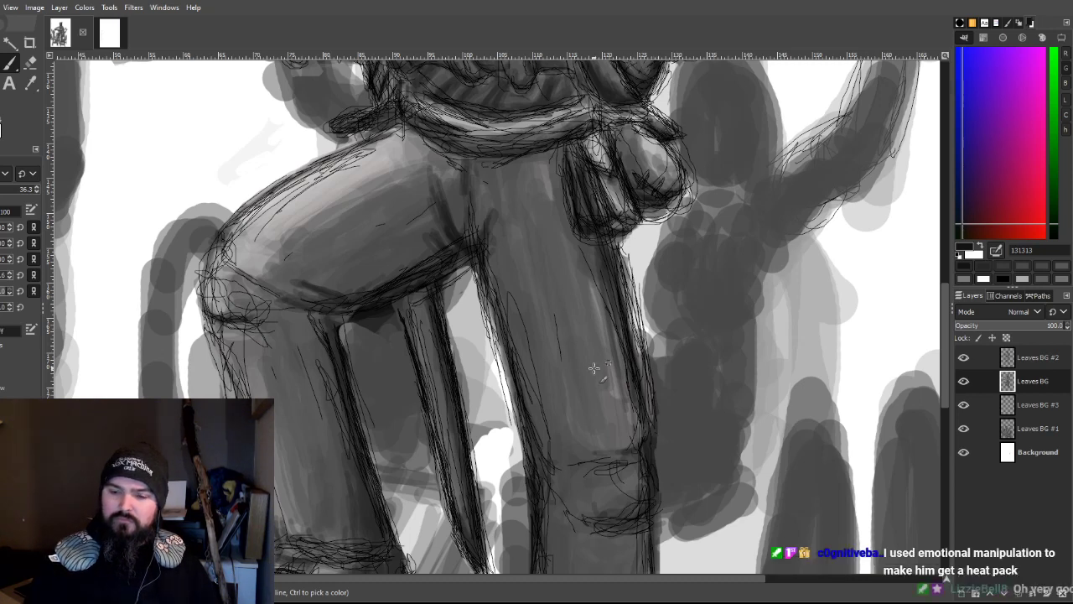
mouse_move(513, 382)
left_mouse_down()
mouse_move(507, 327)
mouse_move(540, 436)
mouse_move(526, 410)
left_mouse_up()
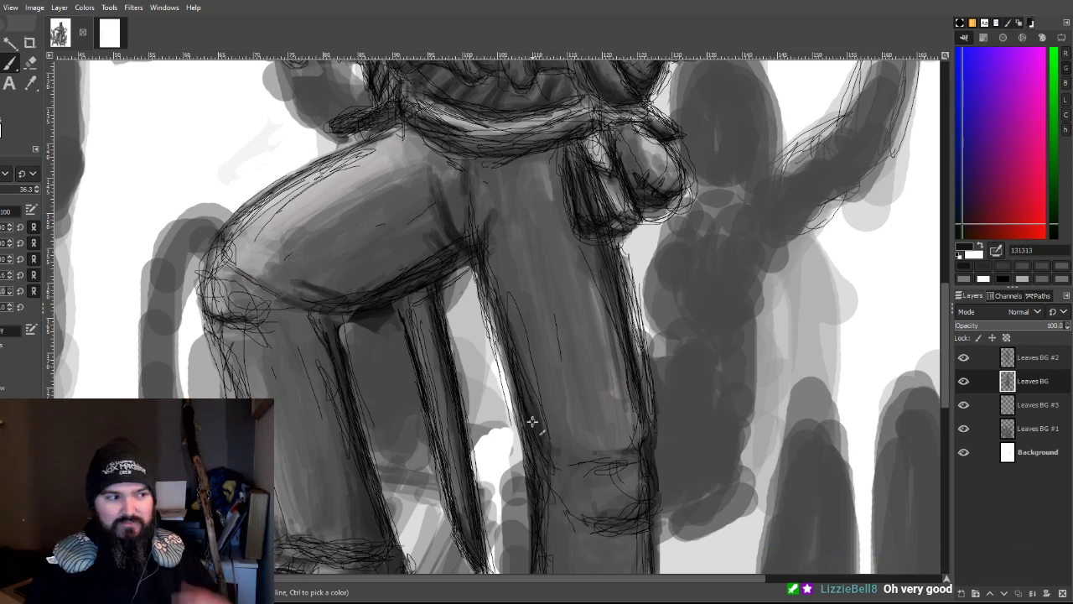
scroll(476, 377, "down", 3)
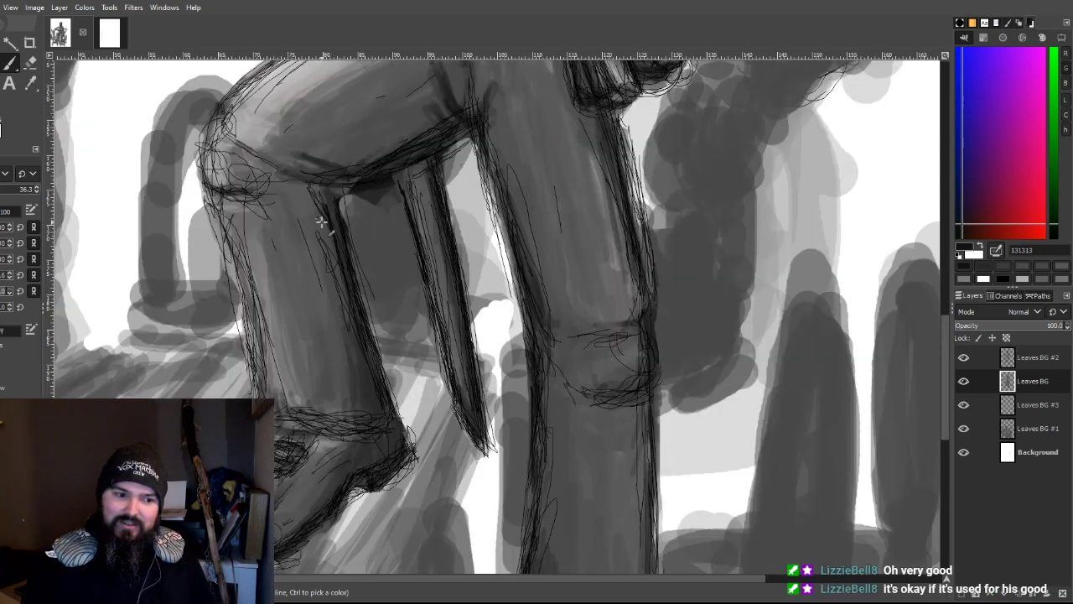
mouse_move(332, 210)
left_mouse_down()
mouse_move(354, 278)
mouse_move(342, 297)
mouse_move(323, 261)
left_mouse_up()
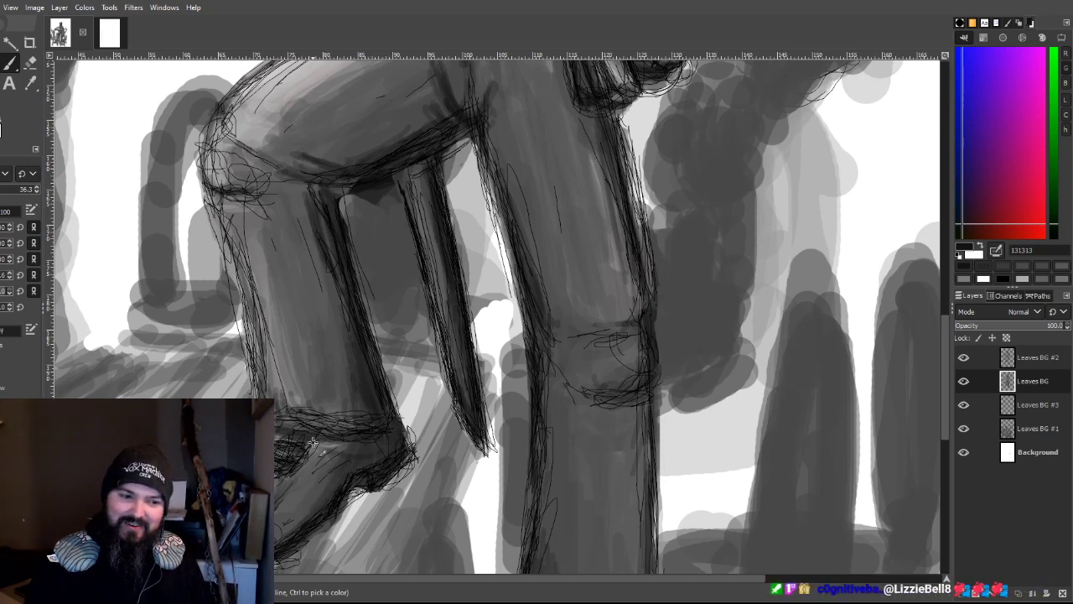
Step: Deepen the standing leg's shin edges and trouser cuff, plus the heel and sole of its boot, with 131313
scroll(333, 366, "down", 3)
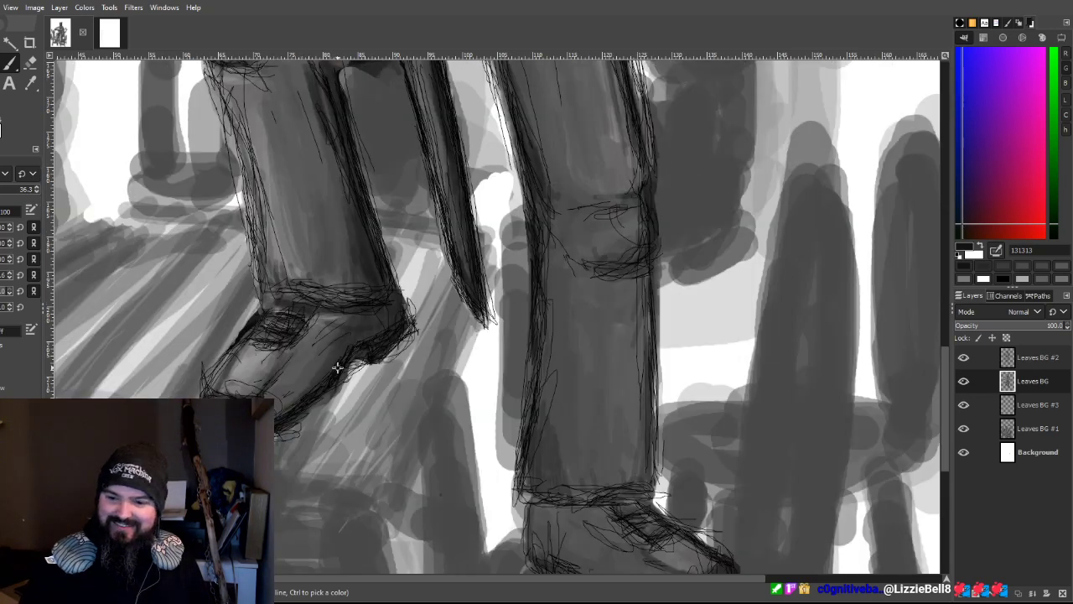
mouse_move(532, 507)
left_mouse_down()
mouse_move(534, 561)
mouse_move(535, 520)
mouse_move(552, 565)
mouse_move(565, 565)
mouse_move(543, 531)
mouse_move(565, 555)
mouse_move(585, 513)
left_mouse_up()
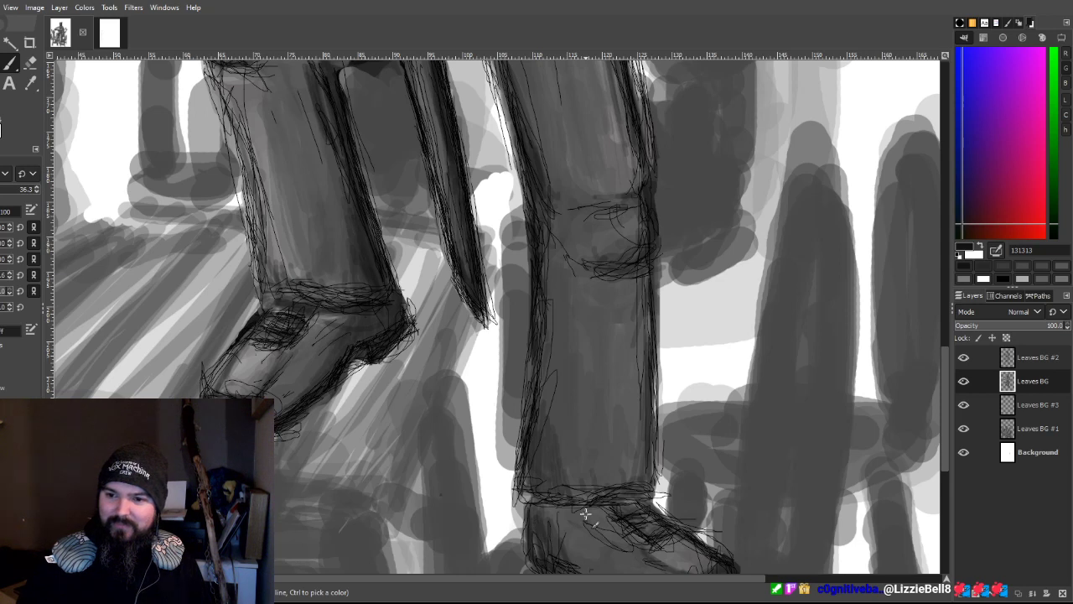
mouse_move(526, 471)
left_mouse_down()
mouse_move(537, 495)
mouse_move(553, 486)
mouse_move(535, 486)
mouse_move(593, 498)
left_mouse_up()
mouse_move(650, 469)
left_mouse_down()
mouse_move(643, 342)
mouse_move(646, 474)
left_mouse_up()
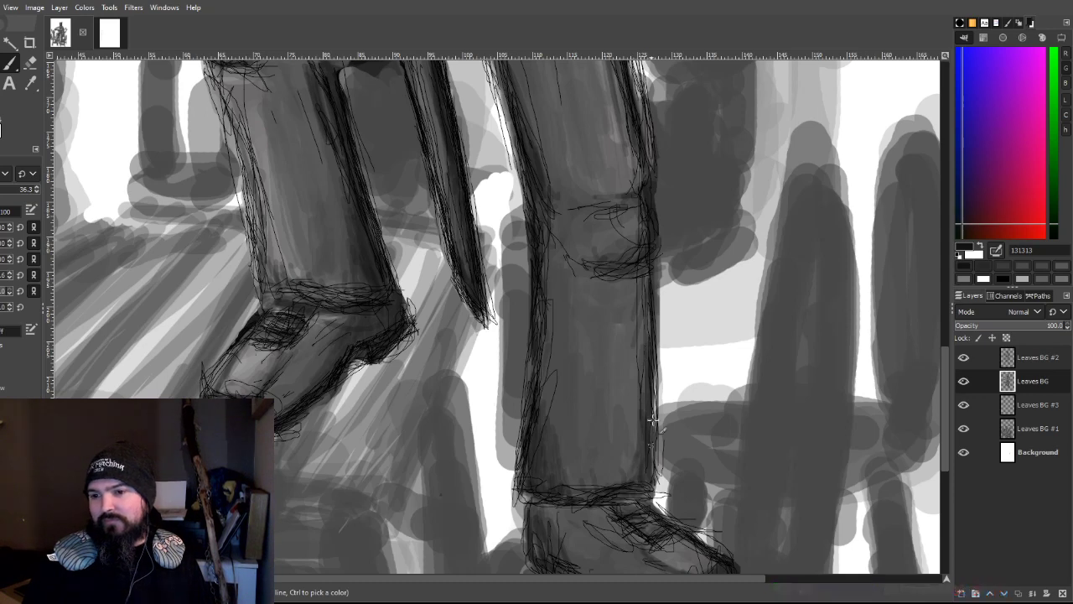
left_click_drag(645, 283, 652, 351)
left_click_drag(551, 340, 547, 407)
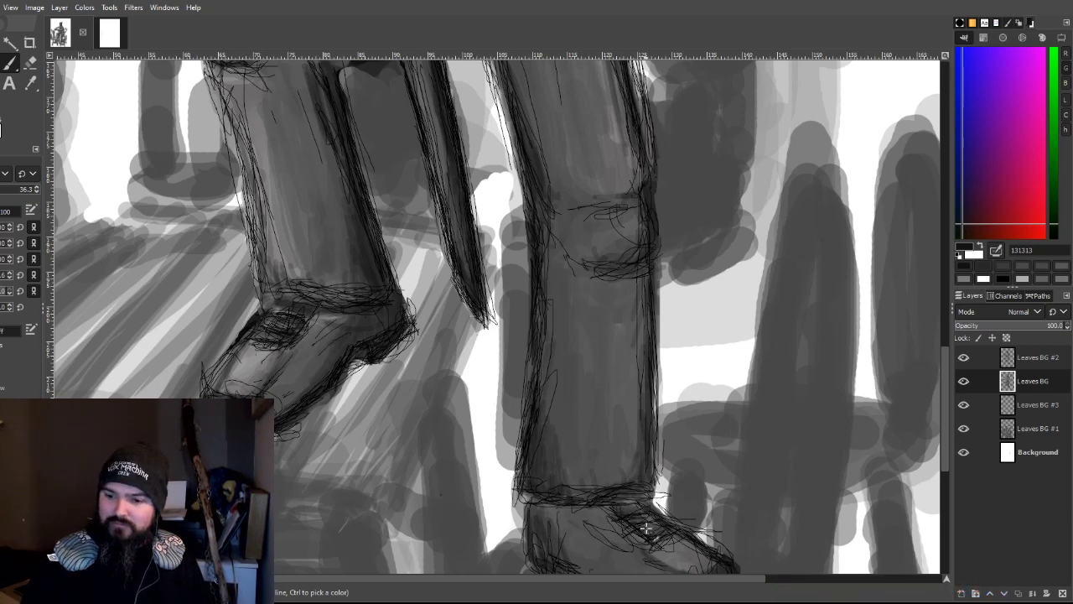
scroll(628, 420, "down", 3)
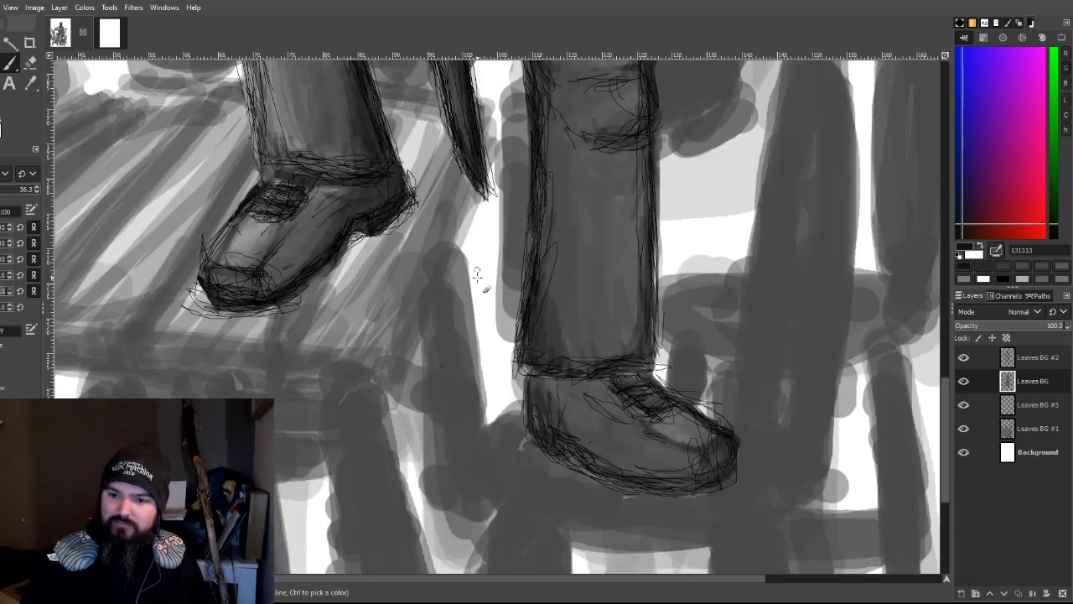
mouse_move(524, 411)
left_mouse_down()
mouse_move(539, 438)
mouse_move(537, 423)
mouse_move(552, 448)
mouse_move(540, 439)
mouse_move(631, 467)
mouse_move(711, 480)
left_mouse_up()
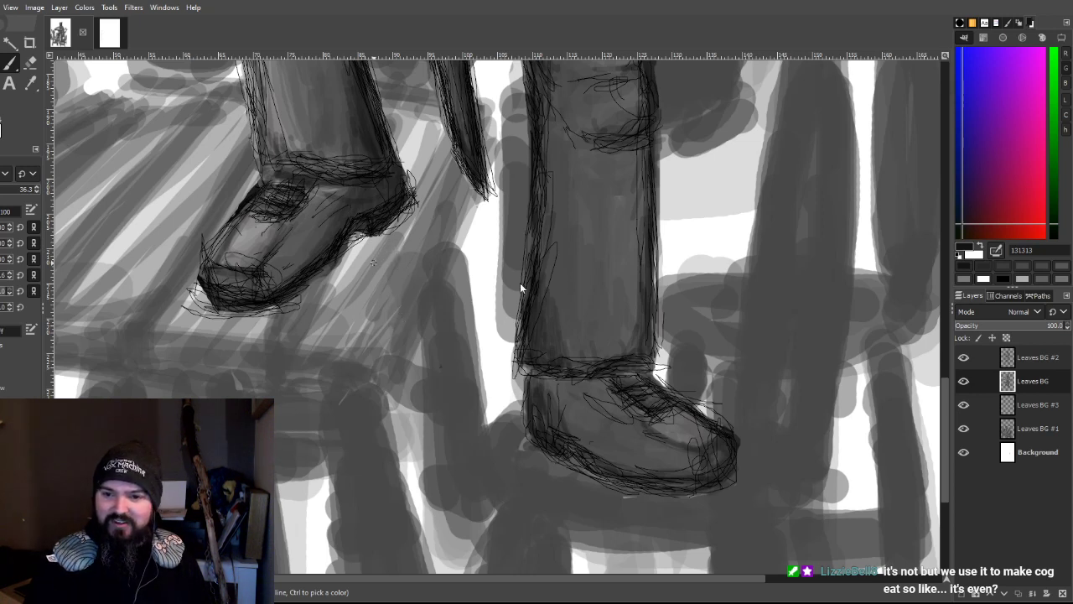
Step: On the Leaves BG #1 layer, darken the table's legs and rails and the wooden chairs with 131313 strokes
key("shift+ctrl+j")
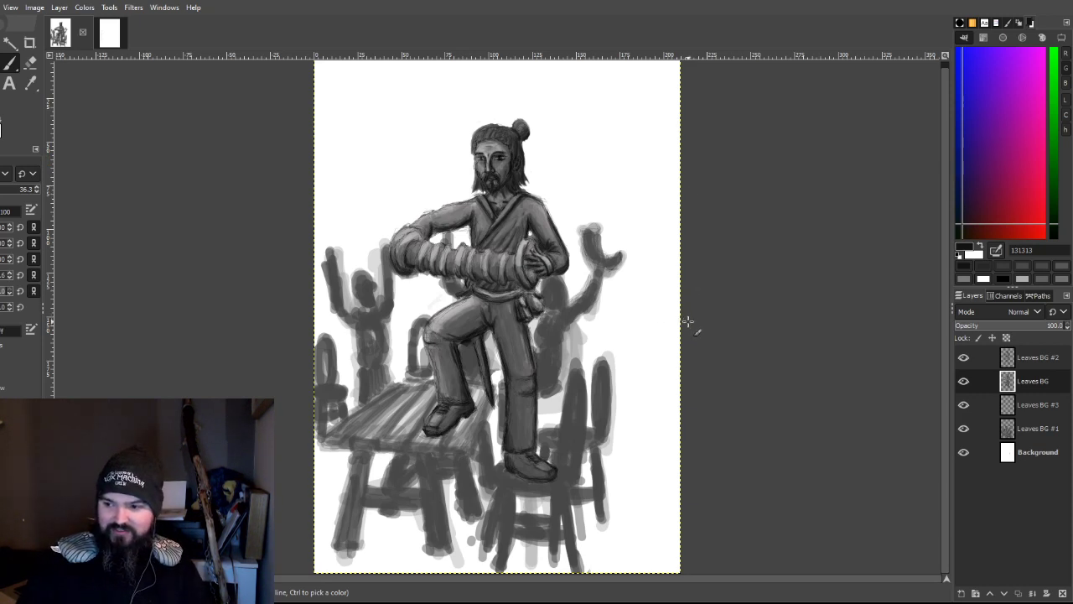
left_click(1024, 428)
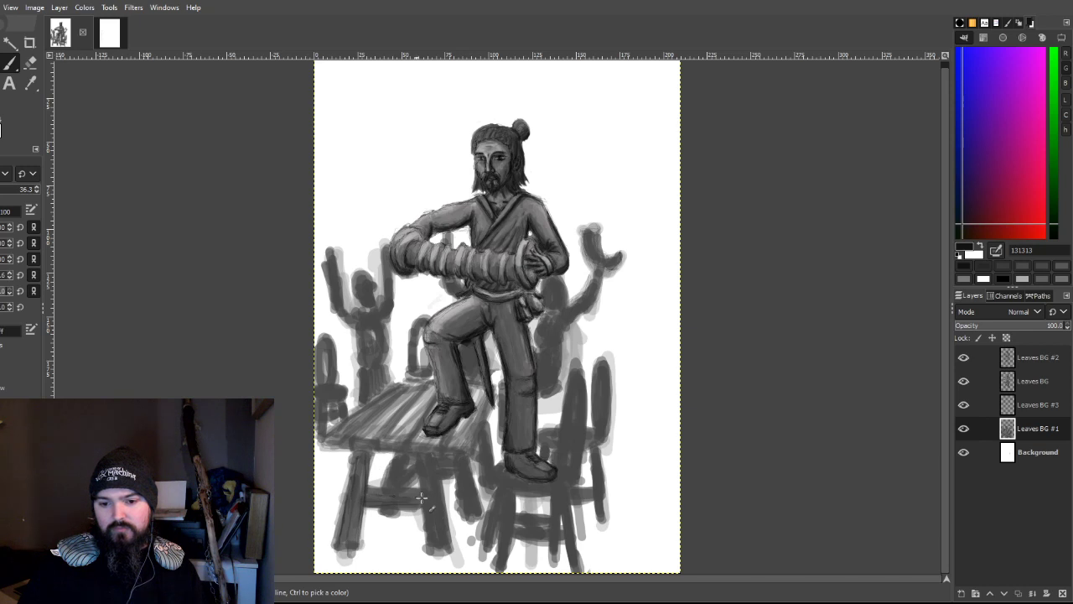
left_click_drag(425, 503, 430, 555)
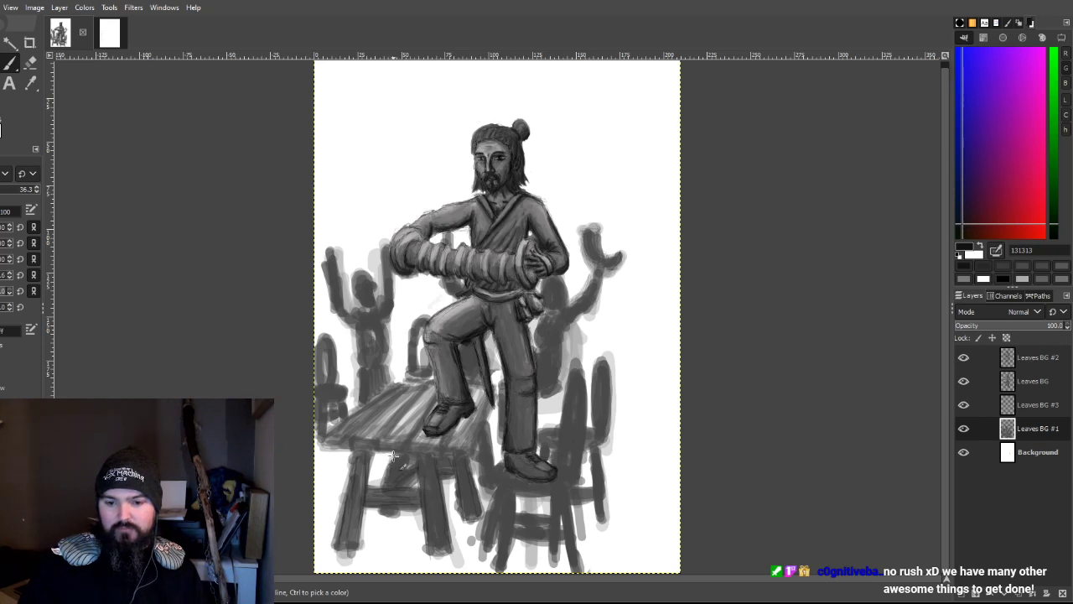
mouse_move(391, 468)
left_mouse_down()
mouse_move(409, 454)
mouse_move(397, 521)
mouse_move(432, 471)
left_mouse_up()
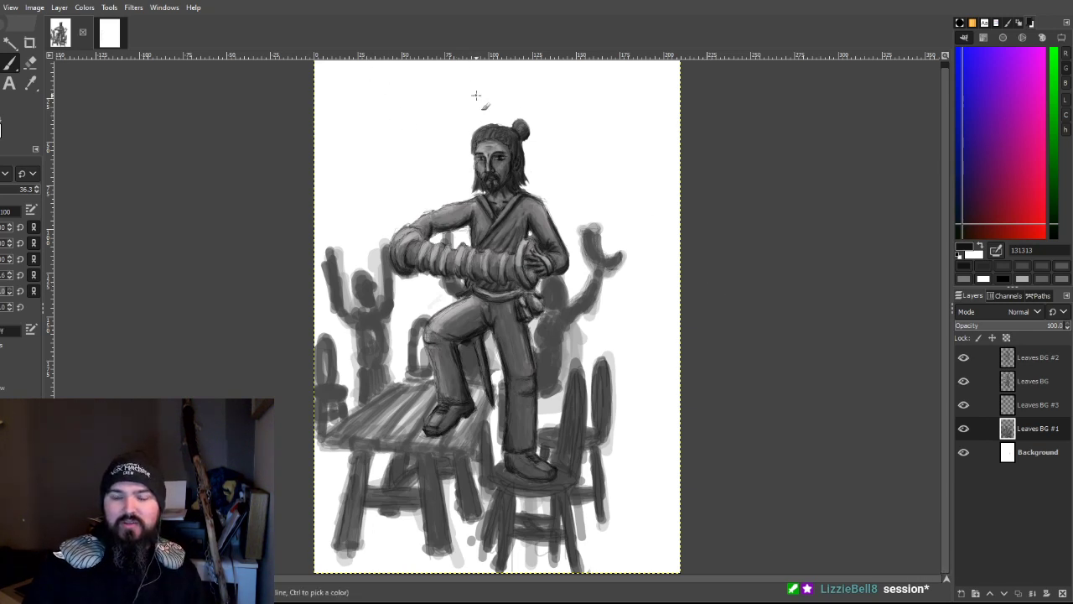
Step: Handwrite "WIP" in the blank area beside the figure's head and crop a narrow empty strip off the canvas's upper edge
mouse_move(337, 161)
left_mouse_down()
mouse_move(350, 187)
mouse_move(376, 155)
left_mouse_up()
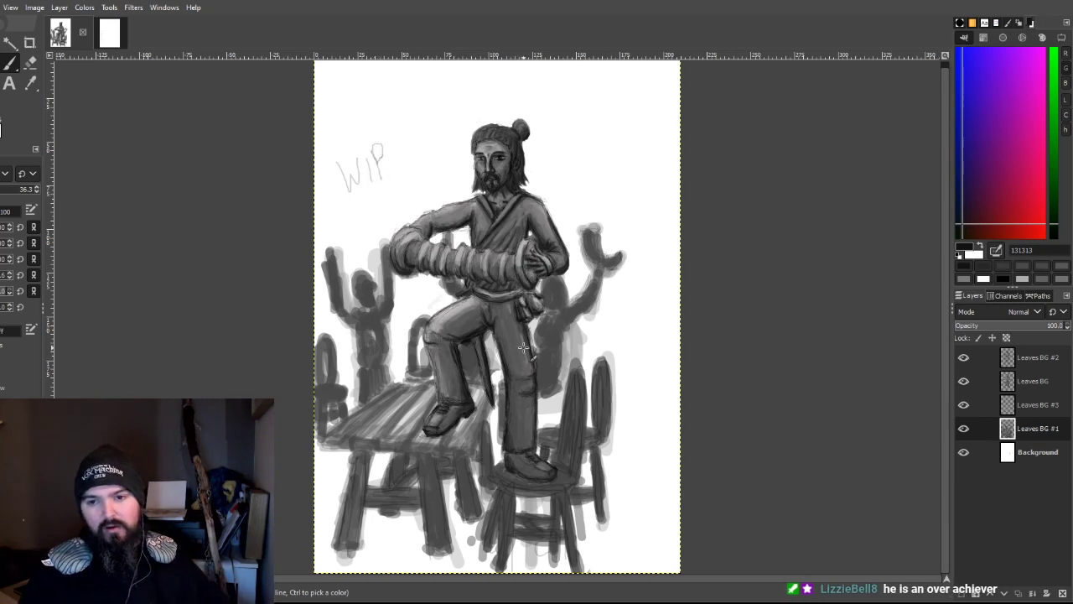
left_click(30, 44)
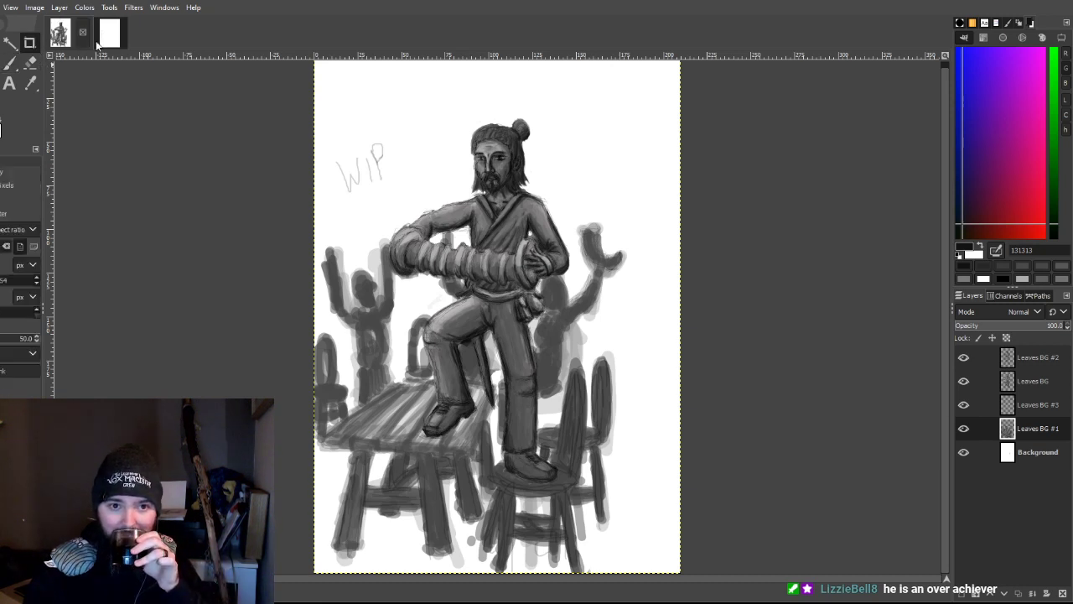
left_click(1040, 367)
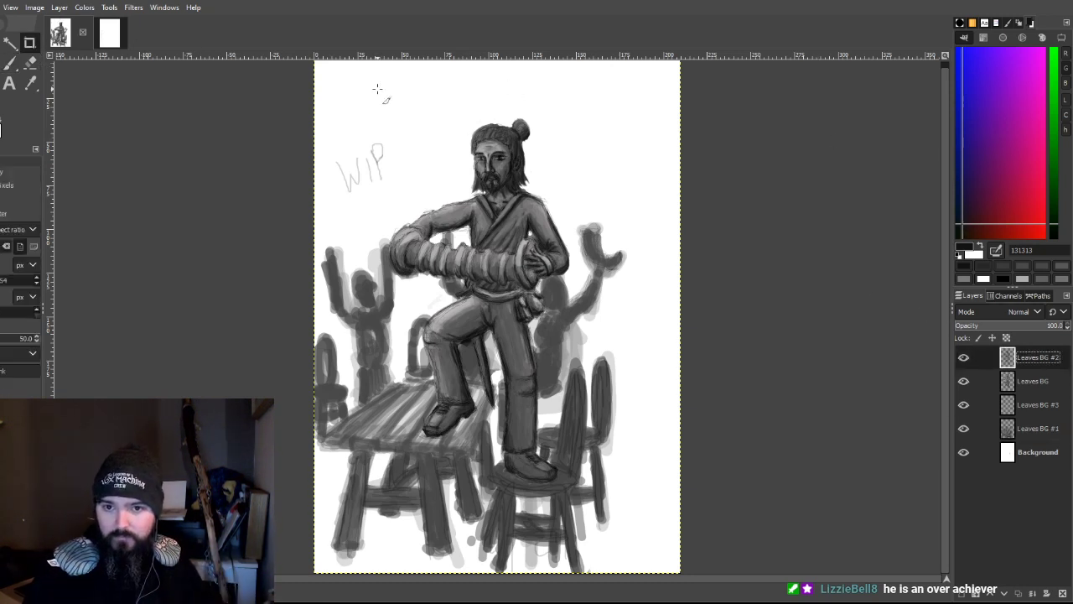
left_click_drag(310, 82, 681, 575)
left_click_drag(591, 103, 592, 110)
key("Return")
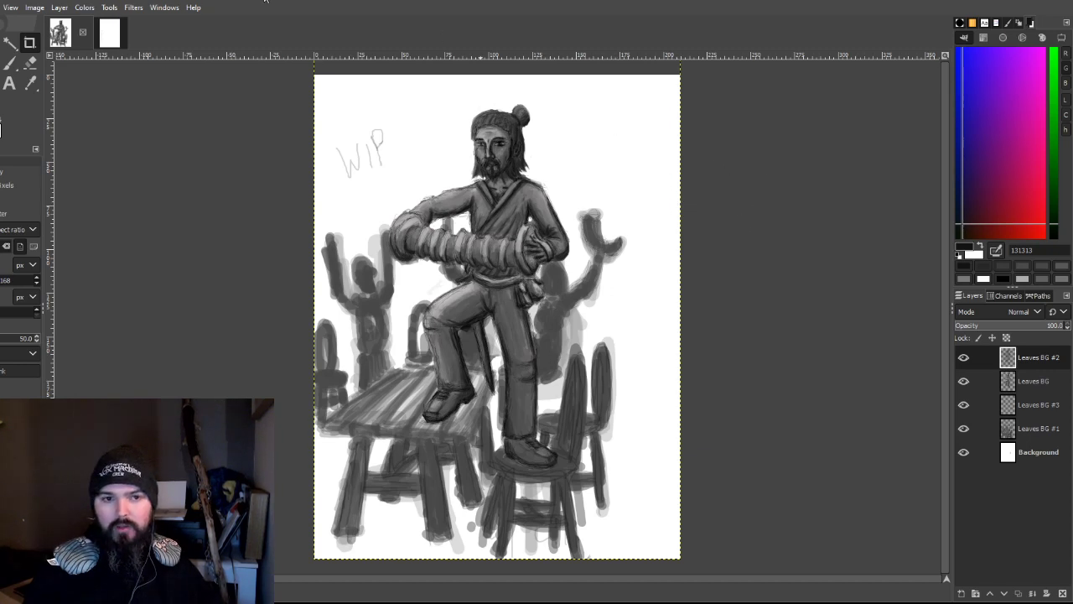
Step: Switch to the other open image and erase the handwritten word "campfire" to leave a blank canvas
left_click(10, 63)
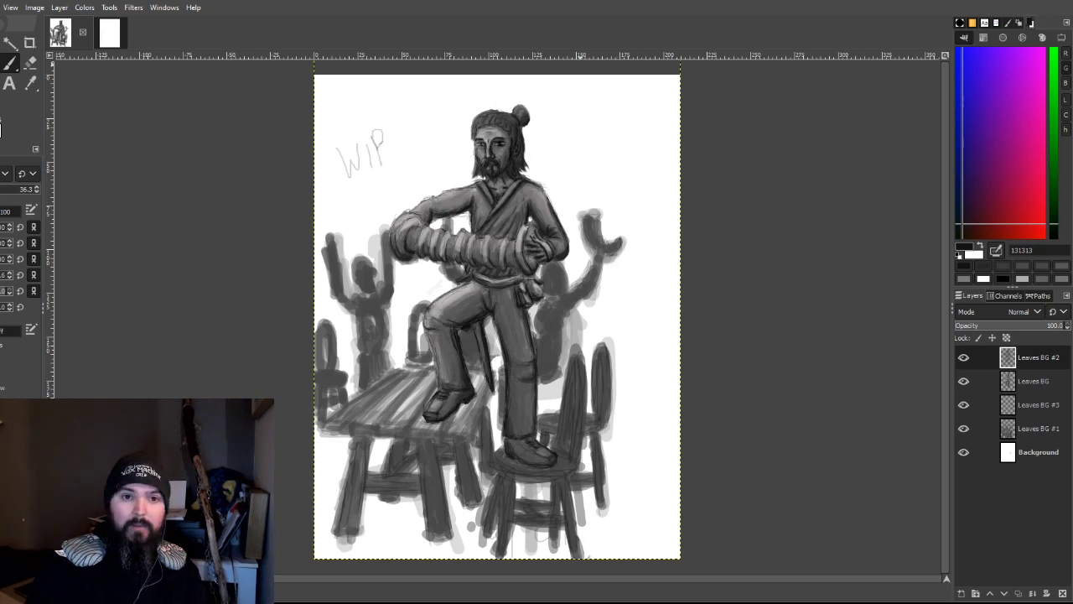
left_click(110, 33)
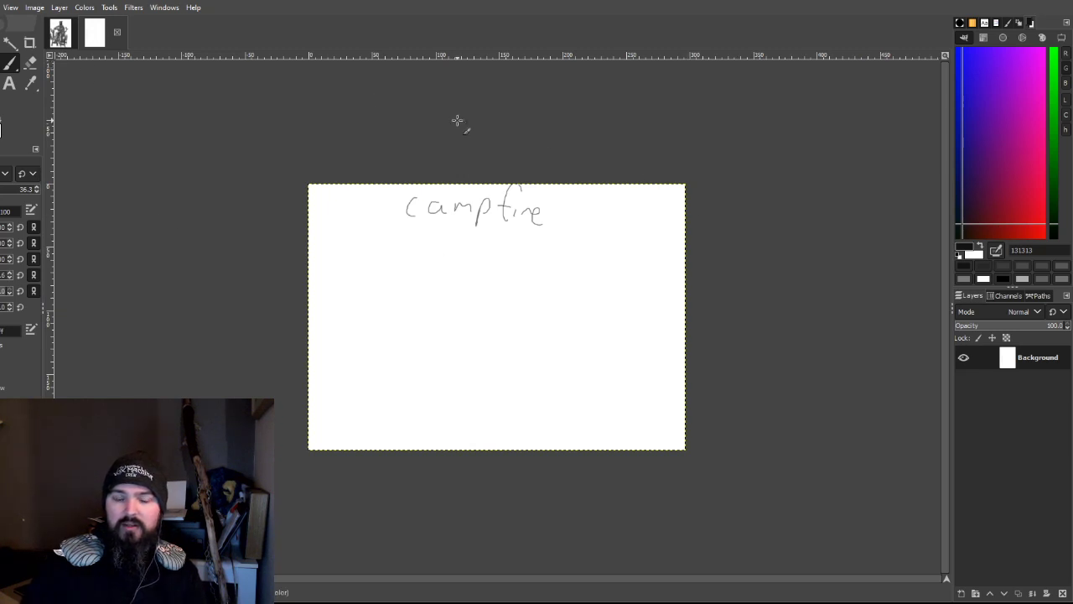
left_click(30, 63)
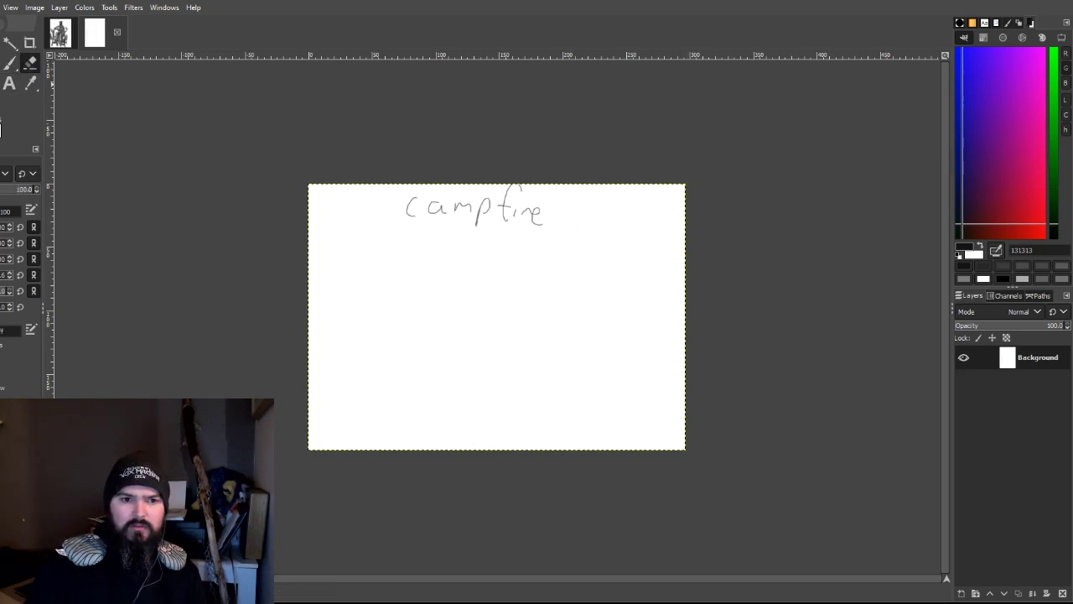
mouse_move(544, 211)
left_mouse_down()
mouse_move(533, 235)
mouse_move(517, 182)
left_mouse_up()
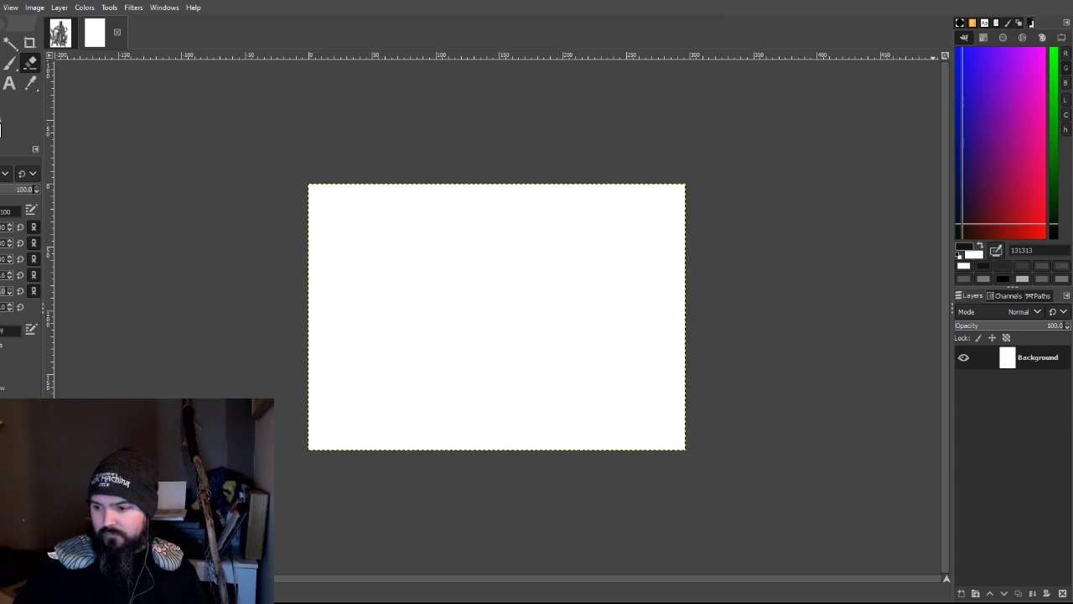
Step: Add four transparent layers above the white background layer
left_click(964, 590, "shift")
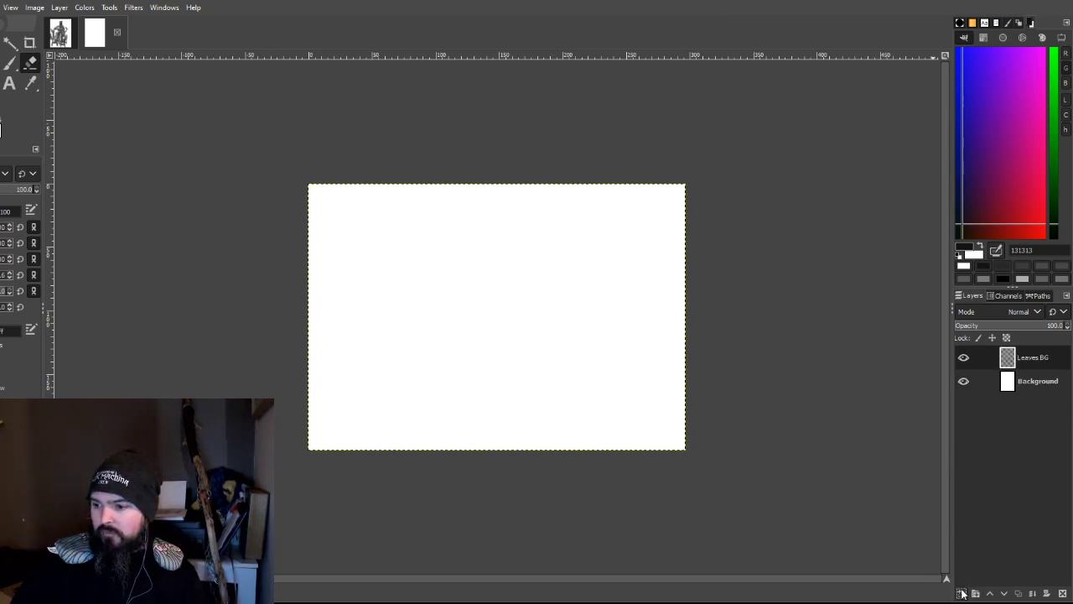
left_click(964, 590, "shift")
left_click(963, 592, "shift")
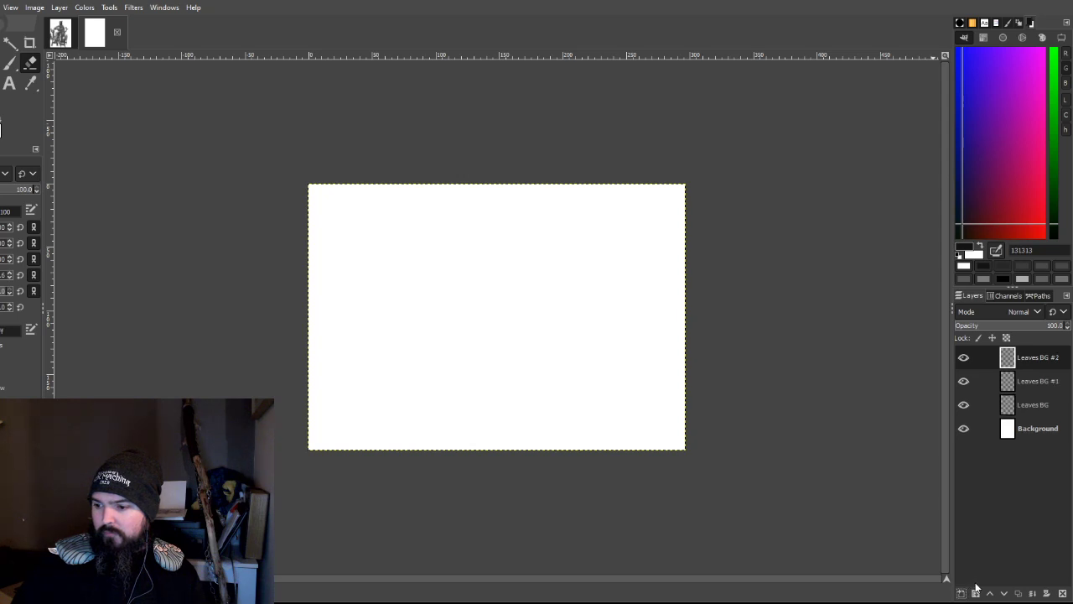
left_click(964, 592, "shift")
left_click(1064, 459)
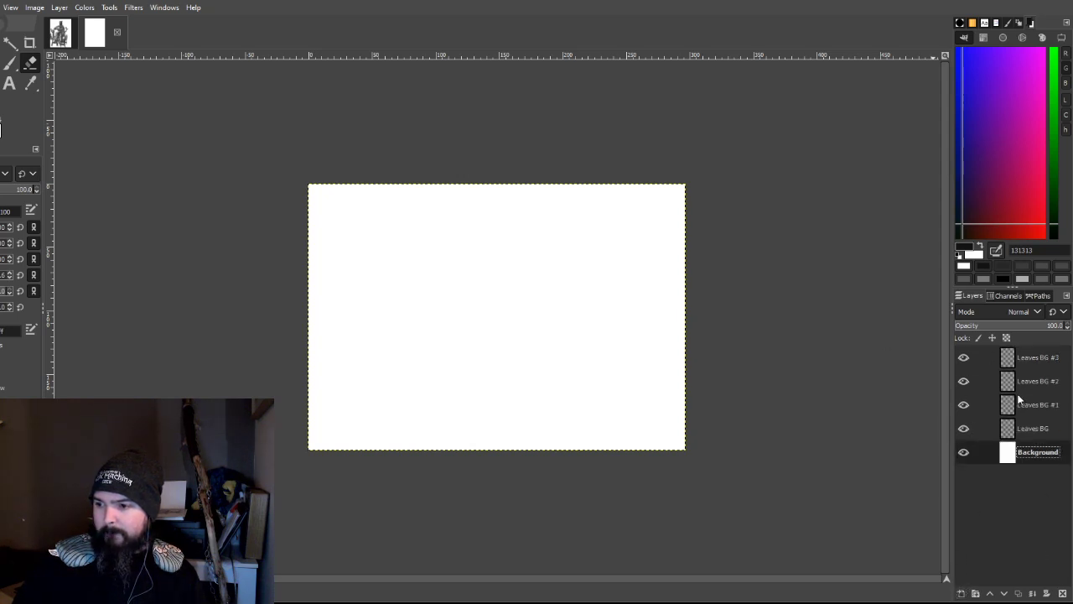
Step: Ready the Paintbrush and sample the mid grey 5d5d5d as the foreground colour
left_click(1032, 428)
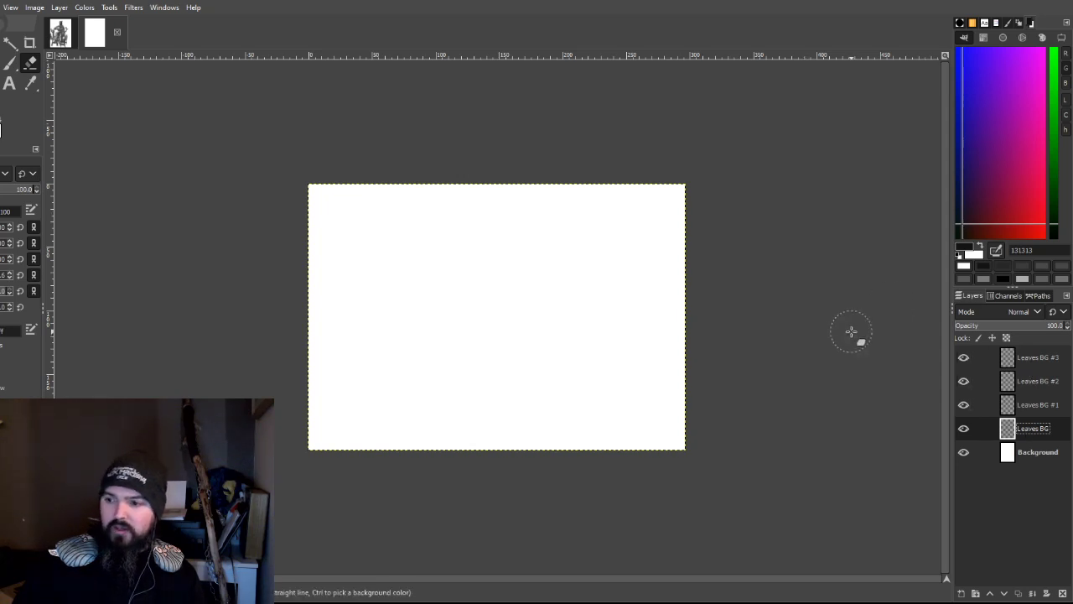
left_click(1028, 405)
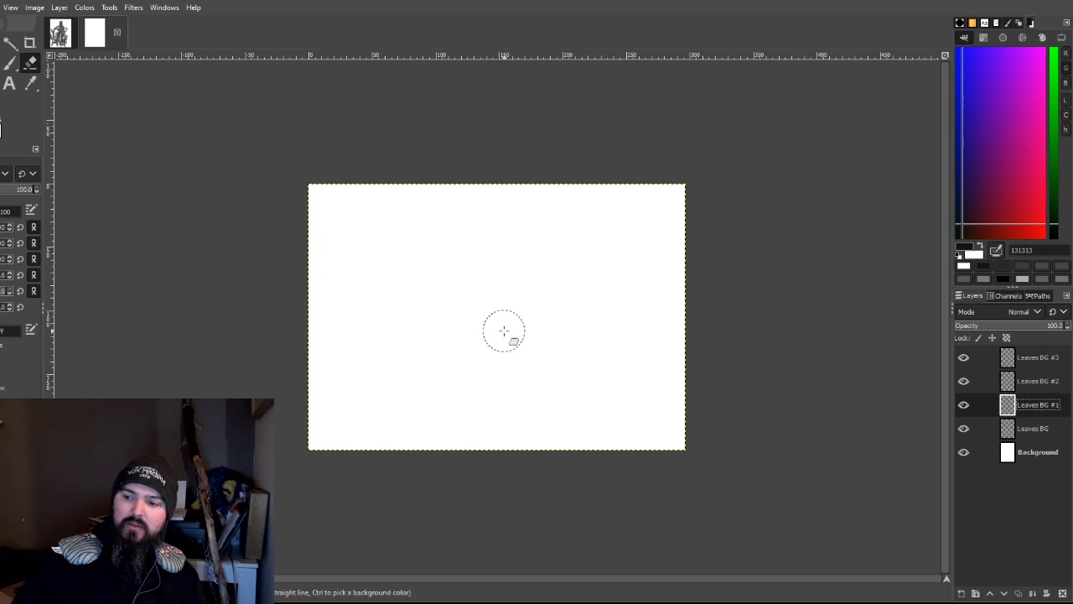
key("p")
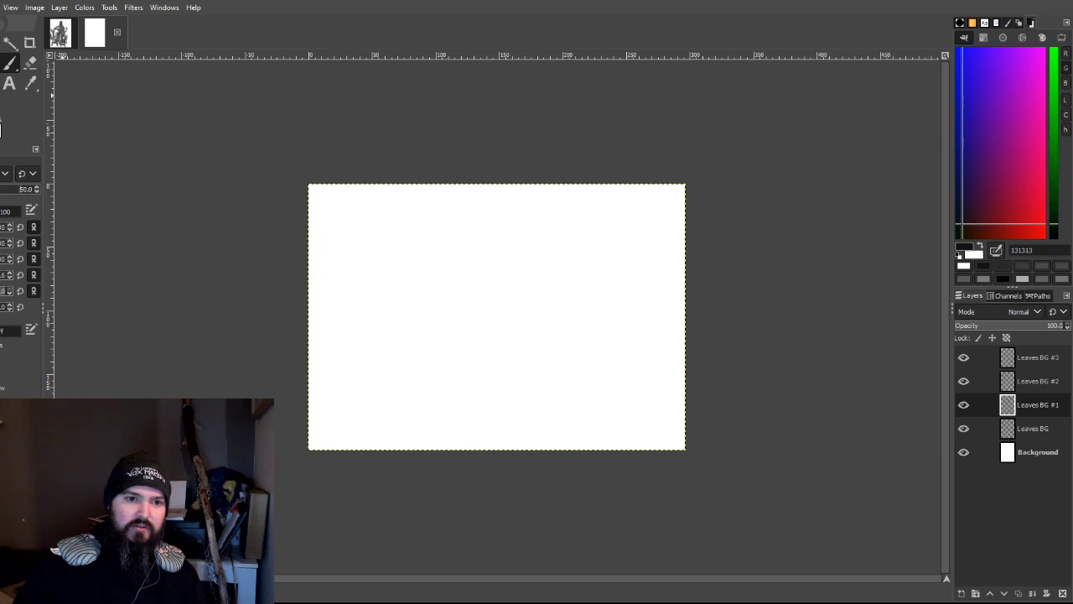
left_click(823, 132, "ctrl")
left_click(823, 139, "ctrl")
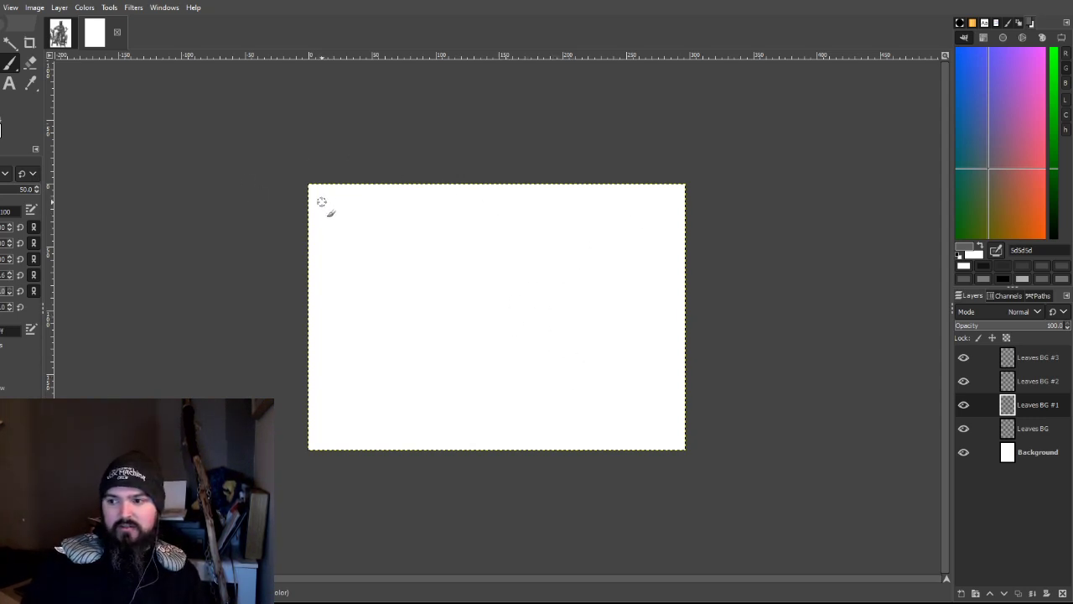
Step: On the Leaves BG #3 layer, handwrite "Hastar Illiana Pono Moran" along the canvas's upper edge and "Goblin + D" beneath it
left_click(1027, 361)
left_click_drag(324, 198, 340, 206)
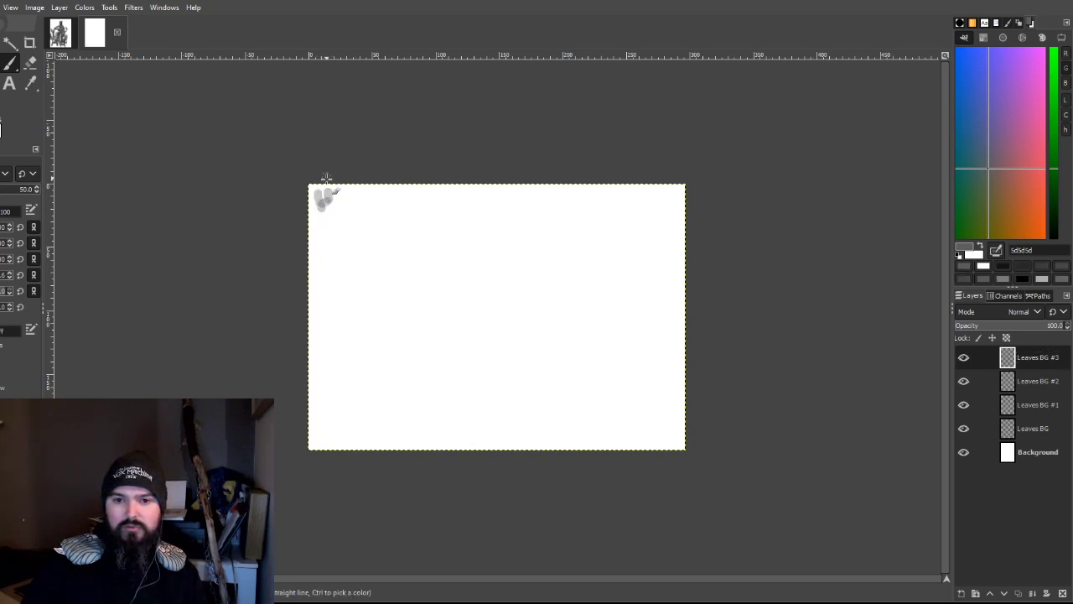
key("ctrl+z")
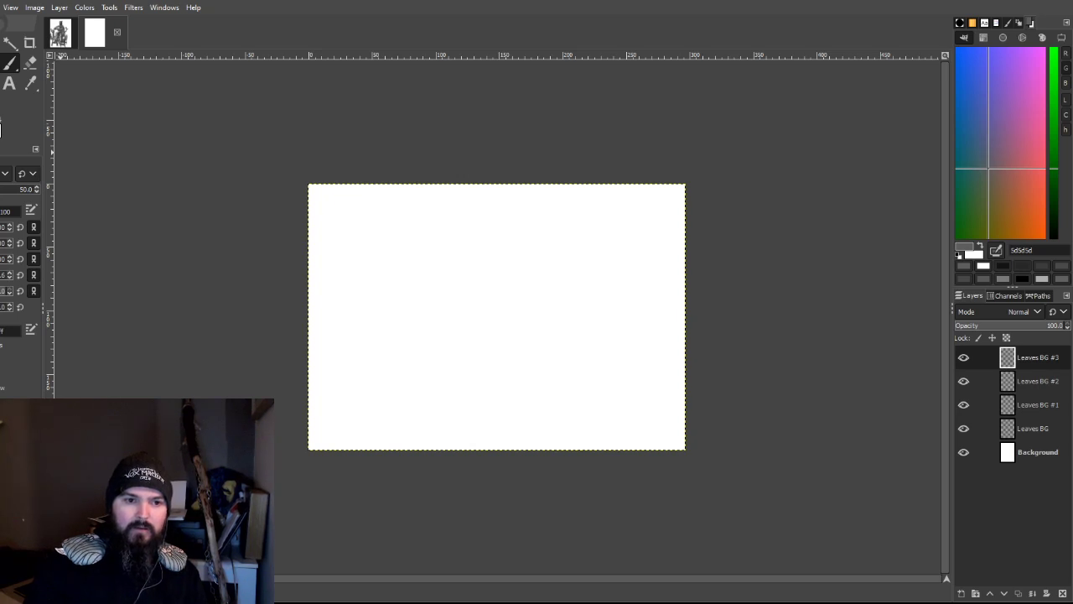
mouse_move(326, 194)
left_mouse_down()
mouse_move(327, 214)
mouse_move(384, 201)
mouse_move(412, 214)
mouse_move(479, 215)
left_mouse_up()
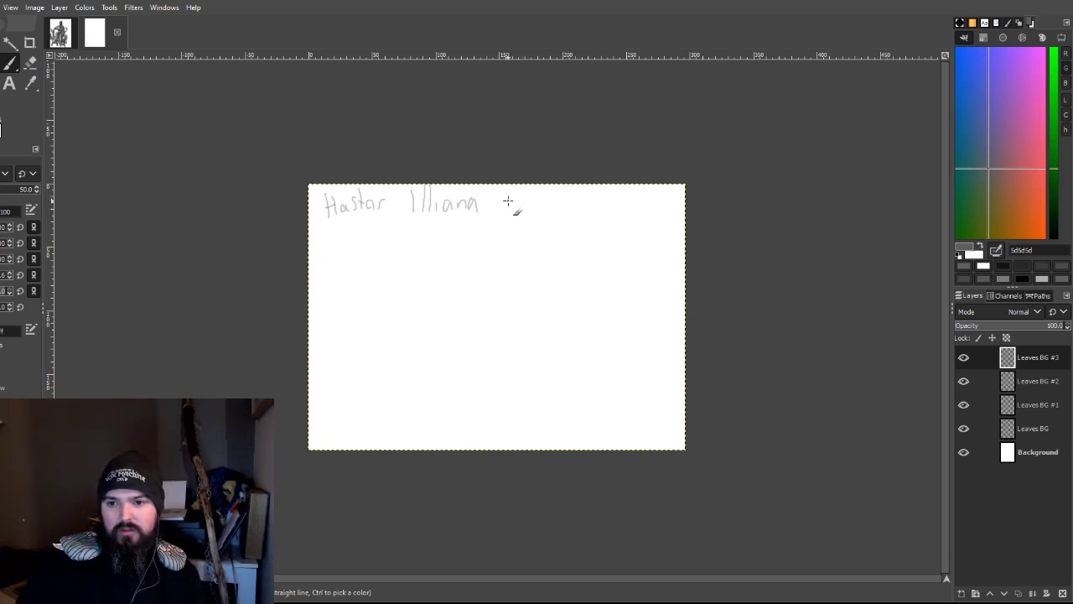
mouse_move(503, 191)
left_mouse_down()
mouse_move(503, 215)
mouse_move(503, 204)
mouse_move(543, 211)
mouse_move(551, 202)
left_mouse_up()
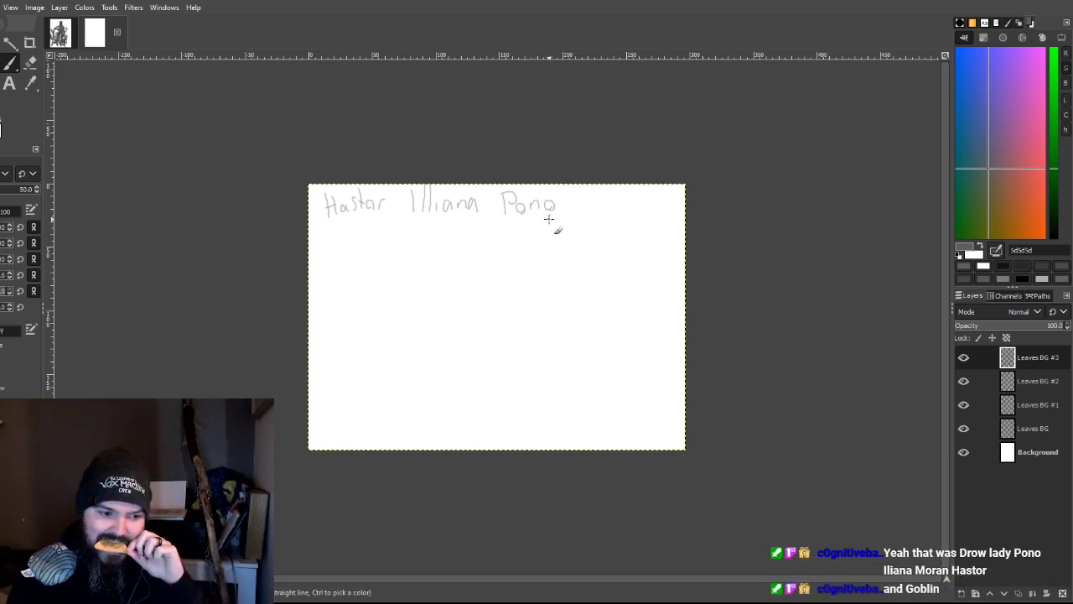
mouse_move(576, 196)
left_mouse_down()
mouse_move(579, 215)
mouse_move(613, 203)
mouse_move(658, 211)
left_mouse_up()
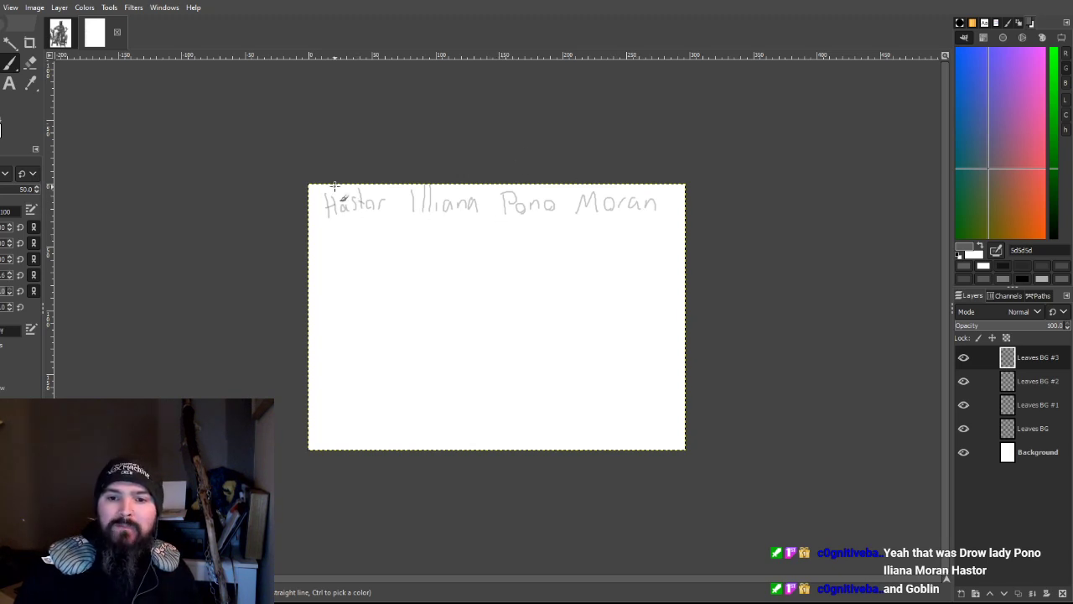
mouse_move(355, 224)
left_mouse_down()
mouse_move(402, 215)
mouse_move(411, 234)
mouse_move(439, 244)
left_mouse_up()
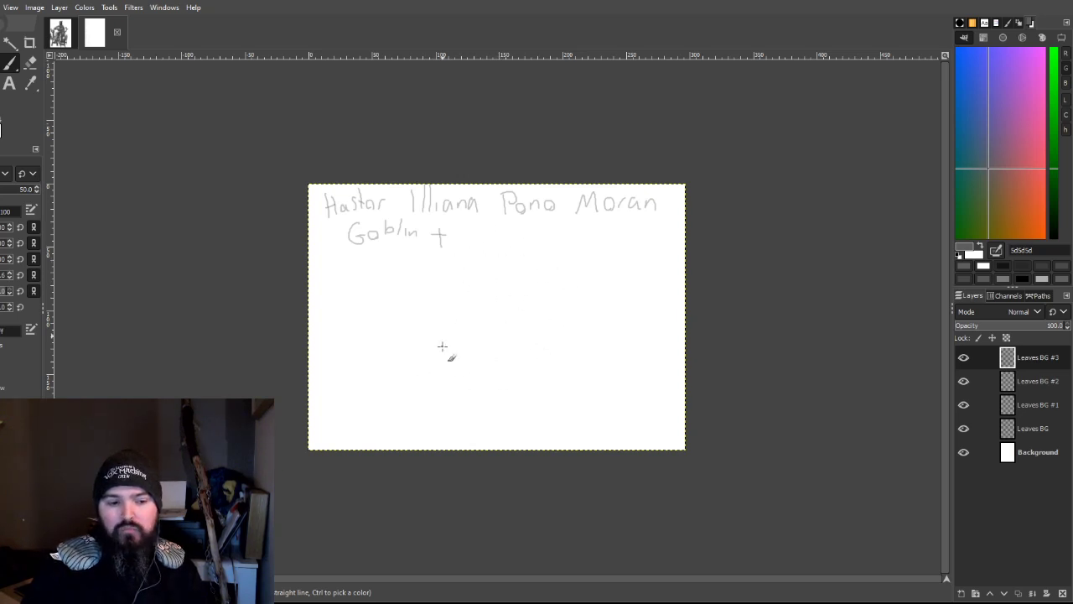
left_click_drag(469, 222, 477, 253)
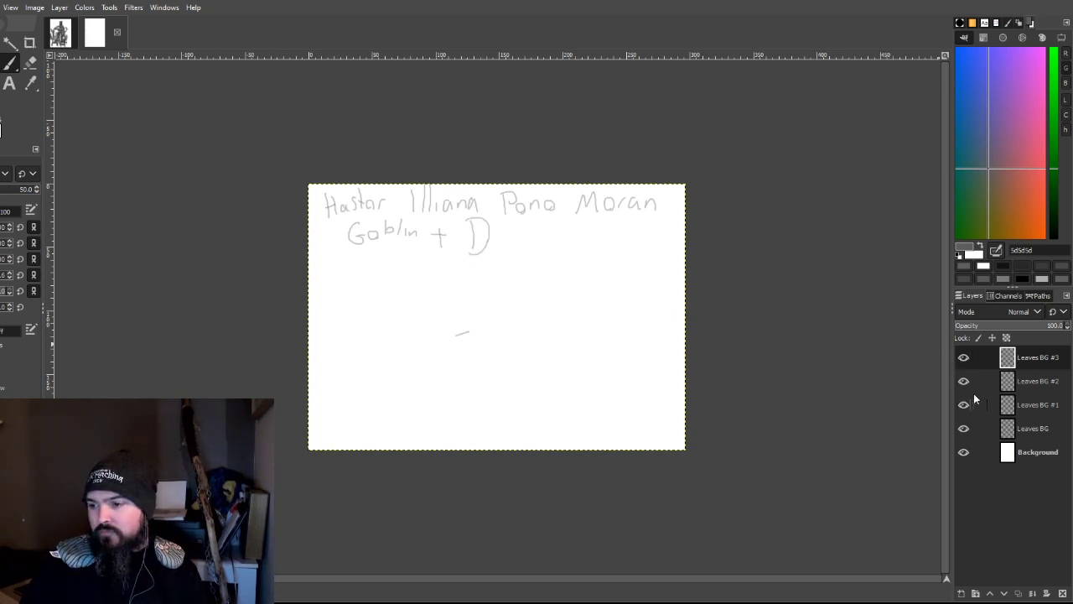
Step: On the Leaves BG #1 layer, lower the brush opacity to 44.4 and block in a small campfire-like cone near the canvas centre
left_click(1028, 426)
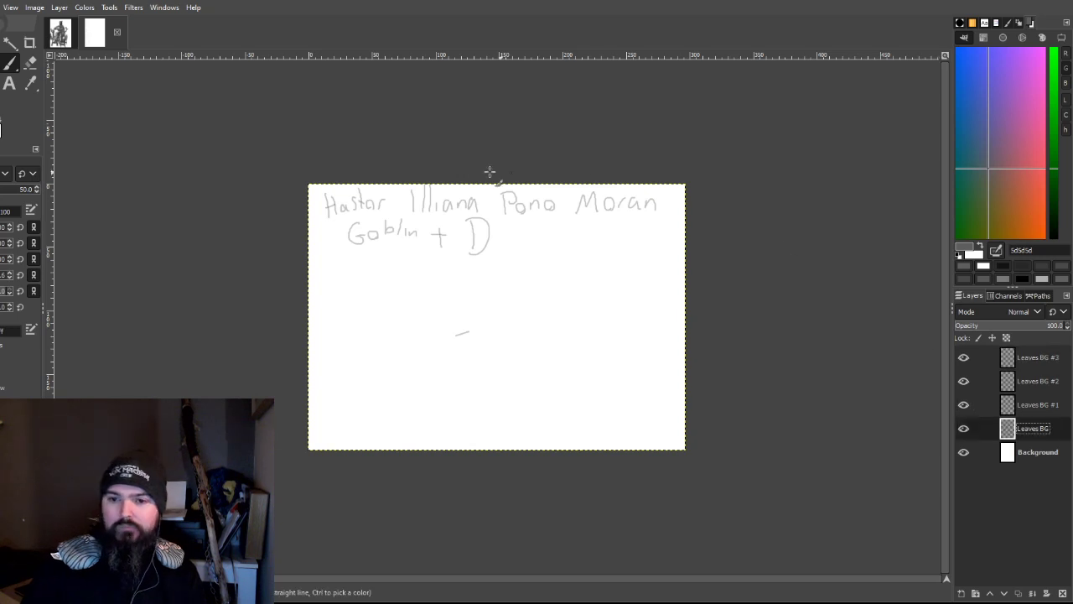
left_click(1031, 404)
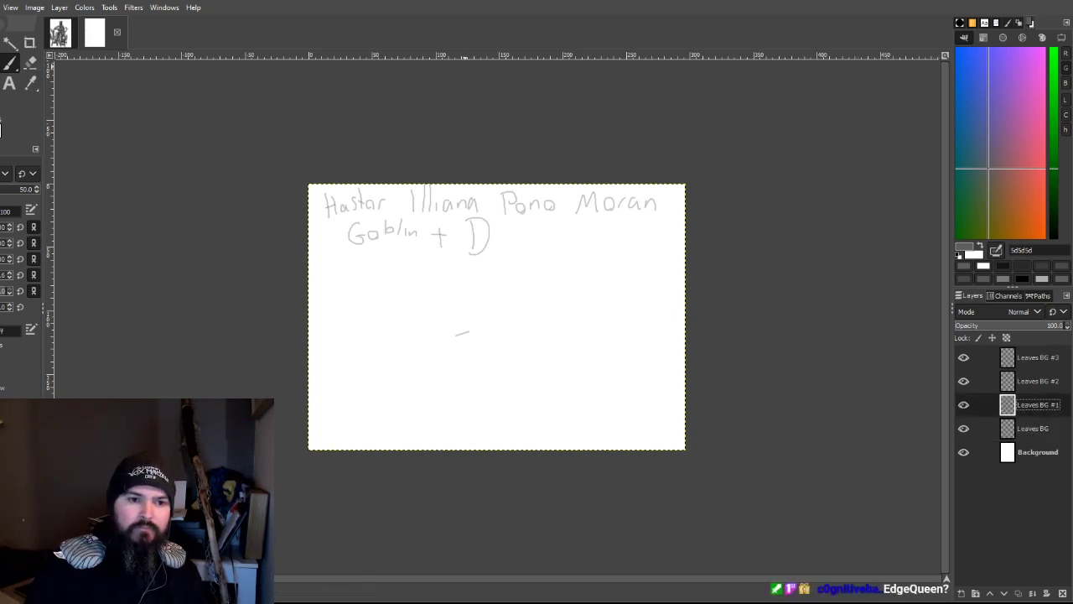
key("bracketleft")
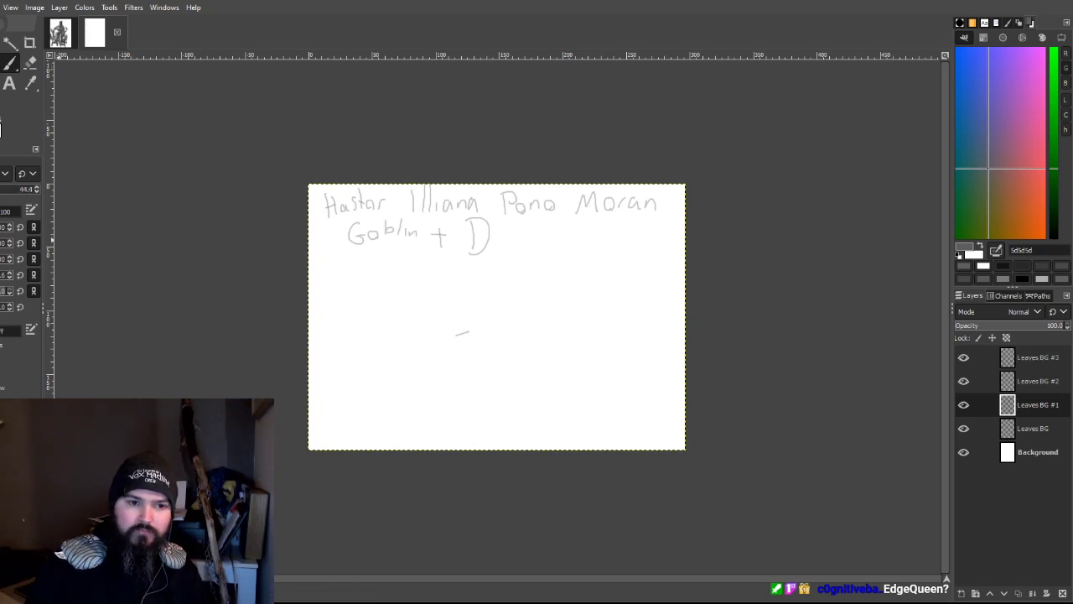
mouse_move(503, 367)
left_mouse_down()
mouse_move(496, 319)
mouse_move(493, 369)
mouse_move(493, 353)
mouse_move(506, 369)
mouse_move(508, 339)
mouse_move(493, 358)
left_mouse_up()
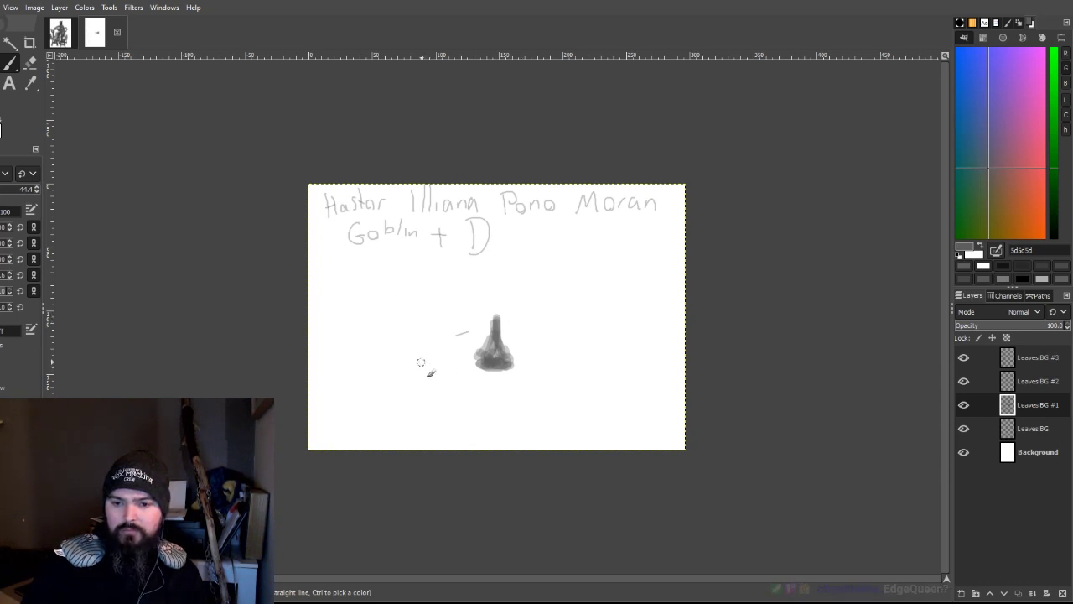
Step: Block in a seated figure to the left of the cone and figures with a box to its right
left_click_drag(422, 366, 430, 316)
mouse_move(430, 322)
left_mouse_down()
mouse_move(445, 352)
mouse_move(438, 338)
mouse_move(423, 348)
mouse_move(424, 322)
mouse_move(427, 367)
mouse_move(430, 323)
mouse_move(425, 358)
mouse_move(441, 360)
mouse_move(427, 367)
mouse_move(466, 370)
mouse_move(425, 367)
mouse_move(448, 360)
mouse_move(444, 323)
mouse_move(454, 308)
mouse_move(456, 294)
left_mouse_up()
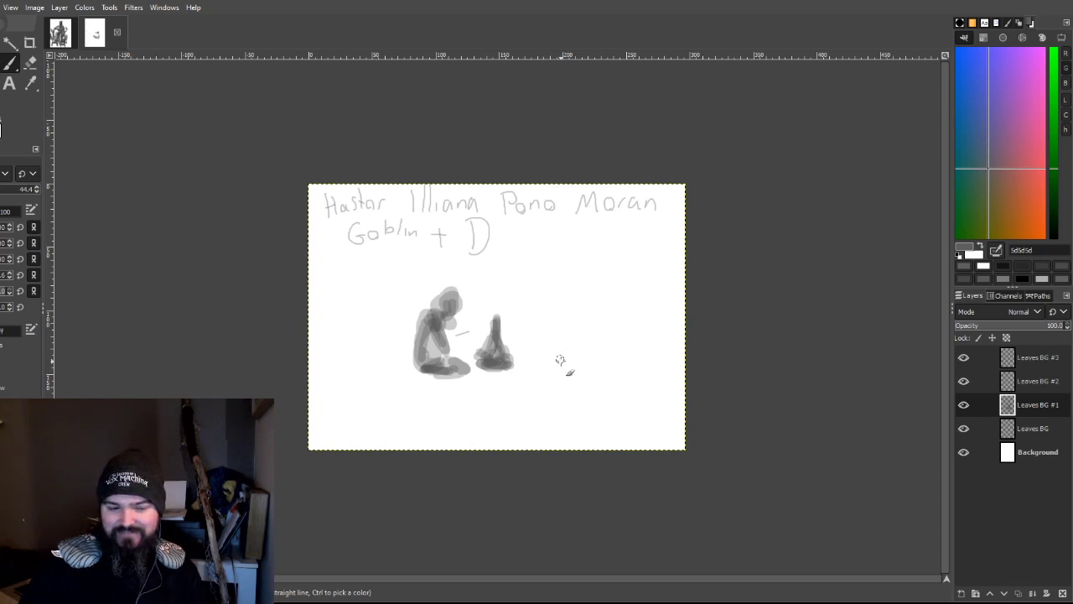
mouse_move(557, 383)
left_mouse_down()
mouse_move(533, 370)
mouse_move(563, 359)
mouse_move(540, 368)
mouse_move(553, 365)
mouse_move(536, 383)
mouse_move(532, 376)
mouse_move(540, 384)
mouse_move(533, 372)
mouse_move(560, 355)
mouse_move(546, 317)
mouse_move(557, 354)
mouse_move(559, 345)
mouse_move(548, 320)
mouse_move(540, 364)
mouse_move(543, 342)
mouse_move(555, 347)
mouse_move(546, 319)
mouse_move(556, 323)
mouse_move(541, 352)
mouse_move(543, 295)
mouse_move(549, 302)
mouse_move(546, 315)
mouse_move(544, 292)
mouse_move(538, 300)
mouse_move(530, 289)
mouse_move(536, 310)
mouse_move(524, 330)
mouse_move(575, 304)
mouse_move(584, 337)
mouse_move(570, 335)
mouse_move(578, 307)
mouse_move(580, 336)
mouse_move(589, 300)
mouse_move(587, 312)
mouse_move(578, 302)
mouse_move(583, 335)
mouse_move(578, 306)
mouse_move(567, 316)
mouse_move(583, 346)
mouse_move(595, 342)
mouse_move(586, 298)
left_mouse_up()
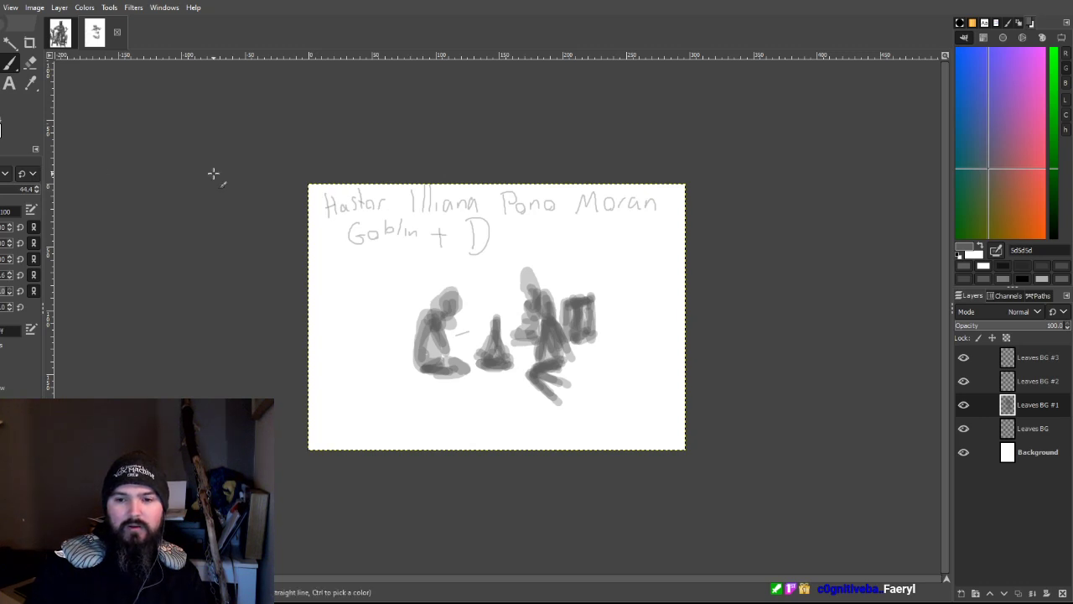
Step: On the Leaves BG #3 layer, erase the letter D after "Goblin +" and handwrite "Faeryl" in its place
left_click(1010, 356)
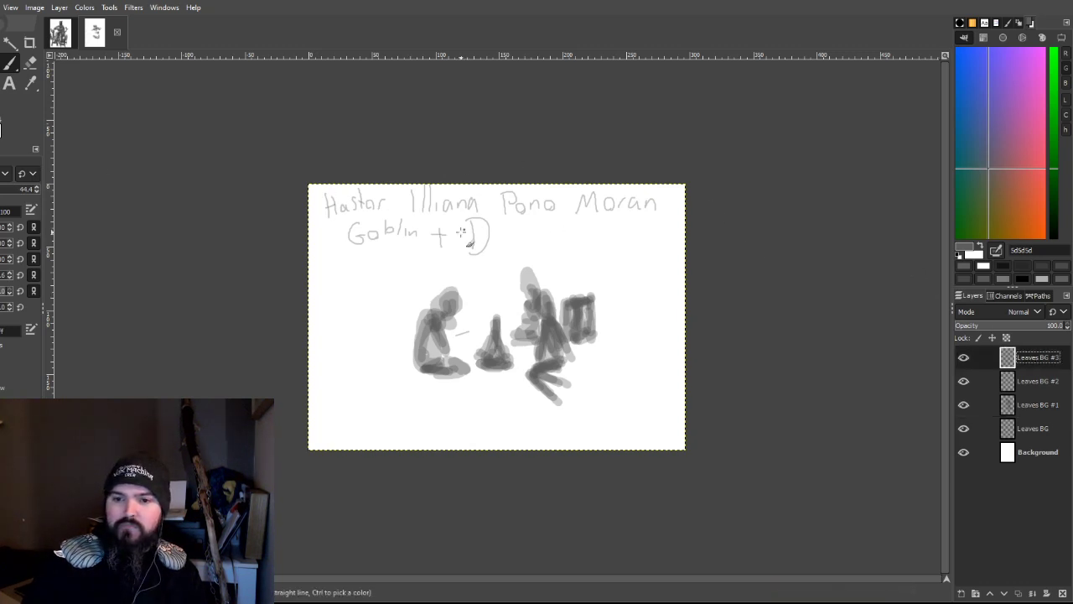
left_click(31, 63)
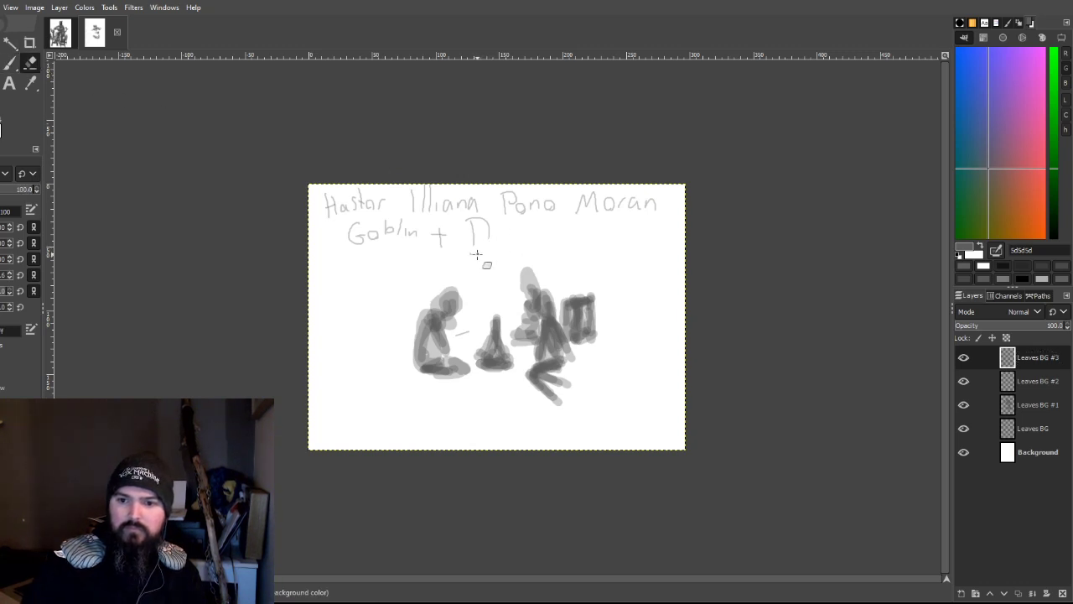
mouse_move(475, 253)
left_mouse_down()
mouse_move(469, 218)
mouse_move(486, 222)
left_mouse_up()
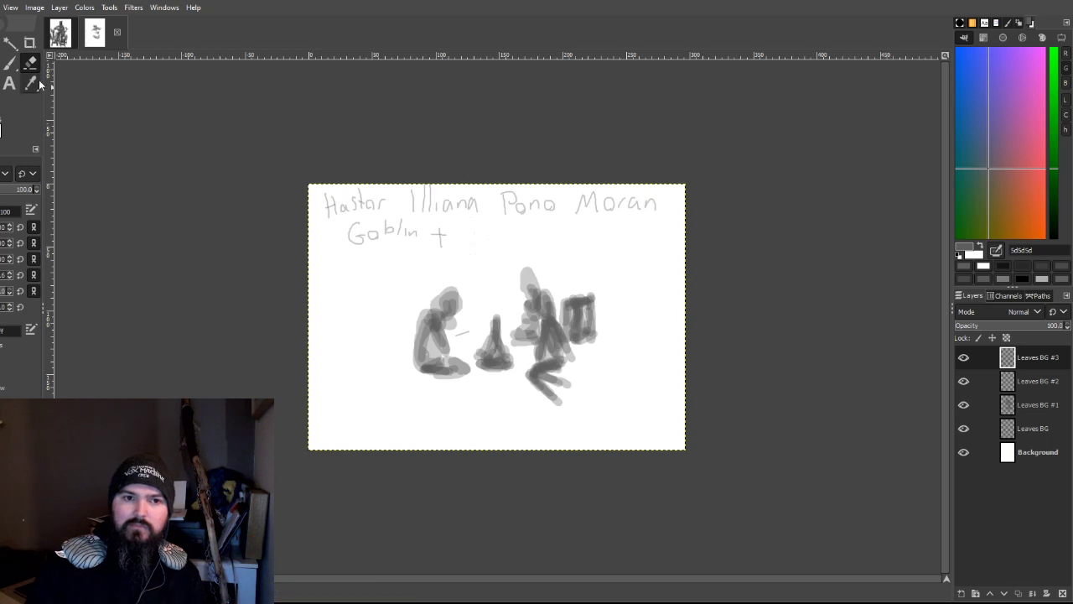
key("p")
left_click_drag(464, 226, 501, 241)
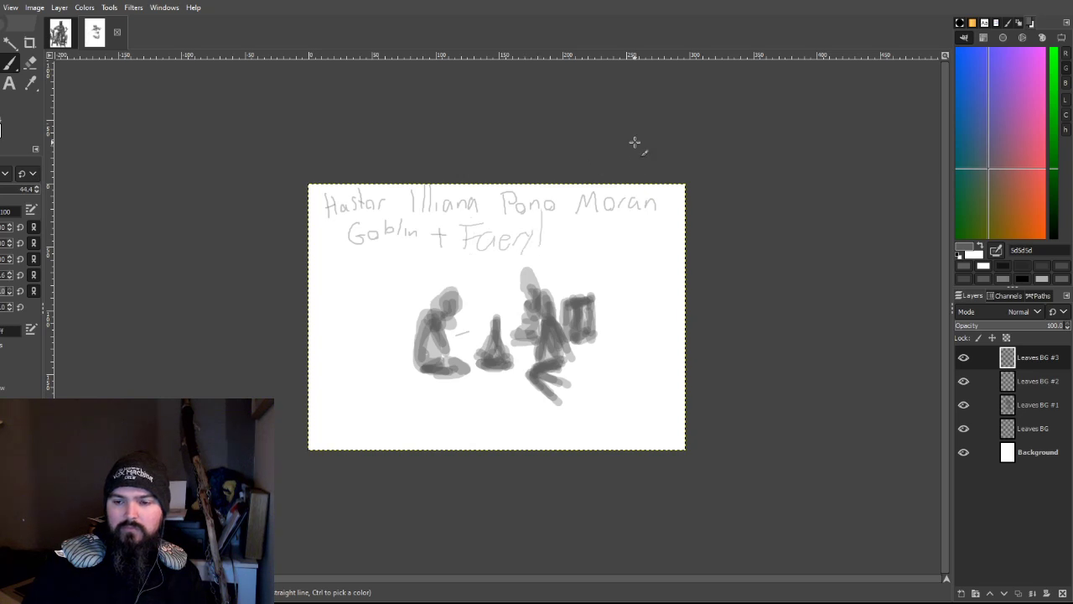
Step: On the Leaves BG #1 layer, block in a figure behind the cone and a taller figure with an upright shape at its right
left_click(1003, 403)
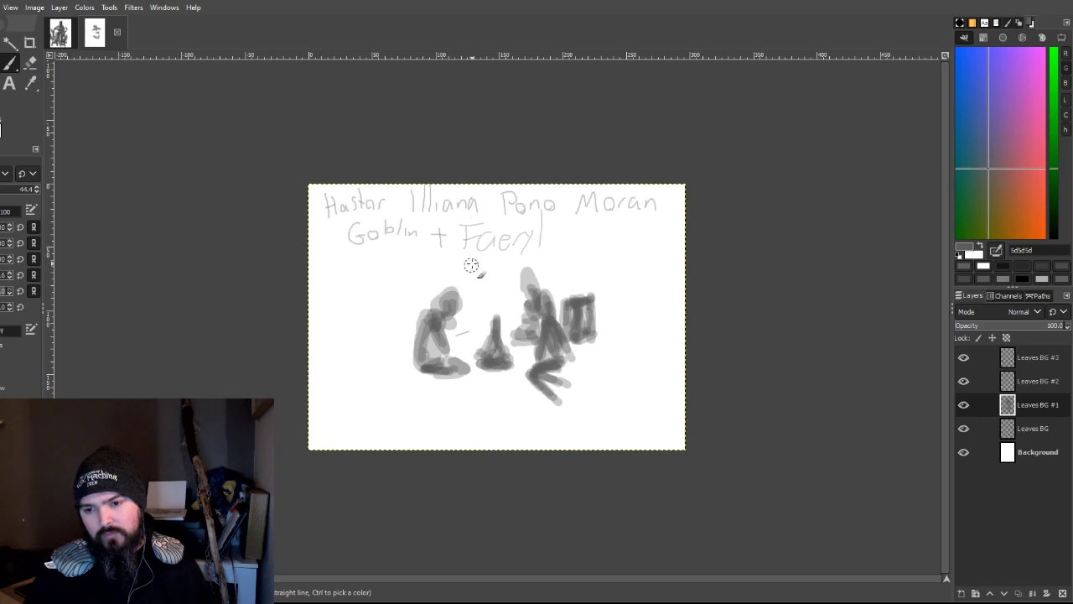
mouse_move(486, 312)
left_mouse_down()
mouse_move(474, 317)
mouse_move(499, 335)
mouse_move(484, 305)
mouse_move(482, 327)
mouse_move(491, 320)
mouse_move(484, 256)
mouse_move(499, 288)
mouse_move(486, 256)
mouse_move(498, 275)
mouse_move(483, 295)
mouse_move(499, 289)
mouse_move(496, 323)
mouse_move(475, 293)
mouse_move(483, 316)
left_mouse_up()
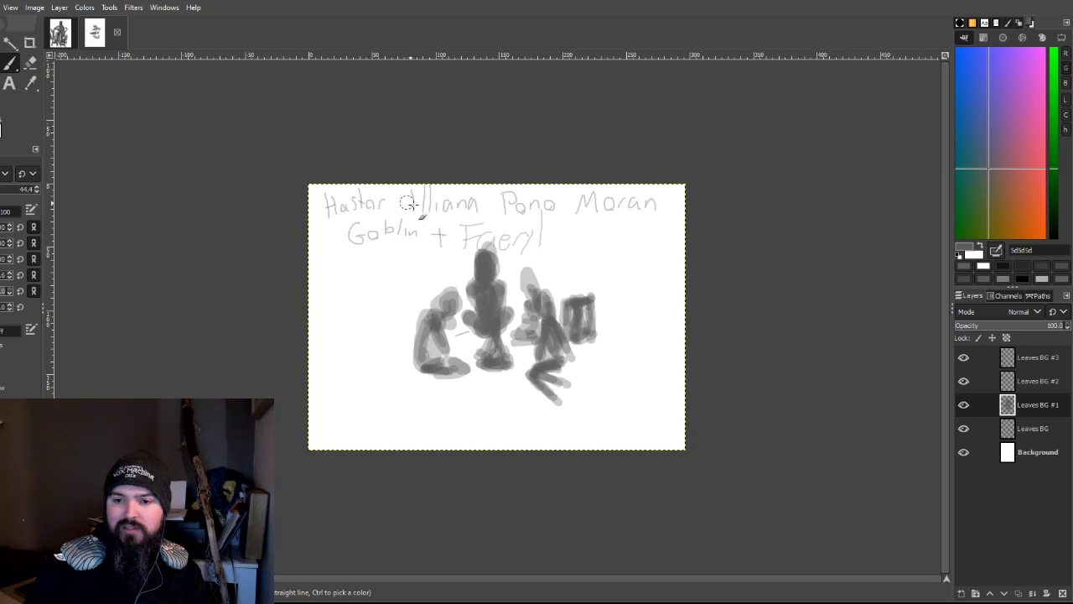
mouse_move(521, 266)
left_mouse_down()
mouse_move(532, 298)
mouse_move(523, 259)
mouse_move(533, 276)
mouse_move(573, 260)
mouse_move(544, 284)
mouse_move(557, 250)
mouse_move(552, 243)
mouse_move(553, 280)
mouse_move(524, 232)
mouse_move(547, 284)
mouse_move(559, 271)
mouse_move(551, 260)
mouse_move(557, 304)
mouse_move(551, 235)
mouse_move(550, 251)
mouse_move(526, 234)
mouse_move(518, 276)
mouse_move(537, 264)
mouse_move(524, 258)
mouse_move(535, 264)
mouse_move(528, 309)
mouse_move(551, 246)
mouse_move(546, 309)
left_mouse_up()
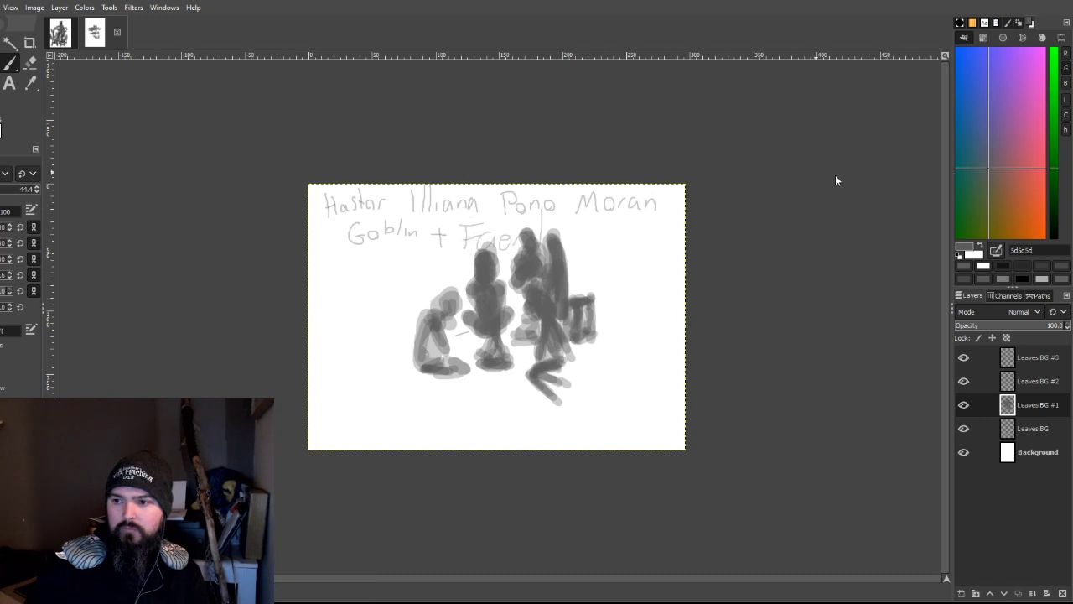
Step: In a darker grey, build up the kneeling figure with a small creature, and outline the left seated figure with another behind it
mouse_move(533, 307)
left_mouse_down()
mouse_move(540, 296)
mouse_move(568, 362)
mouse_move(554, 355)
mouse_move(570, 379)
mouse_move(543, 378)
mouse_move(550, 400)
mouse_move(560, 411)
mouse_move(581, 396)
mouse_move(550, 345)
mouse_move(551, 387)
mouse_move(574, 386)
mouse_move(554, 415)
left_mouse_up()
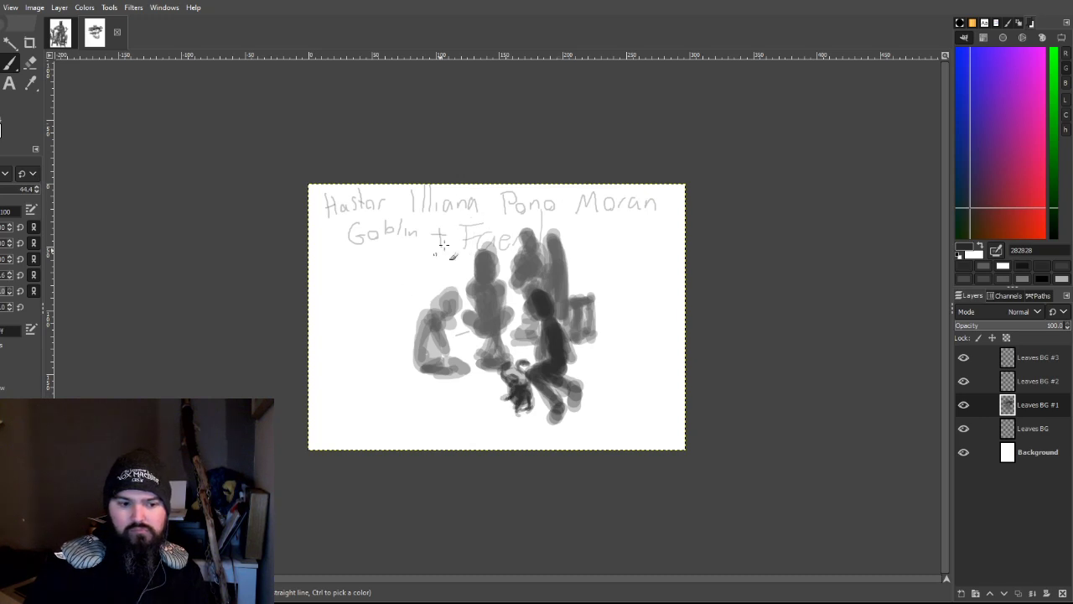
mouse_move(424, 331)
left_mouse_down()
mouse_move(432, 356)
mouse_move(420, 337)
mouse_move(429, 314)
mouse_move(445, 345)
mouse_move(434, 332)
mouse_move(435, 358)
mouse_move(469, 361)
mouse_move(444, 352)
mouse_move(450, 338)
mouse_move(466, 347)
mouse_move(458, 333)
mouse_move(470, 368)
mouse_move(453, 337)
left_mouse_up()
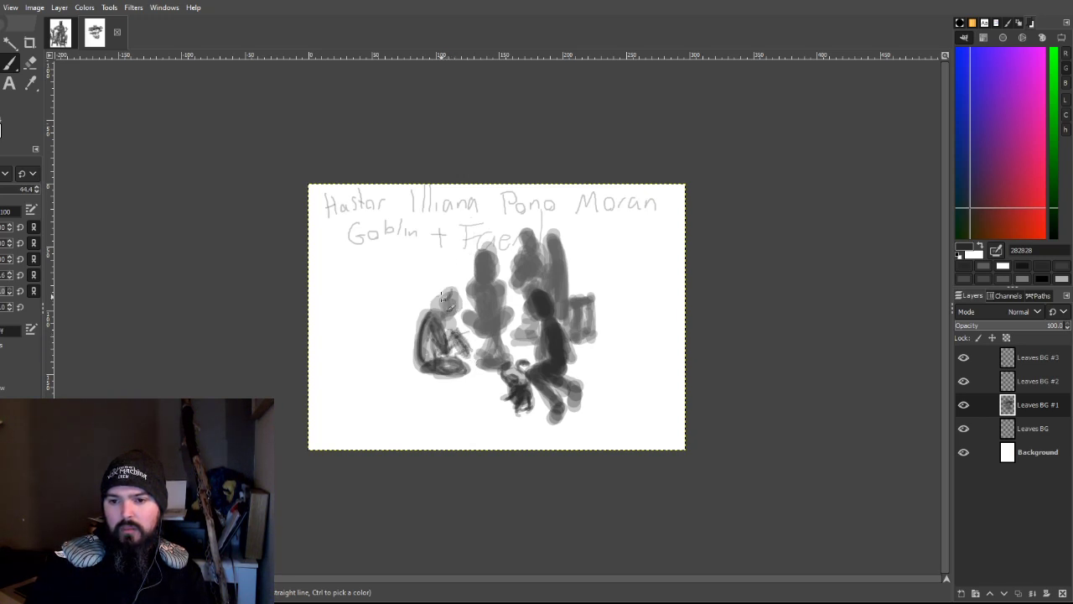
mouse_move(410, 292)
left_mouse_down()
mouse_move(423, 312)
mouse_move(411, 293)
mouse_move(437, 304)
mouse_move(429, 269)
mouse_move(434, 259)
mouse_move(446, 266)
mouse_move(442, 279)
mouse_move(430, 262)
mouse_move(453, 282)
mouse_move(423, 261)
mouse_move(411, 284)
mouse_move(421, 329)
mouse_move(429, 301)
mouse_move(424, 326)
mouse_move(416, 292)
mouse_move(429, 308)
left_mouse_up()
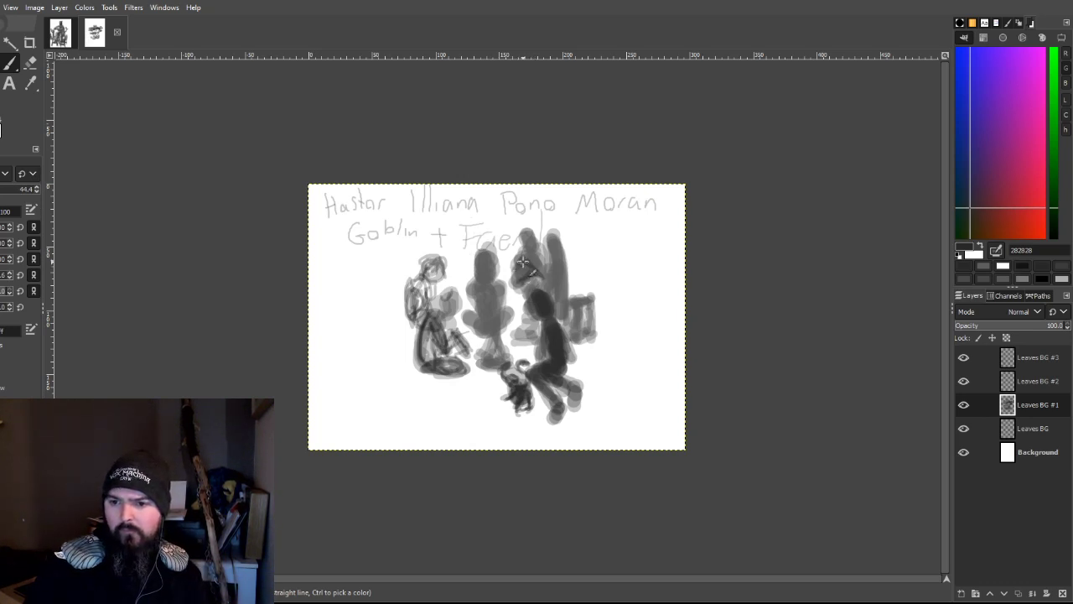
Step: Add dark contour lines to the tall right figure and the central figure, including curly hair, and a hat on the rear left figure
mouse_move(546, 242)
left_mouse_down()
mouse_move(561, 296)
mouse_move(550, 230)
mouse_move(563, 307)
mouse_move(552, 239)
mouse_move(541, 273)
mouse_move(561, 294)
mouse_move(526, 285)
mouse_move(528, 344)
mouse_move(523, 313)
mouse_move(526, 345)
left_mouse_up()
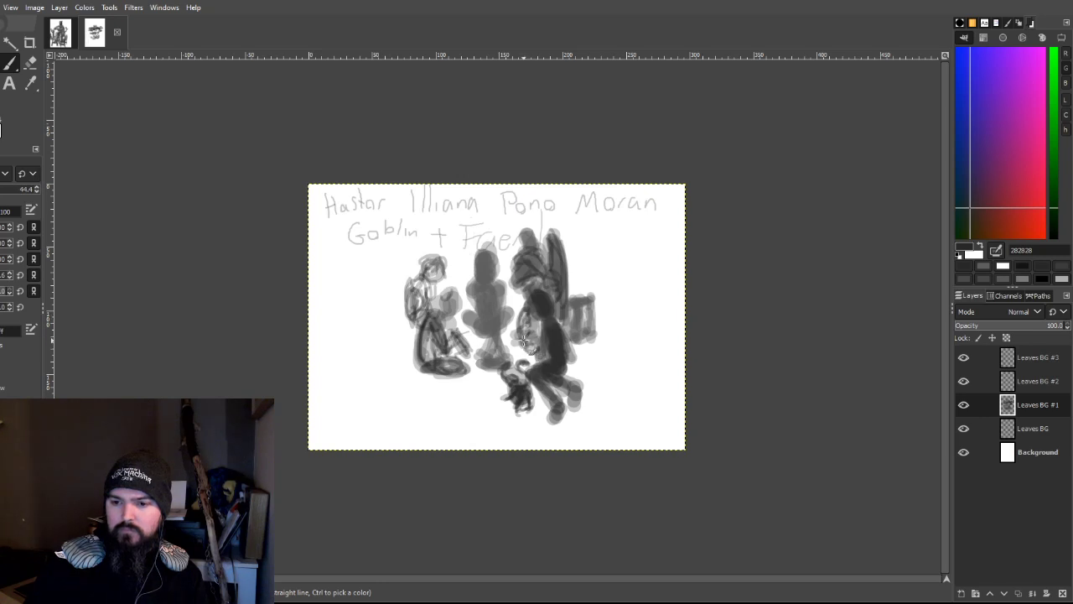
mouse_move(467, 329)
left_mouse_down()
mouse_move(476, 320)
mouse_move(468, 308)
mouse_move(510, 333)
mouse_move(480, 327)
mouse_move(509, 334)
mouse_move(492, 327)
left_mouse_up()
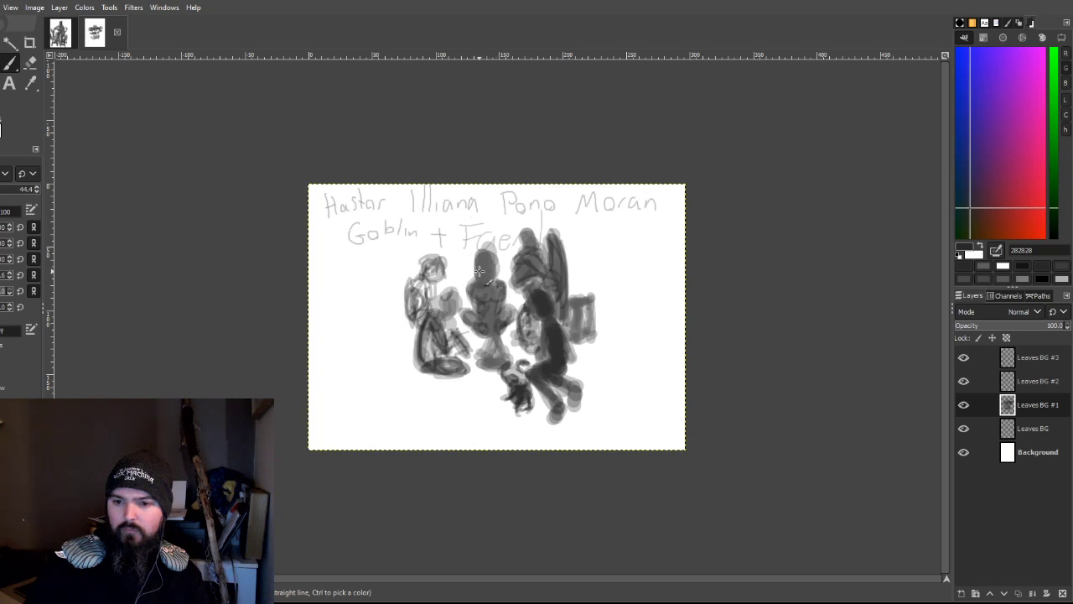
mouse_move(488, 266)
left_mouse_down()
mouse_move(480, 224)
mouse_move(484, 253)
mouse_move(481, 226)
mouse_move(496, 250)
mouse_move(486, 233)
mouse_move(476, 261)
mouse_move(471, 243)
mouse_move(503, 250)
mouse_move(503, 260)
mouse_move(491, 240)
mouse_move(493, 257)
mouse_move(474, 241)
mouse_move(472, 258)
mouse_move(423, 275)
mouse_move(455, 272)
mouse_move(429, 250)
mouse_move(421, 270)
mouse_move(425, 252)
mouse_move(441, 259)
mouse_move(428, 246)
mouse_move(424, 263)
mouse_move(447, 283)
left_mouse_up()
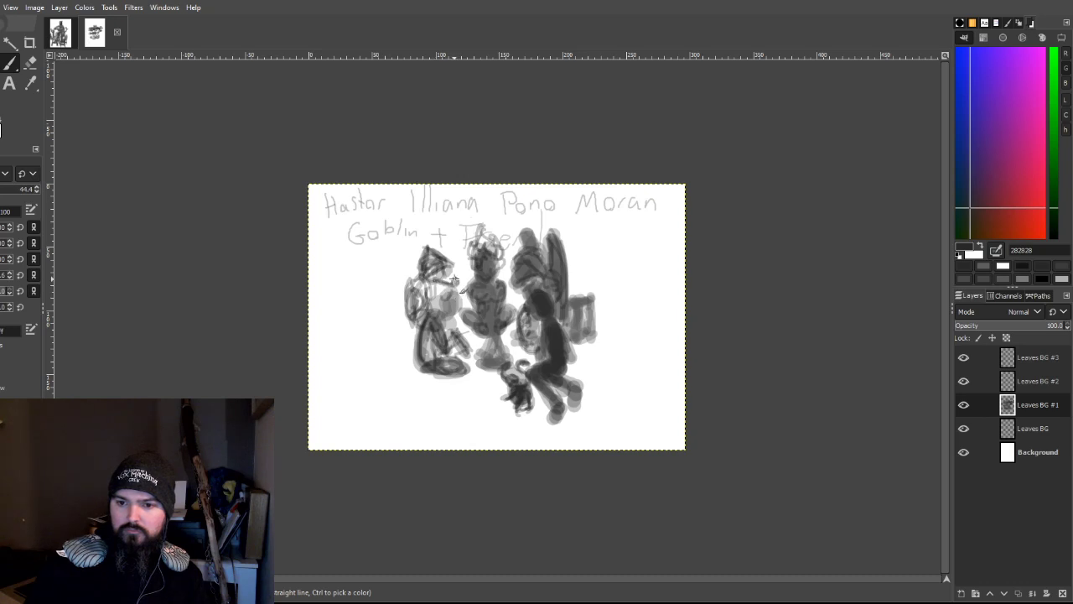
Step: Sketch a wisp beside the hatted figure, and refine the seated figure with a dark head, an outstretched arm and ground-level shapes
mouse_move(457, 272)
left_mouse_down()
mouse_move(449, 248)
mouse_move(453, 225)
mouse_move(459, 262)
mouse_move(458, 205)
mouse_move(458, 265)
left_mouse_up()
mouse_move(444, 323)
left_mouse_down()
mouse_move(455, 291)
mouse_move(458, 310)
mouse_move(459, 296)
mouse_move(447, 310)
mouse_move(451, 290)
mouse_move(445, 312)
mouse_move(449, 296)
mouse_move(445, 311)
mouse_move(458, 302)
mouse_move(433, 310)
mouse_move(449, 368)
mouse_move(441, 360)
mouse_move(459, 378)
mouse_move(417, 382)
left_mouse_up()
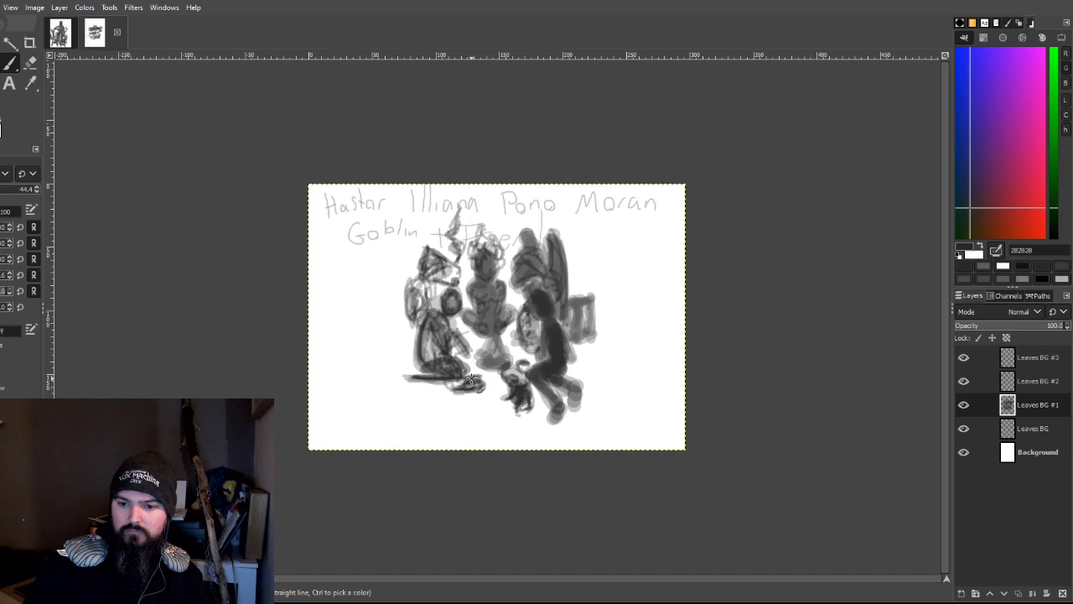
mouse_move(427, 350)
left_mouse_down()
mouse_move(451, 333)
mouse_move(479, 346)
mouse_move(459, 333)
mouse_move(467, 346)
mouse_move(446, 352)
mouse_move(475, 358)
mouse_move(489, 335)
left_mouse_up()
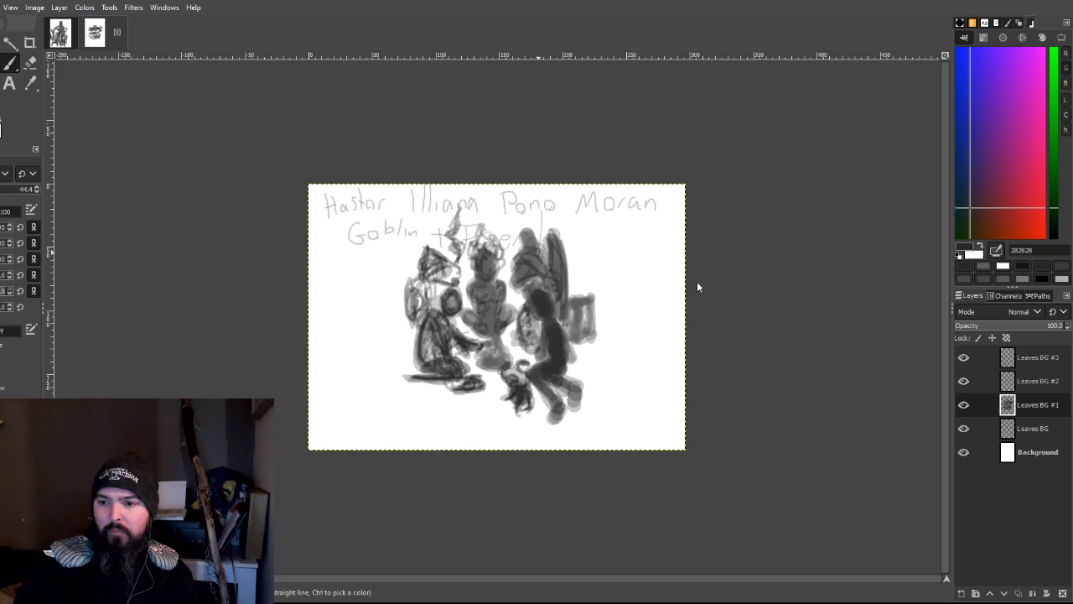
Step: With near-black 181818, darken the kneeling figure's head and torso, and add a raised hand and a second hand at the hip
key("plus")
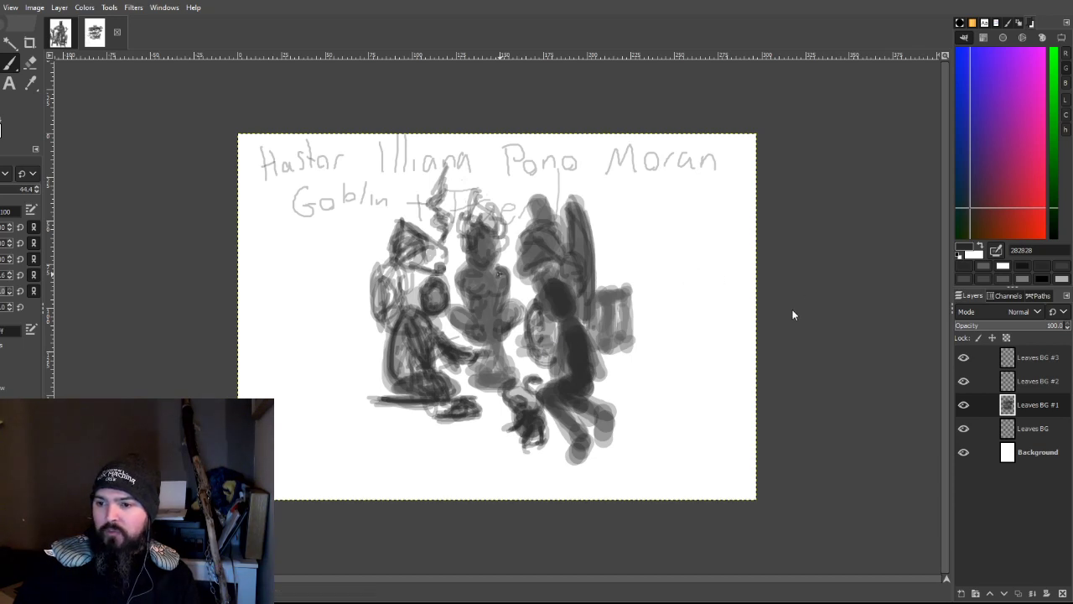
key("plus")
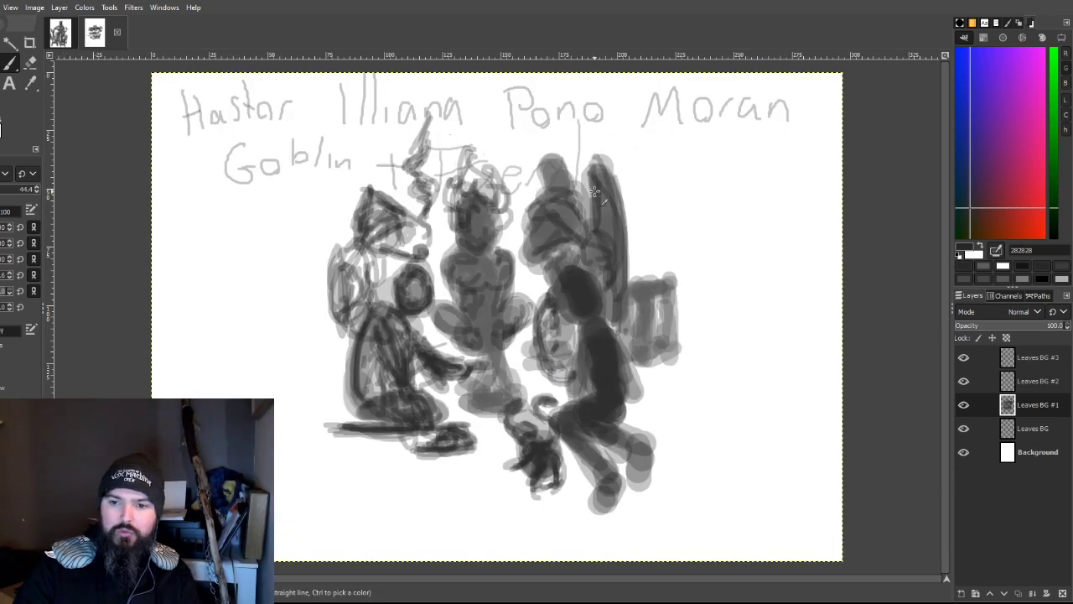
key("ctrl+bracketleft")
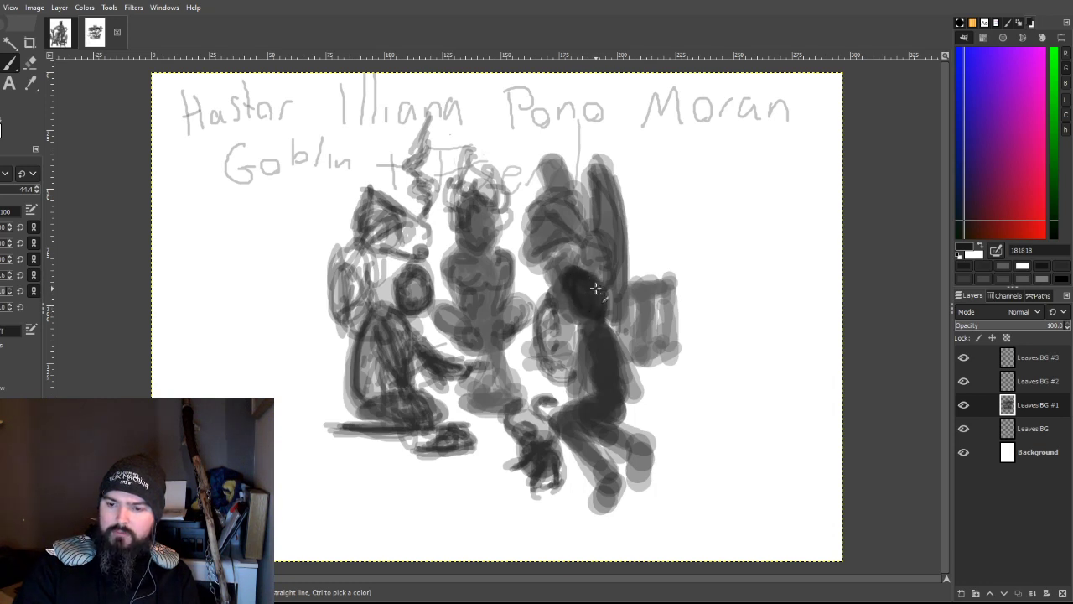
left_click_drag(593, 304, 617, 357)
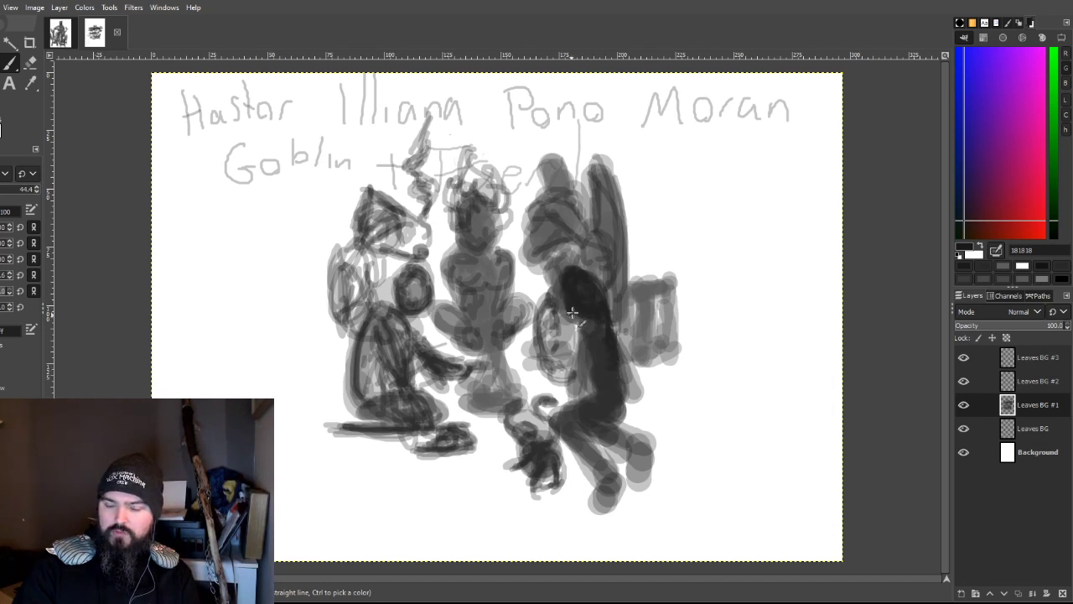
mouse_move(585, 329)
left_mouse_down()
mouse_move(595, 336)
mouse_move(591, 370)
mouse_move(602, 377)
mouse_move(620, 356)
mouse_move(613, 379)
left_mouse_up()
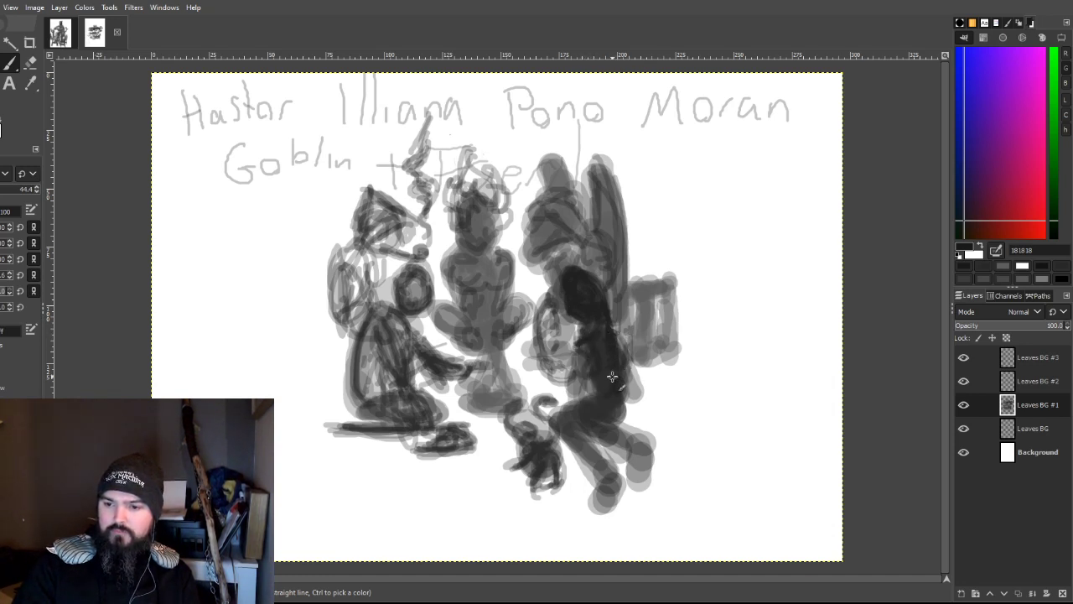
mouse_move(633, 330)
left_mouse_down()
mouse_move(622, 398)
mouse_move(615, 347)
mouse_move(638, 331)
mouse_move(618, 392)
mouse_move(620, 327)
mouse_move(633, 369)
mouse_move(631, 335)
mouse_move(625, 388)
mouse_move(625, 325)
mouse_move(618, 329)
mouse_move(620, 381)
mouse_move(633, 307)
mouse_move(633, 331)
mouse_move(629, 308)
mouse_move(633, 328)
mouse_move(616, 332)
mouse_move(630, 350)
mouse_move(630, 336)
mouse_move(628, 351)
mouse_move(643, 324)
mouse_move(612, 291)
mouse_move(628, 372)
mouse_move(641, 261)
mouse_move(636, 406)
left_mouse_up()
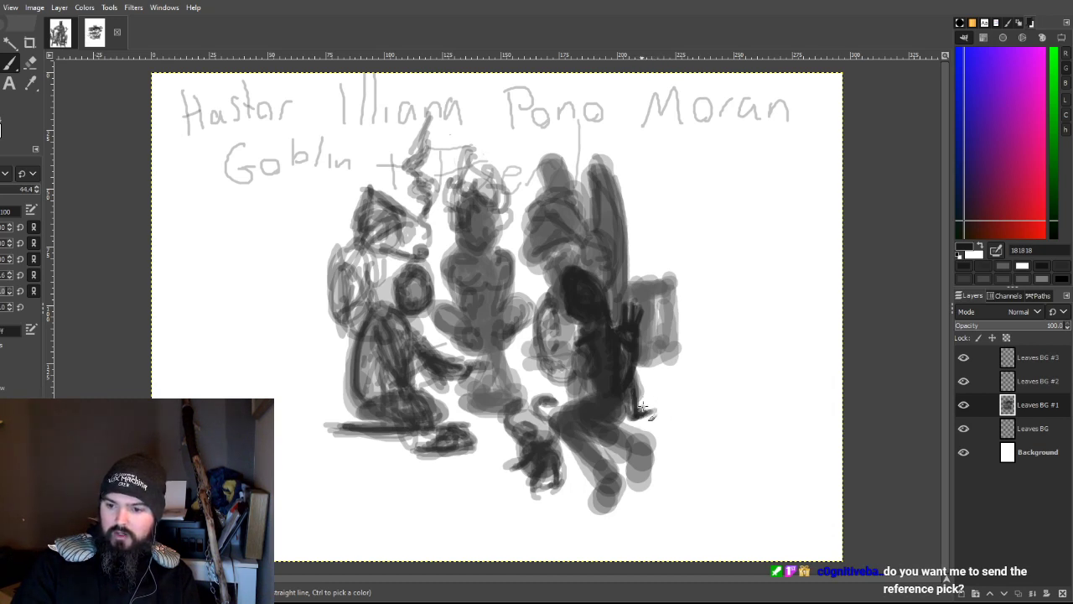
left_click_drag(644, 409, 611, 416)
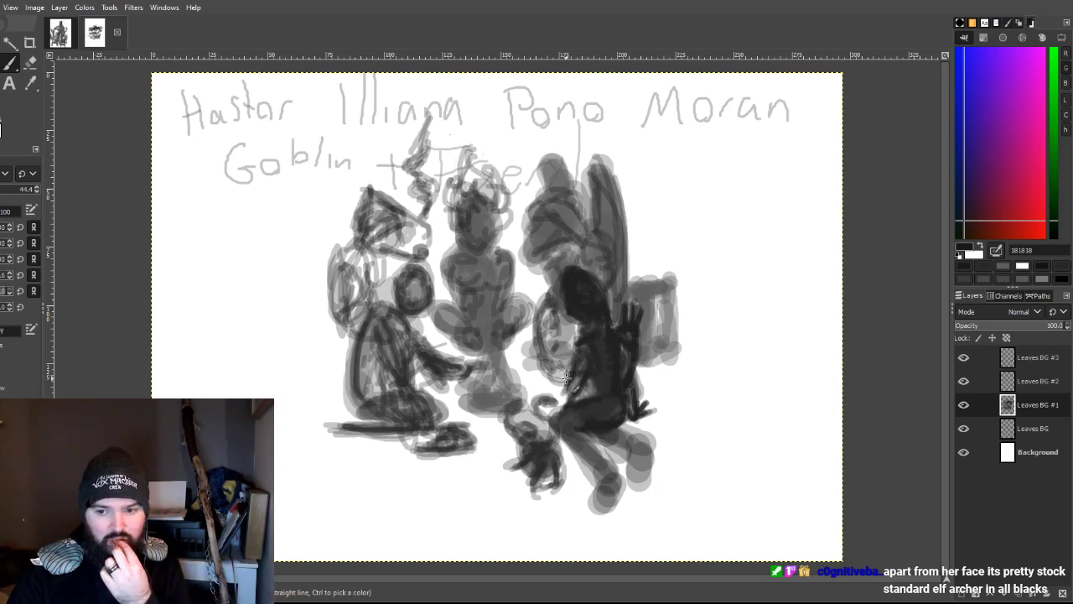
Step: Draw the kneeling figure's front arm reaching to the small creature, define both legs, and redraw the creature with a dark head and limbs
mouse_move(563, 394)
left_mouse_down()
mouse_move(555, 440)
mouse_move(546, 434)
left_mouse_up()
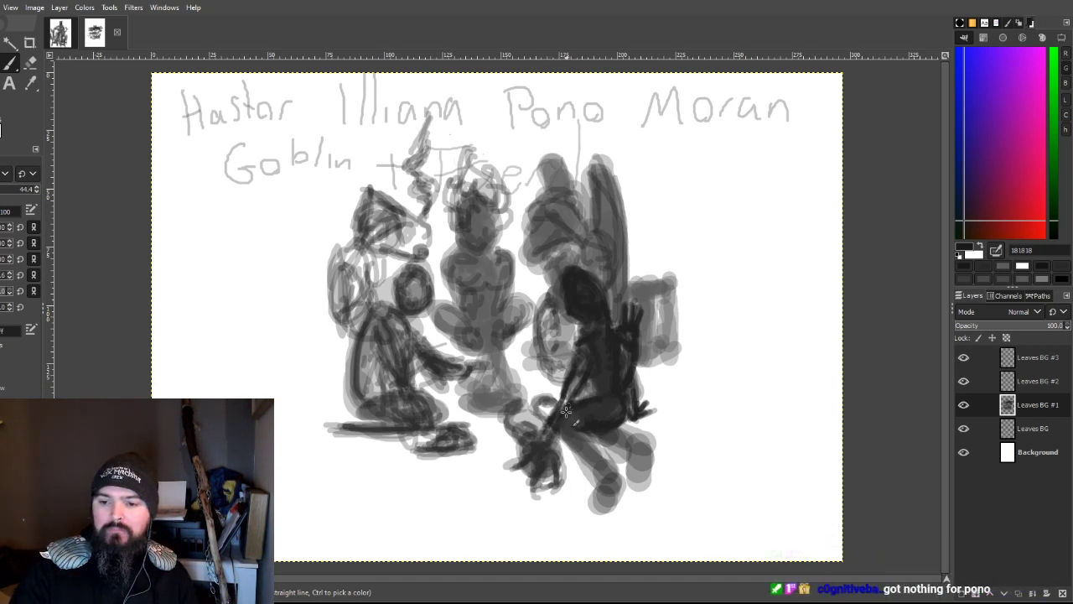
left_click_drag(541, 431, 531, 444)
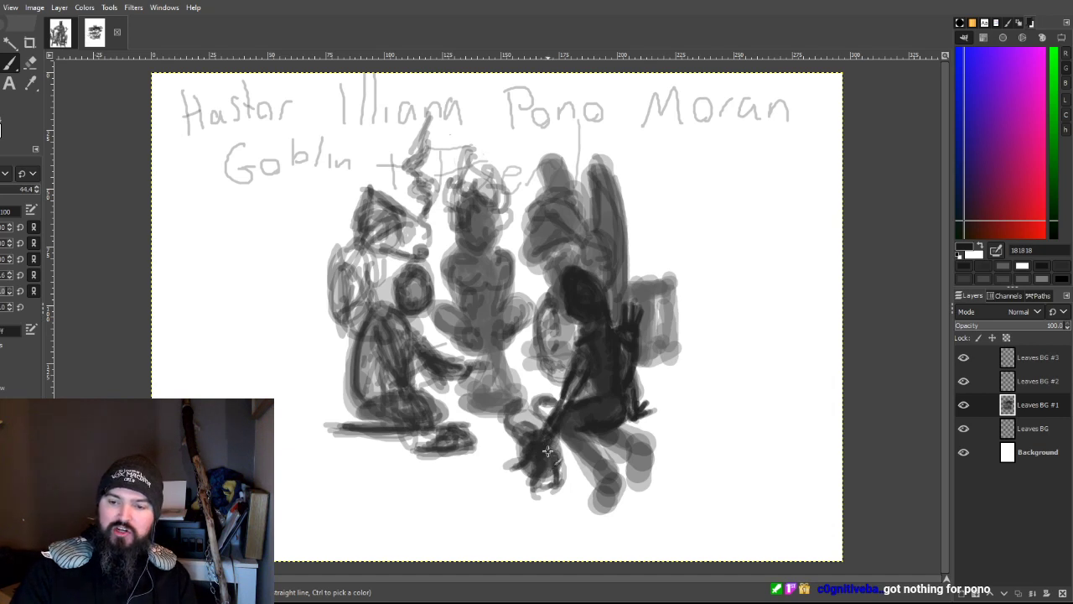
left_click_drag(543, 450, 564, 403)
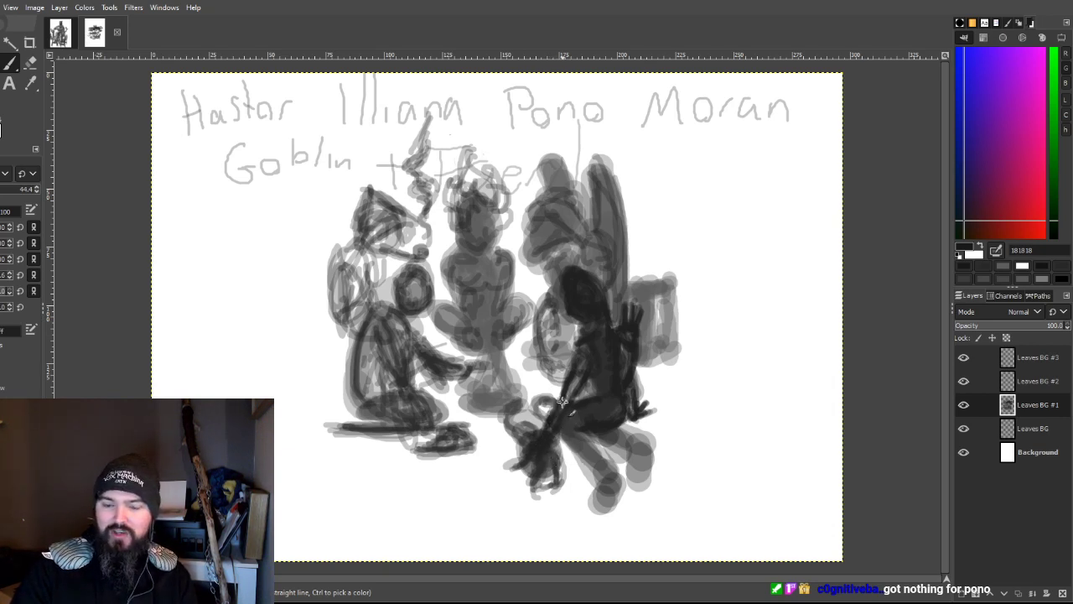
mouse_move(595, 436)
left_mouse_down()
mouse_move(575, 429)
mouse_move(620, 482)
mouse_move(605, 456)
mouse_move(571, 448)
mouse_move(612, 501)
mouse_move(620, 469)
mouse_move(605, 519)
mouse_move(600, 500)
mouse_move(605, 515)
mouse_move(642, 446)
mouse_move(600, 445)
mouse_move(610, 453)
mouse_move(633, 430)
mouse_move(624, 433)
mouse_move(644, 451)
mouse_move(644, 471)
mouse_move(631, 452)
mouse_move(653, 490)
mouse_move(645, 478)
left_mouse_up()
mouse_move(648, 442)
left_mouse_down()
mouse_move(637, 440)
mouse_move(645, 485)
mouse_move(646, 449)
mouse_move(584, 436)
mouse_move(600, 465)
left_mouse_up()
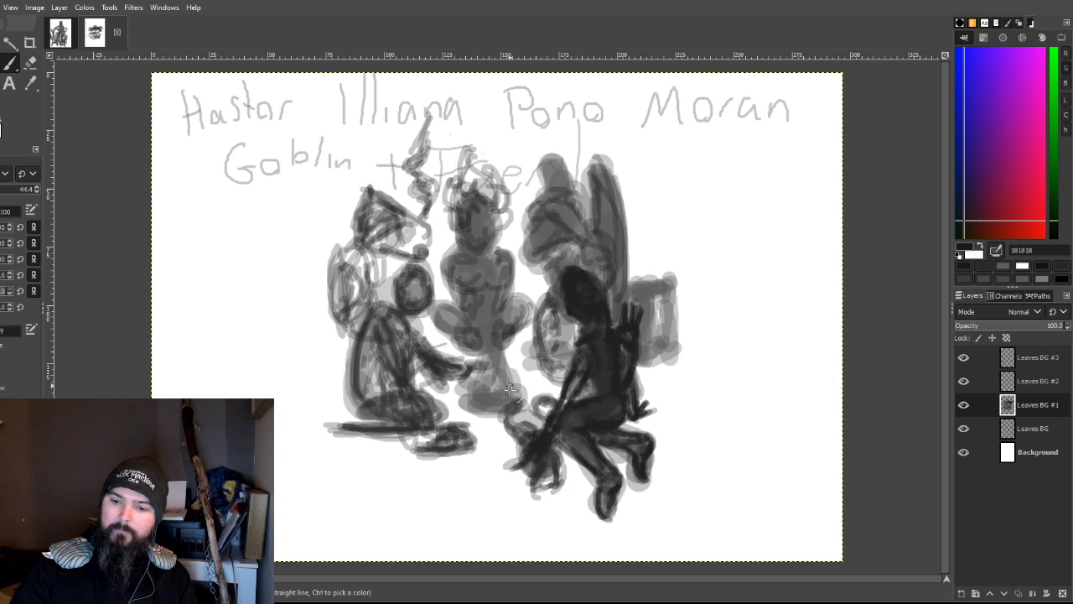
mouse_move(525, 456)
left_mouse_down()
mouse_move(542, 462)
mouse_move(527, 499)
mouse_move(538, 472)
mouse_move(539, 493)
mouse_move(527, 498)
mouse_move(537, 471)
mouse_move(557, 481)
mouse_move(550, 468)
mouse_move(554, 492)
mouse_move(556, 464)
mouse_move(582, 495)
mouse_move(581, 485)
mouse_move(565, 487)
mouse_move(558, 466)
mouse_move(563, 483)
mouse_move(585, 492)
mouse_move(546, 432)
mouse_move(513, 412)
mouse_move(562, 442)
mouse_move(526, 356)
left_mouse_up()
left_click_drag(515, 443, 534, 429)
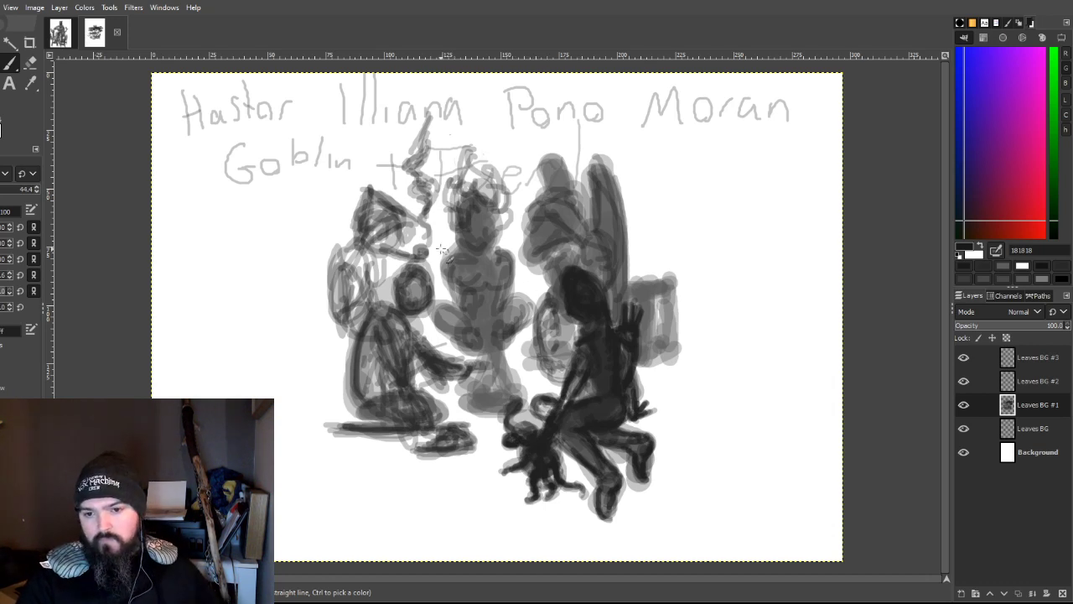
Step: Darken the left seated figure's hair, back, outstretched arm and folded legs, and add a rounded bump to the kneeling figure's head
mouse_move(406, 273)
left_mouse_down()
mouse_move(426, 320)
mouse_move(423, 332)
mouse_move(421, 310)
mouse_move(422, 350)
mouse_move(405, 304)
mouse_move(421, 340)
mouse_move(423, 315)
mouse_move(404, 278)
mouse_move(410, 269)
mouse_move(421, 280)
mouse_move(425, 263)
mouse_move(397, 301)
mouse_move(391, 277)
mouse_move(390, 306)
mouse_move(400, 229)
mouse_move(399, 284)
mouse_move(411, 268)
mouse_move(397, 294)
mouse_move(399, 270)
mouse_move(413, 267)
mouse_move(398, 271)
mouse_move(397, 288)
mouse_move(461, 169)
mouse_move(374, 329)
mouse_move(394, 307)
mouse_move(394, 292)
left_mouse_up()
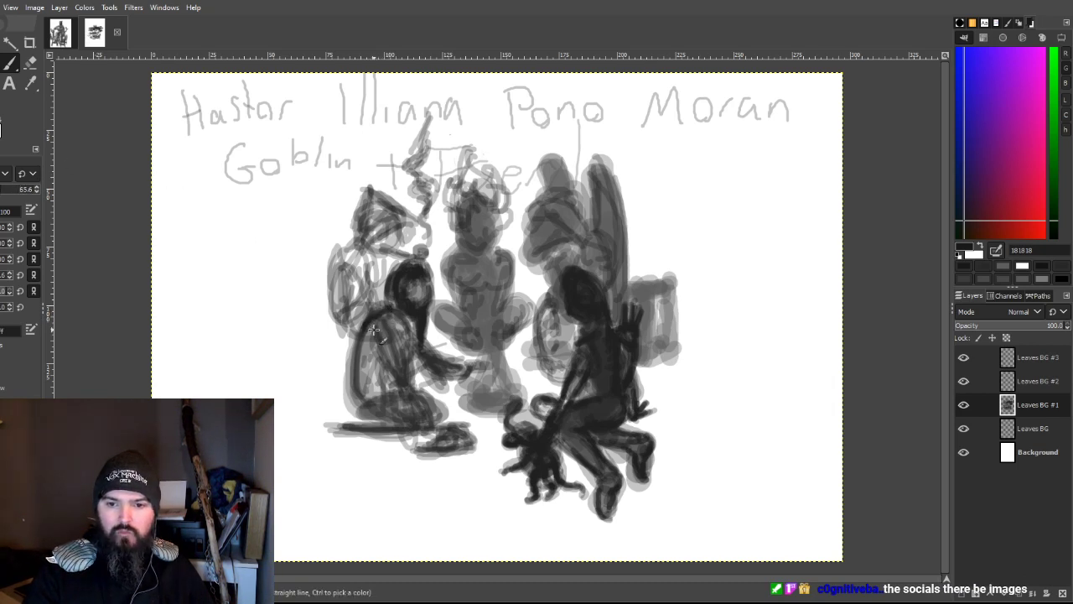
left_click_drag(369, 328, 373, 363)
mouse_move(368, 327)
left_mouse_down()
mouse_move(361, 409)
mouse_move(357, 378)
mouse_move(380, 346)
left_mouse_up()
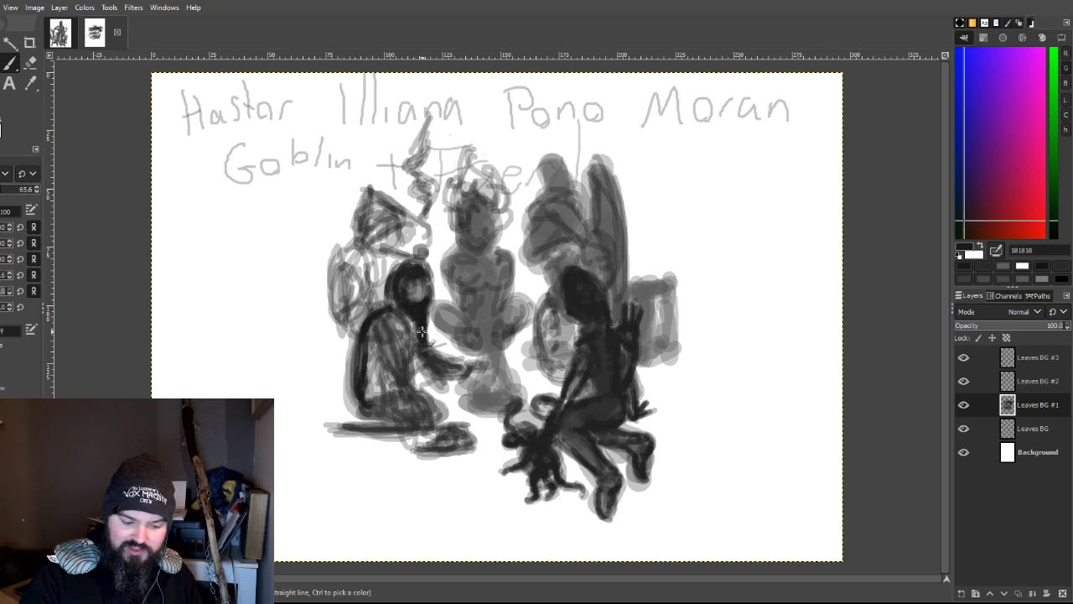
left_click_drag(575, 258, 606, 278)
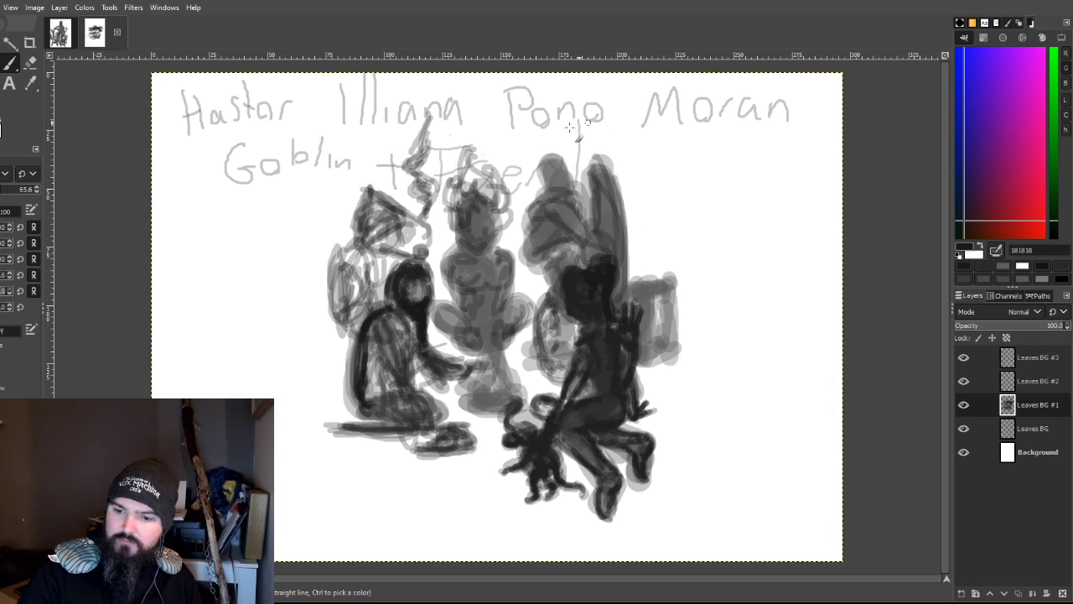
mouse_move(376, 325)
left_mouse_down()
mouse_move(376, 298)
mouse_move(393, 322)
mouse_move(405, 221)
mouse_move(364, 341)
mouse_move(372, 332)
mouse_move(393, 350)
mouse_move(401, 325)
mouse_move(382, 363)
mouse_move(396, 344)
mouse_move(391, 377)
mouse_move(404, 357)
mouse_move(433, 362)
mouse_move(415, 406)
mouse_move(395, 386)
mouse_move(421, 410)
left_mouse_up()
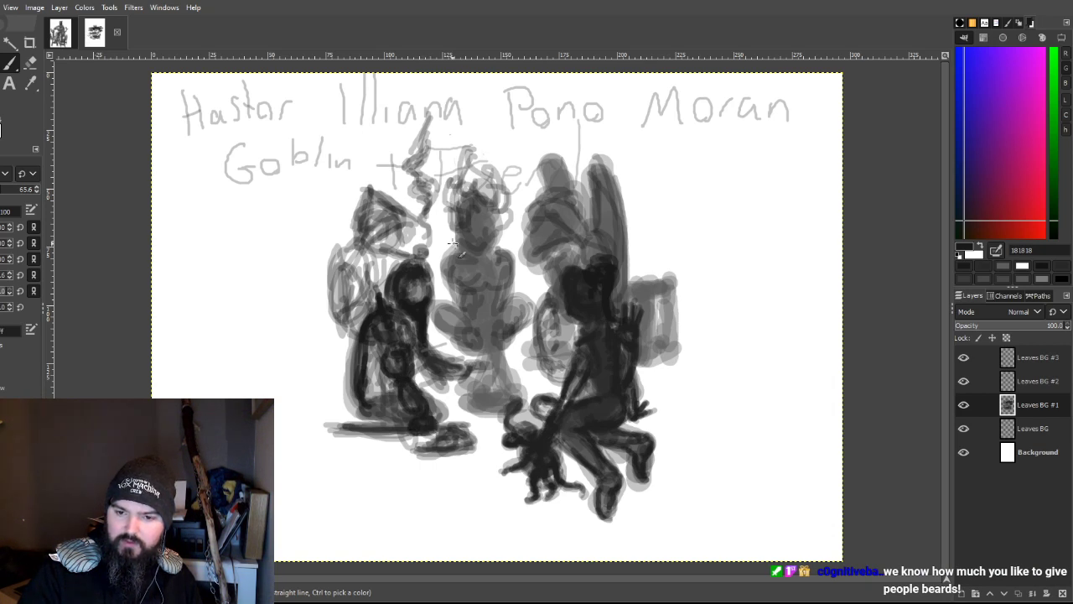
mouse_move(414, 348)
left_mouse_down()
mouse_move(442, 363)
mouse_move(420, 350)
mouse_move(445, 348)
mouse_move(425, 365)
mouse_move(421, 349)
mouse_move(470, 367)
mouse_move(423, 344)
mouse_move(470, 363)
mouse_move(451, 368)
mouse_move(476, 360)
left_mouse_up()
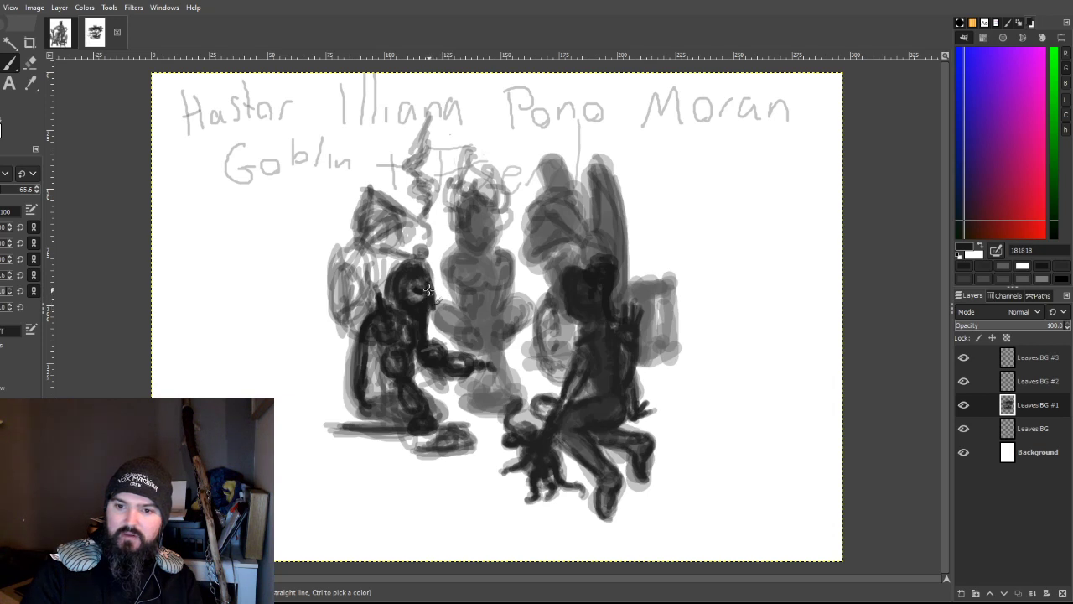
mouse_move(373, 387)
left_mouse_down()
mouse_move(435, 400)
mouse_move(426, 389)
mouse_move(444, 413)
mouse_move(364, 401)
mouse_move(378, 414)
mouse_move(326, 435)
mouse_move(360, 433)
mouse_move(333, 433)
mouse_move(366, 415)
mouse_move(361, 435)
mouse_move(386, 416)
mouse_move(401, 430)
mouse_move(418, 424)
mouse_move(385, 415)
mouse_move(405, 412)
mouse_move(353, 413)
mouse_move(360, 397)
mouse_move(349, 414)
mouse_move(330, 414)
mouse_move(354, 414)
mouse_move(357, 384)
left_mouse_up()
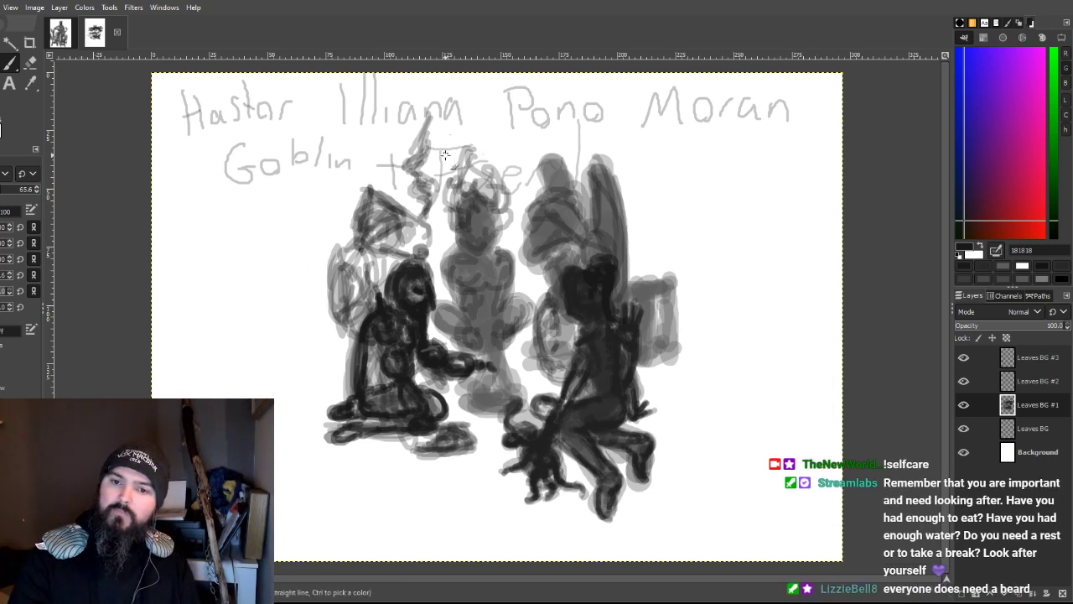
Step: Outline the rear left figure's pointed hat, face, back and arm with bold dark strokes
mouse_move(397, 248)
left_mouse_down()
mouse_move(369, 252)
mouse_move(415, 226)
mouse_move(373, 239)
mouse_move(352, 183)
left_mouse_up()
mouse_move(410, 216)
left_mouse_down()
mouse_move(418, 233)
mouse_move(365, 203)
mouse_move(342, 252)
mouse_move(351, 266)
mouse_move(387, 263)
mouse_move(404, 233)
left_mouse_up()
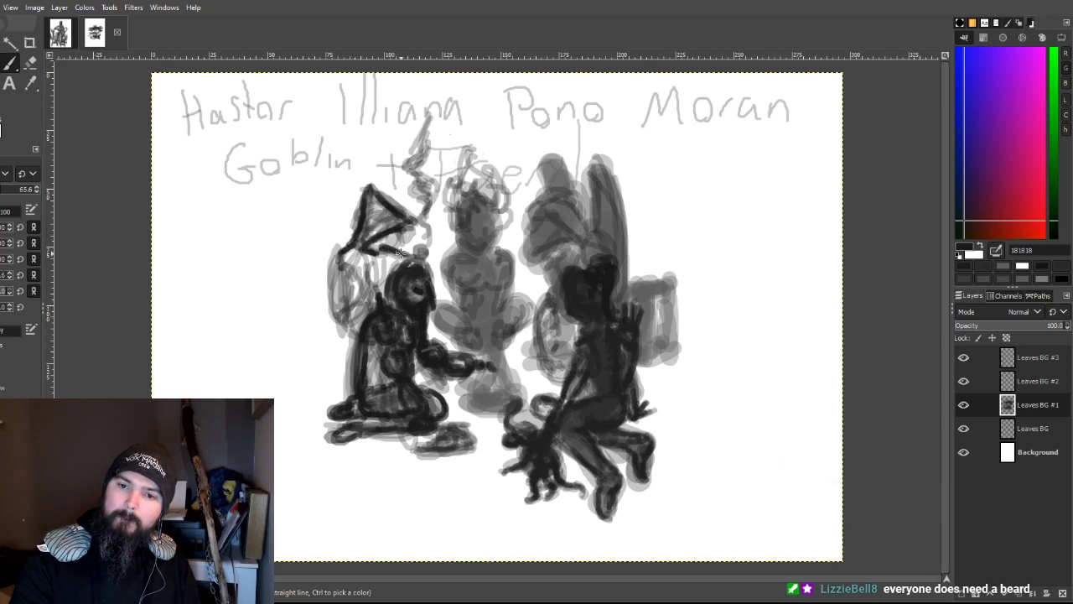
left_click_drag(417, 252, 422, 247)
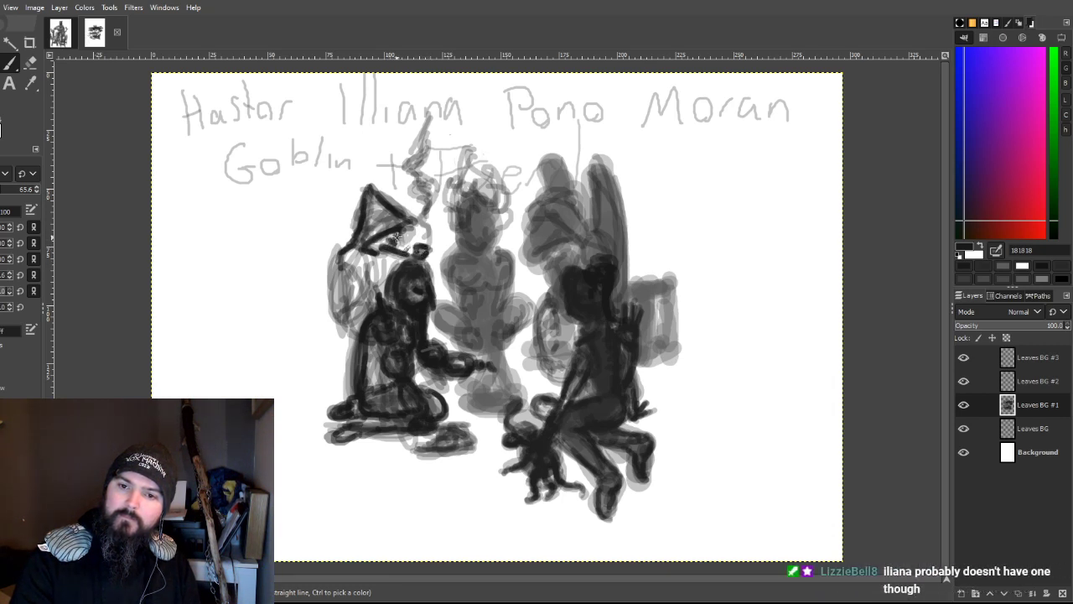
left_click_drag(407, 225, 414, 229)
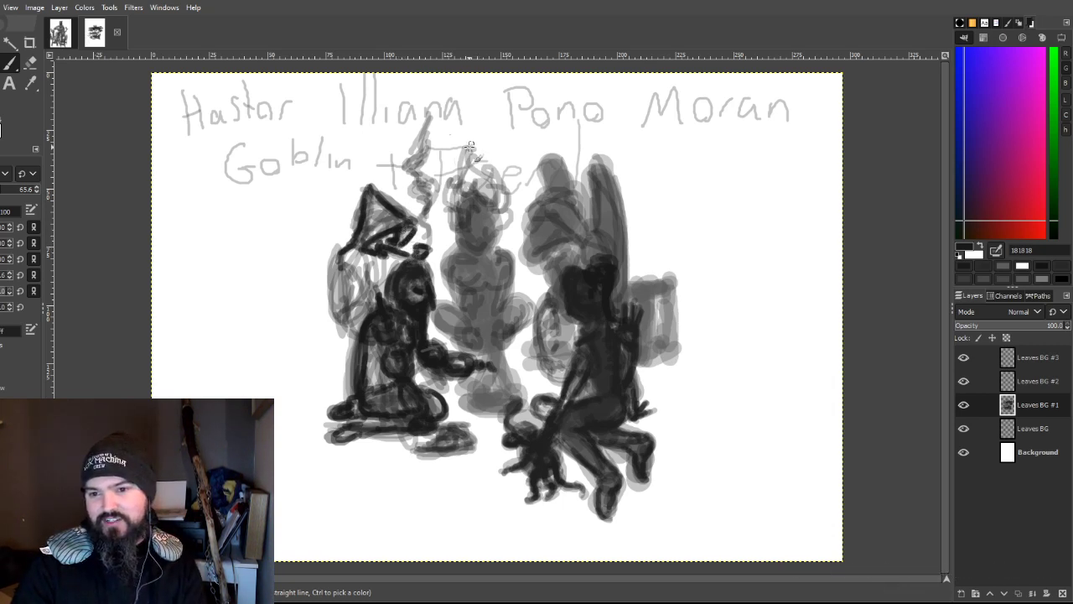
mouse_move(335, 256)
left_mouse_down()
mouse_move(335, 305)
mouse_move(350, 285)
mouse_move(354, 299)
mouse_move(346, 295)
mouse_move(344, 315)
mouse_move(353, 269)
mouse_move(350, 300)
mouse_move(381, 260)
mouse_move(386, 291)
mouse_move(340, 310)
mouse_move(355, 312)
mouse_move(372, 307)
mouse_move(382, 264)
mouse_move(396, 261)
mouse_move(356, 269)
mouse_move(338, 338)
mouse_move(361, 212)
mouse_move(364, 349)
mouse_move(337, 337)
mouse_move(349, 365)
mouse_move(348, 331)
left_mouse_up()
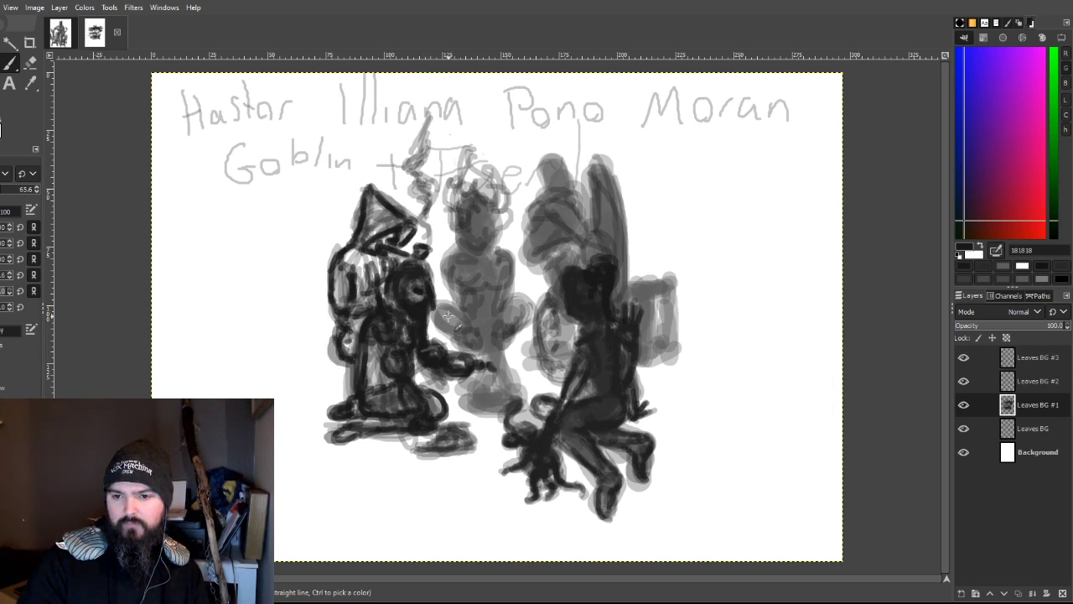
Step: Define the central figure in dark lines, with crossed legs, chest and shoulders, a face and curly hair
mouse_move(453, 306)
left_mouse_down()
mouse_move(459, 326)
mouse_move(444, 312)
mouse_move(462, 335)
mouse_move(536, 312)
mouse_move(543, 325)
mouse_move(500, 342)
left_mouse_up()
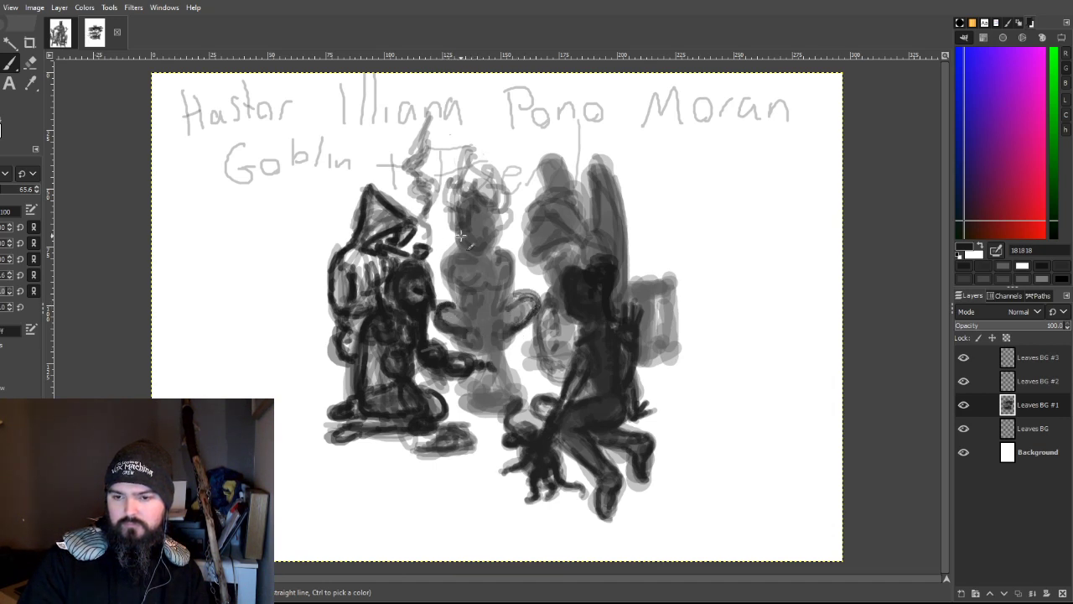
mouse_move(452, 286)
left_mouse_down()
mouse_move(463, 310)
mouse_move(489, 314)
mouse_move(506, 291)
mouse_move(475, 340)
mouse_move(483, 344)
mouse_move(503, 340)
mouse_move(482, 330)
mouse_move(503, 321)
mouse_move(499, 340)
mouse_move(461, 305)
mouse_move(460, 286)
mouse_move(502, 273)
mouse_move(498, 291)
left_mouse_up()
left_click_drag(451, 256, 478, 254)
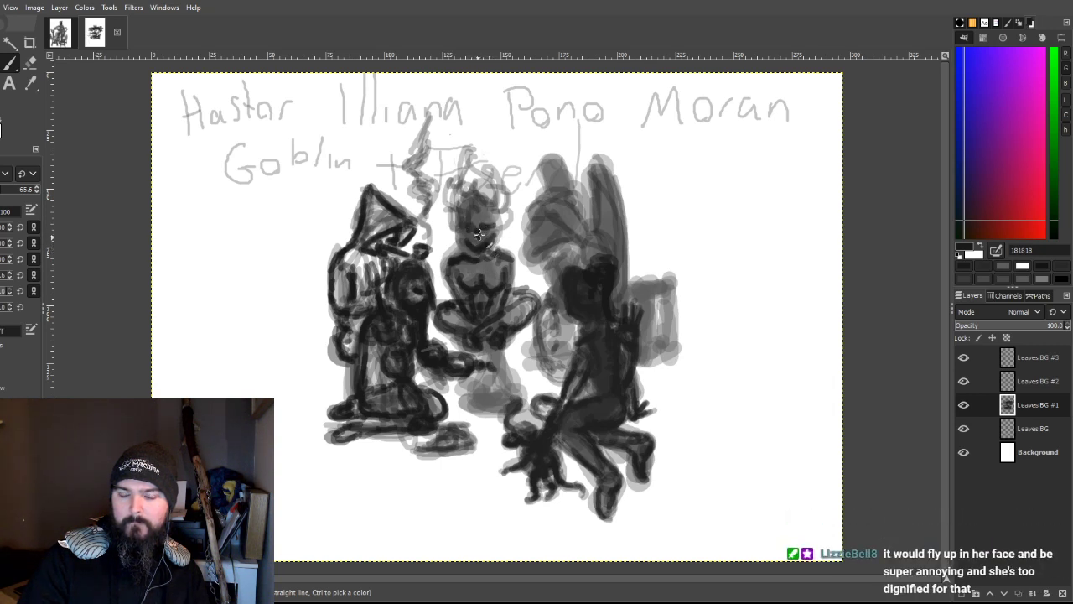
left_click_drag(460, 228, 485, 249)
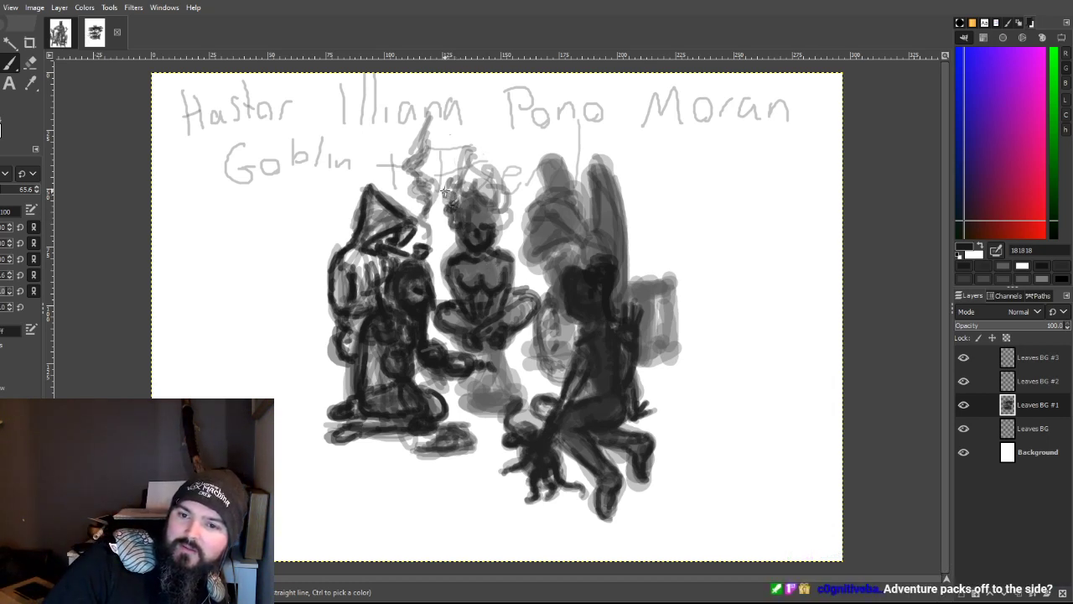
mouse_move(452, 200)
left_mouse_down()
mouse_move(471, 159)
mouse_move(478, 186)
mouse_move(469, 181)
mouse_move(482, 180)
mouse_move(484, 193)
mouse_move(496, 182)
mouse_move(505, 202)
mouse_move(502, 186)
mouse_move(502, 226)
mouse_move(474, 201)
left_mouse_up()
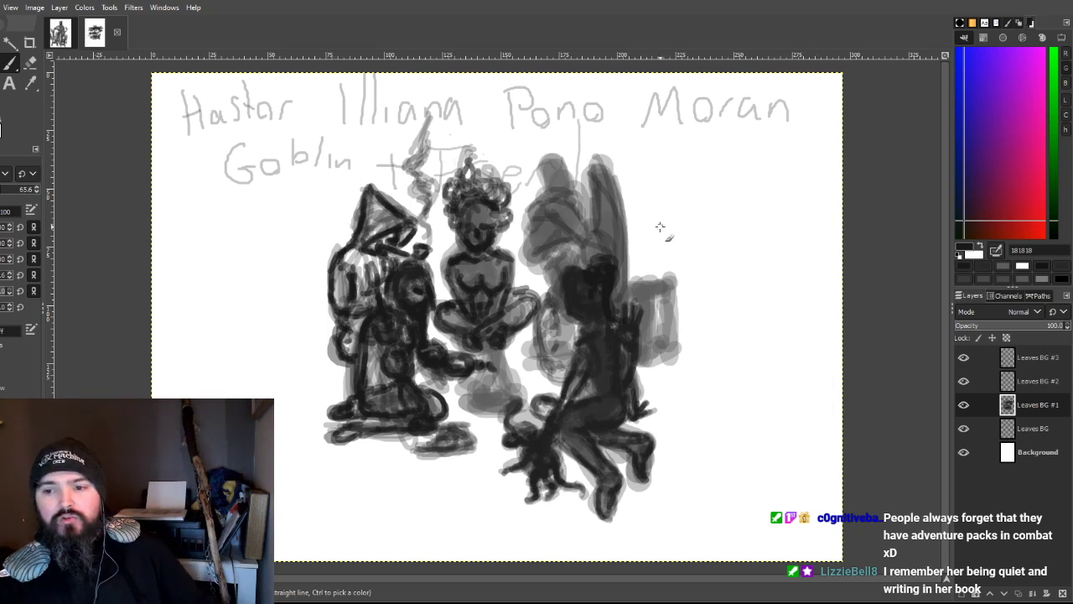
Step: Outline the box behind the kneeling figure with a side handle, and sketch adventure packs on the ground at both sides of the group
mouse_move(670, 280)
left_mouse_down()
mouse_move(646, 363)
mouse_move(663, 296)
mouse_move(653, 275)
mouse_move(632, 278)
mouse_move(631, 295)
mouse_move(665, 277)
mouse_move(684, 307)
mouse_move(680, 298)
mouse_move(677, 326)
mouse_move(685, 328)
left_mouse_up()
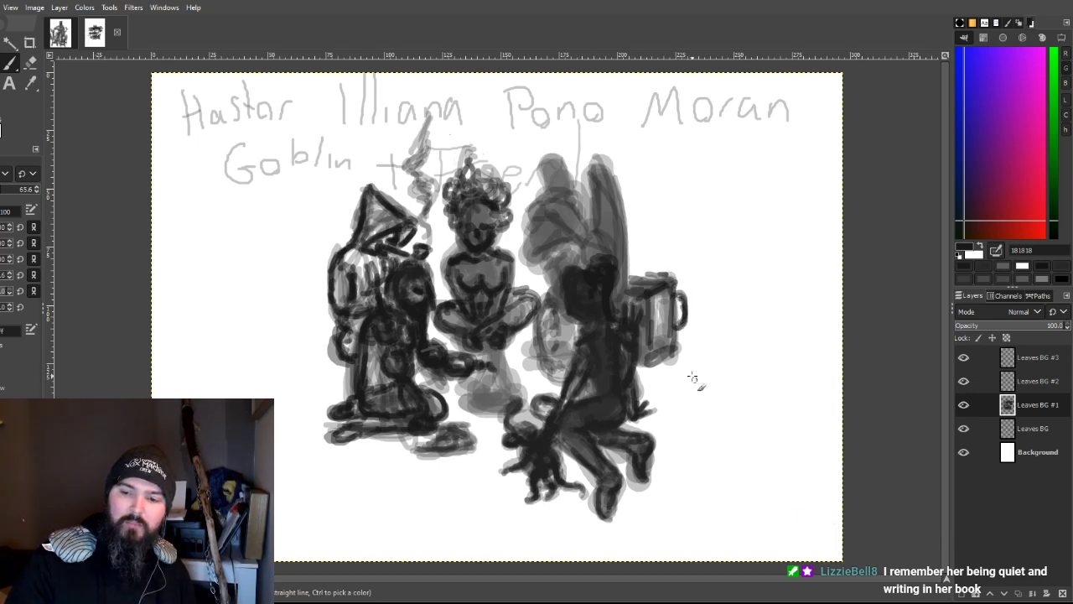
mouse_move(680, 438)
left_mouse_down()
mouse_move(654, 411)
mouse_move(691, 381)
mouse_move(703, 424)
mouse_move(711, 388)
mouse_move(666, 419)
left_mouse_up()
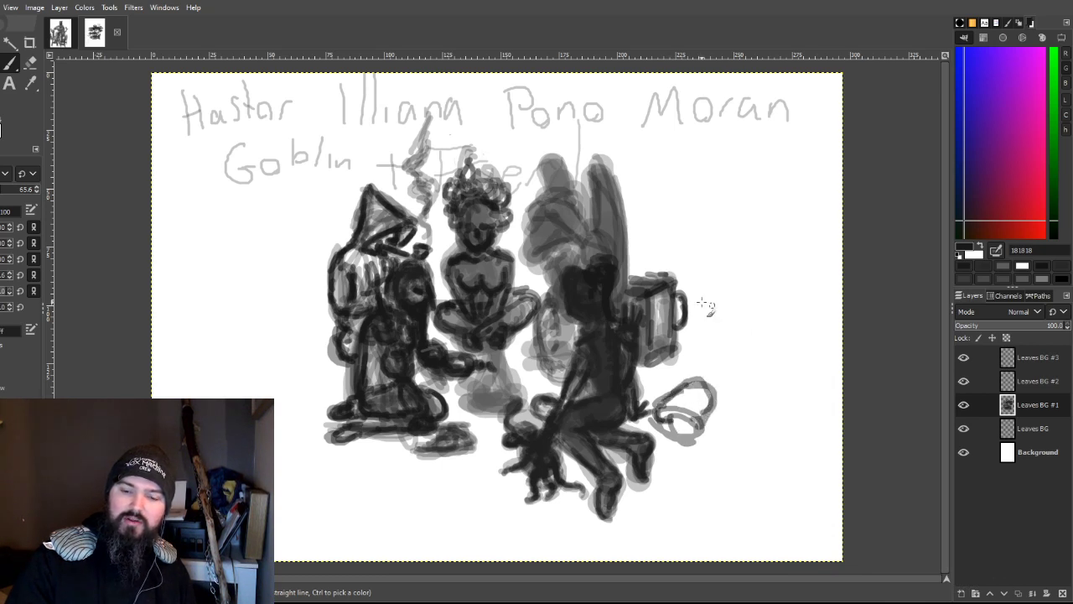
mouse_move(319, 414)
left_mouse_down()
mouse_move(302, 415)
mouse_move(316, 446)
mouse_move(306, 452)
mouse_move(301, 423)
mouse_move(280, 423)
mouse_move(301, 410)
mouse_move(323, 432)
mouse_move(289, 428)
left_mouse_up()
mouse_move(291, 330)
left_mouse_down()
mouse_move(276, 335)
mouse_move(302, 346)
mouse_move(326, 319)
mouse_move(293, 338)
left_mouse_up()
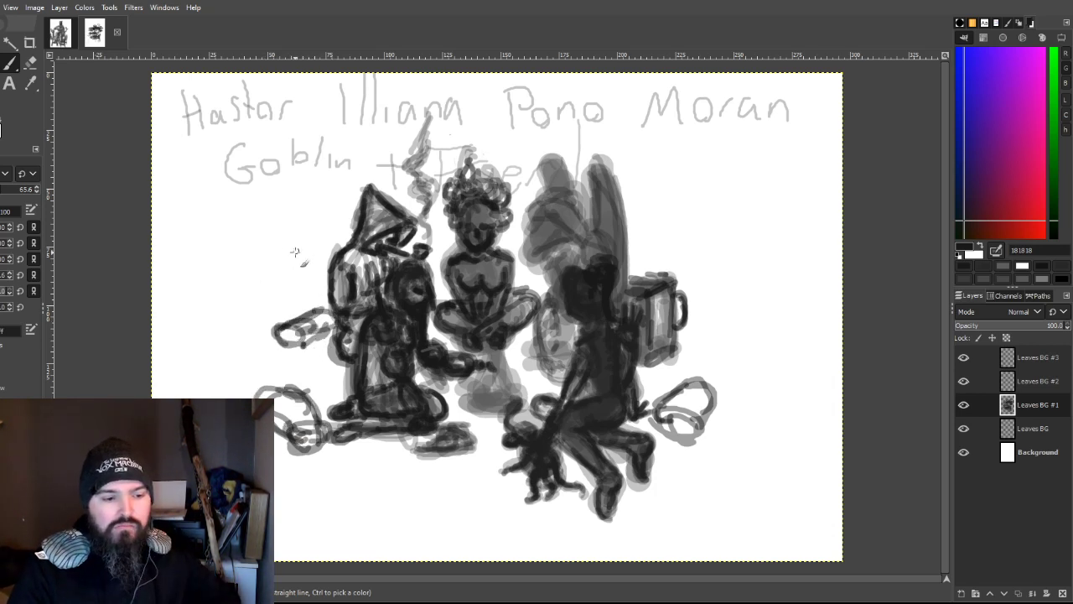
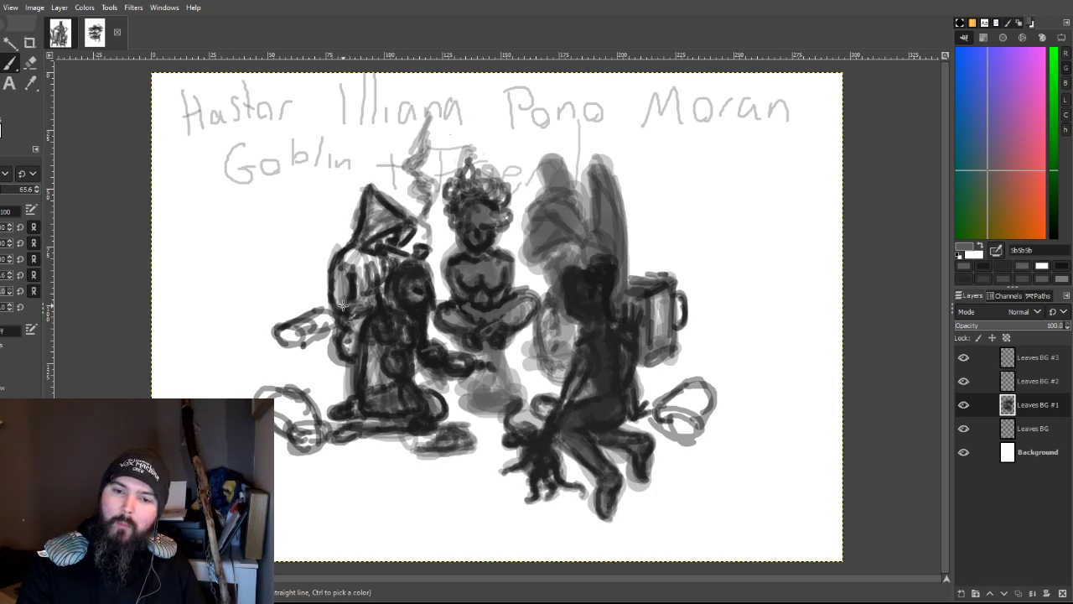
Step: Fill the hatted figure, the packs beside the left seated figure and the box behind the kneeling figure with mid-grey 5b5b5b
mouse_move(342, 267)
left_mouse_down()
mouse_move(371, 284)
mouse_move(382, 268)
mouse_move(370, 288)
mouse_move(360, 279)
mouse_move(348, 321)
mouse_move(349, 264)
left_mouse_up()
mouse_move(381, 227)
left_mouse_down()
mouse_move(383, 241)
mouse_move(396, 235)
mouse_move(377, 215)
mouse_move(388, 219)
mouse_move(354, 256)
mouse_move(365, 261)
left_mouse_up()
mouse_move(303, 341)
left_mouse_down()
mouse_move(289, 336)
mouse_move(303, 347)
mouse_move(303, 329)
mouse_move(329, 334)
mouse_move(334, 322)
mouse_move(318, 332)
left_mouse_up()
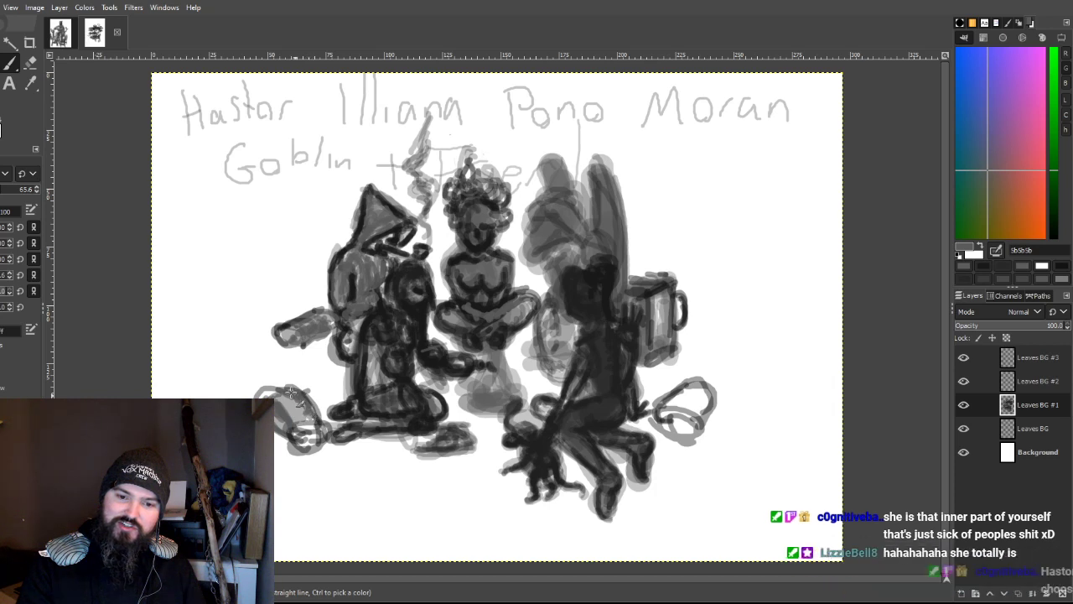
mouse_move(276, 404)
left_mouse_down()
mouse_move(284, 397)
mouse_move(295, 429)
mouse_move(317, 441)
mouse_move(298, 451)
mouse_move(308, 444)
mouse_move(291, 432)
mouse_move(298, 437)
left_mouse_up()
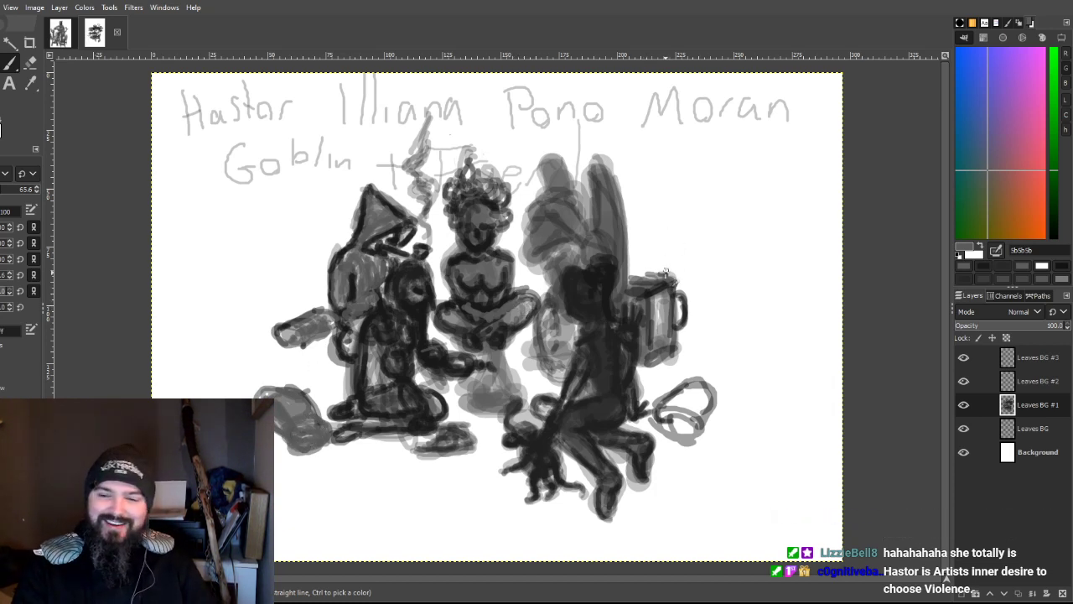
mouse_move(660, 335)
left_mouse_down()
mouse_move(656, 299)
mouse_move(658, 339)
mouse_move(665, 313)
mouse_move(654, 301)
mouse_move(652, 352)
left_mouse_up()
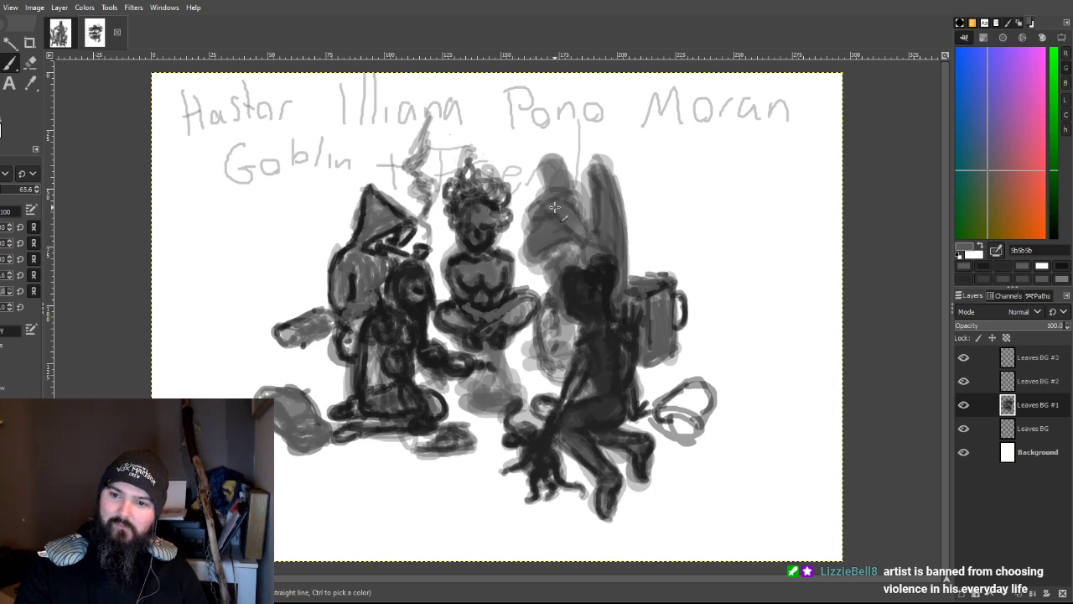
Step: Outline the winged figure behind the kneeling one in dark 1c1c1c, defining the head, ribbed wings, body and outstretched hand
left_click(833, 182, "ctrl")
mouse_move(540, 218)
left_mouse_down()
mouse_move(565, 194)
mouse_move(539, 201)
mouse_move(578, 185)
mouse_move(581, 199)
mouse_move(548, 223)
mouse_move(533, 220)
mouse_move(567, 226)
mouse_move(586, 265)
mouse_move(553, 256)
left_mouse_up()
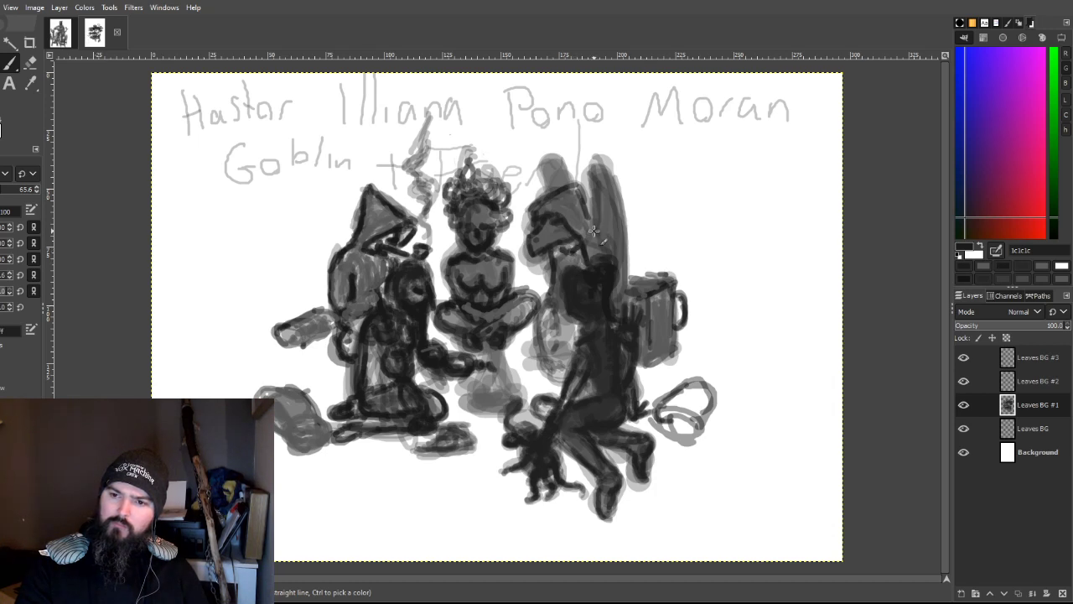
mouse_move(602, 225)
left_mouse_down()
mouse_move(597, 165)
mouse_move(620, 194)
mouse_move(602, 161)
mouse_move(636, 215)
mouse_move(615, 170)
mouse_move(642, 266)
left_mouse_up()
mouse_move(599, 178)
left_mouse_down()
mouse_move(630, 285)
mouse_move(625, 197)
mouse_move(639, 273)
mouse_move(619, 186)
mouse_move(629, 238)
mouse_move(644, 225)
mouse_move(620, 208)
left_mouse_up()
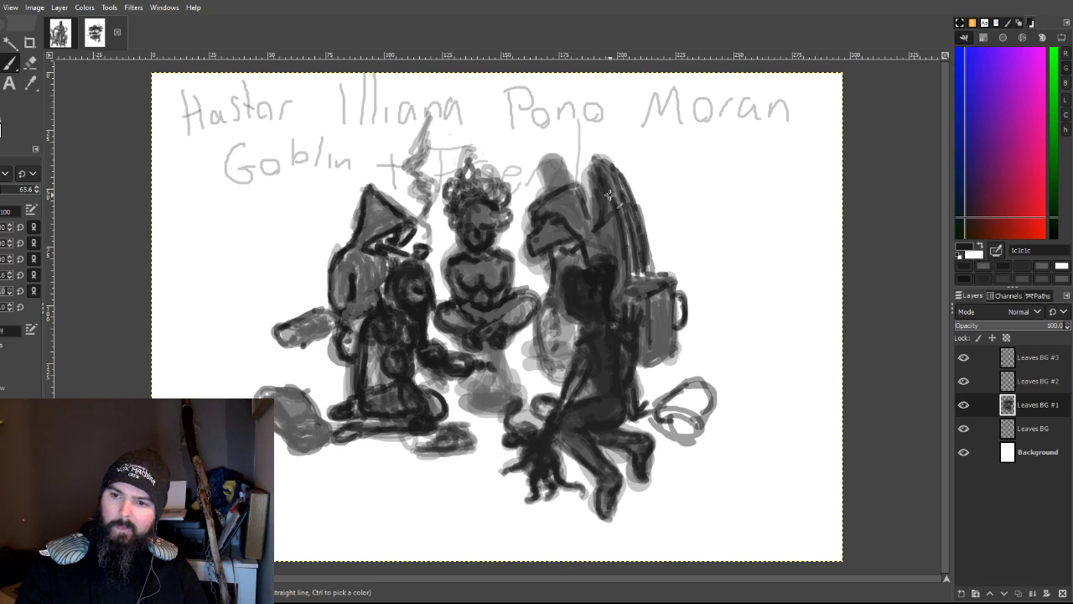
mouse_move(574, 177)
left_mouse_down()
mouse_move(550, 157)
mouse_move(548, 186)
mouse_move(555, 154)
mouse_move(564, 185)
mouse_move(601, 93)
mouse_move(566, 120)
mouse_move(571, 191)
mouse_move(536, 179)
left_mouse_up()
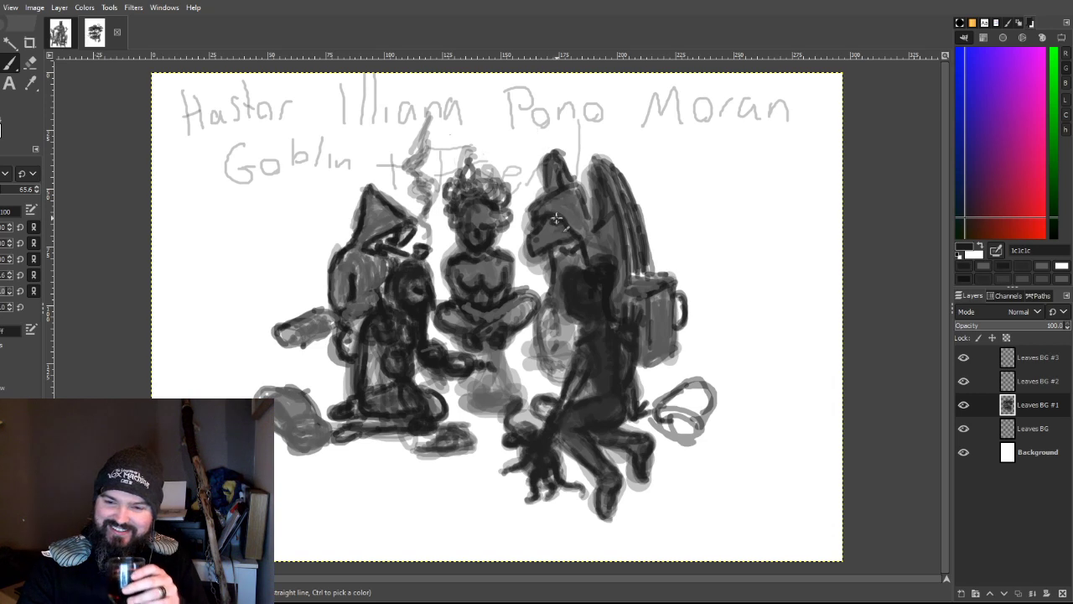
mouse_move(540, 353)
left_mouse_down()
mouse_move(548, 291)
mouse_move(560, 294)
mouse_move(542, 302)
mouse_move(535, 356)
left_mouse_up()
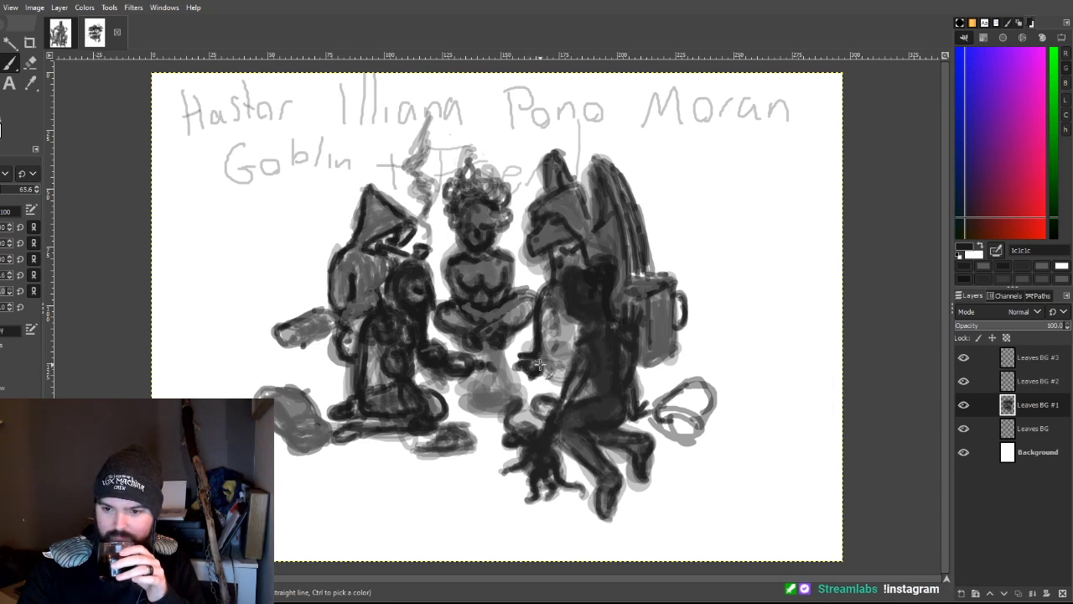
mouse_move(535, 358)
left_mouse_down()
mouse_move(556, 378)
mouse_move(555, 327)
mouse_move(574, 363)
left_mouse_up()
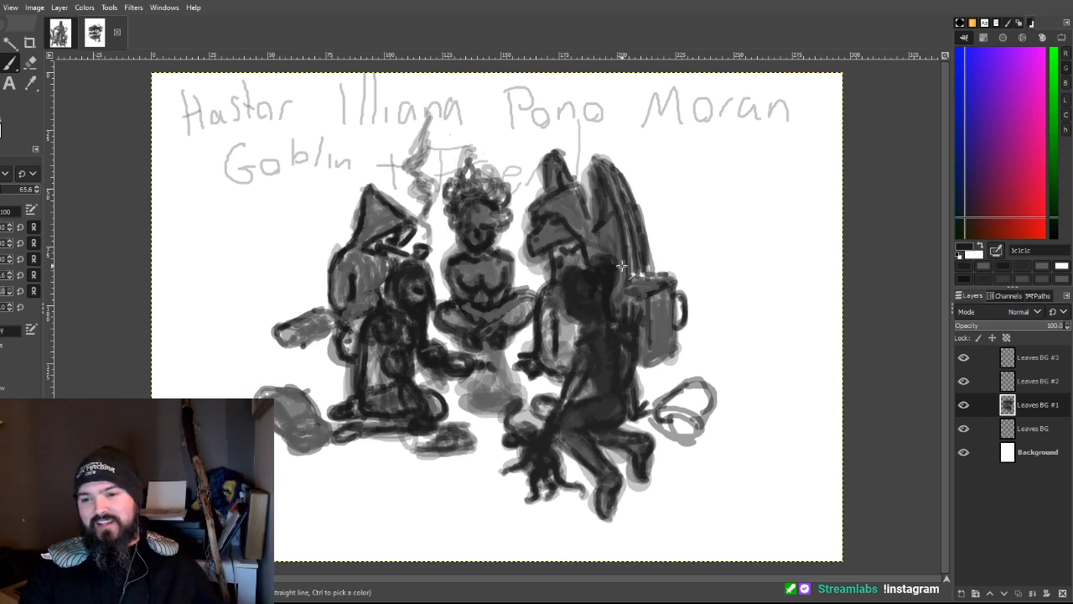
Step: Darken the box behind the kneeling figure and outline the ground packs at both sides of the group, adding one pack on each side
mouse_move(631, 367)
left_mouse_down()
mouse_move(650, 306)
mouse_move(647, 362)
mouse_move(672, 366)
mouse_move(658, 357)
mouse_move(681, 302)
mouse_move(674, 347)
mouse_move(685, 312)
mouse_move(696, 339)
mouse_move(683, 347)
mouse_move(681, 325)
left_mouse_up()
mouse_move(682, 428)
left_mouse_down()
mouse_move(658, 412)
mouse_move(693, 420)
mouse_move(678, 403)
mouse_move(655, 410)
mouse_move(697, 420)
mouse_move(660, 404)
mouse_move(691, 394)
mouse_move(708, 409)
mouse_move(692, 382)
mouse_move(728, 388)
mouse_move(715, 426)
mouse_move(738, 432)
mouse_move(707, 424)
mouse_move(715, 370)
mouse_move(733, 369)
mouse_move(753, 430)
mouse_move(756, 415)
mouse_move(745, 403)
mouse_move(744, 428)
mouse_move(721, 369)
mouse_move(710, 366)
mouse_move(703, 415)
mouse_move(700, 366)
mouse_move(709, 364)
mouse_move(703, 404)
mouse_move(721, 350)
mouse_move(733, 364)
mouse_move(716, 355)
mouse_move(718, 365)
mouse_move(733, 366)
mouse_move(719, 376)
mouse_move(740, 371)
mouse_move(724, 369)
mouse_move(707, 417)
mouse_move(725, 429)
mouse_move(735, 371)
mouse_move(736, 427)
mouse_move(715, 415)
mouse_move(726, 337)
left_mouse_up()
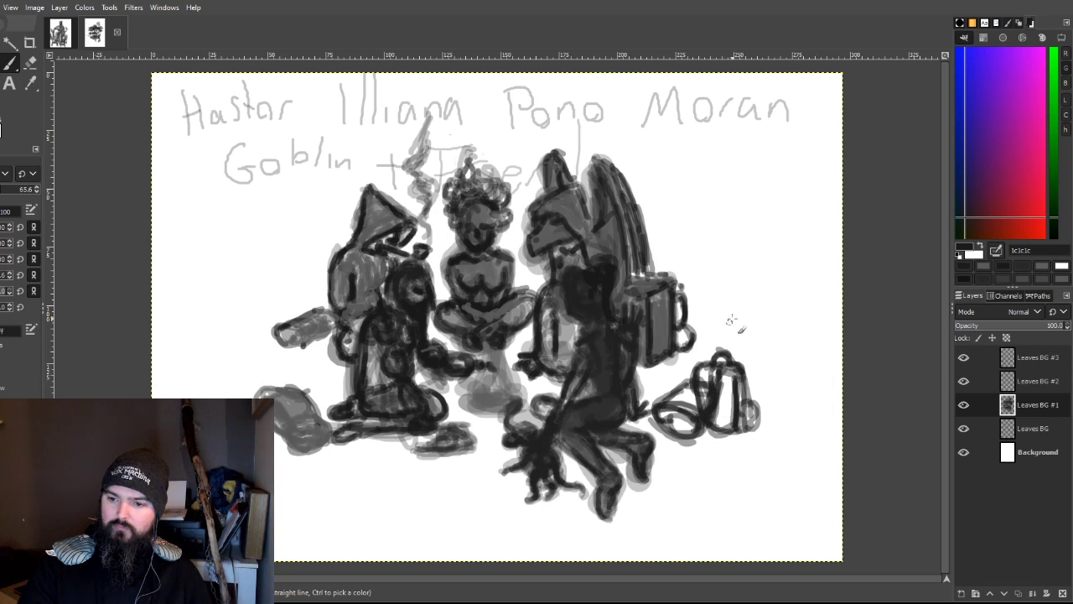
mouse_move(260, 395)
left_mouse_down()
mouse_move(296, 444)
mouse_move(296, 423)
mouse_move(290, 438)
mouse_move(318, 445)
mouse_move(326, 414)
mouse_move(268, 395)
mouse_move(293, 390)
left_mouse_up()
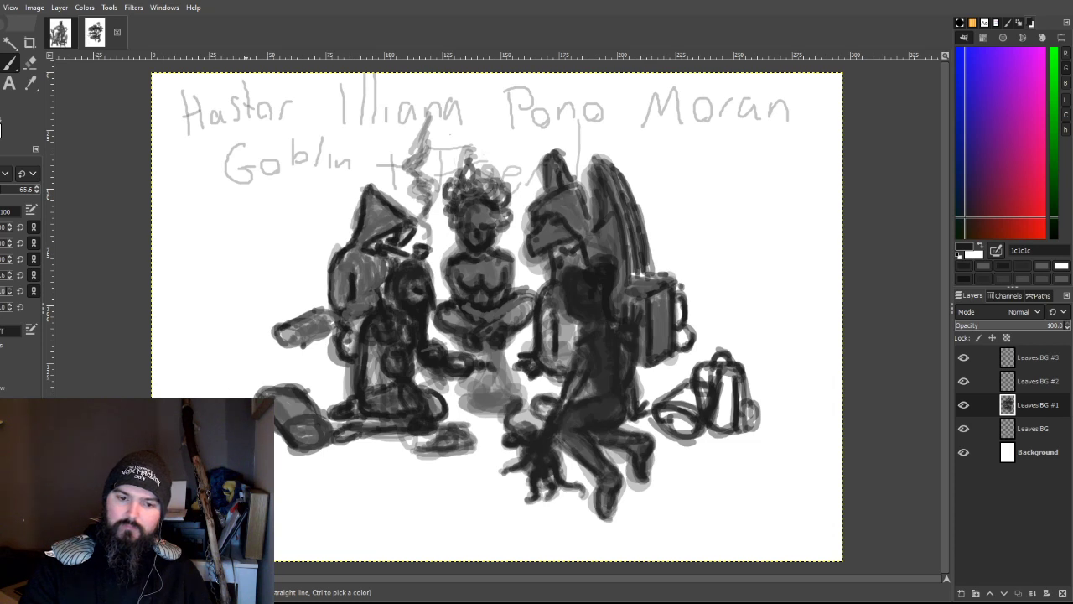
mouse_move(221, 394)
left_mouse_down()
mouse_move(211, 368)
mouse_move(256, 396)
left_mouse_up()
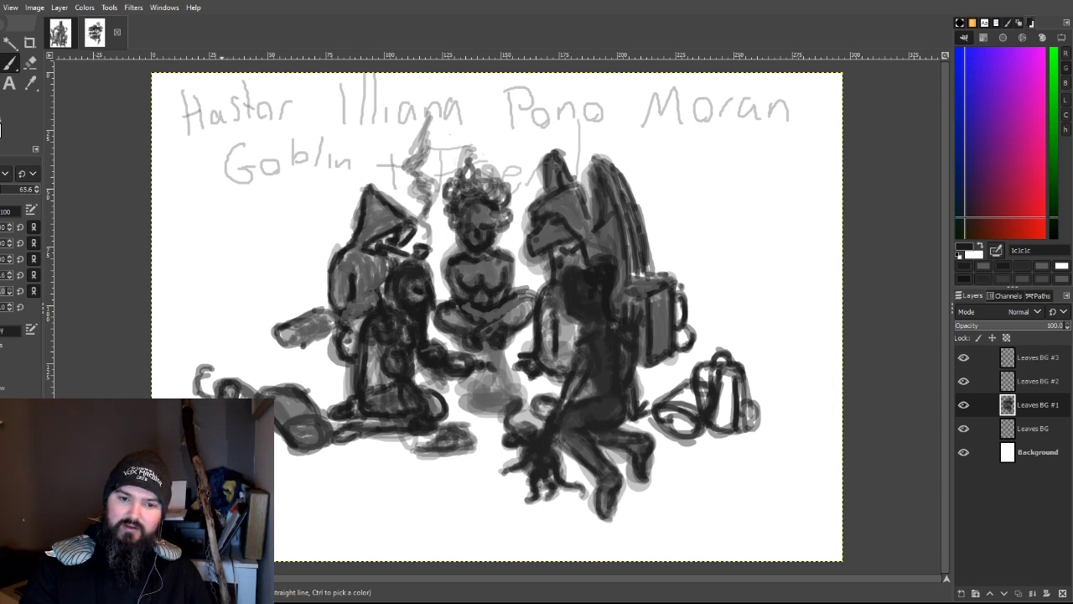
mouse_move(211, 392)
left_mouse_down()
mouse_move(225, 369)
mouse_move(205, 367)
mouse_move(237, 350)
mouse_move(229, 373)
mouse_move(252, 366)
mouse_move(226, 368)
mouse_move(252, 351)
mouse_move(229, 370)
mouse_move(244, 352)
mouse_move(228, 370)
mouse_move(213, 365)
mouse_move(228, 355)
mouse_move(279, 365)
mouse_move(283, 387)
mouse_move(286, 370)
mouse_move(258, 390)
mouse_move(285, 368)
mouse_move(270, 378)
mouse_move(287, 388)
mouse_move(267, 379)
mouse_move(289, 380)
mouse_move(265, 389)
mouse_move(277, 371)
mouse_move(207, 373)
mouse_move(238, 387)
mouse_move(265, 375)
mouse_move(250, 365)
mouse_move(248, 375)
mouse_move(260, 360)
mouse_move(266, 377)
mouse_move(254, 391)
mouse_move(209, 389)
mouse_move(223, 374)
mouse_move(248, 391)
mouse_move(244, 359)
mouse_move(253, 389)
mouse_move(269, 363)
mouse_move(297, 384)
left_mouse_up()
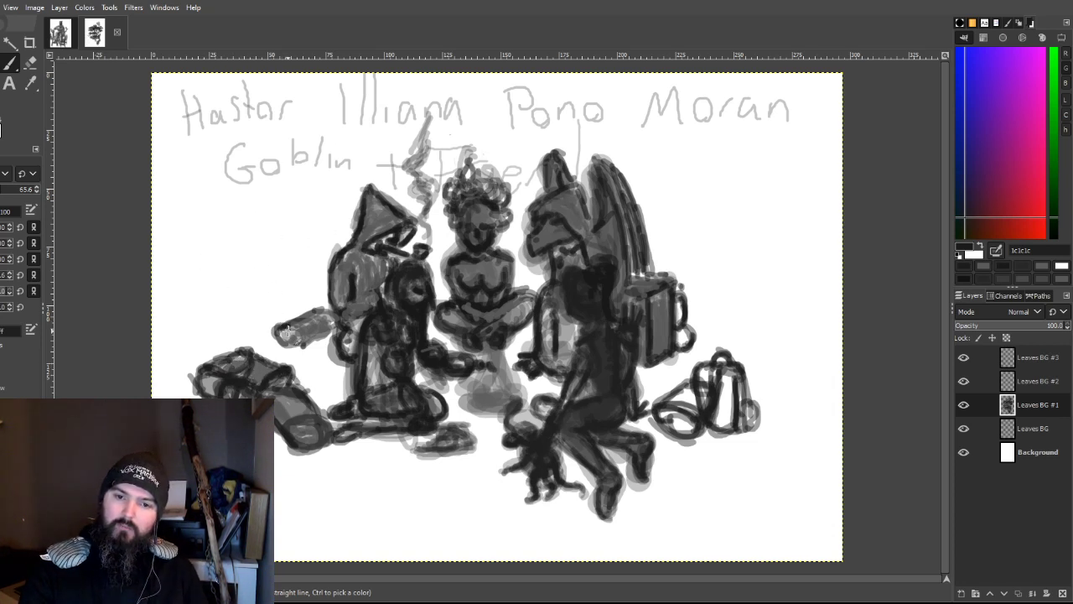
Step: Draw an upright backpack with crossed straps over the bedroll behind the hatted figure, and add hooked claws to the winged figure's wing tips
mouse_move(278, 328)
left_mouse_down()
mouse_move(309, 344)
mouse_move(282, 341)
mouse_move(290, 326)
mouse_move(294, 345)
mouse_move(330, 327)
mouse_move(310, 345)
mouse_move(336, 322)
mouse_move(320, 312)
mouse_move(280, 320)
mouse_move(266, 266)
mouse_move(287, 253)
mouse_move(290, 273)
mouse_move(283, 249)
mouse_move(289, 305)
left_mouse_up()
mouse_move(288, 256)
left_mouse_down()
mouse_move(323, 304)
mouse_move(295, 311)
mouse_move(309, 310)
mouse_move(296, 285)
mouse_move(310, 275)
mouse_move(293, 274)
mouse_move(285, 250)
left_mouse_up()
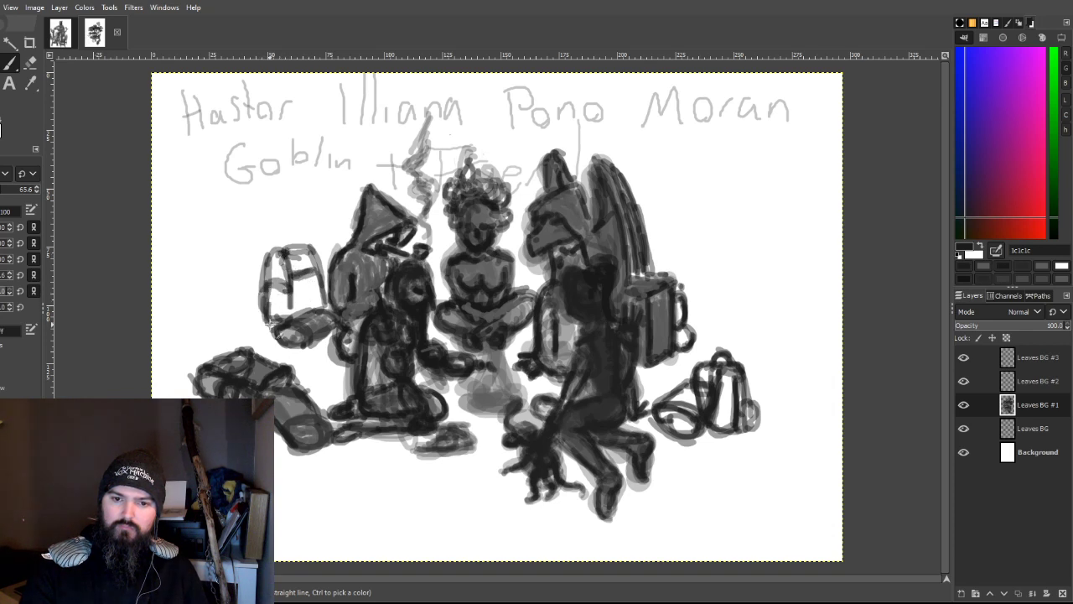
mouse_move(287, 303)
left_mouse_down()
mouse_move(262, 298)
mouse_move(288, 296)
mouse_move(266, 286)
mouse_move(280, 297)
mouse_move(269, 296)
mouse_move(278, 284)
mouse_move(262, 296)
mouse_move(288, 293)
mouse_move(267, 289)
mouse_move(269, 320)
mouse_move(290, 300)
mouse_move(289, 267)
left_mouse_up()
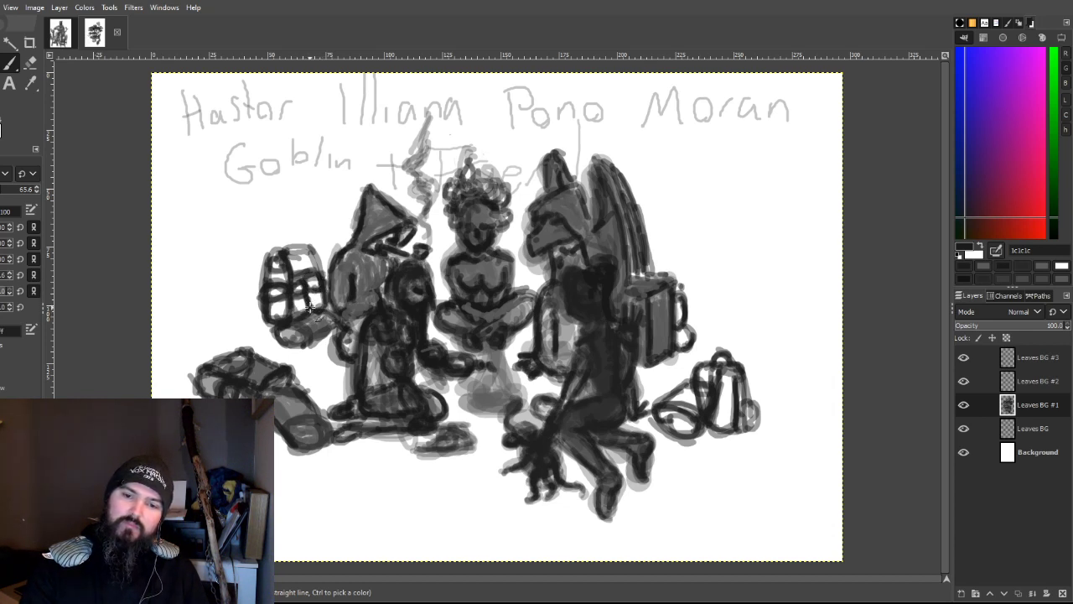
mouse_move(310, 269)
left_mouse_down()
mouse_move(280, 257)
mouse_move(314, 251)
mouse_move(318, 265)
mouse_move(275, 265)
mouse_move(269, 282)
mouse_move(287, 253)
left_mouse_up()
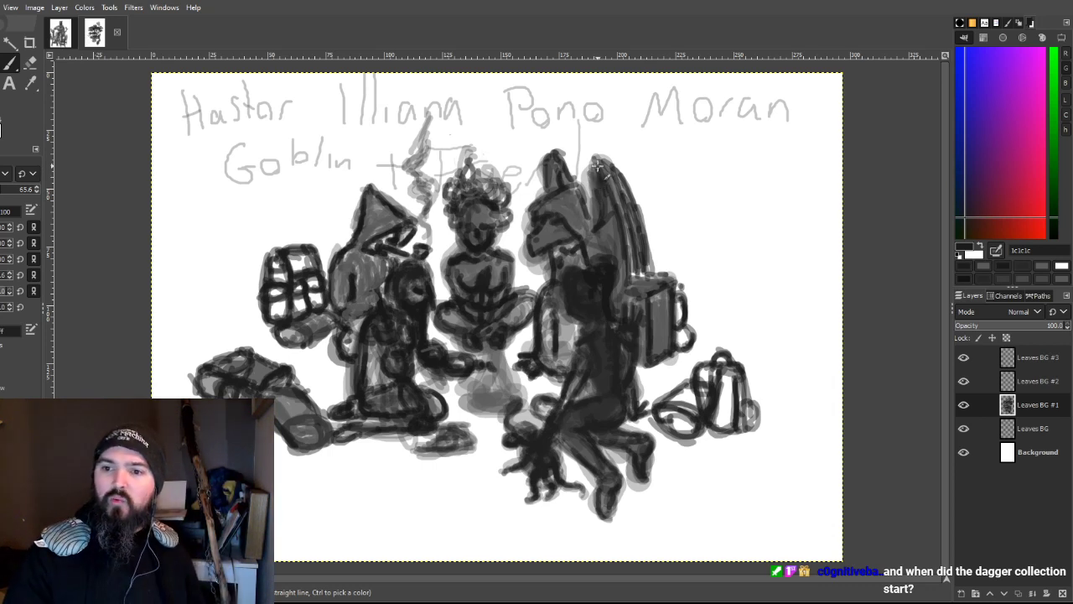
mouse_move(591, 155)
left_mouse_down()
mouse_move(623, 212)
mouse_move(604, 183)
left_mouse_up()
mouse_move(560, 156)
left_mouse_down()
mouse_move(564, 186)
mouse_move(596, 134)
mouse_move(606, 153)
mouse_move(578, 200)
left_mouse_up()
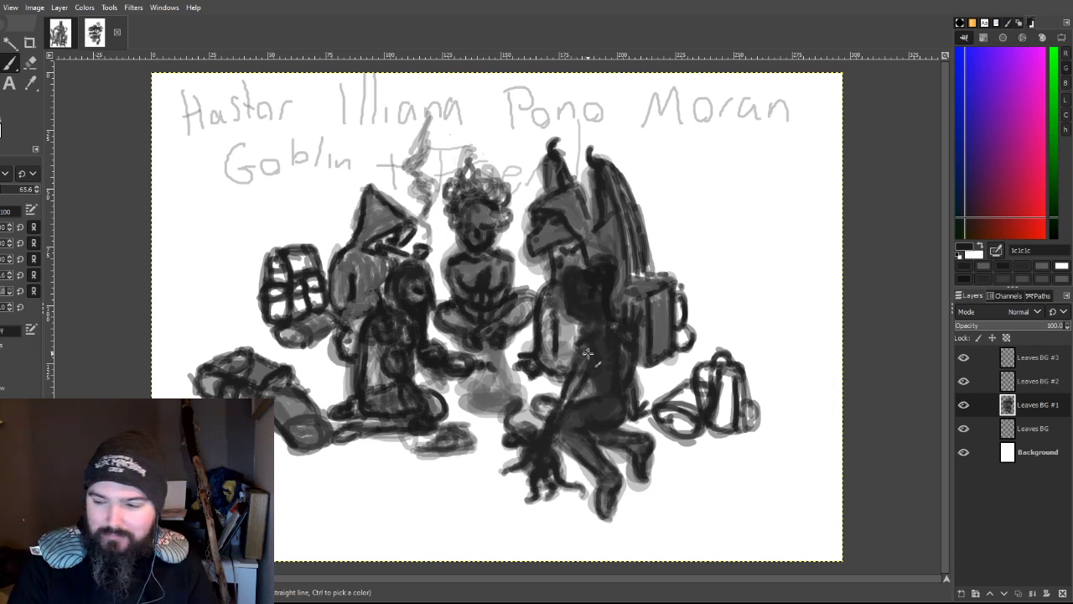
Step: Paint a pointed red ea1414 flame in the middle of the group on the Leaves BG #2 layer
left_click(1021, 428)
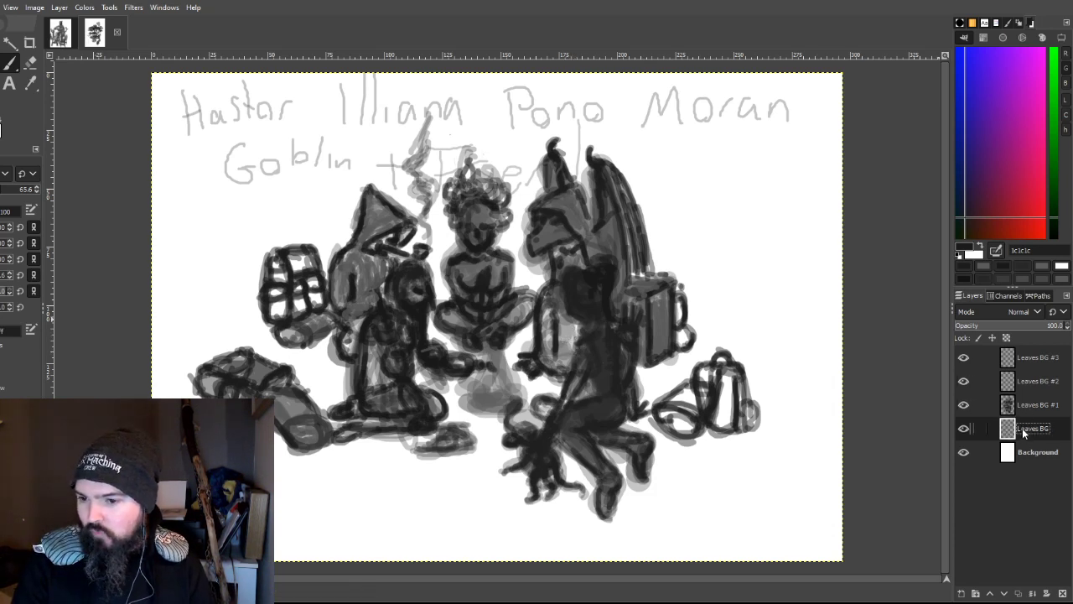
left_click(1031, 384)
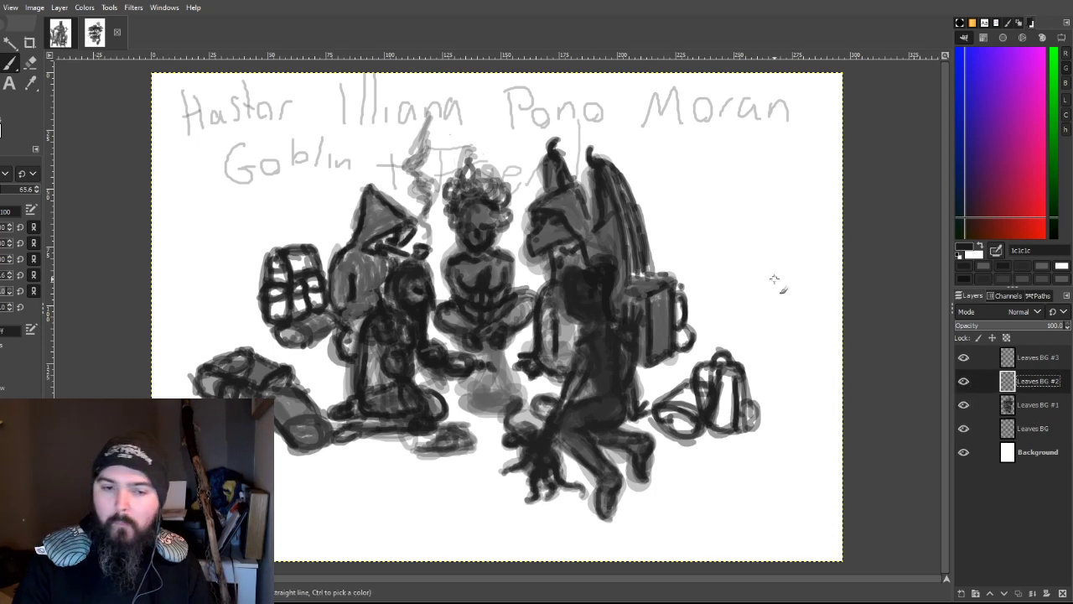
left_click(1040, 223)
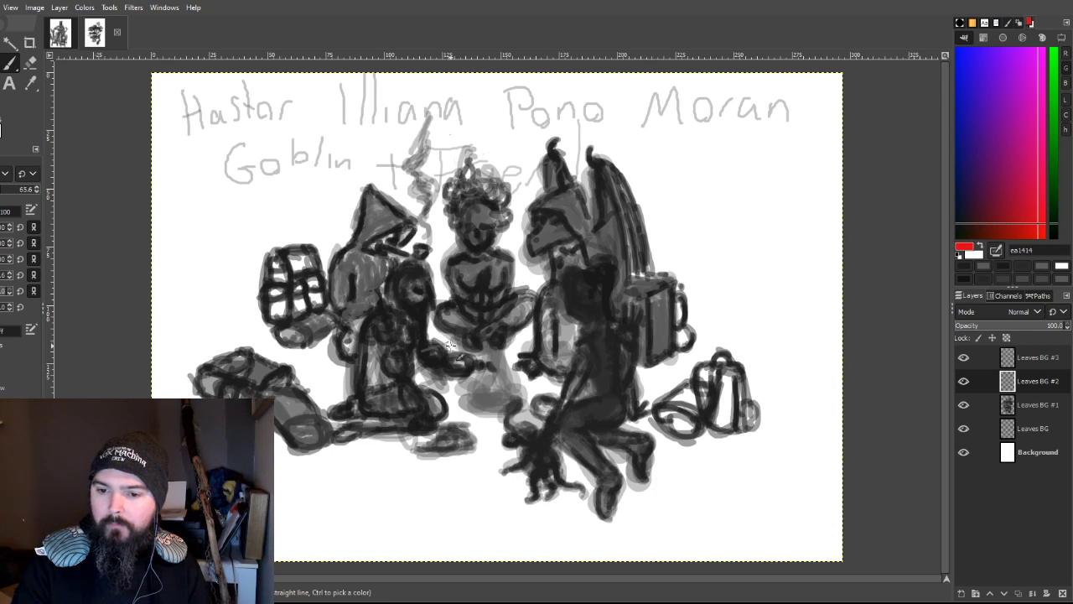
left_click_drag(481, 374, 490, 382)
mouse_move(490, 344)
left_mouse_down()
mouse_move(497, 382)
mouse_move(512, 382)
mouse_move(469, 388)
mouse_move(502, 389)
mouse_move(492, 330)
mouse_move(498, 376)
mouse_move(514, 387)
mouse_move(480, 389)
mouse_move(490, 380)
mouse_move(492, 327)
mouse_move(499, 373)
mouse_move(515, 387)
mouse_move(478, 390)
mouse_move(488, 372)
mouse_move(502, 382)
mouse_move(473, 394)
mouse_move(492, 330)
mouse_move(505, 383)
mouse_move(478, 392)
mouse_move(477, 377)
mouse_move(473, 390)
mouse_move(493, 322)
mouse_move(505, 370)
left_mouse_up()
Step: Layer orange and golden yellow eabe14 strokes over the red campfire flame with a finer brush of size 38.8
scroll(978, 105, "up", 3)
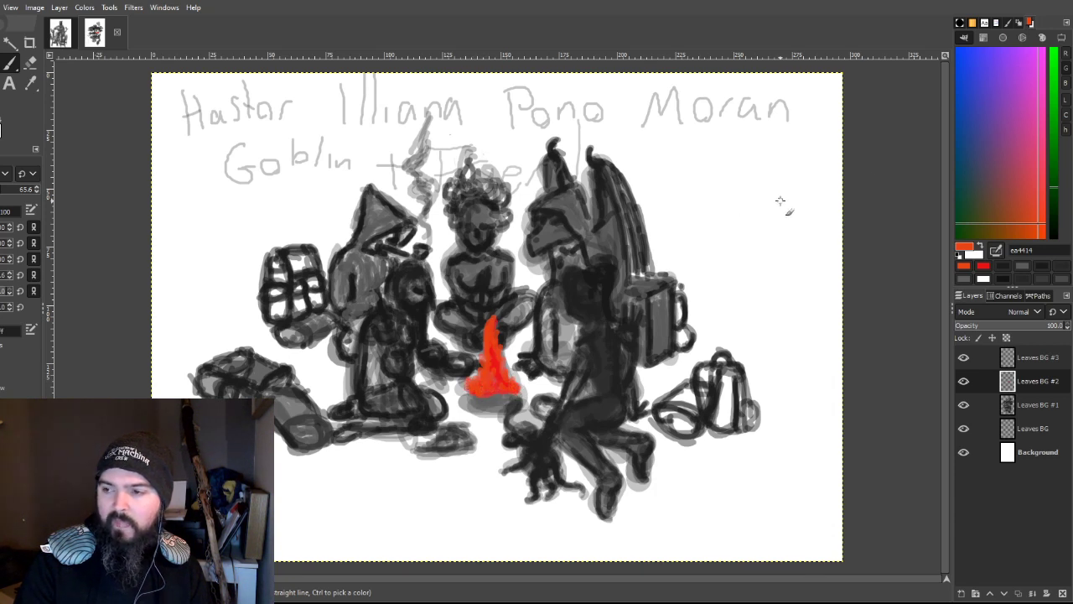
scroll(979, 107, "up", 3)
mouse_move(479, 401)
left_mouse_down()
mouse_move(466, 392)
mouse_move(485, 362)
mouse_move(492, 315)
mouse_move(513, 379)
mouse_move(488, 391)
left_mouse_up()
left_click_drag(1053, 156, 1052, 95)
mouse_move(470, 394)
left_mouse_down()
mouse_move(476, 404)
mouse_move(466, 388)
mouse_move(478, 382)
left_mouse_up()
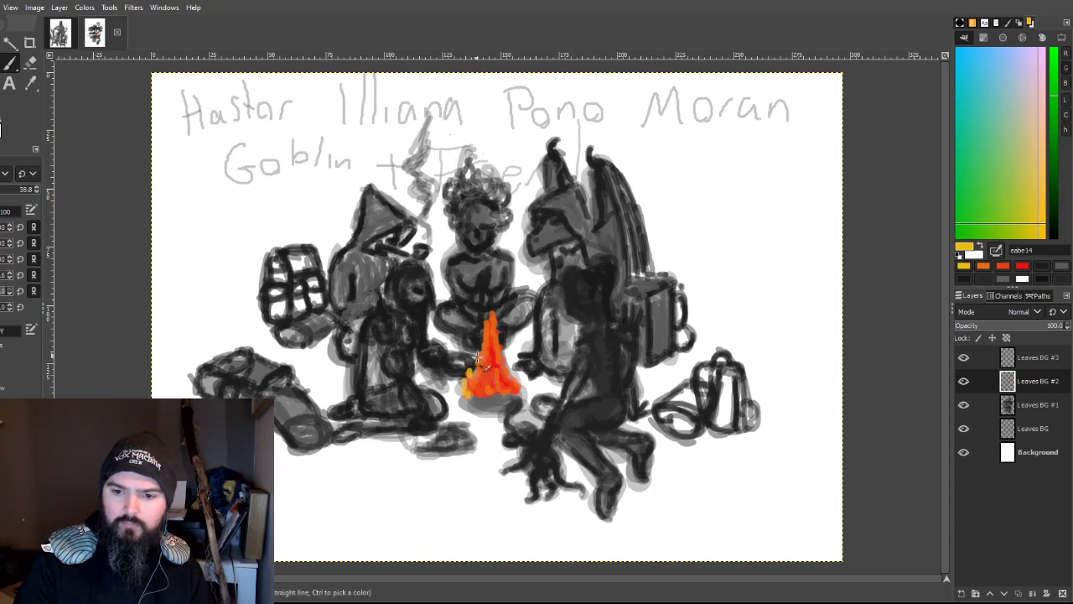
left_click_drag(467, 387, 479, 359)
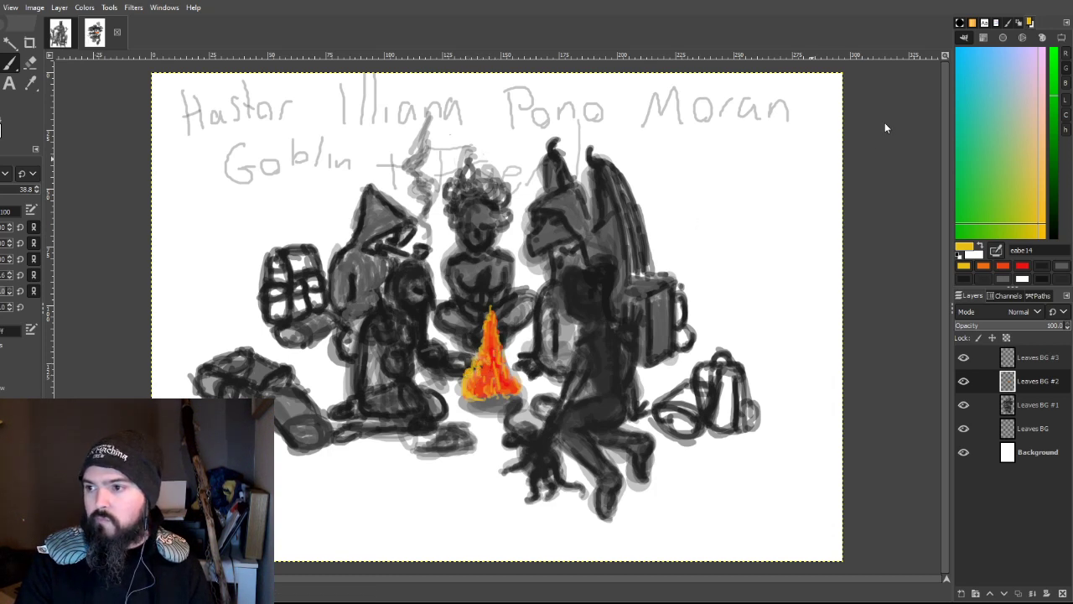
Step: Detail the flames with bright yellow eaf614 and orange-red ea5414 and ea3e14 strokes, and paint brown 6a3f0e logs beneath the fire
left_click(1053, 54)
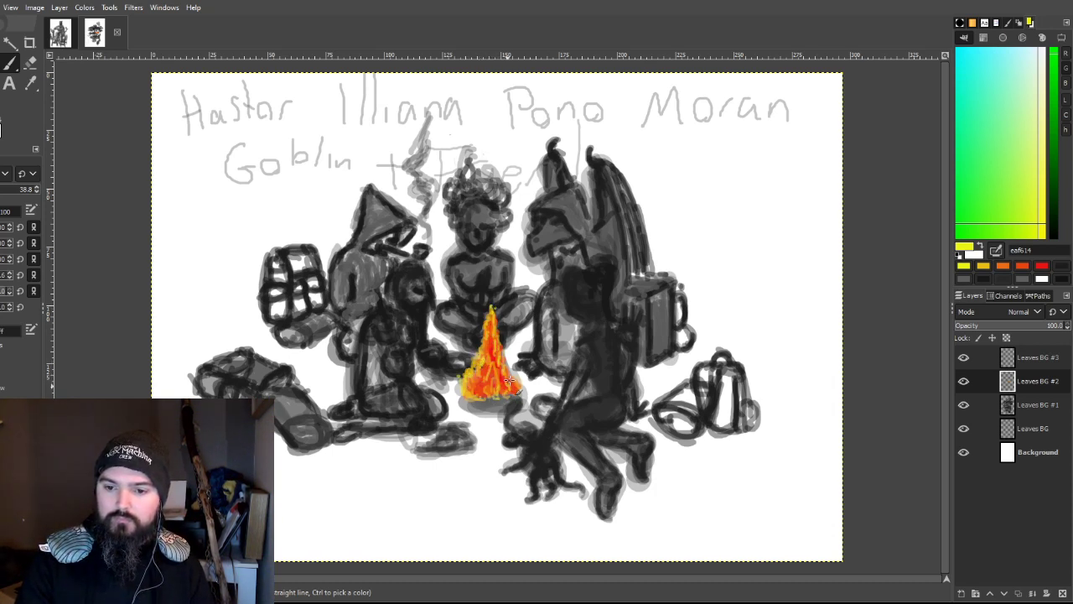
left_click(1002, 266)
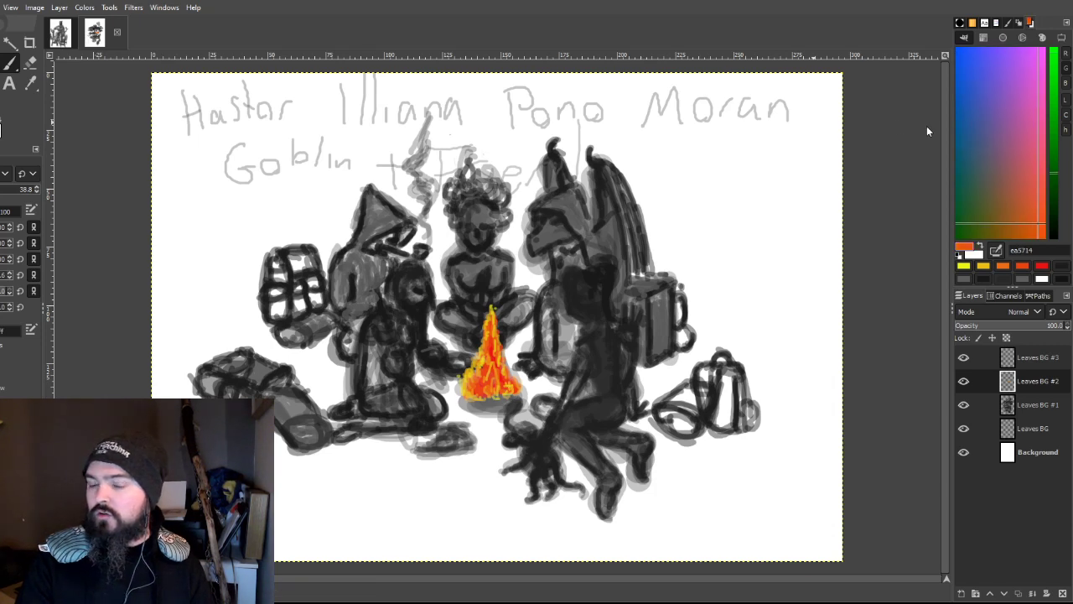
left_click_drag(479, 375, 470, 391)
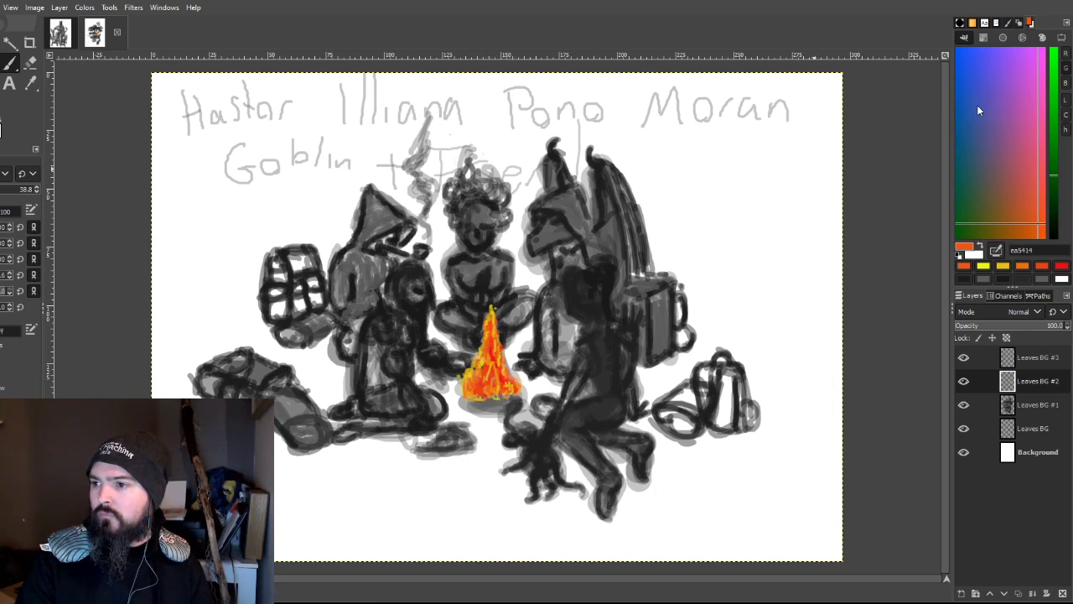
scroll(974, 109, "down", 3)
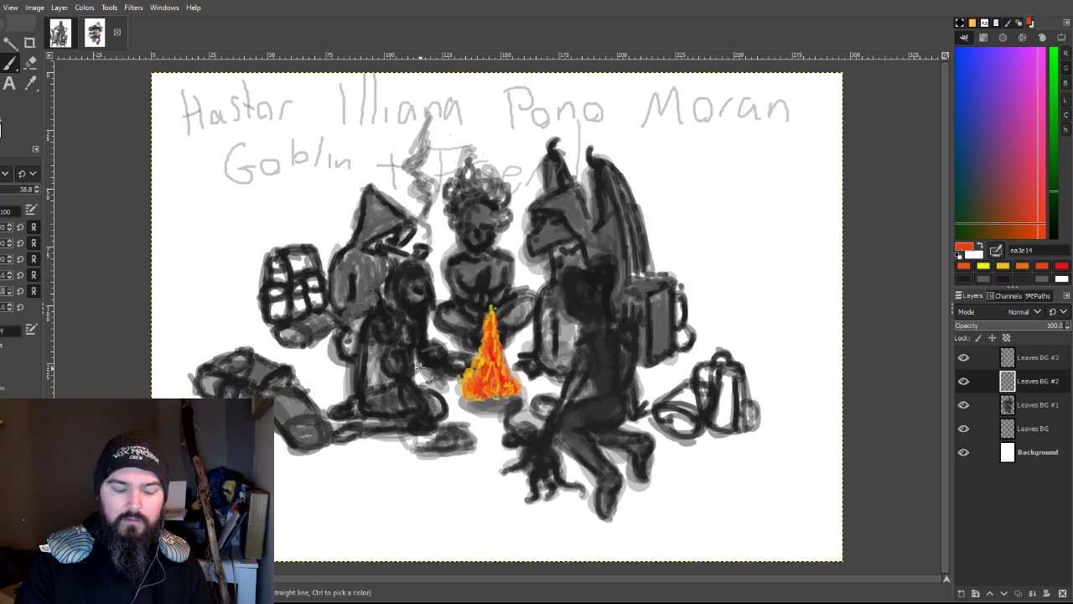
mouse_move(467, 402)
left_mouse_down()
mouse_move(492, 385)
mouse_move(491, 362)
mouse_move(495, 382)
left_mouse_up()
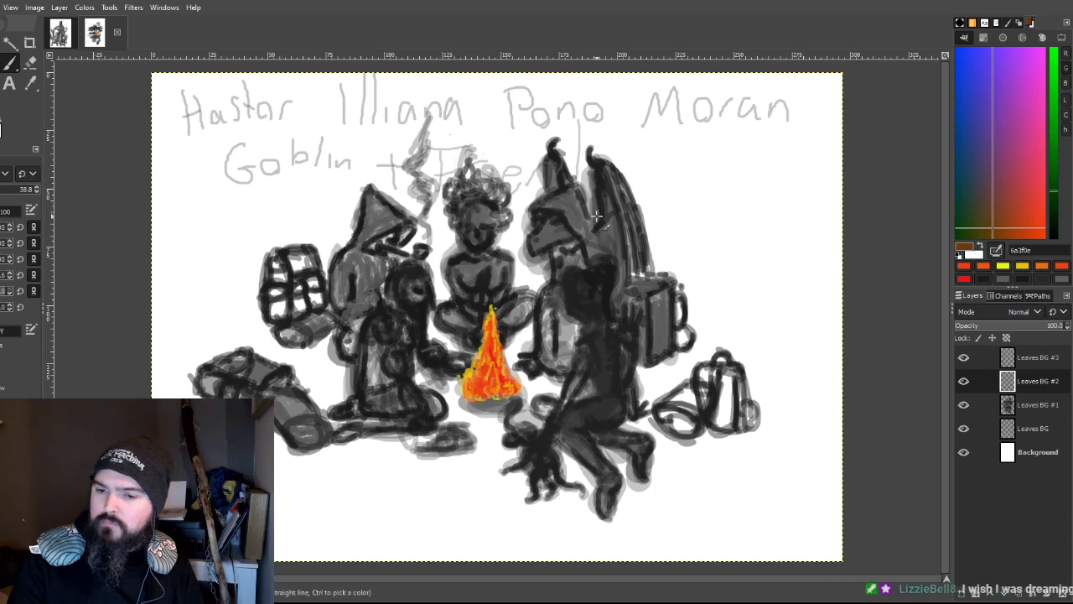
left_click_drag(470, 410, 463, 401)
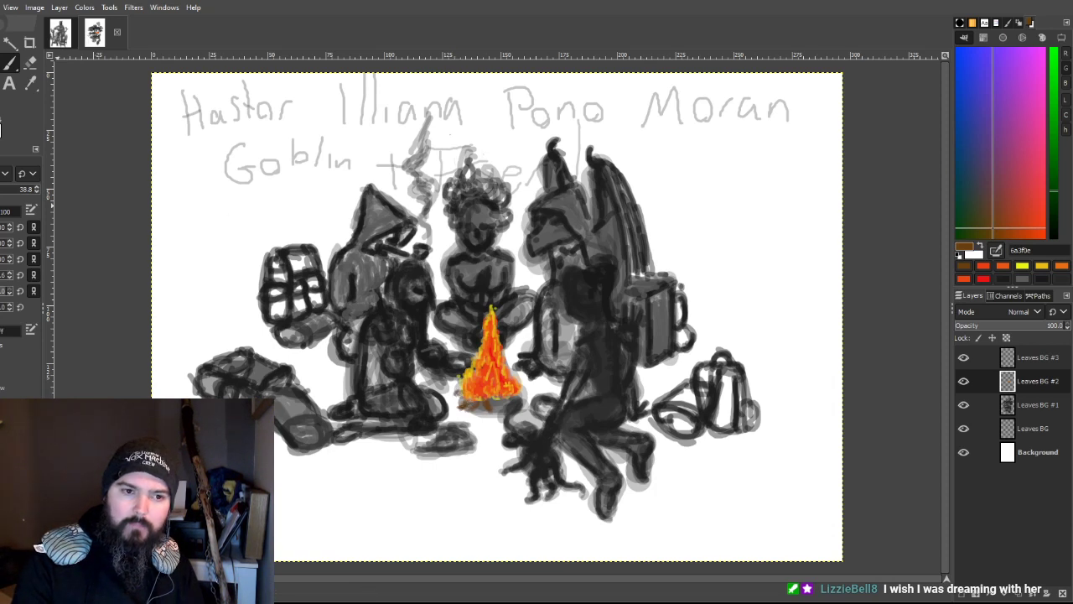
key("bracketright")
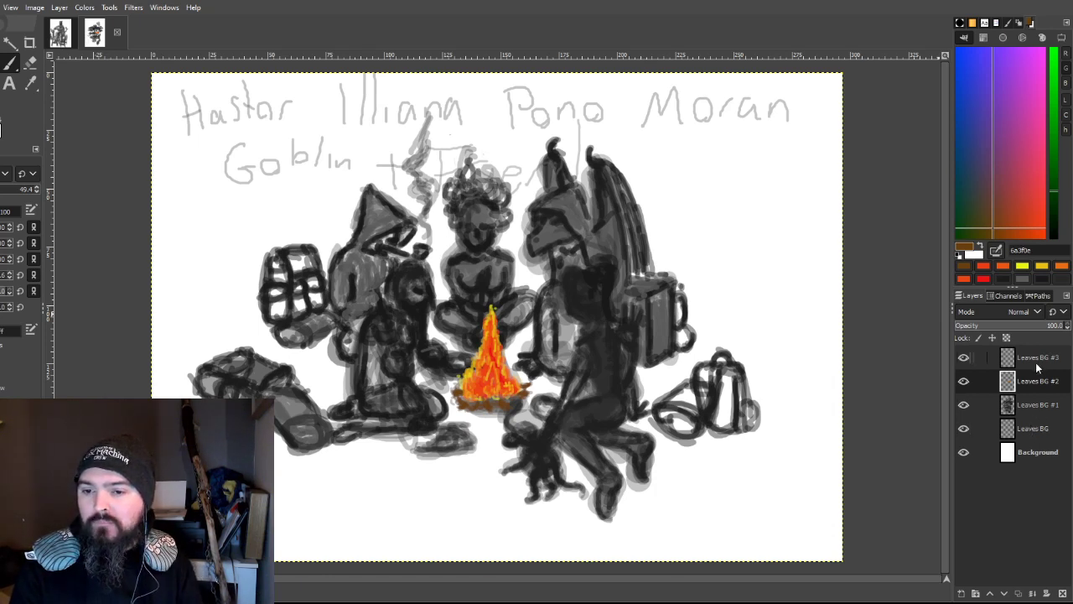
Step: Raise the Leaves BG layer above Leaves BG #1 and paint the hatted figure's hat, cloak and arm dark brown 40270a on it
left_click(1026, 403)
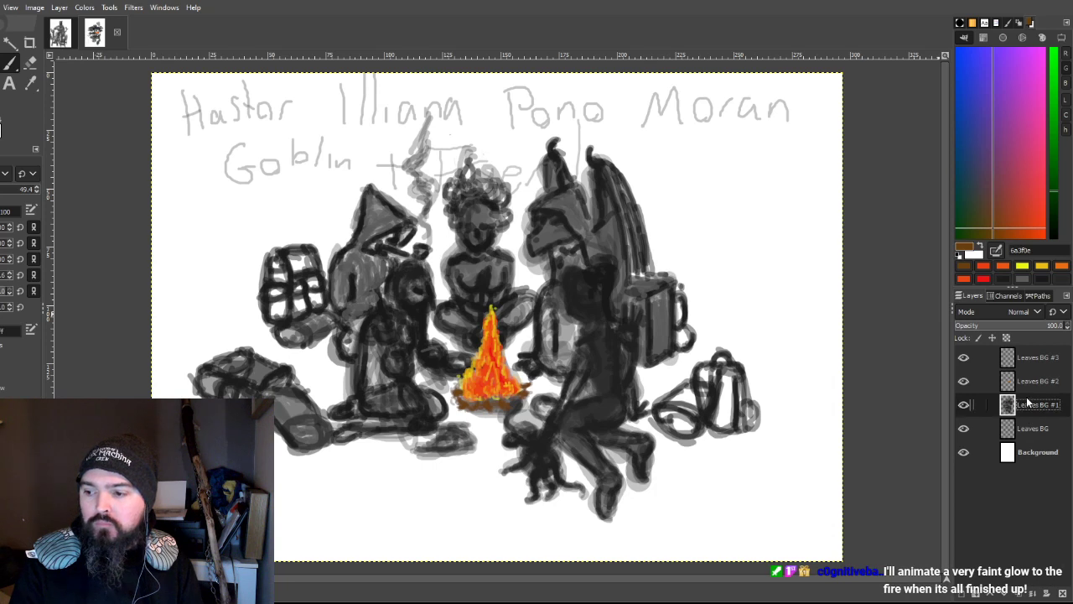
left_click_drag(1027, 427, 1022, 407)
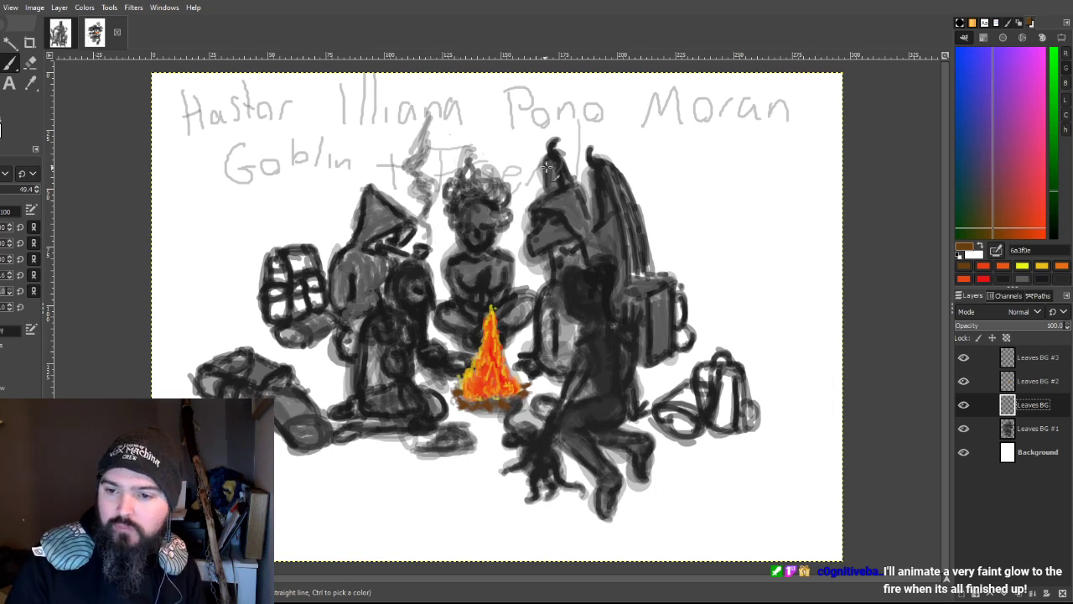
left_click(897, 162)
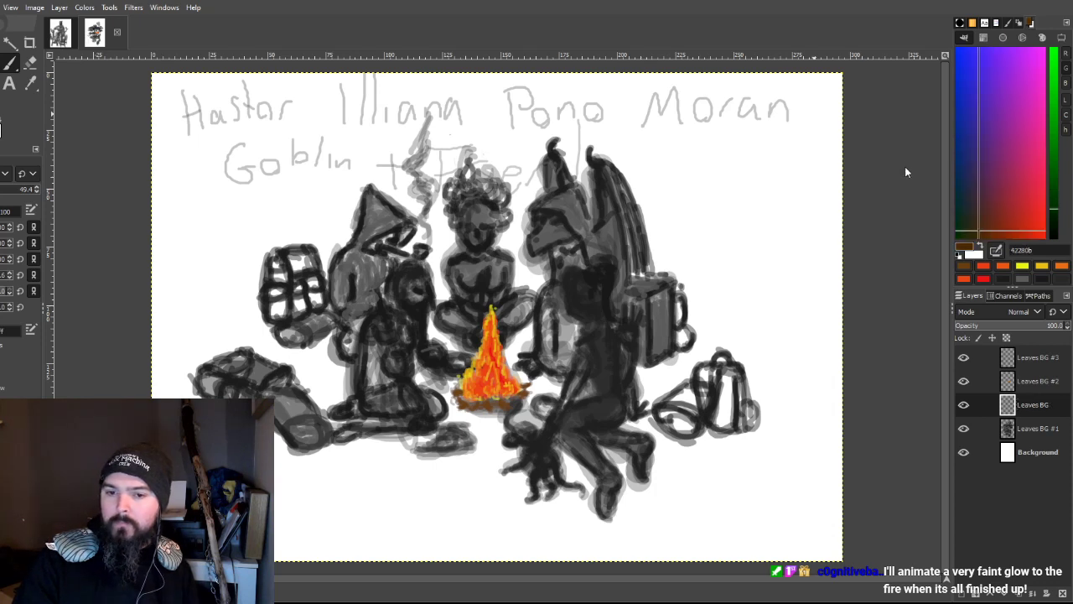
left_click(906, 167)
left_click(8, 62)
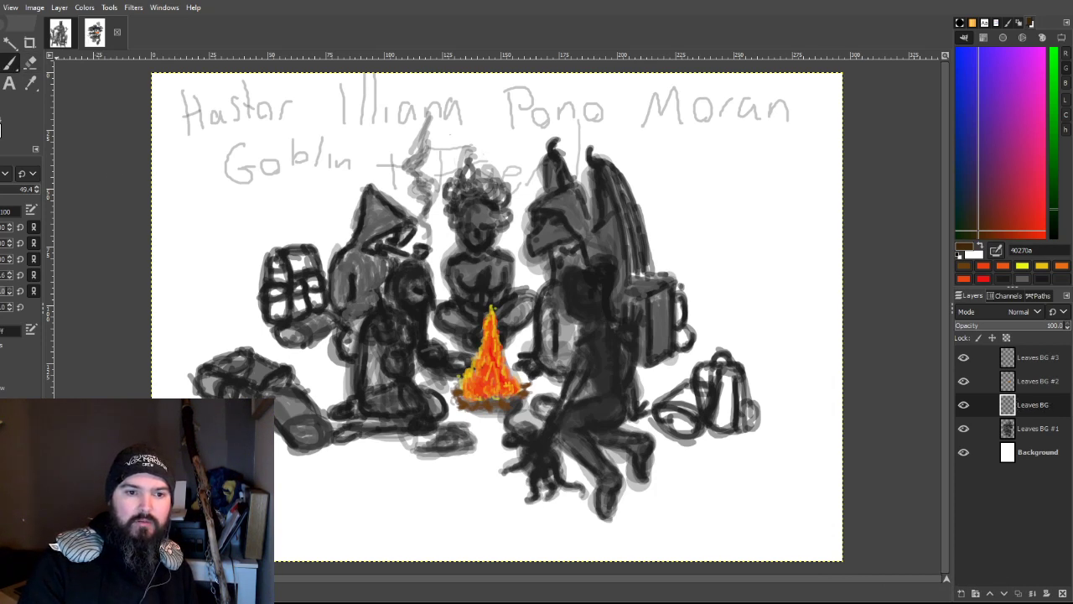
mouse_move(369, 224)
left_mouse_down()
mouse_move(367, 208)
mouse_move(360, 245)
mouse_move(396, 228)
mouse_move(379, 217)
mouse_move(399, 220)
mouse_move(372, 225)
mouse_move(388, 220)
mouse_move(359, 249)
mouse_move(350, 317)
mouse_move(349, 300)
mouse_move(367, 313)
mouse_move(371, 291)
mouse_move(356, 285)
mouse_move(369, 266)
mouse_move(379, 293)
mouse_move(388, 262)
left_mouse_up()
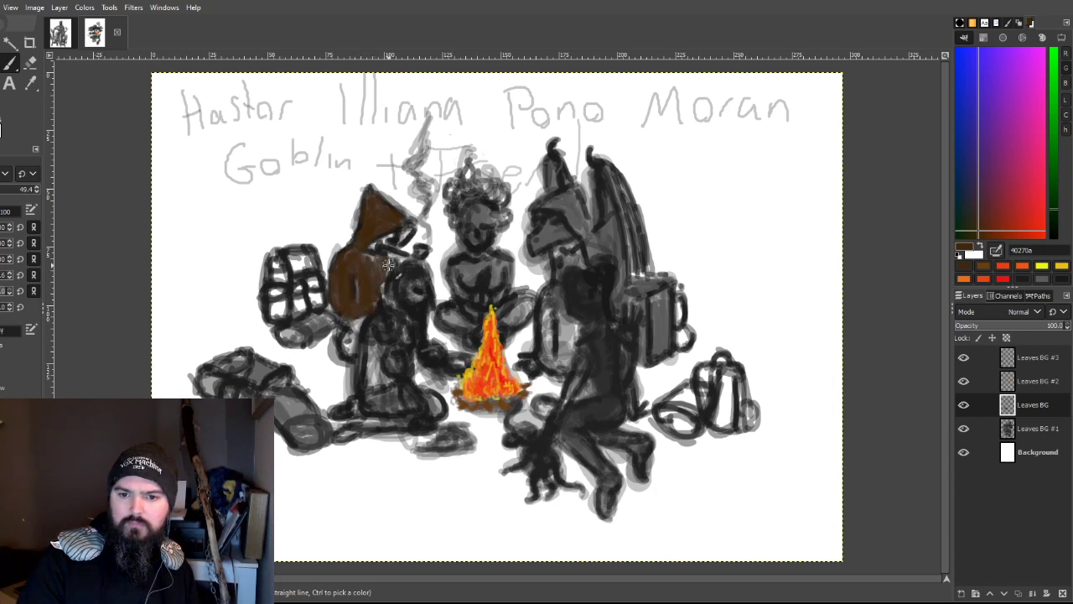
mouse_move(362, 329)
left_mouse_down()
mouse_move(355, 347)
mouse_move(352, 325)
left_mouse_up()
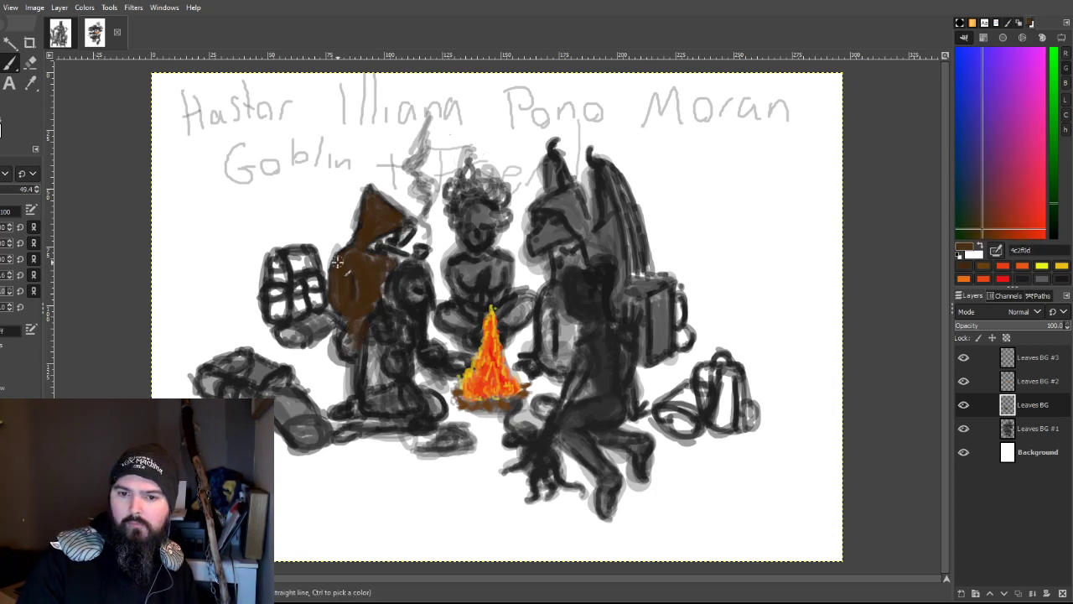
Step: Brush lighter browns 4c2f0d and 774711 over the hatted figure's cloak
mouse_move(356, 272)
left_mouse_down()
mouse_move(379, 285)
mouse_move(374, 257)
mouse_move(399, 223)
mouse_move(366, 242)
left_mouse_up()
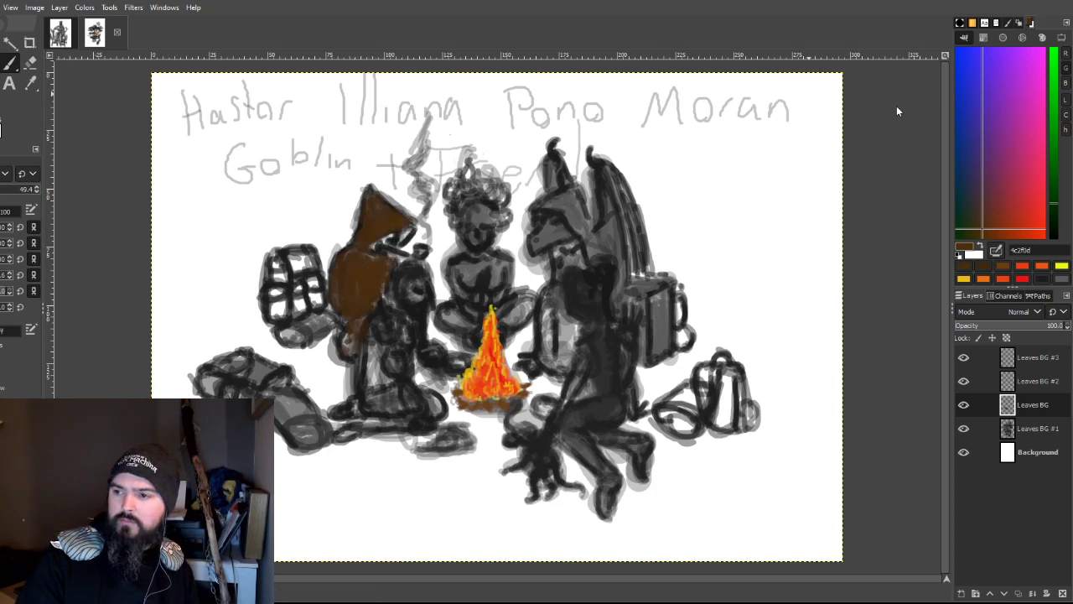
left_click(362, 288, "ctrl")
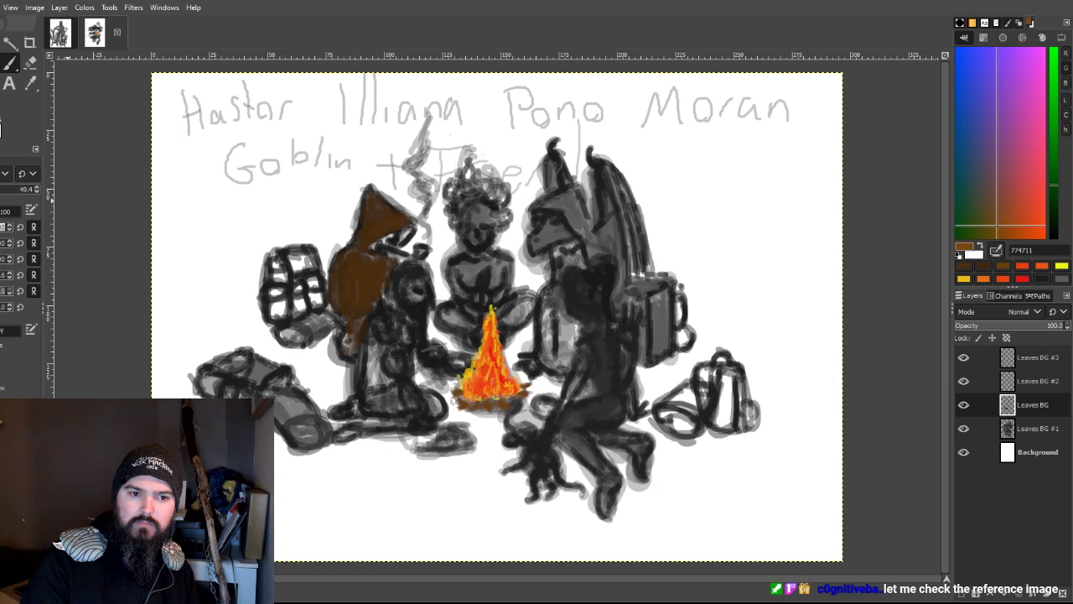
mouse_move(352, 277)
left_mouse_down()
mouse_move(368, 306)
mouse_move(385, 265)
left_mouse_up()
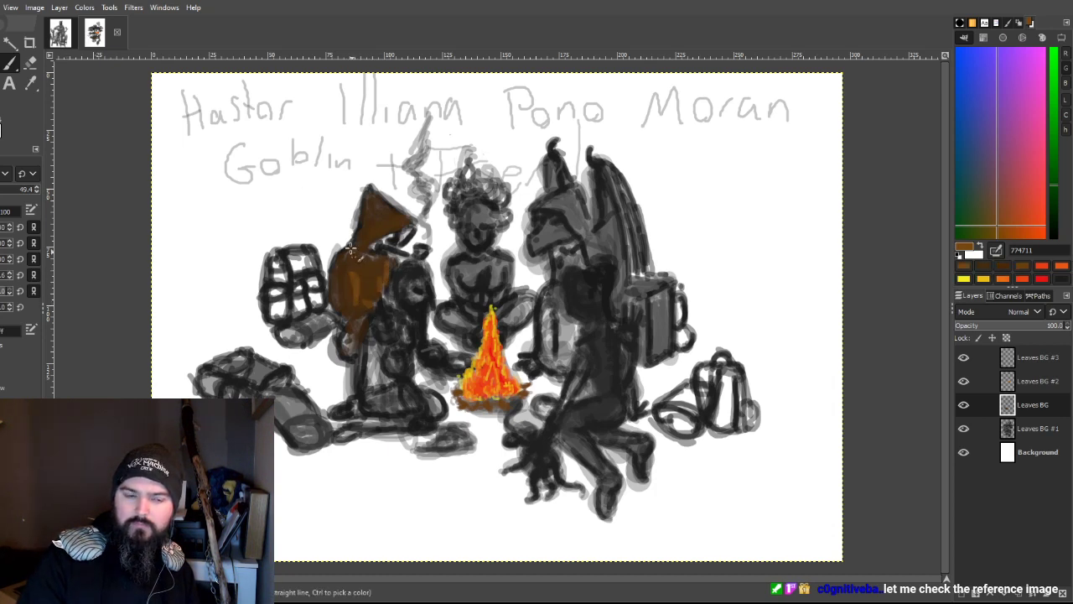
Step: Shade the hatted figure's hat with brown 774711 and darker sampled browns 19140f and 302416
mouse_move(393, 216)
left_mouse_down()
mouse_move(388, 248)
mouse_move(375, 239)
mouse_move(411, 227)
mouse_move(390, 234)
mouse_move(407, 206)
left_mouse_up()
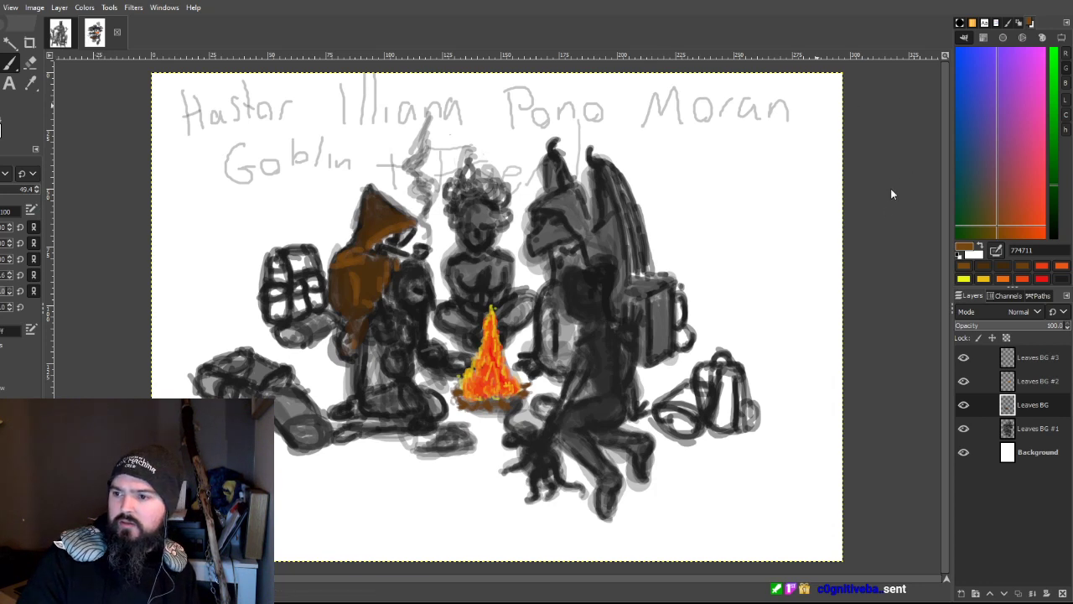
left_click(364, 219, "ctrl")
mouse_move(362, 221)
left_mouse_down()
mouse_move(378, 197)
mouse_move(383, 217)
mouse_move(400, 215)
mouse_move(368, 239)
mouse_move(401, 226)
left_mouse_up()
left_click(369, 205, "ctrl")
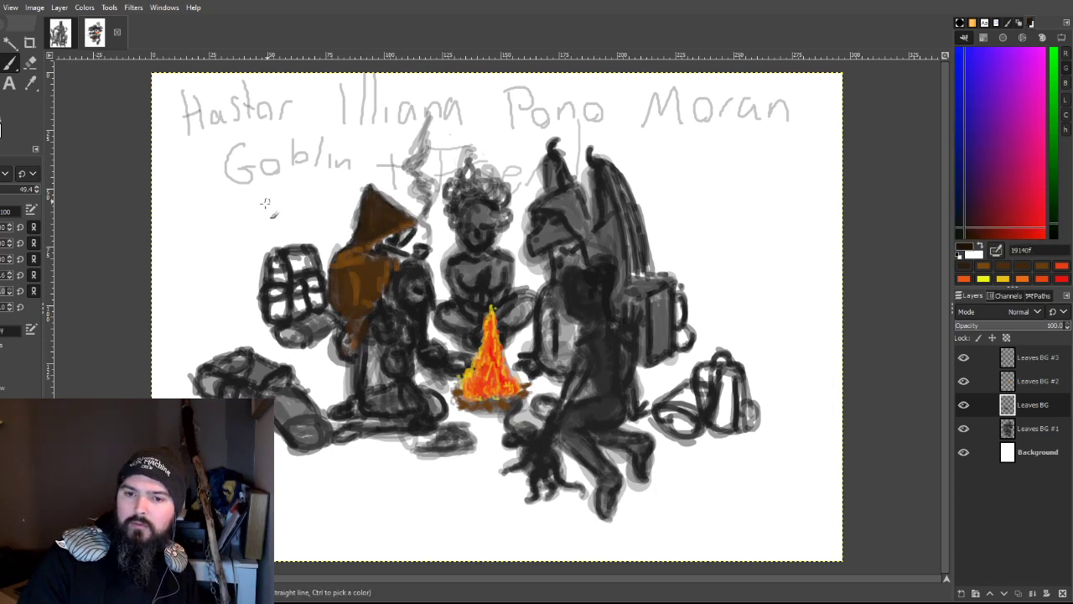
left_click(365, 210, "ctrl")
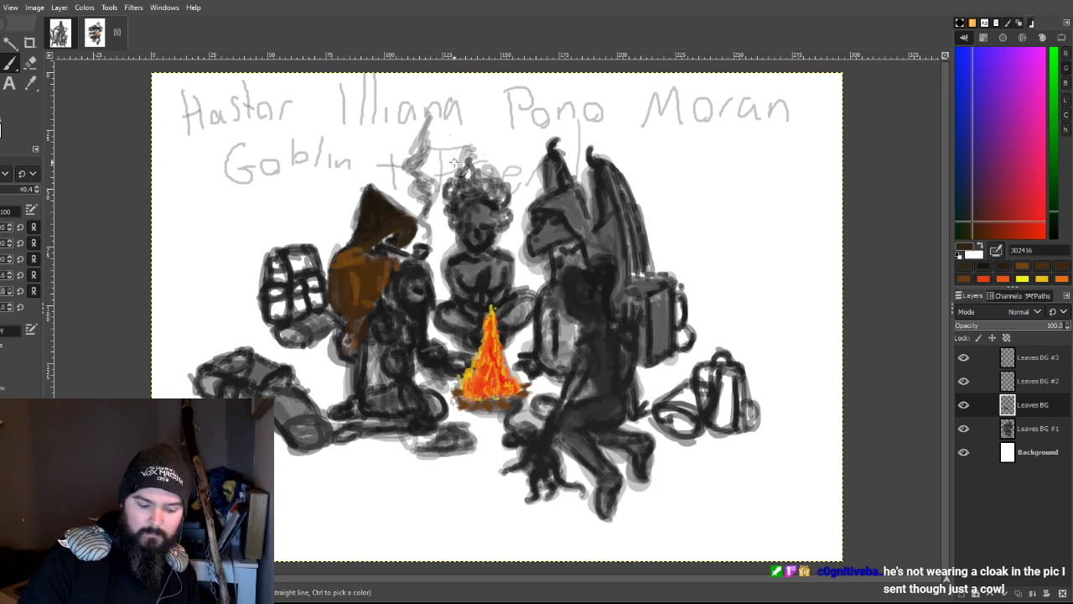
Step: Shade the hatted figure's shoulder with dark browns 30200e and 3e2910 and brush lighter brown straps across the back
left_click(972, 228)
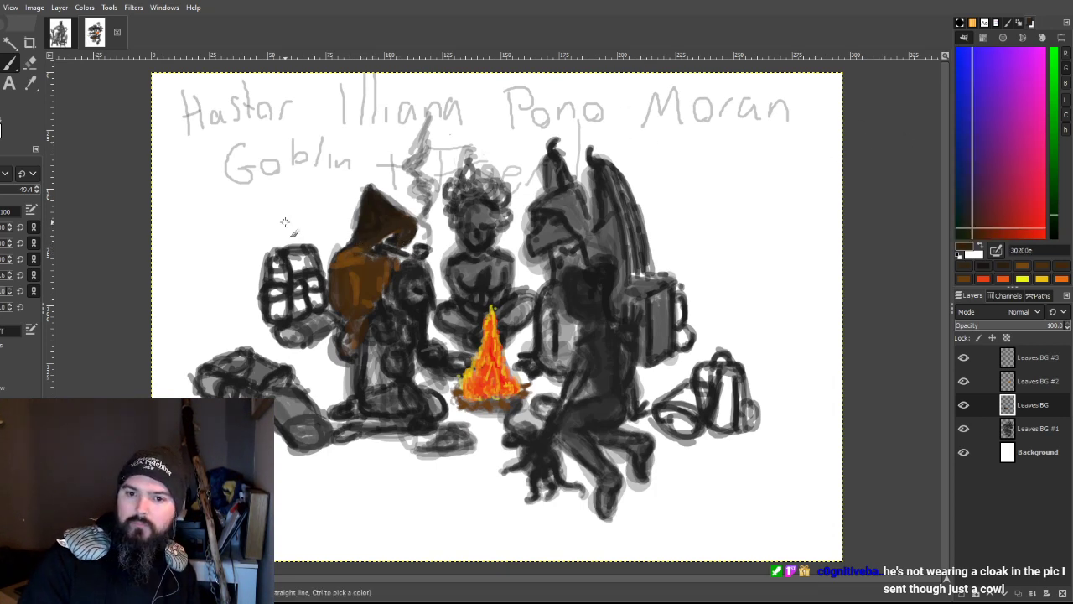
left_click_drag(348, 253, 341, 262)
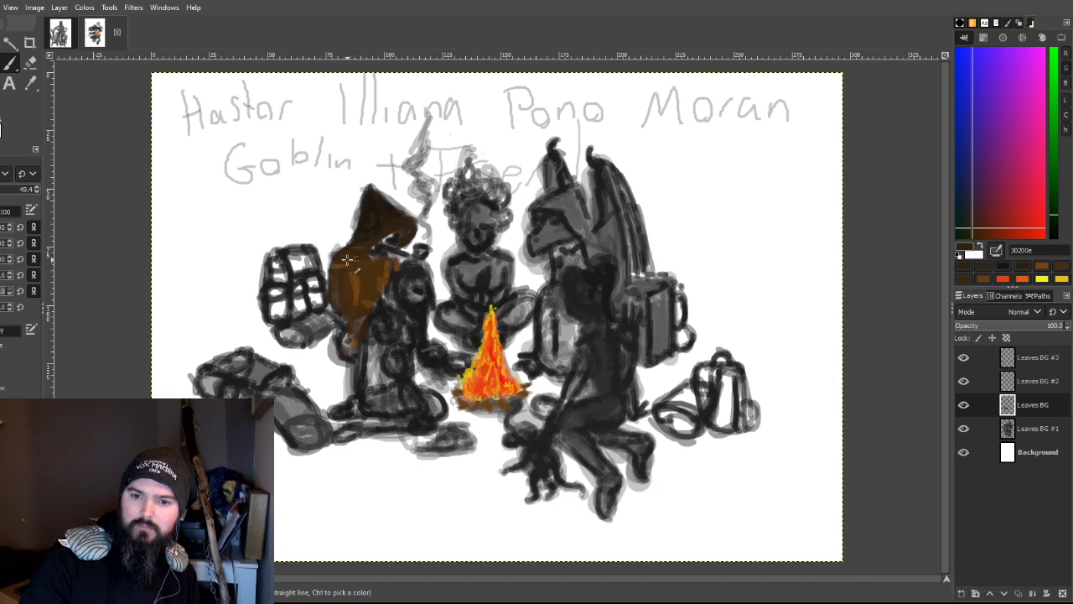
left_click(976, 224)
left_click_drag(343, 266, 351, 263)
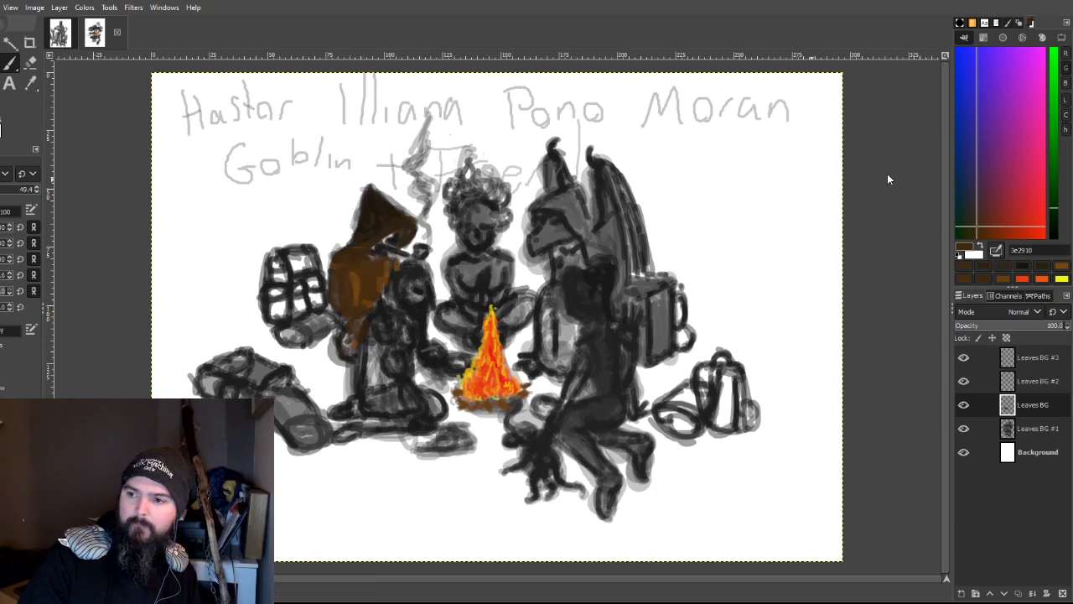
left_click(998, 221)
left_click_drag(363, 258, 340, 265)
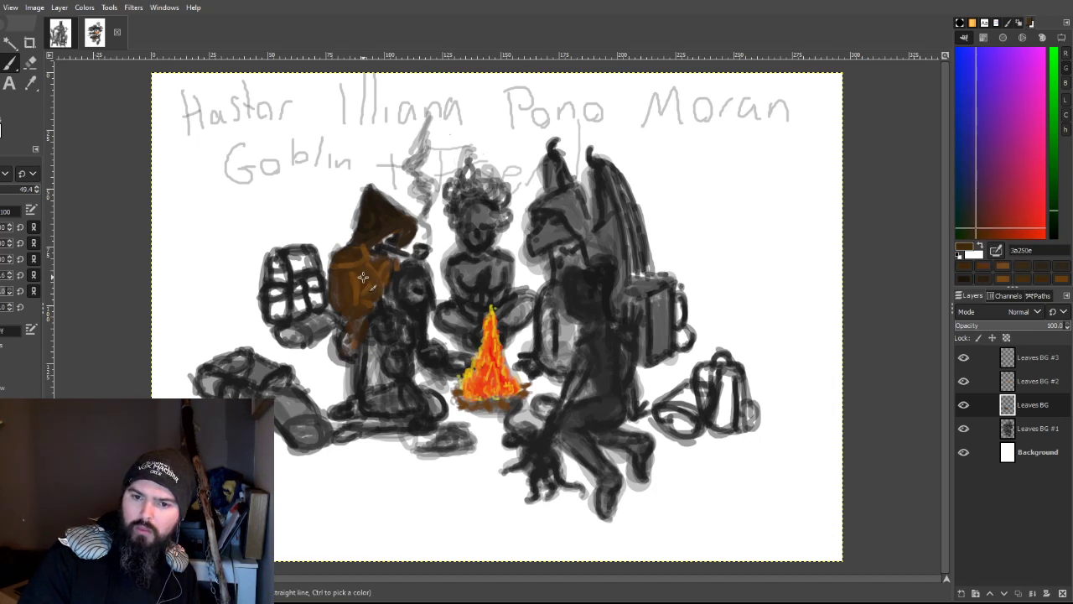
mouse_move(362, 278)
left_mouse_down()
mouse_move(382, 301)
mouse_move(374, 268)
left_mouse_up()
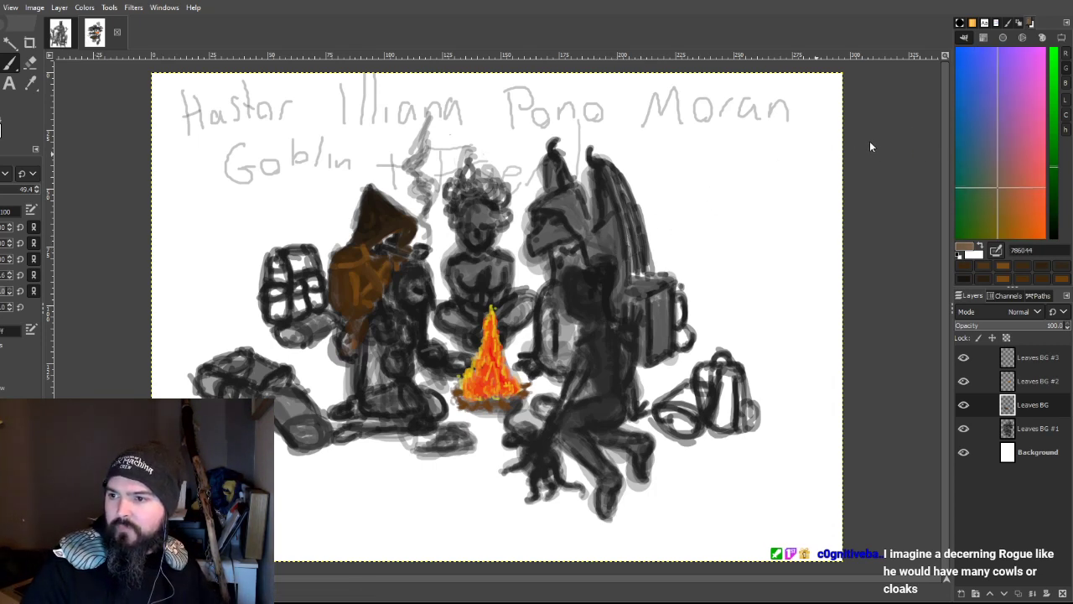
Step: Paint the hatted figure's arm and face tan 786044 and deepen the lower arm and shoulder with browns 774c1a and 2f2317
mouse_move(345, 288)
left_mouse_down()
mouse_move(366, 203)
mouse_move(331, 280)
mouse_move(330, 250)
mouse_move(336, 314)
mouse_move(338, 276)
mouse_move(344, 303)
mouse_move(350, 287)
mouse_move(352, 311)
mouse_move(360, 303)
mouse_move(347, 315)
mouse_move(359, 301)
mouse_move(352, 273)
mouse_move(343, 300)
mouse_move(388, 235)
mouse_move(402, 234)
mouse_move(394, 249)
mouse_move(394, 235)
mouse_move(375, 246)
mouse_move(394, 243)
mouse_move(406, 214)
mouse_move(382, 207)
mouse_move(397, 242)
left_mouse_up()
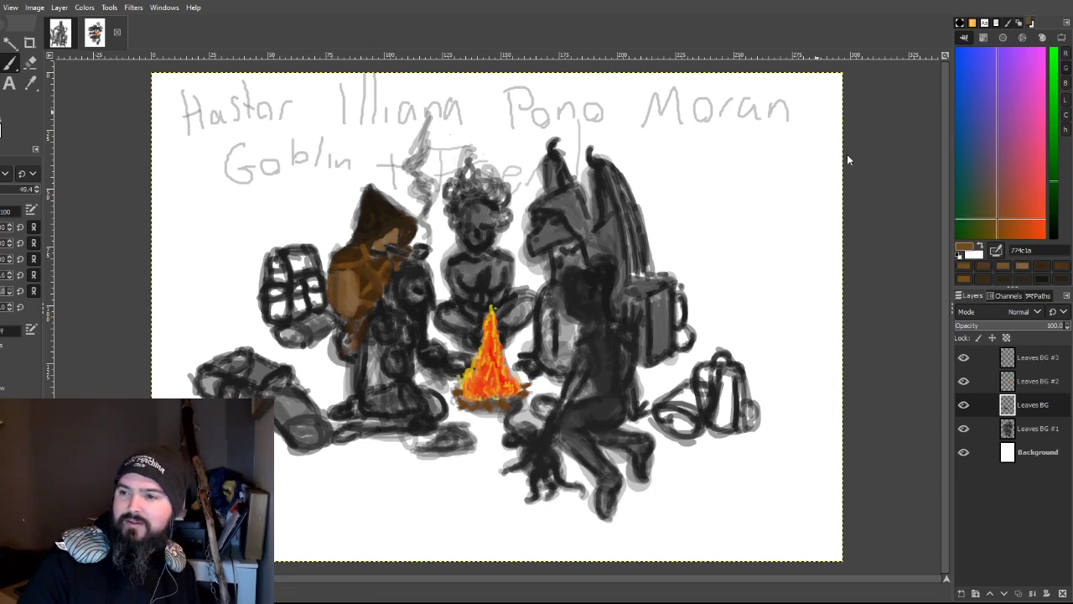
left_click(362, 296, "ctrl")
mouse_move(334, 283)
left_mouse_down()
mouse_move(333, 312)
mouse_move(337, 279)
left_mouse_up()
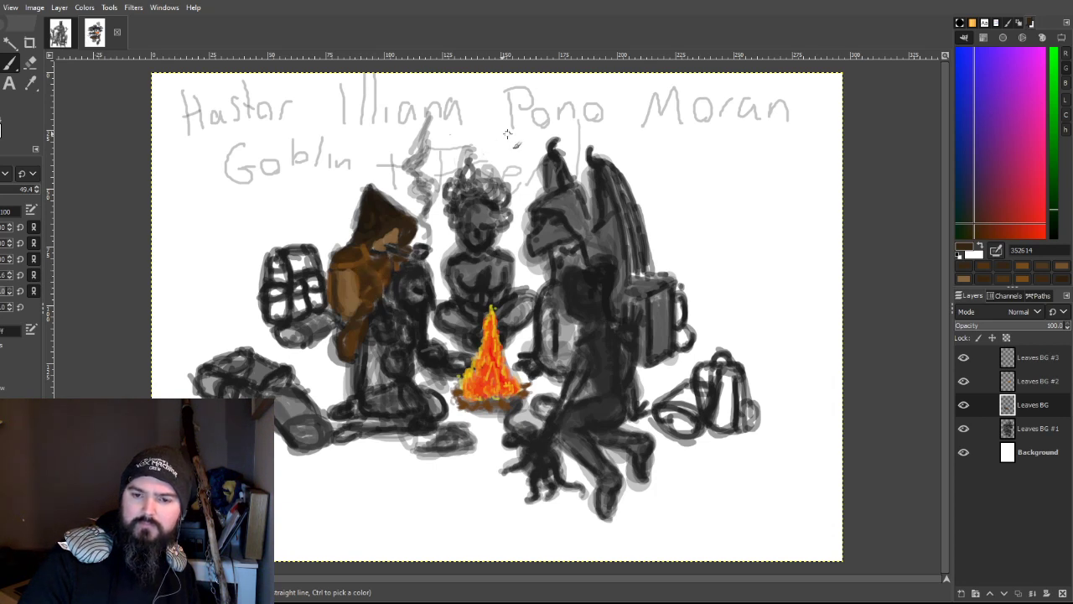
left_click(973, 226)
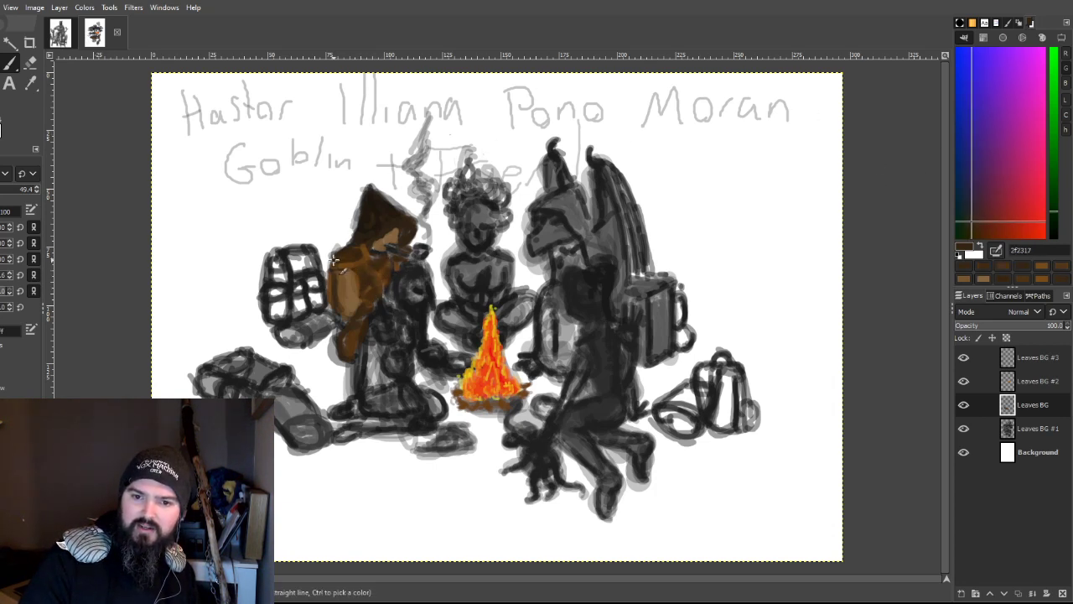
mouse_move(343, 262)
left_mouse_down()
mouse_move(335, 267)
mouse_move(347, 257)
left_mouse_up()
mouse_move(422, 230)
left_mouse_down()
mouse_move(371, 248)
mouse_move(395, 227)
mouse_move(393, 257)
left_mouse_up()
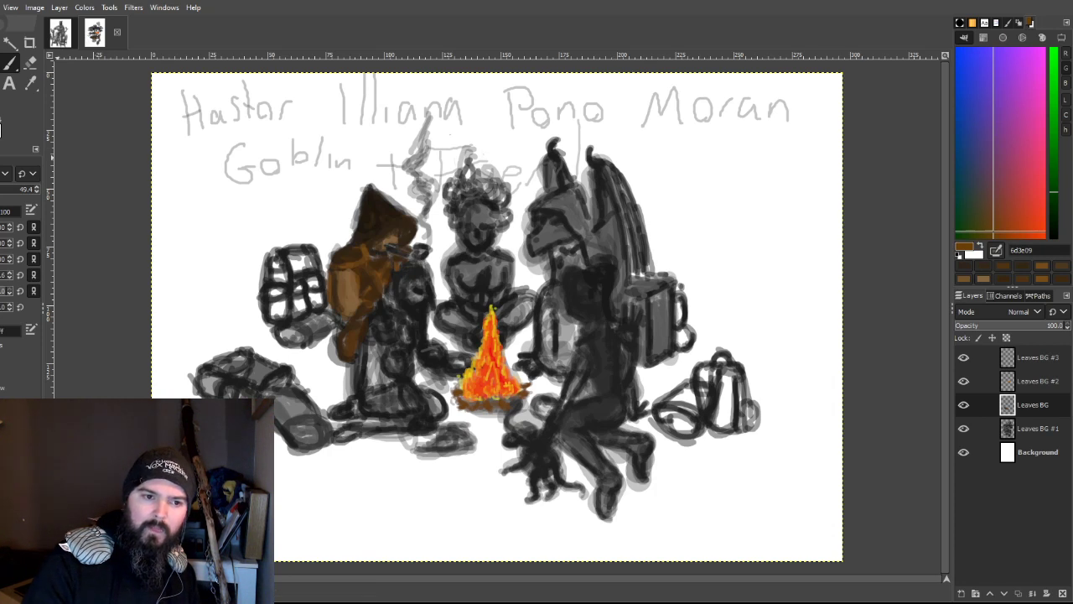
Step: Colour the hatted figure's pipe brown 6d3e09 and add dark lines in 1c1207 and 150f09 around the pipe, hat and straps
left_click_drag(381, 247, 387, 246)
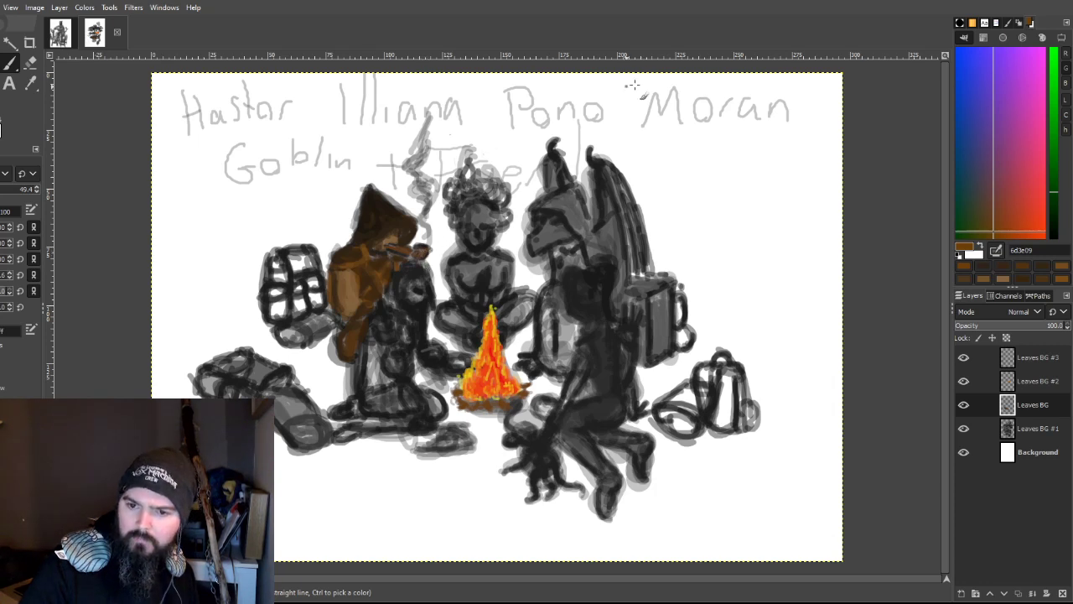
left_click(450, 181, "ctrl")
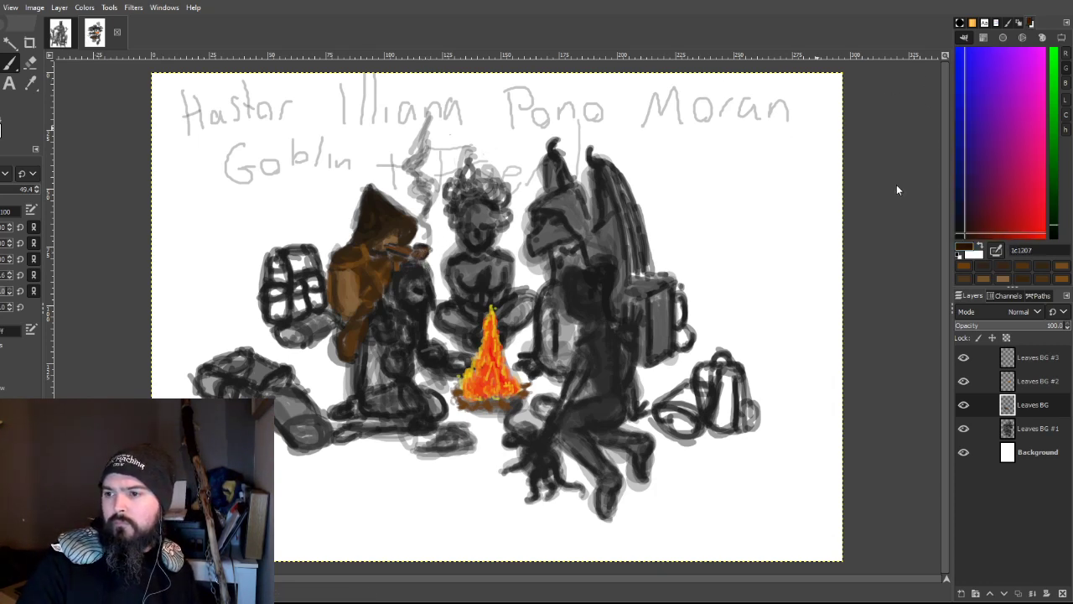
left_click_drag(392, 244, 398, 244)
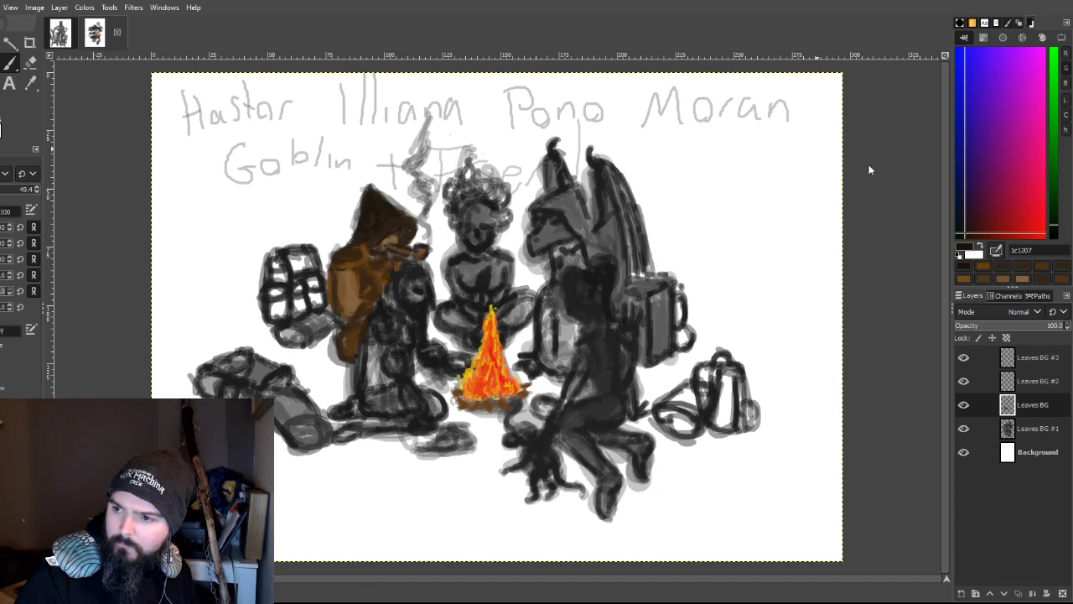
left_click(370, 253, "ctrl")
left_click_drag(371, 249, 402, 229)
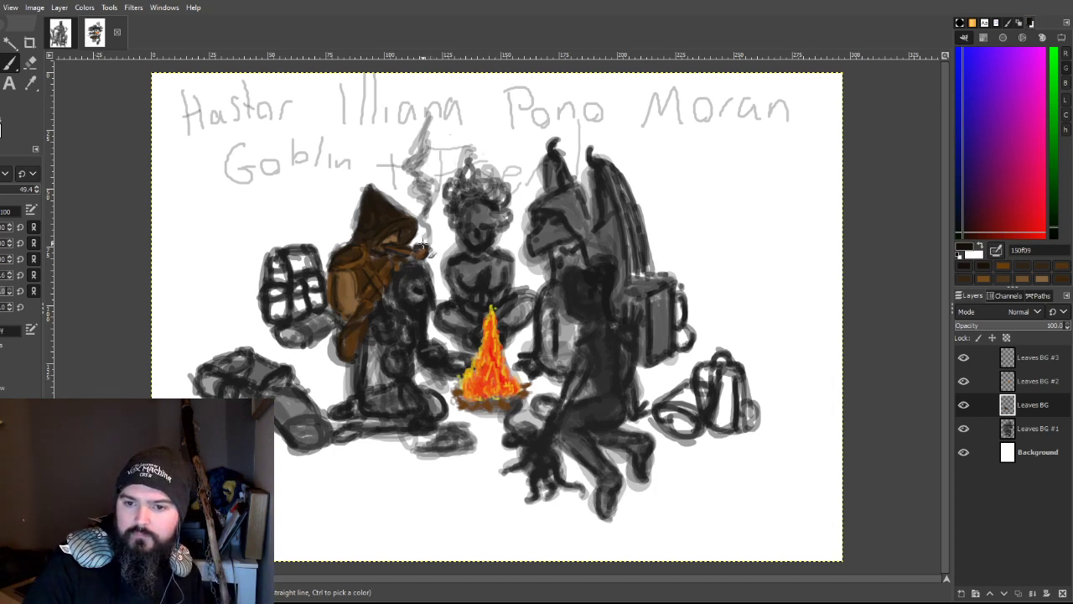
Step: Outline the smoke curling up from the pipe with near-black 050403 strokes
left_click(432, 139, "ctrl")
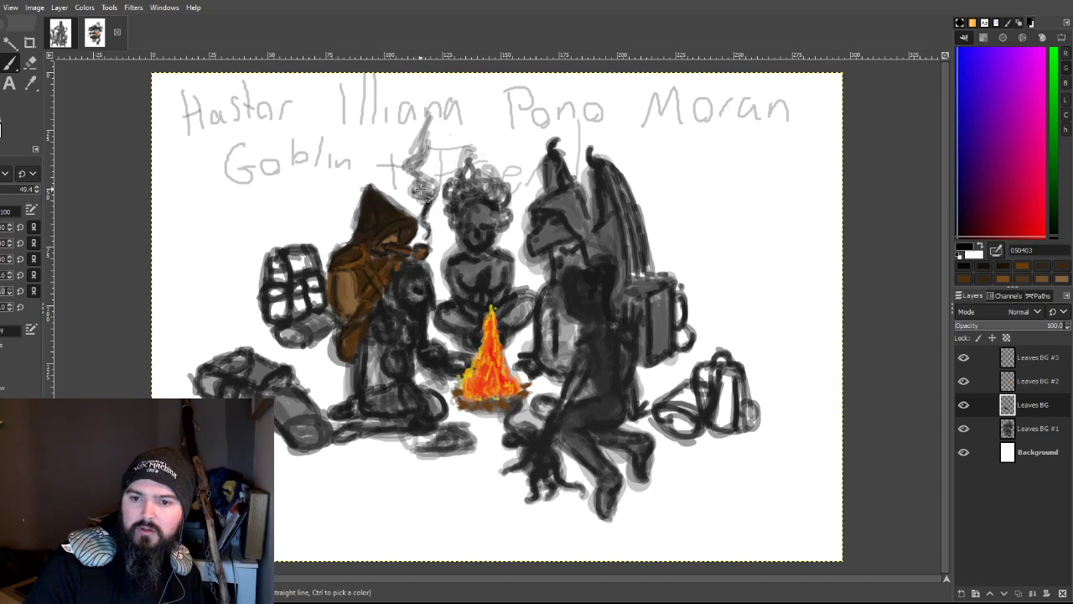
mouse_move(423, 147)
left_mouse_down()
mouse_move(432, 159)
mouse_move(423, 135)
mouse_move(422, 151)
left_mouse_up()
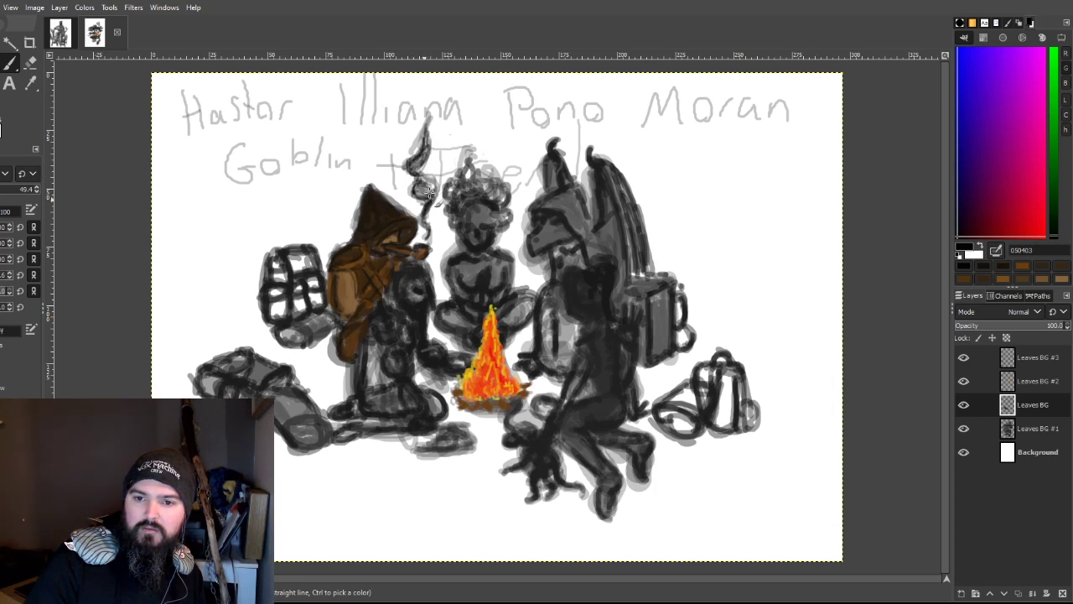
left_click_drag(424, 180, 421, 188)
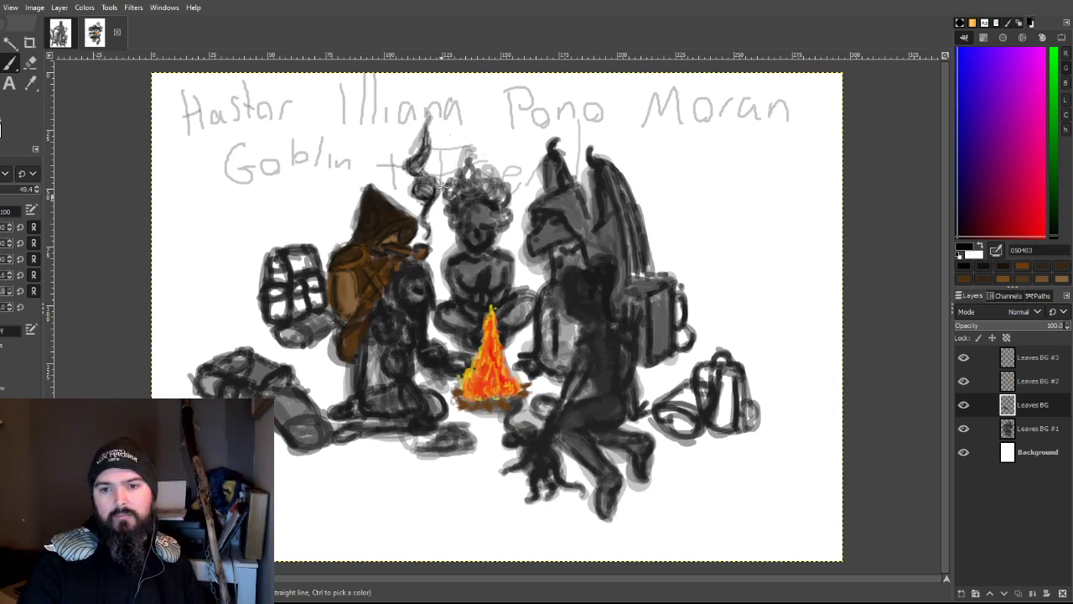
mouse_move(425, 181)
left_mouse_down()
mouse_move(441, 147)
mouse_move(431, 124)
mouse_move(432, 137)
mouse_move(421, 126)
mouse_move(411, 144)
mouse_move(431, 134)
mouse_move(422, 184)
left_mouse_up()
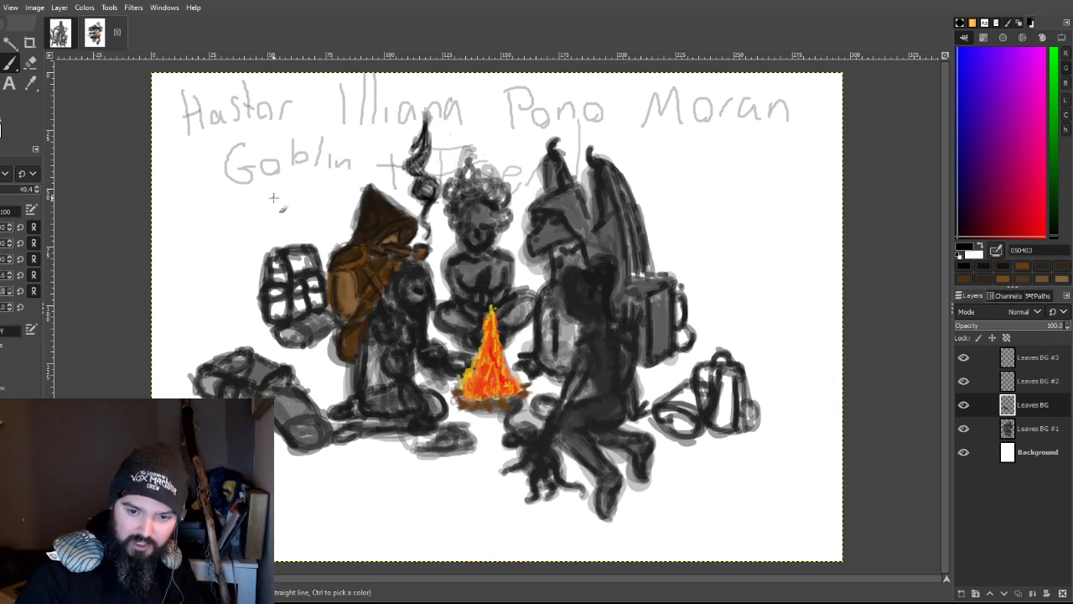
Step: Paint the backpack and bedroll behind the hatted figure in browns 302213, 573813 and 38230c with a brush of size 59.4
left_click(323, 263, "ctrl")
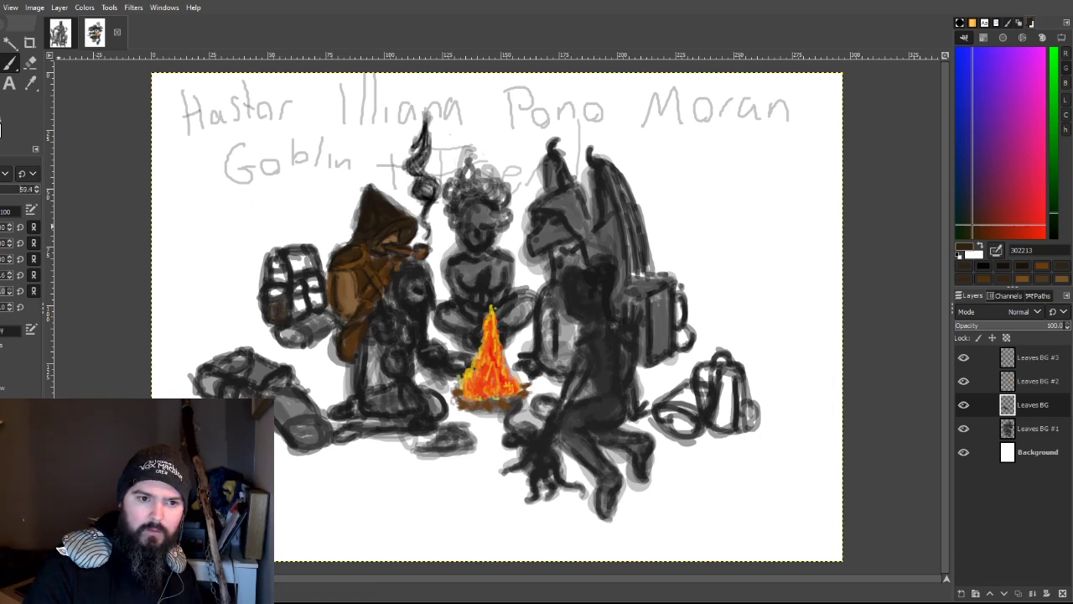
mouse_move(275, 307)
left_mouse_down()
mouse_move(277, 263)
mouse_move(293, 258)
mouse_move(310, 273)
mouse_move(317, 256)
mouse_move(305, 268)
mouse_move(295, 259)
mouse_move(312, 267)
mouse_move(314, 285)
mouse_move(298, 307)
mouse_move(325, 305)
mouse_move(317, 302)
left_mouse_up()
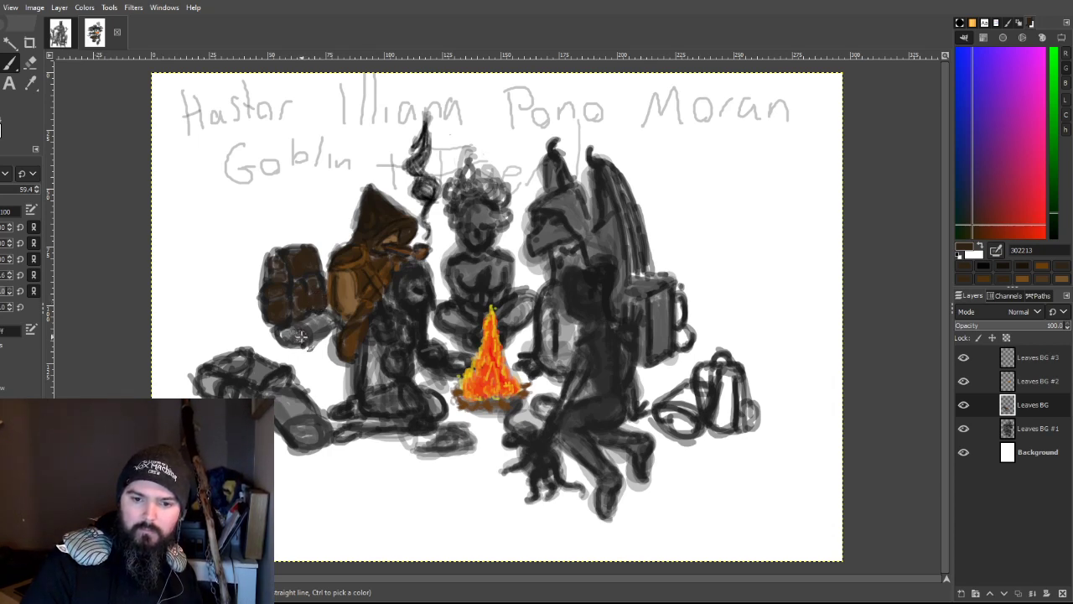
left_click_drag(285, 334, 328, 325)
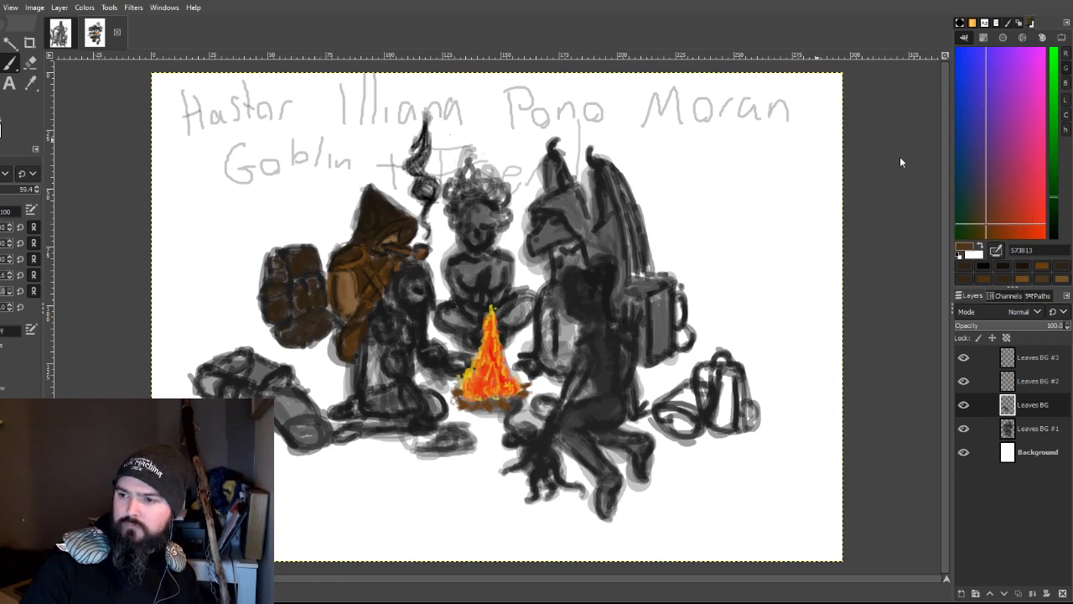
mouse_move(289, 312)
left_mouse_down()
mouse_move(281, 268)
mouse_move(315, 255)
mouse_move(316, 329)
mouse_move(287, 342)
mouse_move(325, 339)
left_mouse_up()
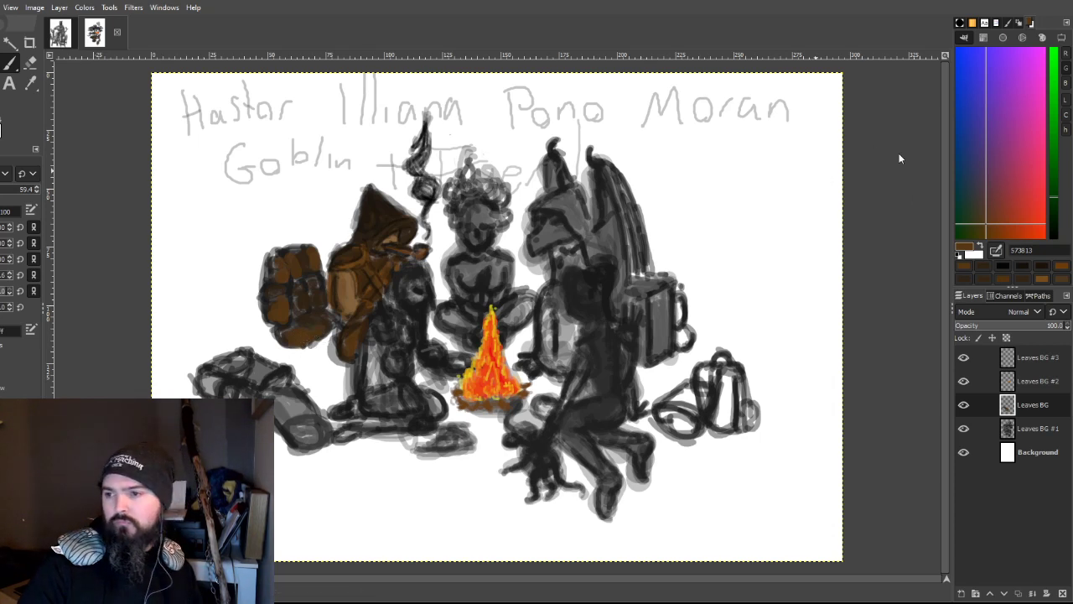
left_click(985, 266)
mouse_move(310, 322)
left_mouse_down()
mouse_move(323, 354)
mouse_move(284, 335)
mouse_move(303, 311)
mouse_move(270, 310)
mouse_move(273, 289)
mouse_move(281, 292)
mouse_move(270, 262)
mouse_move(313, 249)
mouse_move(293, 256)
mouse_move(314, 257)
mouse_move(319, 296)
mouse_move(296, 290)
mouse_move(318, 281)
mouse_move(294, 254)
mouse_move(308, 260)
mouse_move(295, 313)
left_mouse_up()
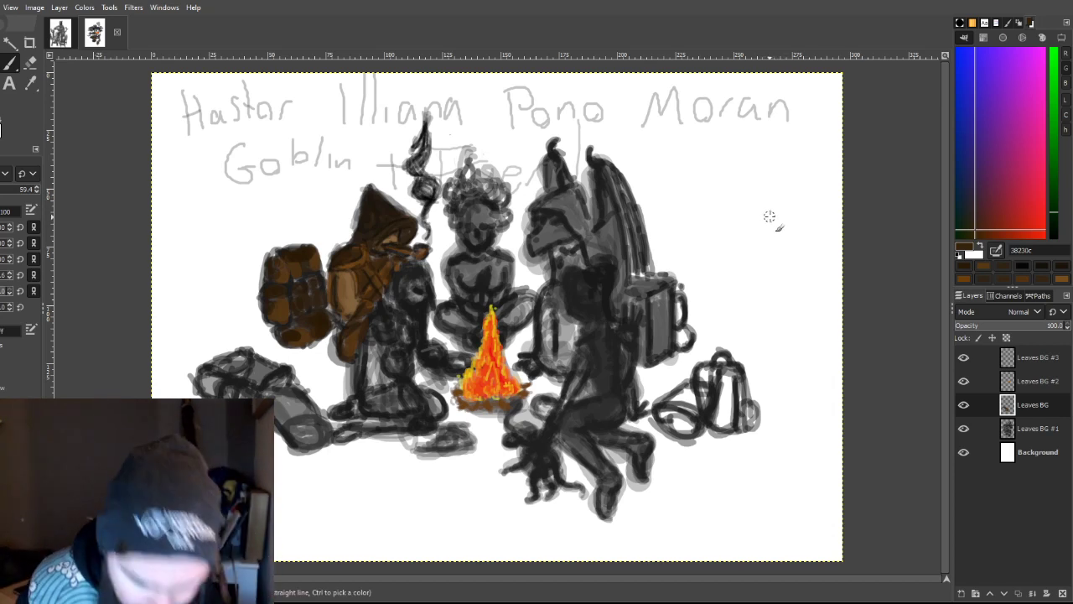
Step: Paint the horned figure's hood and robe dark red 43080d
left_click(833, 141, "ctrl")
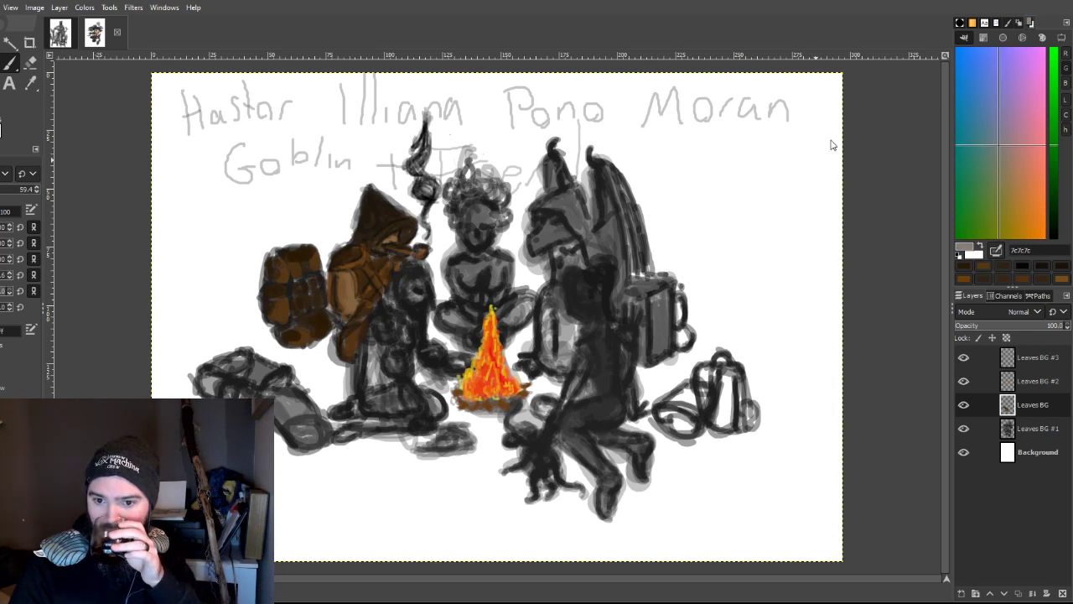
left_click(833, 142, "ctrl")
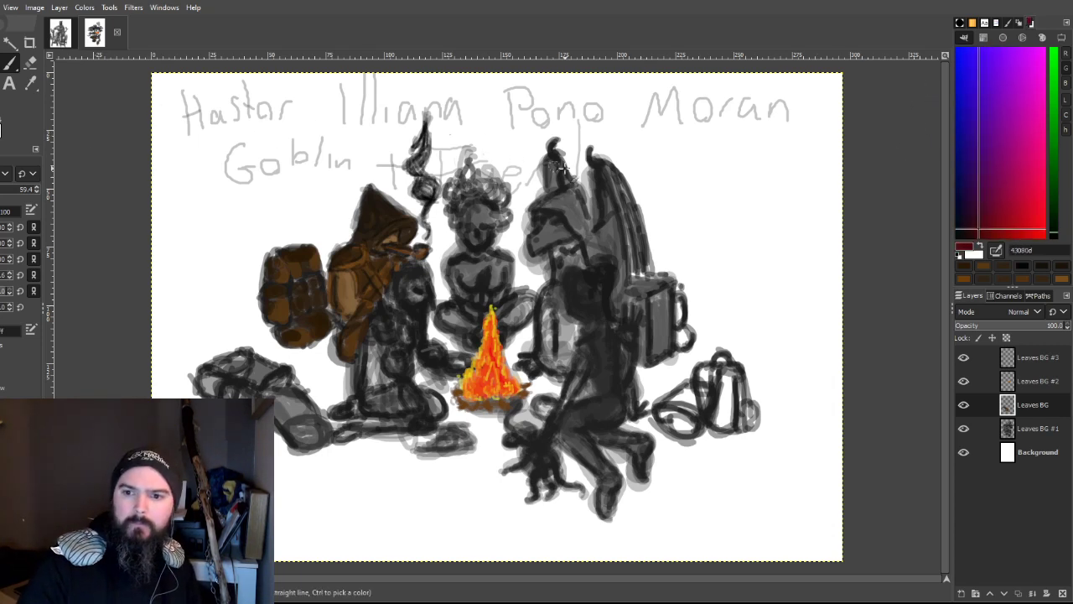
mouse_move(545, 201)
left_mouse_down()
mouse_move(591, 250)
mouse_move(601, 243)
mouse_move(608, 263)
left_mouse_up()
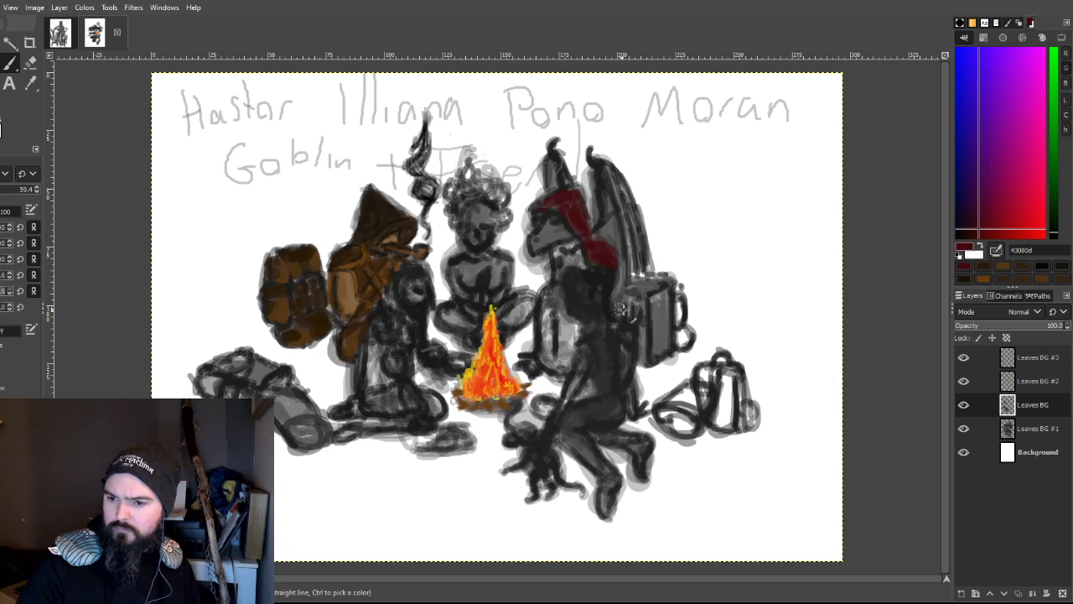
mouse_move(577, 257)
left_mouse_down()
mouse_move(588, 313)
mouse_move(589, 280)
mouse_move(559, 280)
mouse_move(553, 256)
mouse_move(553, 273)
mouse_move(564, 258)
mouse_move(565, 288)
mouse_move(550, 296)
mouse_move(577, 301)
mouse_move(552, 295)
mouse_move(544, 358)
mouse_move(560, 304)
mouse_move(577, 351)
mouse_move(570, 365)
mouse_move(570, 306)
mouse_move(557, 309)
mouse_move(552, 328)
mouse_move(572, 348)
mouse_move(604, 326)
mouse_move(596, 272)
mouse_move(591, 294)
mouse_move(608, 316)
mouse_move(596, 264)
mouse_move(592, 296)
mouse_move(614, 296)
mouse_move(602, 268)
mouse_move(597, 296)
mouse_move(575, 257)
left_mouse_up()
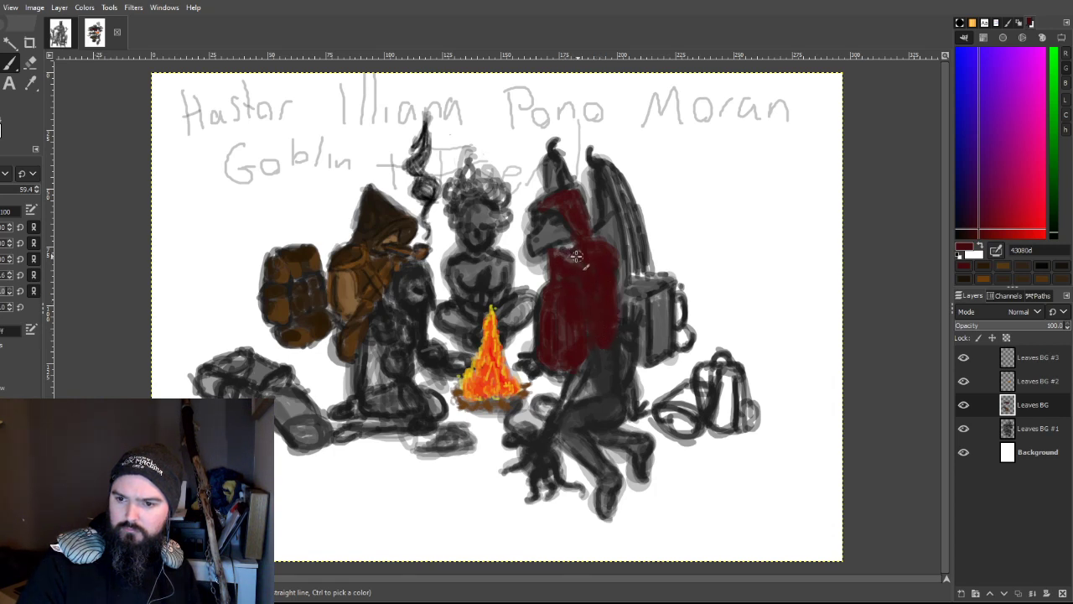
mouse_move(550, 209)
left_mouse_down()
mouse_move(542, 207)
mouse_move(577, 191)
left_mouse_up()
mouse_move(581, 224)
left_mouse_down()
mouse_move(582, 261)
mouse_move(565, 211)
mouse_move(586, 290)
mouse_move(565, 210)
mouse_move(591, 312)
mouse_move(583, 243)
mouse_move(568, 272)
mouse_move(545, 255)
mouse_move(553, 280)
mouse_move(537, 217)
mouse_move(564, 208)
mouse_move(584, 234)
mouse_move(569, 249)
mouse_move(582, 253)
mouse_move(589, 285)
left_mouse_up()
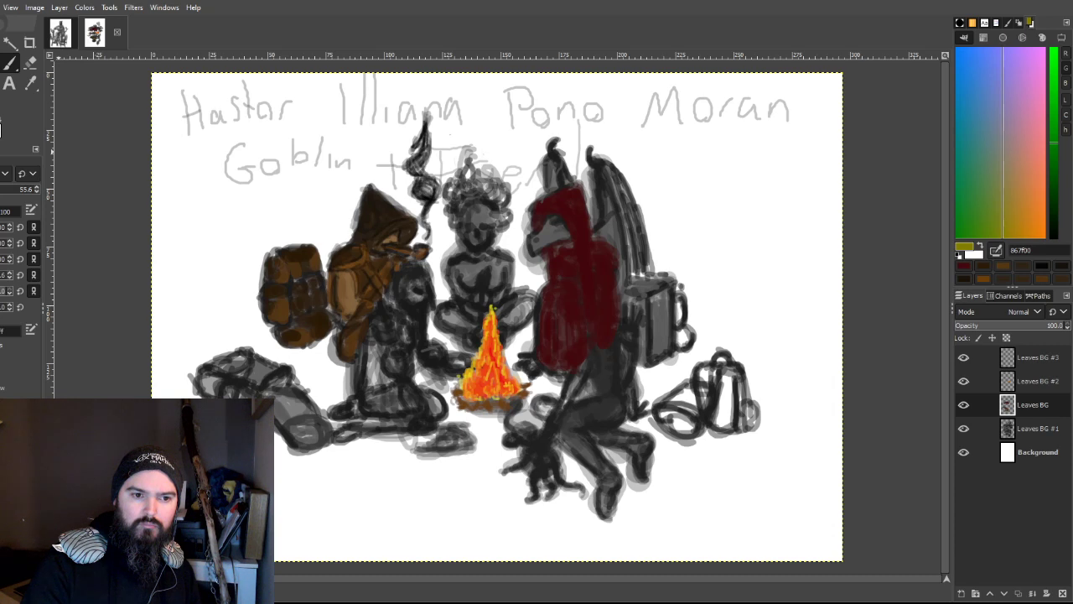
Step: Add yellow 867f00 trim along the horned figure's hood and down the robe with a brush of size 55.6
mouse_move(535, 215)
left_mouse_down()
mouse_move(572, 231)
mouse_move(564, 220)
mouse_move(583, 307)
left_mouse_up()
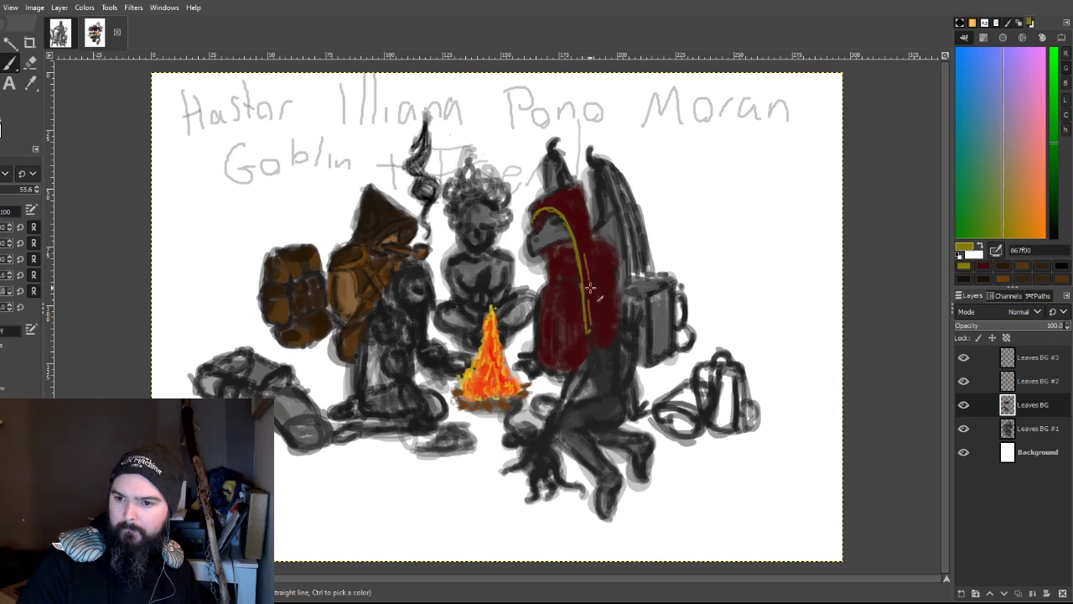
left_click_drag(575, 239, 591, 331)
left_click_drag(545, 253, 550, 277)
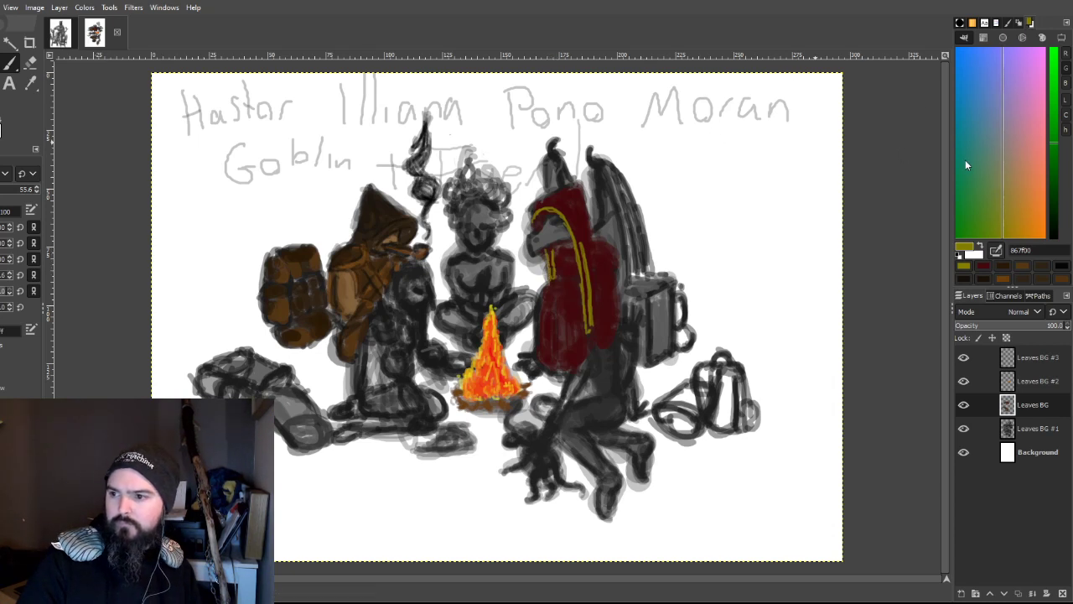
Step: Shade the horned figure's robe with dark reds 42090e and 2b060a using a brush of size 60.6
left_click(973, 122)
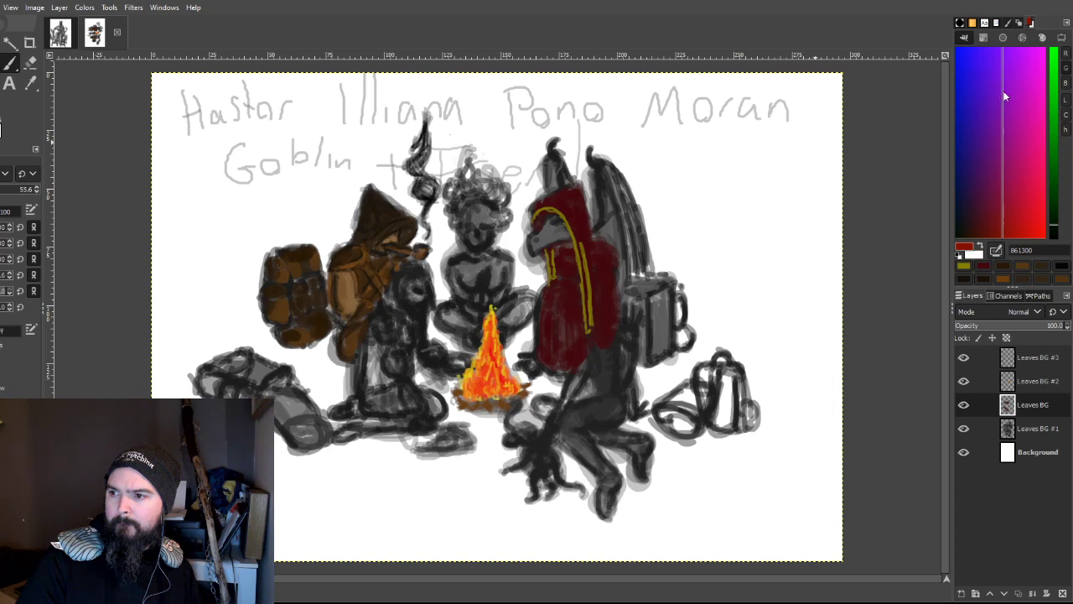
key("o")
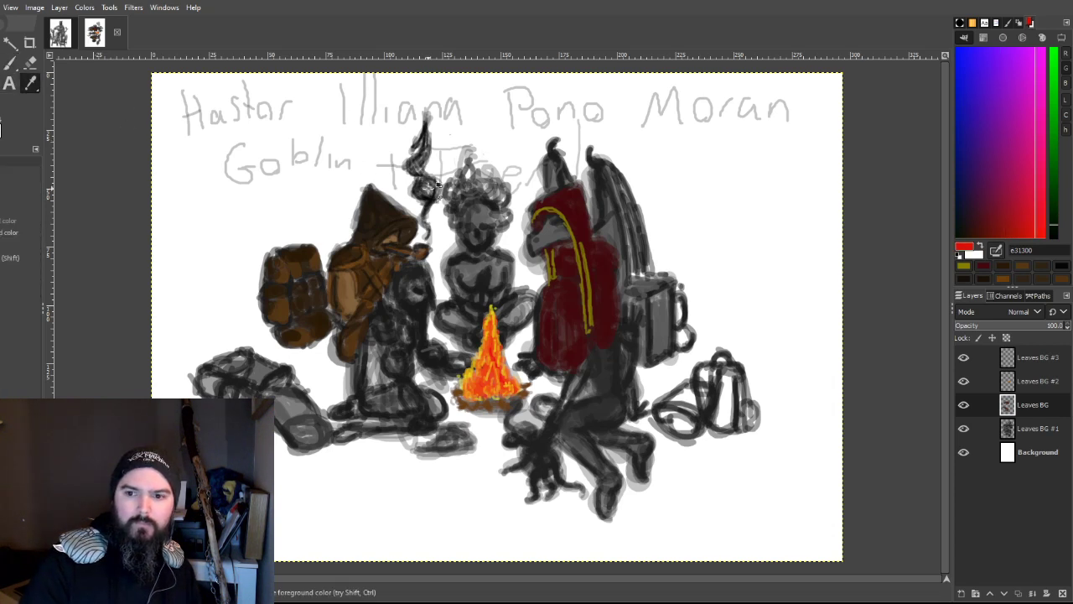
left_click(612, 265)
key("p")
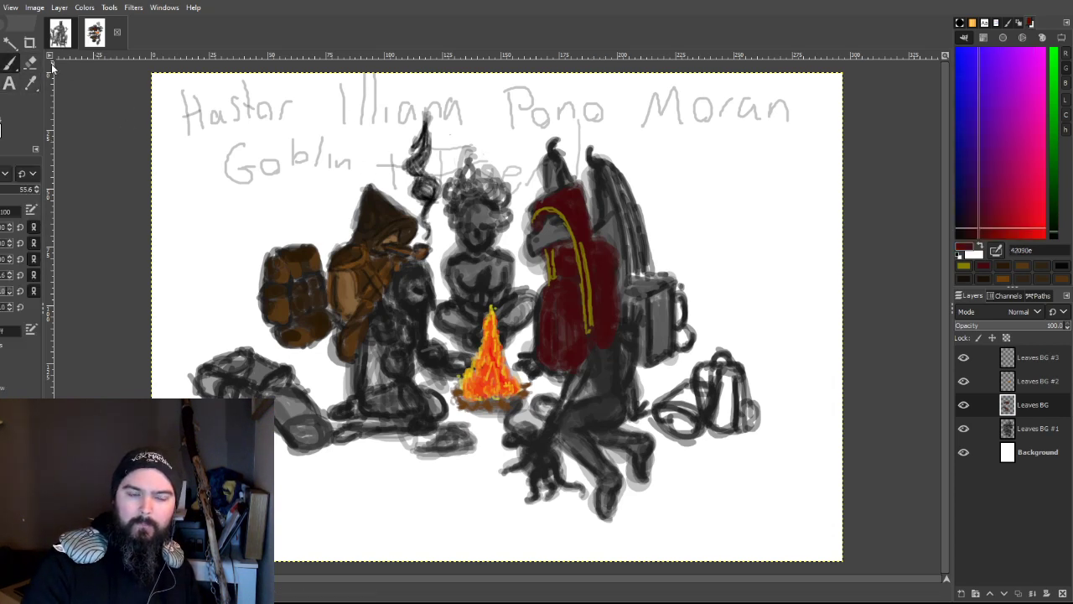
left_click_drag(553, 282, 562, 285)
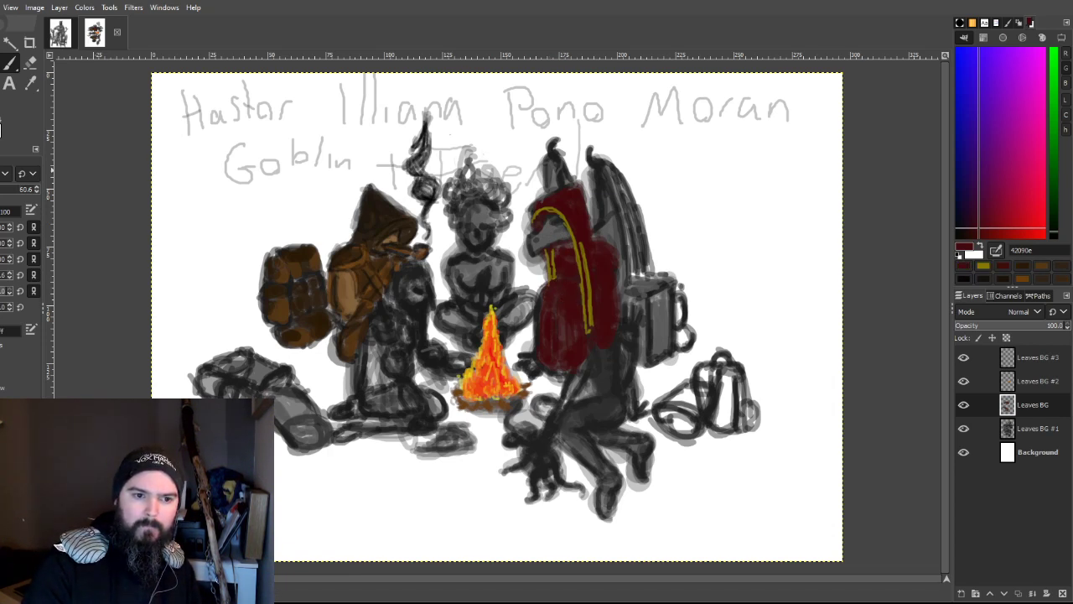
left_click(577, 228, "ctrl")
left_click_drag(556, 290, 550, 288)
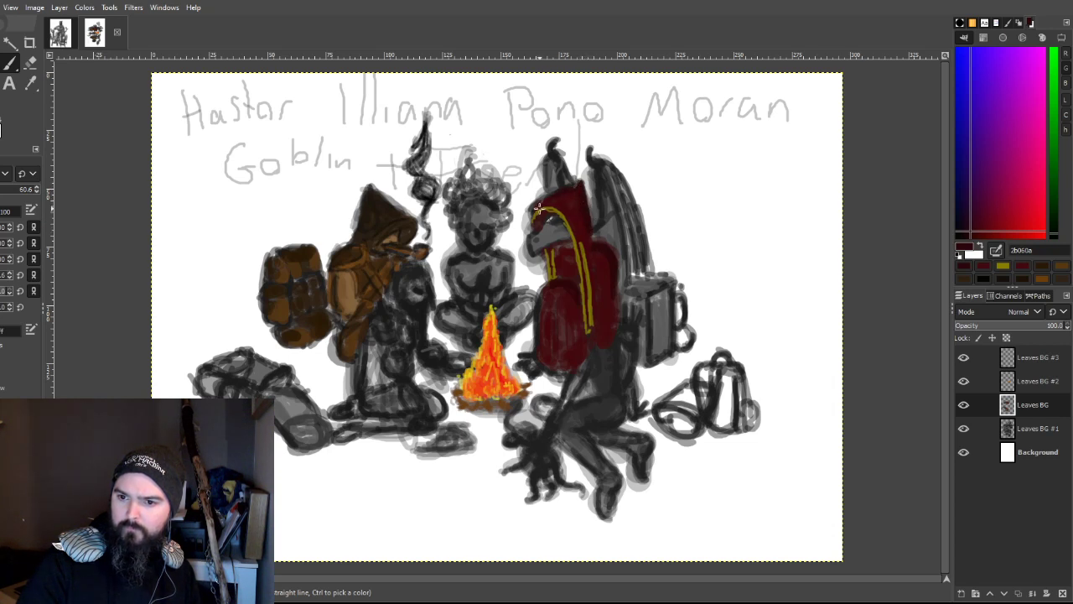
Step: Deepen the hood and robe folds with dark red 2b060a and add reddish-brown 683106 highlights on the lower robe
mouse_move(561, 216)
left_mouse_down()
mouse_move(587, 257)
mouse_move(587, 323)
left_mouse_up()
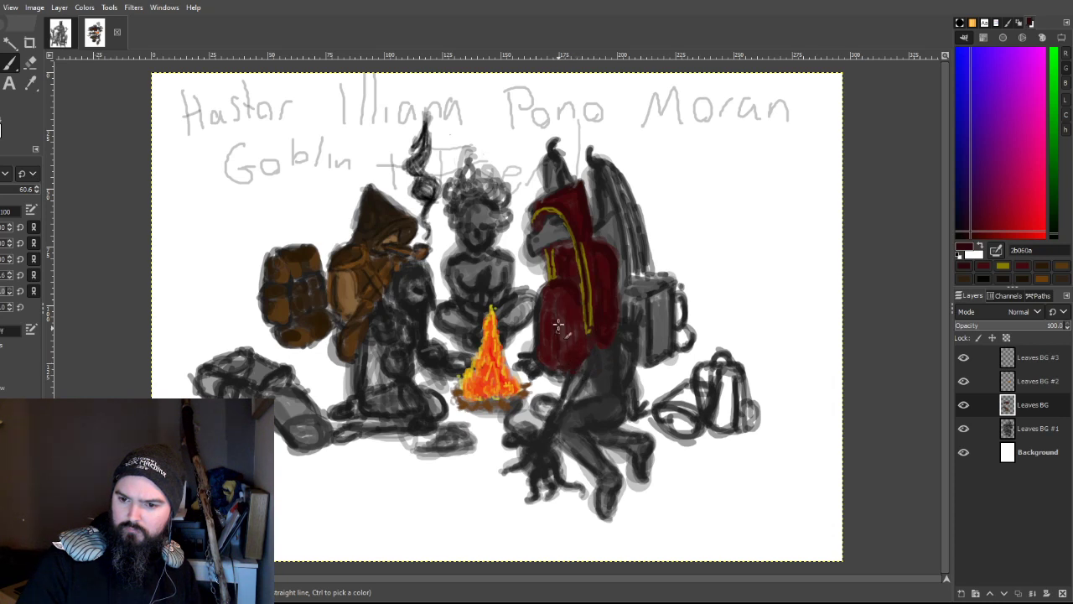
mouse_move(536, 351)
left_mouse_down()
mouse_move(578, 363)
mouse_move(545, 306)
mouse_move(566, 289)
mouse_move(574, 312)
left_mouse_up()
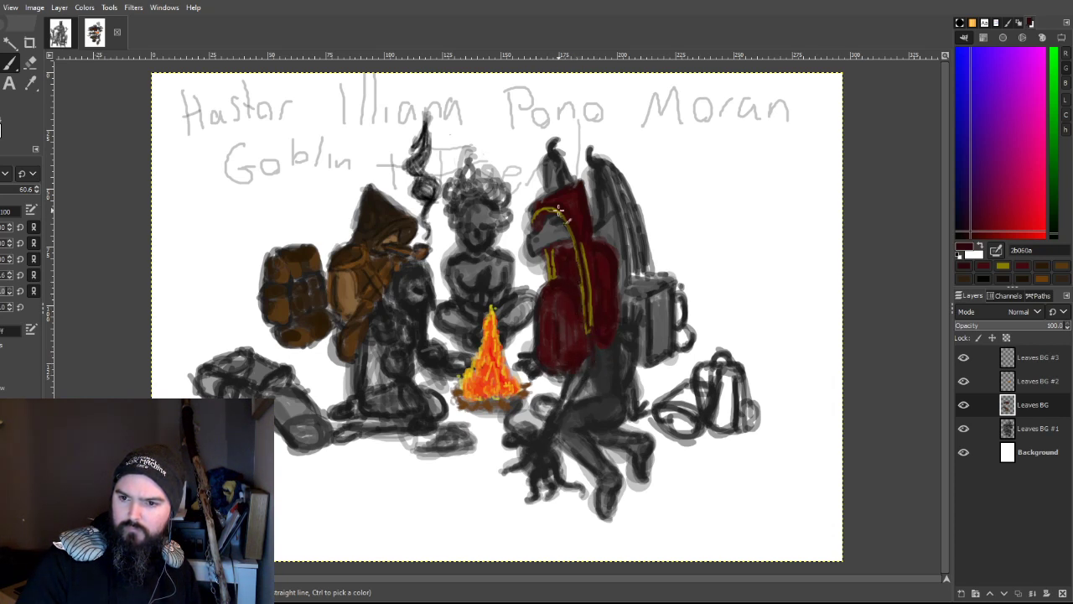
mouse_move(555, 201)
left_mouse_down()
mouse_move(591, 257)
mouse_move(615, 271)
mouse_move(616, 323)
left_mouse_up()
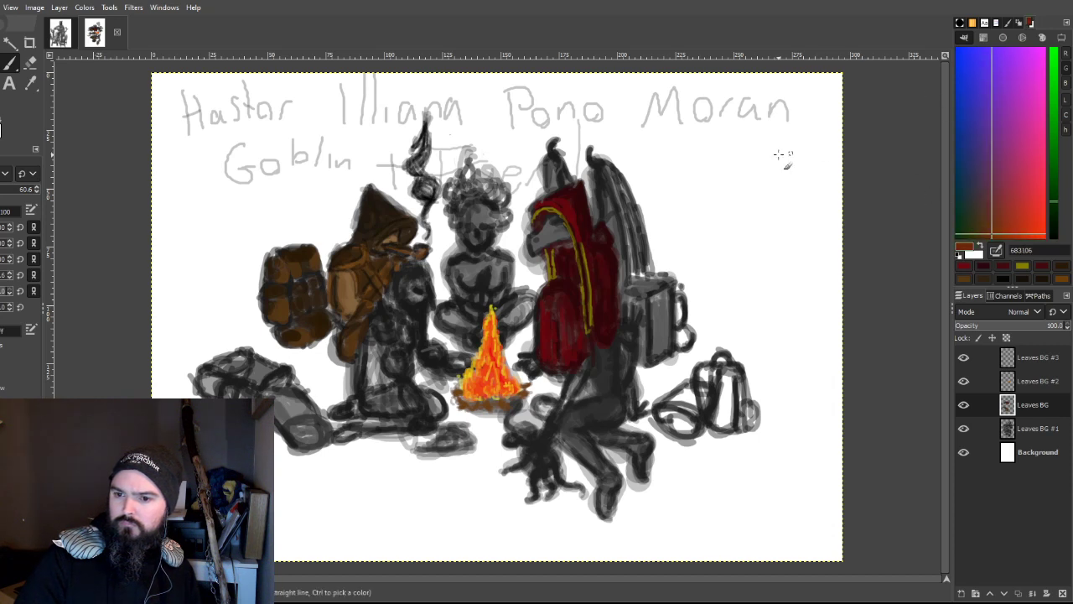
mouse_move(541, 360)
left_mouse_down()
mouse_move(543, 352)
mouse_move(555, 367)
mouse_move(568, 348)
left_mouse_up()
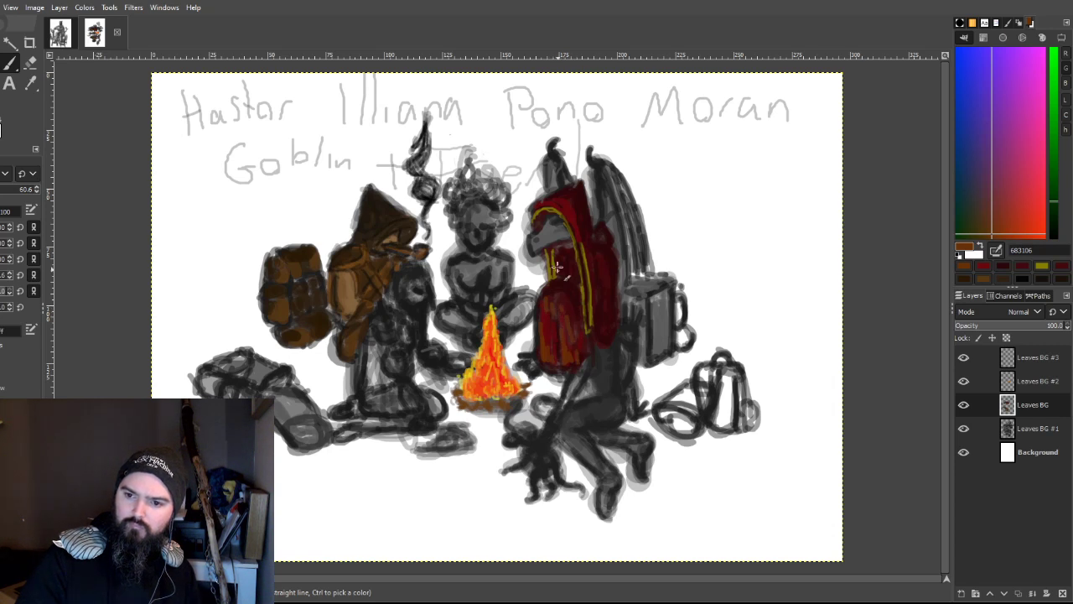
Step: Paint the horned figure's face and both wings bright red c1000b, with an orange-red base on the snout
mouse_move(534, 244)
left_mouse_down()
mouse_move(553, 245)
mouse_move(543, 248)
left_mouse_up()
left_click_drag(955, 96, 1044, 86)
left_click_drag(531, 239, 546, 246)
left_click_drag(1042, 227, 1045, 57)
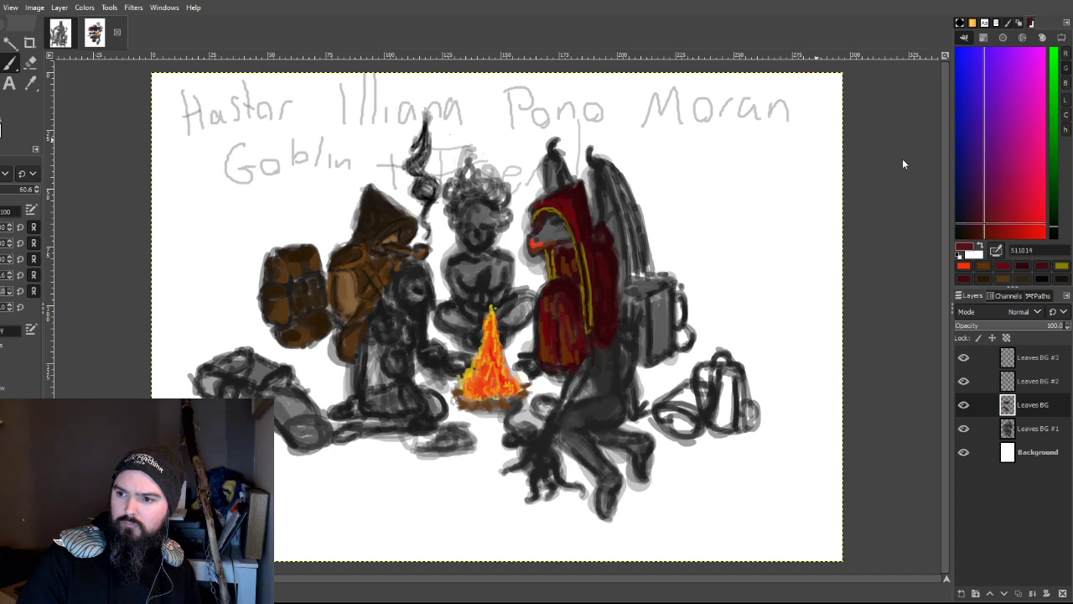
mouse_move(534, 239)
left_mouse_down()
mouse_move(541, 257)
mouse_move(551, 238)
left_mouse_up()
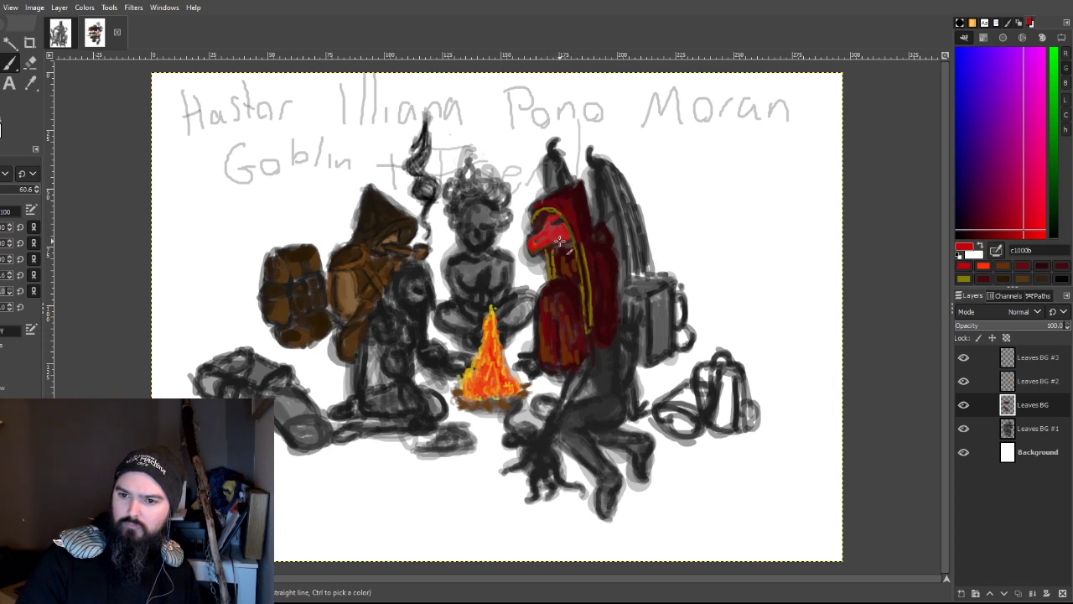
mouse_move(561, 172)
left_mouse_down()
mouse_move(570, 189)
mouse_move(549, 180)
mouse_move(606, 191)
mouse_move(601, 223)
mouse_move(615, 214)
left_mouse_up()
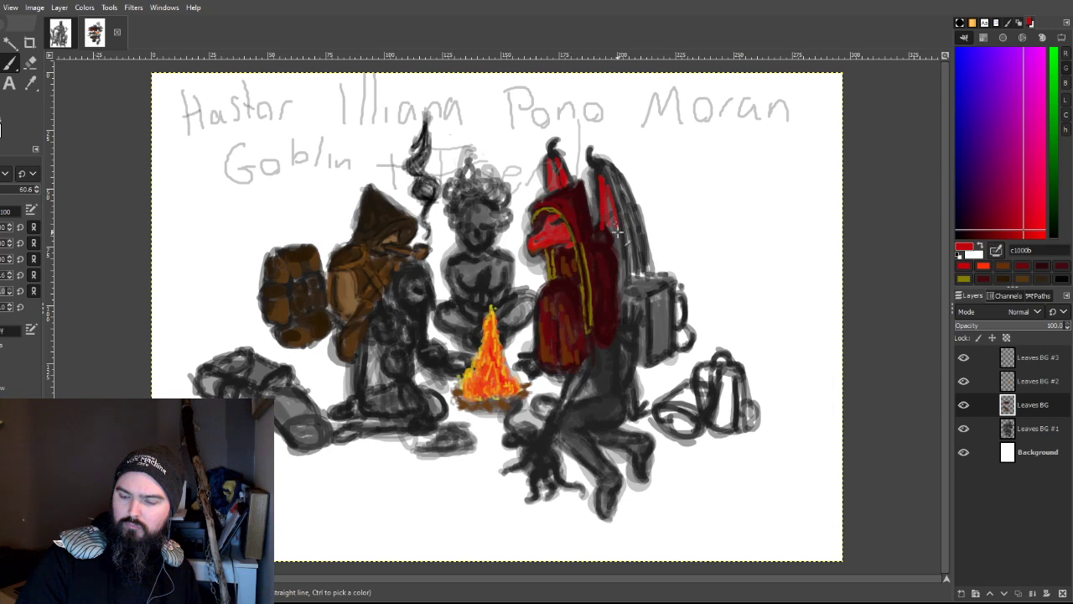
mouse_move(625, 286)
left_mouse_down()
mouse_move(605, 170)
mouse_move(634, 268)
mouse_move(620, 172)
mouse_move(646, 258)
left_mouse_up()
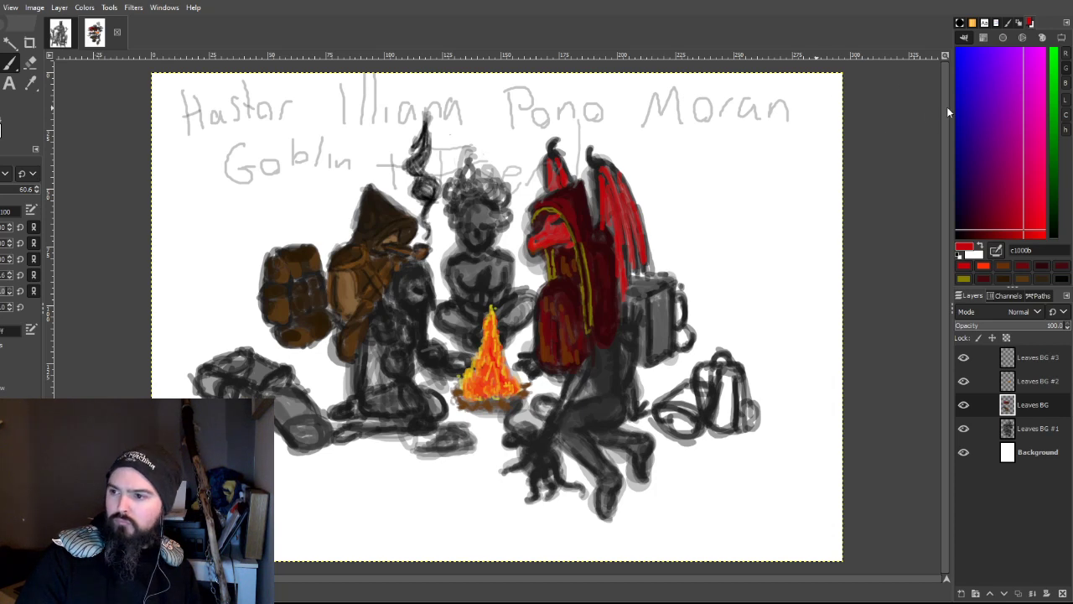
Step: Shade the horned figure's face and wings with dark red 78040b, extending it over the wing tips and lower edge
left_click_drag(1023, 228, 998, 229)
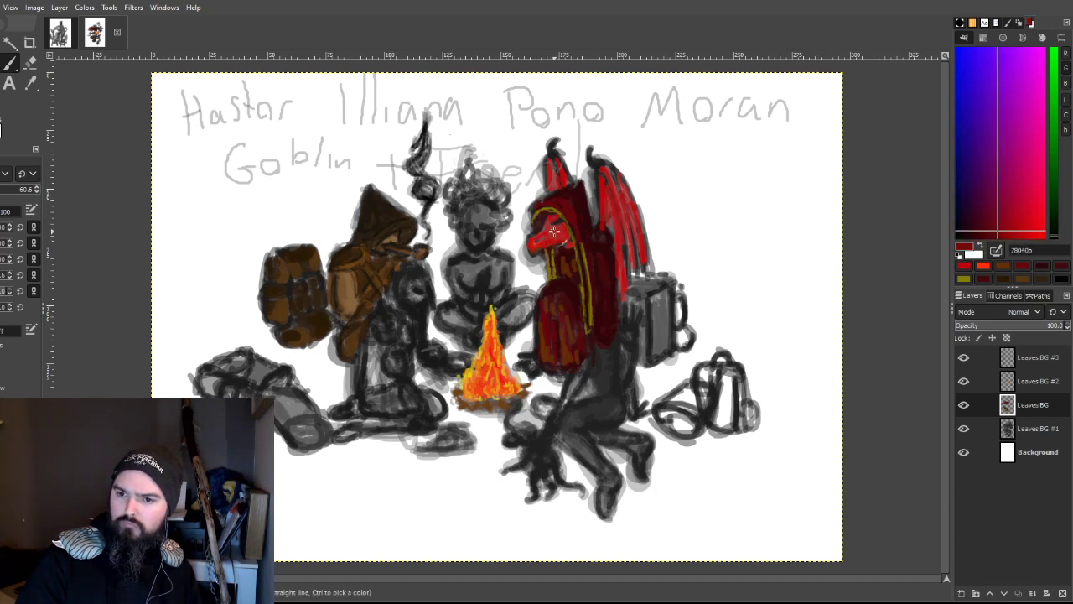
mouse_move(562, 243)
left_mouse_down()
mouse_move(534, 248)
mouse_move(543, 231)
mouse_move(545, 242)
mouse_move(556, 228)
mouse_move(569, 233)
mouse_move(547, 238)
mouse_move(550, 217)
mouse_move(567, 241)
mouse_move(529, 245)
mouse_move(538, 233)
mouse_move(529, 242)
mouse_move(567, 240)
left_mouse_up()
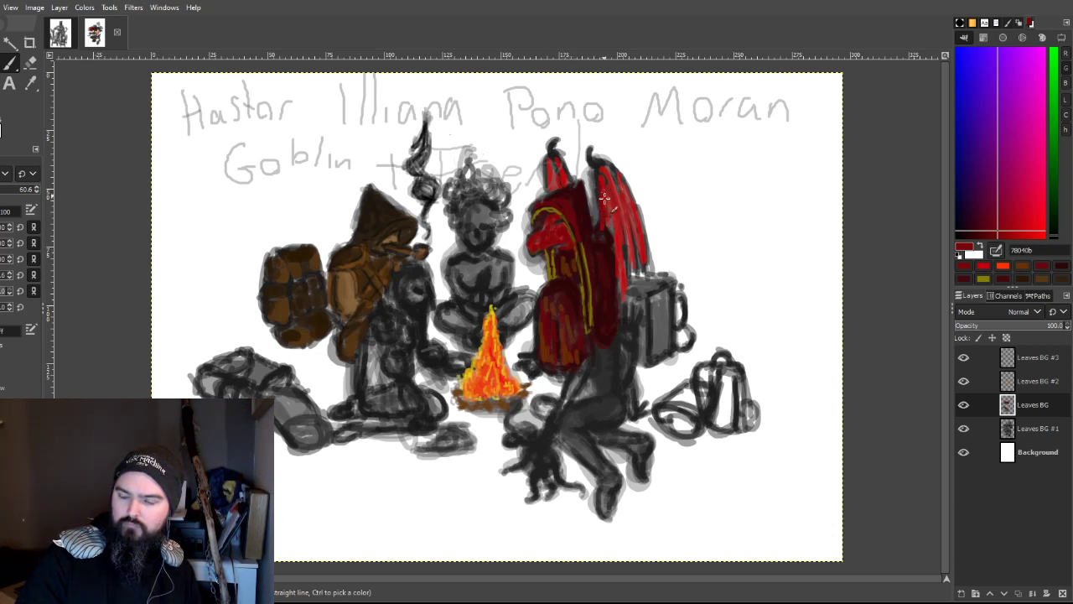
mouse_move(620, 228)
left_mouse_down()
mouse_move(606, 192)
mouse_move(625, 297)
mouse_move(608, 199)
left_mouse_up()
left_click_drag(603, 162, 637, 274)
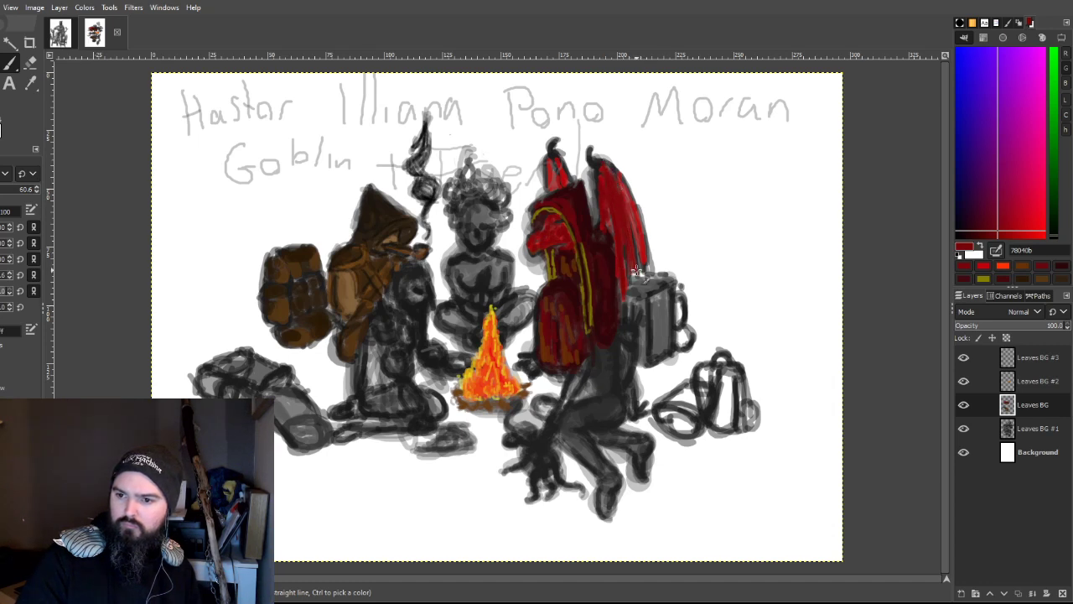
left_click_drag(627, 226, 639, 264)
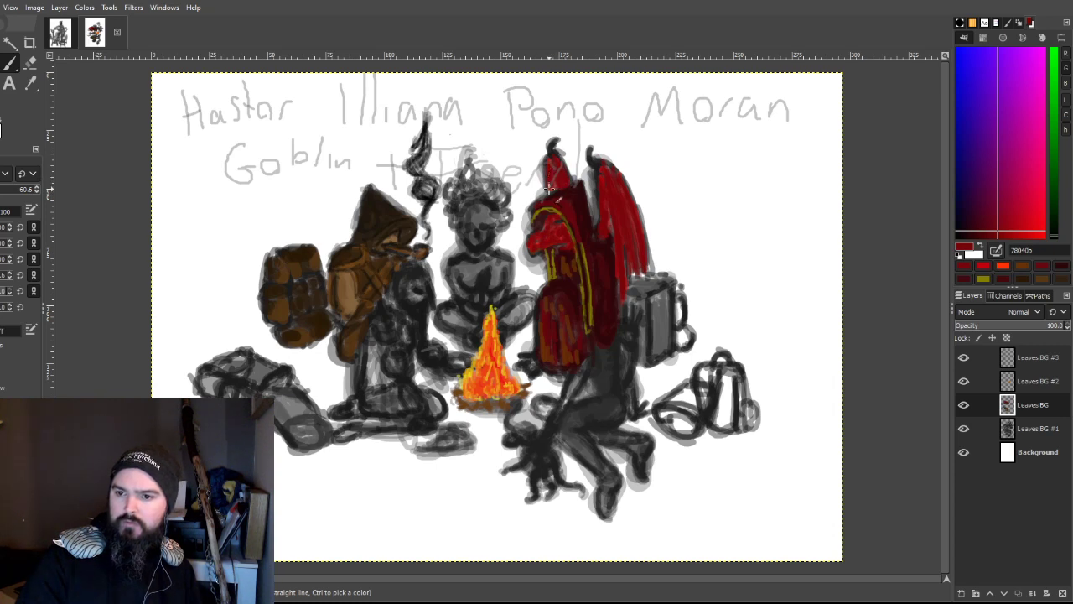
left_click_drag(550, 149, 557, 153)
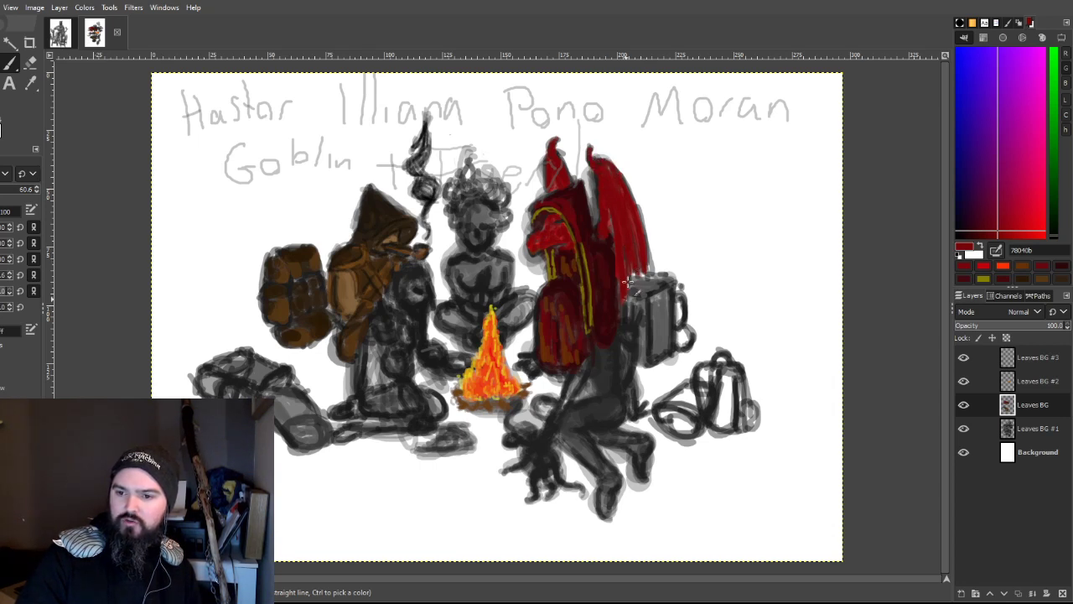
mouse_move(652, 267)
left_mouse_down()
mouse_move(644, 277)
mouse_move(647, 267)
mouse_move(656, 274)
left_mouse_up()
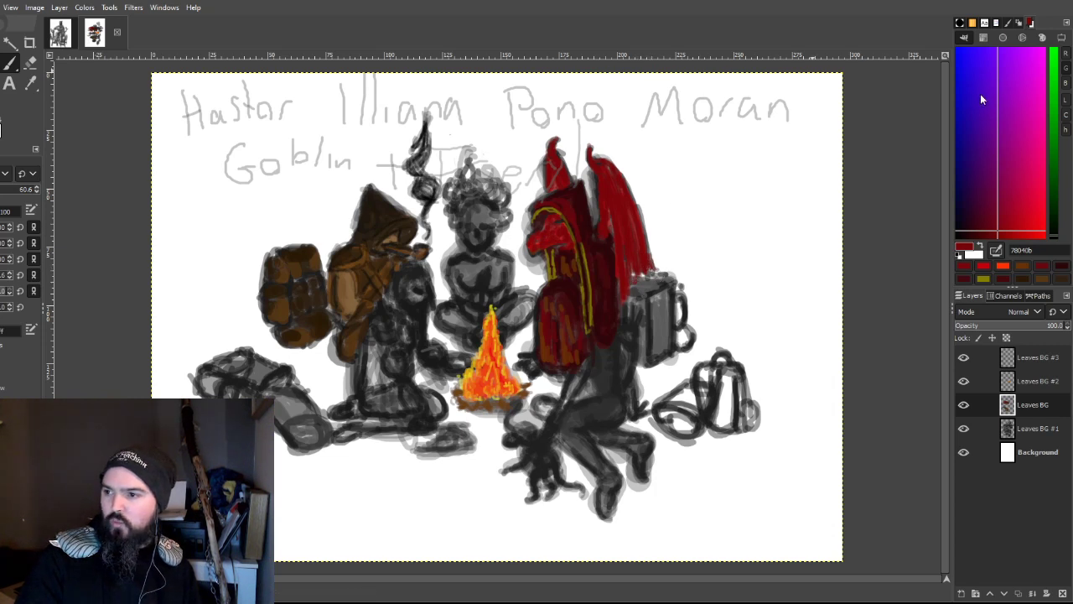
Step: Deepen the shadows on the horned figure's face and wings with 54040b and a still darker red
left_click_drag(980, 89, 966, 95)
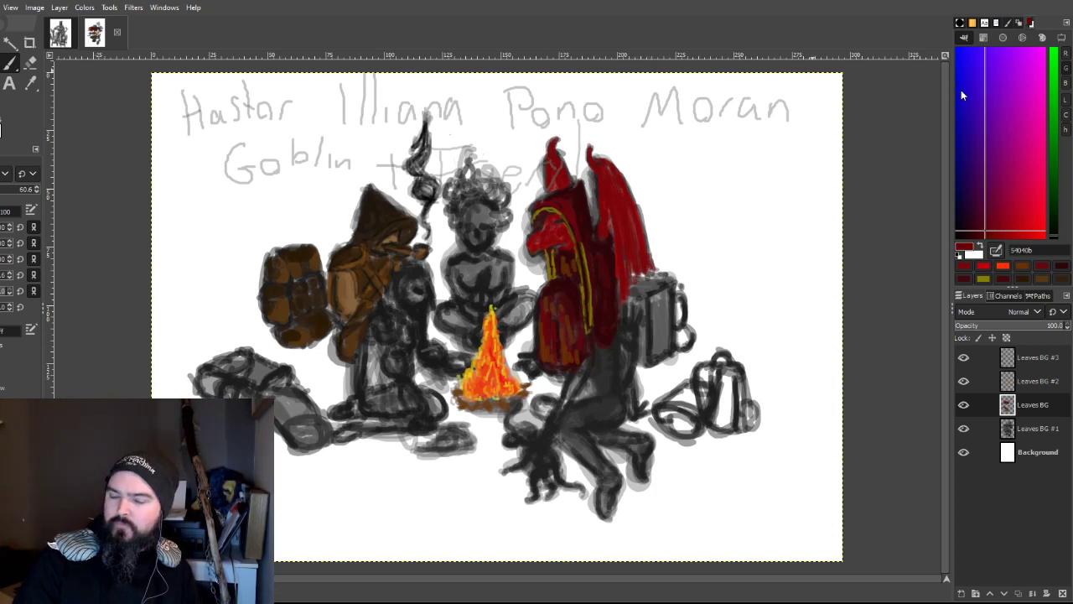
left_click(529, 247)
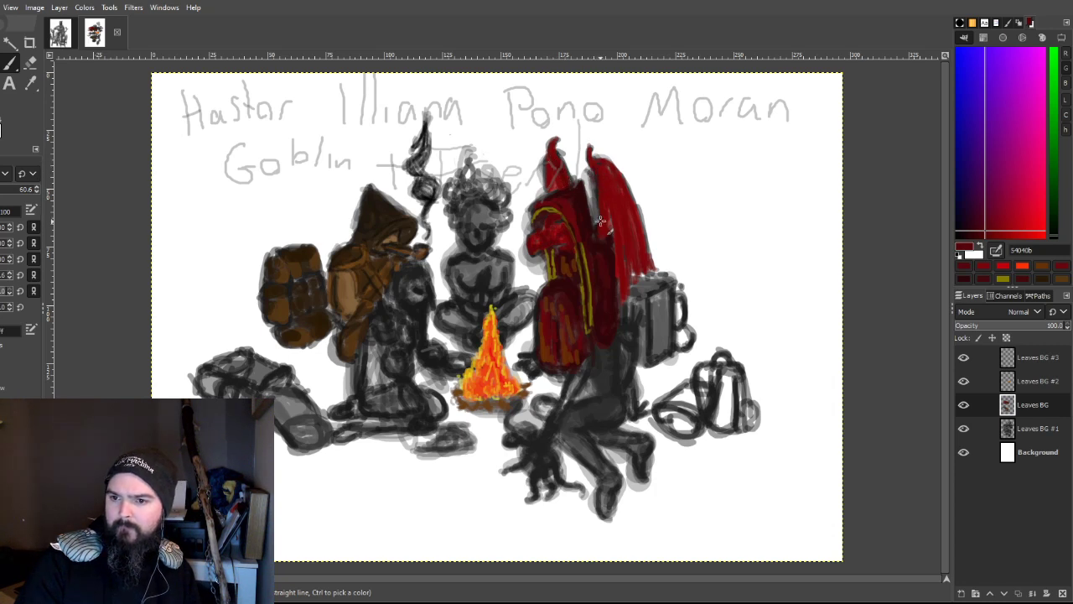
mouse_move(621, 265)
left_mouse_down()
mouse_move(630, 253)
mouse_move(608, 178)
mouse_move(652, 268)
left_mouse_up()
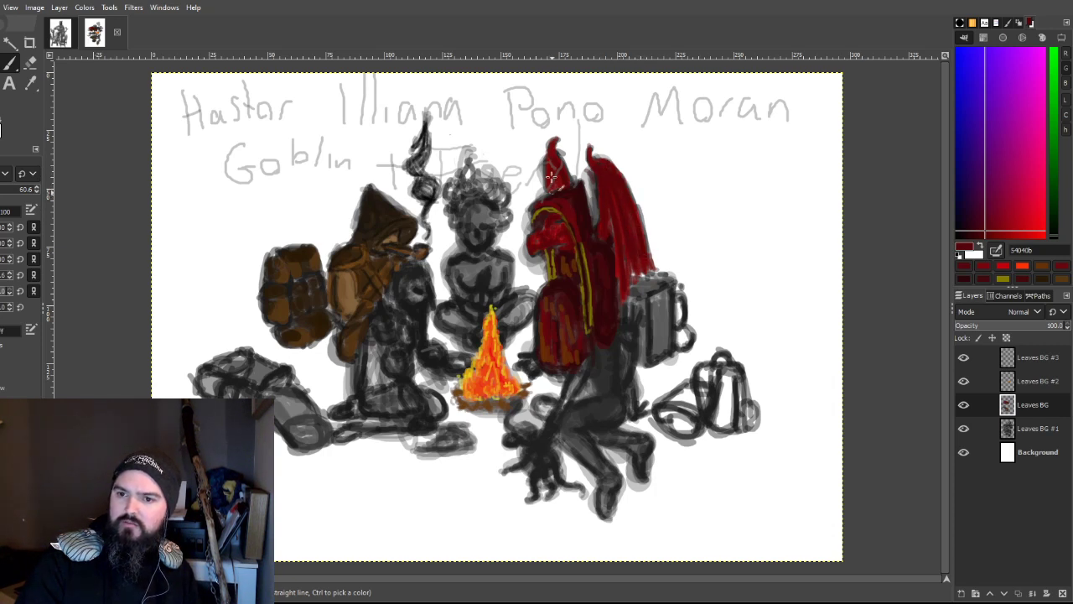
left_click_drag(974, 91, 970, 90)
mouse_move(622, 199)
left_mouse_down()
mouse_move(605, 162)
mouse_move(645, 262)
mouse_move(645, 249)
mouse_move(610, 178)
mouse_move(638, 265)
mouse_move(608, 173)
mouse_move(626, 265)
mouse_move(593, 142)
mouse_move(603, 167)
mouse_move(553, 171)
mouse_move(572, 195)
mouse_move(607, 145)
left_mouse_up()
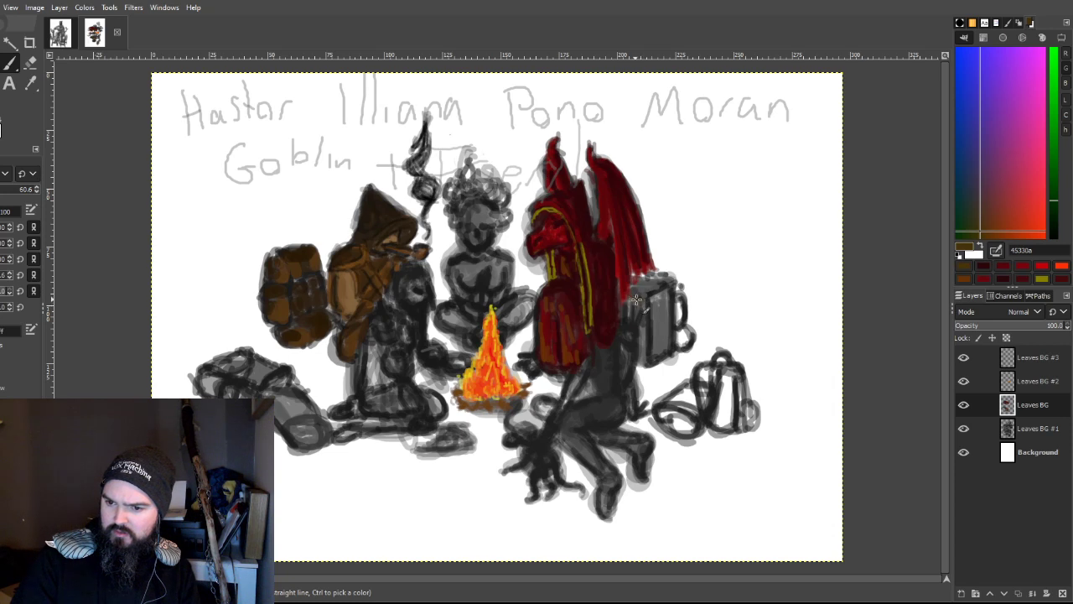
Step: Paint the boxy pack behind the horned figure olive brown 45330a
mouse_move(627, 306)
left_mouse_down()
mouse_move(645, 329)
mouse_move(646, 309)
mouse_move(642, 358)
mouse_move(645, 327)
mouse_move(631, 314)
mouse_move(643, 287)
mouse_move(661, 286)
mouse_move(648, 275)
mouse_move(625, 290)
mouse_move(674, 280)
mouse_move(638, 300)
left_mouse_up()
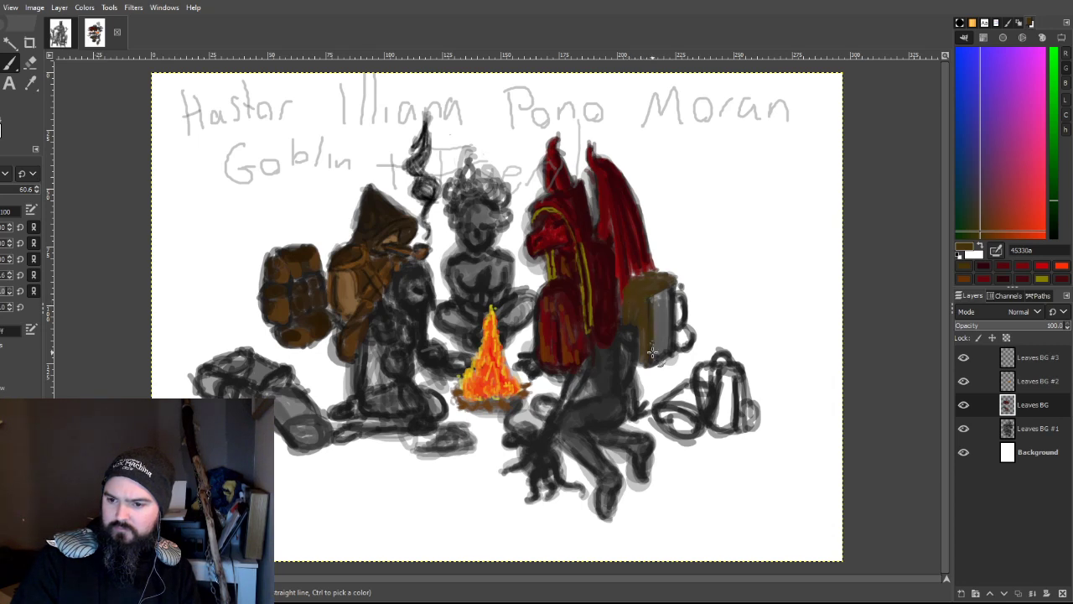
mouse_move(652, 339)
left_mouse_down()
mouse_move(661, 356)
mouse_move(665, 336)
left_mouse_up()
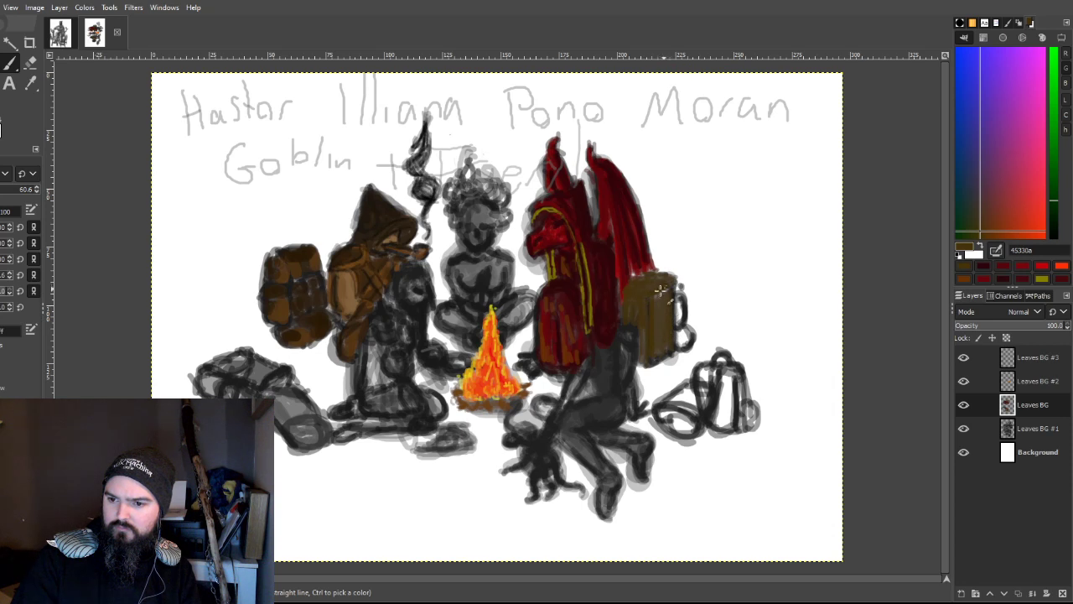
mouse_move(654, 343)
left_mouse_down()
mouse_move(671, 344)
mouse_move(658, 369)
left_mouse_up()
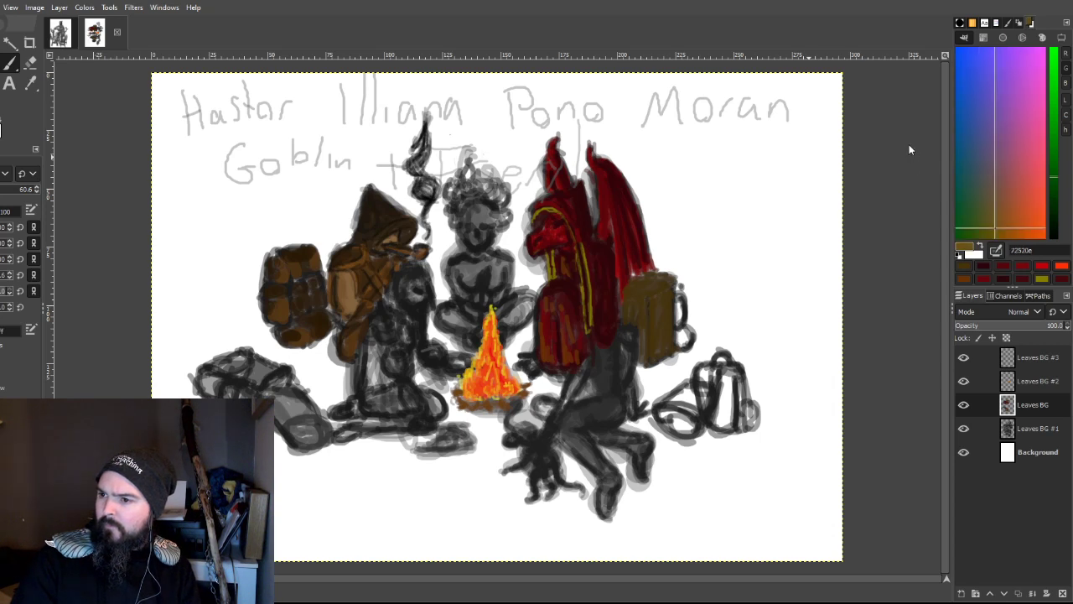
Step: Add highlights and shading to the boxy pack's front, top and side in browns 735109, 614812 and 503b0e
left_click(648, 309, "ctrl")
mouse_move(648, 309)
left_mouse_down()
mouse_move(654, 353)
mouse_move(633, 307)
mouse_move(641, 300)
mouse_move(643, 362)
left_mouse_up()
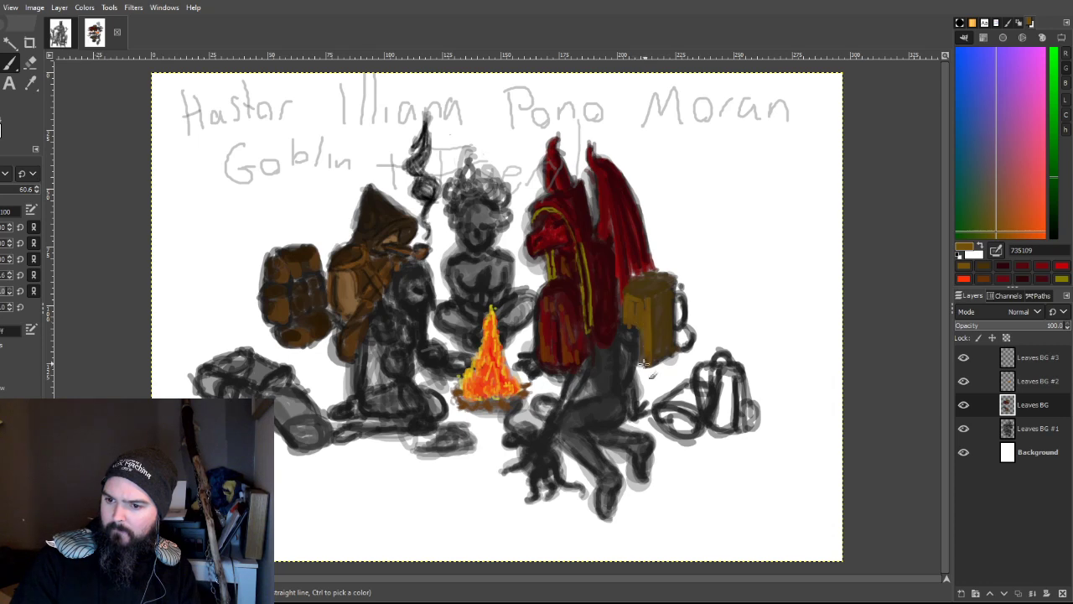
left_click(654, 289, "ctrl")
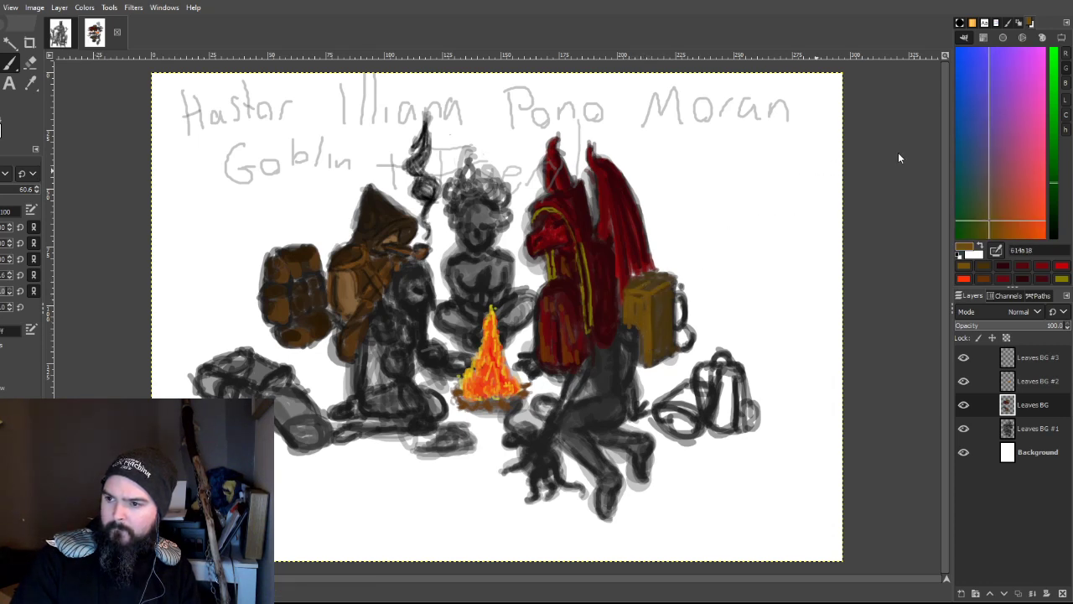
left_click_drag(640, 291, 675, 285)
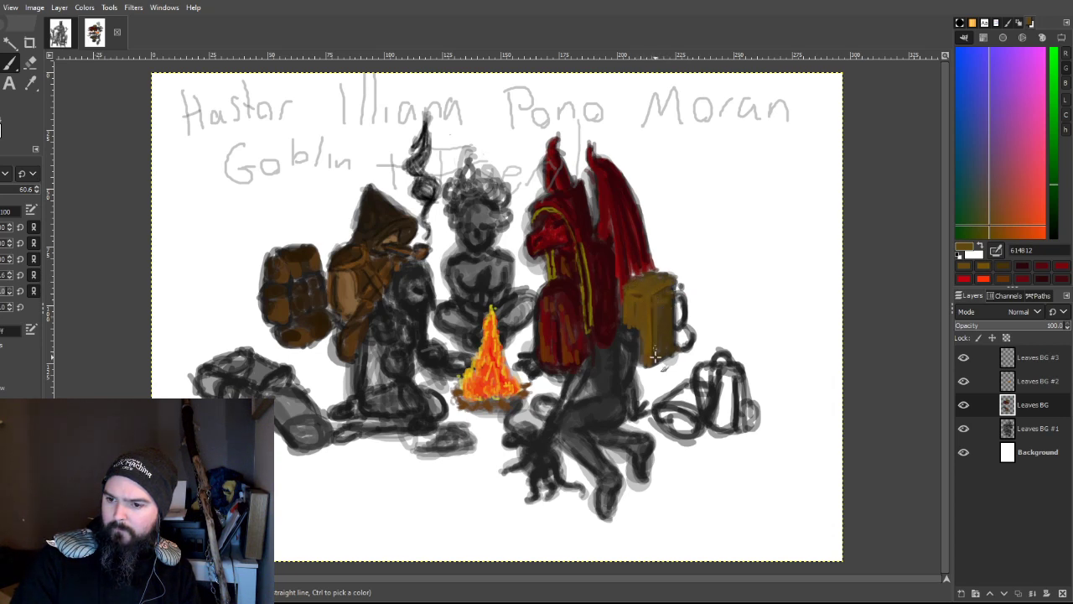
left_click(887, 168, "ctrl")
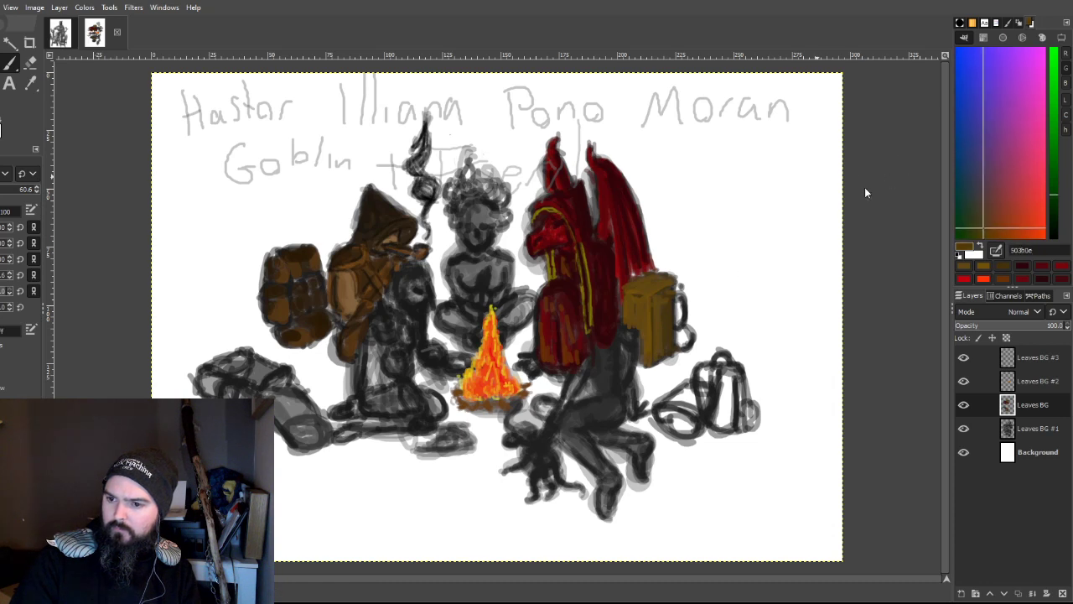
mouse_move(635, 303)
left_mouse_down()
mouse_move(633, 334)
mouse_move(644, 316)
left_mouse_up()
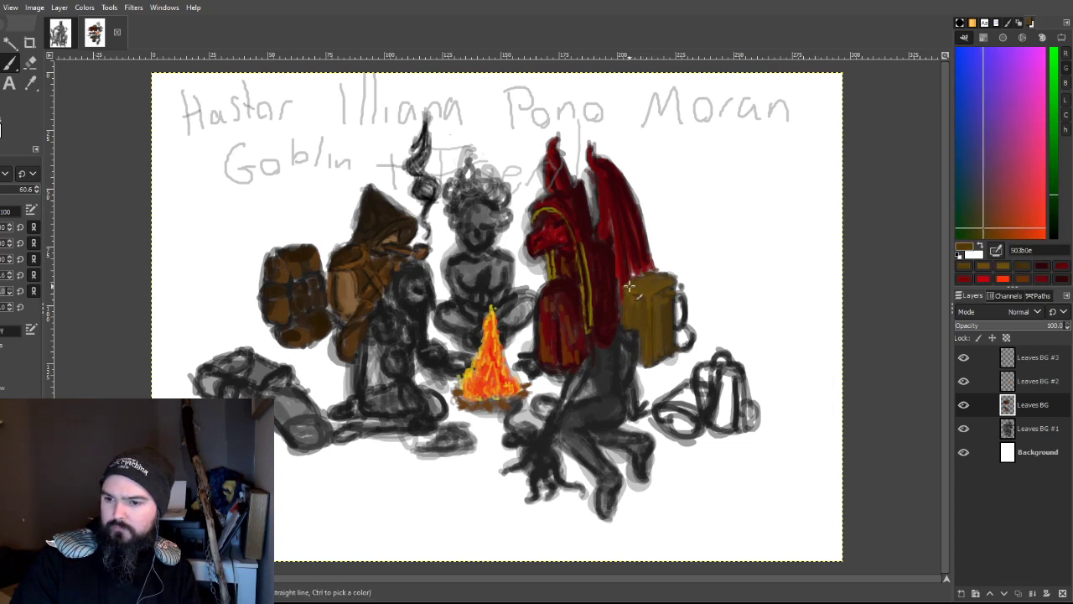
Step: Outline the boxy pack's edges and the arched detail on its side with near-black 0e0a03
left_click(667, 345, "ctrl")
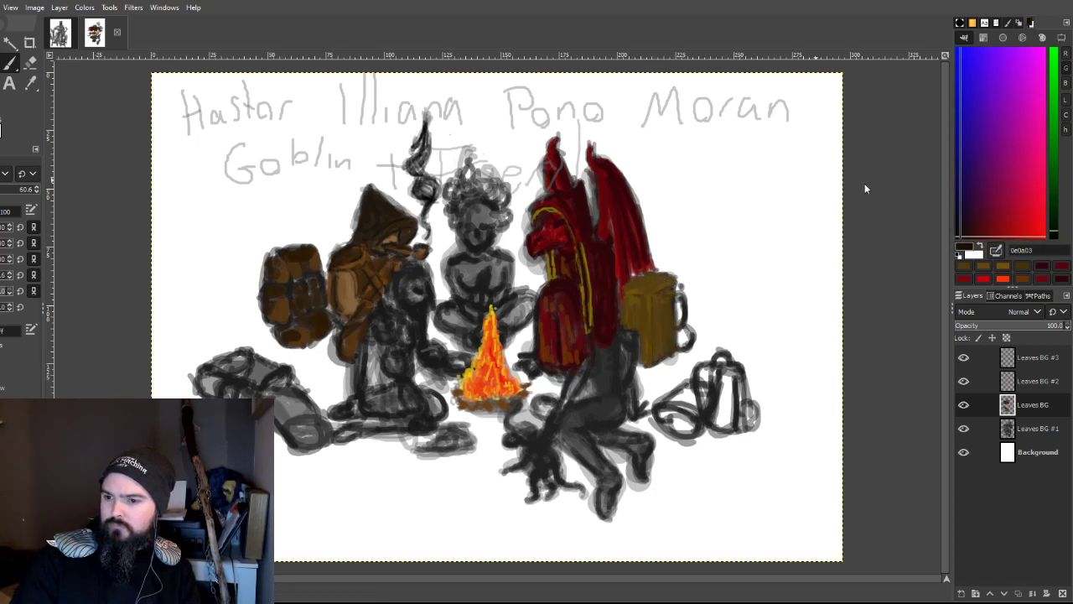
left_click_drag(658, 359, 660, 357)
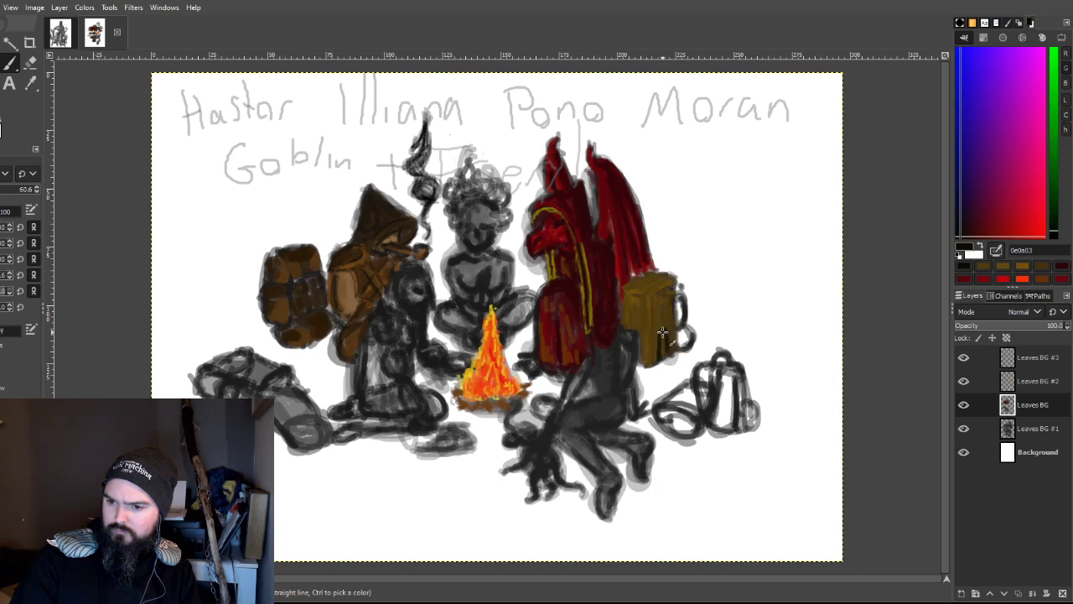
mouse_move(662, 359)
left_mouse_down()
mouse_move(665, 333)
mouse_move(679, 362)
mouse_move(654, 341)
left_mouse_up()
mouse_move(647, 298)
left_mouse_down()
mouse_move(648, 354)
mouse_move(650, 300)
mouse_move(651, 348)
mouse_move(645, 320)
mouse_move(652, 345)
mouse_move(658, 305)
mouse_move(650, 296)
mouse_move(678, 289)
mouse_move(675, 336)
mouse_move(670, 281)
mouse_move(674, 346)
mouse_move(671, 323)
mouse_move(623, 290)
mouse_move(666, 271)
mouse_move(650, 275)
mouse_move(672, 278)
mouse_move(659, 274)
mouse_move(655, 301)
mouse_move(629, 317)
left_mouse_up()
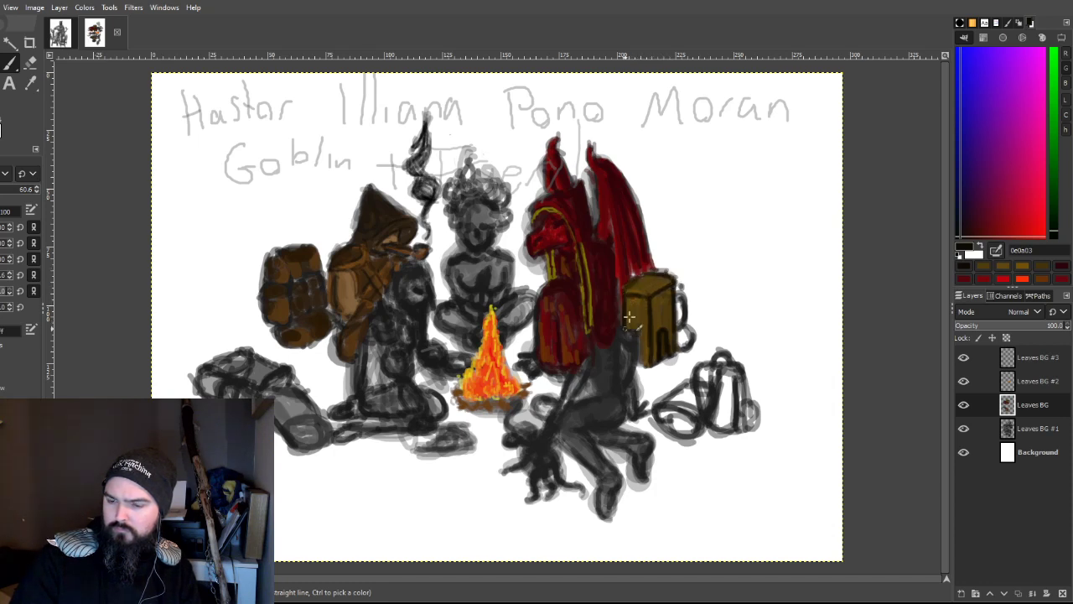
Step: Paint the two small pouches on the side of the boxy pack with brown 684c11 and a darker greyish brown
left_click(680, 337, "ctrl")
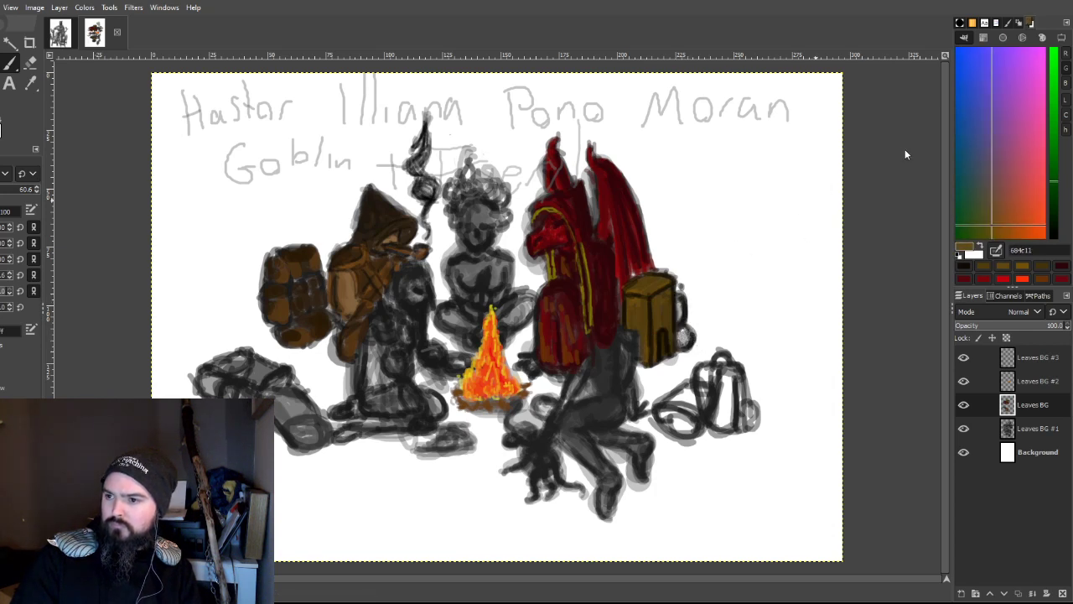
mouse_move(683, 334)
left_mouse_down()
mouse_move(695, 355)
mouse_move(677, 337)
left_mouse_up()
left_click(679, 310, "ctrl")
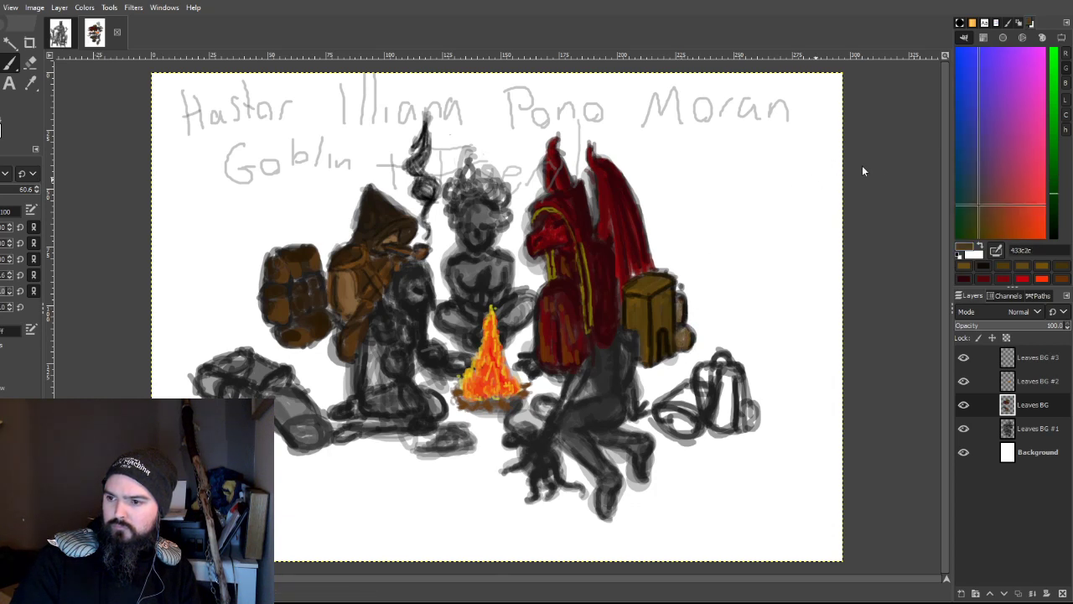
left_click_drag(680, 312, 683, 336)
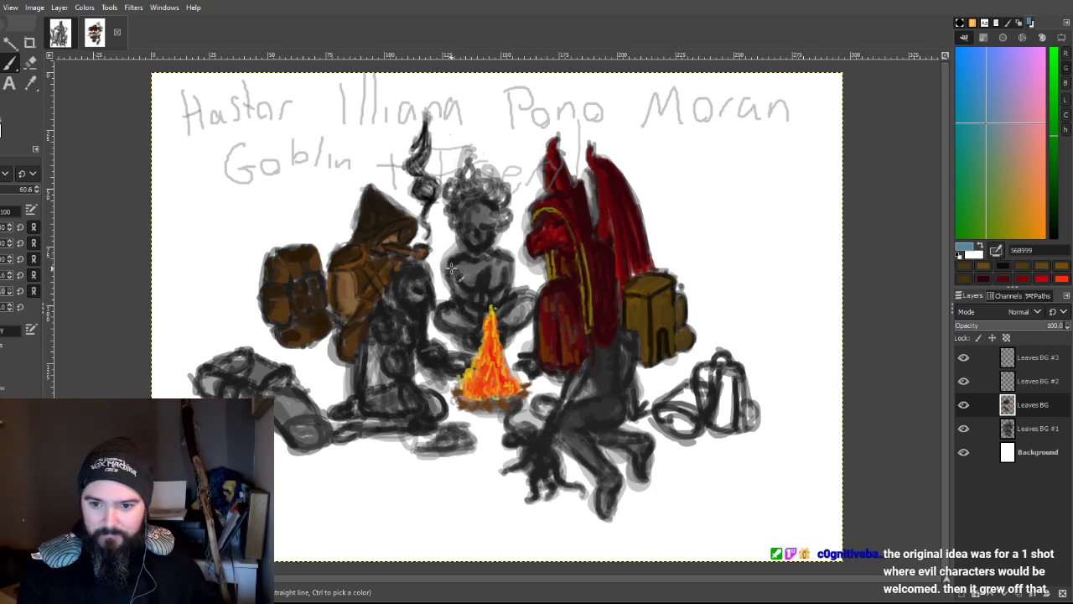
Step: Paint the cross-legged figure's shirt teal 568999 with pale blue highlights, and colour the legs brown 4c2c0f
left_click_drag(453, 275, 470, 298)
mouse_move(460, 261)
left_mouse_down()
mouse_move(504, 270)
mouse_move(494, 286)
mouse_move(472, 275)
mouse_move(478, 285)
mouse_move(480, 266)
mouse_move(496, 271)
mouse_move(471, 269)
mouse_move(508, 274)
left_mouse_up()
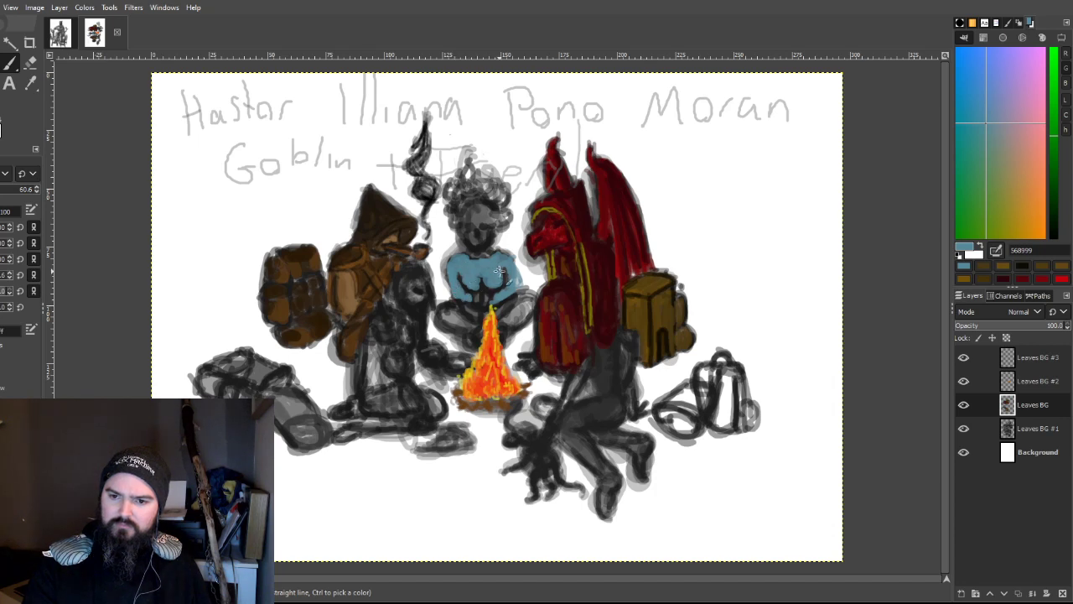
left_click(462, 261, "ctrl")
left_click_drag(450, 283, 470, 309)
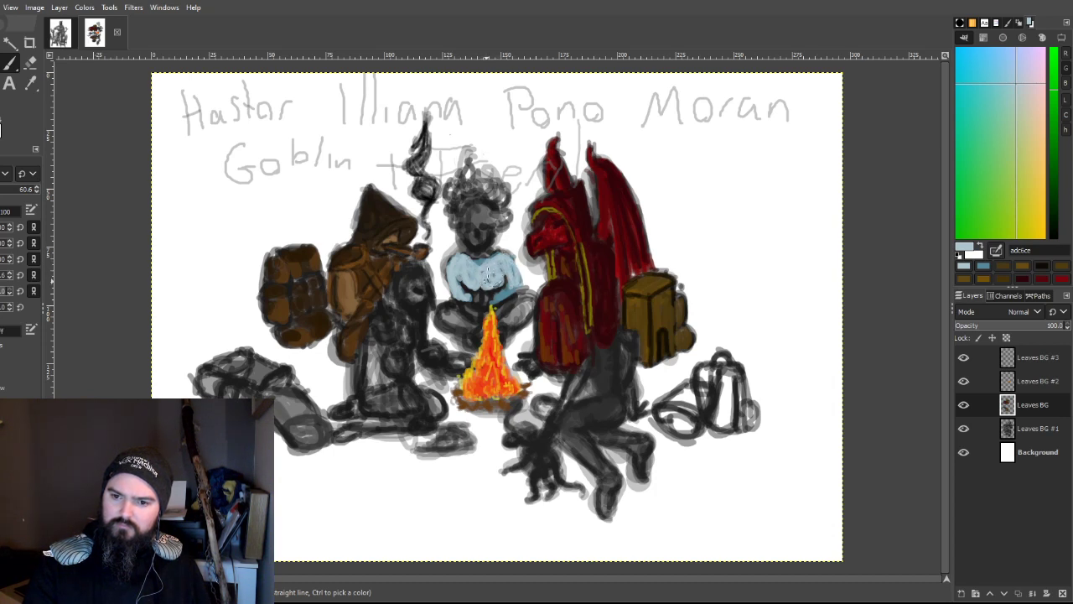
mouse_move(485, 283)
left_mouse_down()
mouse_move(500, 282)
mouse_move(473, 285)
mouse_move(503, 289)
mouse_move(497, 283)
mouse_move(502, 315)
mouse_move(510, 273)
left_mouse_up()
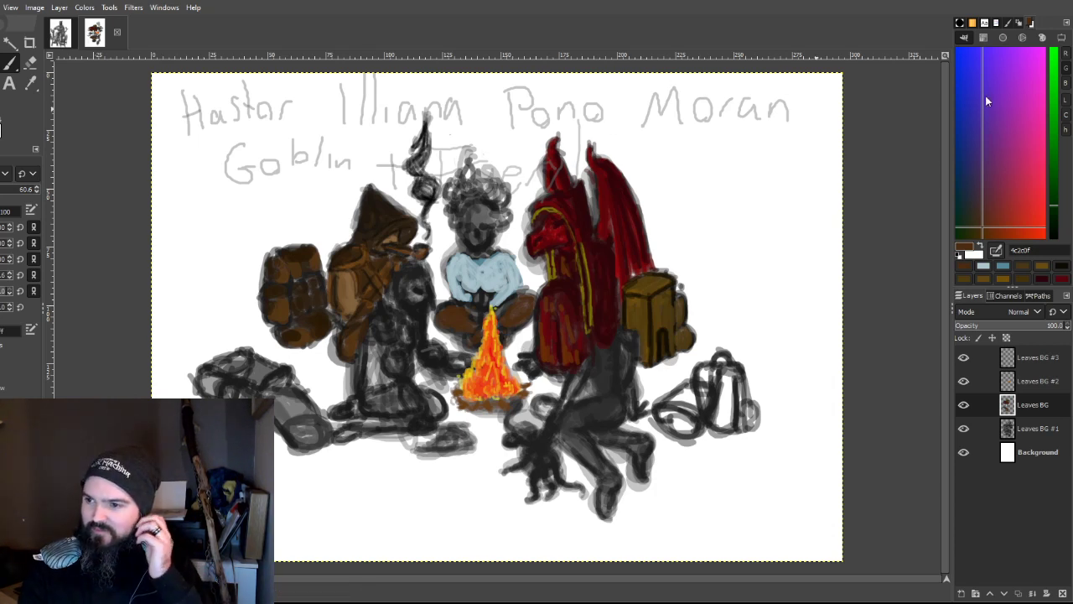
Step: Darken the cross-legged figure's boots with 1e1004 and paint the open book in its hands dark red 78251d
left_click(967, 236)
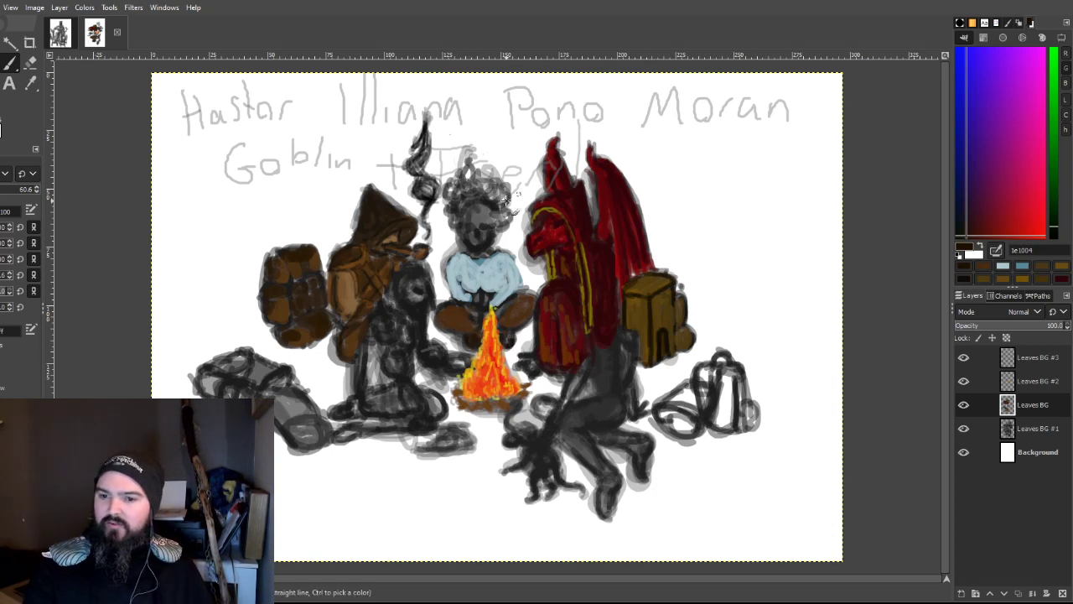
left_click(1003, 101)
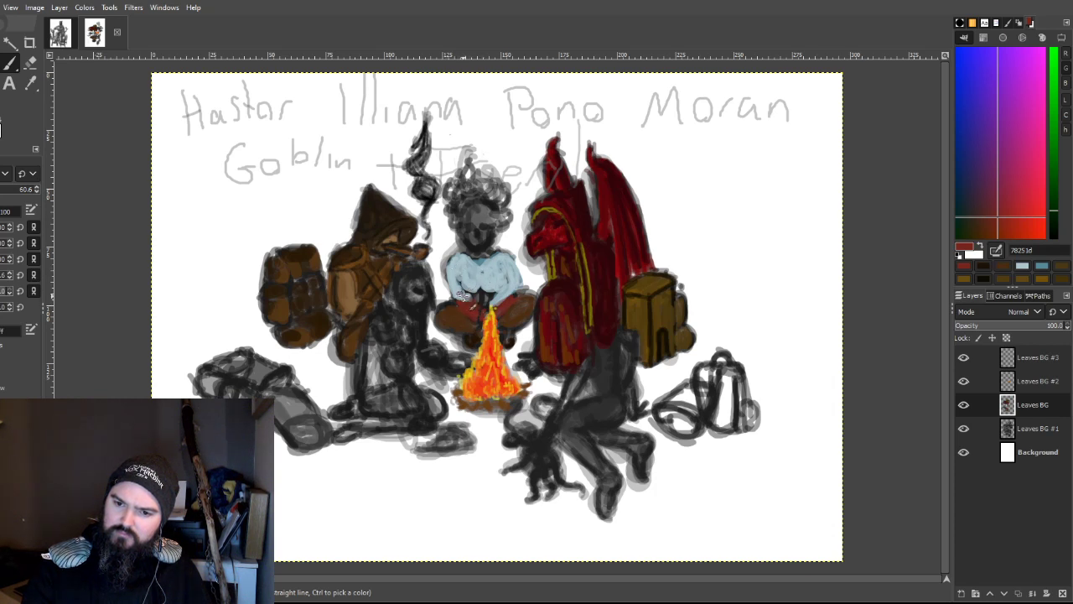
left_click_drag(465, 302, 506, 300)
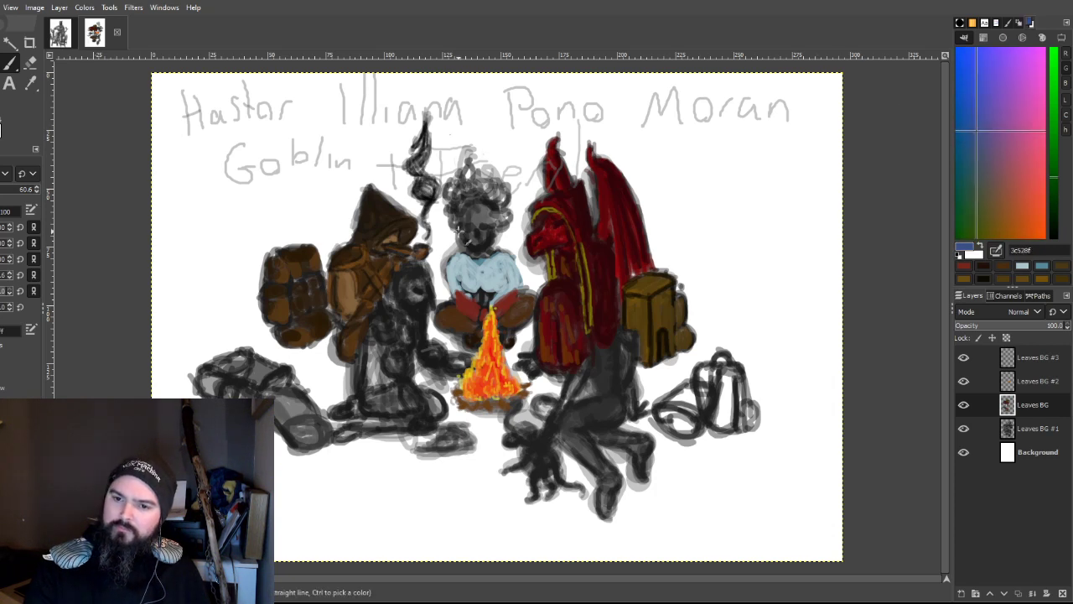
Step: Paint the cross-legged figure's face, neck and hands blue 3c528f and redraw the facial features in near-black 040509
mouse_move(472, 238)
left_mouse_down()
mouse_move(478, 246)
mouse_move(476, 228)
mouse_move(487, 235)
mouse_move(479, 220)
left_mouse_up()
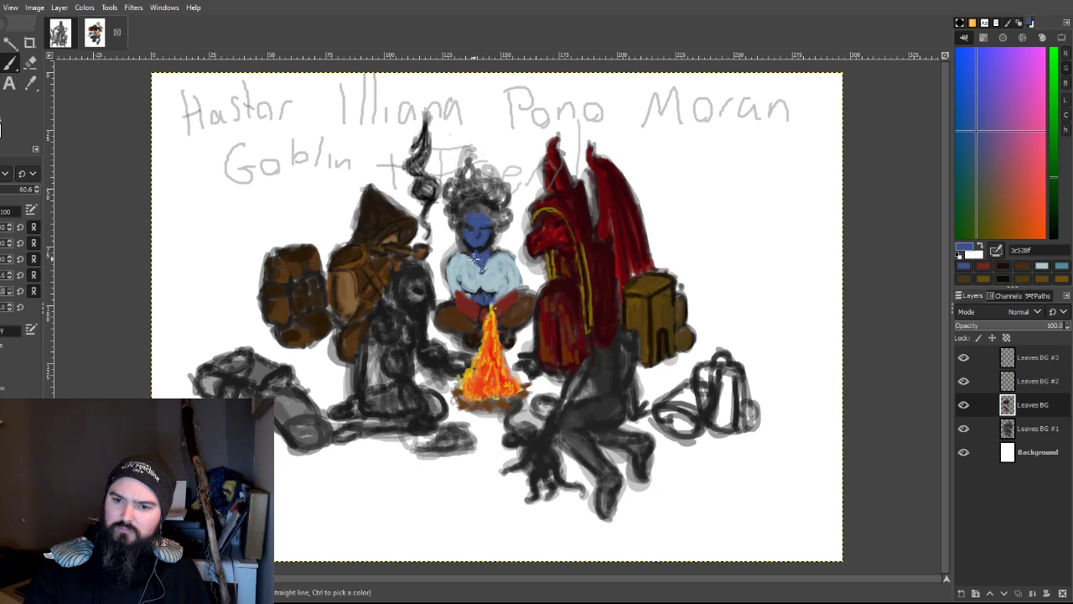
left_click_drag(494, 260, 481, 265)
key("d")
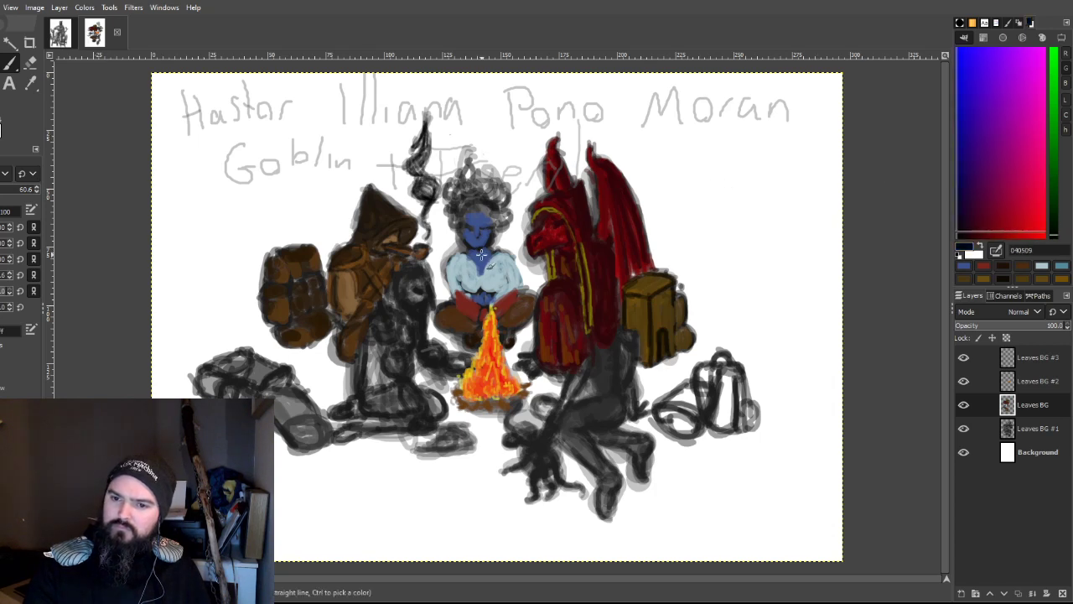
mouse_move(462, 234)
left_mouse_down()
mouse_move(483, 251)
mouse_move(492, 234)
mouse_move(478, 235)
left_mouse_up()
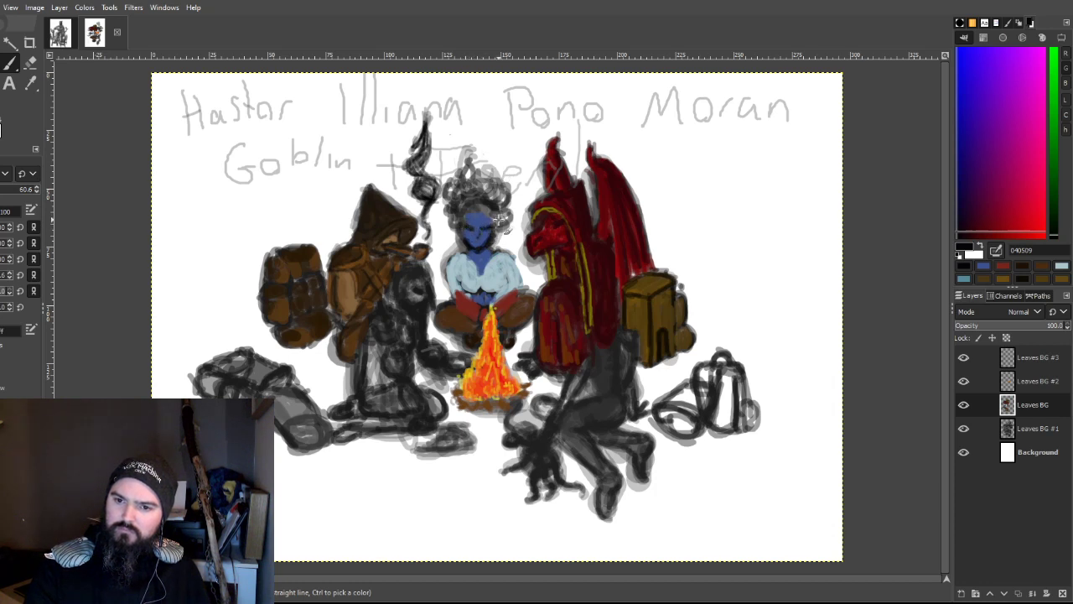
Step: Fill the cross-legged figure's puffy hair with light grey c1c3c9 and add an olive-grey 727059 strip down the shirt front
left_click(1023, 86)
left_click(457, 219)
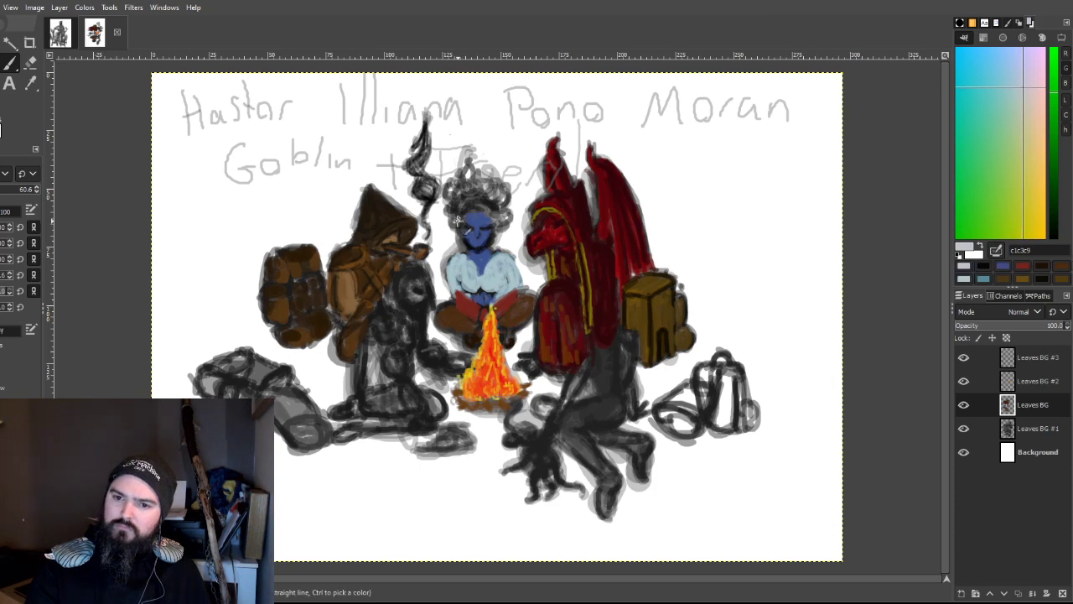
mouse_move(455, 215)
left_mouse_down()
mouse_move(461, 201)
mouse_move(459, 211)
left_mouse_up()
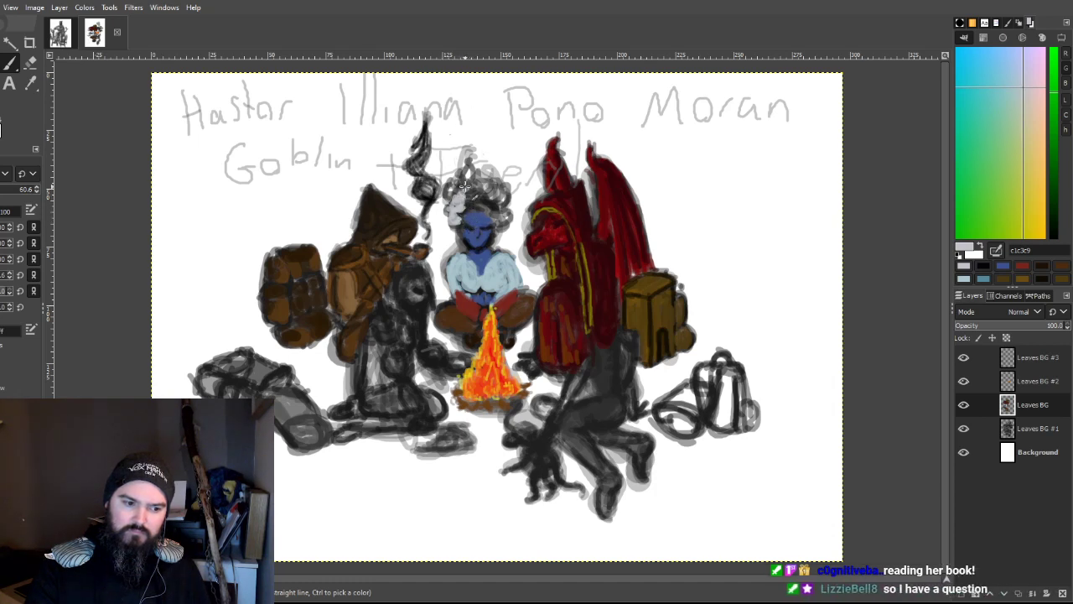
mouse_move(448, 186)
left_mouse_down()
mouse_move(461, 201)
mouse_move(461, 183)
mouse_move(473, 201)
mouse_move(475, 167)
mouse_move(468, 198)
mouse_move(493, 198)
mouse_move(487, 172)
mouse_move(489, 213)
mouse_move(508, 231)
mouse_move(497, 218)
left_mouse_up()
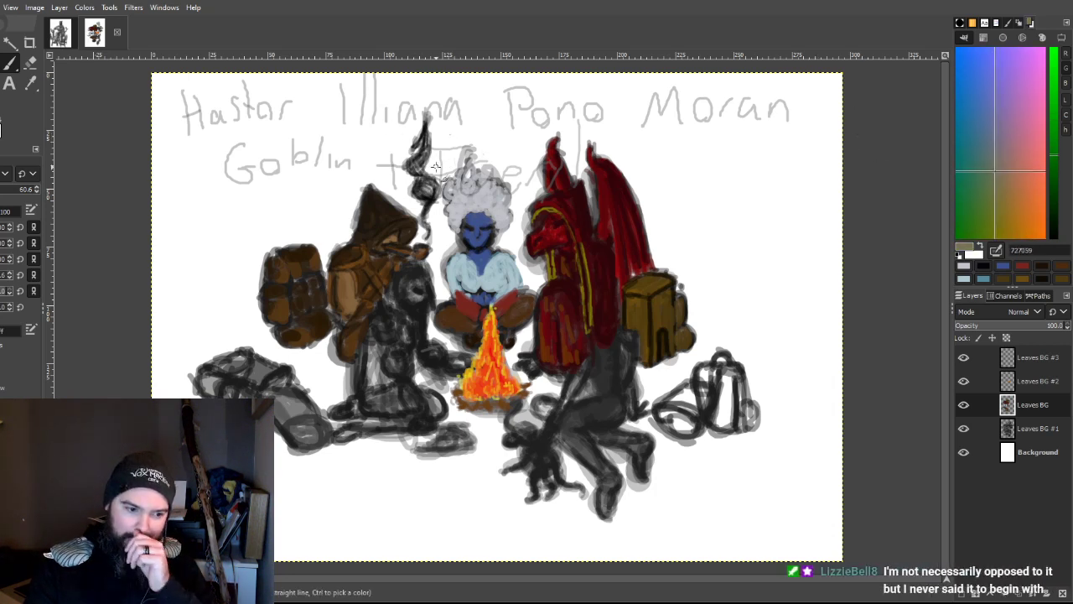
left_click(484, 292)
mouse_move(483, 292)
left_mouse_down()
mouse_move(489, 263)
mouse_move(484, 296)
mouse_move(489, 260)
mouse_move(484, 298)
left_mouse_up()
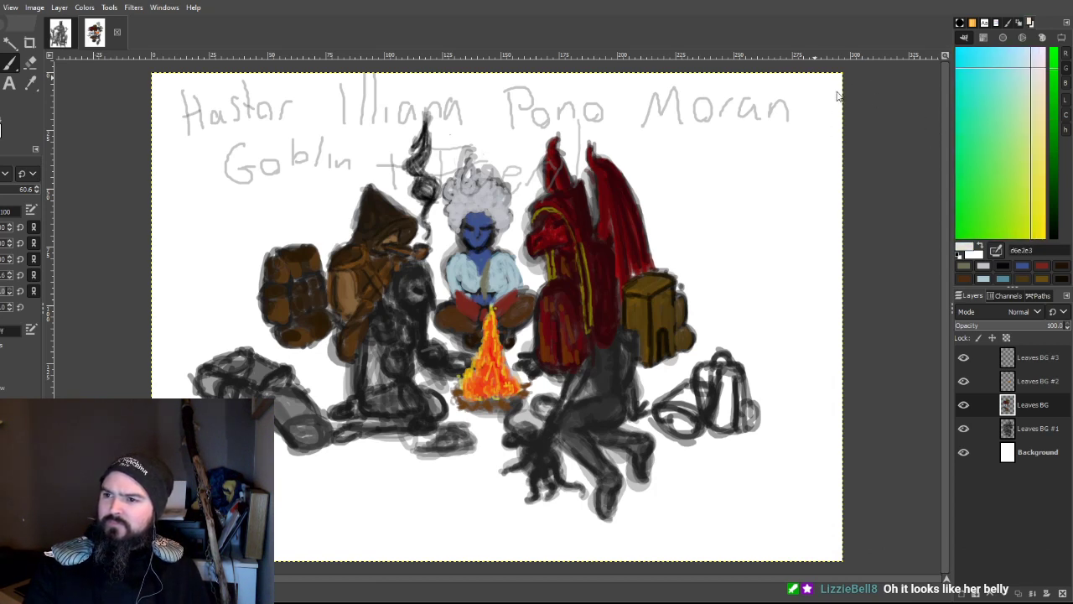
Step: Highlight the puffy hair with d6e2e3 and near-white f1f6f6, and add near-white strokes to the eyes
left_click_drag(449, 218, 459, 219)
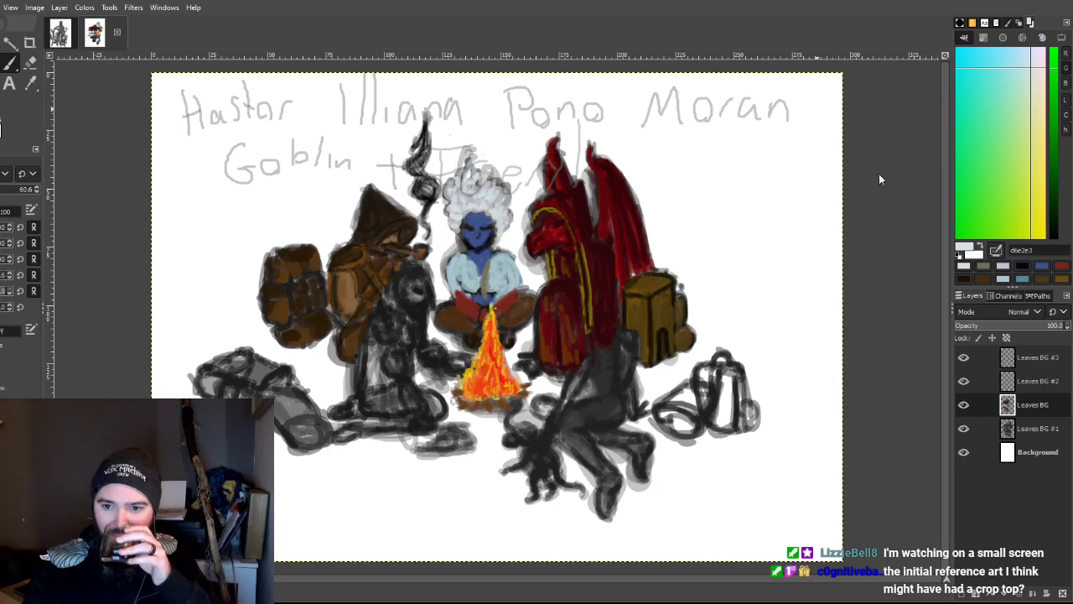
left_click(839, 94, "ctrl")
mouse_move(449, 180)
left_mouse_down()
mouse_move(445, 197)
mouse_move(457, 201)
mouse_move(466, 160)
mouse_move(499, 176)
left_mouse_up()
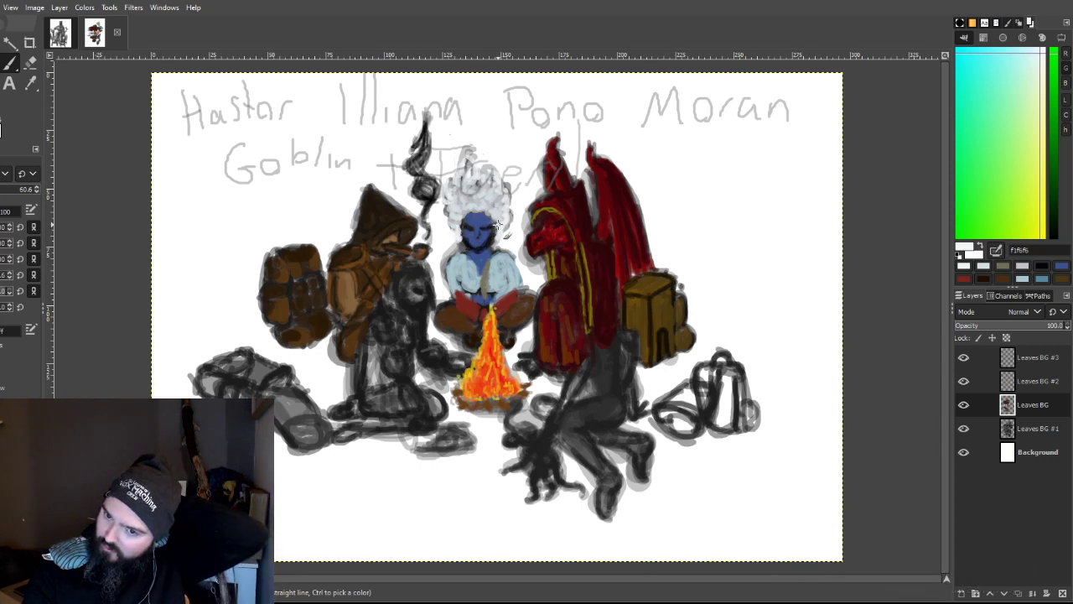
left_click_drag(467, 223, 486, 227)
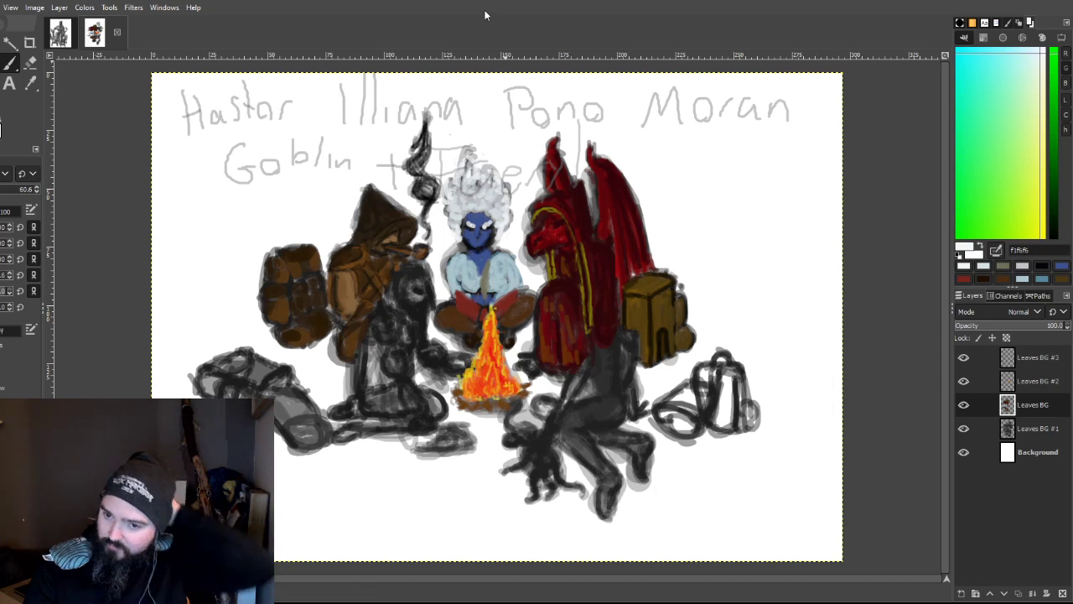
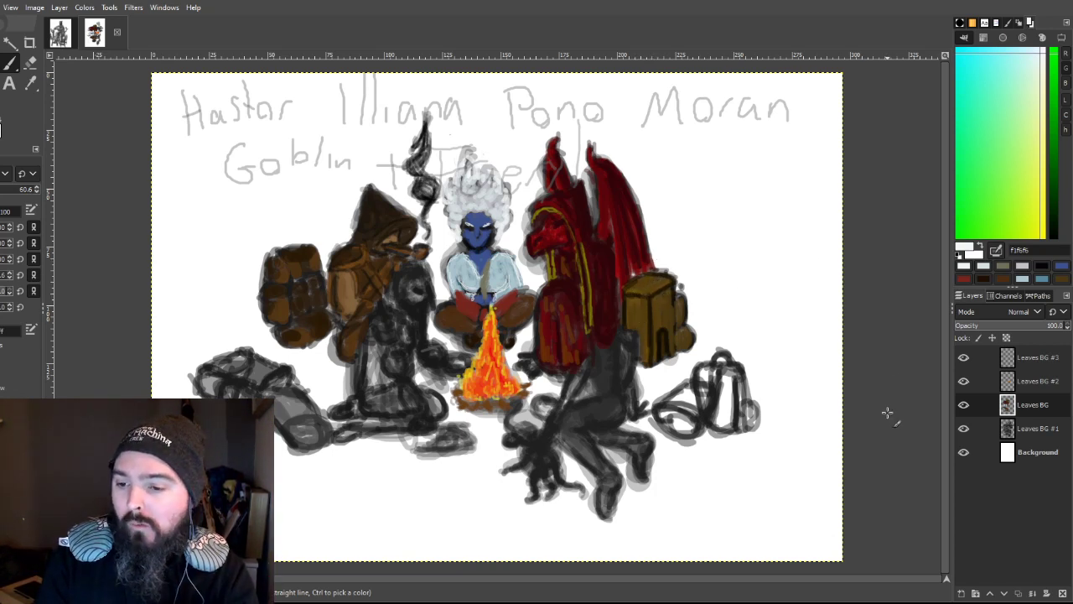
Step: On the Leaves BG #2 layer, paint the kneeling bearded figure's shoulder, elbow, hand and knee pads dark olive brown 302707
left_click(1037, 358)
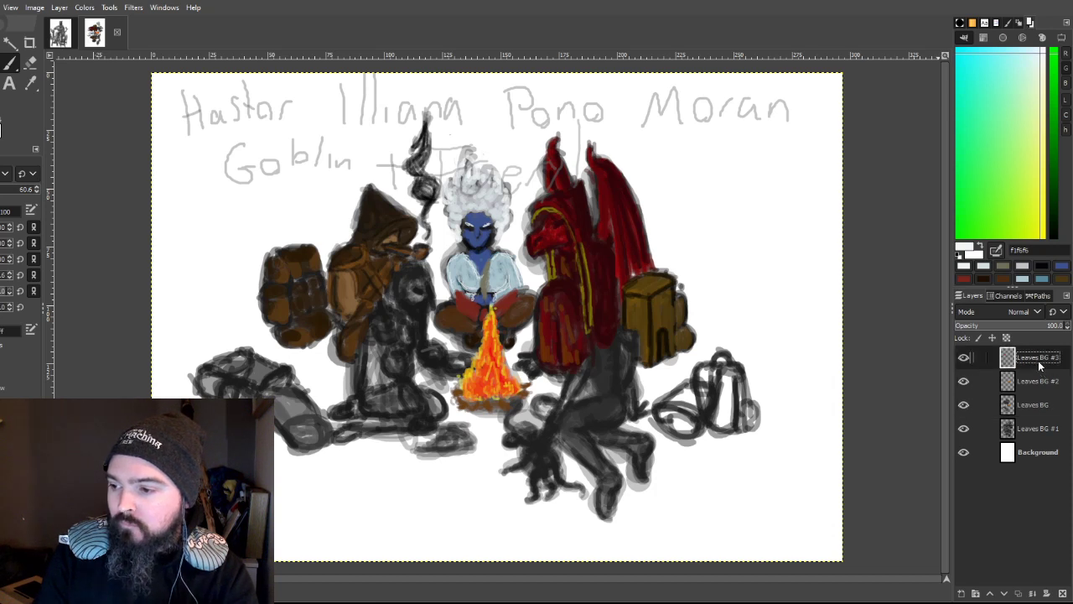
left_click(1035, 384)
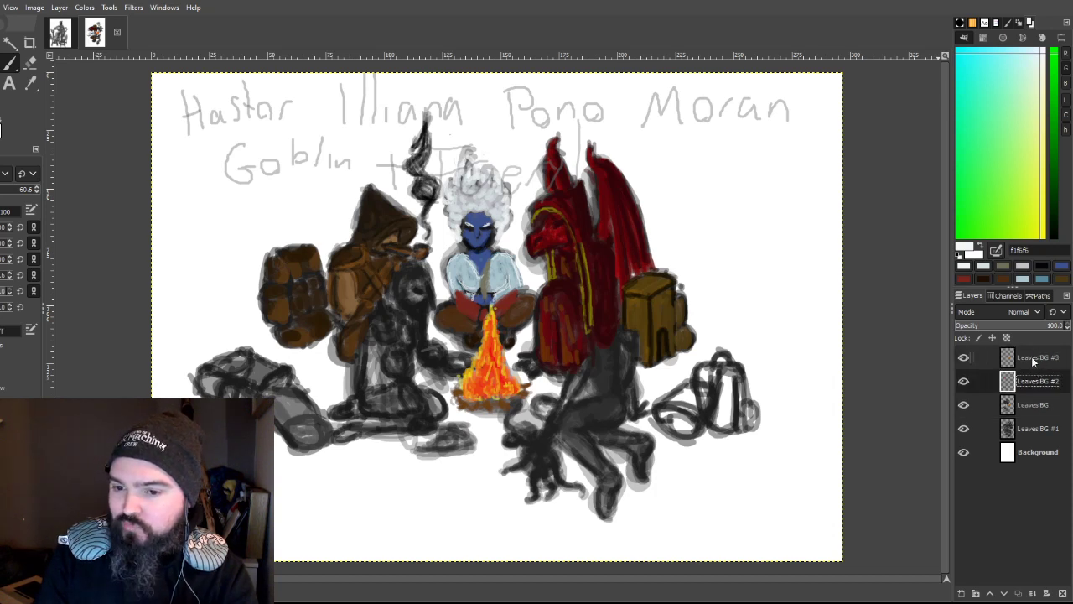
left_click(1034, 361)
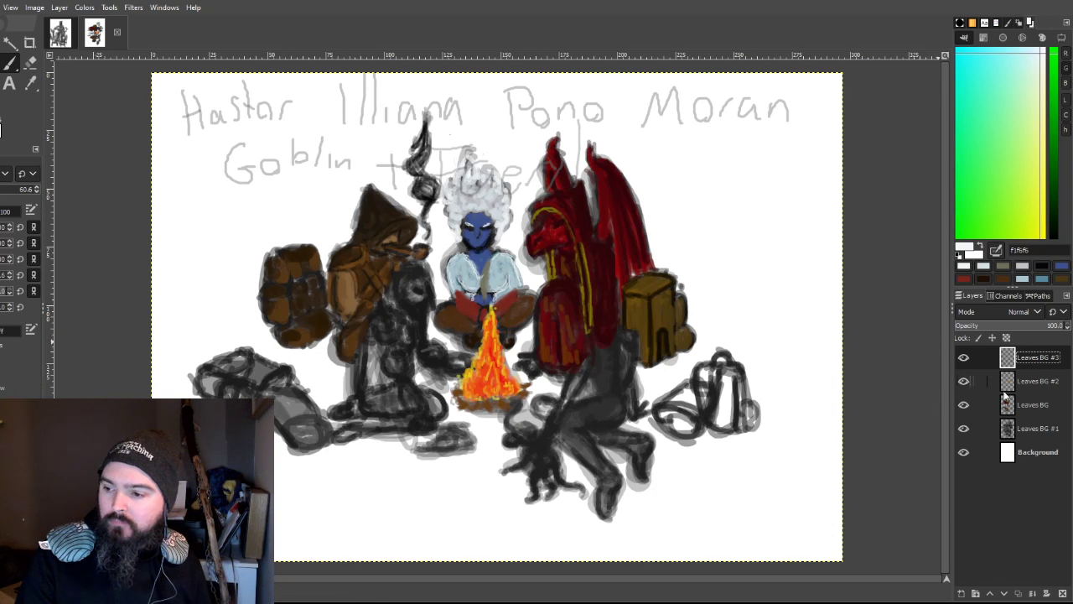
left_click(1029, 381)
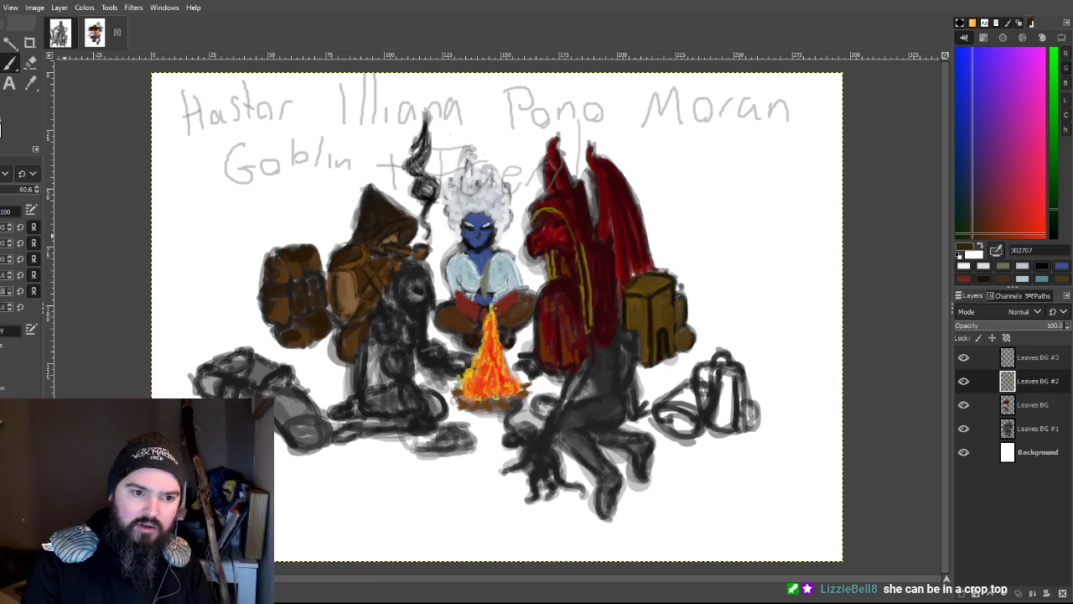
left_click(381, 330)
mouse_move(382, 333)
left_mouse_down()
mouse_move(393, 323)
mouse_move(384, 314)
left_mouse_up()
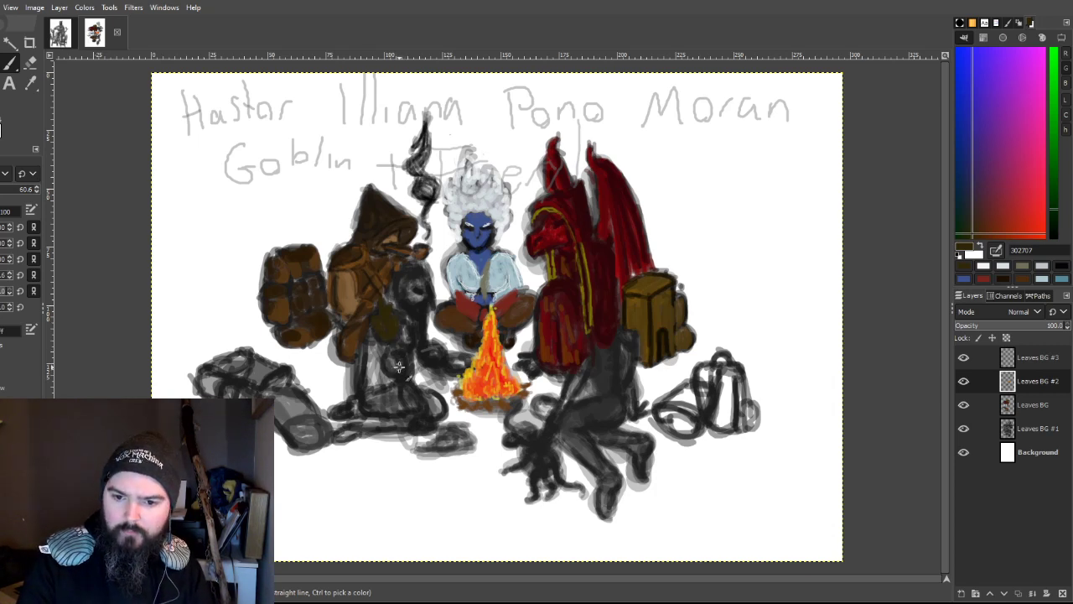
mouse_move(394, 369)
left_mouse_down()
mouse_move(404, 369)
mouse_move(394, 353)
mouse_move(416, 417)
left_mouse_up()
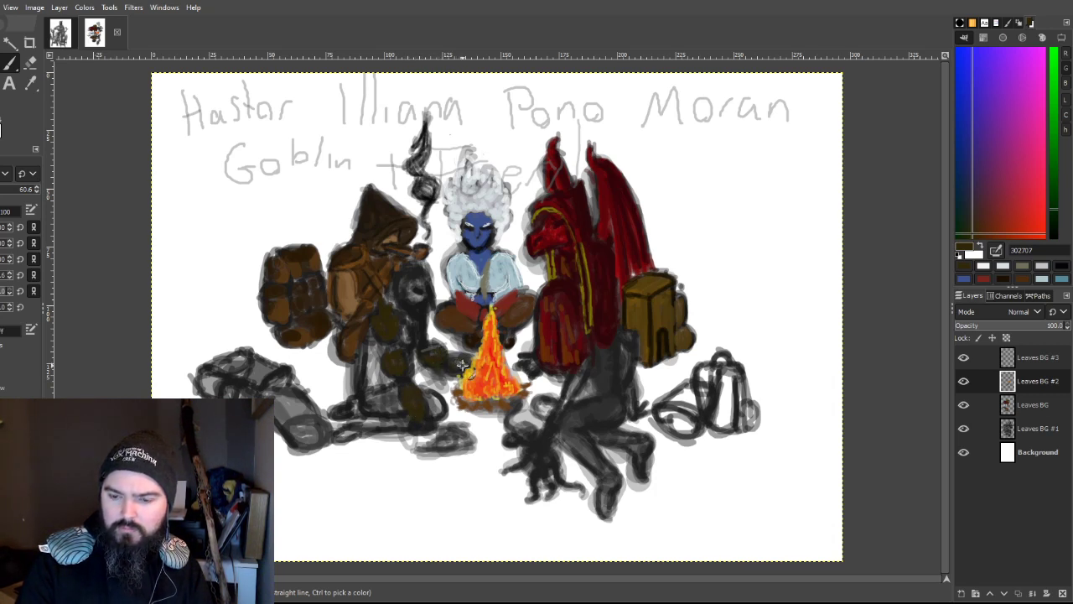
Step: Paint the kneeling figure's hair and long beard grey 878683
left_click(413, 238, "ctrl")
mouse_move(400, 299)
left_mouse_down()
mouse_move(424, 343)
mouse_move(423, 327)
mouse_move(424, 346)
mouse_move(411, 316)
mouse_move(420, 362)
mouse_move(418, 311)
mouse_move(430, 313)
mouse_move(426, 349)
mouse_move(406, 277)
left_mouse_up()
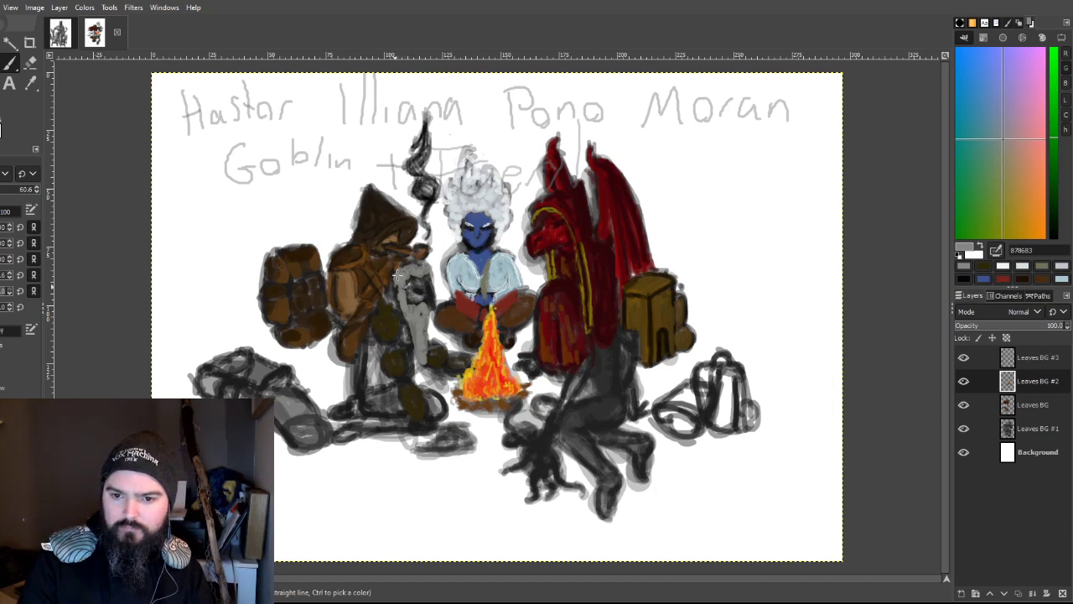
left_click_drag(401, 269, 397, 300)
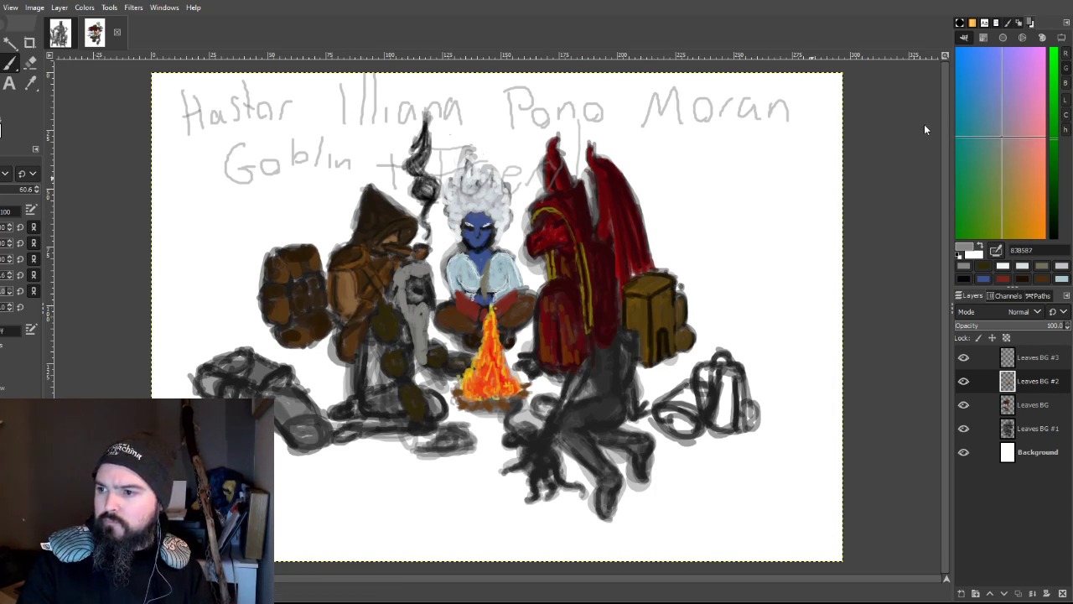
Step: Paint the kneeling figure's face between hair and beard with dark blue-grey 3f4349
left_click(978, 182)
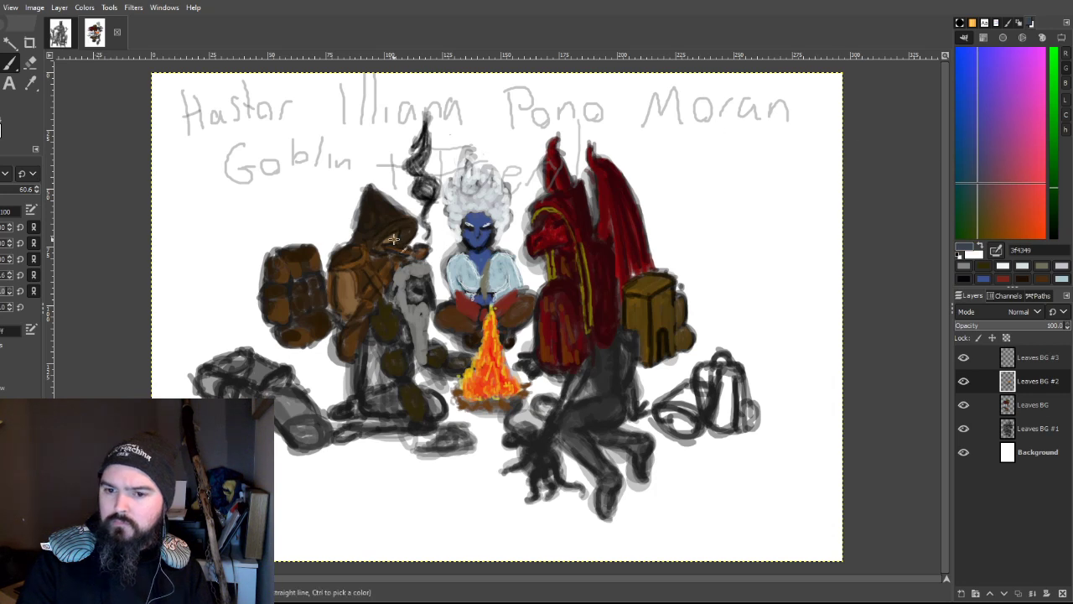
left_click_drag(410, 290, 408, 292)
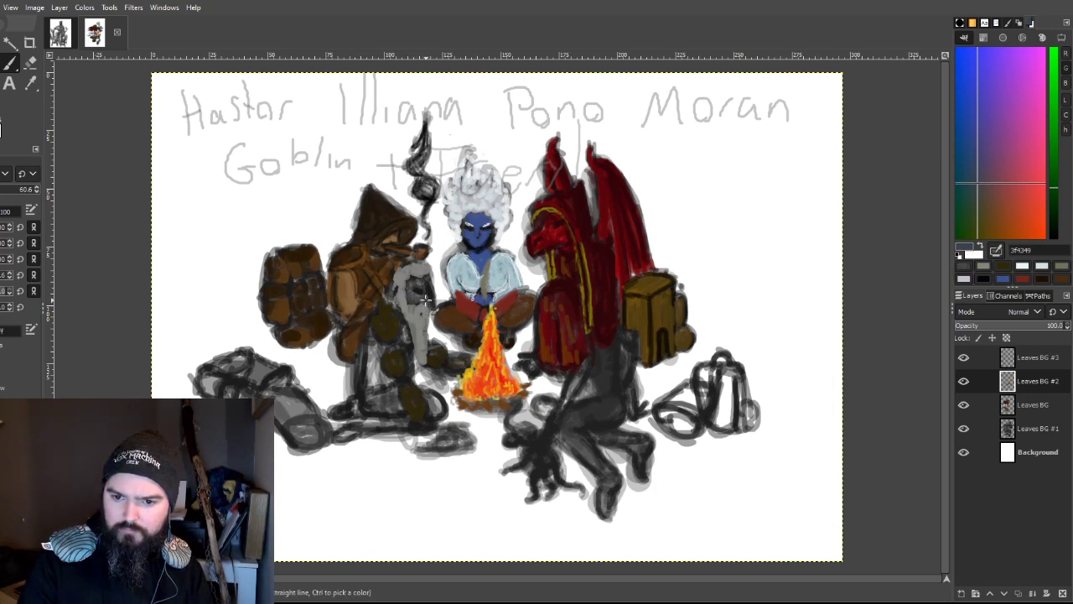
left_click_drag(429, 295, 425, 291)
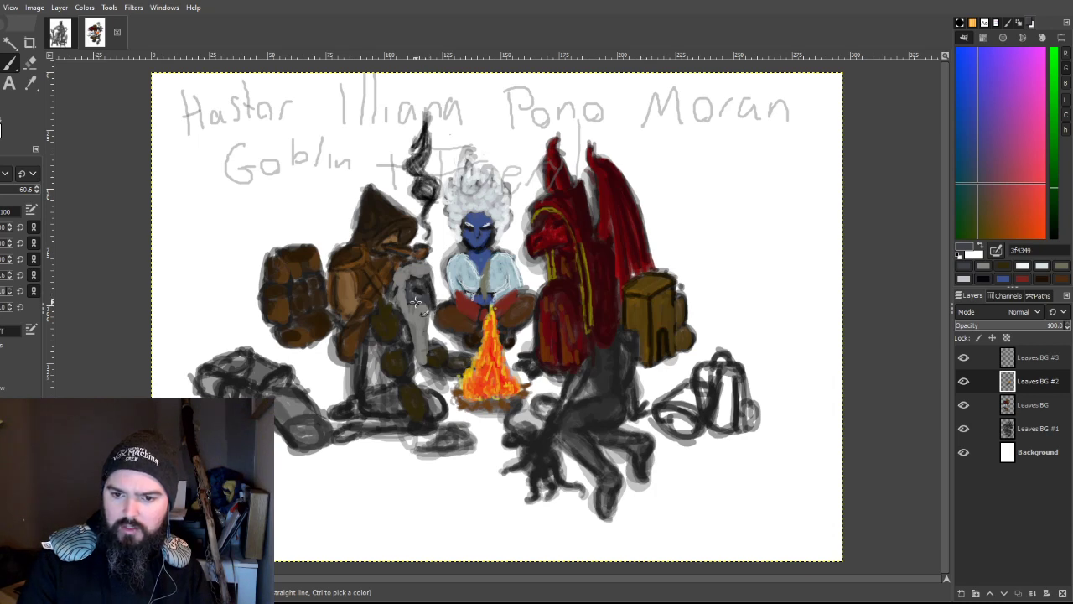
left_click_drag(415, 285, 426, 284)
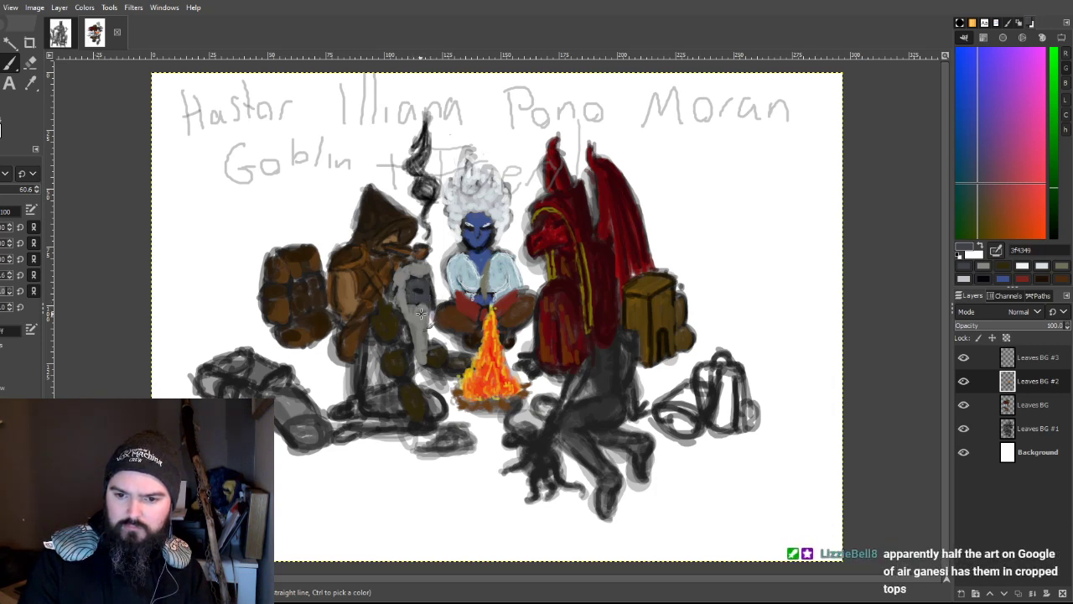
Step: Add grey strokes around the kneeling figure's elbow and knee pads with 3f4349 and lighter grey 53575d
left_click_drag(404, 359, 393, 353)
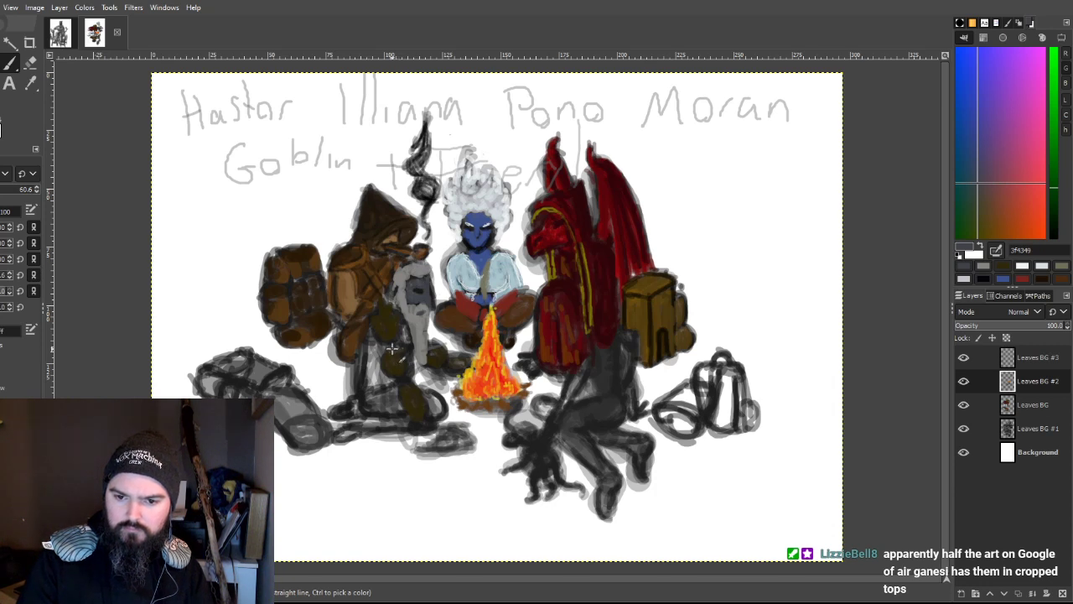
mouse_move(404, 391)
left_mouse_down()
mouse_move(401, 380)
mouse_move(424, 423)
left_mouse_up()
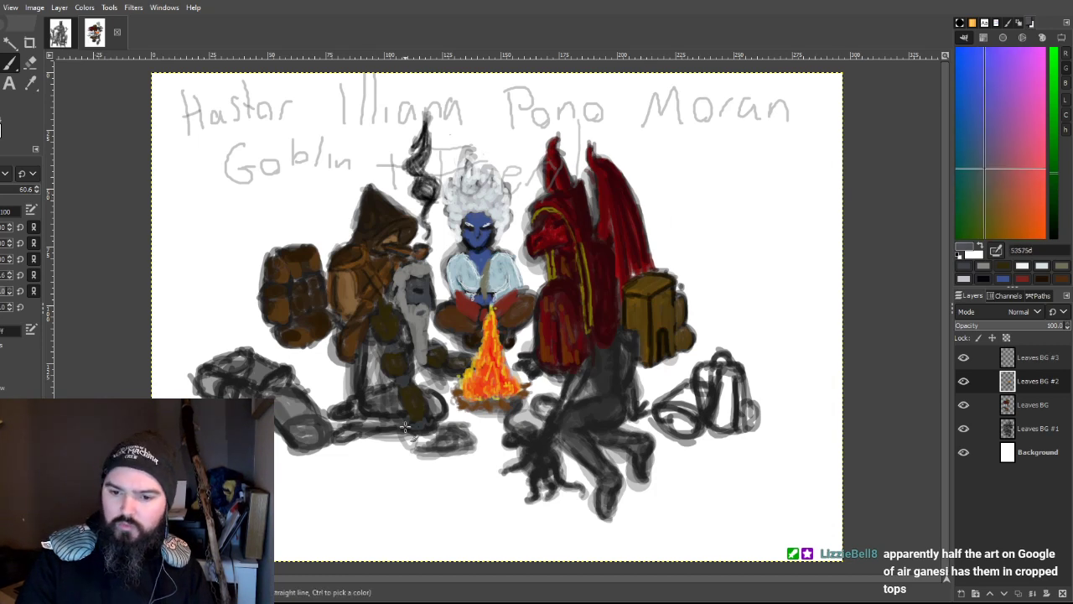
mouse_move(424, 404)
left_mouse_down()
mouse_move(400, 382)
mouse_move(412, 394)
left_mouse_up()
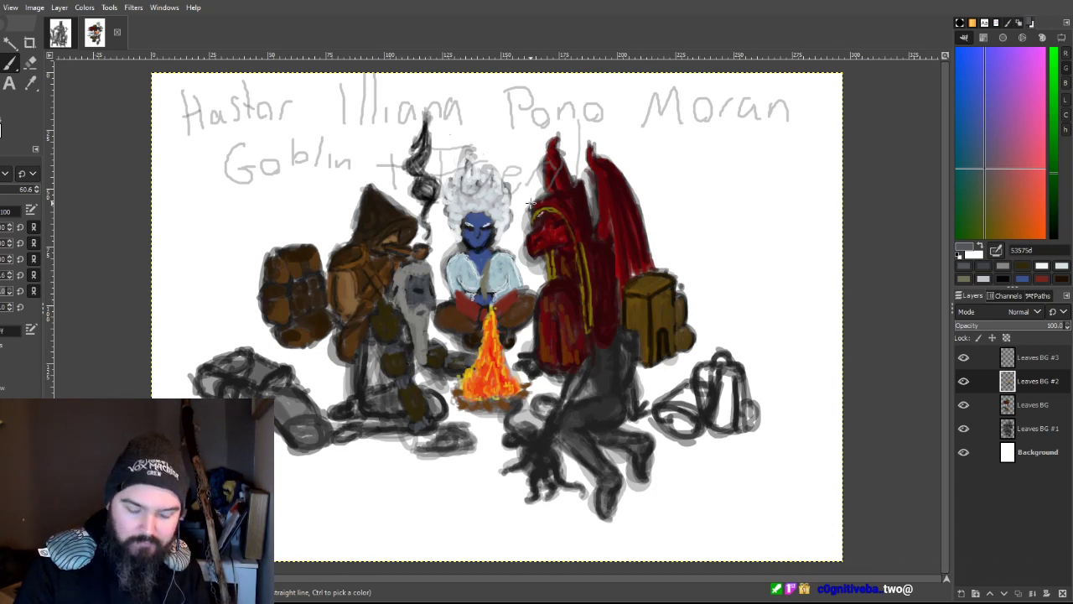
Step: Paint the kneeling bearded figure's clothing and folded legs brown, using 3a2b10 and 493309
left_click(836, 171, "ctrl")
left_click_drag(836, 172, 877, 176)
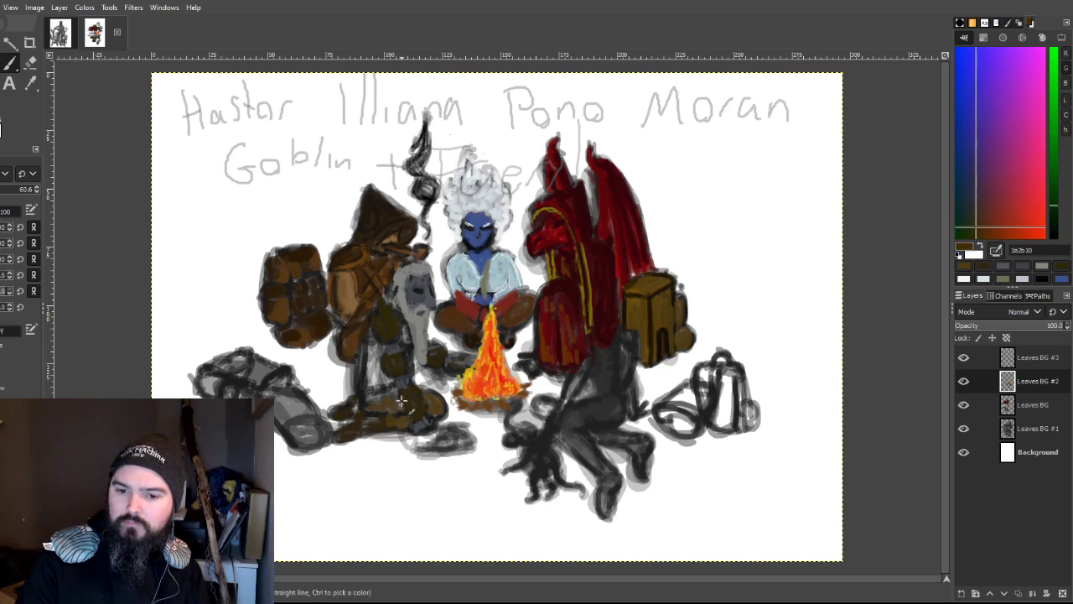
mouse_move(370, 343)
left_mouse_down()
mouse_move(366, 388)
mouse_move(364, 338)
mouse_move(375, 389)
mouse_move(381, 352)
mouse_move(404, 327)
mouse_move(378, 385)
mouse_move(373, 351)
mouse_move(390, 378)
mouse_move(381, 346)
mouse_move(405, 334)
mouse_move(411, 369)
left_mouse_up()
left_click(439, 266, "ctrl")
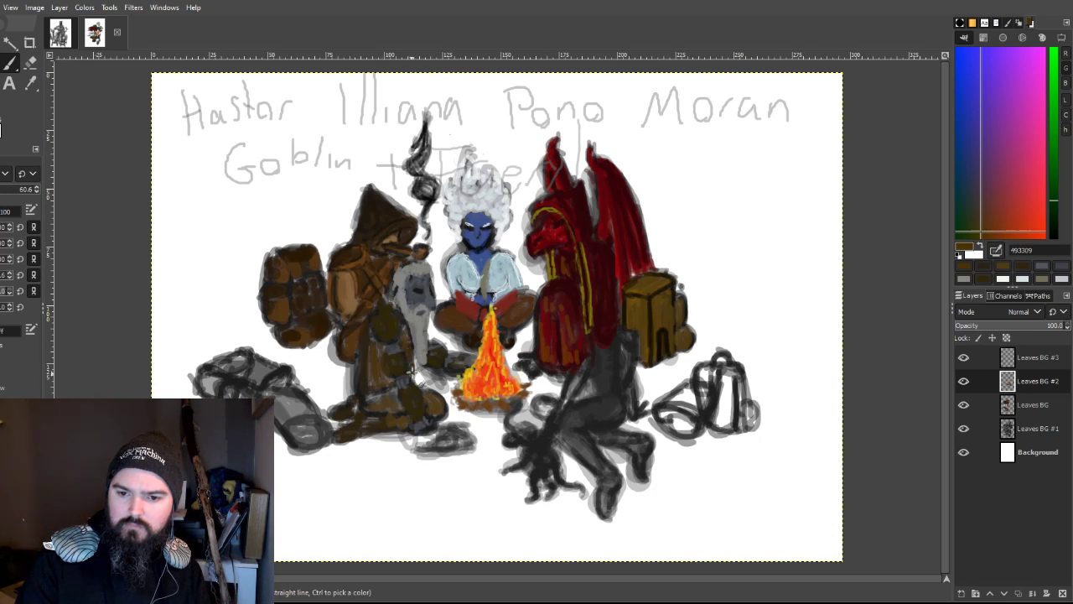
mouse_move(373, 415)
left_mouse_down()
mouse_move(340, 429)
mouse_move(386, 435)
mouse_move(337, 434)
mouse_move(454, 427)
mouse_move(348, 430)
mouse_move(441, 426)
left_mouse_up()
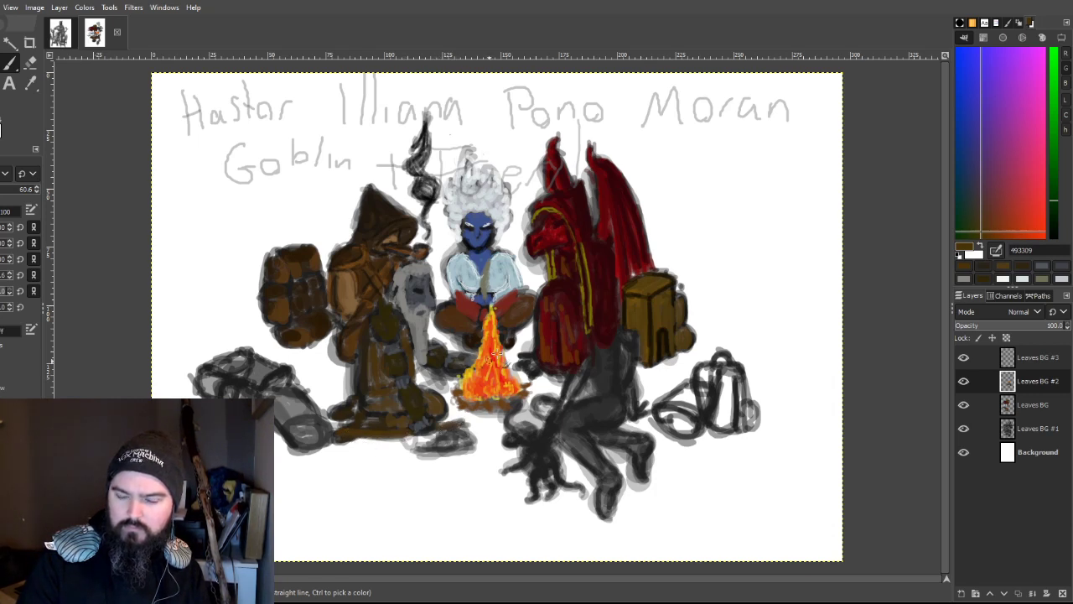
Step: Paint the axe blade beside the kneeling figure grey, using 5a5854 and lighter 817f7c, and darken its handle with brown 392b10
mouse_move(457, 432)
left_mouse_down()
mouse_move(426, 447)
mouse_move(450, 432)
mouse_move(443, 453)
mouse_move(453, 437)
left_mouse_up()
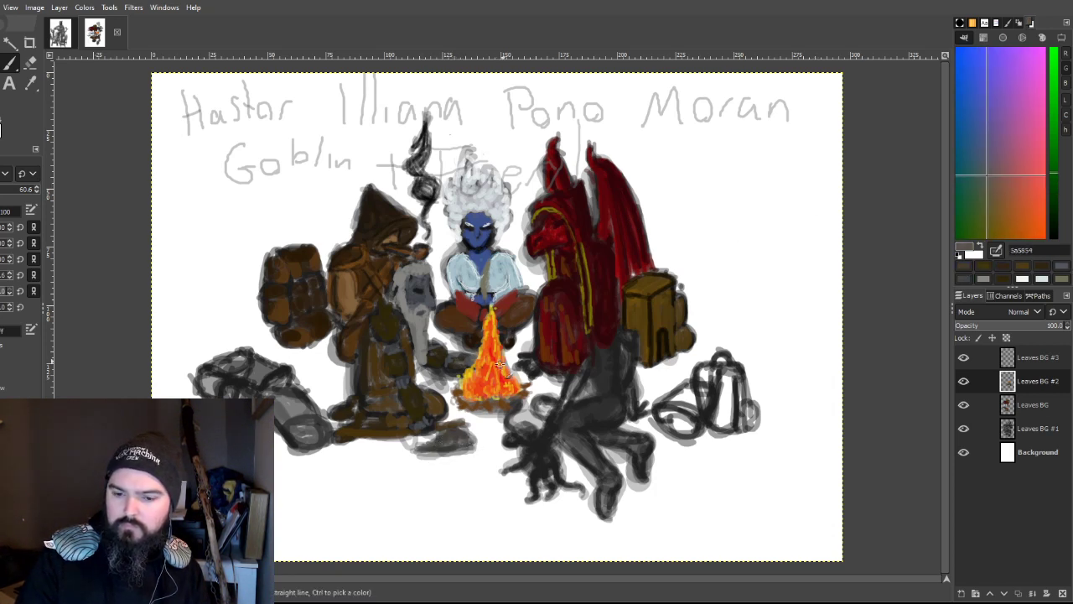
left_click_drag(436, 442, 436, 445)
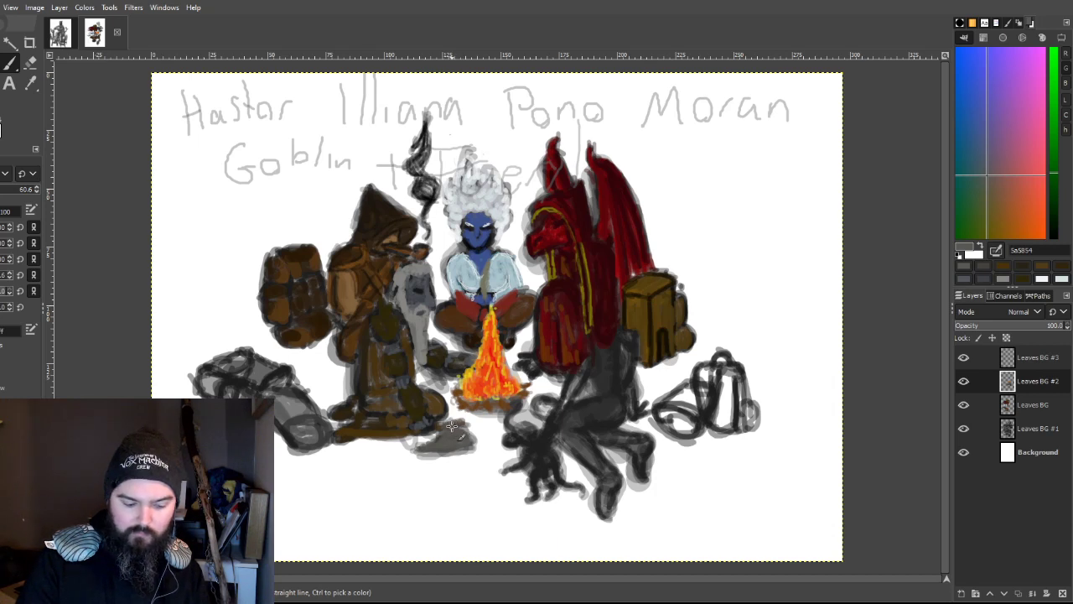
left_click(455, 370, "ctrl")
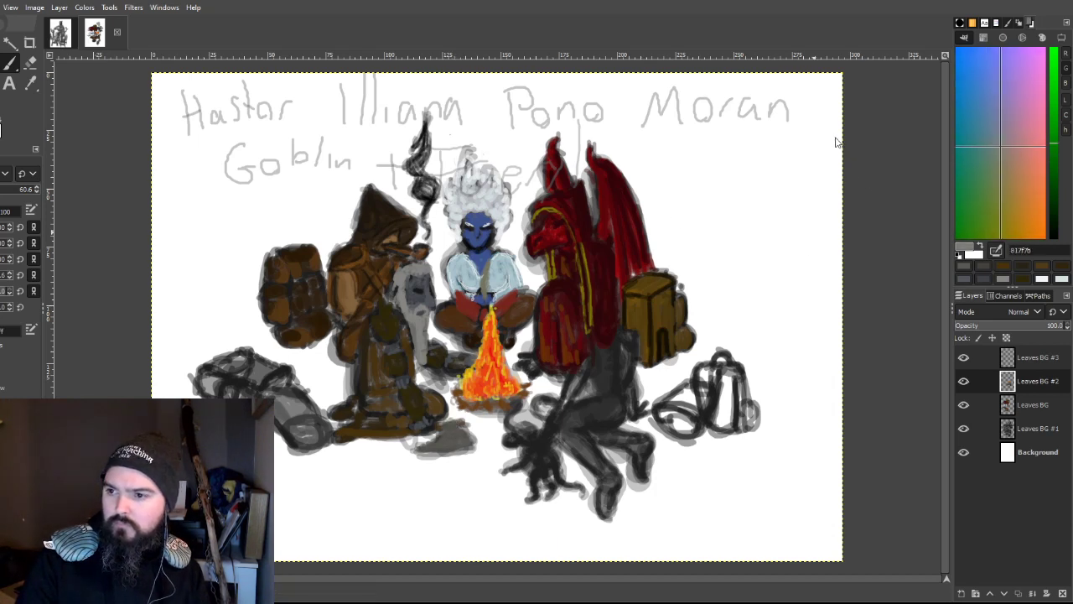
left_click(435, 448)
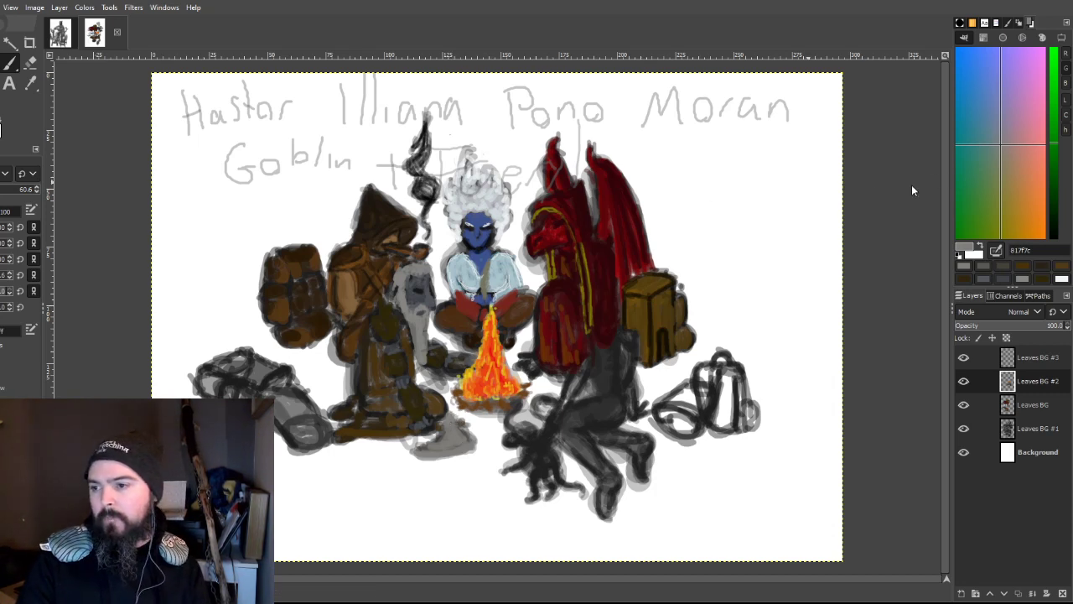
left_click(348, 358, "ctrl")
left_click_drag(343, 434, 383, 435)
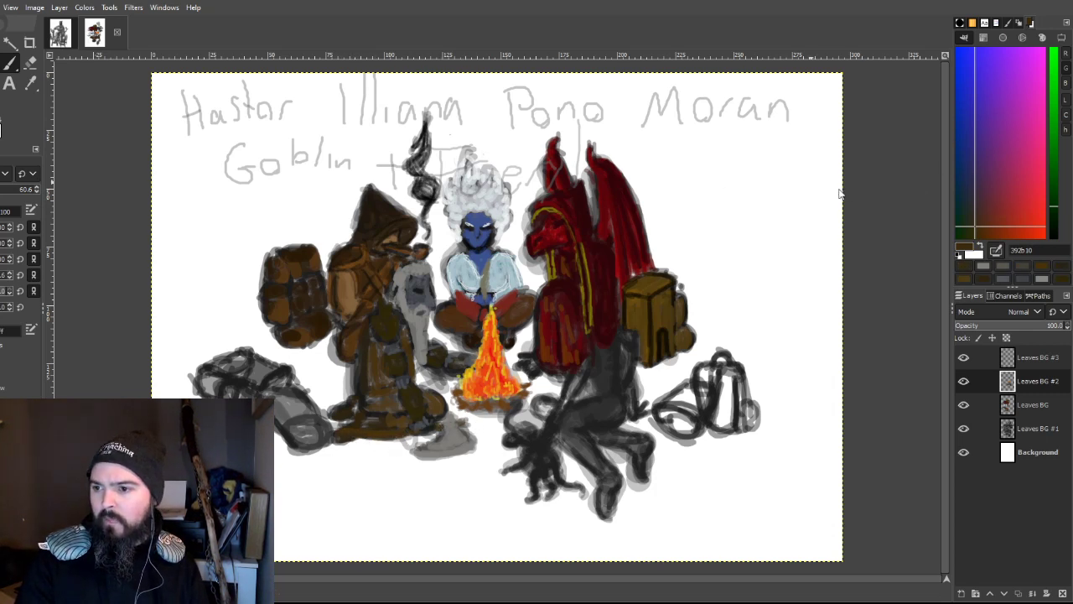
Step: Outline the kneeling figure's arm, pads and legs and the axe on the ground with near-black 191816
left_click(844, 159, "ctrl")
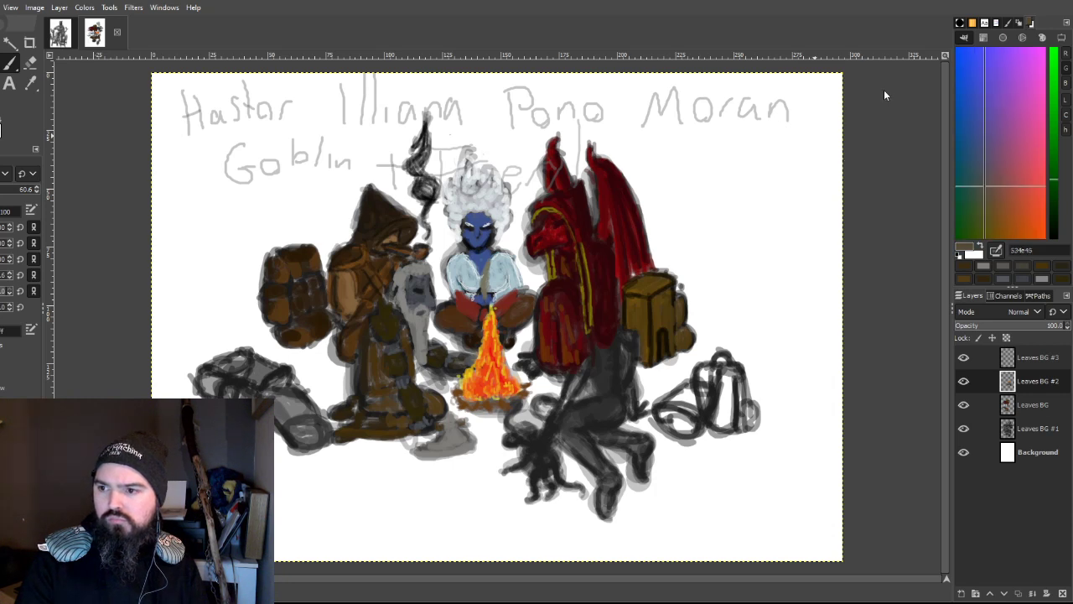
left_click(846, 180, "ctrl")
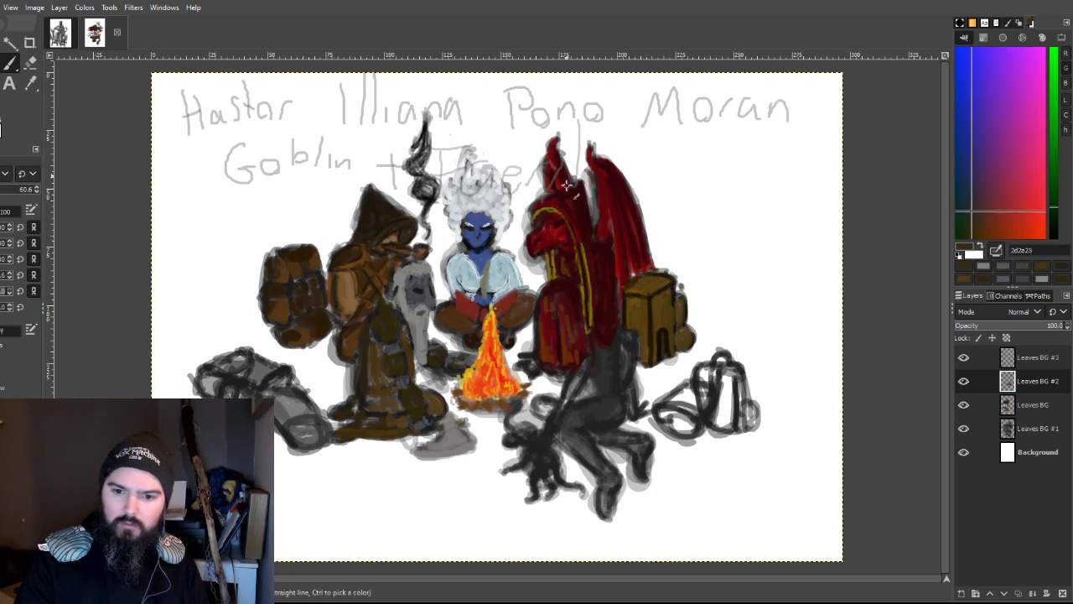
left_click(859, 184, "ctrl")
left_click(376, 310)
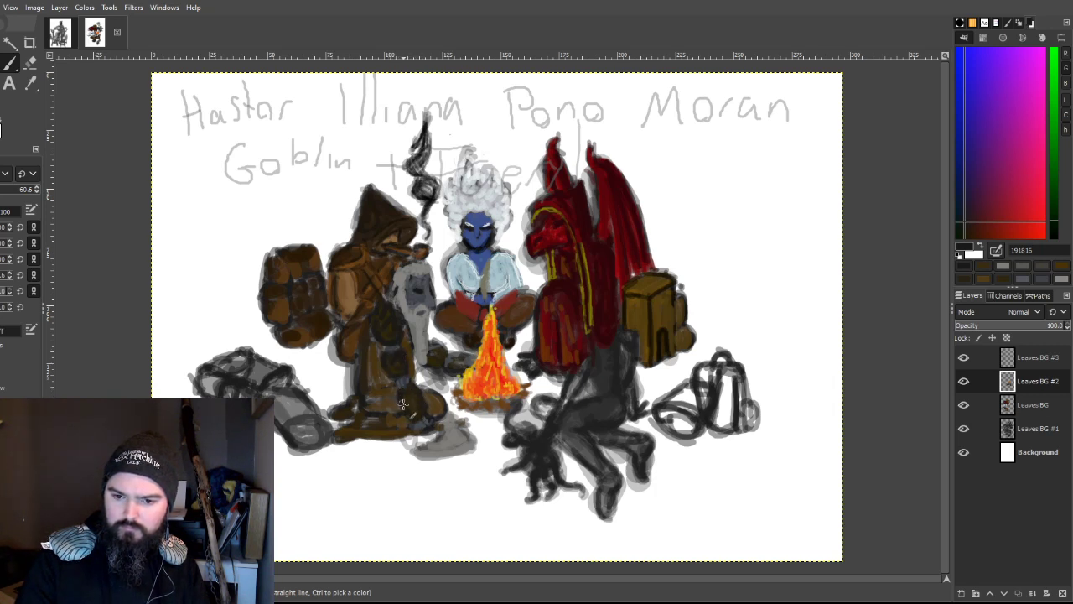
mouse_move(451, 431)
left_mouse_down()
mouse_move(429, 457)
mouse_move(419, 452)
mouse_move(444, 468)
mouse_move(484, 449)
mouse_move(457, 420)
mouse_move(443, 430)
mouse_move(461, 415)
mouse_move(402, 442)
mouse_move(335, 428)
mouse_move(409, 429)
mouse_move(335, 432)
left_mouse_up()
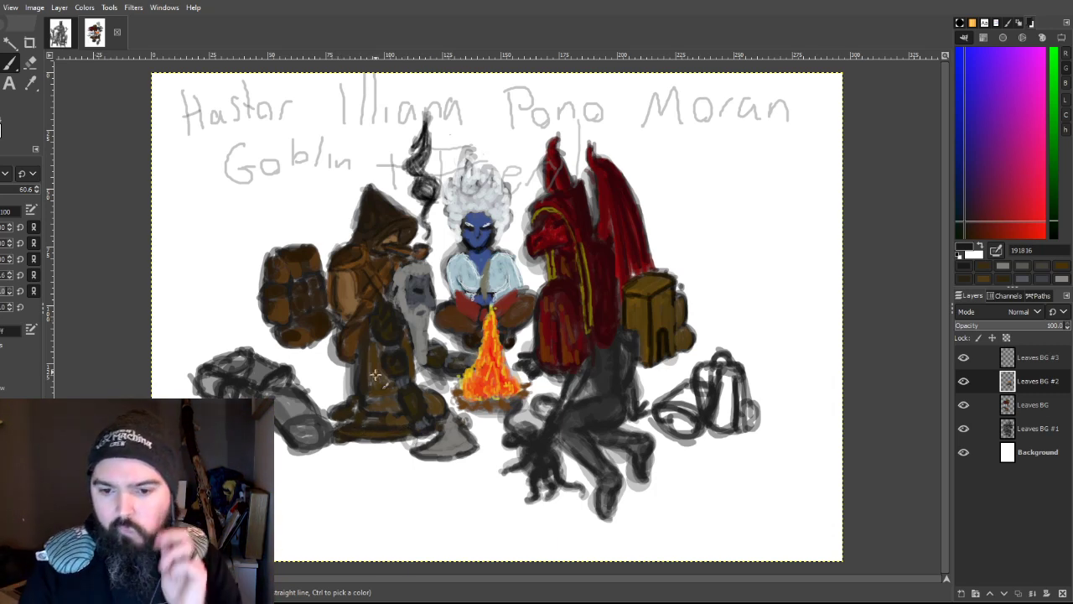
mouse_move(366, 328)
left_mouse_down()
mouse_move(357, 393)
mouse_move(391, 406)
mouse_move(374, 347)
mouse_move(369, 369)
mouse_move(382, 385)
mouse_move(371, 345)
left_mouse_up()
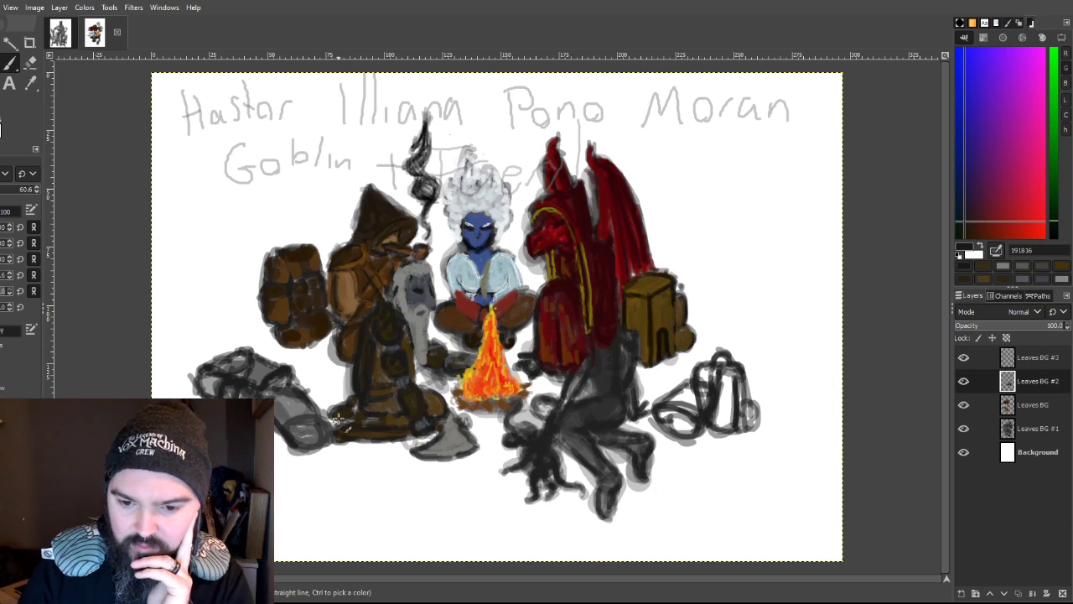
mouse_move(429, 397)
left_mouse_down()
mouse_move(372, 402)
mouse_move(394, 394)
mouse_move(399, 412)
mouse_move(413, 390)
mouse_move(409, 342)
mouse_move(412, 377)
left_mouse_up()
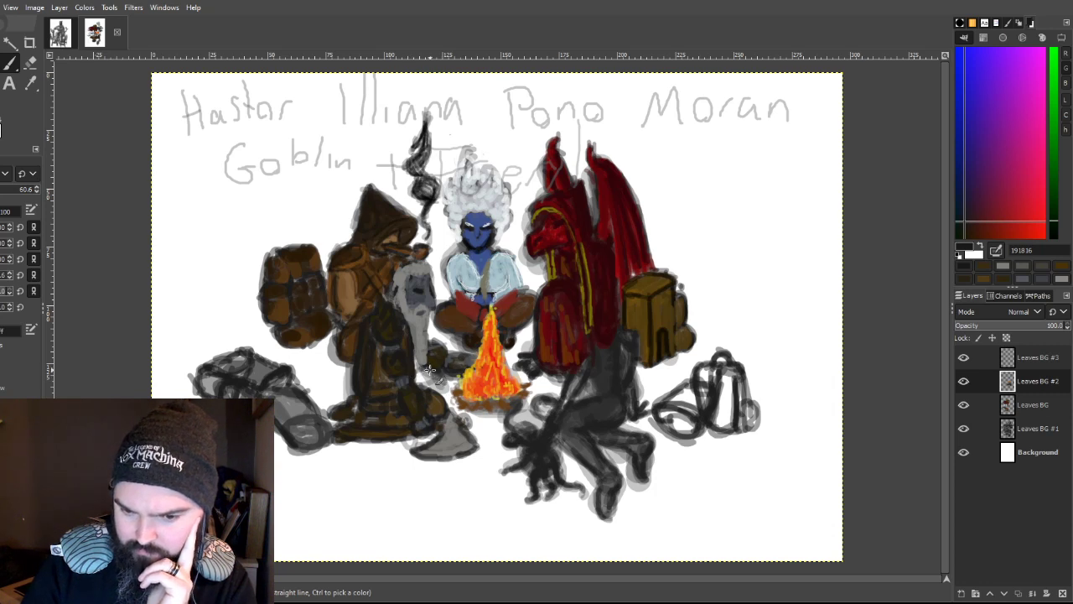
Step: Outline the kneeling figure's hair and beard, and block in the crouching figure's head, with near-black 191816
left_click_drag(426, 329, 423, 369)
mouse_move(394, 301)
left_mouse_down()
mouse_move(407, 323)
mouse_move(401, 285)
mouse_move(419, 305)
mouse_move(410, 316)
mouse_move(424, 316)
mouse_move(426, 358)
left_mouse_up()
mouse_move(394, 276)
left_mouse_down()
mouse_move(431, 301)
mouse_move(430, 292)
mouse_move(427, 309)
mouse_move(438, 283)
left_mouse_up()
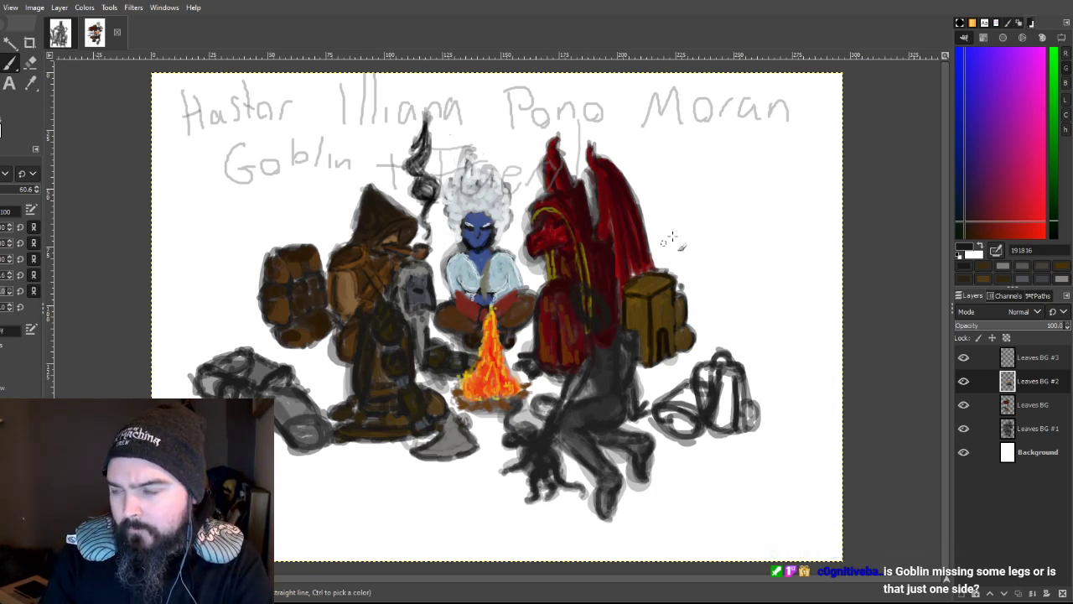
Step: Paint the crouching figure's face dark blue-purple, using 353451 and darker 21203a
left_click(645, 192, "ctrl")
left_click(591, 303, "ctrl")
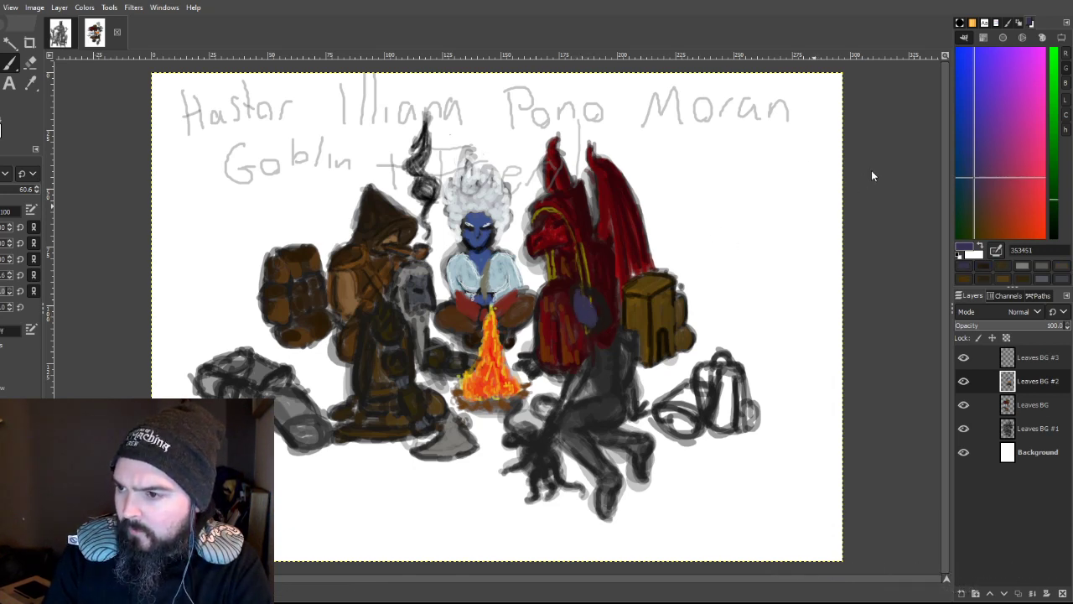
left_click(584, 316, "ctrl")
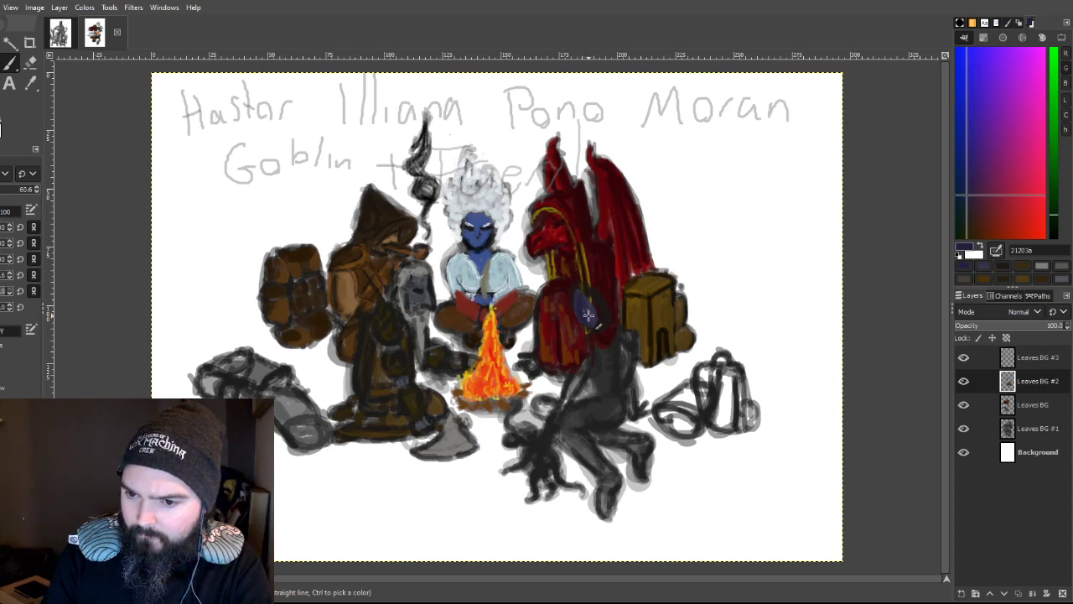
Step: Paint the crouching figure's long hair grey 818181 and build it up with lighter grey a3a3a3
left_click(848, 147, "ctrl")
mouse_move(602, 283)
left_mouse_down()
mouse_move(580, 290)
mouse_move(595, 309)
mouse_move(587, 290)
mouse_move(577, 302)
mouse_move(592, 303)
left_mouse_up()
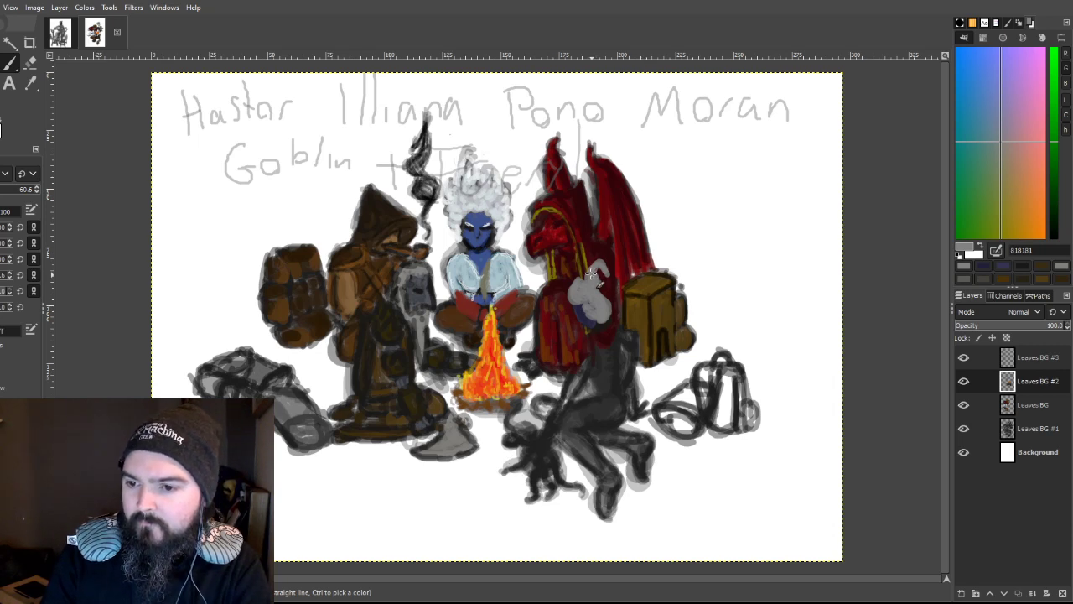
mouse_move(610, 277)
left_mouse_down()
mouse_move(631, 300)
mouse_move(613, 270)
mouse_move(626, 309)
mouse_move(609, 276)
left_mouse_up()
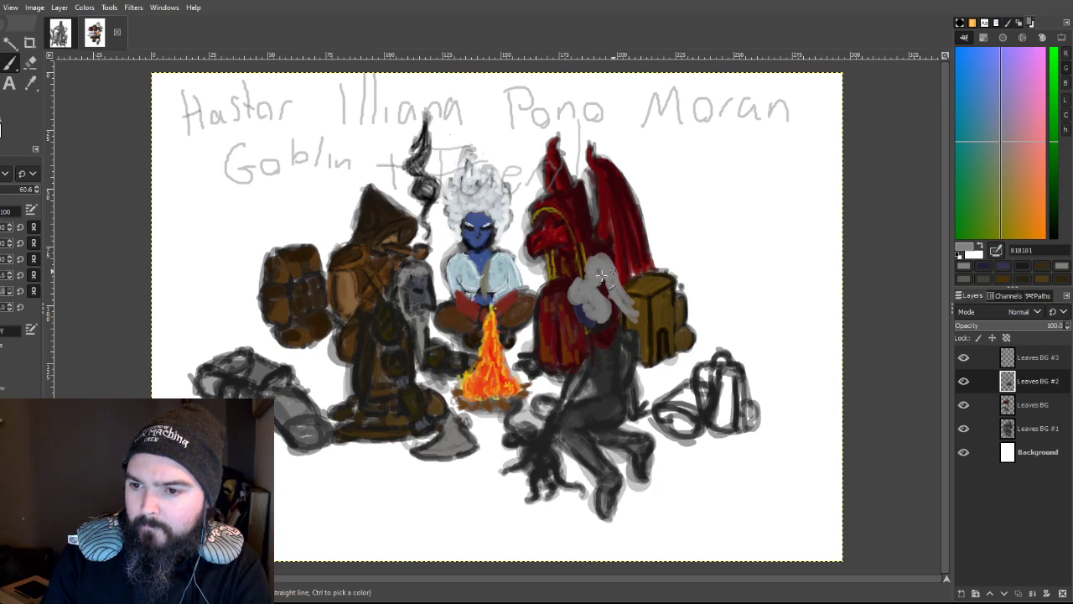
left_click(790, 124, "ctrl")
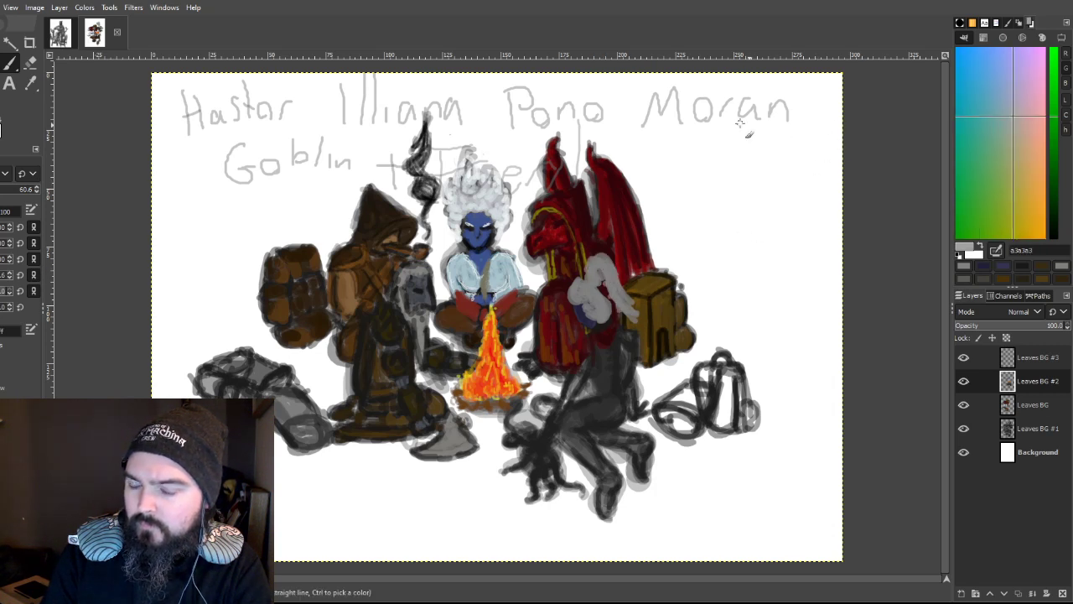
mouse_move(587, 274)
left_mouse_down()
mouse_move(594, 263)
mouse_move(633, 309)
left_mouse_up()
mouse_move(578, 288)
left_mouse_down()
mouse_move(603, 315)
mouse_move(584, 293)
mouse_move(610, 325)
mouse_move(609, 290)
mouse_move(556, 239)
mouse_move(573, 311)
mouse_move(579, 283)
mouse_move(601, 302)
mouse_move(599, 314)
mouse_move(612, 282)
left_mouse_up()
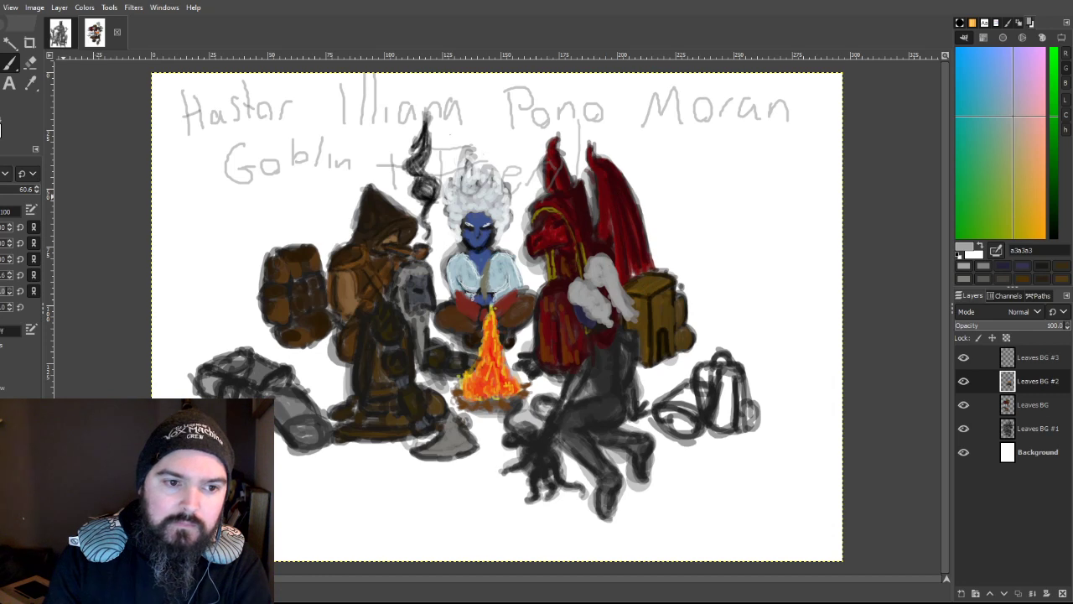
mouse_move(626, 323)
left_mouse_down()
mouse_move(606, 283)
mouse_move(625, 317)
left_mouse_up()
Step: Add near-white strands to the crouching figure's hair and retouch the face with dark navy 171536
left_click(833, 106, "ctrl")
left_click(593, 262, "ctrl")
mouse_move(605, 273)
left_mouse_down()
mouse_move(624, 321)
mouse_move(612, 285)
mouse_move(593, 295)
left_mouse_up()
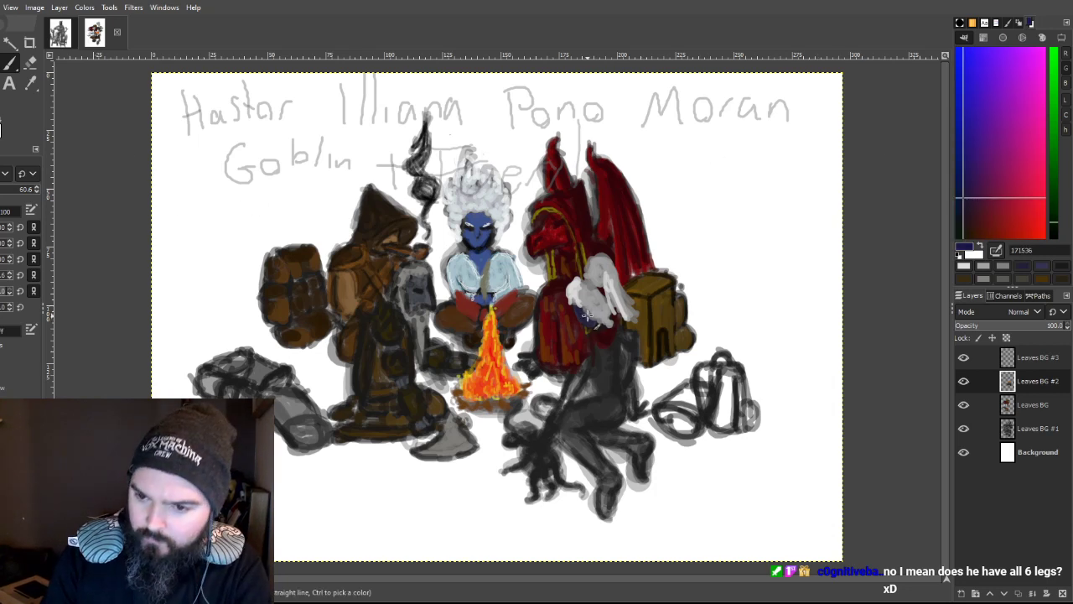
left_click_drag(576, 312, 579, 317)
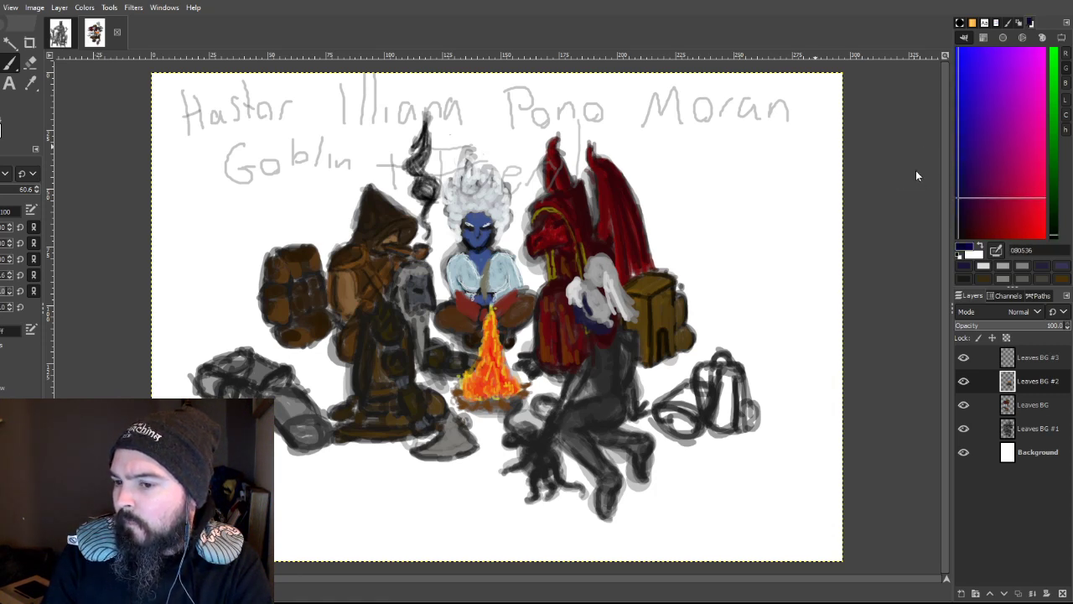
Step: Paint the crouching figure's torso, arm, hand and legs dark navy, using 0b083b and 151232
mouse_move(597, 356)
left_mouse_down()
mouse_move(593, 384)
mouse_move(606, 356)
mouse_move(607, 373)
mouse_move(579, 353)
mouse_move(591, 363)
mouse_move(580, 357)
mouse_move(551, 427)
mouse_move(619, 408)
mouse_move(611, 401)
mouse_move(611, 411)
mouse_move(619, 361)
mouse_move(610, 377)
mouse_move(622, 357)
mouse_move(622, 386)
mouse_move(639, 353)
mouse_move(617, 390)
mouse_move(614, 347)
mouse_move(615, 402)
mouse_move(590, 415)
mouse_move(598, 404)
mouse_move(579, 435)
mouse_move(588, 429)
mouse_move(566, 425)
mouse_move(595, 451)
mouse_move(575, 450)
mouse_move(593, 472)
mouse_move(619, 433)
mouse_move(650, 451)
mouse_move(650, 440)
mouse_move(649, 483)
mouse_move(632, 450)
mouse_move(646, 480)
mouse_move(648, 445)
mouse_move(598, 463)
mouse_move(611, 512)
mouse_move(605, 476)
left_mouse_up()
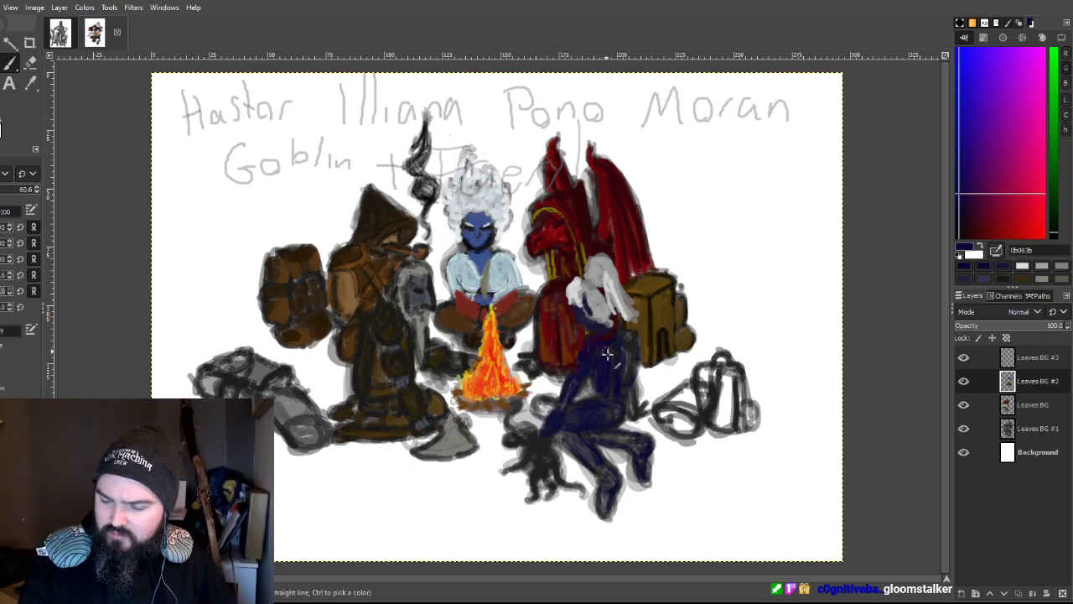
left_click(642, 461, "ctrl")
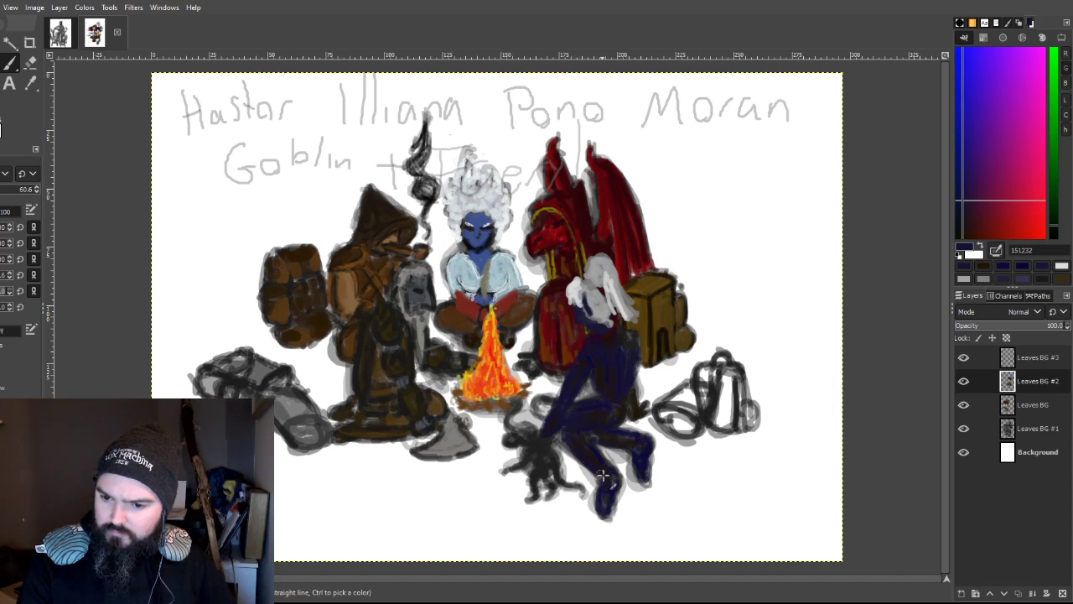
left_click(534, 436, "ctrl")
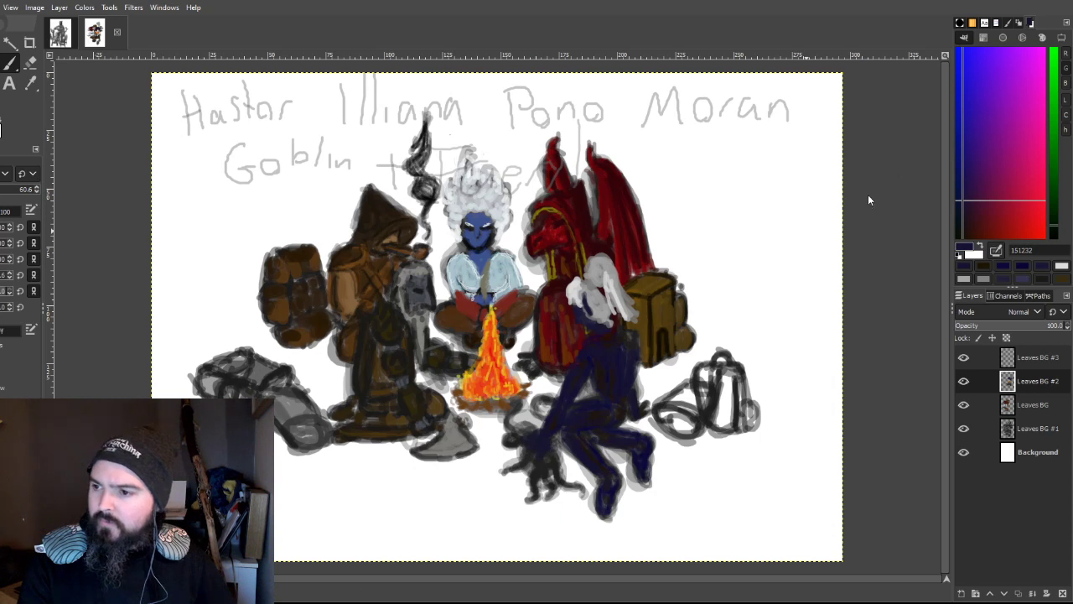
left_click(971, 149)
key("o")
left_click(587, 320)
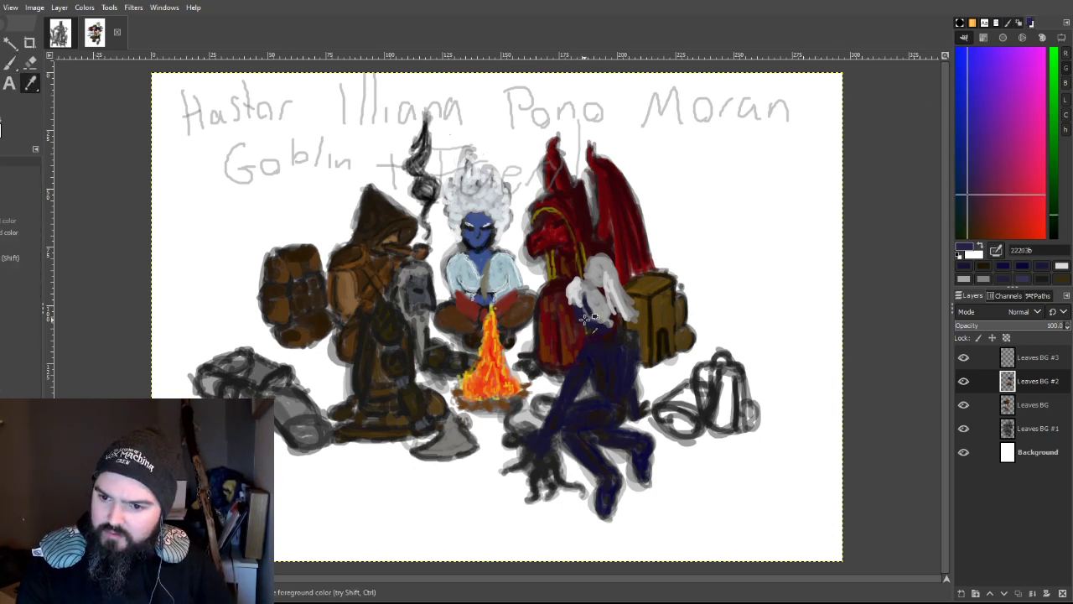
key("p")
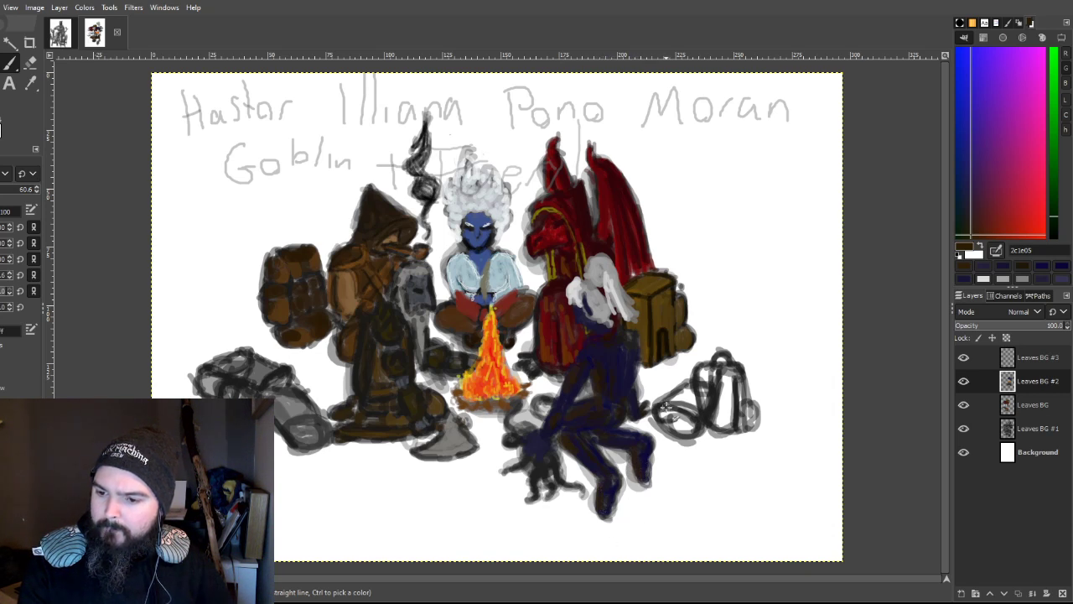
Step: Paint the bedroll and backpack behind the crouching figure dark navy, using 0d0b22 and 100f36
mouse_move(663, 406)
left_mouse_down()
mouse_move(697, 394)
mouse_move(671, 416)
mouse_move(700, 436)
mouse_move(662, 412)
mouse_move(684, 424)
left_mouse_up()
left_click(964, 122)
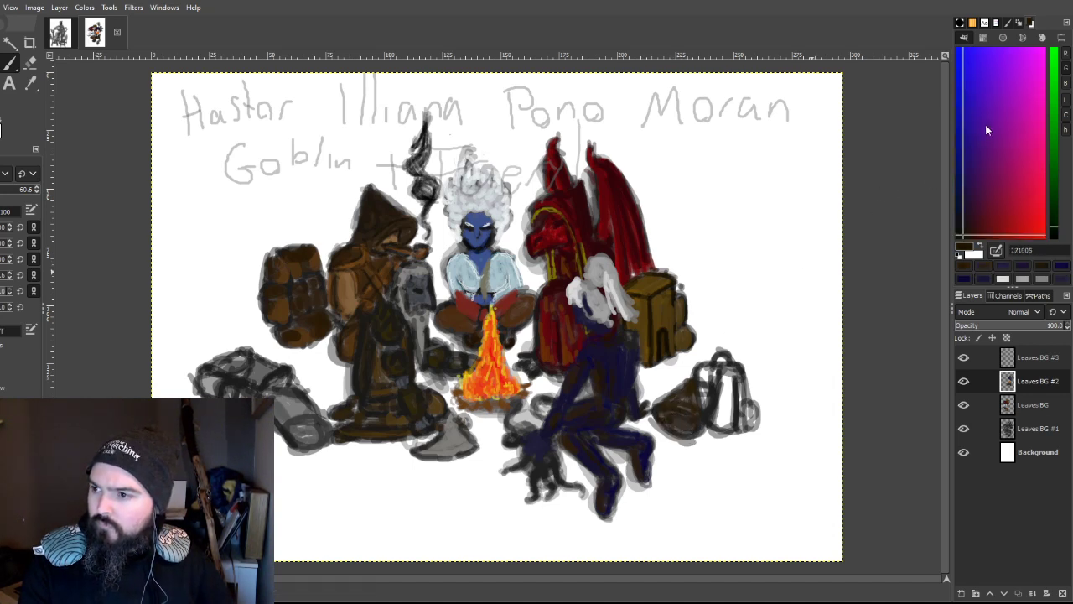
left_click_drag(942, 147, 855, 210)
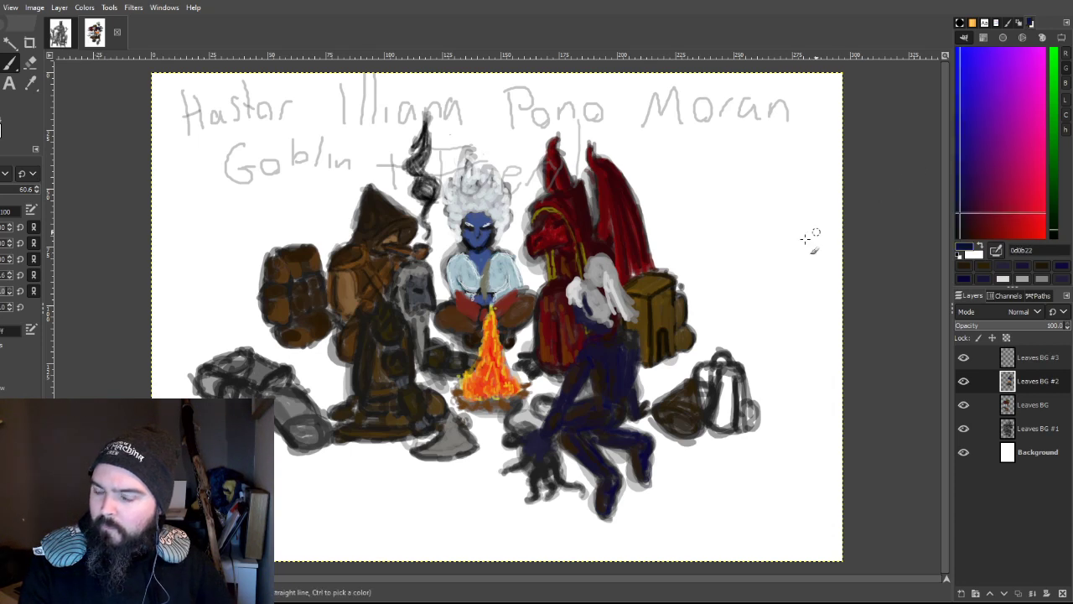
mouse_move(679, 407)
left_mouse_down()
mouse_move(727, 389)
mouse_move(715, 408)
mouse_move(728, 373)
mouse_move(736, 403)
mouse_move(716, 425)
mouse_move(723, 382)
mouse_move(734, 422)
mouse_move(739, 379)
mouse_move(752, 420)
mouse_move(743, 372)
mouse_move(741, 419)
mouse_move(732, 420)
mouse_move(741, 368)
mouse_move(697, 374)
mouse_move(705, 419)
mouse_move(702, 372)
mouse_move(710, 402)
mouse_move(718, 353)
mouse_move(728, 366)
mouse_move(712, 360)
mouse_move(711, 410)
mouse_move(690, 418)
mouse_move(706, 405)
mouse_move(699, 384)
mouse_move(691, 414)
mouse_move(703, 373)
mouse_move(714, 421)
mouse_move(731, 403)
mouse_move(744, 414)
mouse_move(747, 380)
mouse_move(744, 420)
mouse_move(716, 428)
mouse_move(753, 414)
mouse_move(681, 417)
mouse_move(691, 426)
mouse_move(679, 437)
mouse_move(667, 406)
mouse_move(687, 403)
mouse_move(713, 376)
left_mouse_up()
left_click(704, 390, "ctrl")
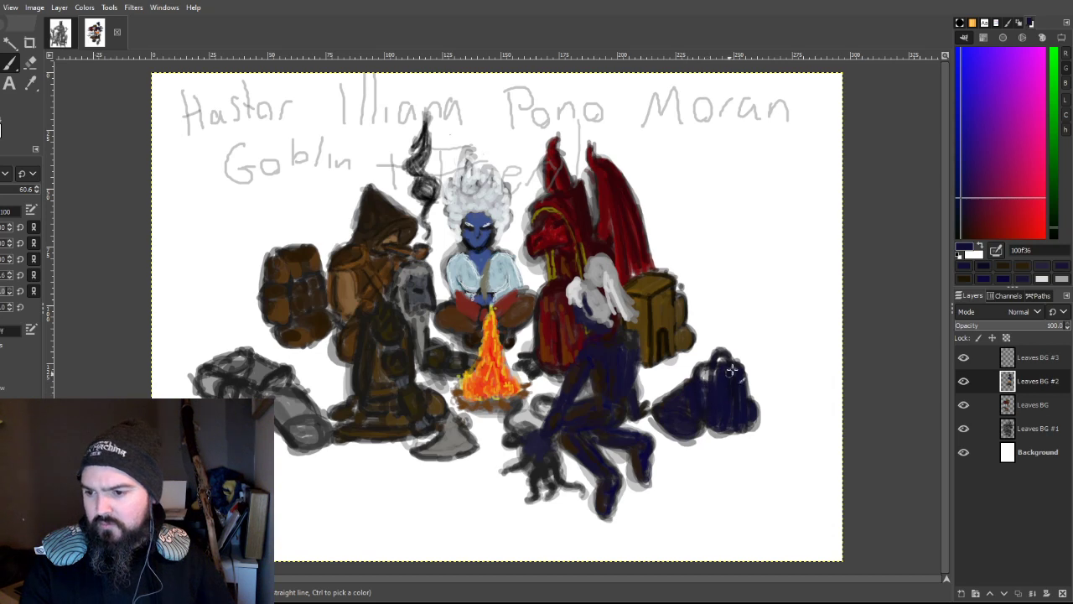
Step: Detail the crouching figure's shoulder beside the hair with brown 4c3812 and grey 5b5652
left_click(959, 172)
scroll(969, 124, "down", 5)
left_click(964, 278)
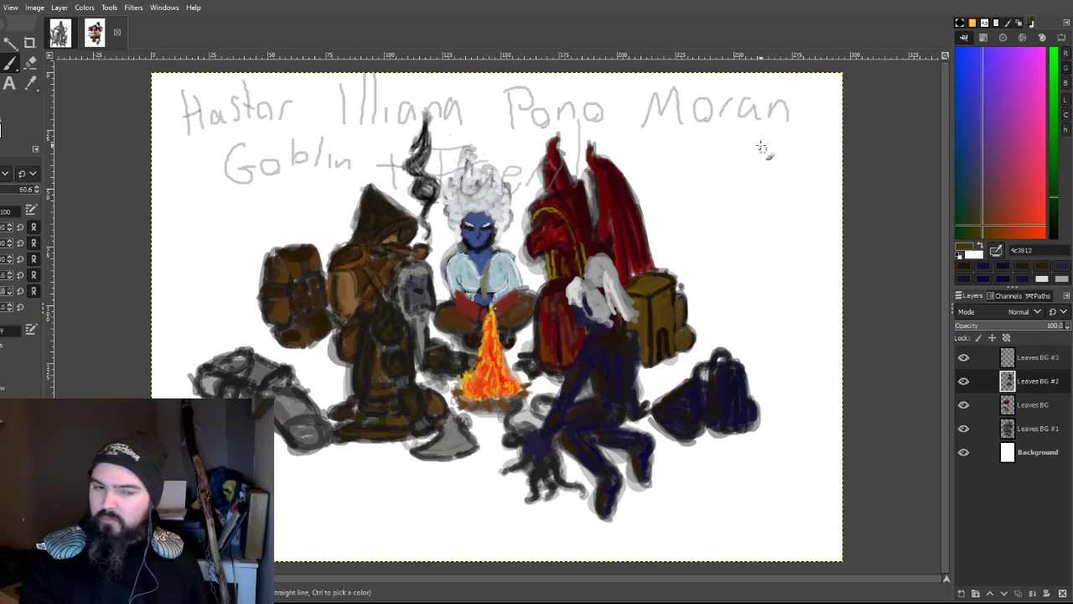
left_click(10, 64)
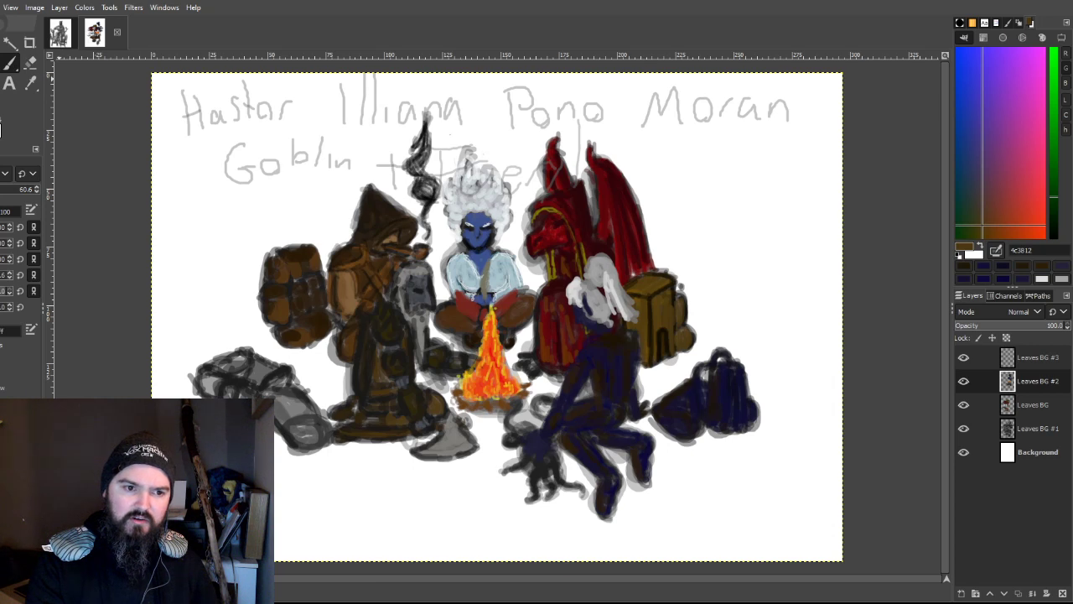
left_click(629, 327)
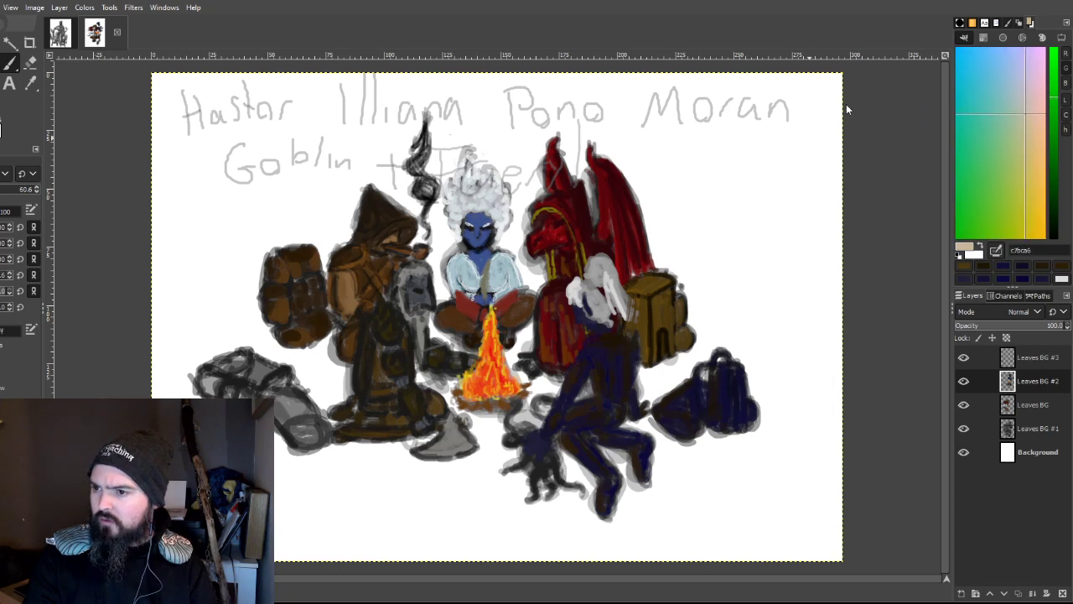
left_click(753, 154, "ctrl")
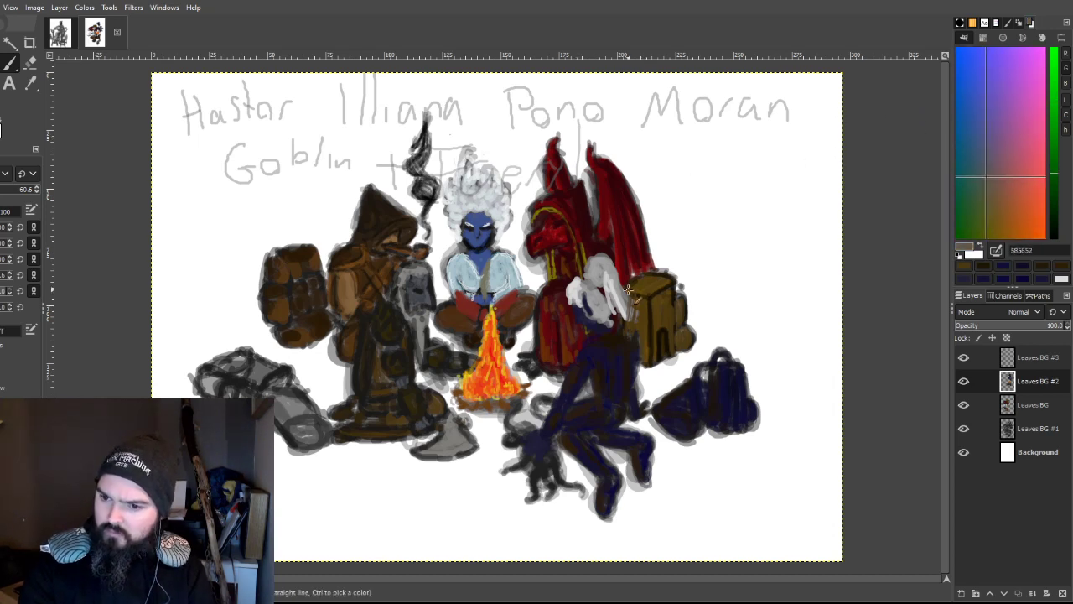
left_click_drag(627, 300, 629, 306)
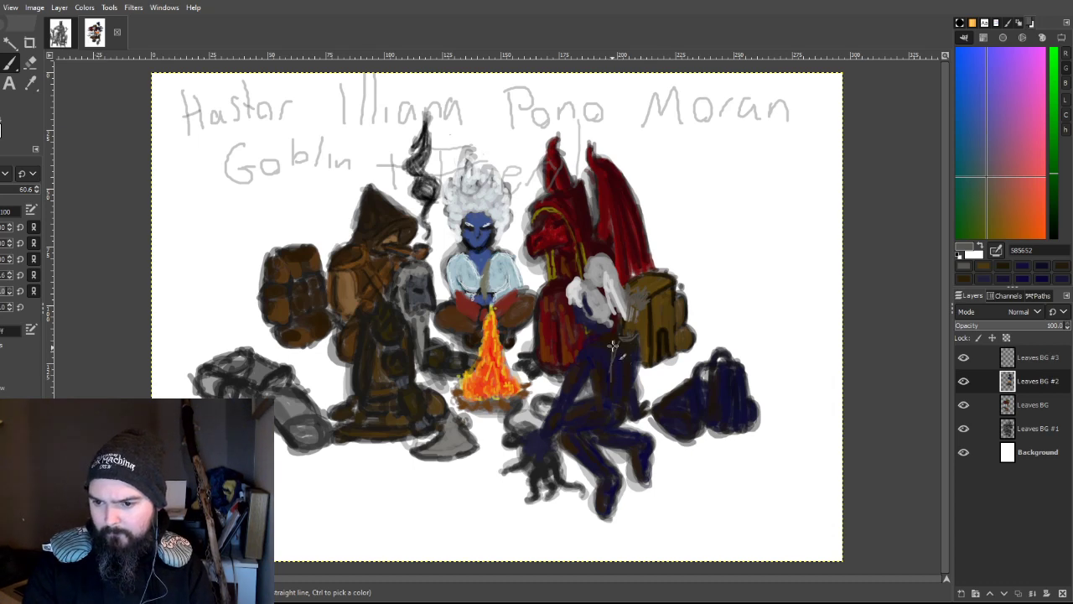
Step: Add belt and trim lines to the crouching figure's clothes using dark grey 3f3b33, orange ca6113 and brown 75411a
left_click(805, 183, "ctrl")
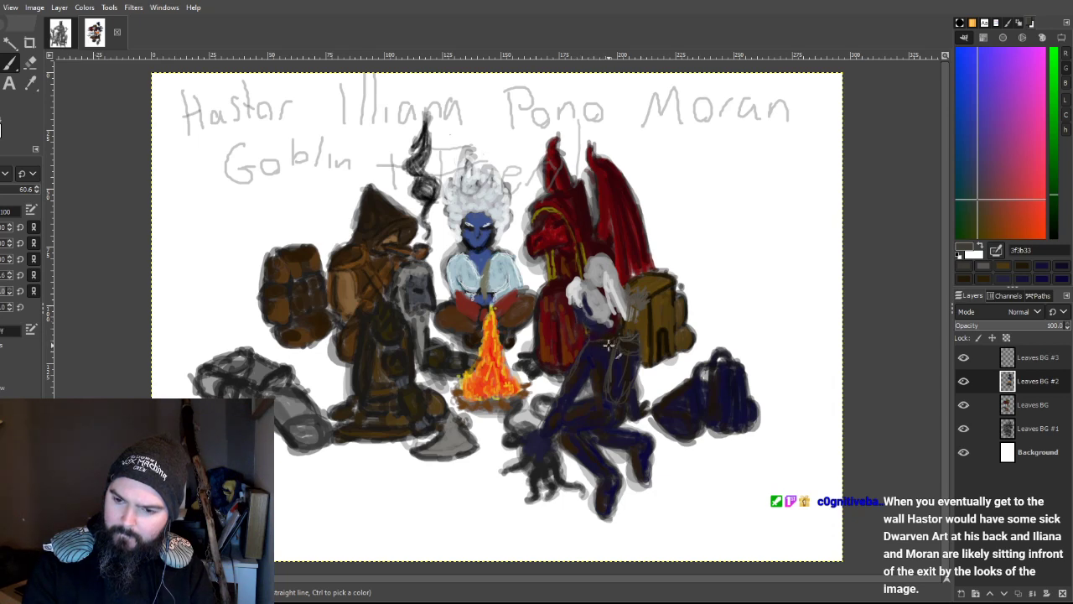
left_click(665, 320, "ctrl")
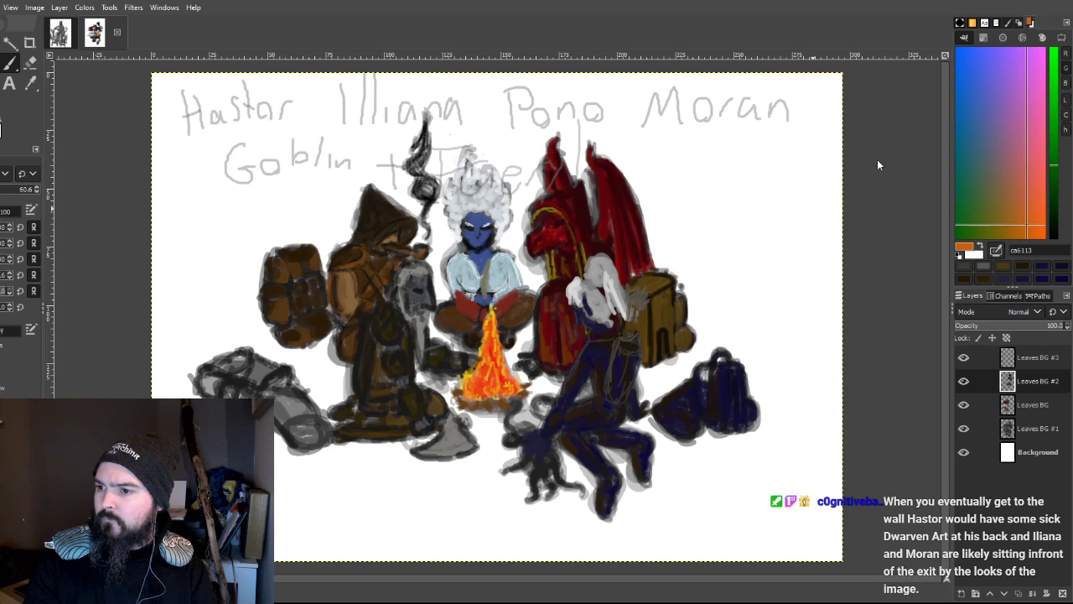
left_click(654, 356, "ctrl")
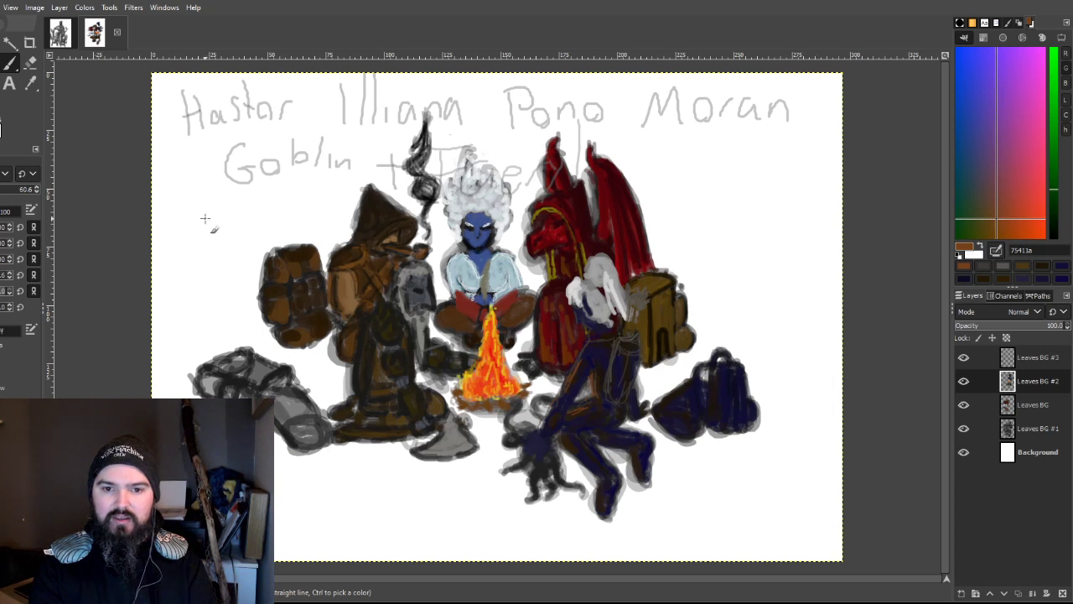
Step: Sketch a loose arch, floor lines and a large swirl behind the figures on the Background layer in brown 75411a
left_click(1044, 457)
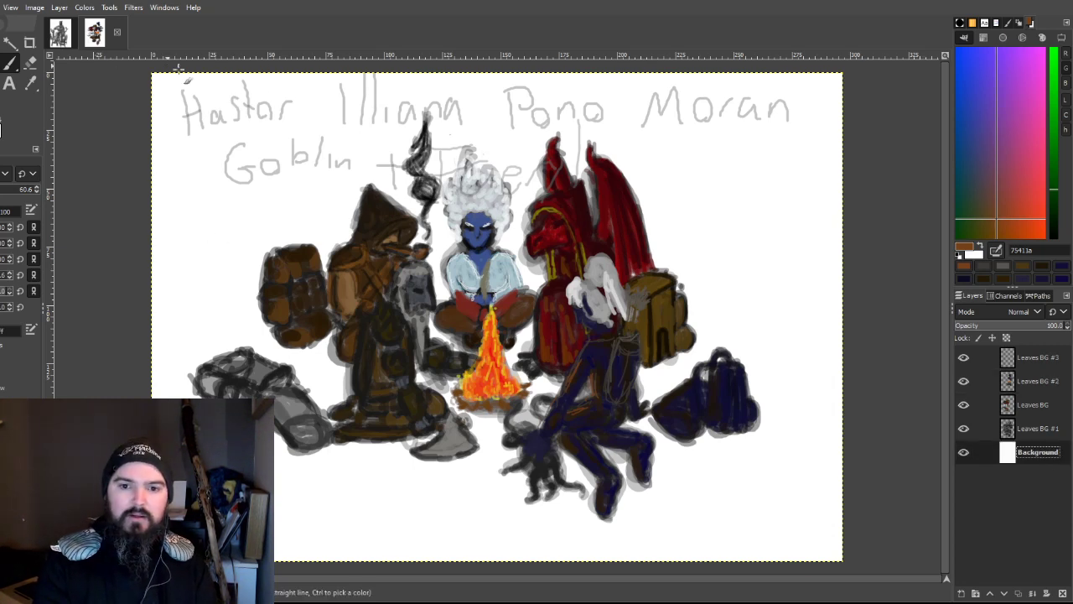
left_click_drag(200, 272, 344, 243)
mouse_move(188, 251)
left_mouse_down()
mouse_move(262, 106)
mouse_move(344, 197)
left_mouse_up()
mouse_move(267, 117)
left_mouse_down()
mouse_move(212, 202)
mouse_move(319, 227)
left_mouse_up()
mouse_move(228, 134)
left_mouse_down()
mouse_move(186, 254)
mouse_move(305, 123)
left_mouse_up()
mouse_move(687, 302)
left_mouse_down()
mouse_move(776, 334)
mouse_move(824, 321)
left_mouse_up()
mouse_move(546, 215)
left_mouse_down()
mouse_move(678, 126)
mouse_move(653, 234)
left_mouse_up()
left_click_drag(695, 144, 694, 179)
mouse_move(602, 151)
left_mouse_down()
mouse_move(721, 228)
mouse_move(586, 197)
mouse_move(696, 210)
left_mouse_up()
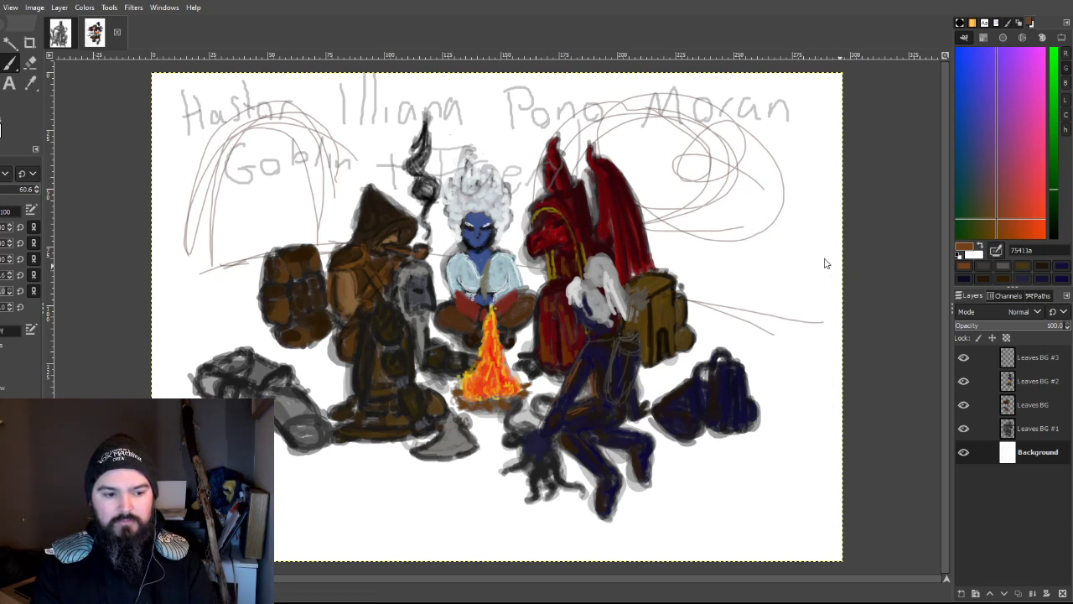
Step: Reinforce the arch behind the hooded figure with inner and outer frame lines and a pointed peak
mouse_move(215, 150)
left_mouse_down()
mouse_move(211, 255)
mouse_move(237, 248)
left_mouse_up()
left_click_drag(302, 138, 314, 223)
mouse_move(210, 140)
left_mouse_down()
mouse_move(231, 123)
mouse_move(233, 143)
mouse_move(270, 118)
mouse_move(306, 137)
mouse_move(265, 91)
mouse_move(223, 124)
left_mouse_up()
left_click_drag(285, 105, 312, 155)
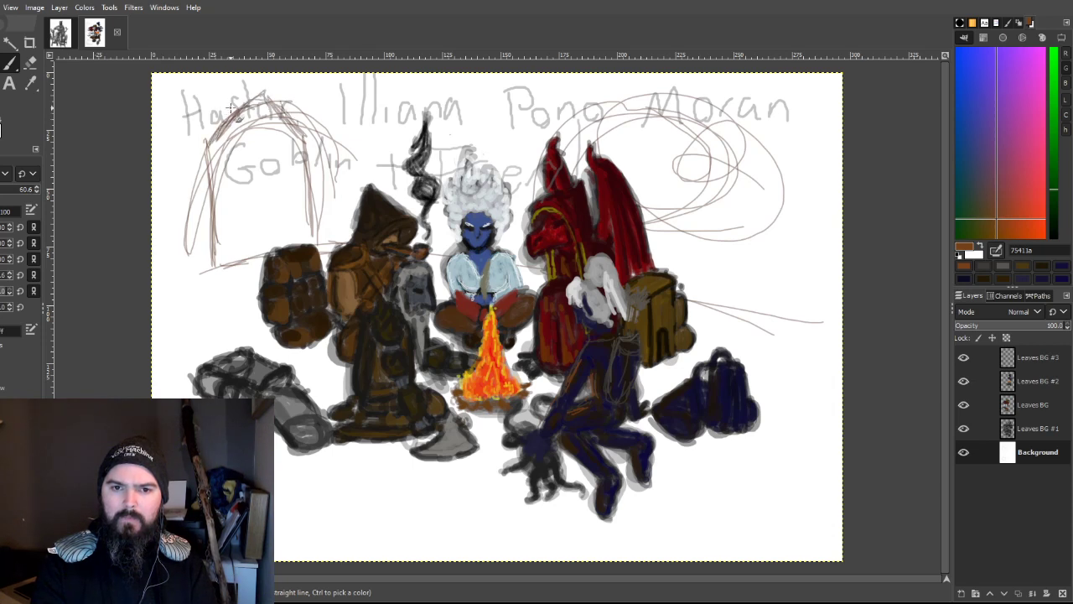
mouse_move(219, 133)
left_mouse_down()
mouse_move(248, 100)
mouse_move(283, 91)
mouse_move(312, 130)
mouse_move(323, 225)
left_mouse_up()
left_click_drag(308, 136, 327, 238)
mouse_move(190, 176)
left_mouse_down()
mouse_move(200, 181)
mouse_move(201, 262)
left_mouse_up()
left_click_drag(206, 109, 186, 151)
Step: Sketch the arch's sill and hatch a bridge and cliff inside its opening
left_click_drag(210, 250, 303, 238)
mouse_move(210, 149)
left_mouse_down()
mouse_move(200, 260)
mouse_move(209, 280)
mouse_move(189, 281)
left_mouse_up()
mouse_move(189, 189)
left_mouse_down()
mouse_move(246, 191)
mouse_move(250, 236)
mouse_move(283, 235)
left_mouse_up()
mouse_move(218, 249)
left_mouse_down()
mouse_move(290, 238)
mouse_move(307, 216)
mouse_move(222, 206)
mouse_move(302, 190)
mouse_move(285, 216)
mouse_move(225, 234)
left_mouse_up()
left_click_drag(281, 193, 280, 211)
left_click_drag(293, 202, 295, 215)
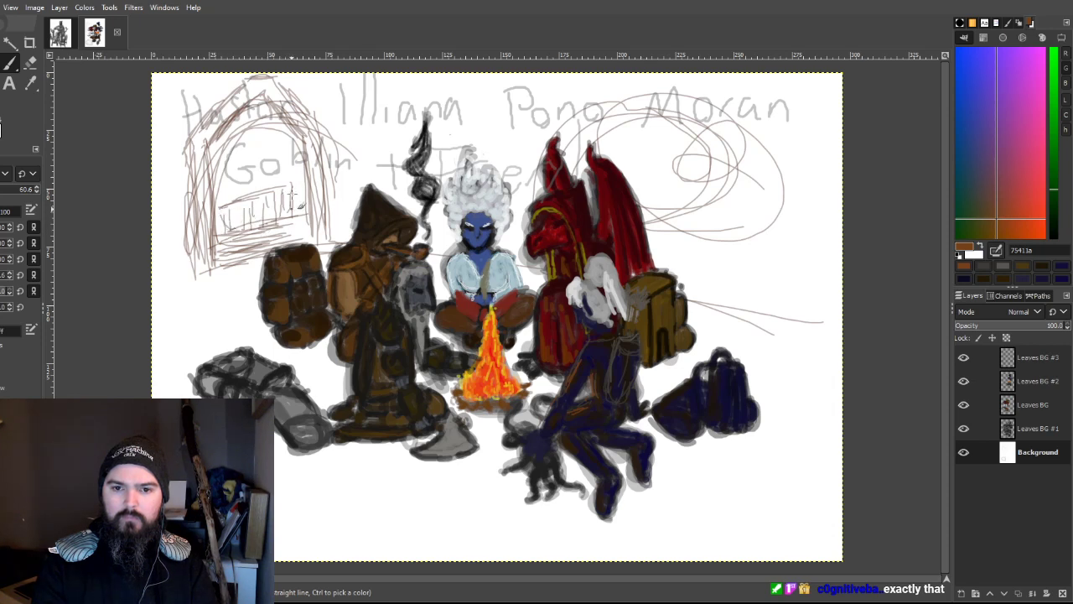
mouse_move(278, 143)
left_mouse_down()
mouse_move(275, 180)
mouse_move(266, 159)
mouse_move(259, 171)
mouse_move(294, 148)
mouse_move(295, 179)
left_mouse_up()
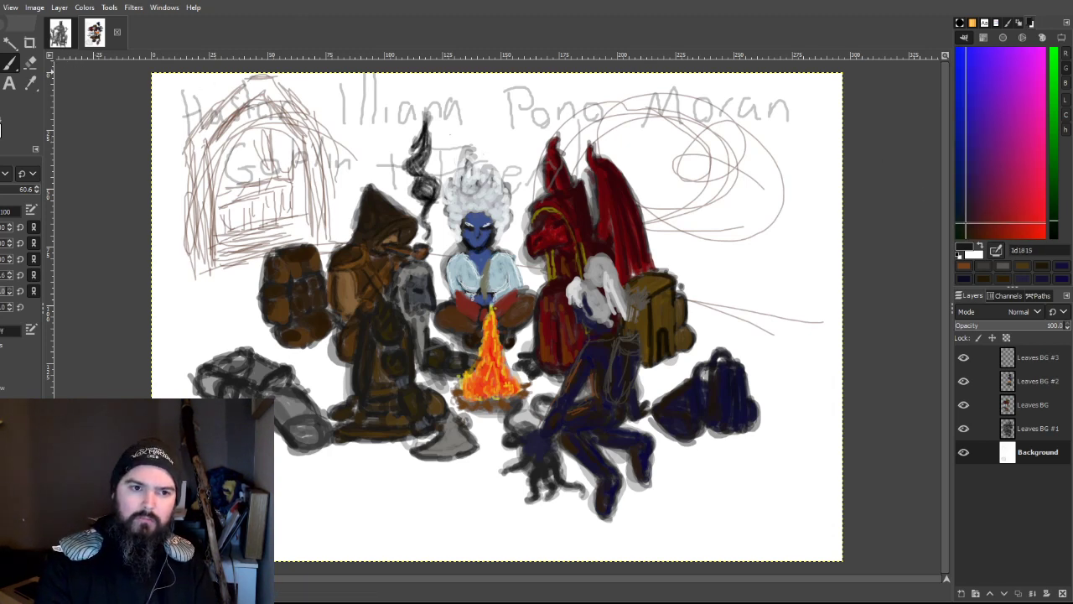
Step: Cover the background with a translucent wash of near-black 1d1815, leaving the arch opening and the area around the campfire unpainted
mouse_move(192, 146)
left_mouse_down()
mouse_move(181, 98)
mouse_move(151, 123)
mouse_move(206, 93)
mouse_move(186, 105)
mouse_move(161, 196)
mouse_move(146, 374)
mouse_move(292, 471)
mouse_move(322, 468)
mouse_move(379, 494)
mouse_move(398, 486)
mouse_move(391, 494)
mouse_move(343, 465)
mouse_move(374, 526)
mouse_move(466, 575)
mouse_move(774, 520)
mouse_move(802, 538)
mouse_move(838, 514)
mouse_move(776, 576)
mouse_move(745, 528)
mouse_move(798, 506)
mouse_move(768, 459)
mouse_move(824, 396)
mouse_move(831, 370)
mouse_move(805, 360)
mouse_move(834, 336)
mouse_move(835, 301)
mouse_move(766, 244)
mouse_move(745, 191)
mouse_move(778, 113)
mouse_move(817, 94)
mouse_move(821, 291)
left_mouse_up()
mouse_move(776, 113)
left_mouse_down()
mouse_move(696, 260)
mouse_move(708, 285)
mouse_move(528, 52)
mouse_move(365, 56)
mouse_move(668, 93)
mouse_move(276, 63)
mouse_move(201, 151)
mouse_move(201, 293)
mouse_move(222, 285)
mouse_move(188, 352)
mouse_move(252, 361)
mouse_move(243, 348)
left_mouse_up()
mouse_move(637, 260)
left_mouse_down()
mouse_move(649, 146)
mouse_move(565, 232)
mouse_move(470, 202)
mouse_move(394, 109)
mouse_move(323, 92)
mouse_move(336, 247)
mouse_move(302, 121)
mouse_move(269, 83)
left_mouse_up()
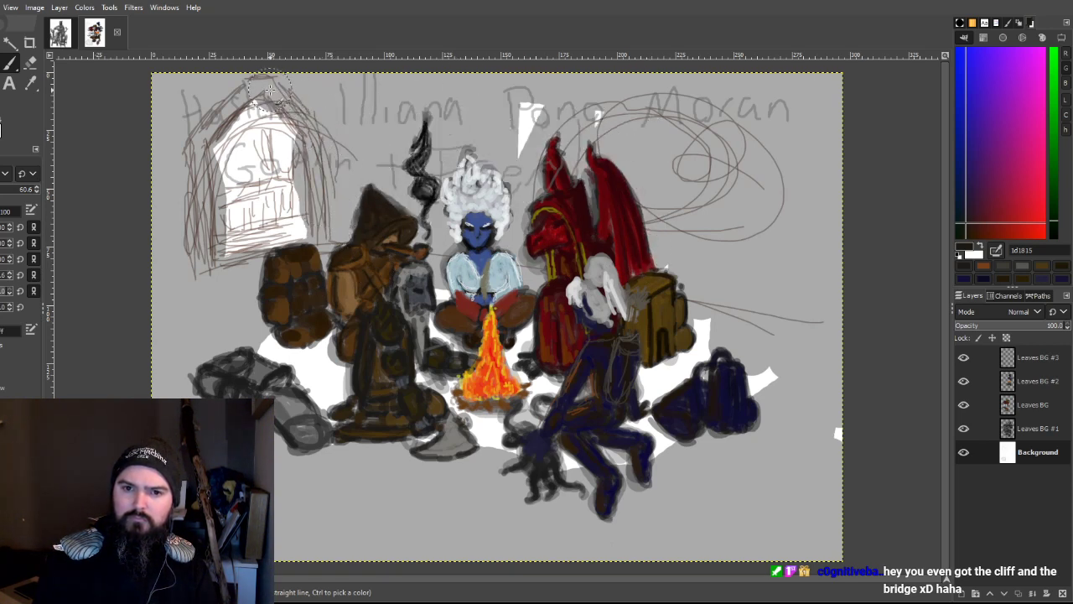
left_click_drag(495, 135, 582, 166)
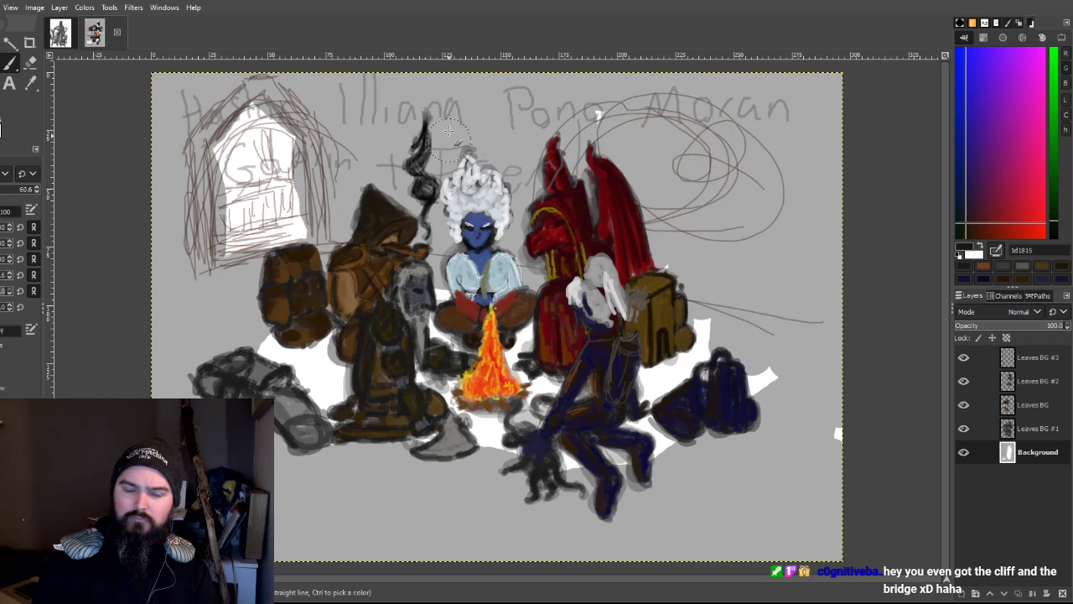
Step: Erase the grey edges and sketched lines inside the arch opening to leave it white
left_click(30, 63)
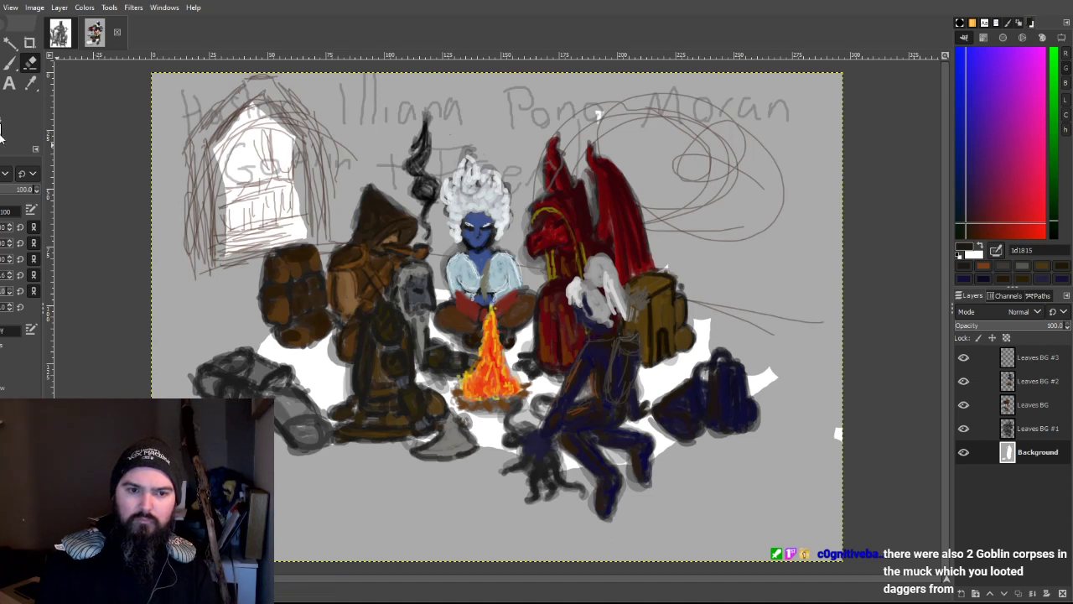
mouse_move(235, 164)
left_mouse_down()
mouse_move(229, 240)
mouse_move(269, 218)
mouse_move(291, 163)
mouse_move(284, 178)
mouse_move(268, 163)
mouse_move(239, 162)
mouse_move(266, 117)
left_mouse_up()
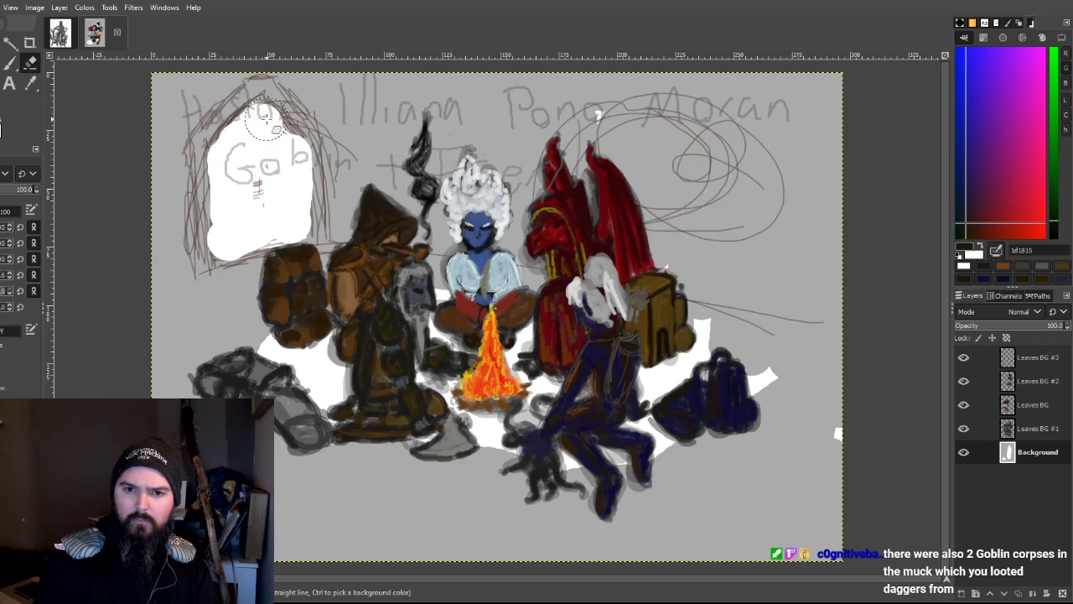
left_click_drag(257, 233, 291, 225)
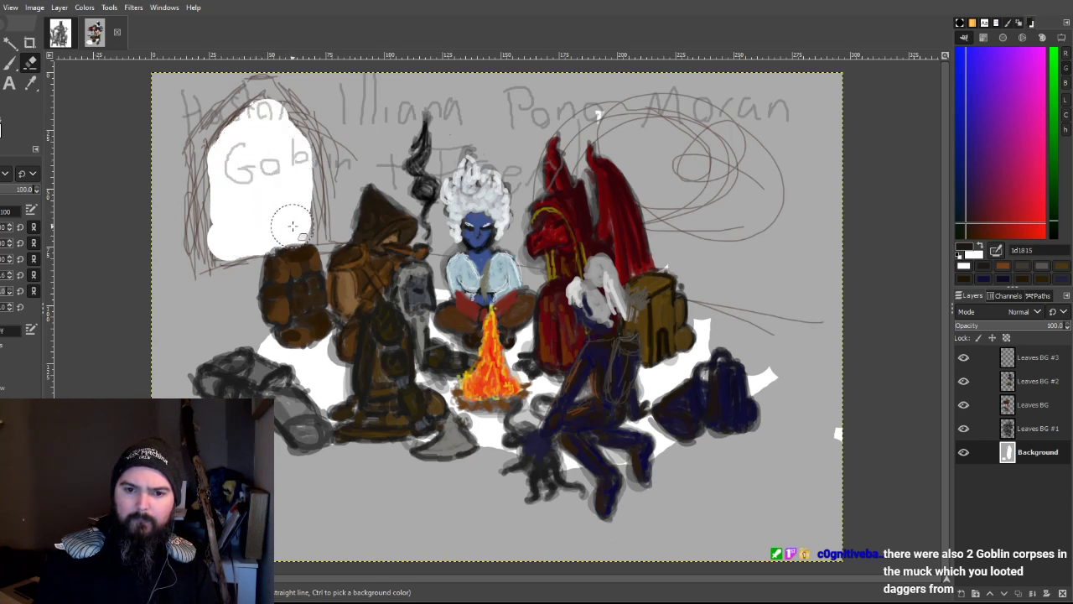
Step: Darken the wall around the arch's outer side and the floor behind the hooded figure with near-black 1d1815
left_click(10, 71)
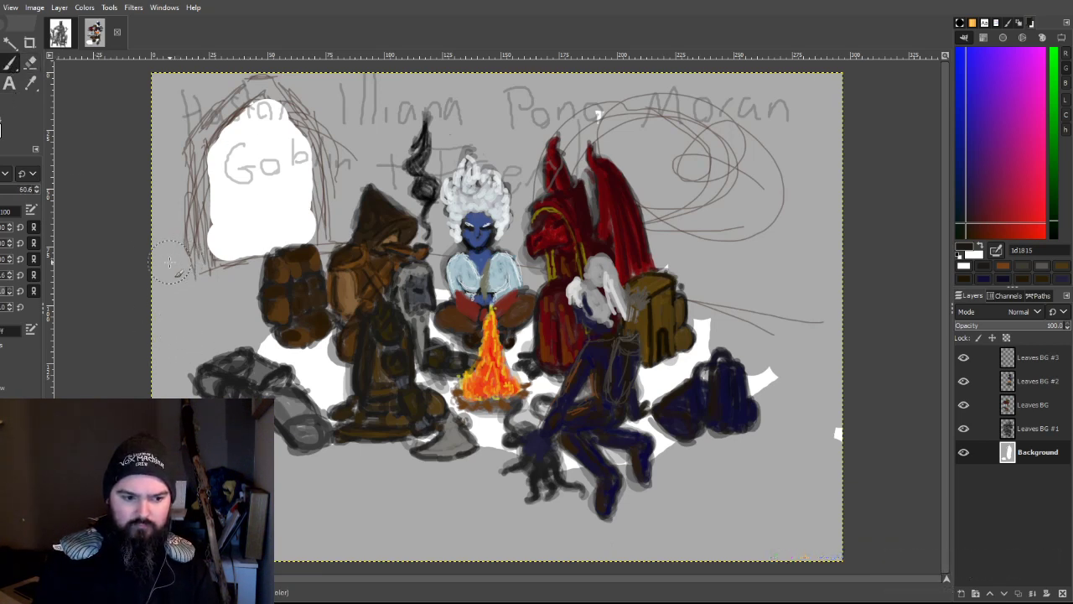
mouse_move(181, 186)
left_mouse_down()
mouse_move(185, 239)
mouse_move(185, 134)
mouse_move(173, 139)
mouse_move(227, 94)
mouse_move(163, 144)
mouse_move(168, 188)
mouse_move(168, 129)
mouse_move(171, 142)
mouse_move(226, 86)
mouse_move(180, 55)
mouse_move(165, 82)
mouse_move(160, 152)
mouse_move(239, 86)
mouse_move(189, 130)
mouse_move(173, 85)
mouse_move(165, 112)
mouse_move(155, 339)
mouse_move(165, 163)
mouse_move(180, 358)
mouse_move(195, 304)
mouse_move(214, 287)
mouse_move(203, 349)
mouse_move(264, 303)
mouse_move(203, 286)
mouse_move(297, 295)
mouse_move(350, 252)
mouse_move(292, 300)
mouse_move(229, 327)
mouse_move(190, 379)
mouse_move(172, 360)
left_mouse_up()
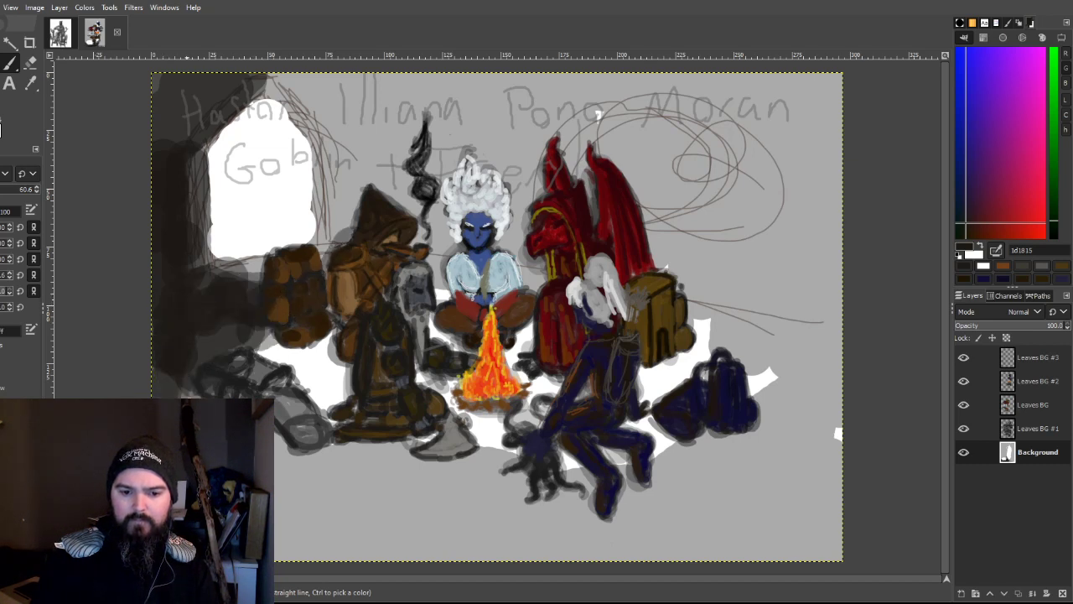
mouse_move(281, 511)
left_mouse_down()
mouse_move(340, 549)
mouse_move(377, 474)
mouse_move(373, 498)
left_mouse_up()
mouse_move(288, 445)
left_mouse_down()
mouse_move(304, 445)
mouse_move(275, 459)
mouse_move(298, 438)
left_mouse_up()
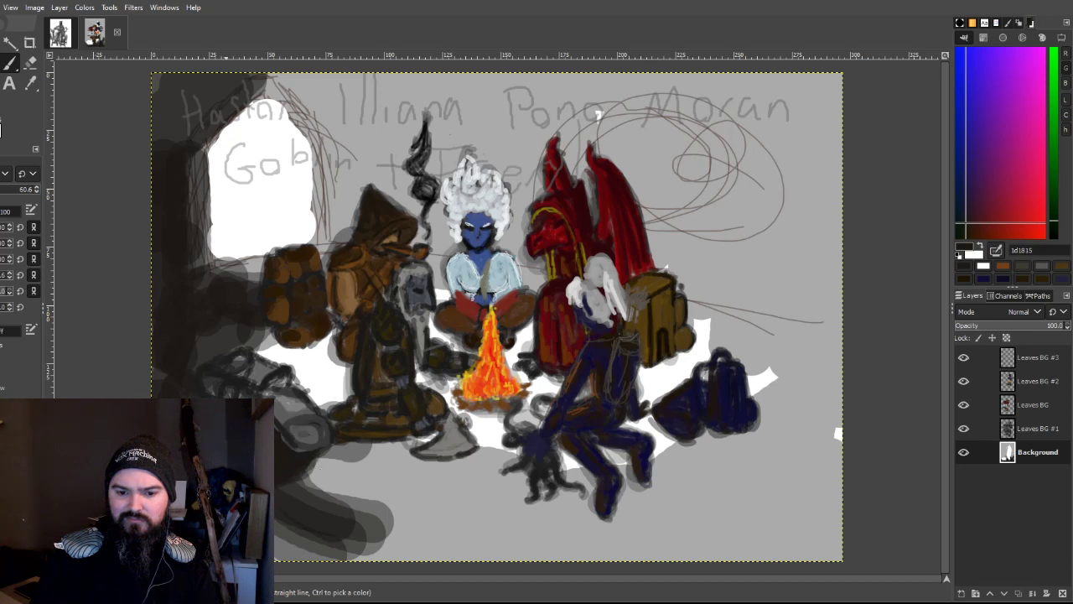
Step: Paint dark shadows across the floor behind the crouching figure and up the wall behind the seated and winged figures
mouse_move(651, 526)
left_mouse_down()
mouse_move(601, 454)
mouse_move(672, 530)
mouse_move(738, 527)
mouse_move(602, 457)
mouse_move(669, 476)
mouse_move(688, 563)
mouse_move(666, 601)
left_mouse_up()
mouse_move(596, 461)
left_mouse_down()
mouse_move(802, 539)
mouse_move(706, 524)
mouse_move(754, 557)
left_mouse_up()
mouse_move(601, 251)
left_mouse_down()
mouse_move(718, 268)
mouse_move(693, 256)
mouse_move(629, 267)
mouse_move(673, 131)
mouse_move(661, 88)
mouse_move(653, 200)
mouse_move(668, 96)
mouse_move(660, 184)
mouse_move(672, 271)
mouse_move(706, 168)
mouse_move(702, 122)
mouse_move(691, 279)
mouse_move(679, 88)
mouse_move(713, 268)
mouse_move(679, 250)
mouse_move(651, 286)
mouse_move(661, 300)
mouse_move(640, 312)
mouse_move(670, 298)
mouse_move(656, 308)
mouse_move(777, 325)
mouse_move(759, 318)
mouse_move(762, 301)
mouse_move(658, 260)
left_mouse_up()
mouse_move(500, 215)
left_mouse_down()
mouse_move(503, 260)
mouse_move(507, 201)
mouse_move(485, 287)
left_mouse_up()
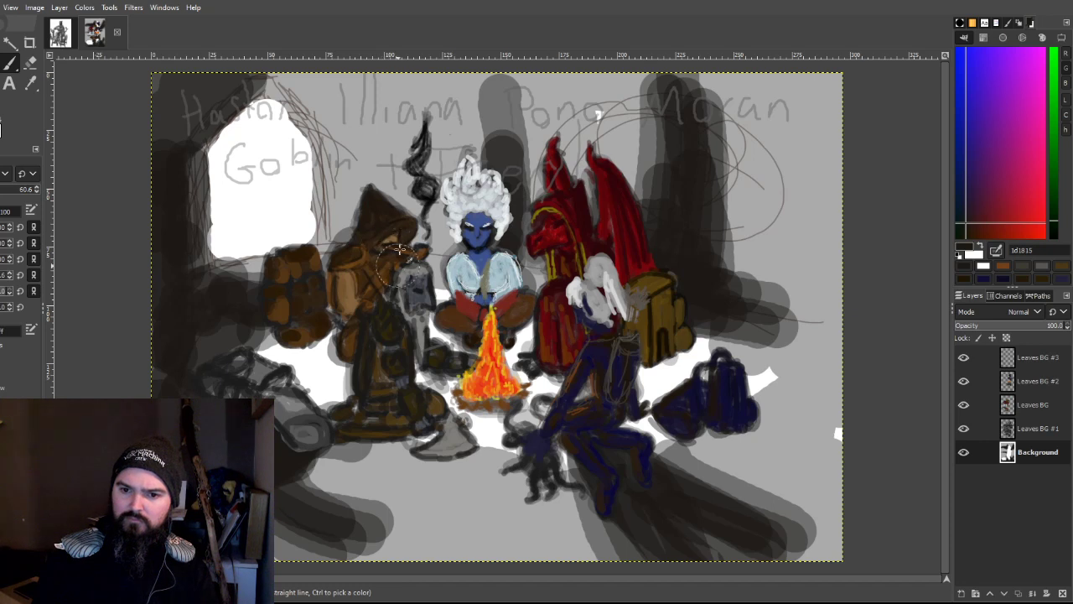
Step: Spread dark shading in broad strokes over the back wall and around the outer rim of the floor
mouse_move(385, 215)
left_mouse_down()
mouse_move(342, 108)
mouse_move(333, 147)
mouse_move(299, 89)
mouse_move(356, 237)
mouse_move(340, 172)
mouse_move(384, 247)
mouse_move(400, 231)
mouse_move(394, 105)
mouse_move(384, 101)
mouse_move(397, 109)
mouse_move(331, 87)
mouse_move(337, 97)
mouse_move(417, 93)
mouse_move(455, 68)
mouse_move(480, 84)
mouse_move(452, 73)
mouse_move(424, 87)
mouse_move(406, 181)
mouse_move(423, 244)
mouse_move(461, 183)
mouse_move(537, 182)
mouse_move(541, 204)
mouse_move(534, 82)
mouse_move(529, 175)
mouse_move(590, 66)
mouse_move(617, 149)
mouse_move(637, 73)
mouse_move(627, 66)
mouse_move(651, 171)
mouse_move(695, 167)
mouse_move(720, 111)
mouse_move(708, 176)
mouse_move(770, 82)
mouse_move(721, 272)
mouse_move(738, 273)
mouse_move(765, 334)
mouse_move(772, 425)
mouse_move(884, 452)
mouse_move(786, 500)
mouse_move(818, 352)
mouse_move(749, 458)
mouse_move(735, 526)
mouse_move(759, 539)
mouse_move(830, 515)
mouse_move(804, 566)
mouse_move(821, 545)
mouse_move(804, 560)
mouse_move(815, 544)
mouse_move(741, 535)
mouse_move(748, 570)
left_mouse_up()
mouse_move(785, 326)
left_mouse_down()
mouse_move(868, 330)
mouse_move(818, 300)
mouse_move(862, 319)
mouse_move(869, 479)
left_mouse_up()
mouse_move(691, 566)
left_mouse_down()
mouse_move(609, 518)
mouse_move(498, 566)
mouse_move(289, 547)
left_mouse_up()
mouse_move(564, 550)
left_mouse_down()
mouse_move(288, 532)
mouse_move(335, 428)
mouse_move(238, 379)
mouse_move(259, 378)
mouse_move(296, 337)
mouse_move(248, 392)
mouse_move(373, 561)
mouse_move(623, 547)
mouse_move(503, 584)
mouse_move(308, 440)
left_mouse_up()
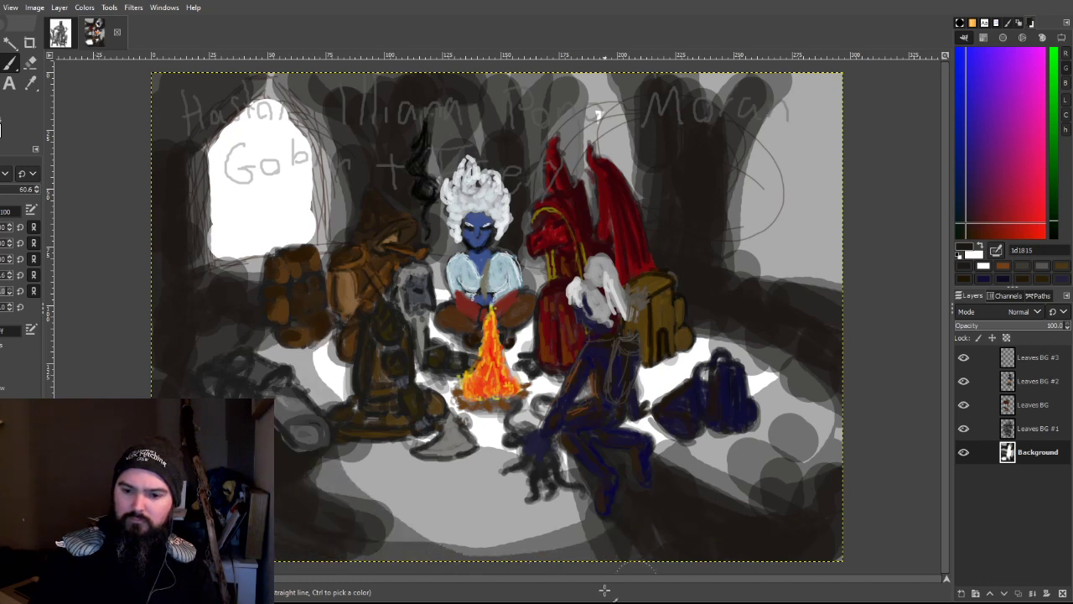
left_click_drag(646, 578, 282, 514)
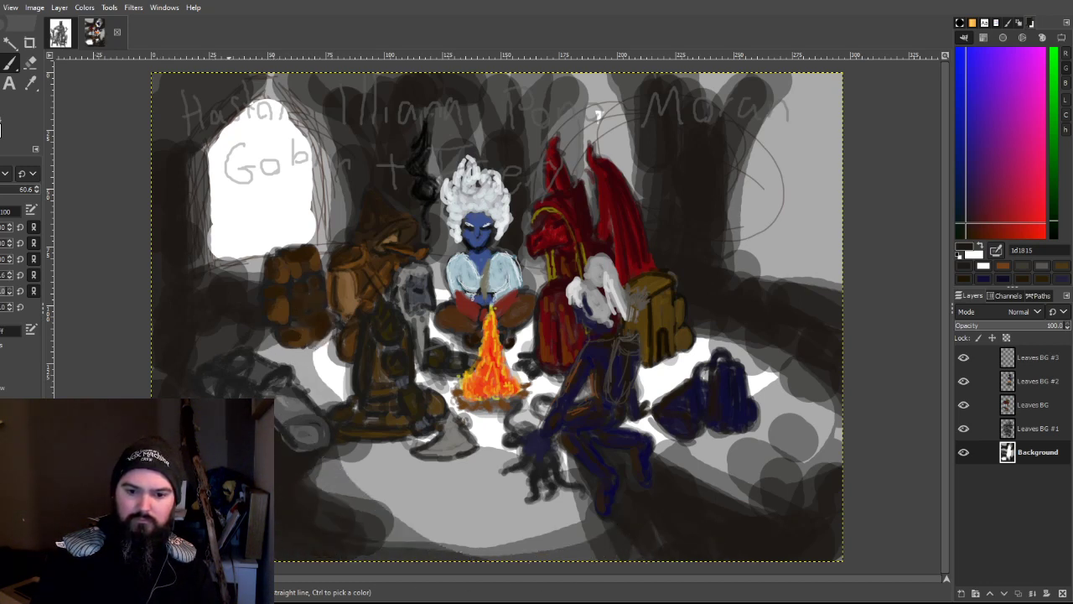
Step: Deepen the shadow along the wall beside the arch and above the hooded figure
mouse_move(160, 364)
left_mouse_down()
mouse_move(276, 324)
mouse_move(154, 308)
left_mouse_up()
mouse_move(143, 219)
left_mouse_down()
mouse_move(191, 136)
mouse_move(206, 82)
mouse_move(171, 72)
mouse_move(149, 124)
mouse_move(186, 78)
left_mouse_up()
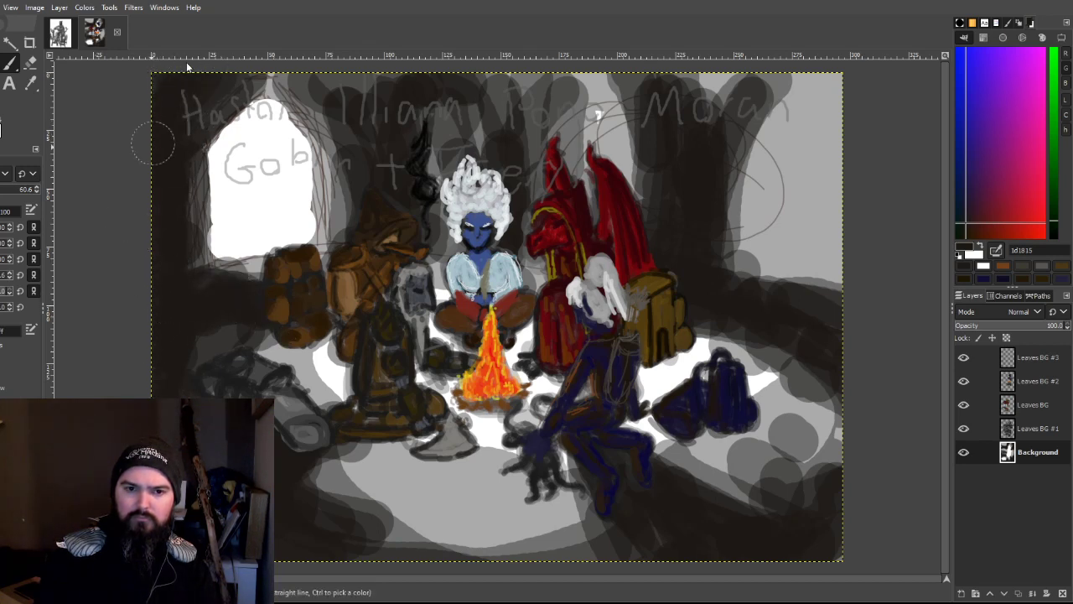
left_click_drag(366, 80, 371, 140)
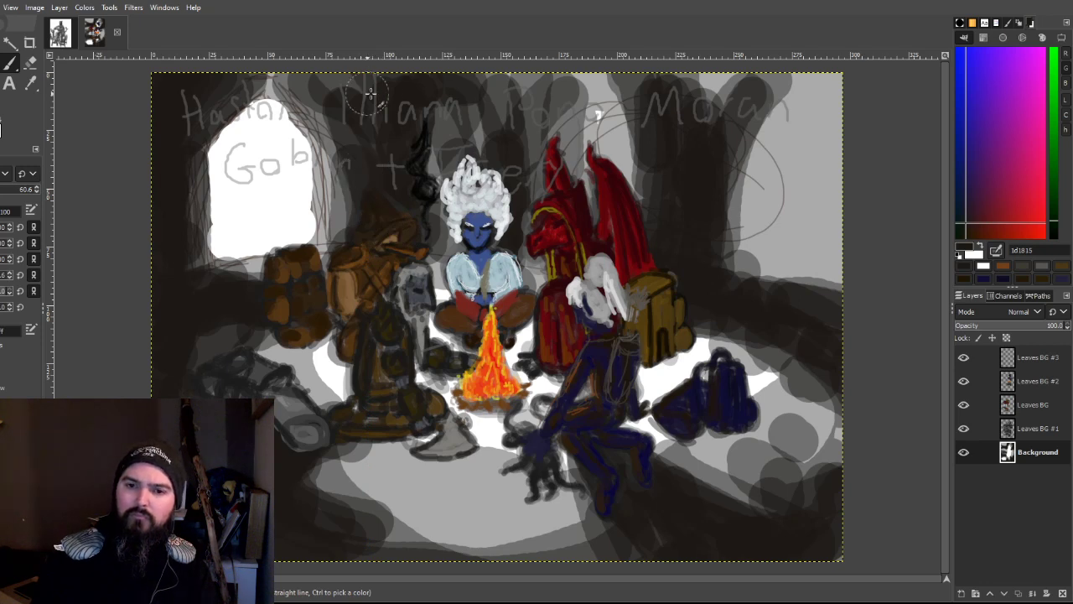
mouse_move(366, 109)
left_mouse_down()
mouse_move(335, 70)
mouse_move(322, 80)
mouse_move(369, 136)
mouse_move(350, 115)
left_mouse_up()
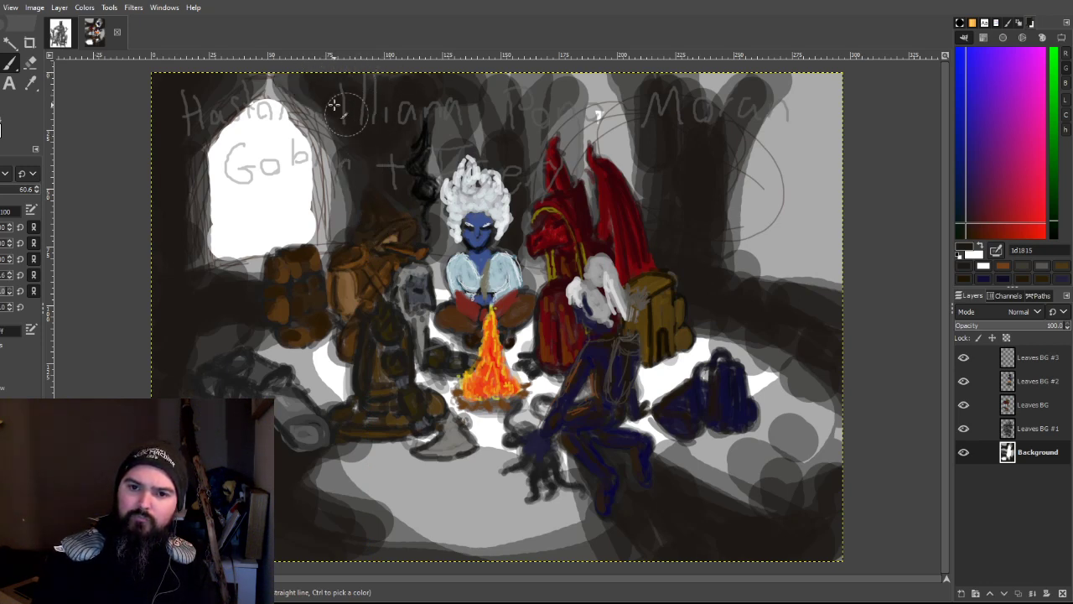
left_click_drag(365, 185, 370, 197)
Step: Darken the remaining light areas of the back and side walls and the front edge of the floor
mouse_move(396, 145)
left_mouse_down()
mouse_move(448, 84)
mouse_move(630, 68)
mouse_move(599, 72)
mouse_move(599, 134)
mouse_move(661, 151)
mouse_move(725, 83)
mouse_move(746, 93)
mouse_move(780, 84)
mouse_move(826, 101)
mouse_move(813, 151)
mouse_move(726, 273)
mouse_move(787, 173)
left_mouse_up()
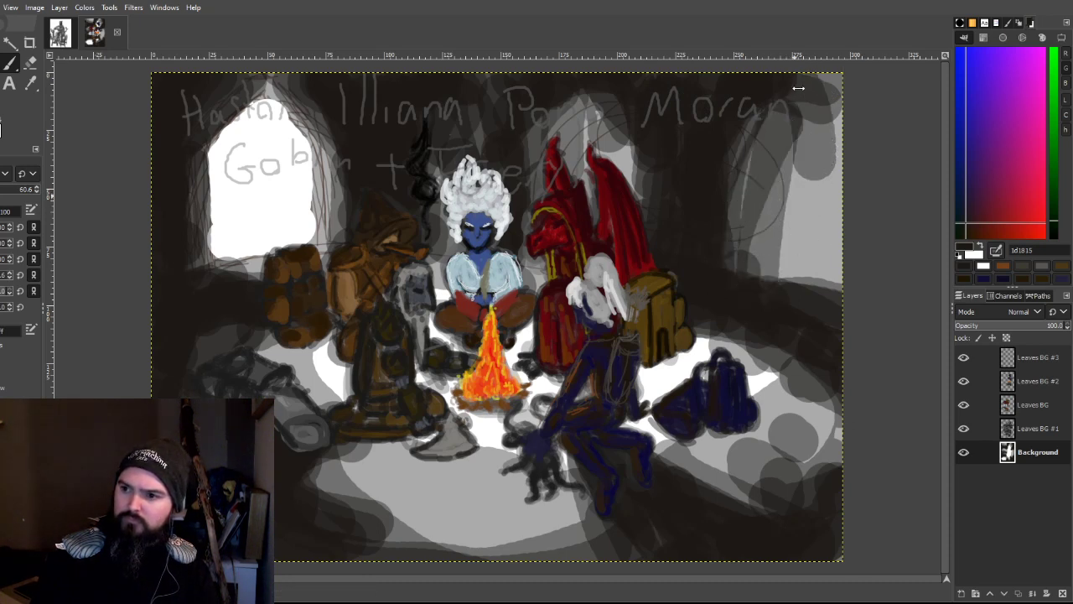
mouse_move(855, 124)
left_mouse_down()
mouse_move(813, 243)
mouse_move(817, 306)
mouse_move(826, 105)
left_mouse_up()
mouse_move(701, 147)
left_mouse_down()
mouse_move(619, 125)
mouse_move(702, 235)
mouse_move(836, 336)
left_mouse_up()
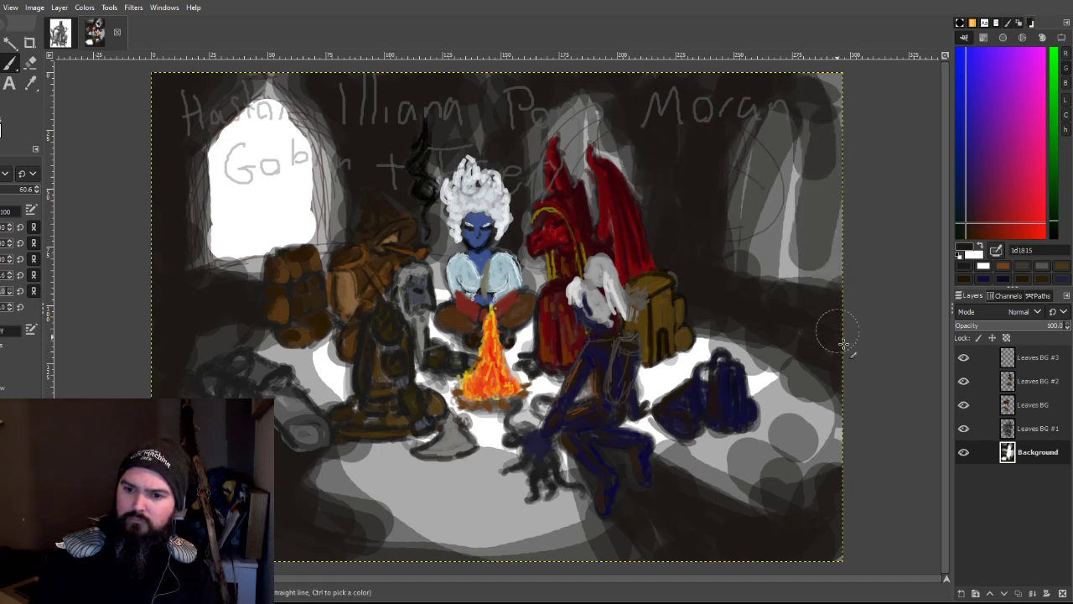
mouse_move(491, 520)
left_mouse_down()
mouse_move(610, 507)
mouse_move(633, 516)
left_mouse_up()
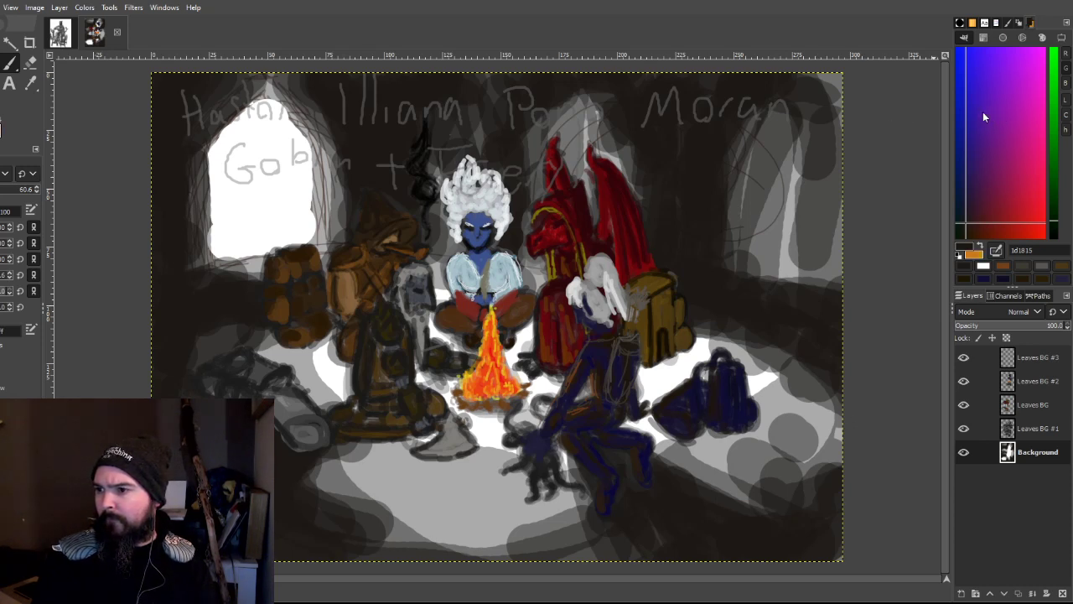
Step: Paint orange ca7a2e firelight over the floor around the campfire and the hooded figure's packs
left_click_drag(536, 393, 436, 394)
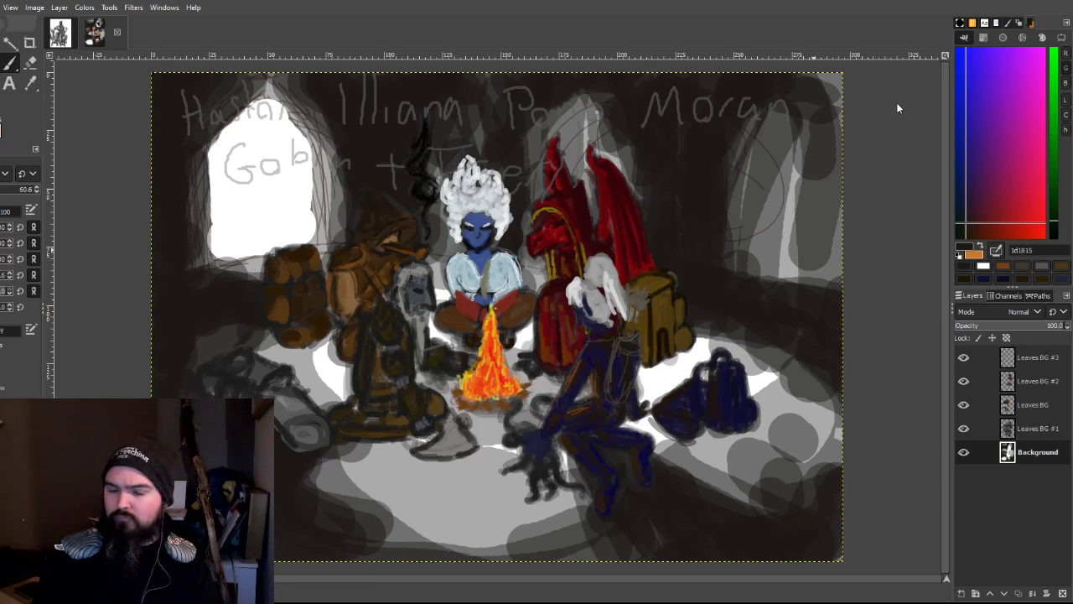
key("x")
mouse_move(555, 329)
left_mouse_down()
mouse_move(487, 419)
mouse_move(524, 348)
mouse_move(369, 436)
mouse_move(423, 343)
mouse_move(403, 495)
mouse_move(335, 503)
mouse_move(503, 537)
mouse_move(568, 534)
mouse_move(419, 537)
left_mouse_up()
left_click_drag(352, 394, 201, 356)
mouse_move(552, 368)
left_mouse_down()
mouse_move(530, 312)
mouse_move(558, 277)
left_mouse_up()
Step: Extend the orange firelight behind the winged and seated figures, up the side walls and around the navy packs
left_click_drag(579, 146, 616, 155)
mouse_move(618, 399)
left_mouse_down()
mouse_move(737, 406)
mouse_move(779, 394)
mouse_move(763, 368)
left_mouse_up()
mouse_move(801, 146)
left_mouse_down()
mouse_move(801, 217)
mouse_move(776, 273)
left_mouse_up()
mouse_move(768, 337)
left_mouse_down()
mouse_move(792, 243)
mouse_move(746, 402)
mouse_move(754, 486)
mouse_move(800, 478)
left_mouse_up()
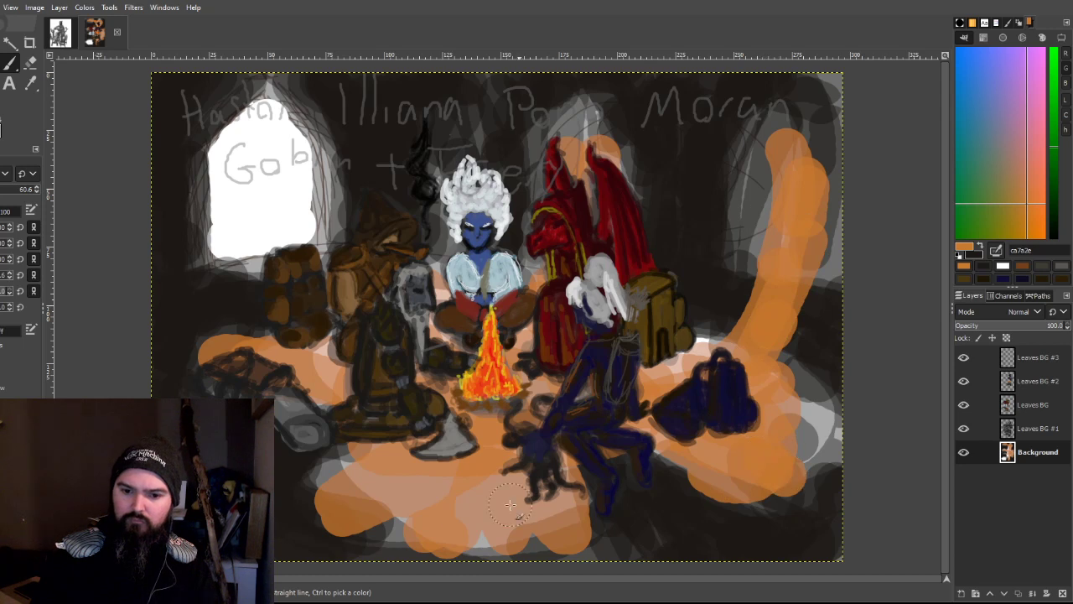
mouse_move(218, 387)
left_mouse_down()
mouse_move(161, 344)
mouse_move(172, 293)
left_mouse_up()
mouse_move(457, 207)
left_mouse_down()
mouse_move(452, 126)
mouse_move(428, 226)
left_mouse_up()
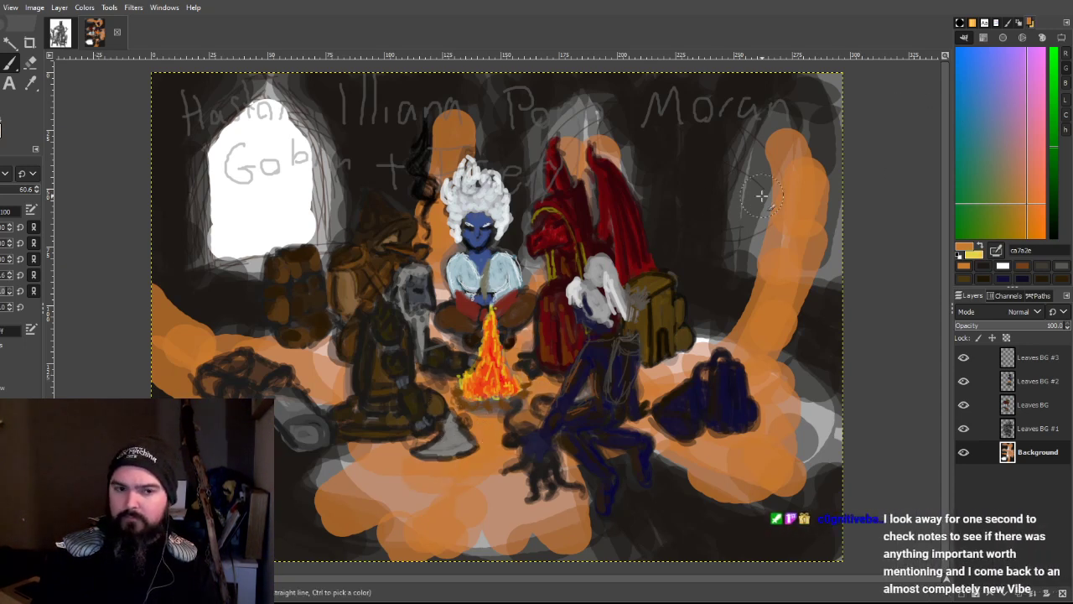
Step: Paint yellow ffd454 firelight over the orange glow on the floor, behind the figures and up the side wall
key("x")
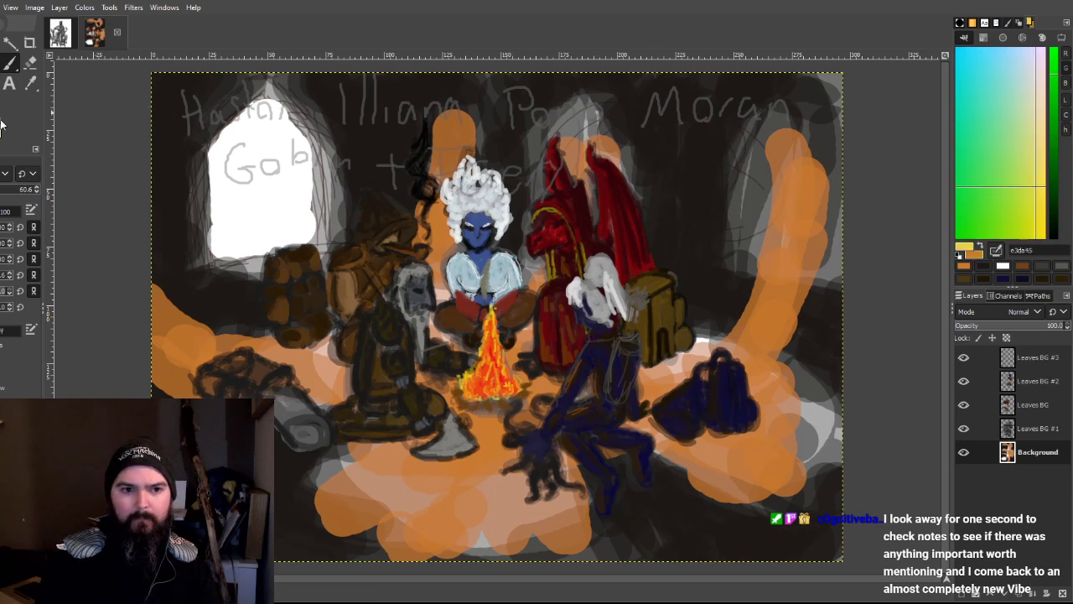
left_click(452, 490, "ctrl")
mouse_move(445, 495)
left_mouse_down()
mouse_move(469, 474)
mouse_move(490, 412)
left_mouse_up()
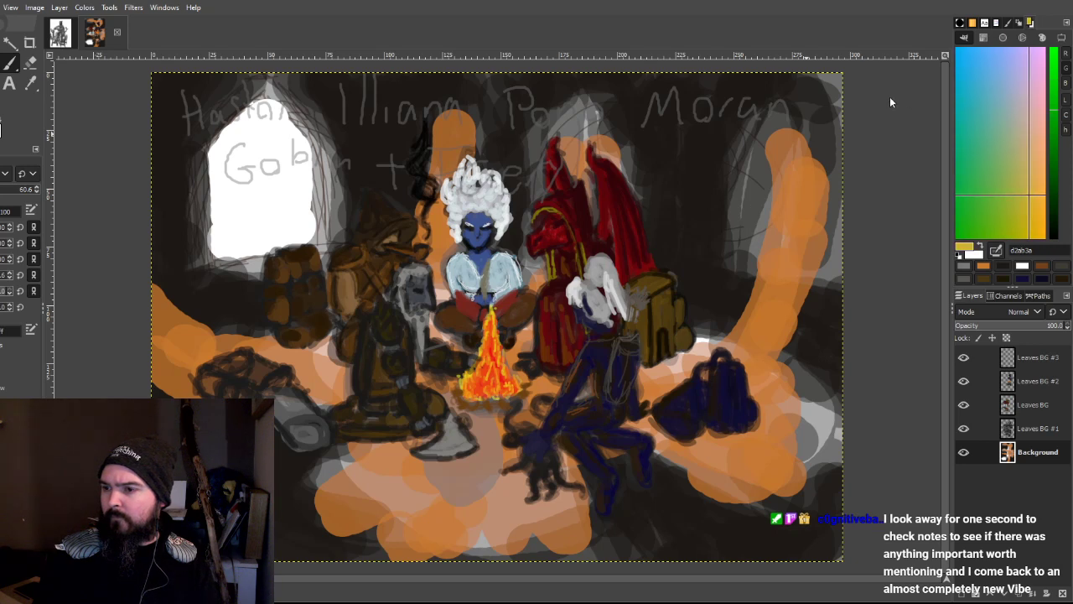
mouse_move(494, 369)
left_mouse_down()
mouse_move(469, 402)
mouse_move(436, 394)
mouse_move(445, 500)
mouse_move(516, 544)
mouse_move(394, 541)
mouse_move(453, 457)
left_mouse_up()
mouse_move(495, 505)
left_mouse_down()
mouse_move(497, 431)
mouse_move(484, 426)
mouse_move(394, 461)
left_mouse_up()
mouse_move(568, 402)
left_mouse_down()
mouse_move(754, 449)
mouse_move(662, 377)
mouse_move(830, 210)
mouse_move(788, 402)
mouse_move(712, 453)
mouse_move(721, 482)
left_mouse_up()
mouse_move(813, 241)
left_mouse_down()
mouse_move(737, 302)
mouse_move(579, 167)
mouse_move(537, 285)
mouse_move(448, 246)
mouse_move(318, 377)
mouse_move(168, 352)
mouse_move(360, 343)
left_mouse_up()
left_click_drag(600, 155, 587, 138)
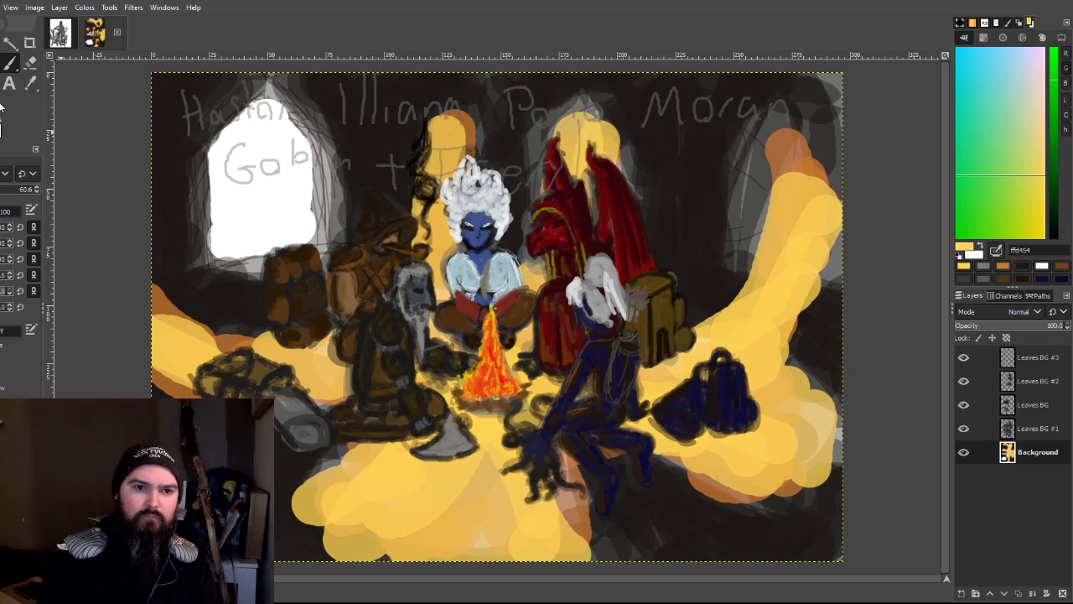
Step: Sample the dark wall colour 1d1915 and paint shadow back over the outer edges of the firelight on floor and walls
left_click(30, 82)
left_click(369, 128)
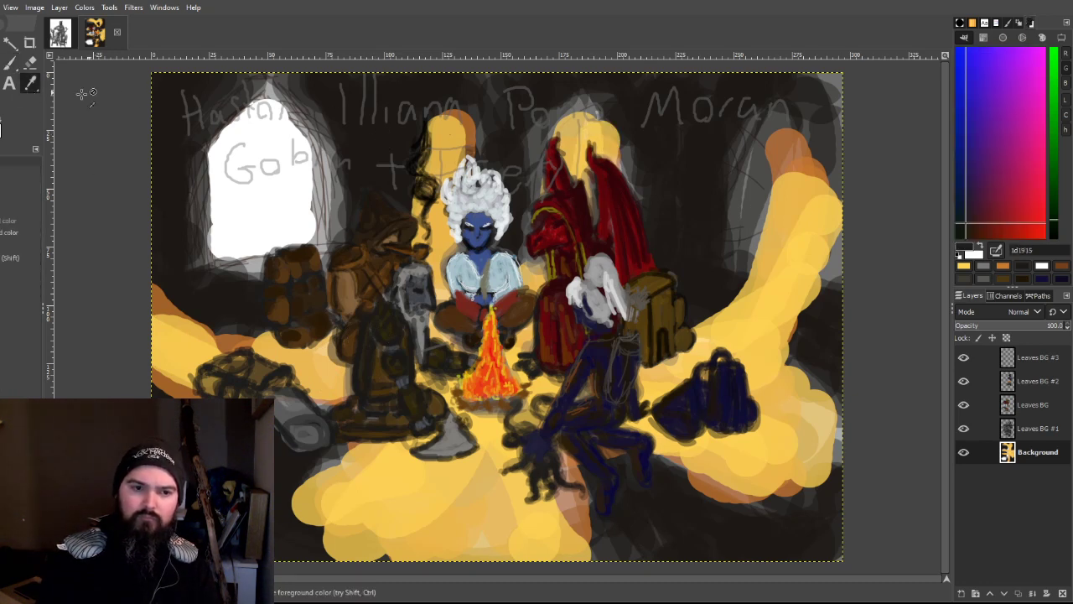
left_click(10, 64)
mouse_move(160, 268)
left_mouse_down()
mouse_move(196, 296)
mouse_move(254, 333)
mouse_move(269, 324)
mouse_move(252, 314)
mouse_move(151, 378)
mouse_move(157, 341)
mouse_move(190, 352)
mouse_move(216, 344)
mouse_move(168, 345)
mouse_move(209, 386)
left_mouse_up()
mouse_move(313, 485)
left_mouse_down()
mouse_move(334, 464)
mouse_move(357, 476)
mouse_move(421, 573)
mouse_move(387, 562)
mouse_move(368, 522)
mouse_move(512, 527)
mouse_move(558, 505)
mouse_move(492, 564)
mouse_move(519, 542)
mouse_move(548, 556)
mouse_move(571, 545)
mouse_move(574, 566)
mouse_move(590, 570)
mouse_move(601, 478)
mouse_move(585, 467)
mouse_move(554, 536)
mouse_move(587, 515)
left_mouse_up()
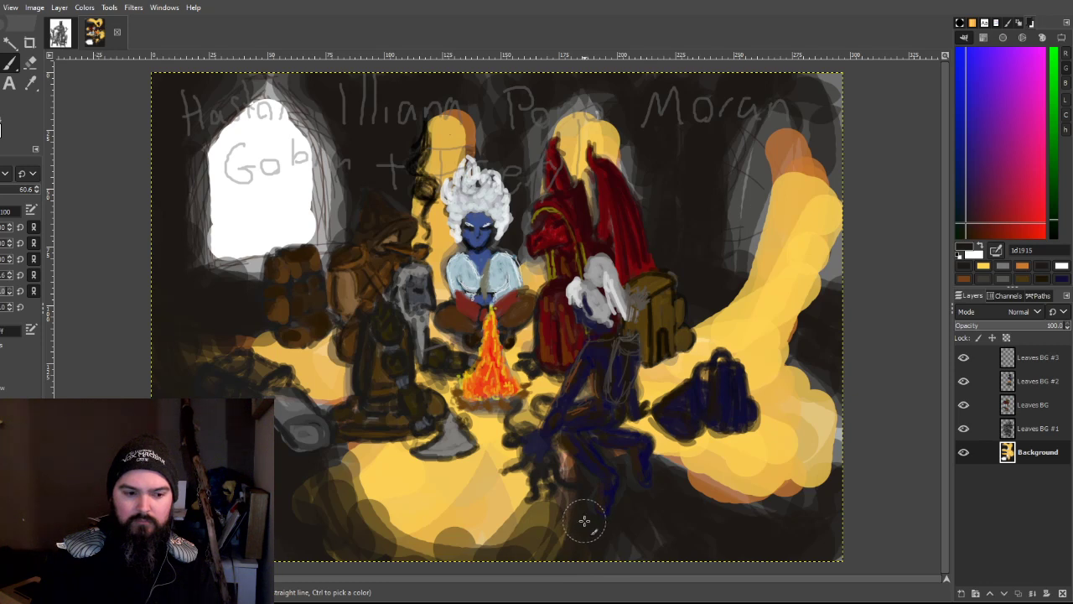
left_click_drag(593, 496, 553, 543)
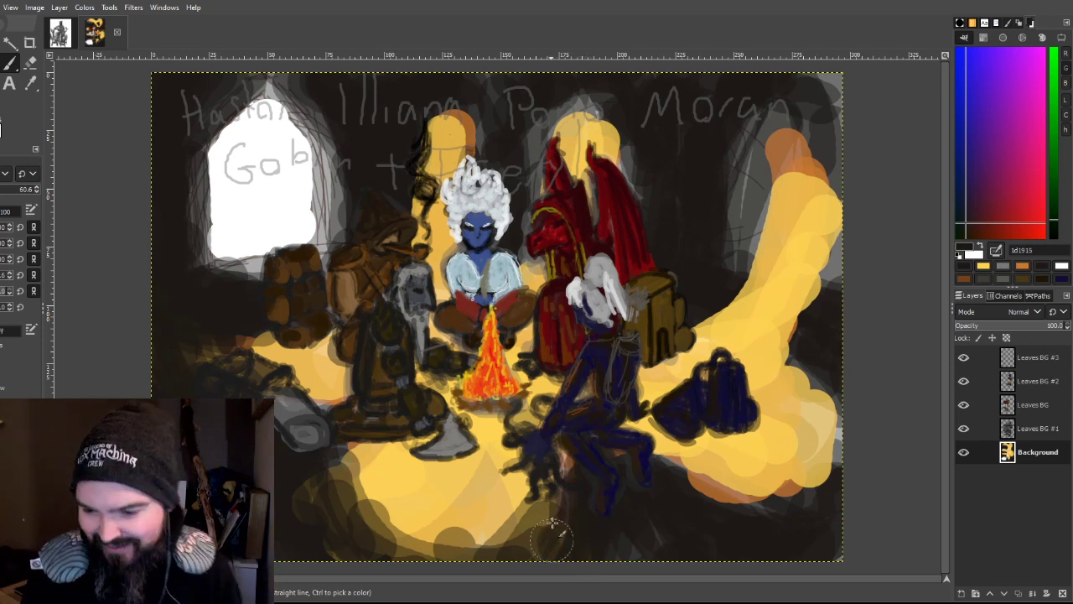
mouse_move(350, 414)
left_mouse_down()
mouse_move(295, 402)
mouse_move(385, 448)
mouse_move(323, 480)
mouse_move(440, 440)
mouse_move(402, 461)
mouse_move(391, 443)
mouse_move(369, 453)
left_mouse_up()
mouse_move(624, 479)
left_mouse_down()
mouse_move(592, 449)
mouse_move(552, 466)
mouse_move(553, 449)
mouse_move(571, 467)
mouse_move(521, 532)
mouse_move(697, 502)
mouse_move(705, 467)
mouse_move(650, 468)
mouse_move(679, 486)
mouse_move(781, 468)
mouse_move(839, 430)
mouse_move(703, 477)
mouse_move(832, 438)
mouse_move(727, 492)
mouse_move(832, 417)
mouse_move(757, 481)
left_mouse_up()
mouse_move(818, 367)
left_mouse_down()
mouse_move(809, 299)
mouse_move(830, 242)
mouse_move(801, 107)
mouse_move(729, 223)
mouse_move(726, 254)
mouse_move(809, 124)
mouse_move(772, 150)
mouse_move(770, 187)
mouse_move(802, 209)
mouse_move(813, 283)
mouse_move(792, 420)
mouse_move(785, 265)
mouse_move(630, 362)
mouse_move(748, 234)
mouse_move(677, 256)
mouse_move(540, 191)
mouse_move(610, 170)
mouse_move(613, 210)
mouse_move(595, 275)
mouse_move(625, 141)
mouse_move(624, 169)
mouse_move(573, 91)
mouse_move(540, 138)
mouse_move(523, 196)
mouse_move(534, 196)
mouse_move(531, 212)
mouse_move(527, 167)
mouse_move(501, 180)
mouse_move(458, 100)
mouse_move(435, 130)
mouse_move(414, 123)
mouse_move(433, 99)
mouse_move(467, 121)
mouse_move(578, 121)
mouse_move(600, 161)
mouse_move(519, 156)
mouse_move(399, 173)
mouse_move(343, 234)
mouse_move(340, 206)
mouse_move(328, 293)
mouse_move(312, 298)
mouse_move(312, 278)
mouse_move(259, 312)
left_mouse_up()
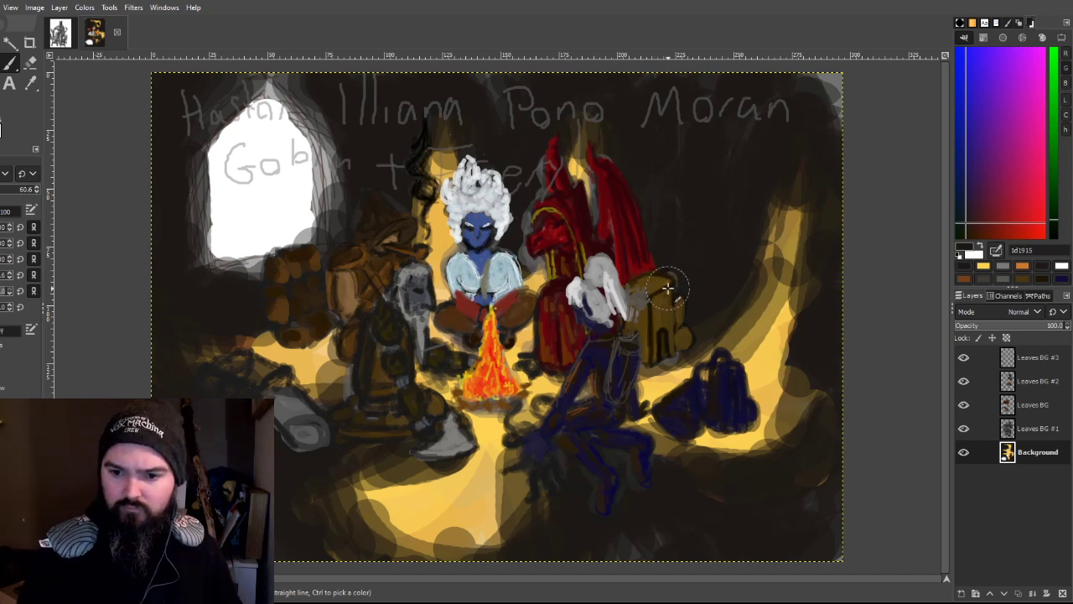
Step: Fill the white arch opening with night blue 141951 and layer darker blue 071931 over it
left_click_drag(967, 109, 962, 178)
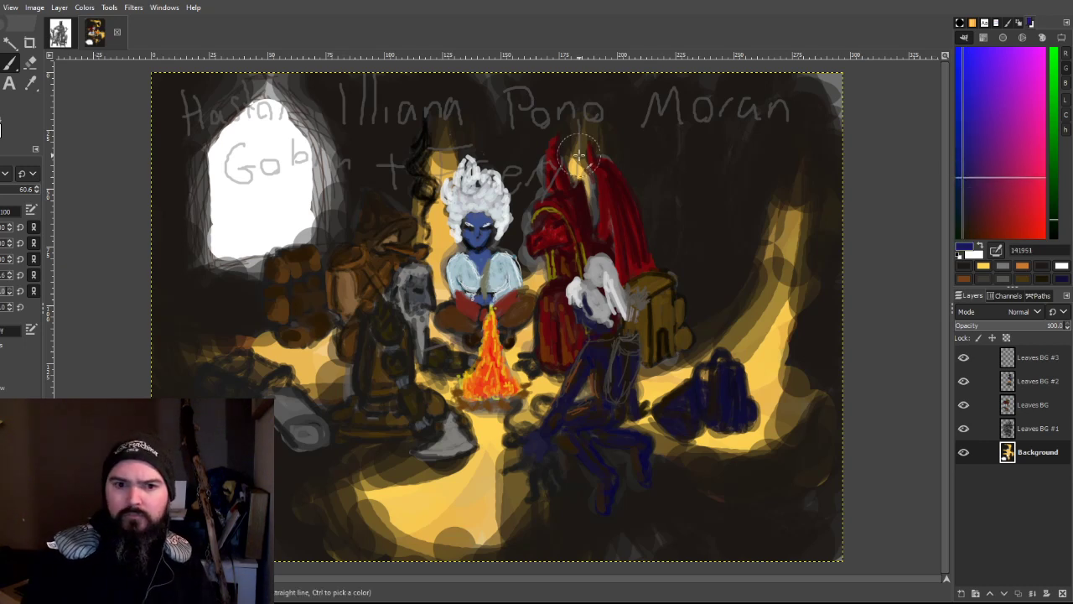
mouse_move(225, 134)
left_mouse_down()
mouse_move(233, 219)
mouse_move(228, 186)
mouse_move(227, 208)
mouse_move(245, 235)
mouse_move(223, 249)
mouse_move(282, 238)
mouse_move(269, 166)
mouse_move(252, 140)
mouse_move(255, 112)
mouse_move(305, 172)
mouse_move(303, 203)
mouse_move(283, 221)
mouse_move(248, 177)
mouse_move(276, 229)
mouse_move(224, 245)
mouse_move(245, 169)
mouse_move(228, 152)
mouse_move(224, 173)
mouse_move(266, 229)
mouse_move(295, 185)
left_mouse_up()
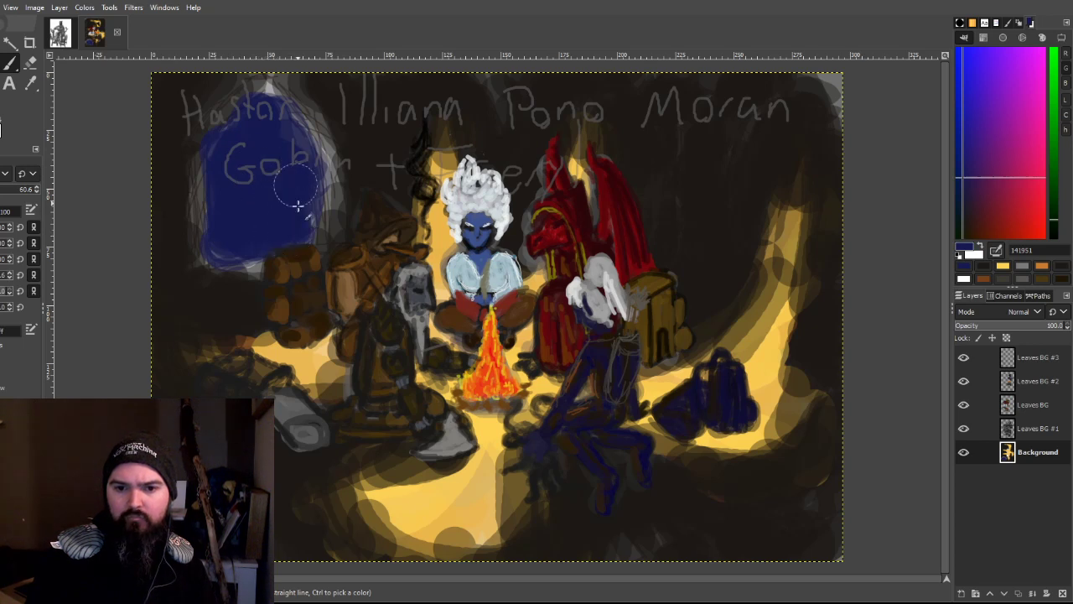
left_click(957, 200)
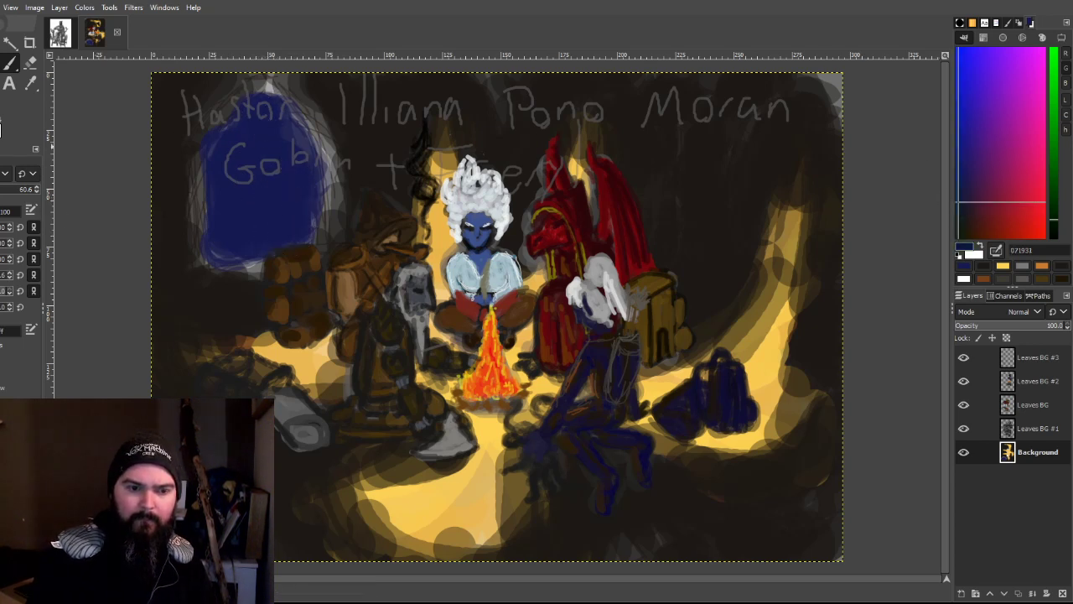
left_click_drag(227, 246, 231, 246)
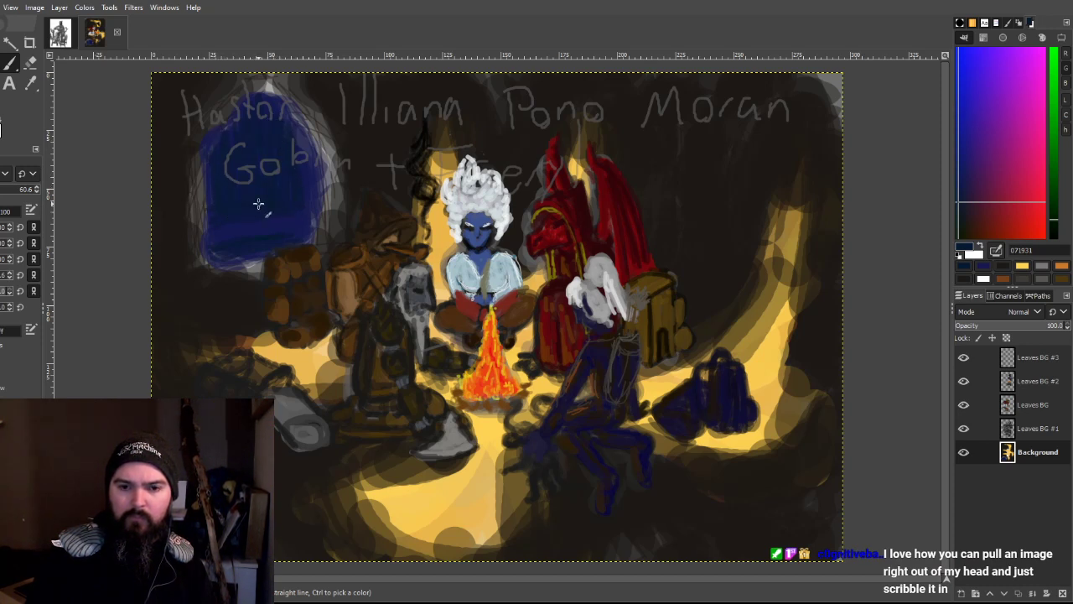
Step: Add dark 0c1919 ground and sky streaks inside the arch, with dark green 001909 patches in its lower part
left_click(960, 219)
left_click_drag(244, 239, 241, 223)
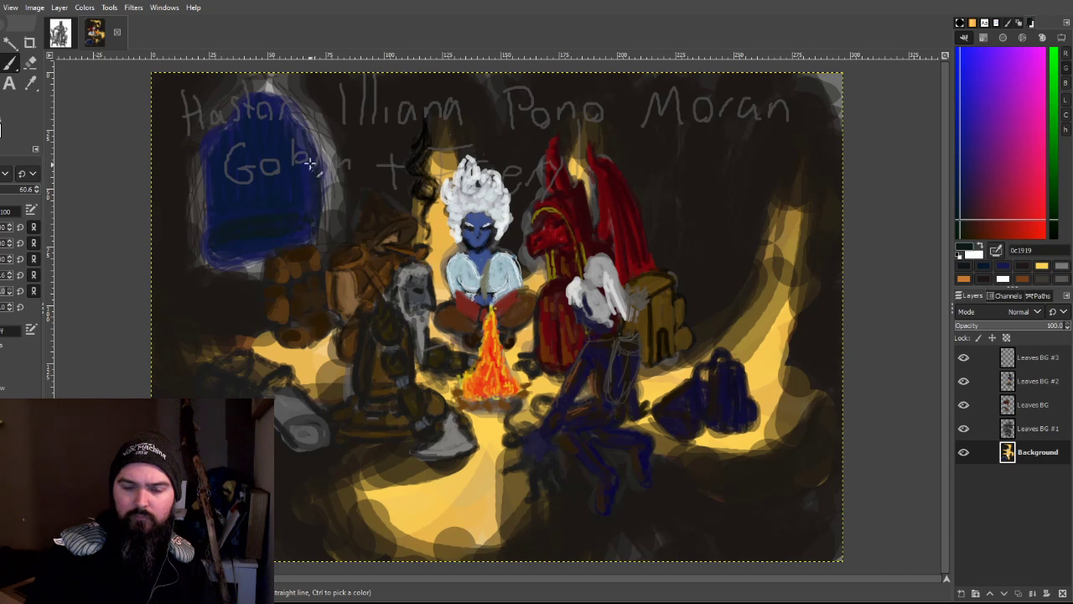
left_click_drag(264, 92, 302, 144)
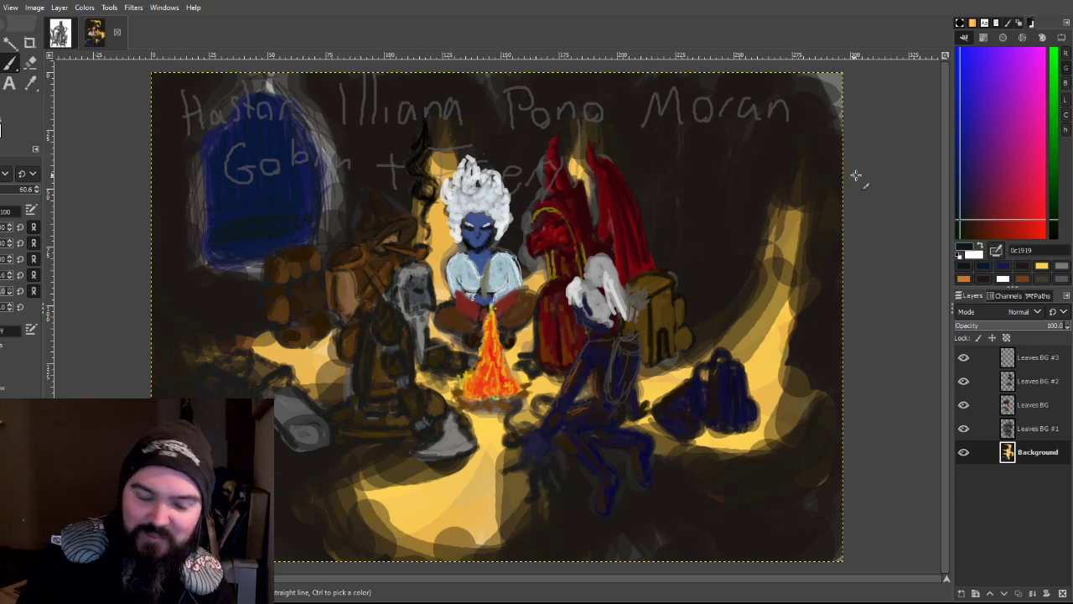
left_click(968, 200)
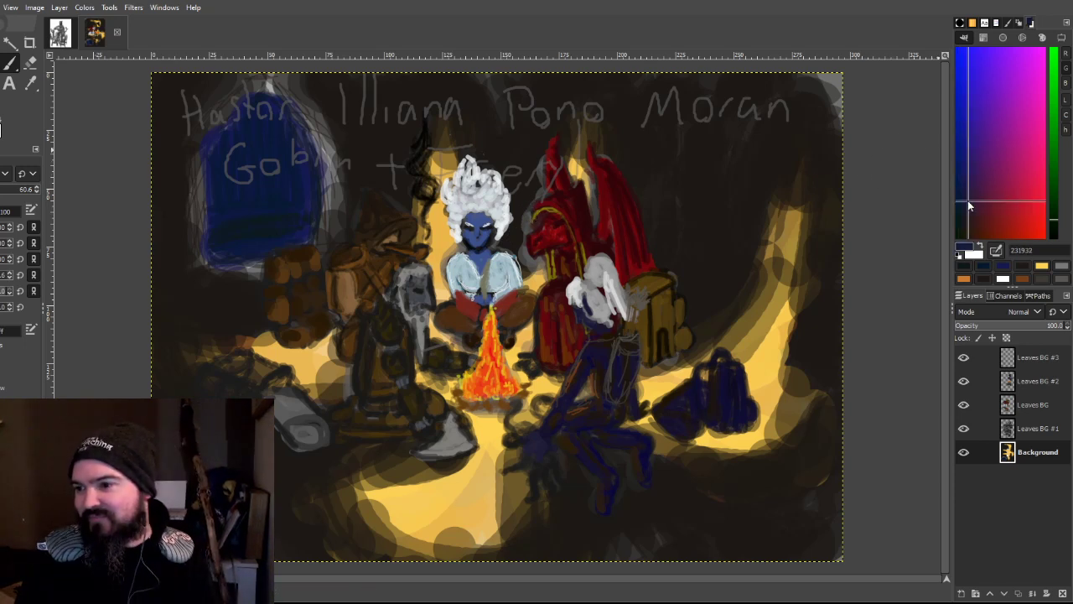
left_click_drag(968, 201, 938, 221)
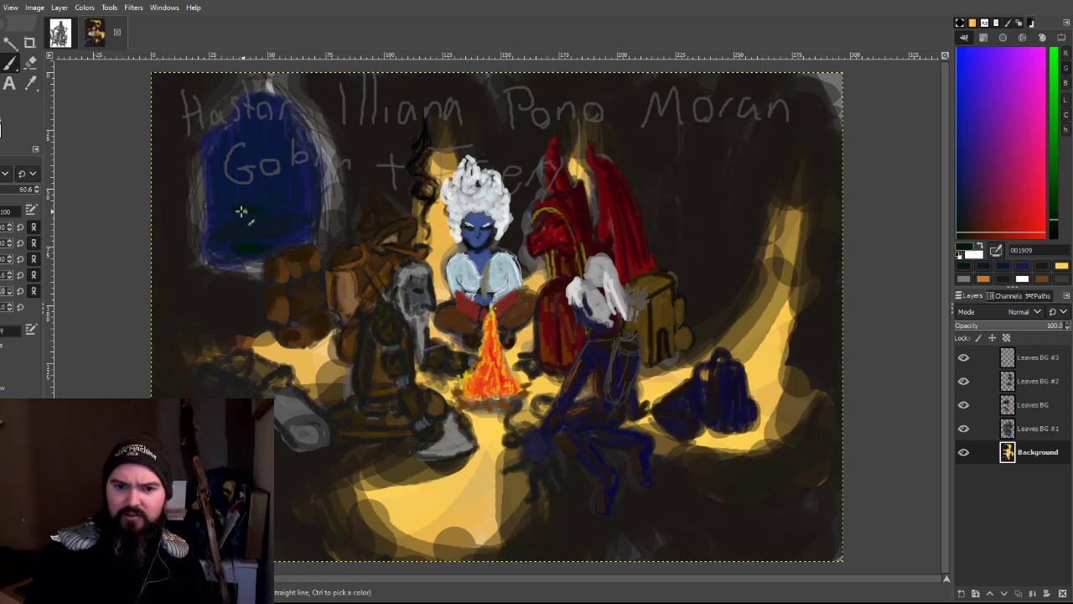
Step: Layer deep blue 07193b and near-black 0f0f17 strokes over the night landscape in the arch
left_click(959, 195)
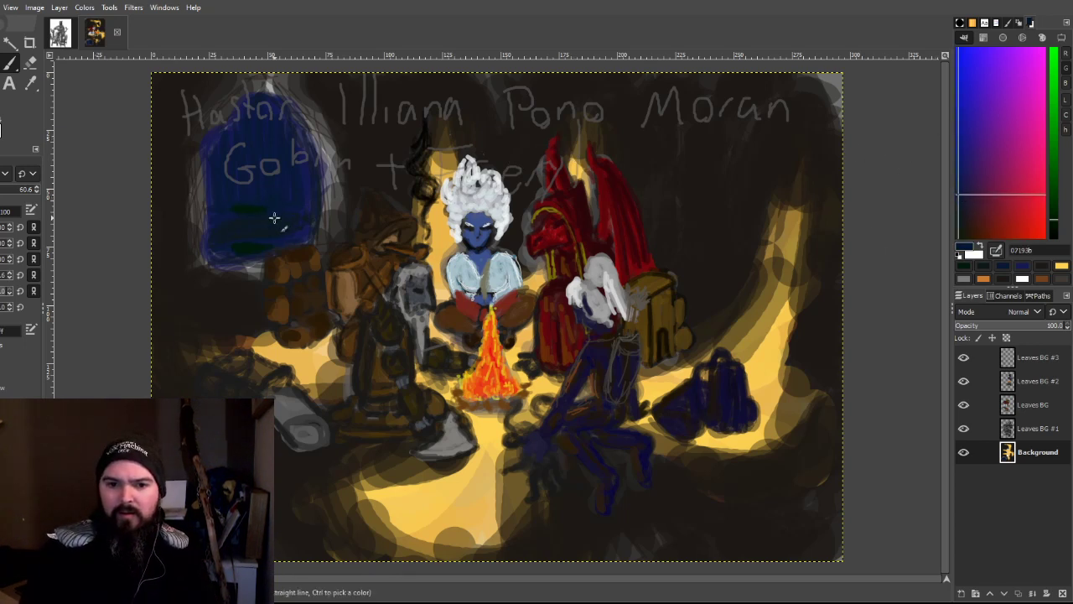
left_click_drag(957, 195, 952, 222)
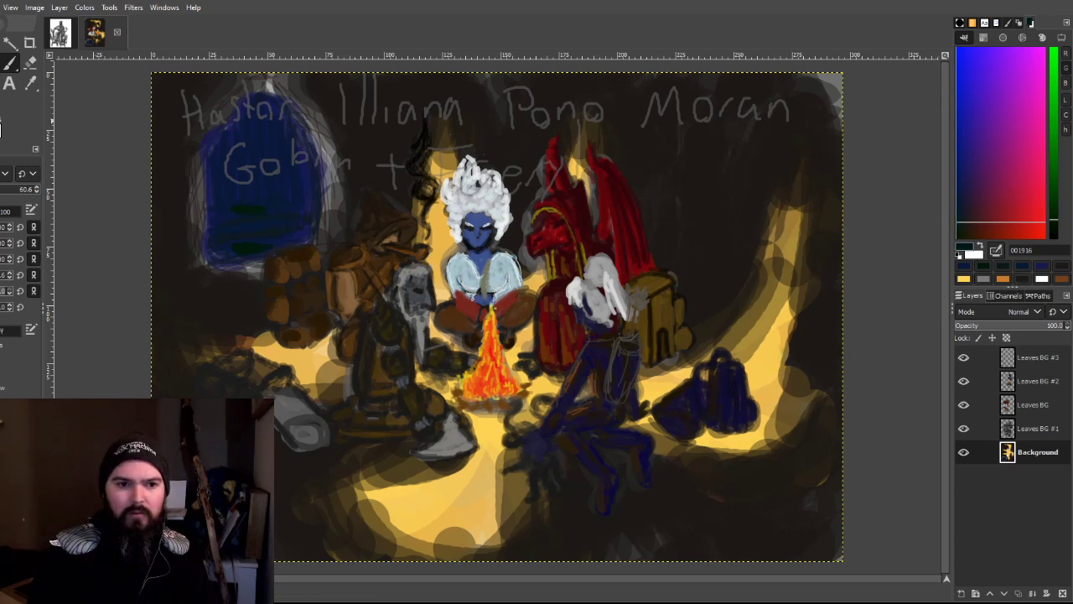
left_click(995, 153)
left_click(983, 180)
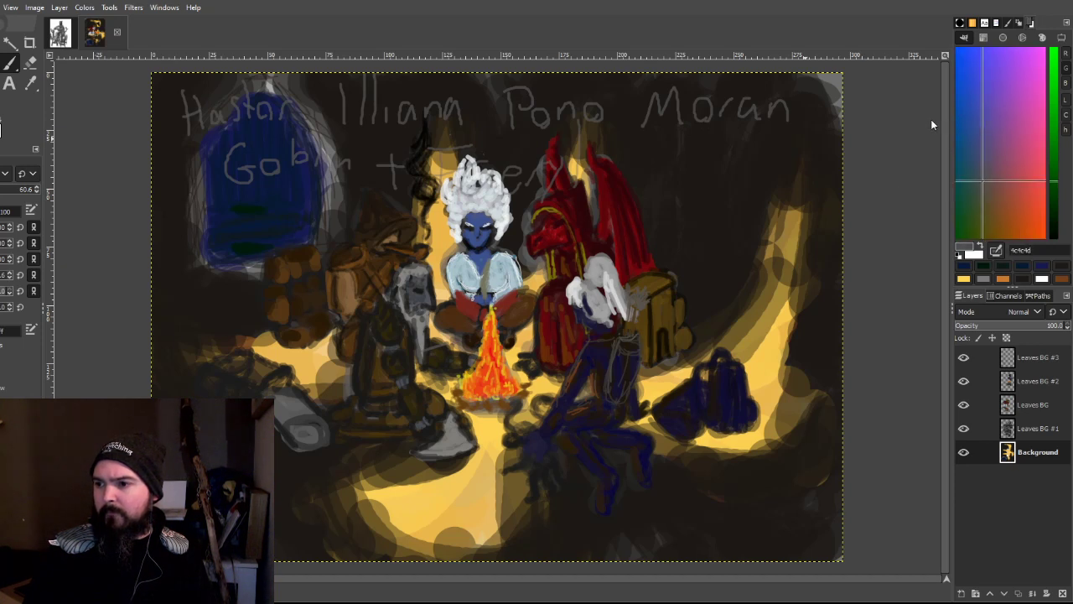
left_click(959, 222)
mouse_move(242, 216)
left_mouse_down()
mouse_move(228, 223)
mouse_move(262, 228)
left_mouse_up()
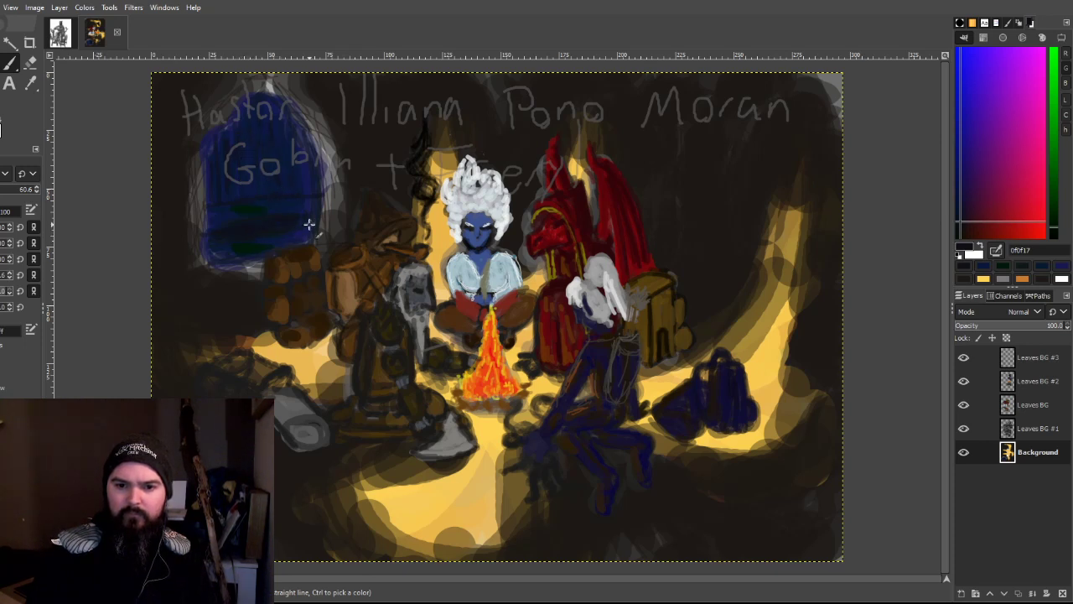
Step: Darken the inner edges of the arch view and hide the lettering layer Leaves BG #3
left_click(834, 174, "ctrl")
left_click_drag(205, 186, 202, 211)
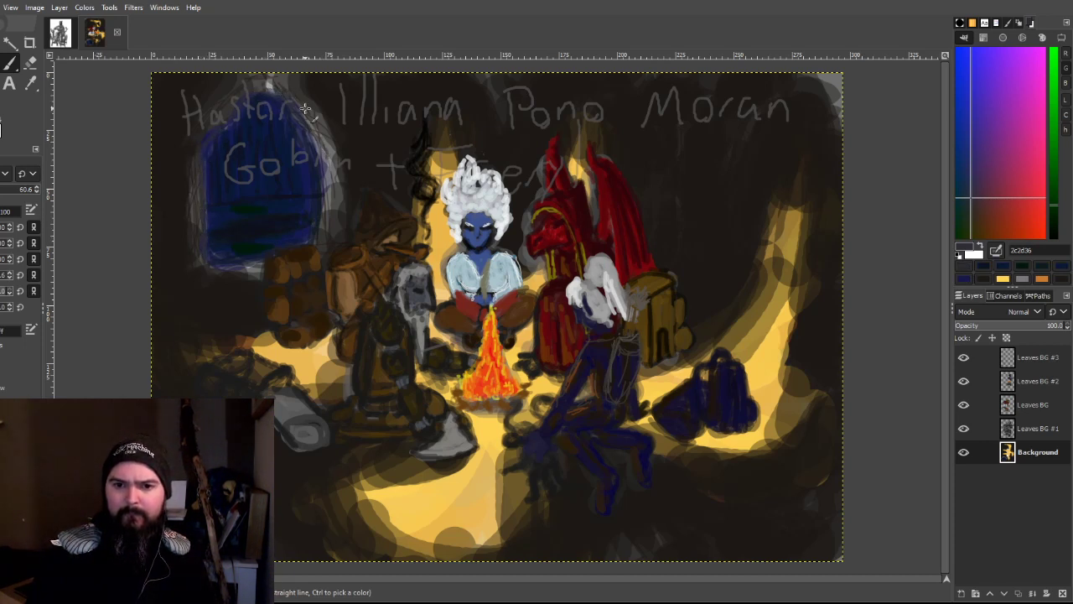
left_click(964, 357)
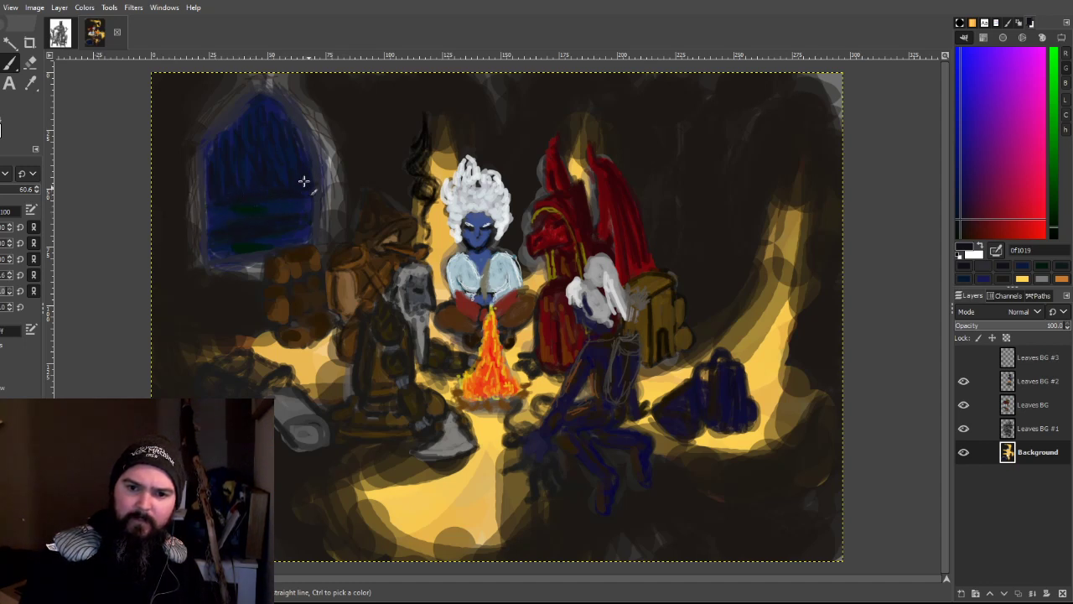
Step: Shade the dark band across the lower landscape and the sky in the arch with near-black blues such as 03050d
left_click(805, 132, "ctrl")
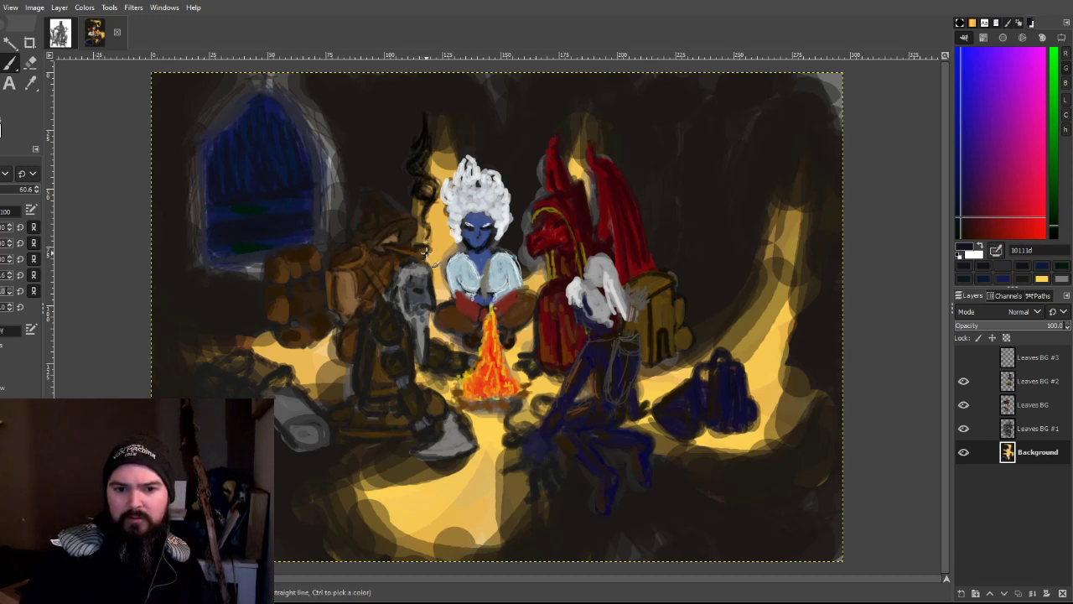
mouse_move(998, 220)
left_mouse_down()
mouse_move(900, 165)
mouse_move(886, 191)
left_mouse_up()
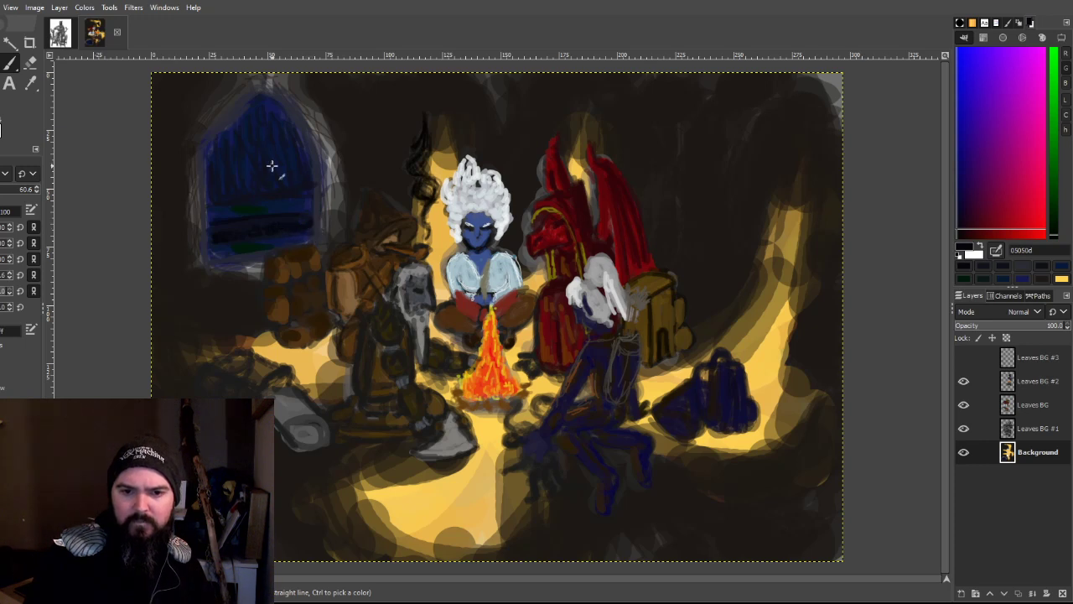
left_click(879, 177, "ctrl")
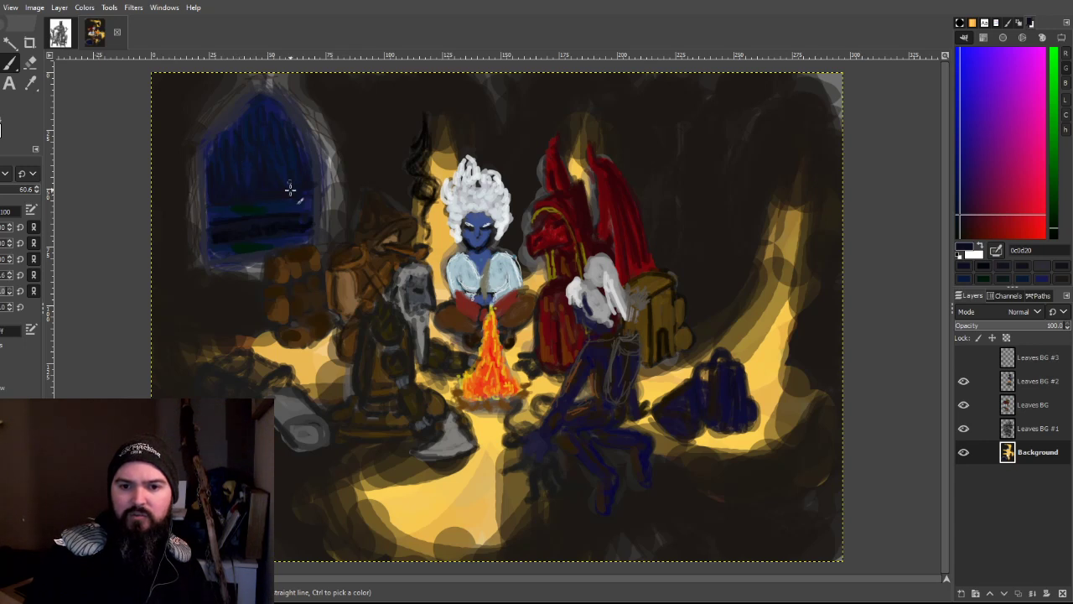
left_click(891, 185, "ctrl")
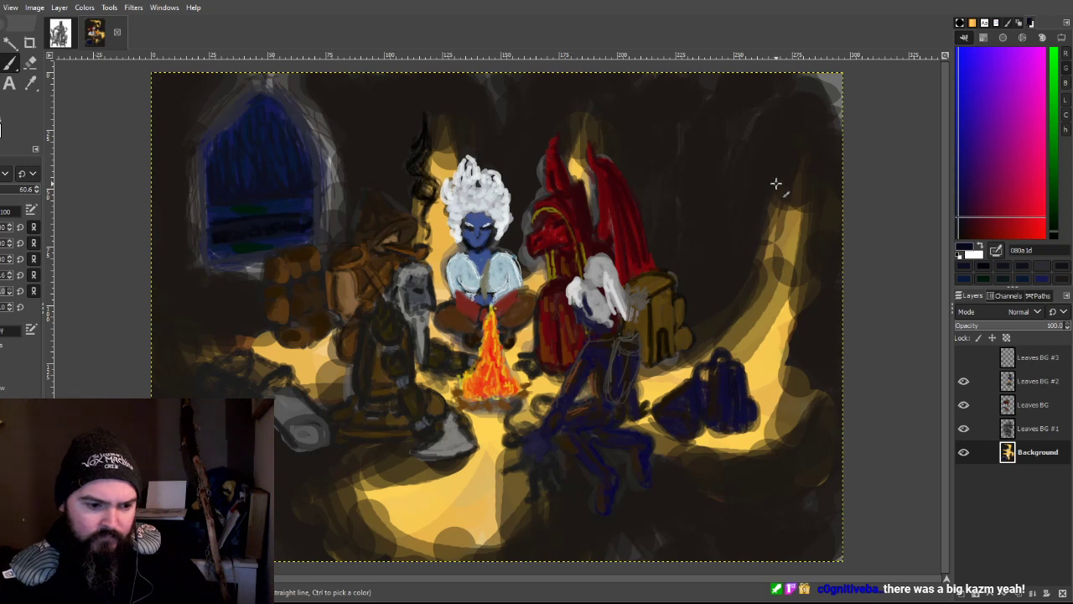
left_click_drag(840, 162, 892, 171)
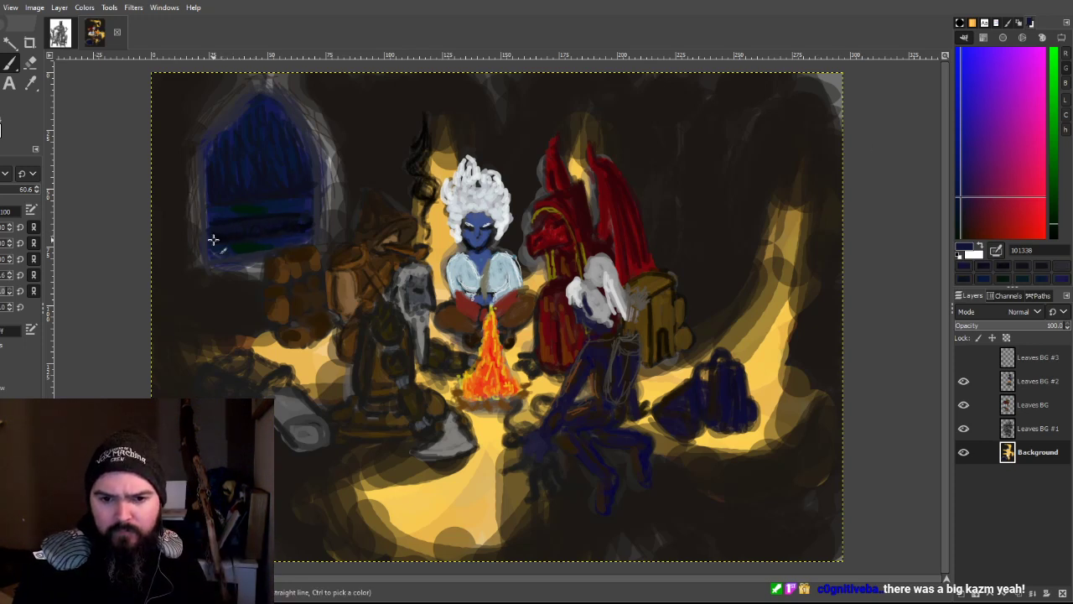
left_click(840, 122, "ctrl")
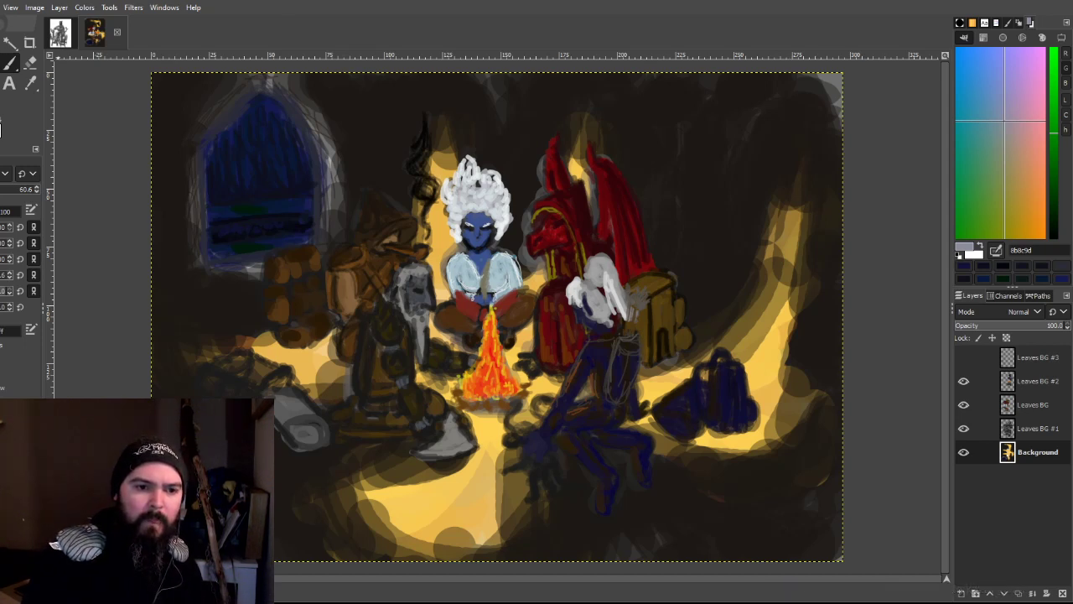
left_click_drag(233, 144, 226, 172)
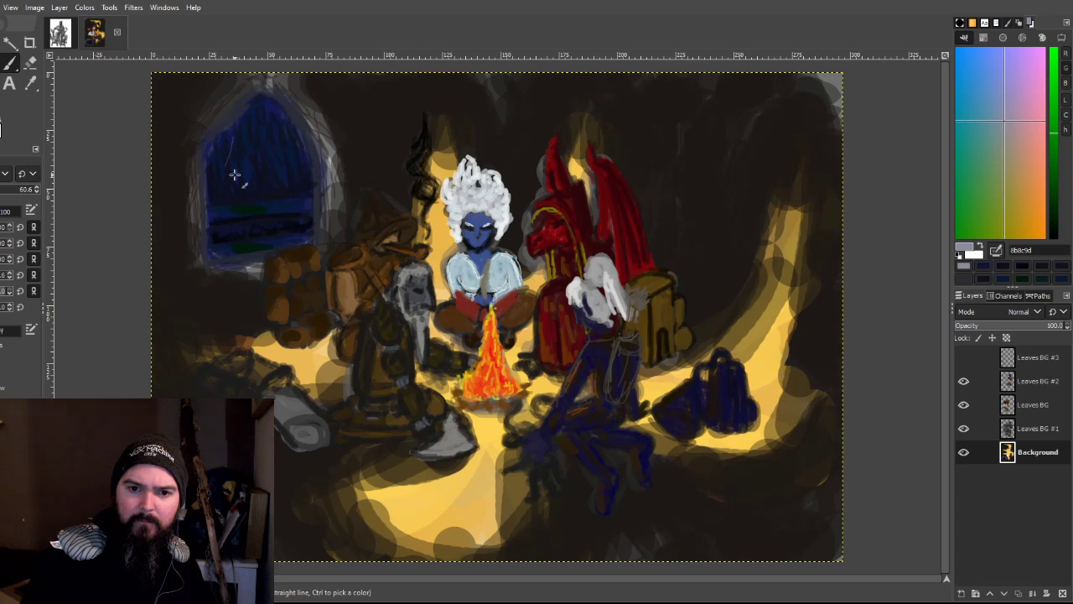
key("ctrl+z")
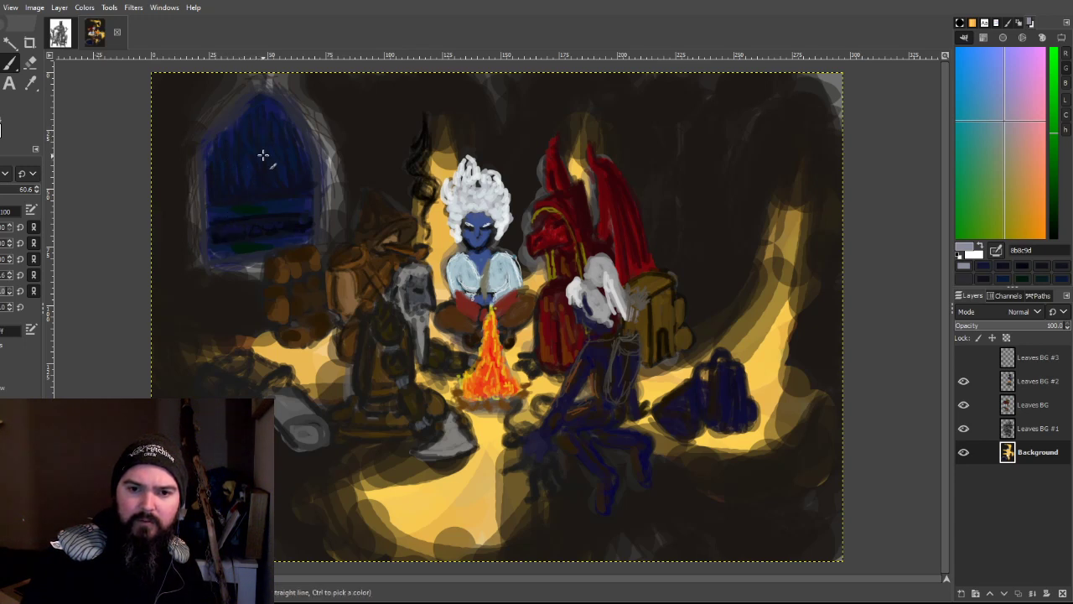
Step: Refine the arch view with fine streaks in the night sky and dark detail strokes across the landscape
left_click(843, 138, "ctrl")
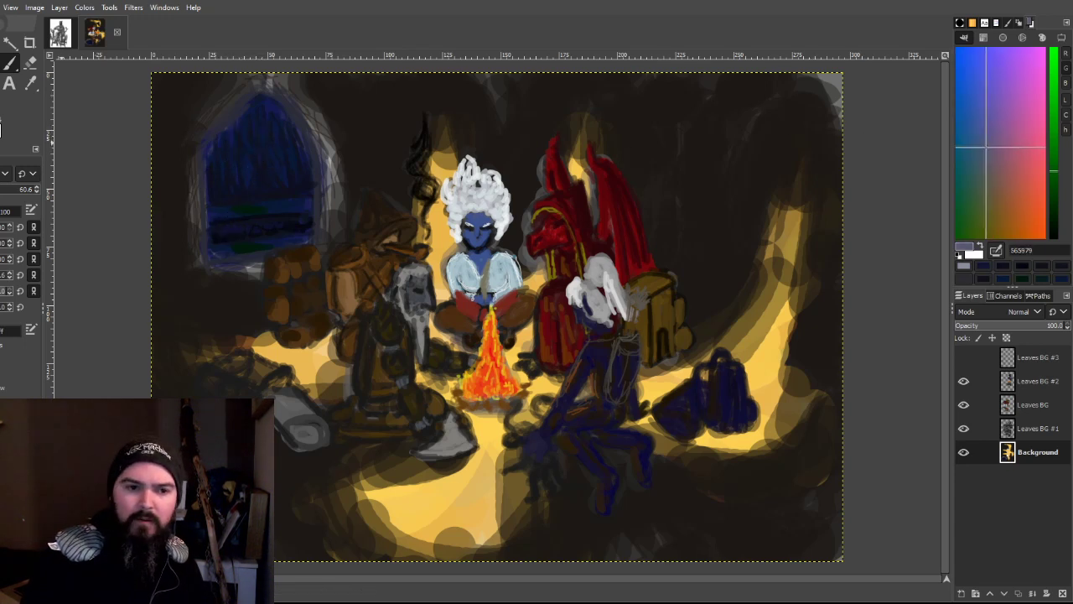
left_click_drag(220, 143, 218, 161)
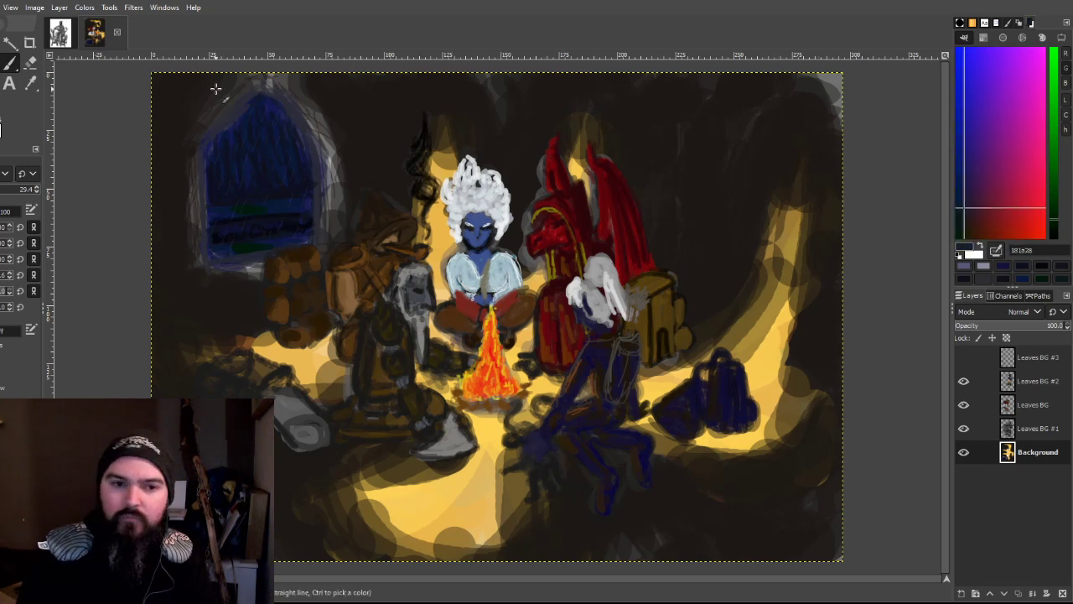
Step: Glaze the walls and outer firelit floor with translucent dark brown 2f2923 using a larger brush at 29.4 opacity
left_click(29, 84)
left_click(718, 215)
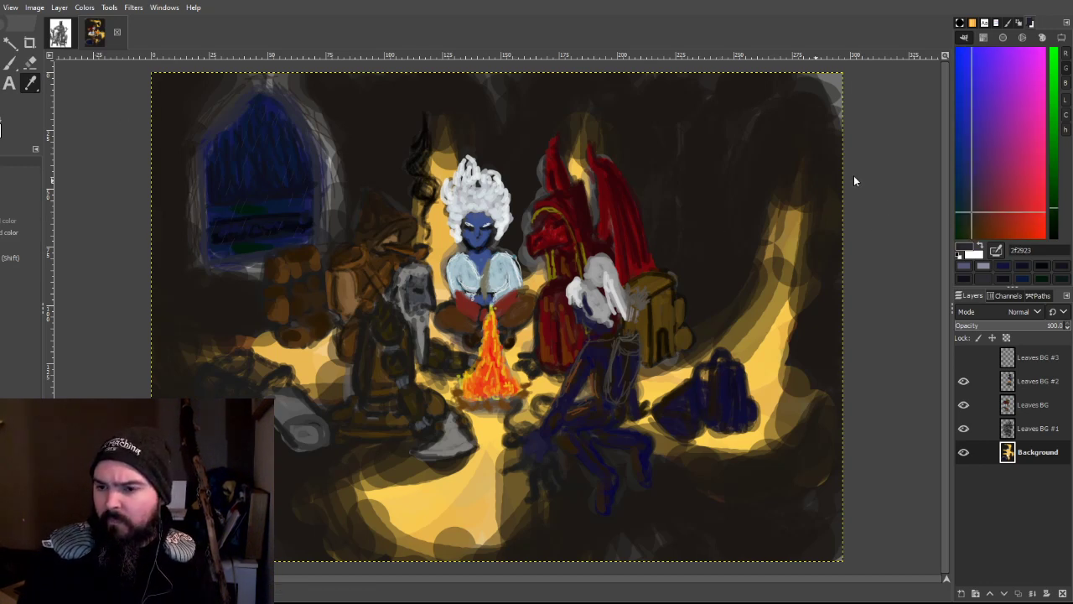
left_click(30, 66)
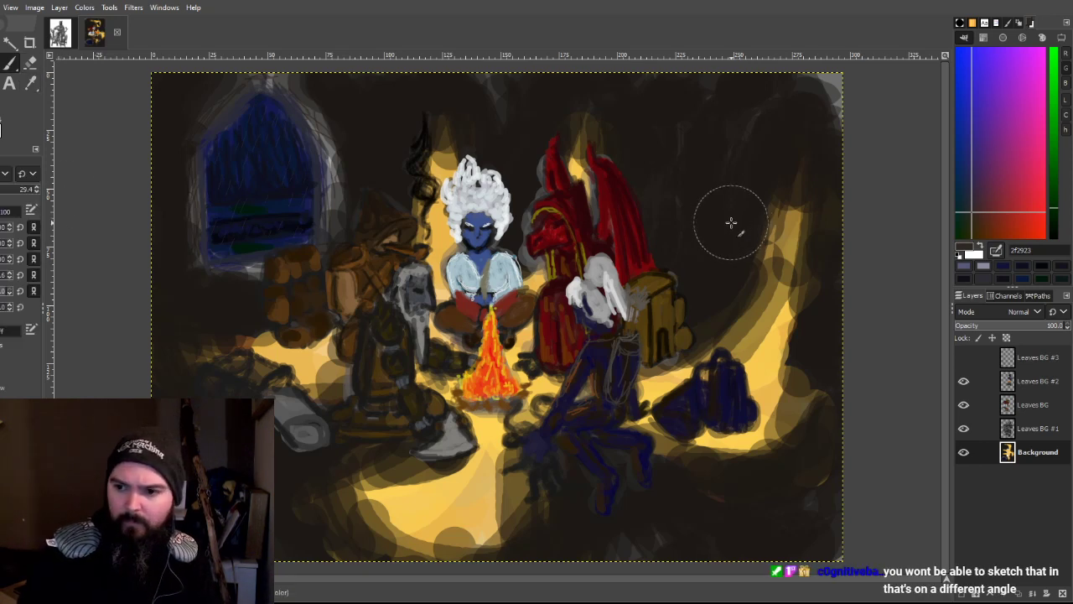
mouse_move(746, 261)
left_mouse_down()
mouse_move(791, 120)
mouse_move(779, 240)
mouse_move(752, 288)
mouse_move(807, 316)
left_mouse_up()
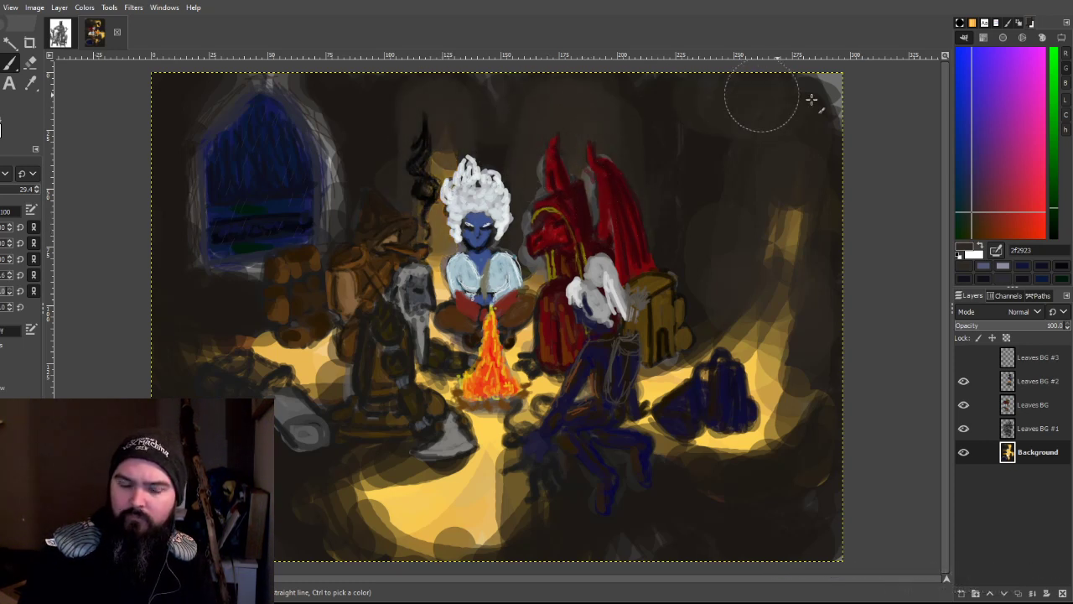
mouse_move(279, 366)
left_mouse_down()
mouse_move(343, 410)
mouse_move(415, 516)
mouse_move(452, 518)
mouse_move(494, 477)
mouse_move(601, 480)
mouse_move(759, 444)
left_mouse_up()
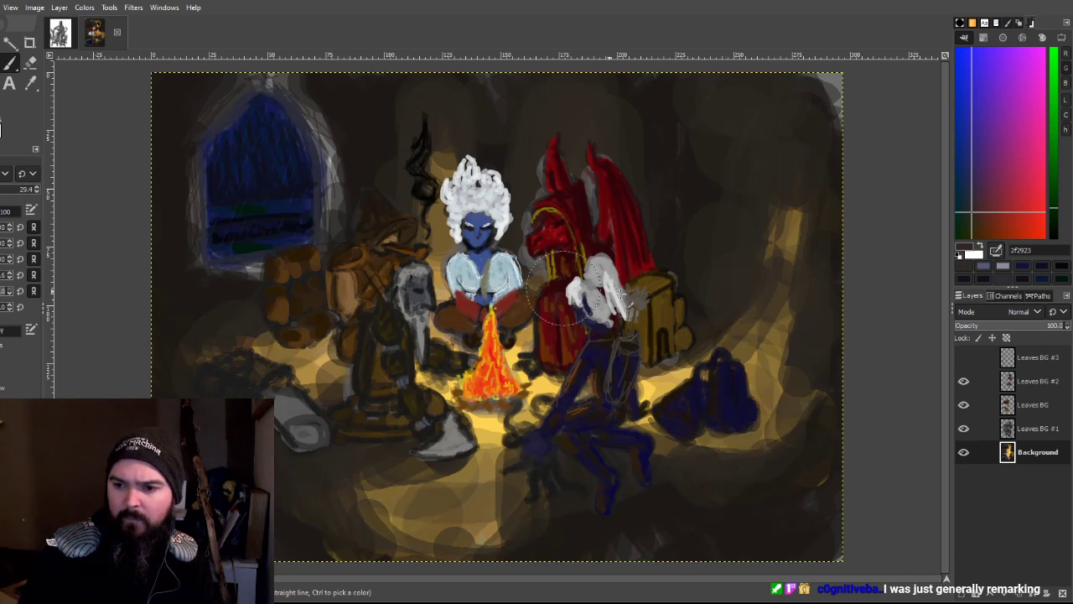
Step: Glaze the upper walls, the bright patch on the far wall and the outer floor with sampled dark browns such as 1d1914
left_click(860, 164, "ctrl")
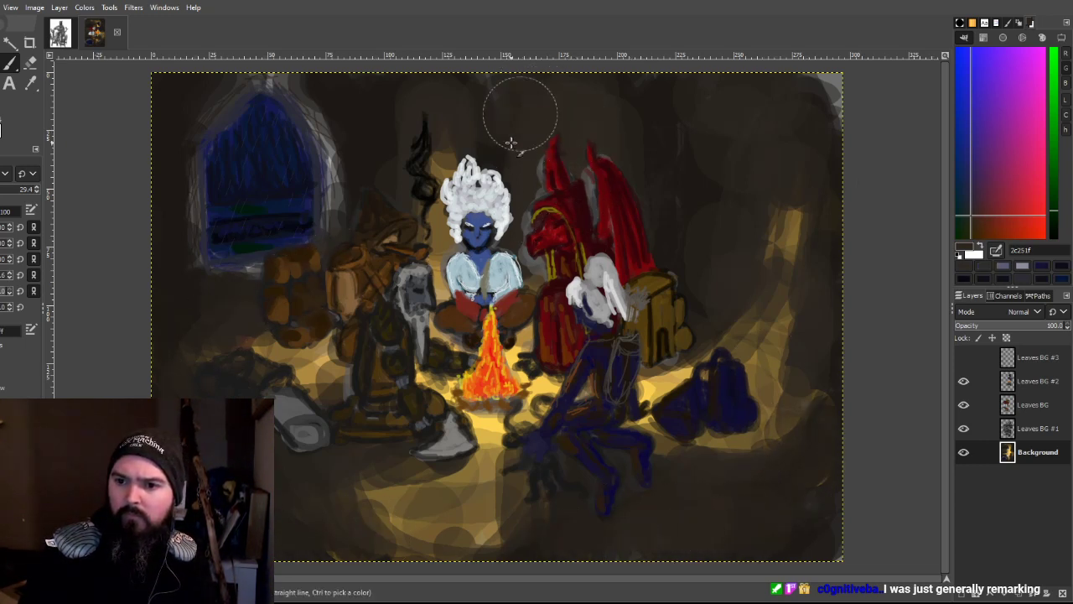
left_click(725, 240, "ctrl")
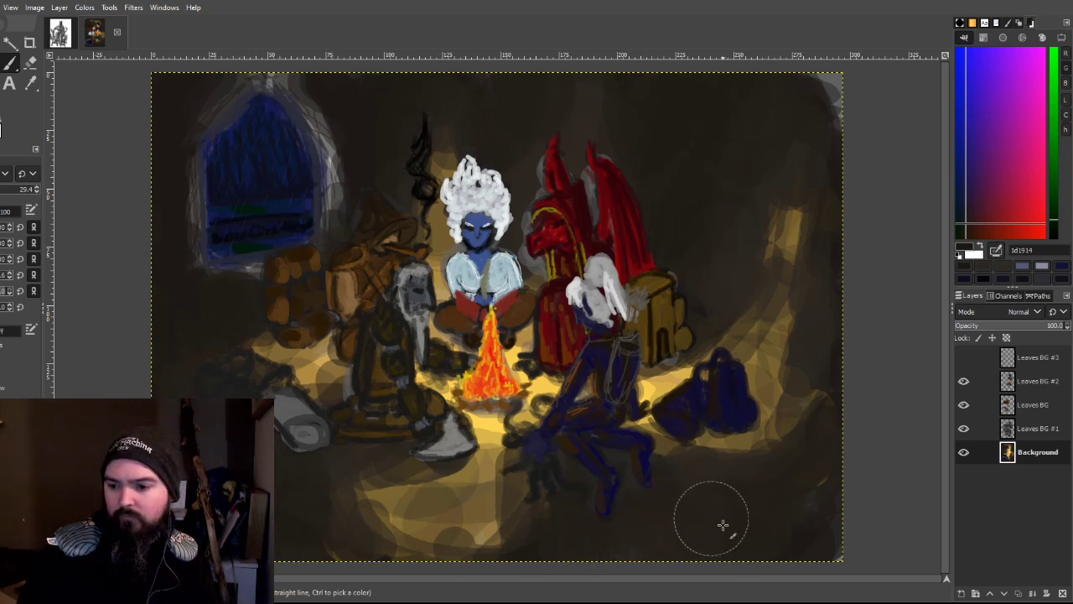
mouse_move(795, 201)
left_mouse_down()
mouse_move(791, 306)
mouse_move(803, 389)
left_mouse_up()
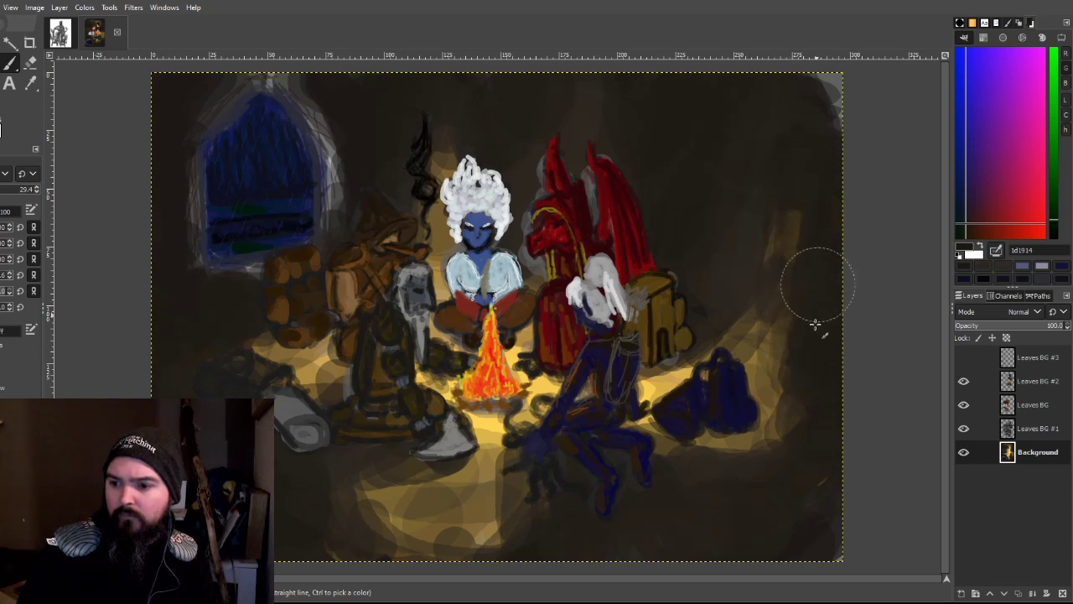
mouse_move(797, 411)
left_mouse_down()
mouse_move(790, 377)
mouse_move(822, 348)
mouse_move(799, 335)
mouse_move(752, 449)
mouse_move(705, 435)
mouse_move(781, 443)
mouse_move(715, 430)
mouse_move(720, 420)
mouse_move(793, 433)
mouse_move(807, 448)
mouse_move(689, 410)
mouse_move(806, 439)
mouse_move(732, 421)
mouse_move(855, 466)
mouse_move(585, 466)
mouse_move(641, 524)
mouse_move(610, 502)
mouse_move(566, 522)
mouse_move(573, 528)
mouse_move(681, 465)
mouse_move(757, 299)
mouse_move(697, 325)
mouse_move(717, 300)
left_mouse_up()
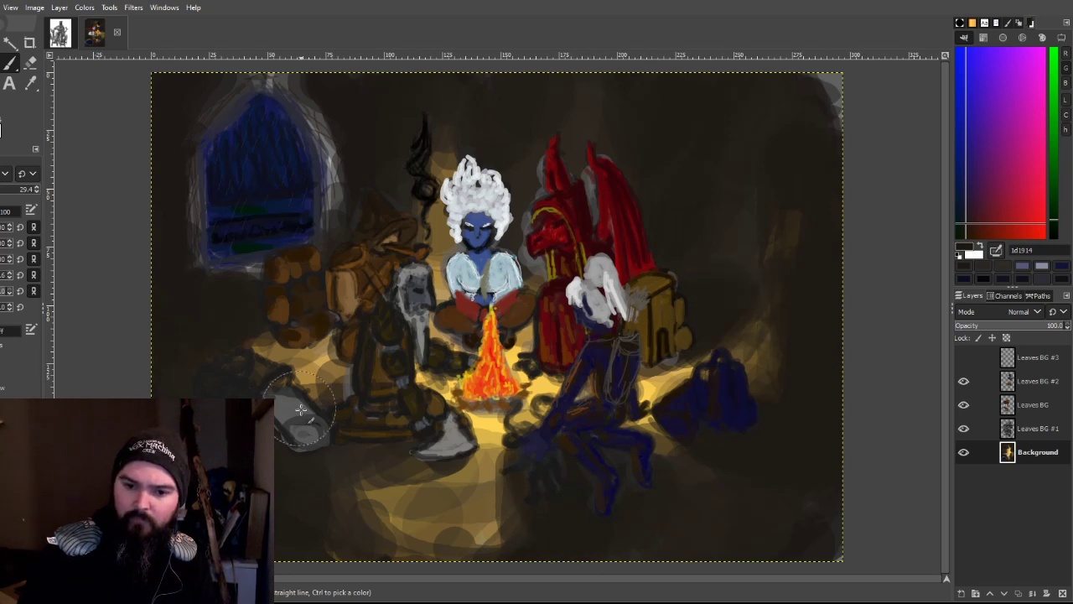
mouse_move(225, 391)
left_mouse_down()
mouse_move(143, 383)
mouse_move(199, 293)
mouse_move(220, 307)
left_mouse_up()
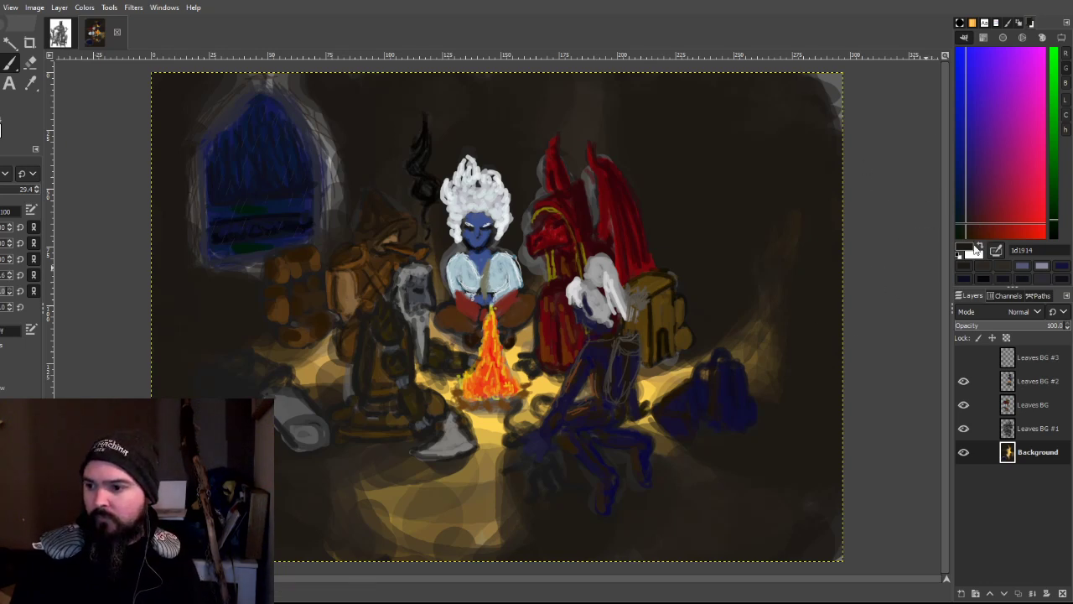
Step: Erase stray paint around the tan pack and the red winged figure's hood on the Leaves BG layer
left_click(1026, 382)
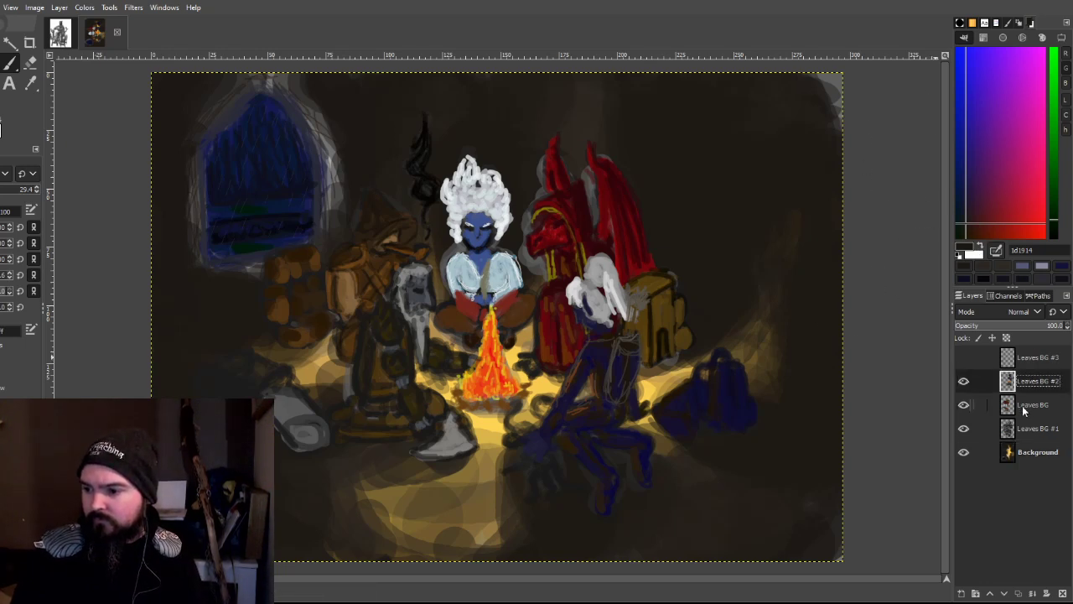
left_click(1022, 405)
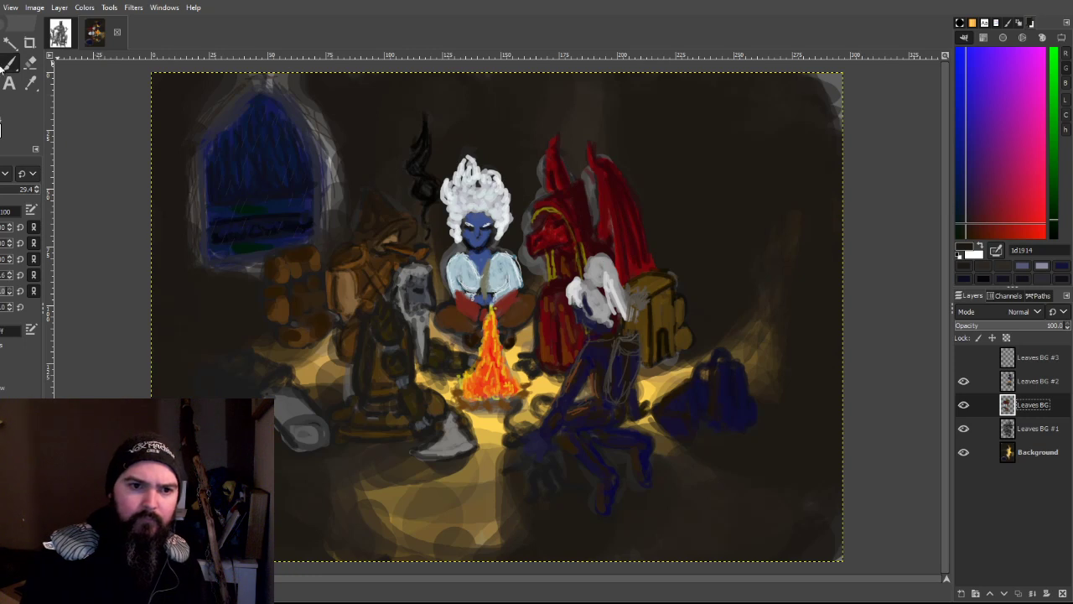
left_click(31, 63)
mouse_move(656, 357)
left_mouse_down()
mouse_move(621, 352)
mouse_move(652, 335)
mouse_move(671, 299)
left_mouse_up()
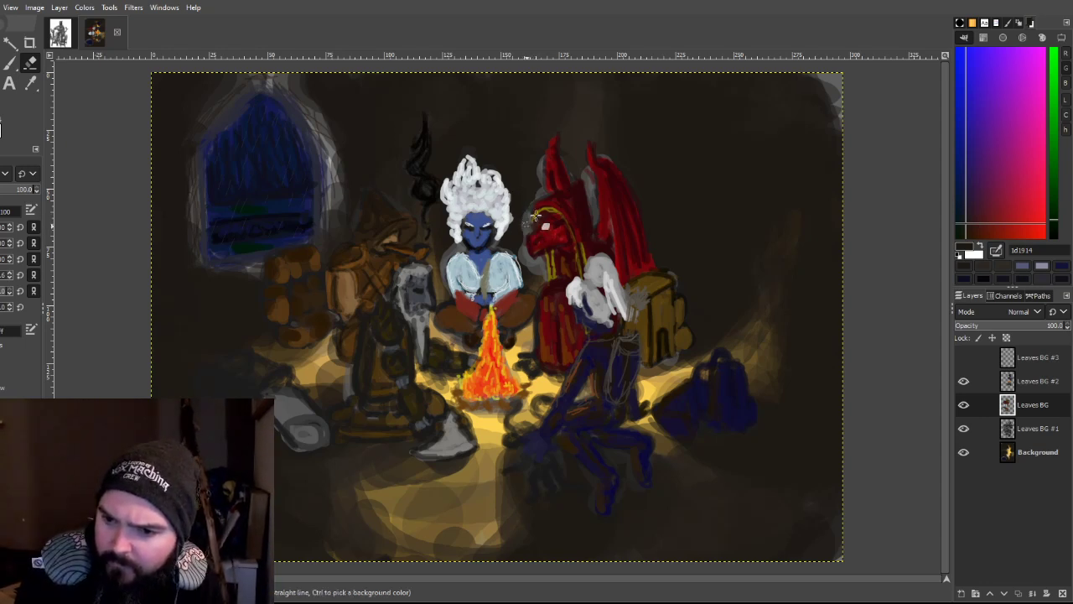
Step: Erase the grey halo around the red winged figure's head, robe and wings on layer Leaves BG #1, checking with the layer's visibility
left_click(1031, 428)
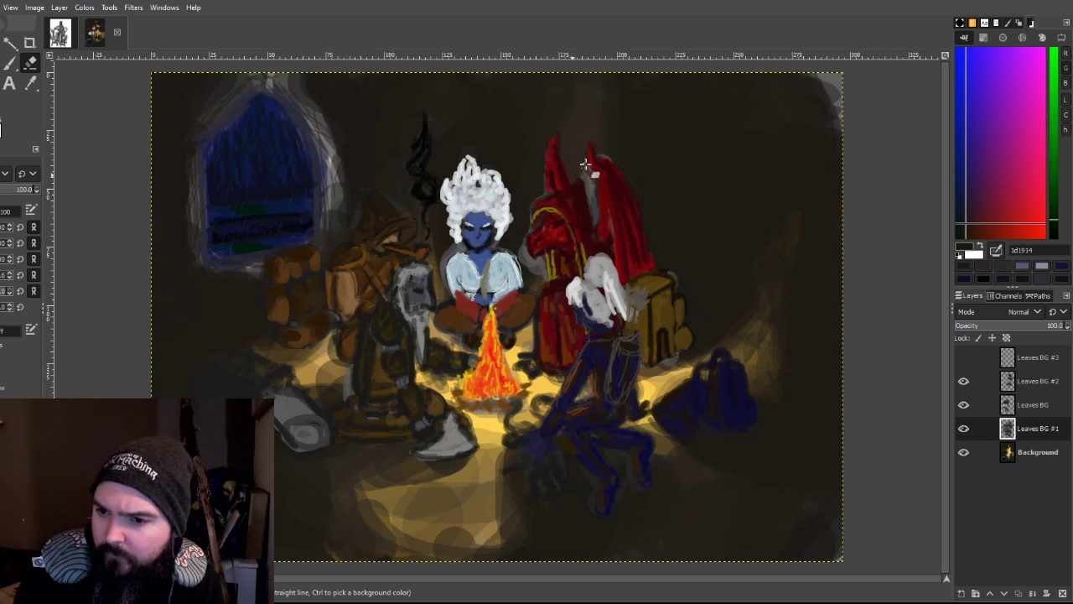
left_click(963, 428)
left_click(965, 428)
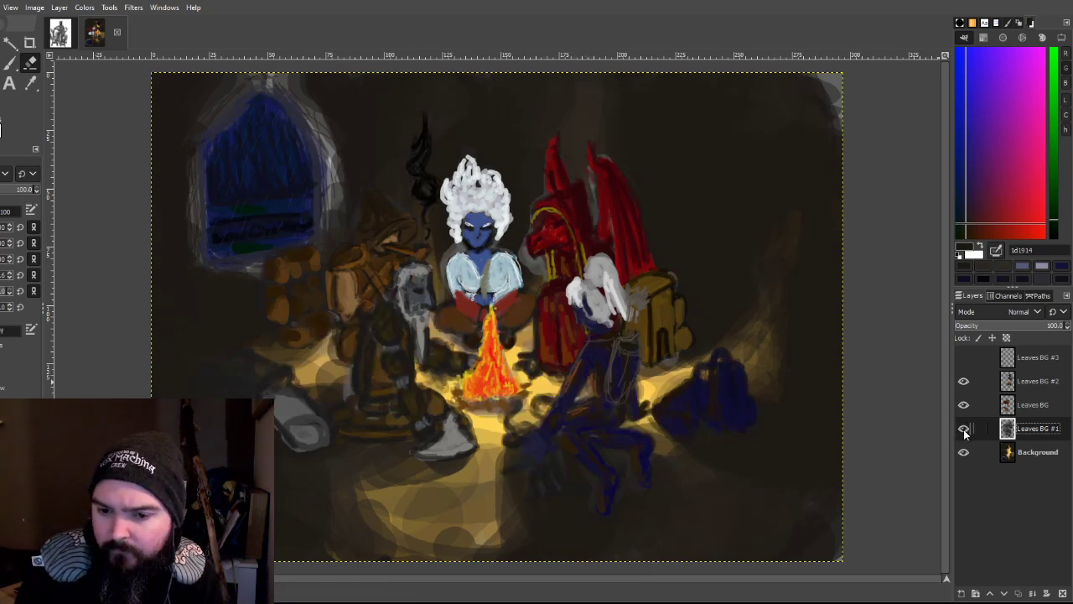
left_click(966, 429)
left_click(963, 429)
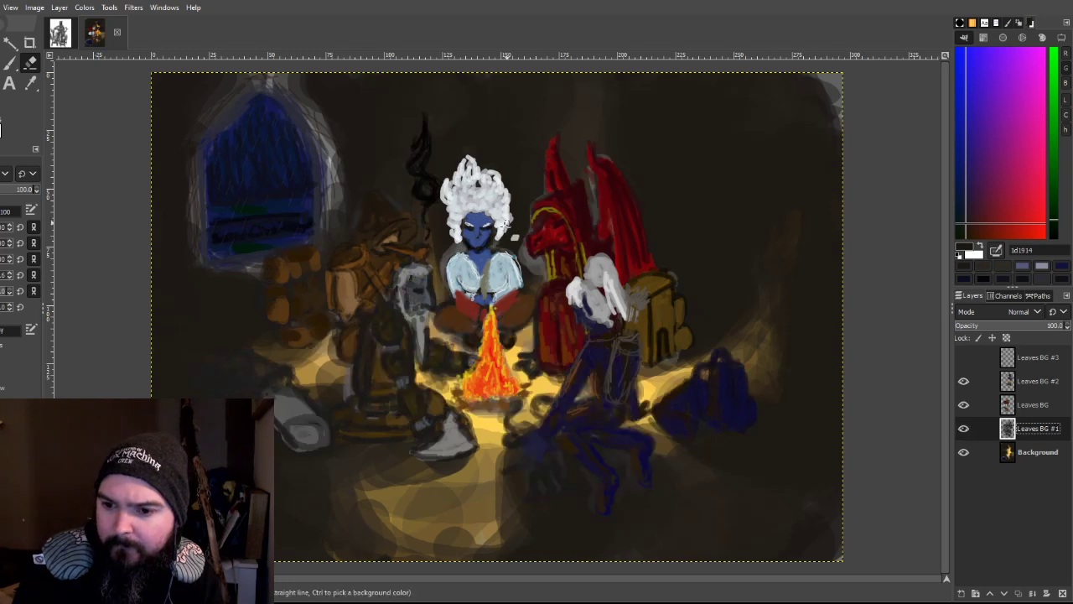
mouse_move(524, 231)
left_mouse_down()
mouse_move(537, 267)
mouse_move(524, 242)
mouse_move(526, 261)
left_mouse_up()
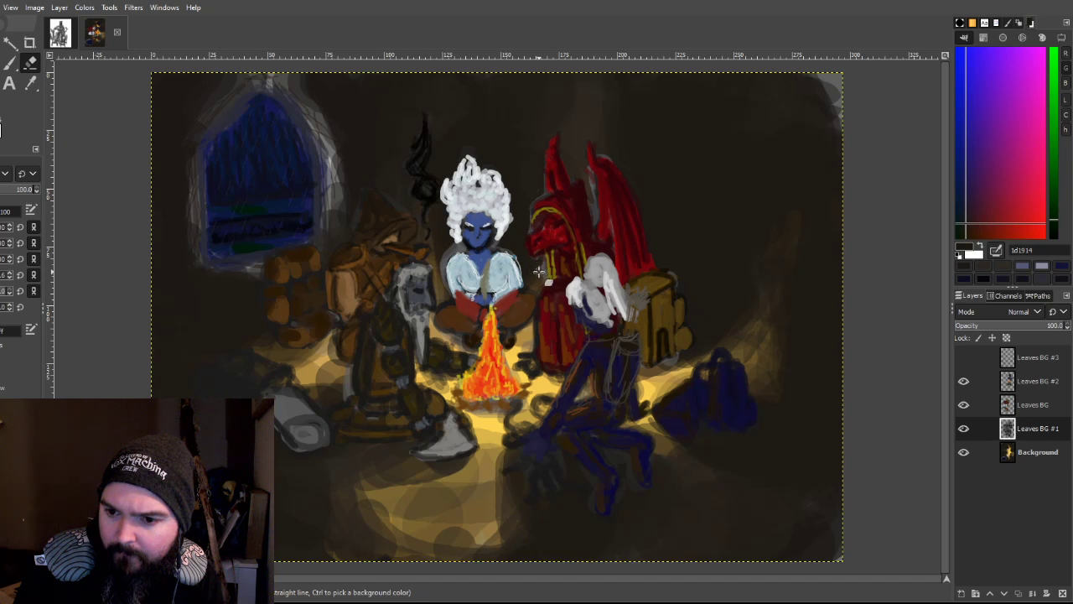
mouse_move(537, 243)
left_mouse_down()
mouse_move(527, 228)
mouse_move(557, 181)
left_mouse_up()
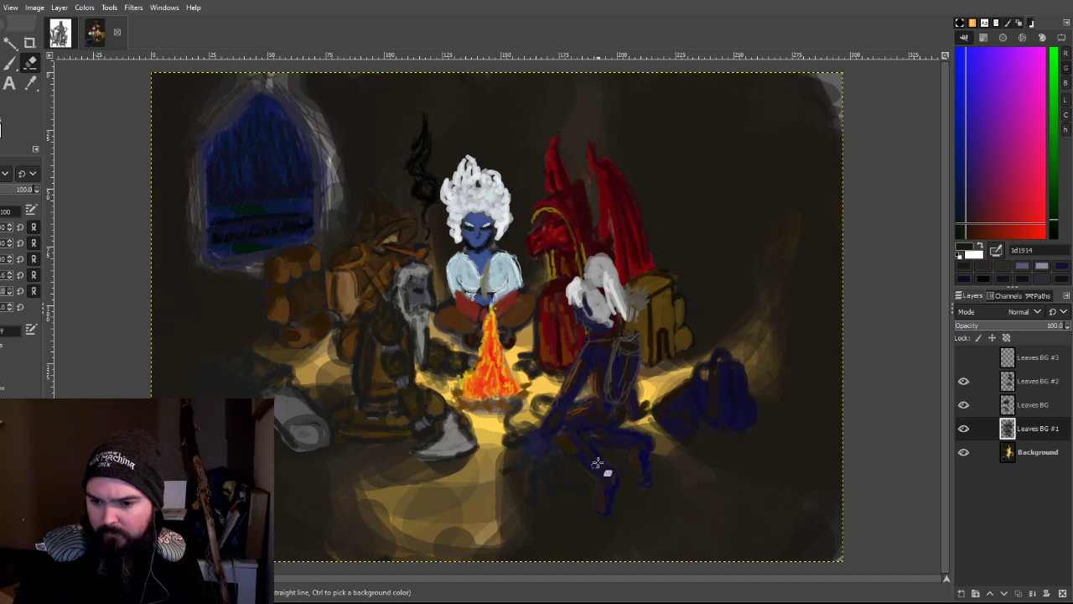
Step: Paint the tentacled shape before the crouching white-haired figure in dark blue 101234 on Leaves BG #2 and tidy its edges with the eraser
left_click(1038, 409)
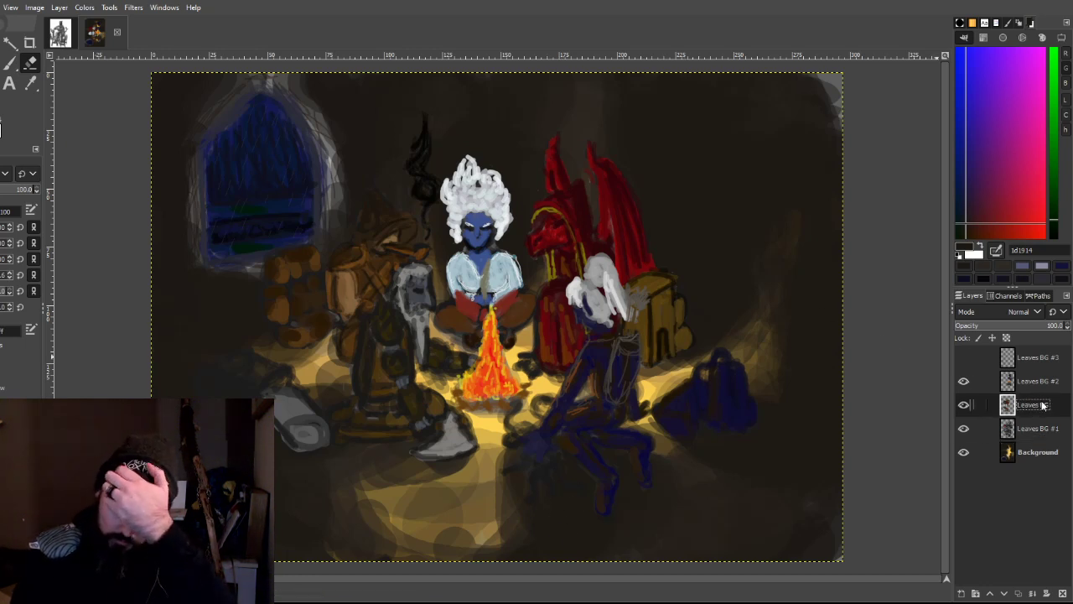
left_click(1044, 382)
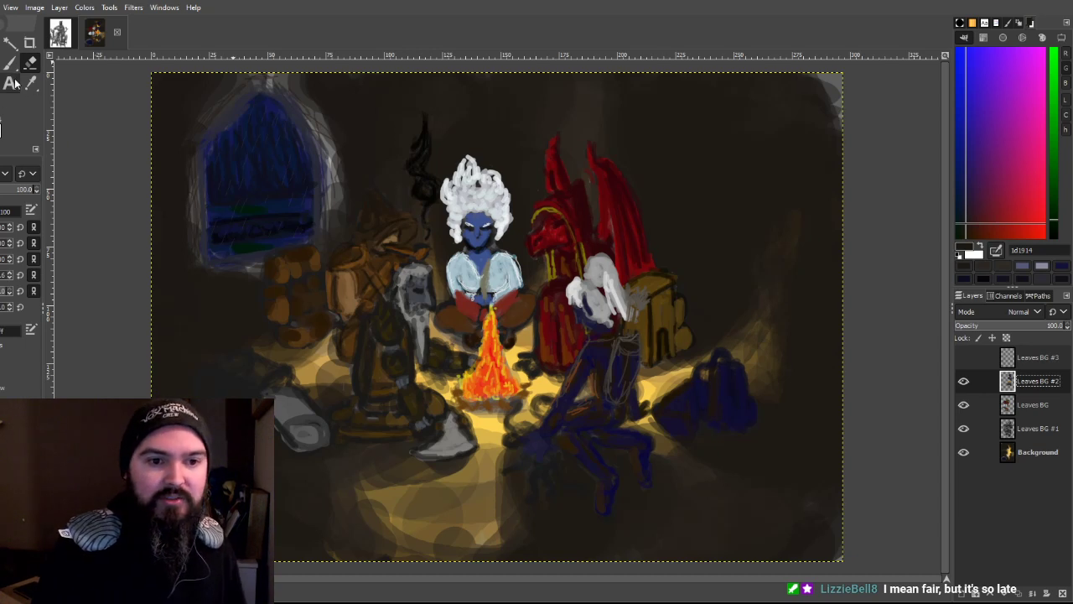
left_click_drag(956, 160, 958, 225)
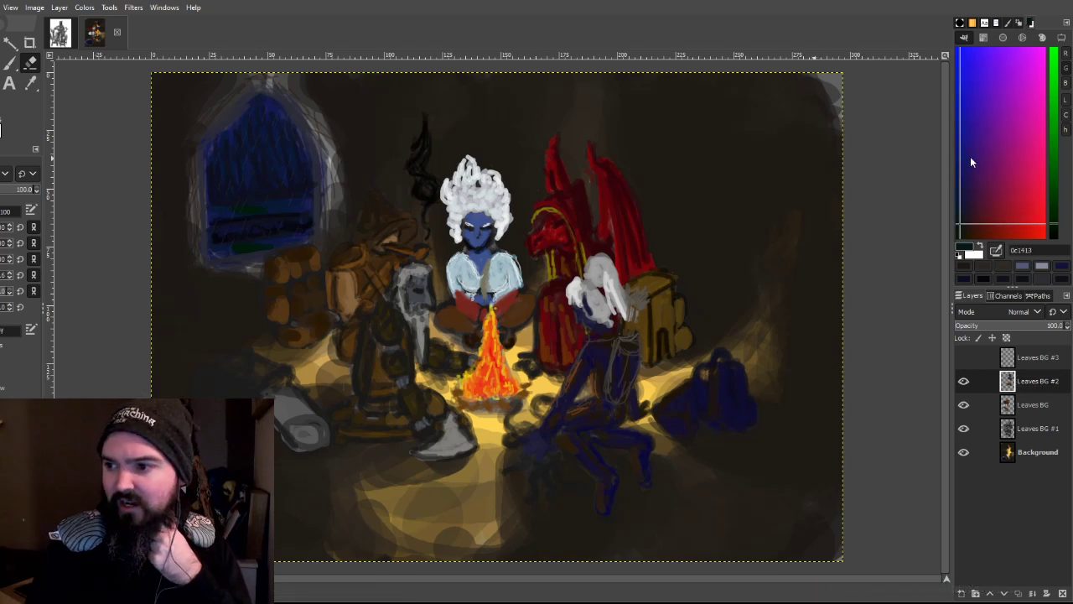
left_click(979, 182)
left_click(979, 119)
left_click(975, 121)
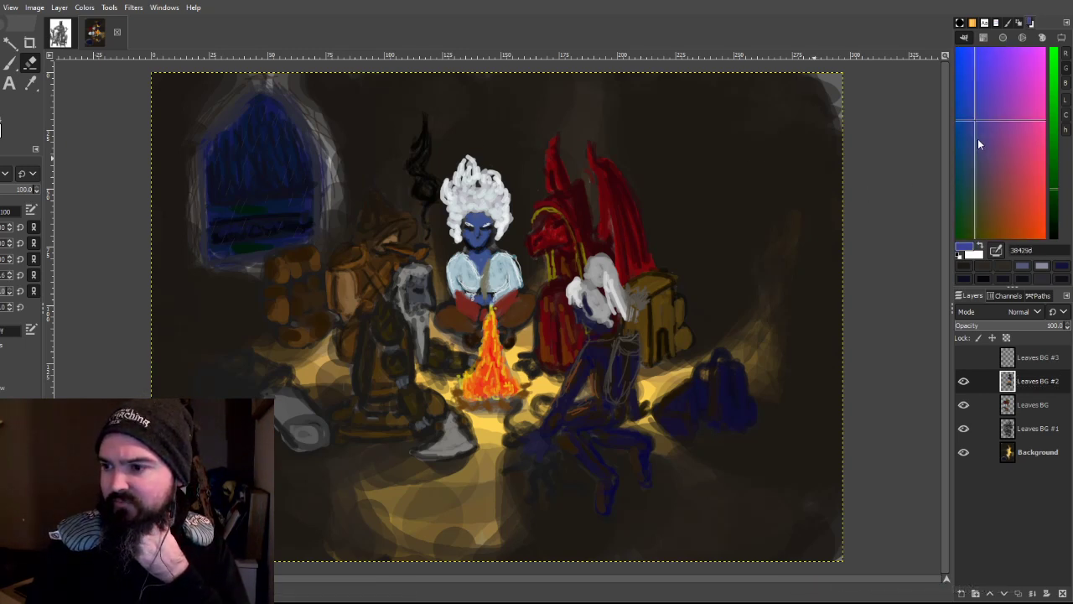
left_click(961, 200)
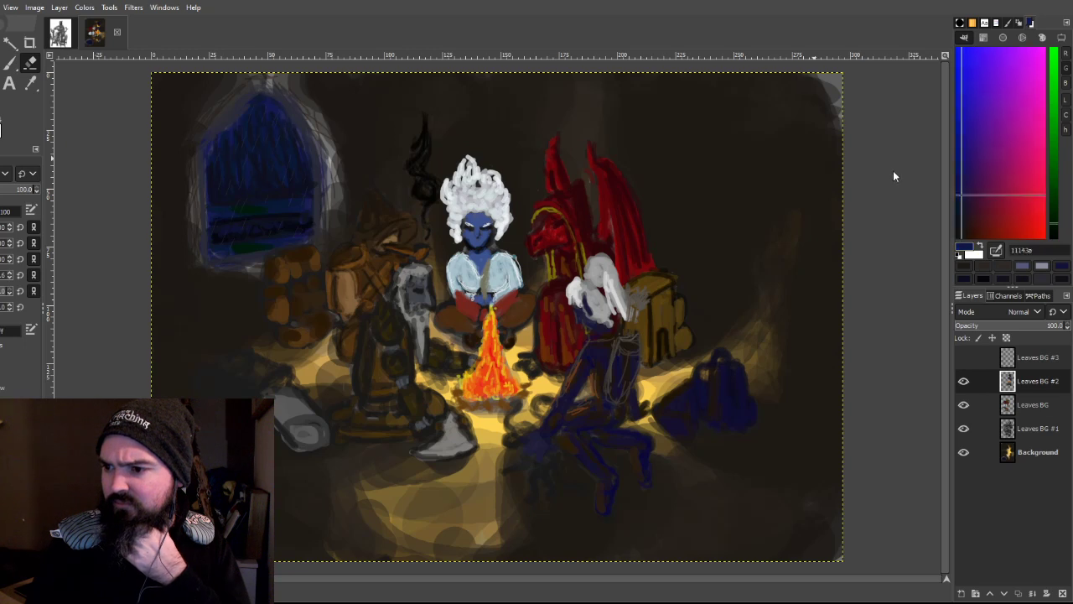
left_click(10, 67)
left_click(542, 470)
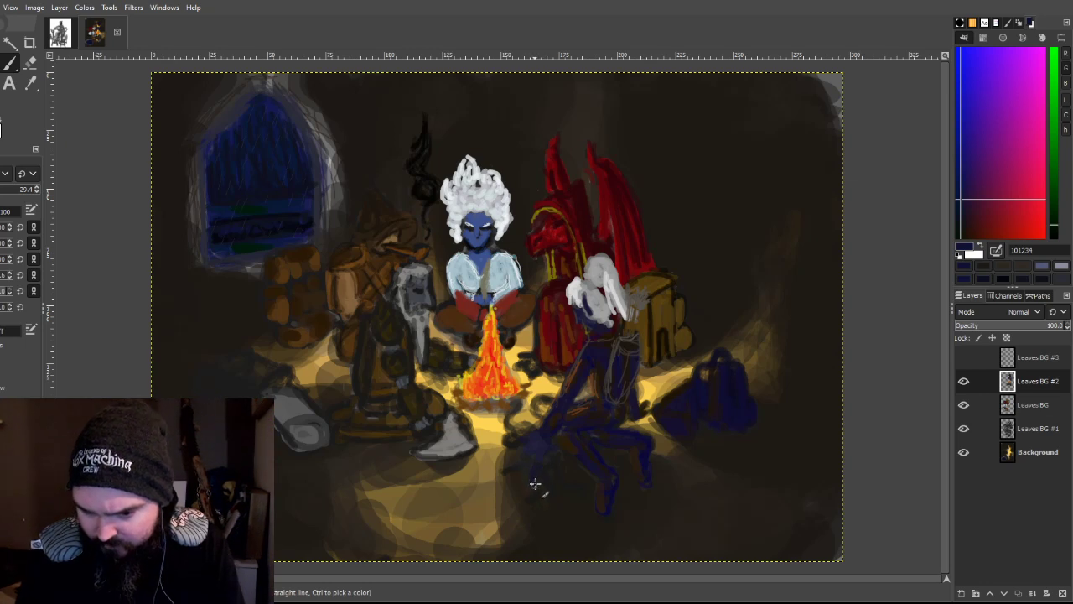
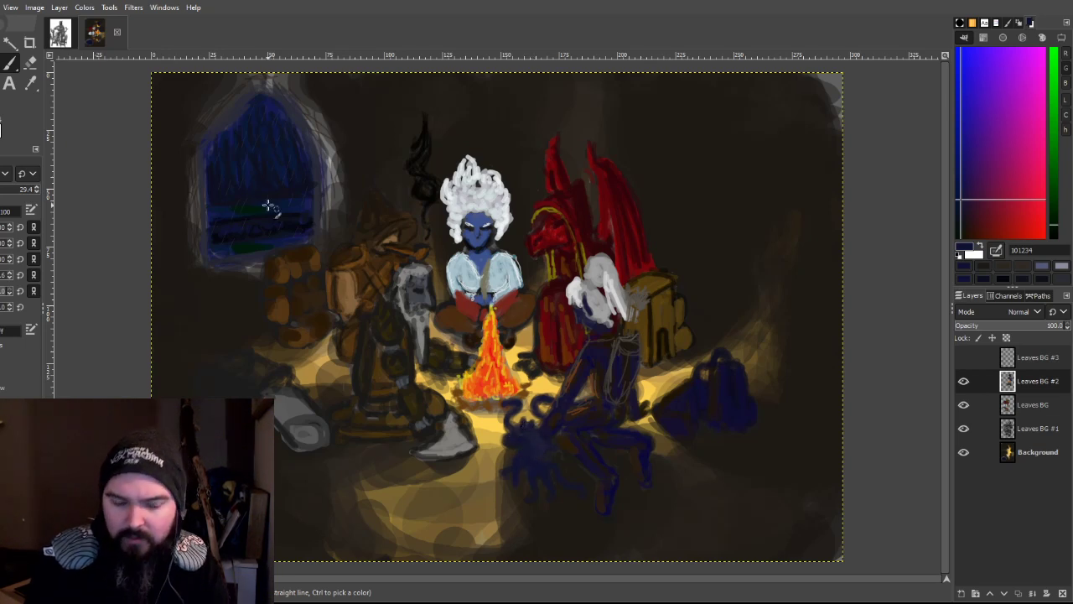
left_click(31, 63)
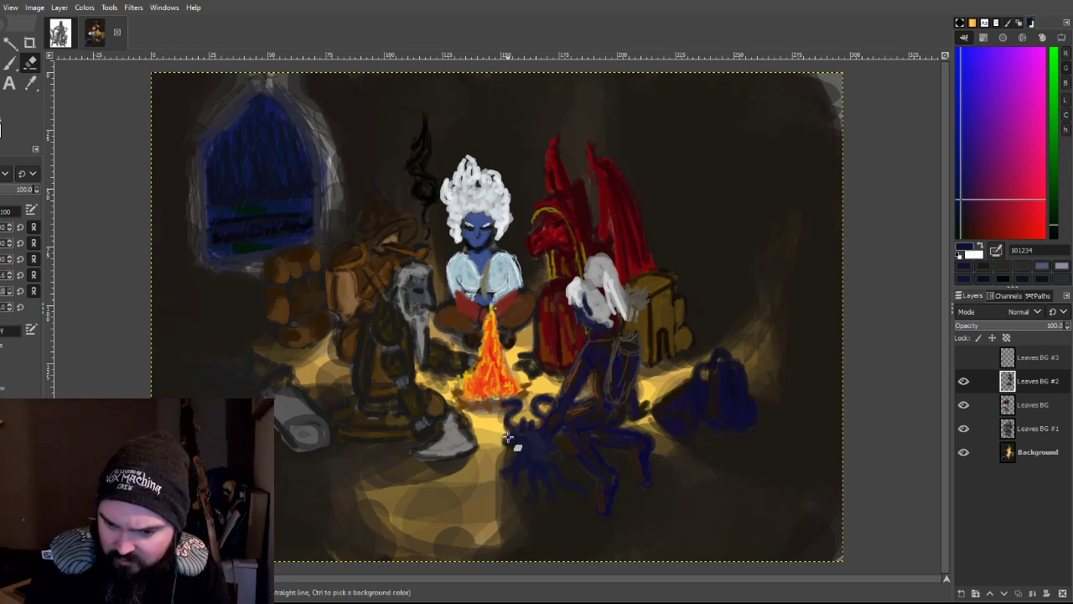
left_click(1027, 428)
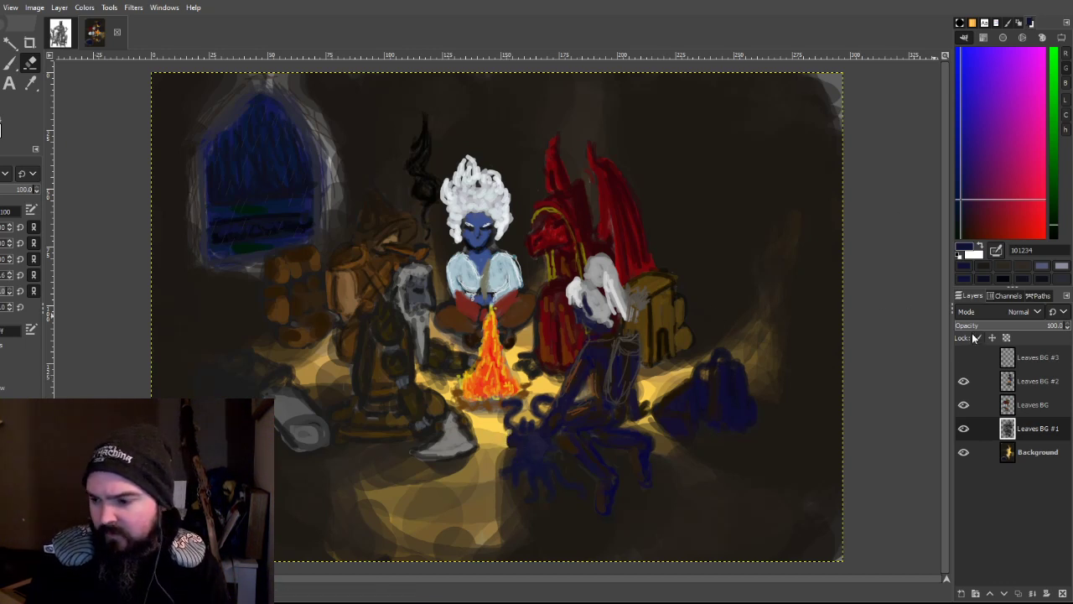
left_click(1036, 381)
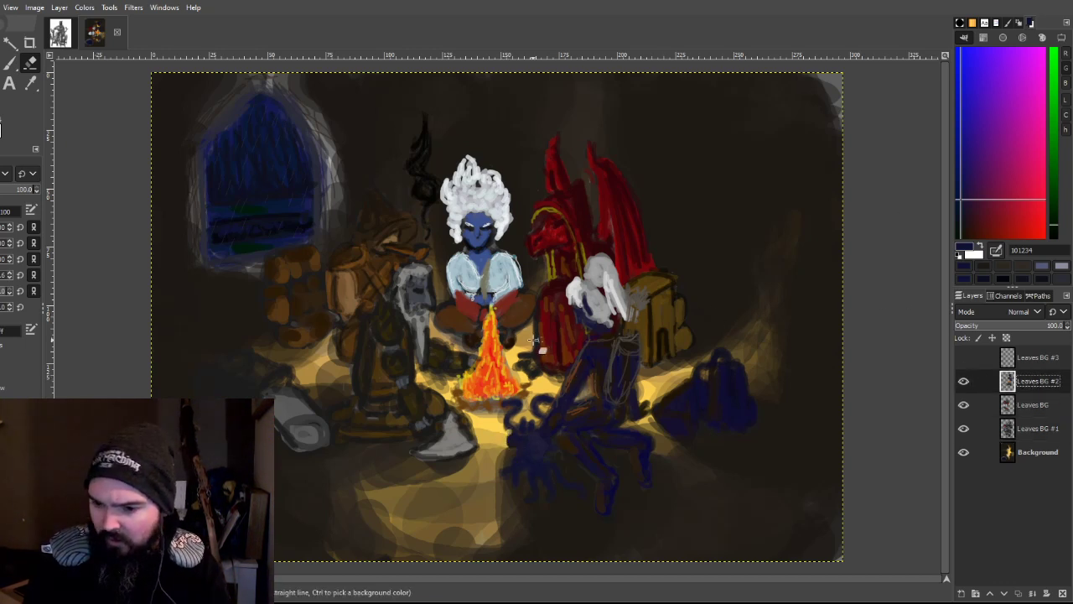
Step: Fill the crate behind the bedroll with browns 39290a and 2a1e08 at 36.3 opacity and outline it with near-black 0f0d09
left_click(9, 63)
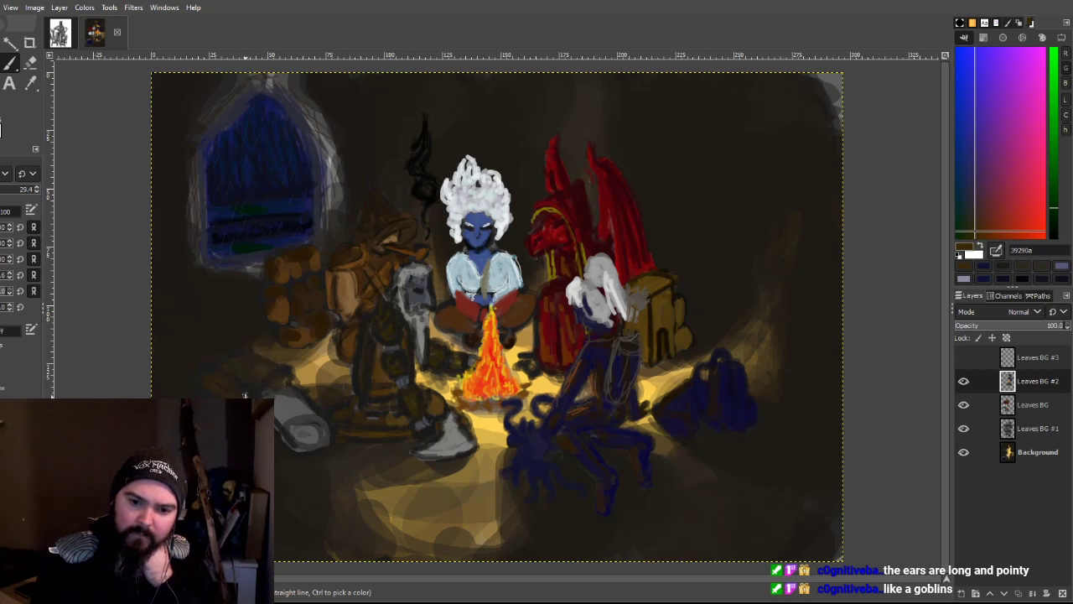
left_click(872, 177, "ctrl")
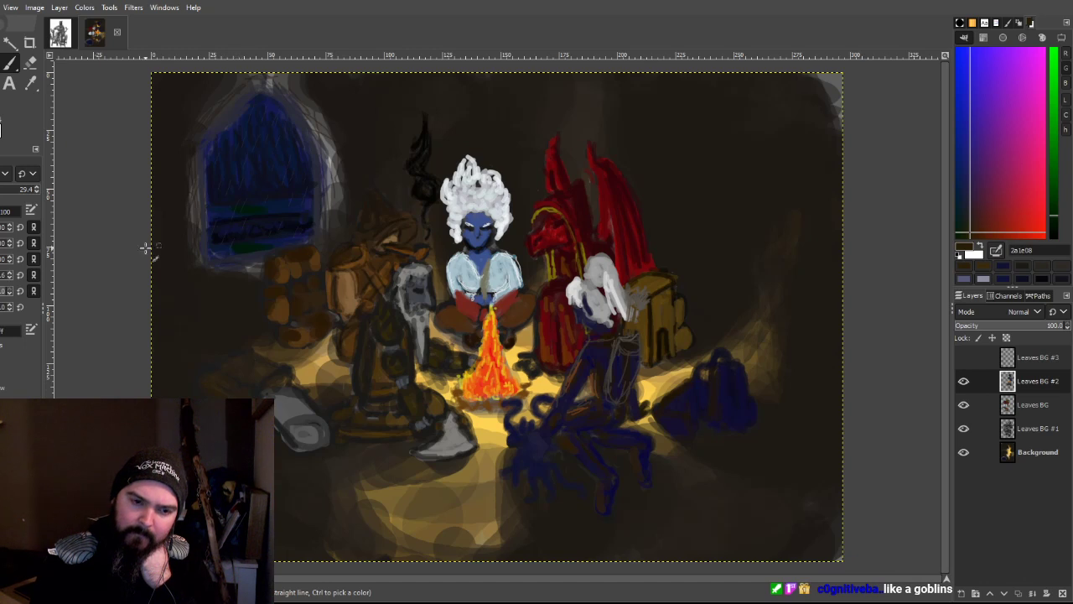
key("bracketright")
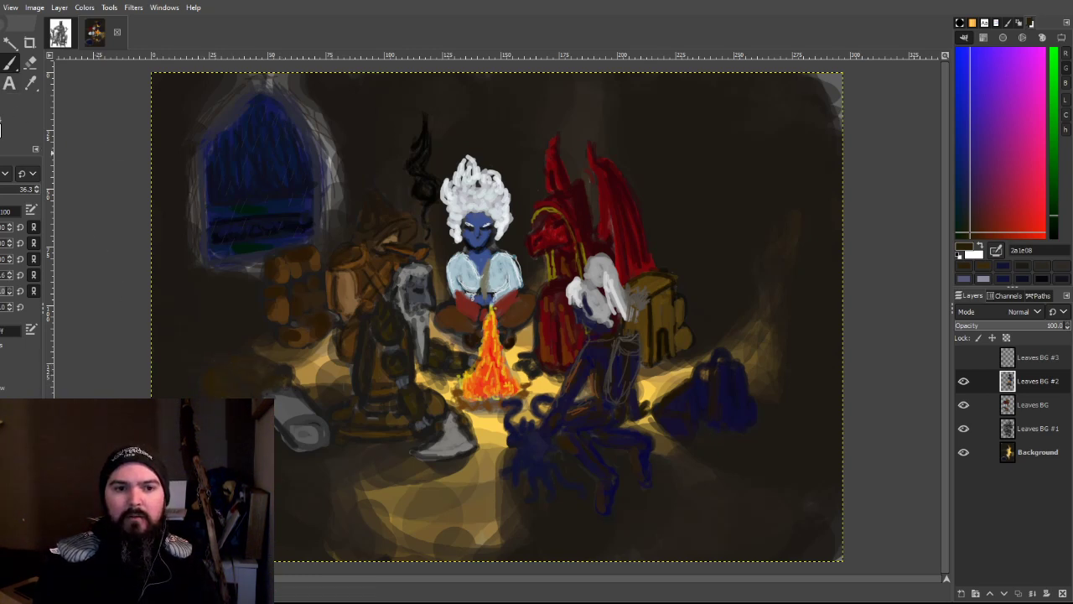
left_click(501, 237, "ctrl")
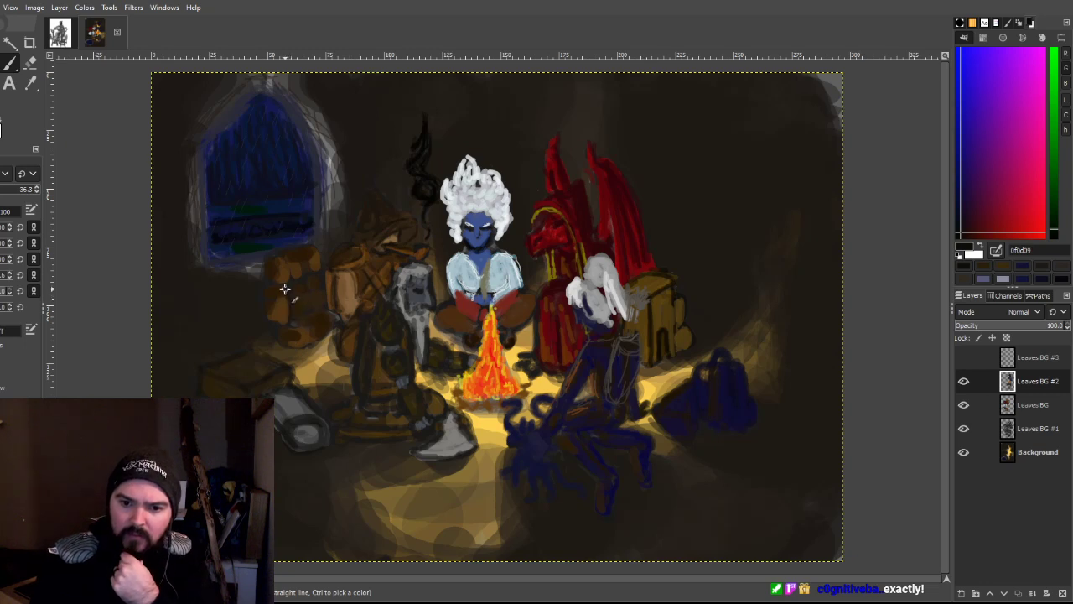
Step: Add dark outlines and strap details in 0f0d09 to the brown pack below the arch on the Leaves BG layer
left_click(991, 402)
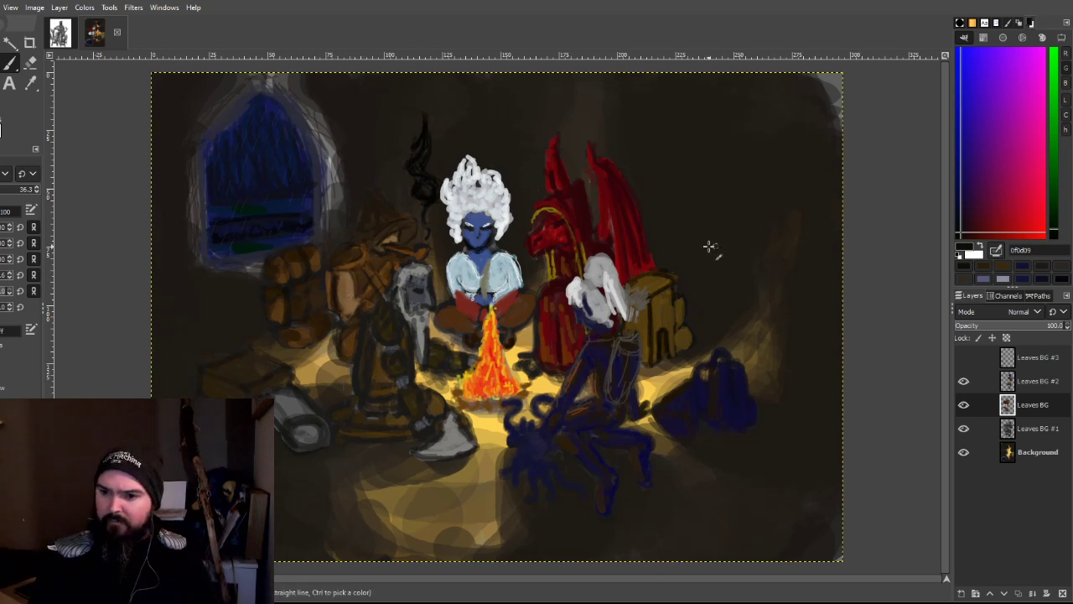
left_click(1008, 430)
left_click(1030, 408)
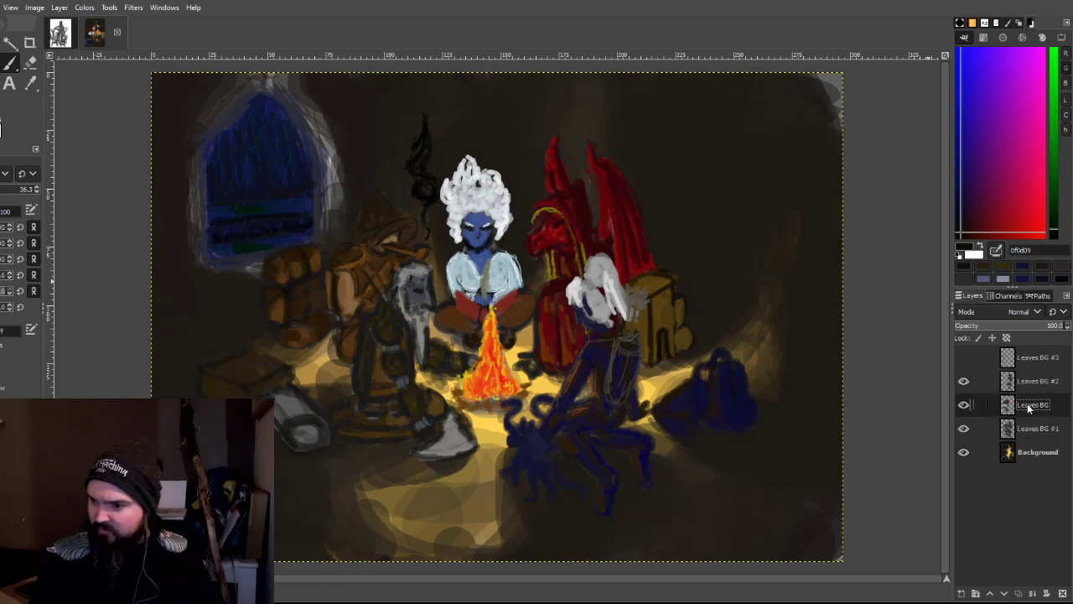
Step: Shade the crouching figure's white hair, back and legs and the dark-blue pack on Leaves BG #2 with near-blacks such as 0f0d09 and 151107
left_click(1045, 382)
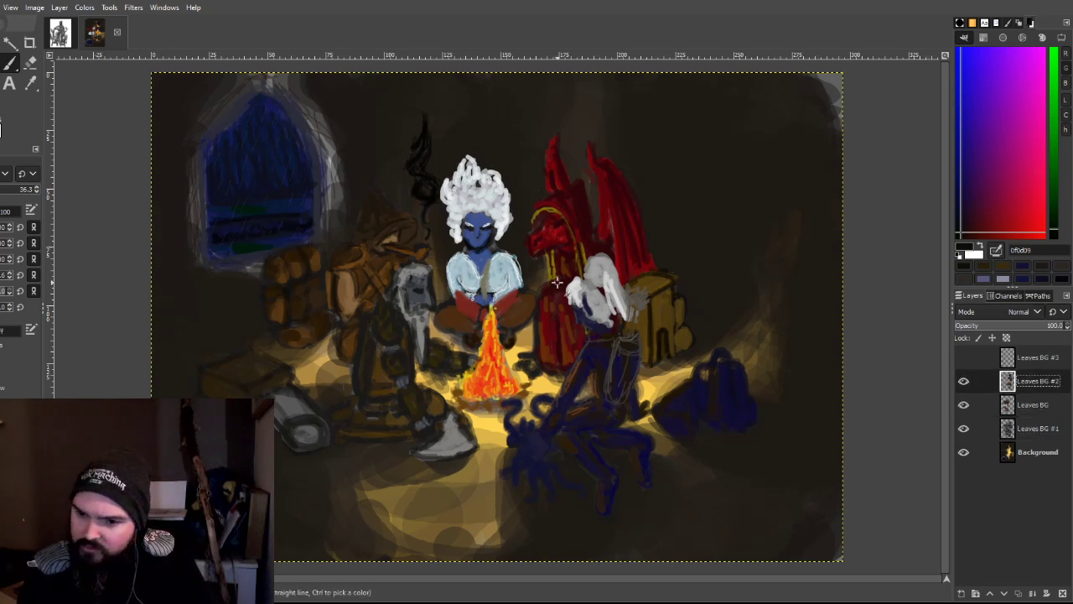
mouse_move(608, 267)
left_mouse_down()
mouse_move(622, 322)
mouse_move(593, 287)
mouse_move(622, 327)
mouse_move(605, 264)
mouse_move(630, 310)
mouse_move(597, 261)
mouse_move(605, 295)
mouse_move(593, 289)
mouse_move(609, 313)
mouse_move(597, 323)
mouse_move(622, 337)
left_mouse_up()
mouse_move(635, 381)
left_mouse_down()
mouse_move(629, 399)
mouse_move(623, 379)
mouse_move(612, 401)
mouse_move(620, 345)
mouse_move(611, 379)
left_mouse_up()
left_click_drag(598, 422, 630, 377)
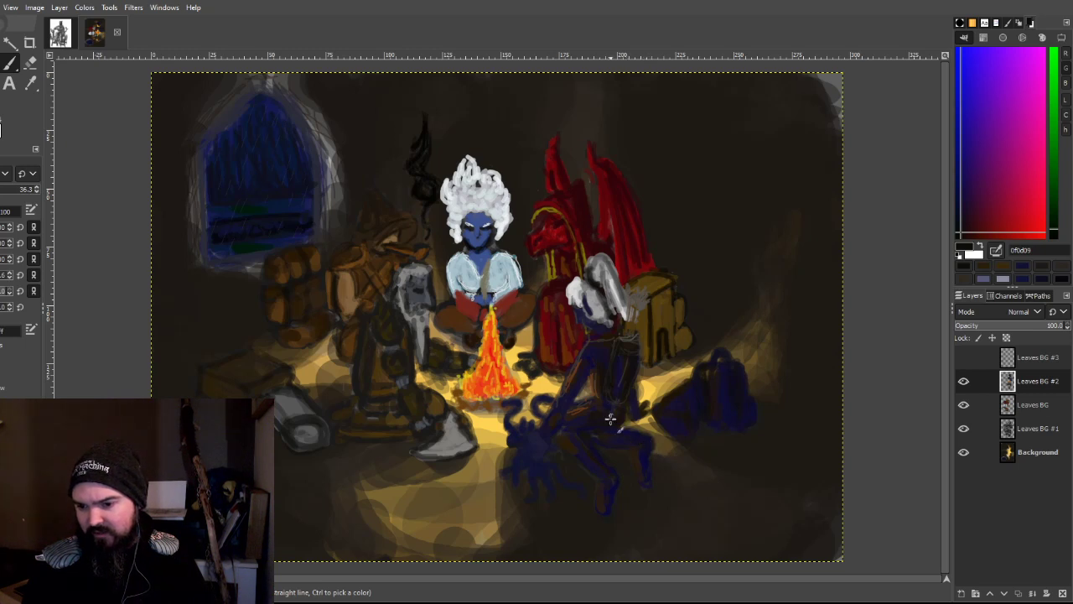
left_click(838, 181, "ctrl")
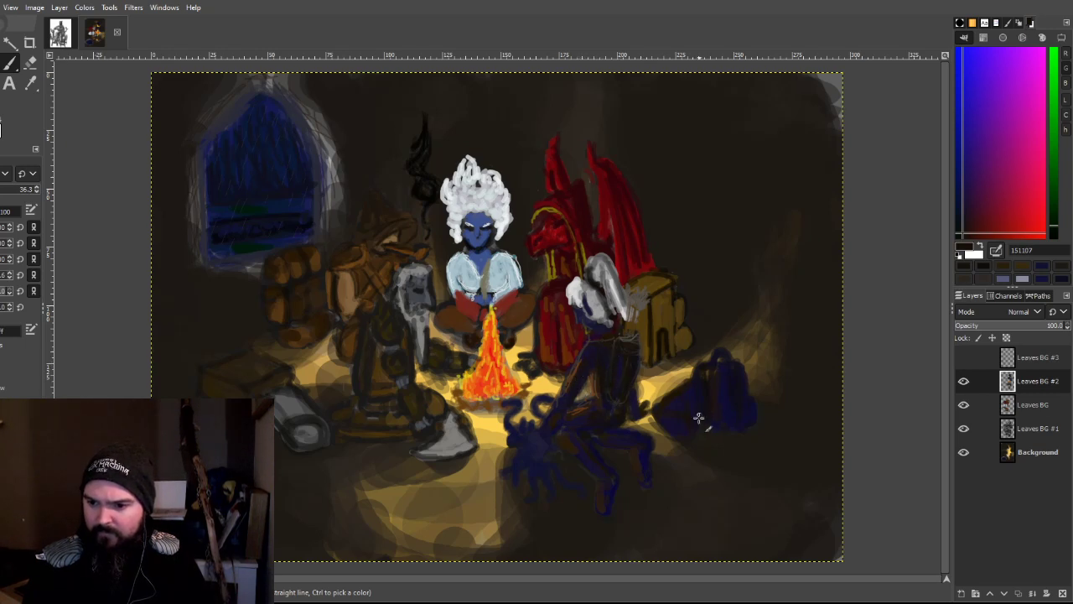
left_click(901, 185, "ctrl")
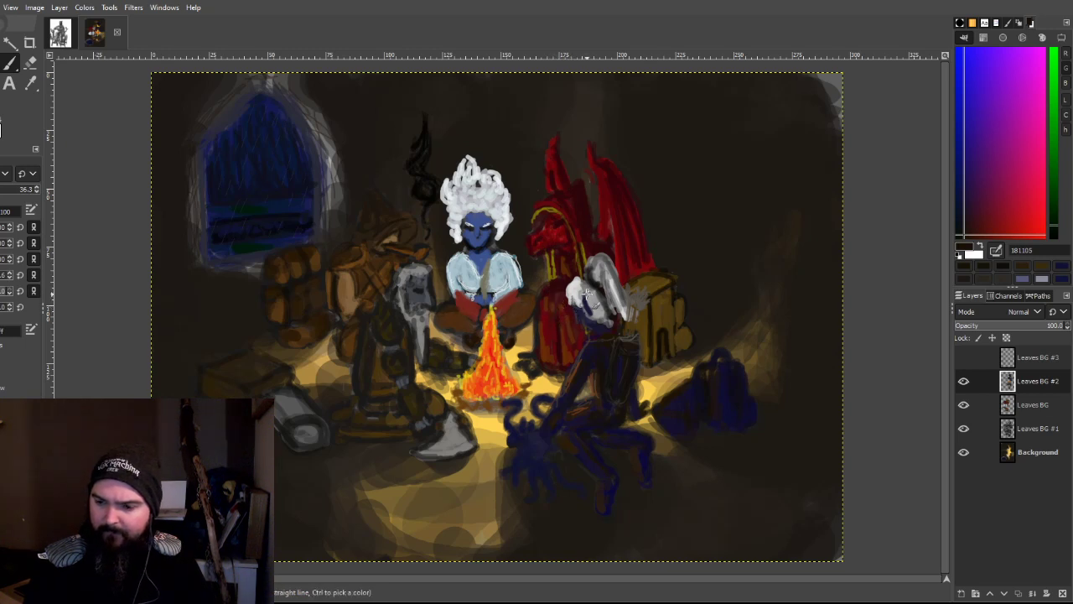
Step: Shade the seated blue figure's face, sleeves and hands with translucent dark brown on the Leaves BG layer
left_click(1024, 404)
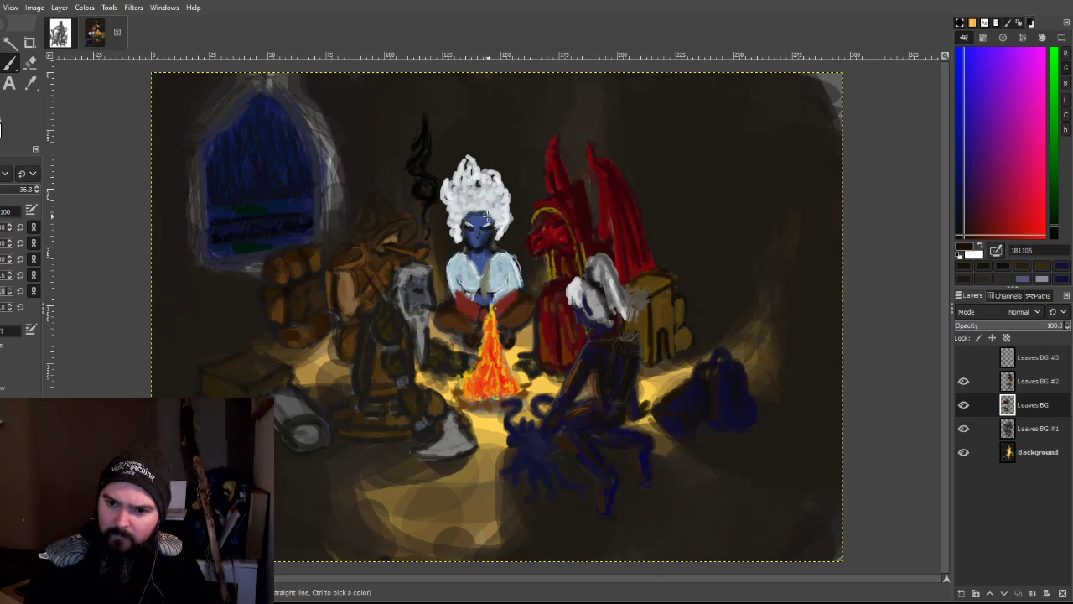
left_click_drag(469, 311, 490, 317)
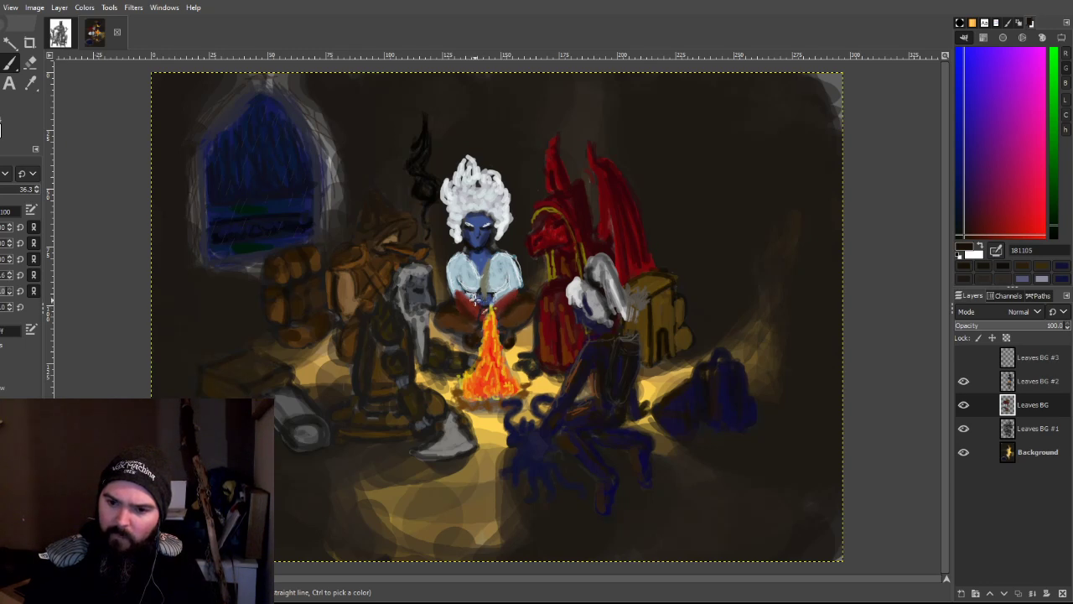
Step: Darken the seated figure's sleeve and lap and the red winged figure's robe and wings with translucent dark brown 1b1105 on Leaves BG
left_click_drag(459, 283, 453, 289)
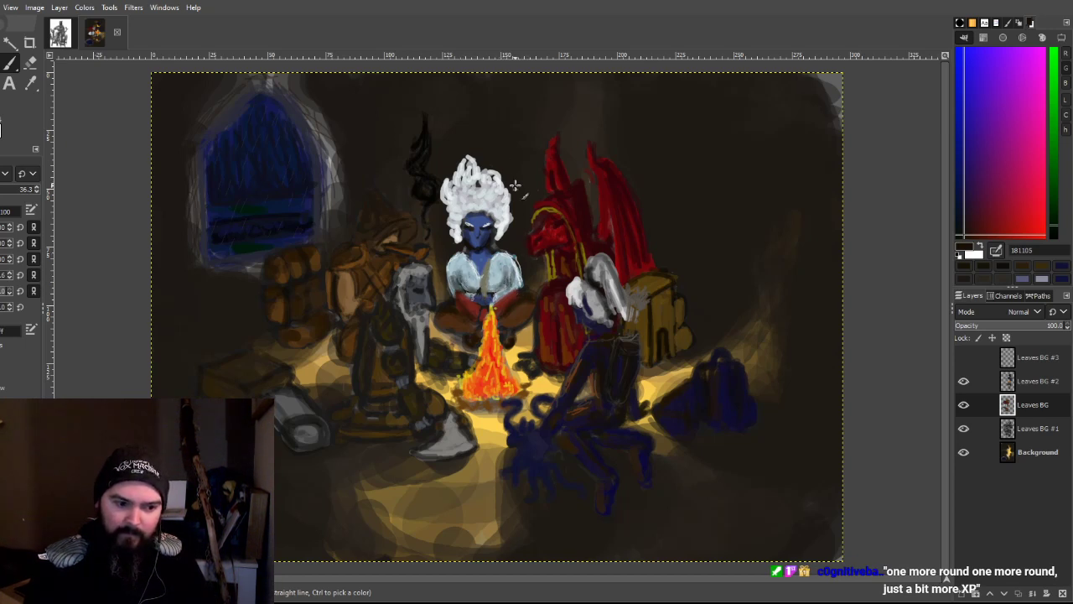
mouse_move(529, 267)
left_mouse_down()
mouse_move(483, 278)
mouse_move(453, 267)
mouse_move(457, 254)
mouse_move(450, 261)
mouse_move(512, 259)
mouse_move(462, 255)
mouse_move(488, 266)
mouse_move(482, 274)
mouse_move(473, 259)
mouse_move(497, 262)
mouse_move(487, 263)
mouse_move(491, 254)
mouse_move(488, 302)
left_mouse_up()
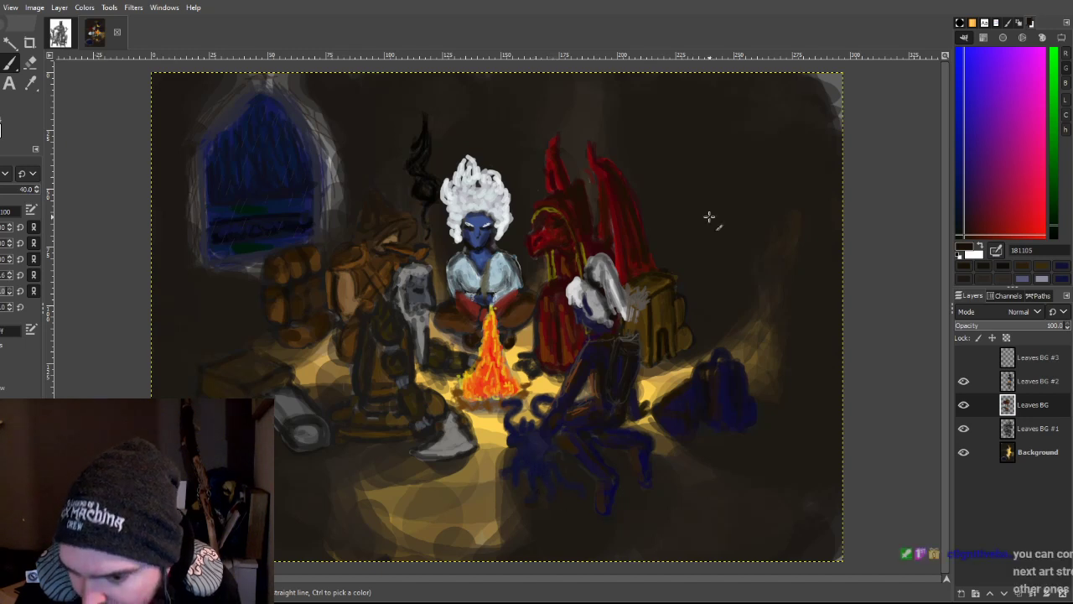
Step: Make Leaves BG #2 the active layer and check the hidden Leaves BG #3 layer by showing and hiding it
left_click(1040, 435)
left_click(1039, 381)
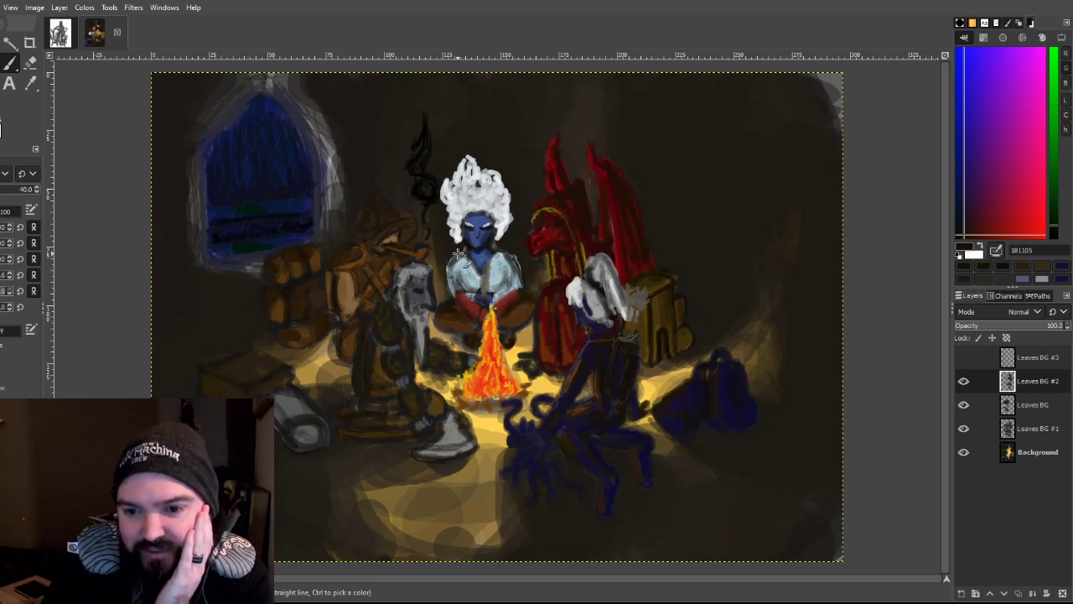
left_click(963, 357)
left_click(964, 357)
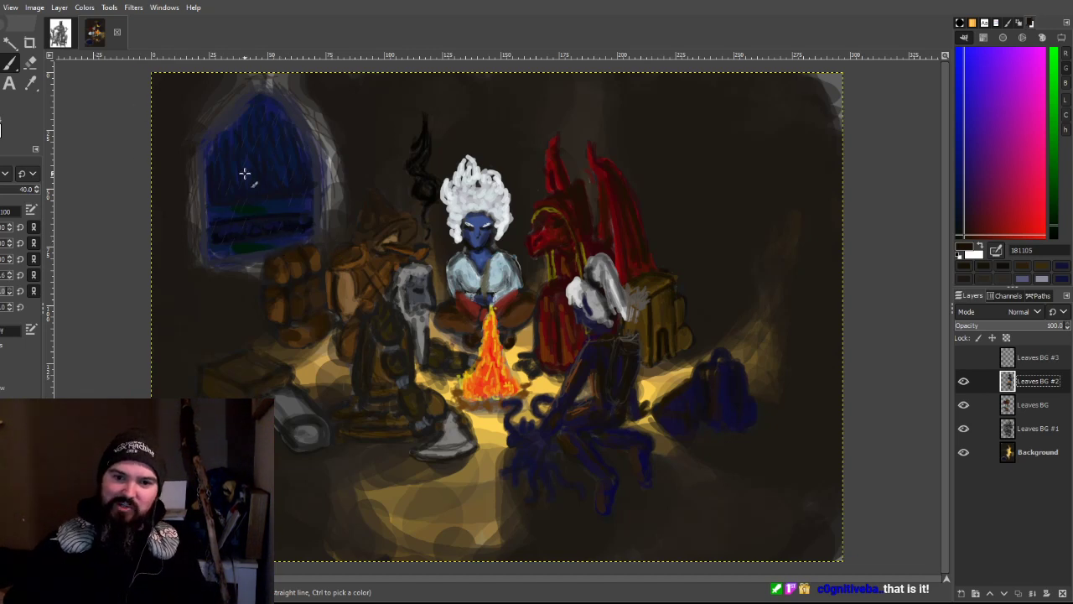
Step: Review the grayscale WIP figure and the green and pink tree-frame images against the campfire painting, ending on the campfire painting
left_click(67, 40)
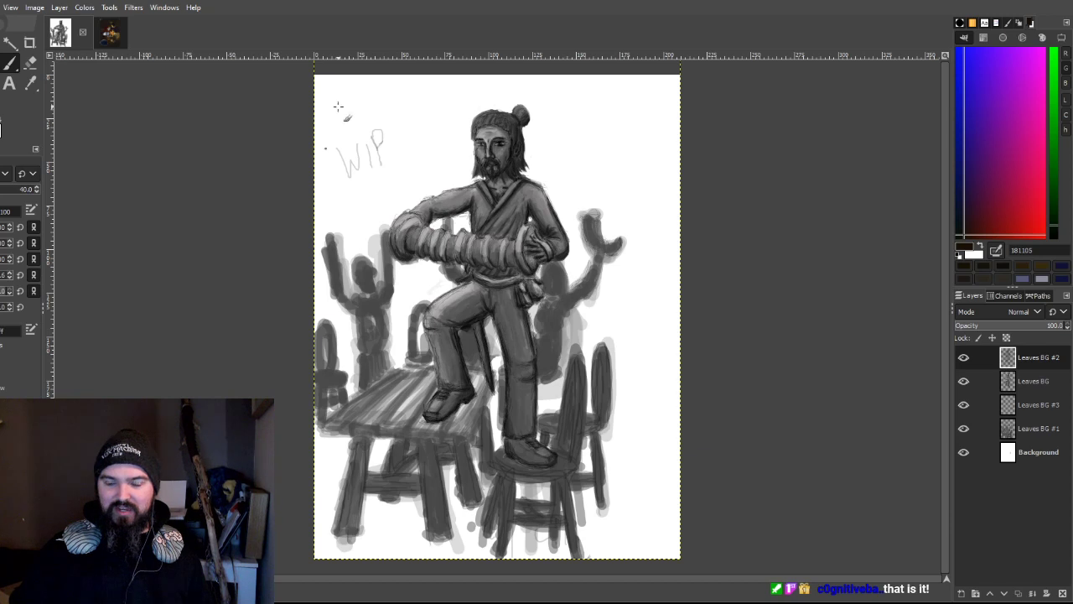
left_click(108, 42)
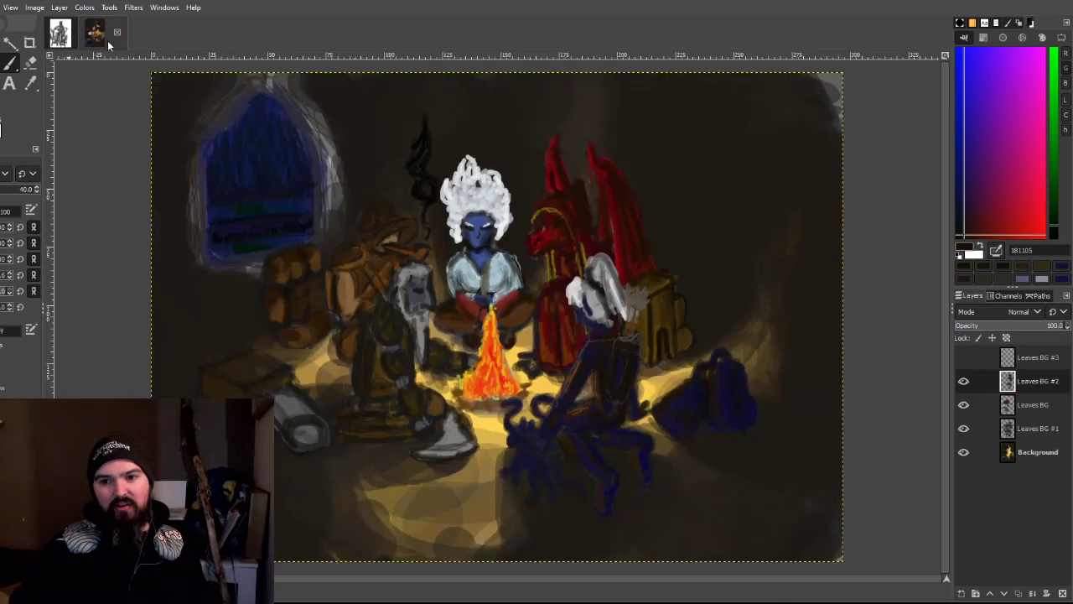
left_click(66, 37)
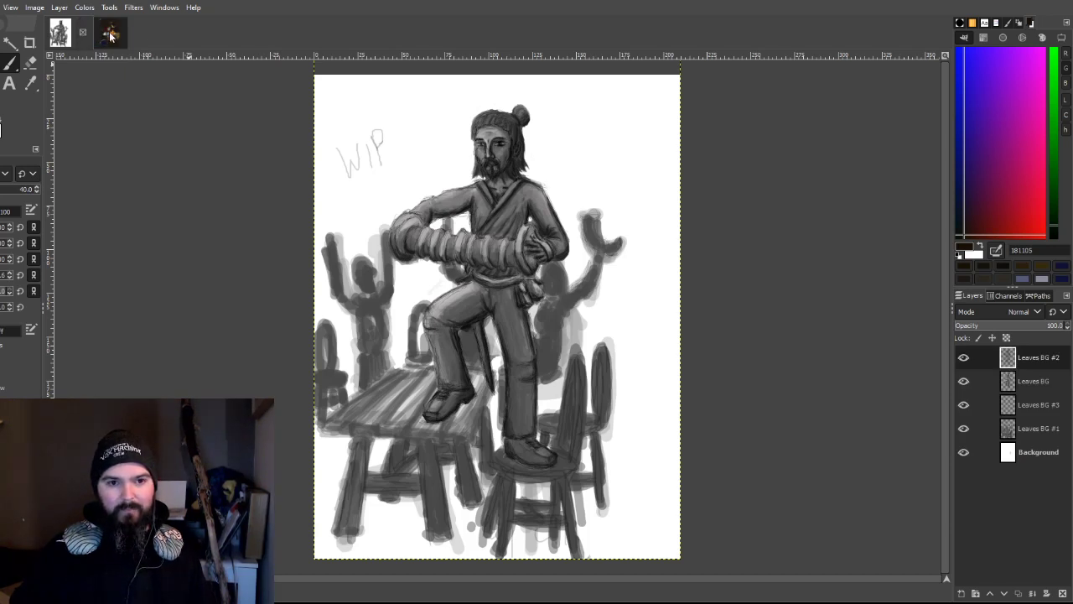
left_click(110, 36)
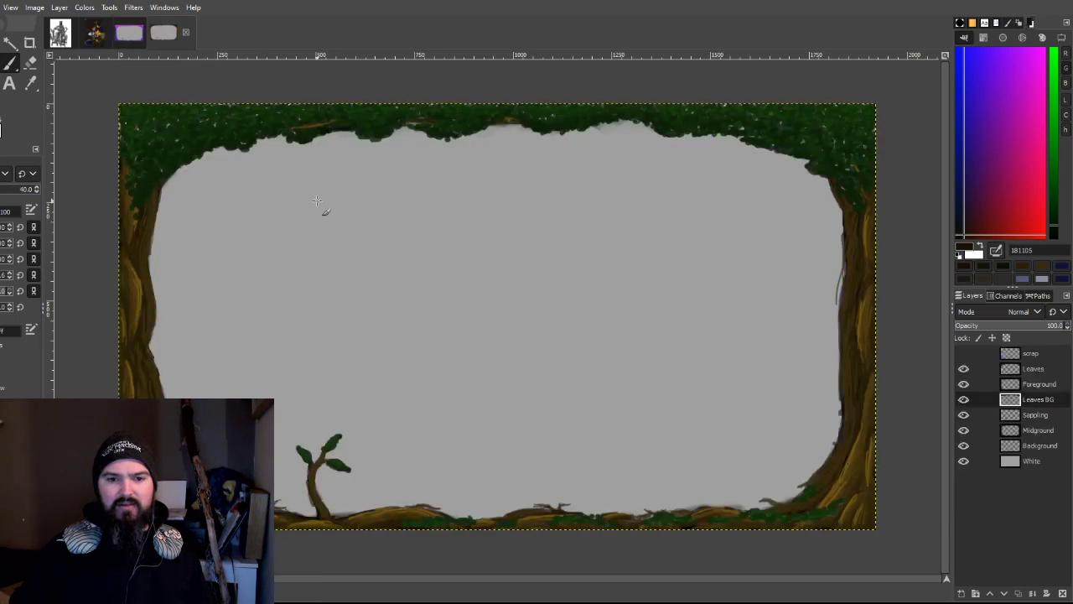
left_click(140, 35)
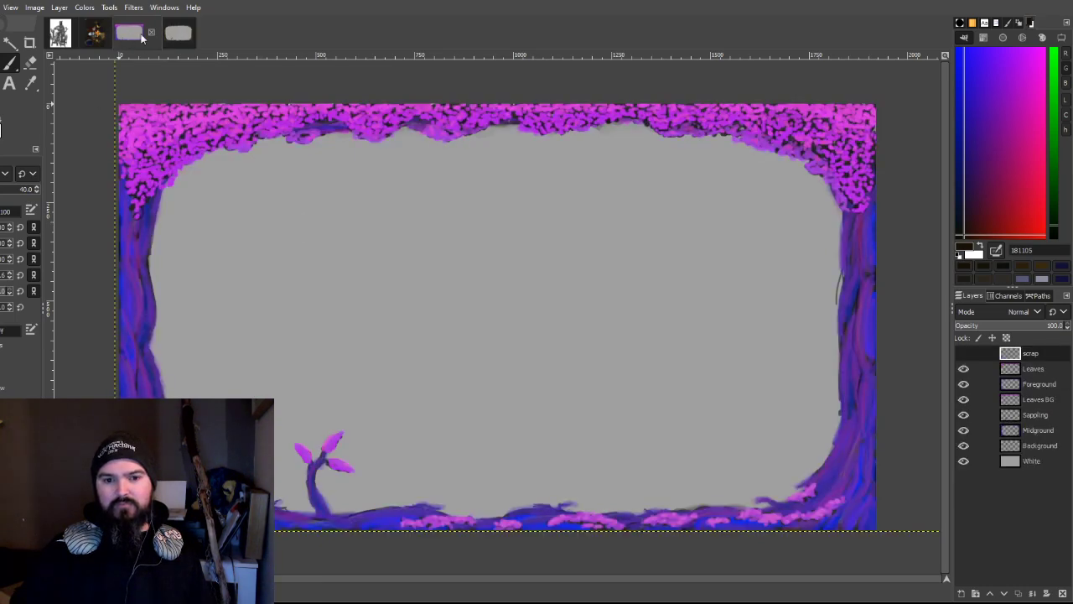
left_click(178, 33)
left_click(131, 35)
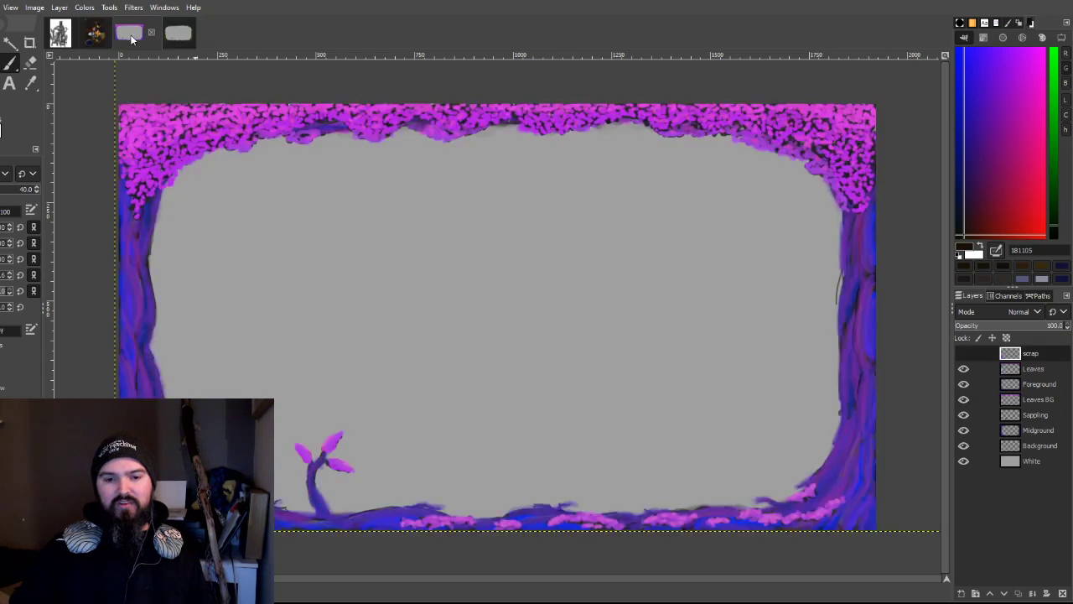
left_click(64, 35)
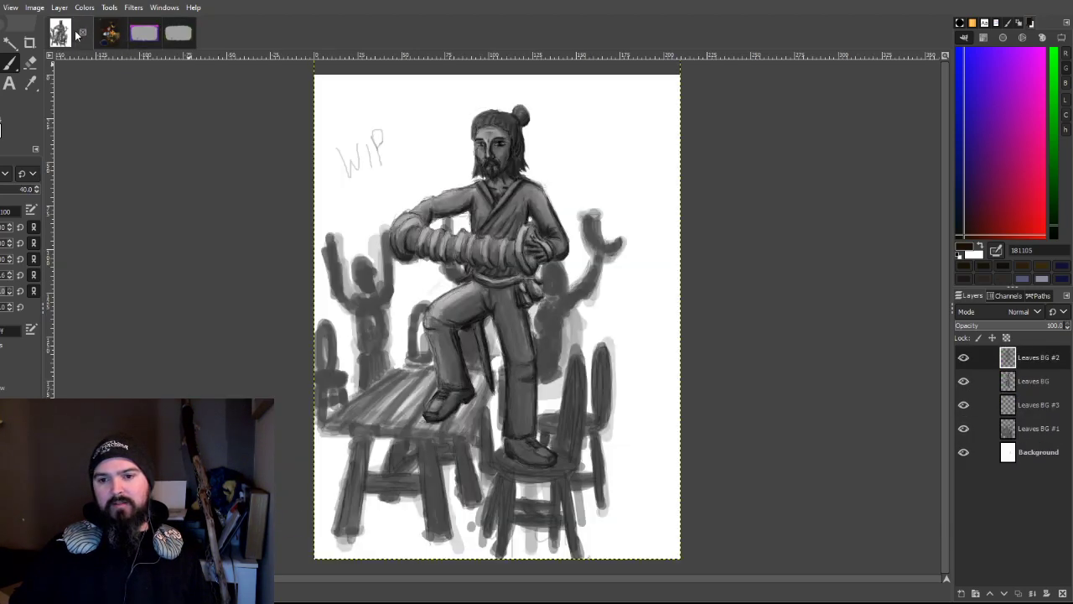
left_click(102, 35)
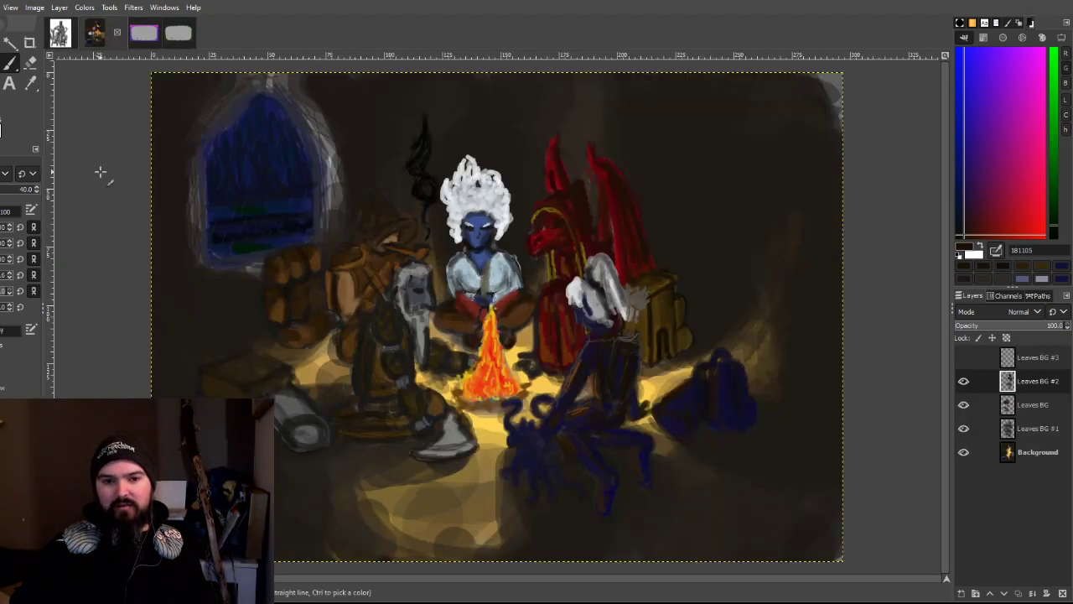